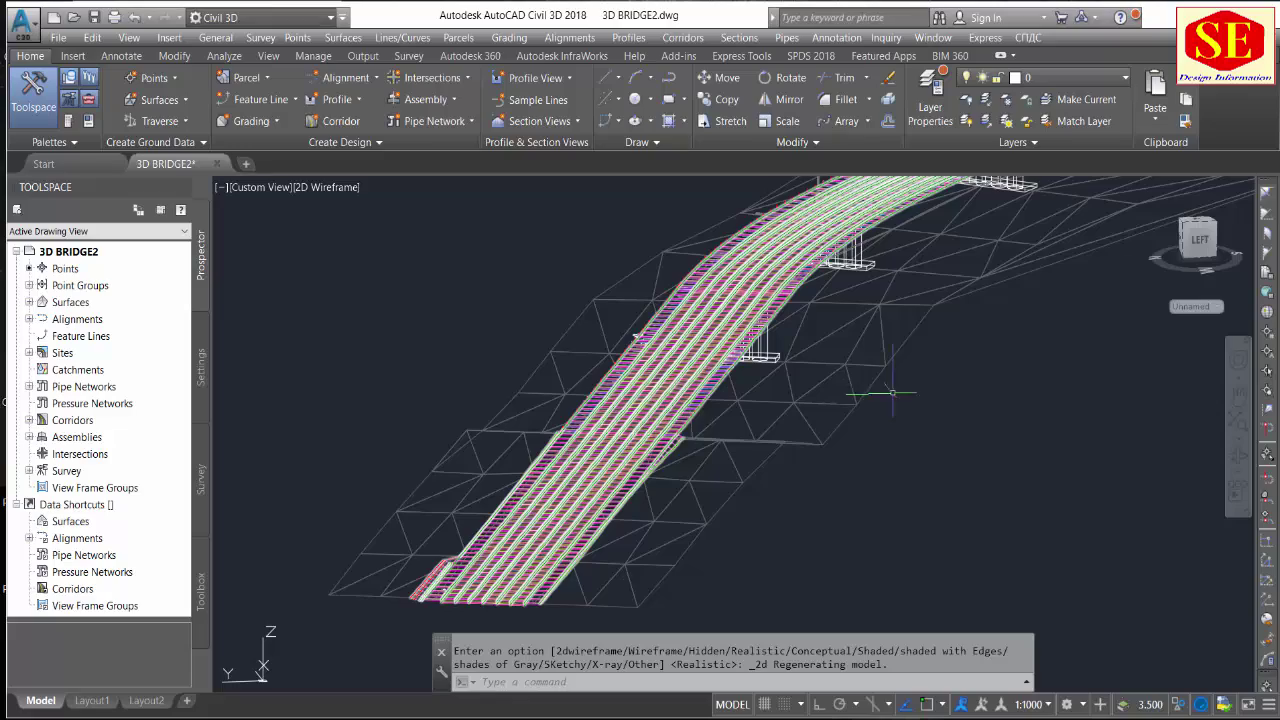
Orbit and zoom around the bridge to inspect the light posts and overhead sign.
mouse_move(857, 285)
shift+middle_down()
mouse_move(880, 371)
mouse_move(897, 346)
mouse_move(766, 463)
mouse_move(858, 404)
mouse_move(689, 457)
mouse_move(777, 451)
mouse_move(501, 509)
shift+middle_up()
scroll(501, 509, up, 2)
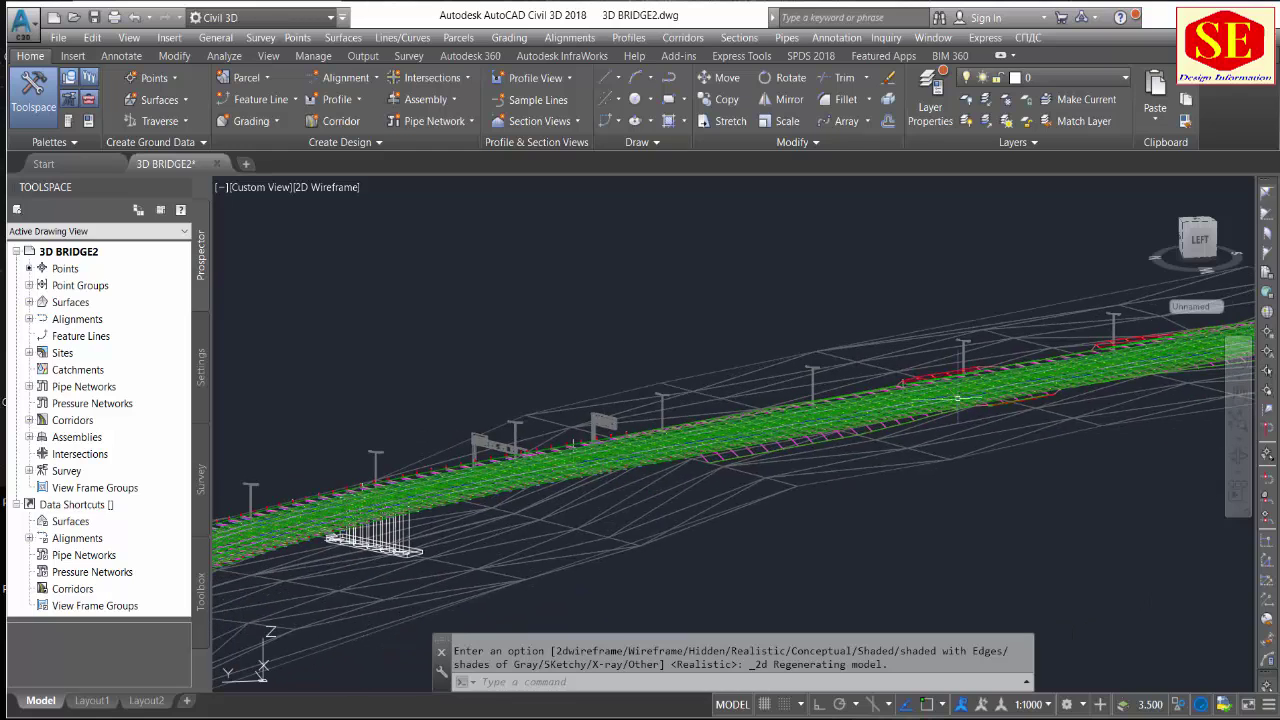
scroll(894, 324, up, 1)
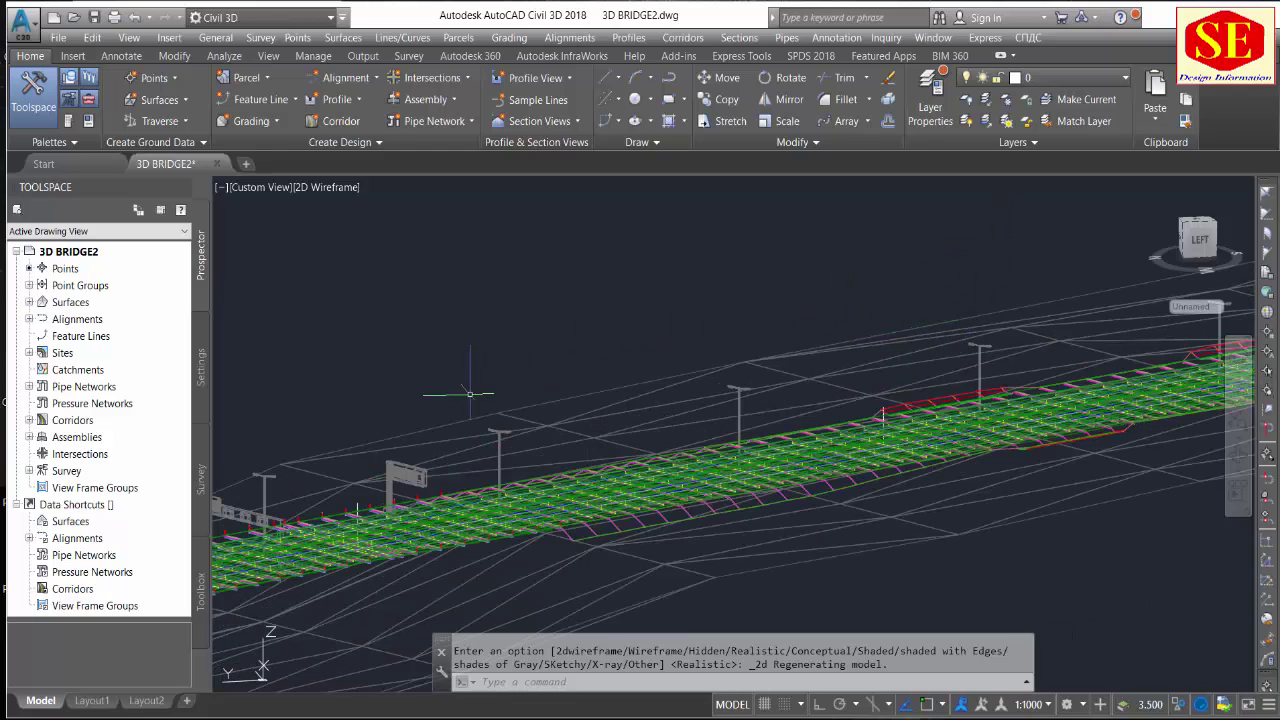
scroll(970, 341, up, 2)
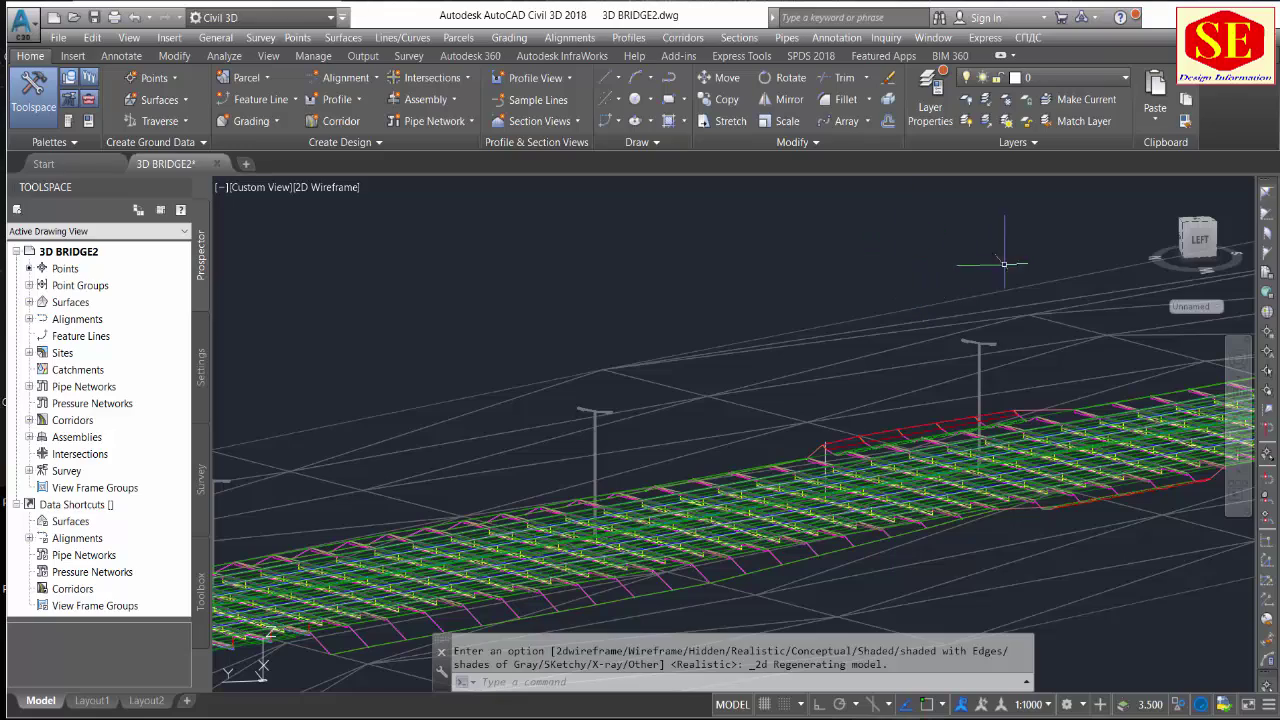
click(979, 345)
shift+middle_drag(678, 423, 906, 351)
shift+middle_drag(656, 370, 590, 360)
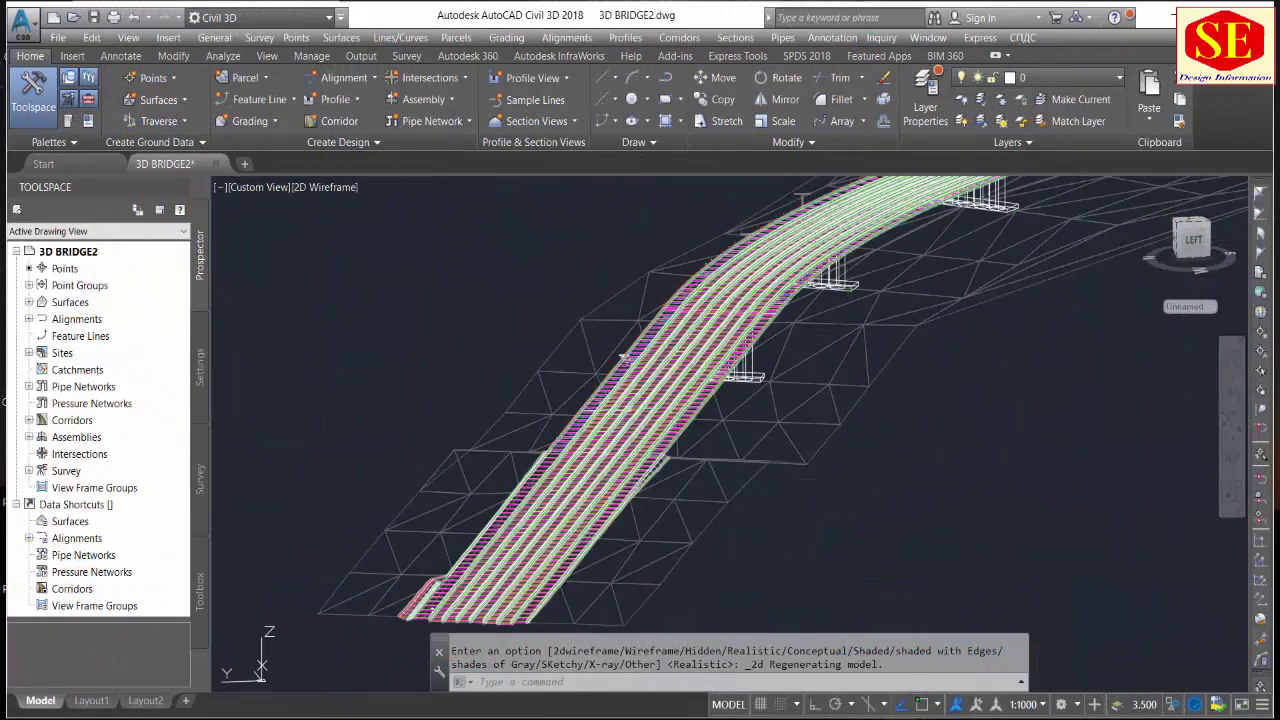
Reframe the bridge side-on and switch the visual style from 2D Wireframe to Realistic.
scroll(622, 355, up, 1)
scroll(630, 380, up, 2)
scroll(640, 400, up, 2)
scroll(645, 412, down, 5)
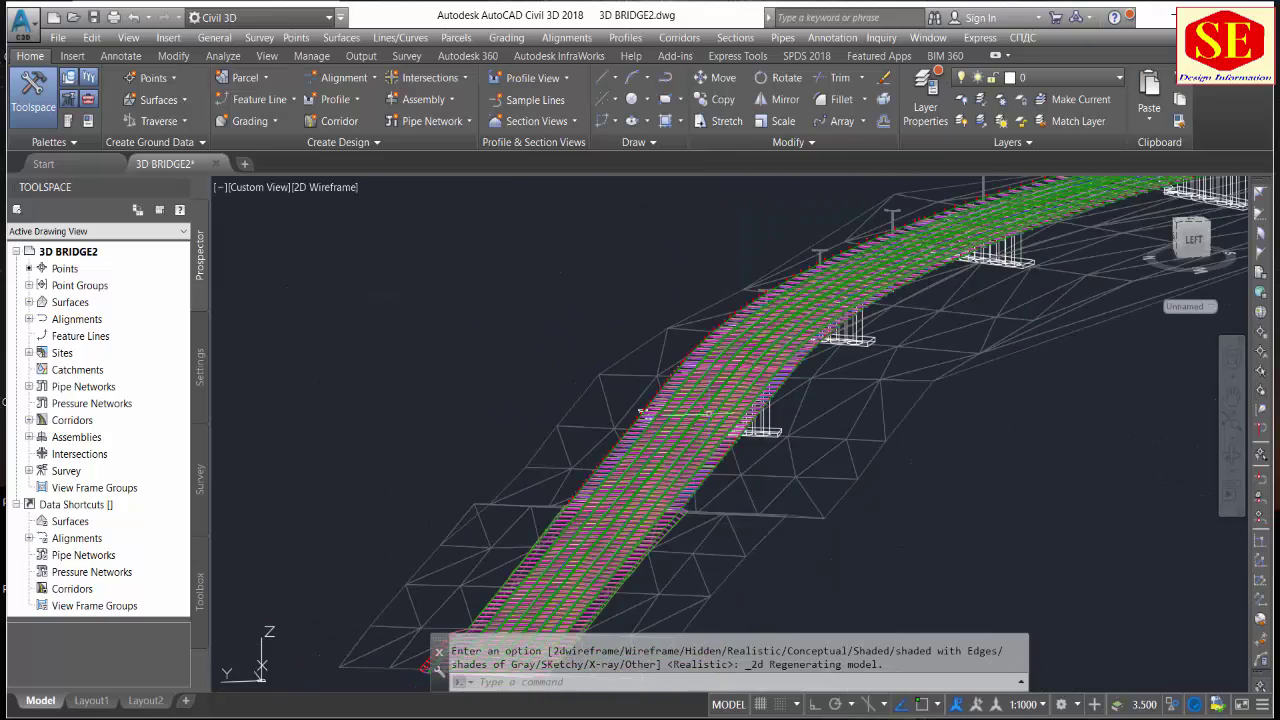
shift+middle_drag(934, 352, 750, 425)
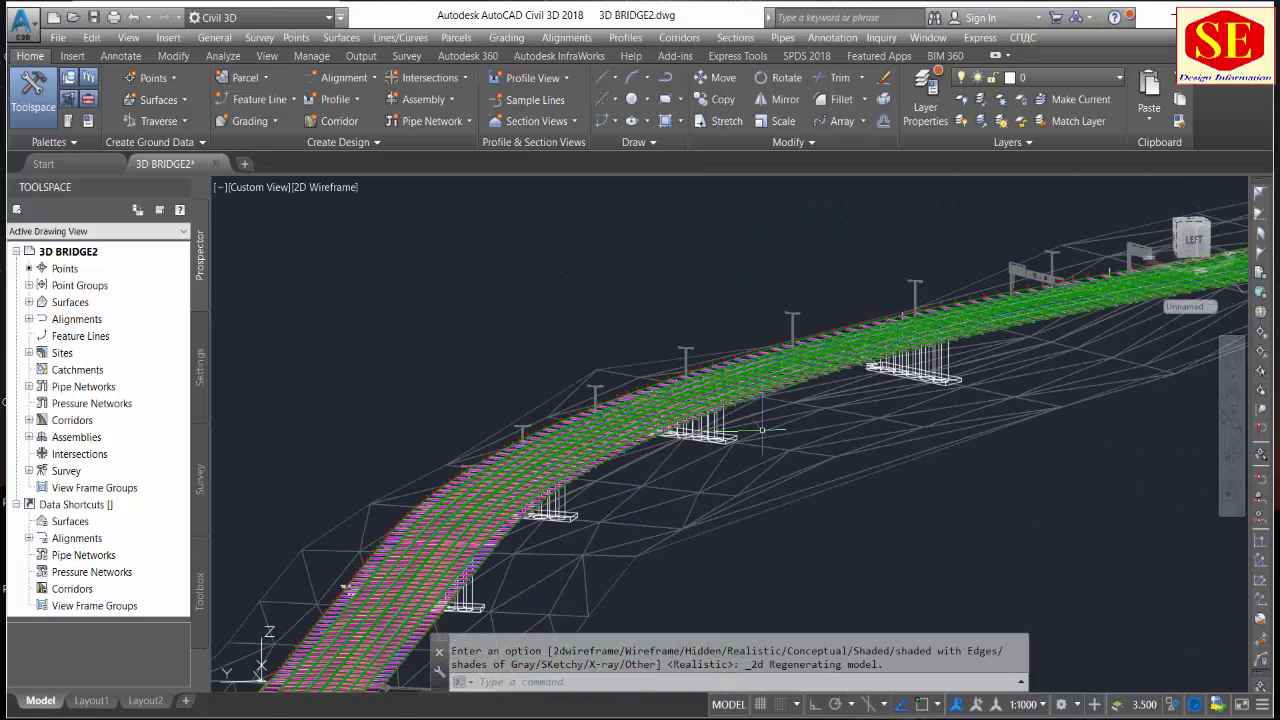
click(330, 187)
click(400, 280)
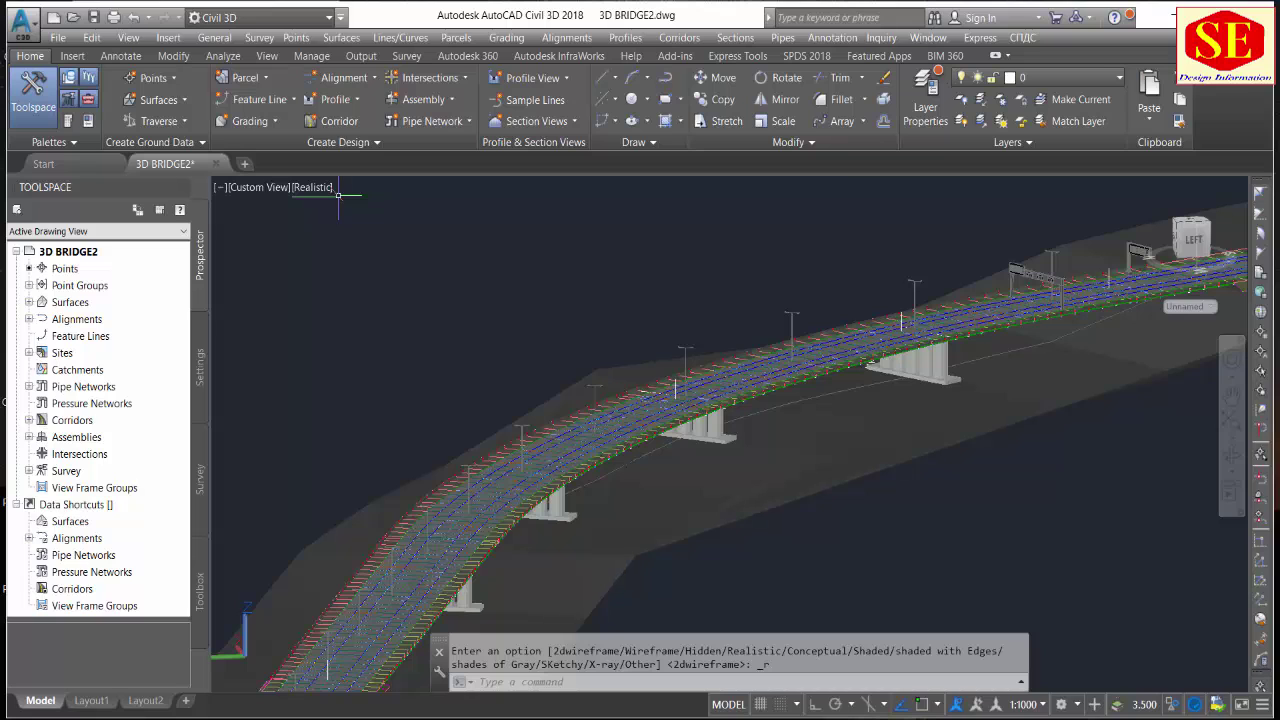
Pan, orbit and zoom around the shaded bridge corridor.
mouse_move(1070, 426)
middle_down()
mouse_move(1102, 493)
mouse_move(1066, 514)
middle_up()
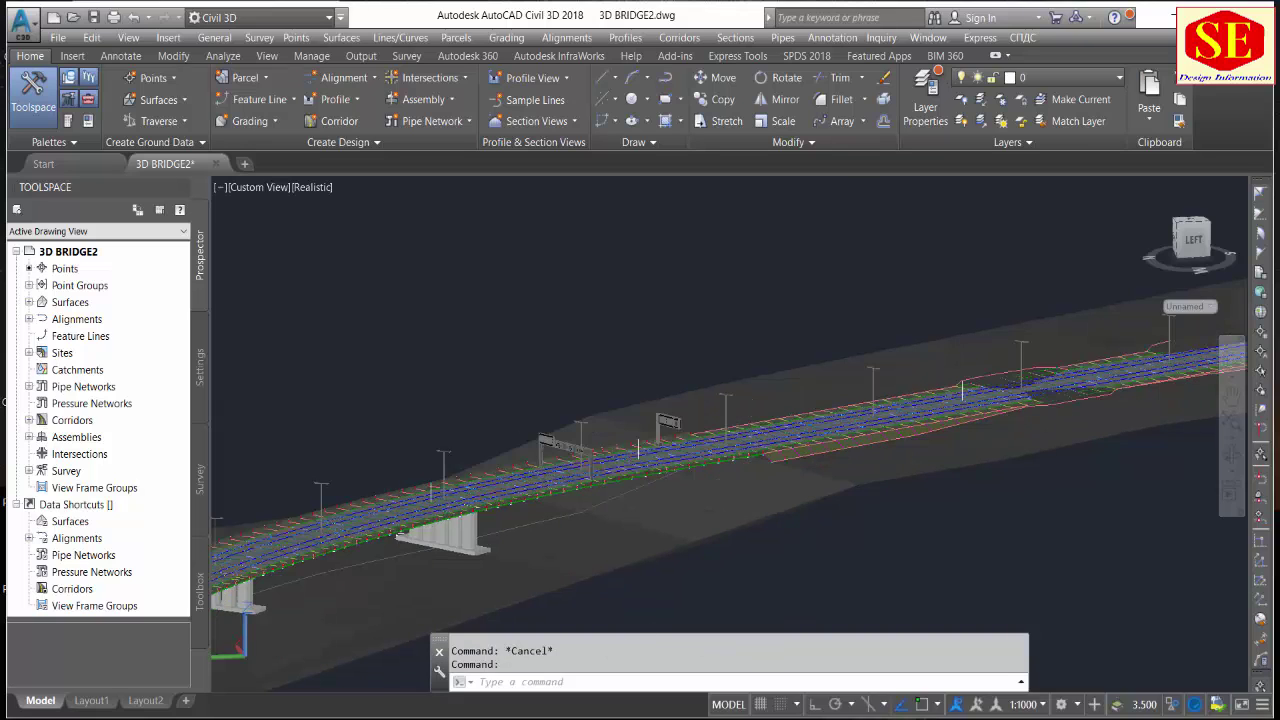
scroll(783, 523, up, 2)
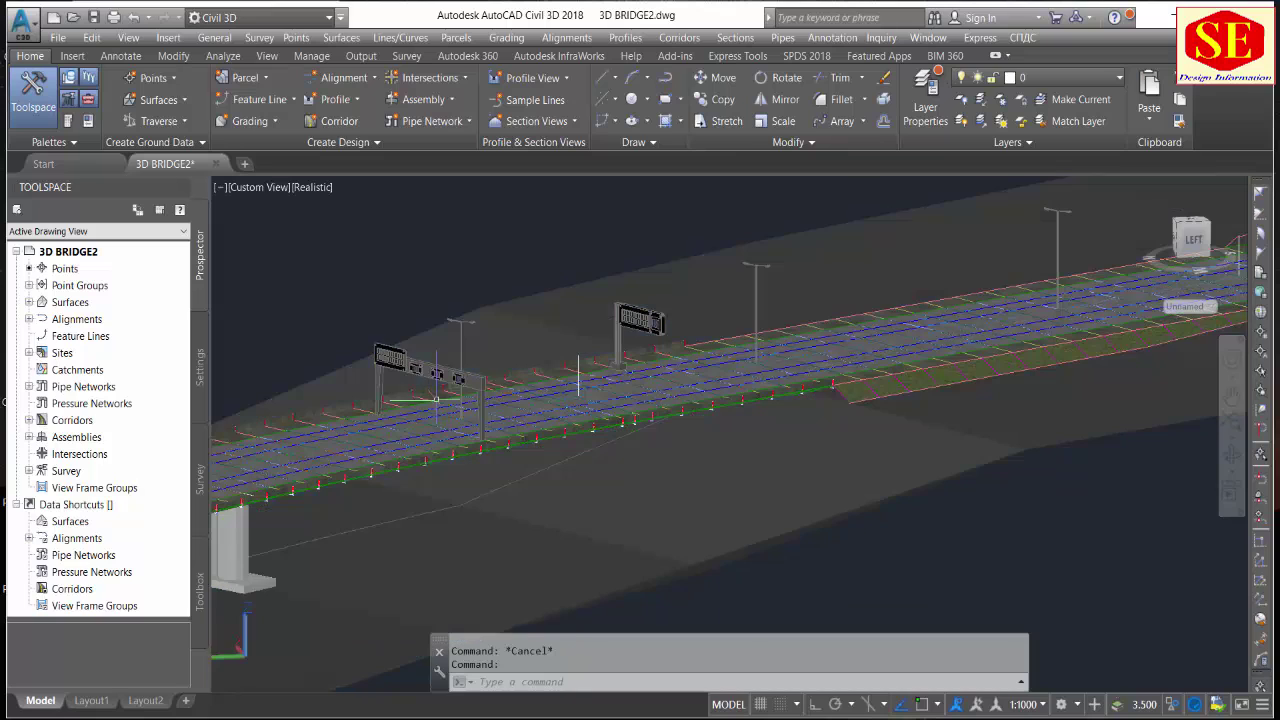
shift+middle_drag(370, 340, 377, 343)
scroll(377, 343, up, 2)
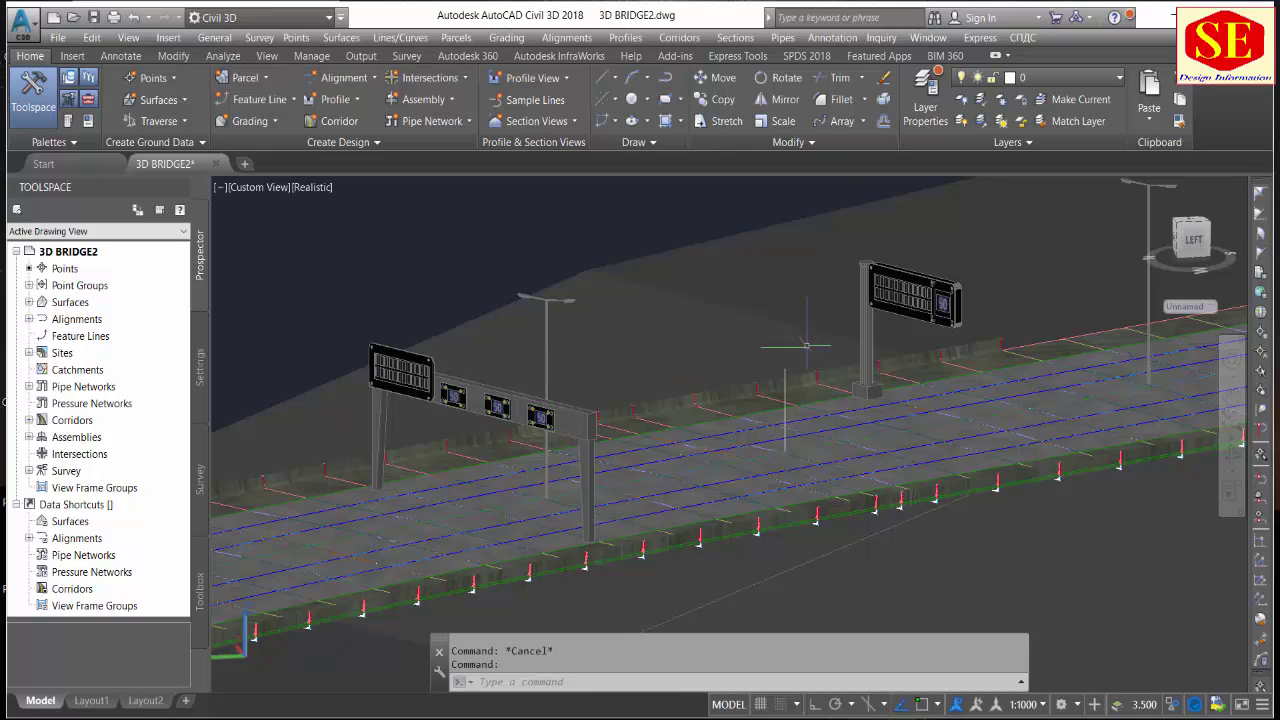
scroll(904, 304, down, 2)
scroll(859, 321, down, 2)
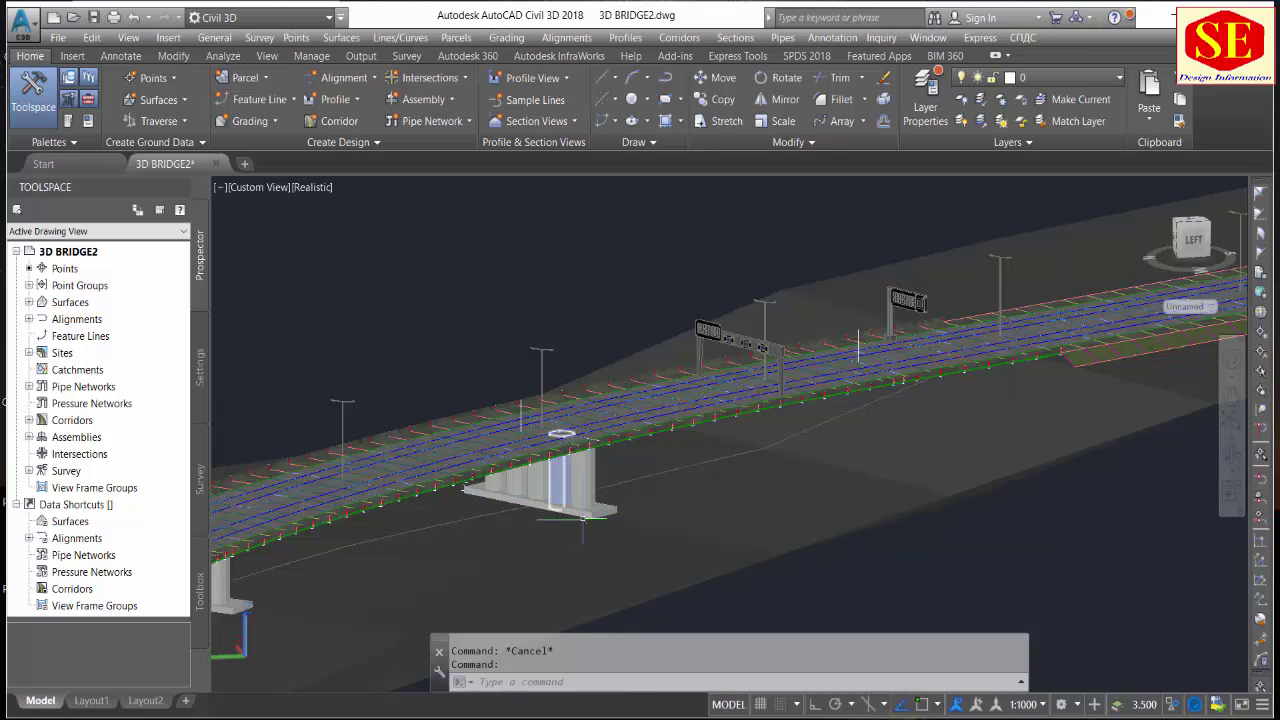
Orbit above the bridge deck and drive through the corridor to station 0+797.52 m.
shift+middle_drag(583, 518, 1050, 345)
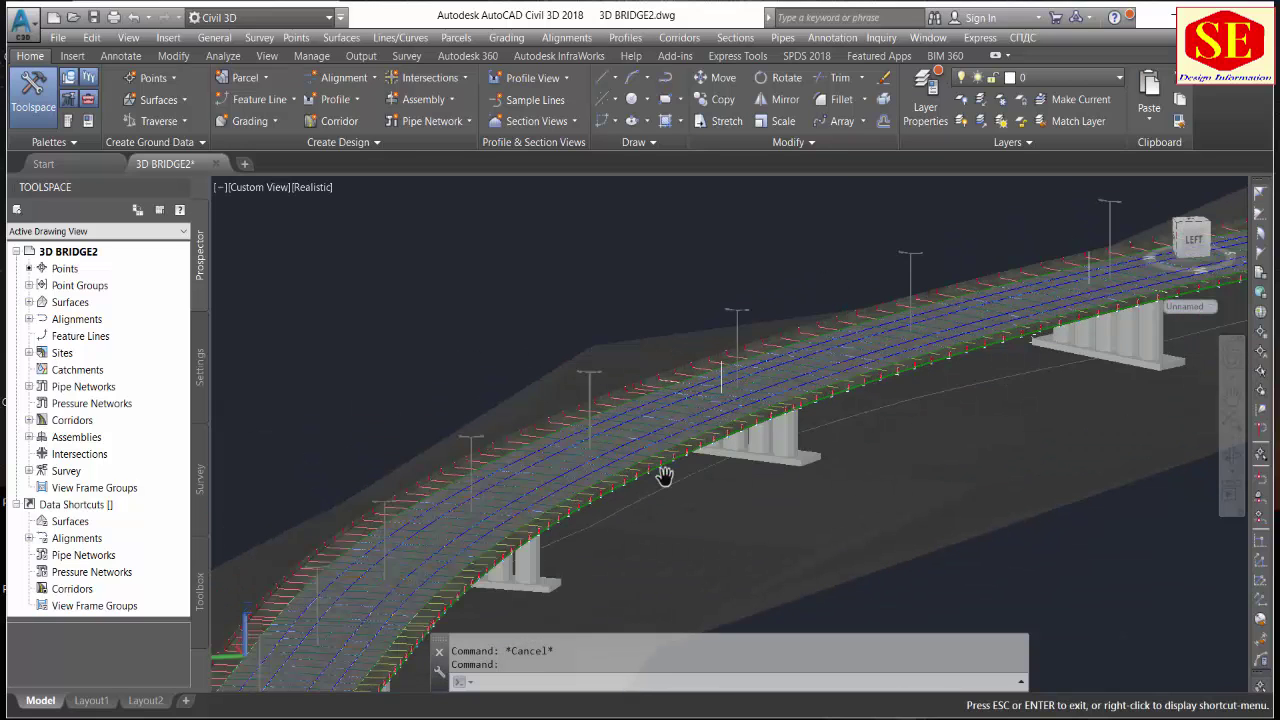
shift+middle_drag(664, 475, 814, 220)
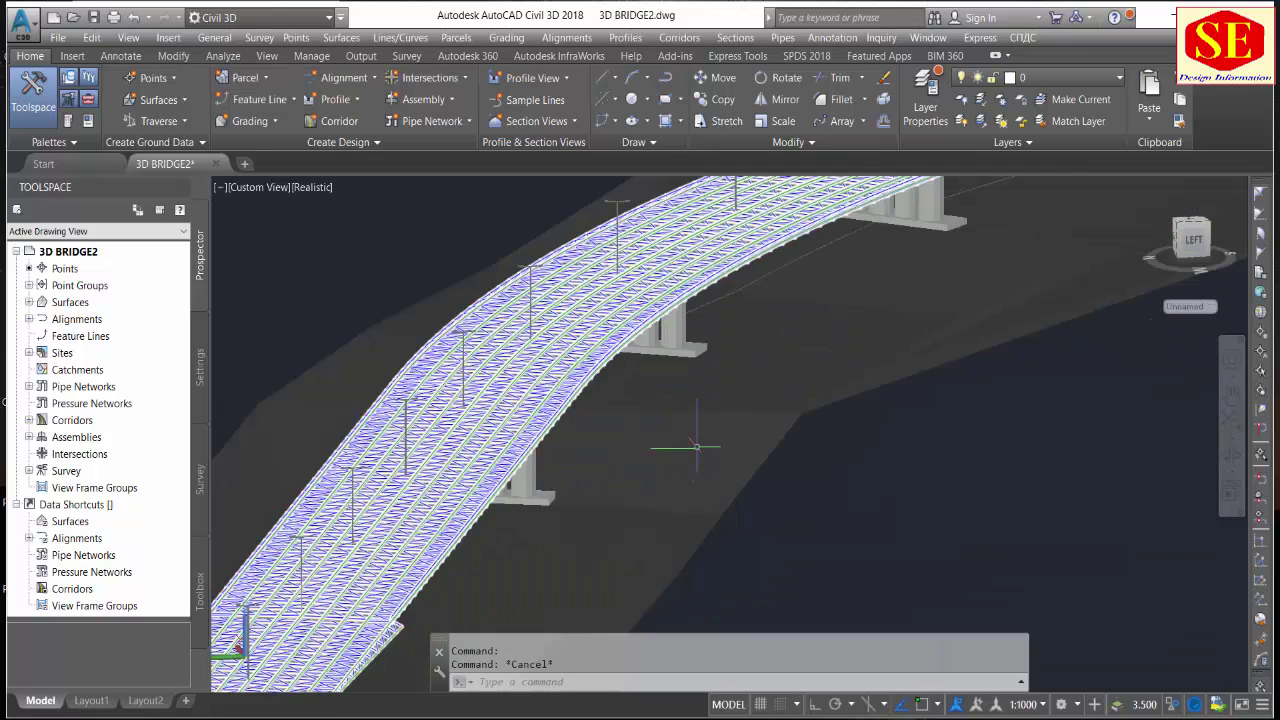
scroll(697, 447, down, 3)
scroll(697, 447, down, 3)
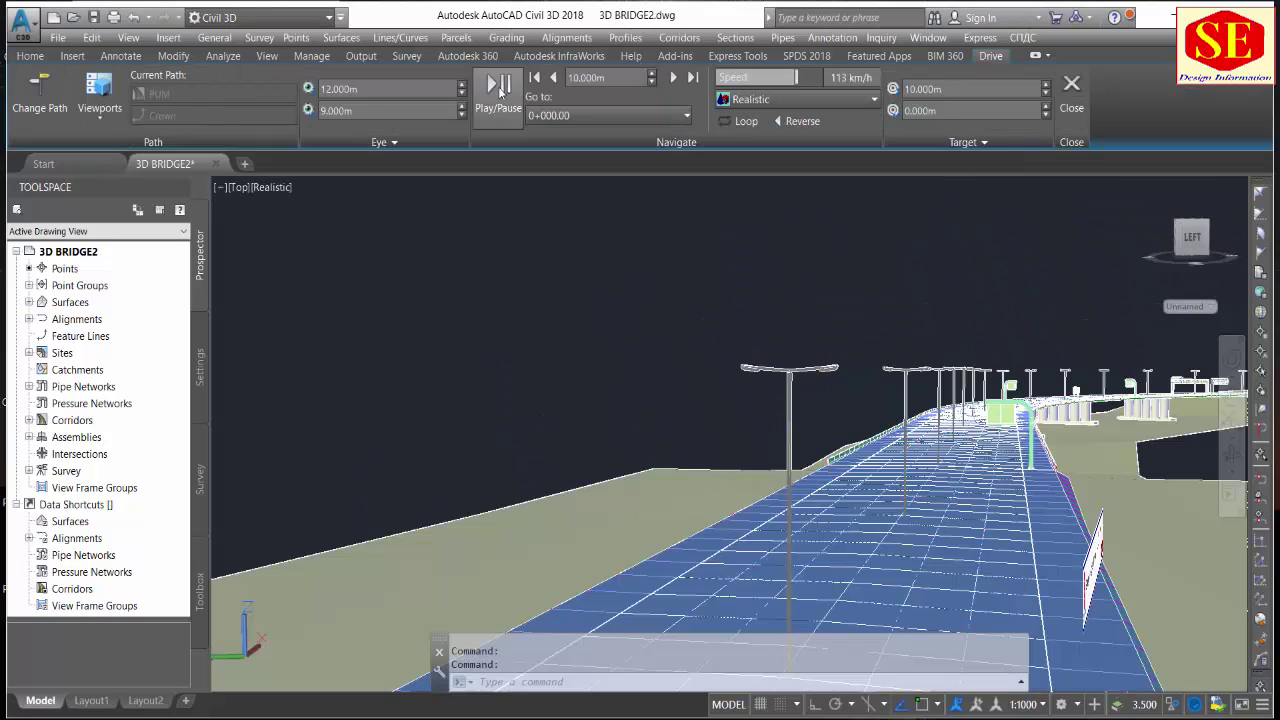
click(499, 88)
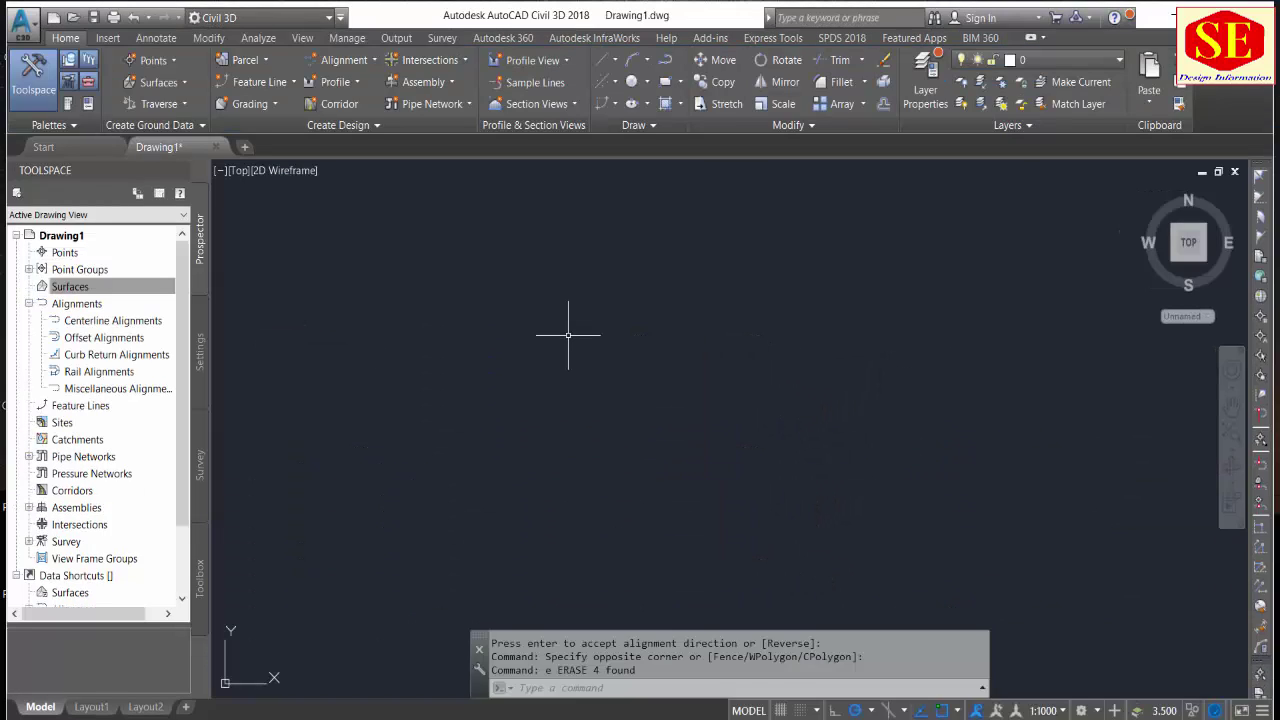
Draw a two-segment polyline with PL, using legs of 550 and 600.
text(pl)
key(Return)
click(458, 238)
text(55)
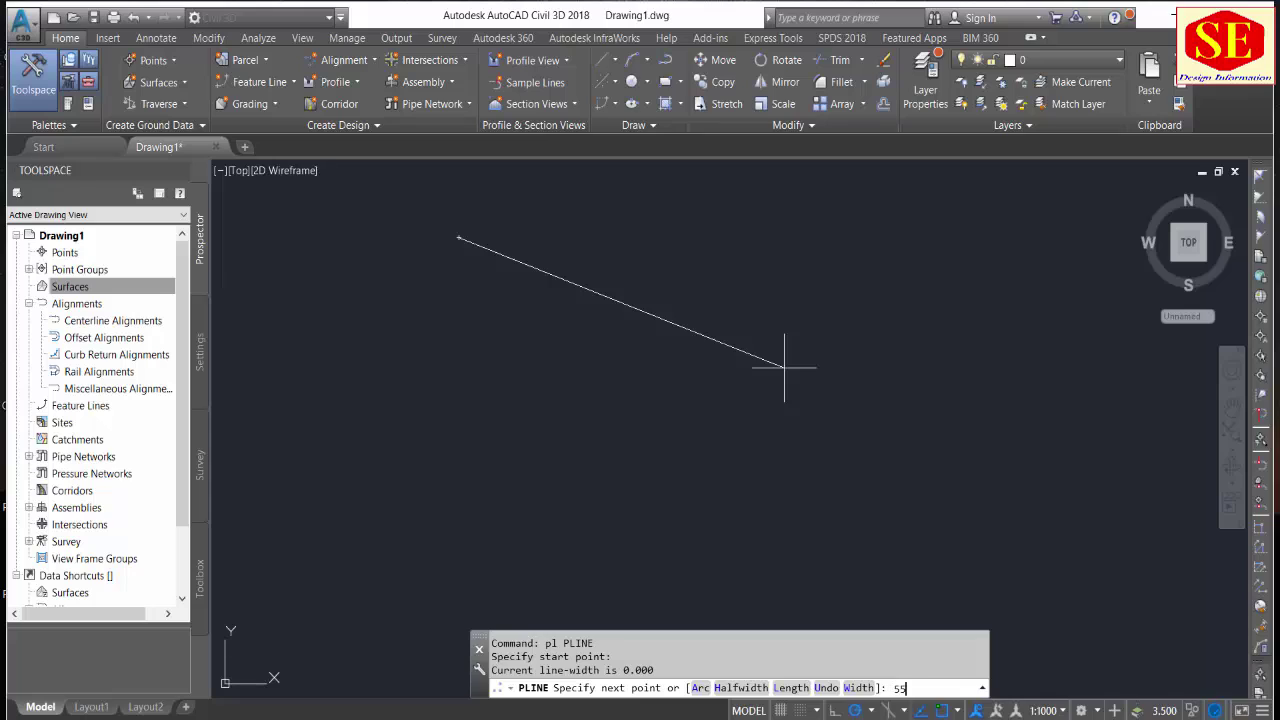
text(0)
key(Return)
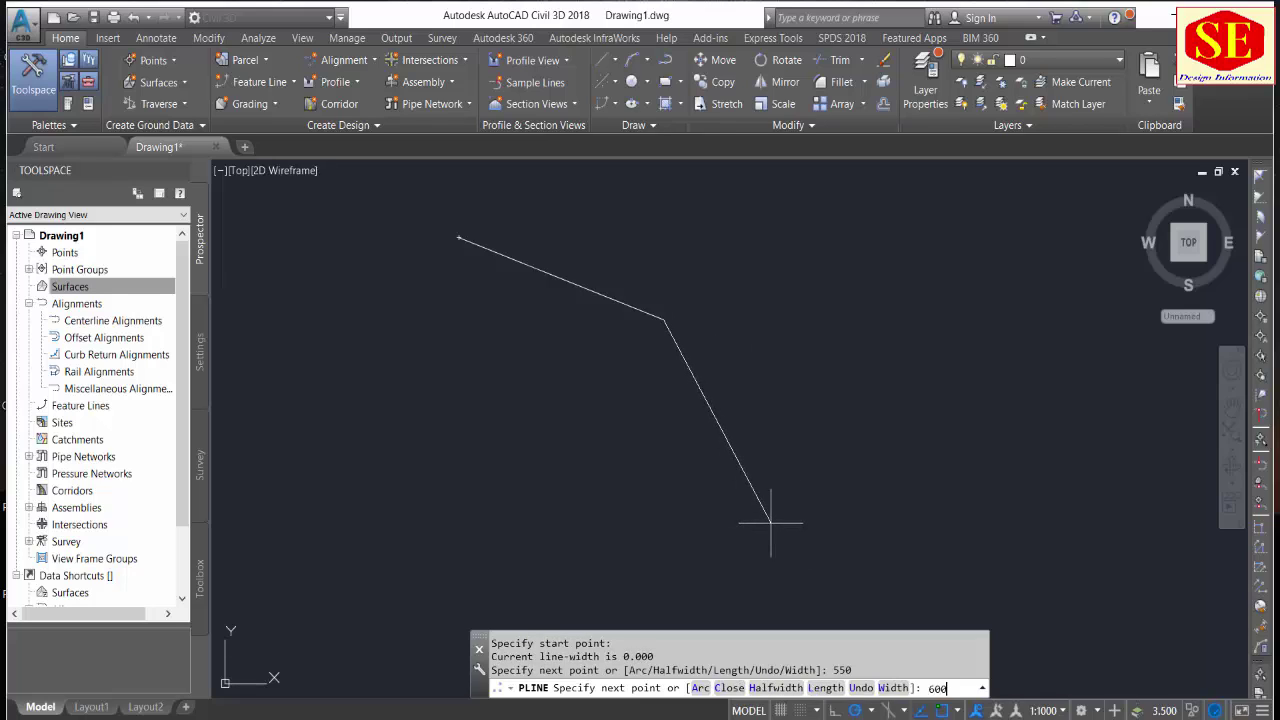
key(Return)
key(Return)
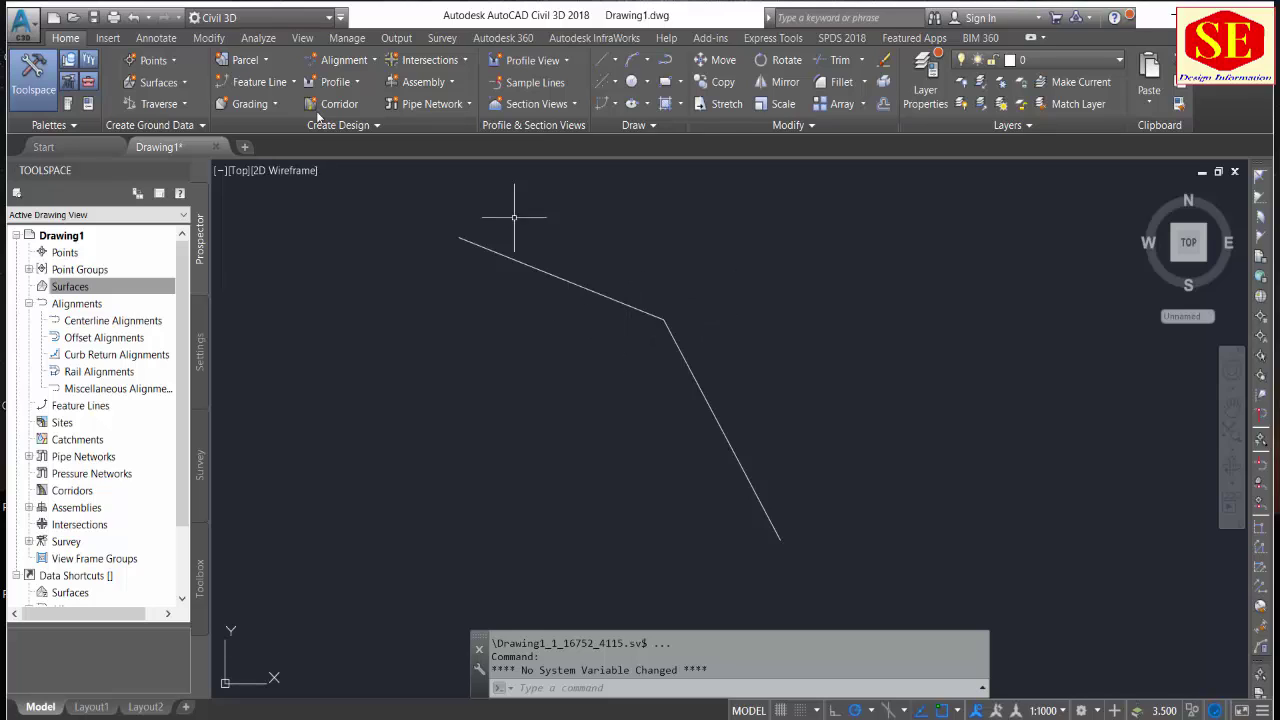
Create an alignment from the polyline, accepting its direction, with a default curve radius of 500.
click(345, 60)
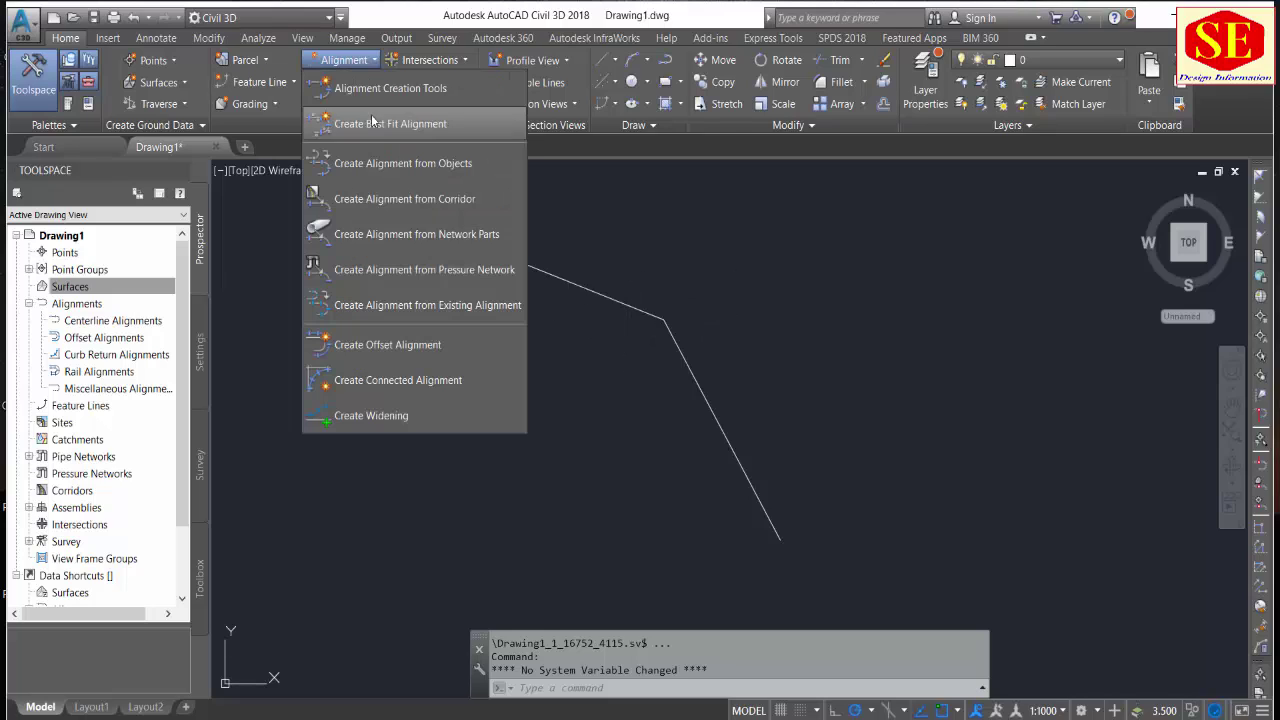
click(392, 170)
click(604, 270)
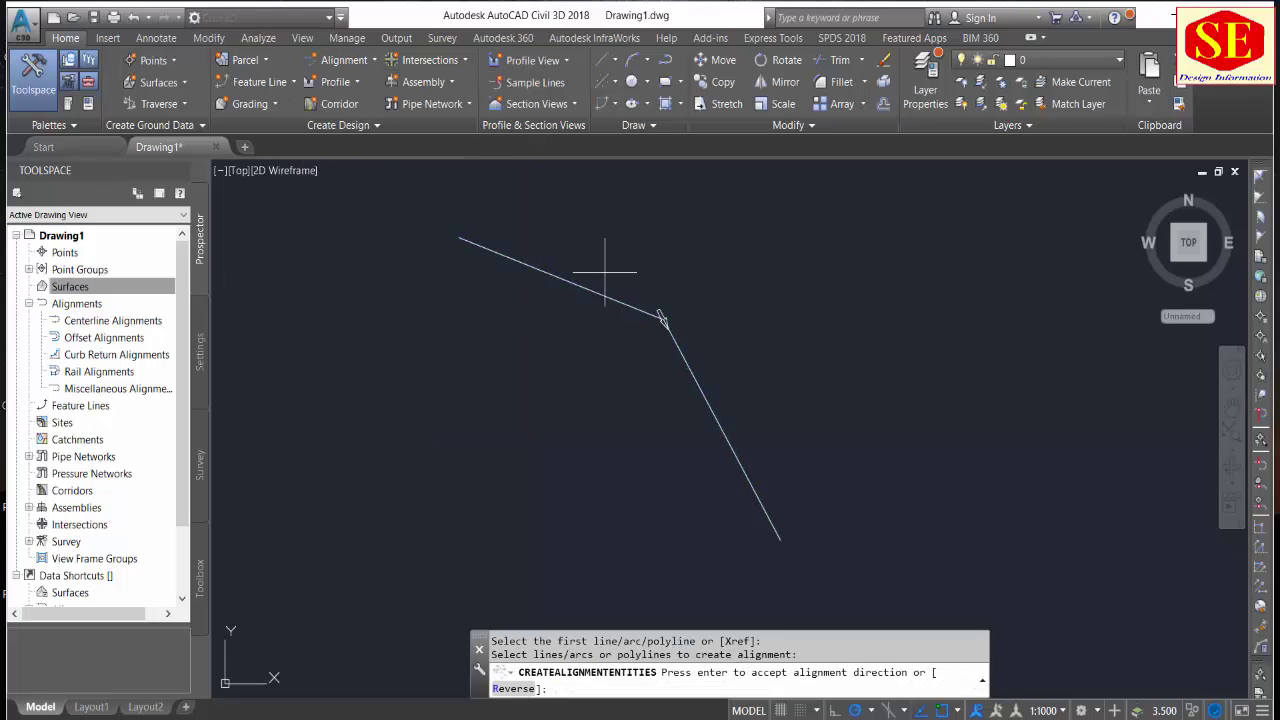
right_click(606, 254)
click(626, 258)
key(Return)
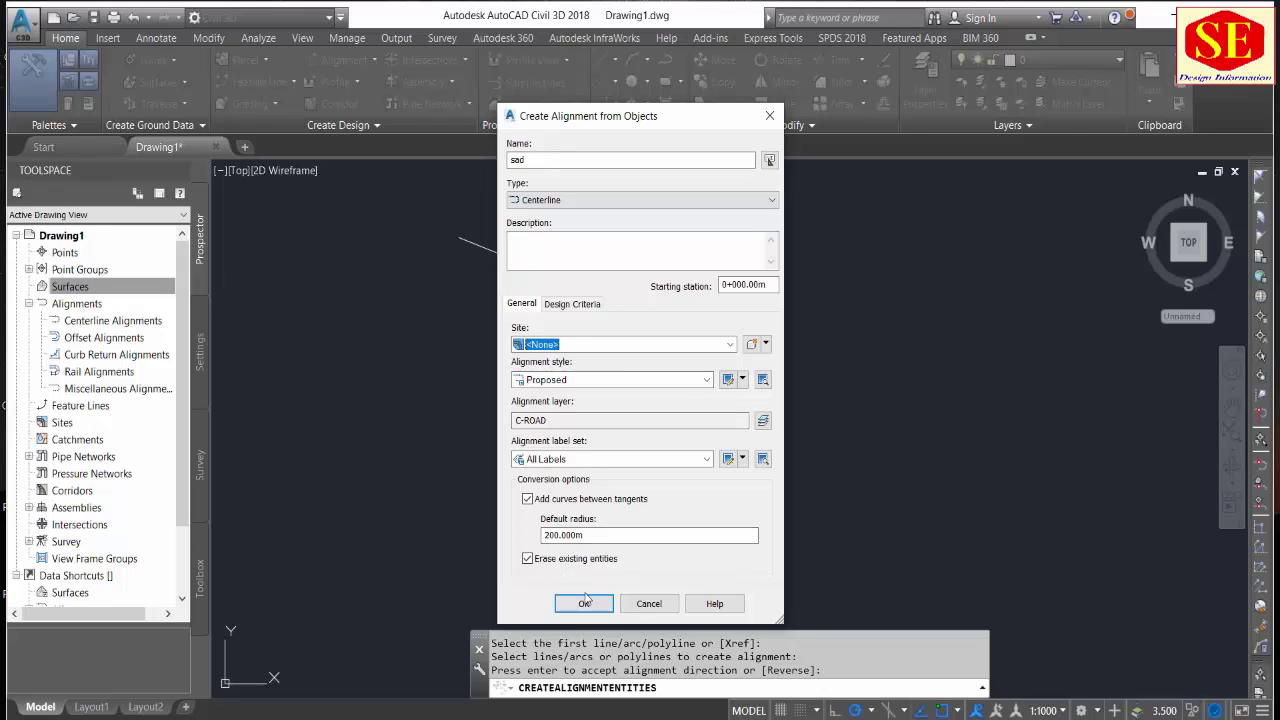
key(Tab)
key(Tab)
key(Tab)
text(500)
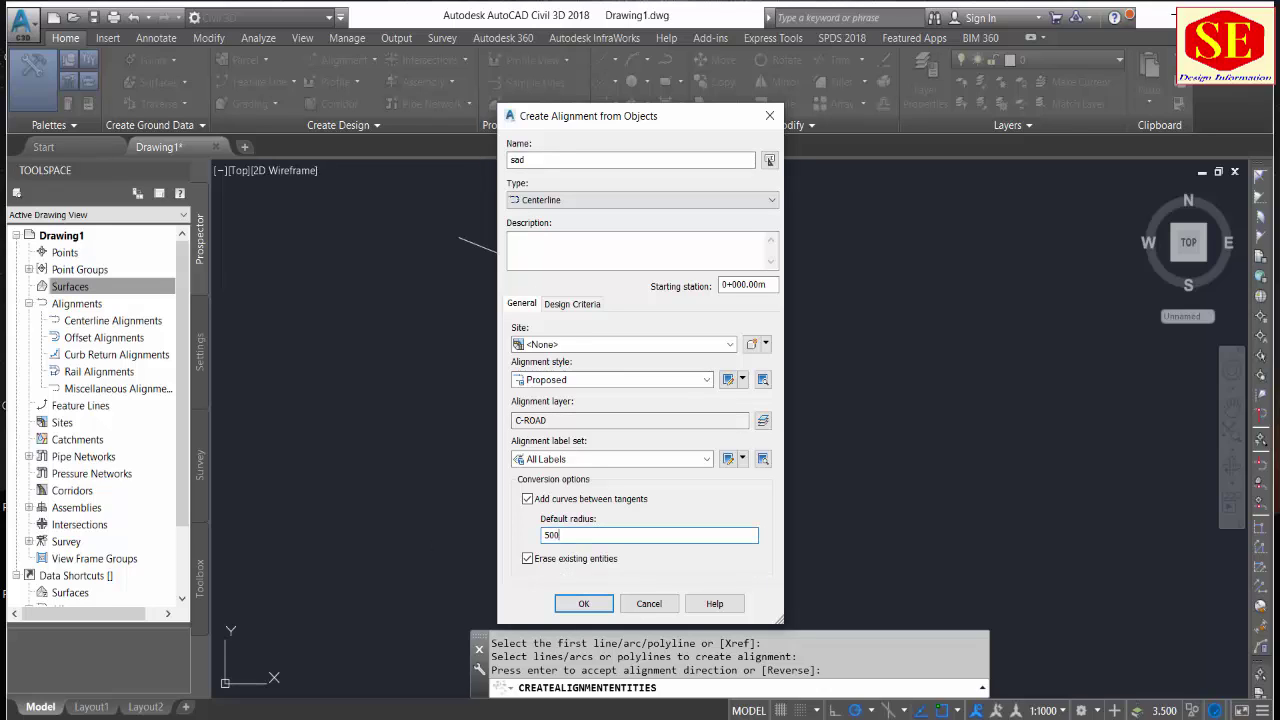
click(601, 606)
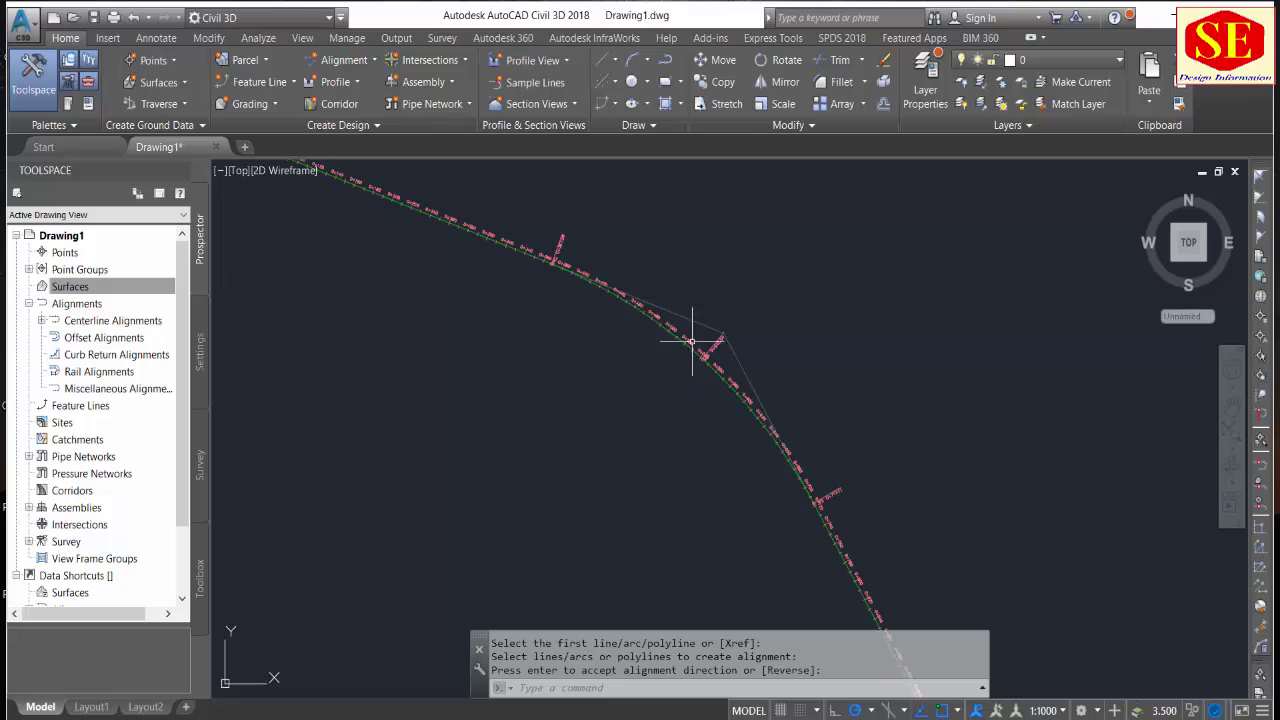
Pan and zoom to review the new alignment's curve and station labels.
middle_drag(701, 319, 700, 371)
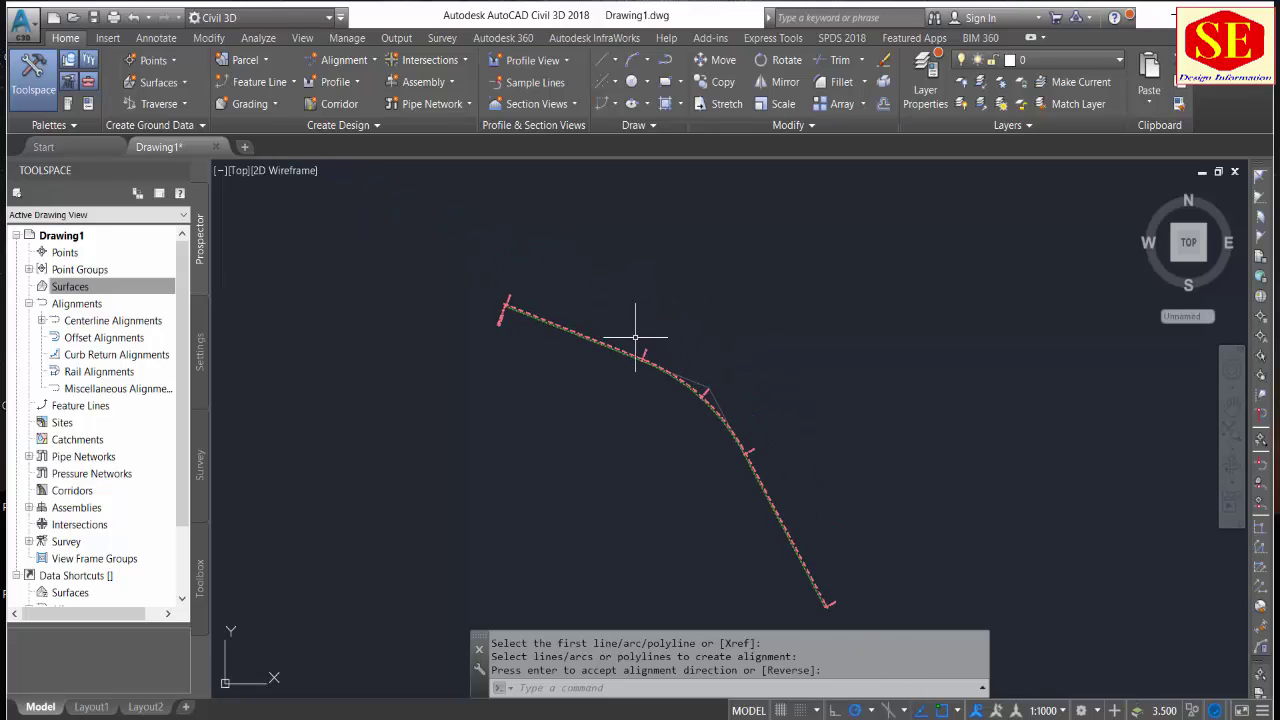
scroll(640, 320, up, 2)
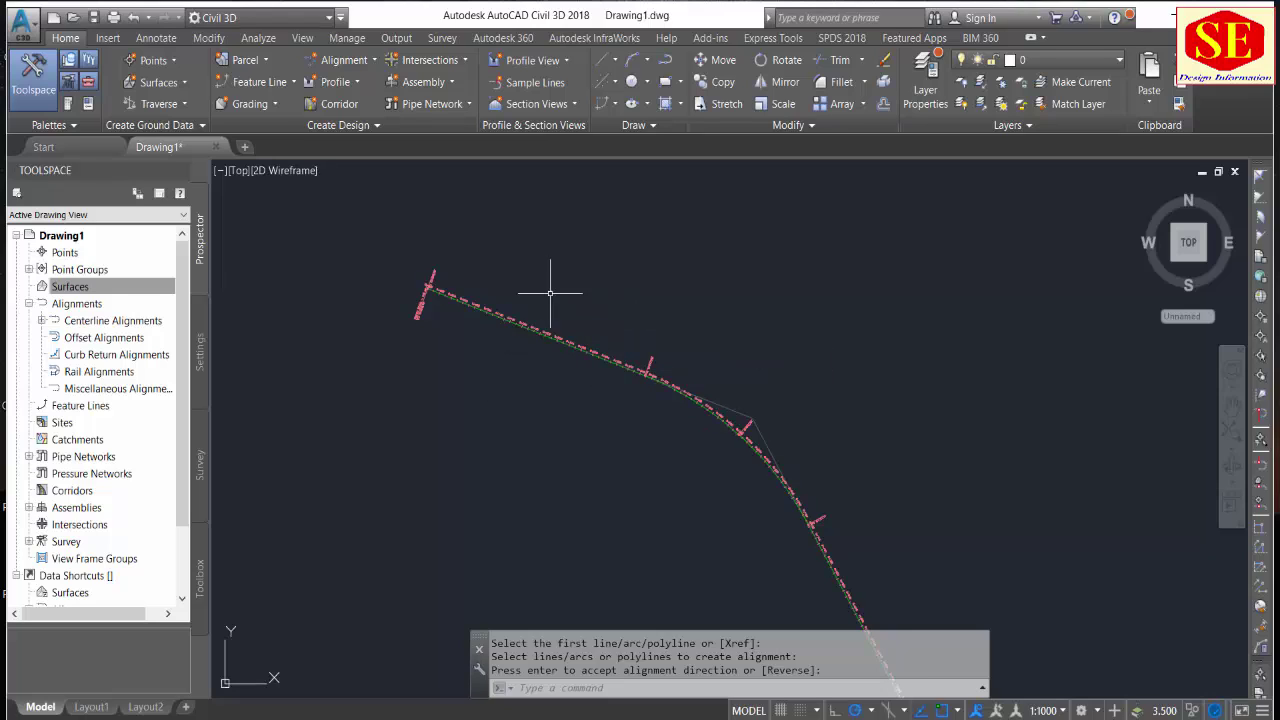
scroll(535, 318, up, 2)
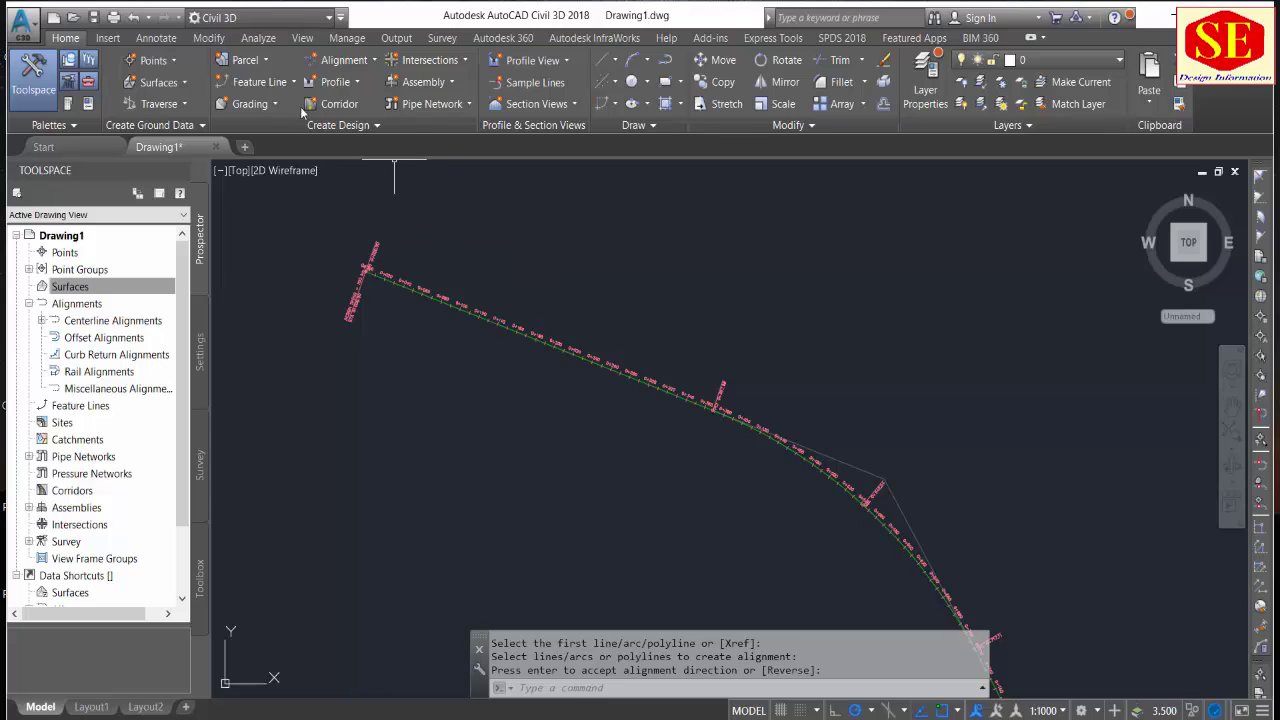
middle_drag(734, 428, 710, 410)
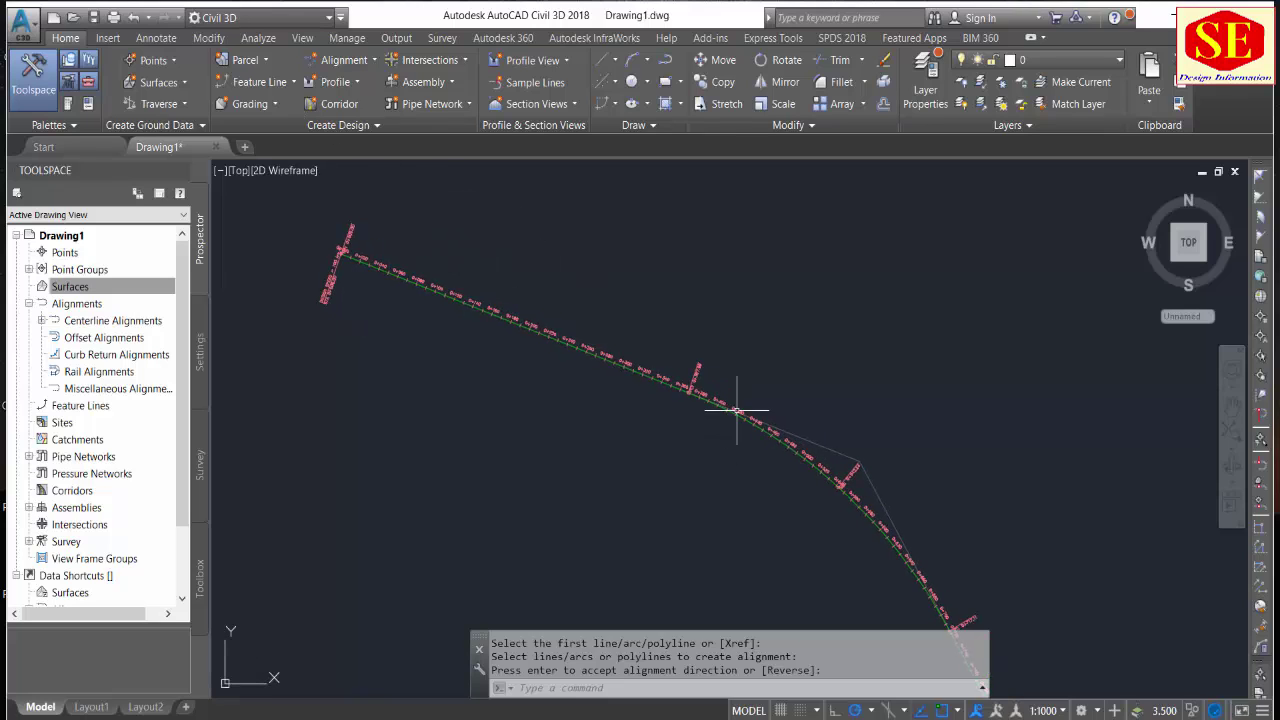
Import alignment station/offset points, choosing xccc.txt on the Desktop and opening it in Notepad.
click(155, 60)
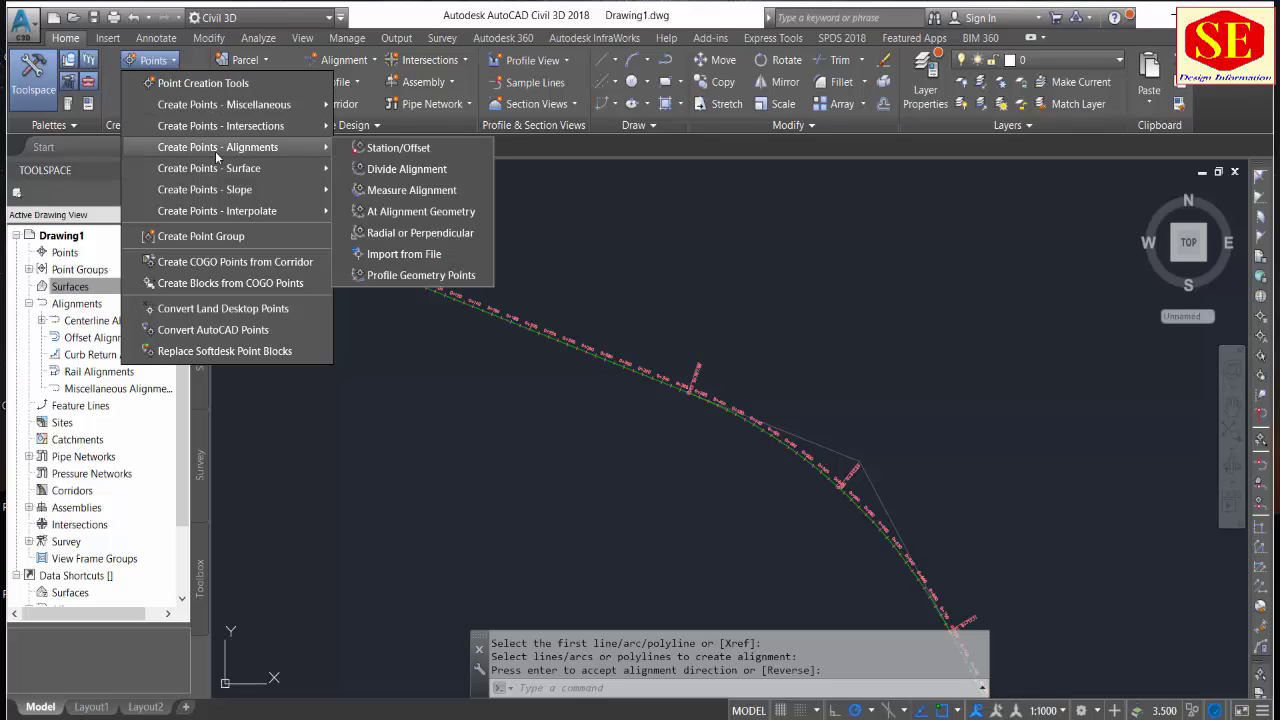
mouse_move(218, 147)
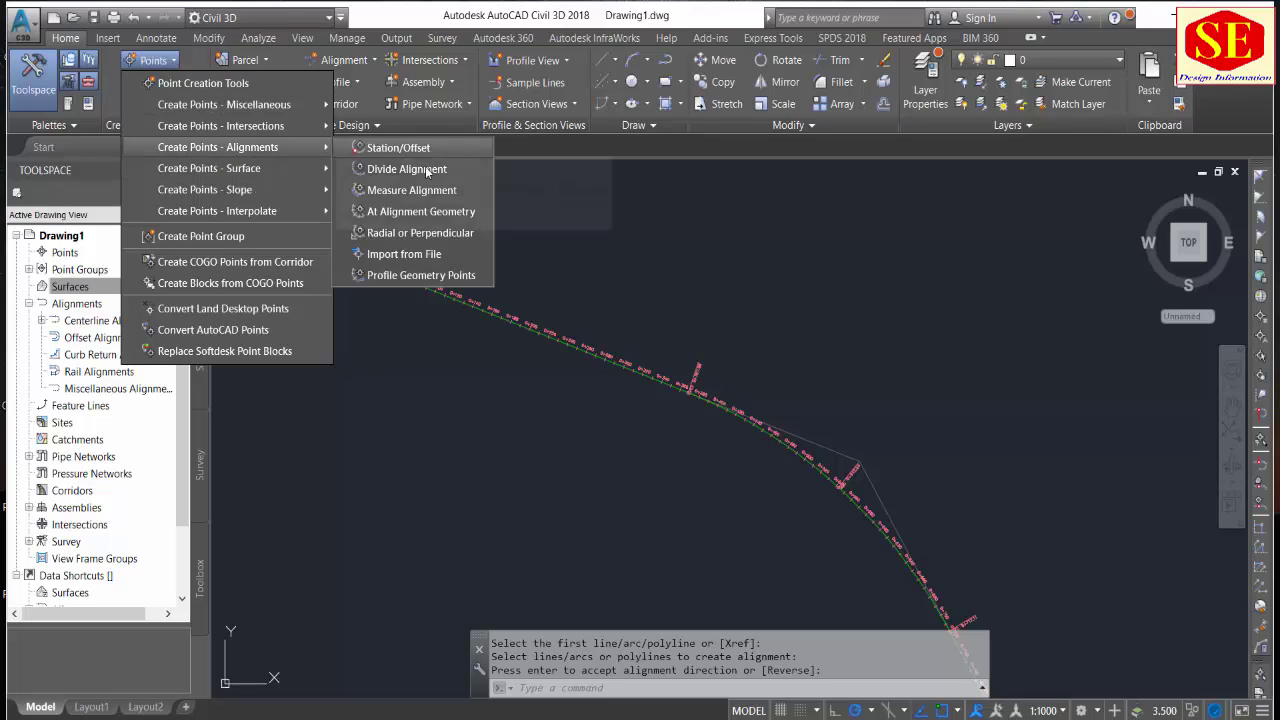
click(434, 256)
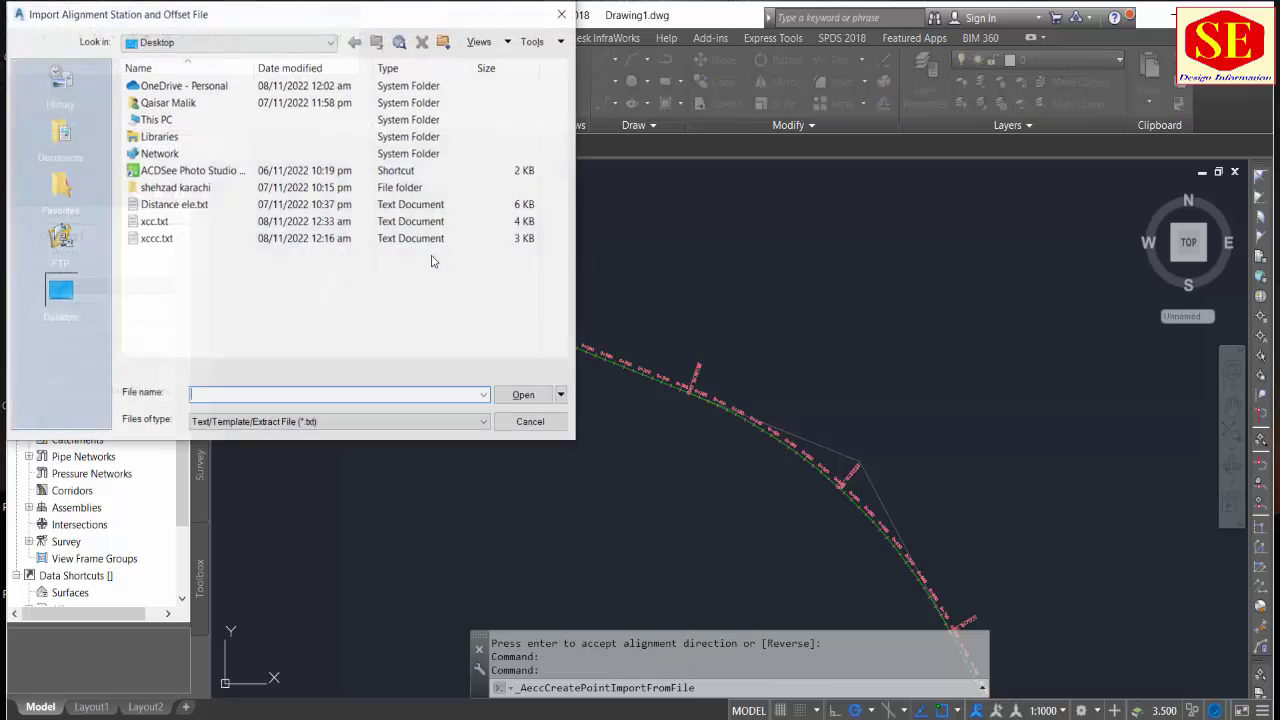
click(153, 241)
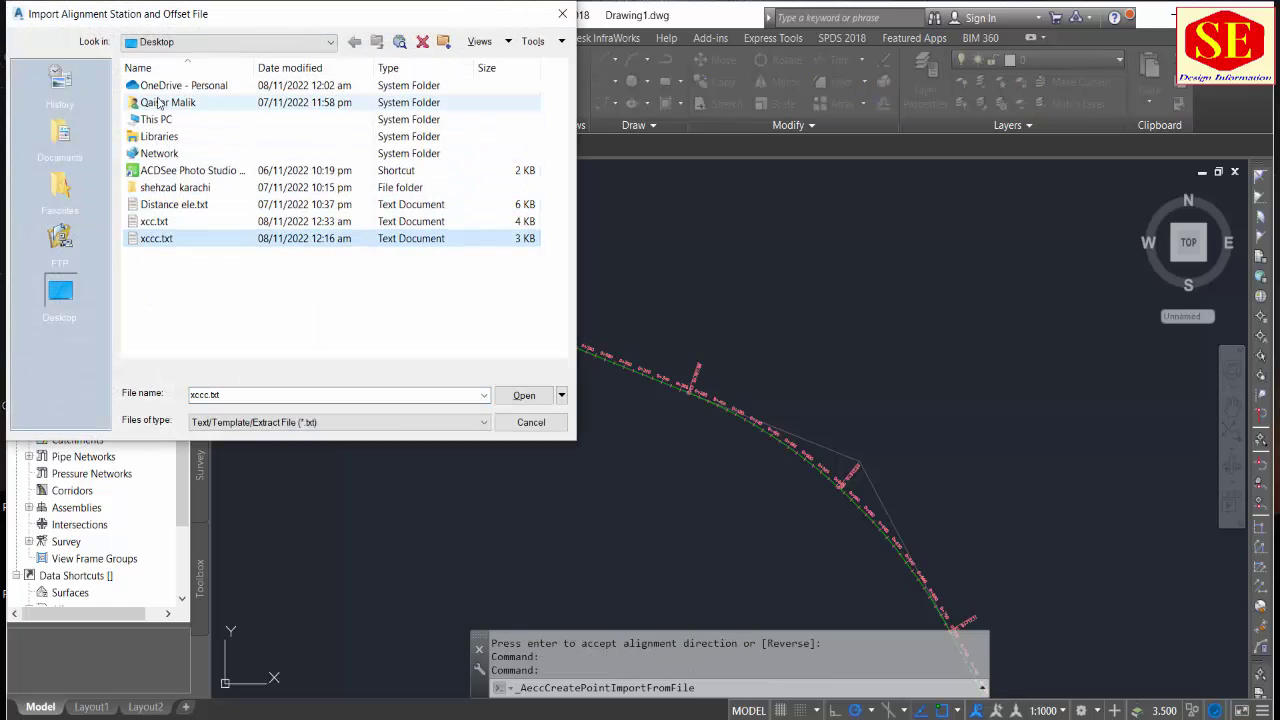
right_click(175, 242)
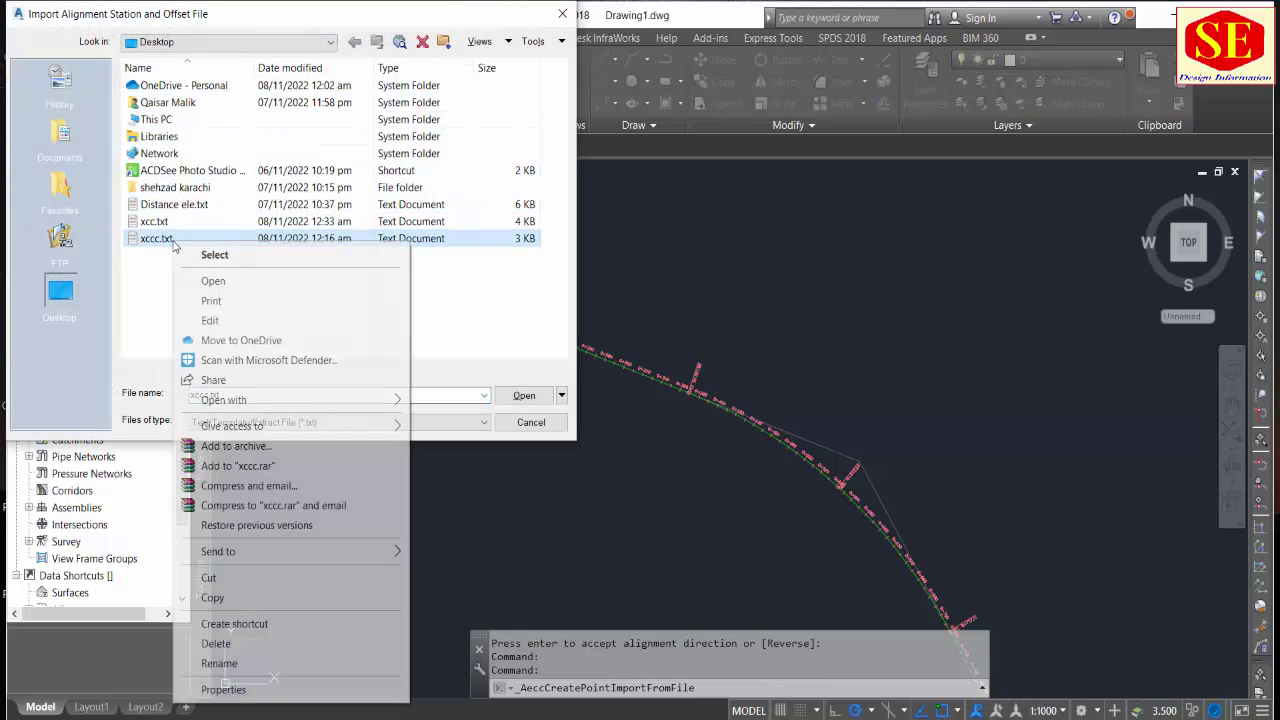
click(214, 281)
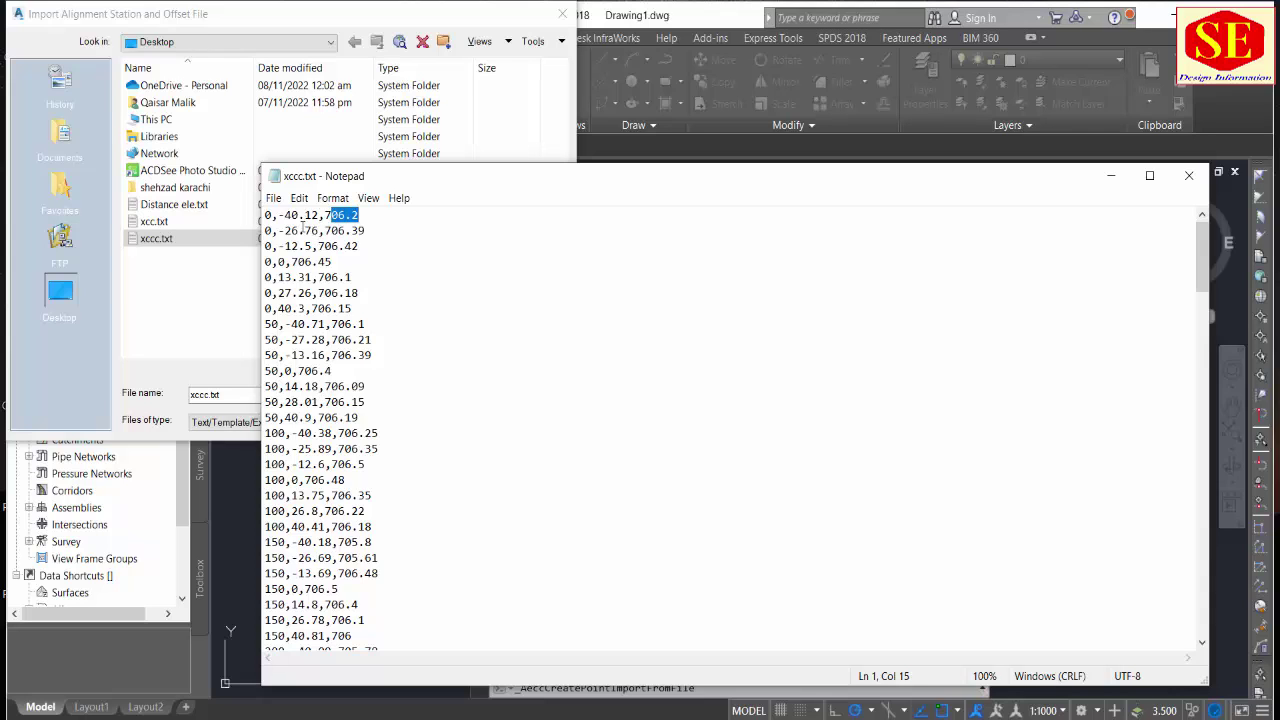
Read the xccc.txt station, offset and elevation rows through station 1000, then close Notepad.
scroll(302, 225, down, 1)
scroll(310, 260, down, 10)
scroll(318, 300, down, 10)
scroll(324, 344, down, 12)
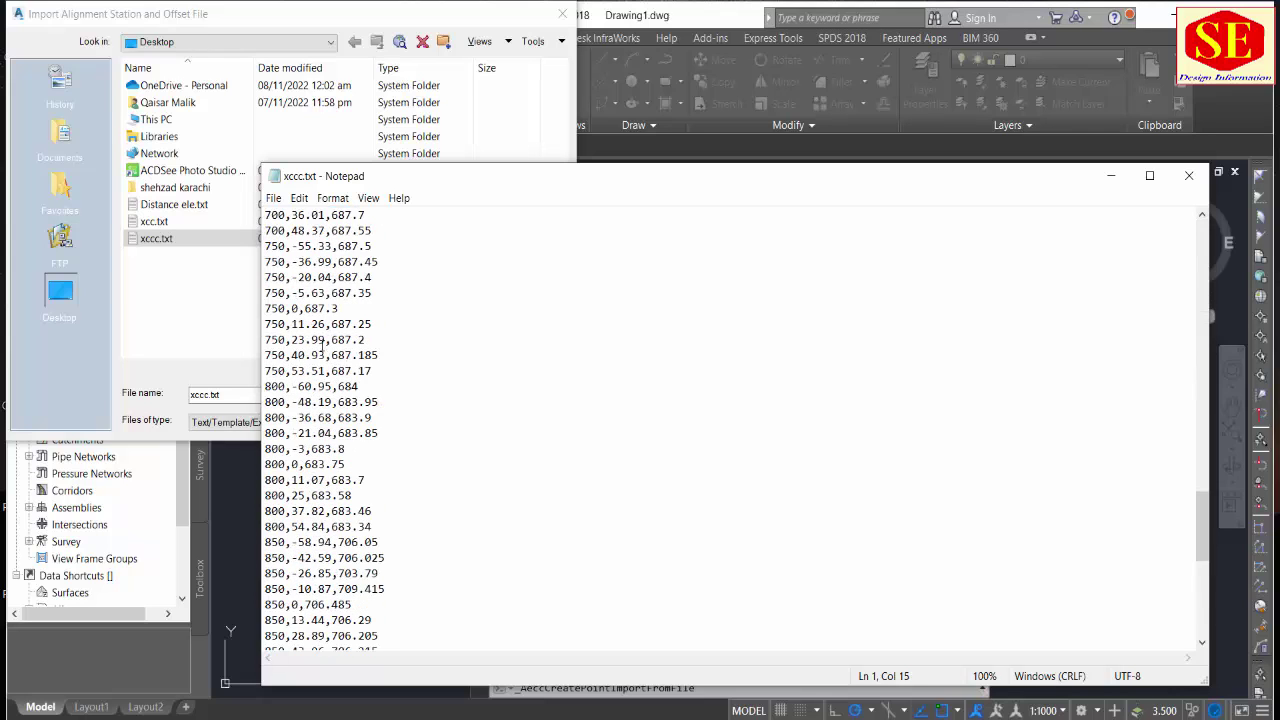
scroll(324, 344, down, 9)
scroll(324, 344, down, 1)
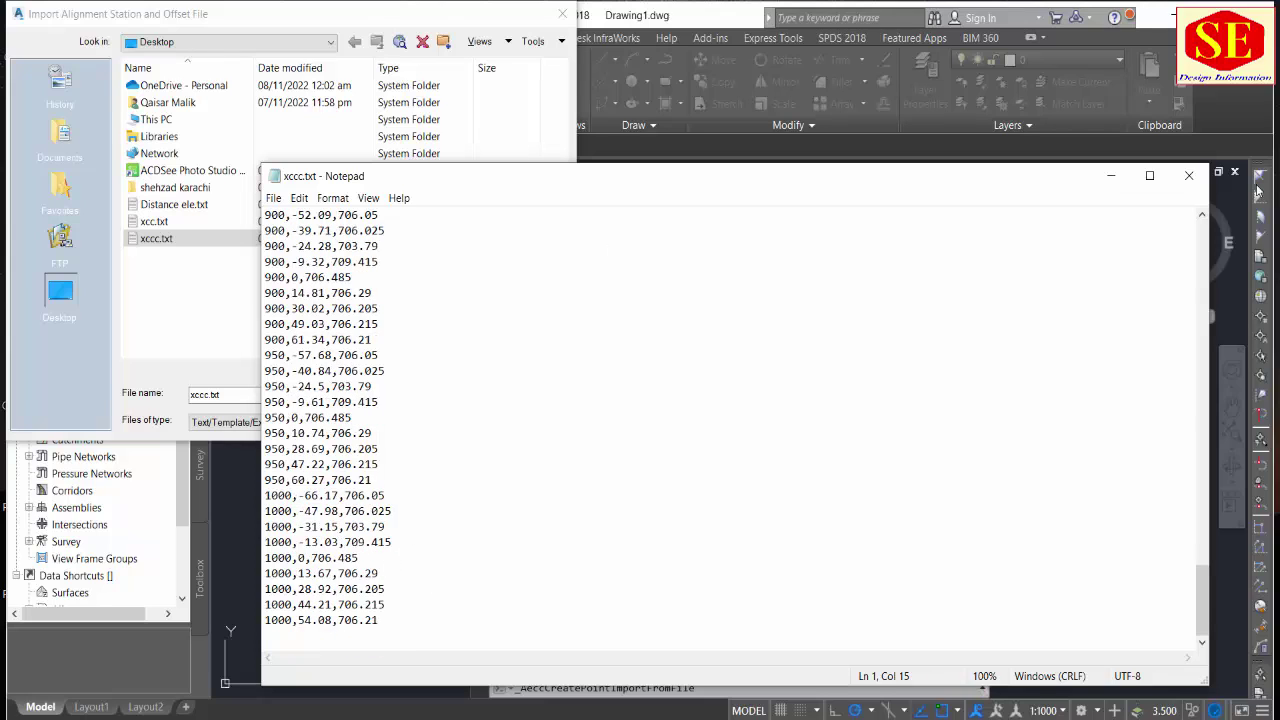
click(1188, 175)
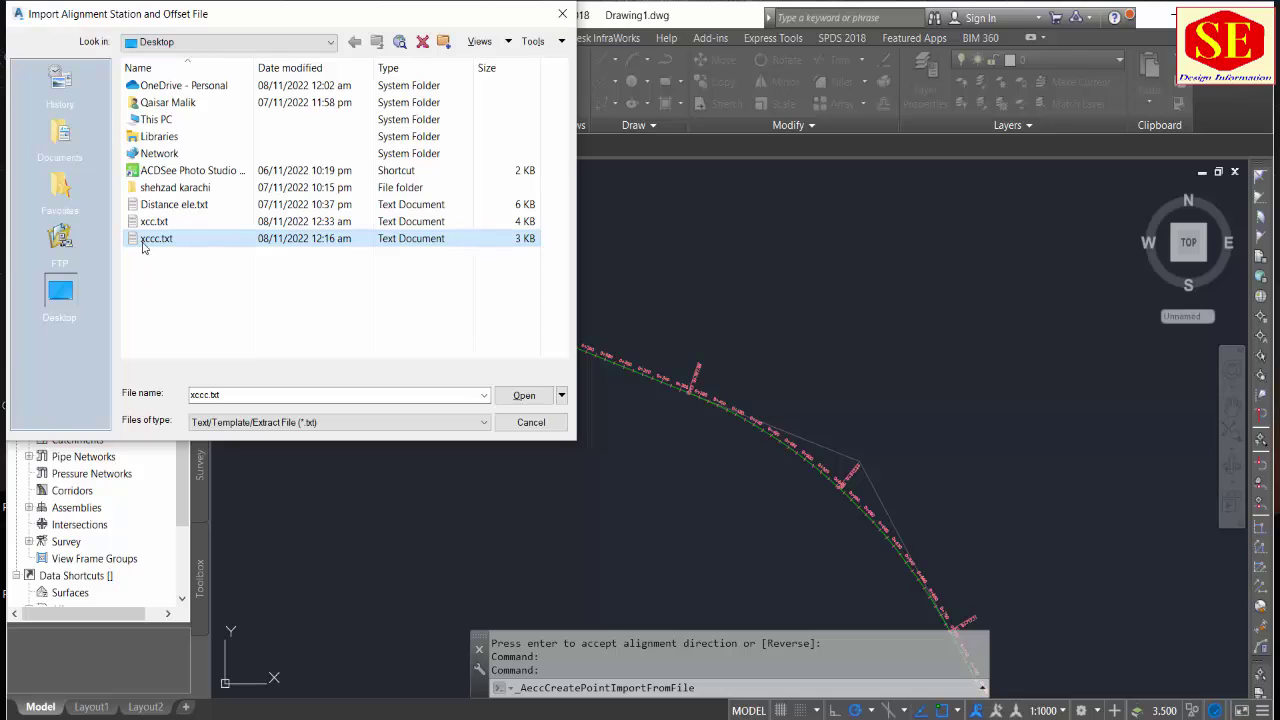
Import xccc.txt points as Station, Offset, Elevation, keeping defaults and referencing the alignment.
double_click(142, 241)
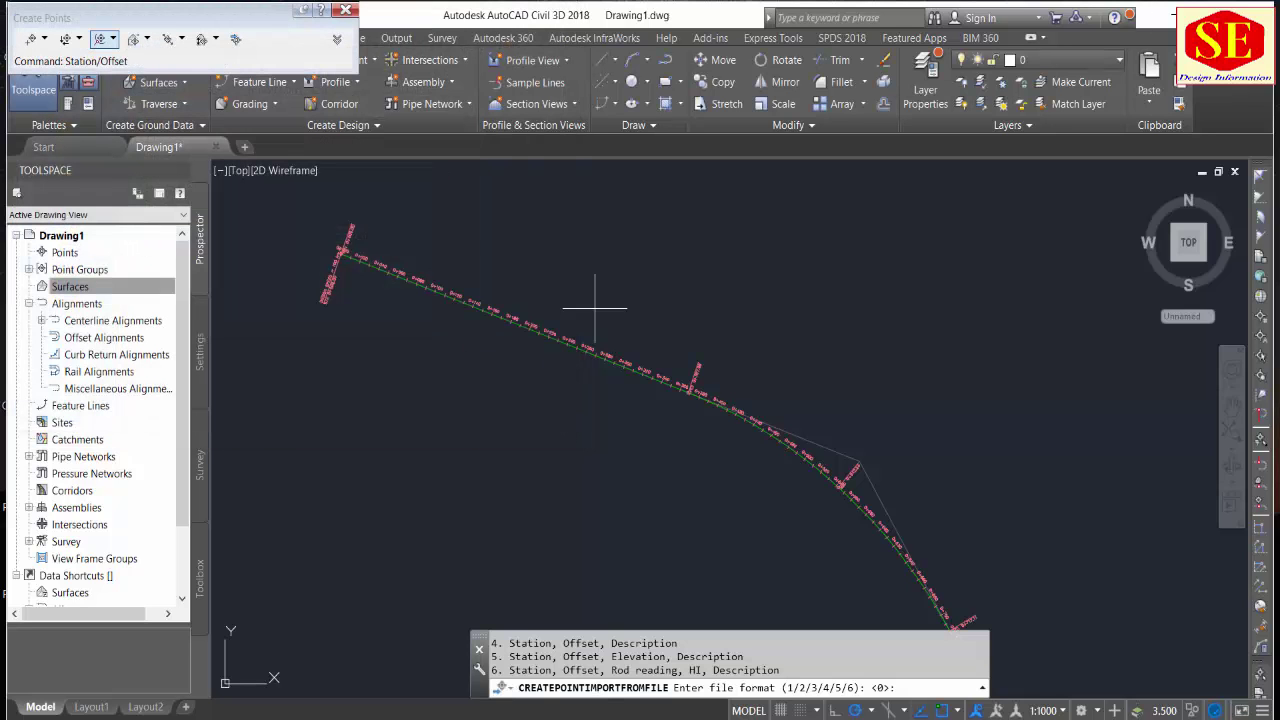
drag(645, 615, 648, 522)
text(2)
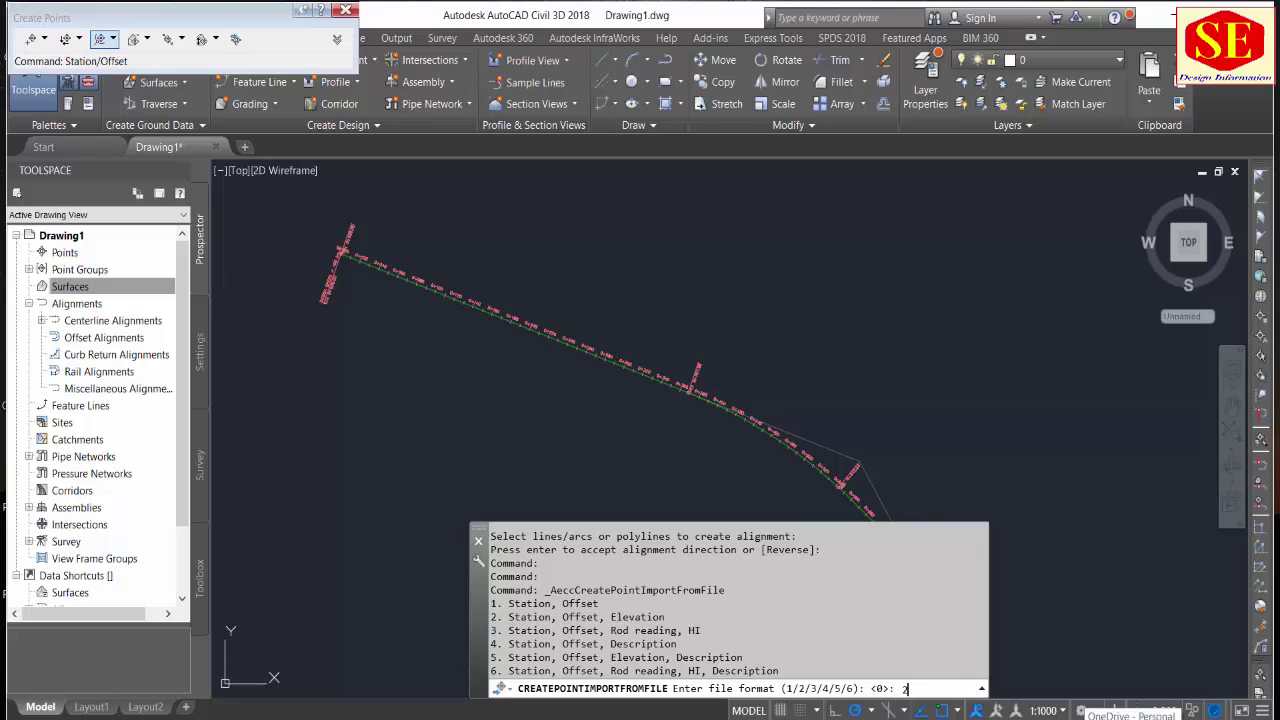
key(Return)
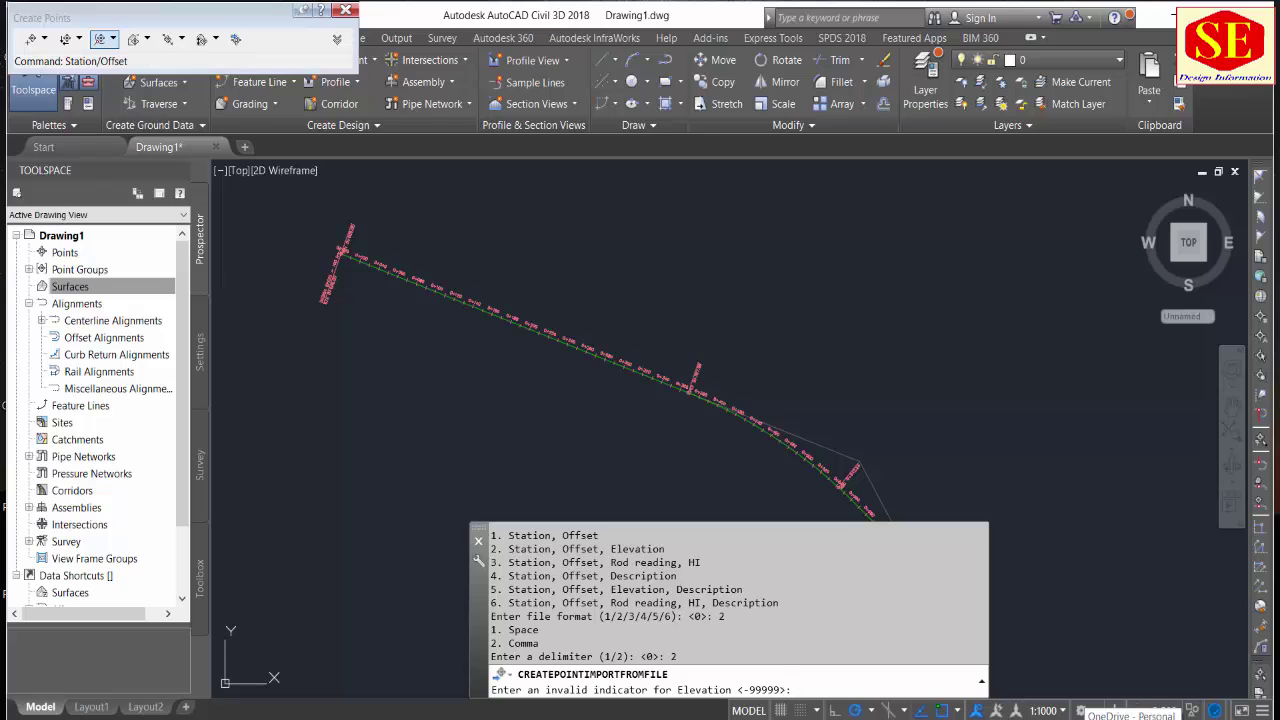
key(Return)
key(Return)
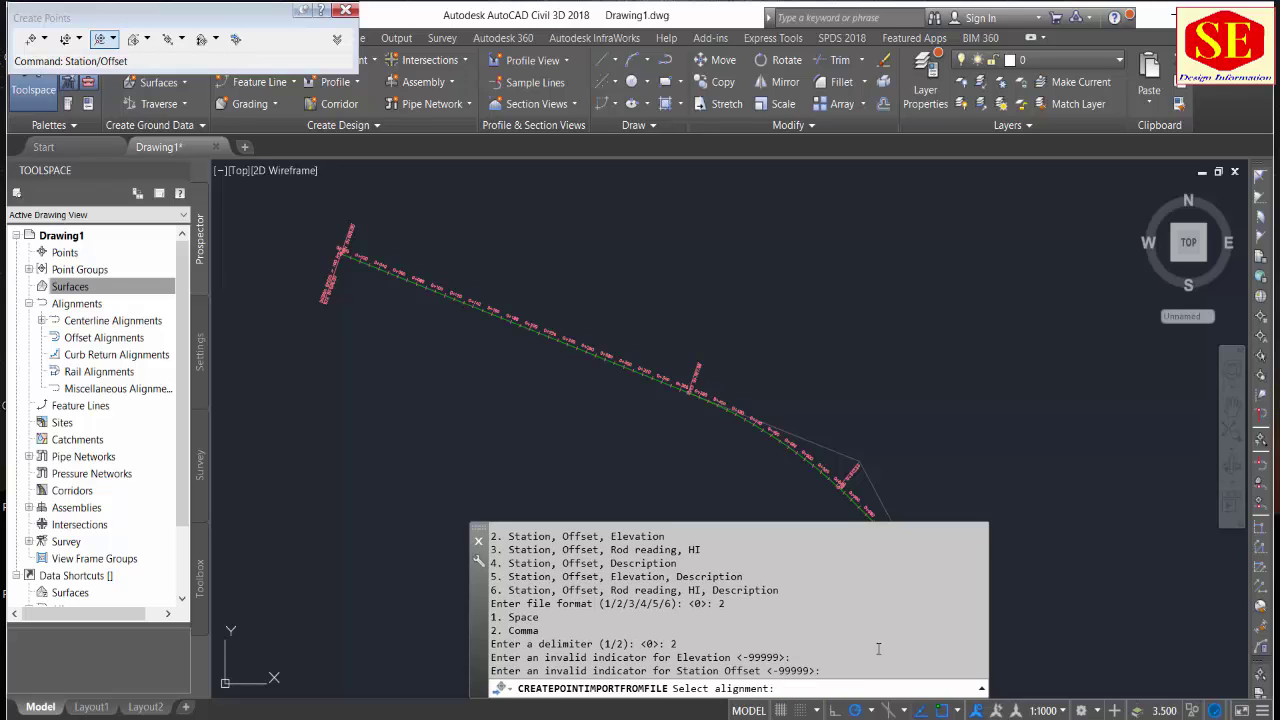
scroll(805, 460, up, 2)
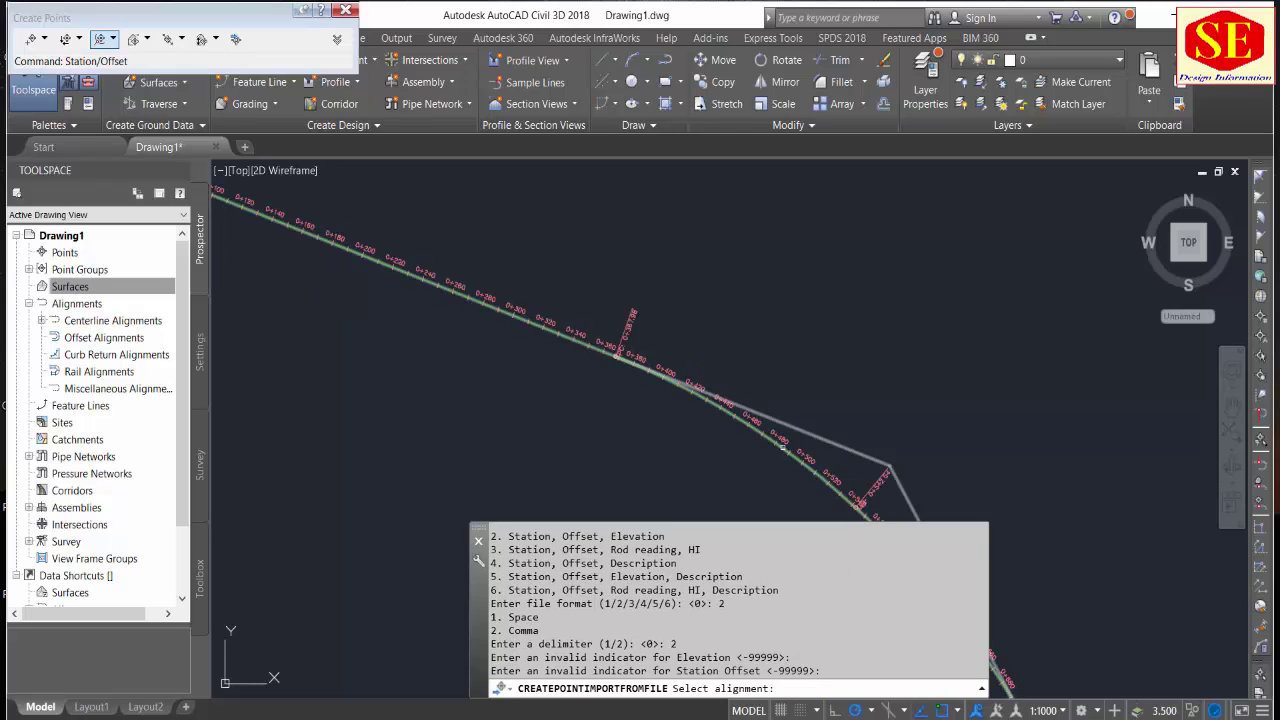
click(740, 410)
scroll(766, 229, down, 2)
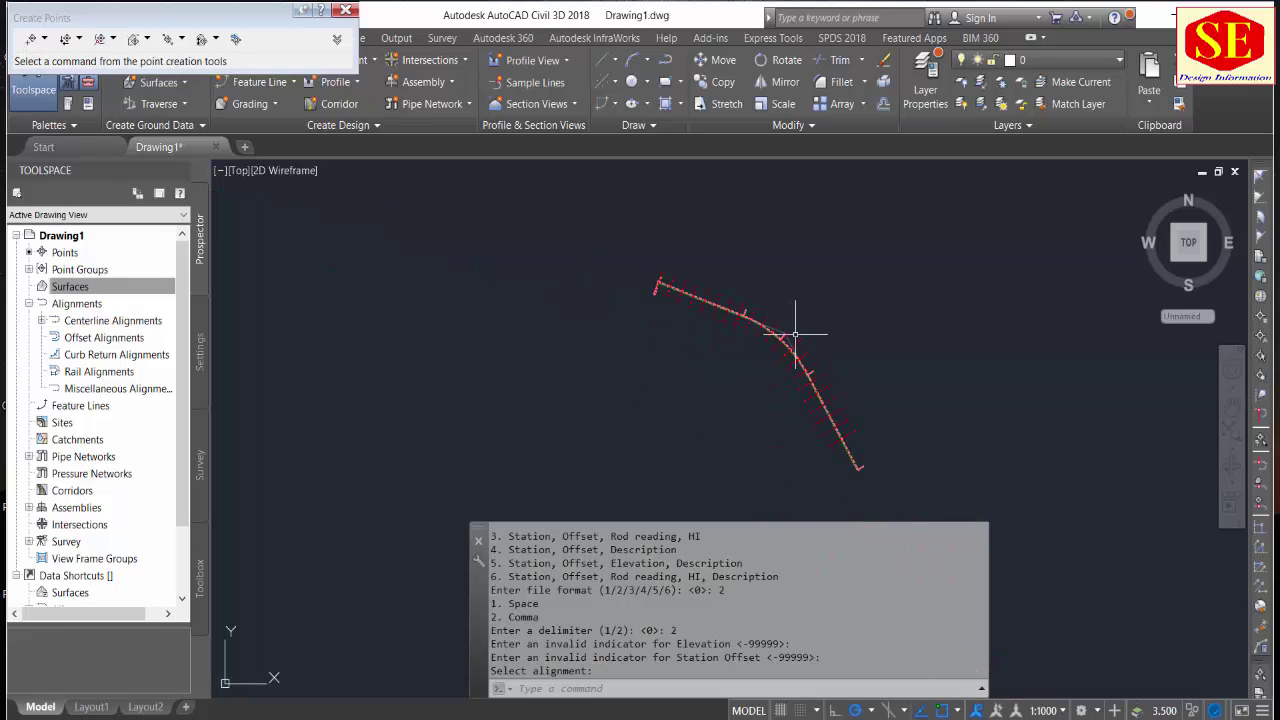
middle_drag(673, 254, 718, 284)
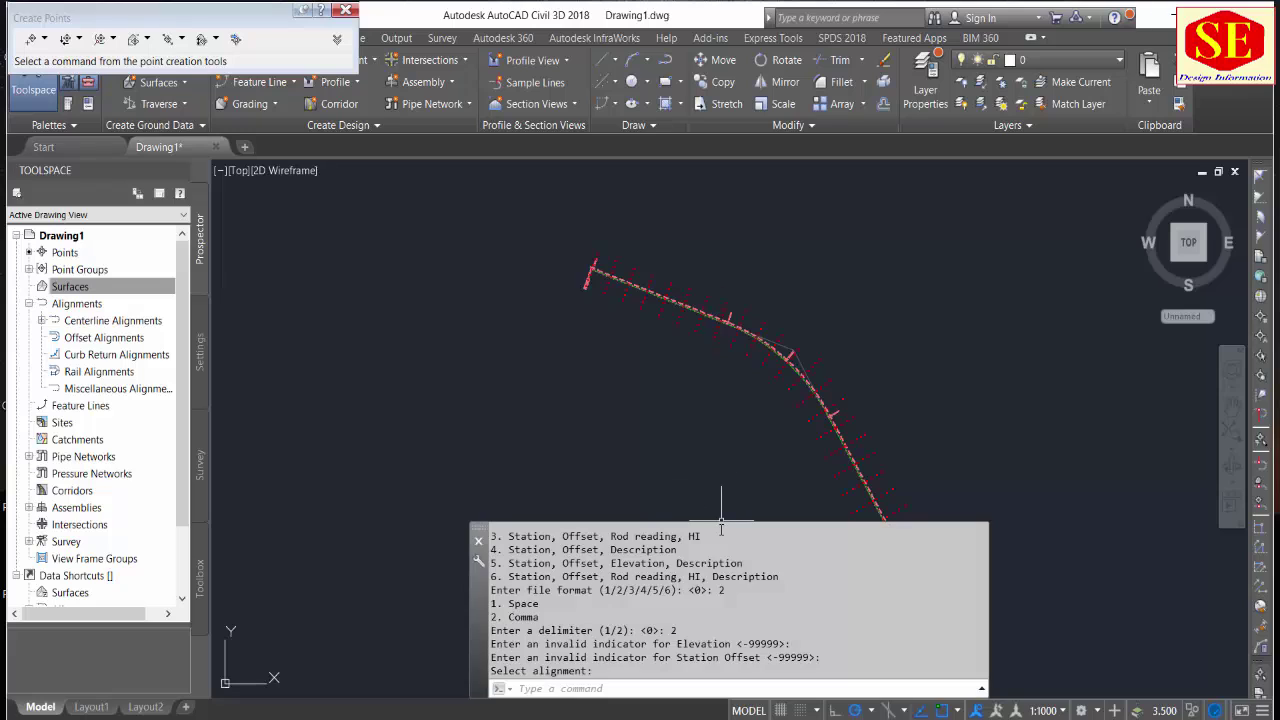
drag(540, 617, 715, 527)
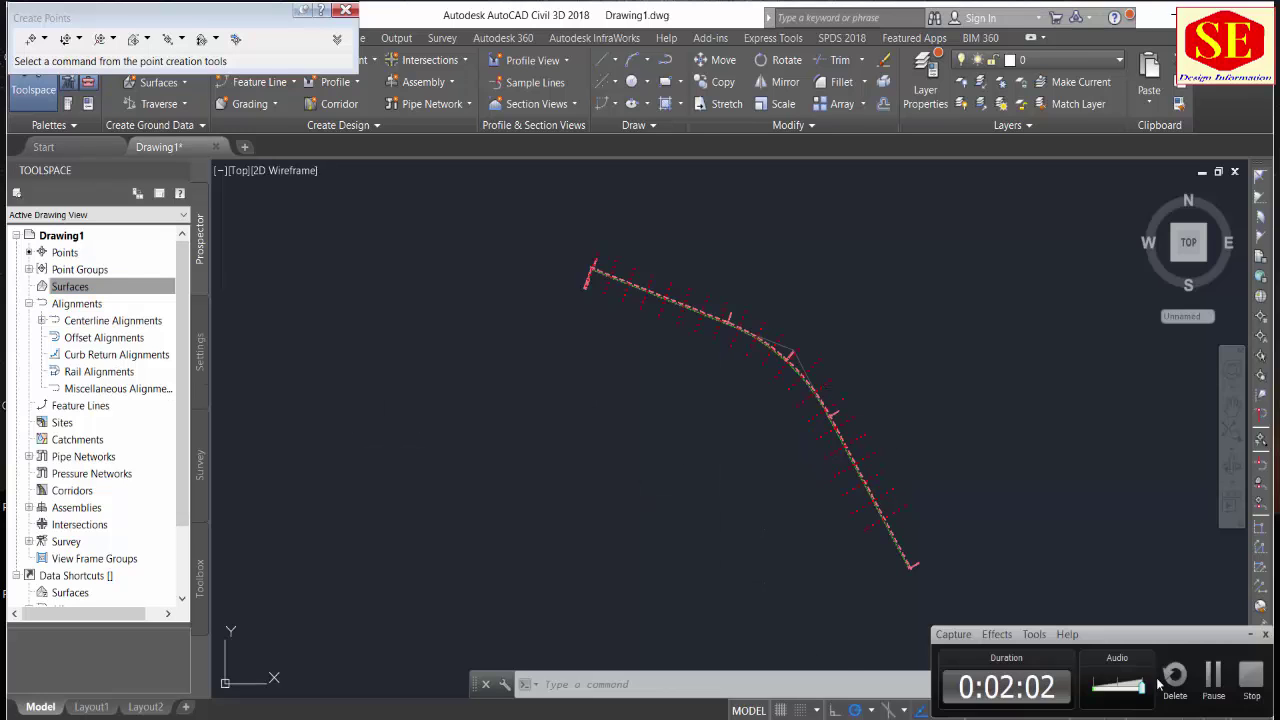
Close the point tools, zoom to the alignment, and grab its end grip.
click(345, 9)
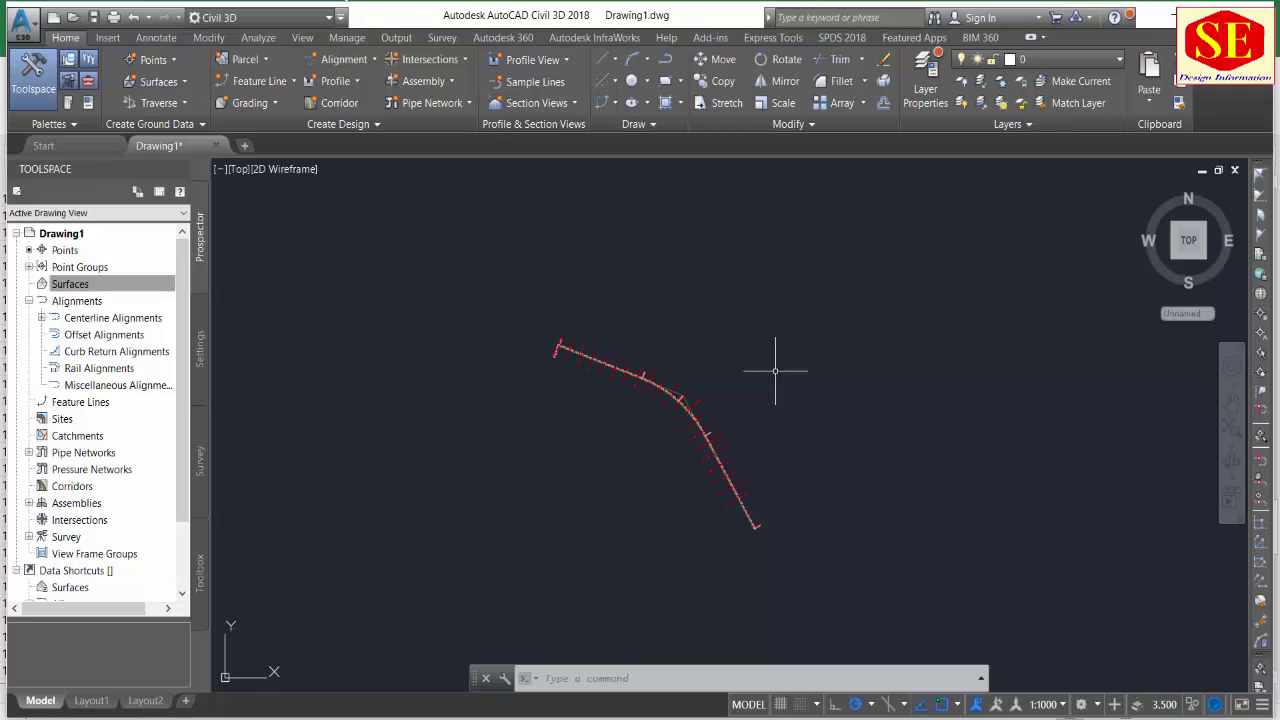
scroll(750, 515, up, 3)
scroll(723, 443, up, 2)
scroll(669, 395, up, 3)
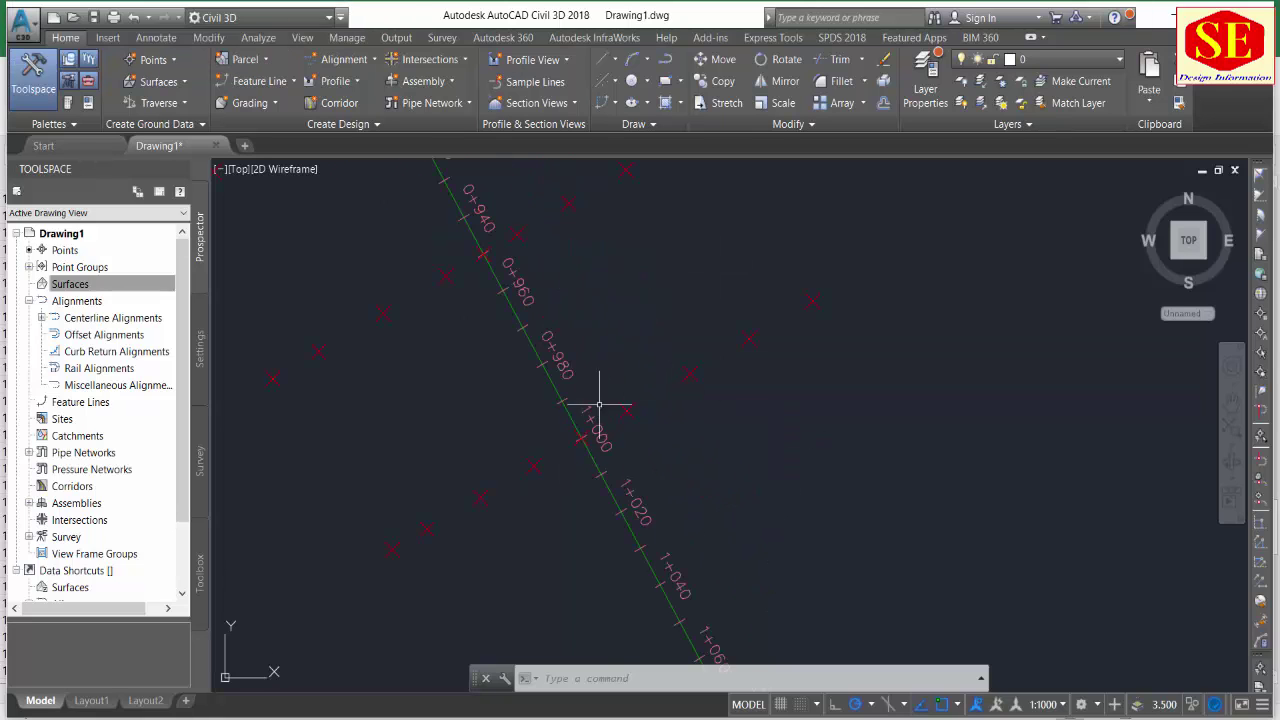
scroll(600, 405, down, 3)
scroll(651, 386, up, 2)
scroll(605, 352, up, 3)
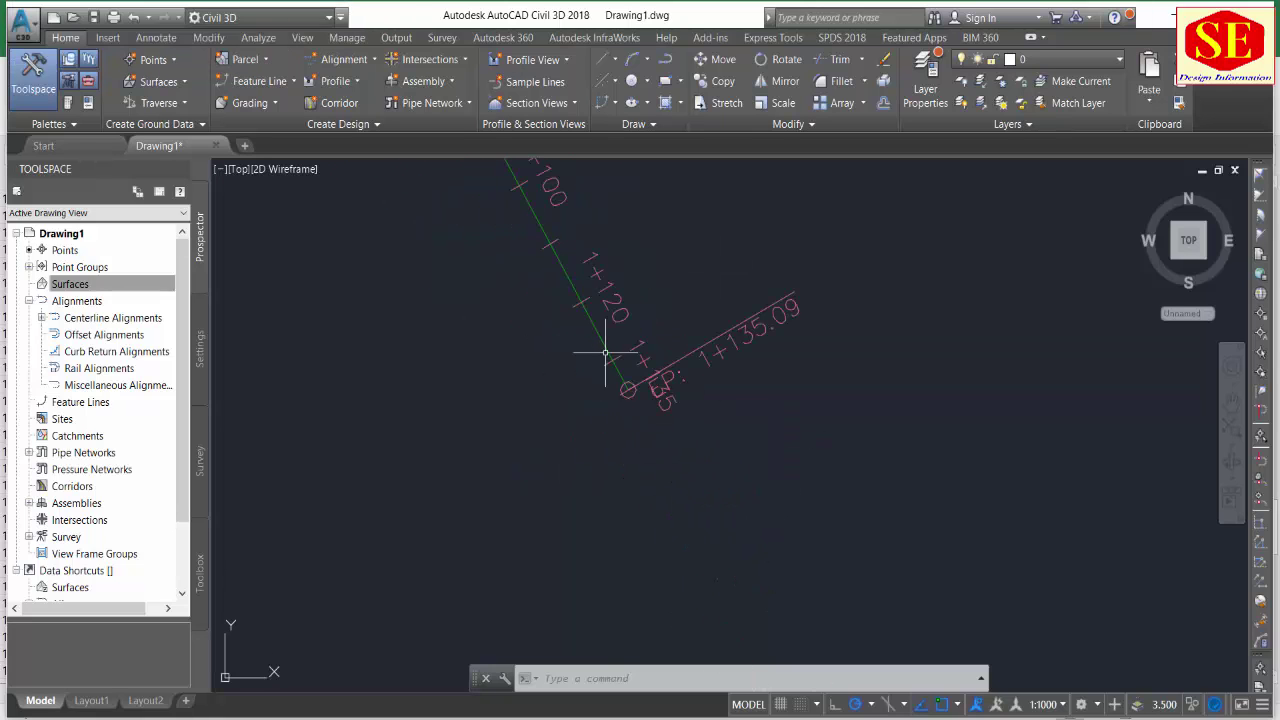
click(605, 352)
click(625, 388)
Stretch the alignment's end to station 1+000, then deselect and recentre the view.
scroll(625, 388, down, 4)
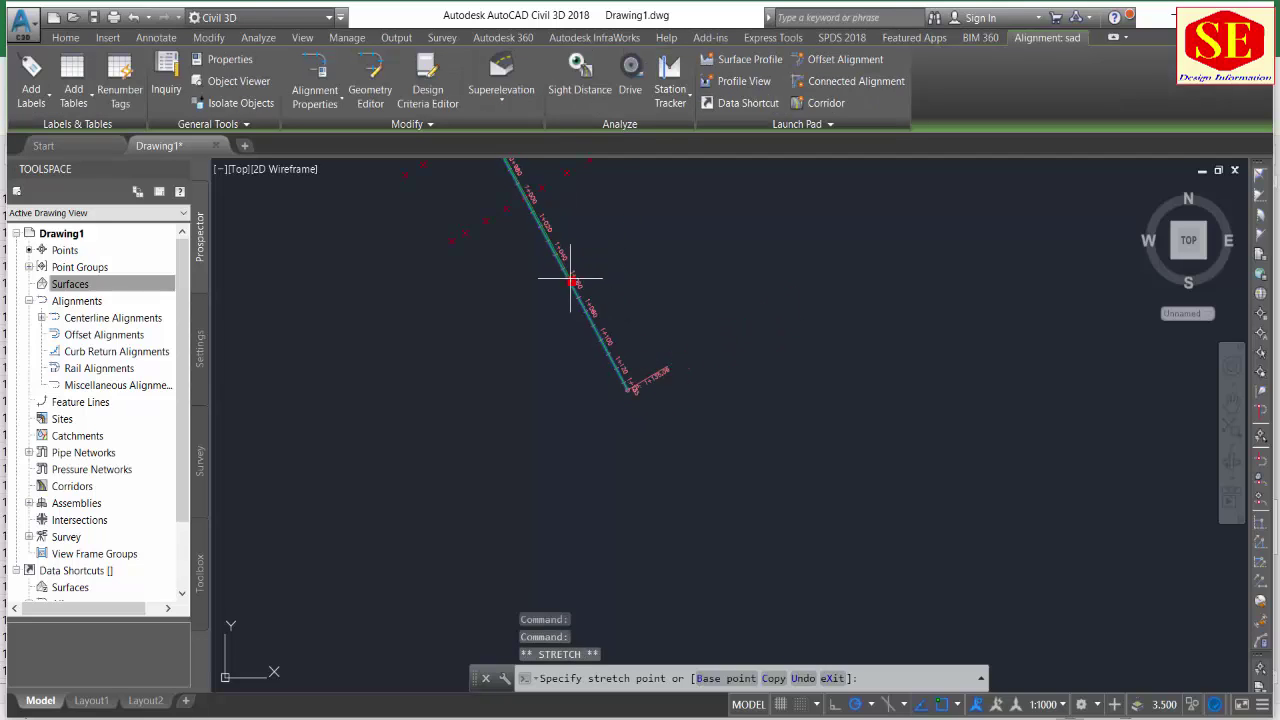
scroll(600, 409, up, 2)
scroll(586, 357, up, 3)
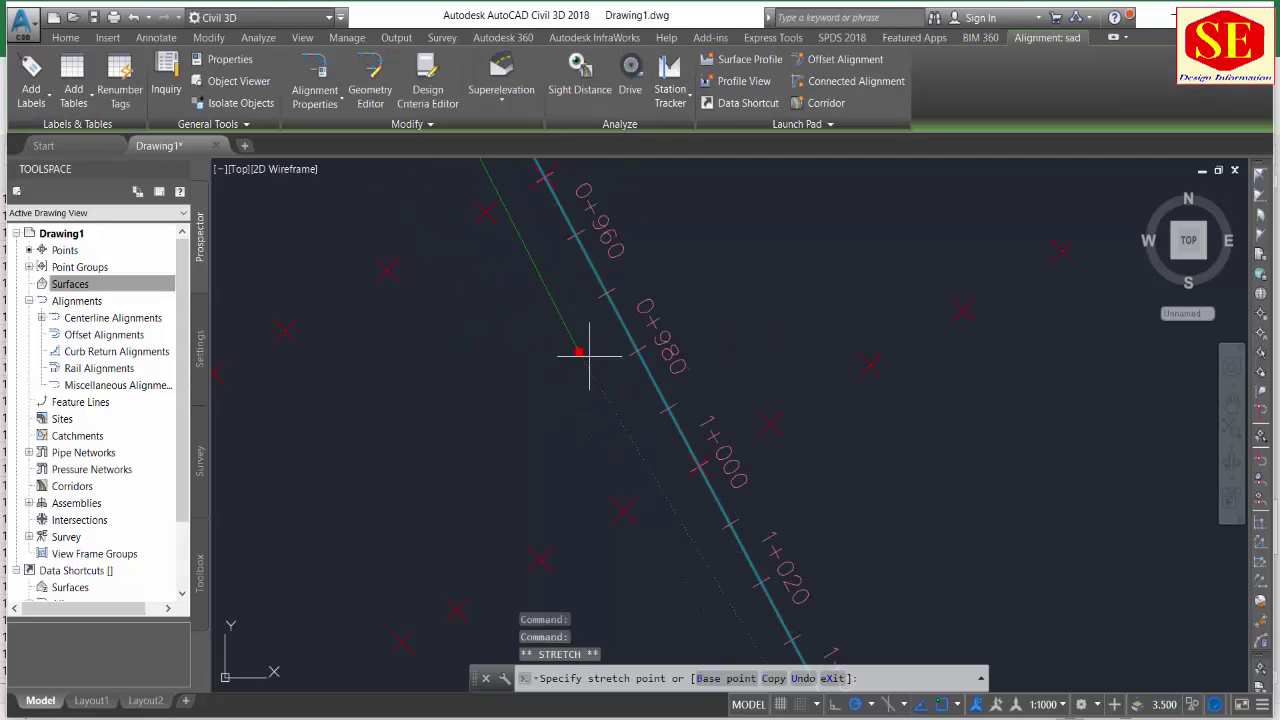
click(700, 465)
scroll(757, 434, down, 2)
key(Escape)
scroll(600, 290, down, 2)
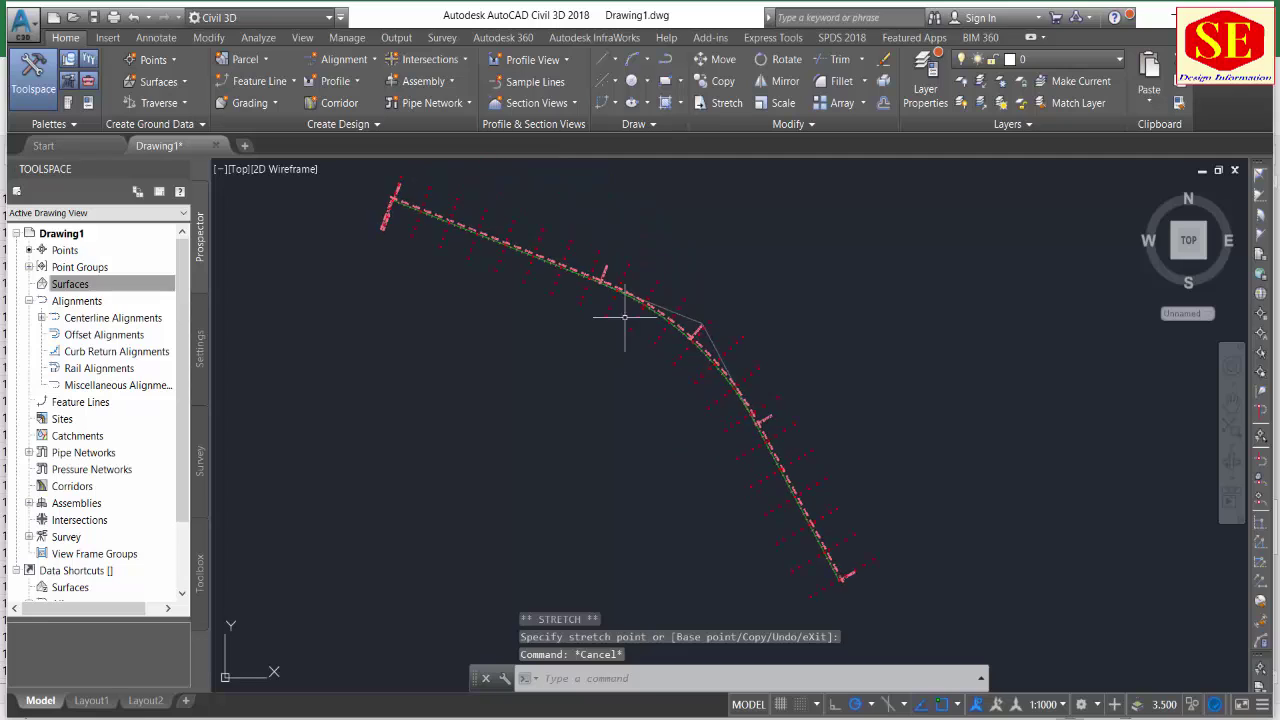
middle_drag(726, 342, 761, 387)
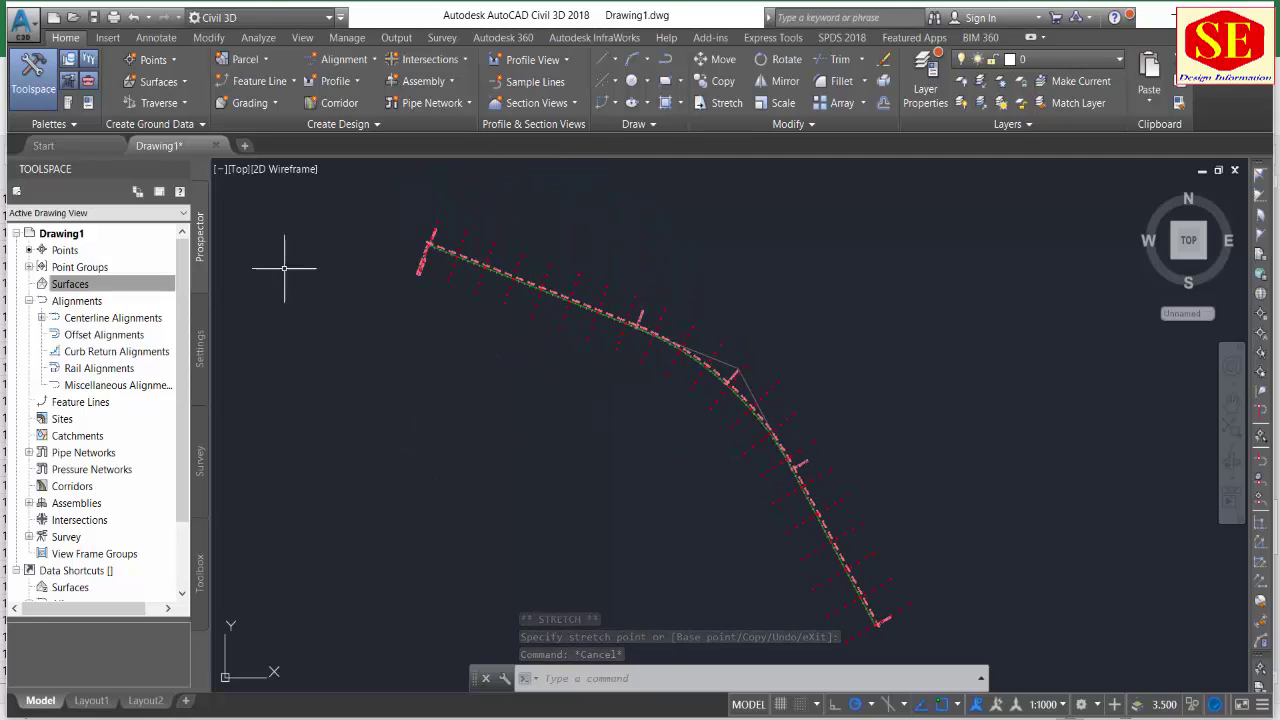
click(70, 287)
Create a new TIN surface named ABC from the Surfaces collection.
right_click(70, 287)
click(115, 289)
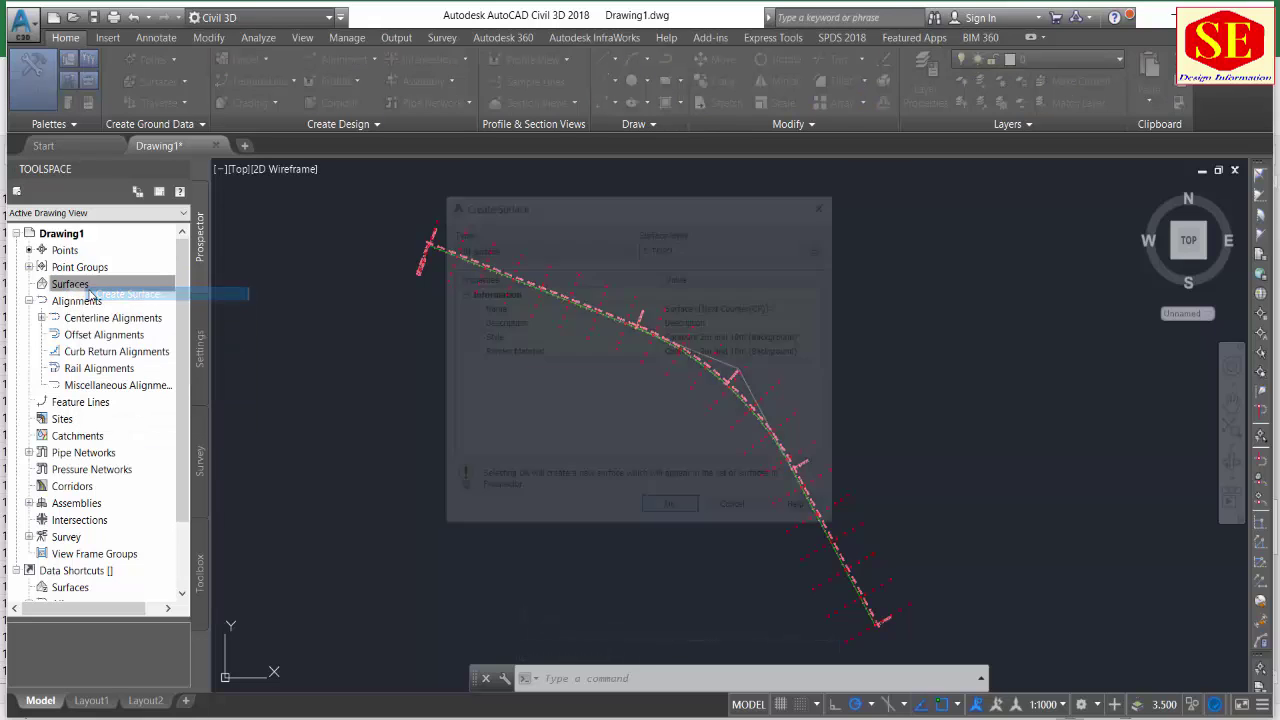
click(771, 308)
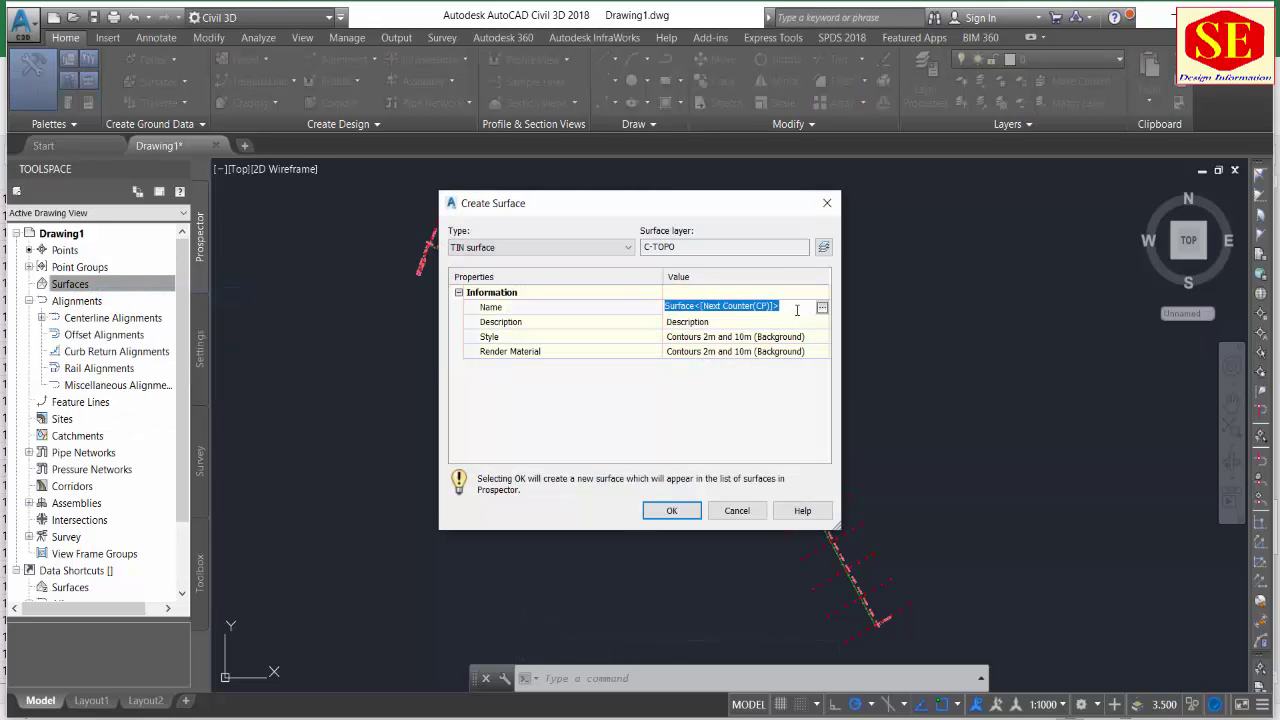
text(ABC)
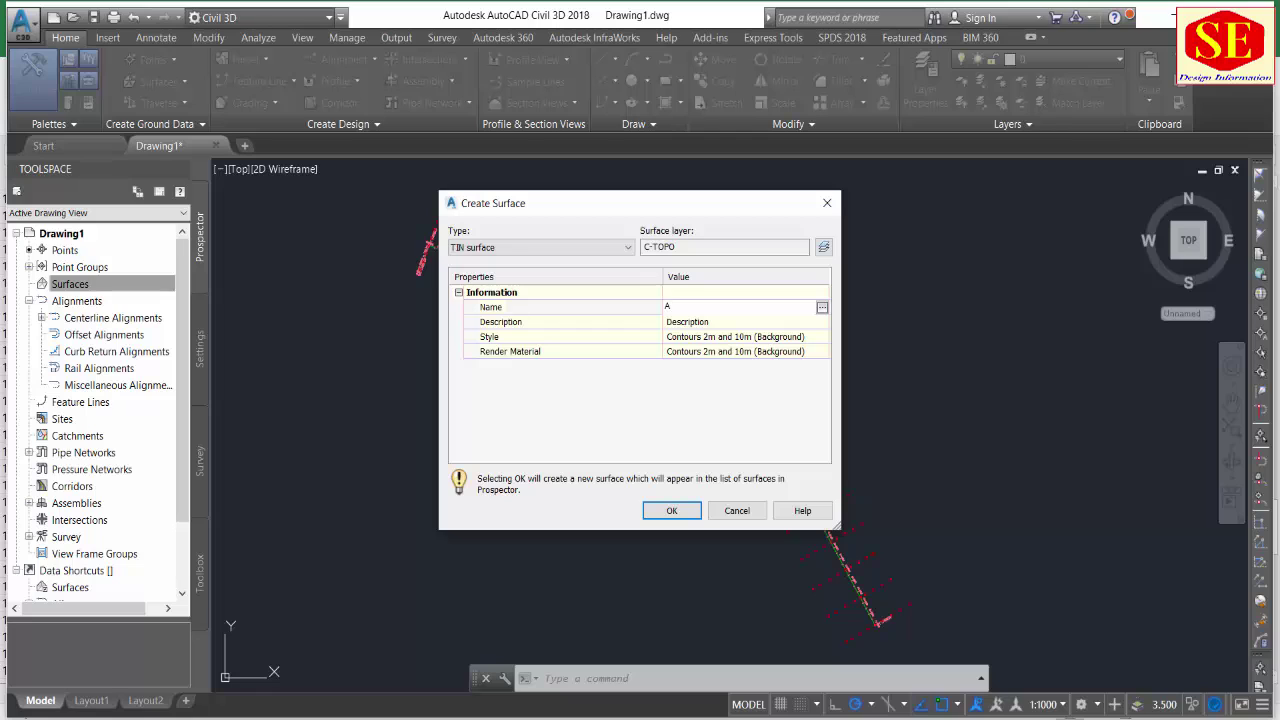
click(672, 510)
Set the ABC surface style's minor contour interval to .45 and apply it.
right_click(75, 302)
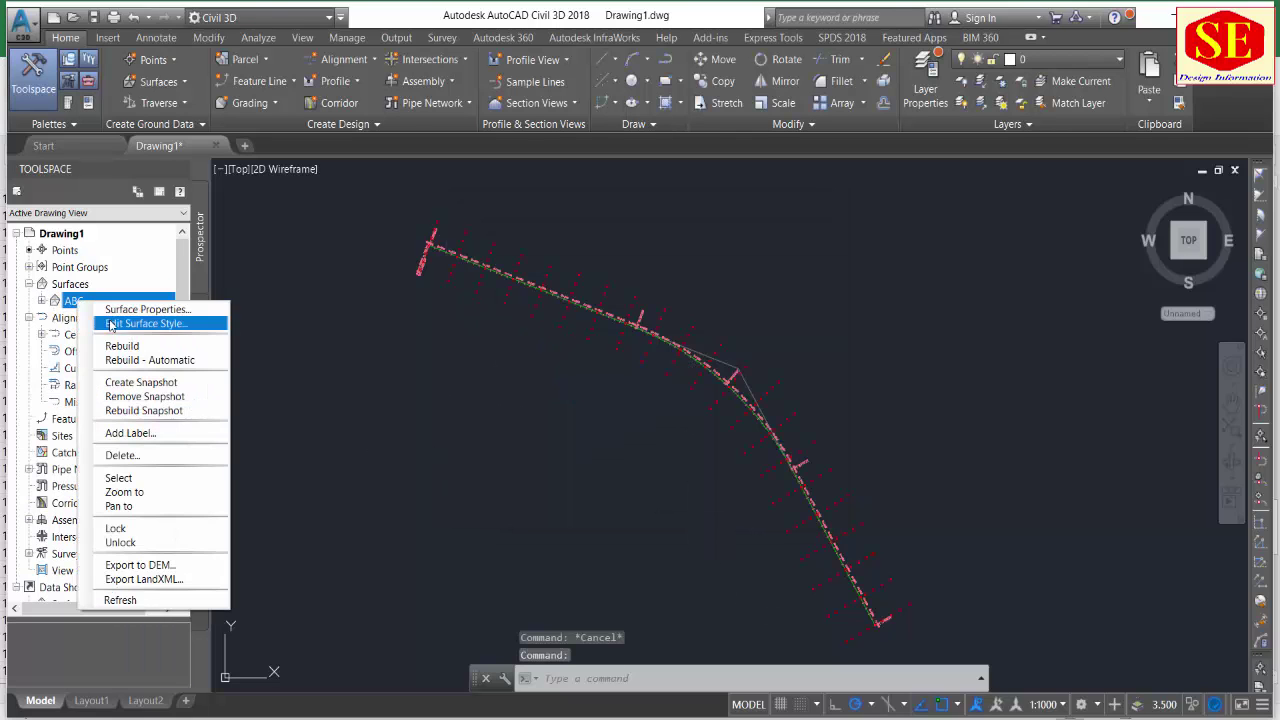
click(114, 325)
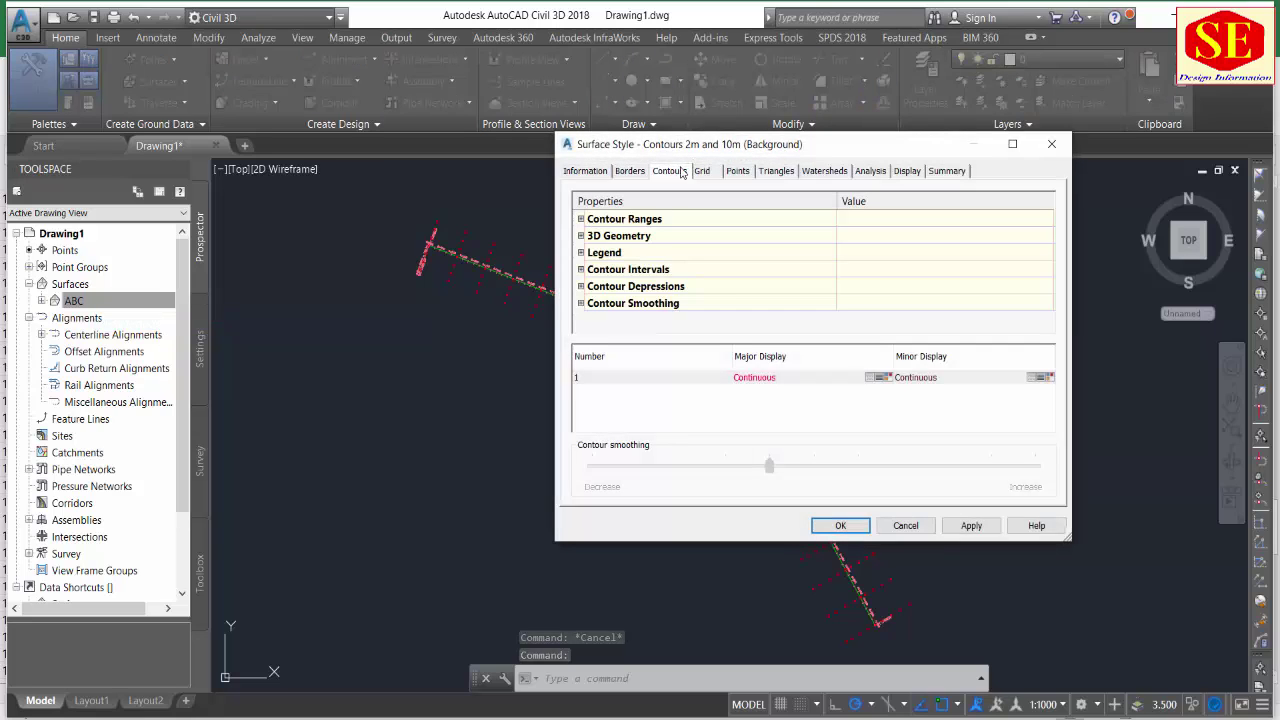
click(581, 269)
click(844, 305)
text(.45)
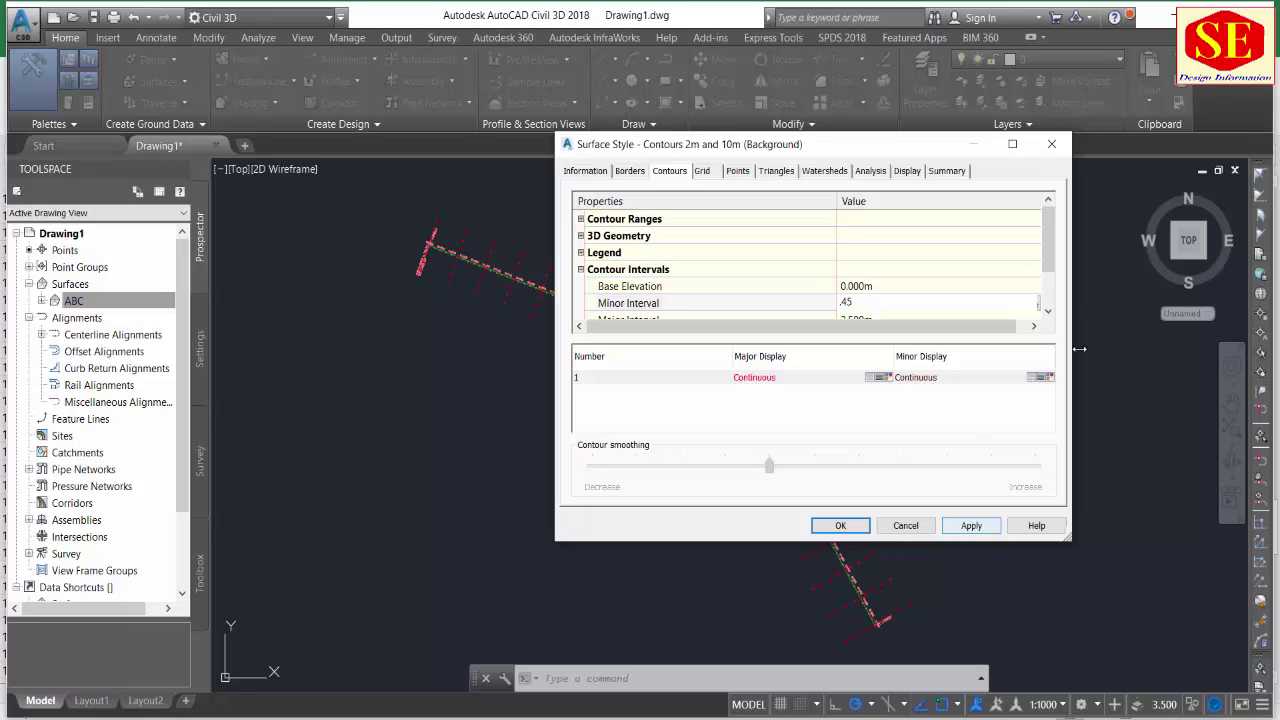
click(970, 526)
click(840, 525)
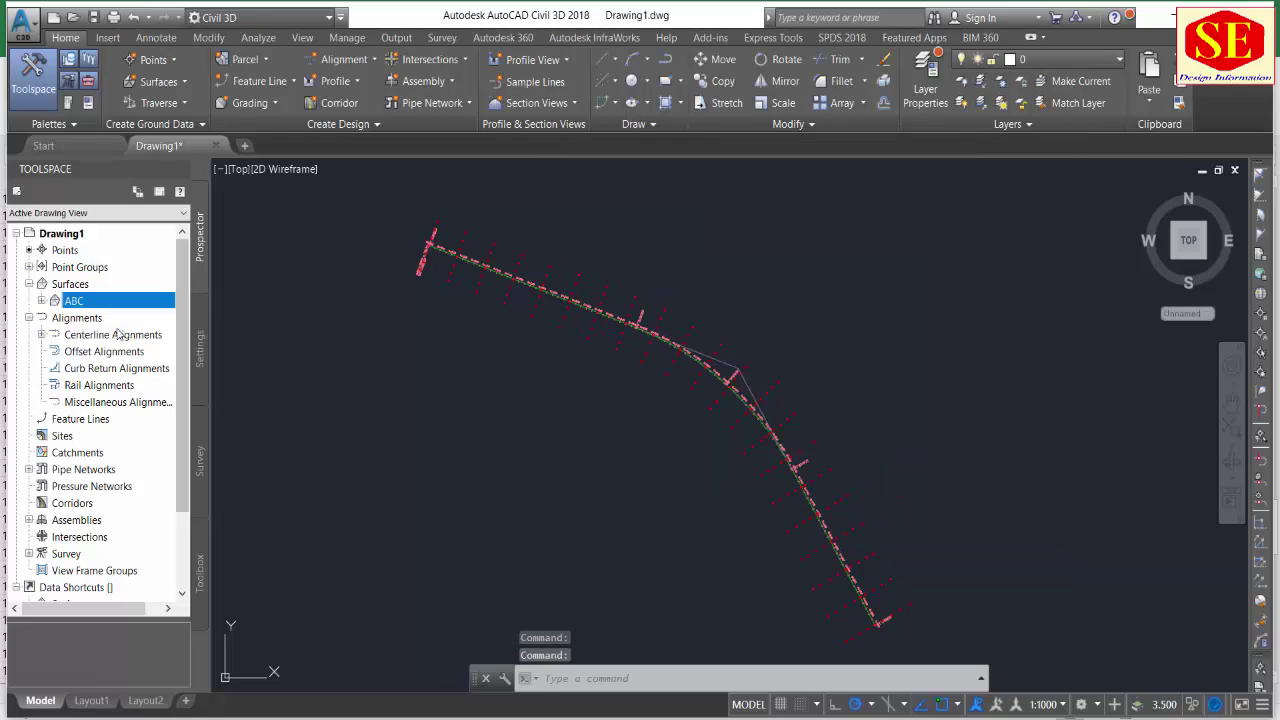
click(41, 301)
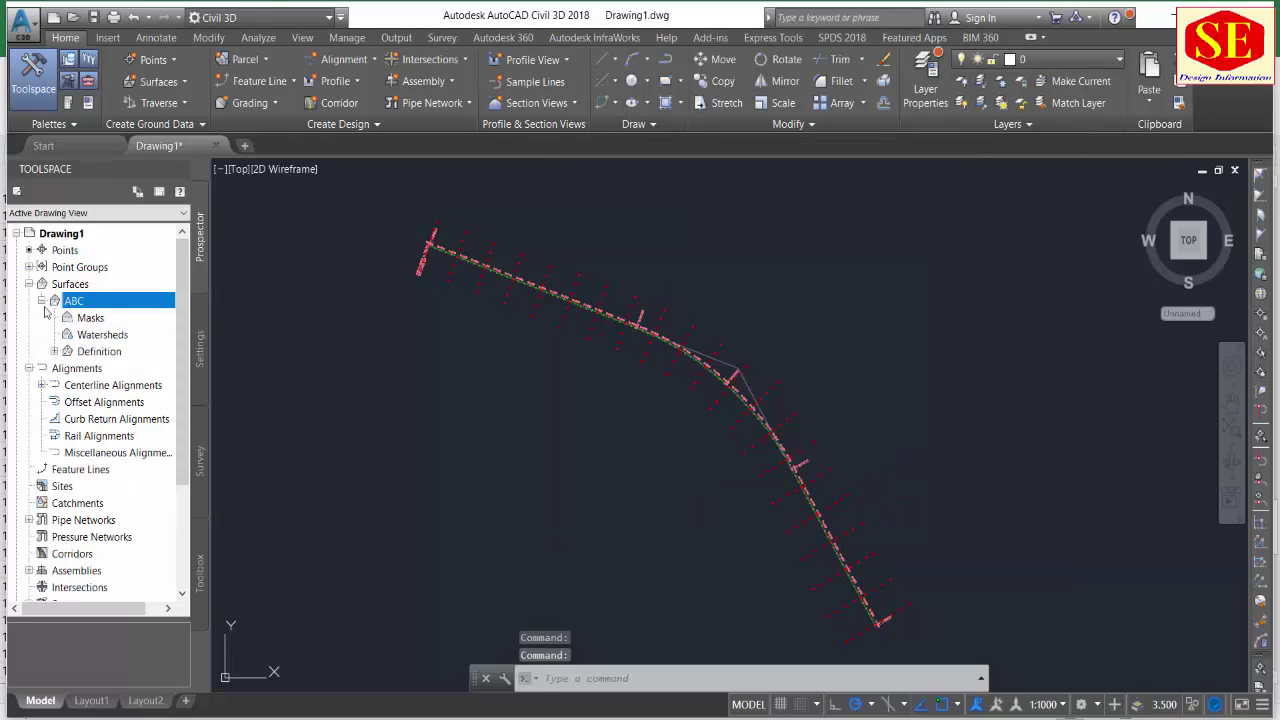
click(54, 352)
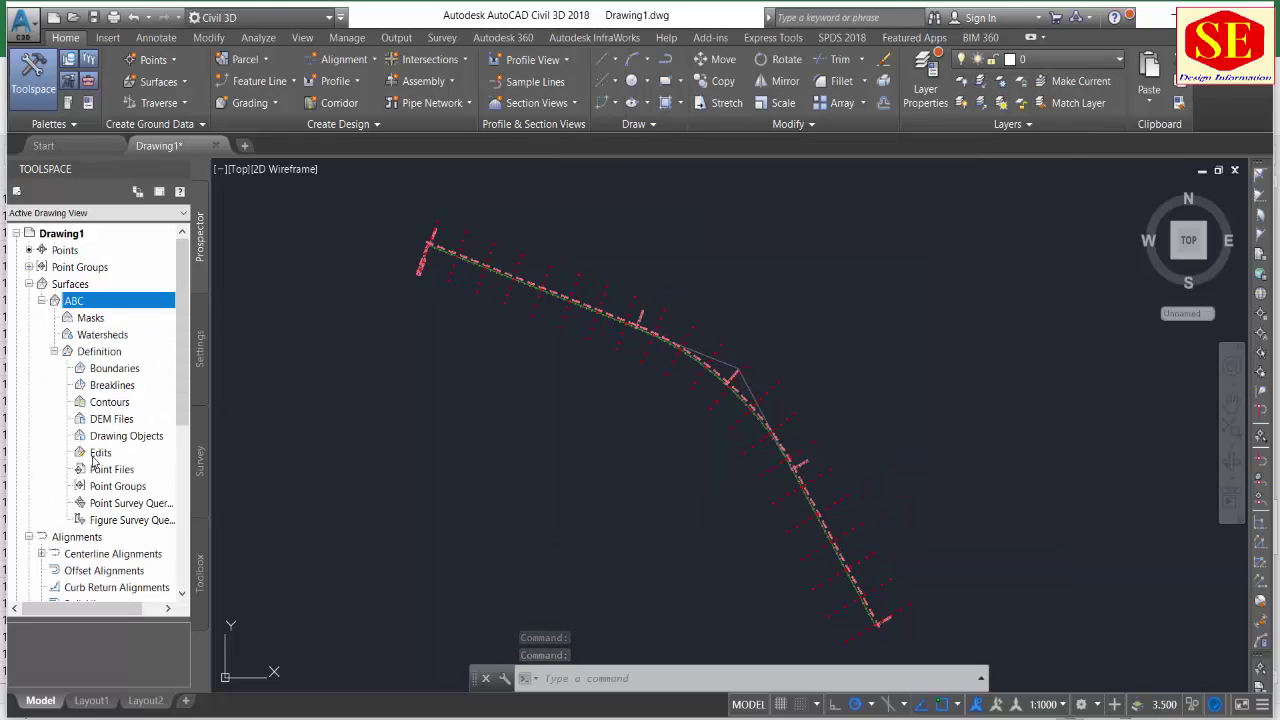
click(110, 488)
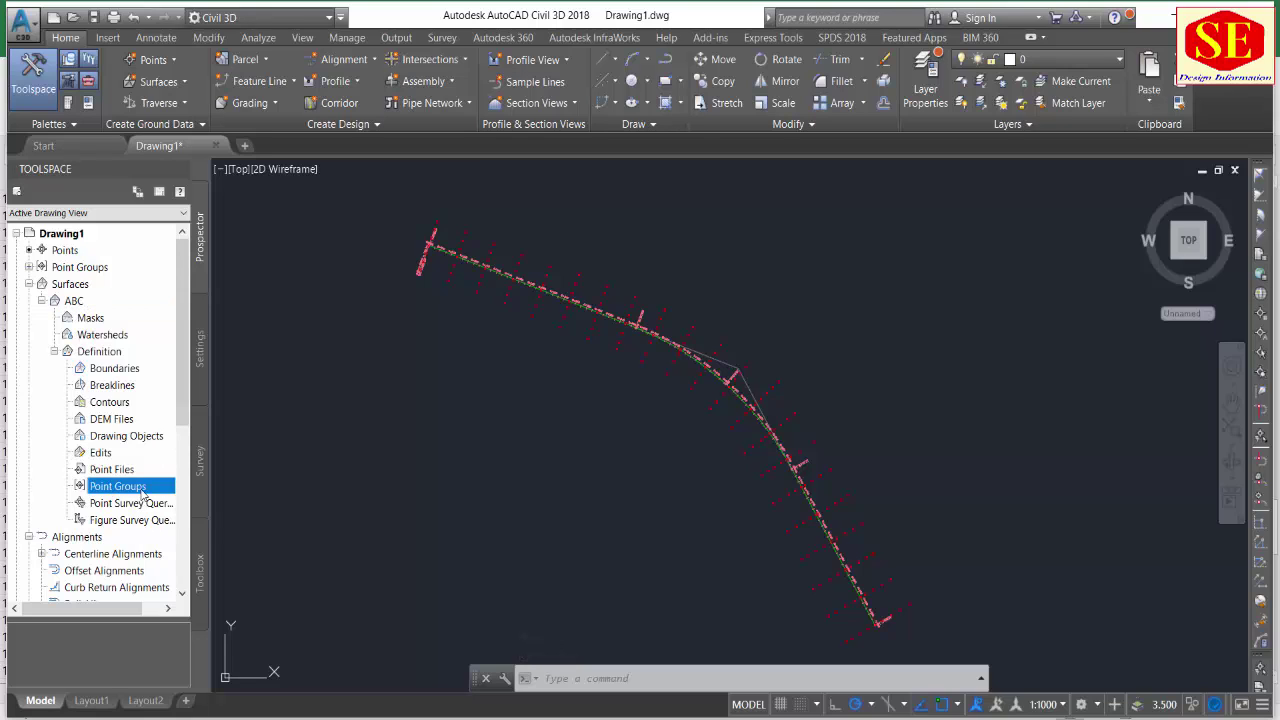
right_click(143, 491)
click(172, 507)
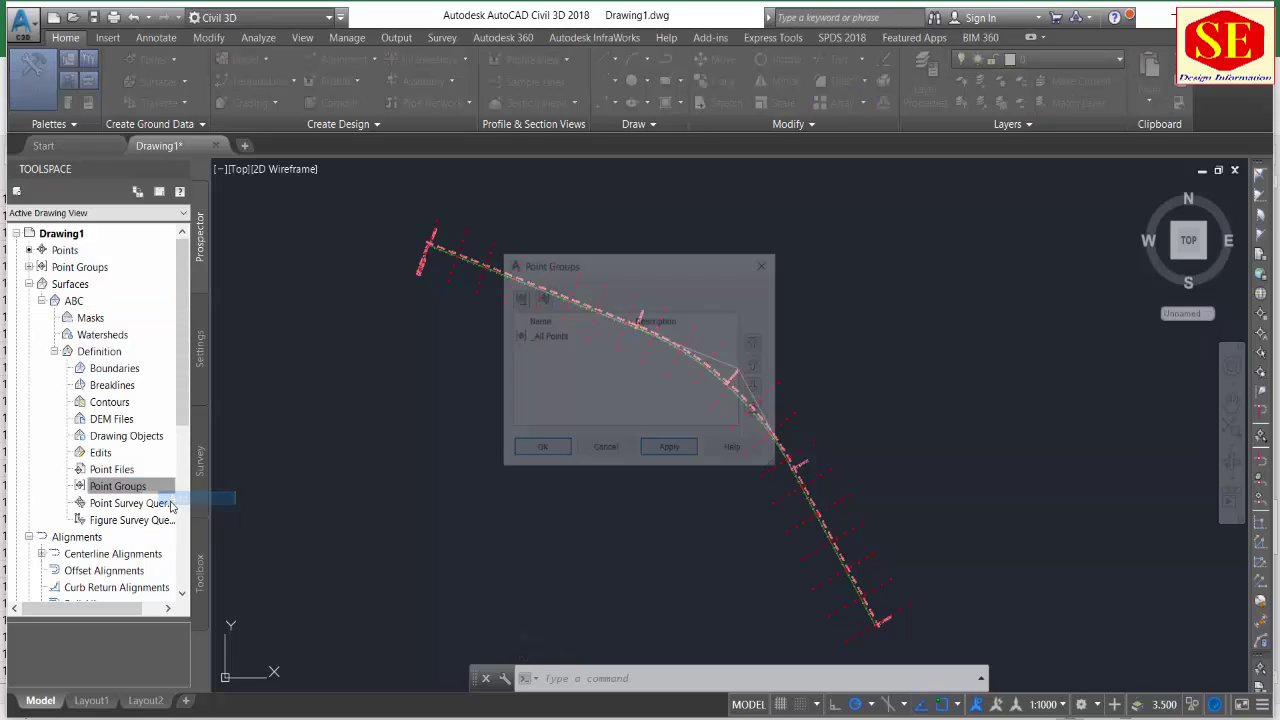
click(551, 338)
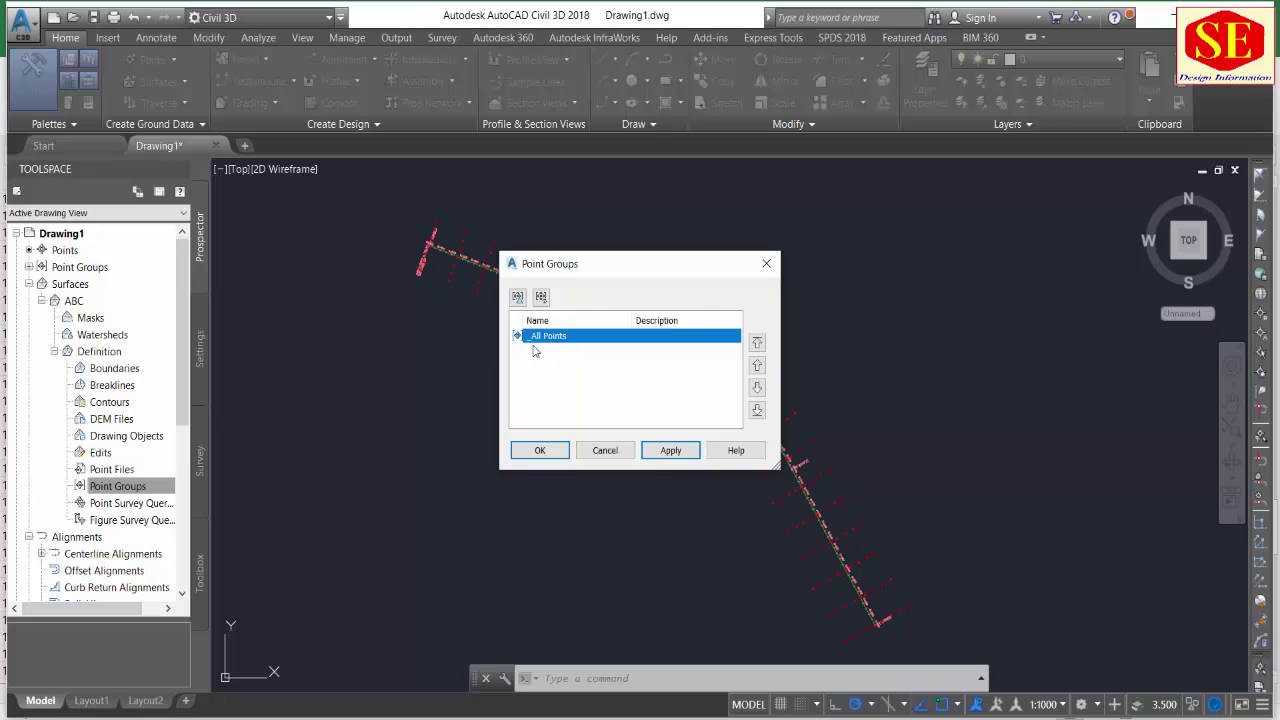
click(539, 450)
scroll(845, 490, up, 3)
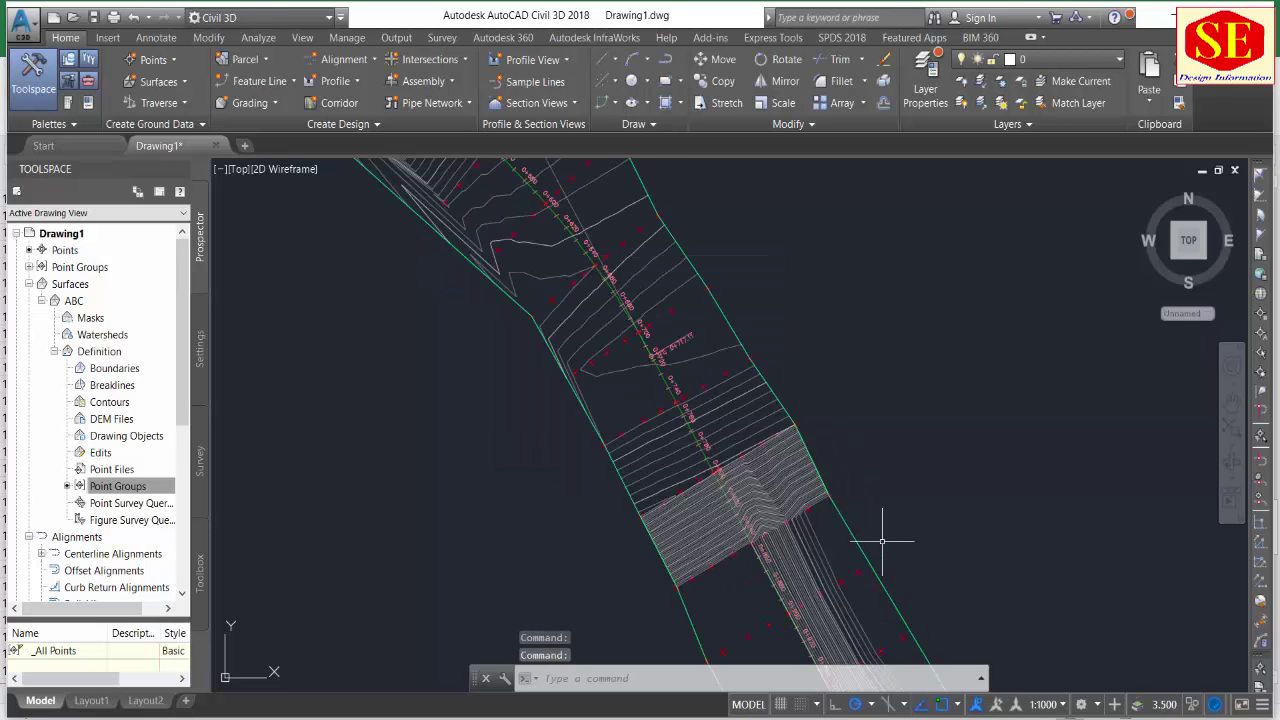
scroll(757, 391, down, 2)
scroll(405, 210, down, 1)
scroll(543, 449, up, 2)
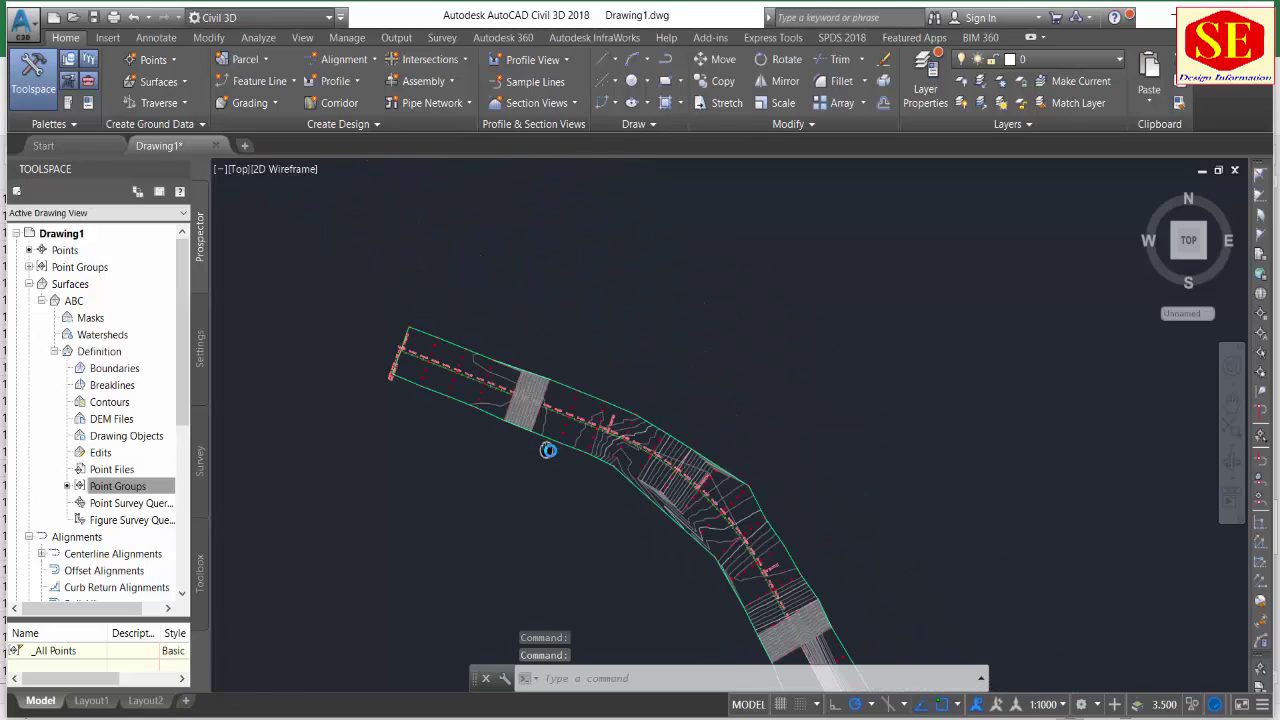
scroll(791, 414, down, 1)
scroll(795, 415, down, 1)
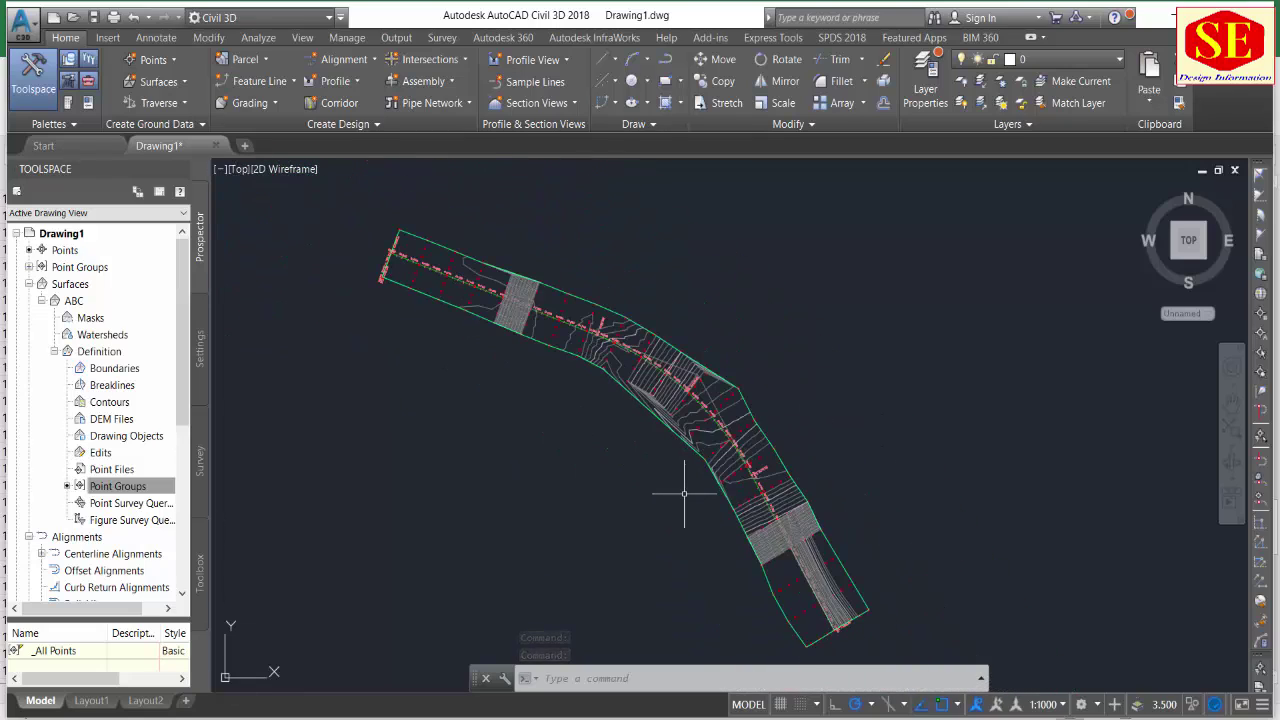
shift+middle_drag(684, 492, 918, 318)
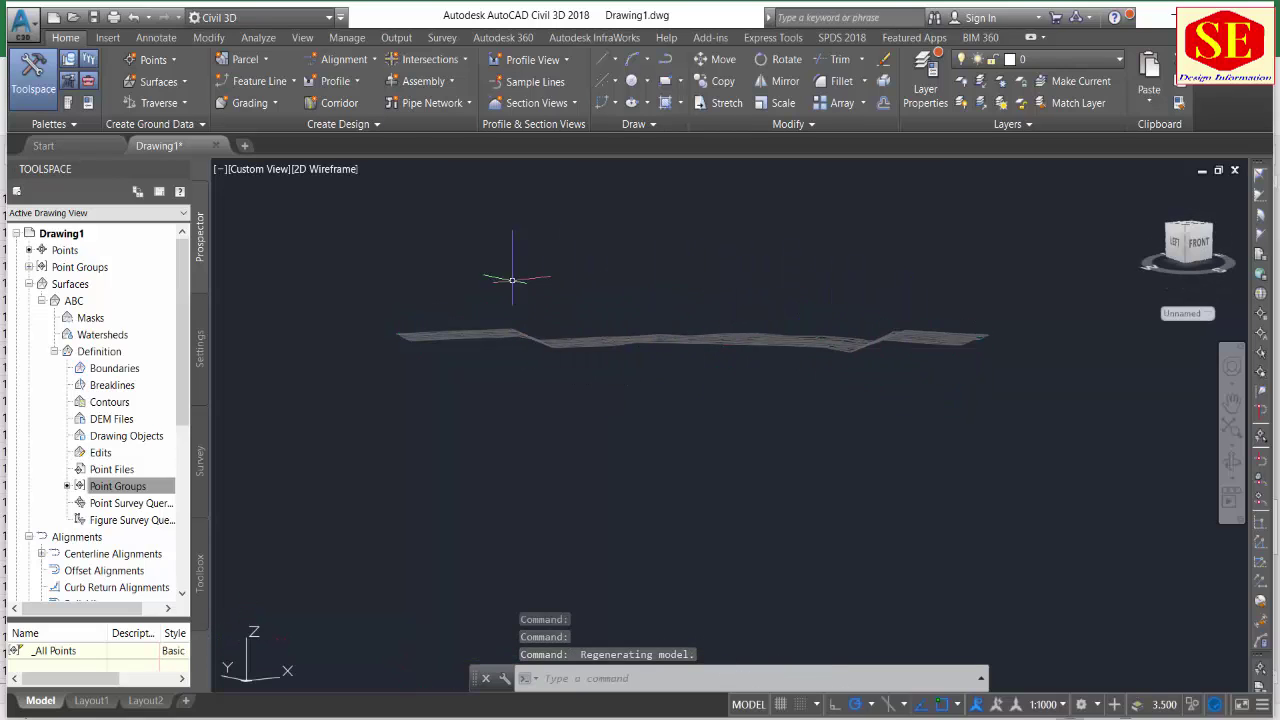
click(244, 170)
click(277, 209)
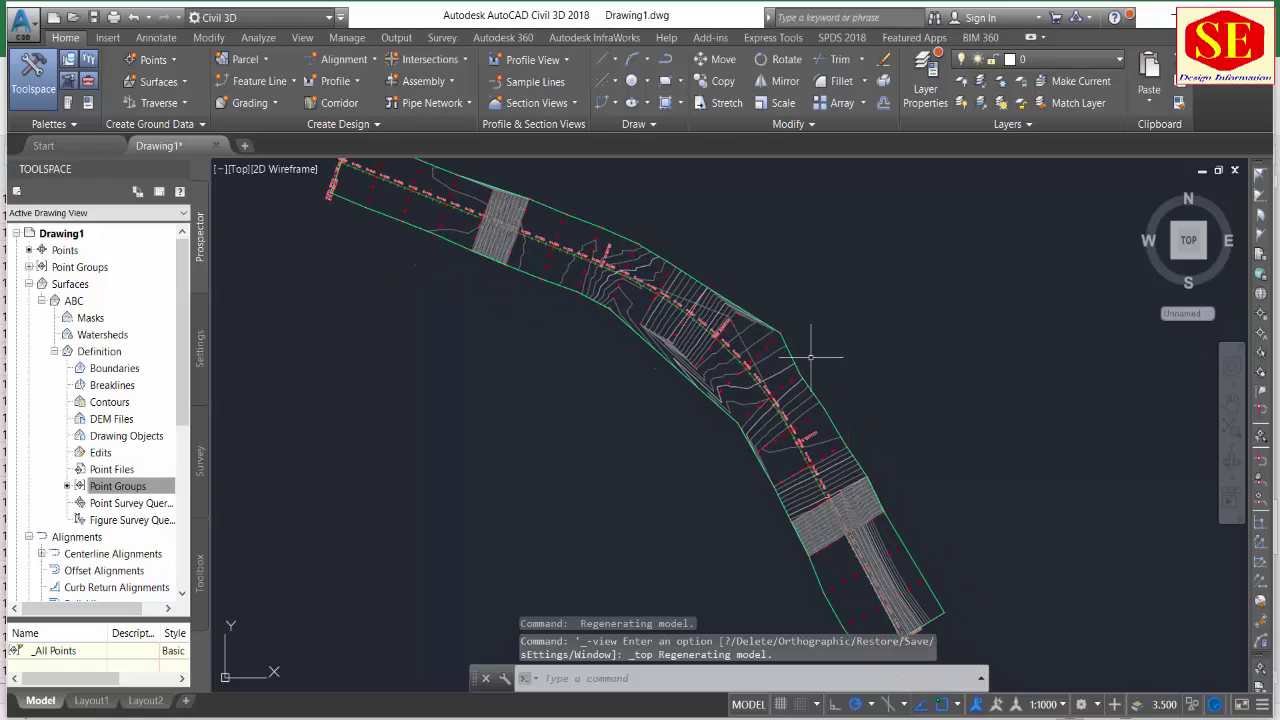
Create a surface profile from ABC along alignment sad, drawn in a profile view with wizard defaults.
click(335, 81)
click(363, 110)
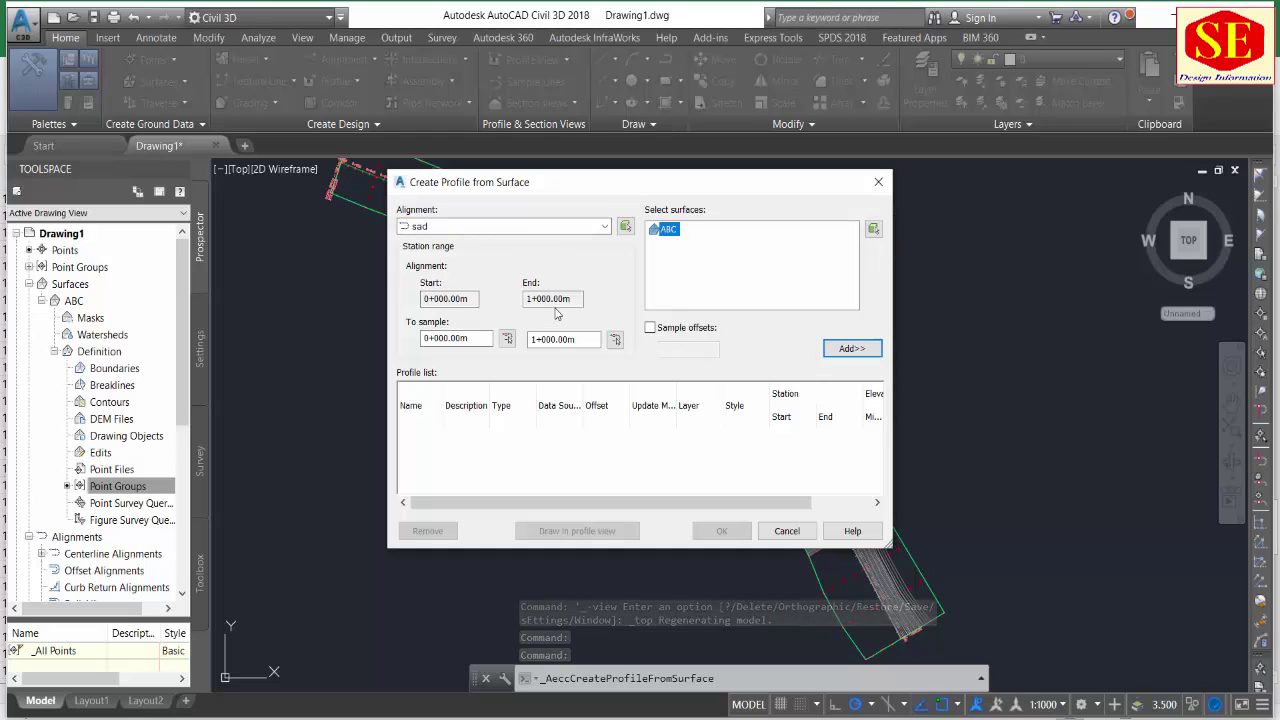
click(852, 348)
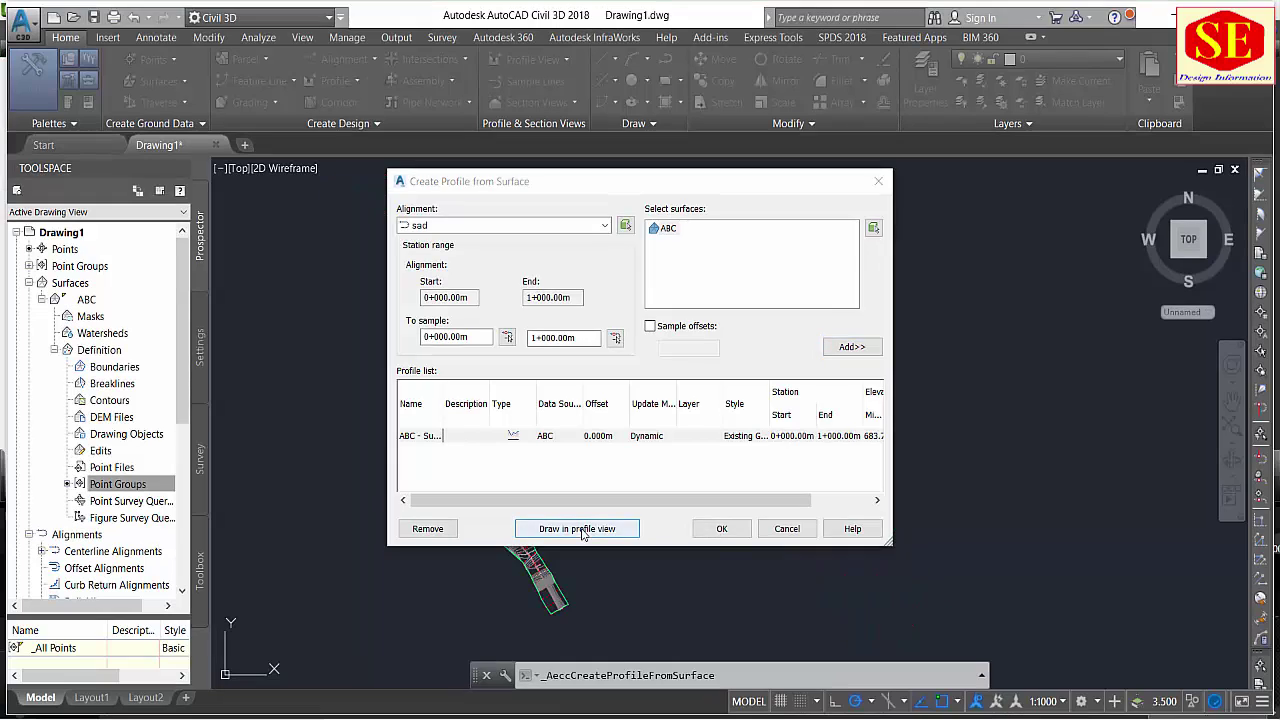
click(580, 531)
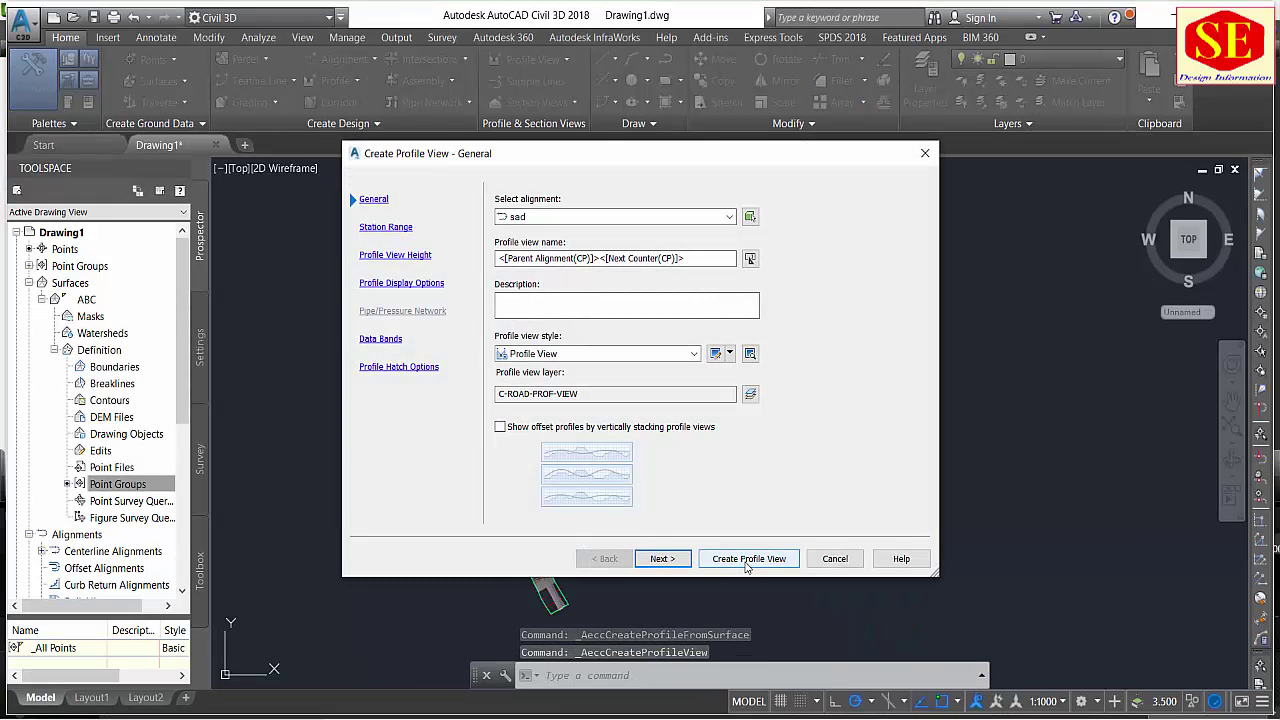
click(668, 566)
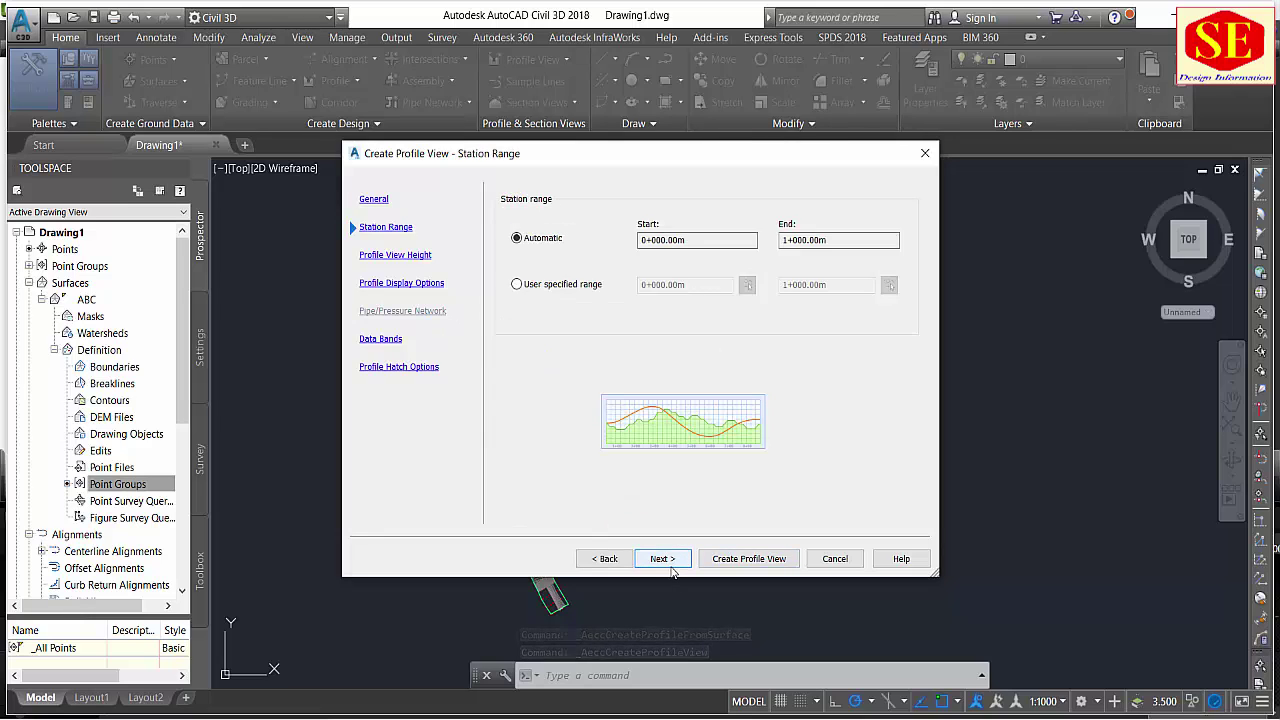
click(670, 566)
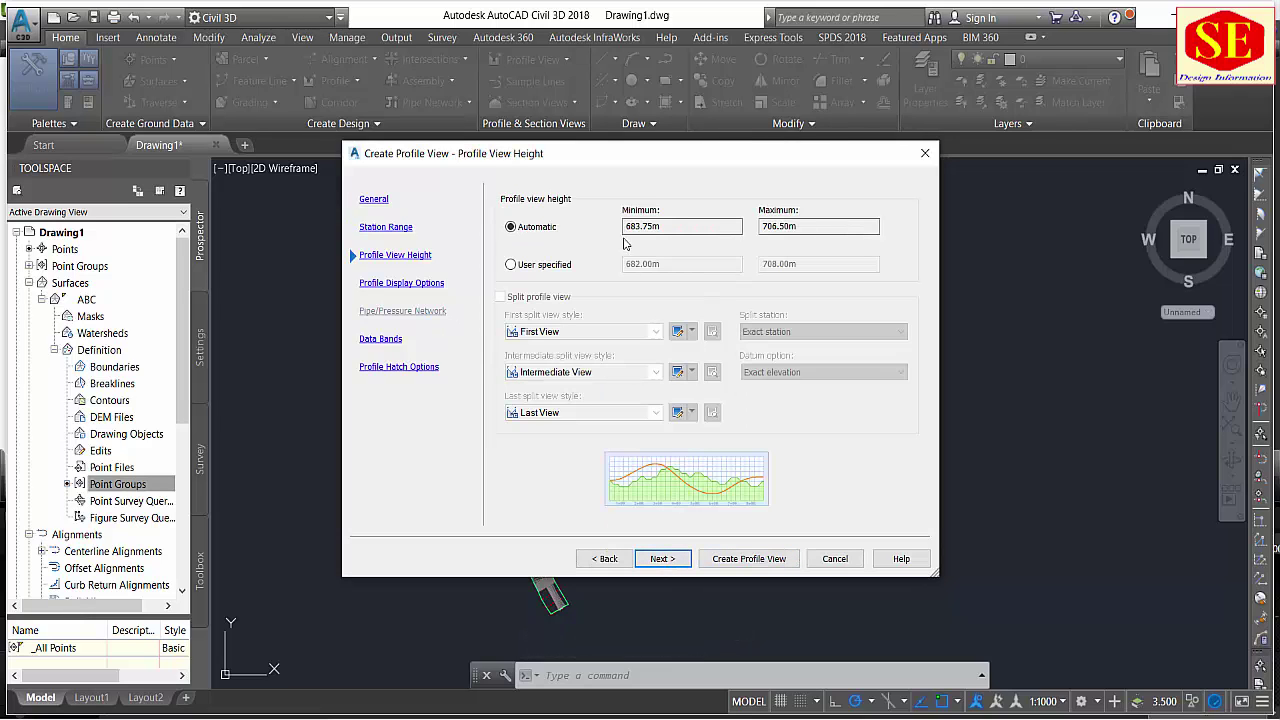
click(749, 558)
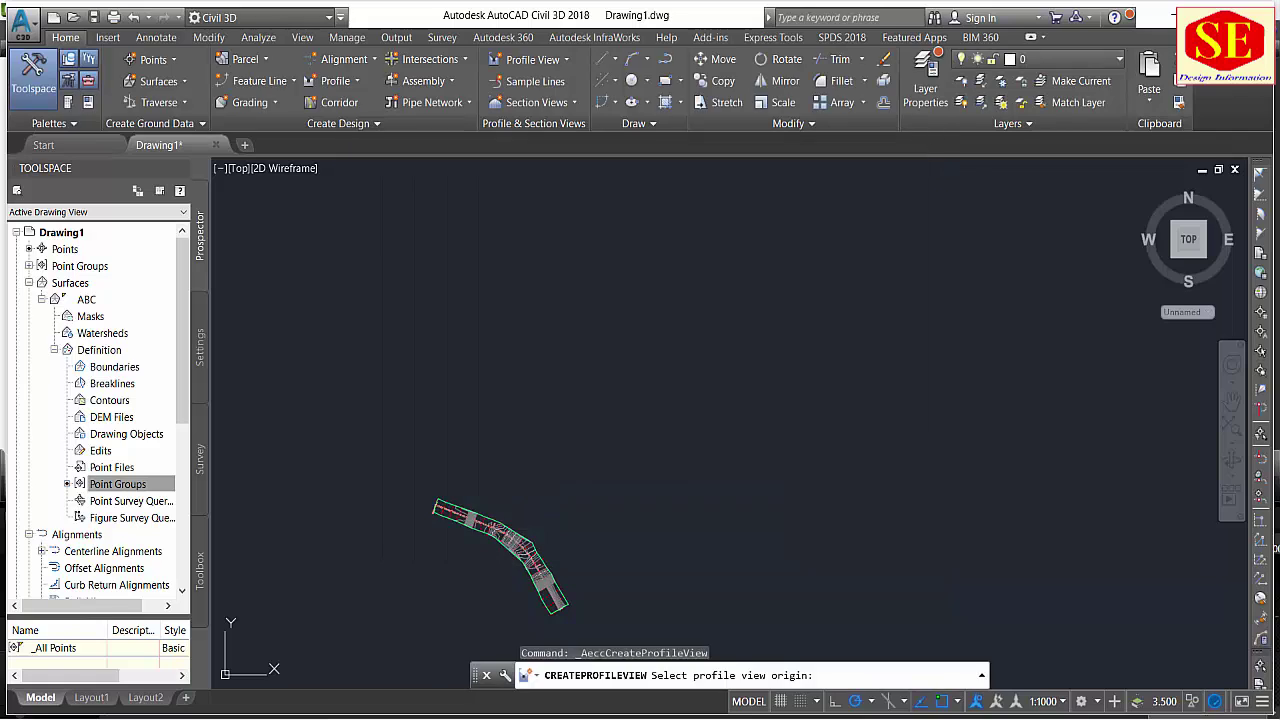
Place the profile view below-left of the corridor and select it.
middle_drag(521, 488, 583, 334)
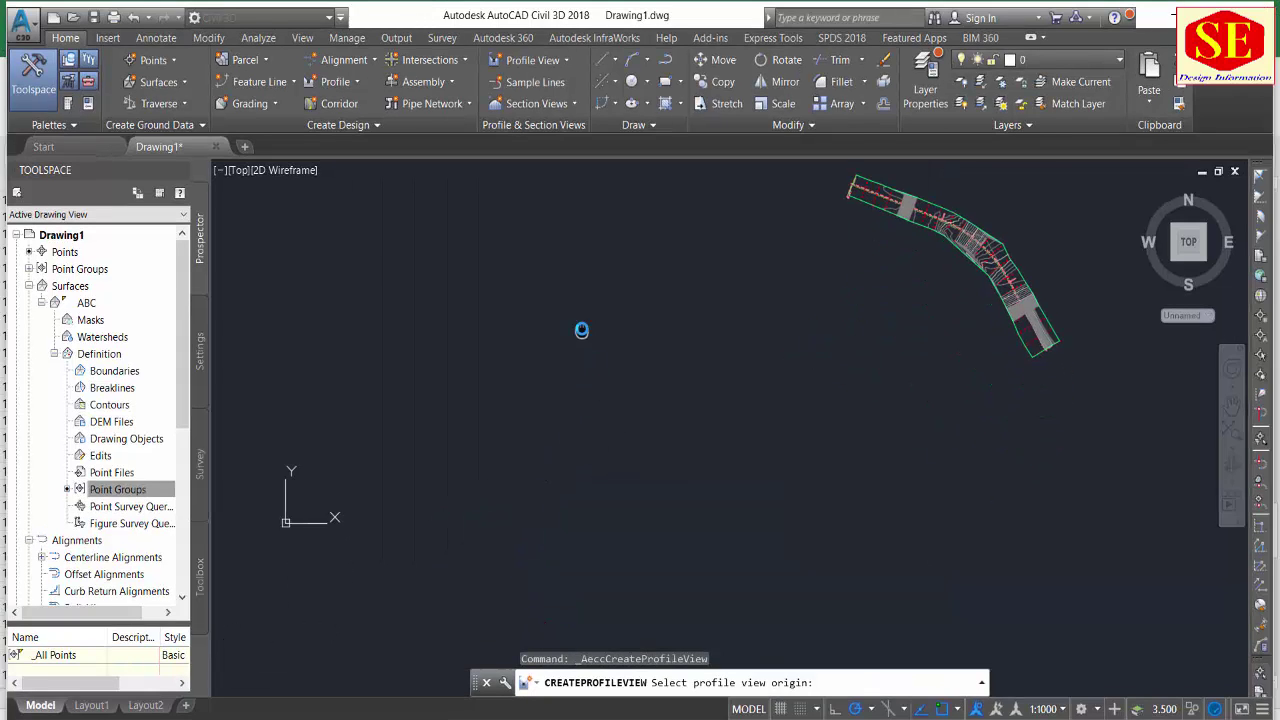
click(666, 371)
scroll(824, 485, down, 2)
scroll(856, 345, up, 3)
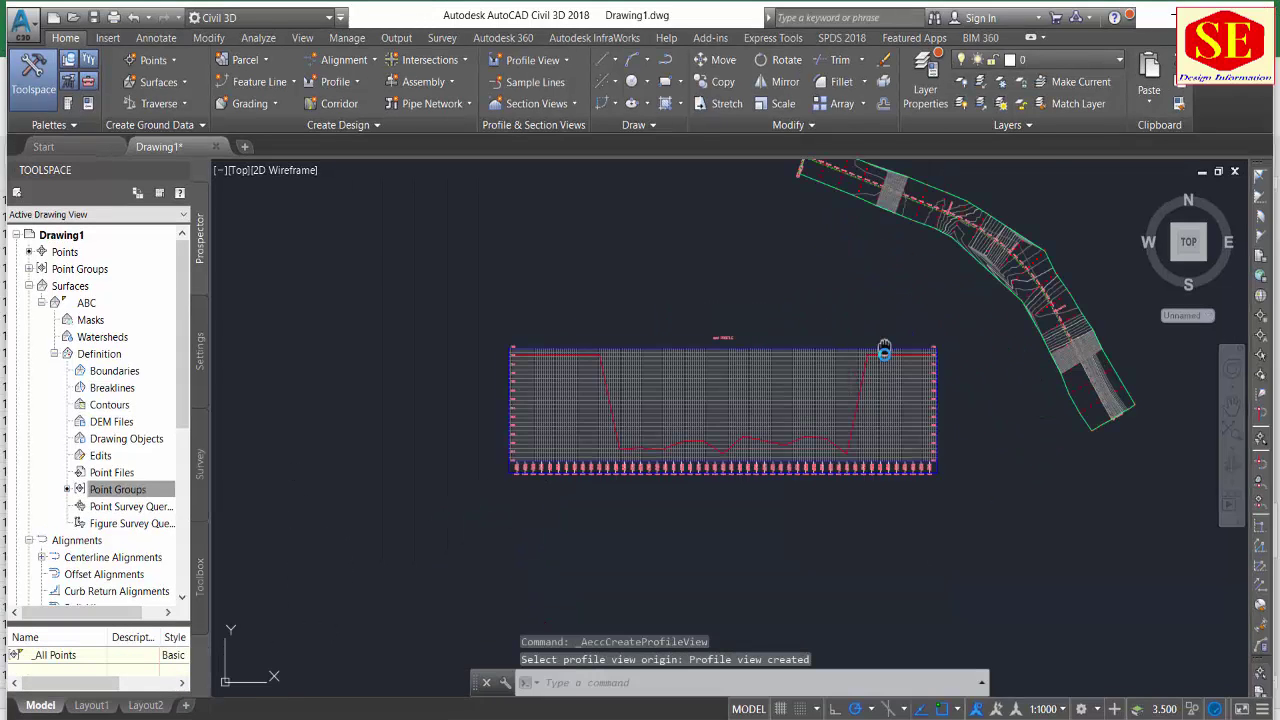
middle_drag(884, 350, 886, 405)
click(839, 451)
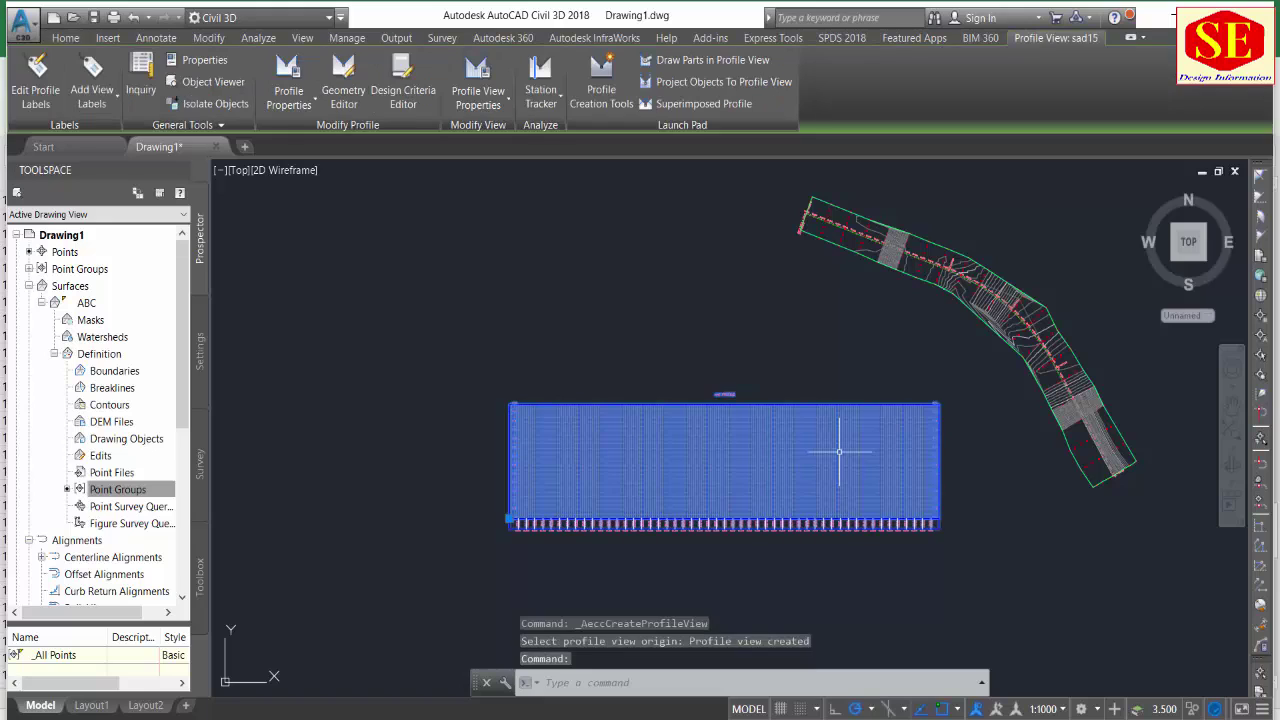
Give profile view sad15 a user-specified elevation range with maximum 715 m, replacing 708 m.
click(508, 100)
click(513, 140)
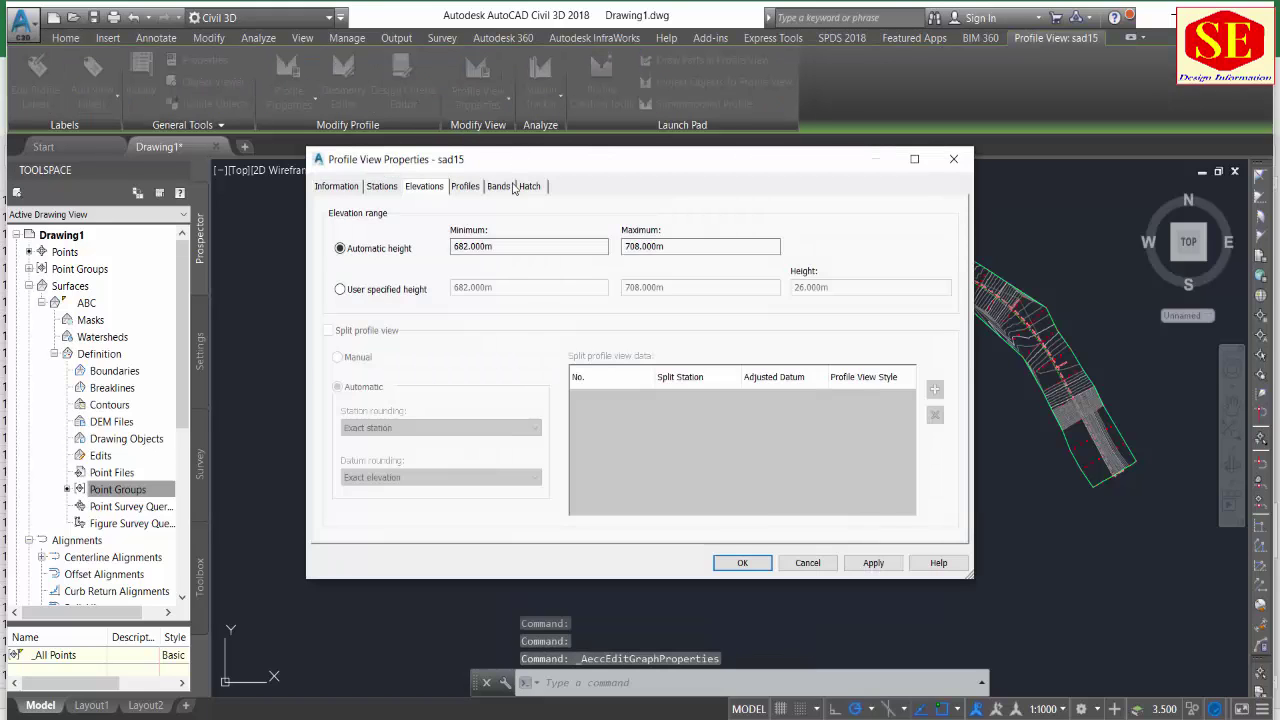
click(466, 187)
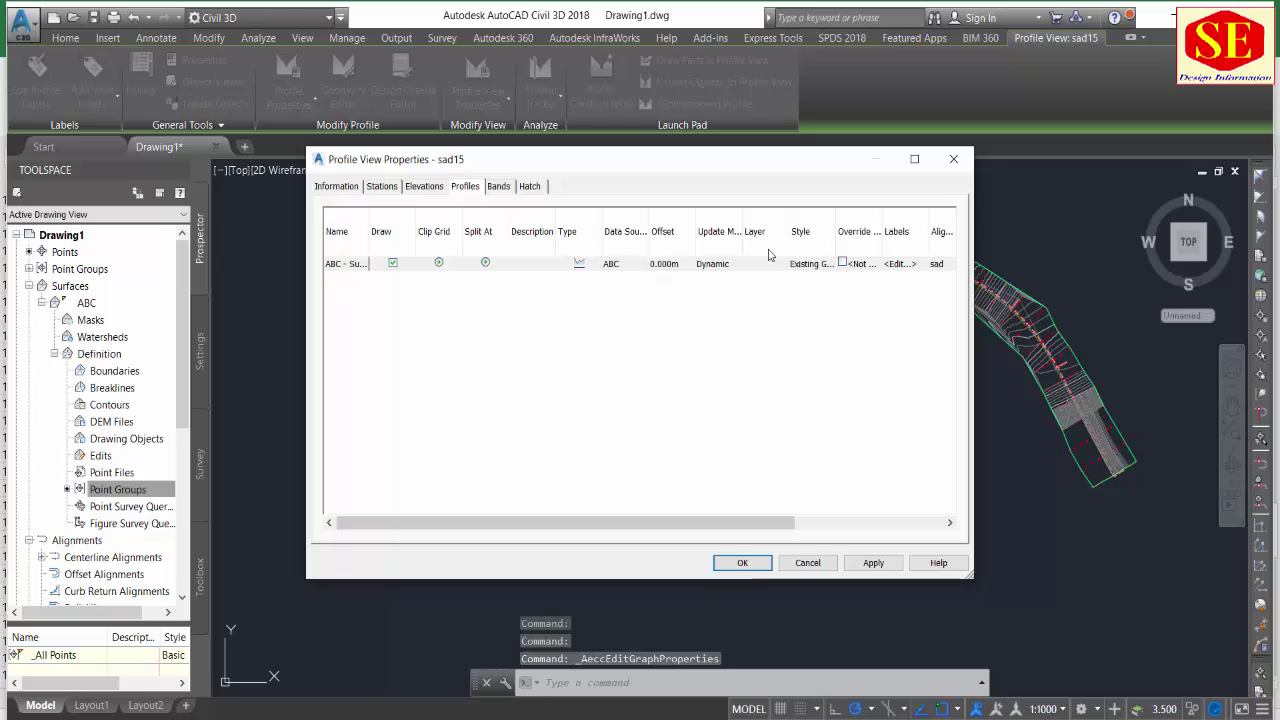
click(432, 187)
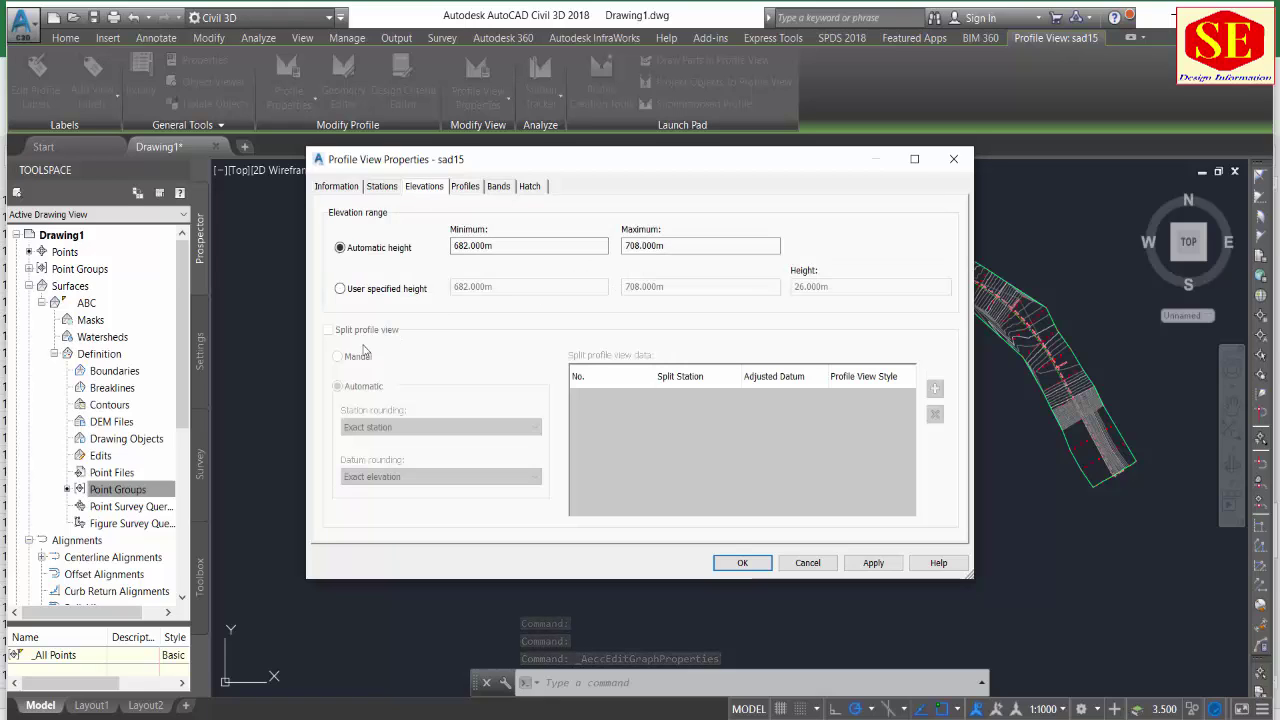
click(340, 288)
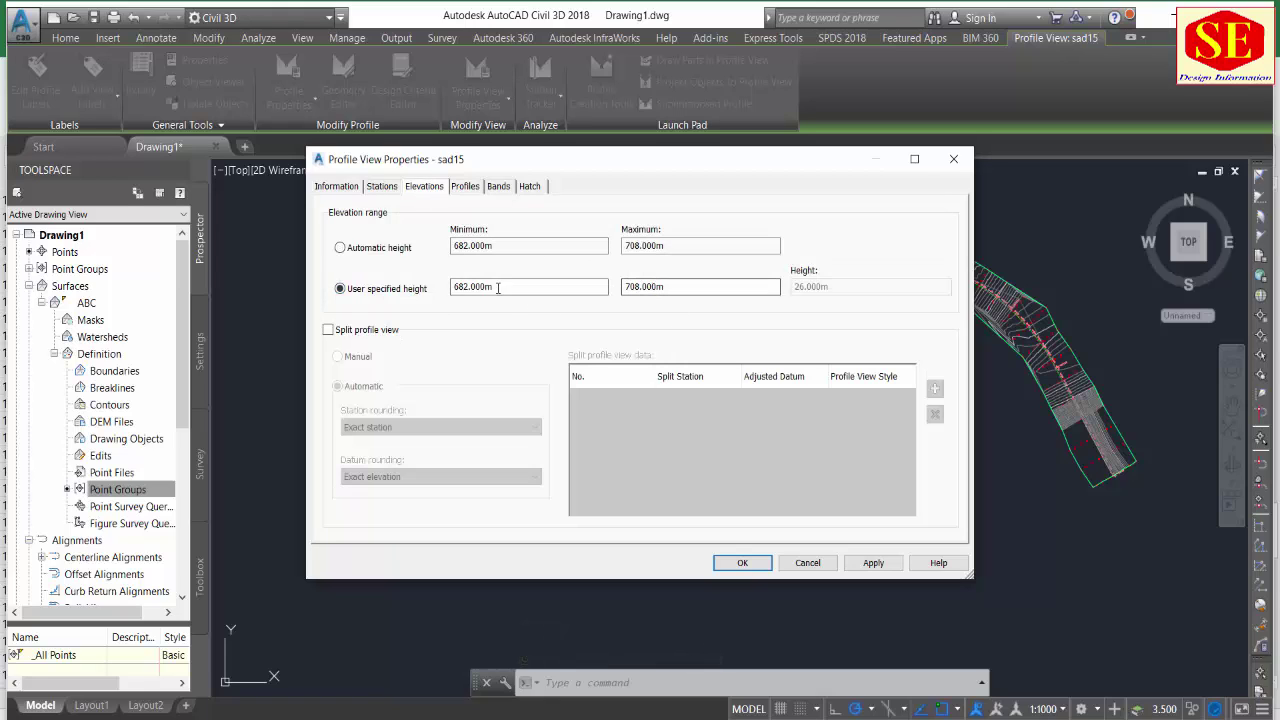
click(686, 287)
drag(686, 287, 575, 310)
text(715)
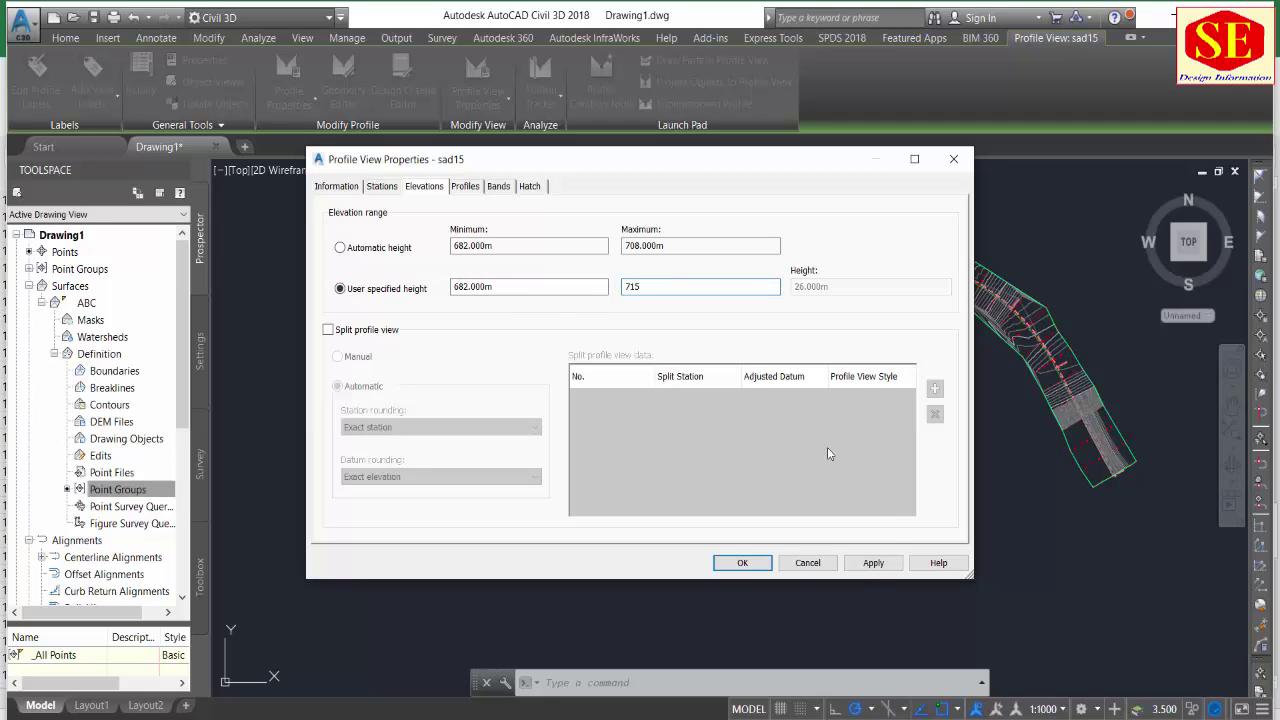
click(871, 563)
click(740, 563)
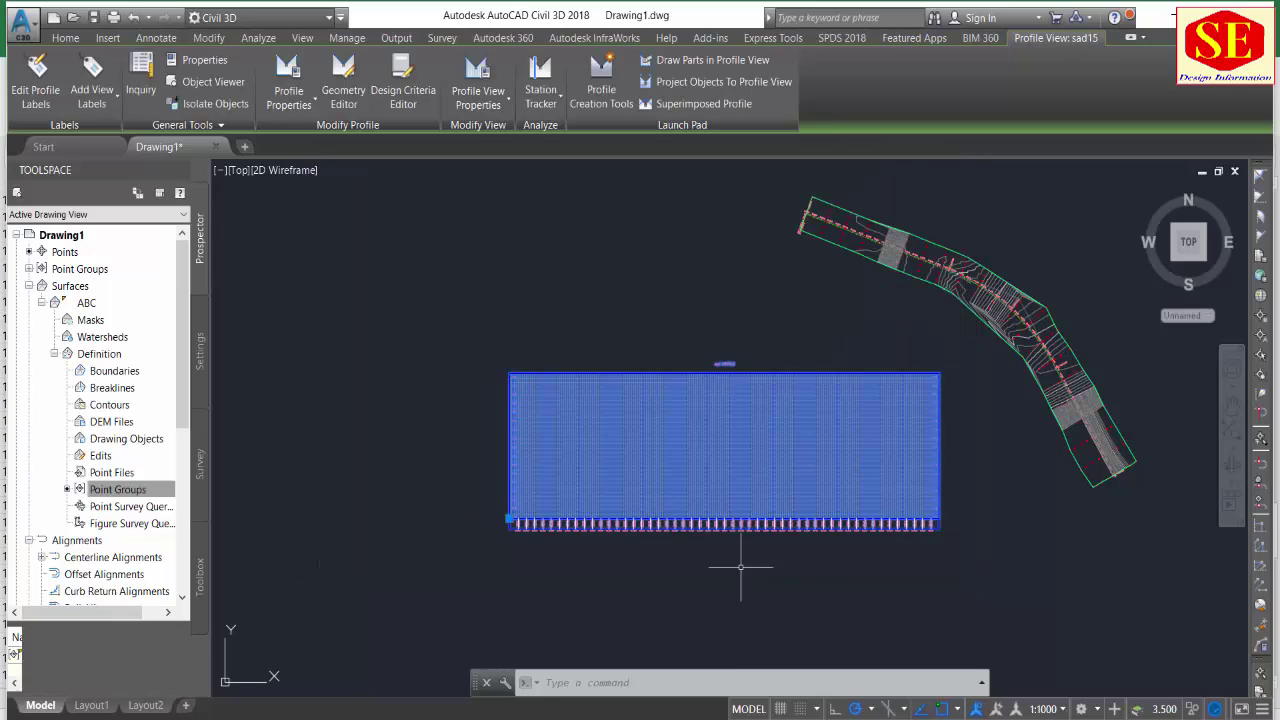
scroll(873, 459, up, 2)
key(Escape)
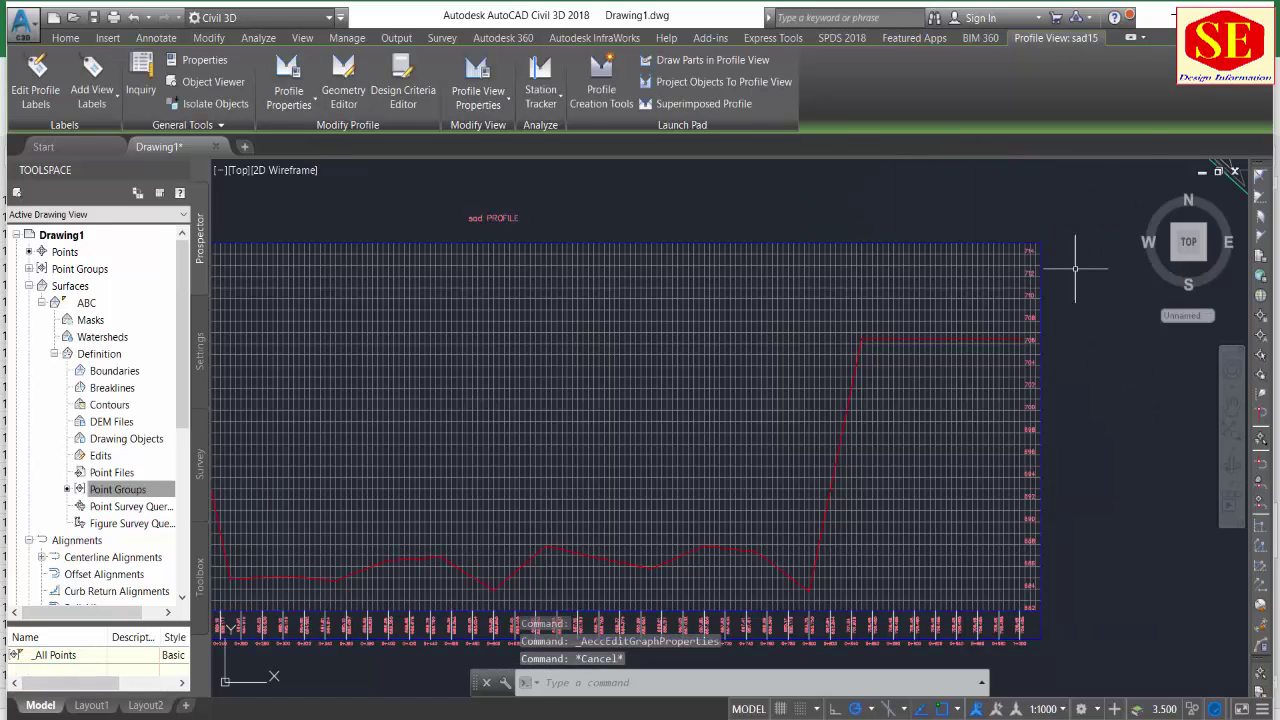
scroll(1071, 263, down, 2)
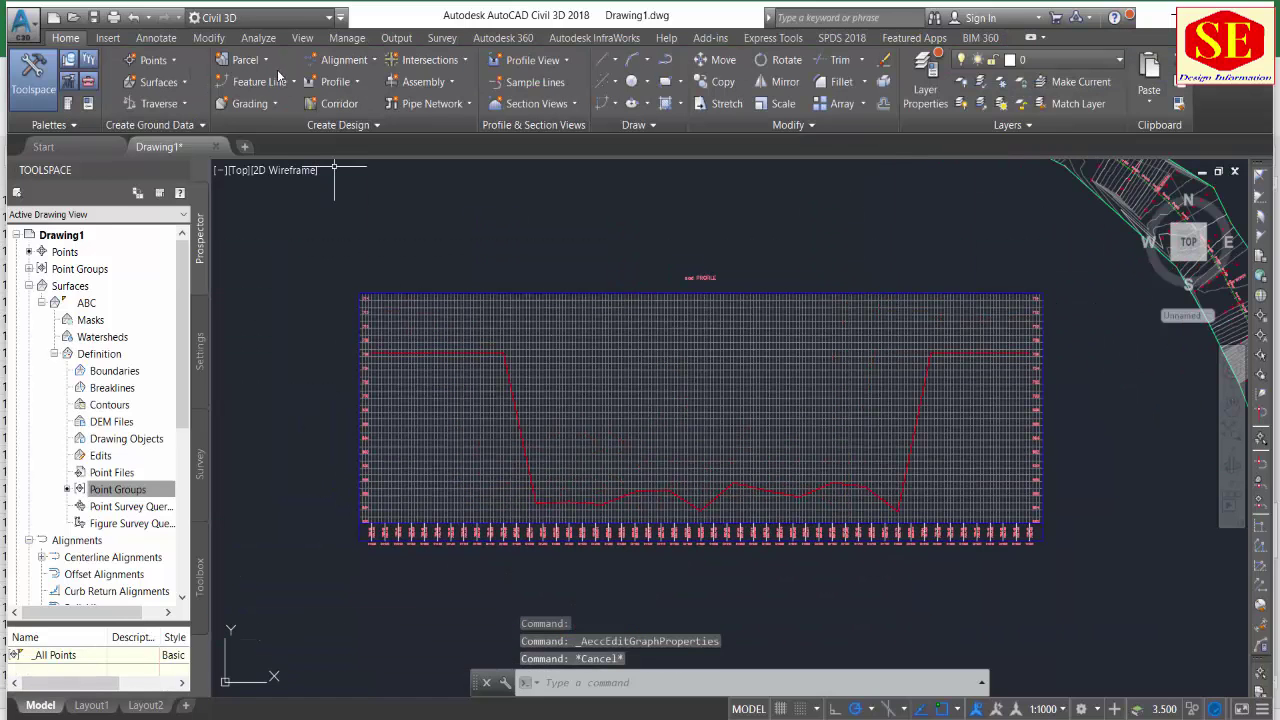
Start a new layout profile named 'Design' in the profile view.
click(335, 81)
click(360, 149)
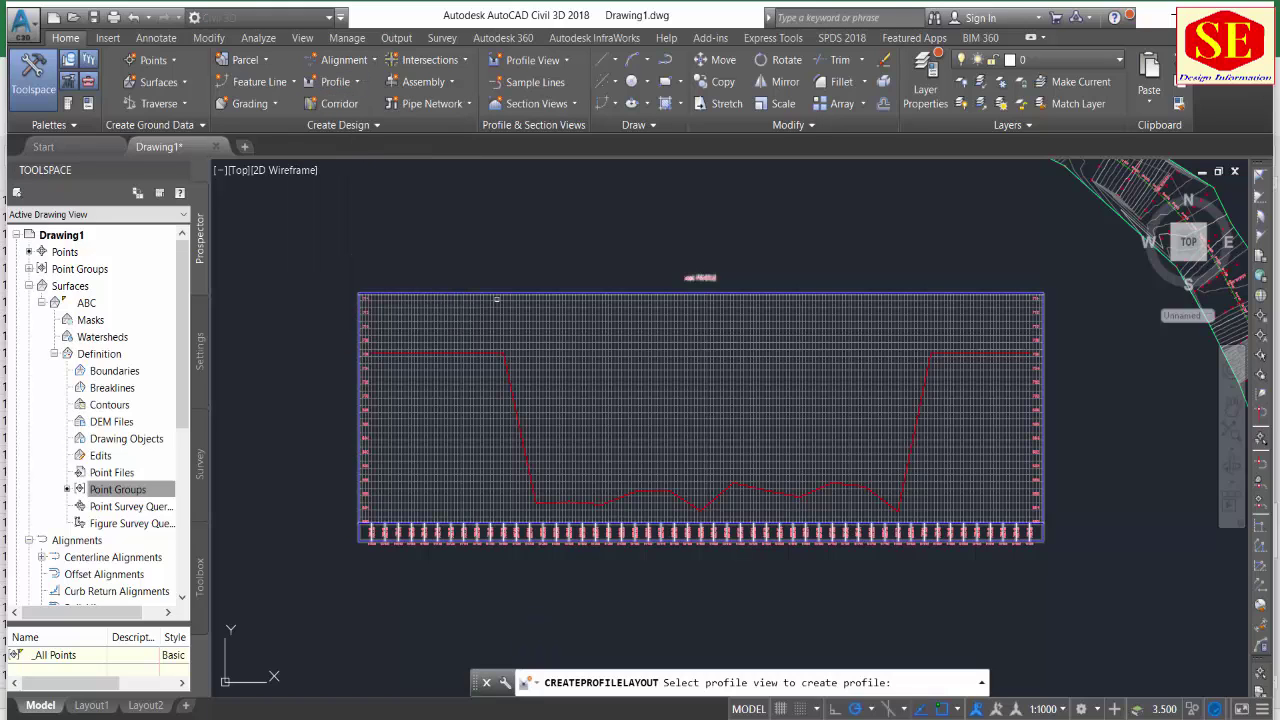
click(700, 420)
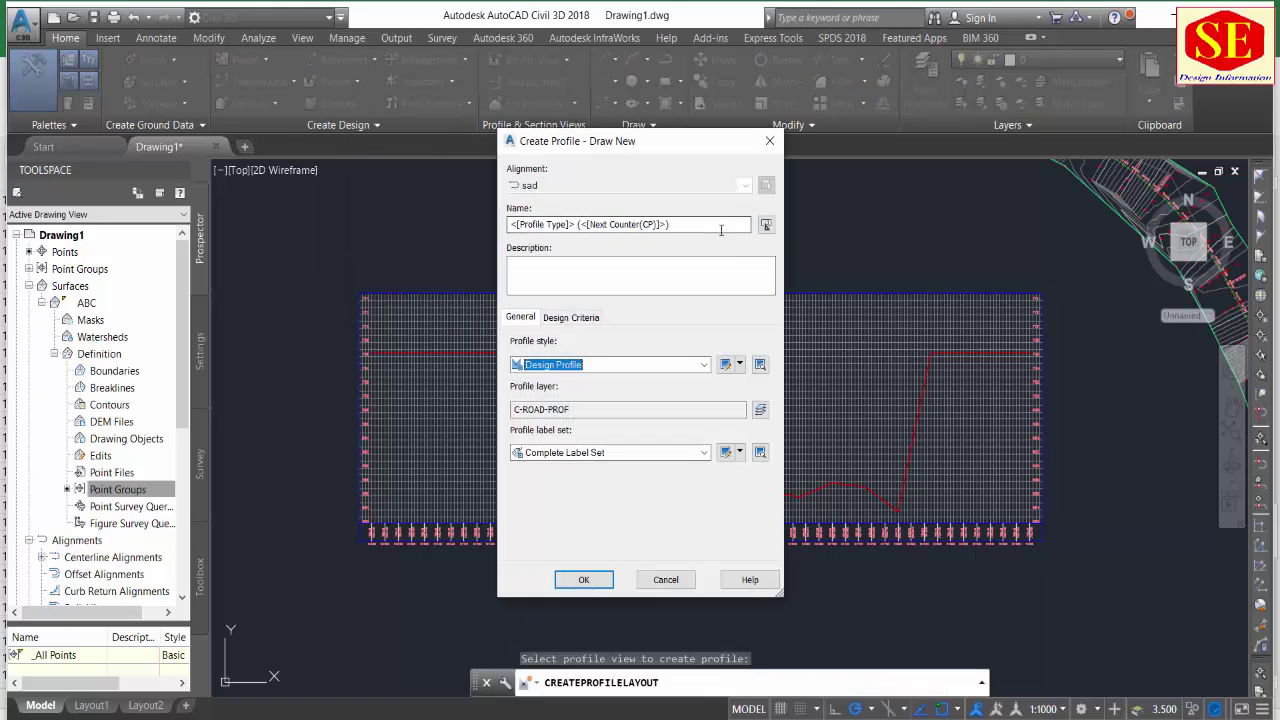
drag(729, 223, 62, 270)
text(Design)
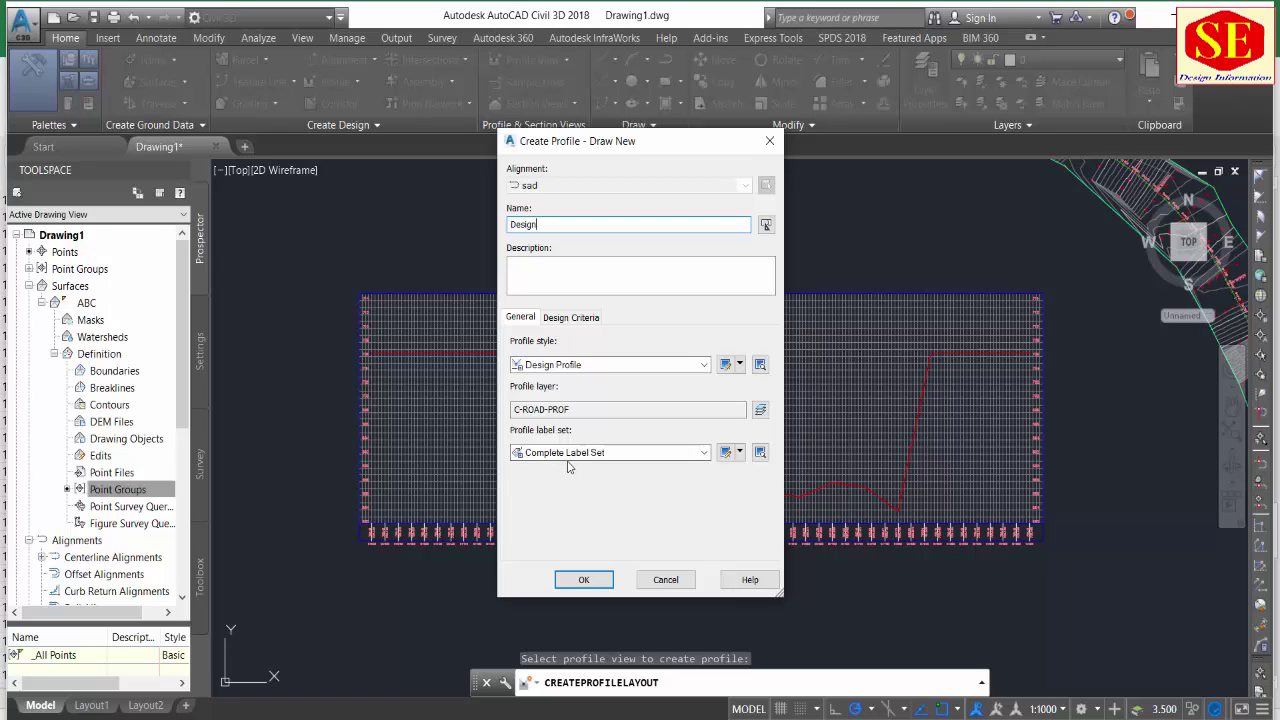
click(583, 579)
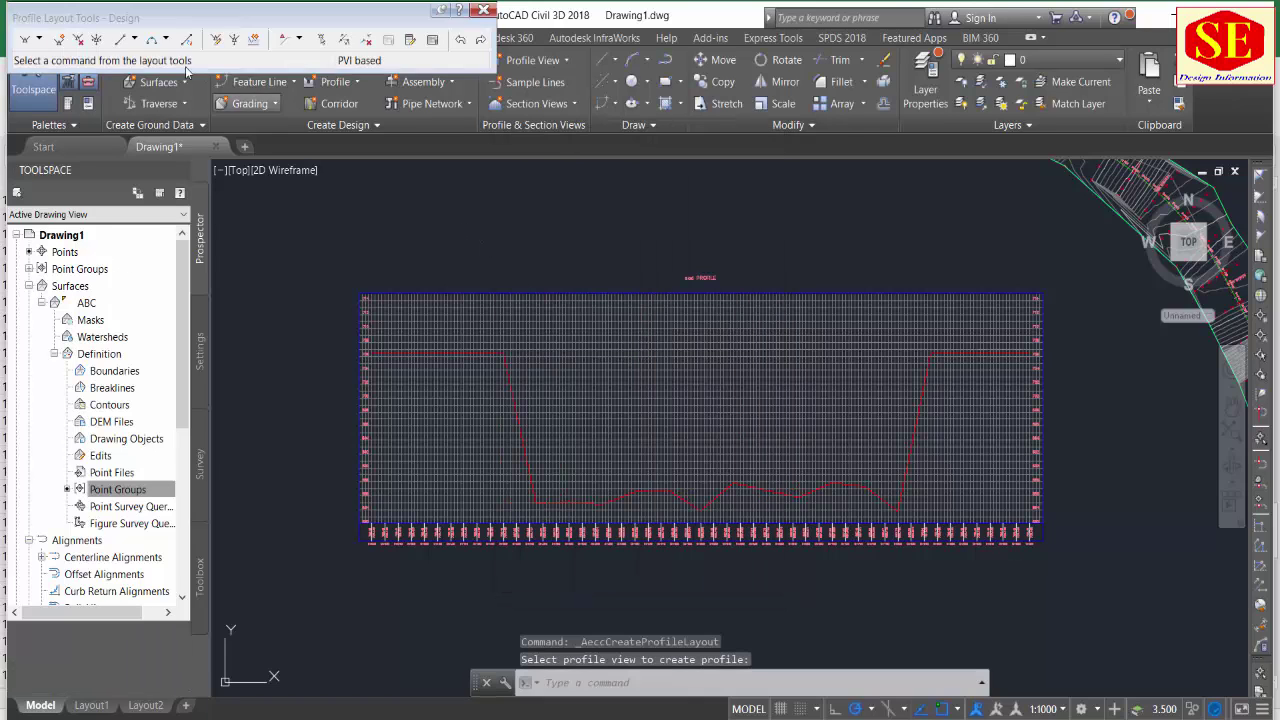
Draw design tangents with curves from near elevation 706 to the grid's right edge.
click(263, 150)
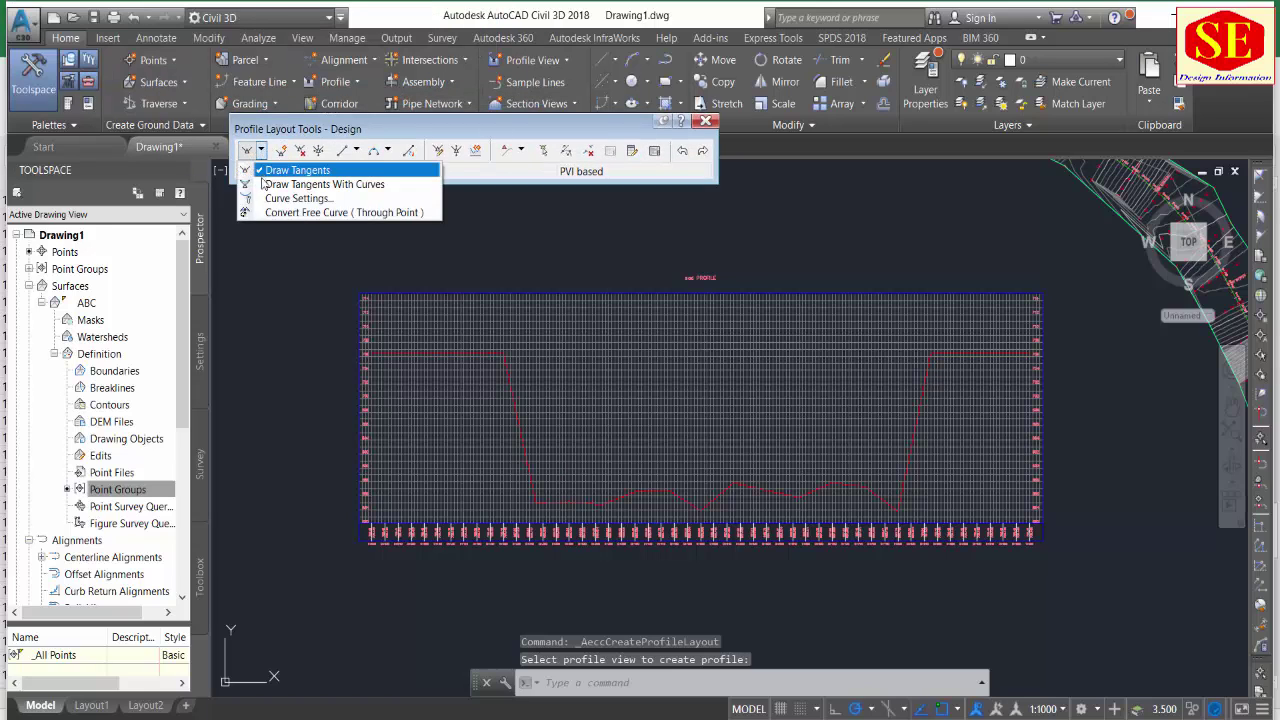
click(300, 186)
scroll(451, 366, up, 2)
scroll(360, 335, up, 2)
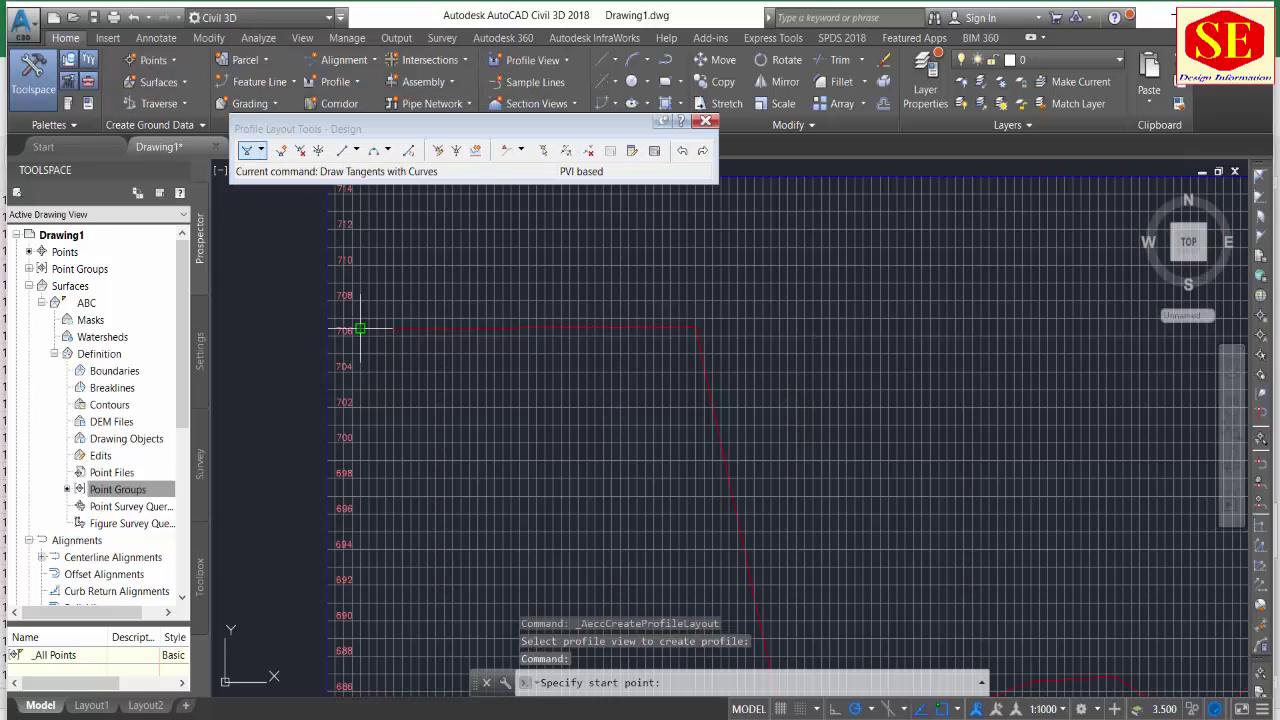
click(360, 329)
scroll(364, 328, down, 2)
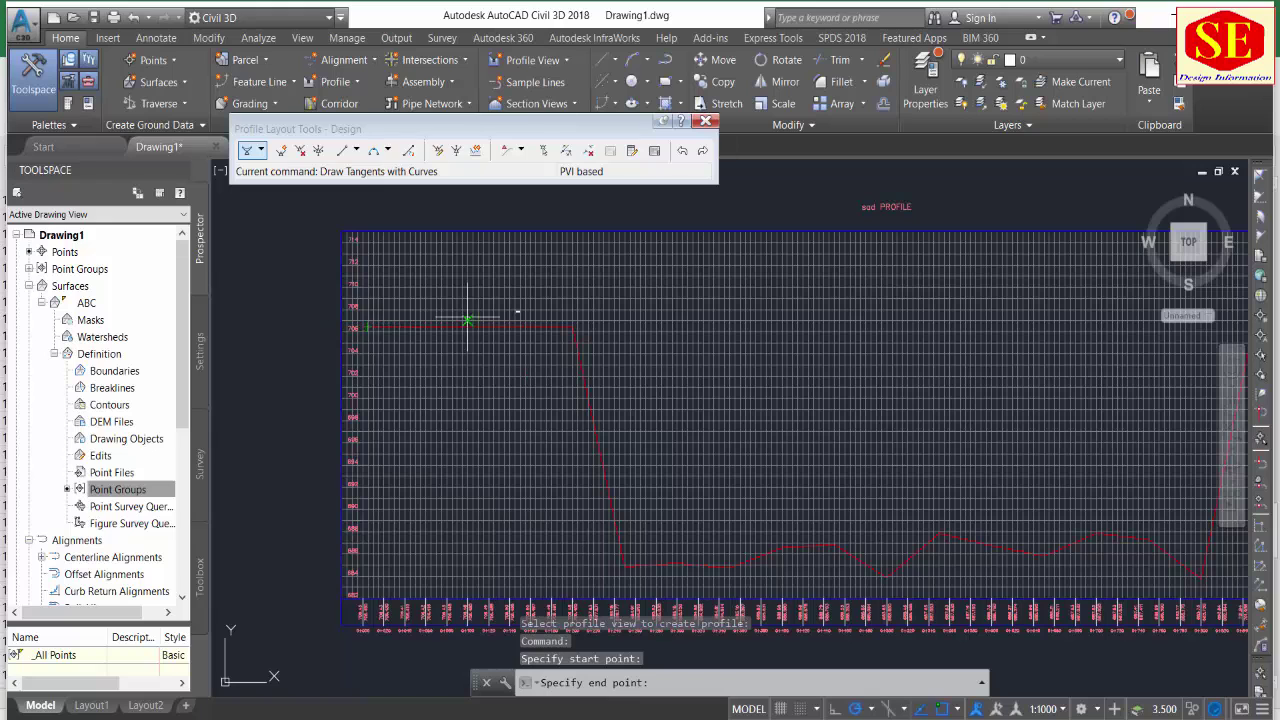
scroll(760, 283, up, 2)
scroll(900, 293, down, 2)
middle_drag(1009, 297, 577, 411)
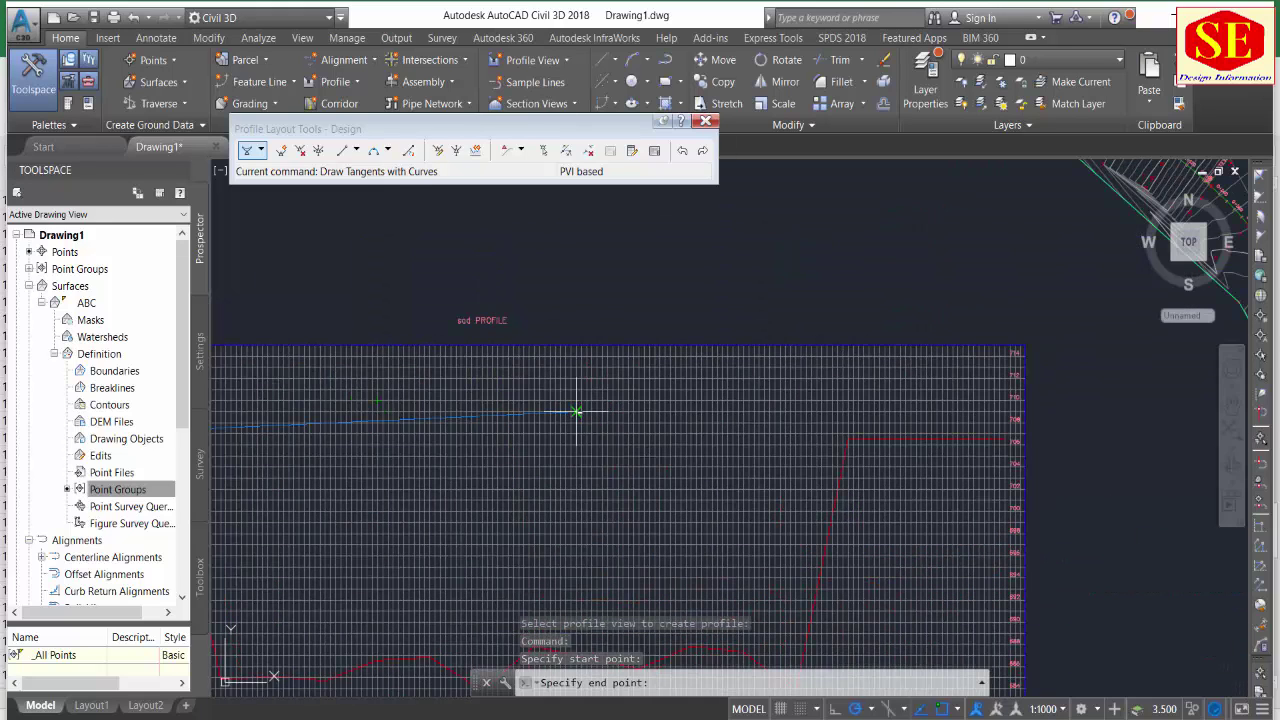
scroll(577, 411, down, 2)
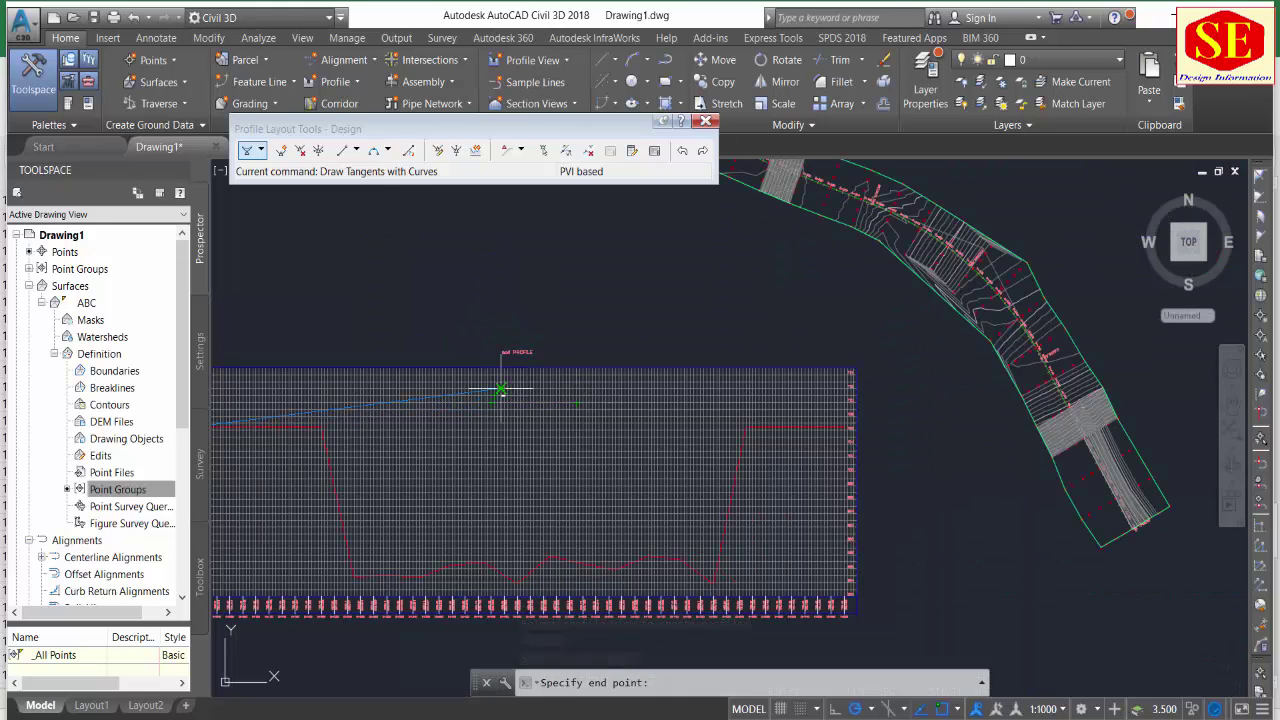
scroll(829, 420, up, 2)
scroll(845, 412, up, 2)
scroll(847, 408, up, 2)
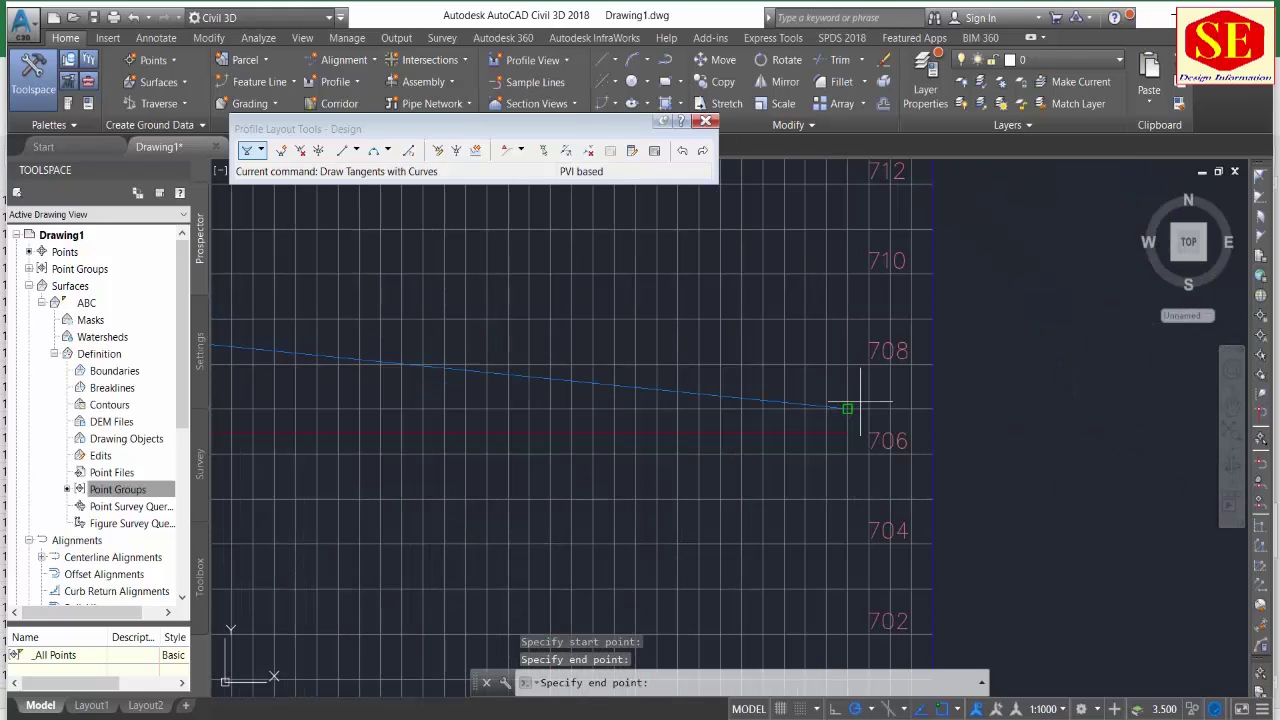
click(847, 408)
key(Return)
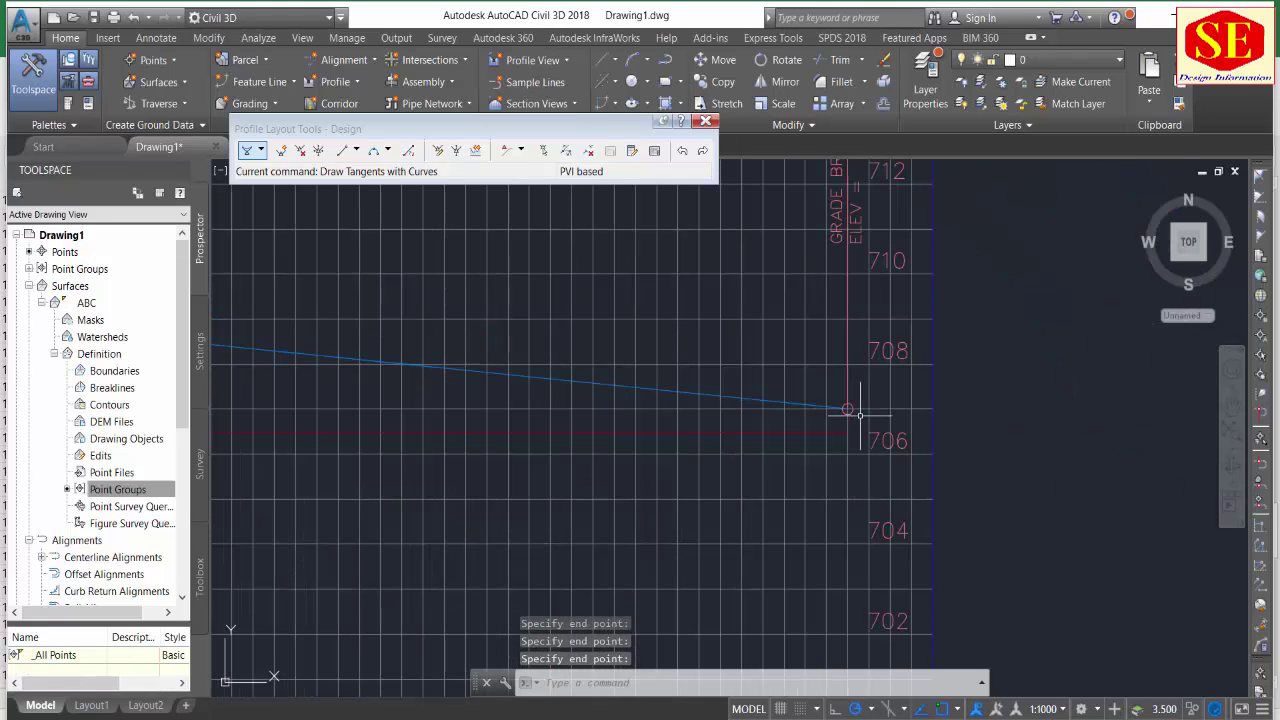
scroll(623, 420, down, 2)
scroll(625, 430, down, 2)
scroll(617, 343, down, 1)
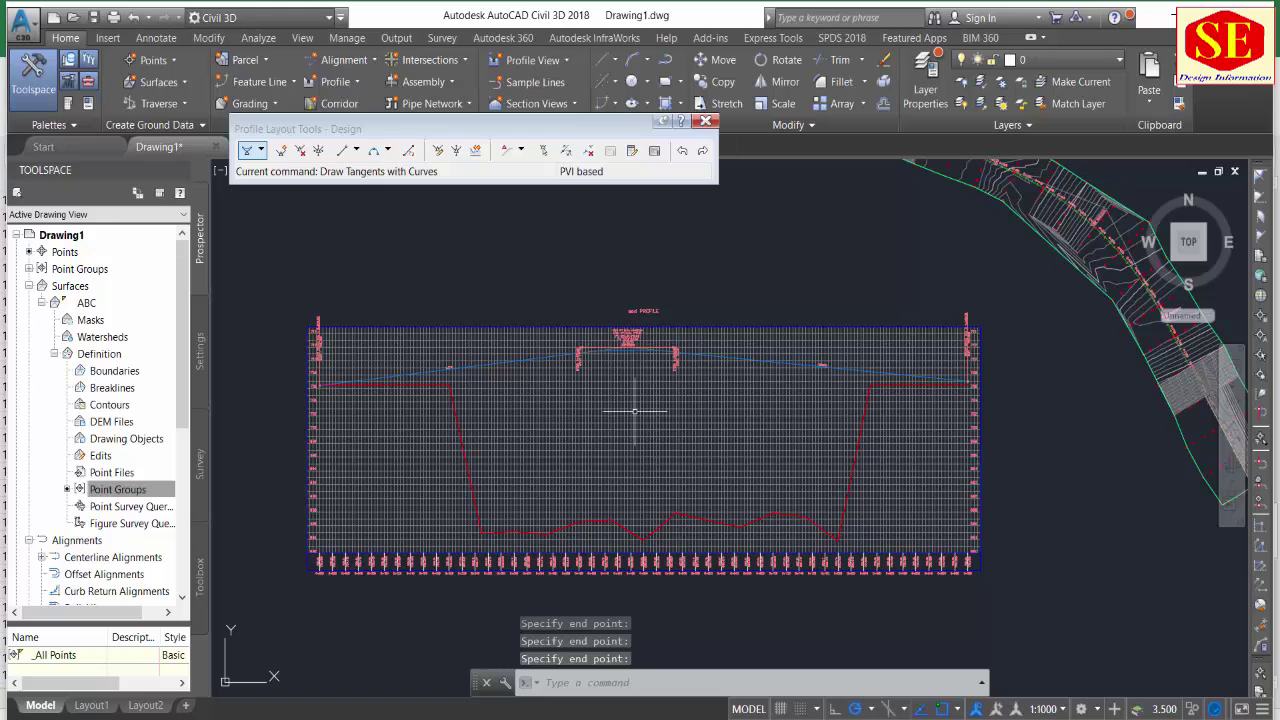
click(648, 595)
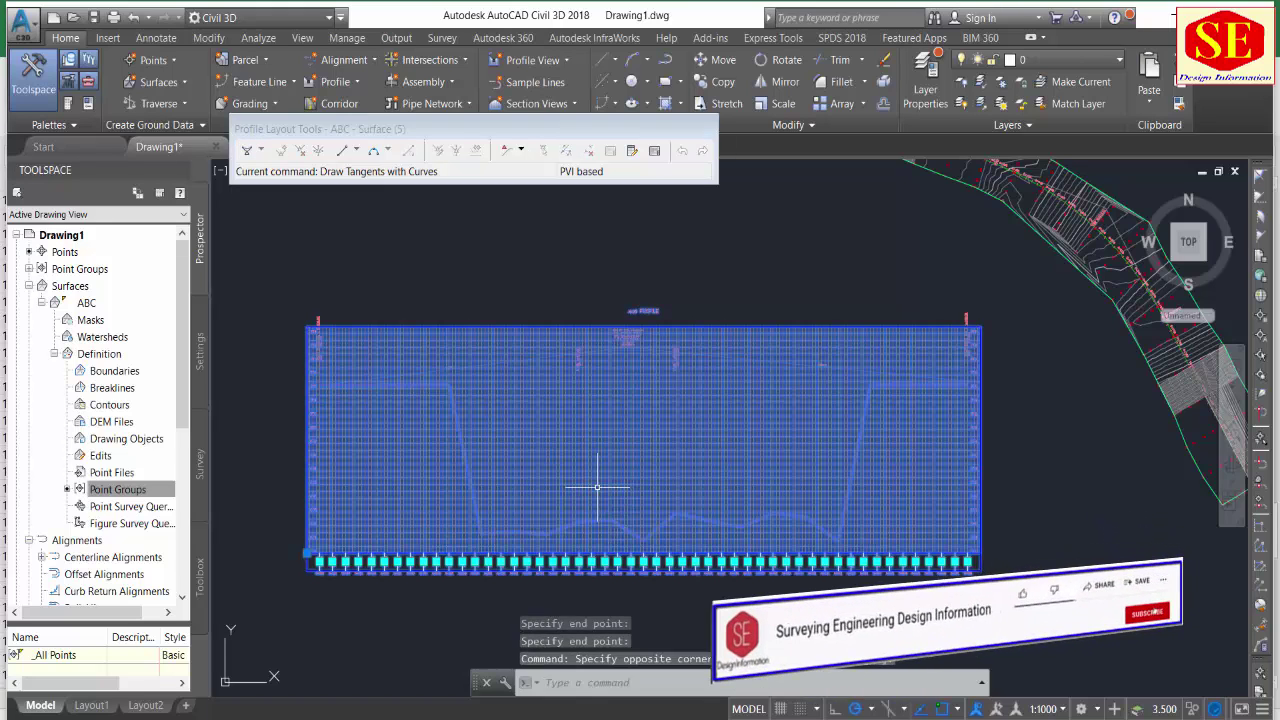
End the profile drawing command and select only the profile view grid.
click(560, 310)
key(Escape)
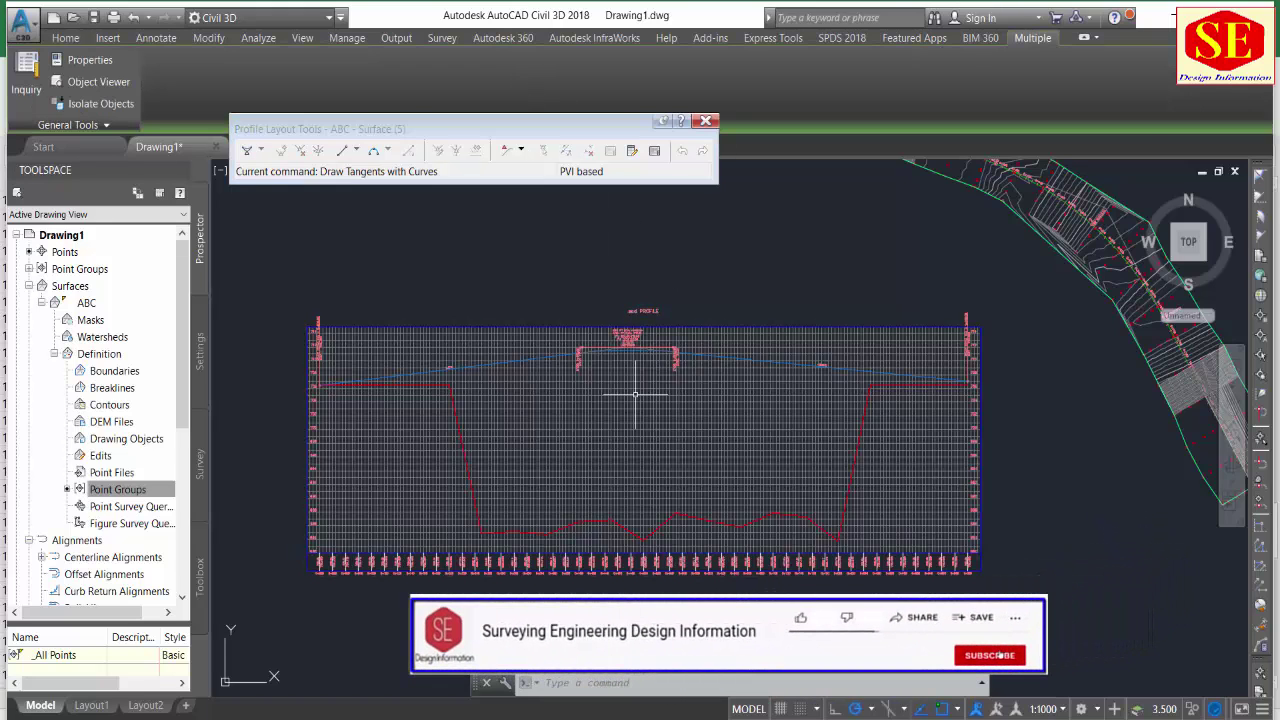
click(626, 425)
scroll(633, 551, up, 5)
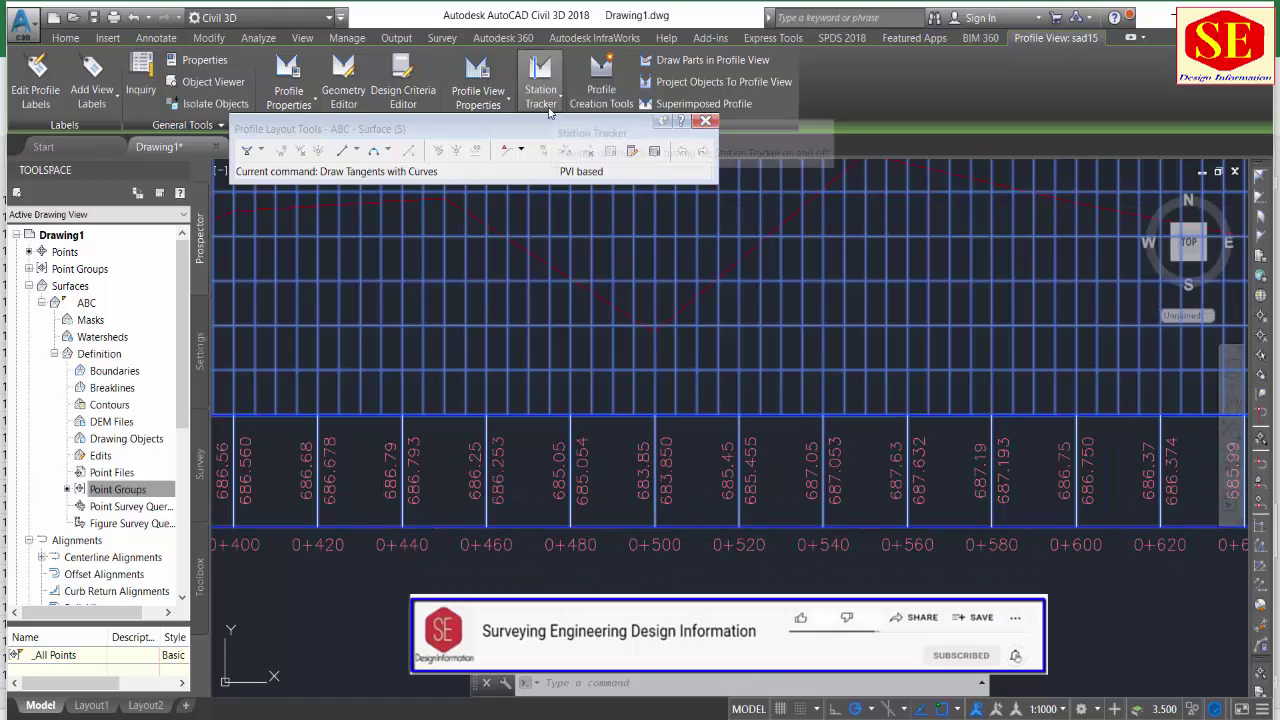
key(Escape)
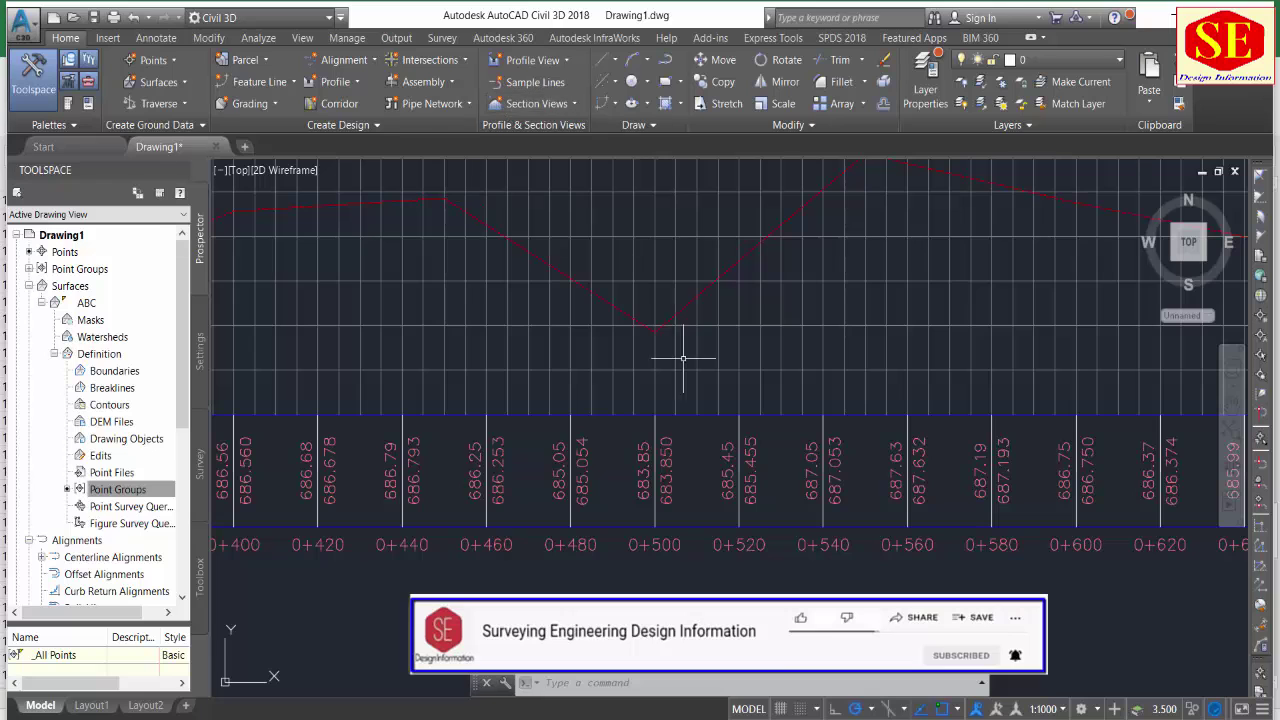
click(673, 430)
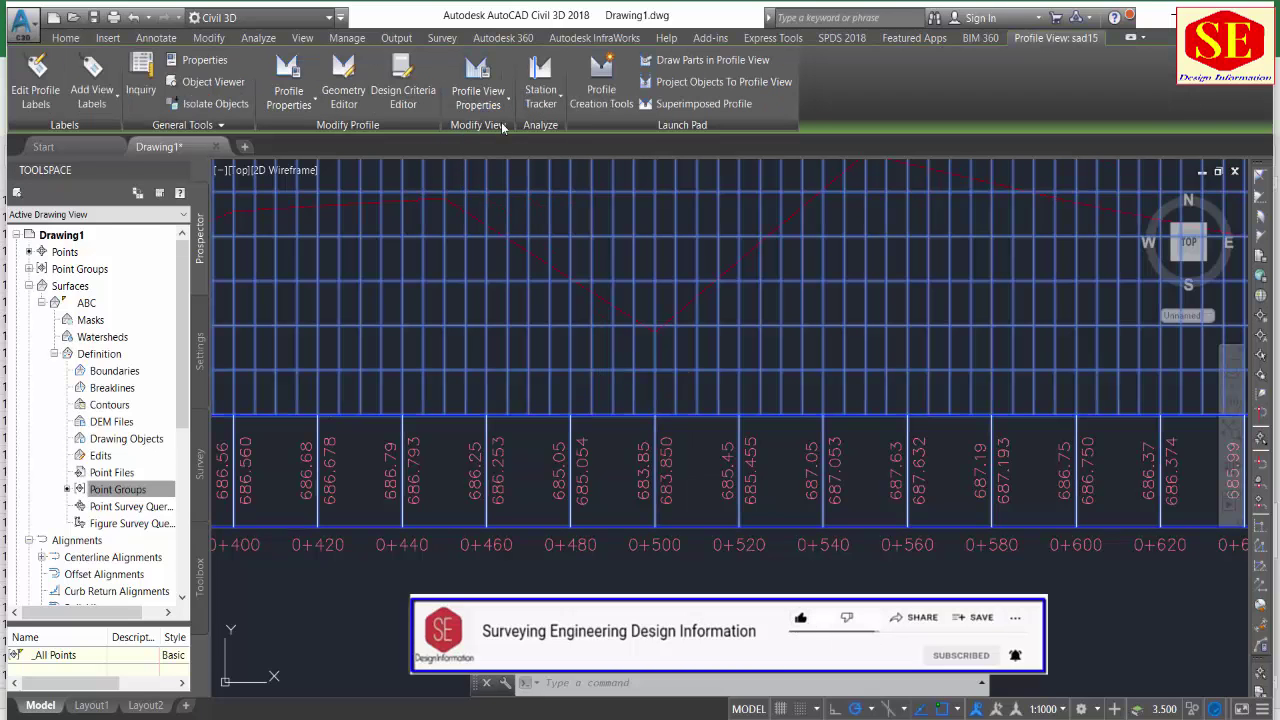
Set the Profile Data band's second profile to Design in Profile View Properties.
click(490, 96)
click(509, 194)
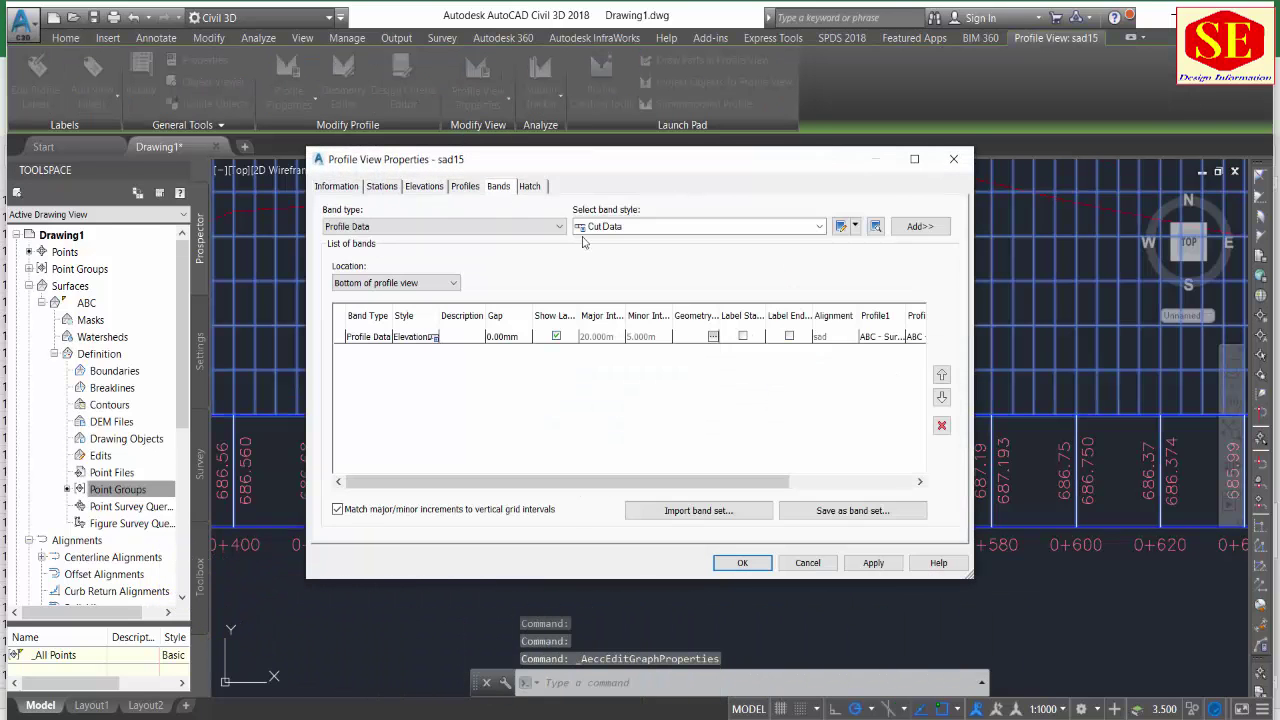
drag(738, 481, 889, 479)
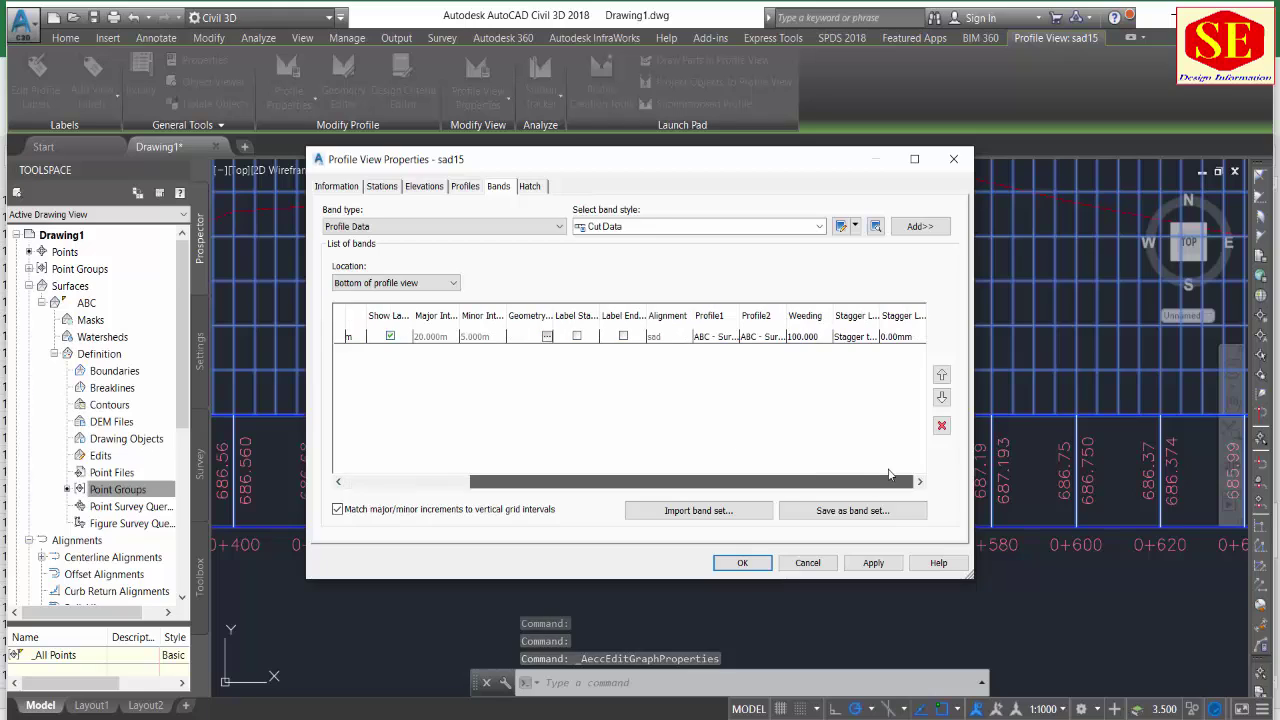
click(767, 337)
click(767, 337)
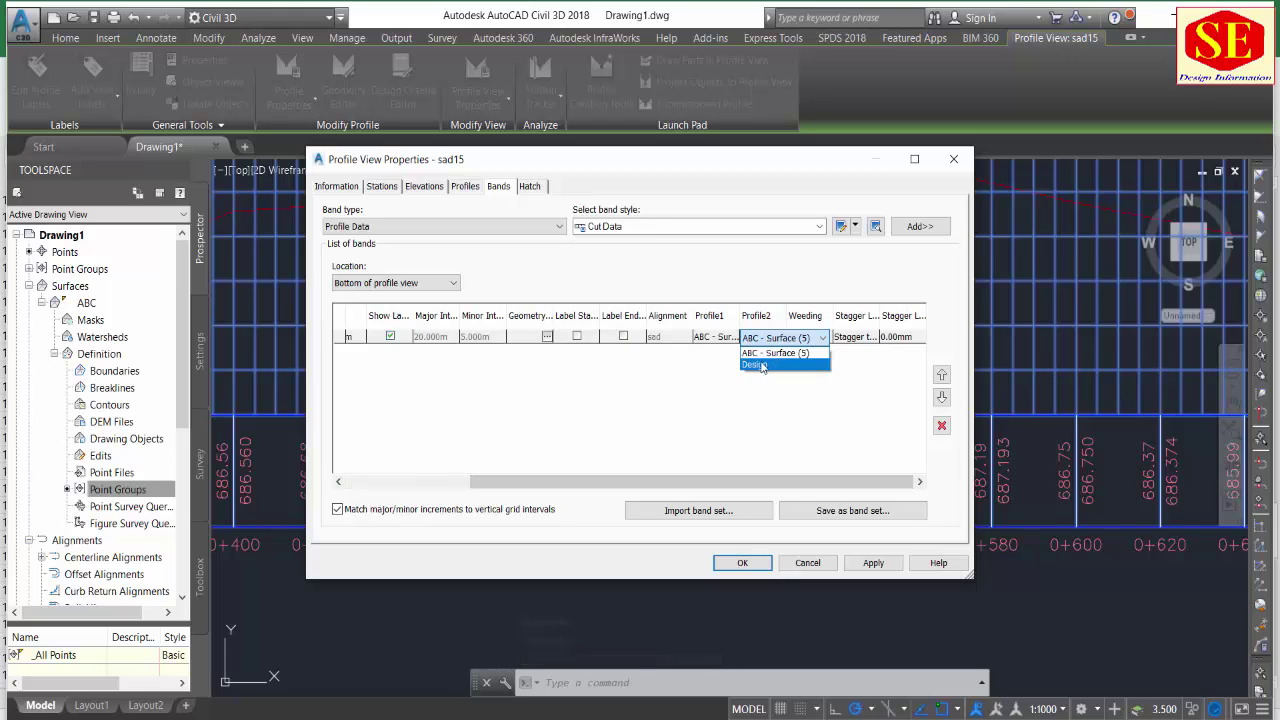
click(762, 364)
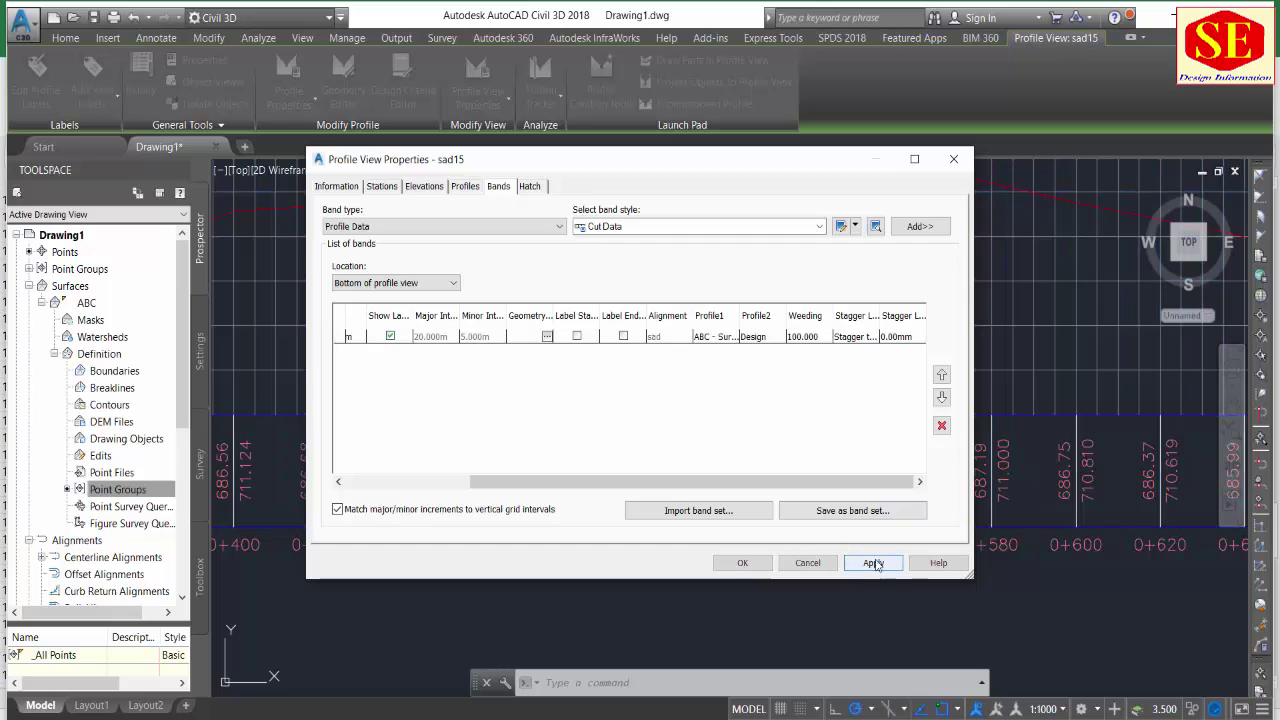
click(744, 563)
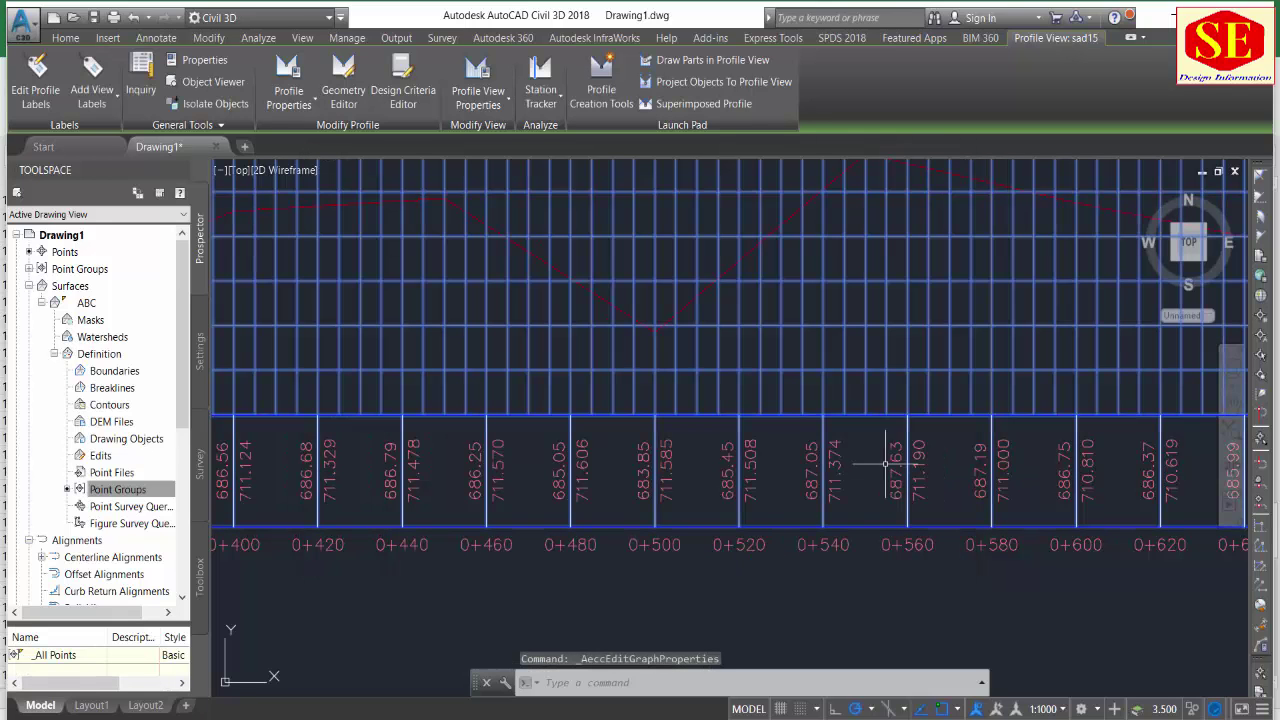
key(Escape)
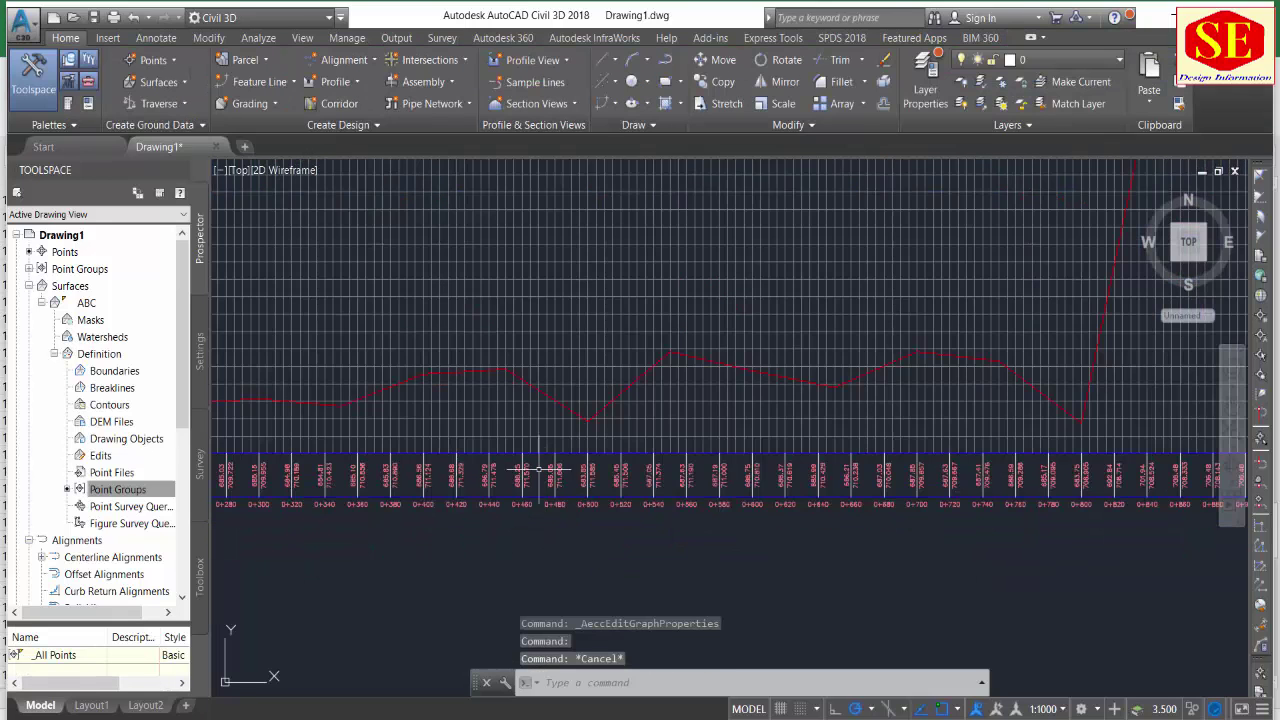
scroll(606, 514, down, 3)
scroll(620, 430, down, 2)
Create assembly 'AA' and place its baseline in empty space beside the profile.
middle_drag(620, 424, 474, 532)
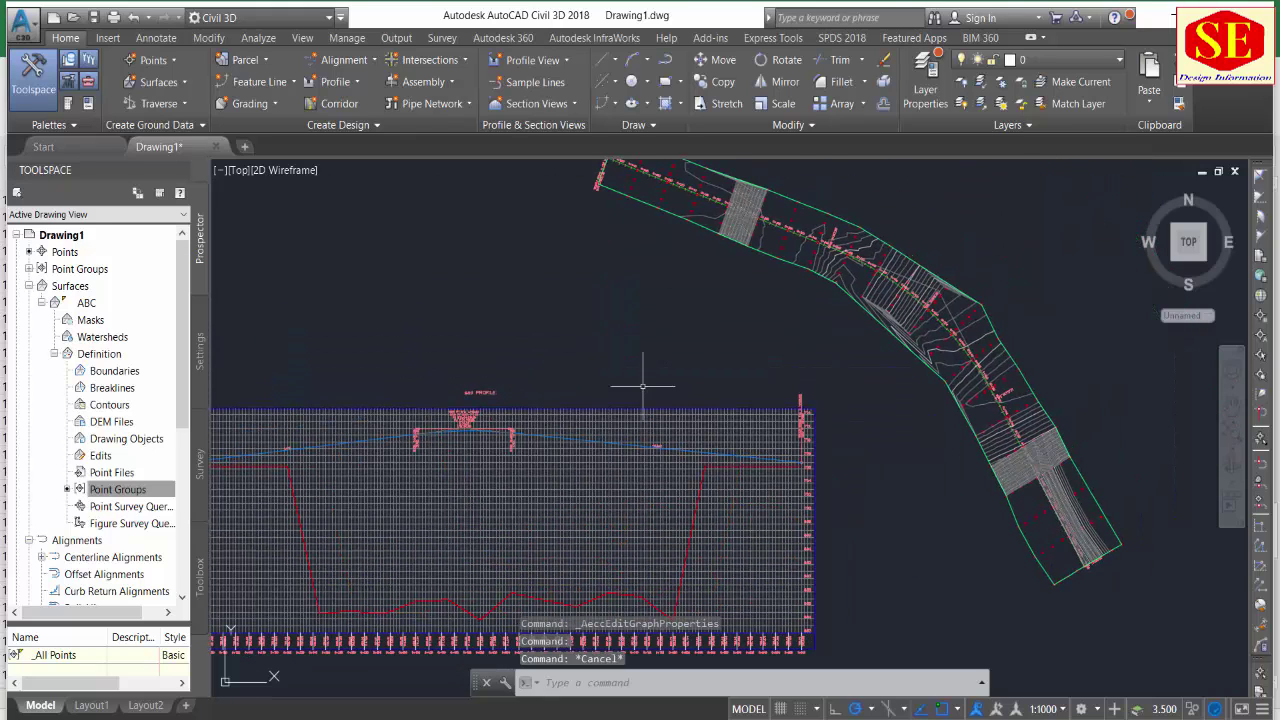
scroll(636, 352, down, 4)
middle_drag(735, 393, 586, 363)
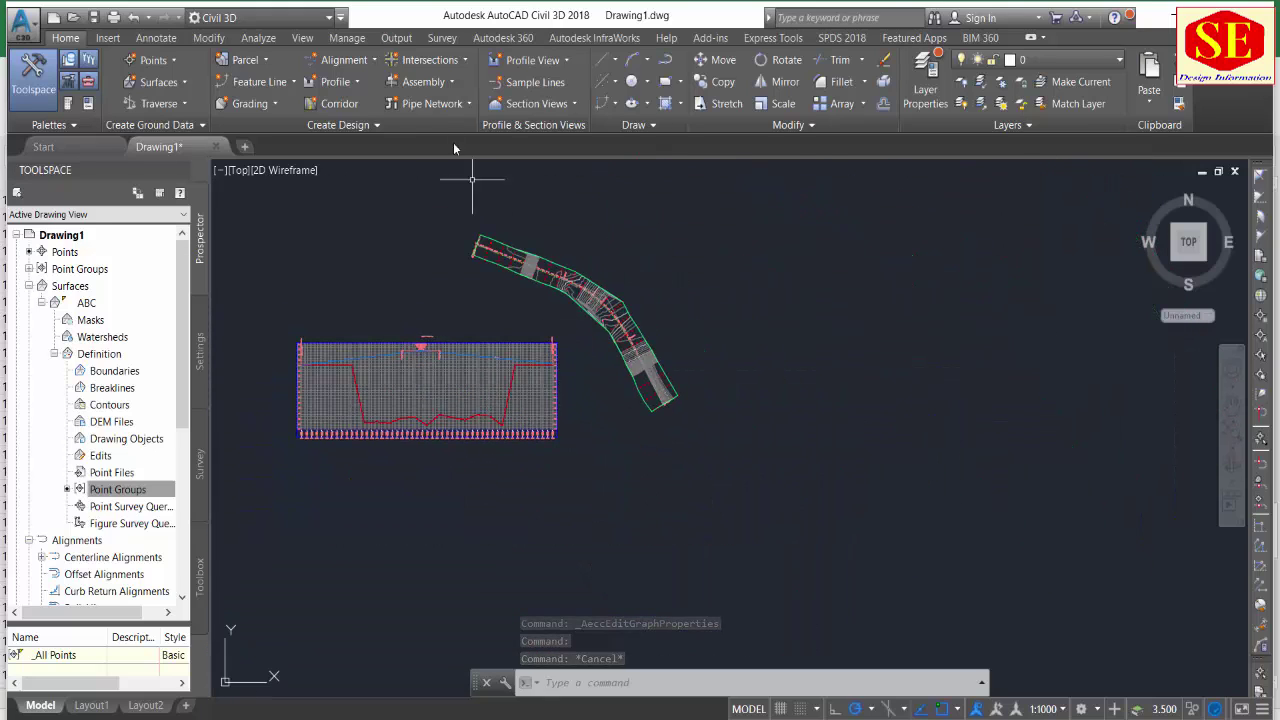
click(430, 88)
click(450, 138)
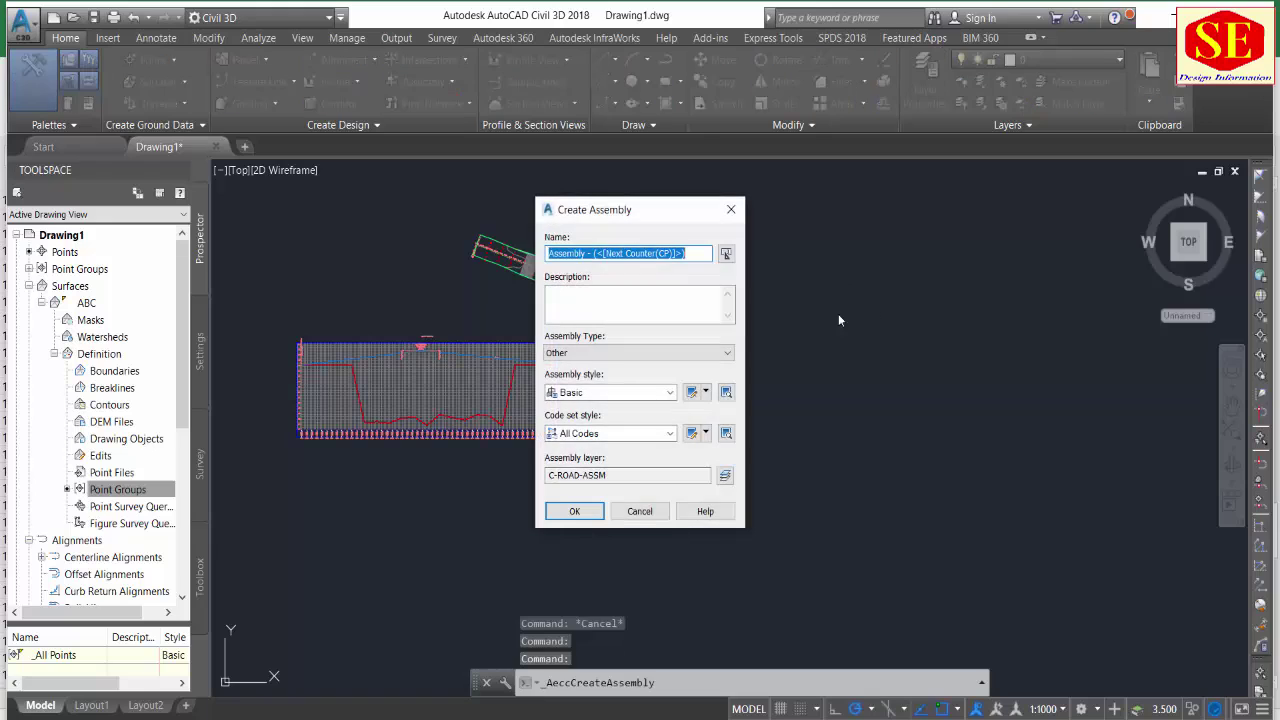
drag(654, 217, 814, 242)
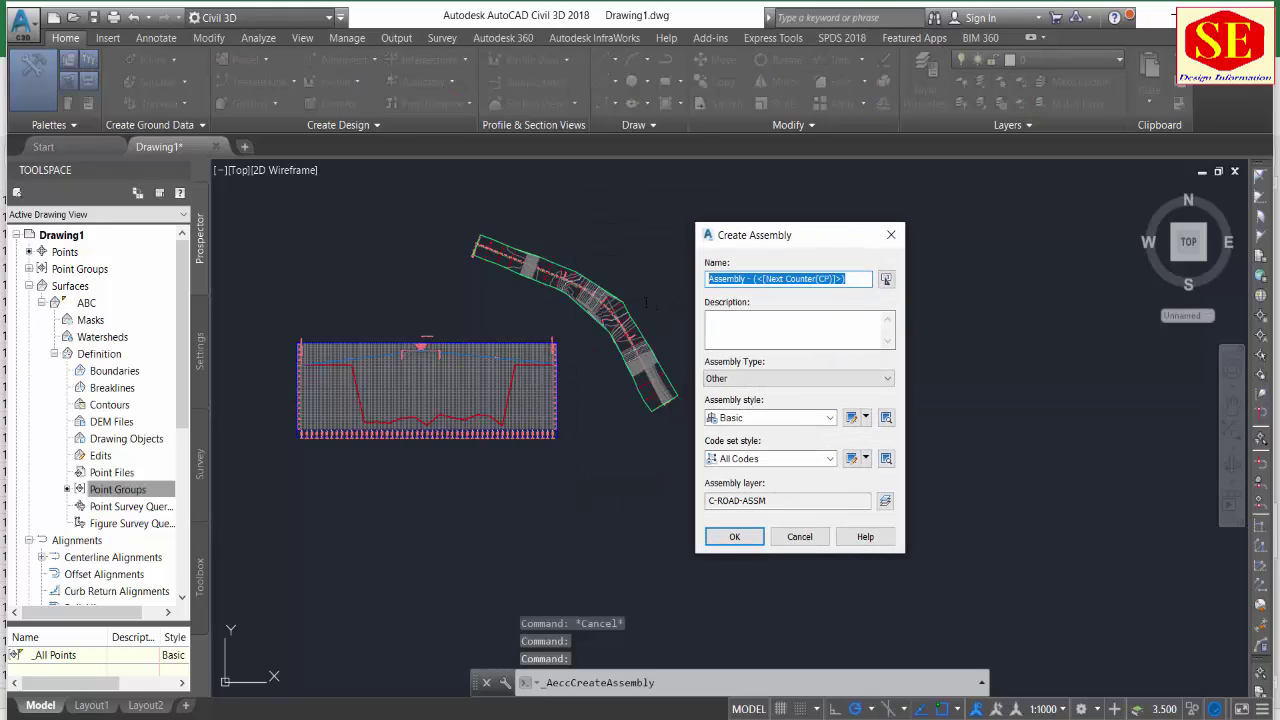
text(AA)
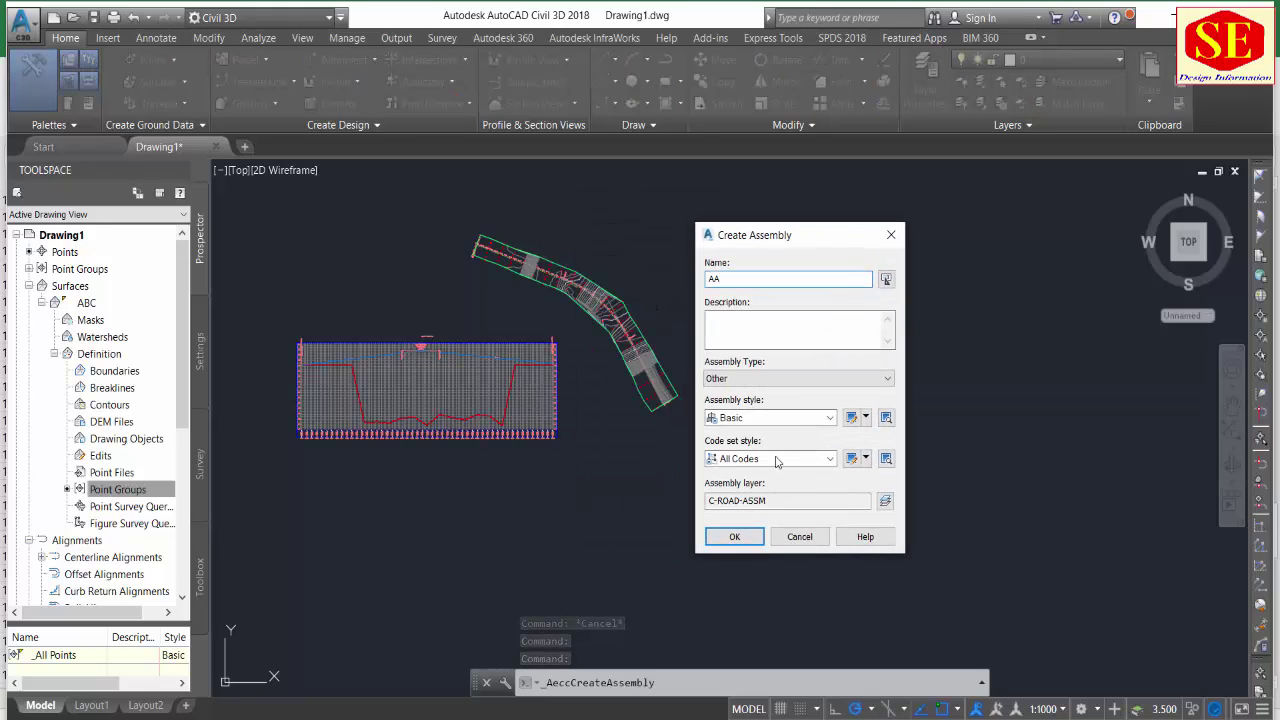
click(745, 536)
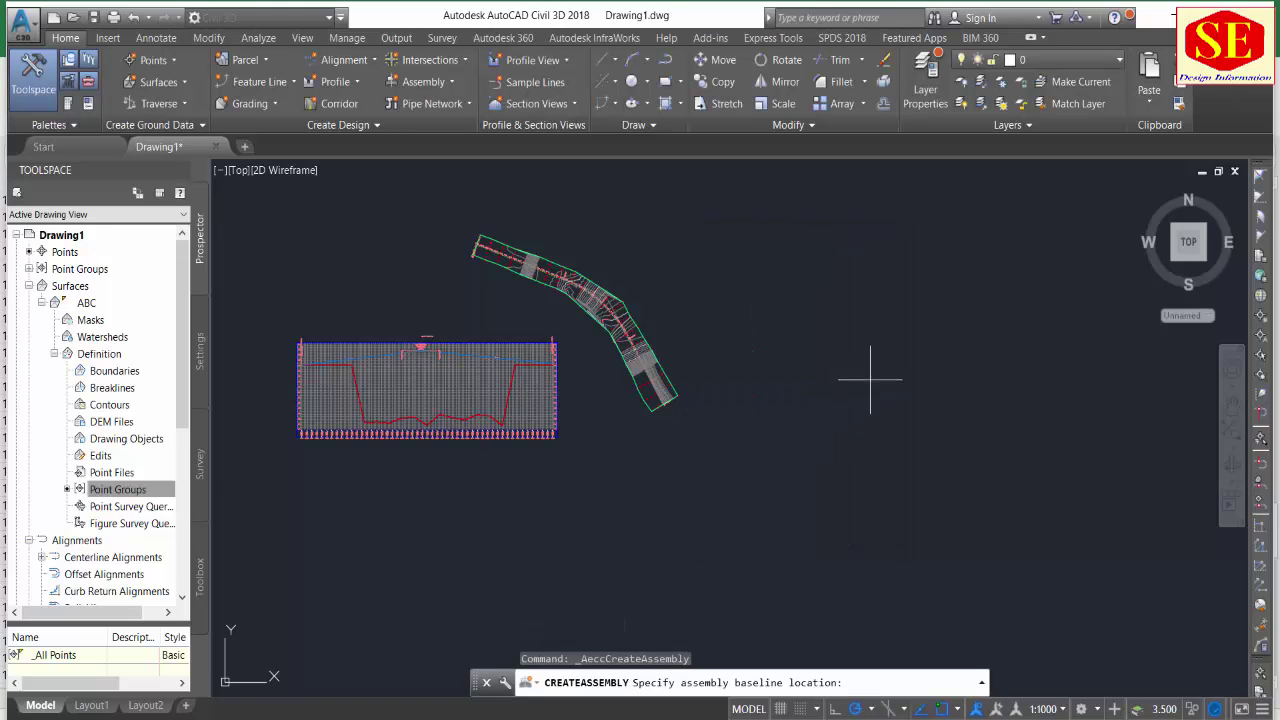
scroll(900, 395, up, 5)
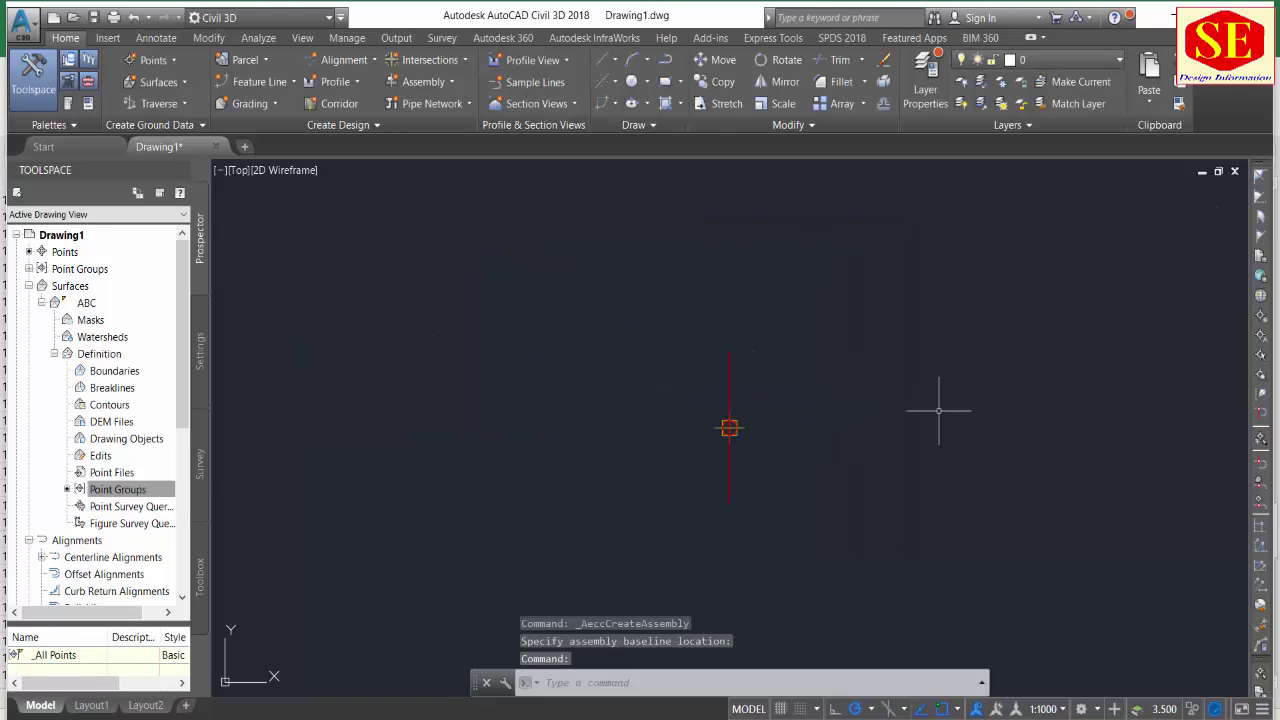
click(726, 358)
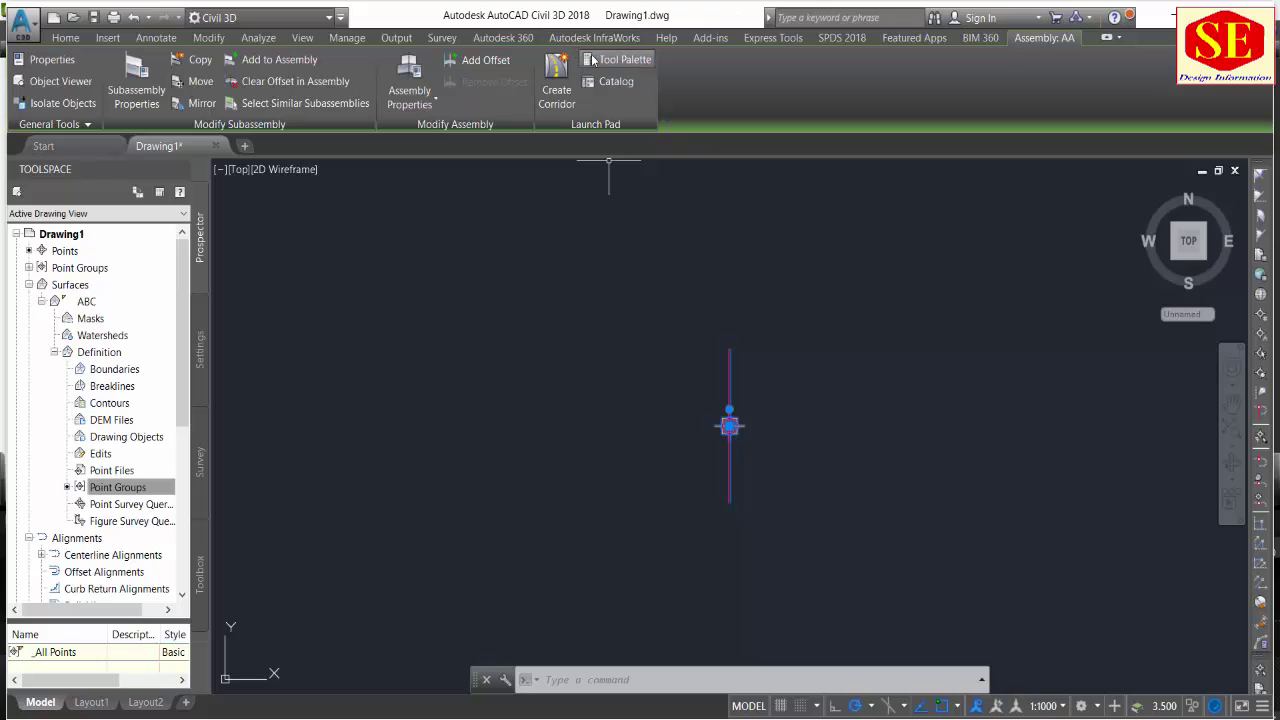
Attach a 10 m LaneSuperelevationAOR lane with 0.350 m base depth to the assembly marker.
click(617, 60)
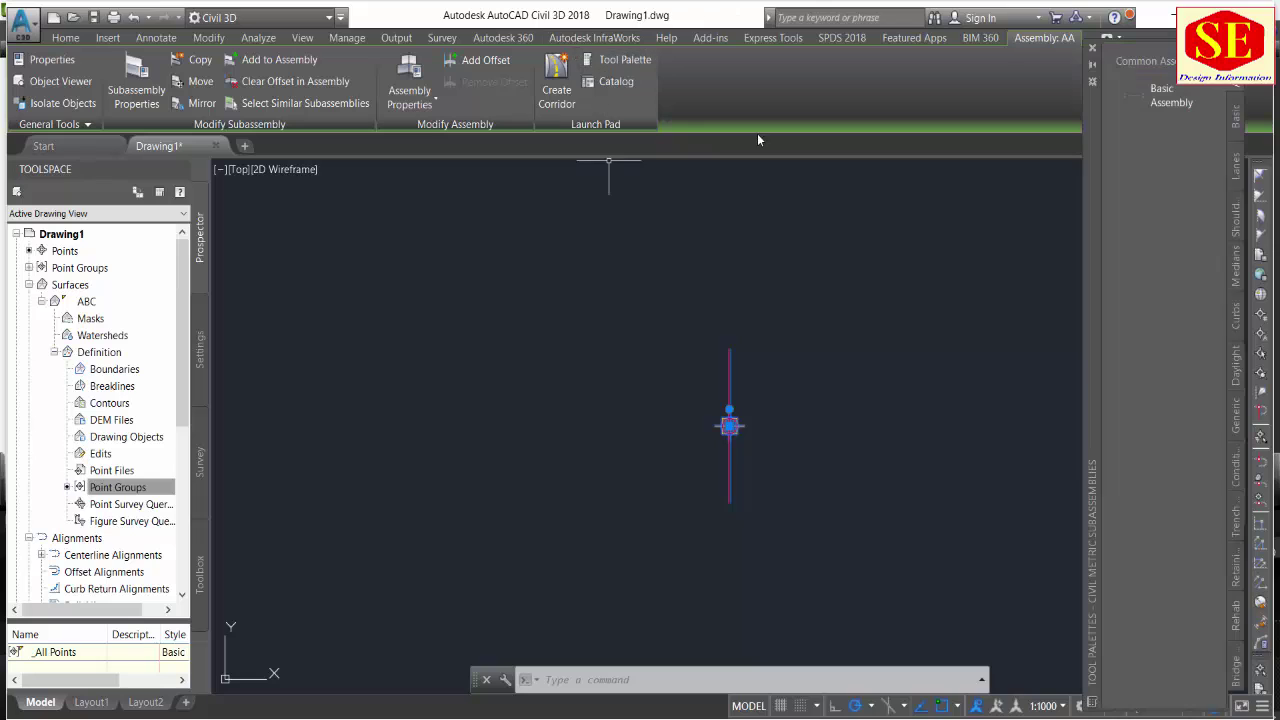
click(1238, 172)
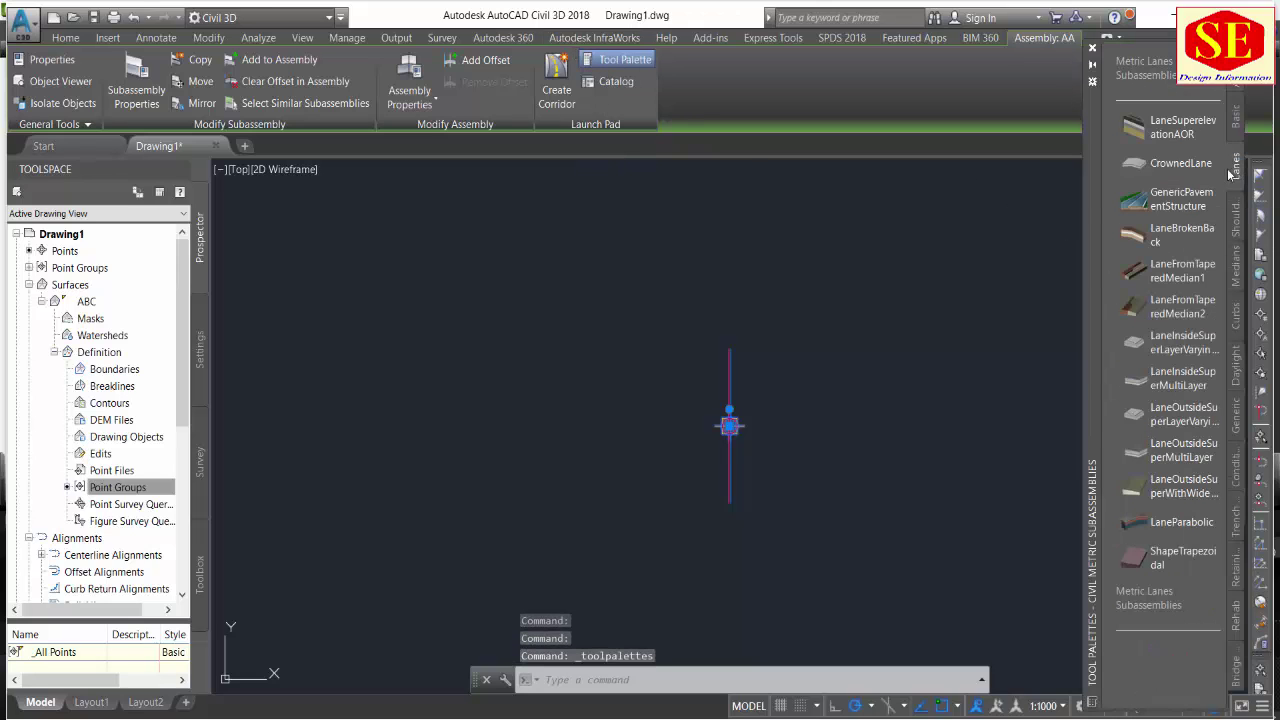
click(1160, 128)
scroll(120, 330, down, 5)
scroll(145, 291, down, 5)
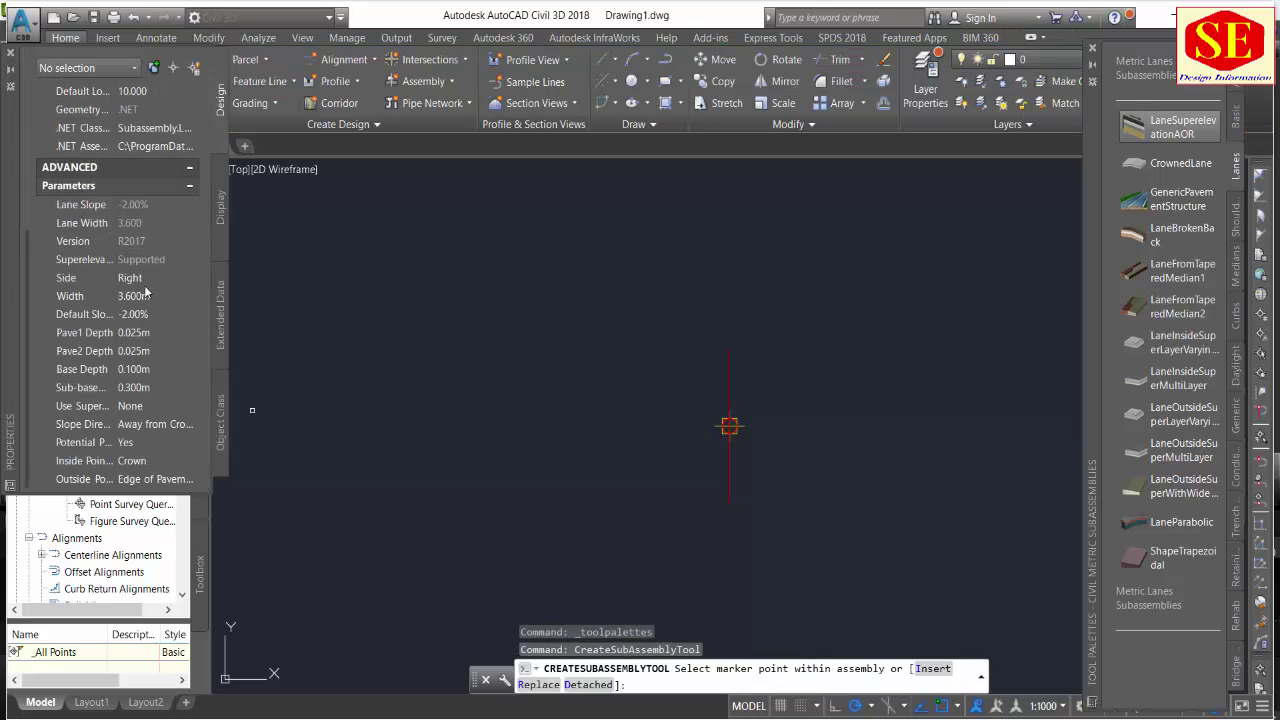
click(131, 298)
text(10)
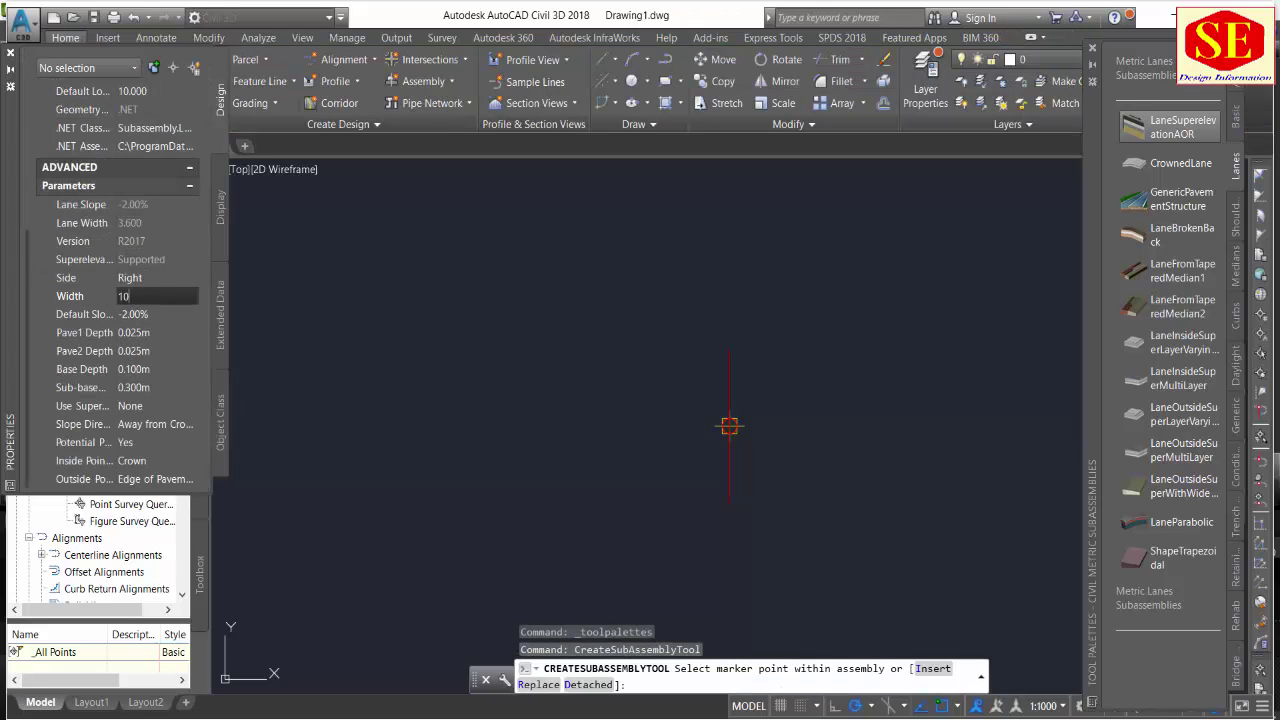
click(158, 316)
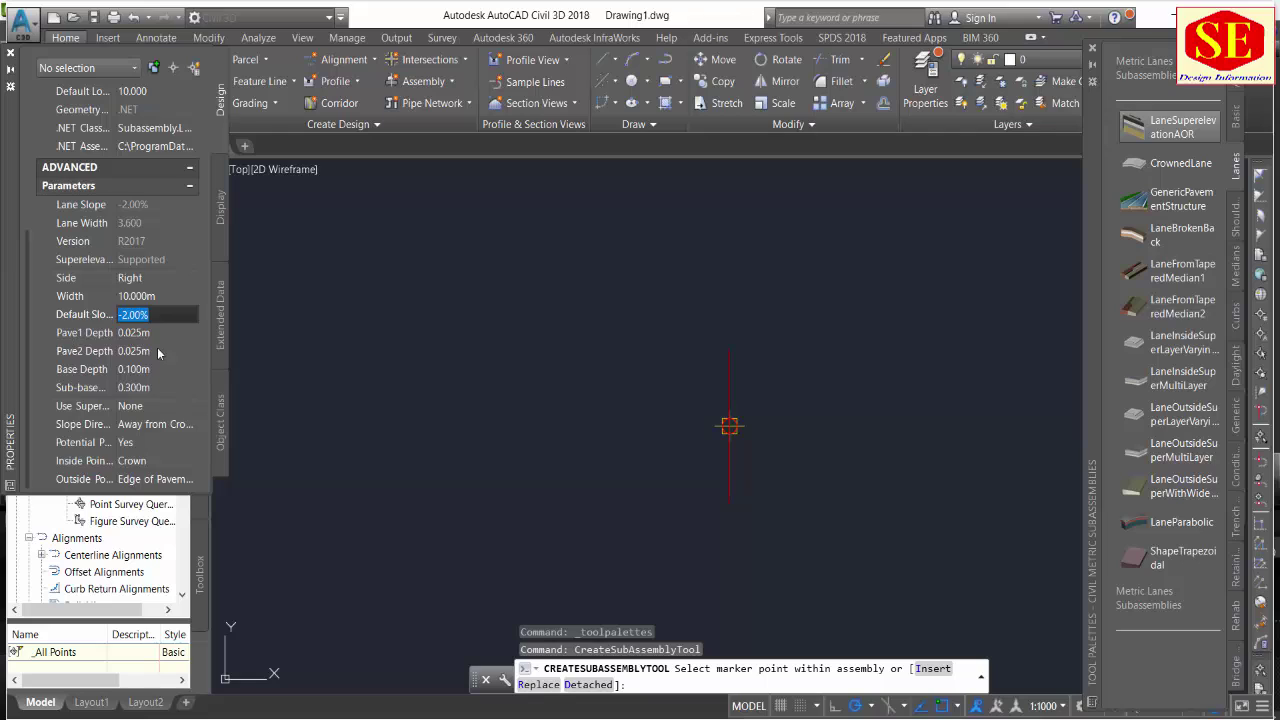
click(148, 333)
text(0.0)
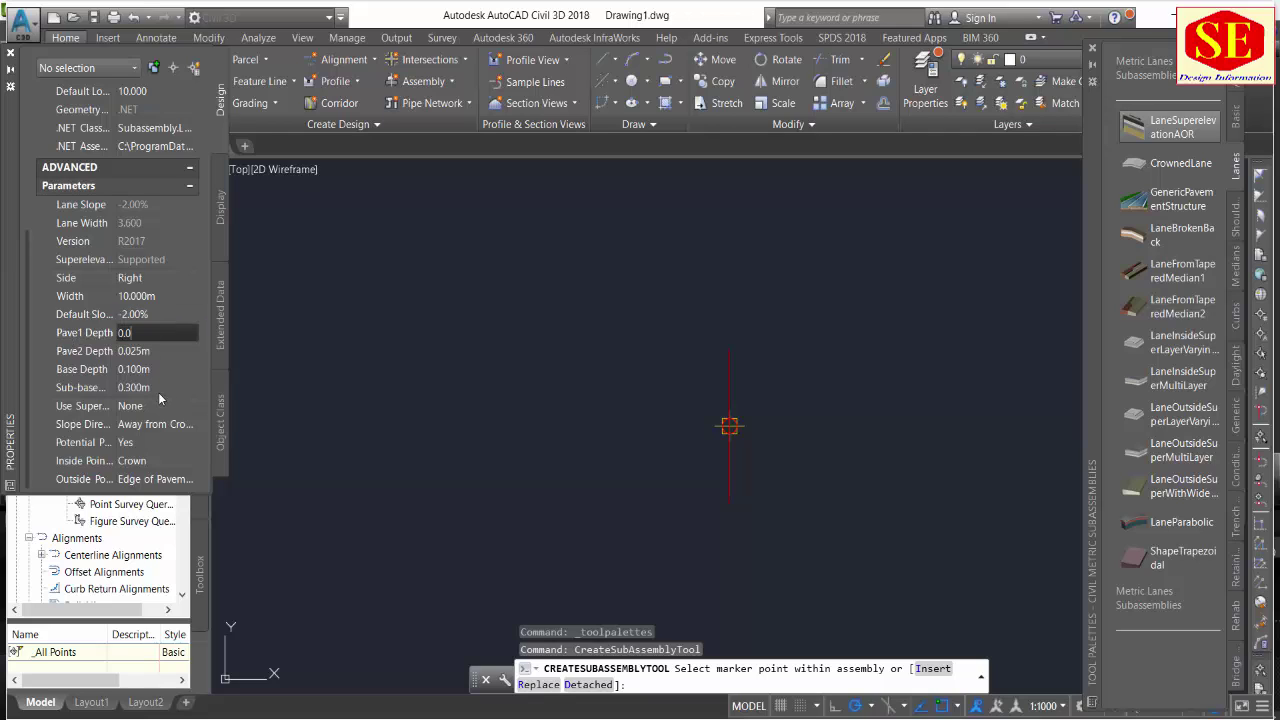
text(50m)
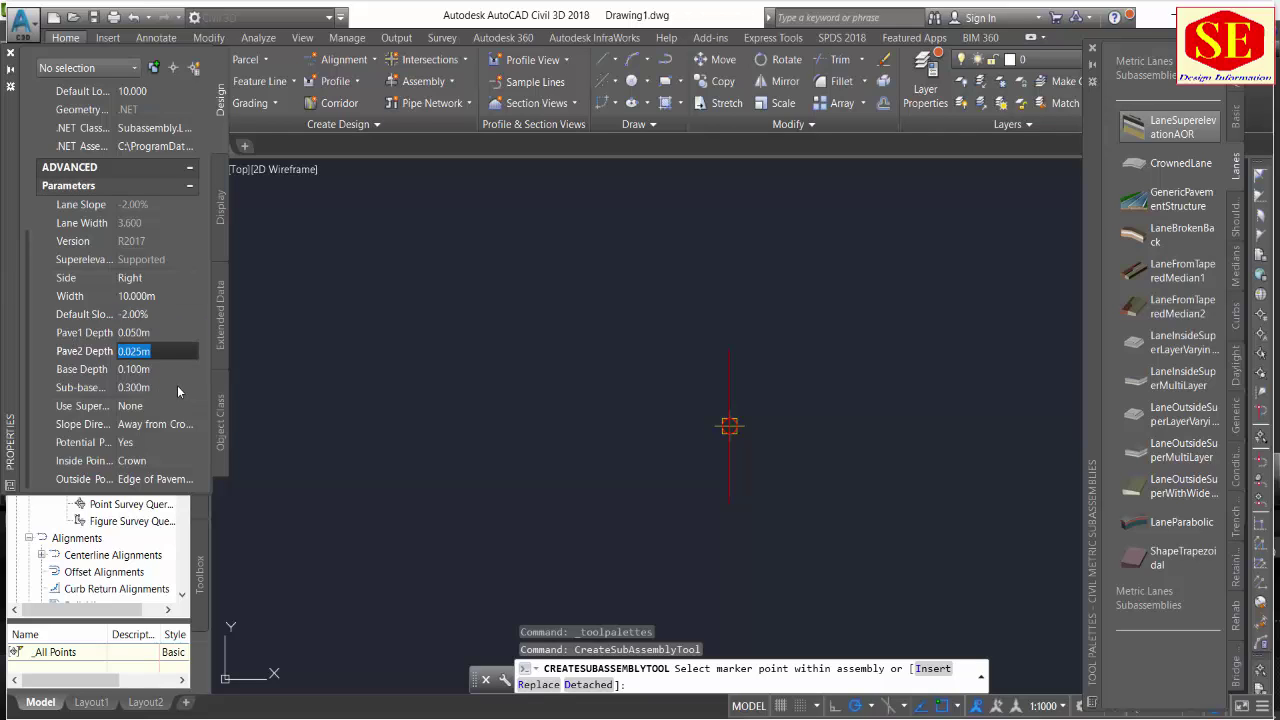
text(0.7)
text(.3)
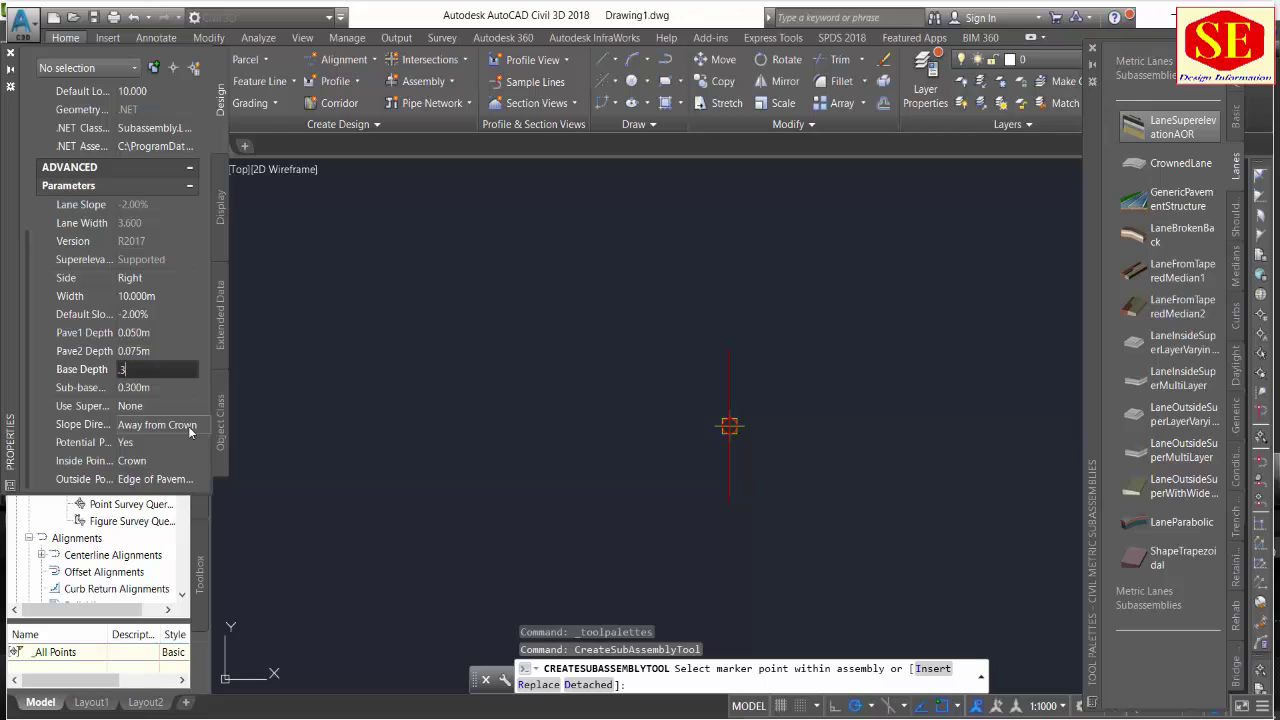
text(5)
key(Tab)
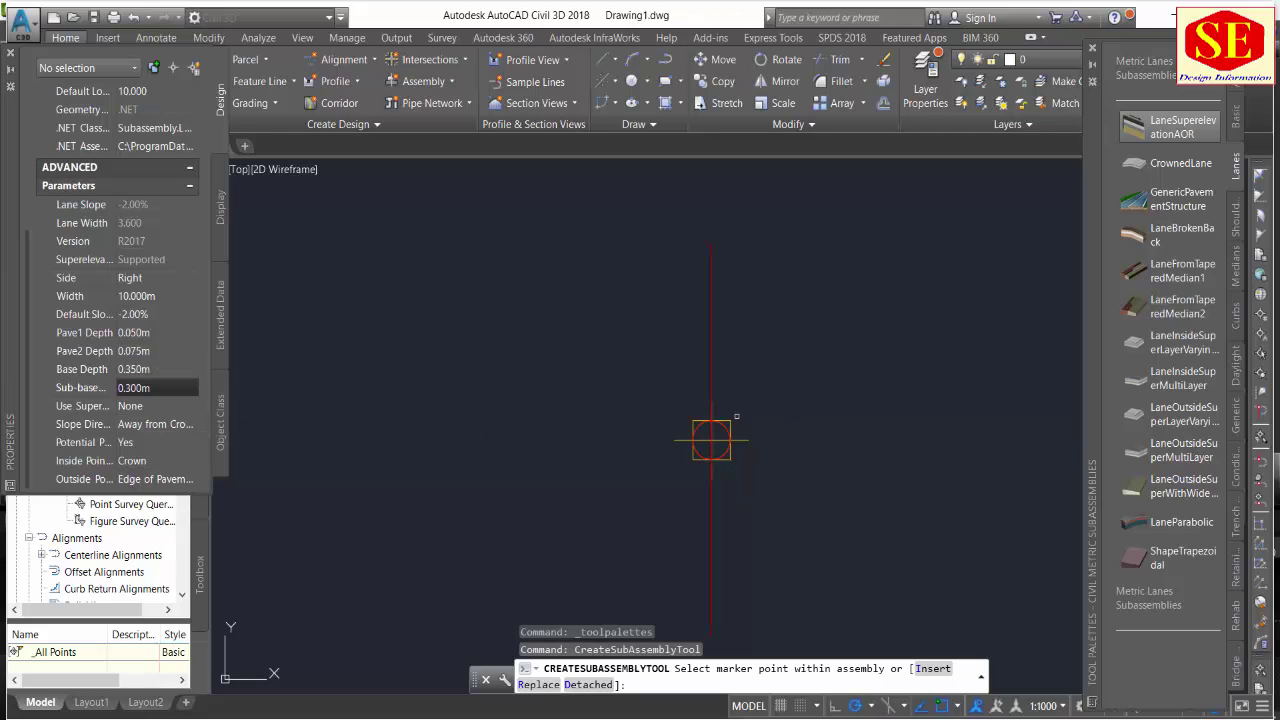
click(711, 440)
Add a matching Left-side lane at the assembly's left marker and list shoulder subassemblies.
scroll(472, 374, down, 5)
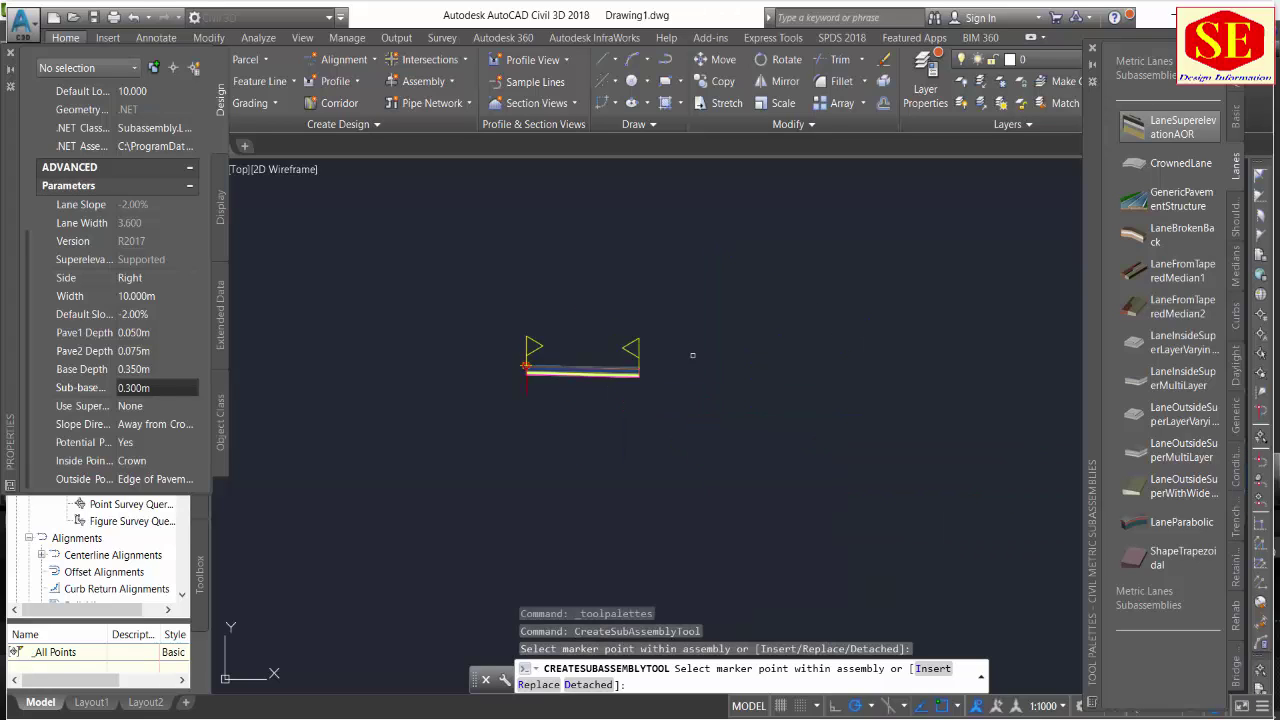
scroll(692, 354, up, 2)
click(129, 283)
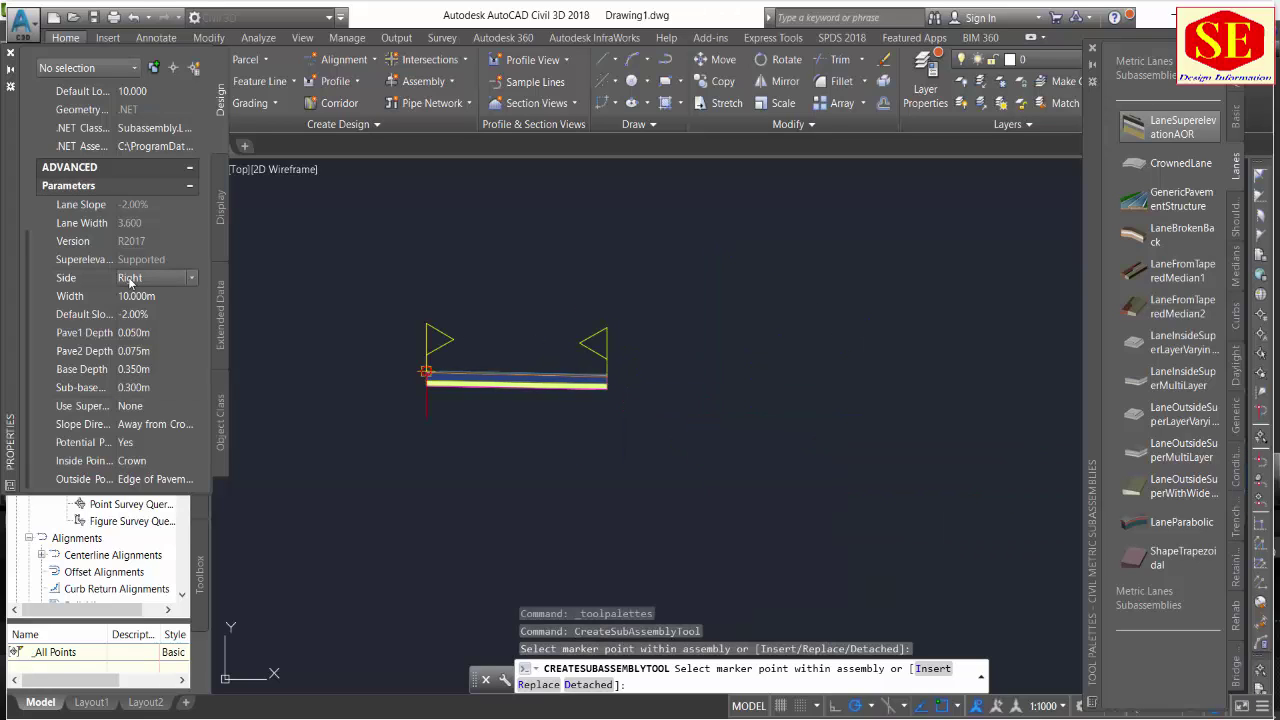
click(129, 283)
click(130, 312)
scroll(412, 372, up, 2)
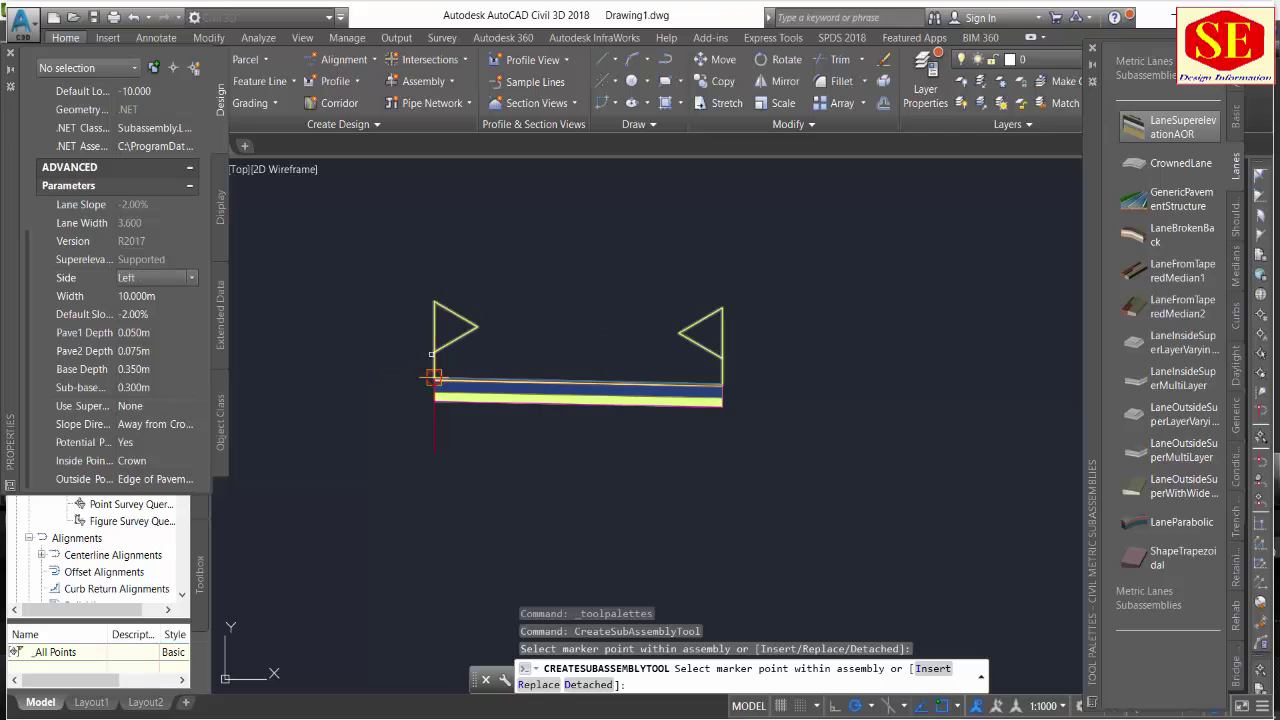
click(434, 375)
scroll(688, 373, down, 2)
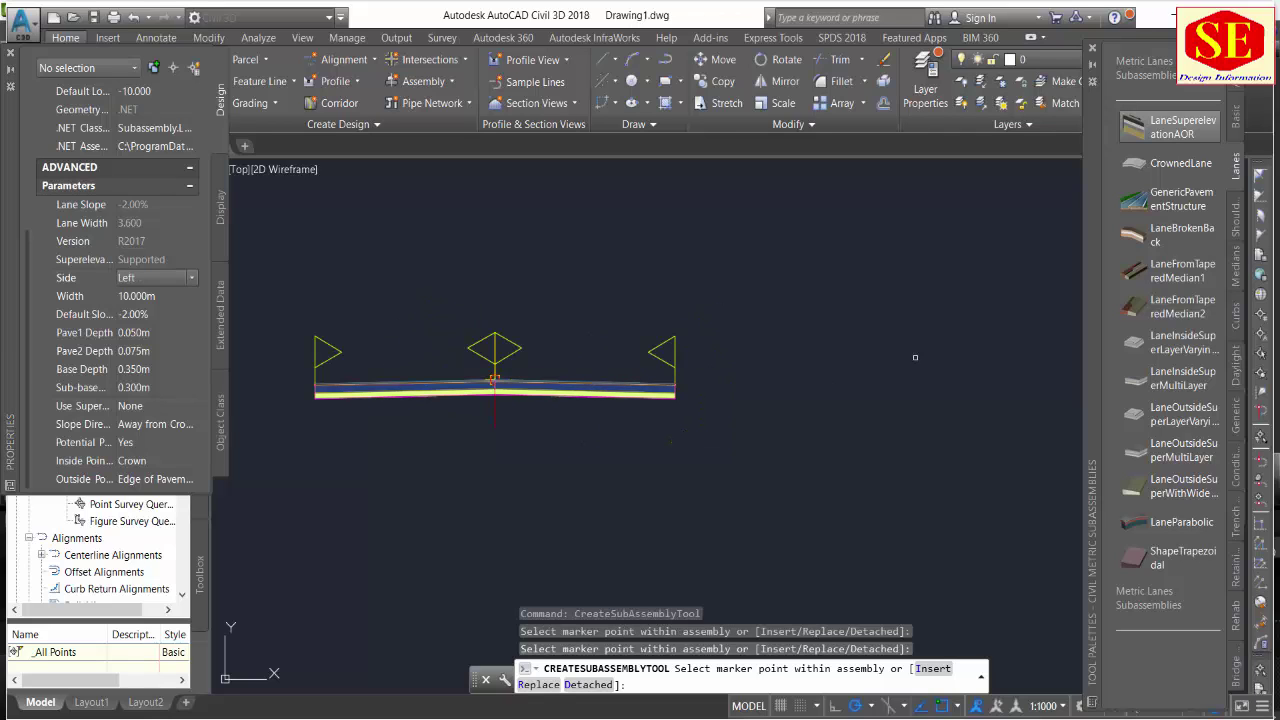
click(1170, 234)
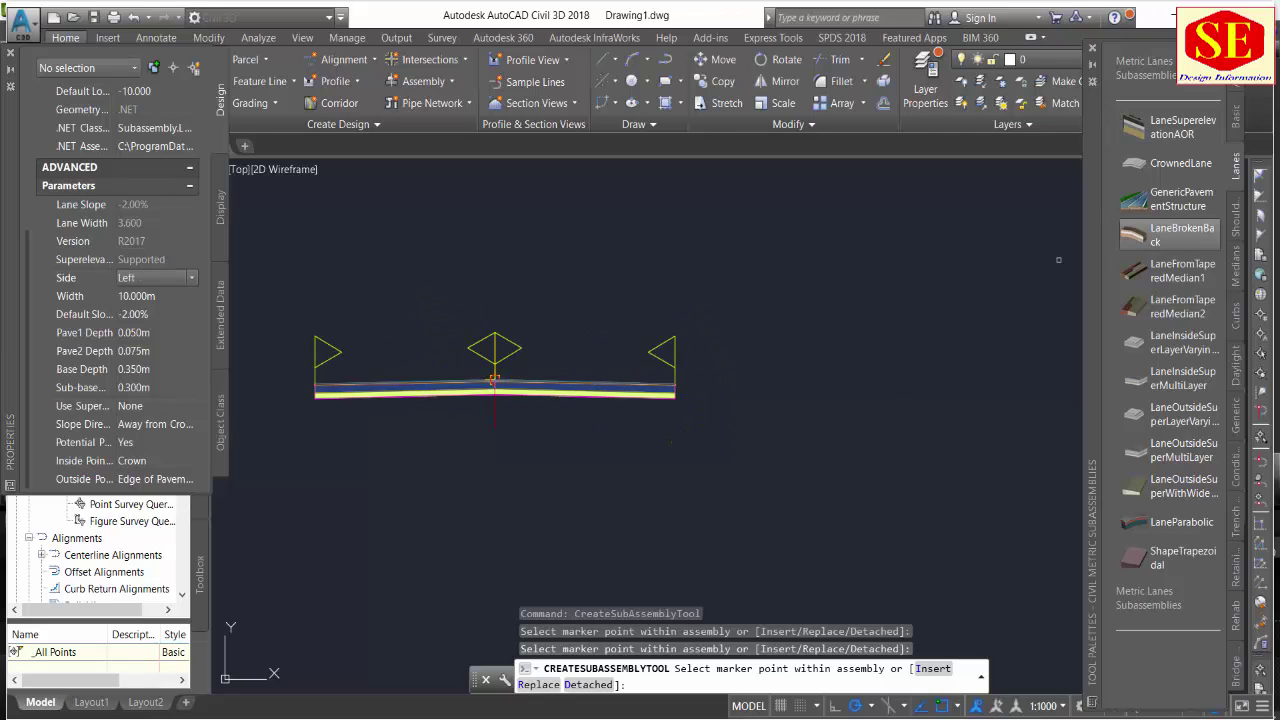
click(1236, 230)
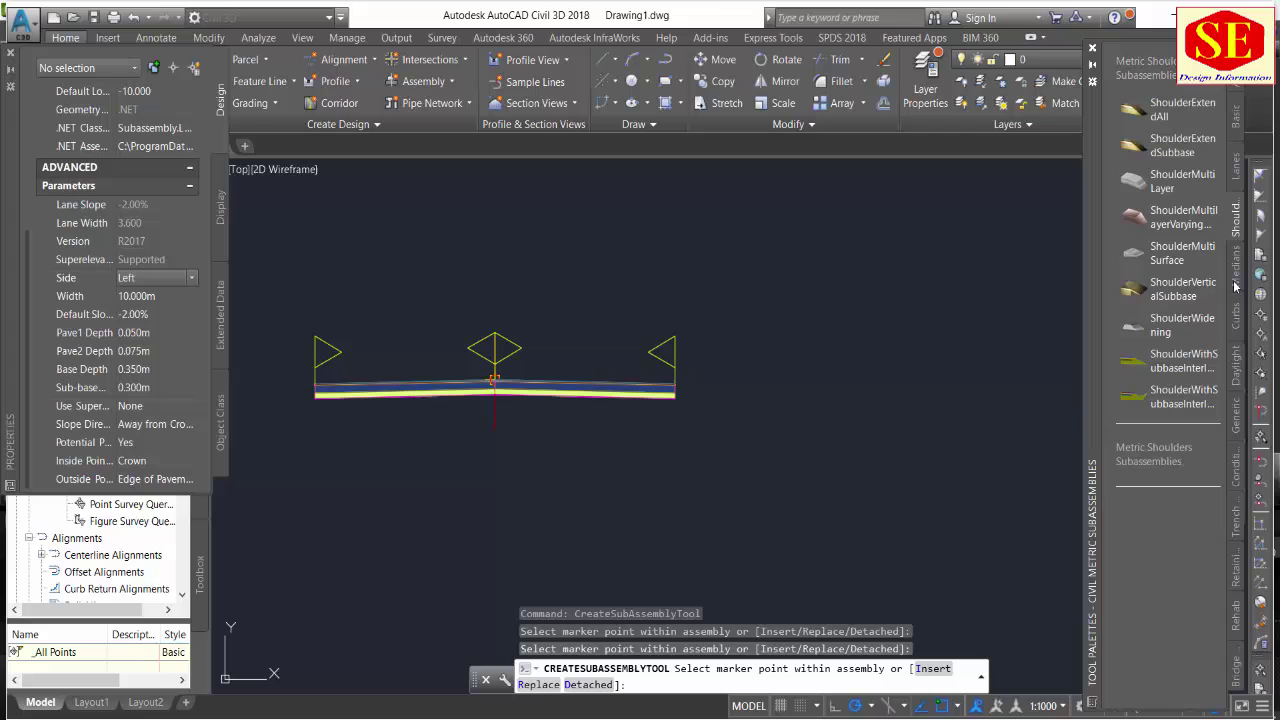
Attach a 4 m wide, 0.25 m deep BasicSidewalk at the left outer marker.
click(1235, 125)
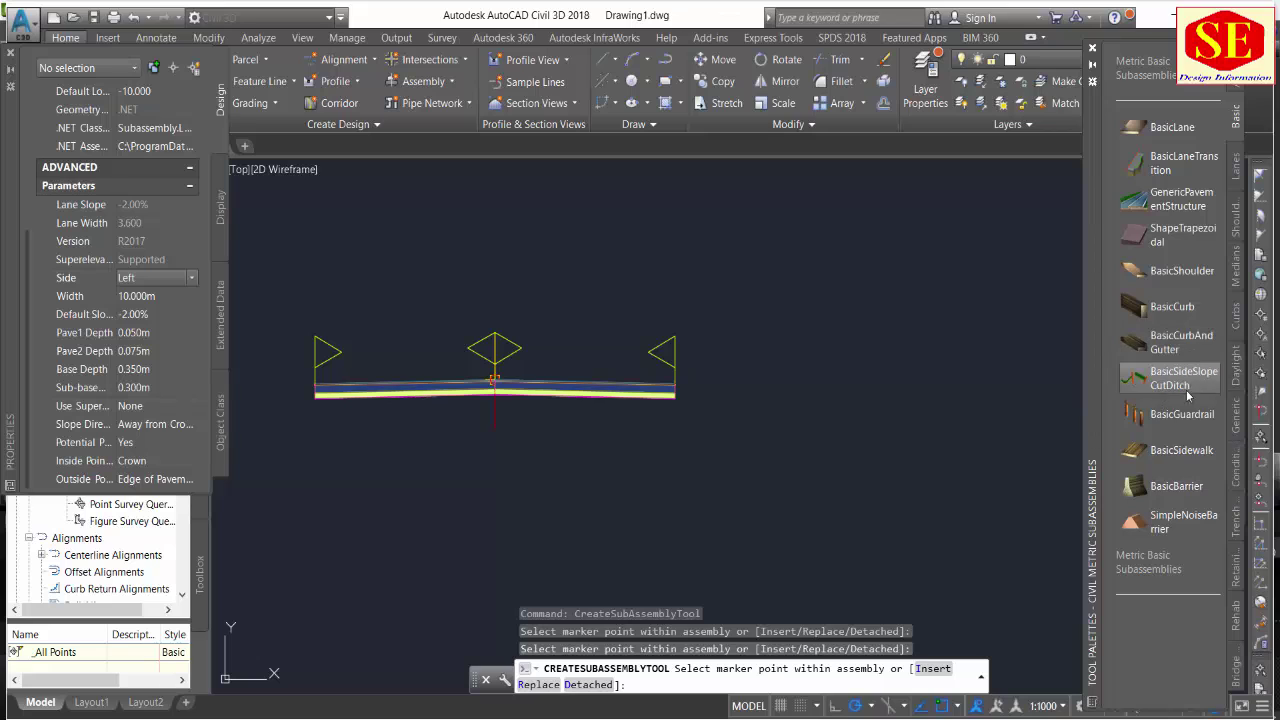
click(1176, 452)
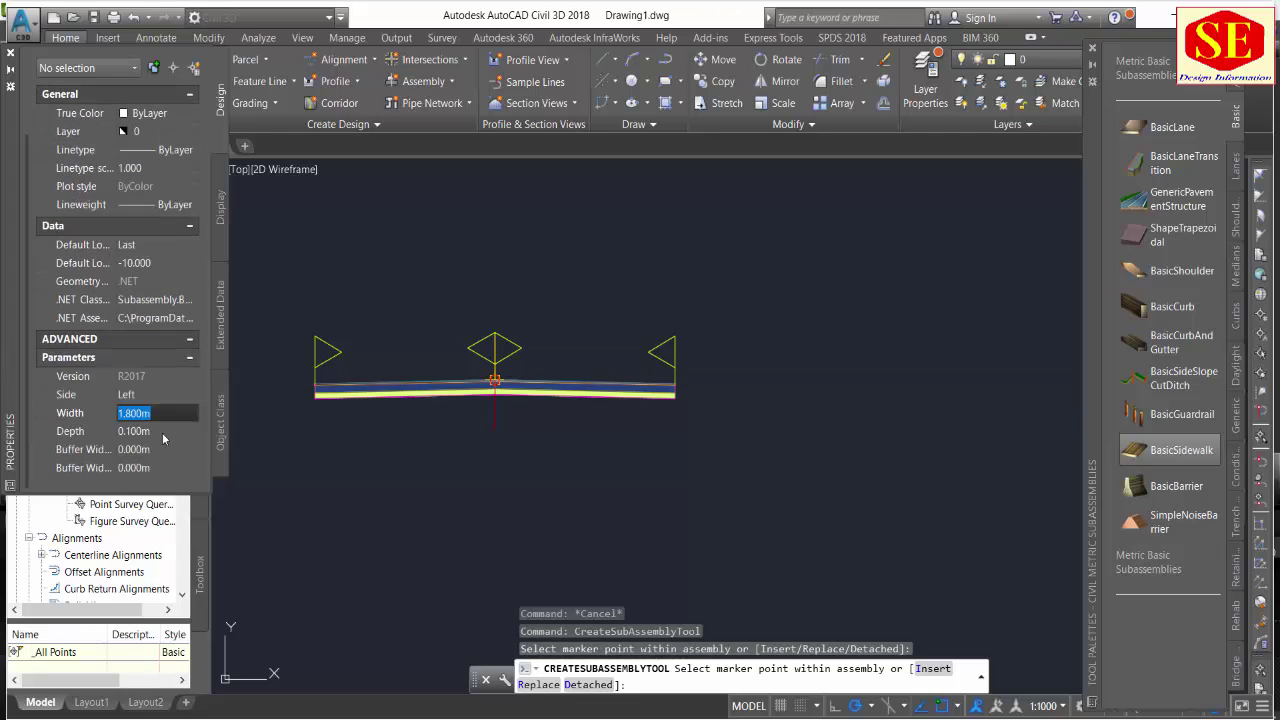
text(4)
click(166, 432)
text(.25)
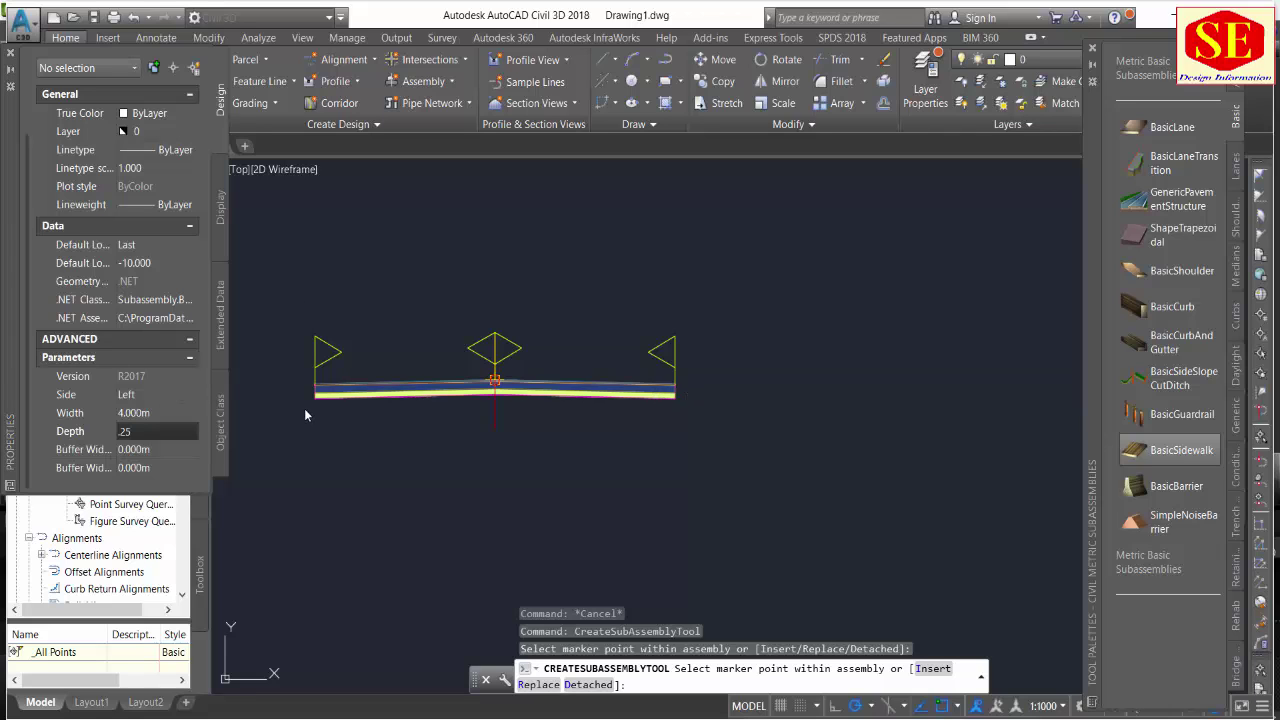
key(Return)
scroll(315, 395, up, 3)
scroll(322, 389, up, 3)
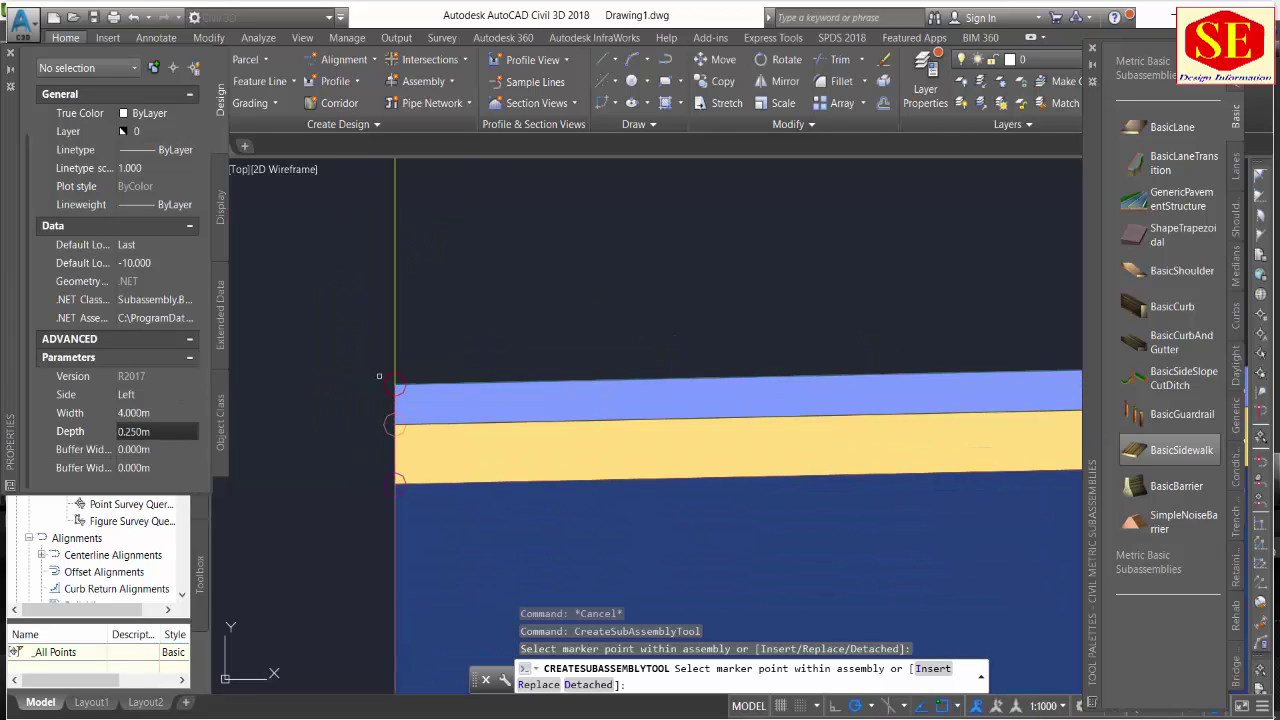
click(386, 375)
Place a second sidewalk on the Right side at the right outer lane marker.
click(150, 392)
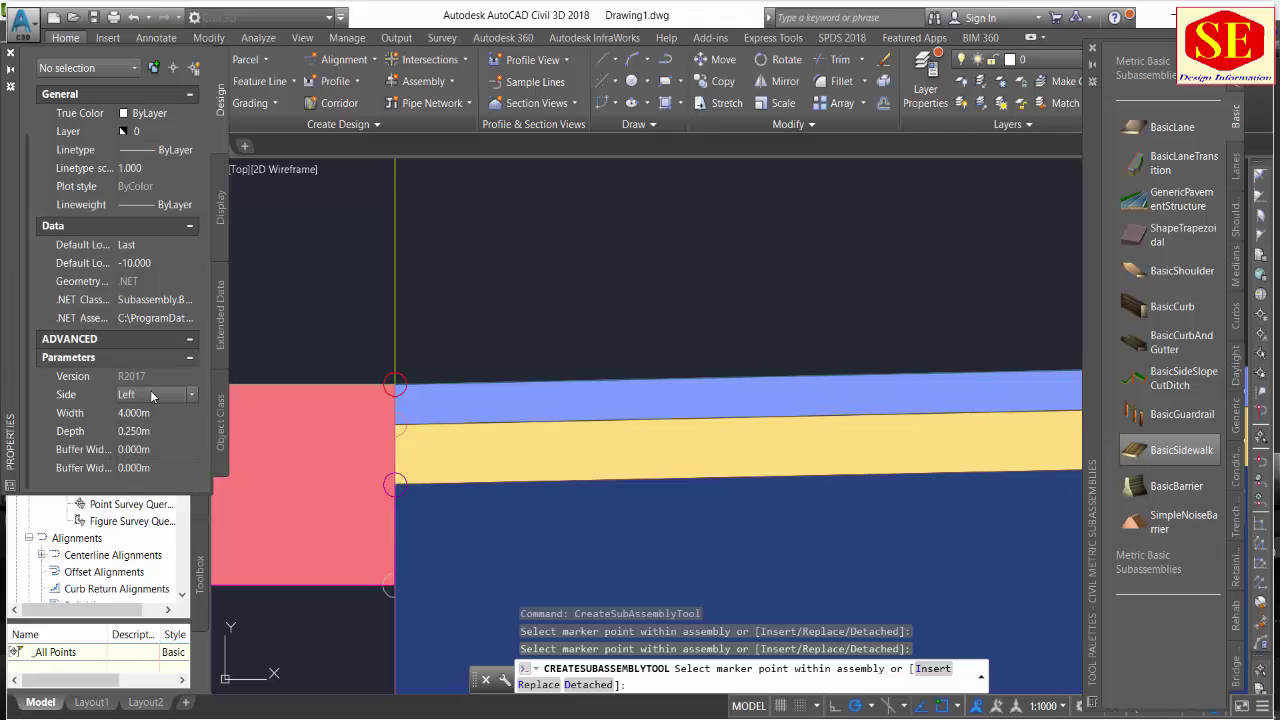
click(150, 392)
click(143, 413)
scroll(446, 403, down, 2)
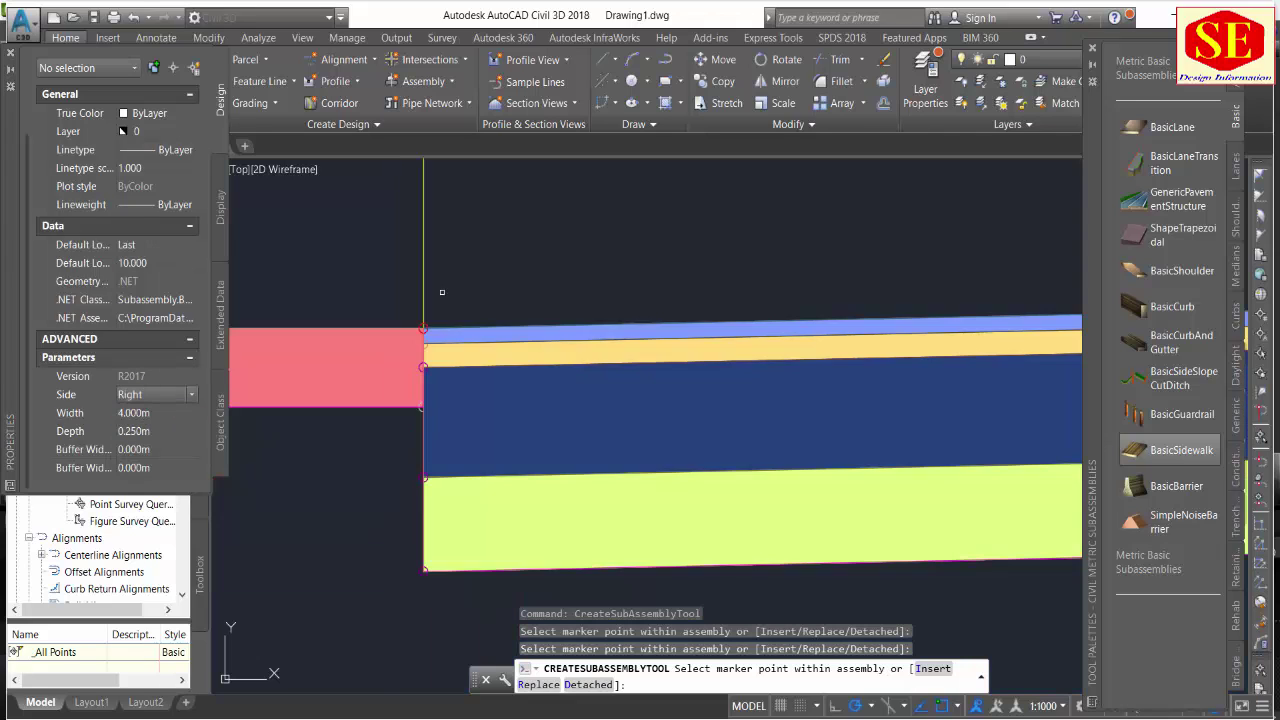
scroll(446, 403, down, 2)
scroll(446, 403, down, 1)
scroll(509, 457, up, 3)
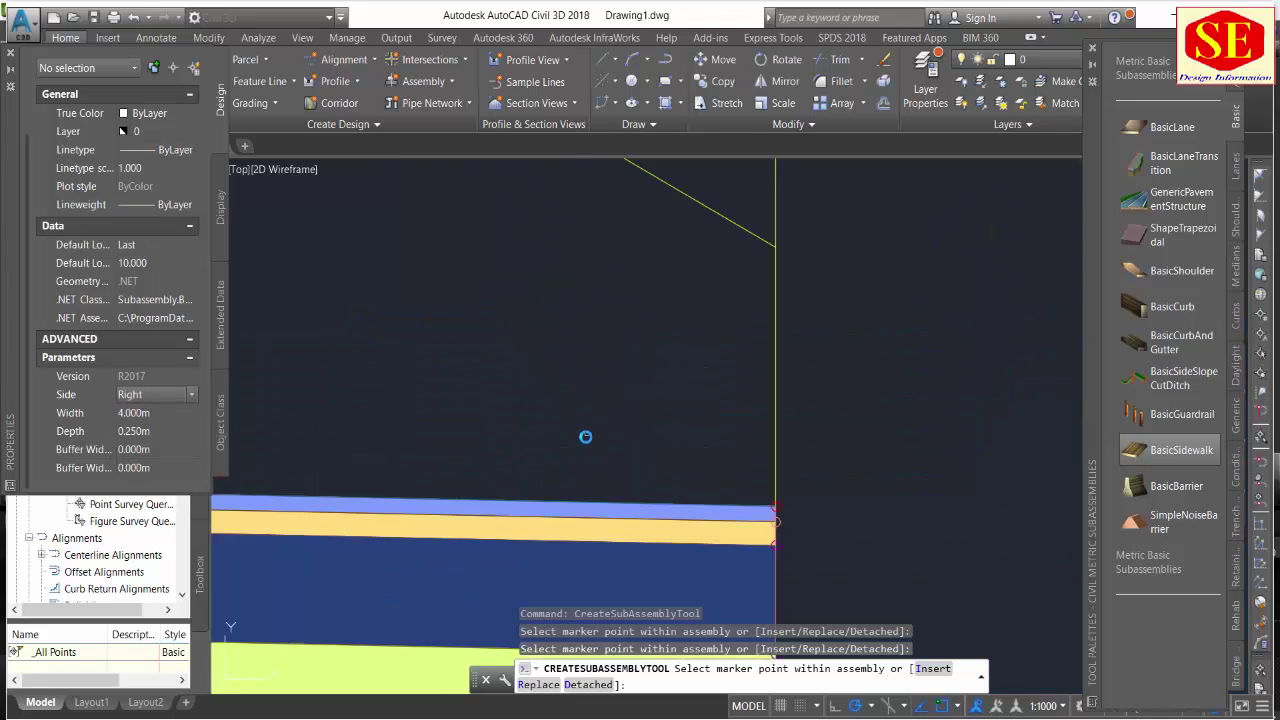
scroll(583, 437, up, 1)
scroll(647, 493, up, 2)
click(629, 482)
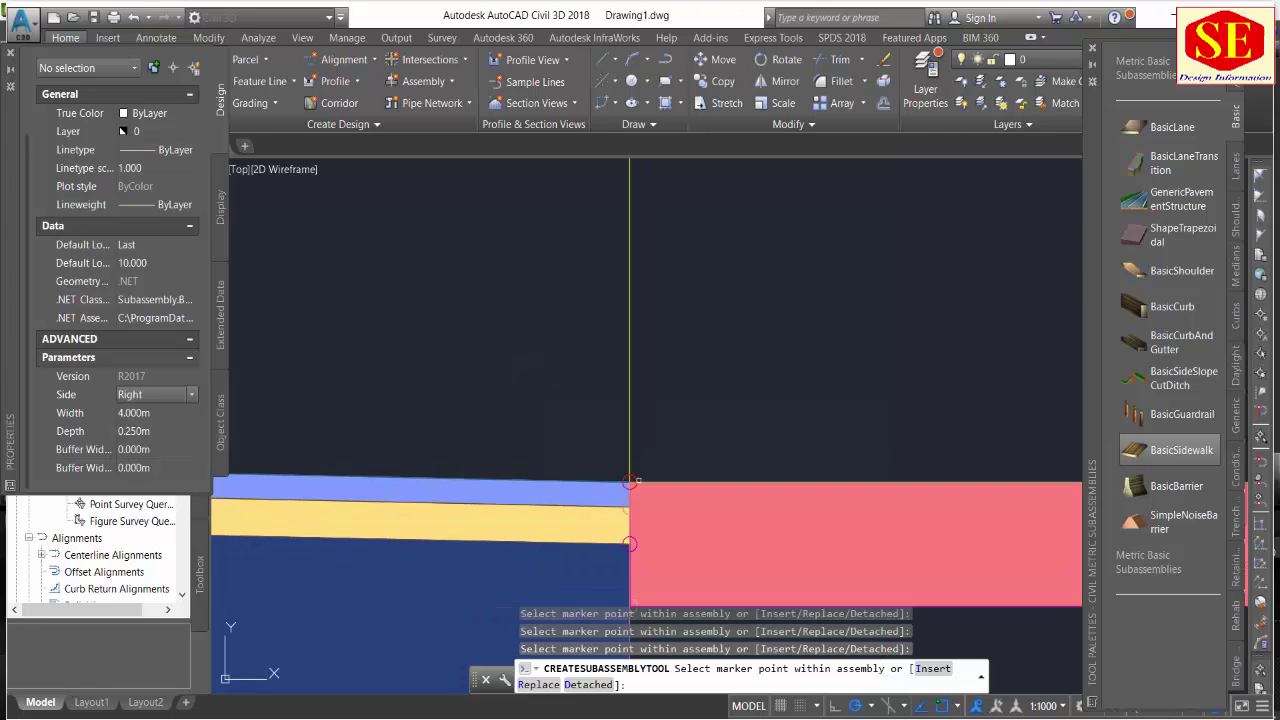
scroll(734, 323, down, 8)
middle_drag(770, 302, 967, 272)
key(Escape)
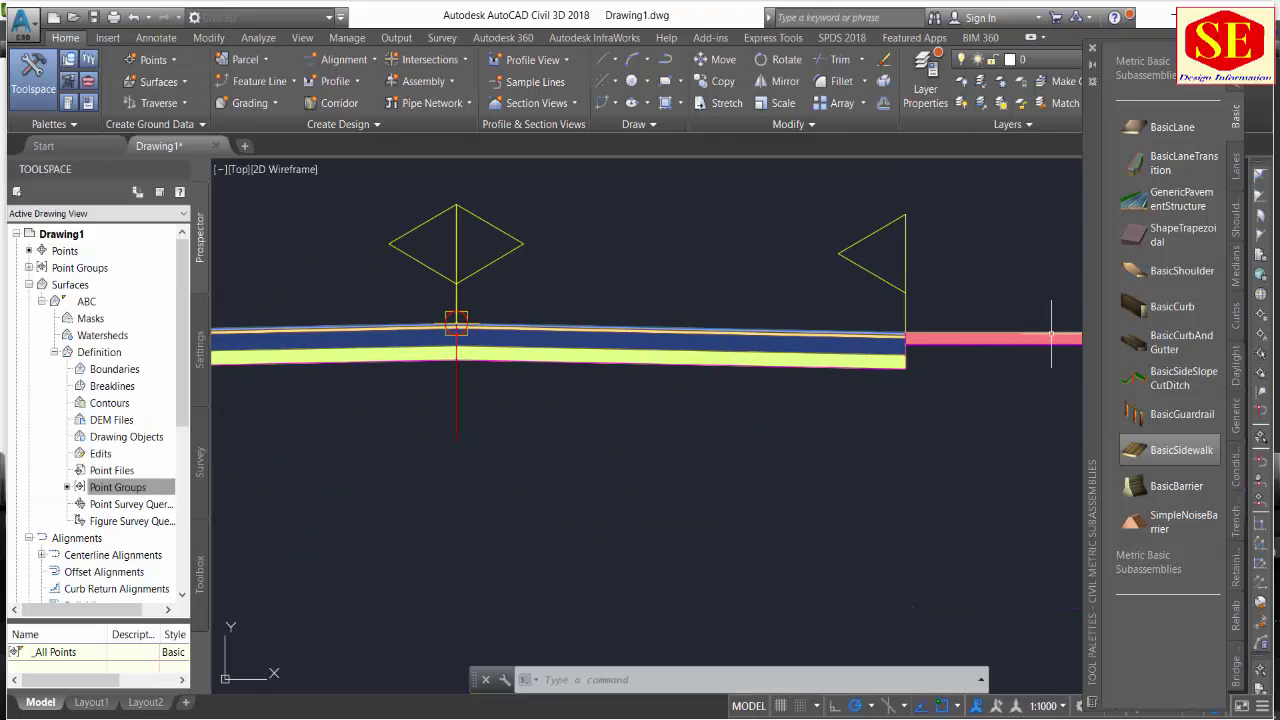
Attach BasicSideSlopeCutDitch side slopes to the outer edges of both sidewalks.
click(1163, 388)
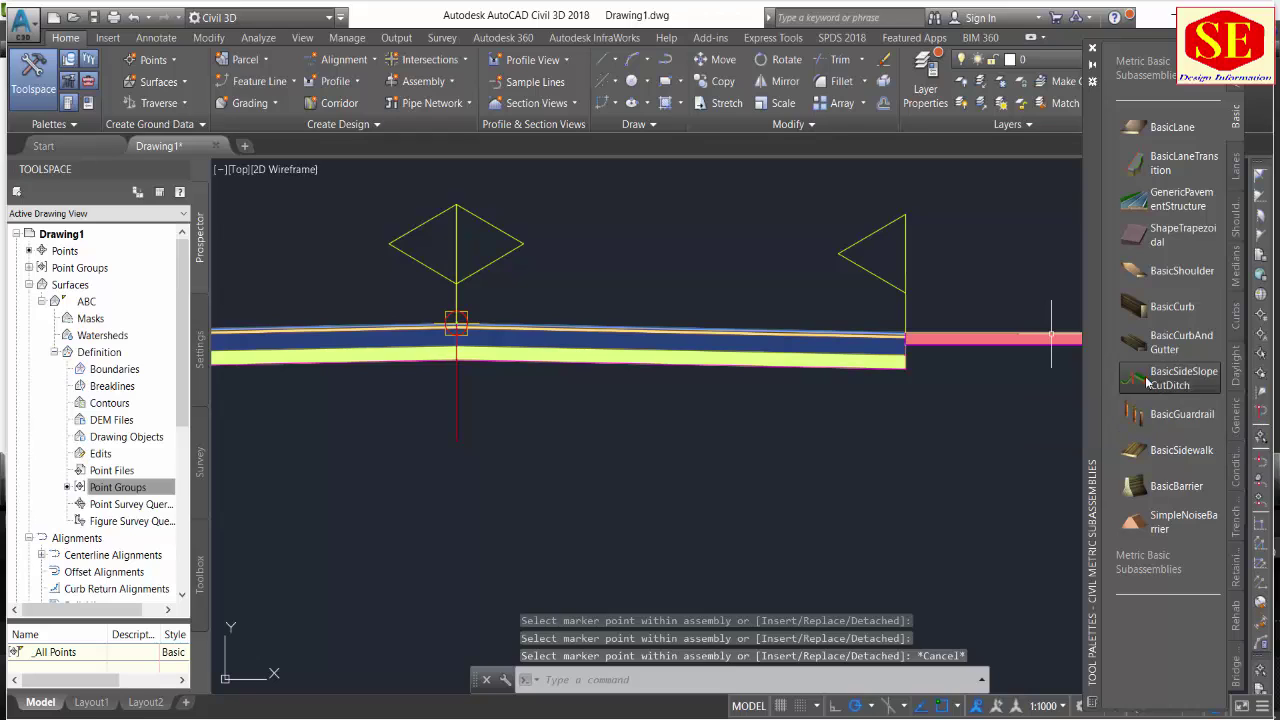
middle_drag(953, 297, 451, 317)
scroll(573, 347, up, 2)
scroll(573, 347, up, 6)
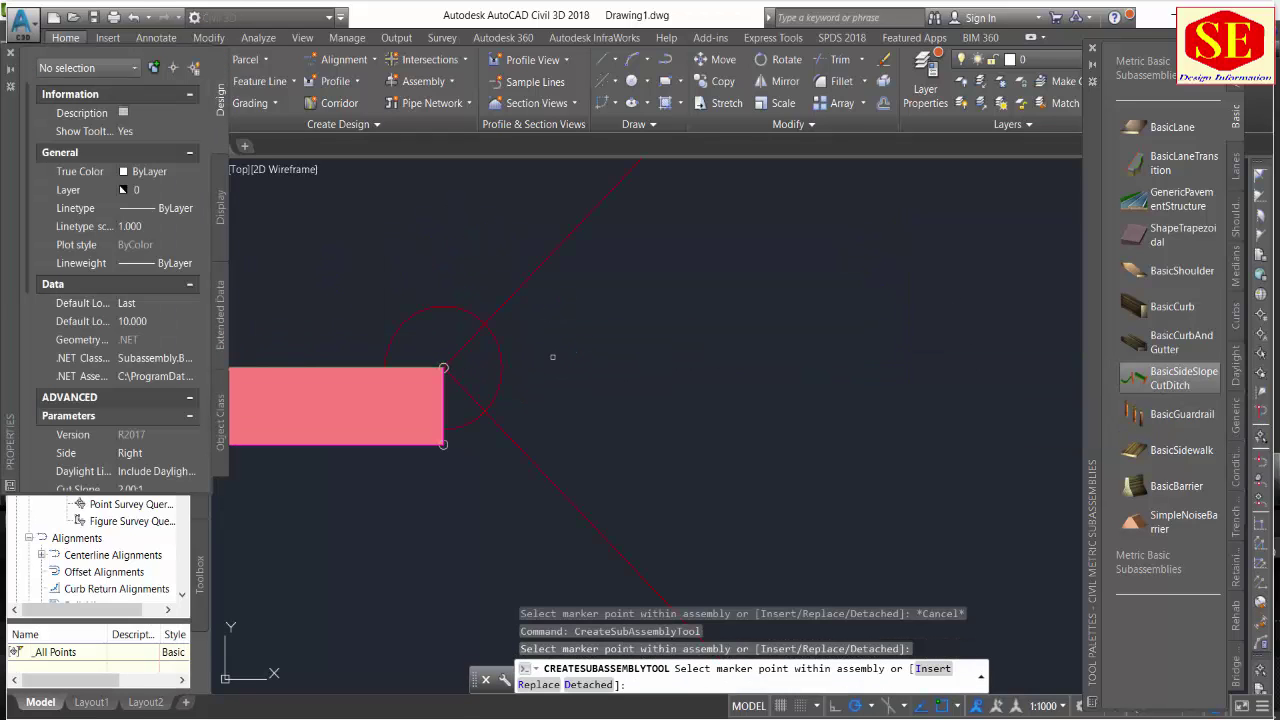
scroll(560, 355, down, 3)
scroll(586, 343, down, 2)
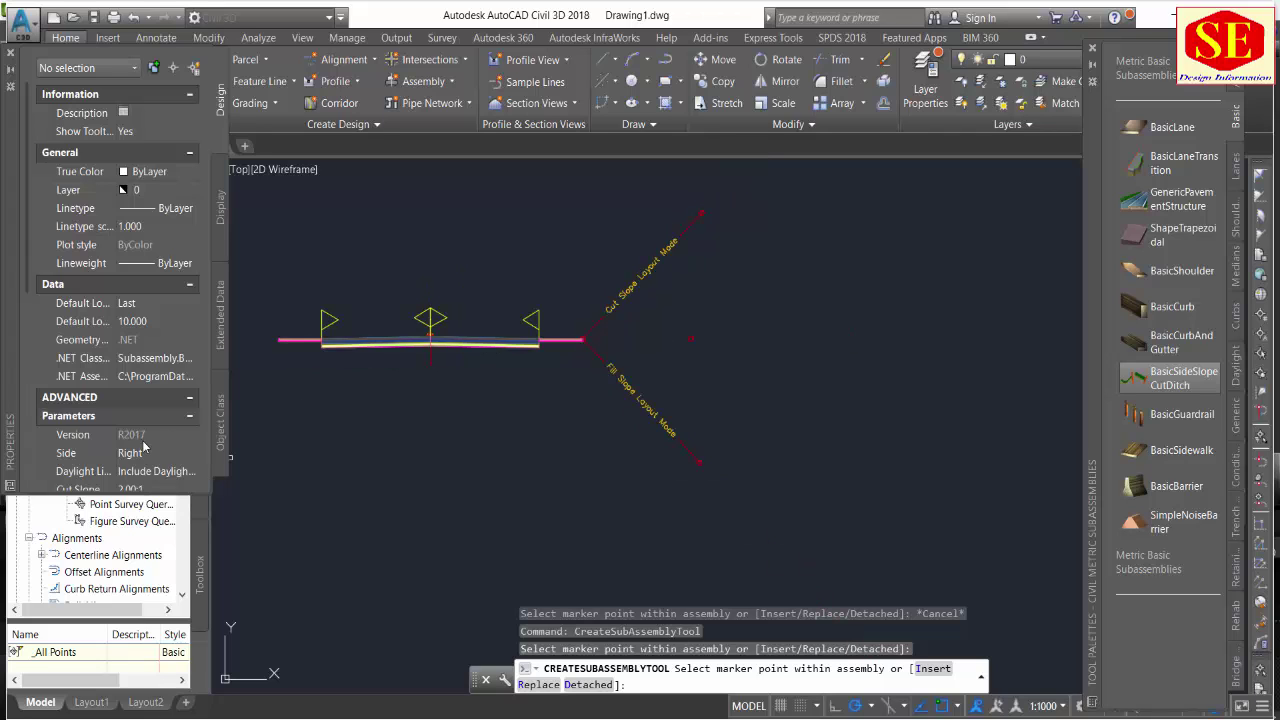
scroll(143, 447, down, 3)
scroll(596, 404, down, 2)
scroll(523, 397, up, 3)
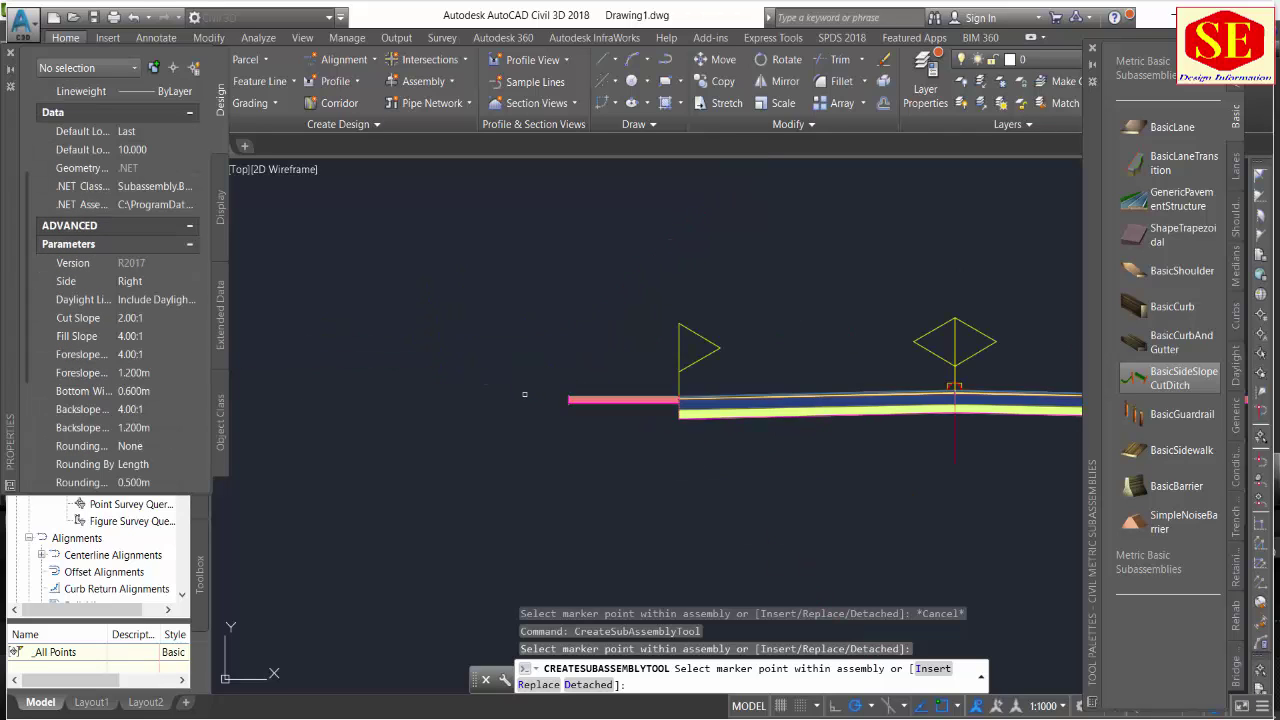
scroll(523, 397, up, 2)
scroll(571, 371, up, 2)
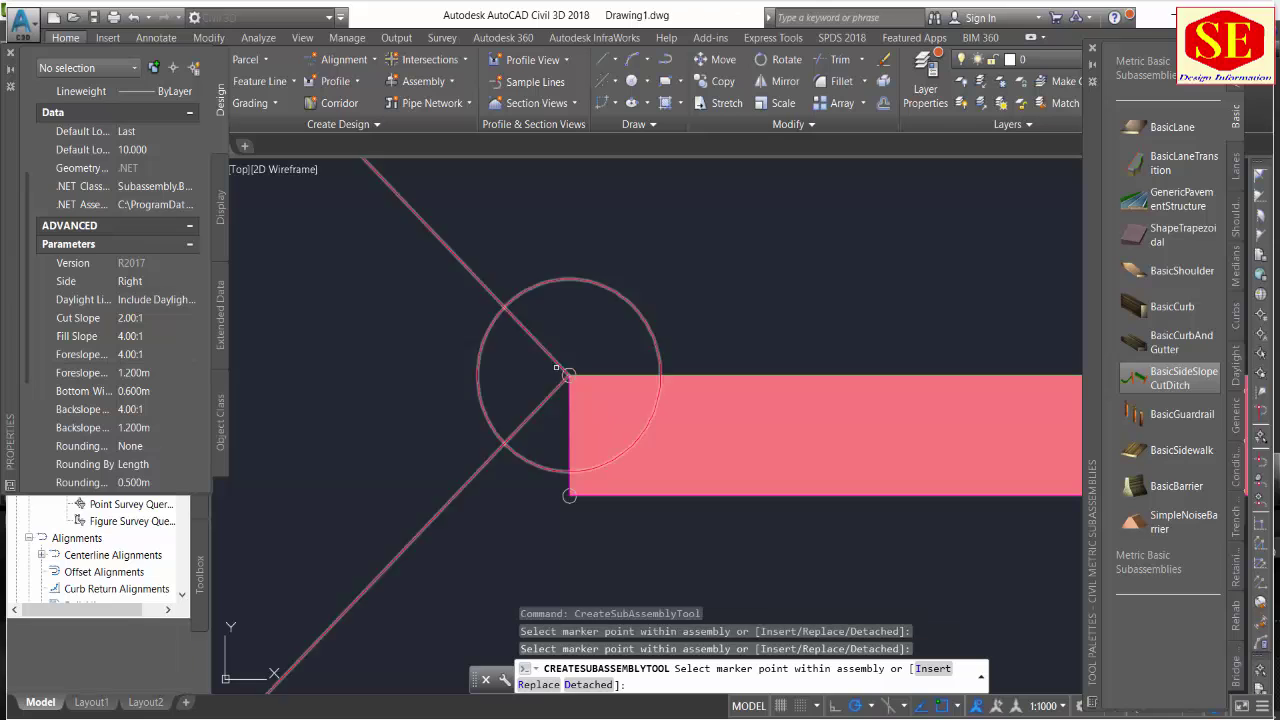
scroll(566, 371, down, 3)
scroll(566, 371, down, 2)
key(Escape)
scroll(686, 371, down, 2)
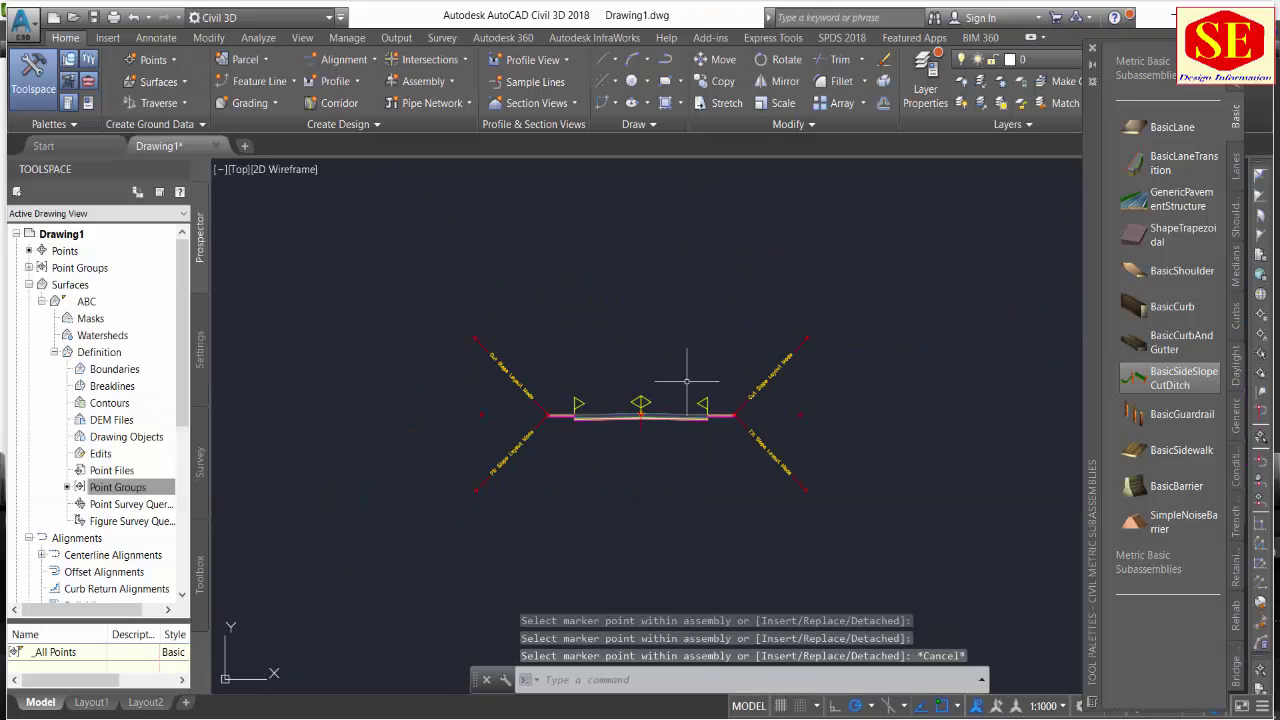
scroll(671, 366, down, 3)
scroll(665, 318, down, 2)
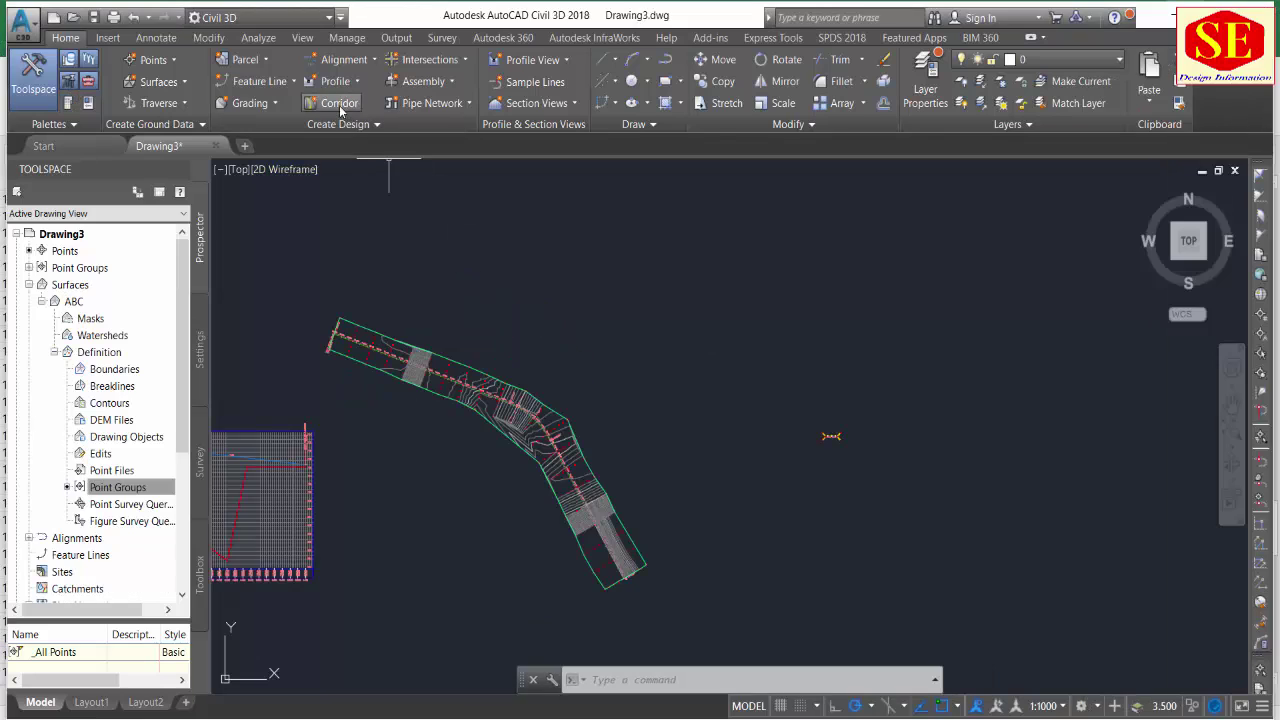
Create corridor POU along alignment sad with profile Design, assembly AA and surface ABC.
click(332, 103)
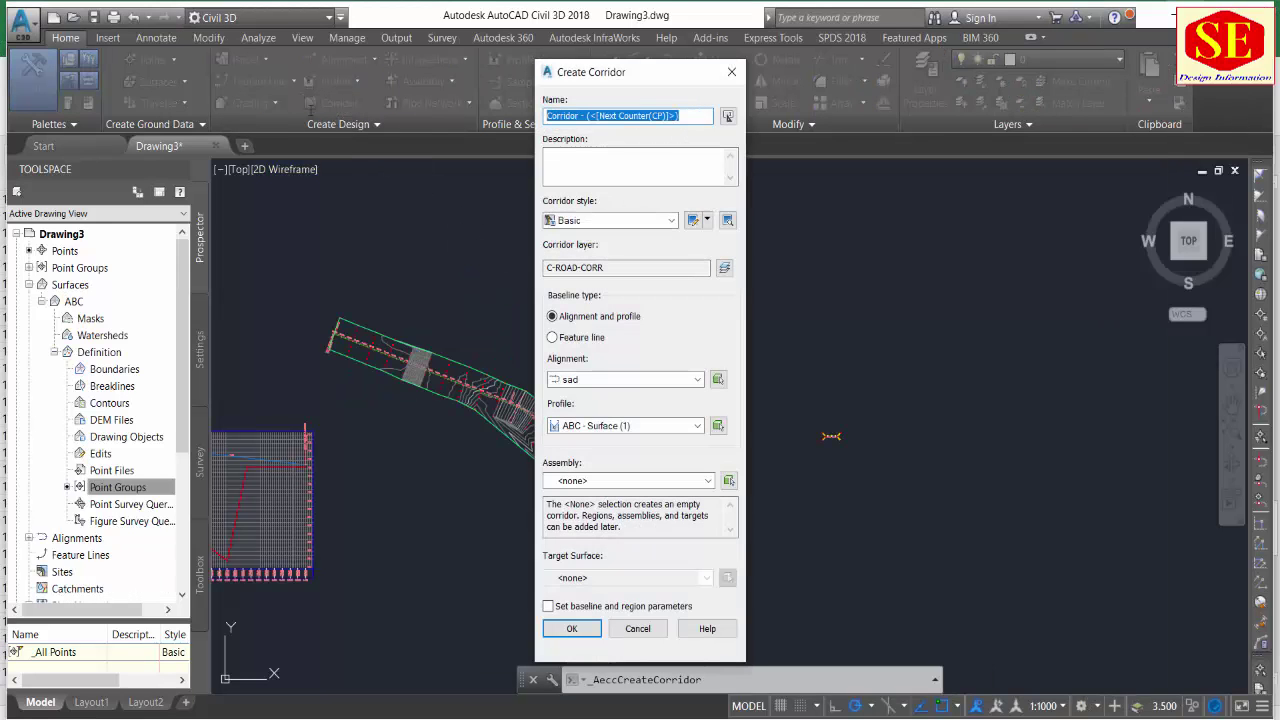
text(F)
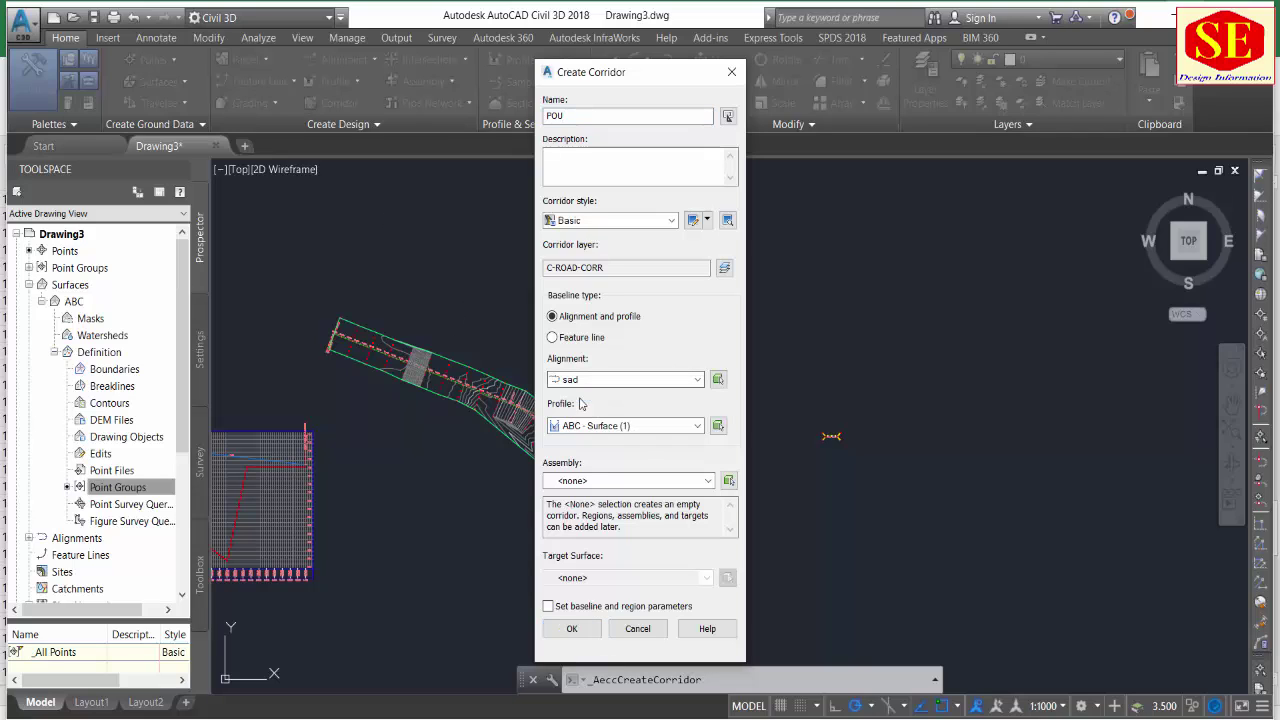
click(591, 432)
click(591, 442)
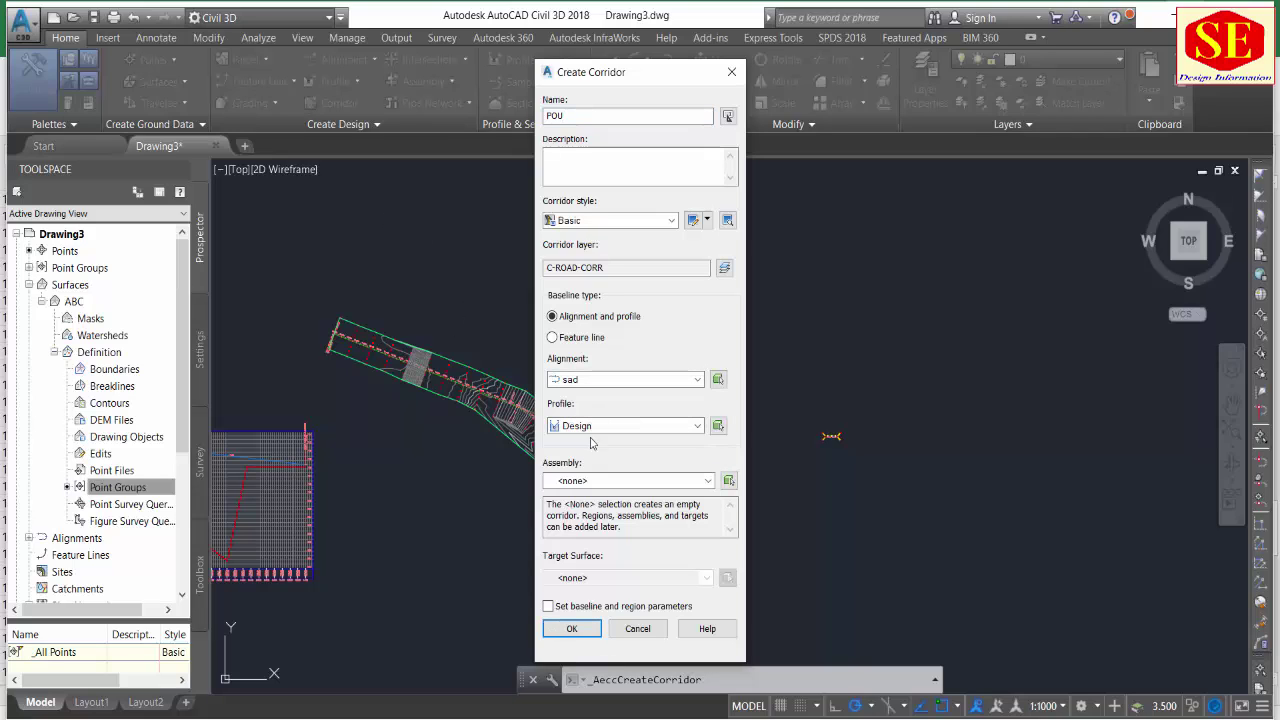
click(583, 485)
click(580, 508)
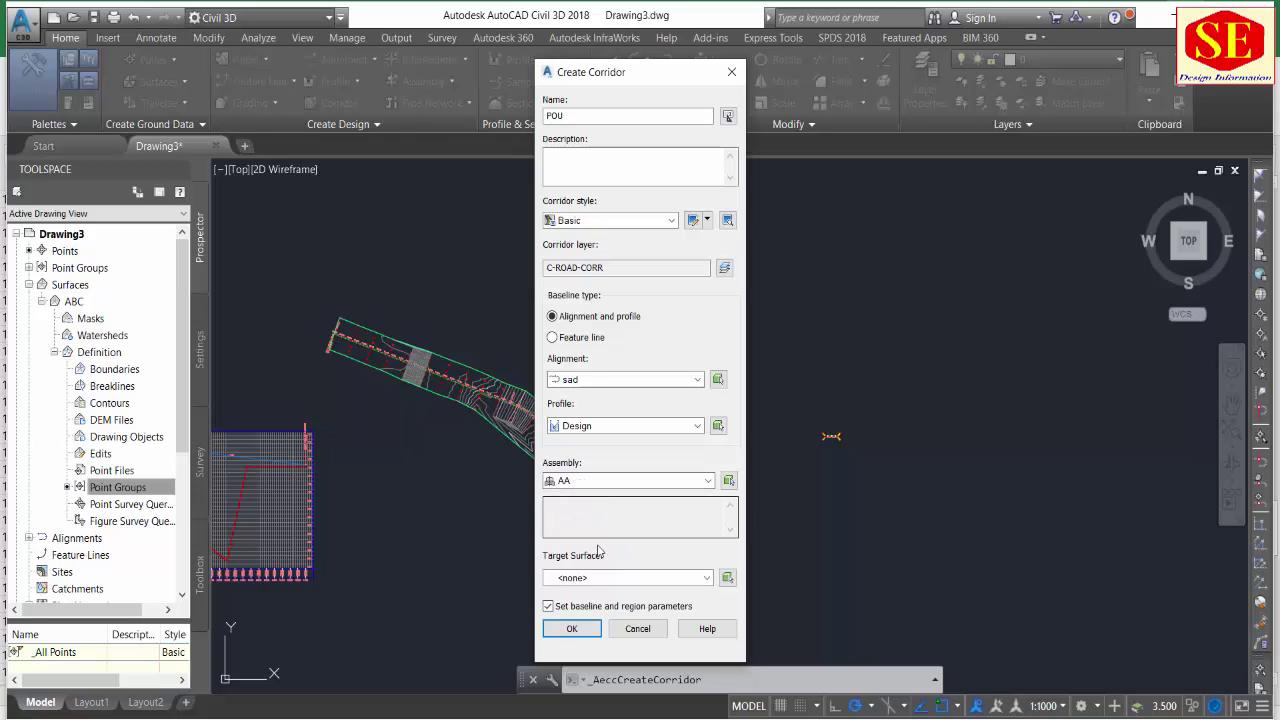
click(652, 579)
click(578, 601)
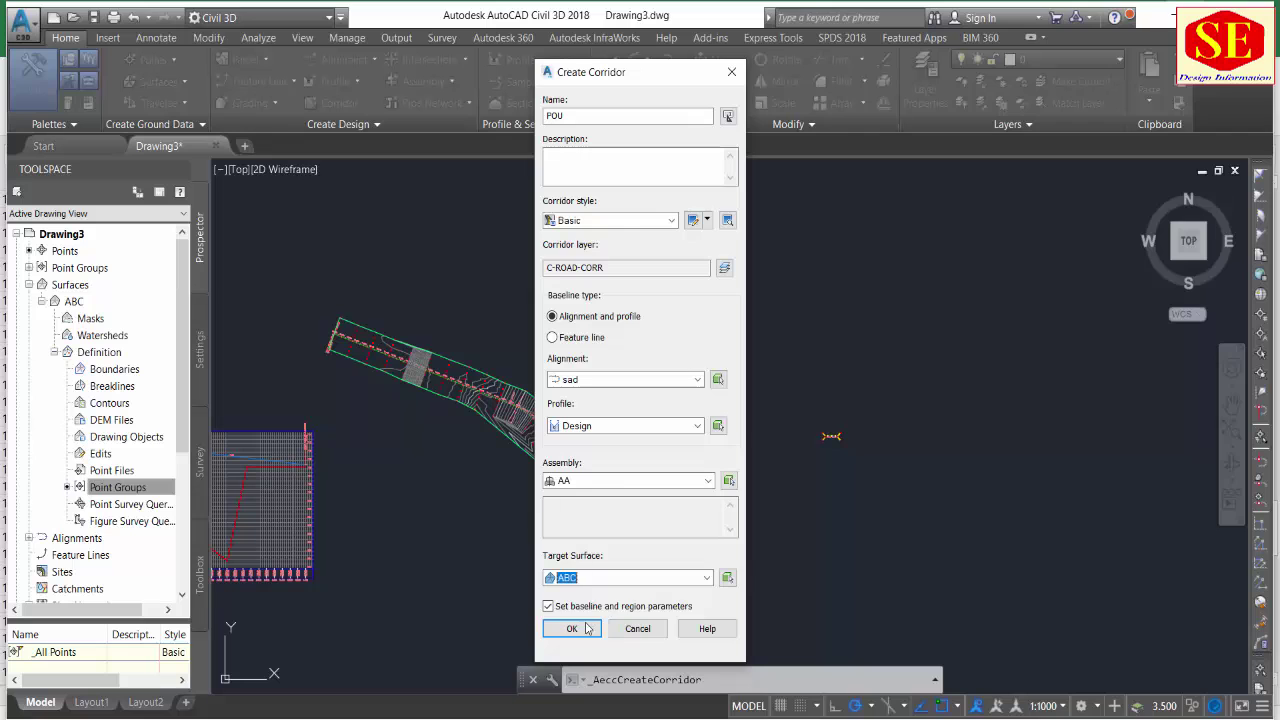
click(591, 628)
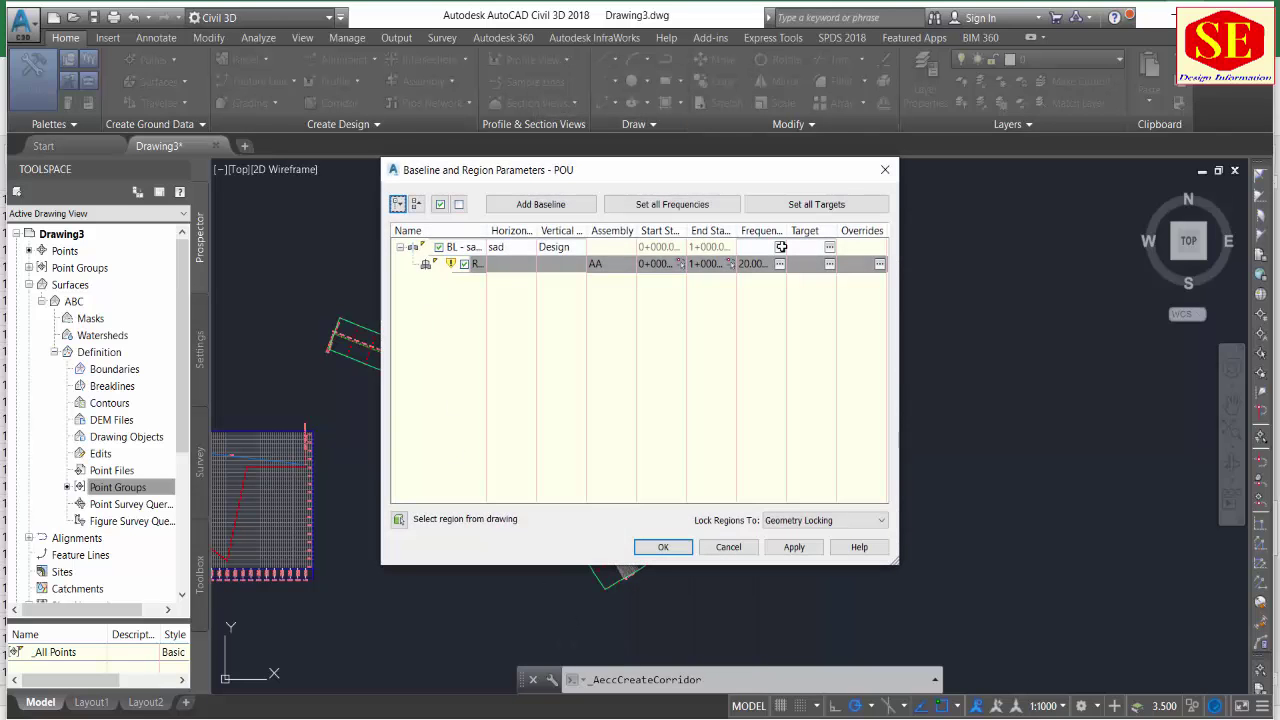
click(780, 263)
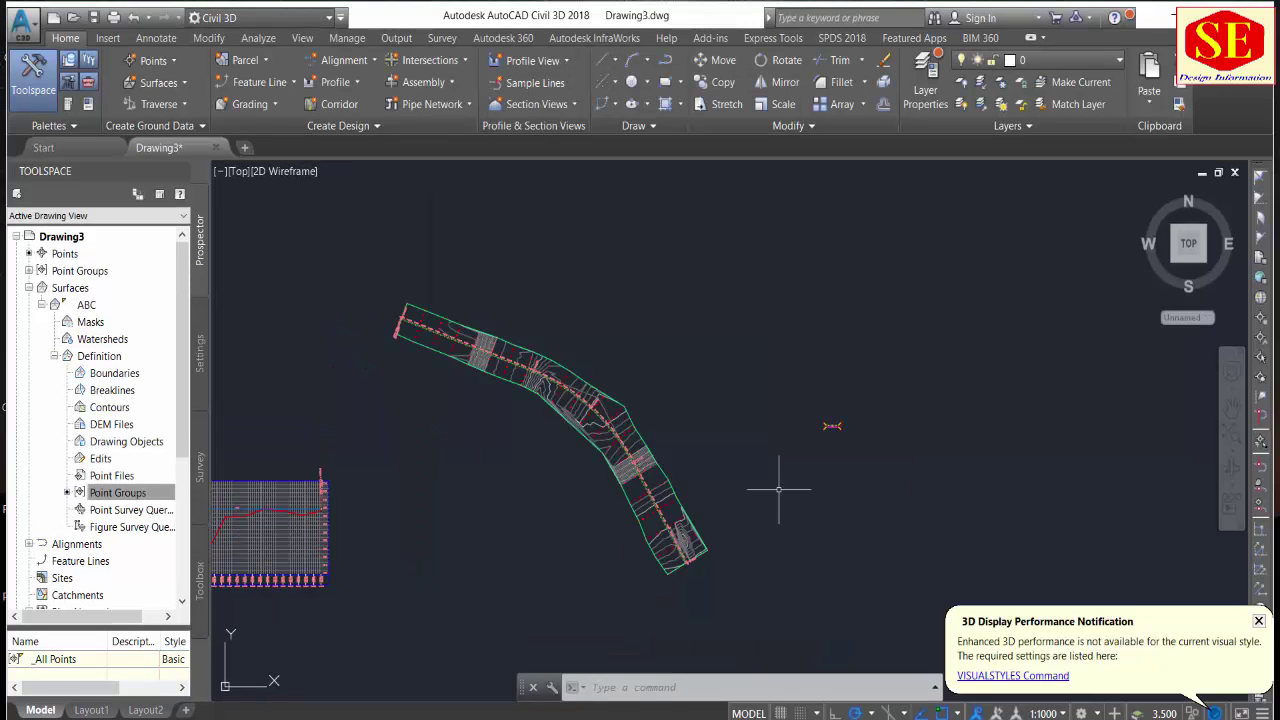
Create a second corridor, PUM, with profile Design, assembly AA and target surface ABC.
click(338, 104)
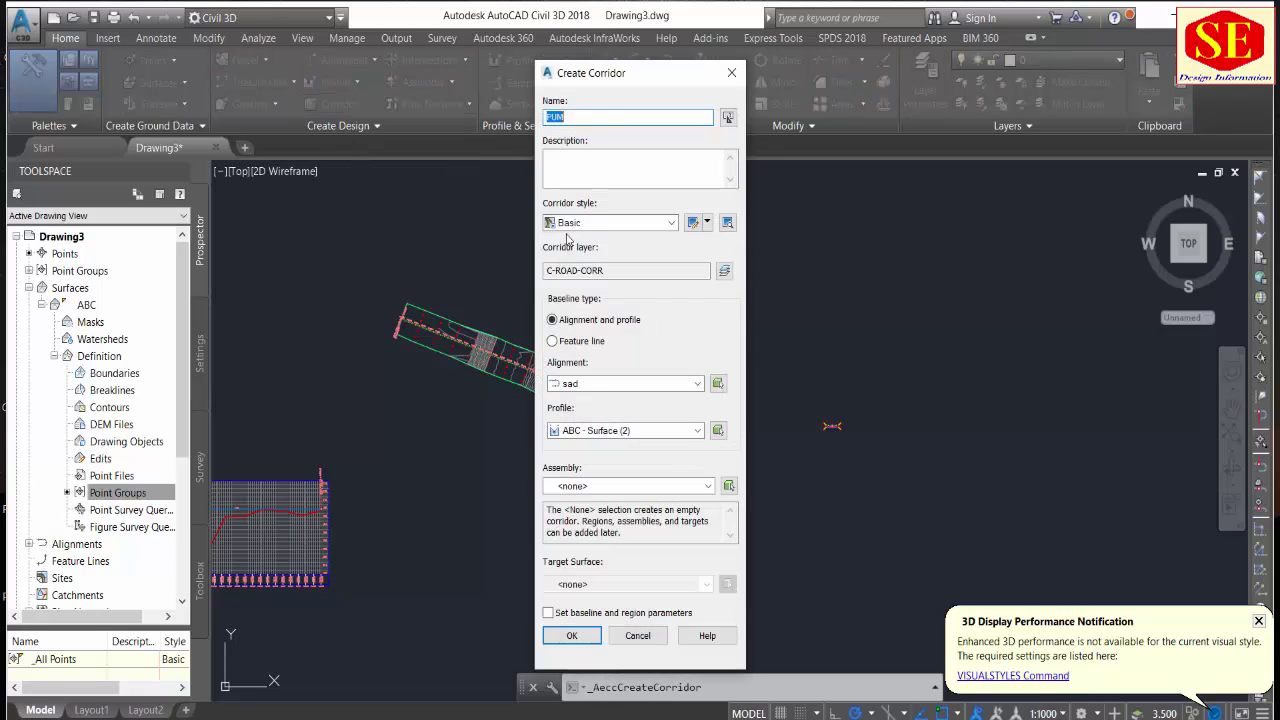
click(576, 430)
click(584, 460)
click(576, 488)
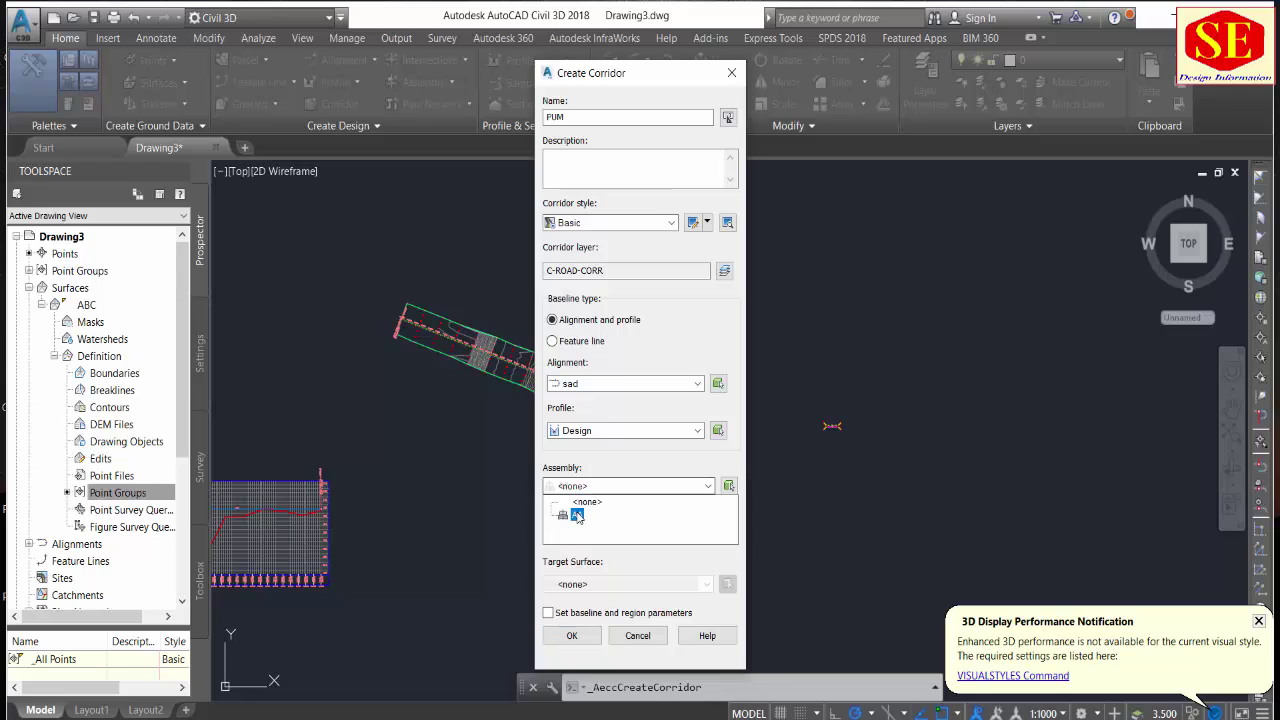
click(575, 500)
click(578, 584)
click(586, 618)
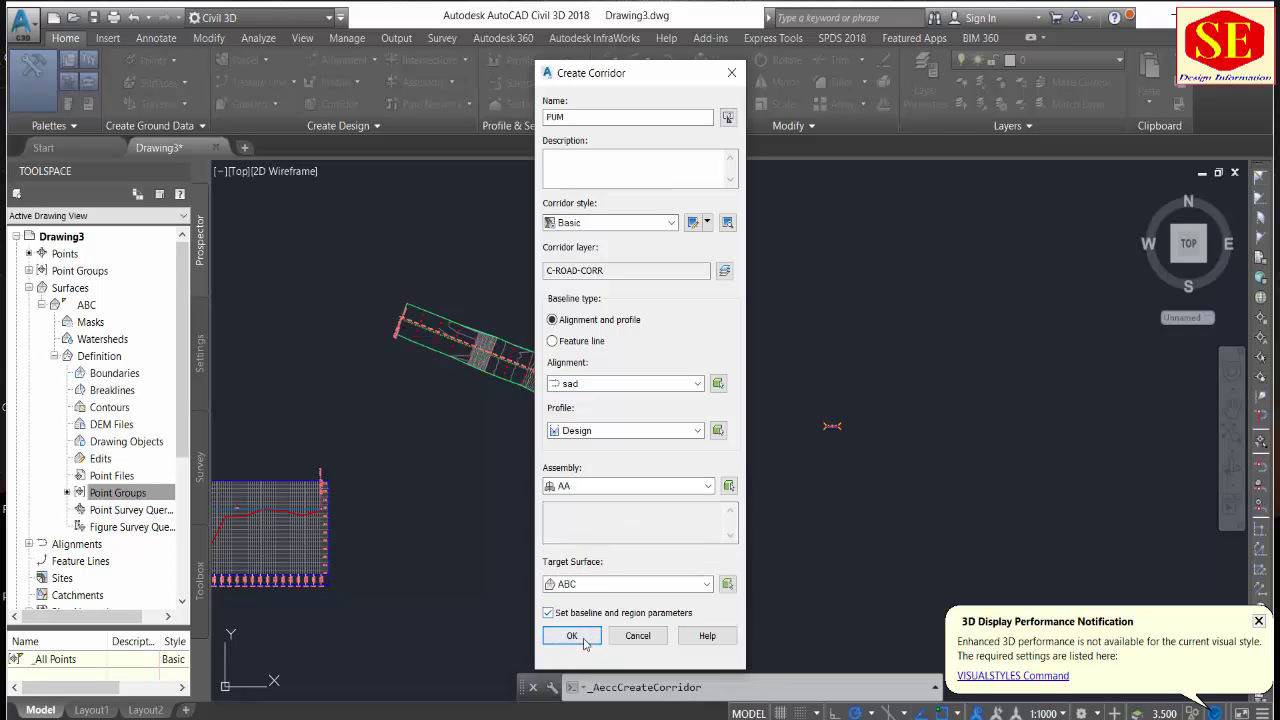
click(584, 642)
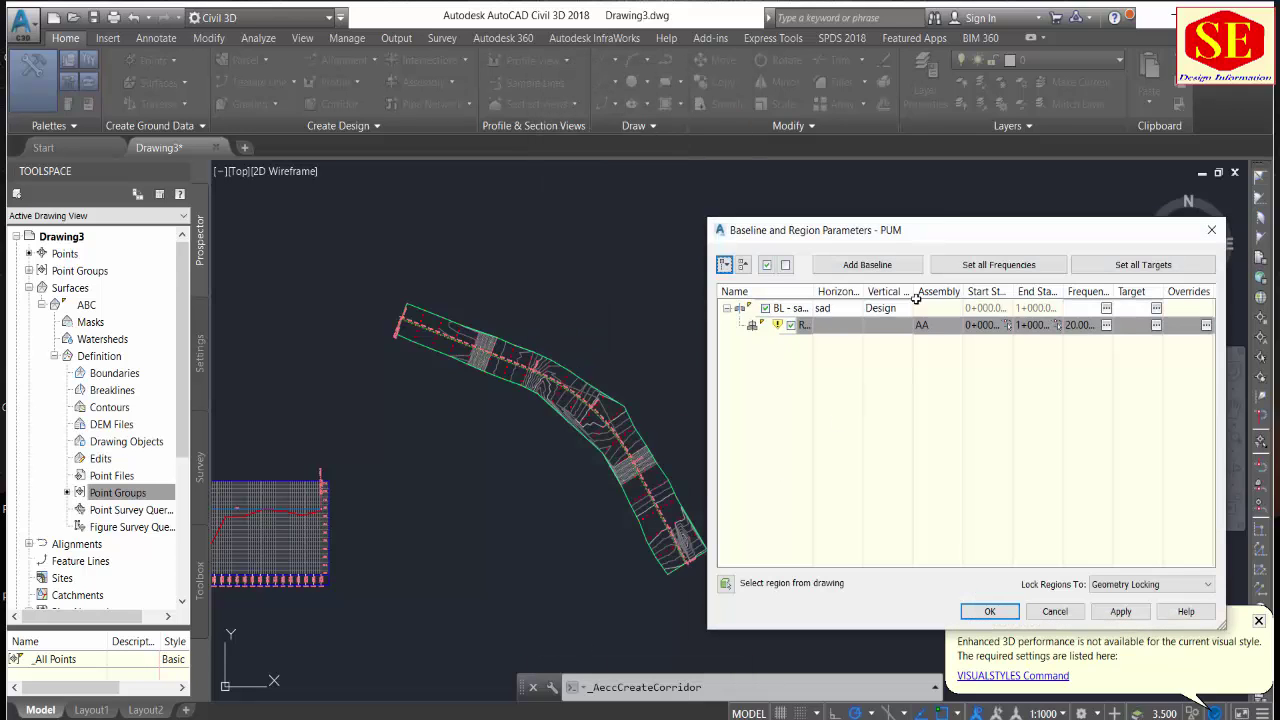
drag(933, 231, 772, 163)
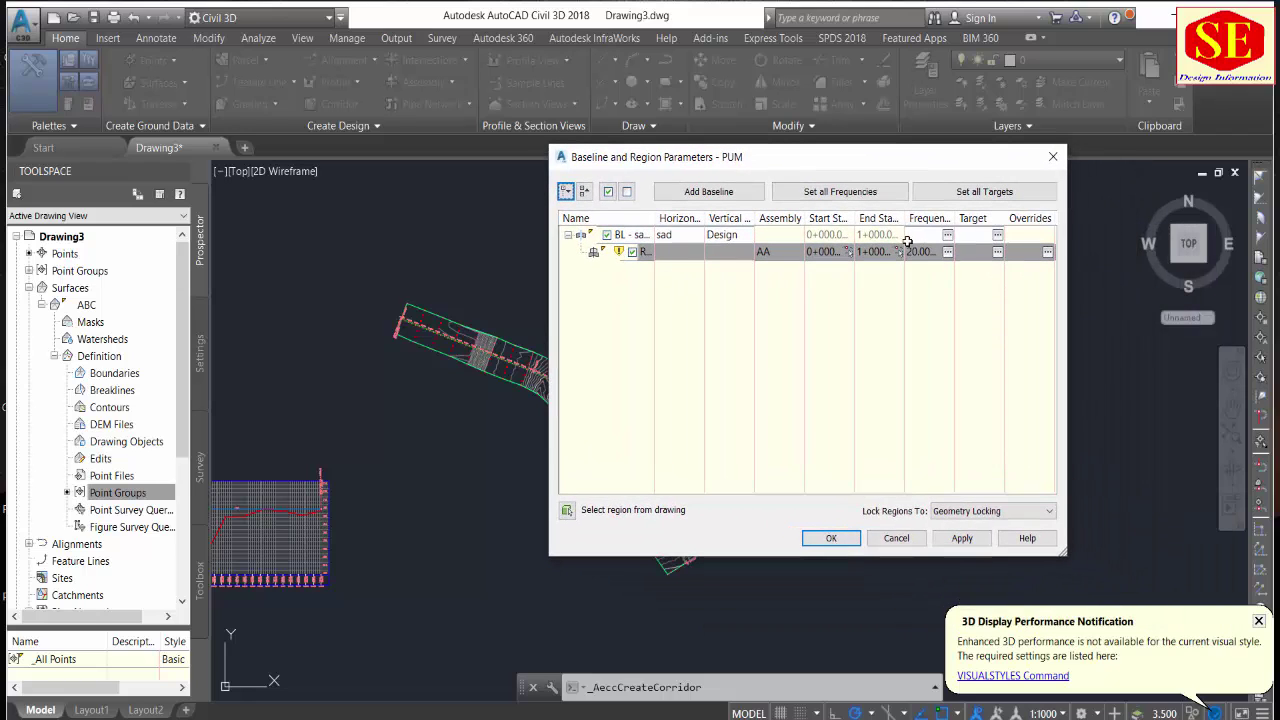
Set assembly frequencies for tangents, curve increment, spirals and vertical curves to 5.000 m.
click(948, 234)
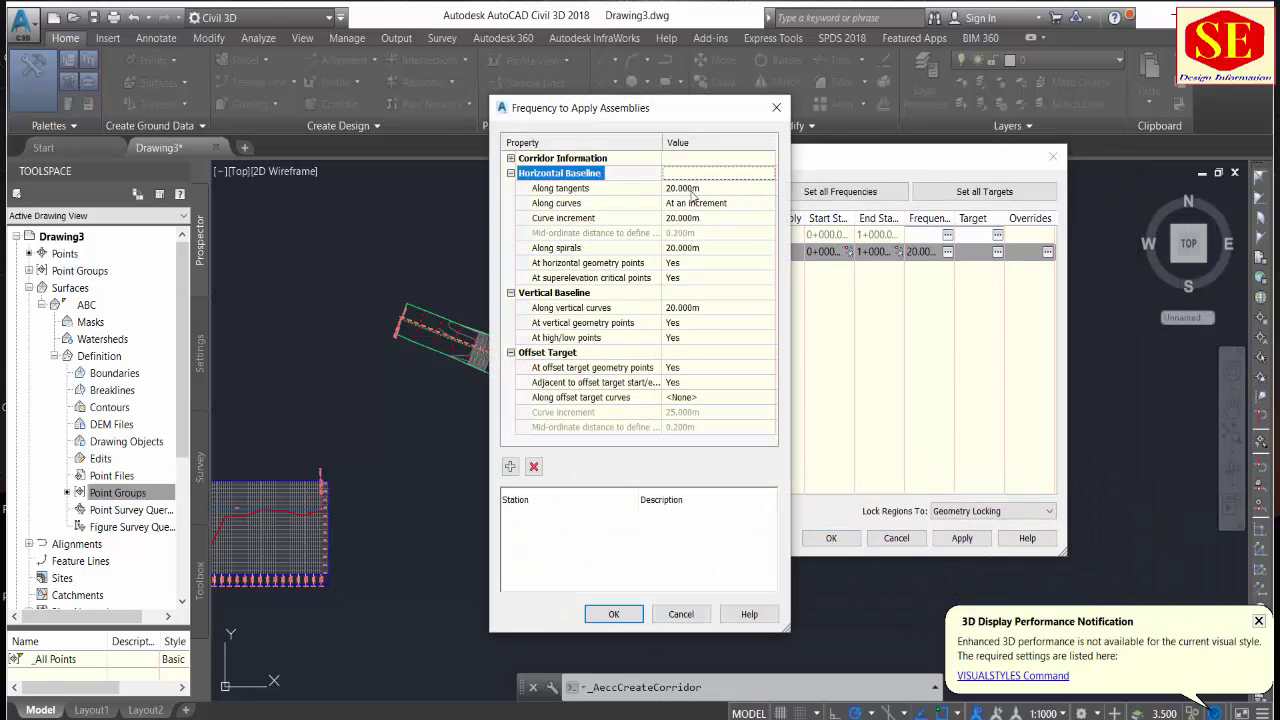
click(690, 188)
text(5)
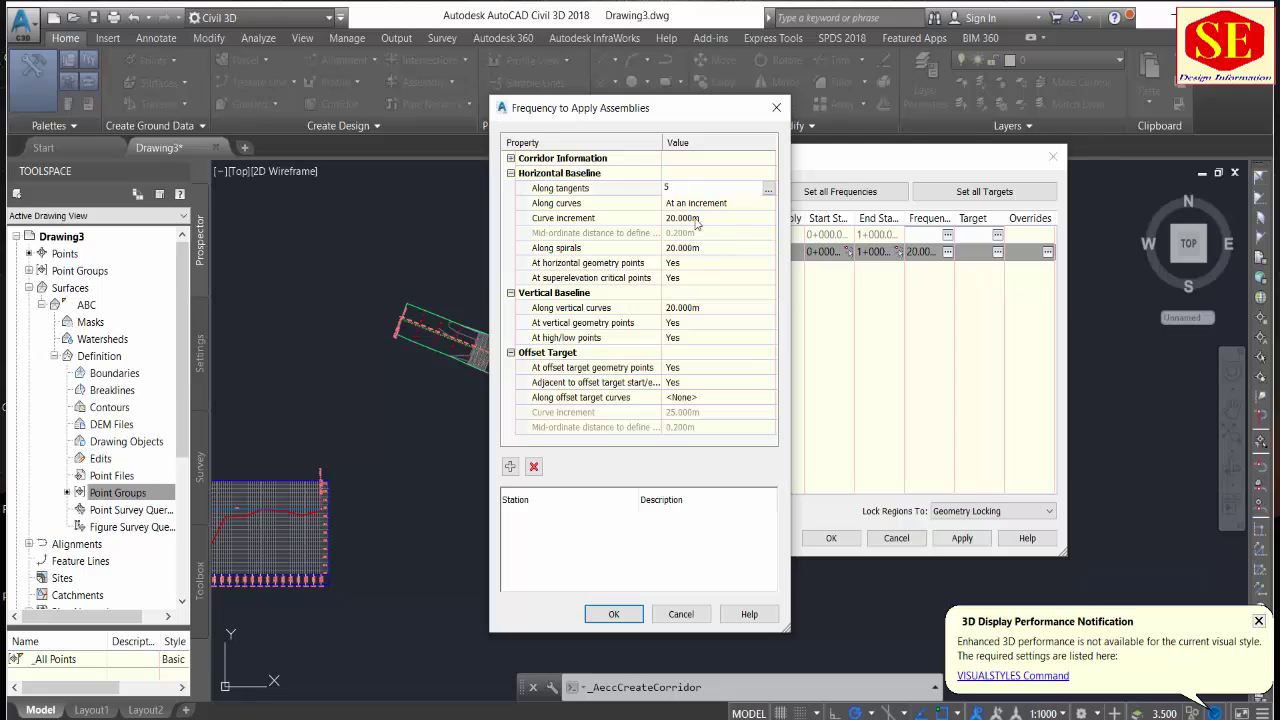
key(Return)
click(701, 218)
text(5)
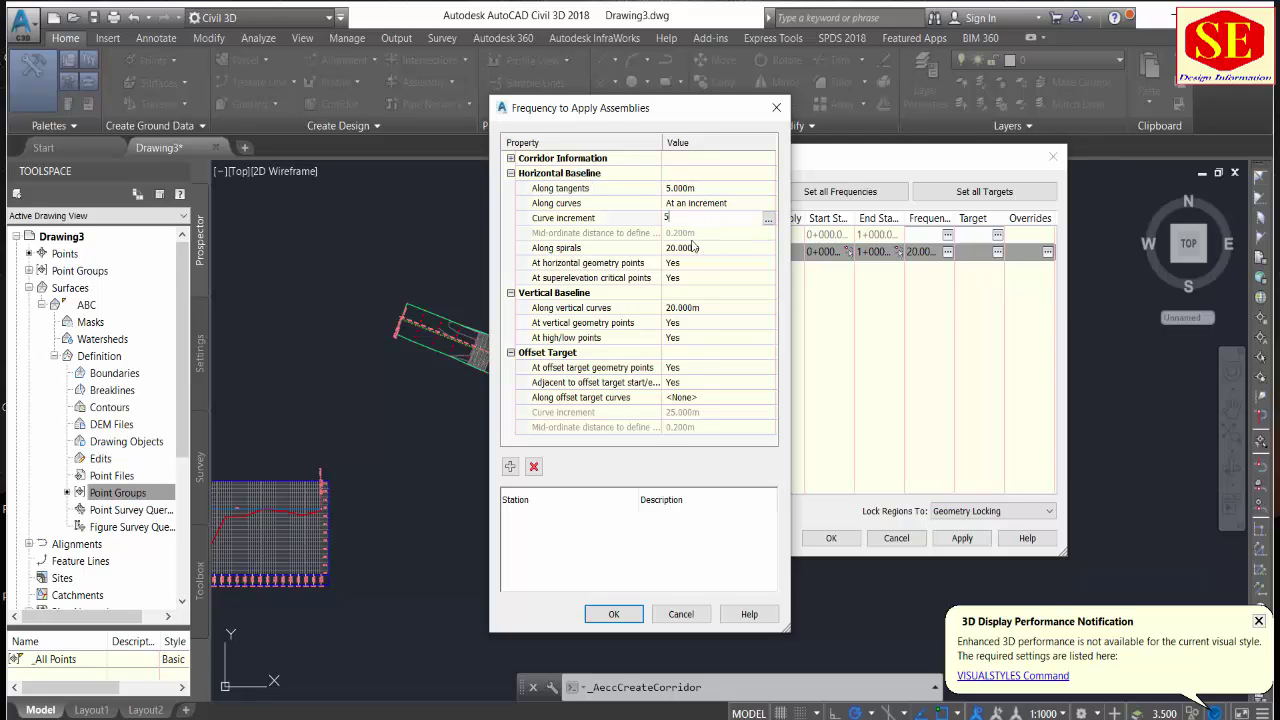
key(Return)
click(683, 246)
text(5)
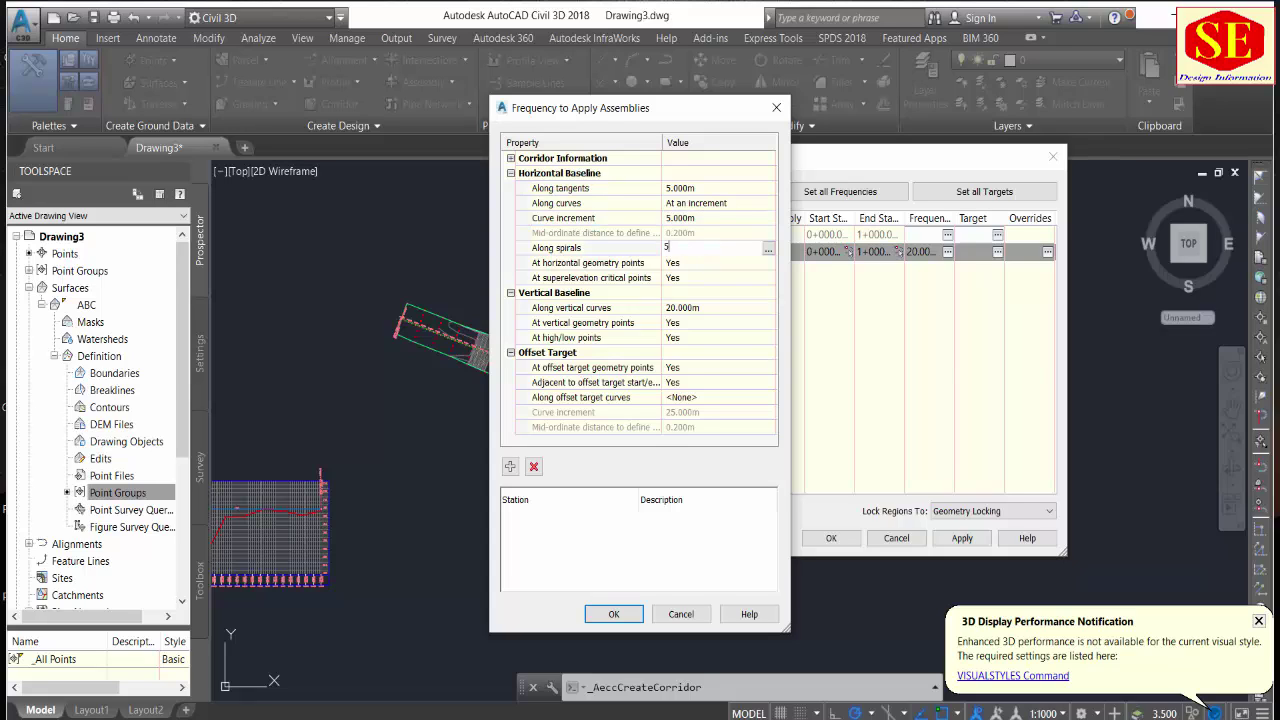
key(Return)
click(688, 308)
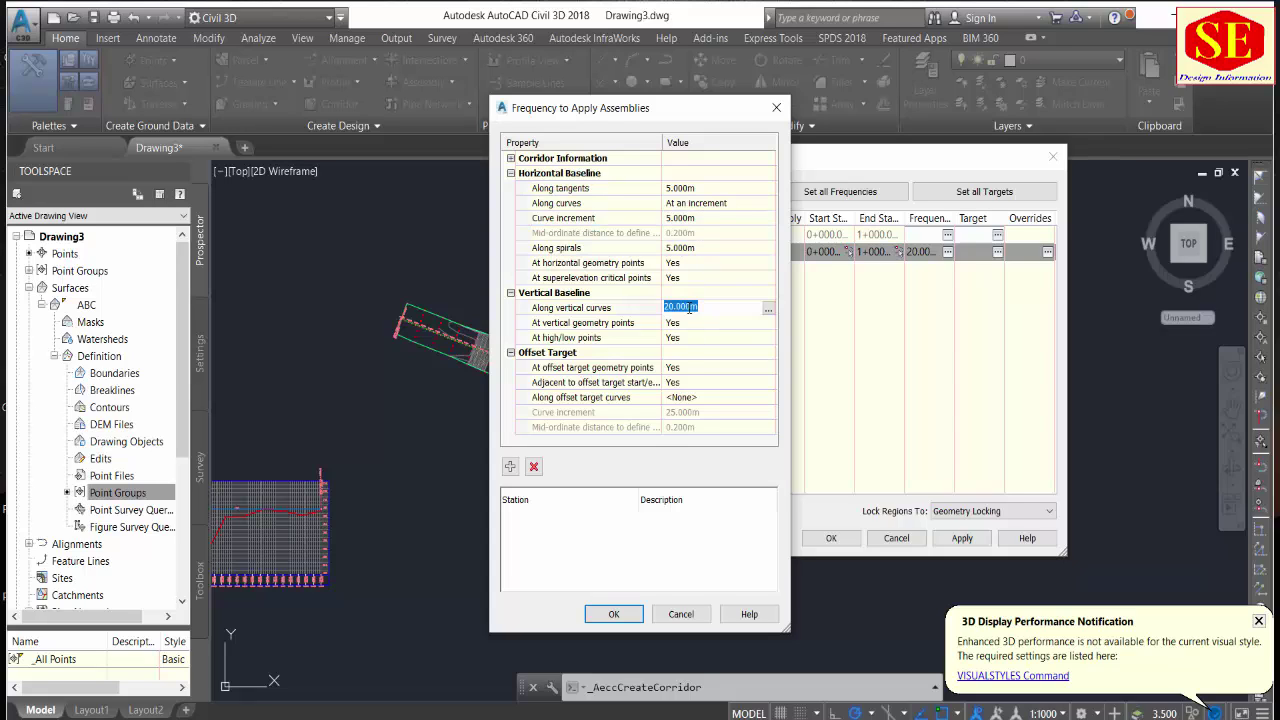
text(5)
click(634, 614)
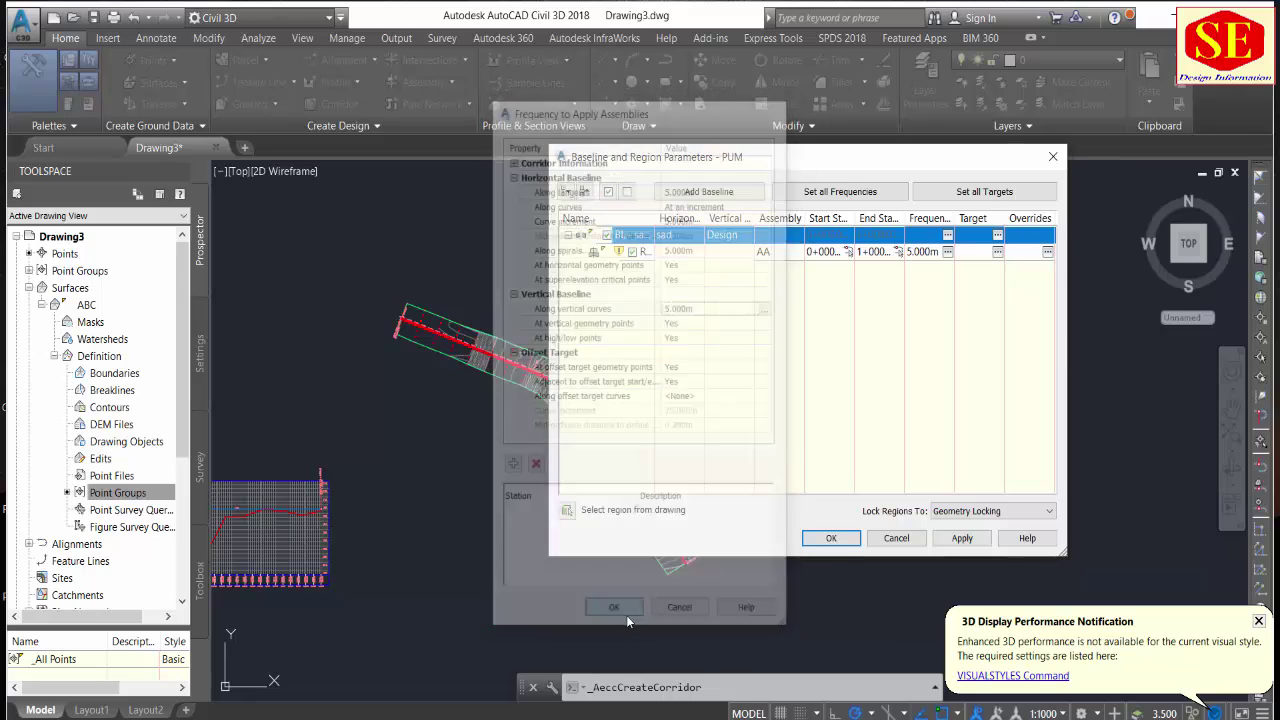
Apply the region changes, rebuild corridor PUM, and close Corridor Properties.
drag(590, 168, 670, 161)
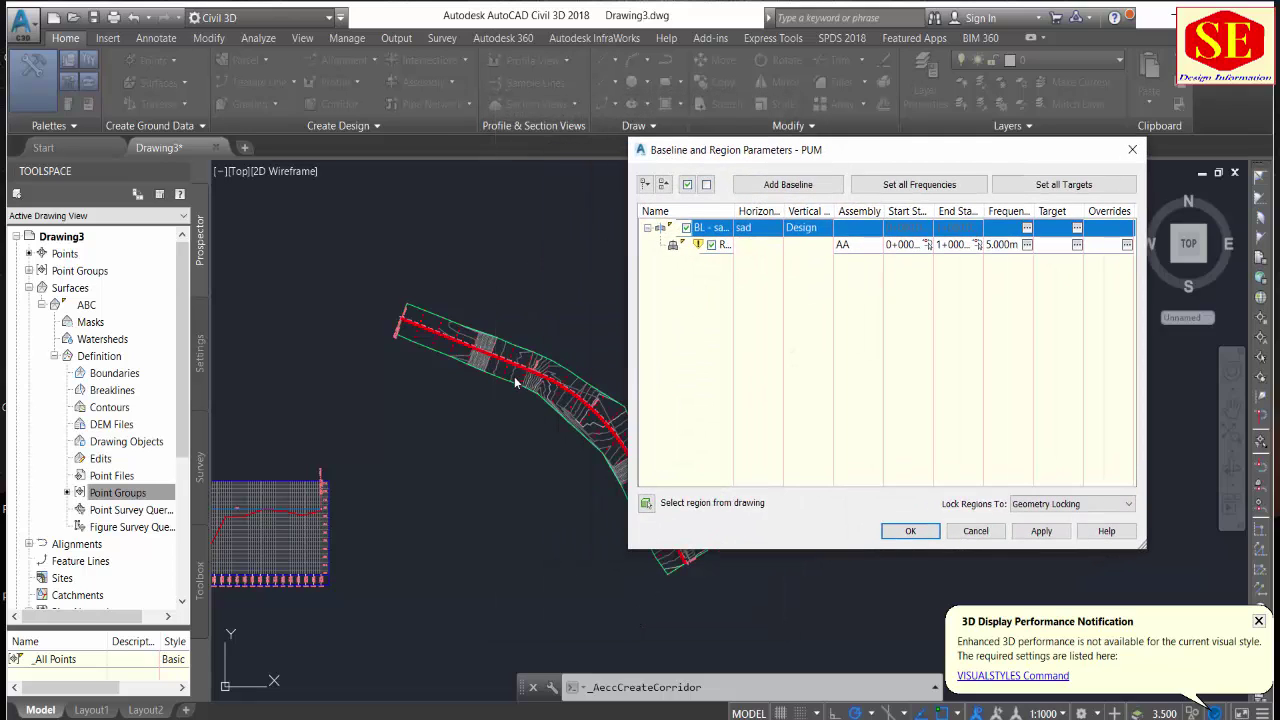
click(1041, 530)
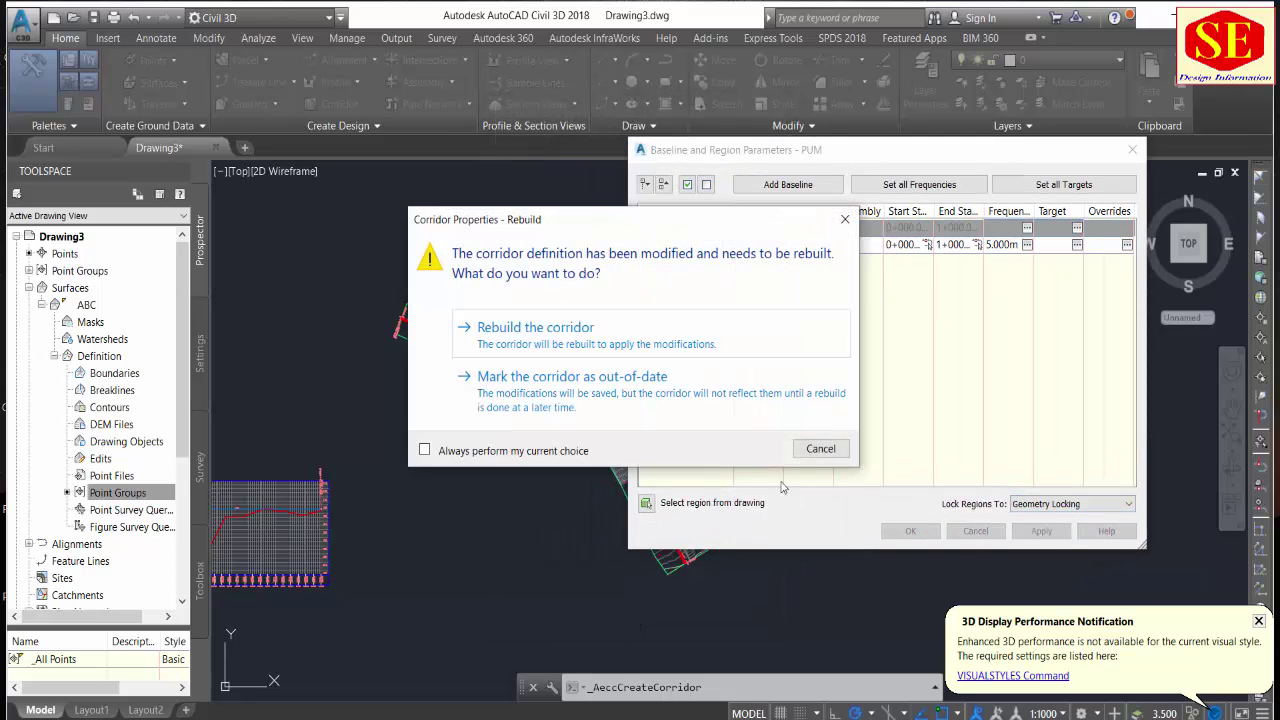
click(603, 347)
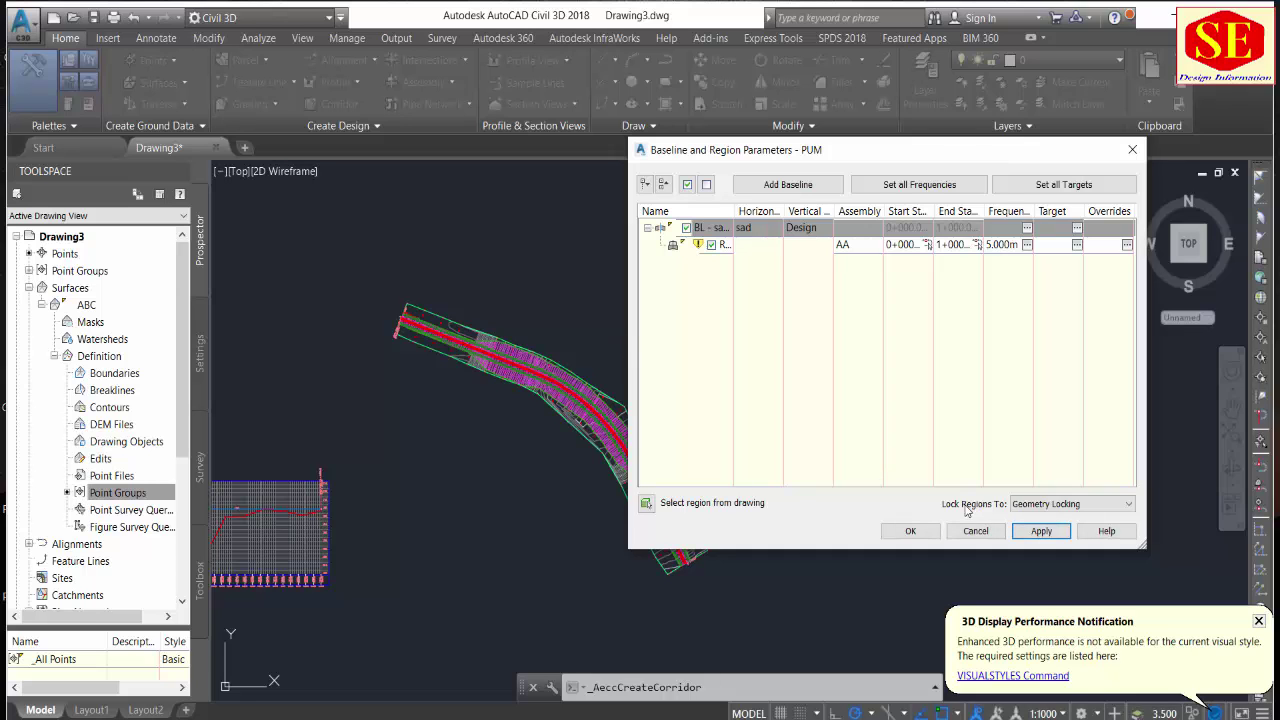
click(912, 533)
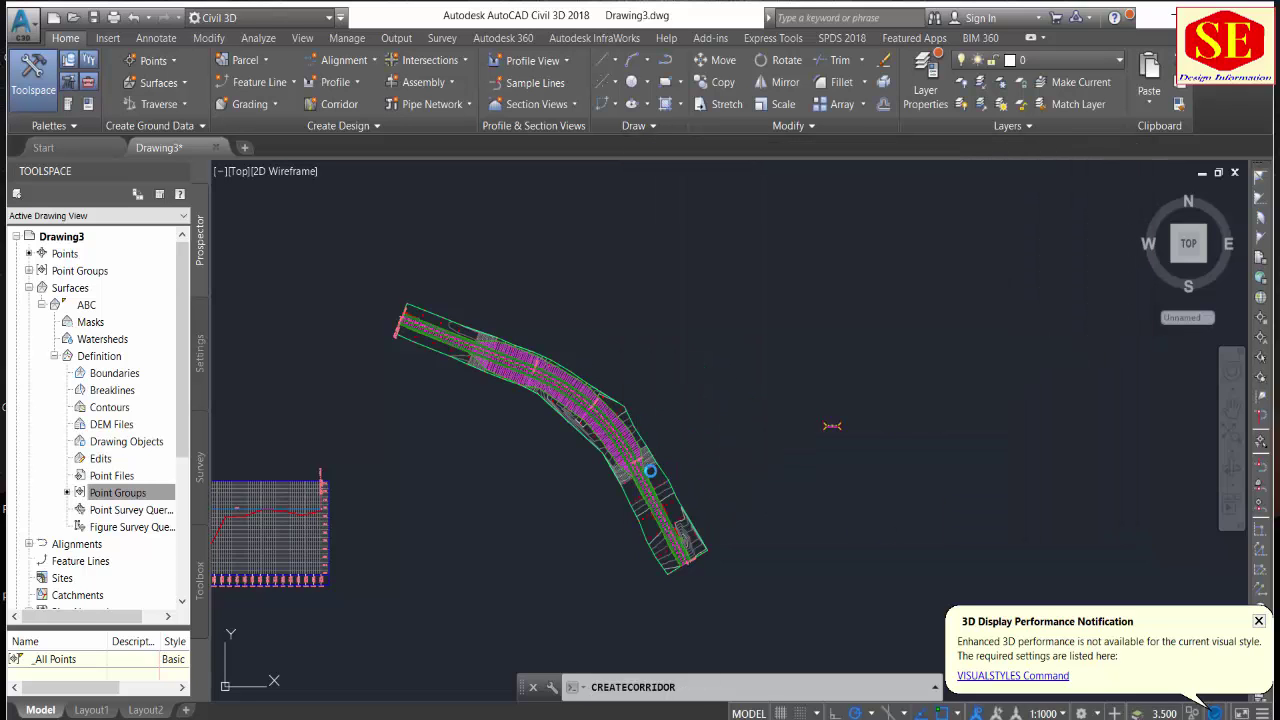
Zoom and pan along corridor PUM to inspect its 5 m sections in plan.
scroll(651, 466, up, 5)
mouse_move(640, 460)
middle_down()
mouse_move(604, 366)
mouse_move(846, 548)
middle_up()
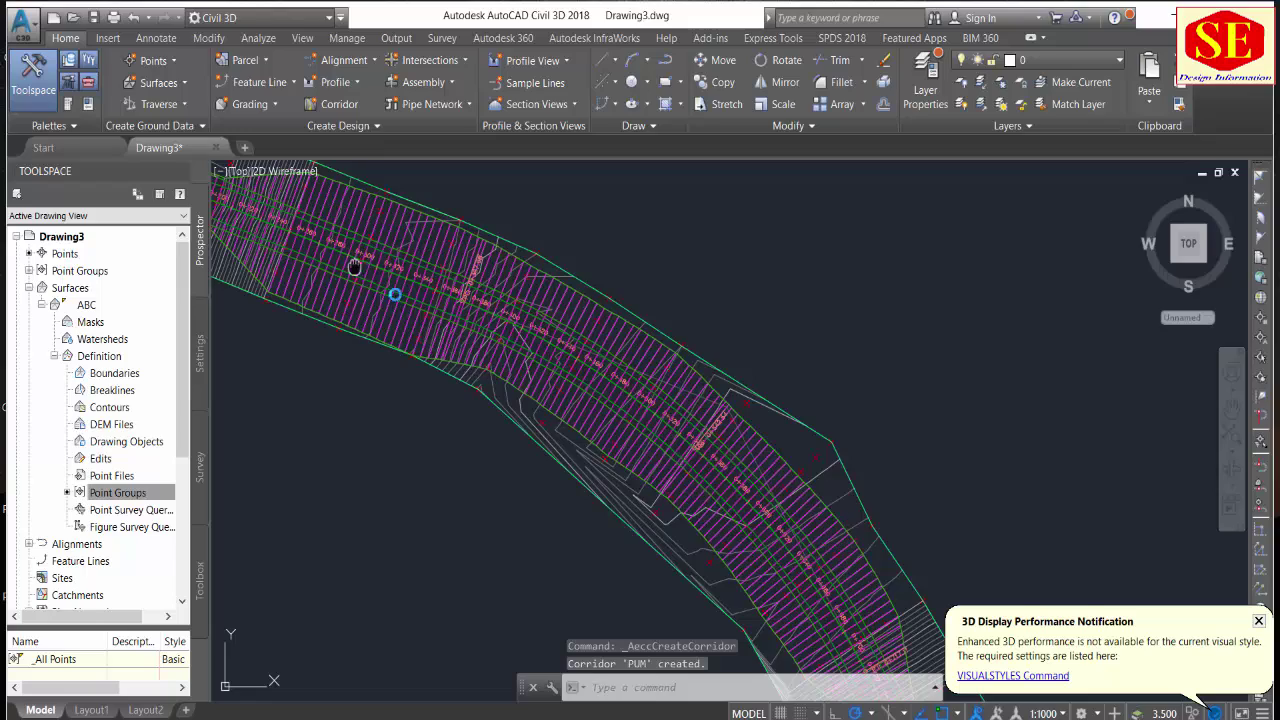
scroll(354, 266, down, 3)
middle_drag(686, 428, 492, 268)
scroll(492, 268, up, 2)
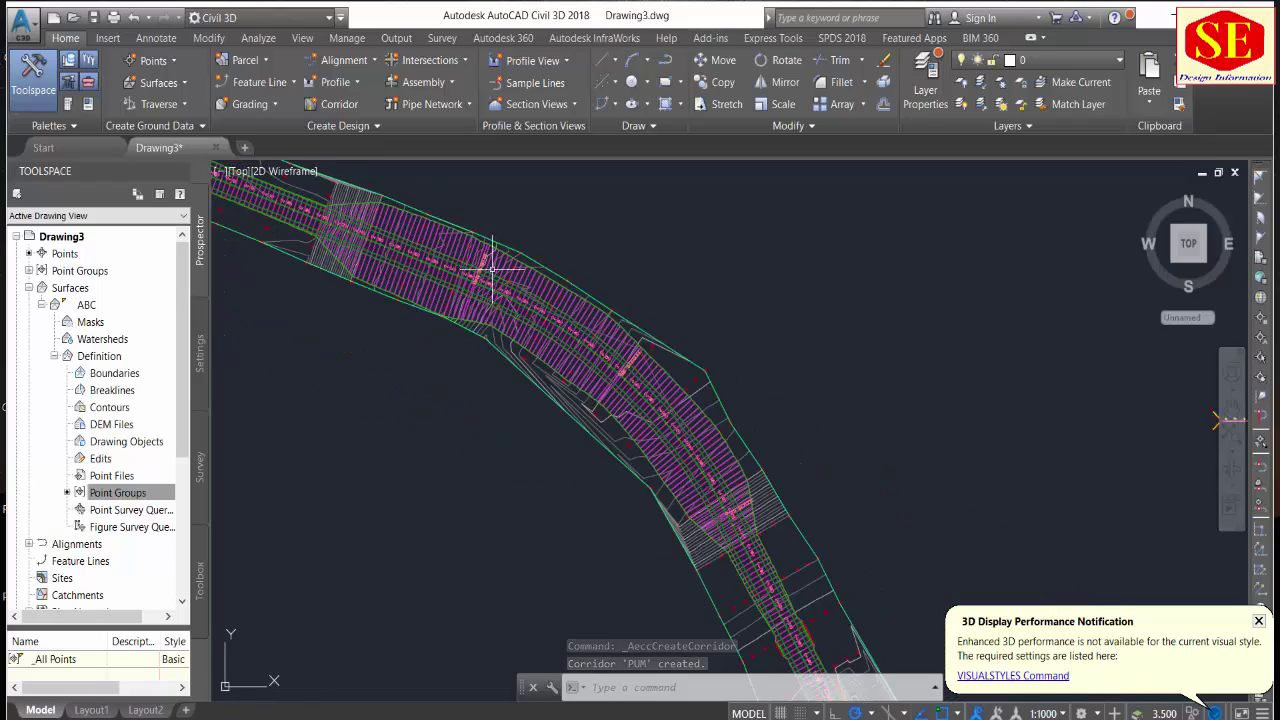
scroll(590, 370, down, 2)
scroll(588, 382, down, 2)
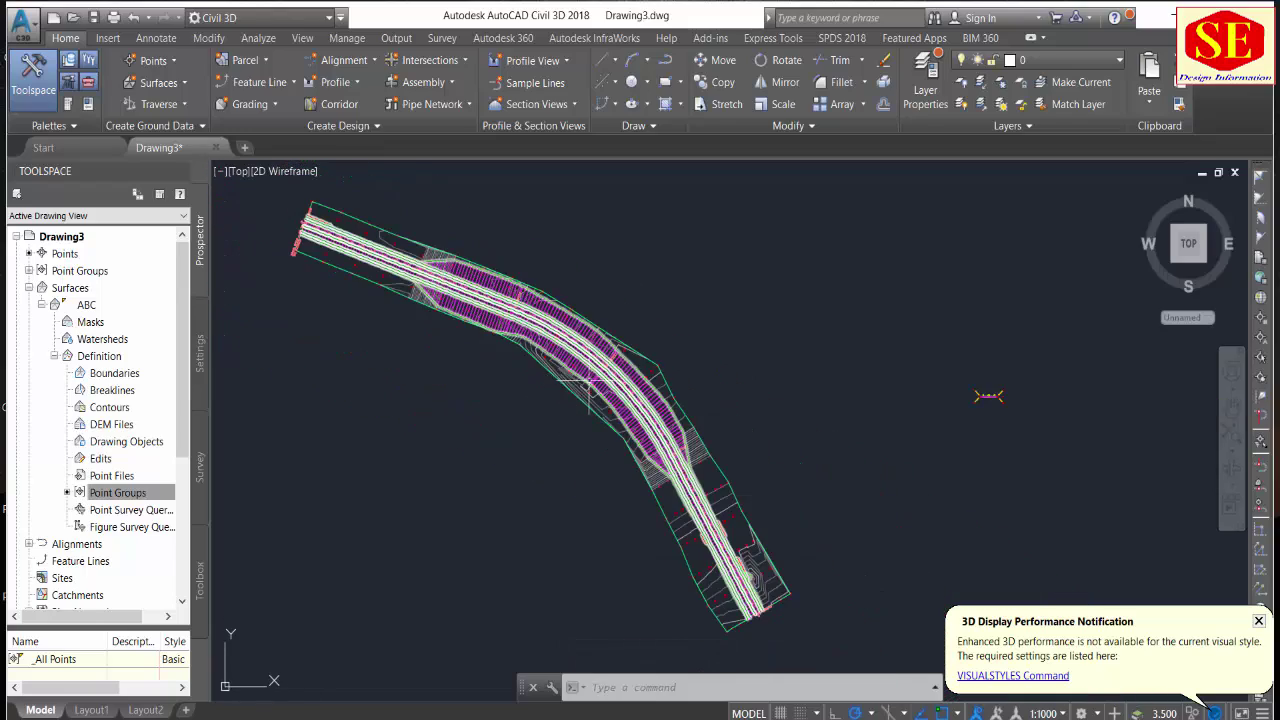
scroll(674, 437, up, 3)
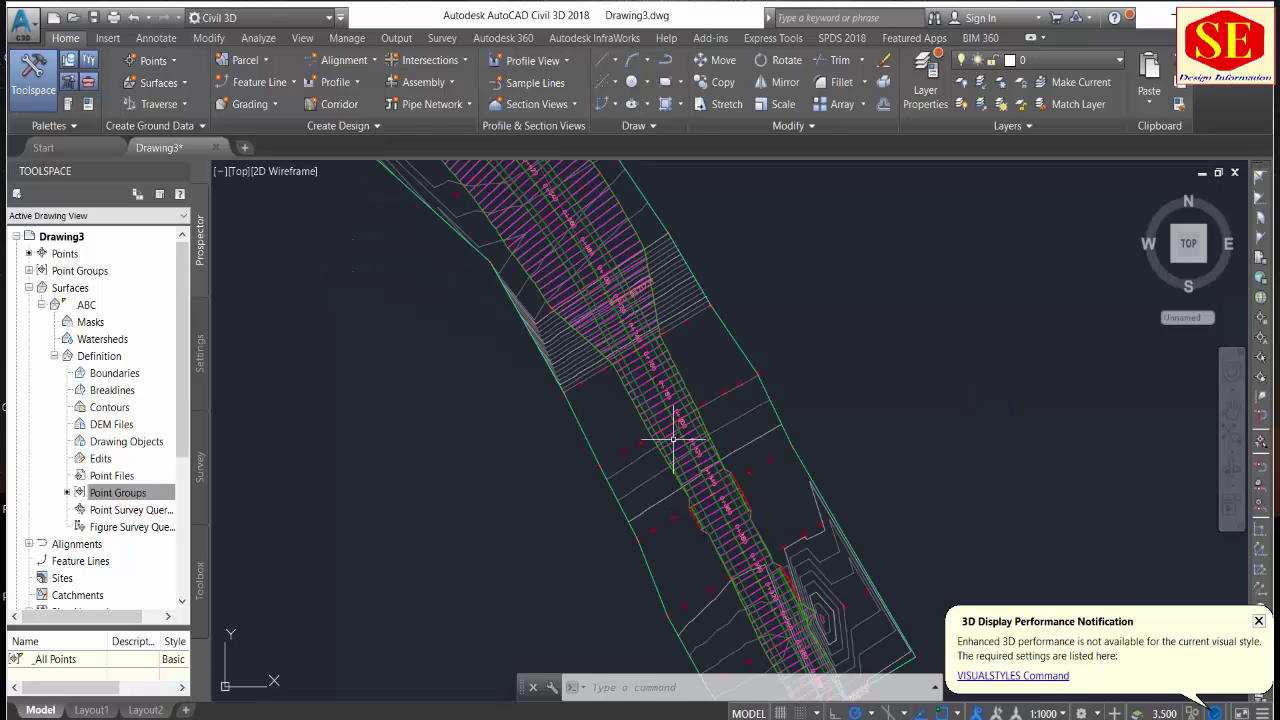
scroll(772, 569, down, 1)
scroll(772, 569, down, 2)
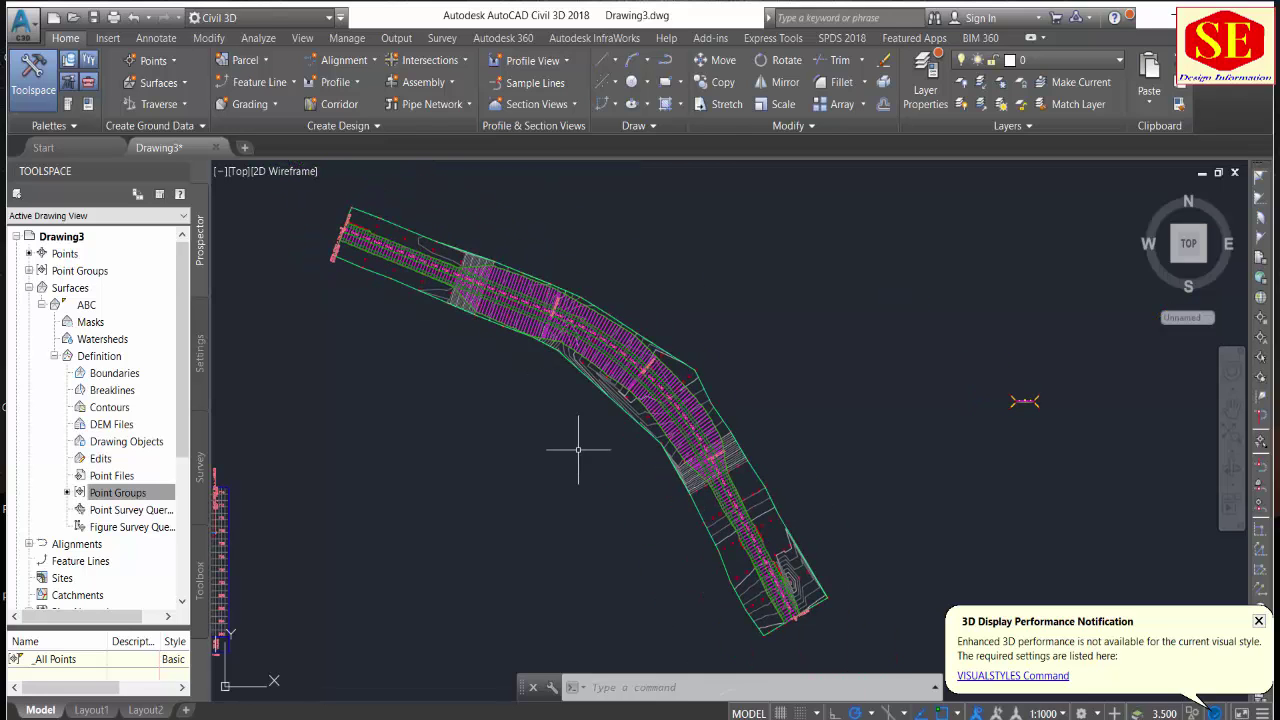
Orbit corridor PUM into a tilted 3D view showing its raised middle section.
mouse_move(1024, 401)
shift+middle_down()
mouse_move(918, 328)
mouse_move(905, 300)
shift+middle_up()
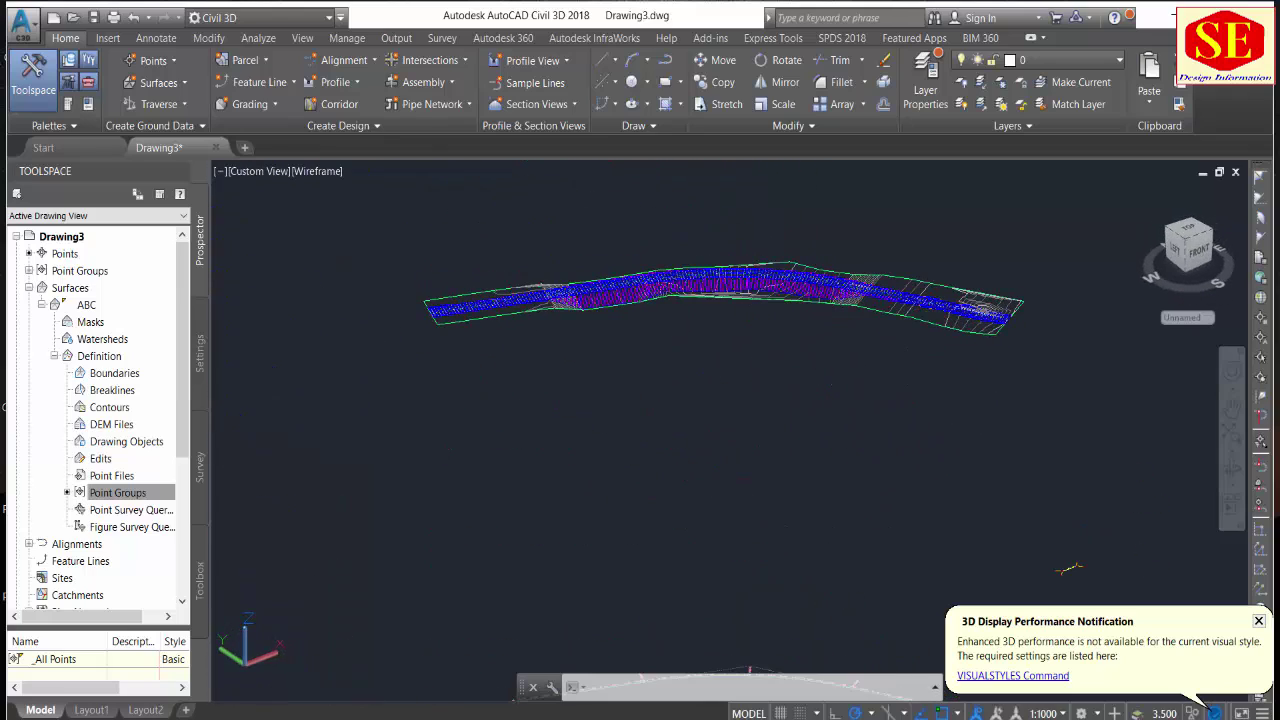
scroll(754, 375, up, 3)
mouse_move(677, 351)
shift+middle_down()
mouse_move(658, 355)
mouse_move(700, 380)
shift+middle_up()
scroll(594, 363, up, 3)
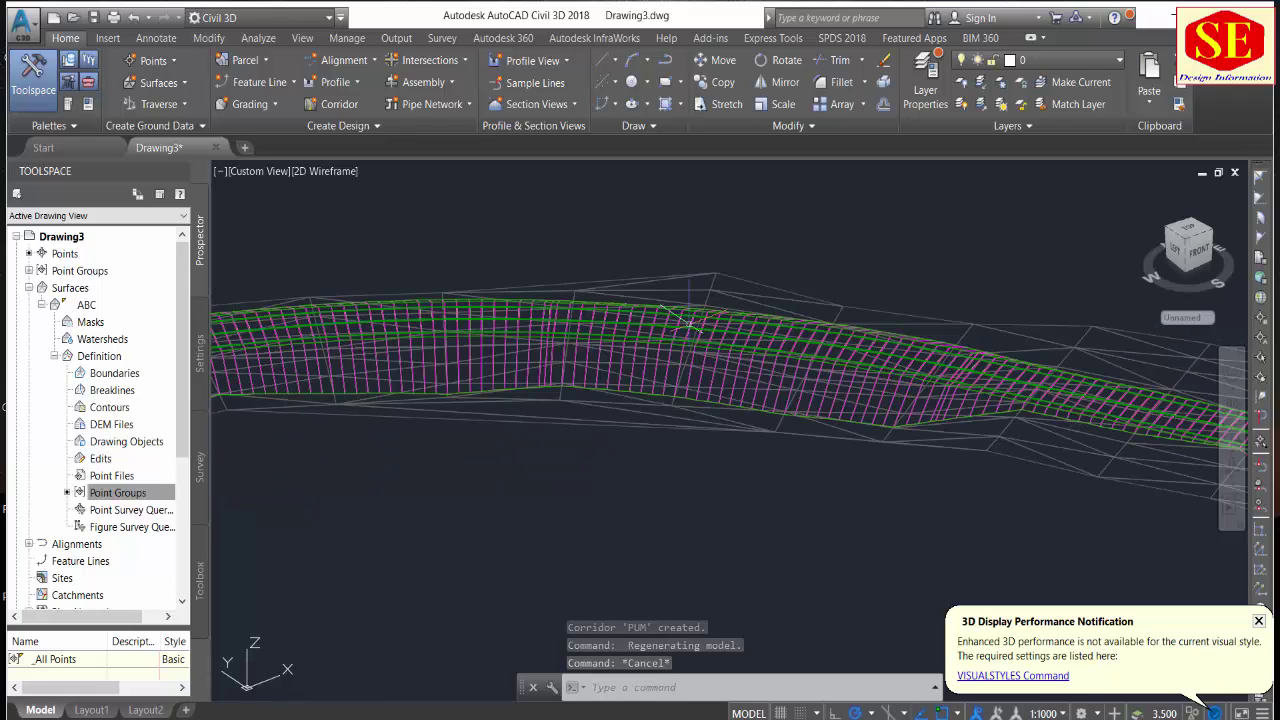
scroll(620, 420, down, 2)
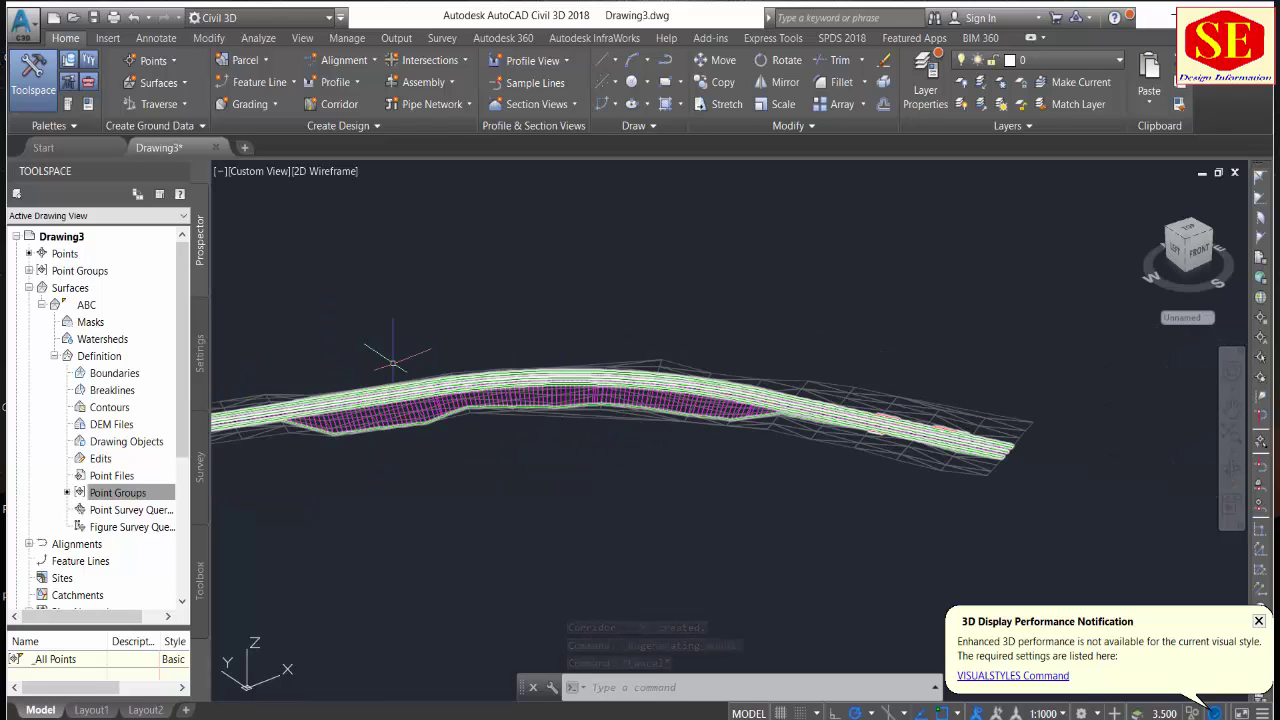
shift+middle_drag(474, 451, 343, 320)
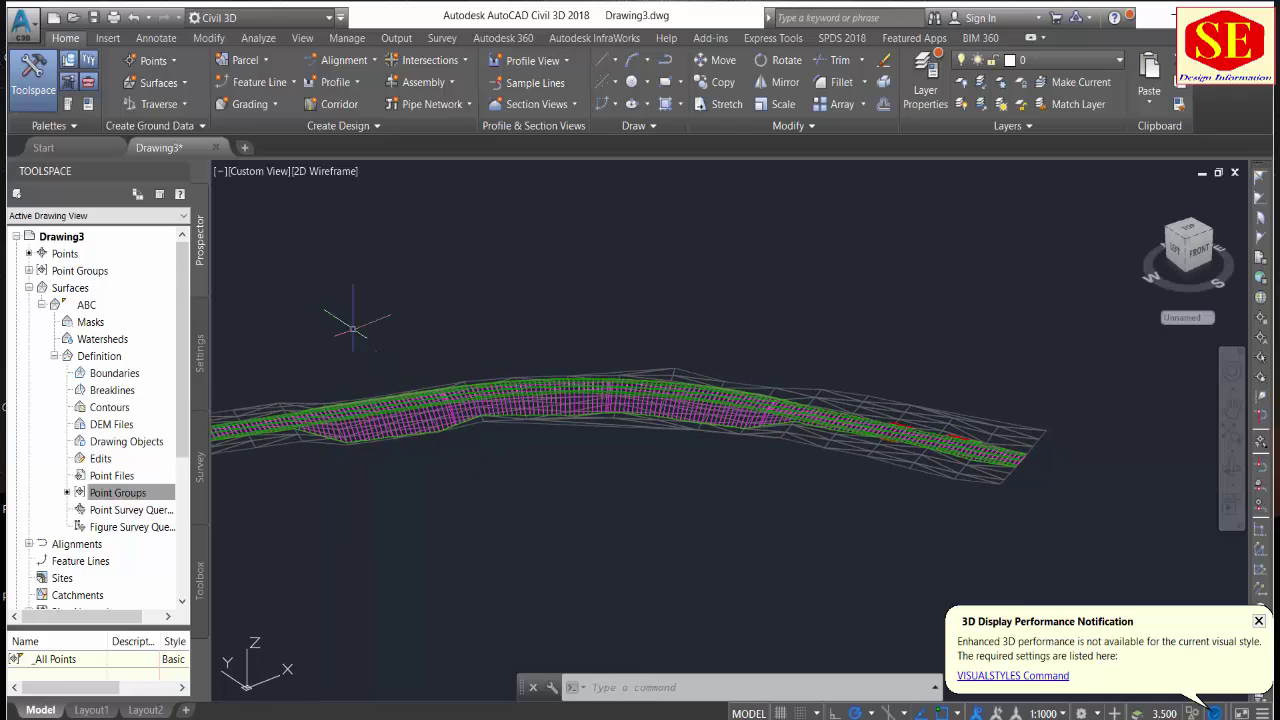
click(319, 173)
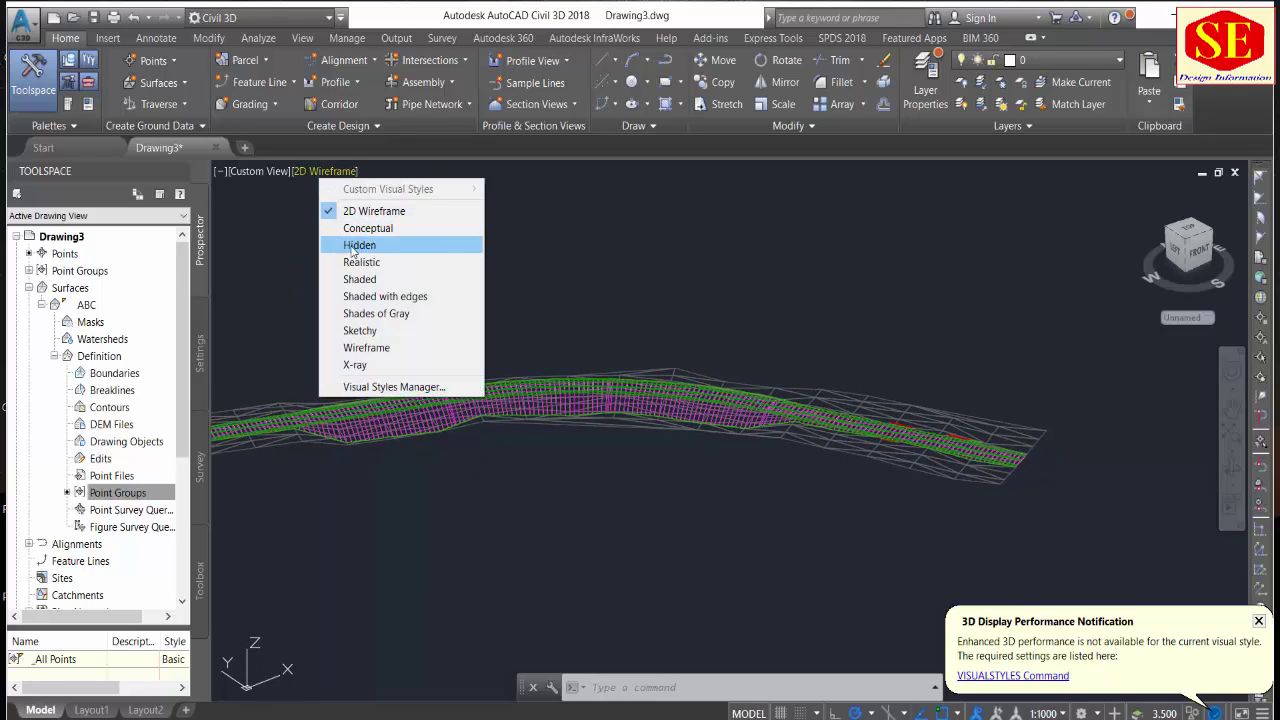
Display the 3D corridor in the Shaded visual style.
click(359, 281)
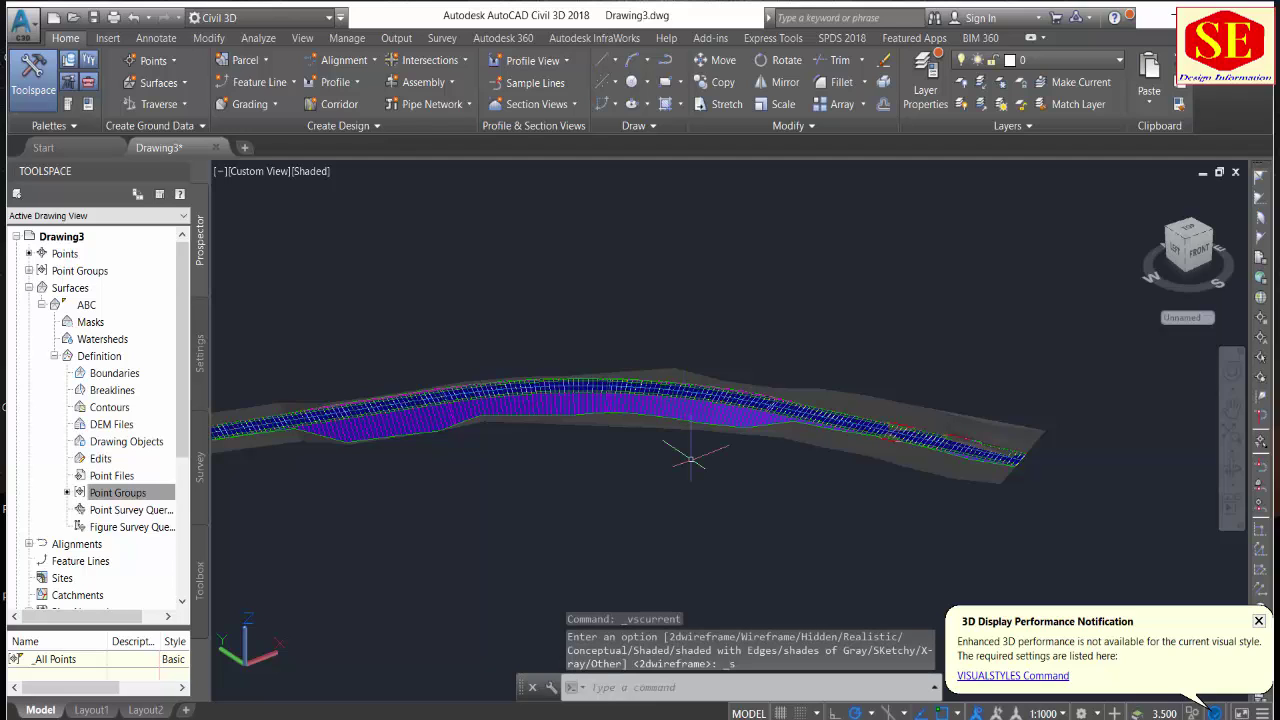
key(Escape)
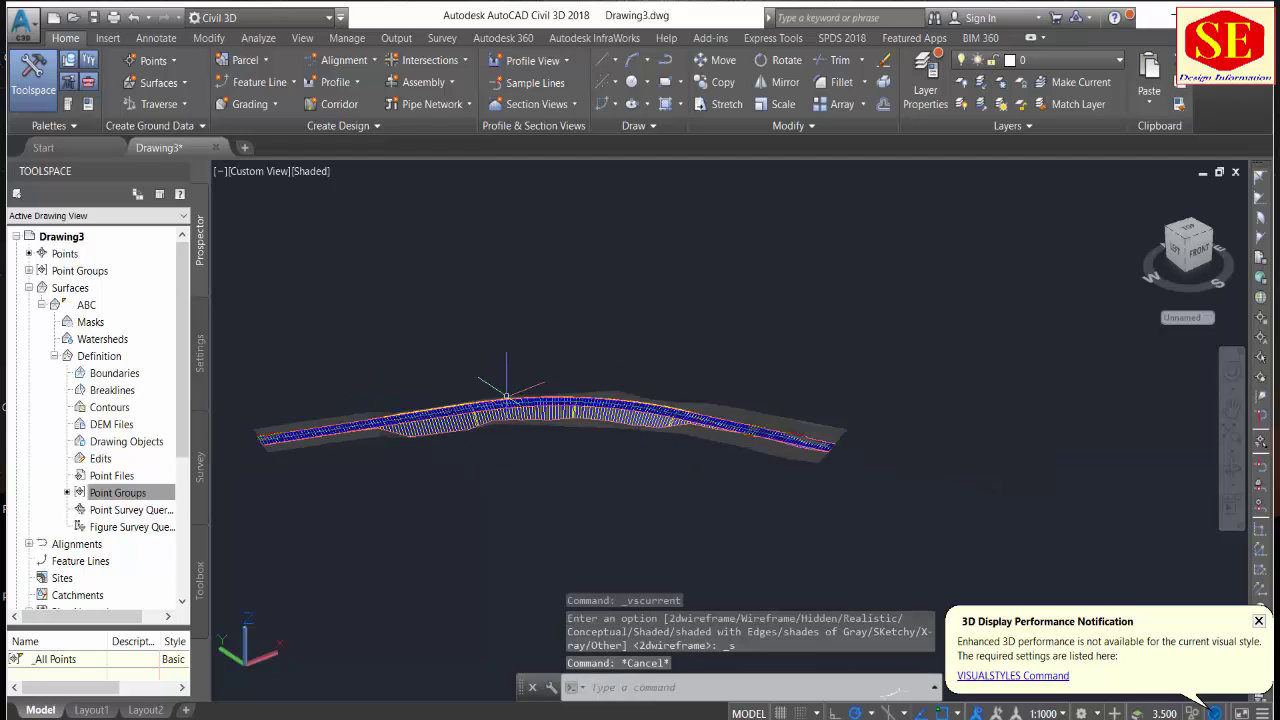
scroll(537, 420, up, 3)
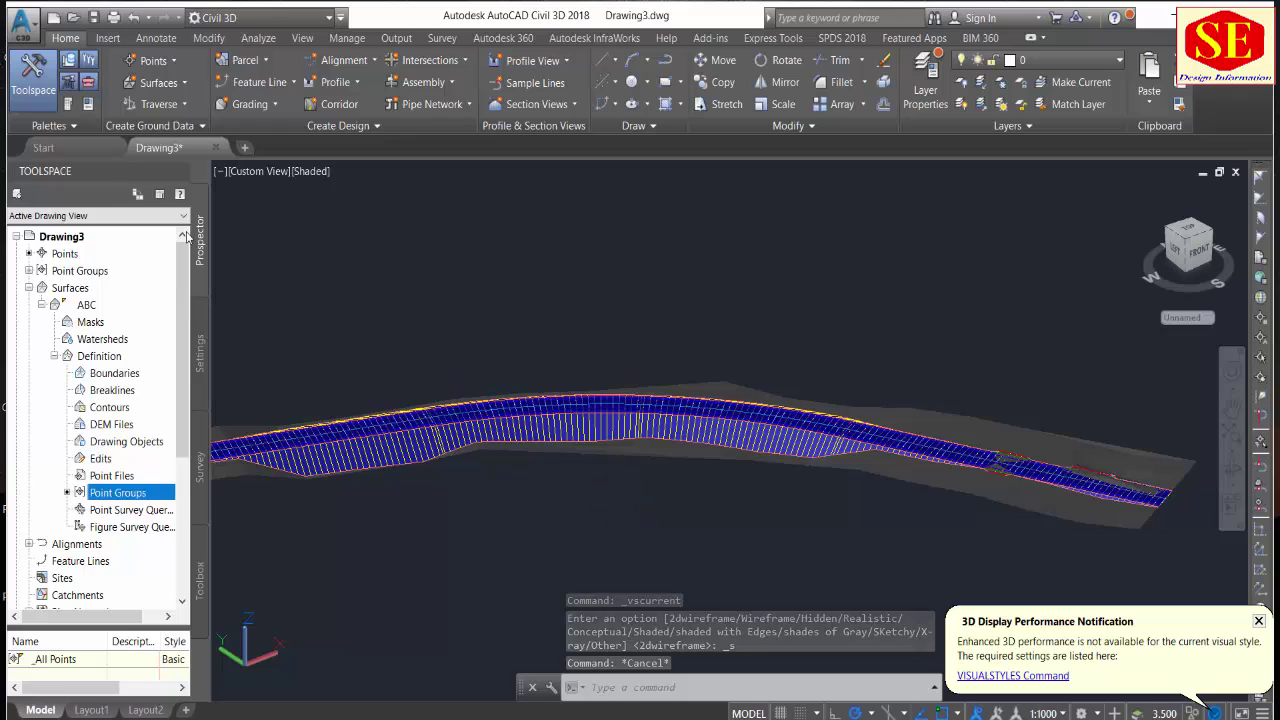
Return the viewport to Top plan view in 2D Wireframe.
click(246, 175)
click(262, 209)
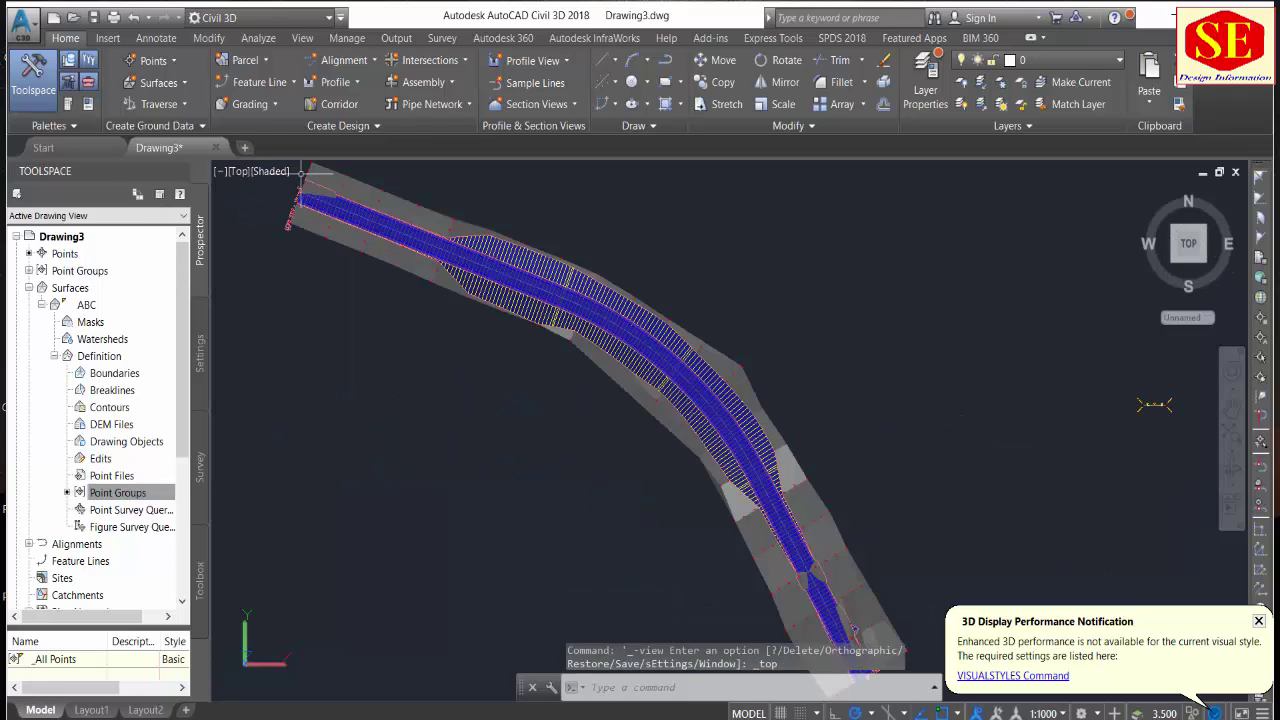
click(270, 172)
click(300, 207)
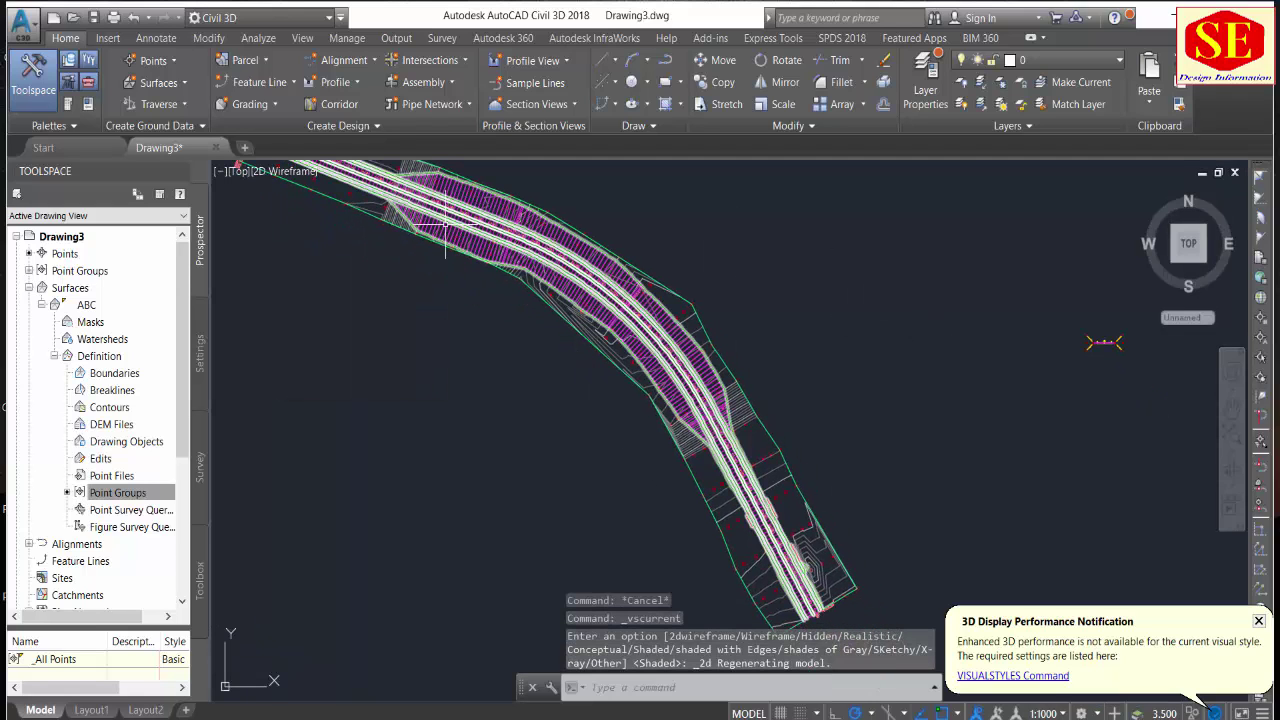
Split model space into a Two: Vertical viewport configuration.
click(302, 37)
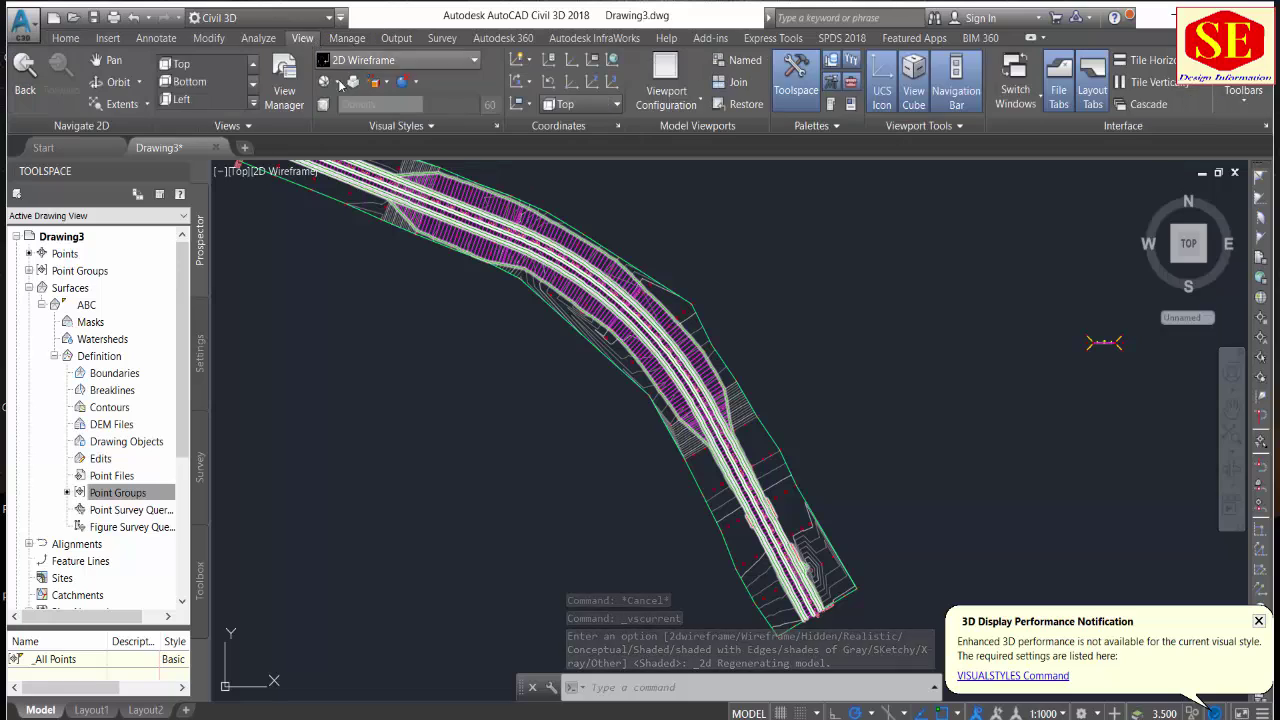
click(672, 104)
click(674, 176)
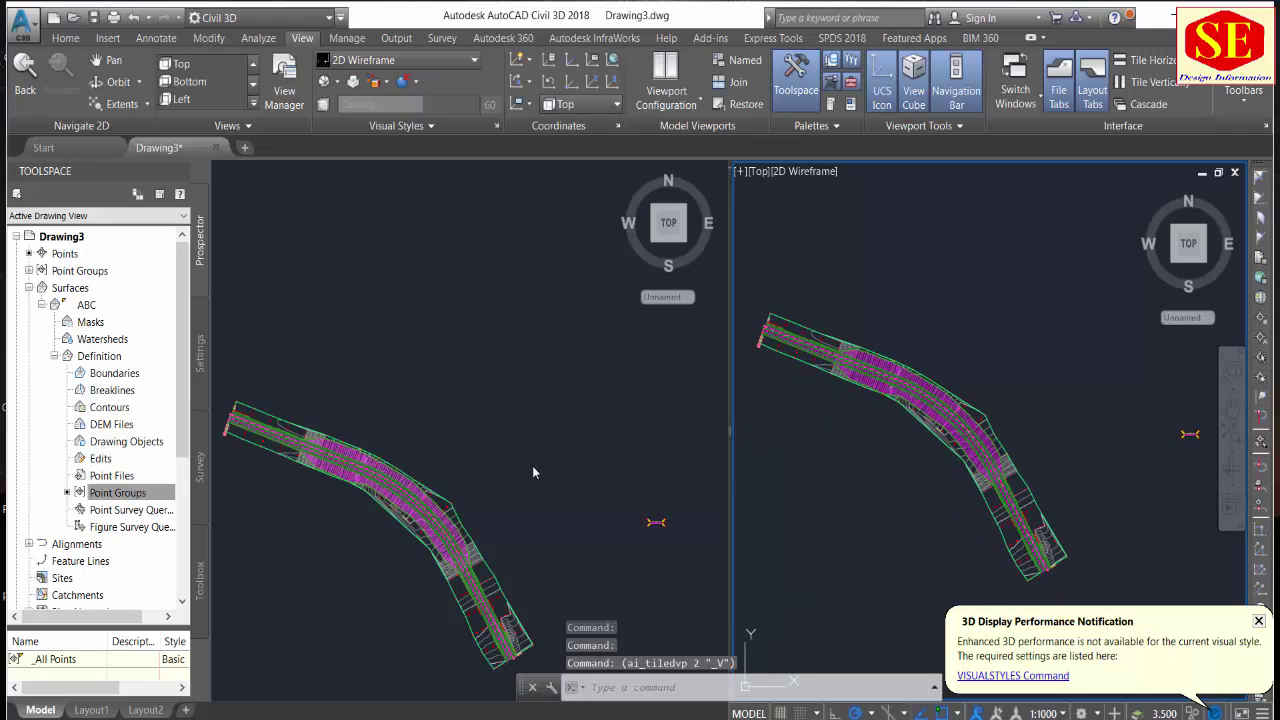
Pan the corridor into the left viewport and zoom in the right viewport.
click(429, 457)
middle_drag(429, 457, 493, 344)
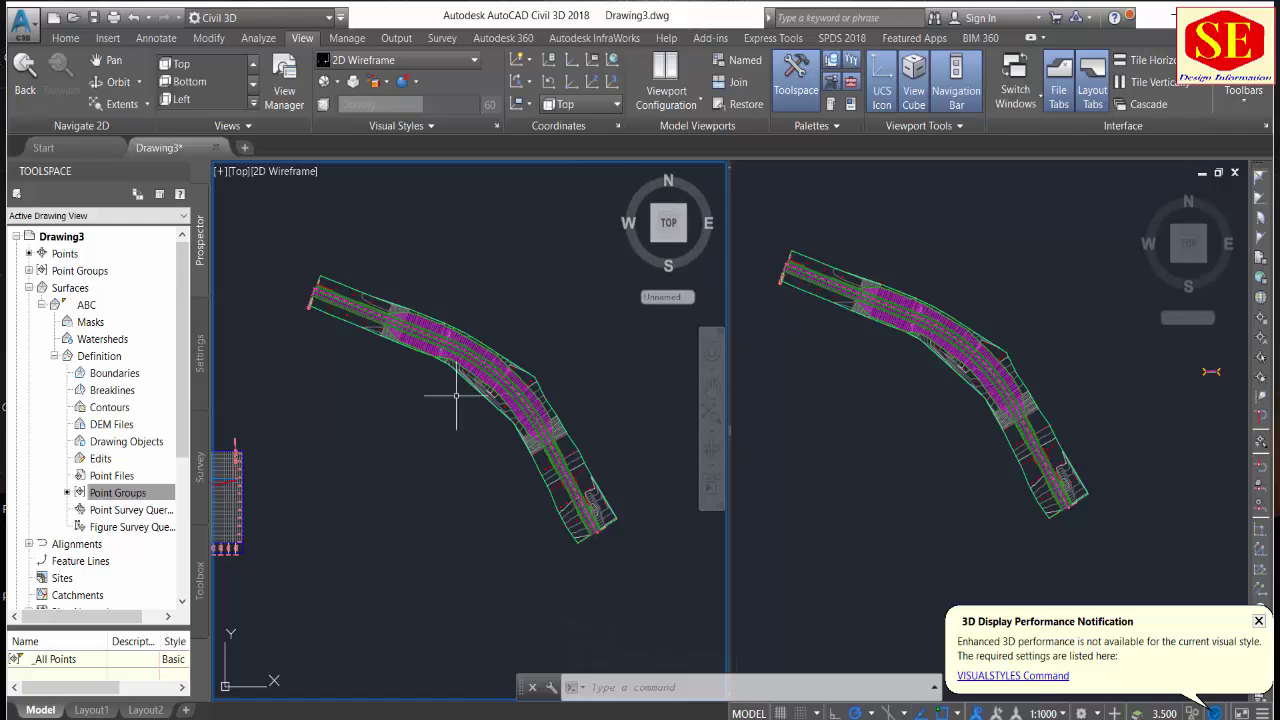
click(849, 391)
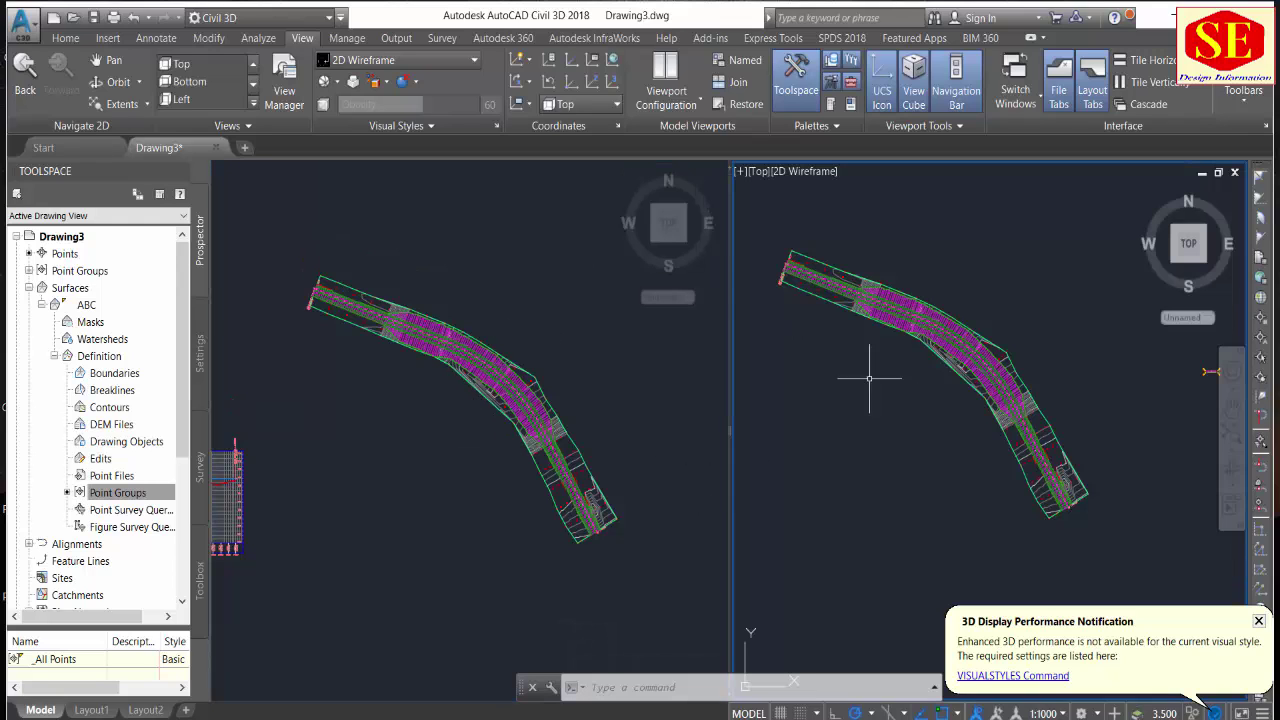
scroll(955, 397, up, 3)
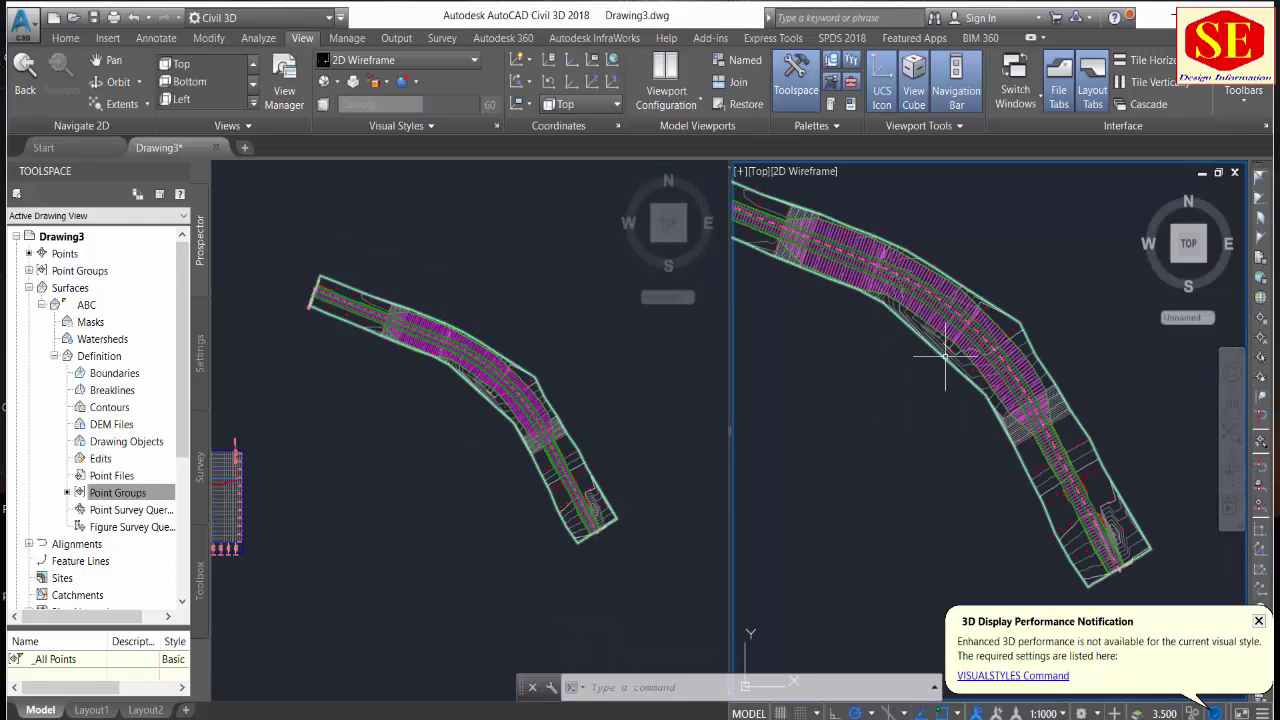
click(760, 171)
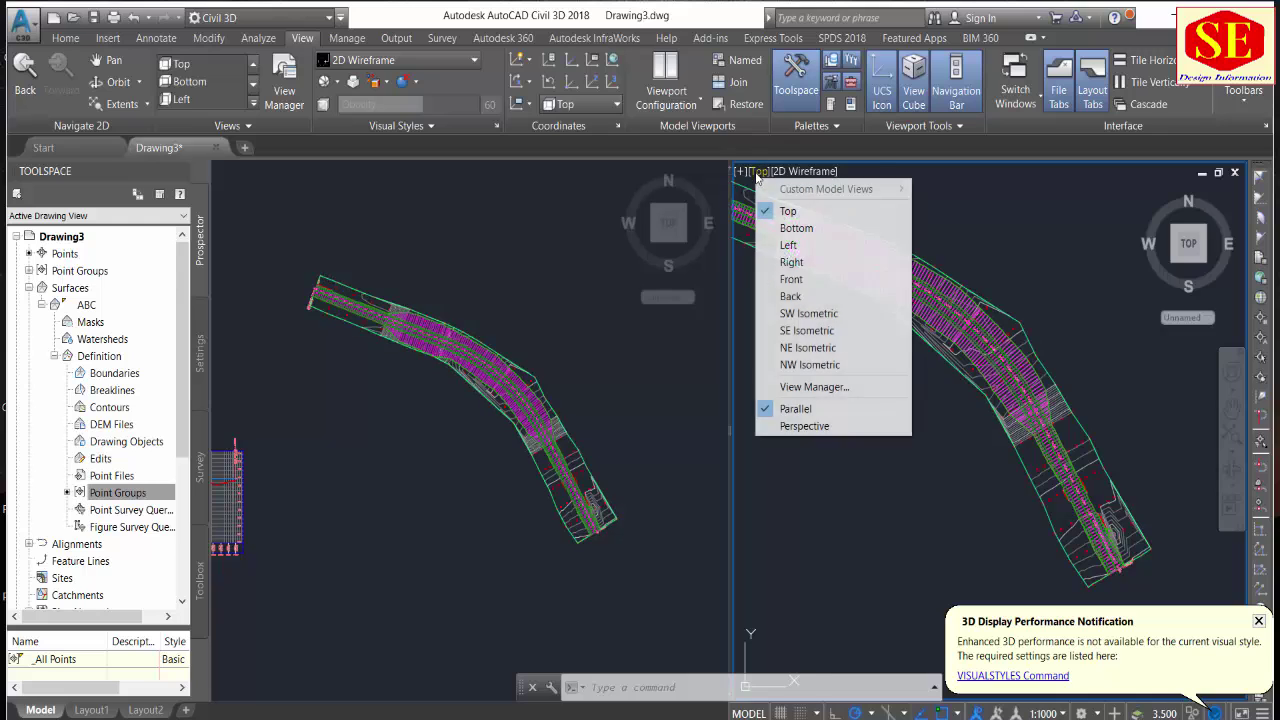
Show the right viewport in SW Isometric with the Realistic visual style.
click(808, 313)
scroll(920, 385, up, 2)
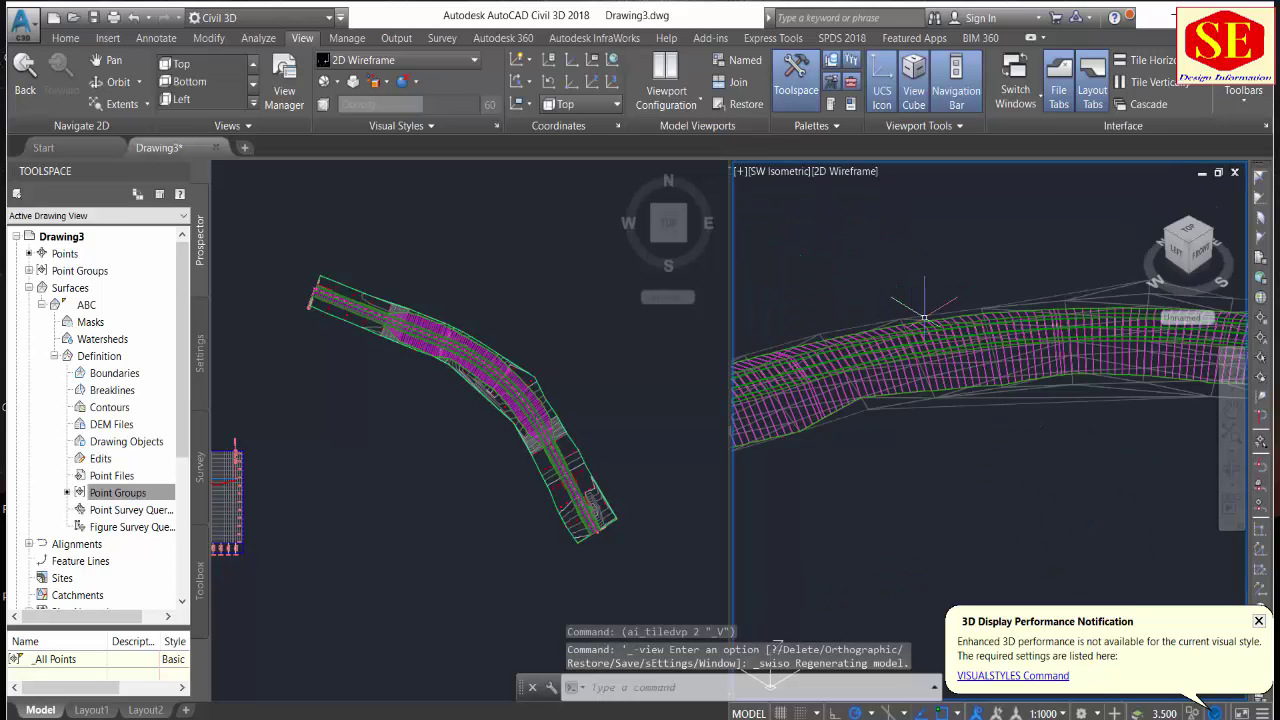
middle_drag(915, 380, 927, 388)
scroll(962, 370, down, 2)
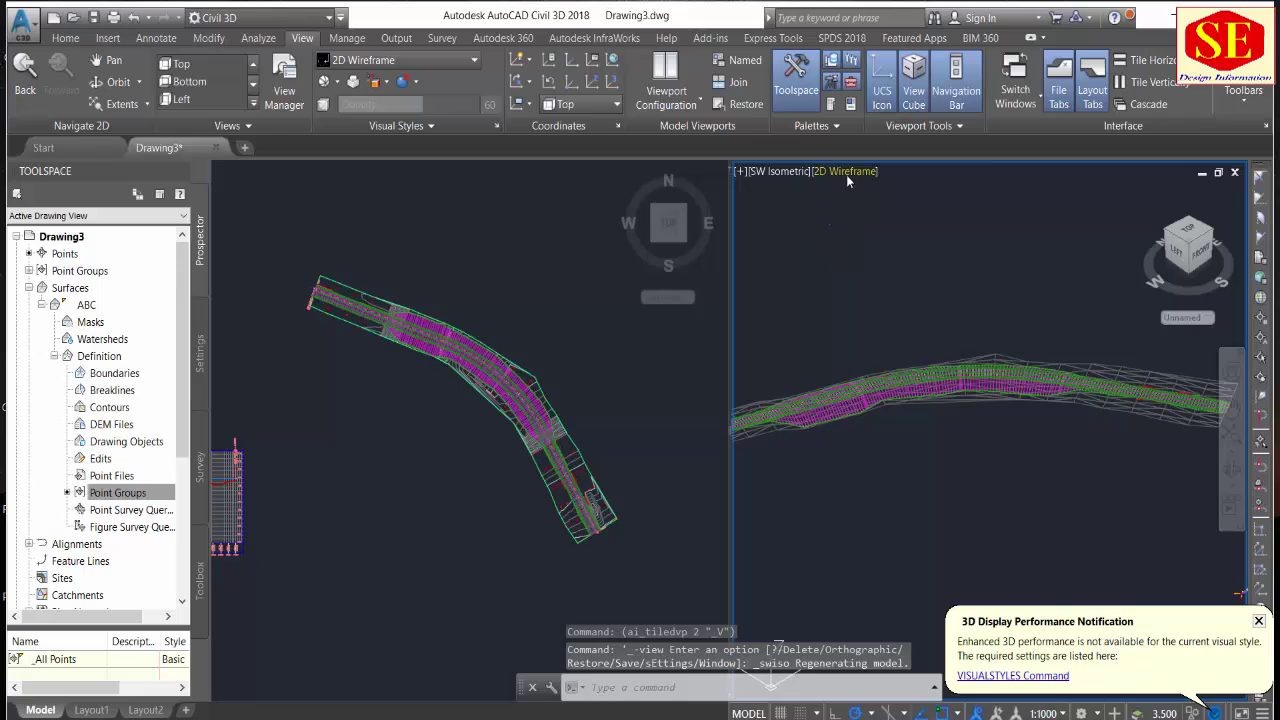
click(846, 172)
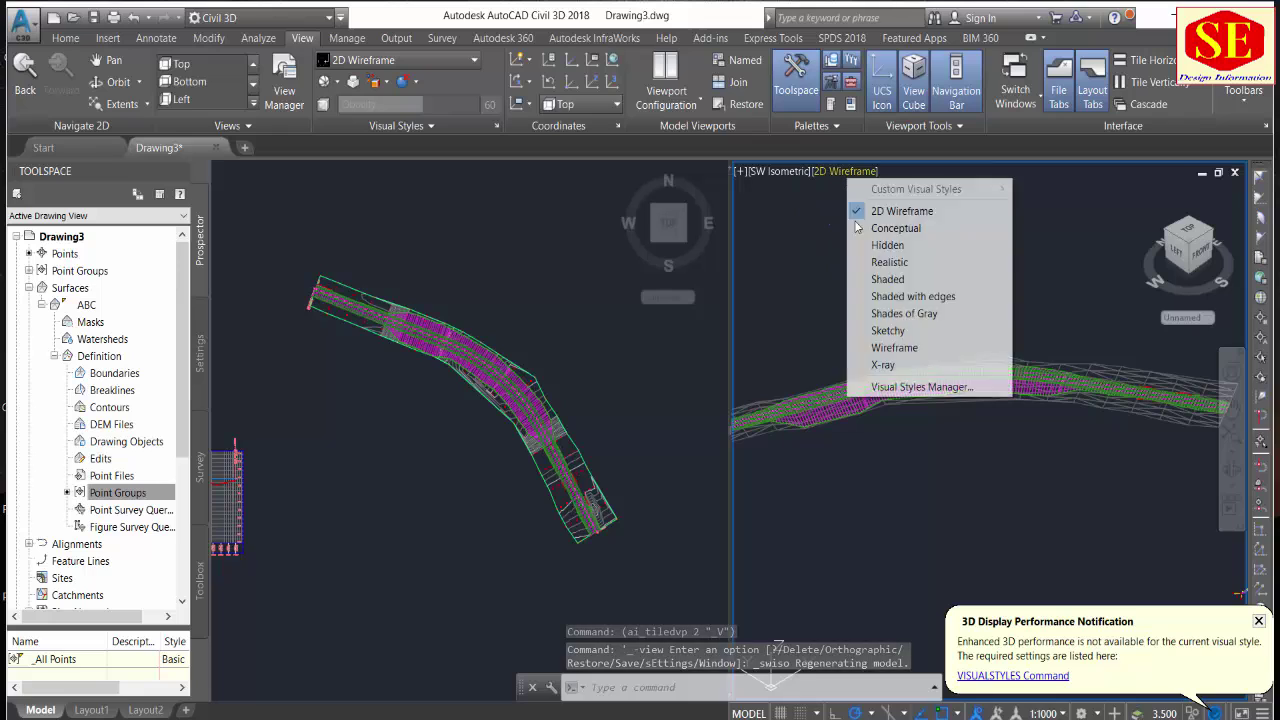
click(889, 262)
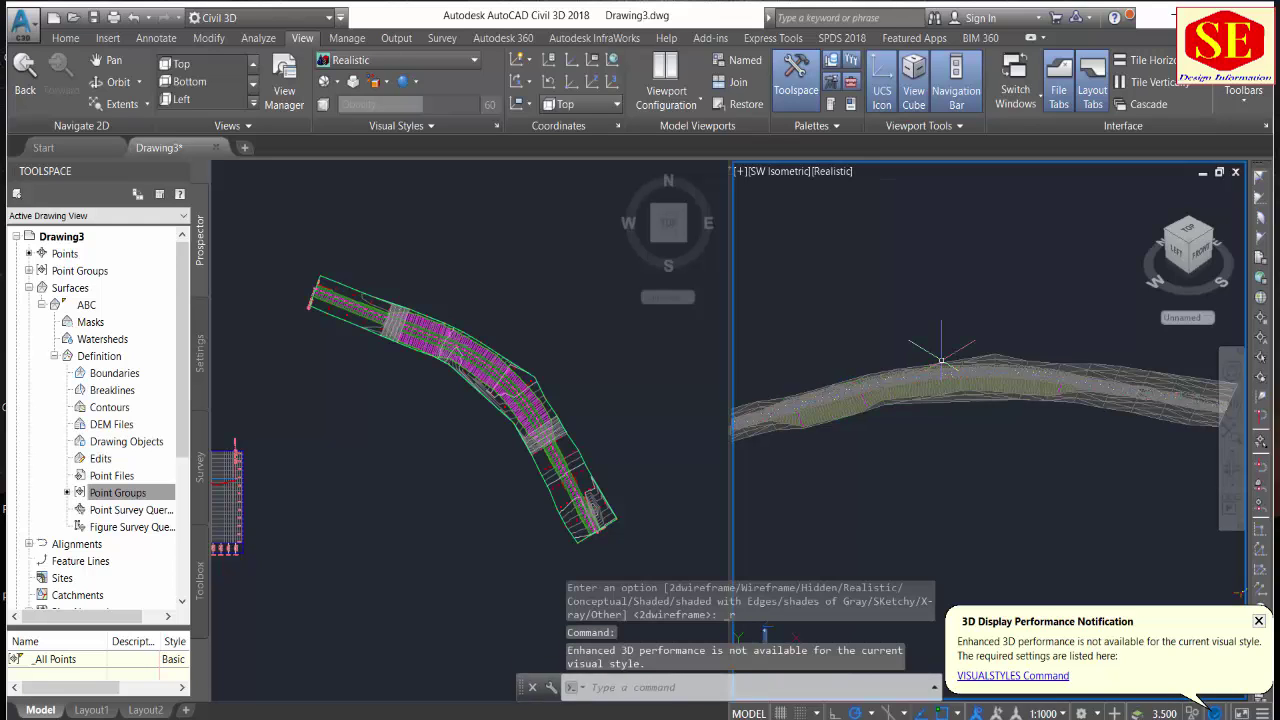
Pan the 3D corridor view using the P command.
text(p)
key(Return)
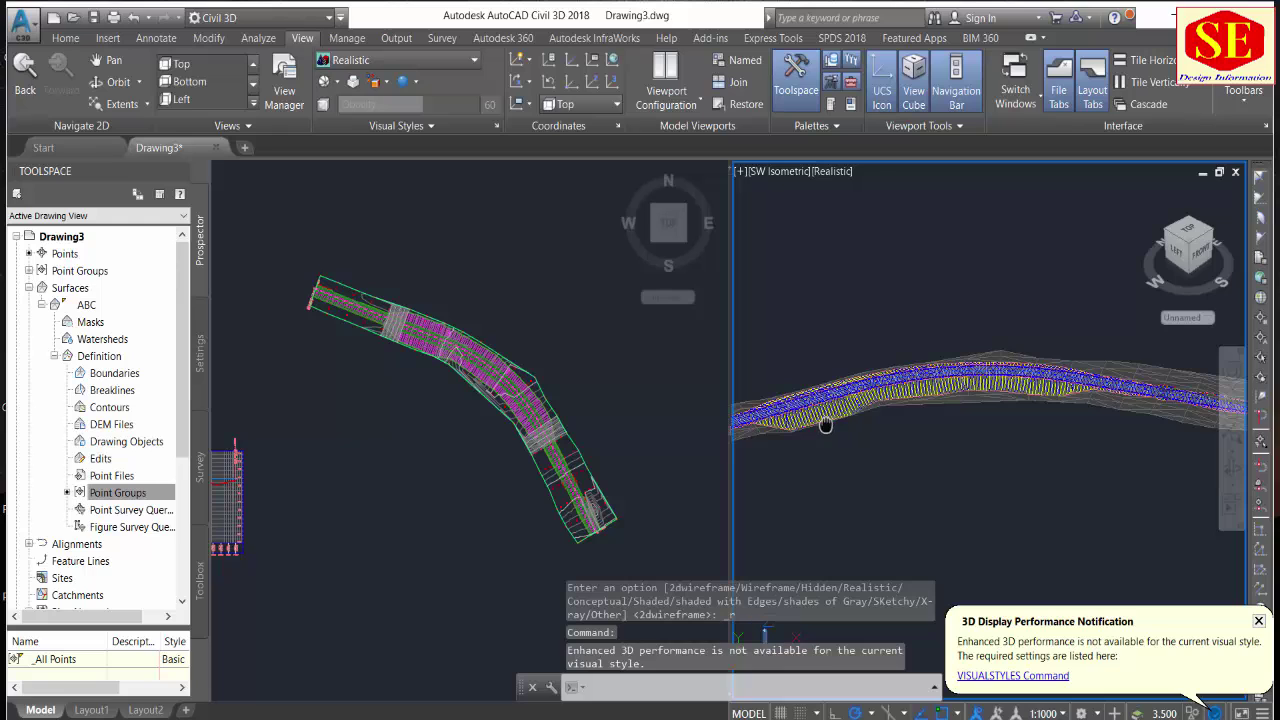
mouse_move(825, 425)
mouse_down()
mouse_move(1017, 443)
mouse_move(960, 418)
mouse_up()
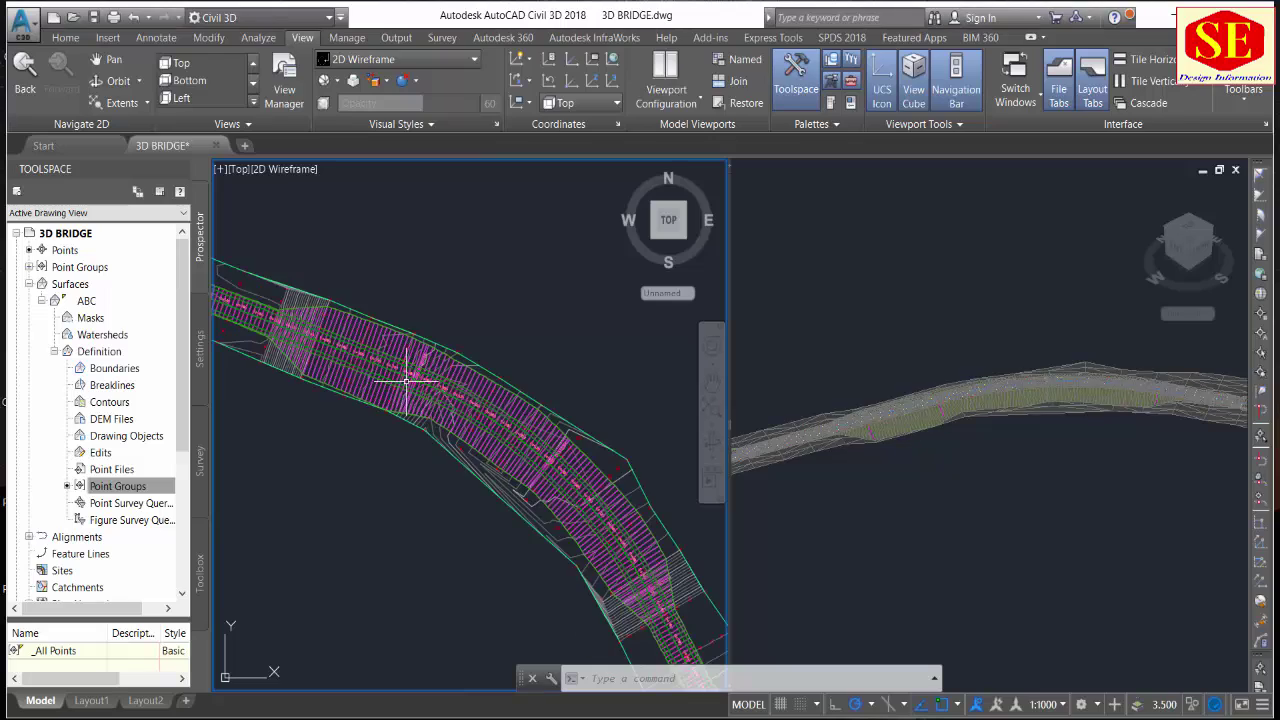
Pan along the road's curve and bring the profile grid into view.
scroll(289, 297, up, 3)
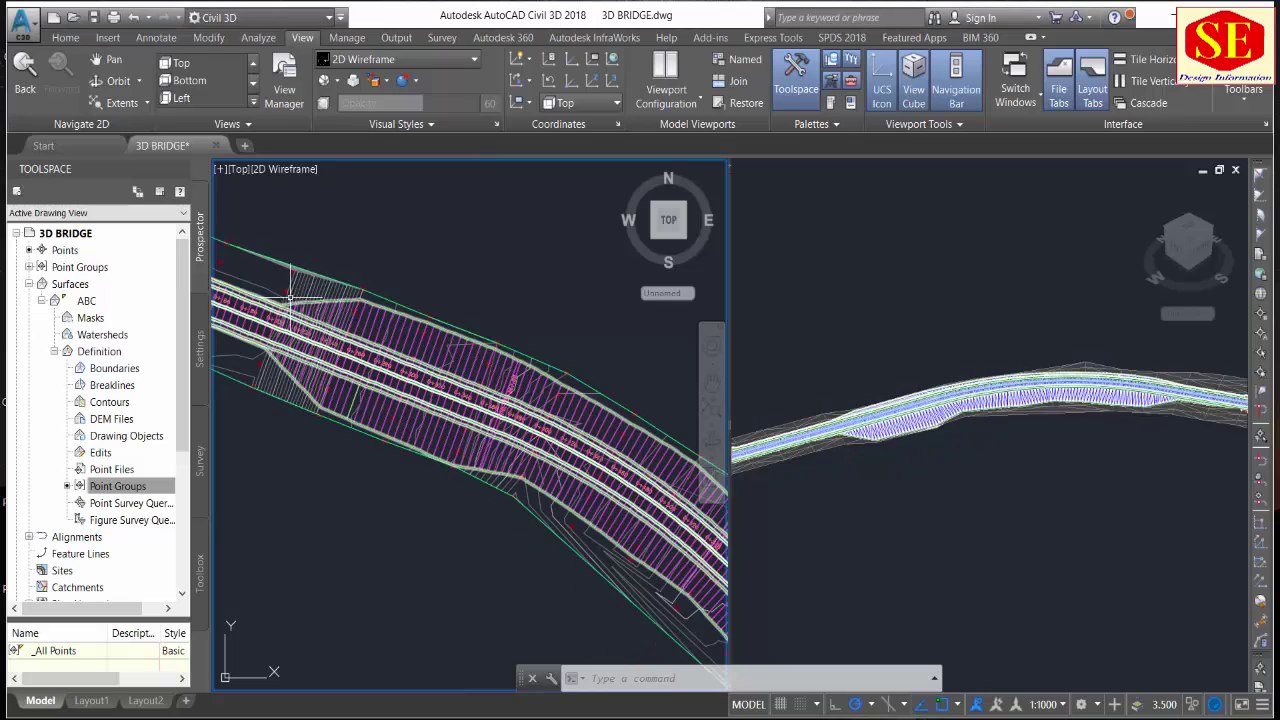
middle_drag(498, 414, 394, 343)
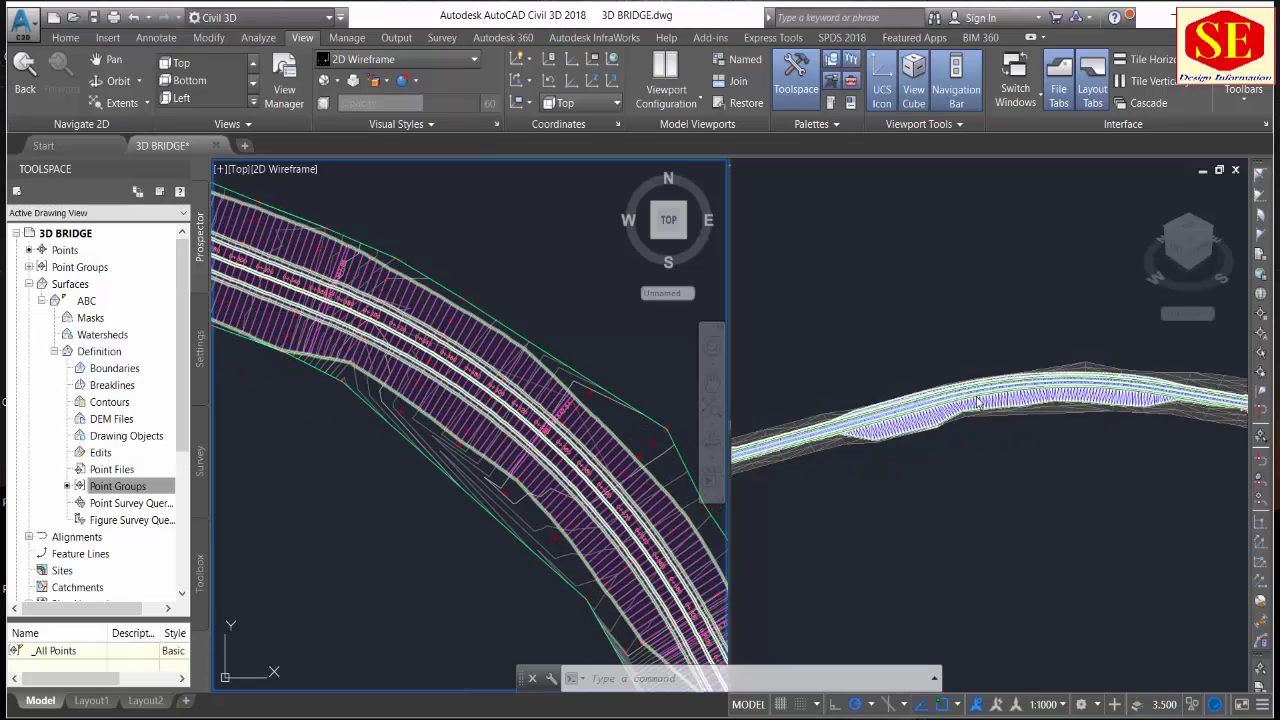
scroll(543, 514, down, 2)
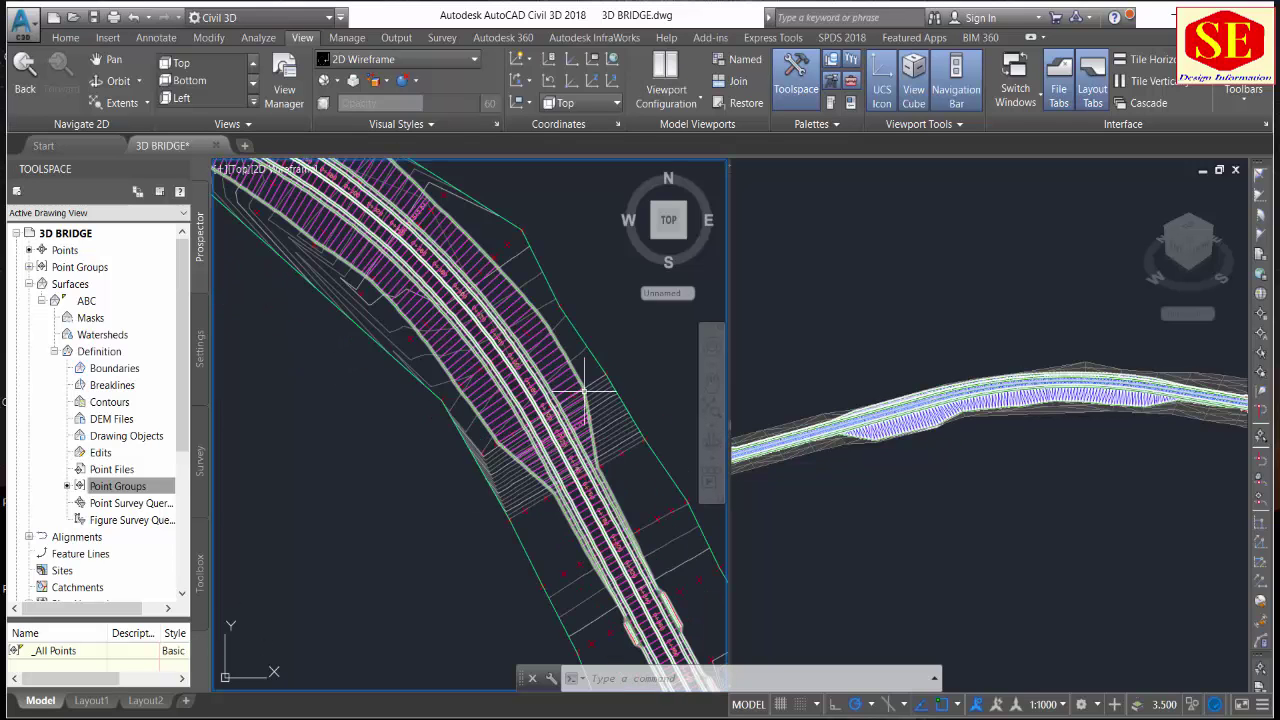
scroll(560, 420, down, 3)
middle_drag(311, 485, 508, 476)
scroll(343, 457, up, 1)
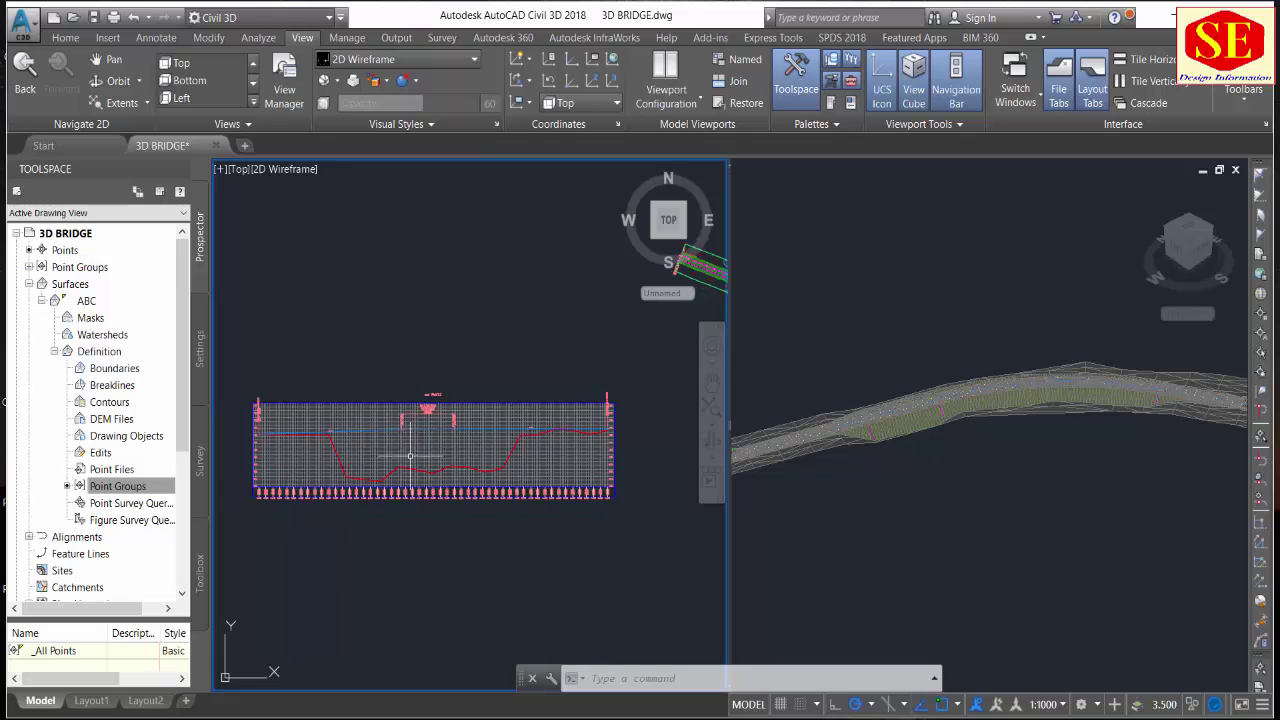
scroll(329, 434, up, 2)
scroll(322, 422, up, 2)
scroll(322, 422, up, 1)
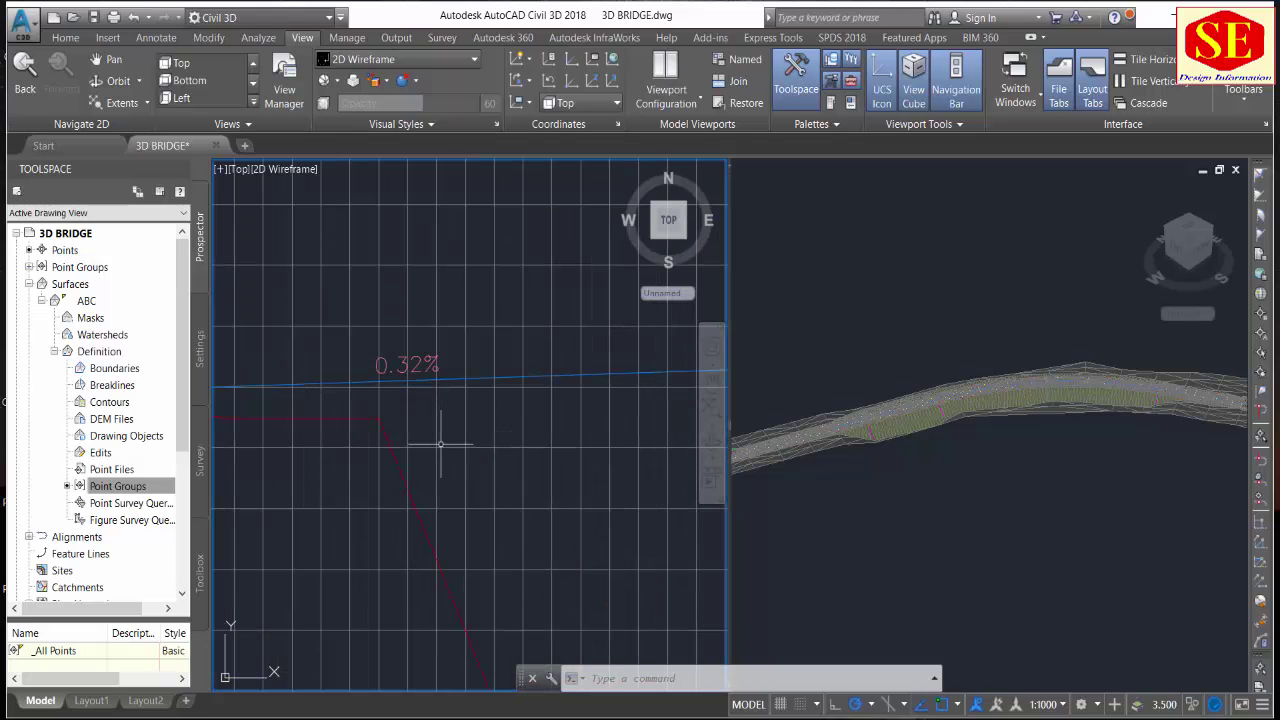
scroll(440, 444, down, 2)
scroll(408, 395, down, 1)
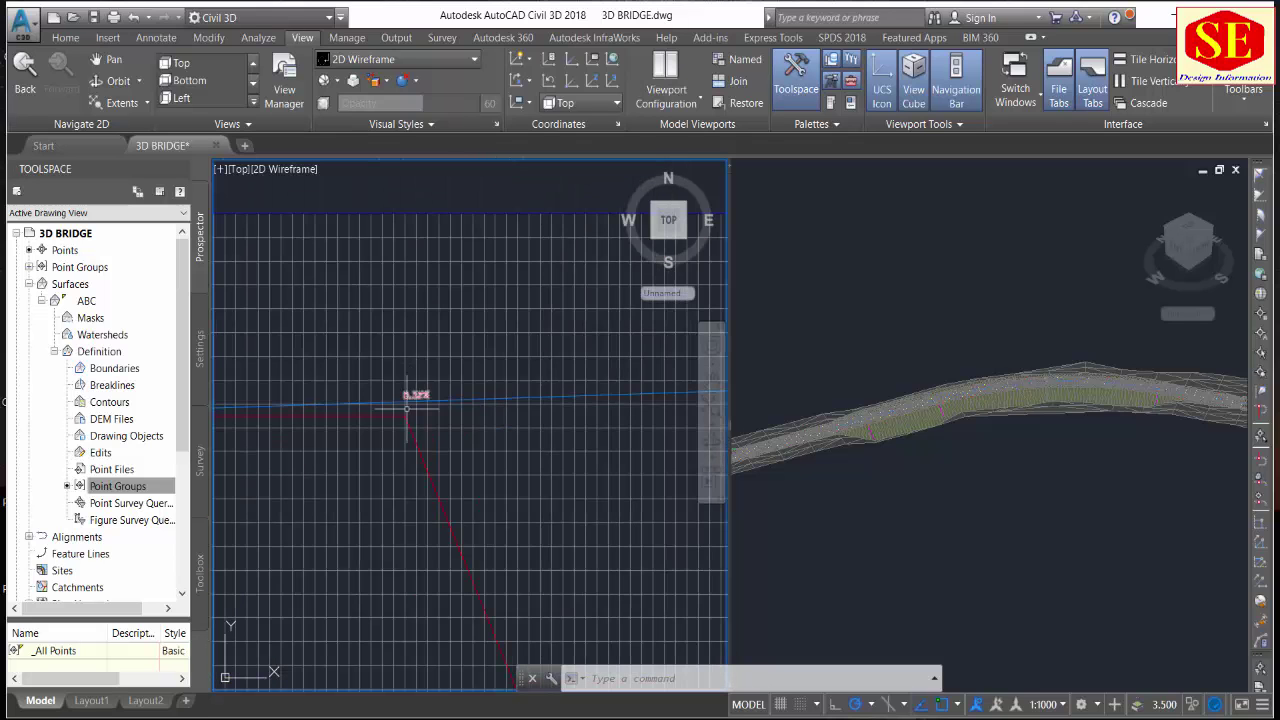
Inspect the profile view and its station and elevation labels.
click(404, 427)
scroll(410, 400, up, 2)
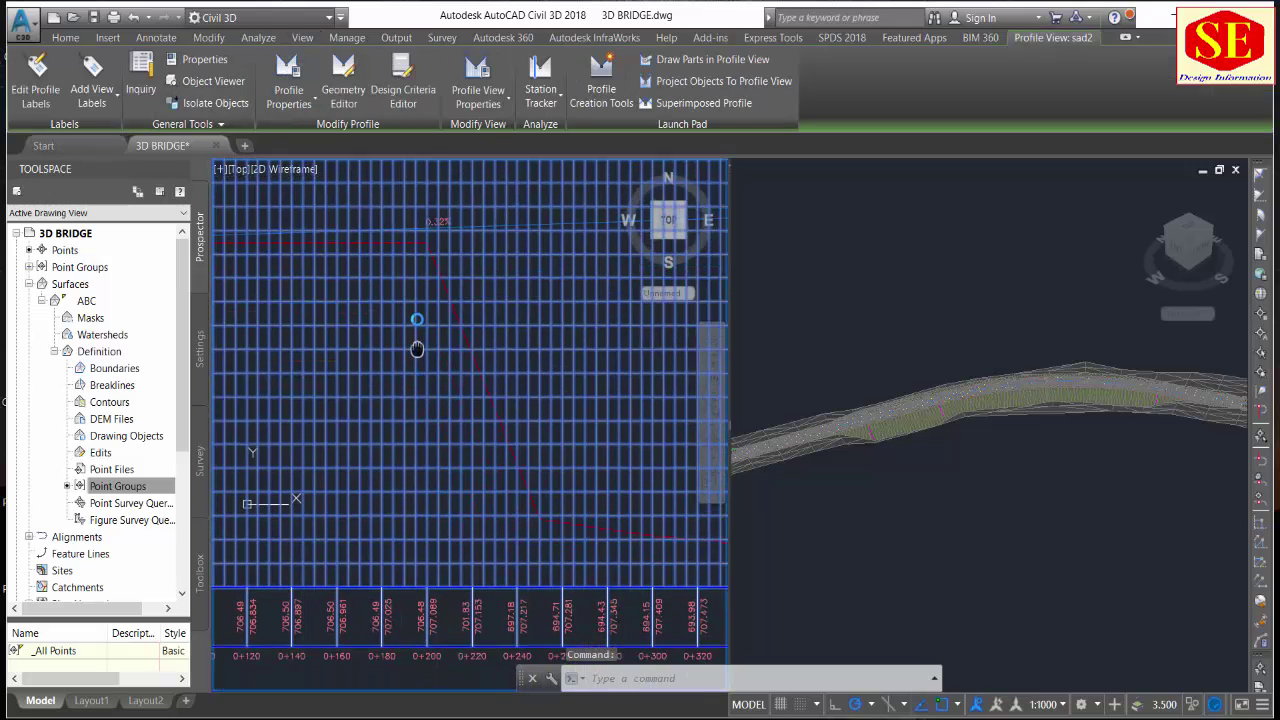
scroll(410, 560, up, 2)
key(Escape)
key(Escape)
scroll(410, 600, up, 2)
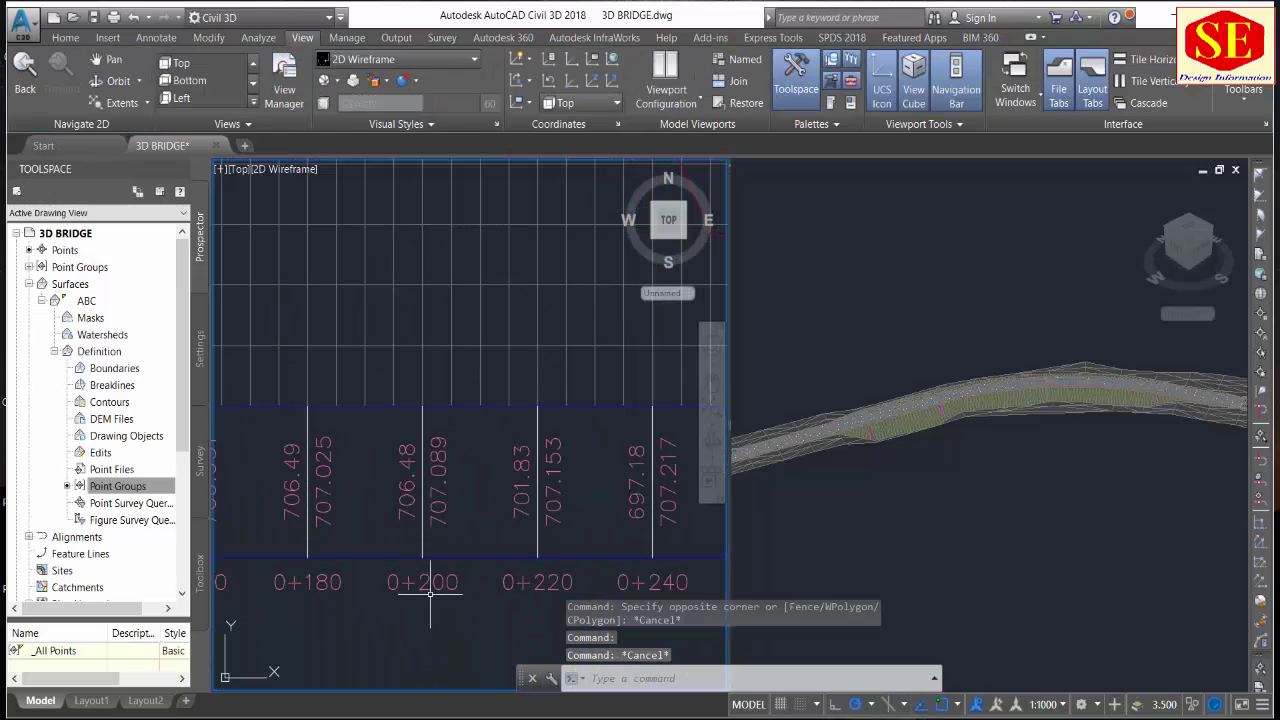
scroll(430, 592, down, 3)
scroll(420, 425, up, 1)
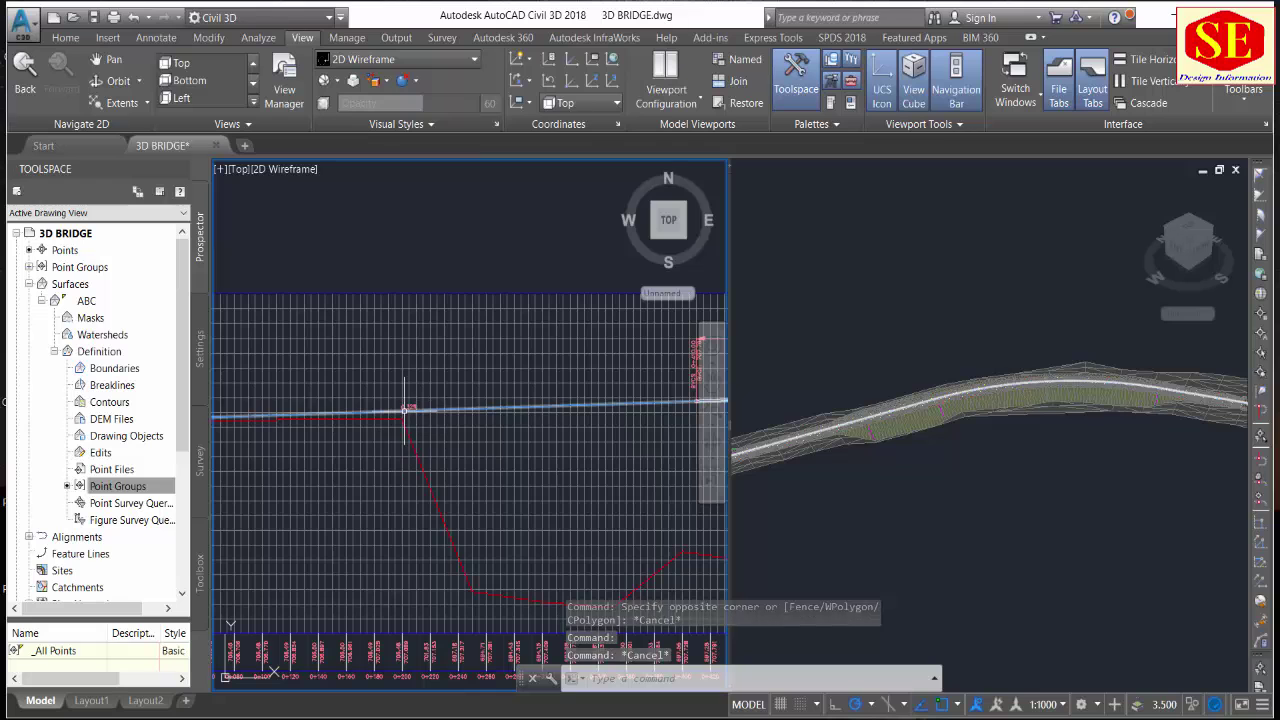
mouse_move(399, 418)
middle_down()
mouse_move(271, 414)
mouse_move(534, 463)
mouse_move(228, 440)
mouse_move(414, 400)
middle_up()
scroll(420, 392, up, 2)
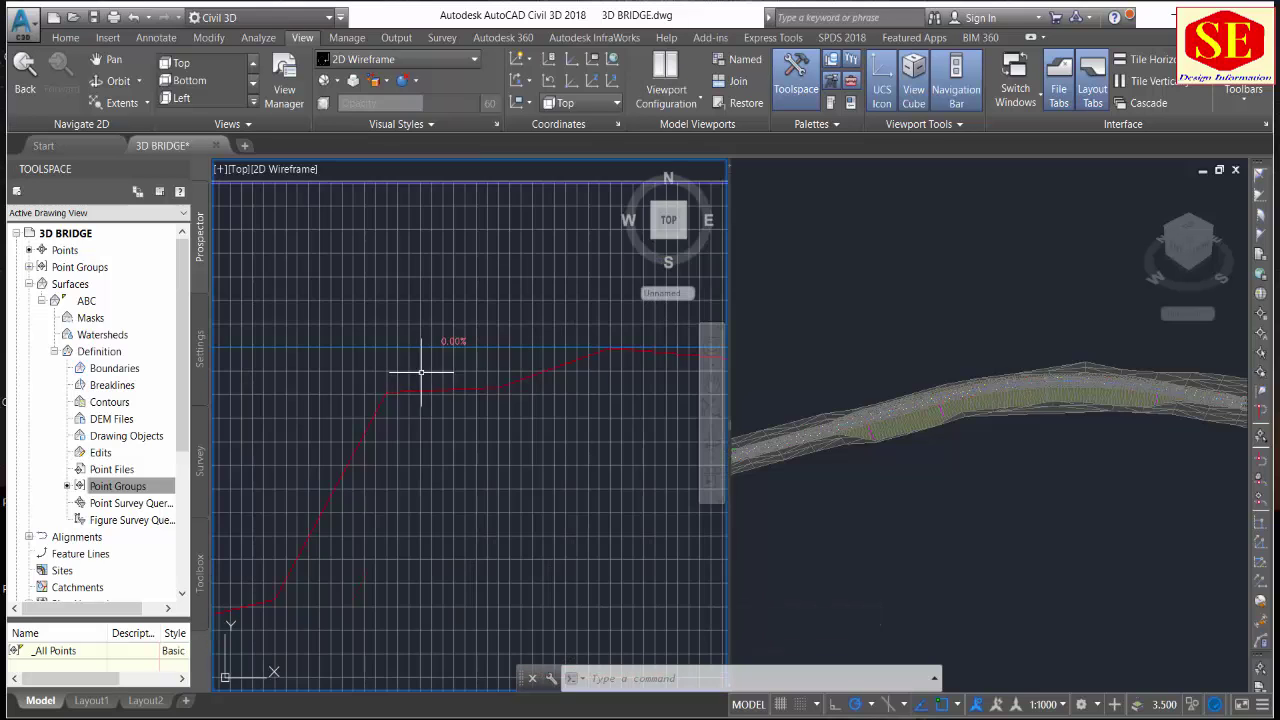
middle_drag(434, 556, 428, 371)
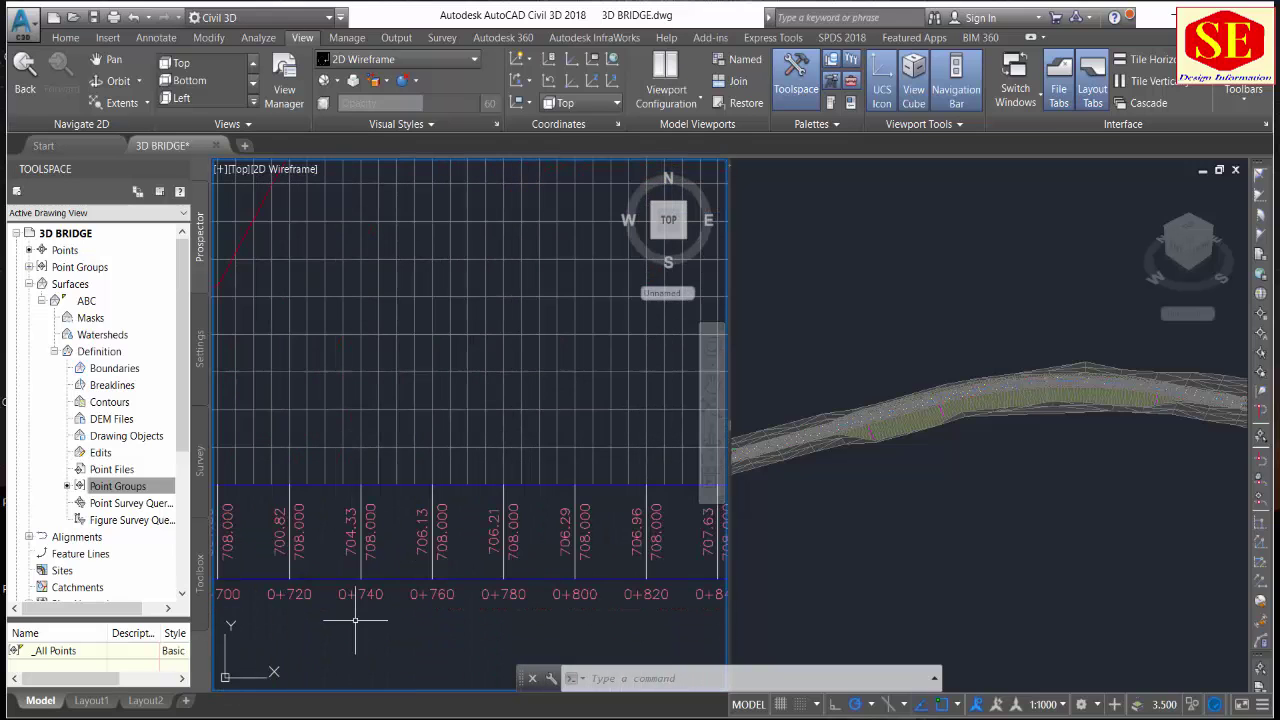
scroll(365, 507, down, 3)
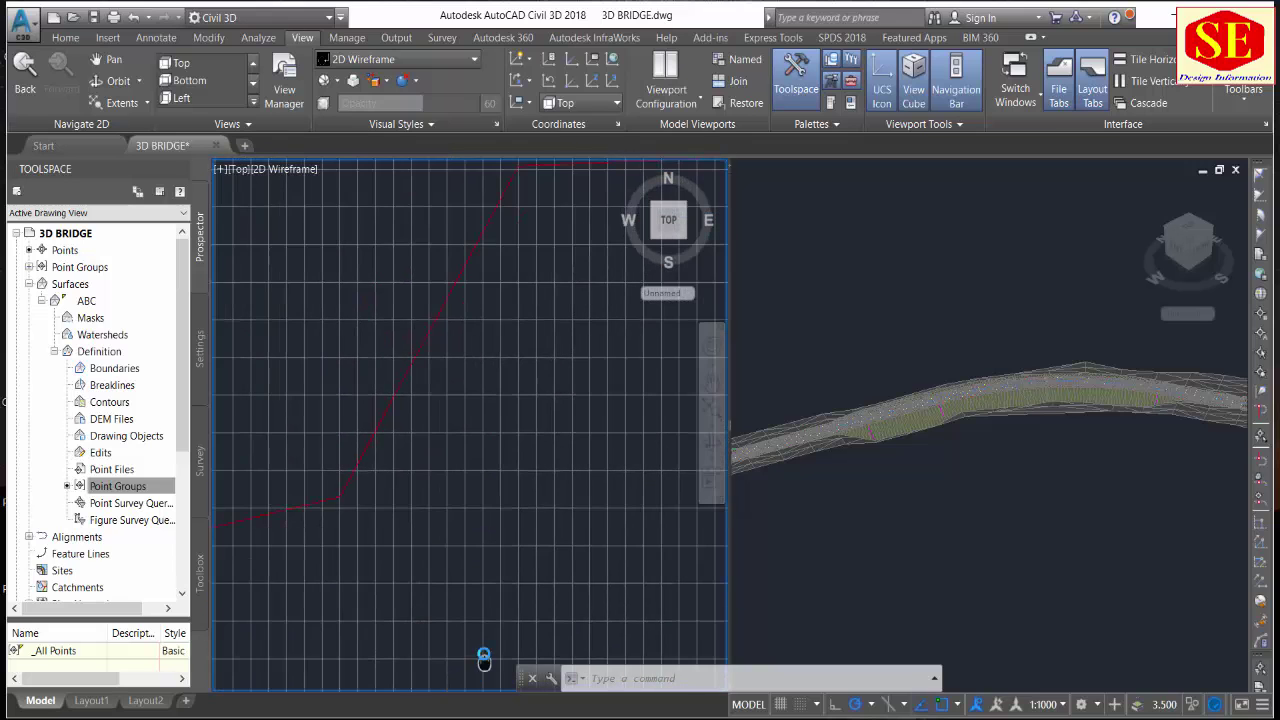
scroll(489, 595, up, 3)
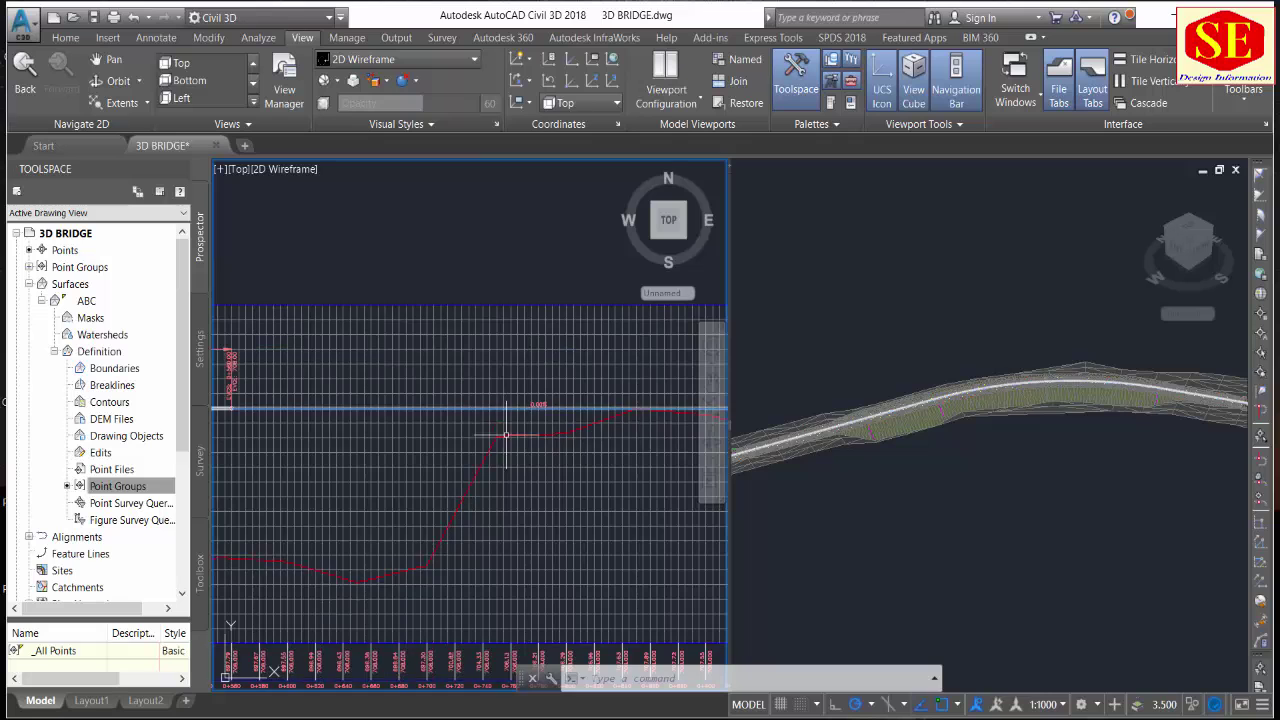
scroll(504, 417, down, 4)
Centre corridor PUM in plan and select it to show its Corridor editing tools.
middle_drag(504, 417, 272, 410)
scroll(414, 343, up, 3)
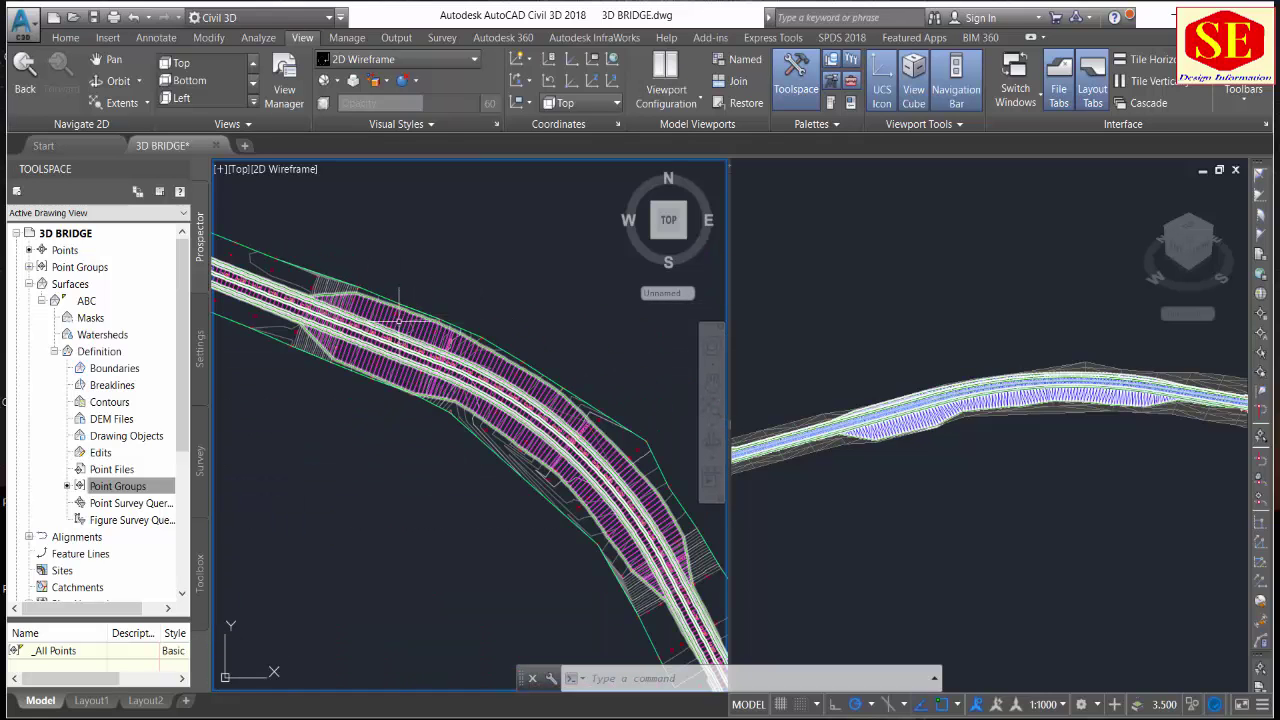
click(398, 320)
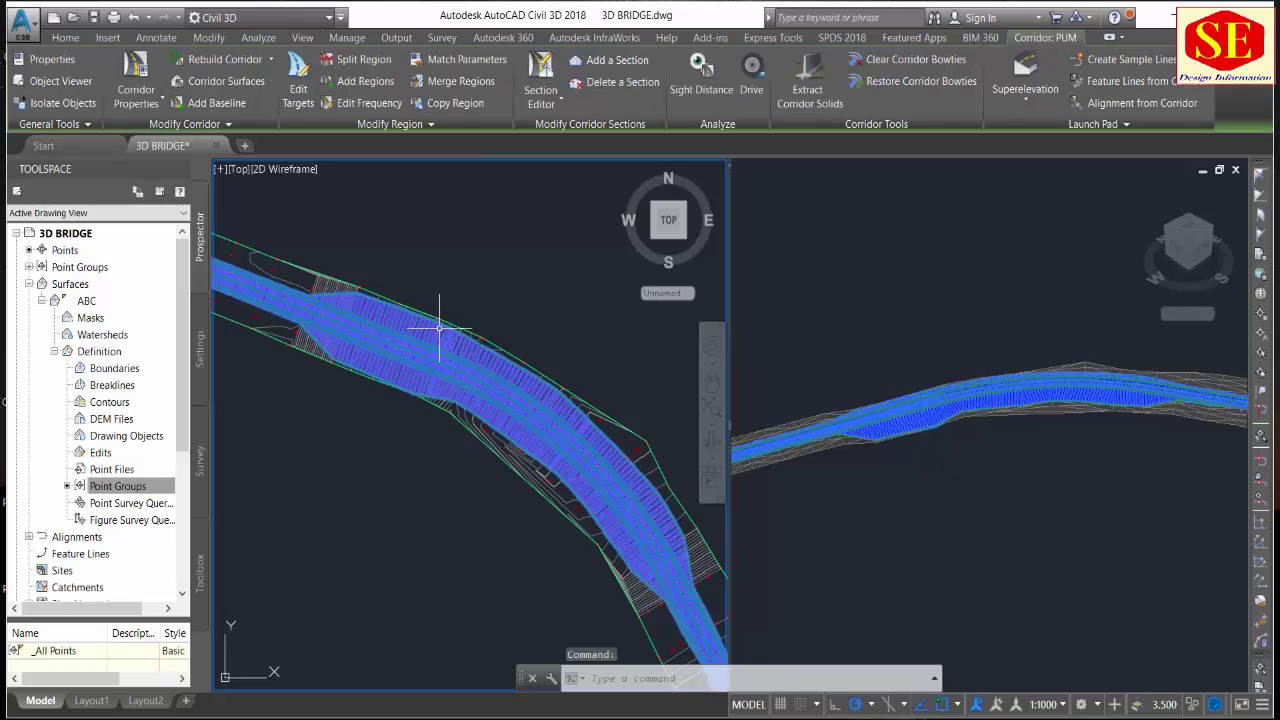
Split the corridor region at about station 0+200 with Split Region.
click(351, 66)
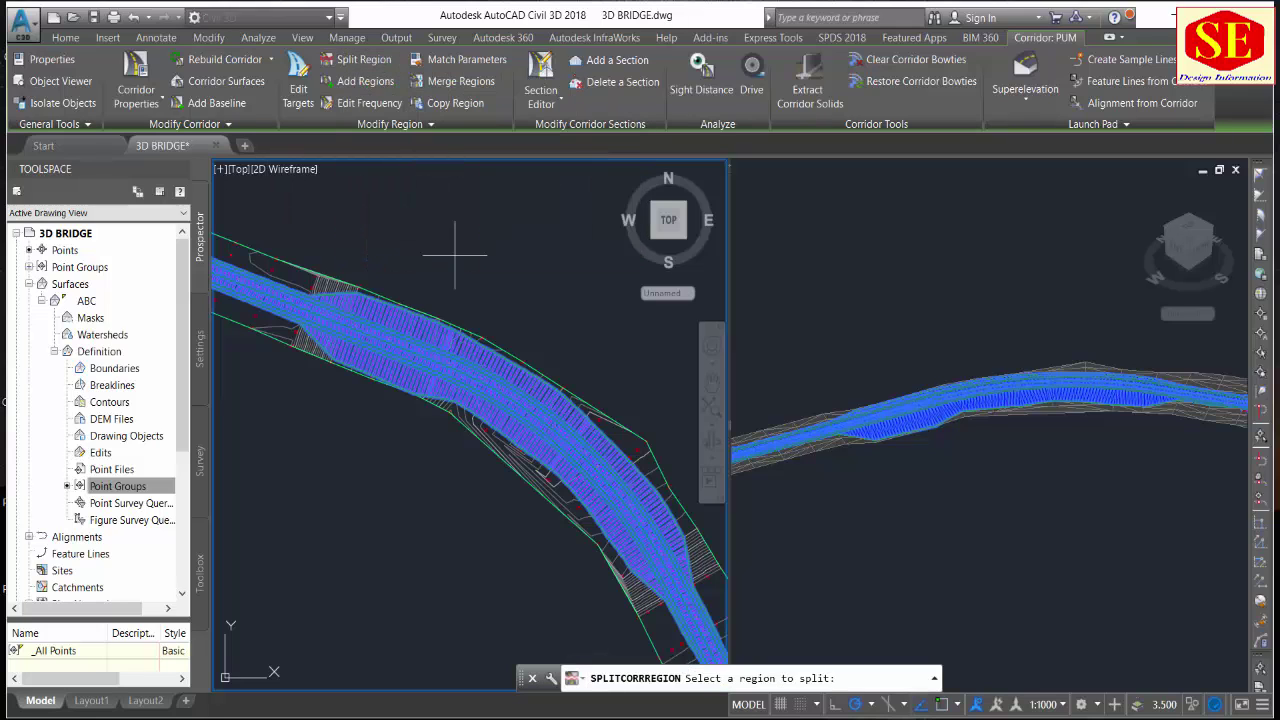
scroll(514, 371, down, 2)
scroll(400, 370, up, 6)
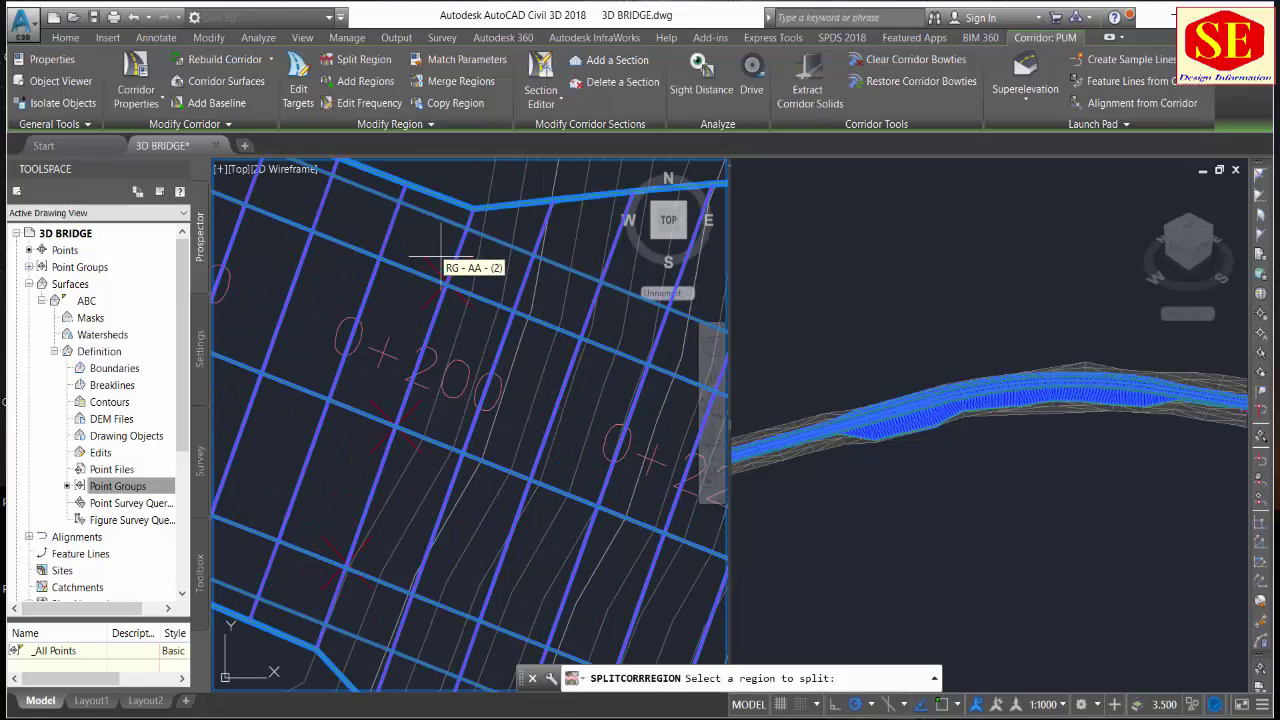
click(395, 425)
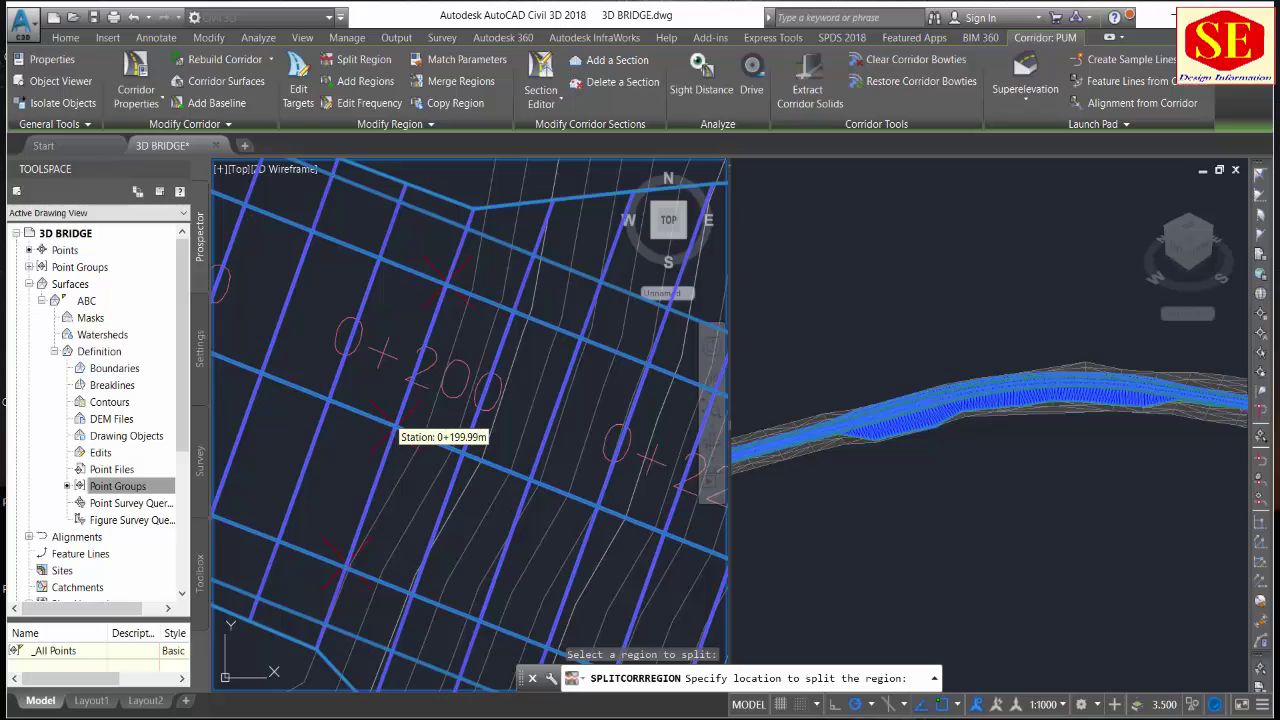
click(392, 428)
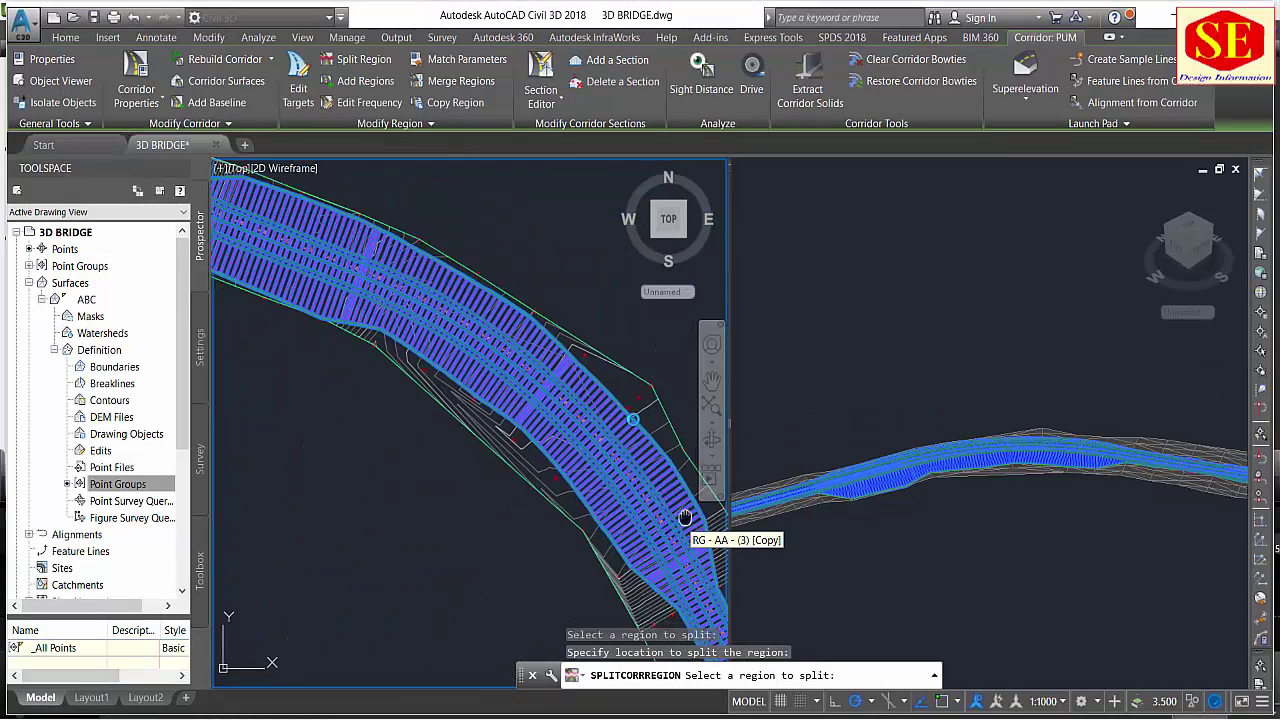
Zoom toward station 0+740 for the second split.
scroll(640, 450, up, 2)
scroll(557, 320, up, 2)
scroll(510, 320, up, 3)
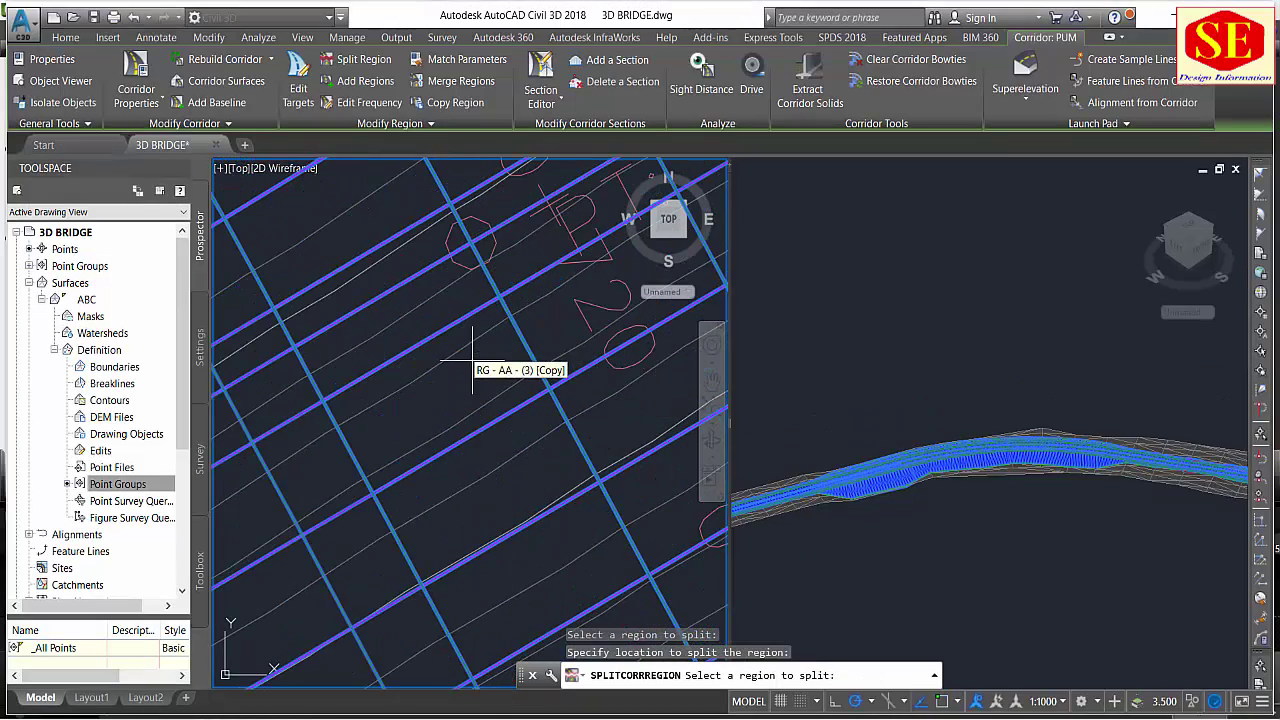
scroll(472, 363, down, 1)
scroll(495, 352, down, 1)
scroll(500, 357, down, 1)
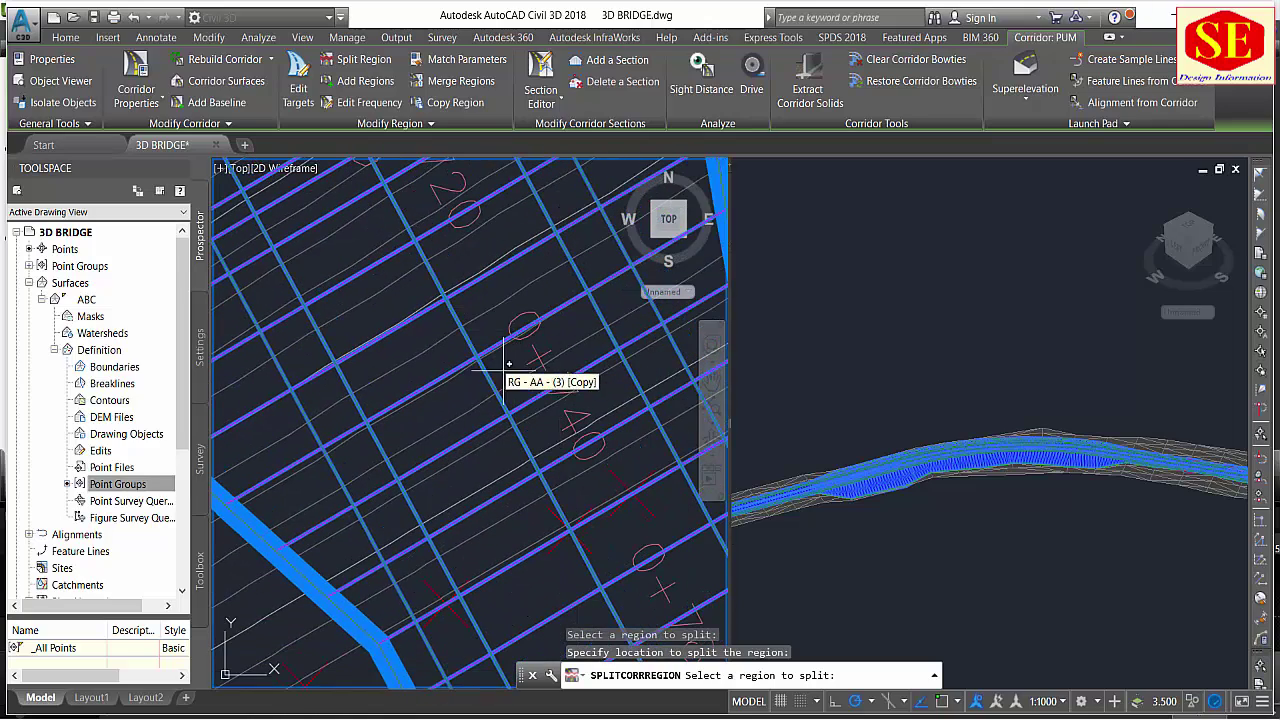
scroll(508, 364, down, 1)
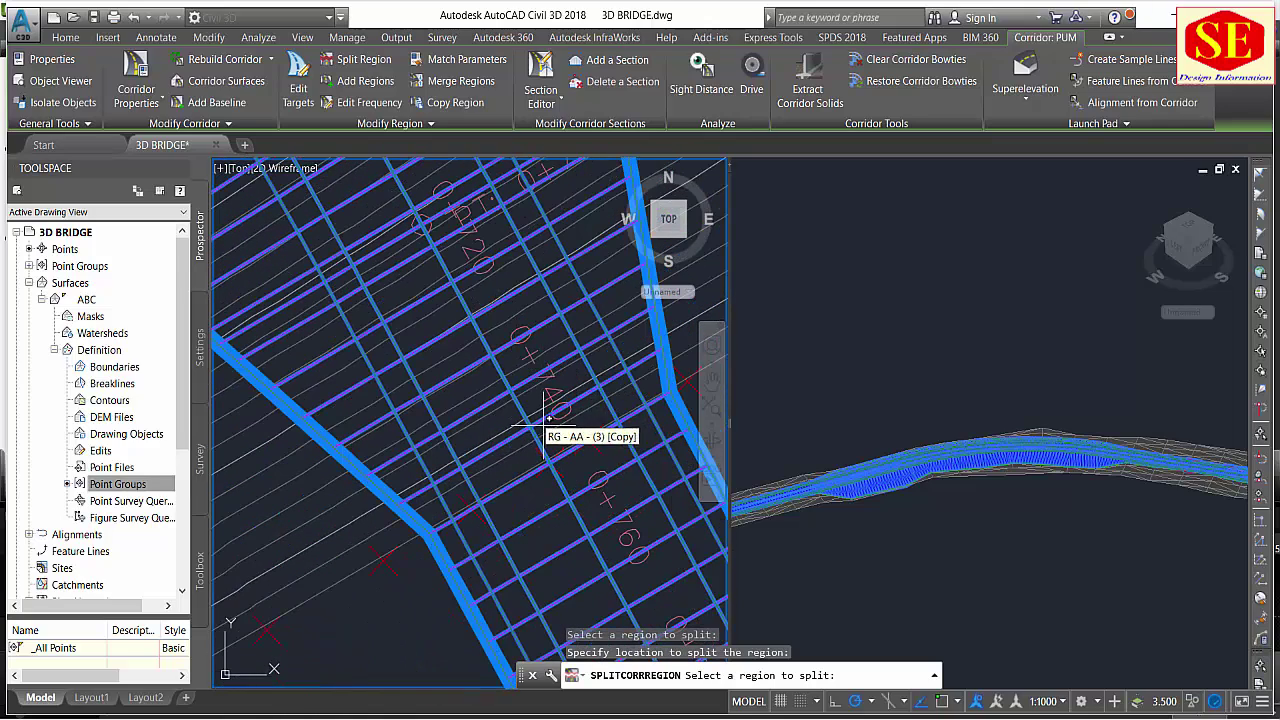
scroll(545, 420, up, 1)
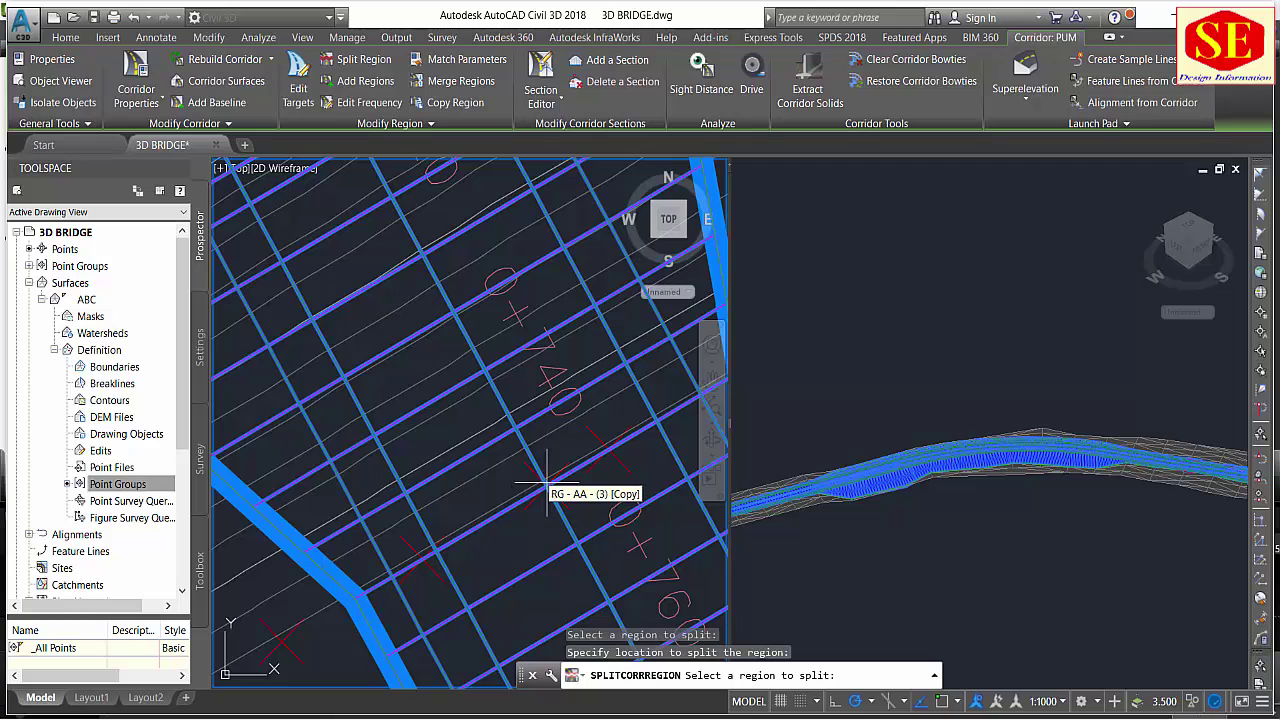
Place the second region split near station 0+740.
click(545, 487)
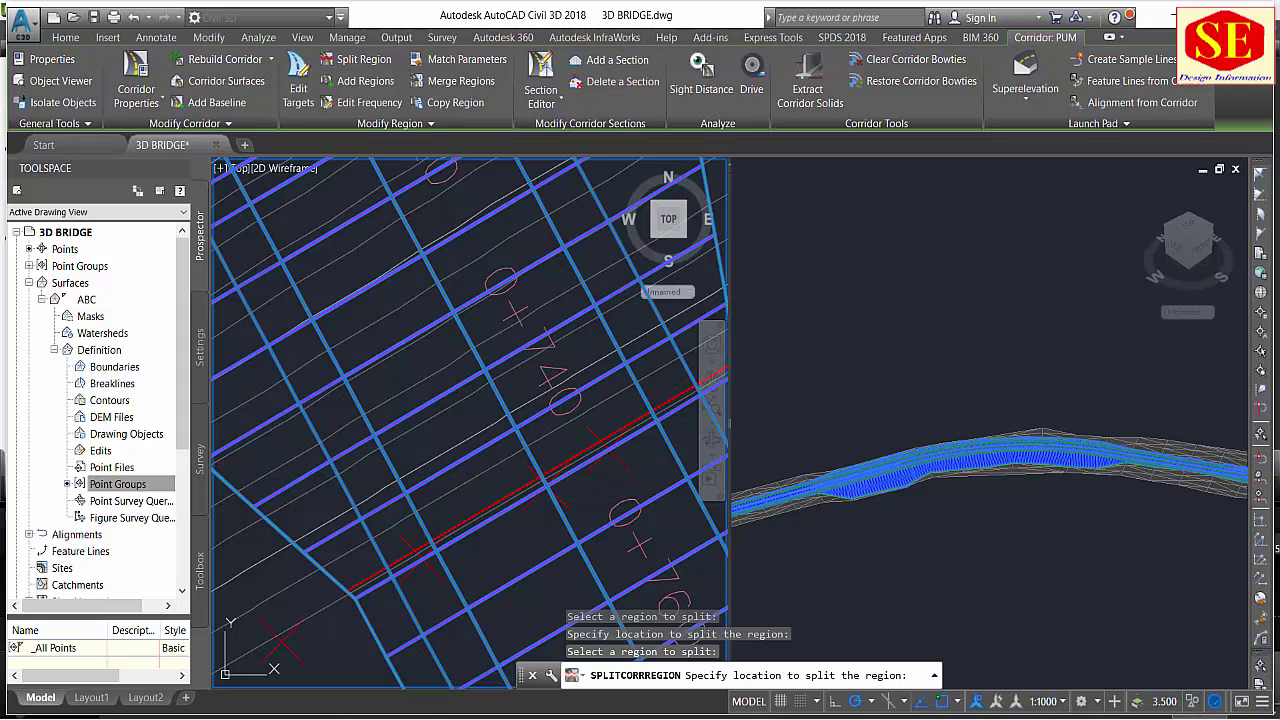
click(551, 466)
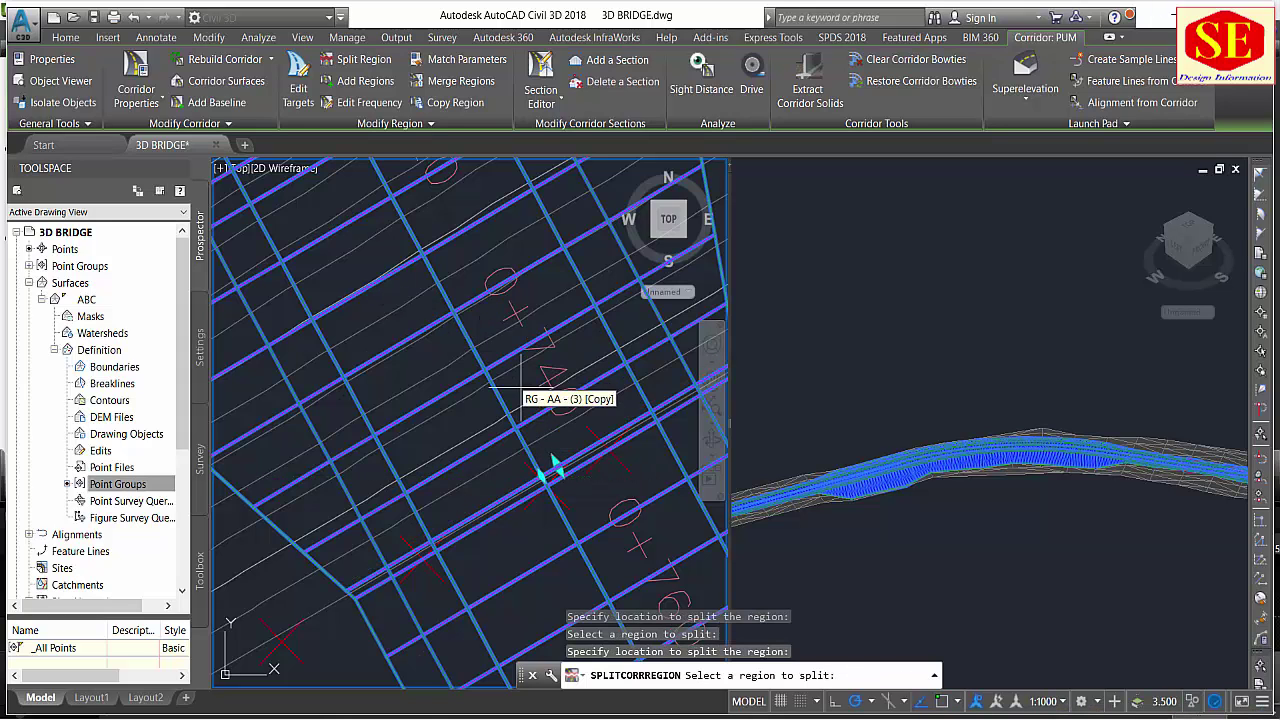
scroll(533, 374, down, 3)
scroll(537, 373, down, 3)
scroll(316, 208, up, 3)
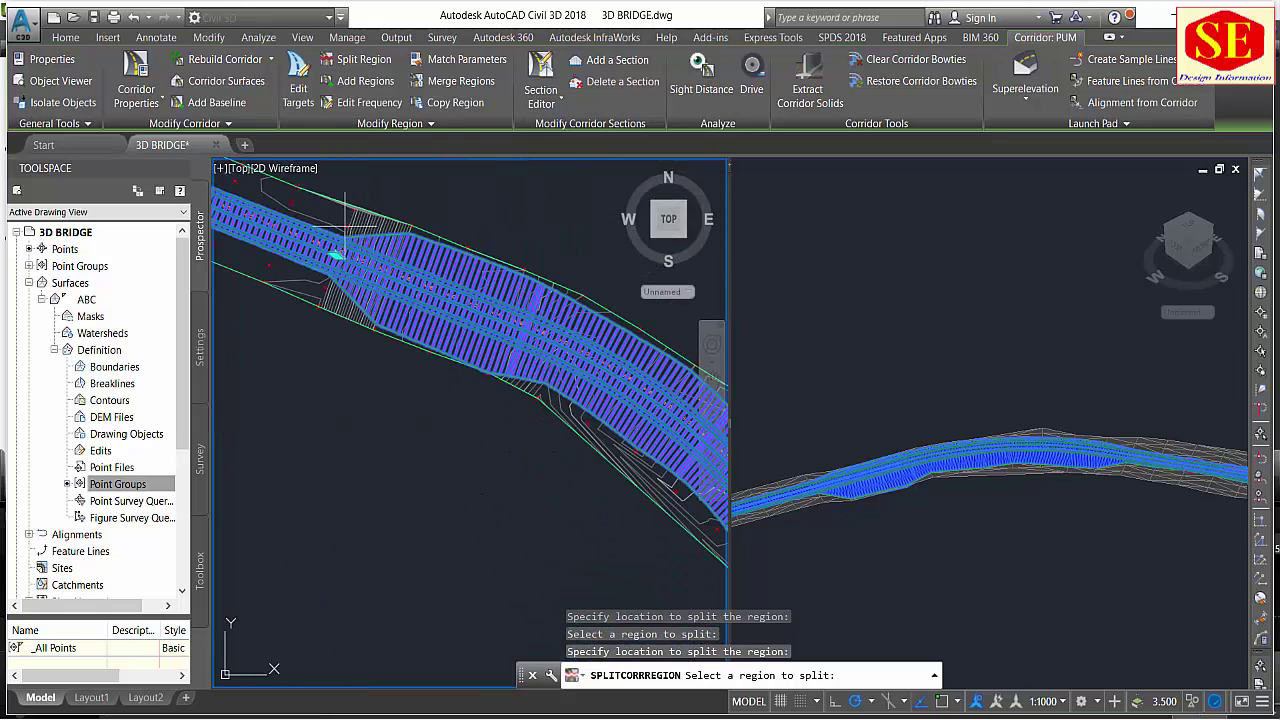
scroll(388, 296, down, 3)
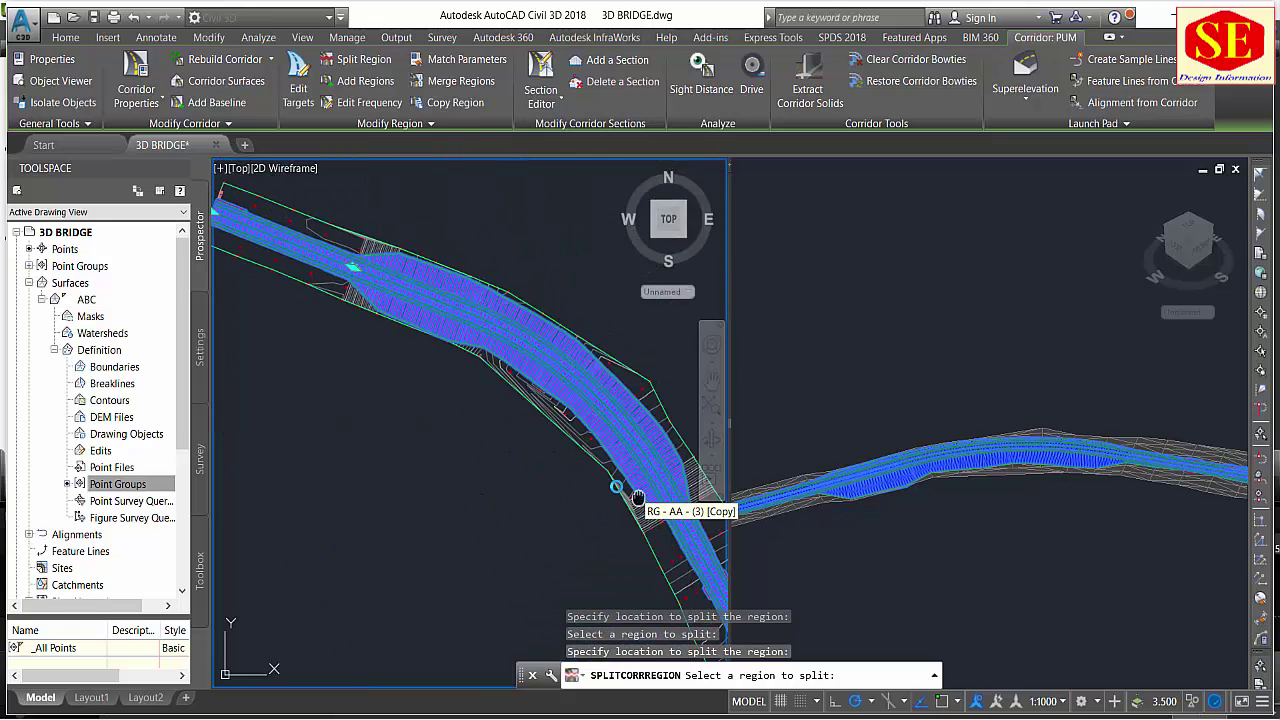
scroll(582, 460, up, 3)
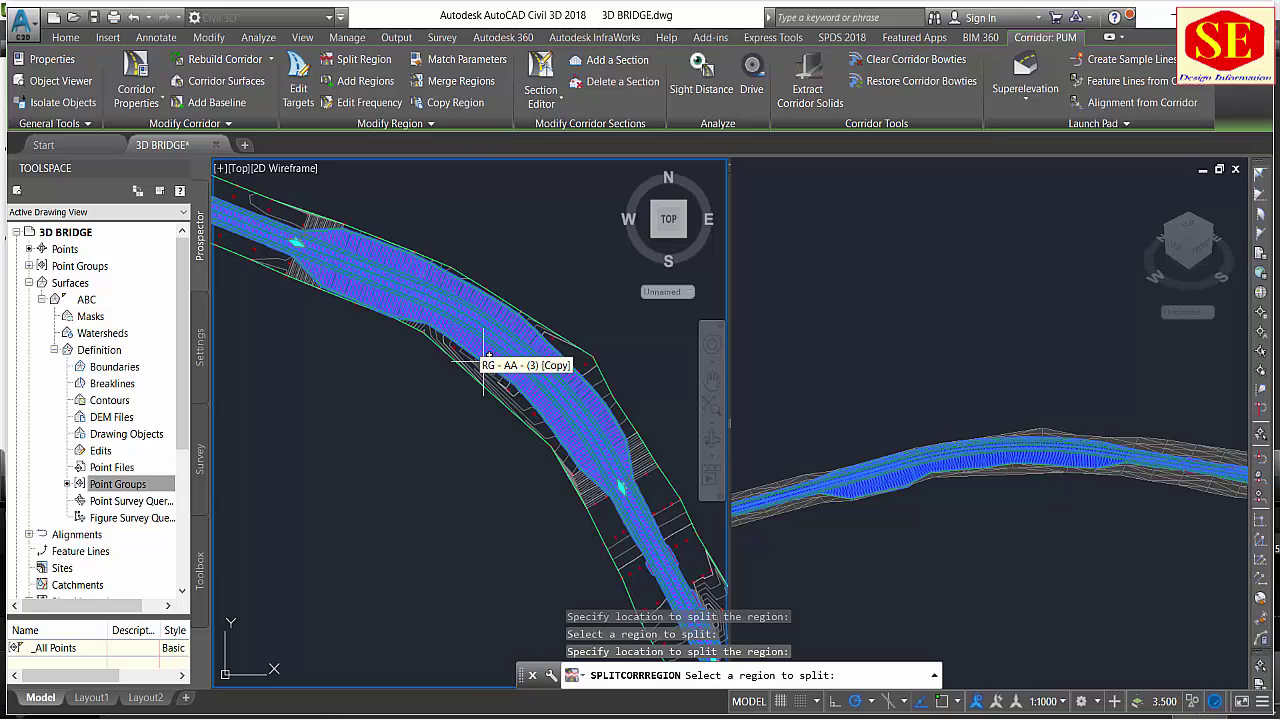
Check the split regions and exit the Split Region command.
key(Escape)
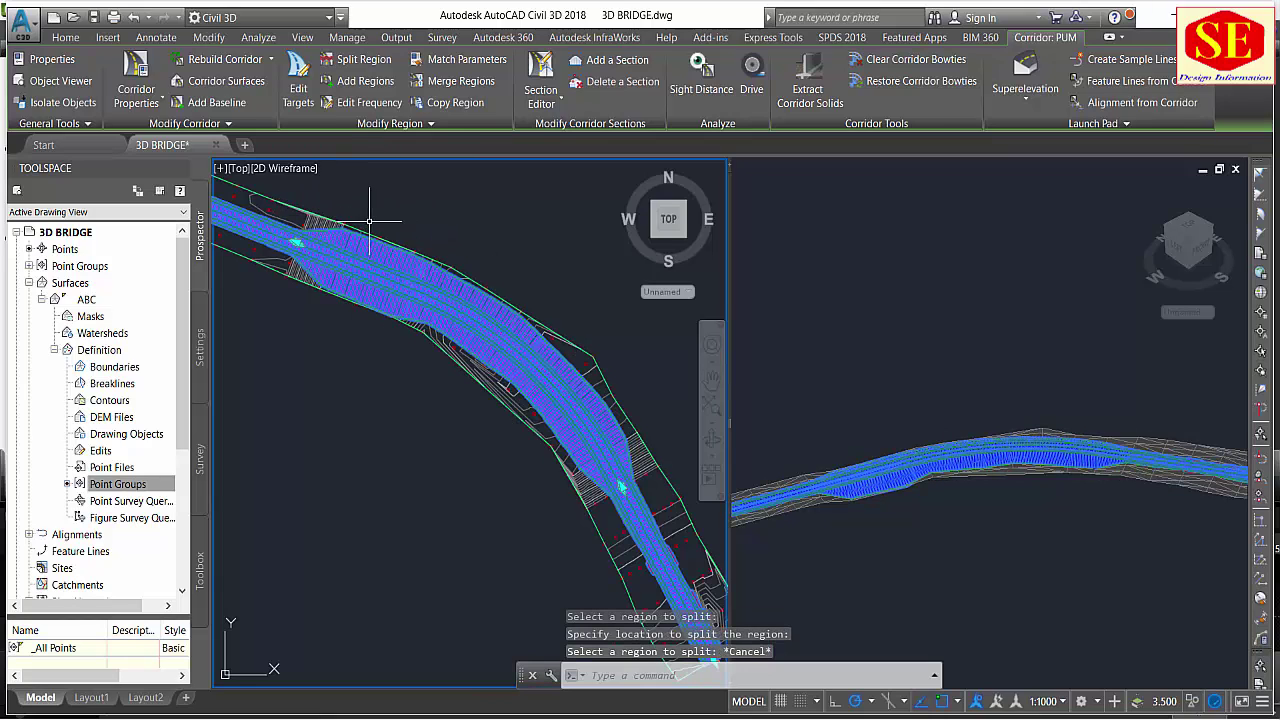
scroll(408, 273, down, 2)
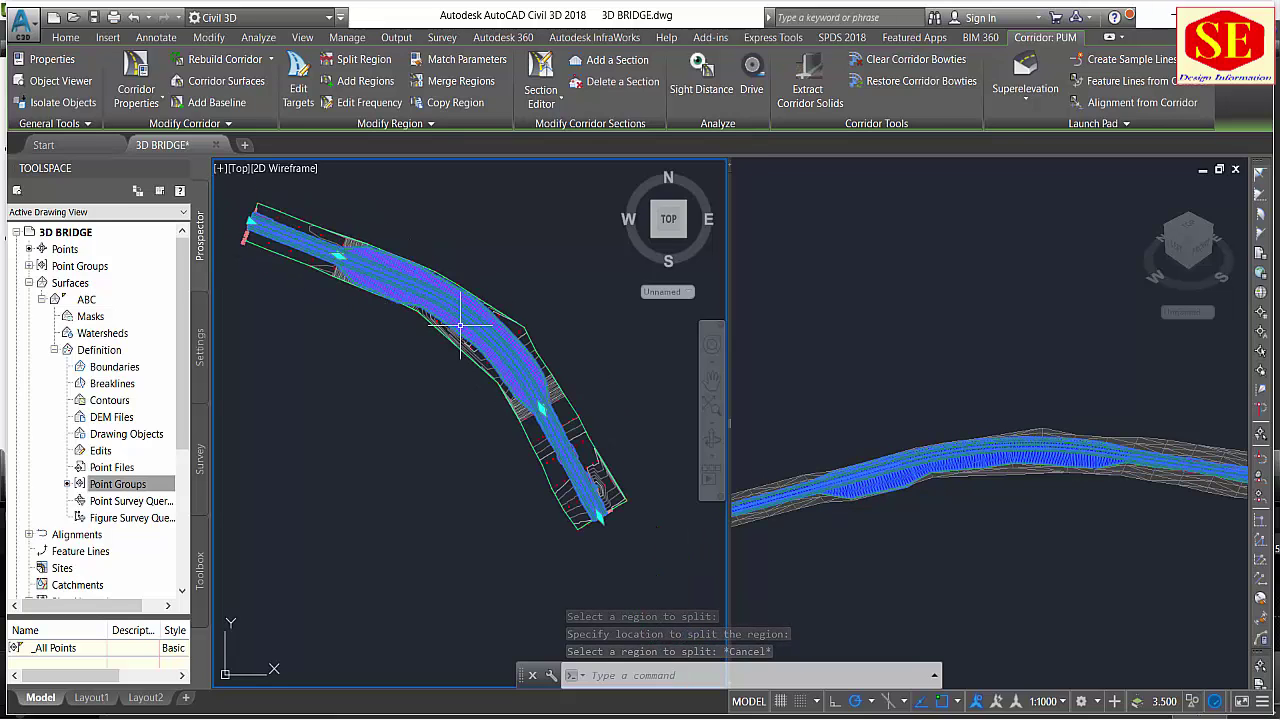
scroll(349, 262, up, 2)
scroll(349, 262, up, 1)
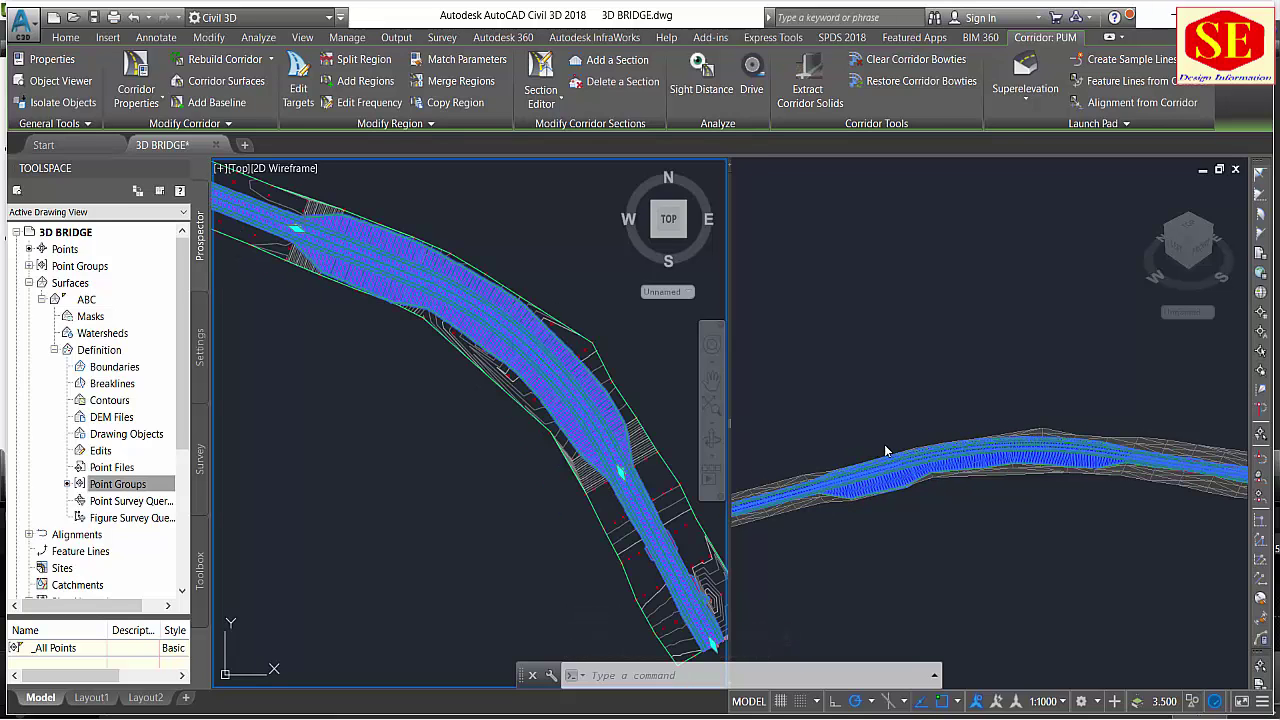
key(Escape)
key(Escape)
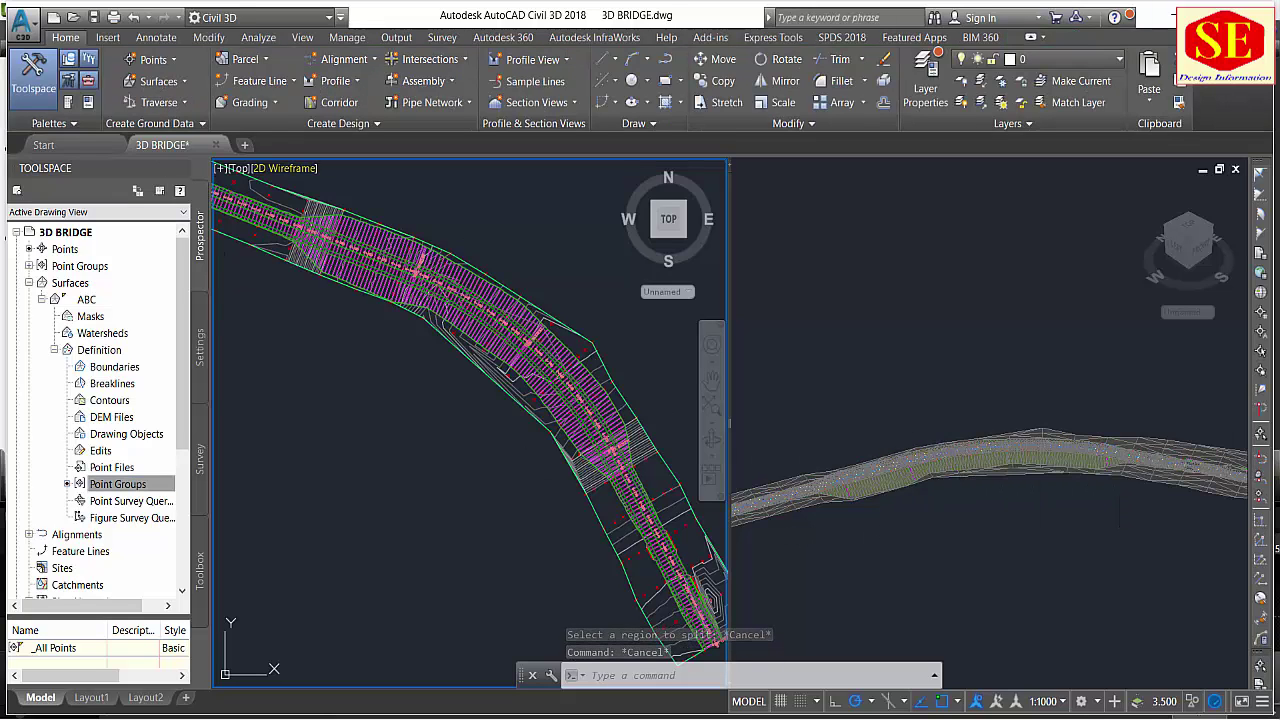
In Corridor Properties, uncheck the middle RG region (0+200 to 0+740) and rebuild corridor PUM.
click(590, 482)
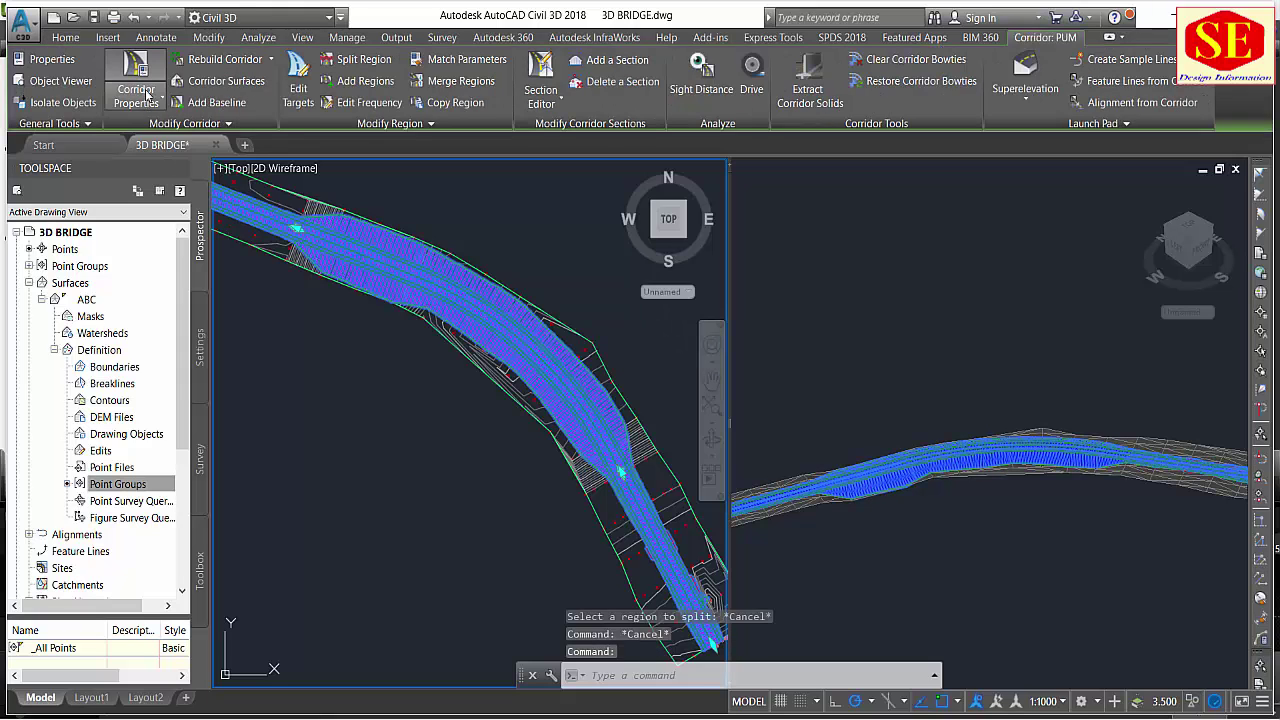
click(143, 73)
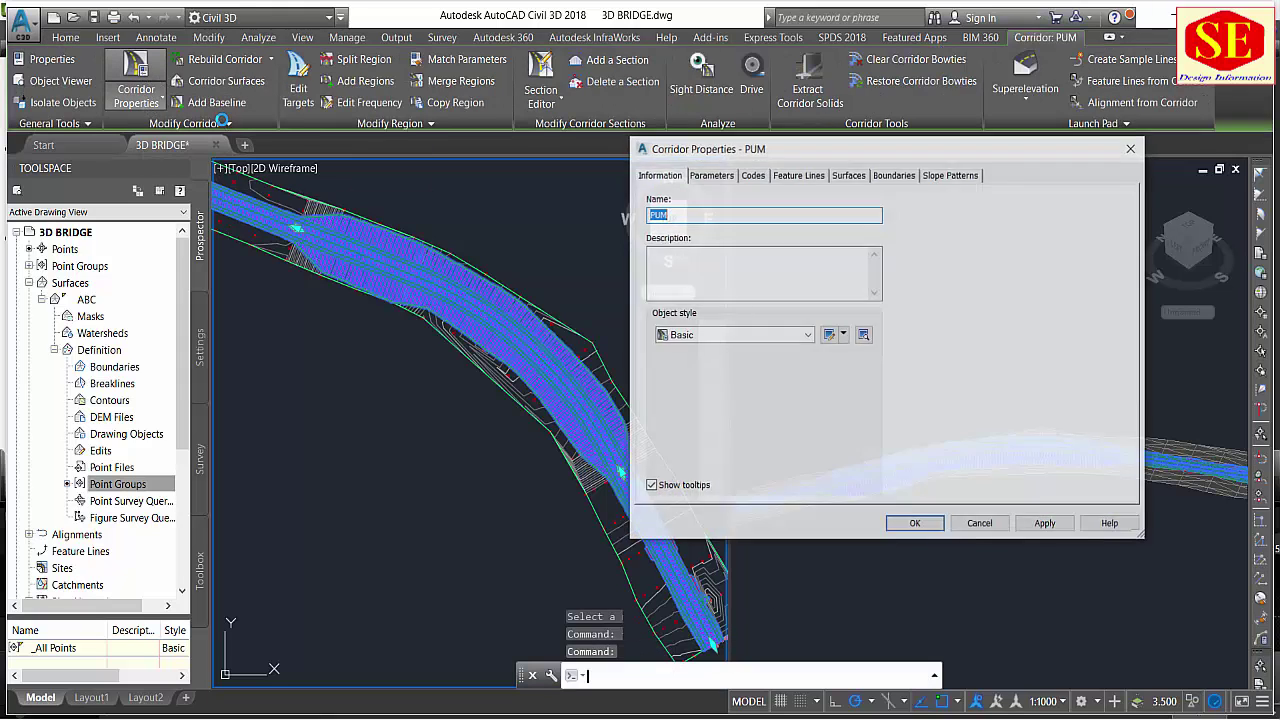
click(749, 177)
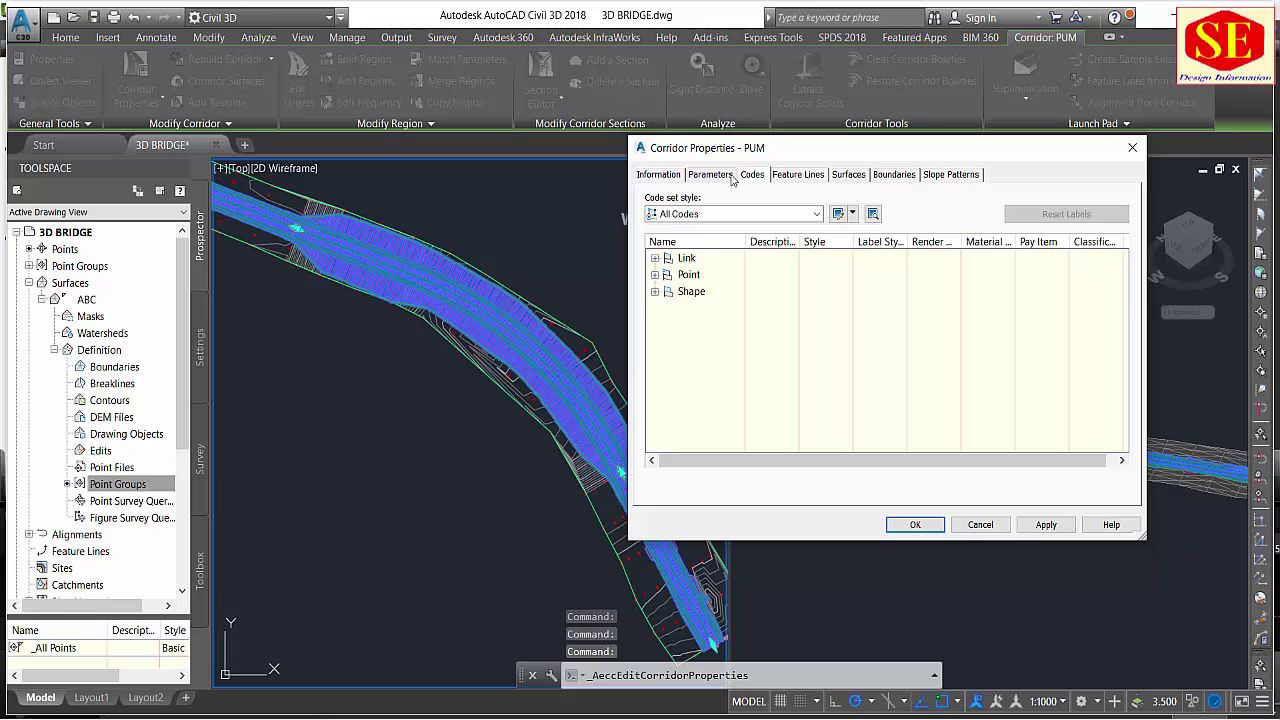
click(722, 177)
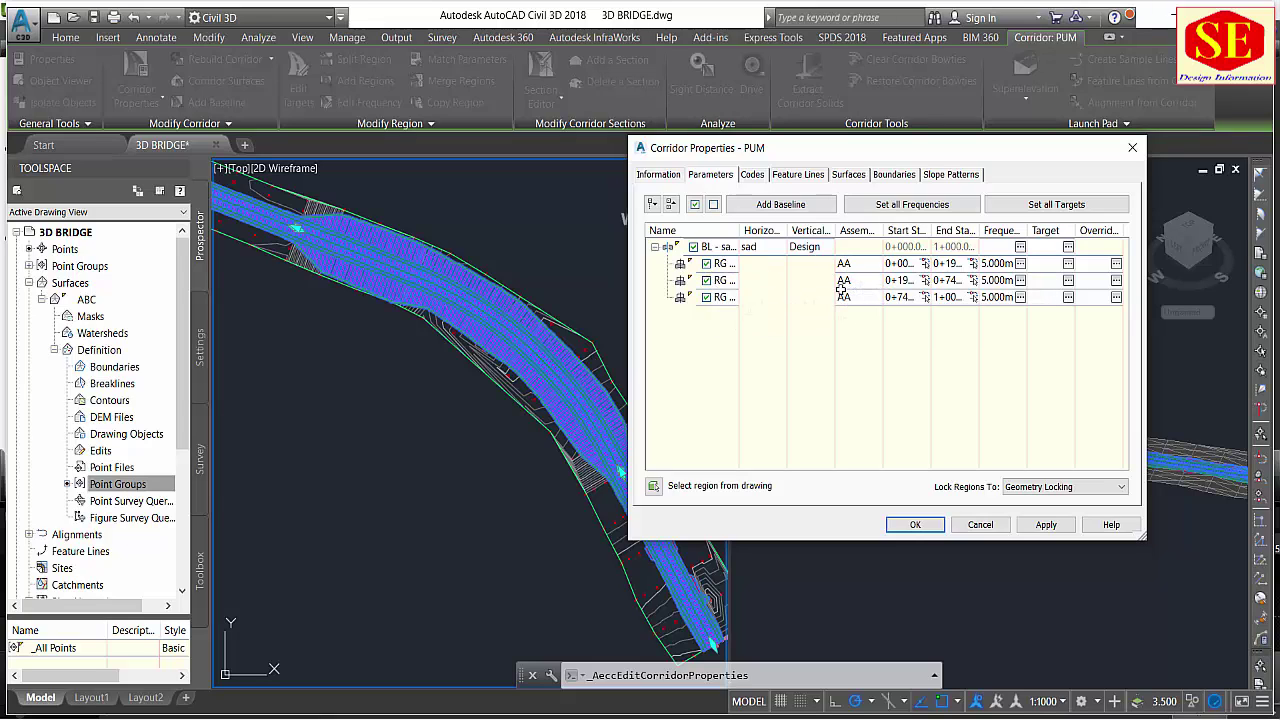
click(706, 280)
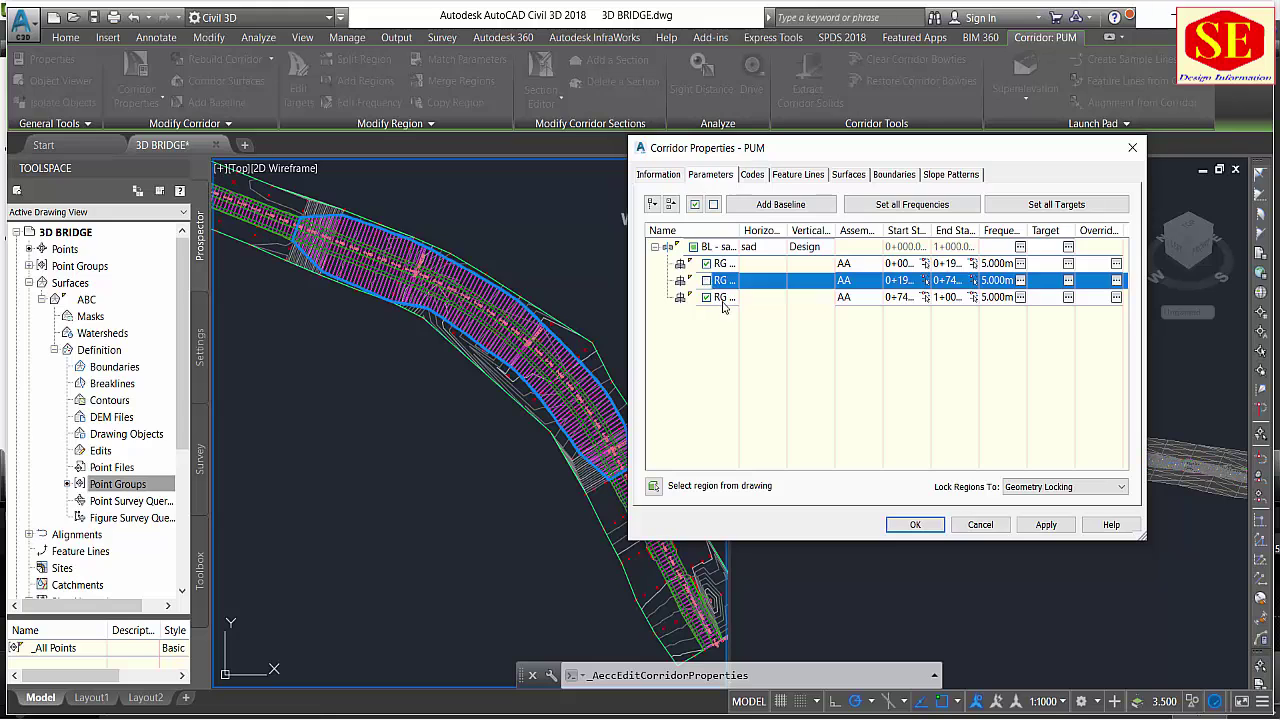
click(1043, 526)
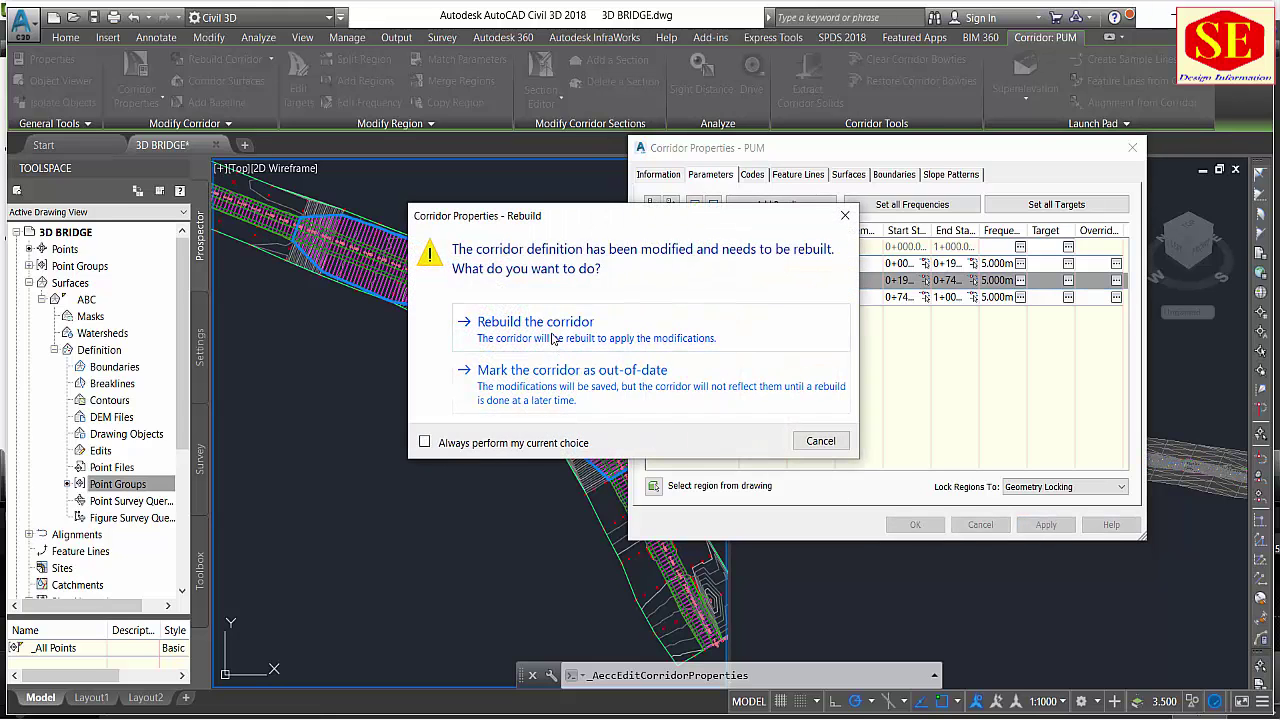
click(553, 338)
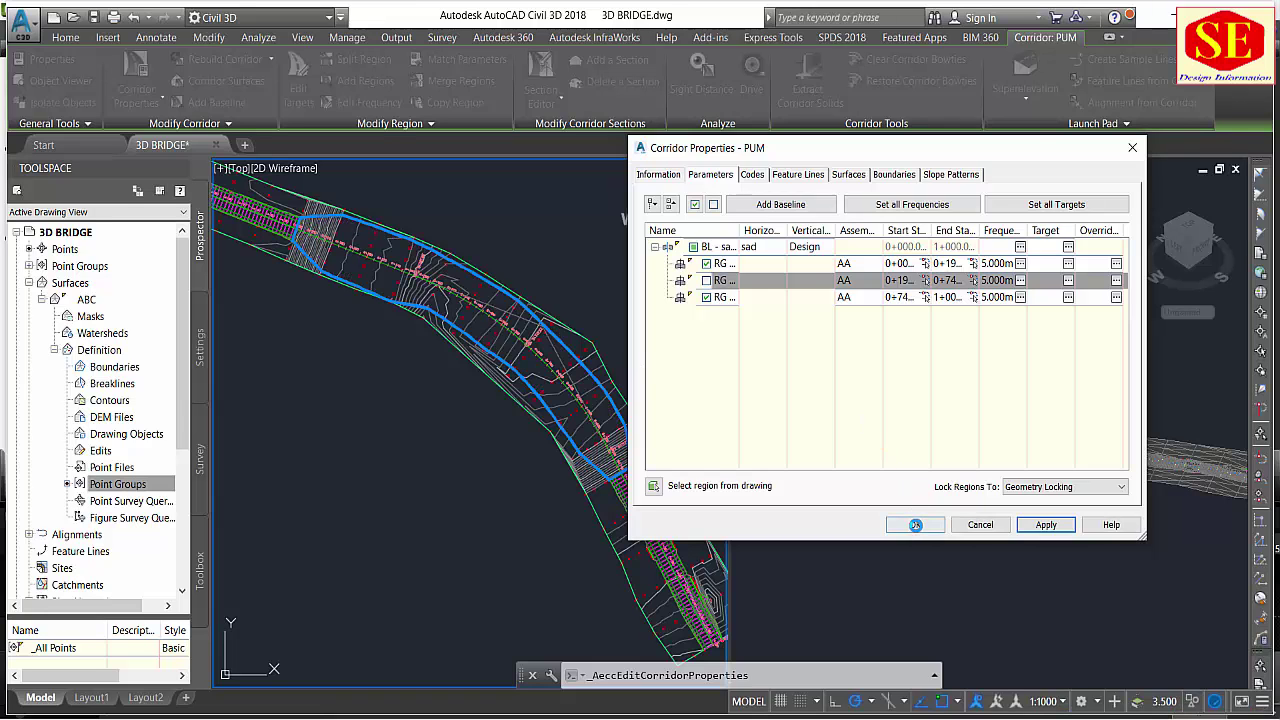
click(914, 525)
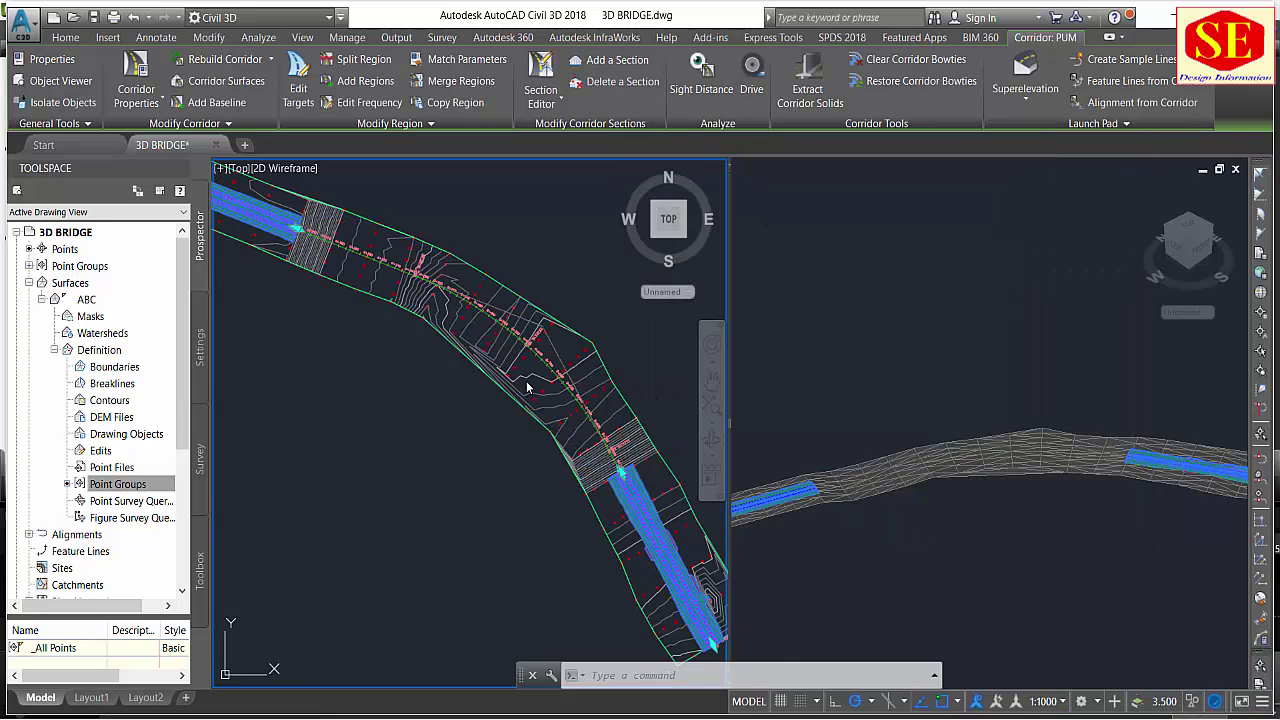
scroll(525, 378, down, 3)
scroll(438, 328, up, 3)
scroll(447, 290, up, 2)
key(Escape)
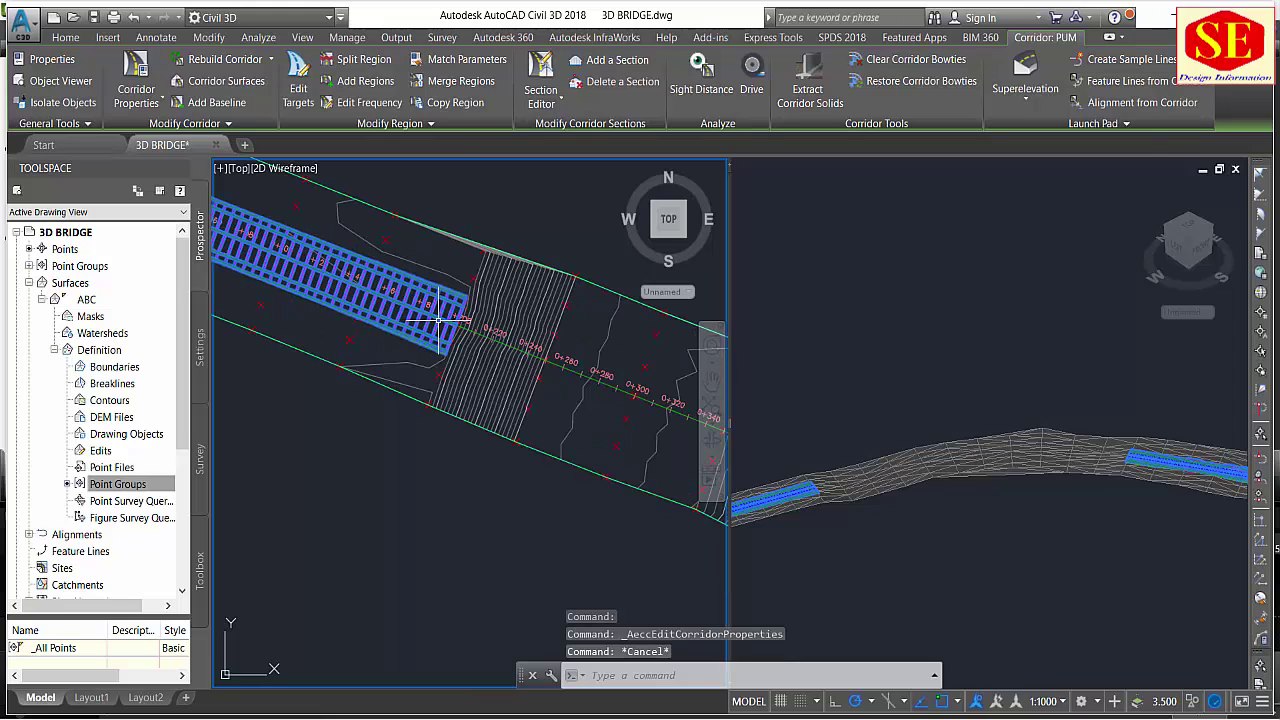
scroll(447, 285, down, 4)
scroll(393, 277, down, 3)
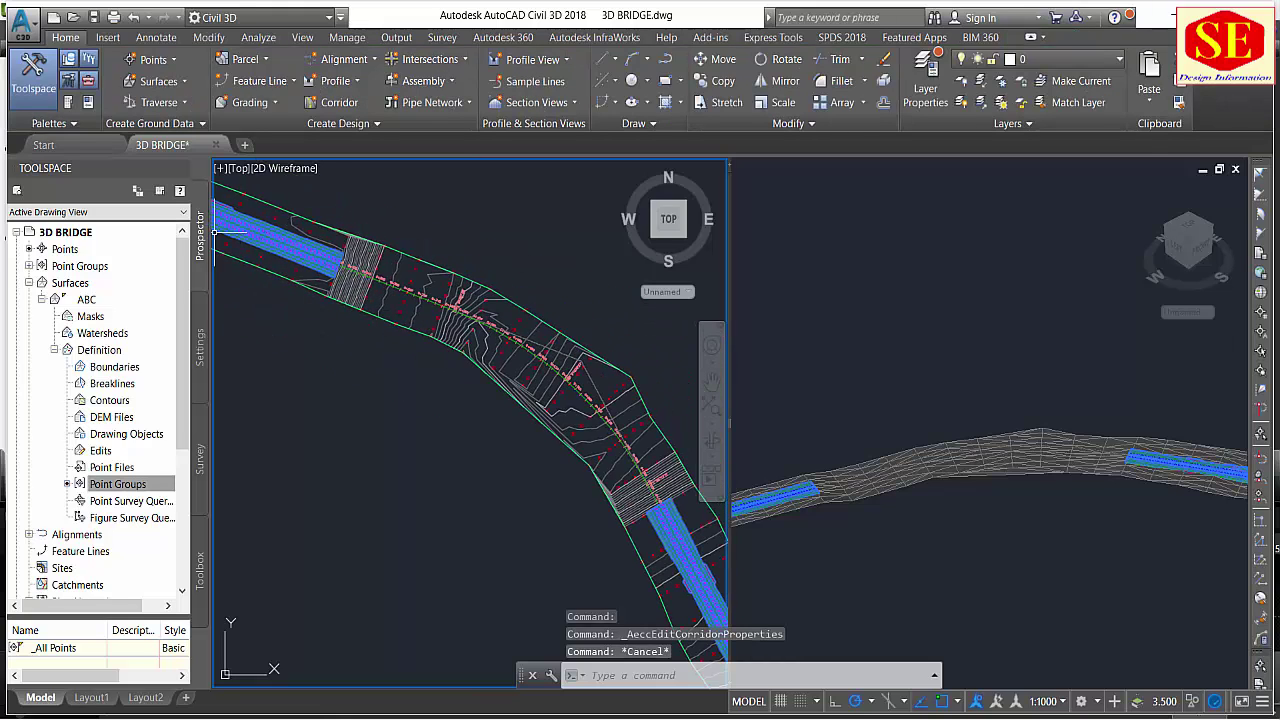
scroll(557, 425, up, 3)
scroll(557, 425, up, 2)
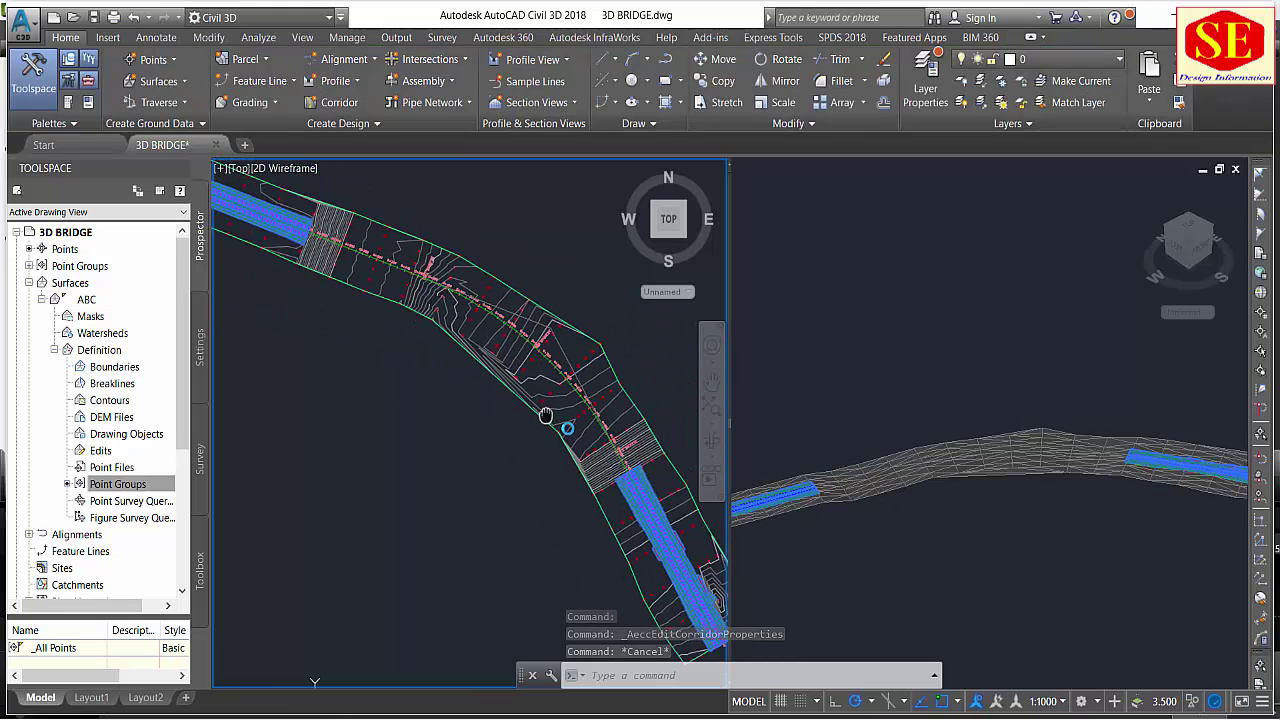
scroll(566, 434, down, 4)
scroll(420, 370, up, 5)
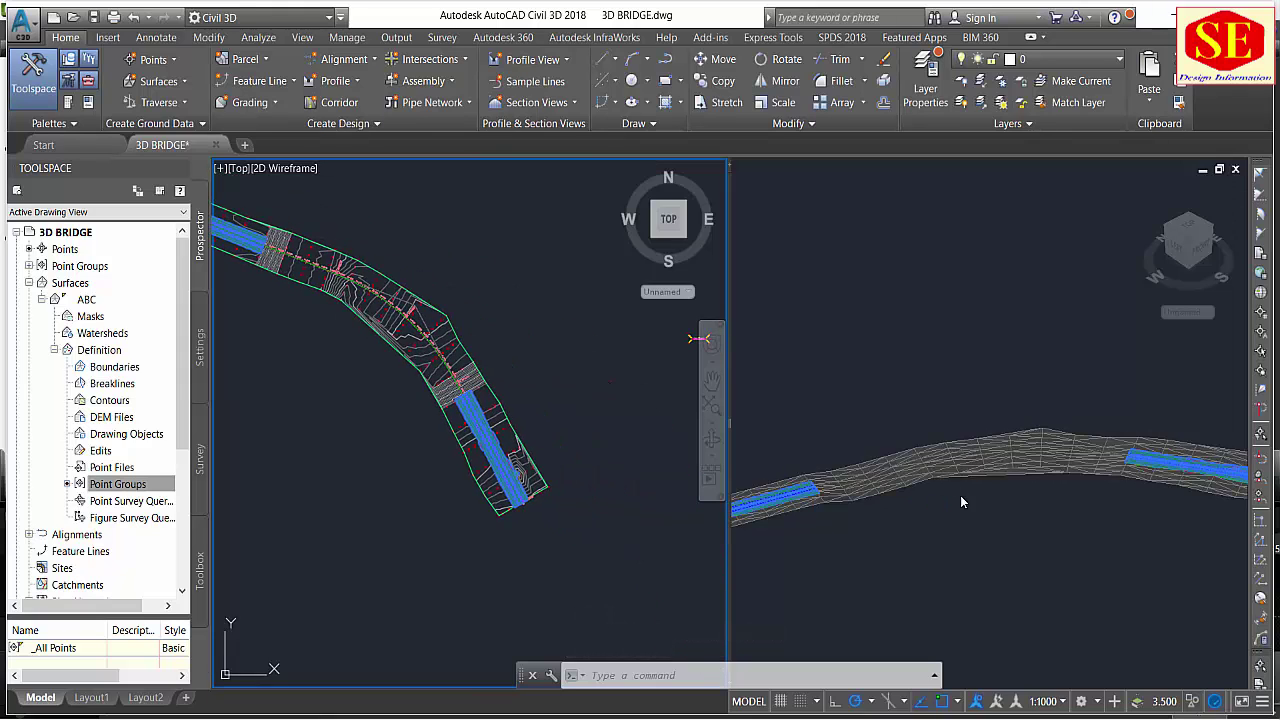
click(968, 522)
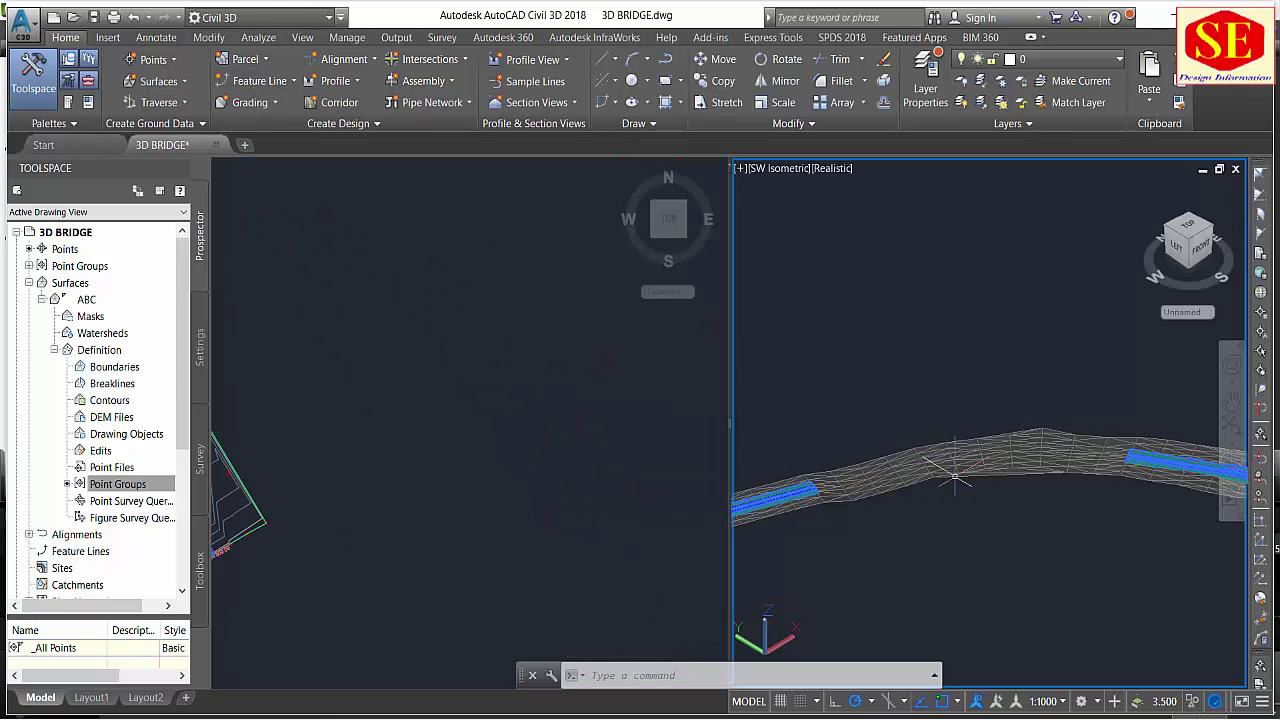
scroll(955, 477, up, 2)
scroll(955, 477, up, 2)
scroll(955, 477, up, 2)
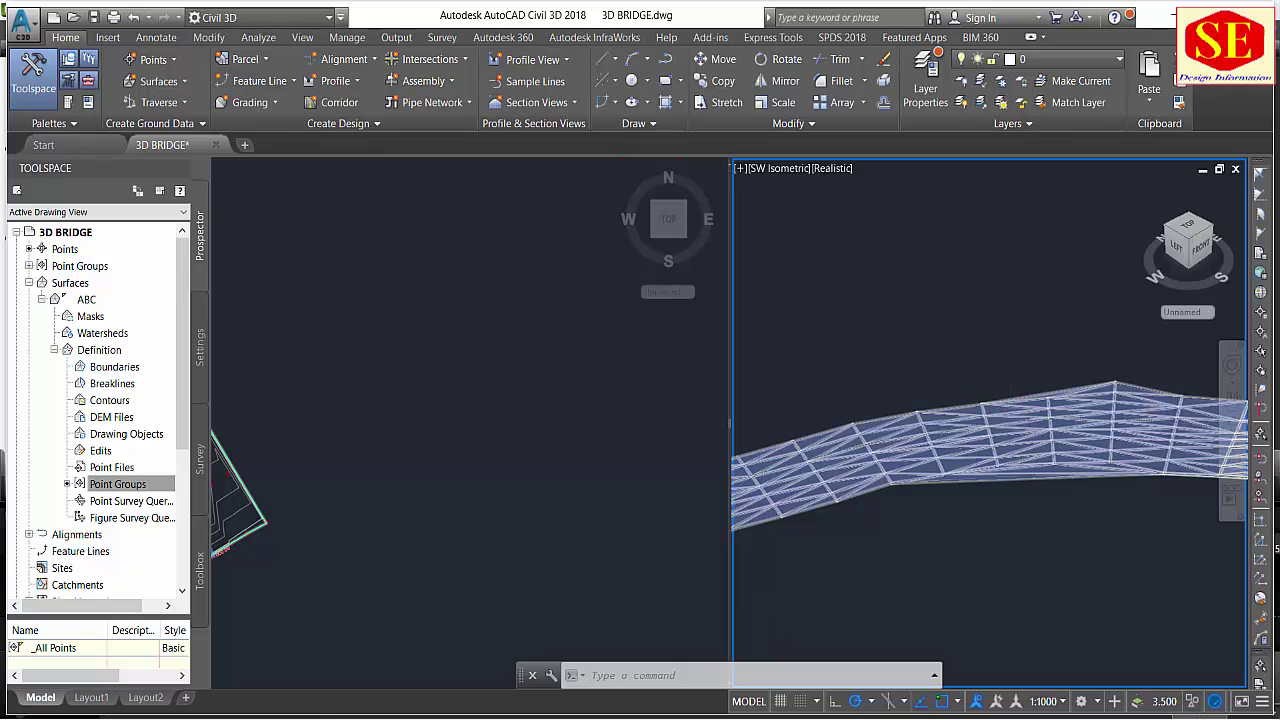
scroll(900, 460, down, 5)
click(524, 457)
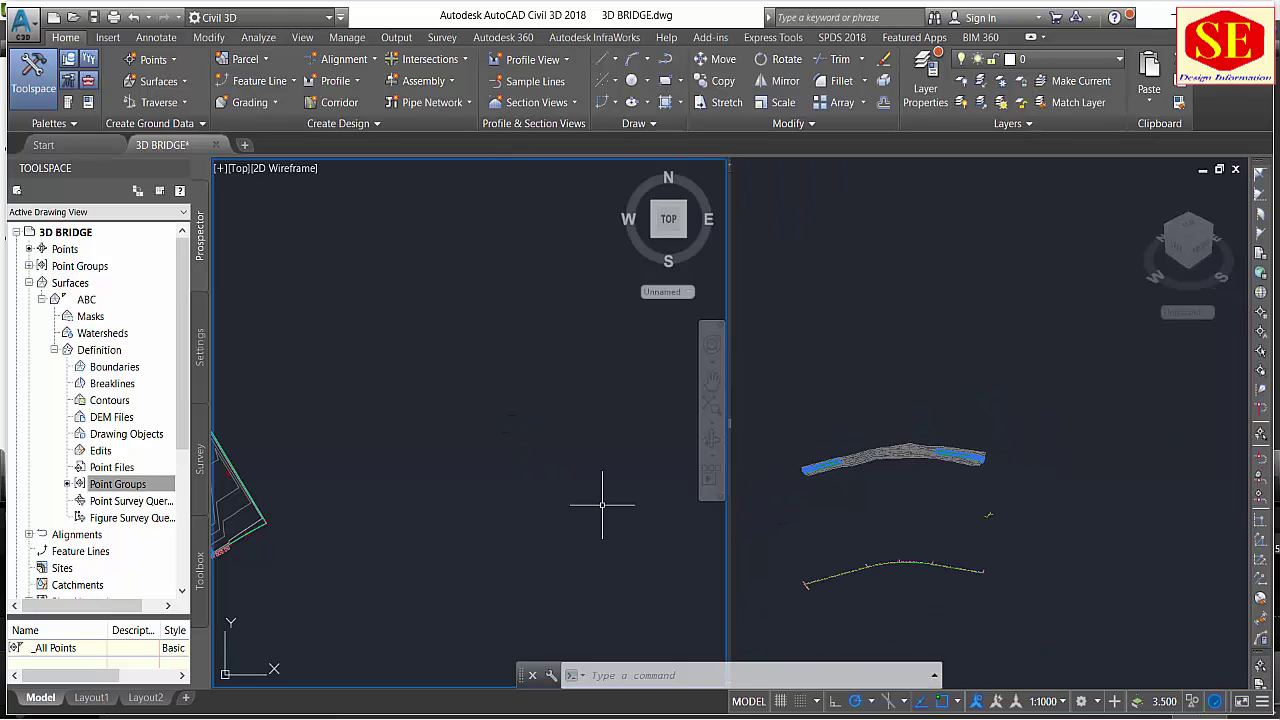
click(563, 332)
middle_drag(466, 509, 651, 449)
key(Escape)
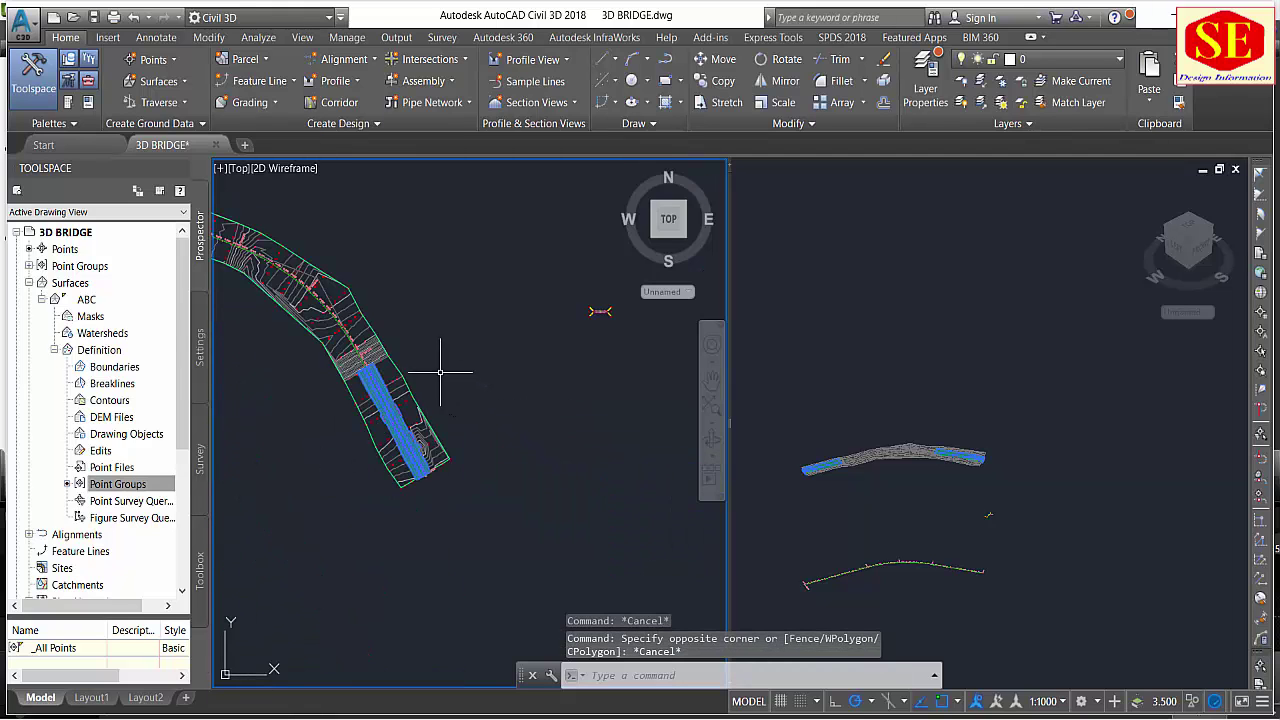
scroll(440, 372, up, 3)
scroll(450, 384, up, 3)
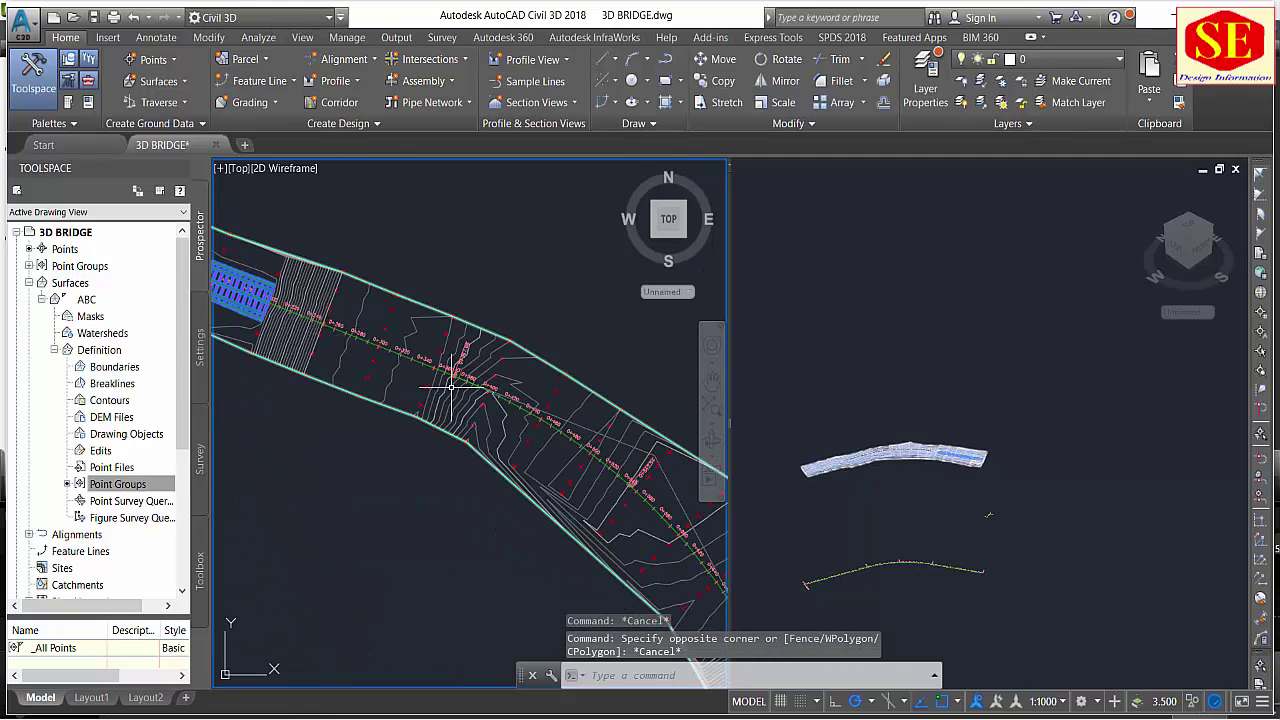
scroll(451, 386, down, 3)
scroll(560, 520, up, 3)
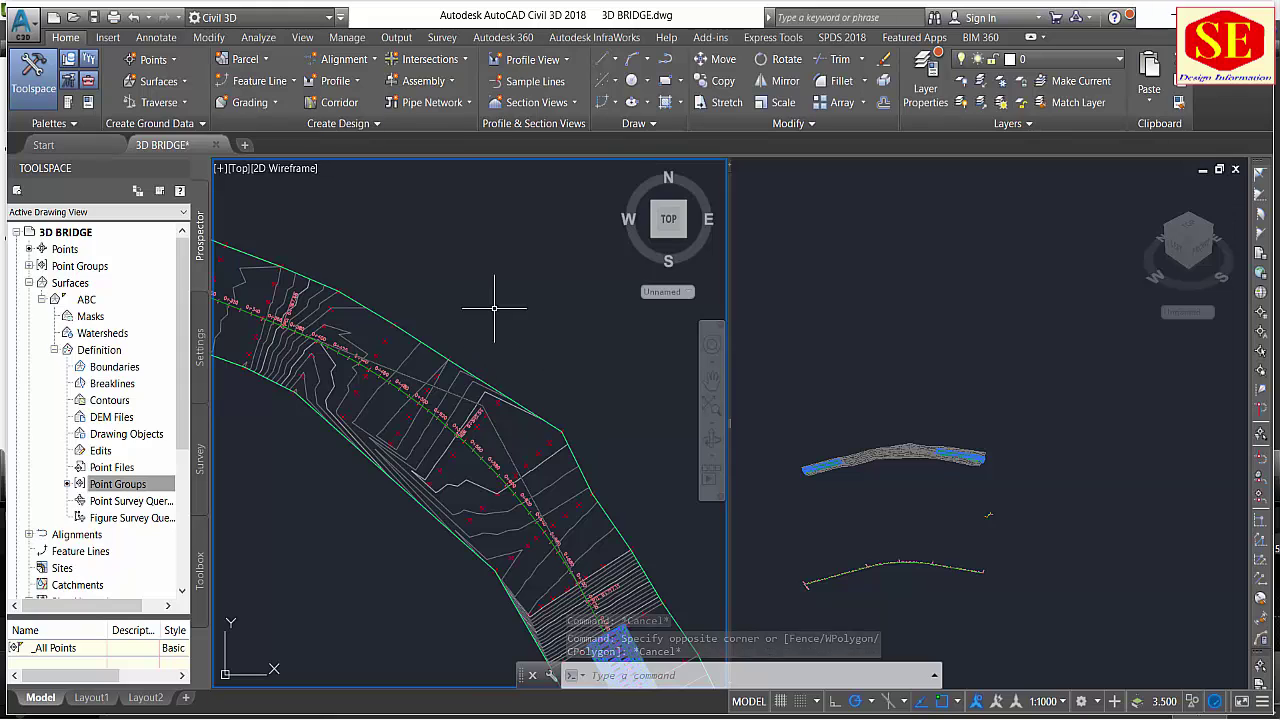
scroll(494, 305, down, 2)
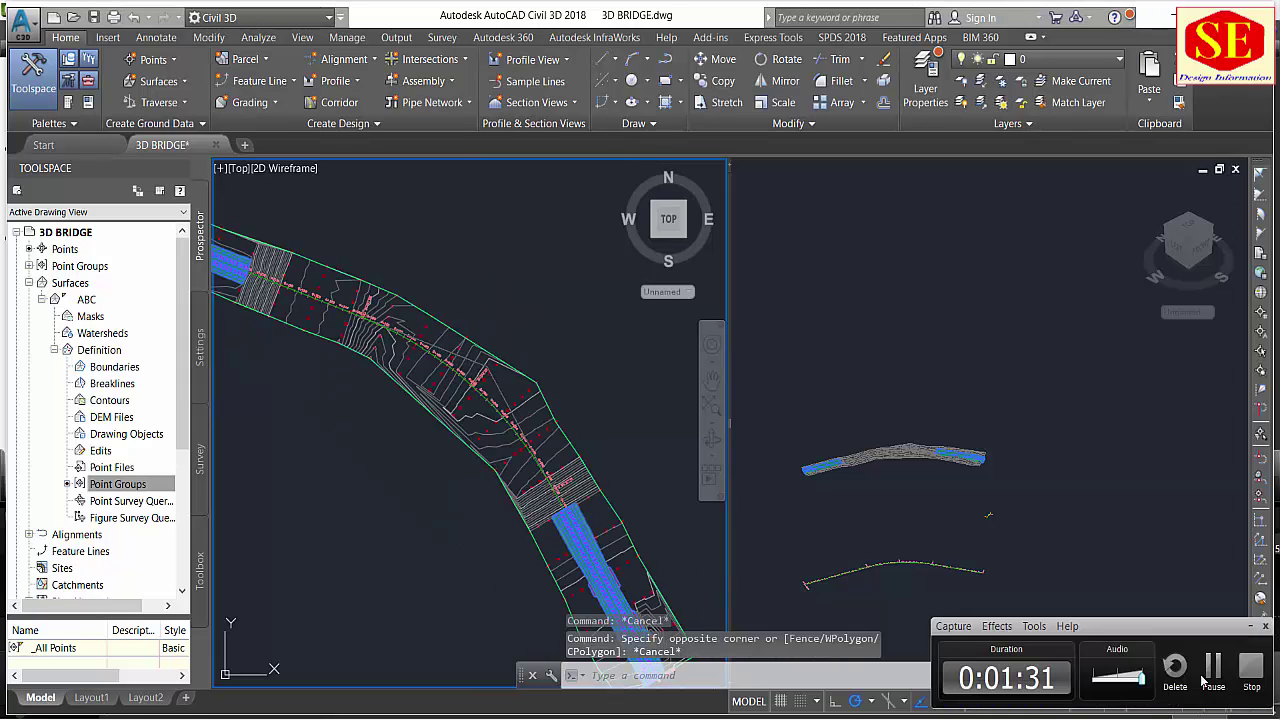
Re-check the second RG region in Corridor Properties and rebuild corridor PUM.
click(320, 277)
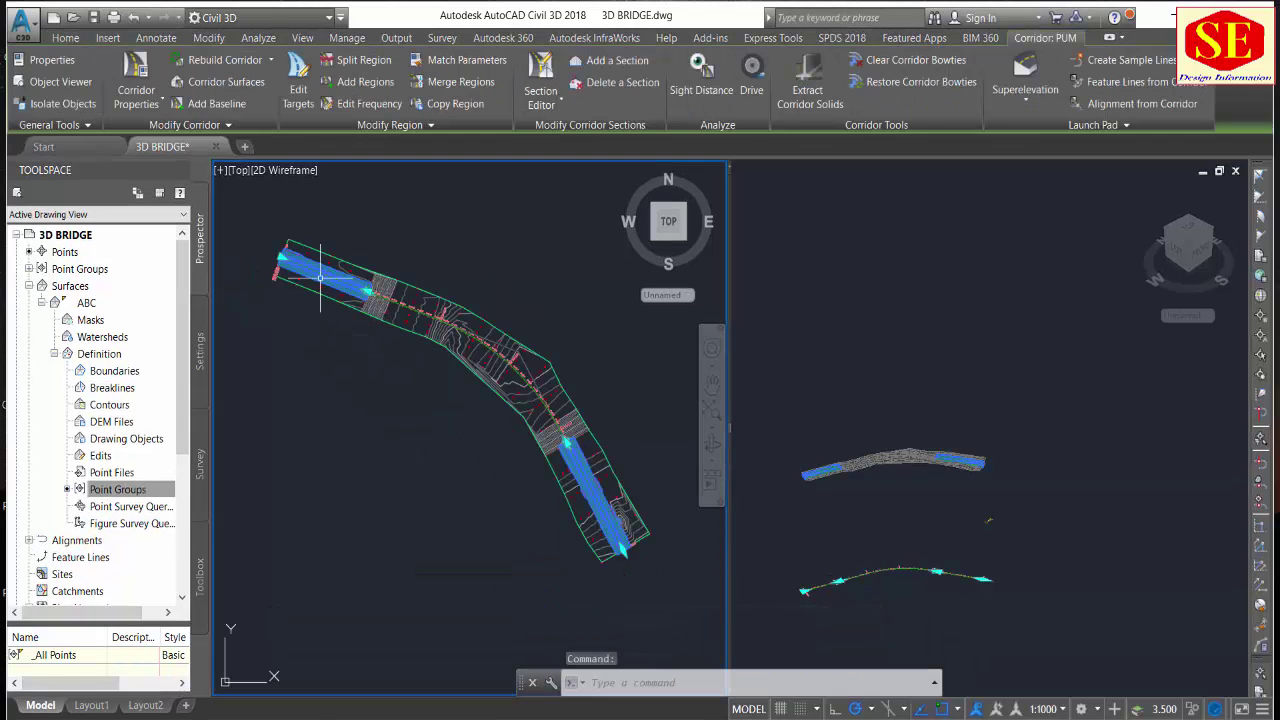
click(163, 101)
click(140, 128)
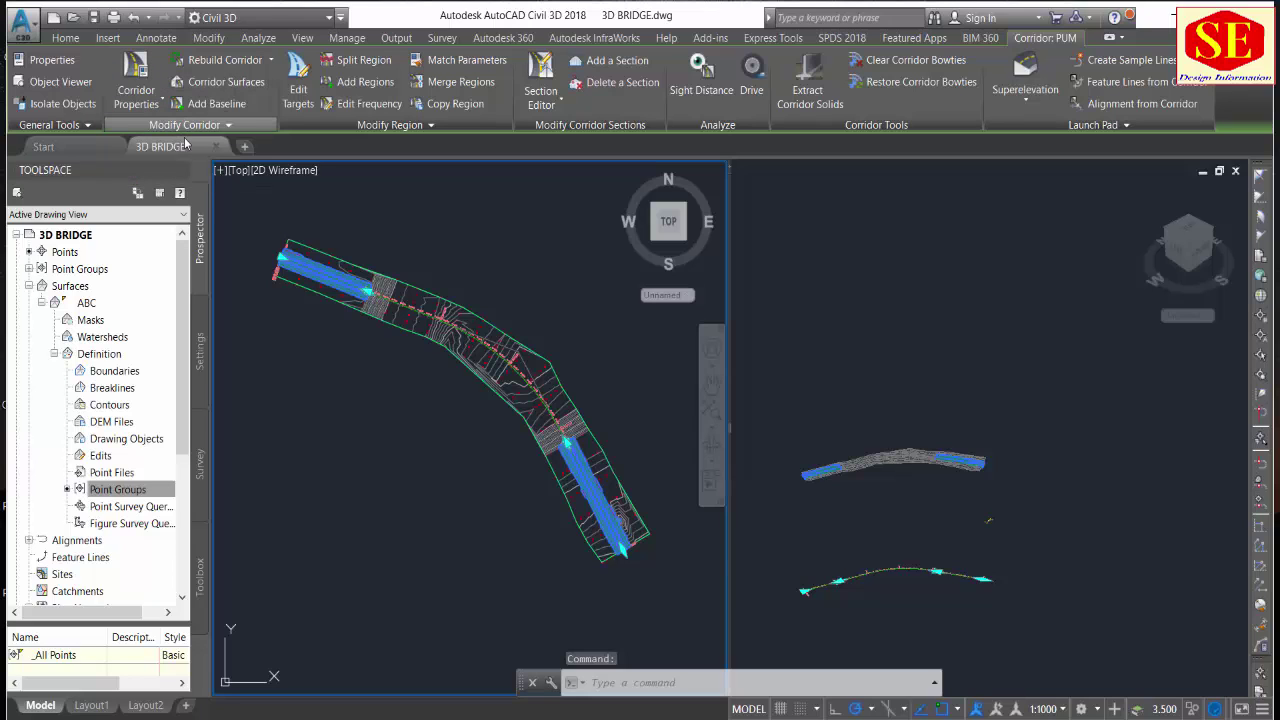
click(706, 286)
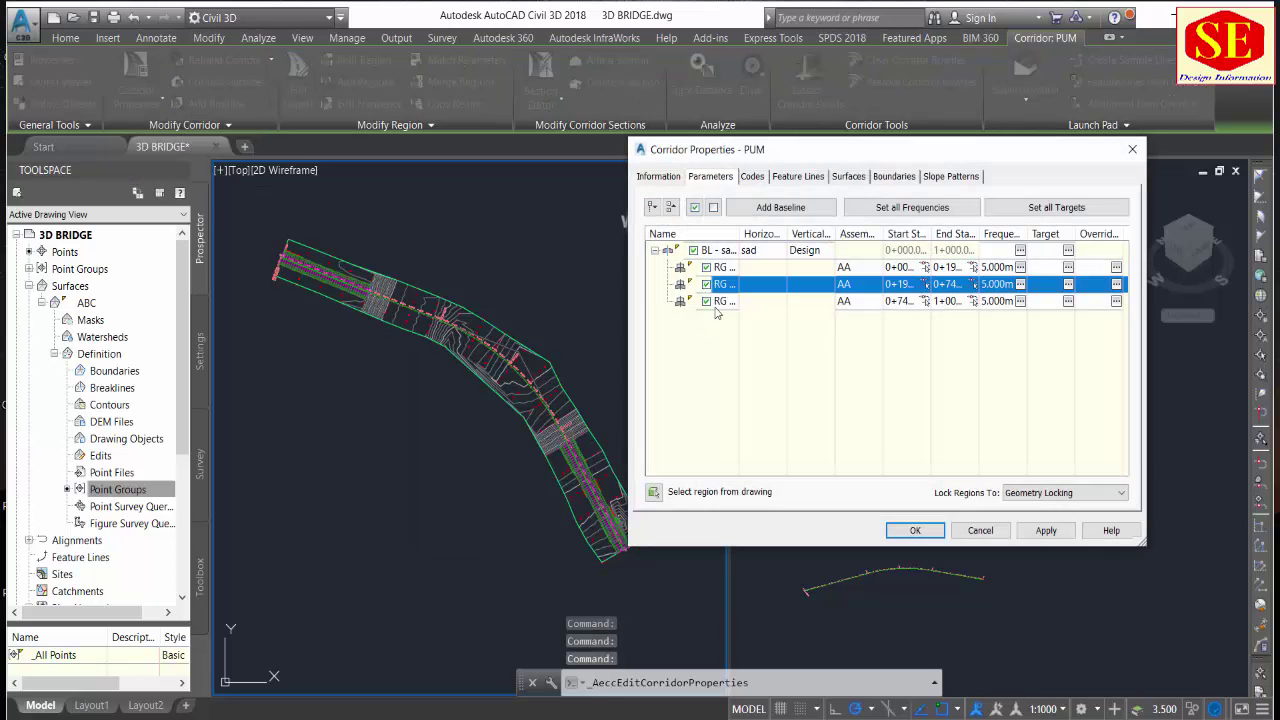
click(1045, 548)
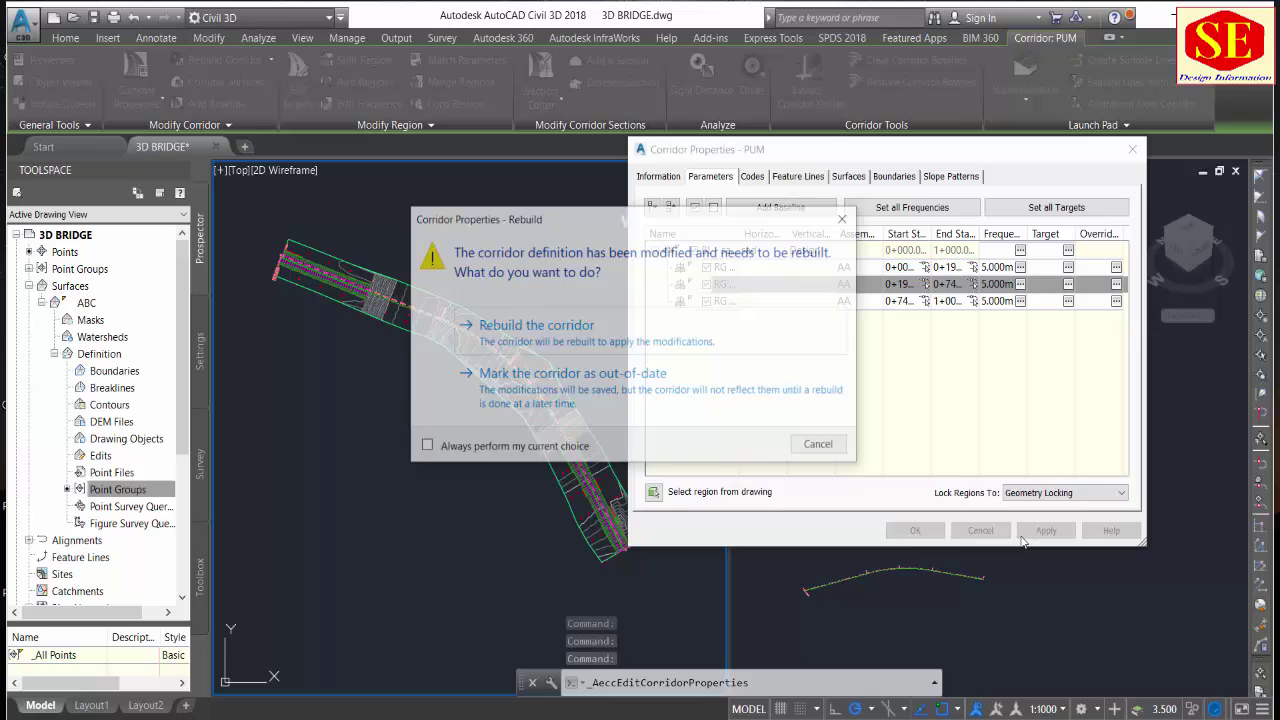
click(572, 340)
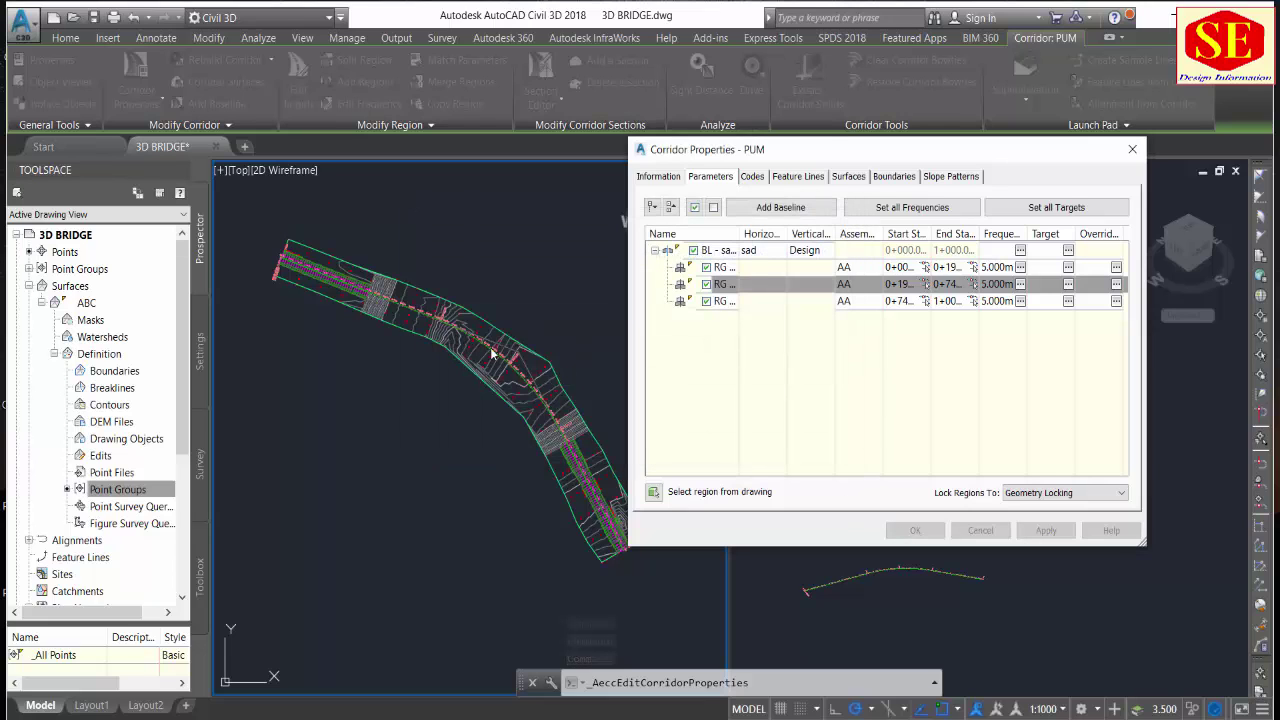
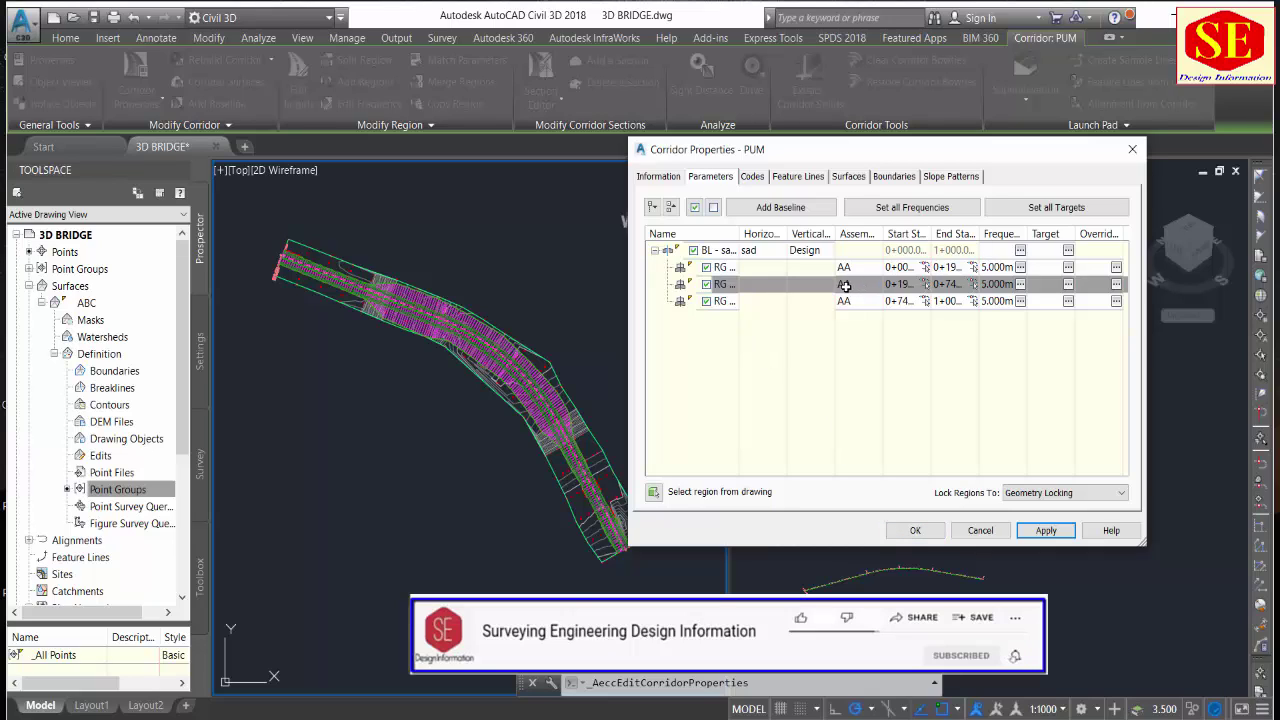
Switch off the middle region of corridor PUM and rebuild the corridor.
click(706, 286)
click(915, 530)
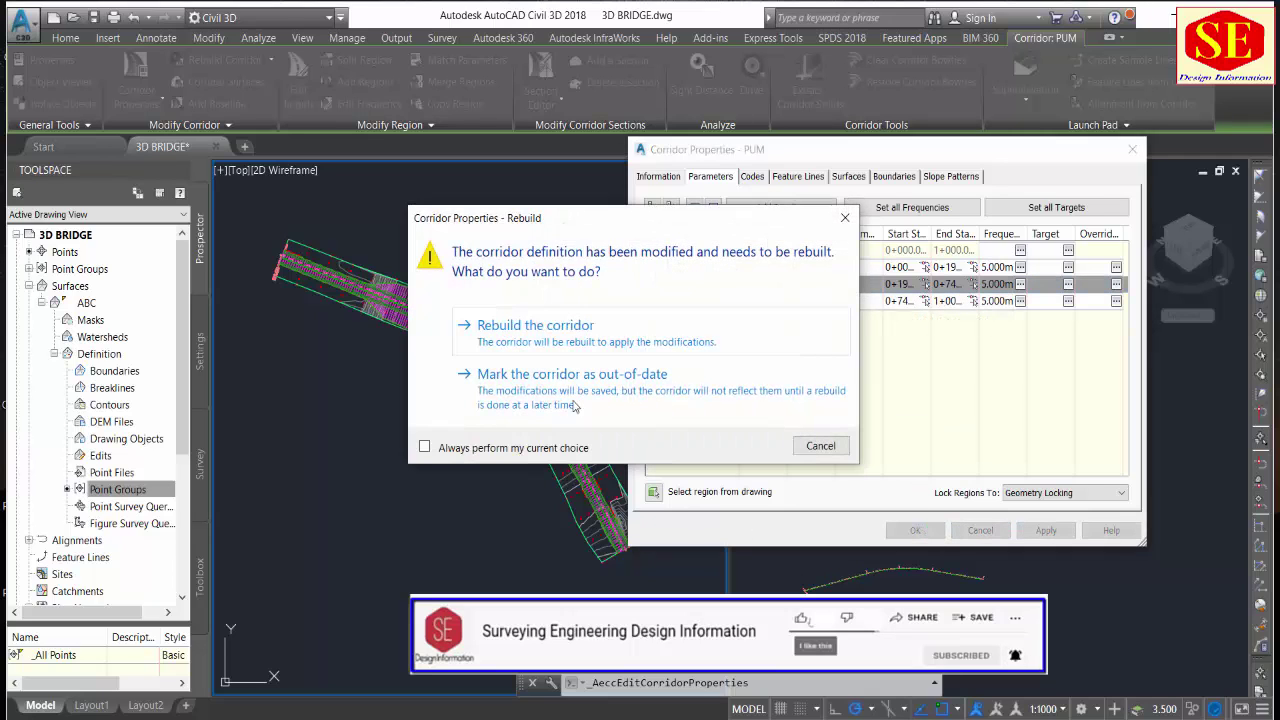
click(592, 338)
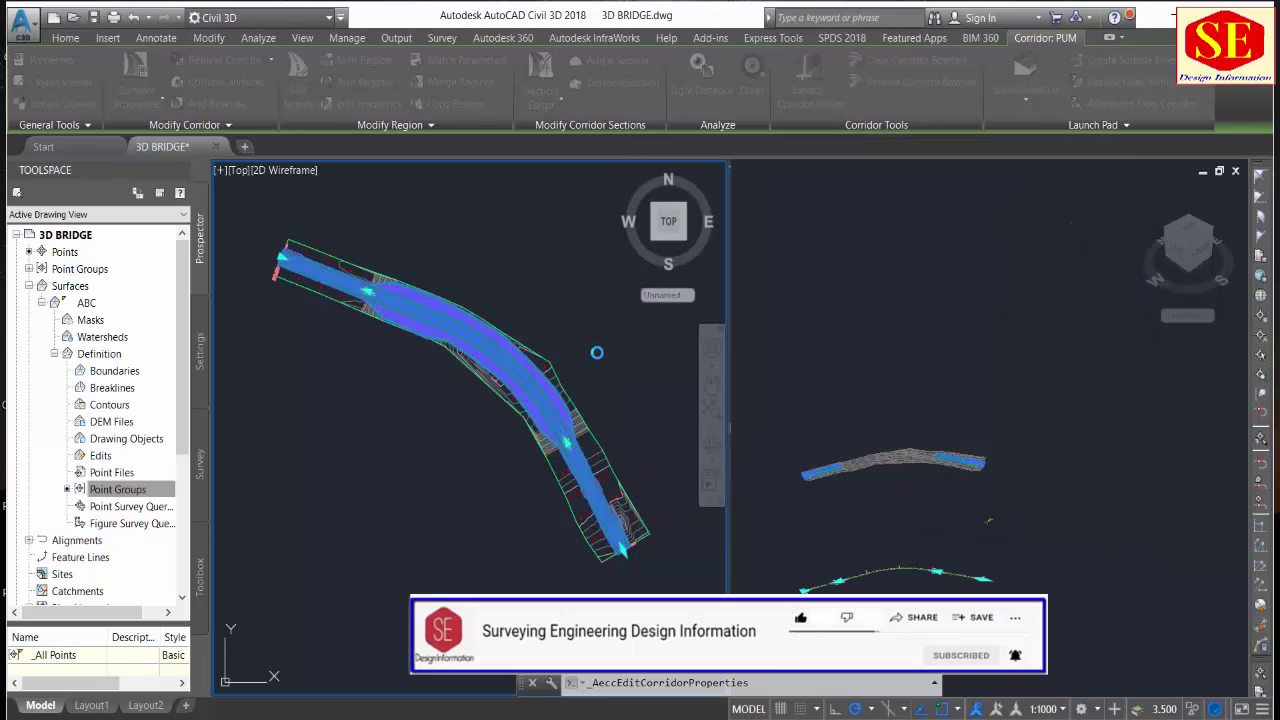
scroll(590, 352, up, 3)
scroll(534, 358, up, 3)
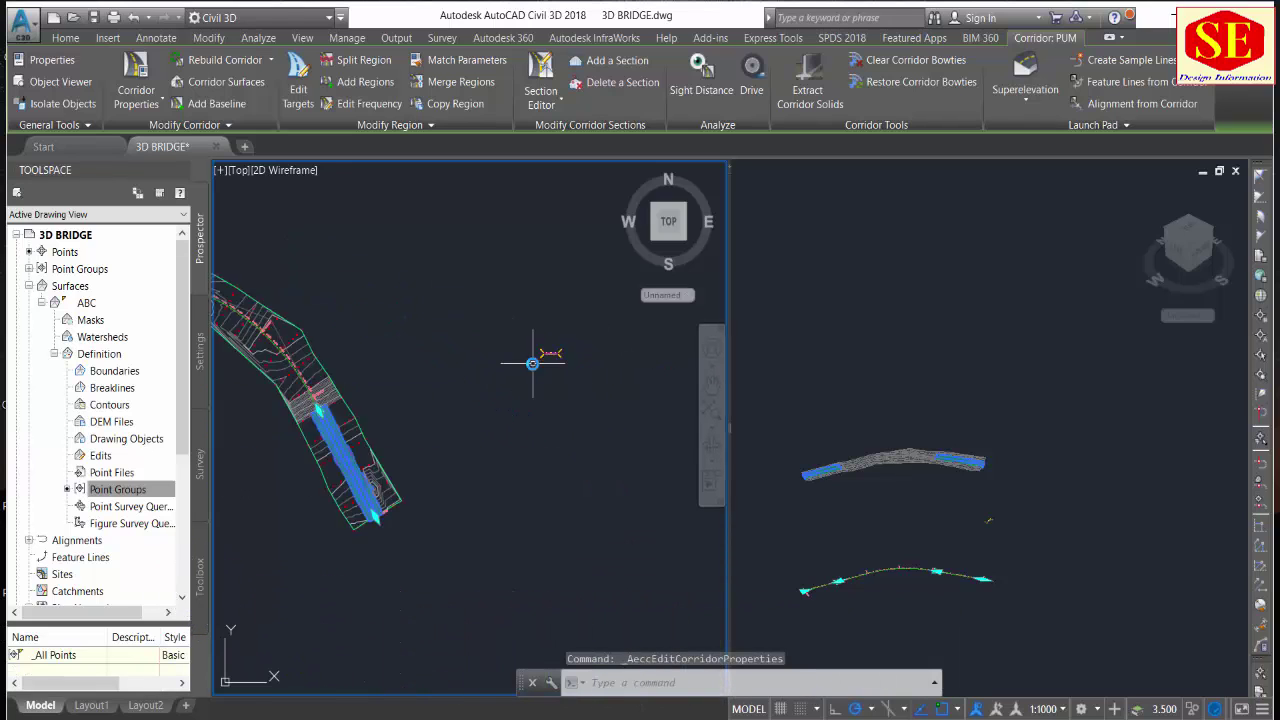
scroll(547, 352, up, 5)
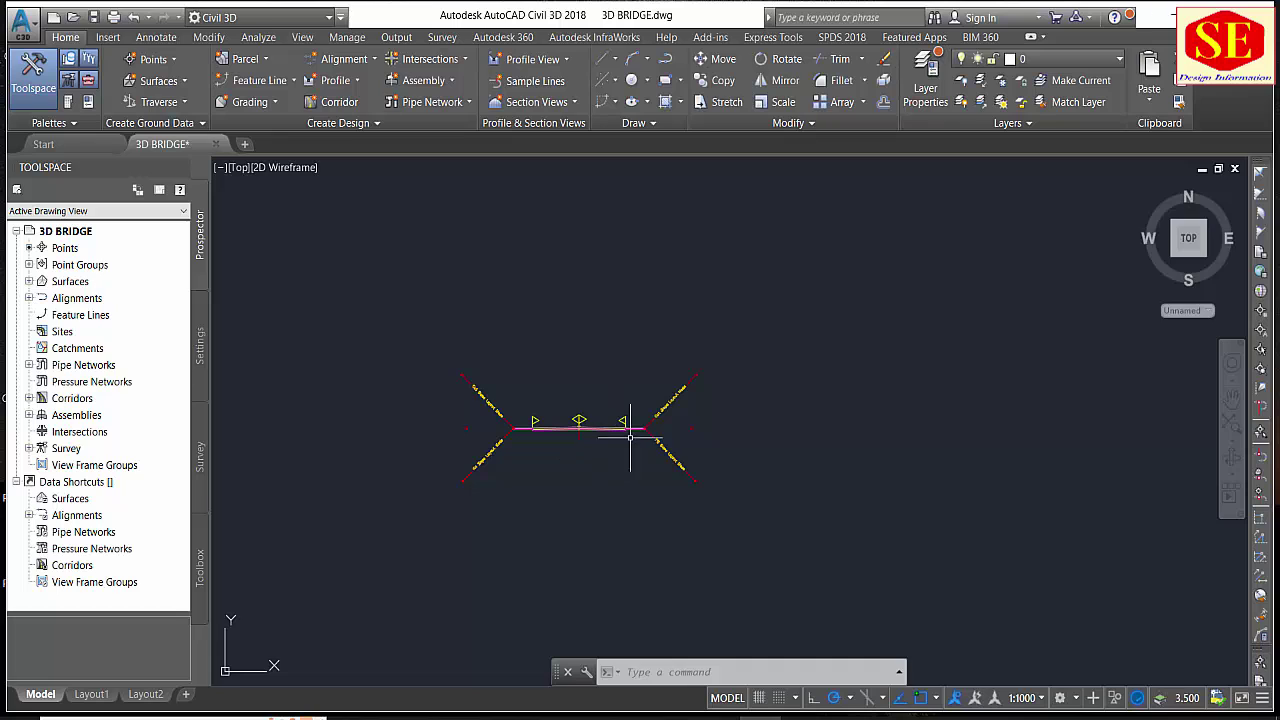
Create a new assembly named Bridge with its baseline below the existing assembly.
click(440, 81)
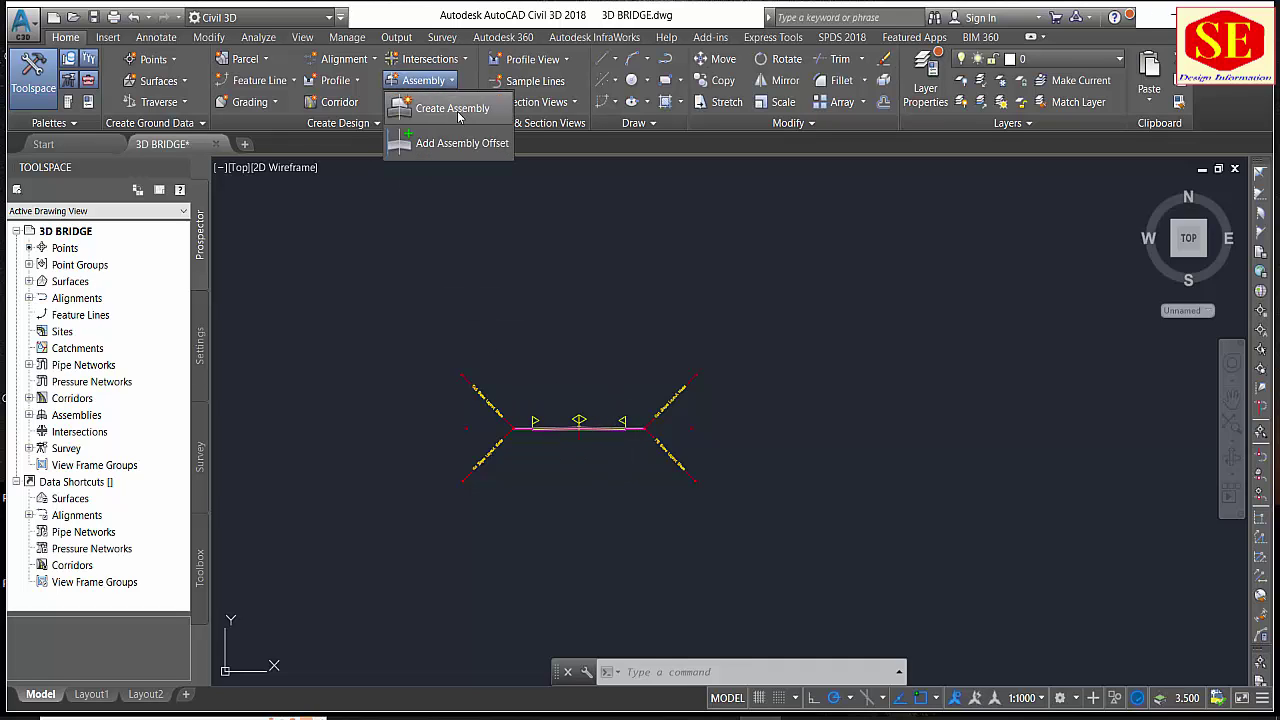
click(457, 111)
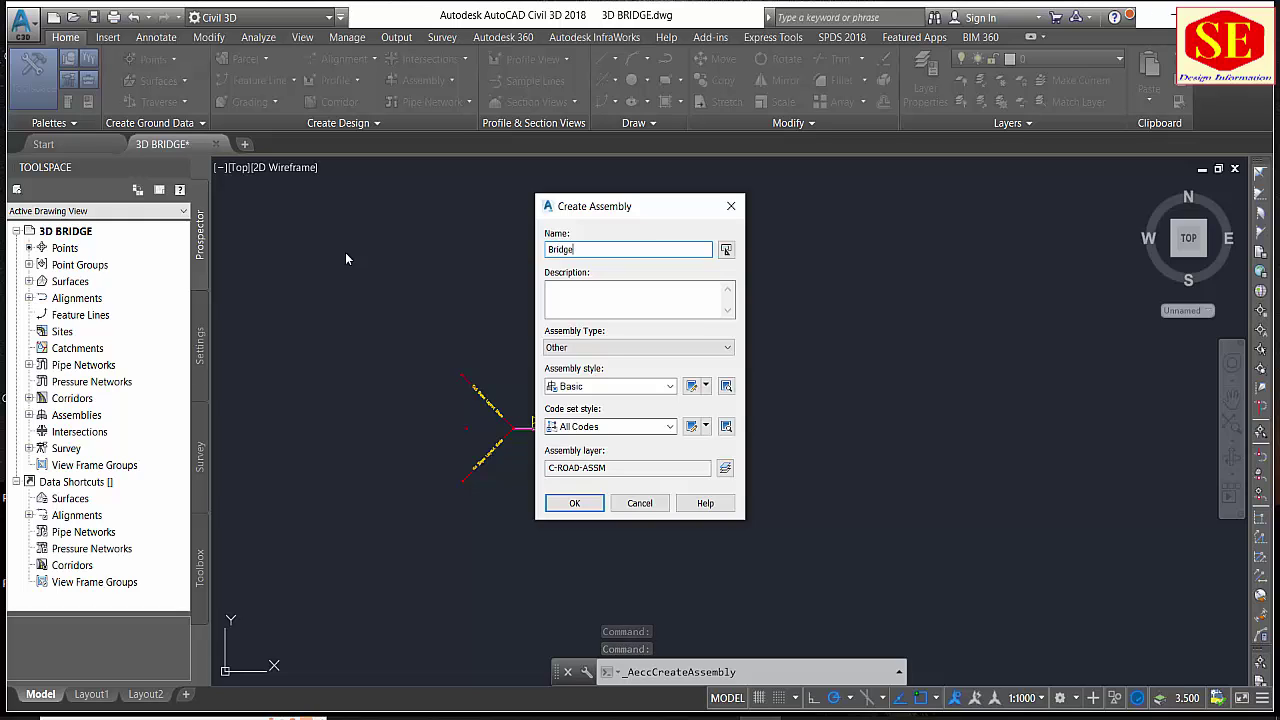
click(574, 503)
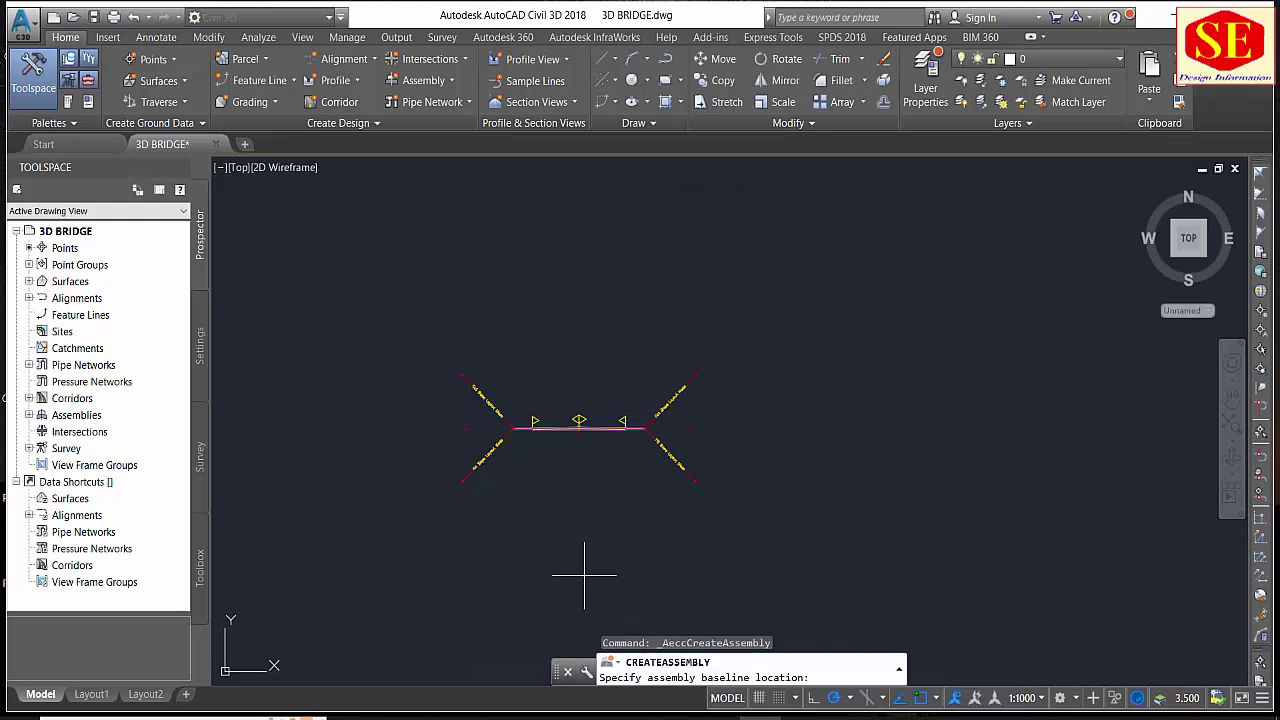
click(586, 571)
scroll(696, 355, down, 5)
scroll(715, 330, up, 2)
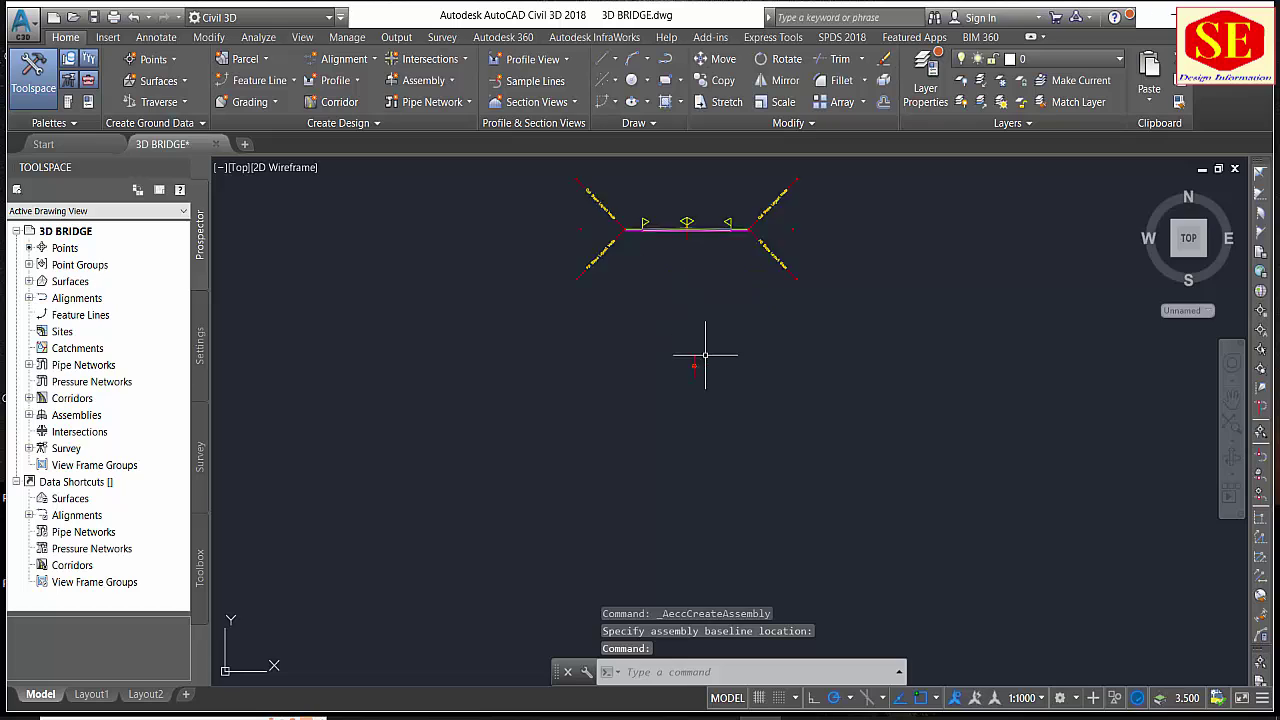
scroll(695, 348, up, 2)
click(686, 352)
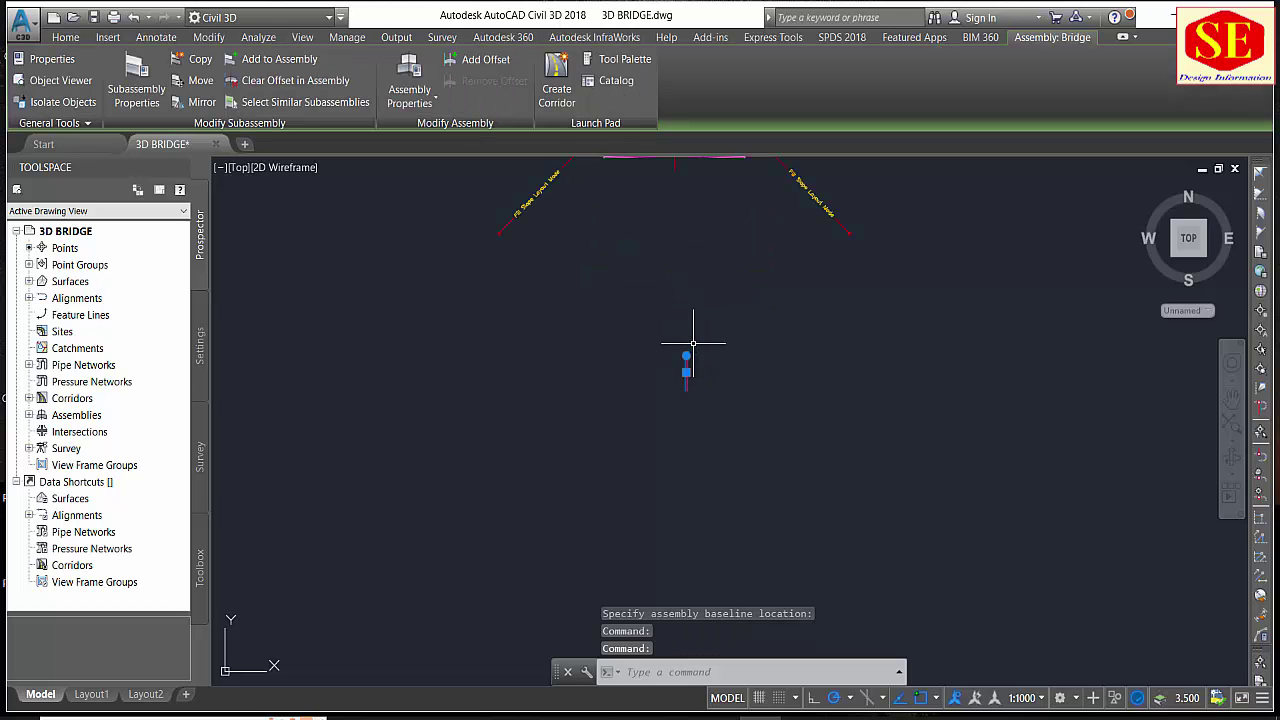
Attach a BridgeBoxGirder1 subassembly to the Bridge assembly marker and select it.
click(590, 60)
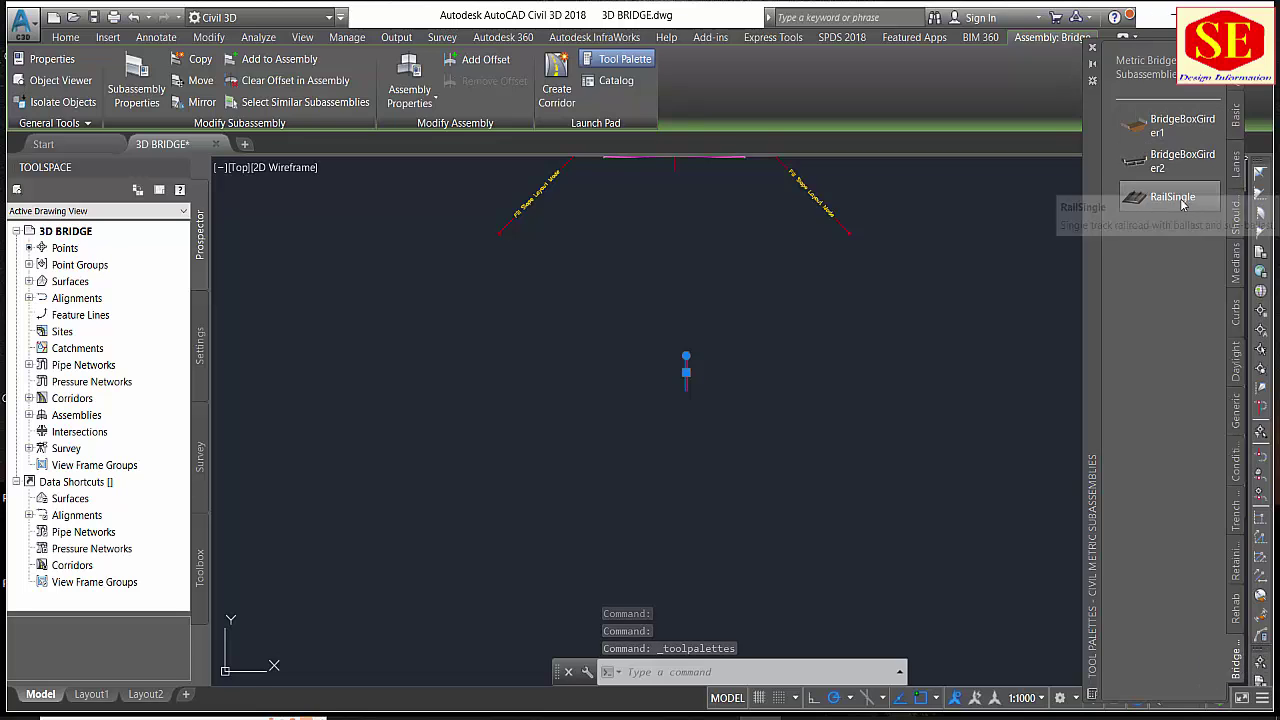
click(1180, 126)
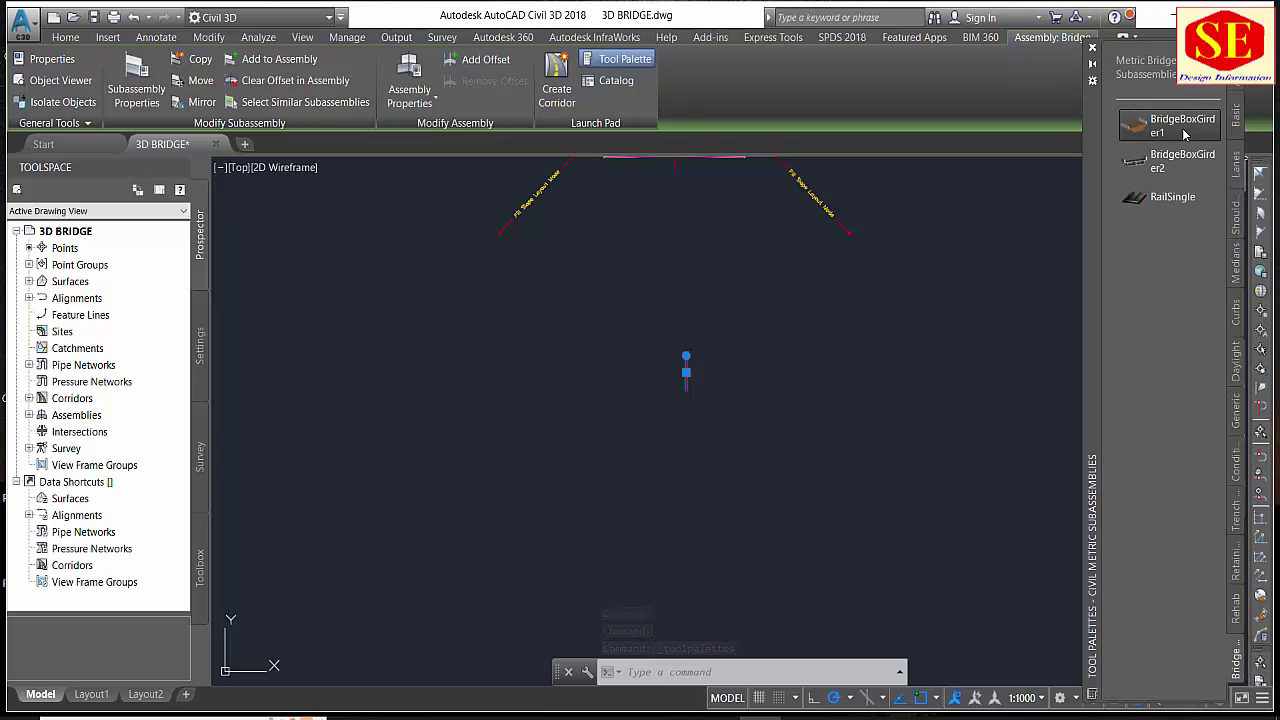
scroll(687, 344, up, 3)
click(634, 268)
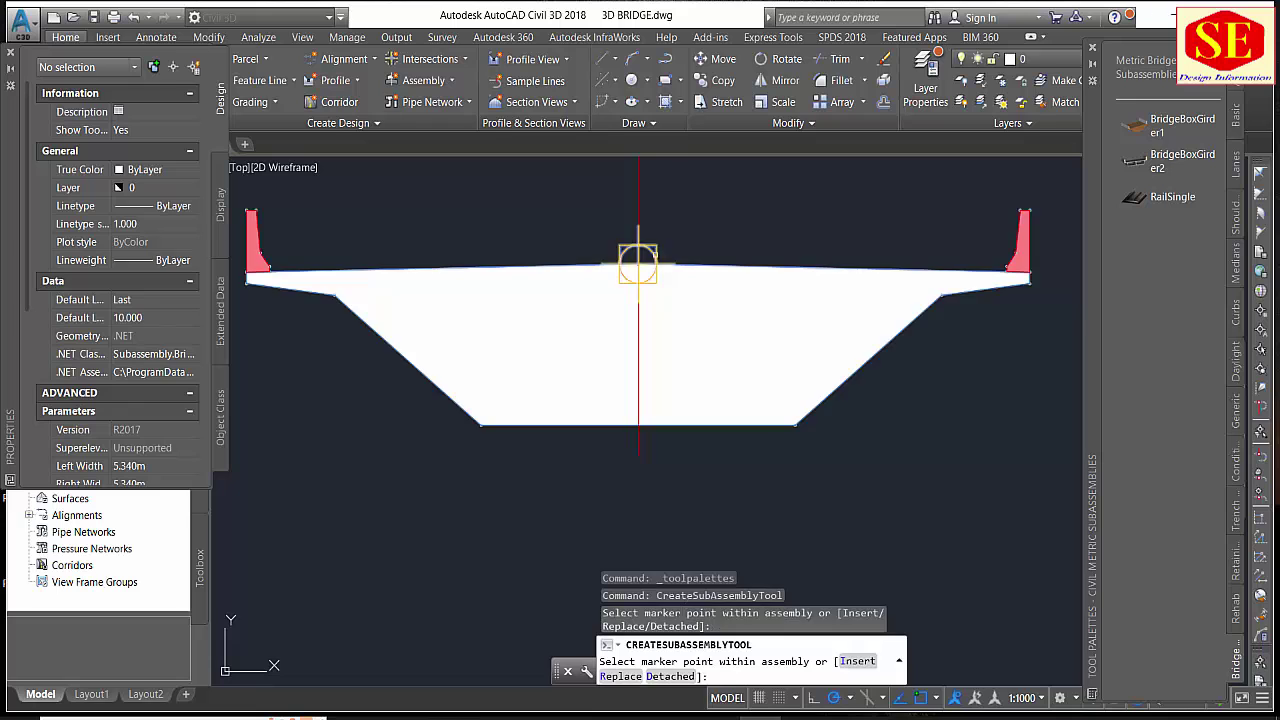
scroll(673, 335, down, 3)
scroll(673, 335, down, 2)
key(Escape)
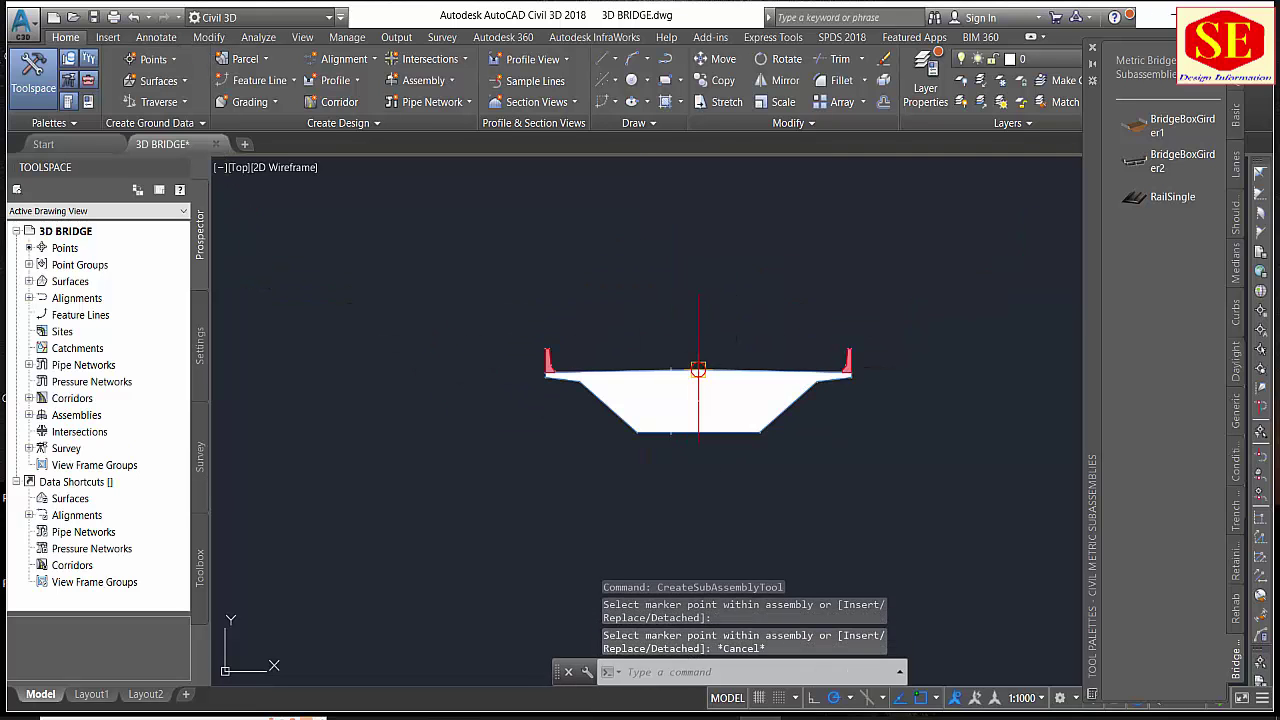
click(671, 400)
click(646, 372)
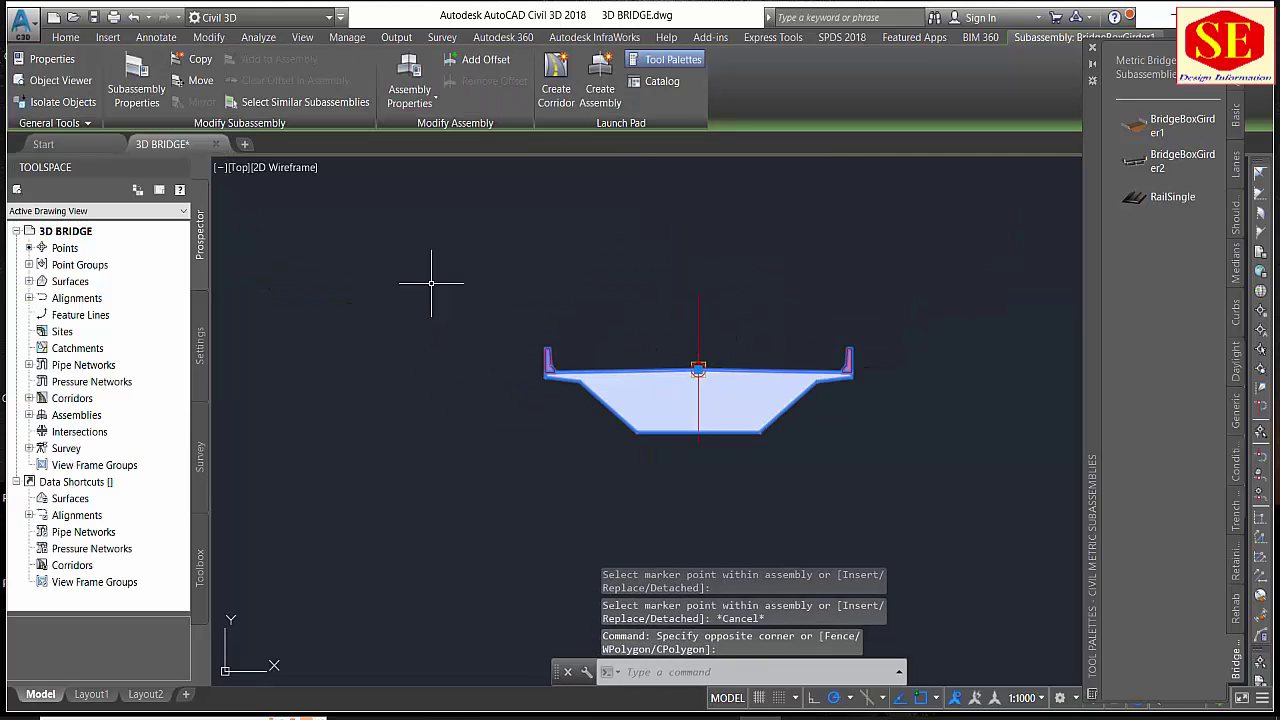
Set the box girder's Left Width and Right Width to 14.
click(136, 92)
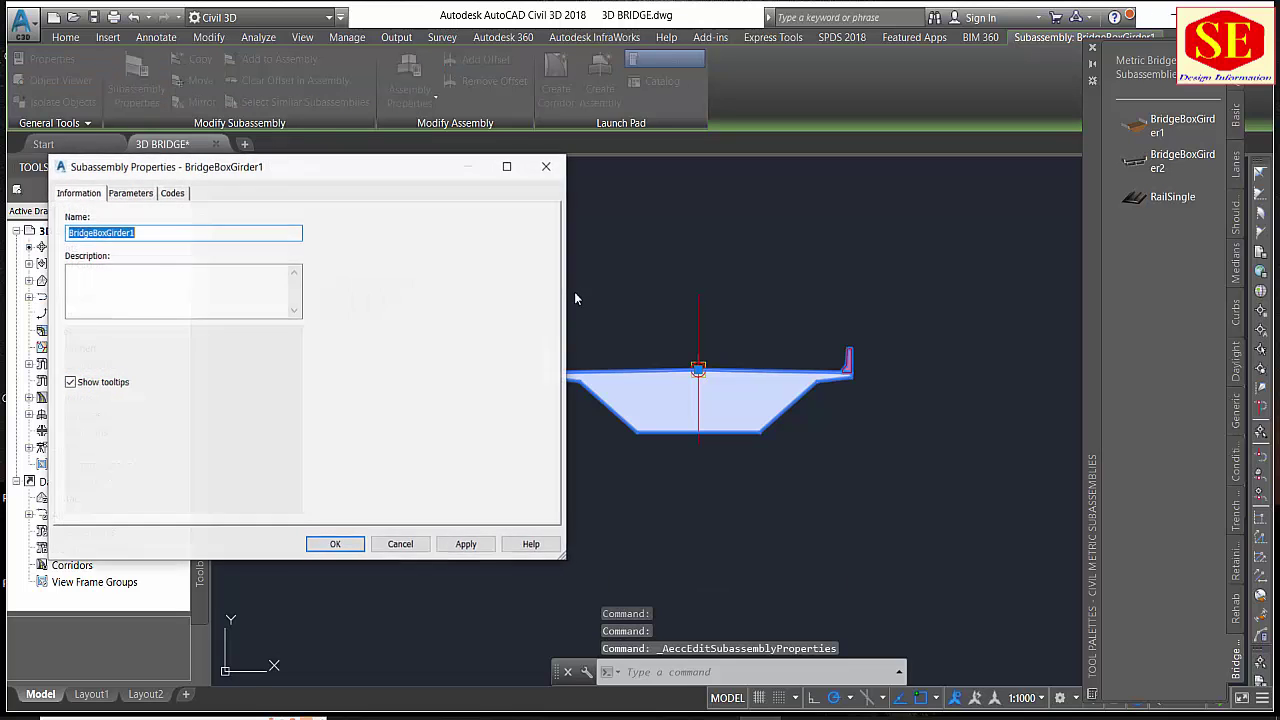
click(144, 195)
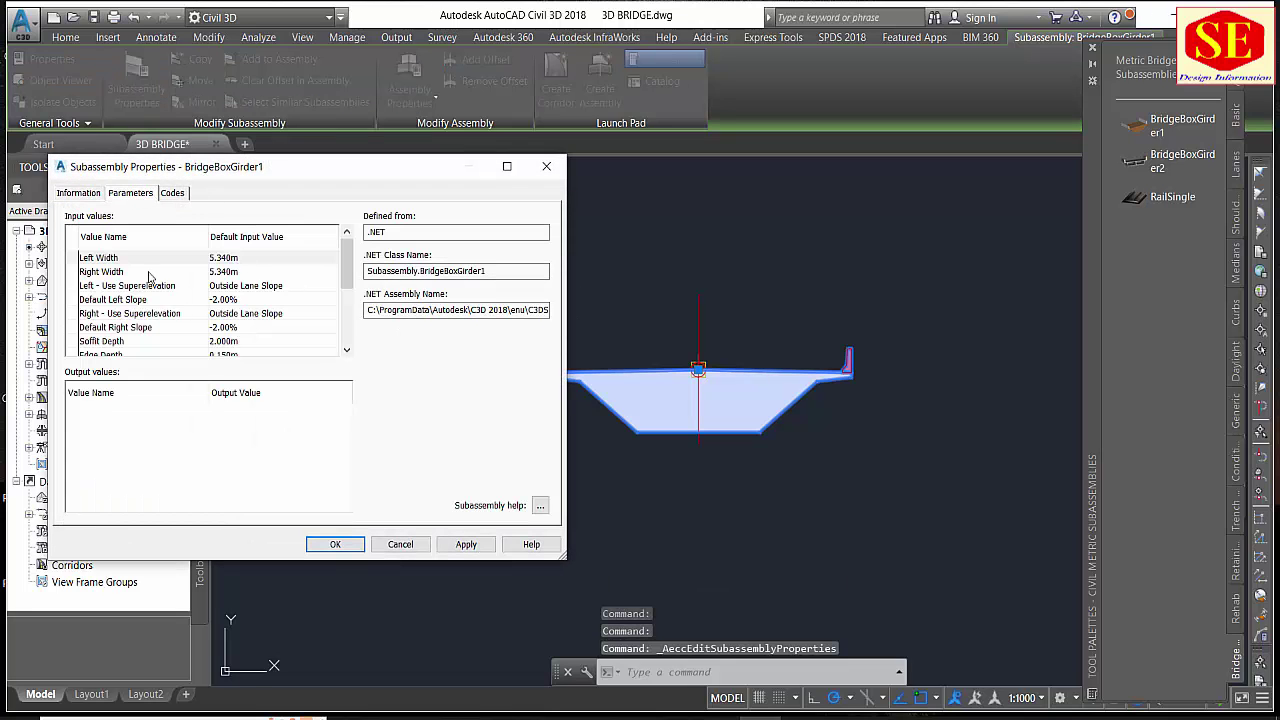
click(216, 264)
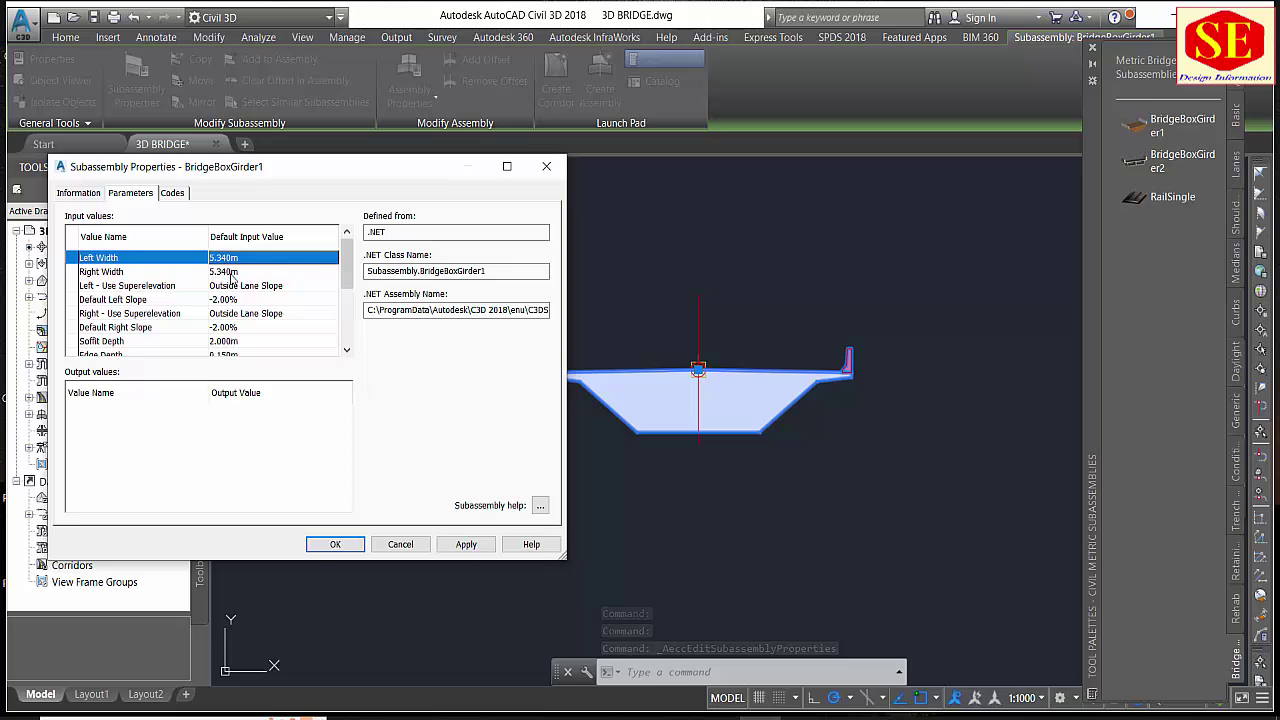
click(248, 257)
text(14)
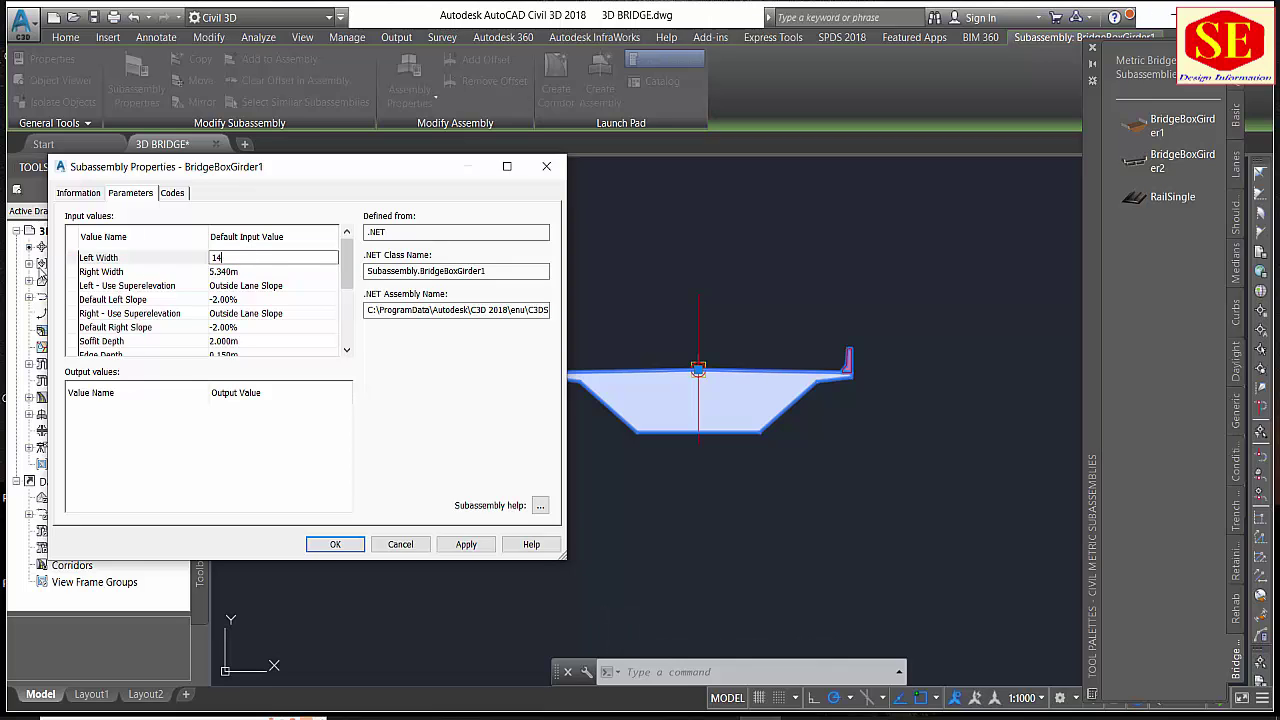
click(240, 274)
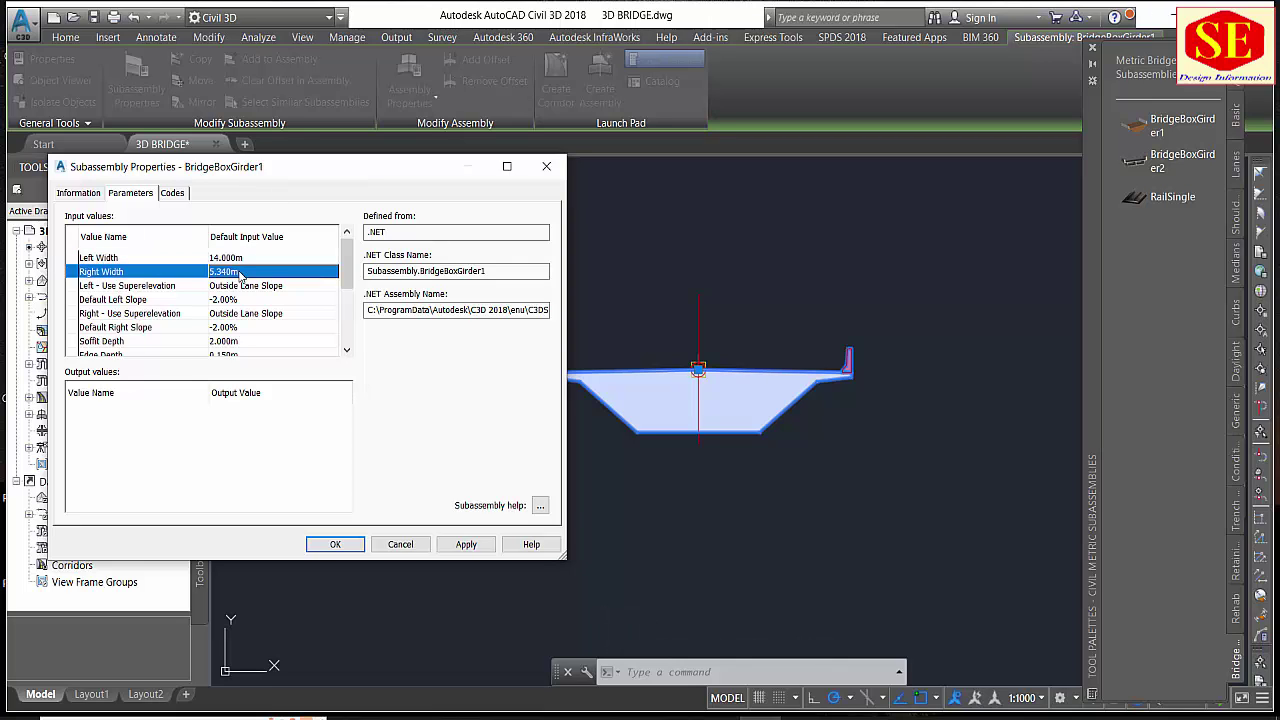
click(241, 274)
text(14)
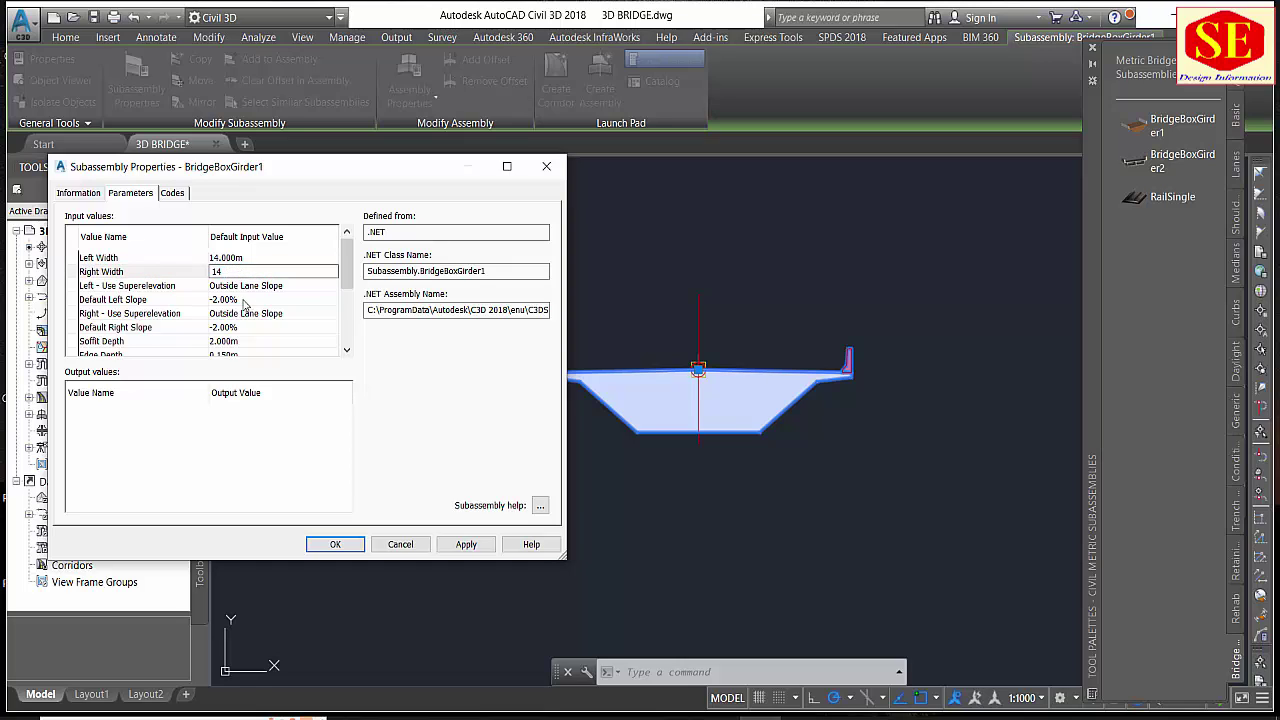
click(244, 302)
Set Soffit Depth to 0.35 and Edge Depth to 0.3, then apply the changes.
click(245, 328)
click(229, 343)
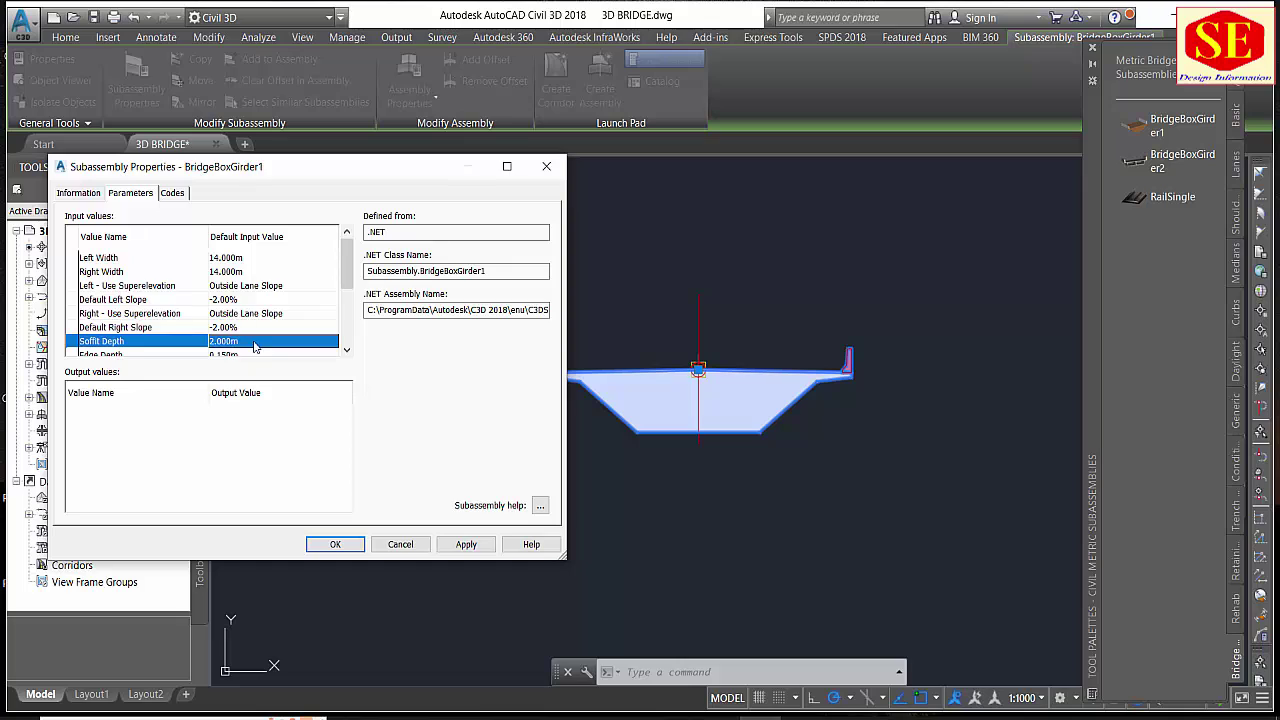
scroll(254, 346, down, 1)
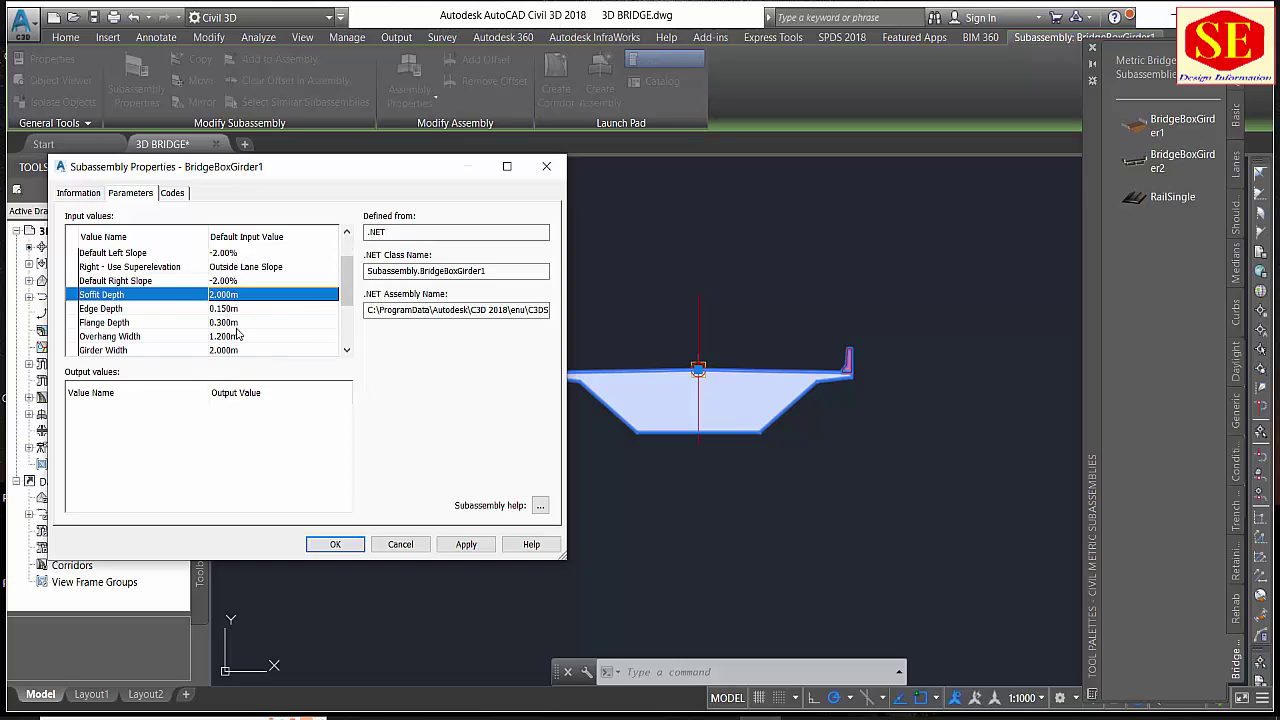
click(245, 296)
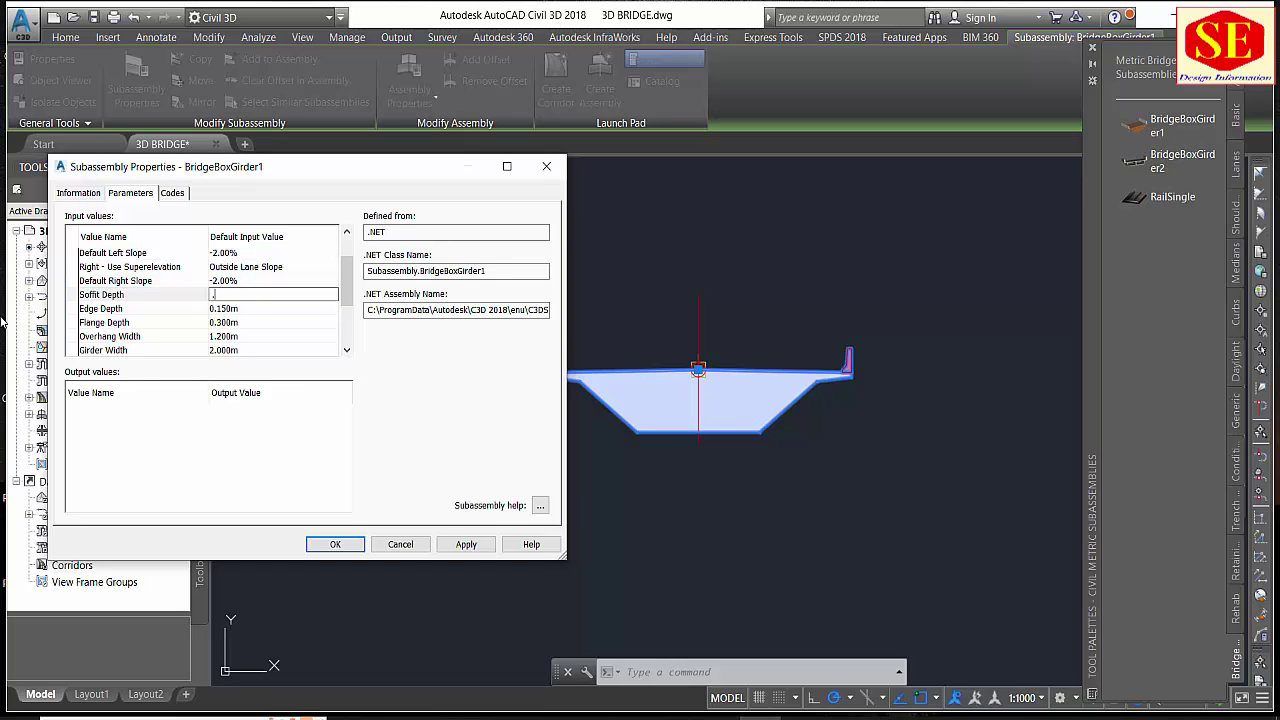
text(35)
click(212, 310)
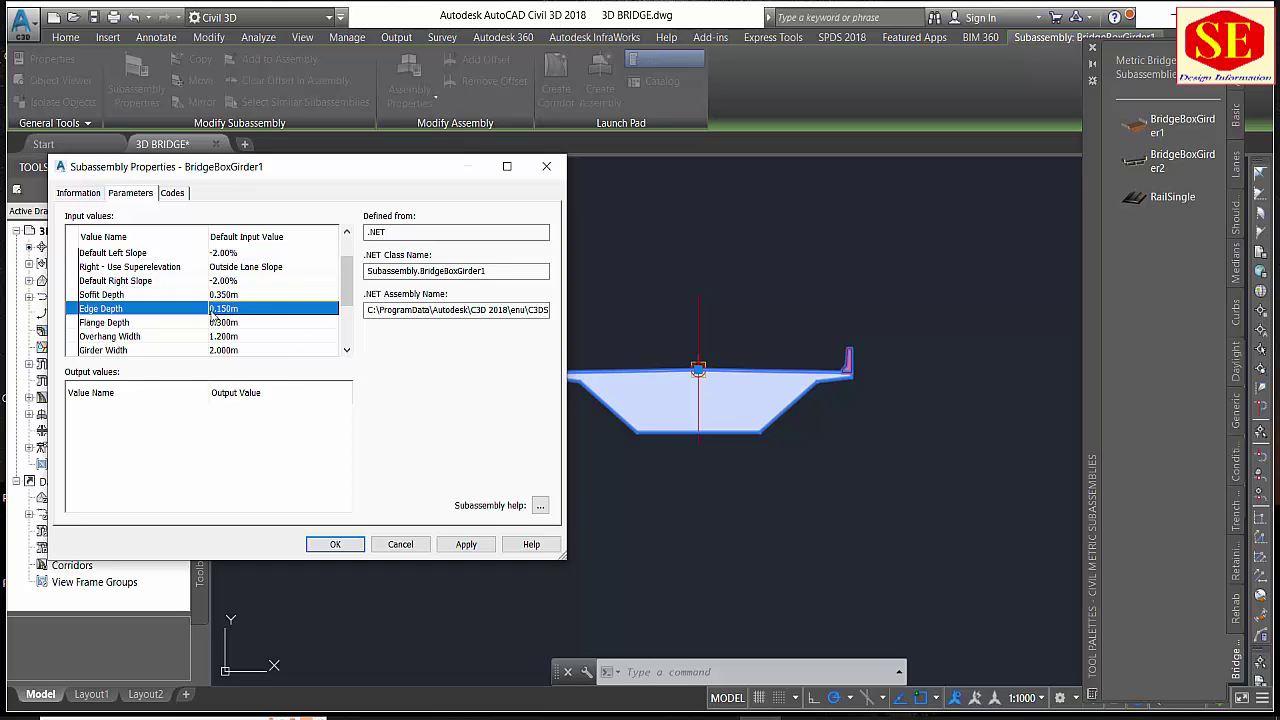
click(251, 313)
text(.3)
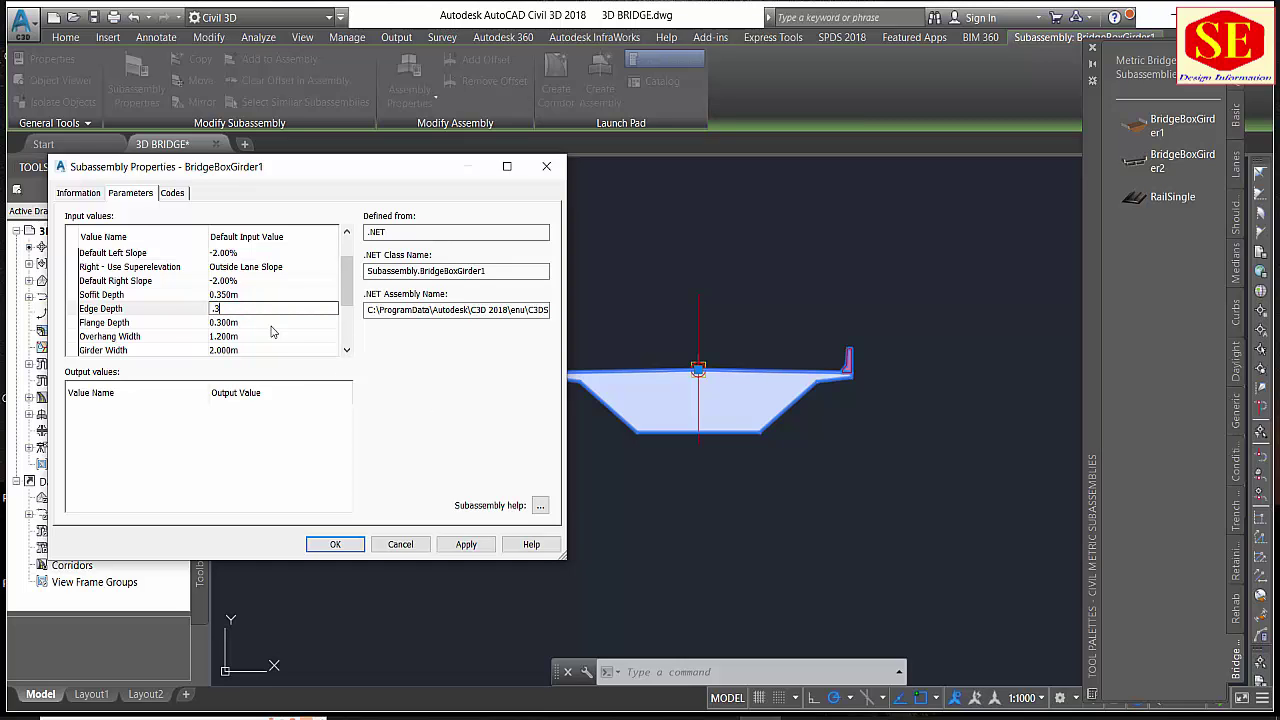
key(Return)
scroll(265, 315, down, 1)
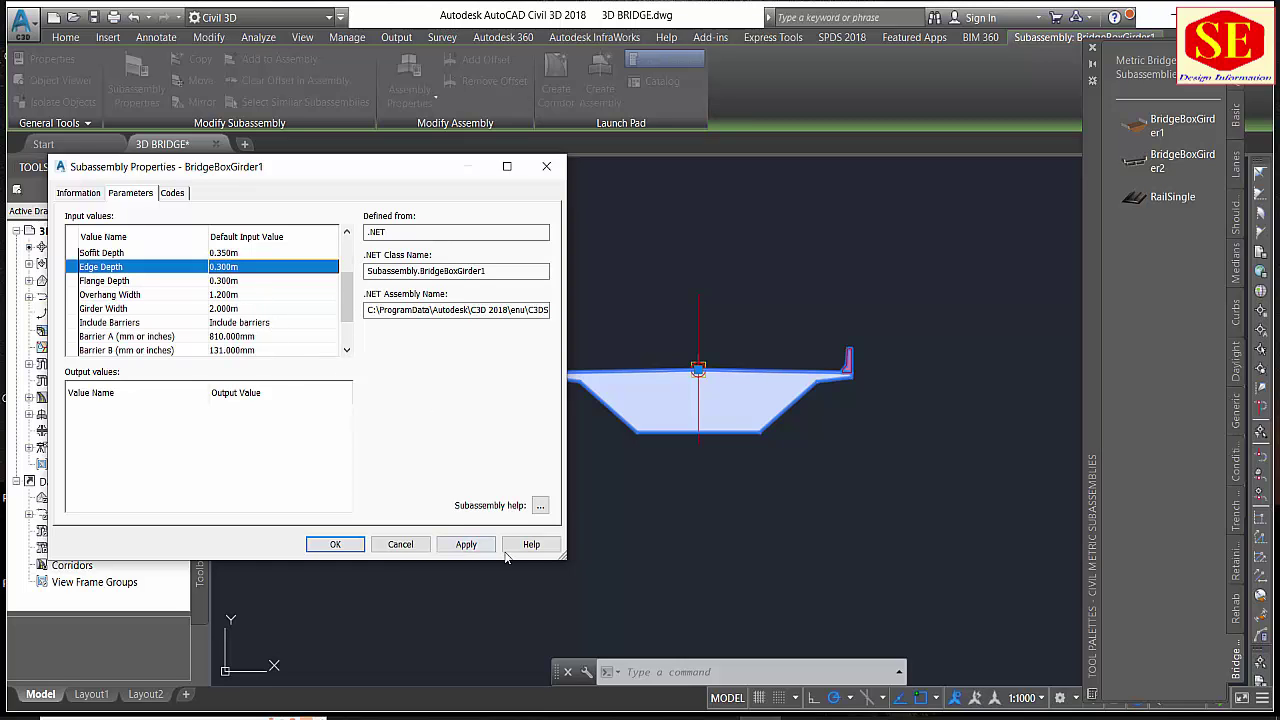
click(476, 548)
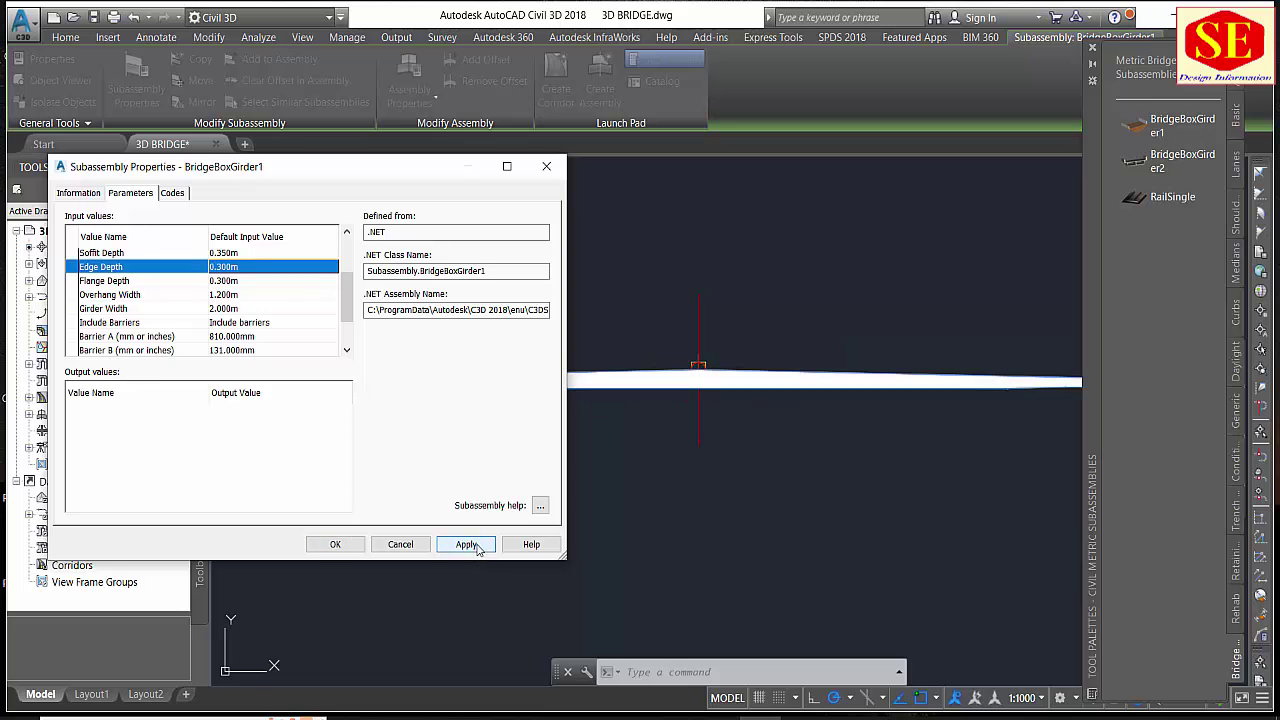
click(351, 551)
scroll(457, 471, down, 5)
scroll(623, 380, up, 2)
Copy the upper assembly's left subassembly onto the target assembly's marker point.
scroll(672, 424, down, 2)
key(Escape)
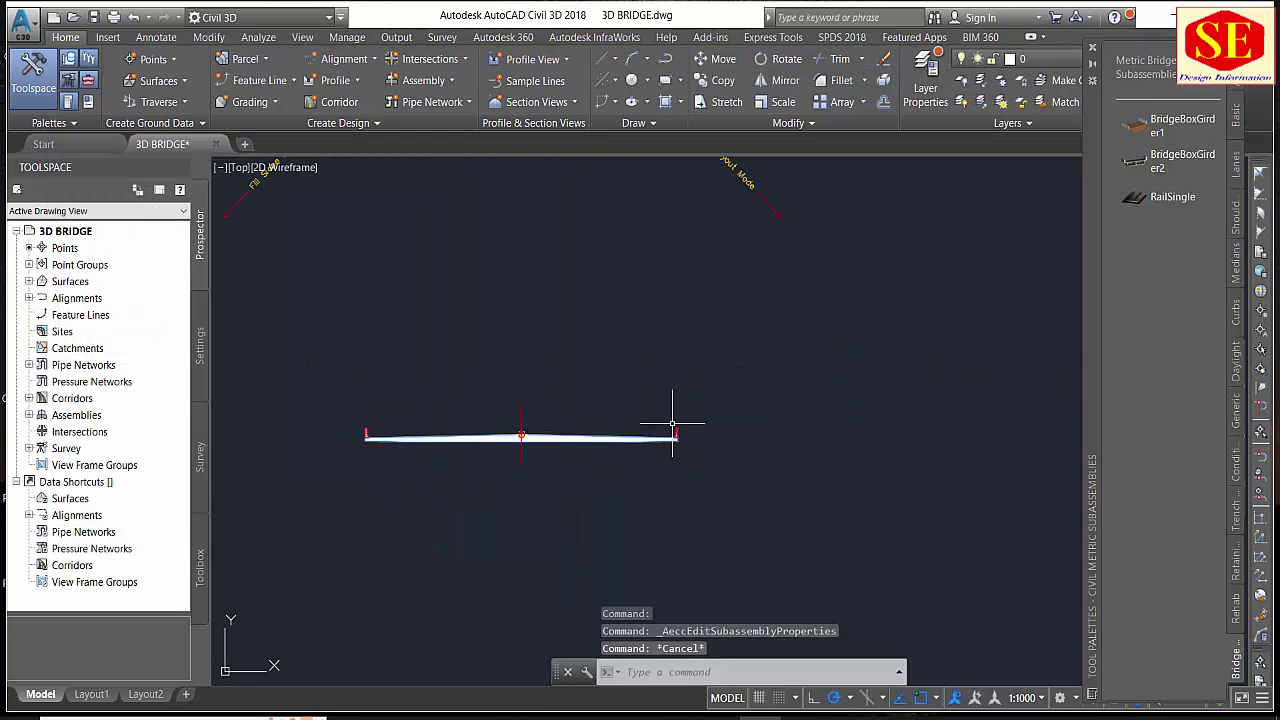
middle_drag(627, 320, 665, 476)
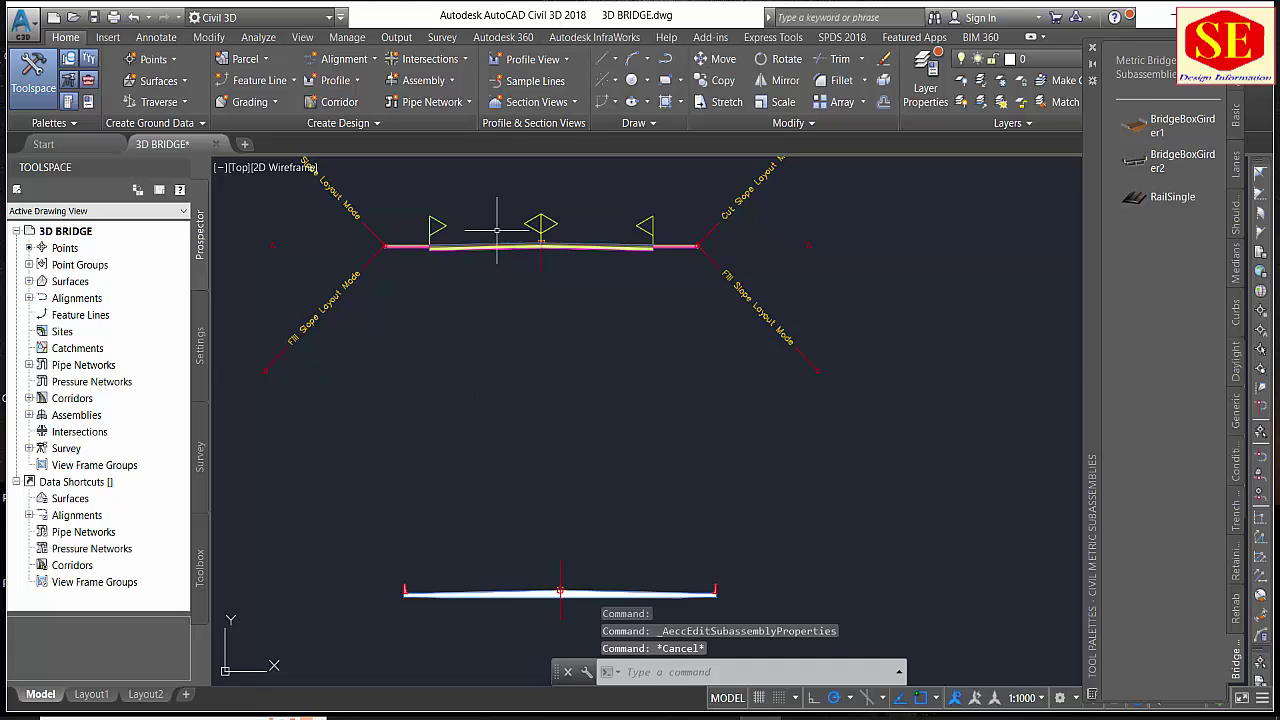
scroll(497, 230, up, 3)
click(370, 290)
scroll(533, 289, down, 2)
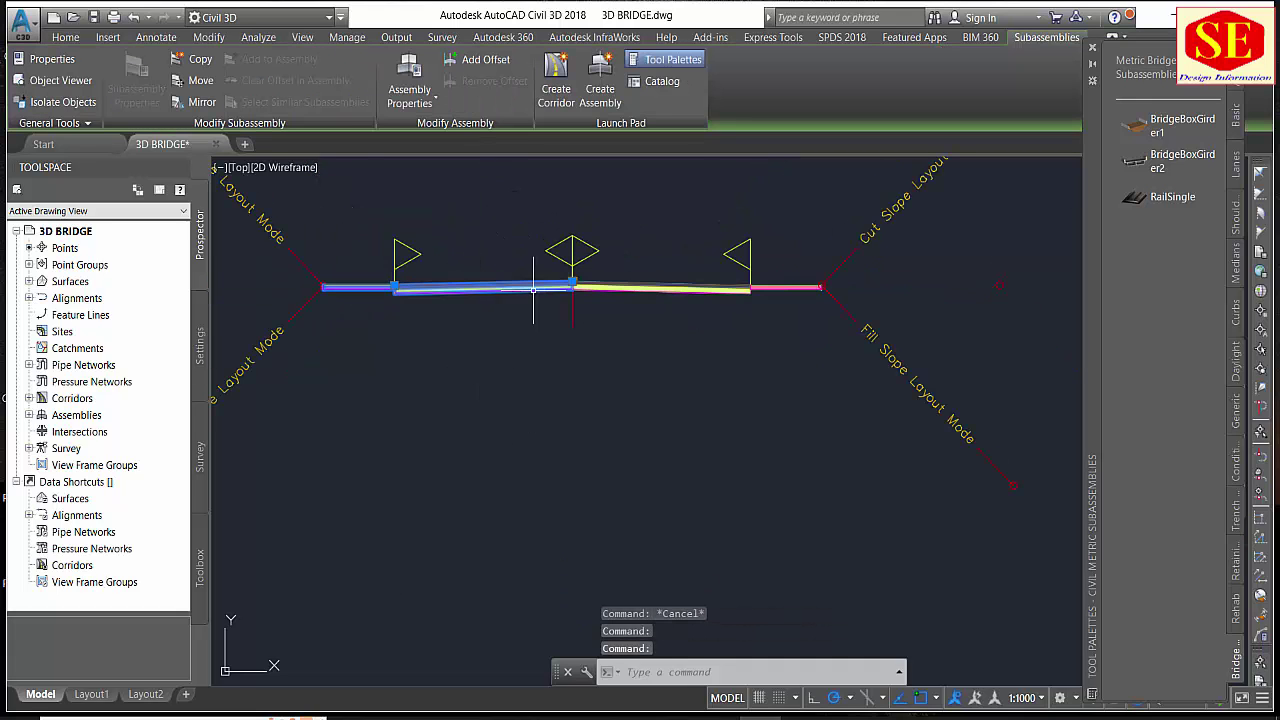
click(207, 68)
scroll(668, 332, down, 3)
scroll(527, 533, up, 5)
scroll(527, 533, up, 3)
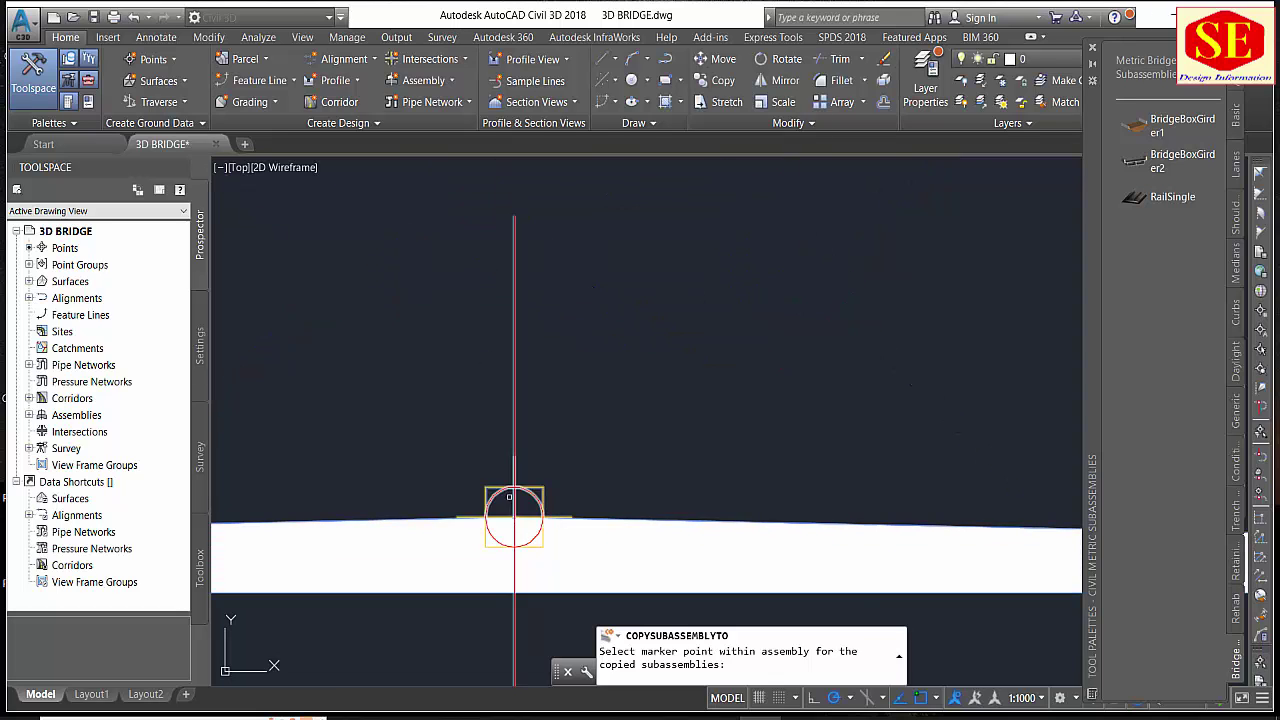
click(514, 517)
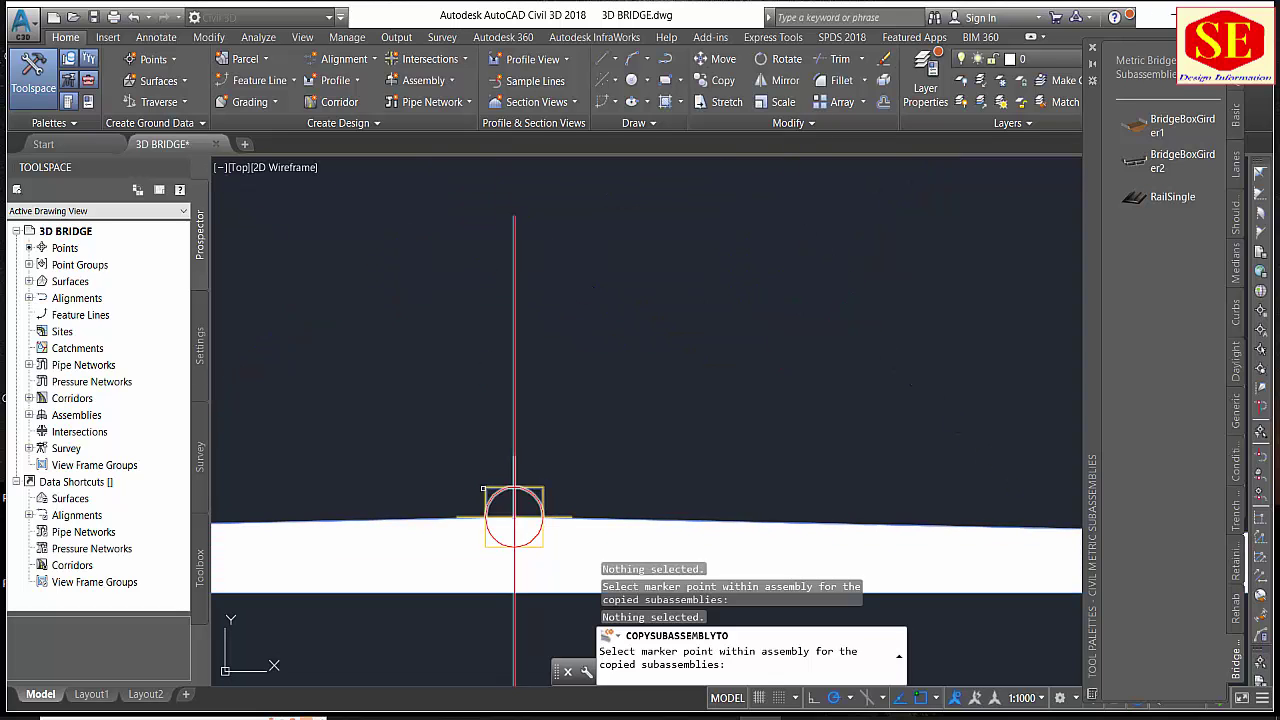
scroll(514, 517, down, 3)
Copy the girder subassembly onto the other assembly's marker point.
click(500, 486)
scroll(505, 482, down, 3)
scroll(509, 480, up, 3)
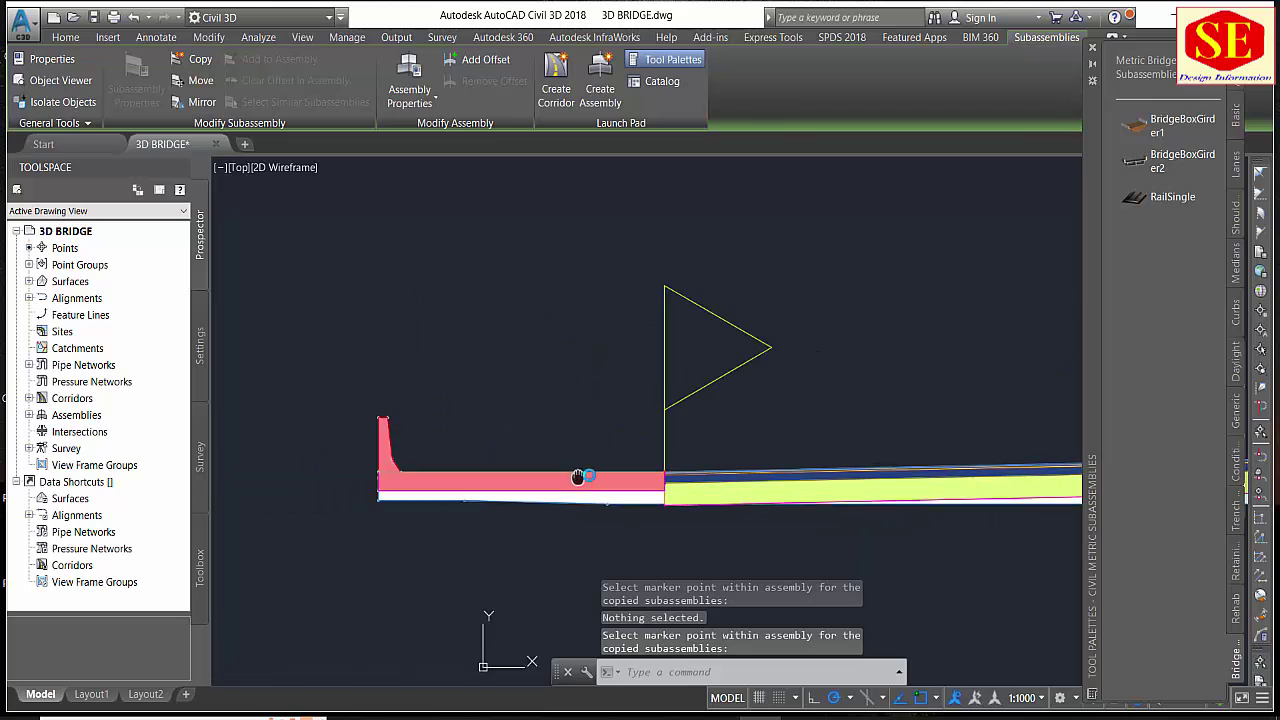
scroll(543, 457, down, 3)
middle_drag(720, 457, 522, 468)
scroll(522, 468, down, 3)
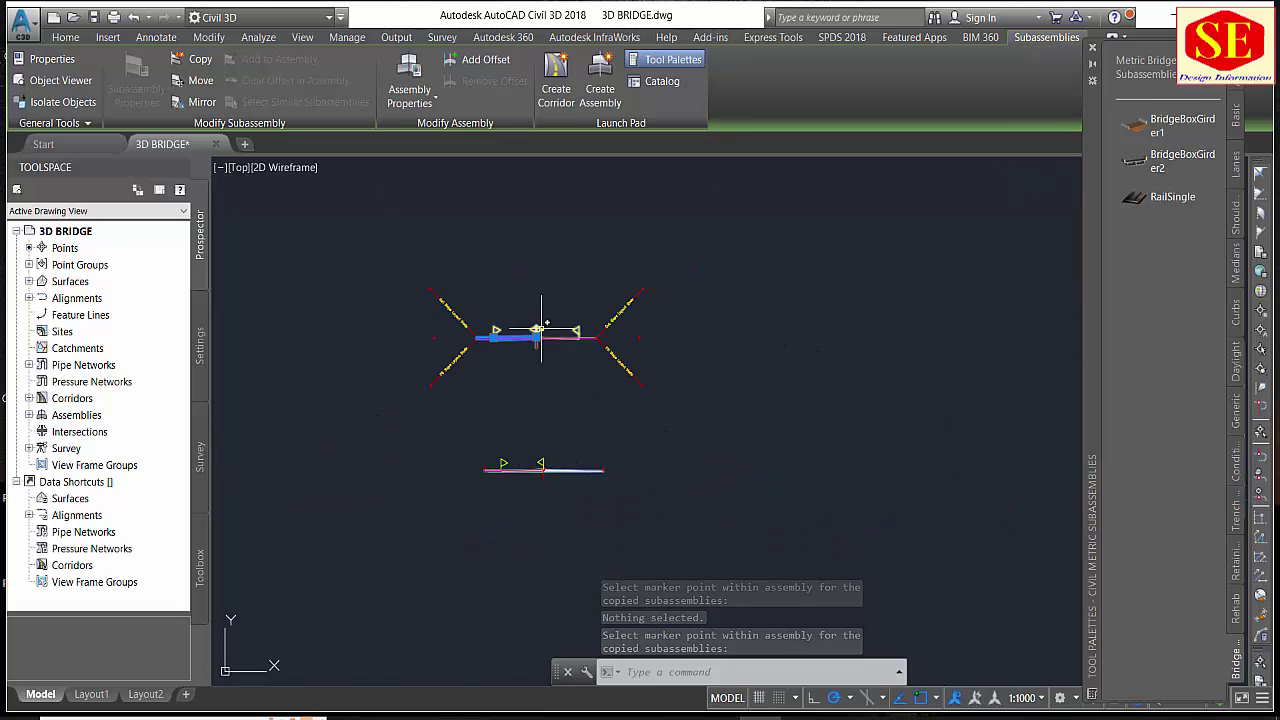
scroll(528, 337, up, 3)
key(Escape)
click(614, 360)
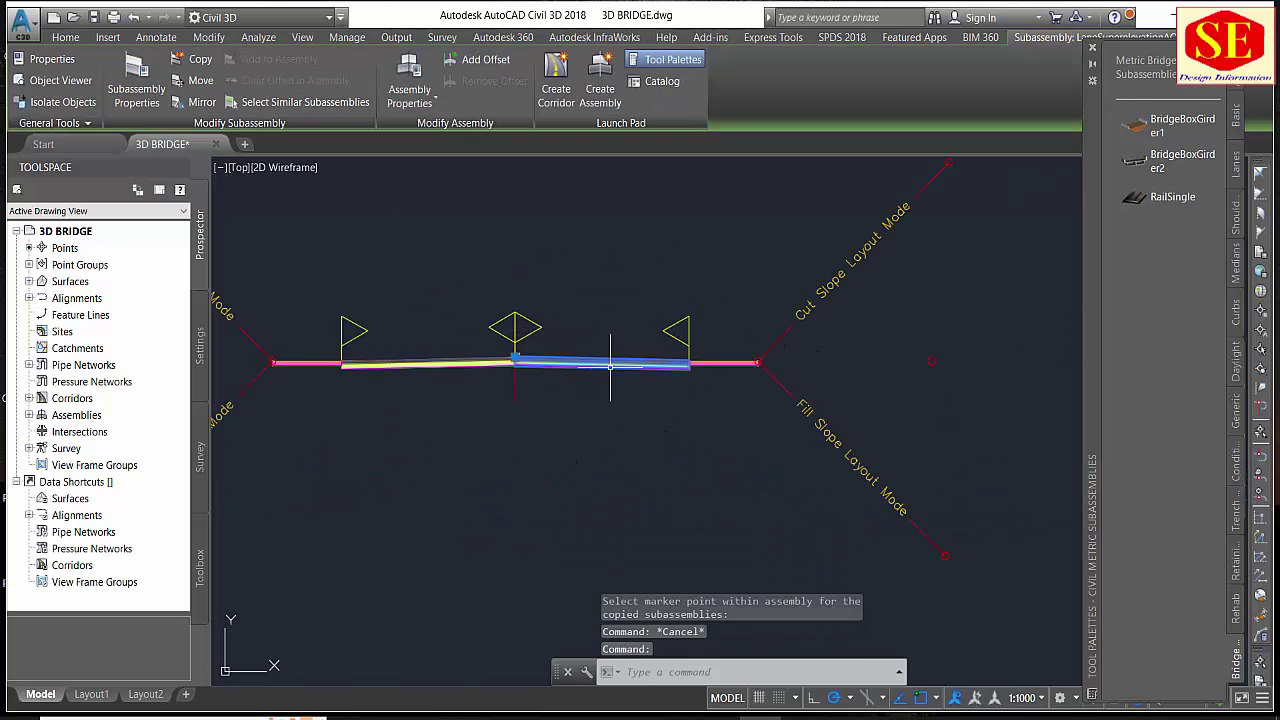
click(207, 62)
scroll(517, 257, down, 3)
scroll(525, 340, up, 5)
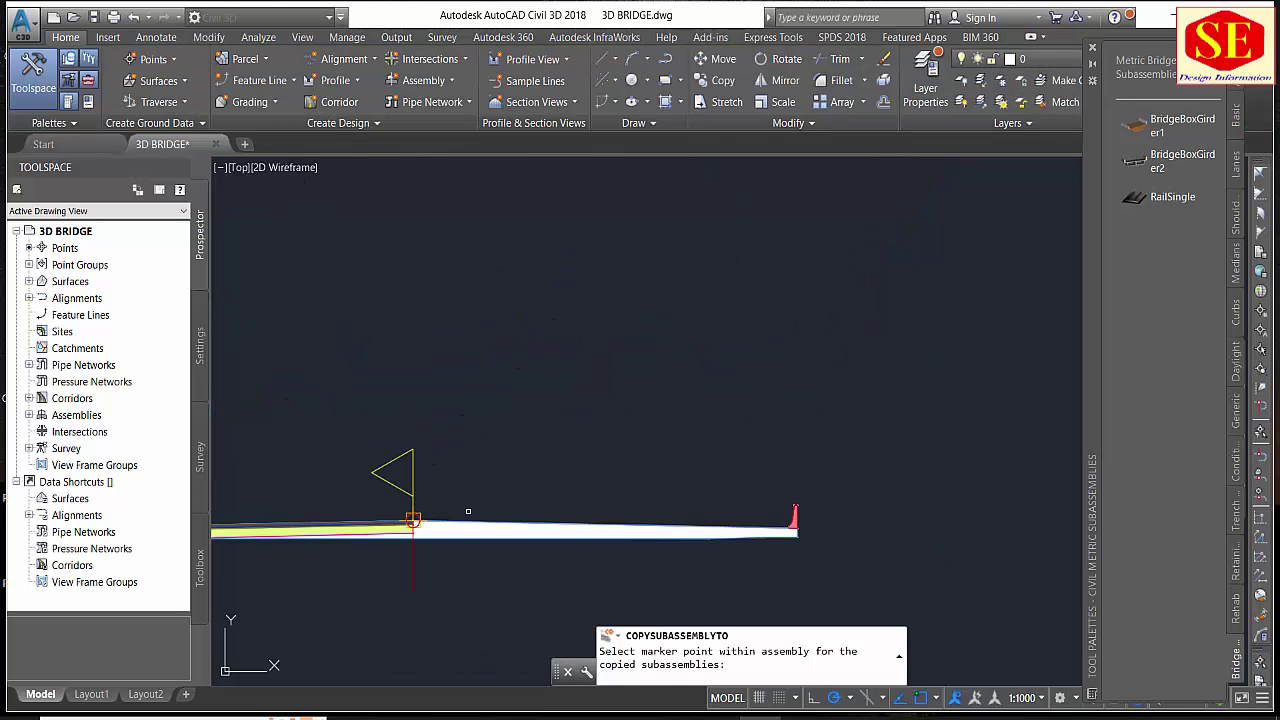
scroll(345, 500, up, 3)
click(345, 500)
scroll(782, 310, down, 4)
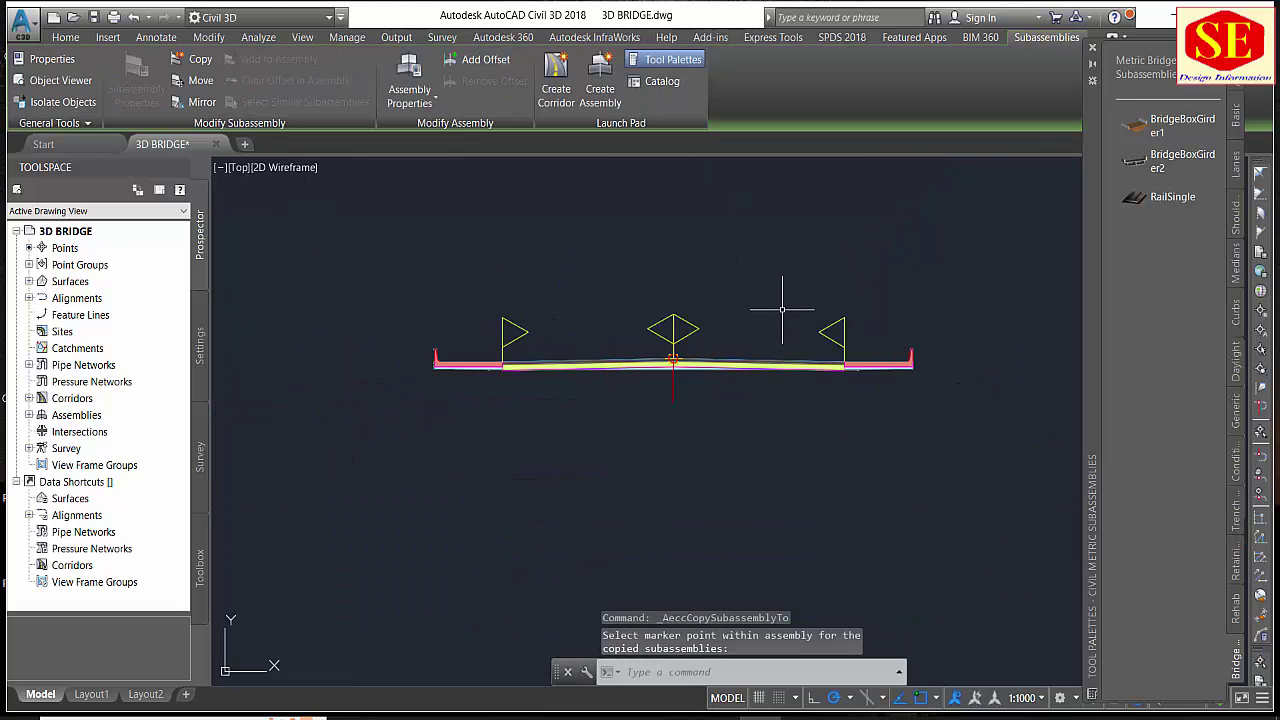
key(Escape)
Close the Tool Palettes and select the corridor.
middle_drag(703, 266, 697, 474)
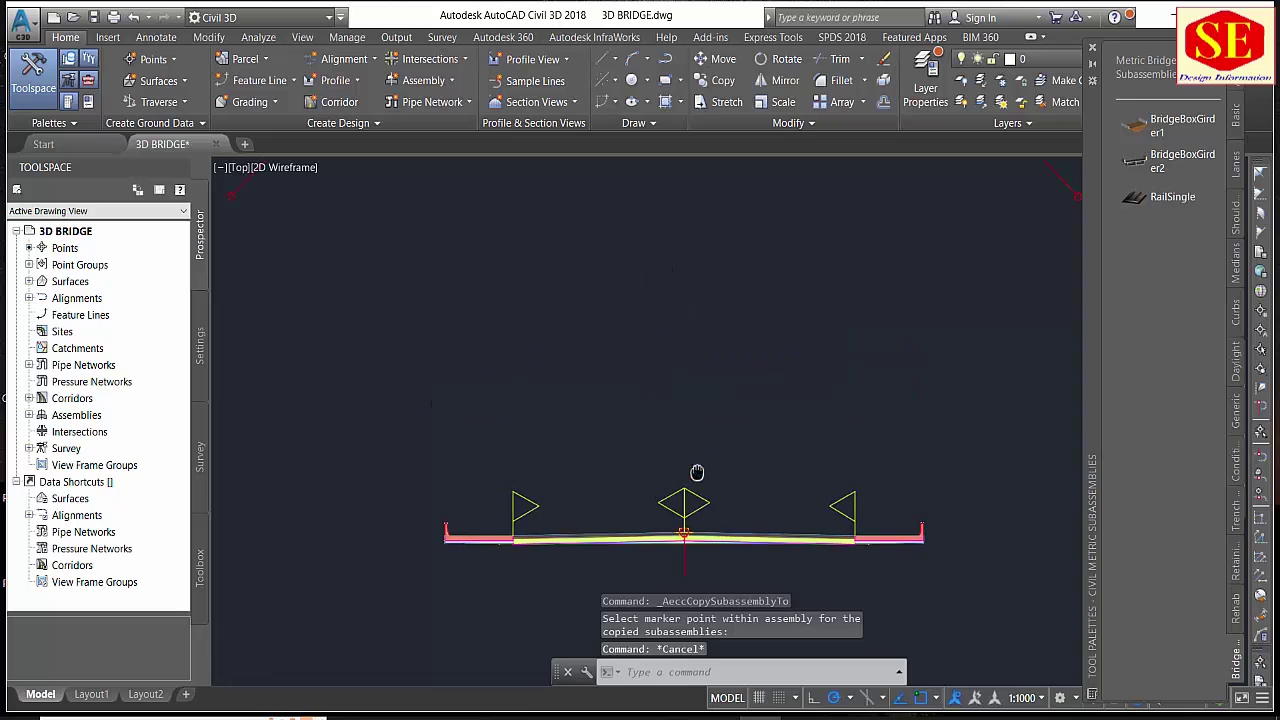
scroll(697, 474, down, 4)
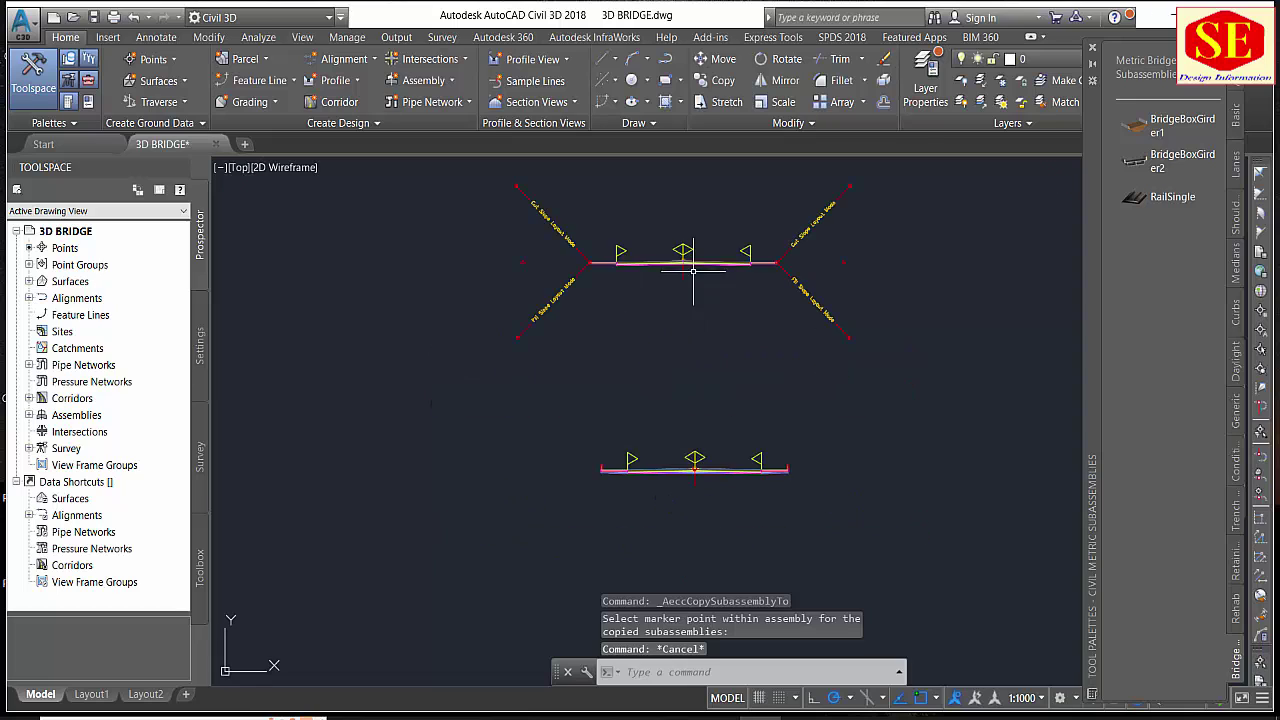
click(1092, 47)
scroll(688, 507, down, 2)
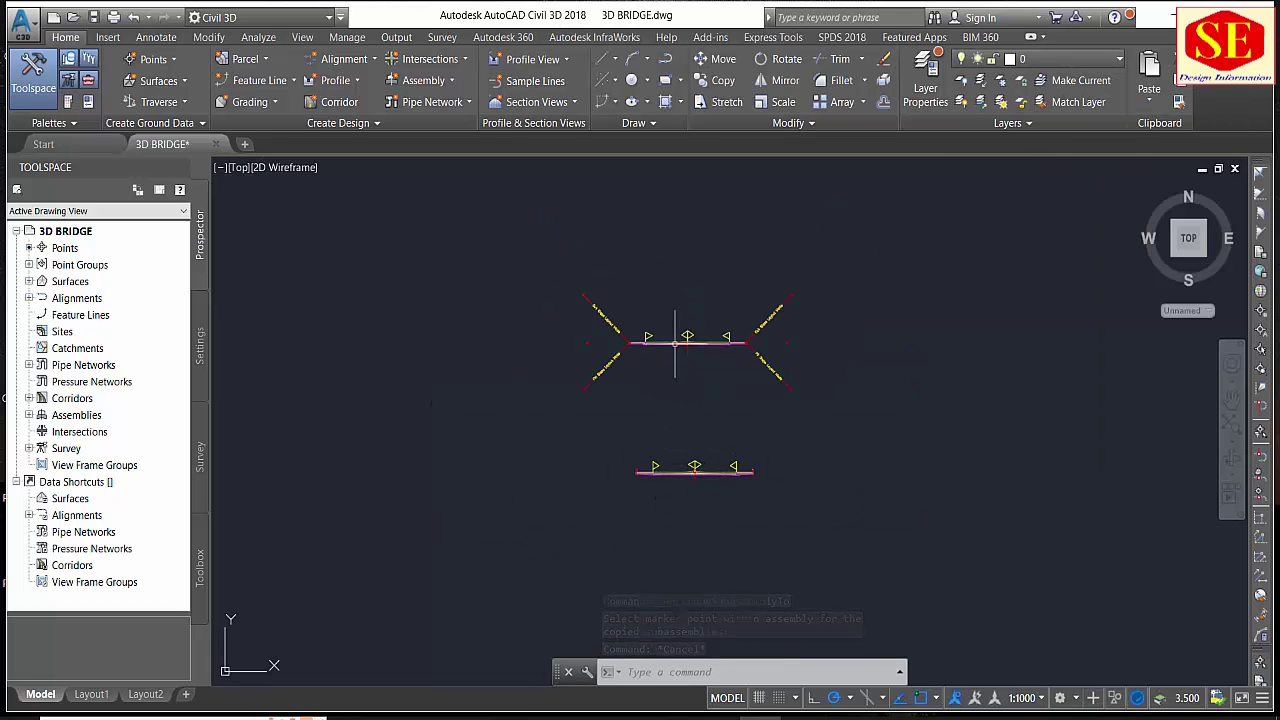
scroll(748, 400, down, 4)
scroll(748, 400, up, 1)
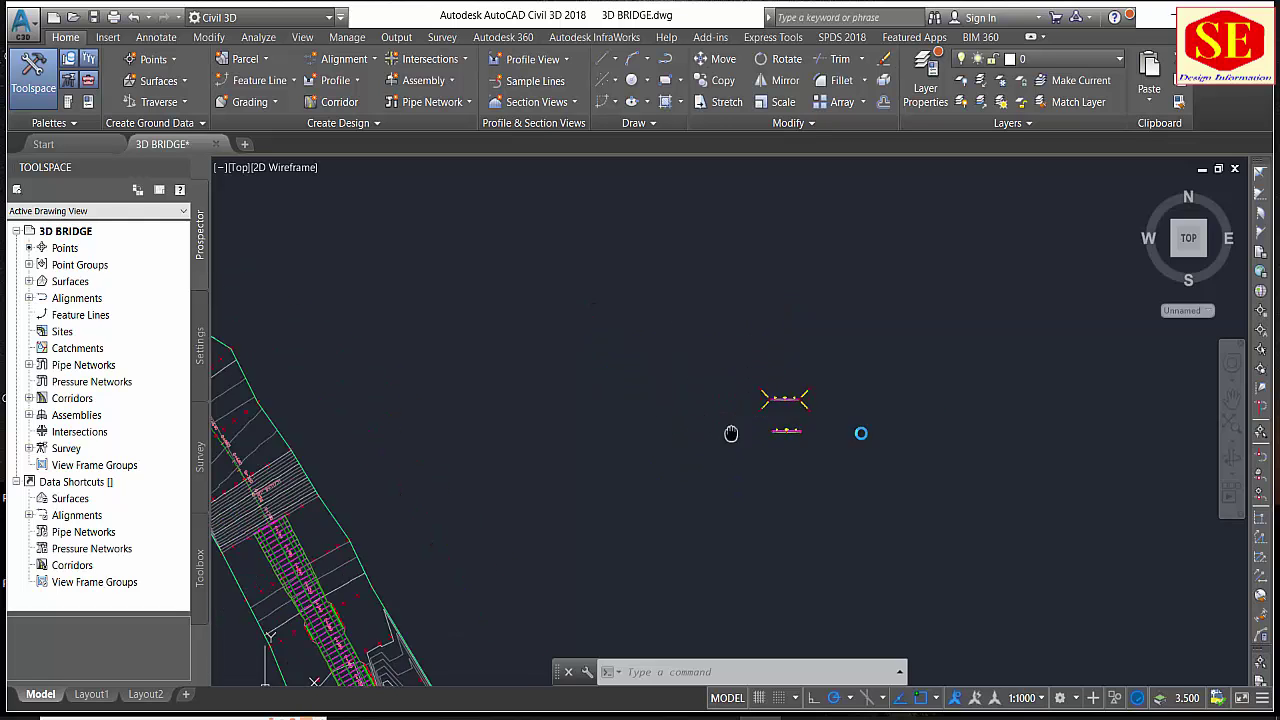
scroll(441, 400, up, 2)
scroll(506, 355, down, 2)
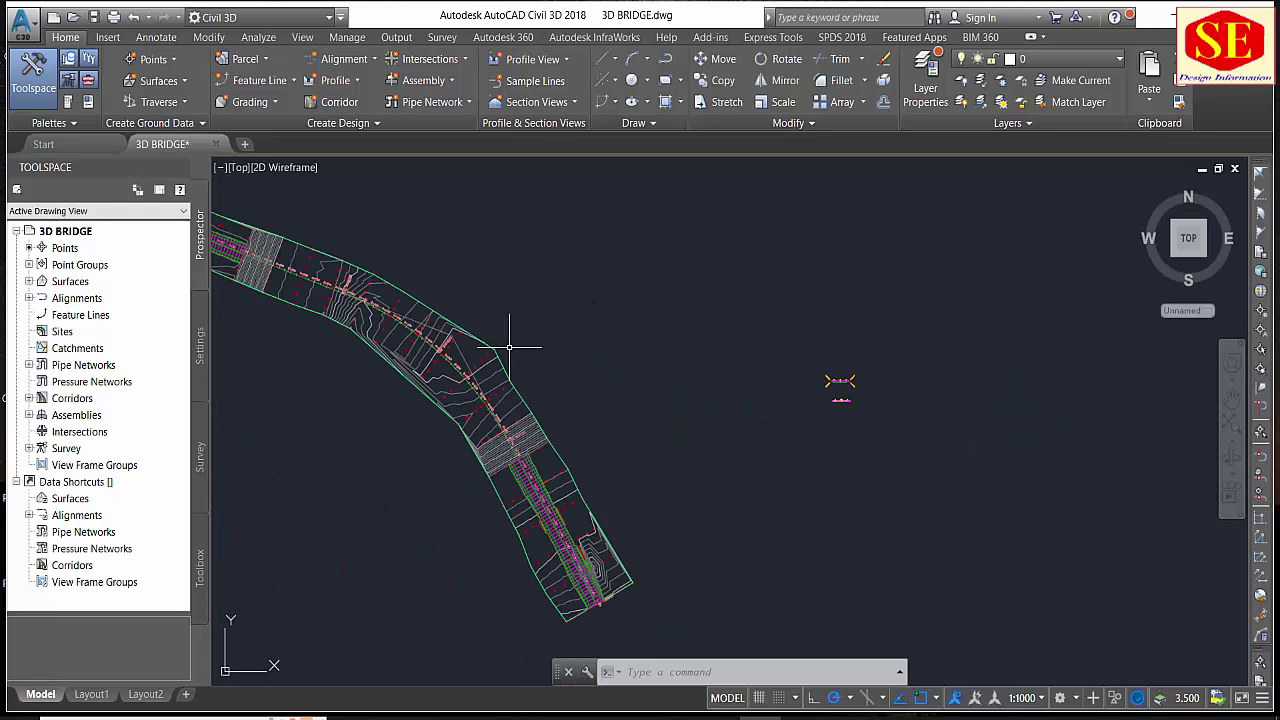
click(540, 495)
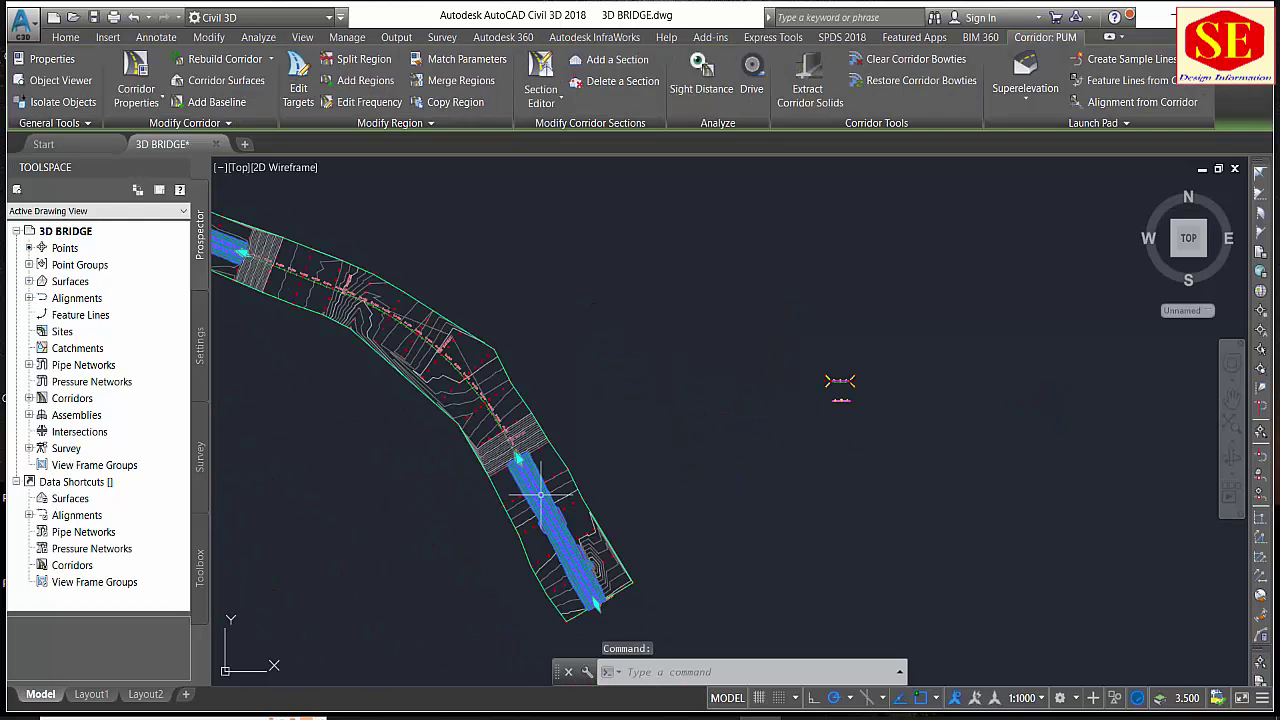
Change corridor region 2's assembly from AA to Bridge and rebuild the corridor.
click(150, 82)
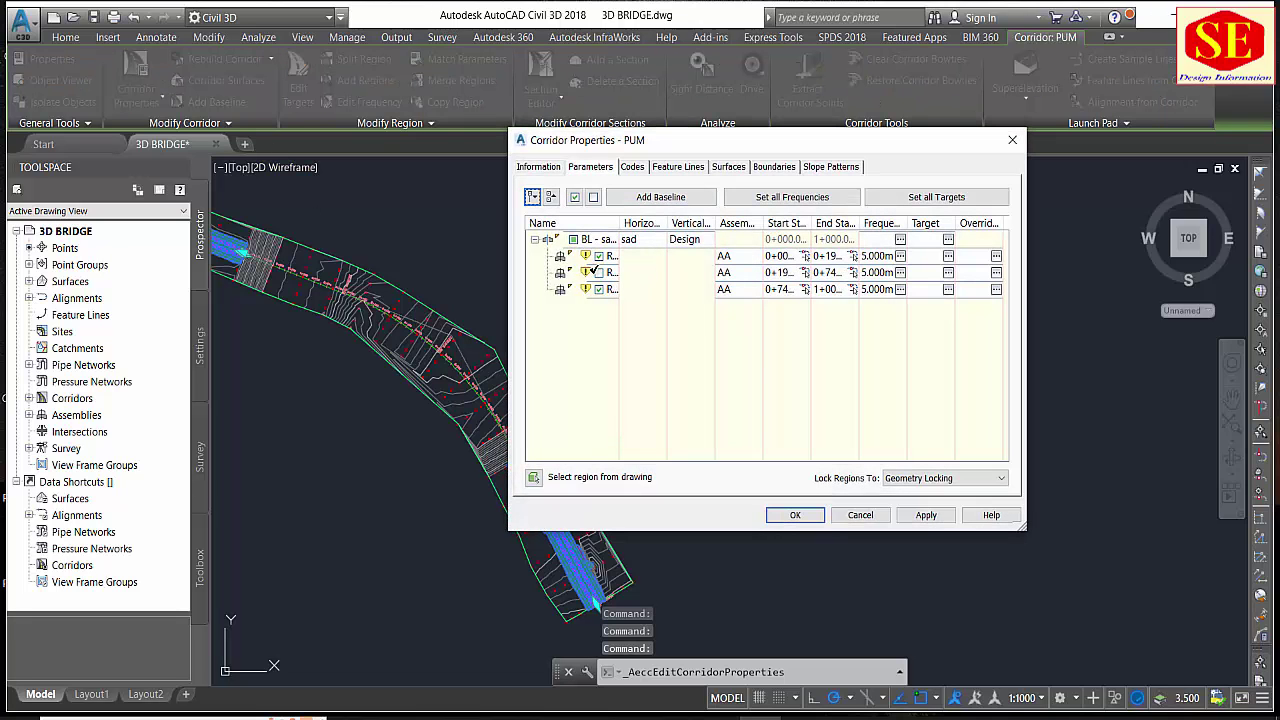
click(597, 271)
double_click(725, 274)
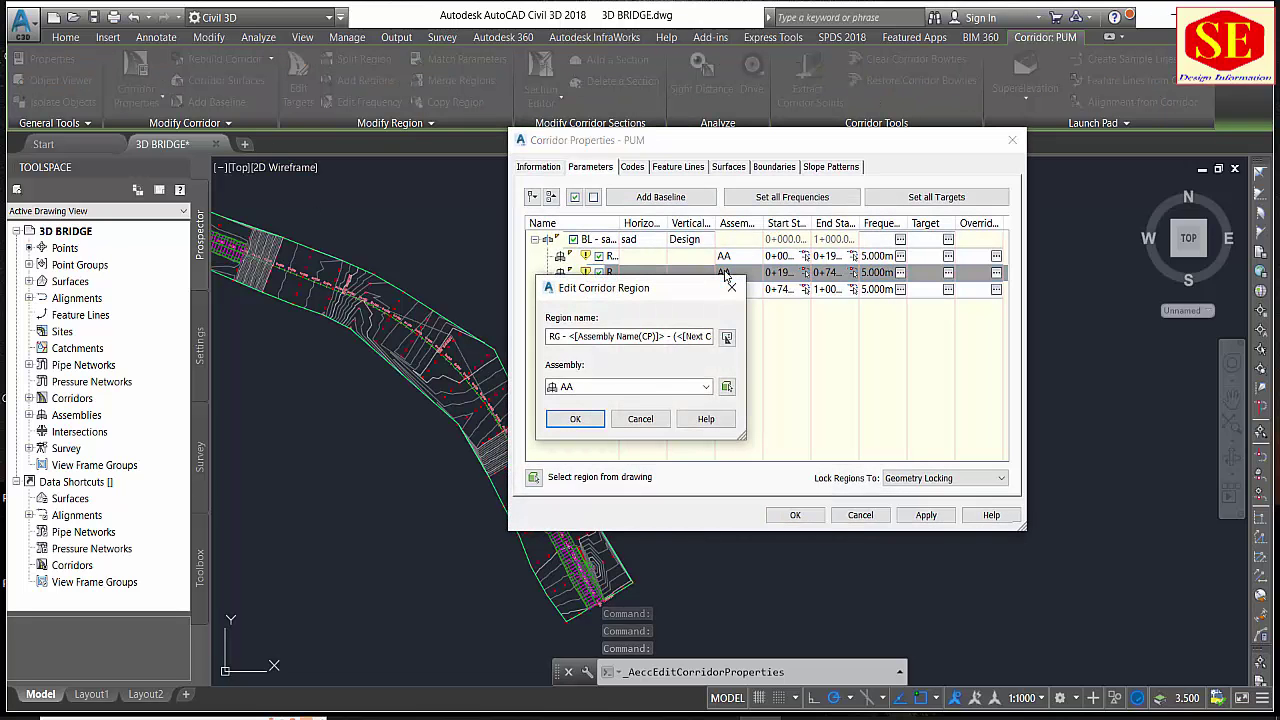
key(Escape)
double_click(727, 274)
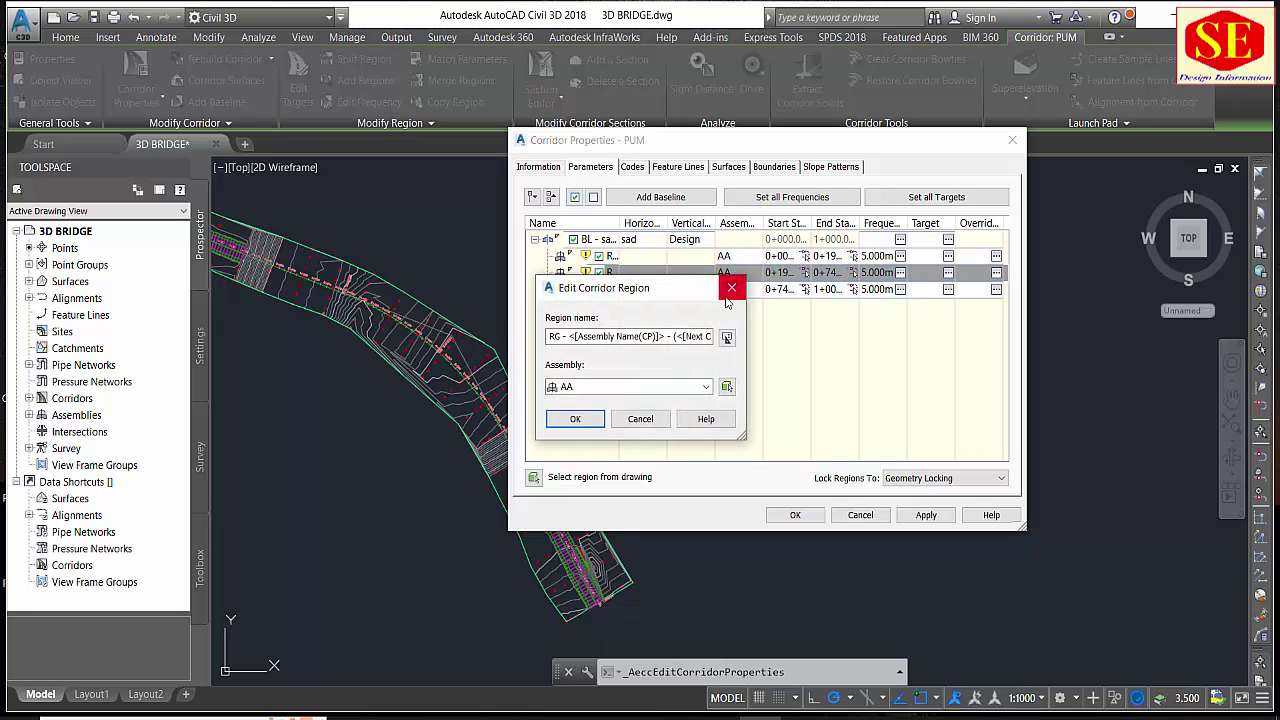
click(640, 386)
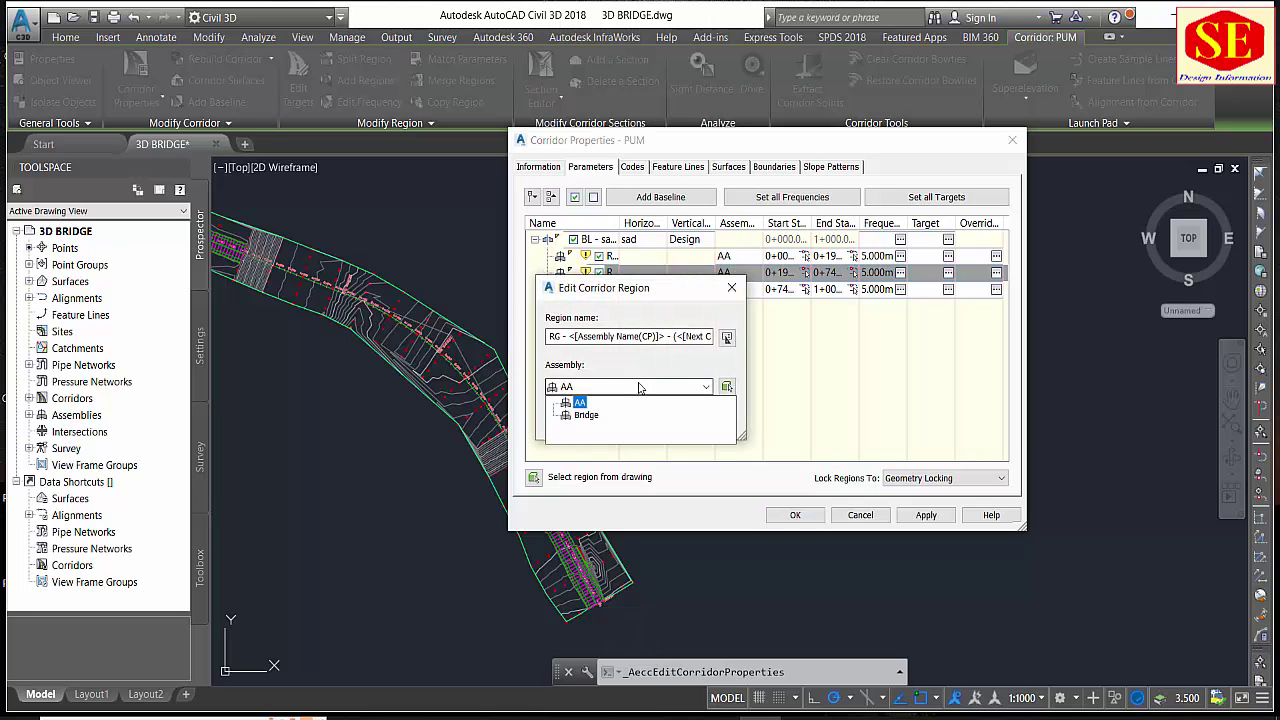
click(586, 416)
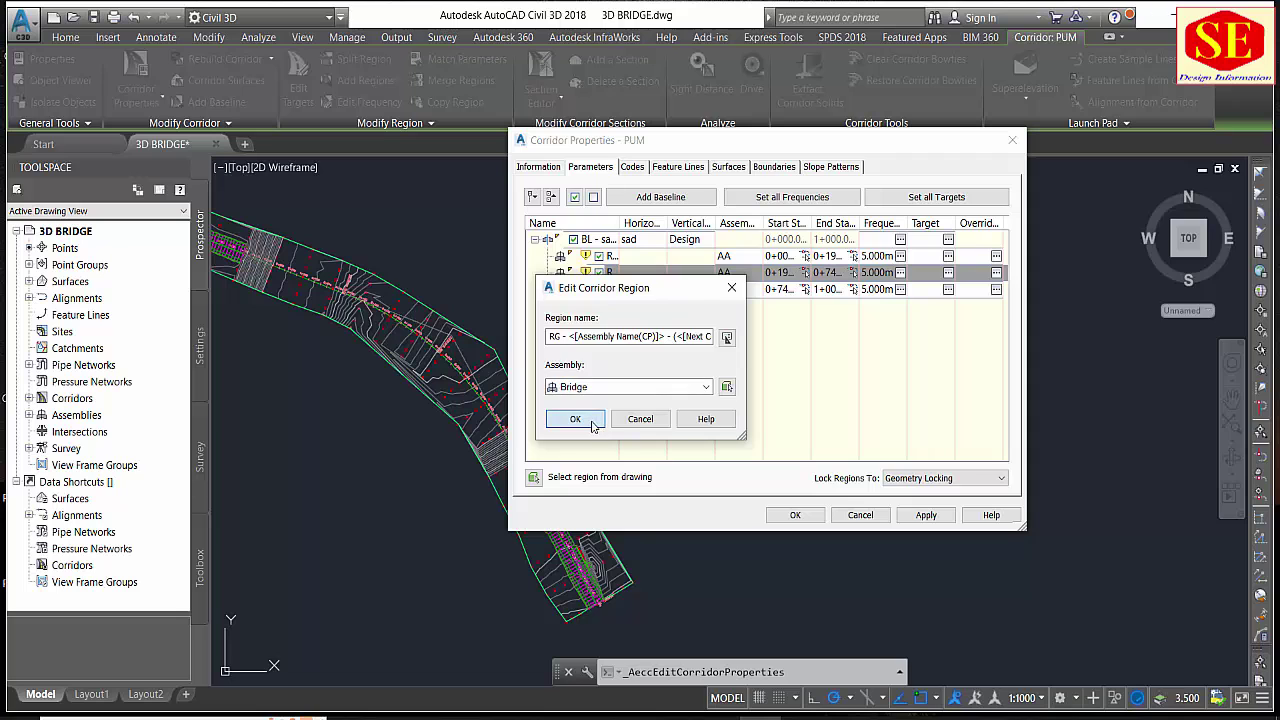
click(592, 422)
click(926, 515)
click(590, 324)
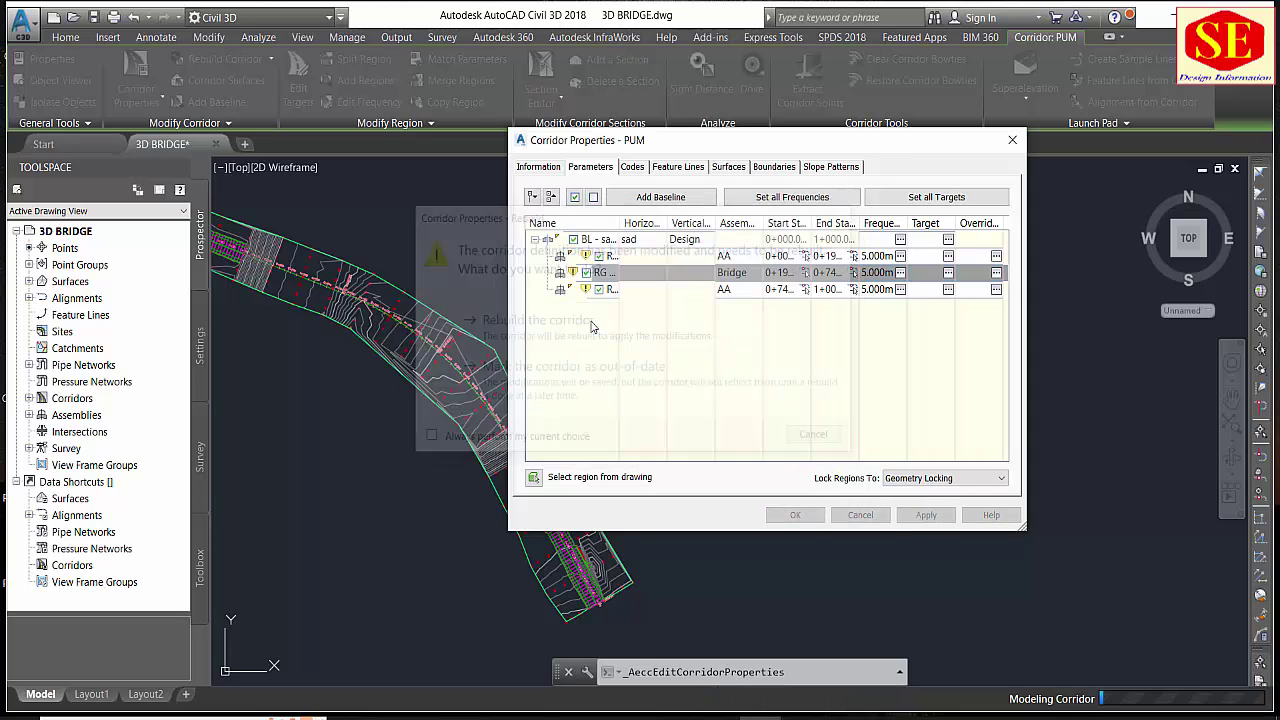
click(795, 515)
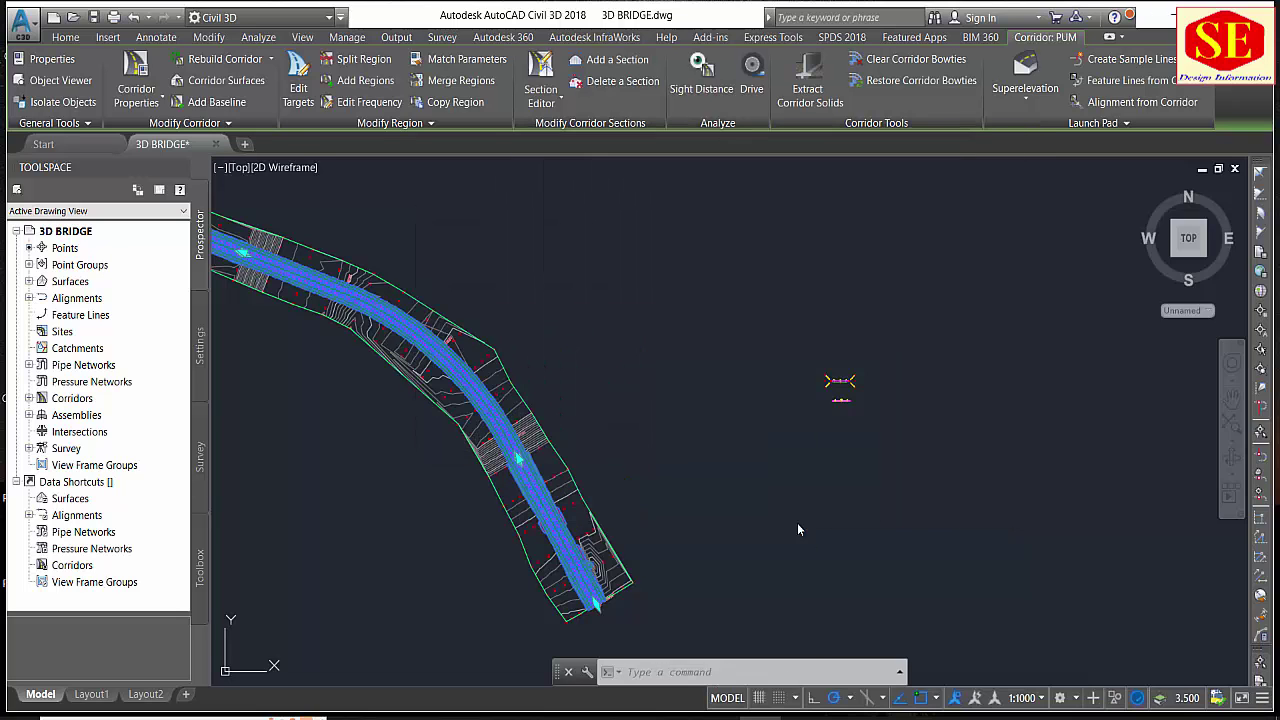
Switch the viewport's visual style from 2D Wireframe to Shaded.
middle_drag(423, 443, 623, 549)
key(Escape)
scroll(646, 399, up, 2)
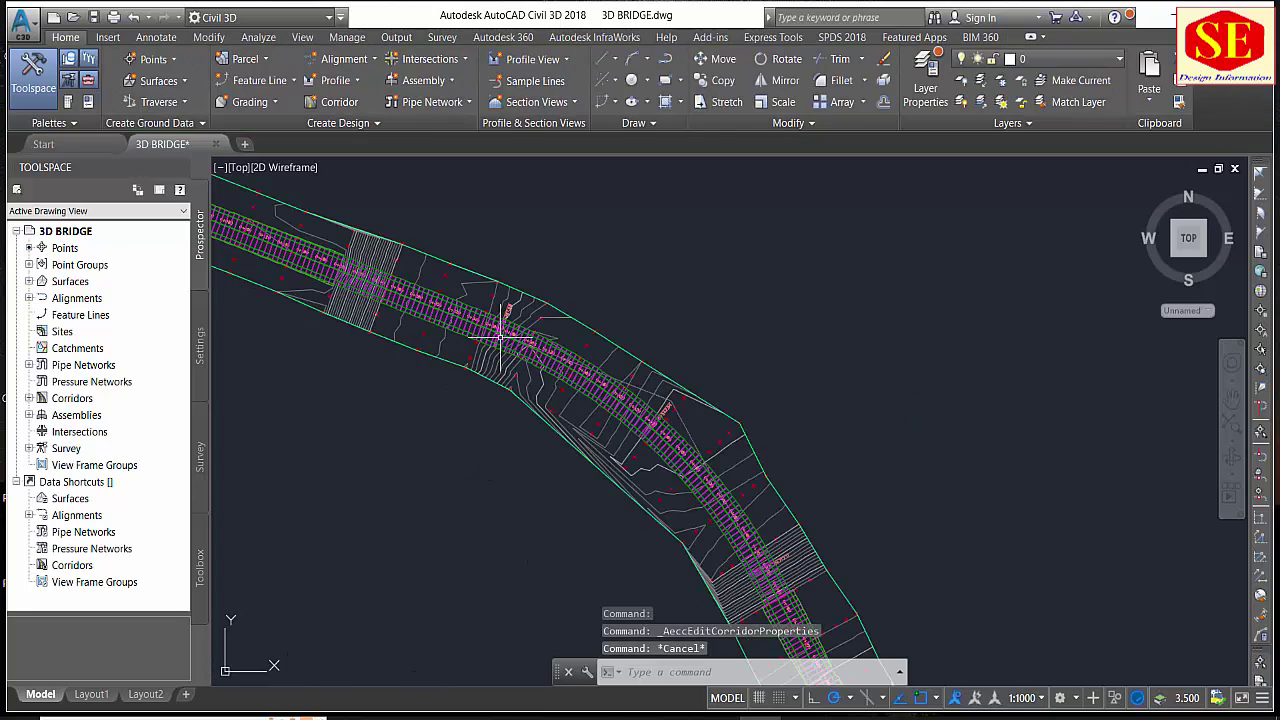
scroll(555, 382, up, 2)
scroll(555, 382, down, 1)
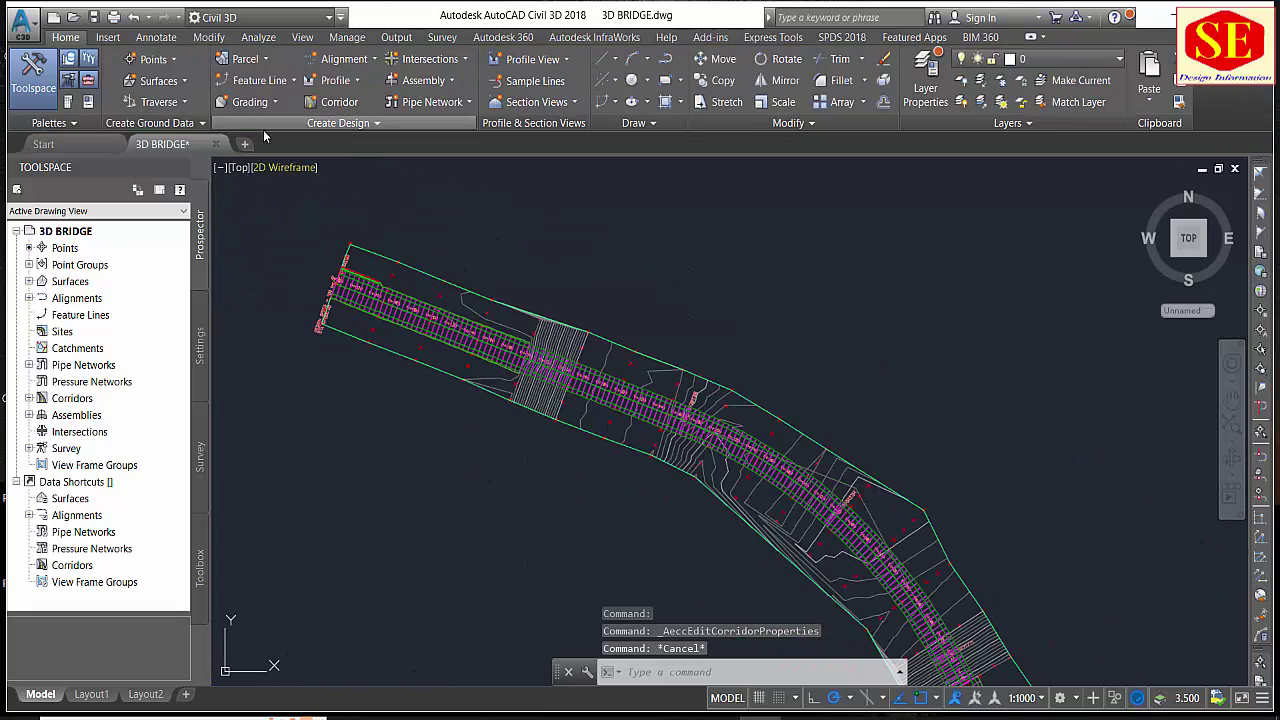
click(285, 168)
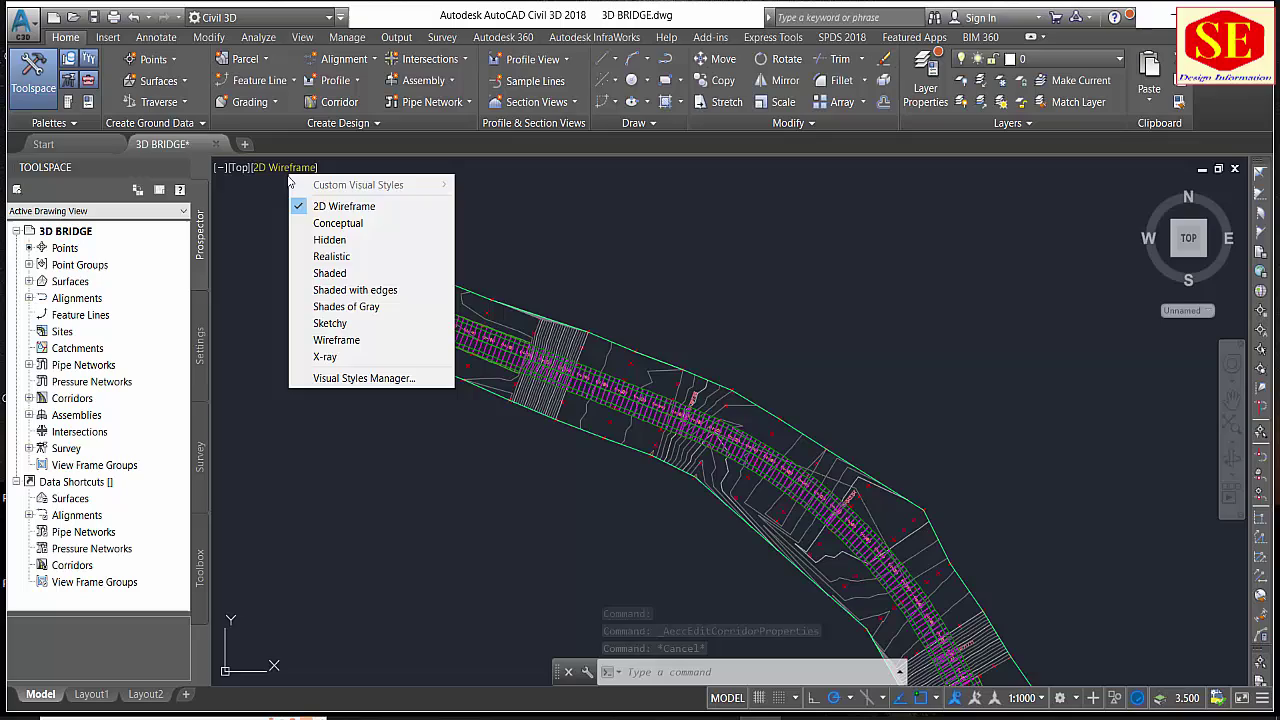
click(330, 273)
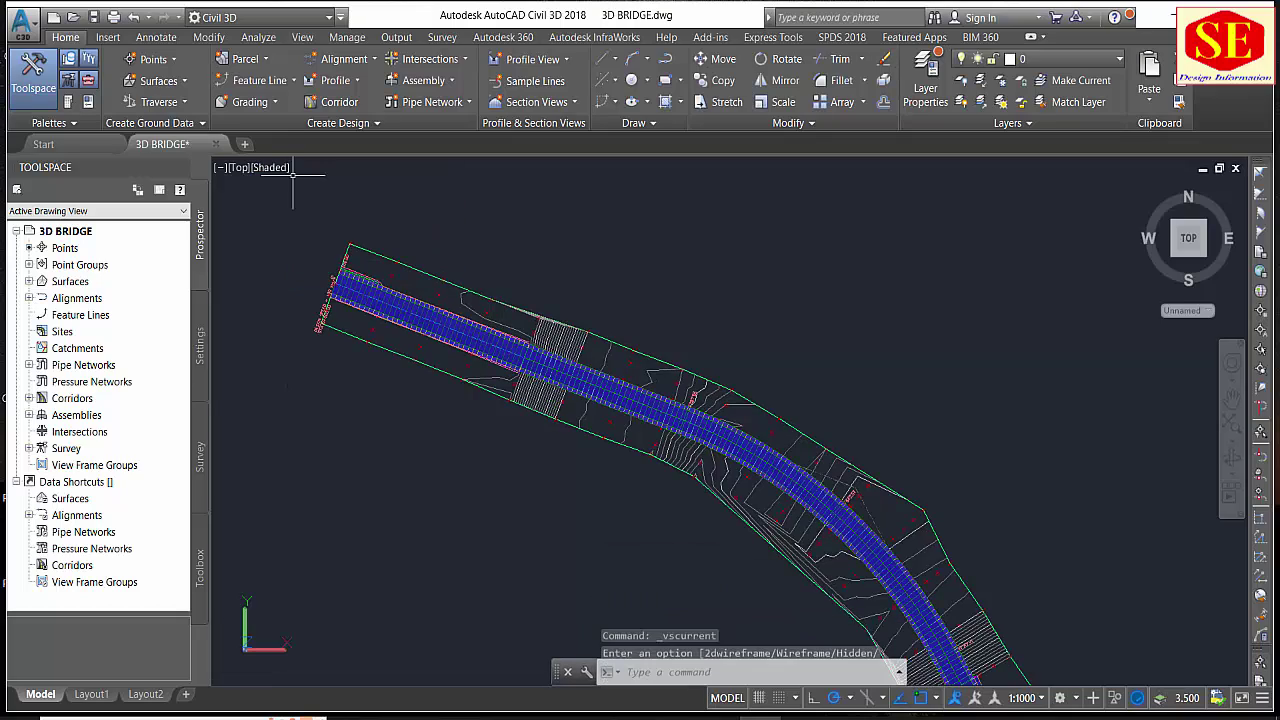
Zoom in on the shaded corridor to inspect the deck.
scroll(555, 358, up, 2)
scroll(555, 358, up, 2)
scroll(500, 434, up, 1)
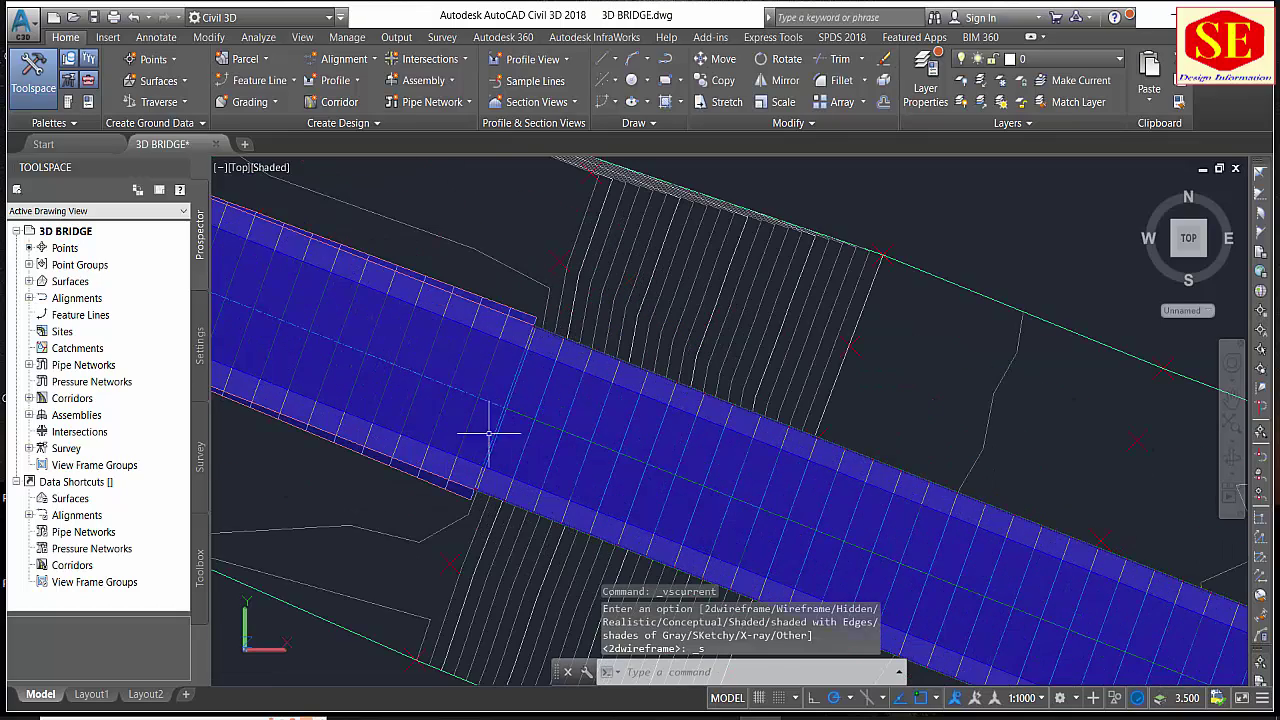
scroll(500, 434, down, 5)
scroll(940, 525, up, 3)
scroll(940, 525, up, 2)
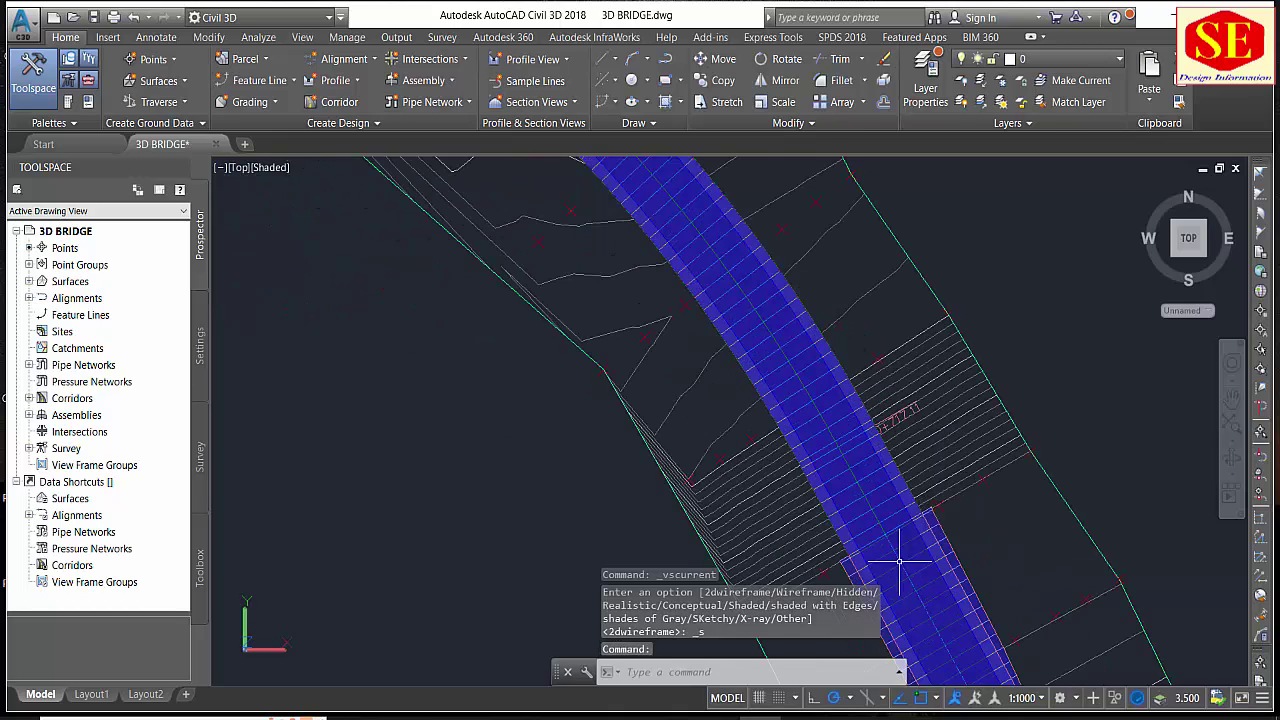
scroll(903, 540, up, 2)
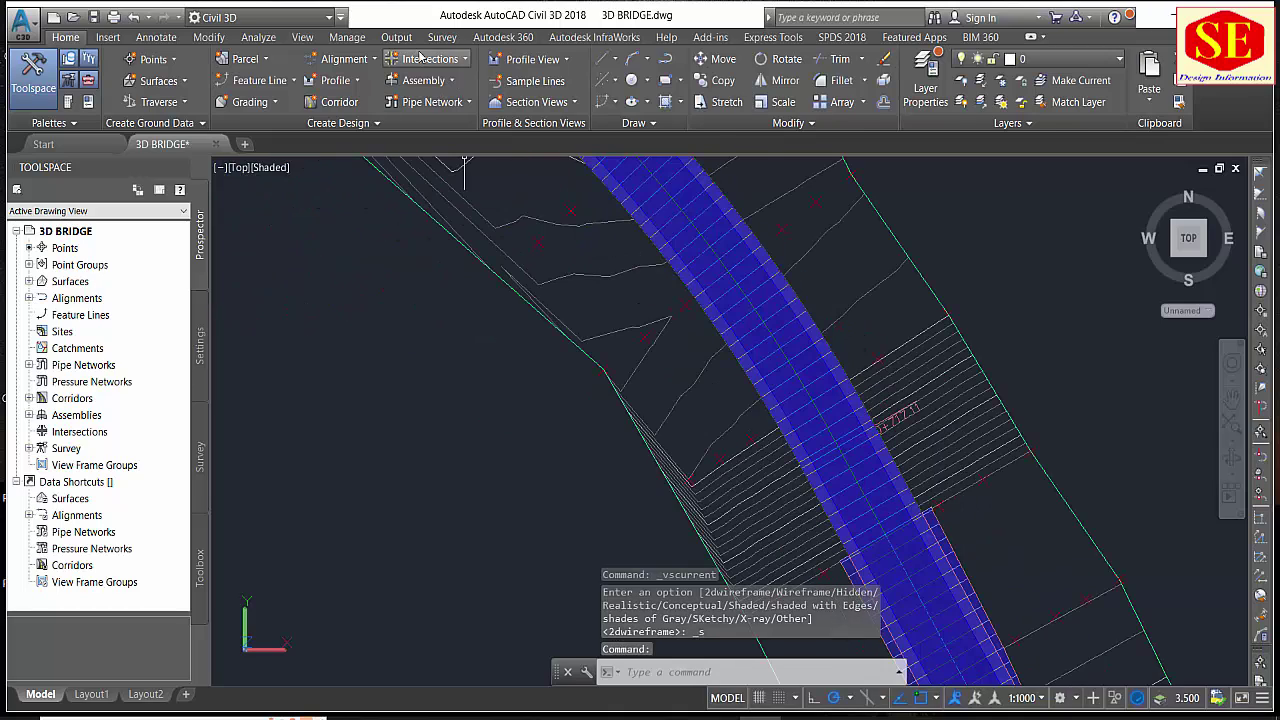
click(303, 38)
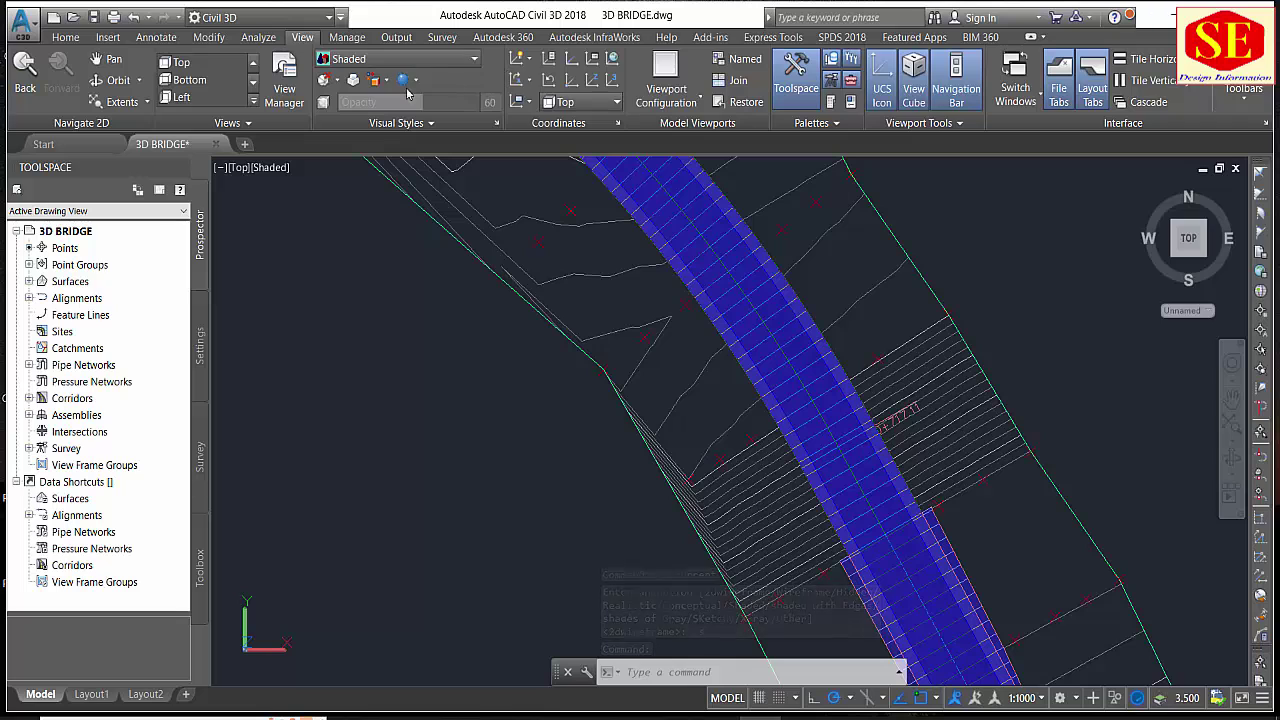
Split the drawing into two side-by-side viewports and isolate the selected corridor objects.
click(666, 95)
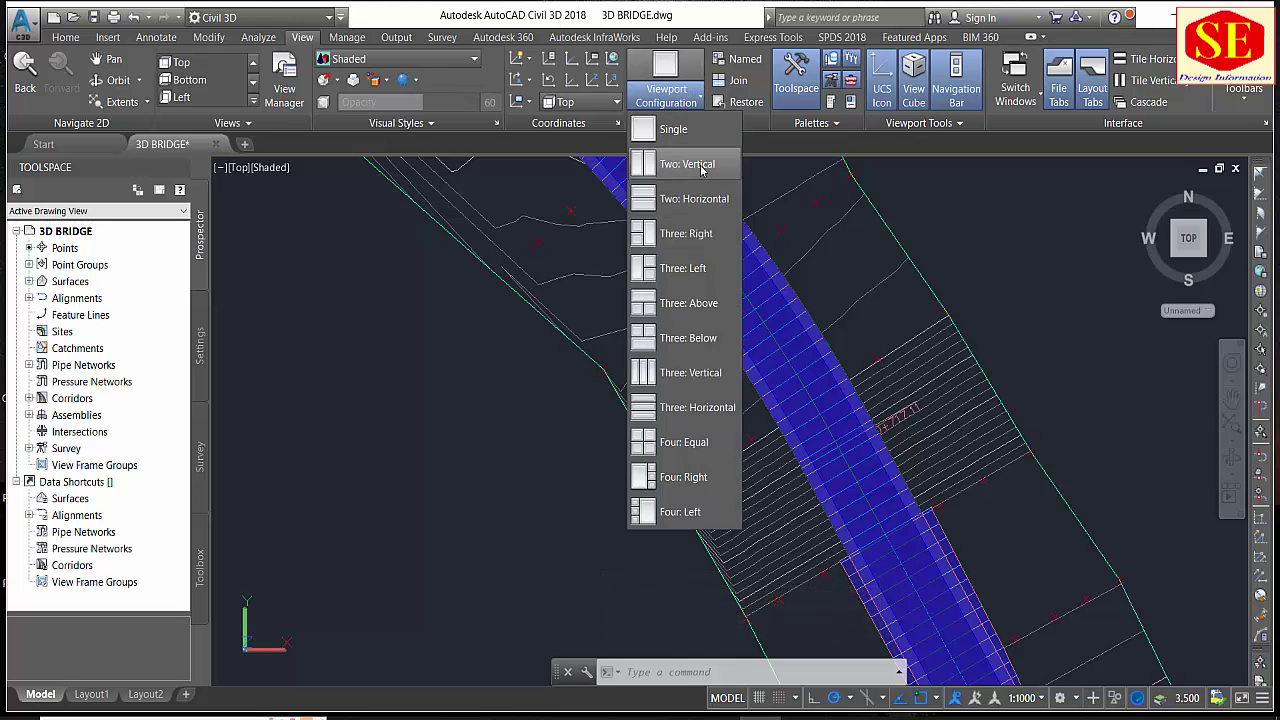
click(695, 164)
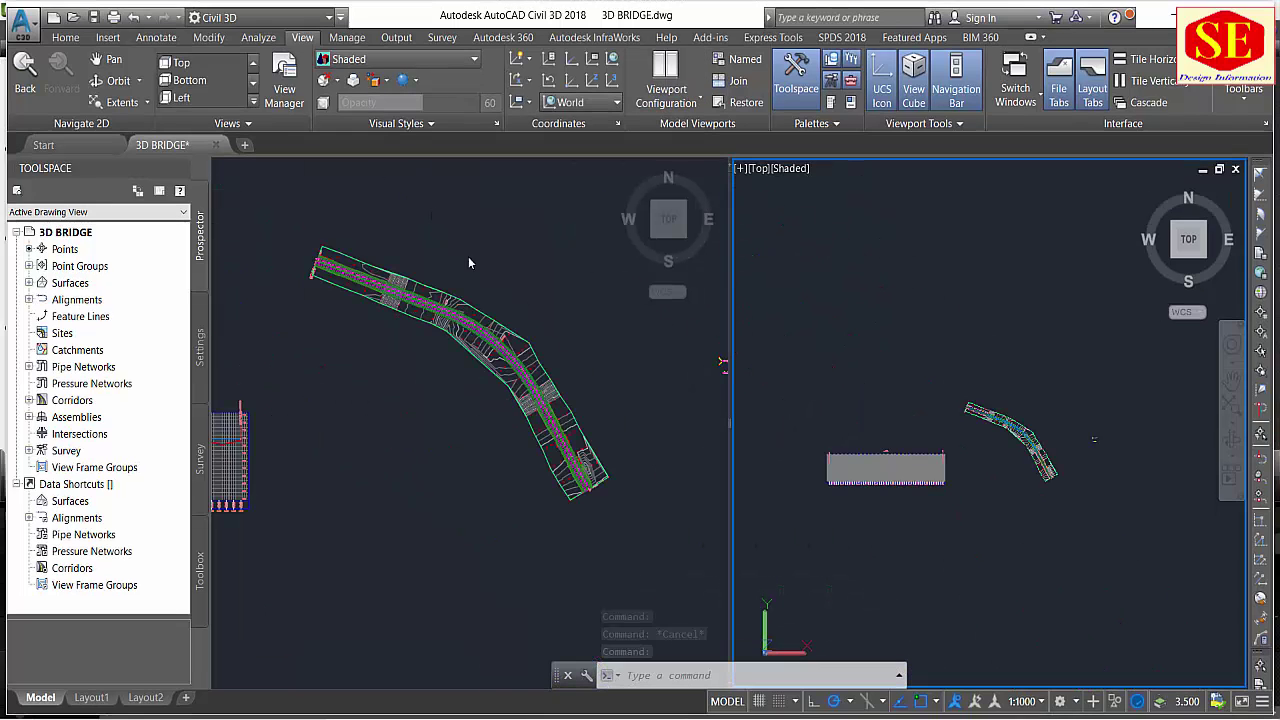
scroll(449, 330, up, 5)
click(445, 348)
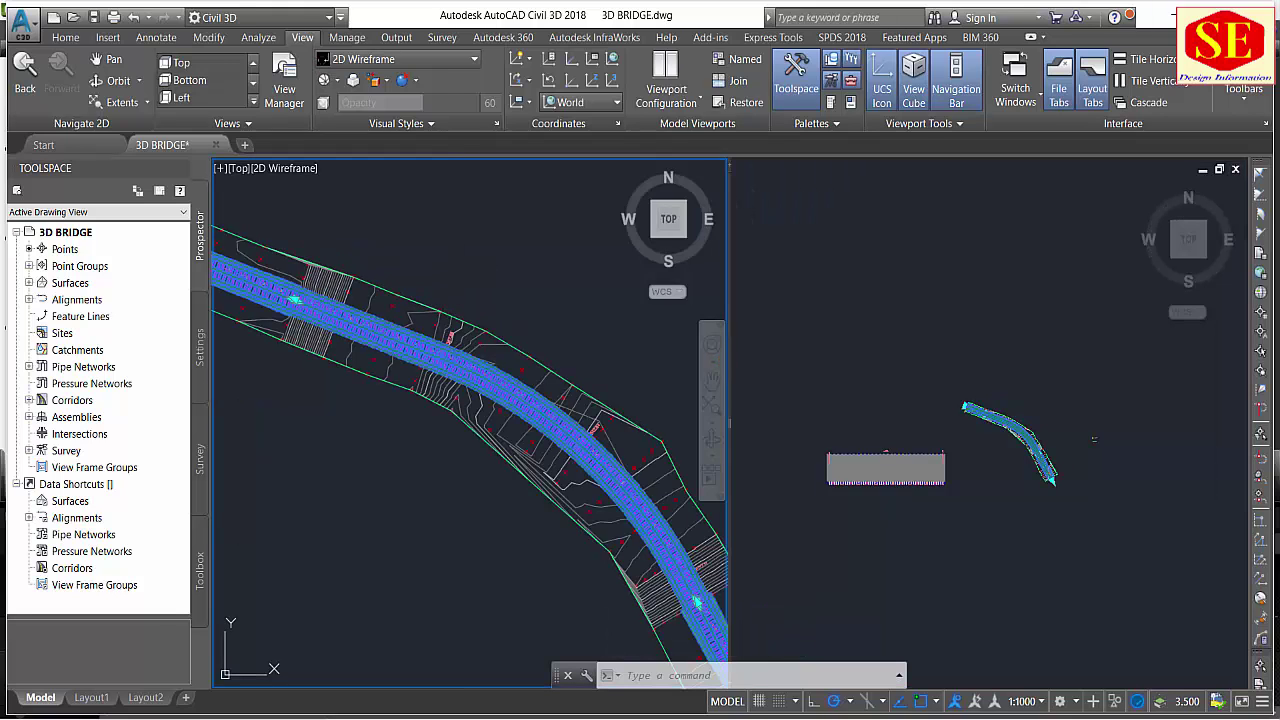
click(489, 333)
right_click(489, 333)
mouse_move(551, 385)
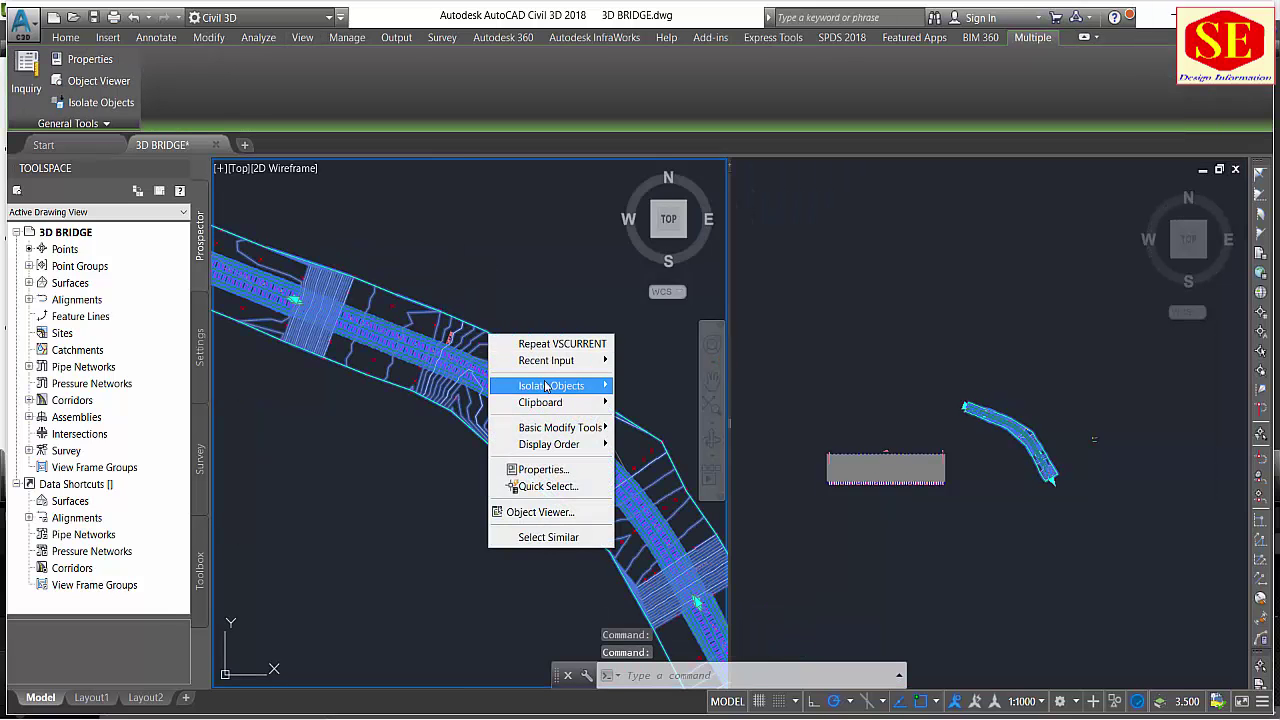
click(643, 388)
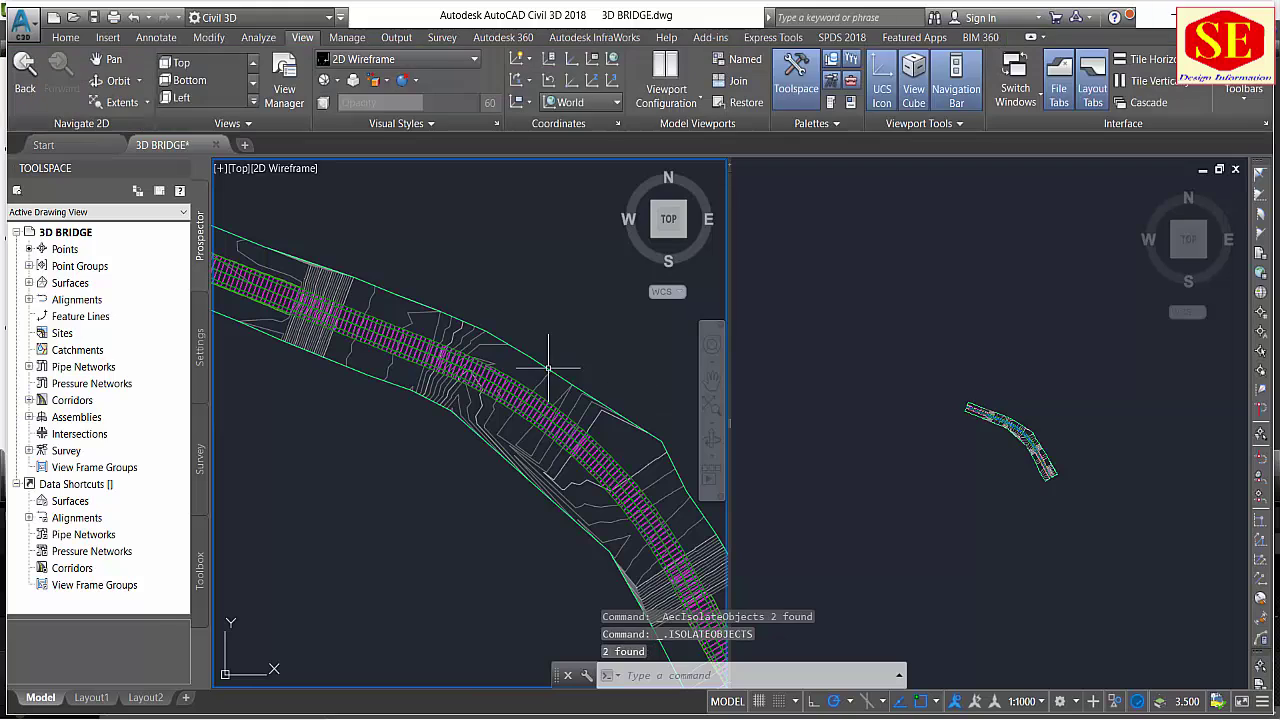
scroll(550, 338, down, 2)
Set the right viewport to a Shaded SW Isometric view framing the corridor.
click(858, 298)
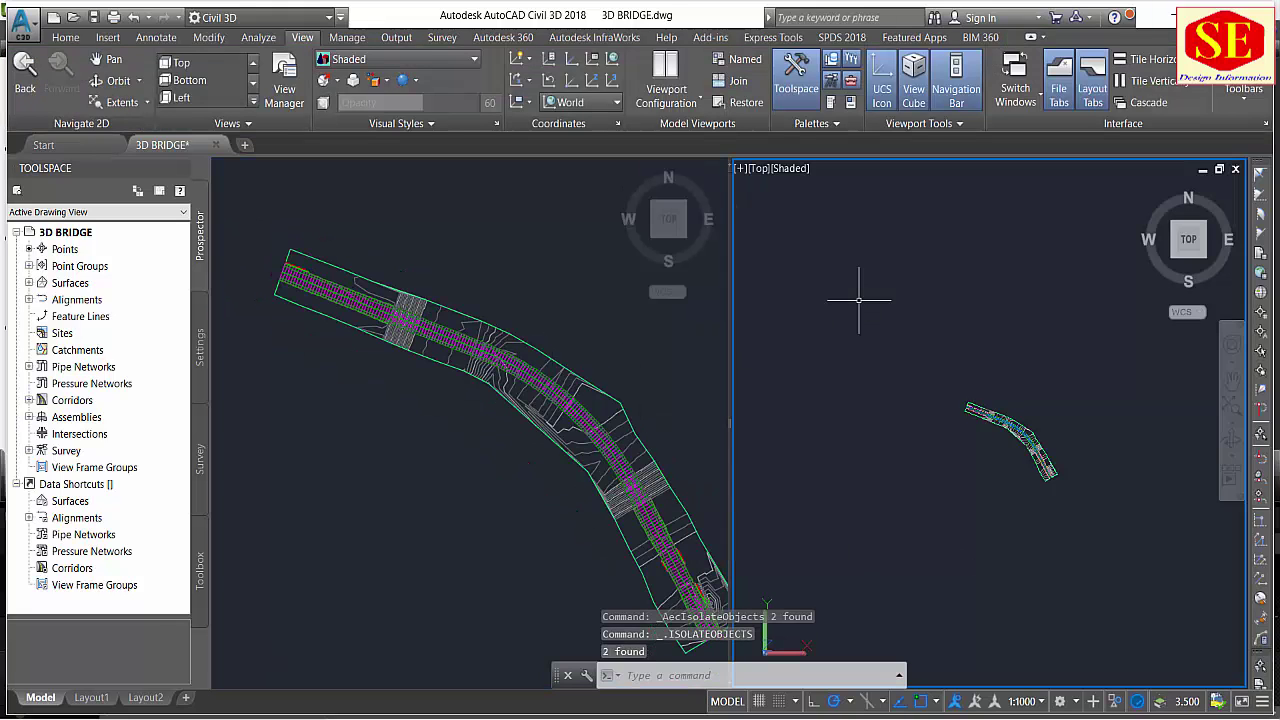
click(762, 168)
click(792, 292)
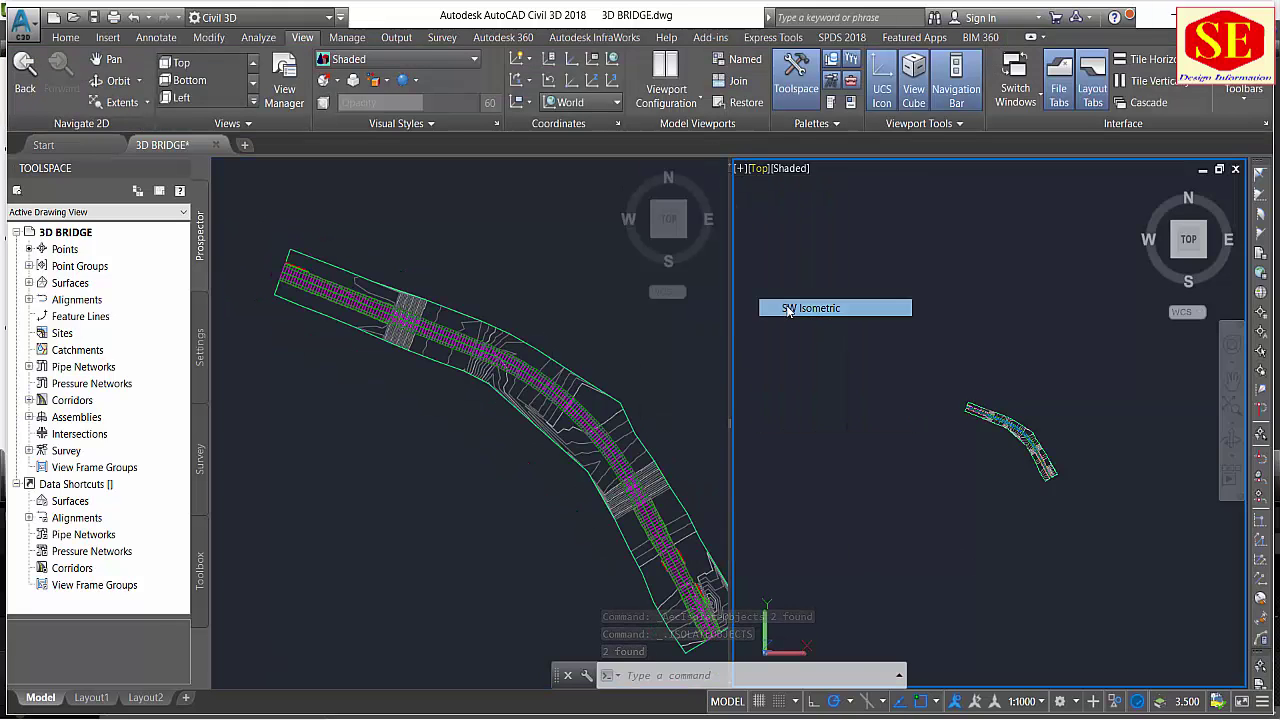
middle_drag(1050, 347, 943, 394)
scroll(943, 394, up, 2)
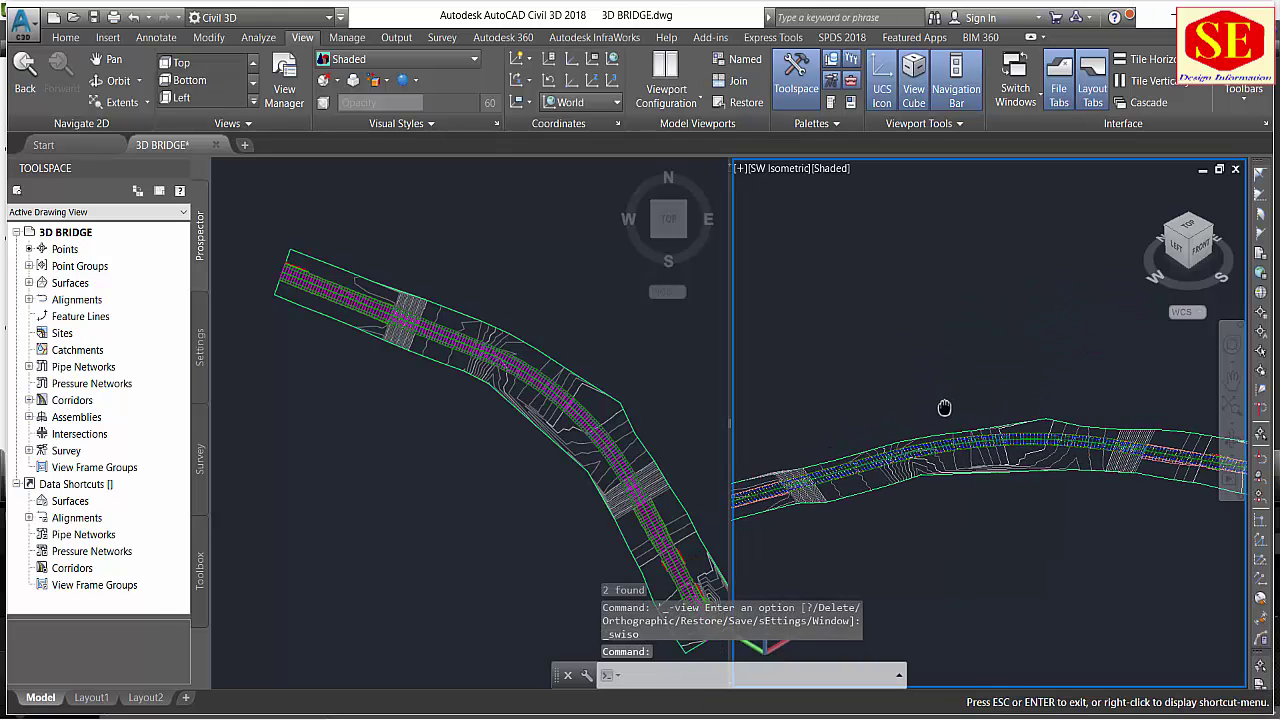
mouse_move(943, 329)
middle_down()
mouse_move(995, 398)
mouse_move(990, 412)
middle_up()
scroll(990, 412, up, 1)
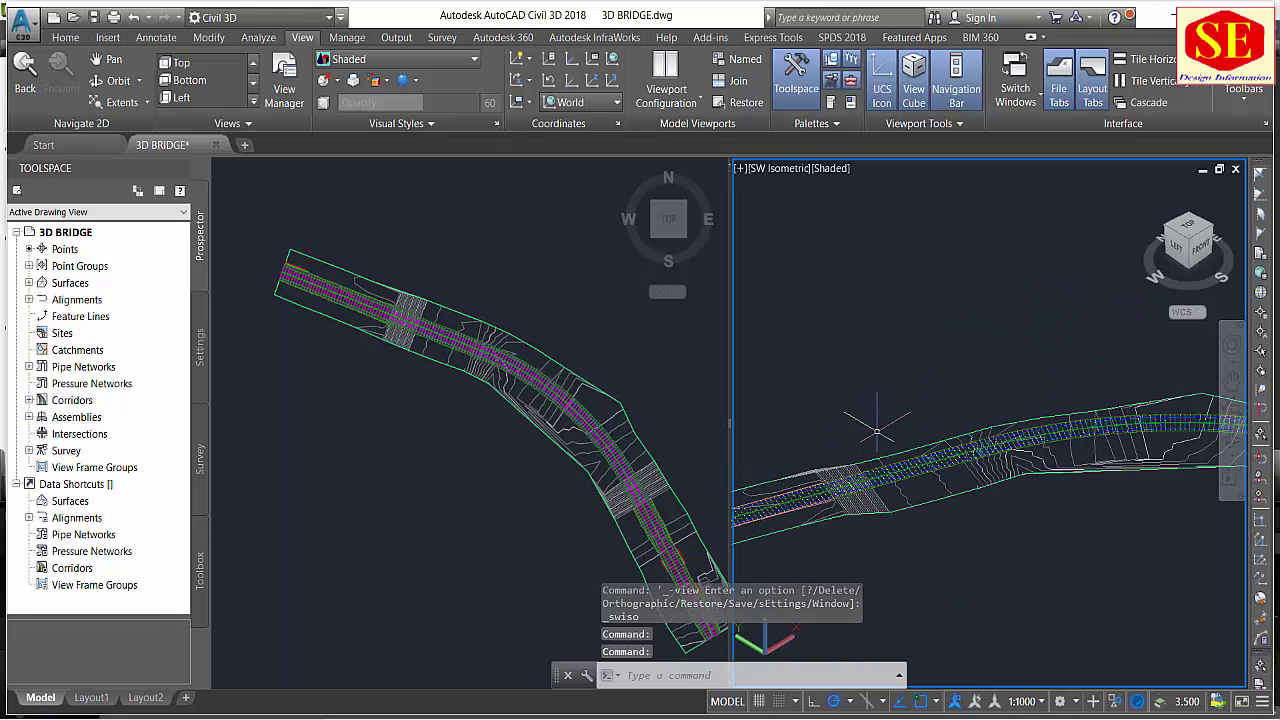
click(825, 168)
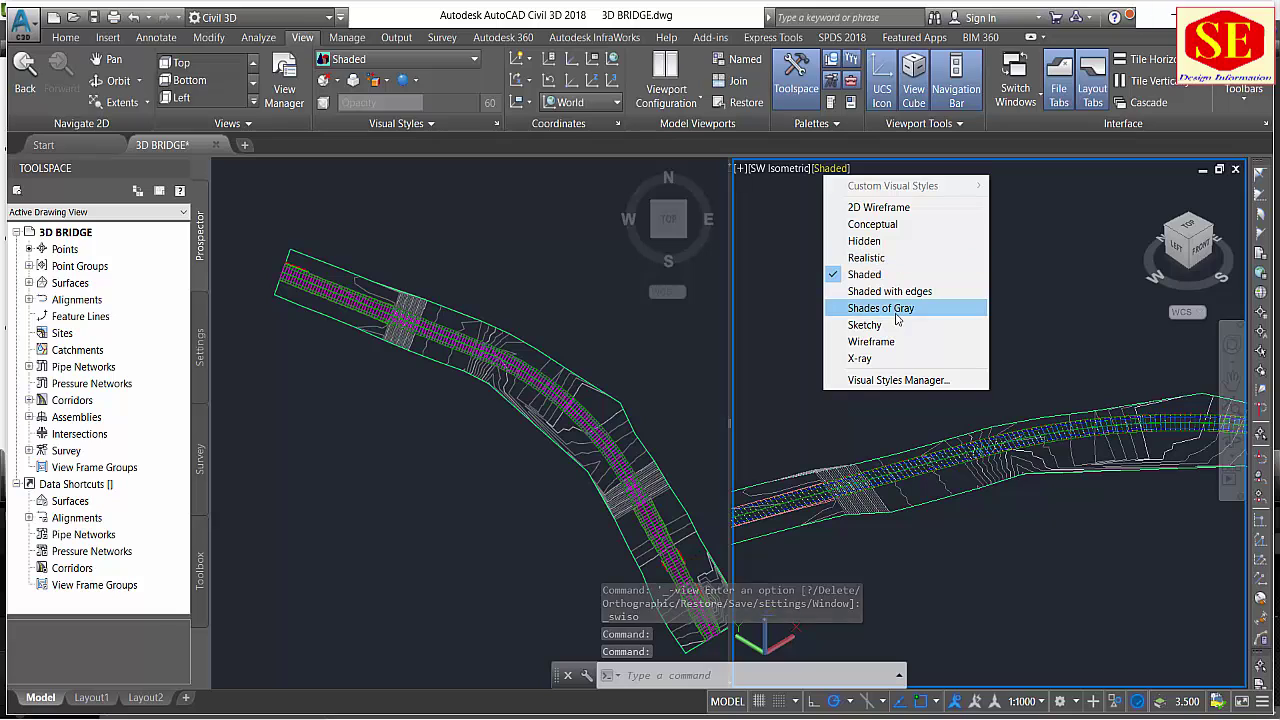
click(886, 276)
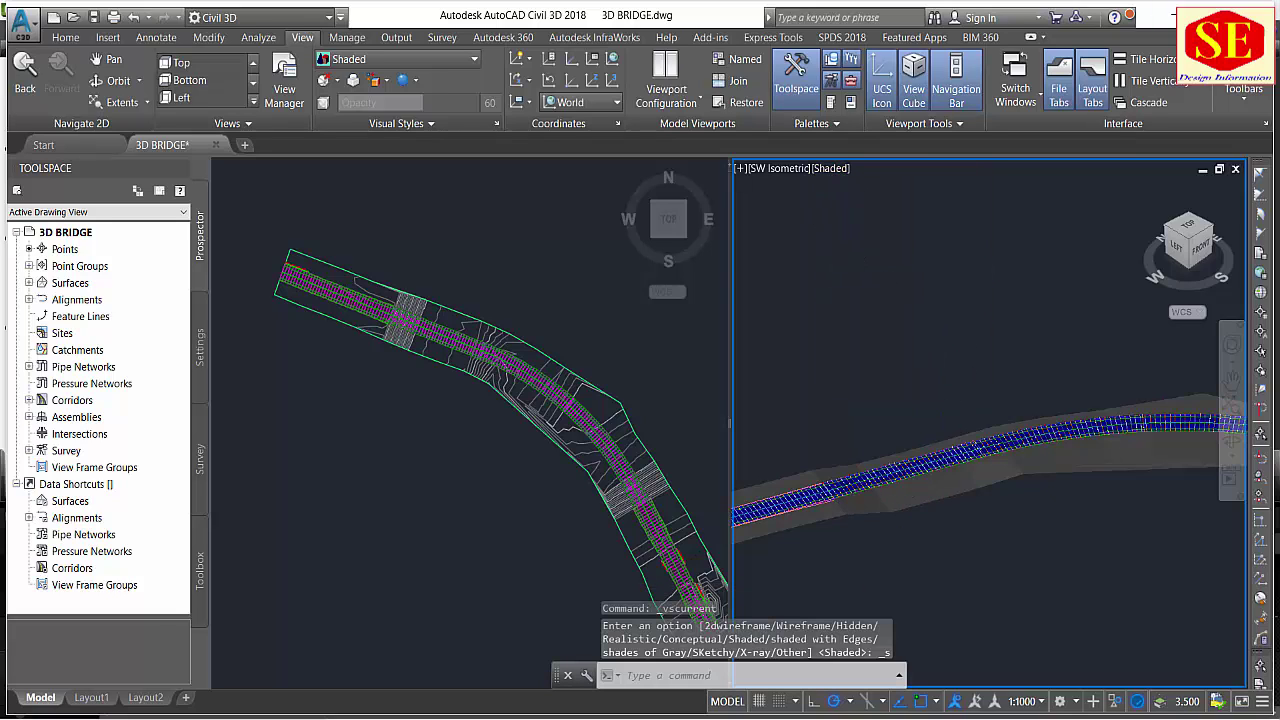
scroll(1037, 514, up, 3)
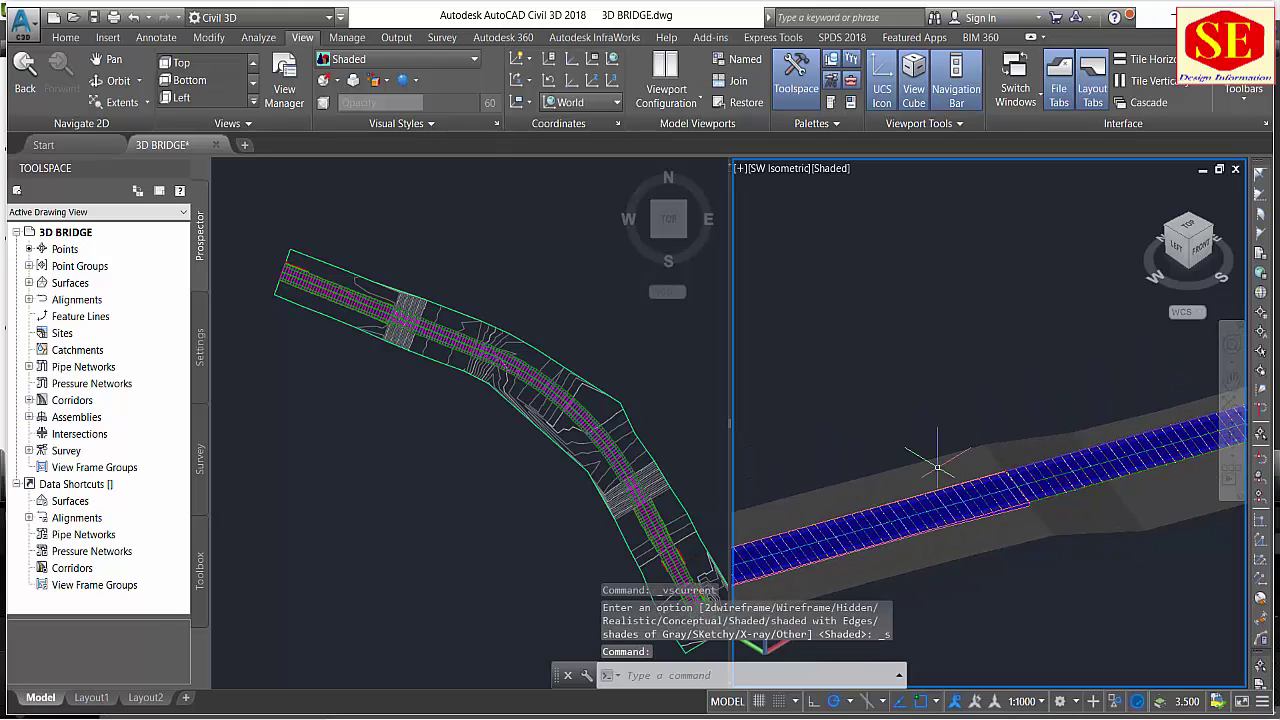
scroll(937, 467, down, 3)
Zoom in on the corridor in both the top plan and isometric views.
click(461, 436)
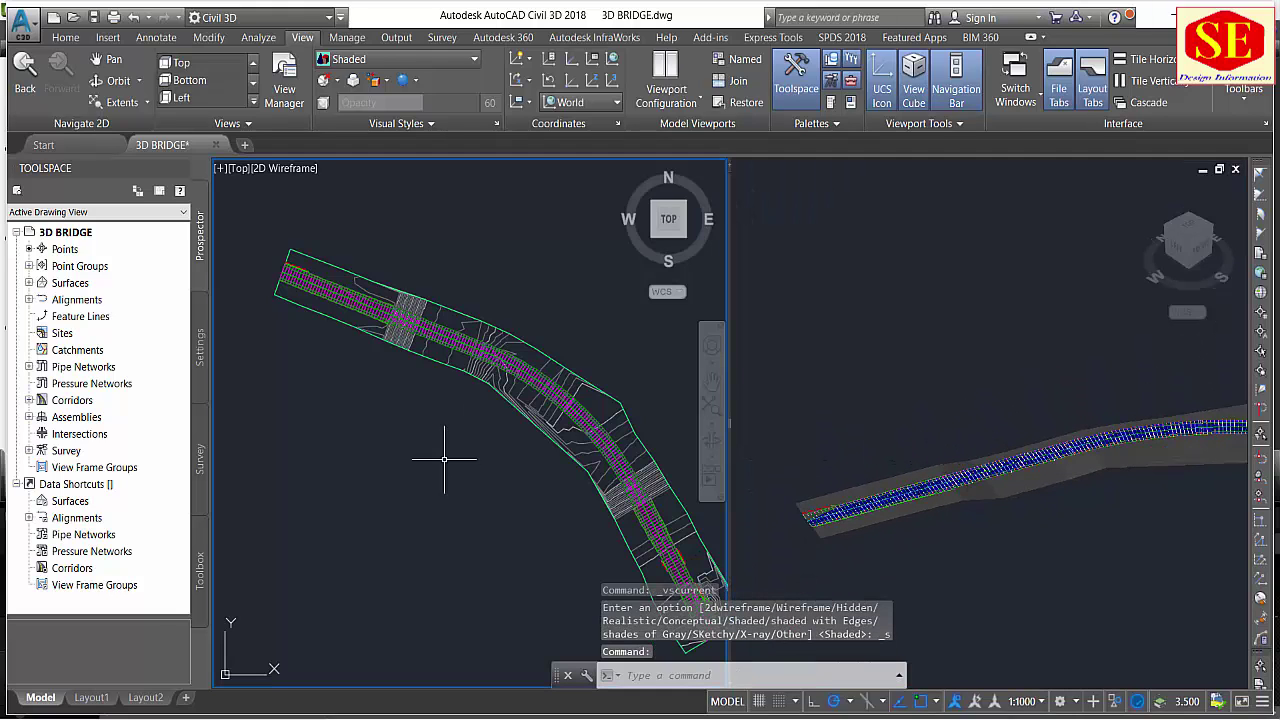
scroll(423, 340, up, 4)
scroll(423, 340, up, 1)
scroll(420, 335, up, 1)
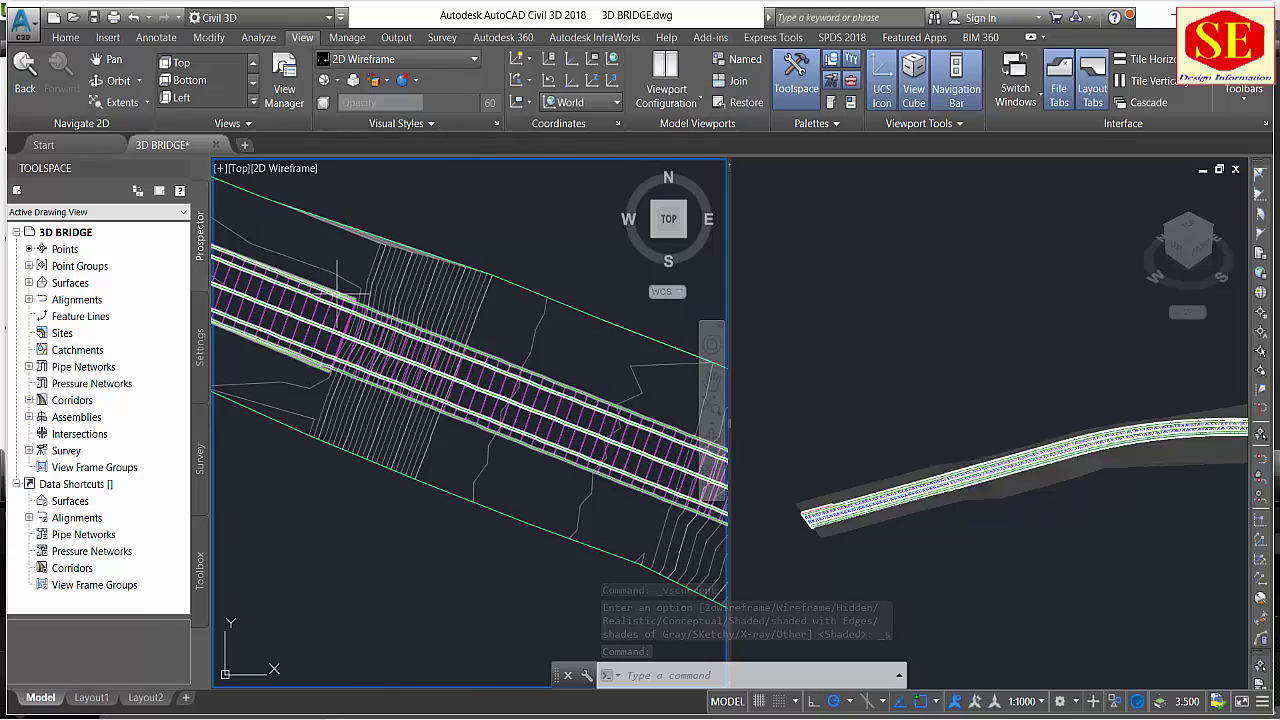
scroll(400, 315, up, 1)
scroll(391, 301, up, 1)
scroll(391, 301, down, 2)
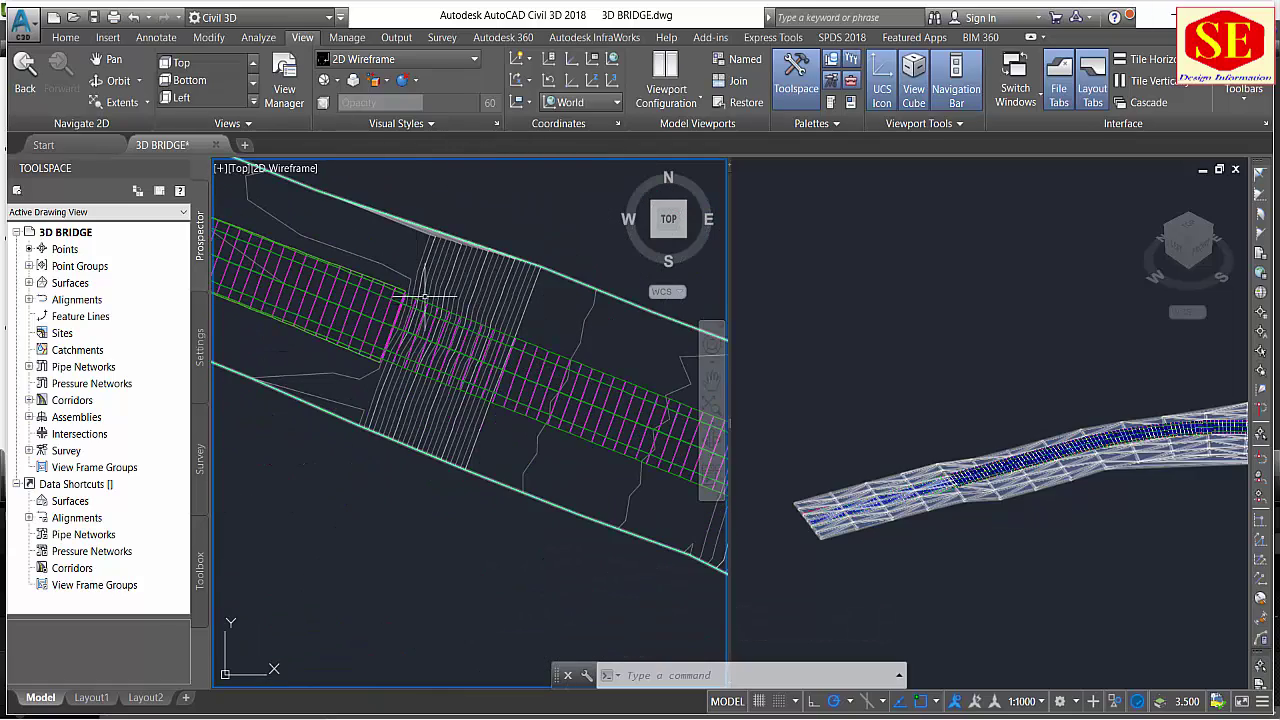
click(1052, 517)
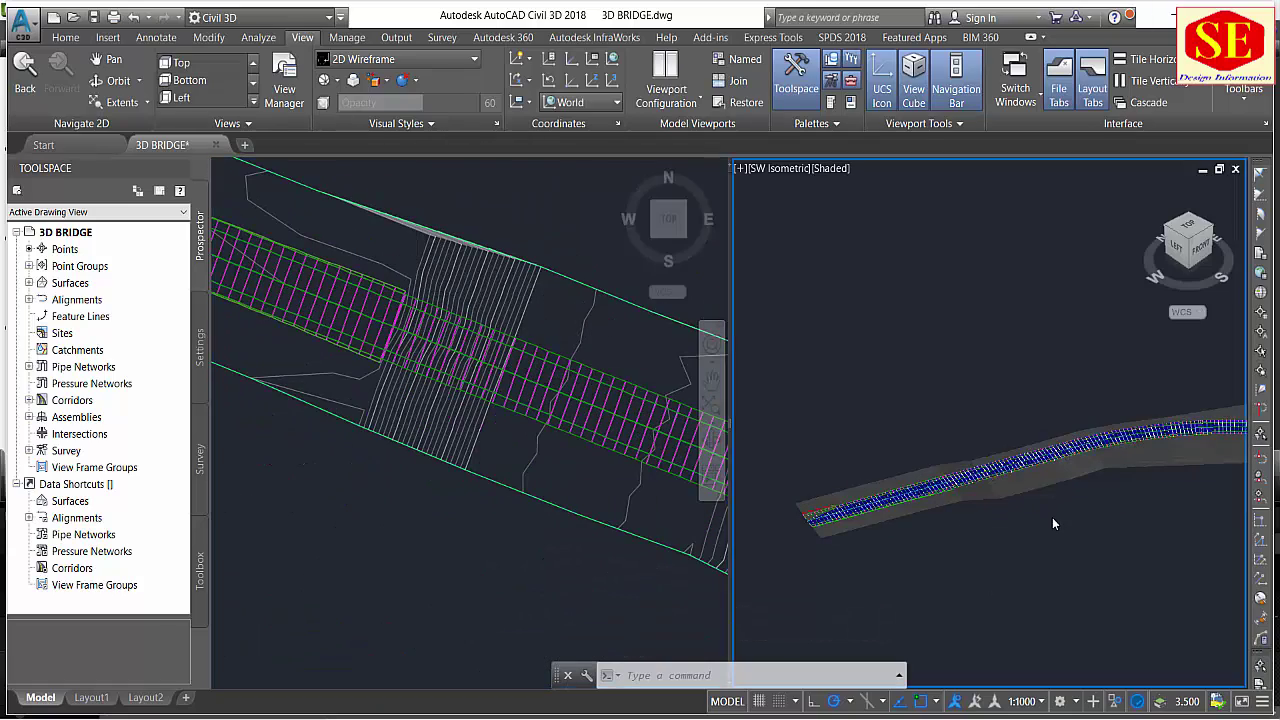
scroll(1039, 511, up, 2)
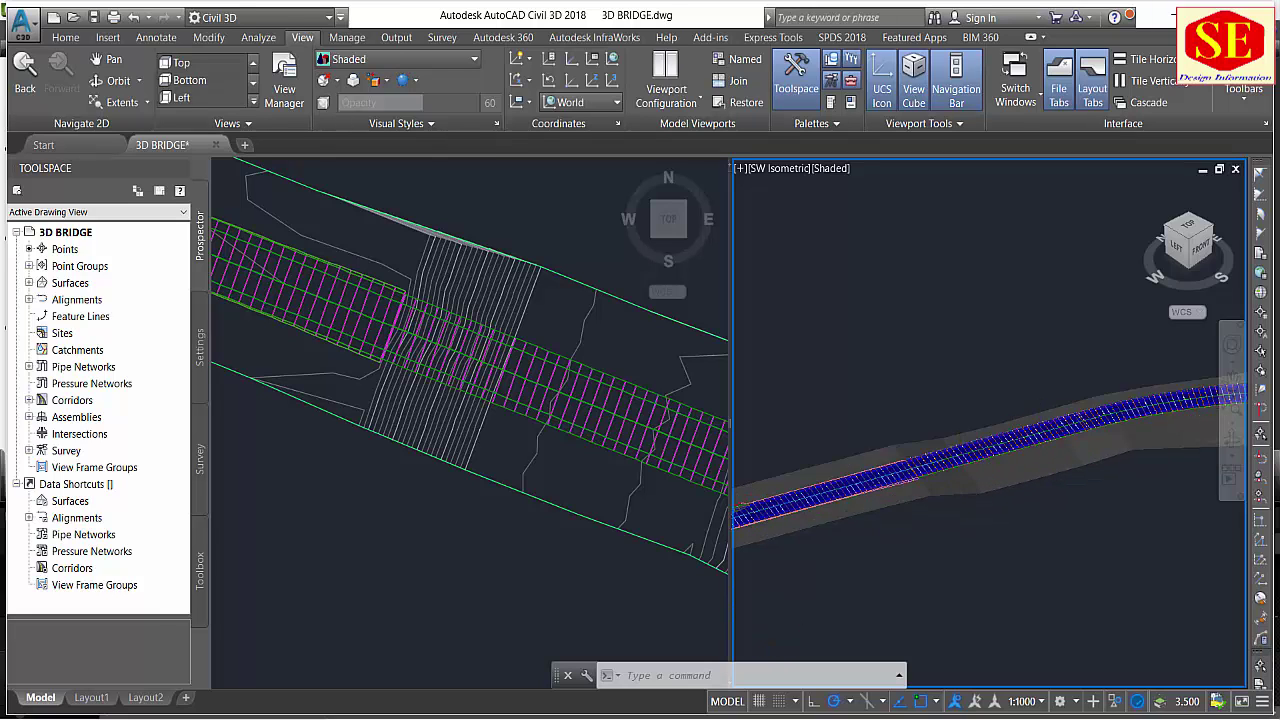
scroll(1071, 431, up, 2)
scroll(1071, 431, up, 1)
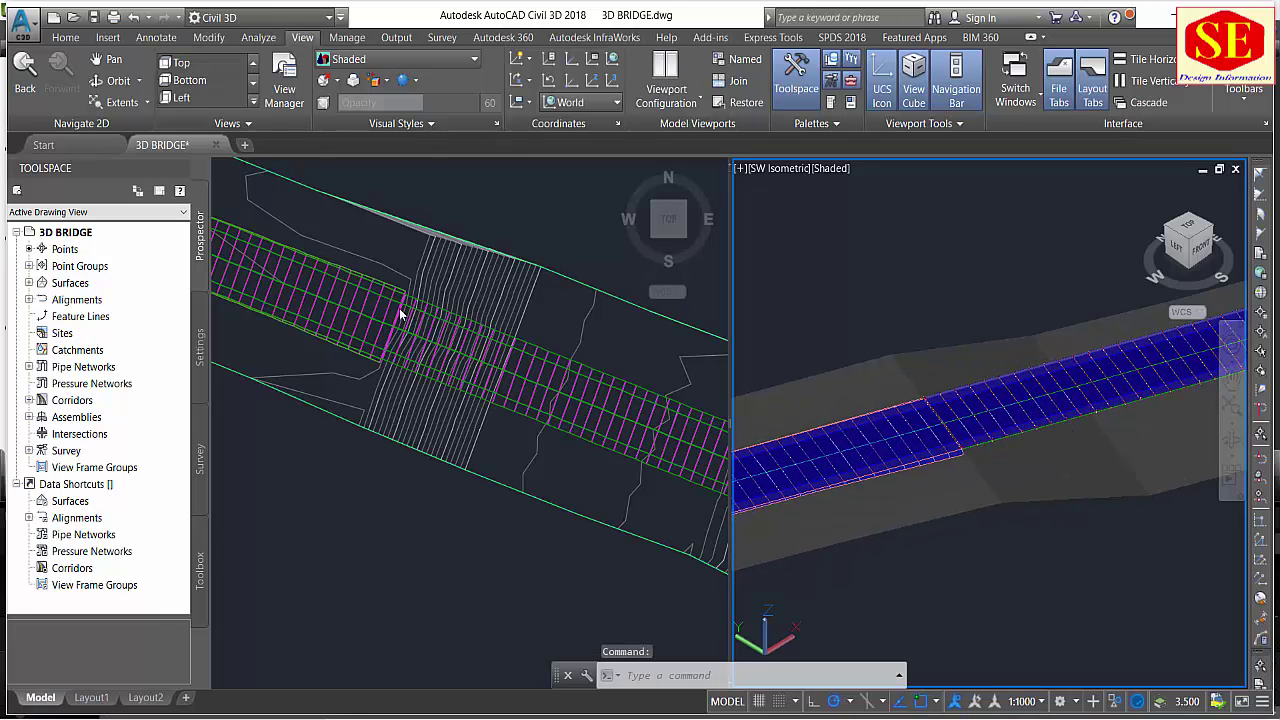
Zoom the top plan view in on the bridge deck's starting point.
click(450, 267)
key(Escape)
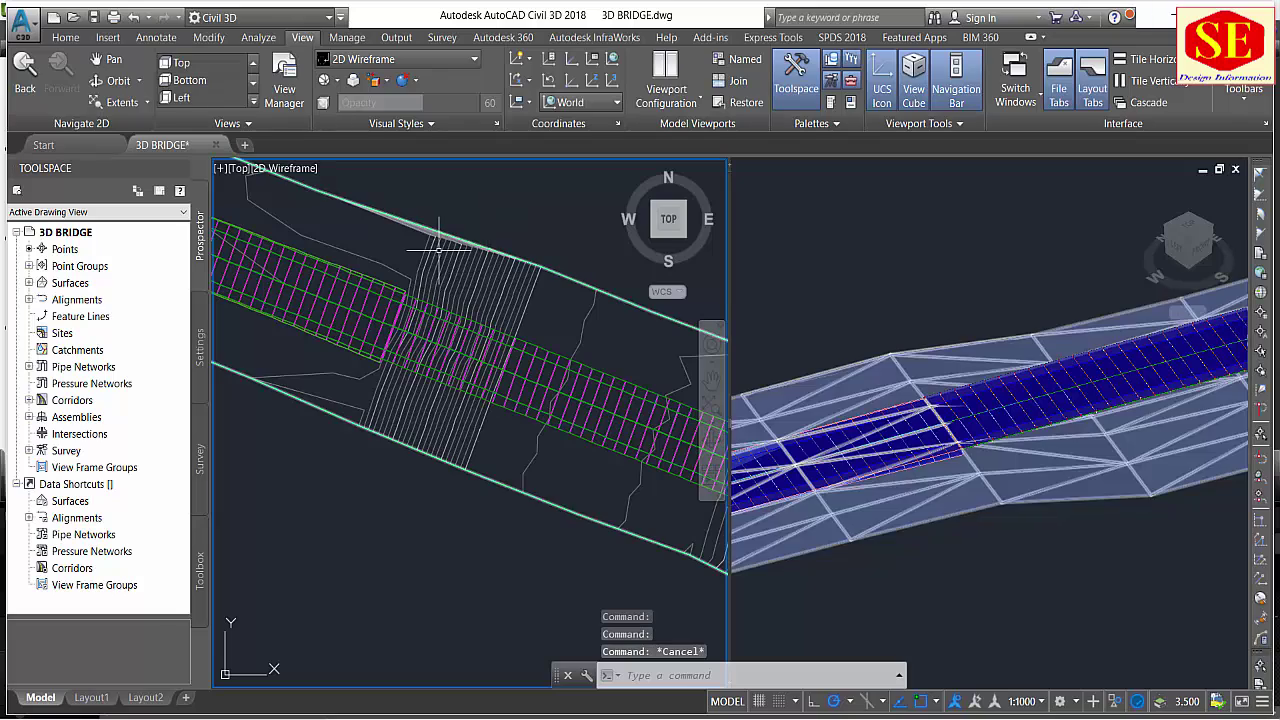
scroll(440, 316, up, 1)
scroll(440, 316, up, 1)
scroll(440, 316, up, 1)
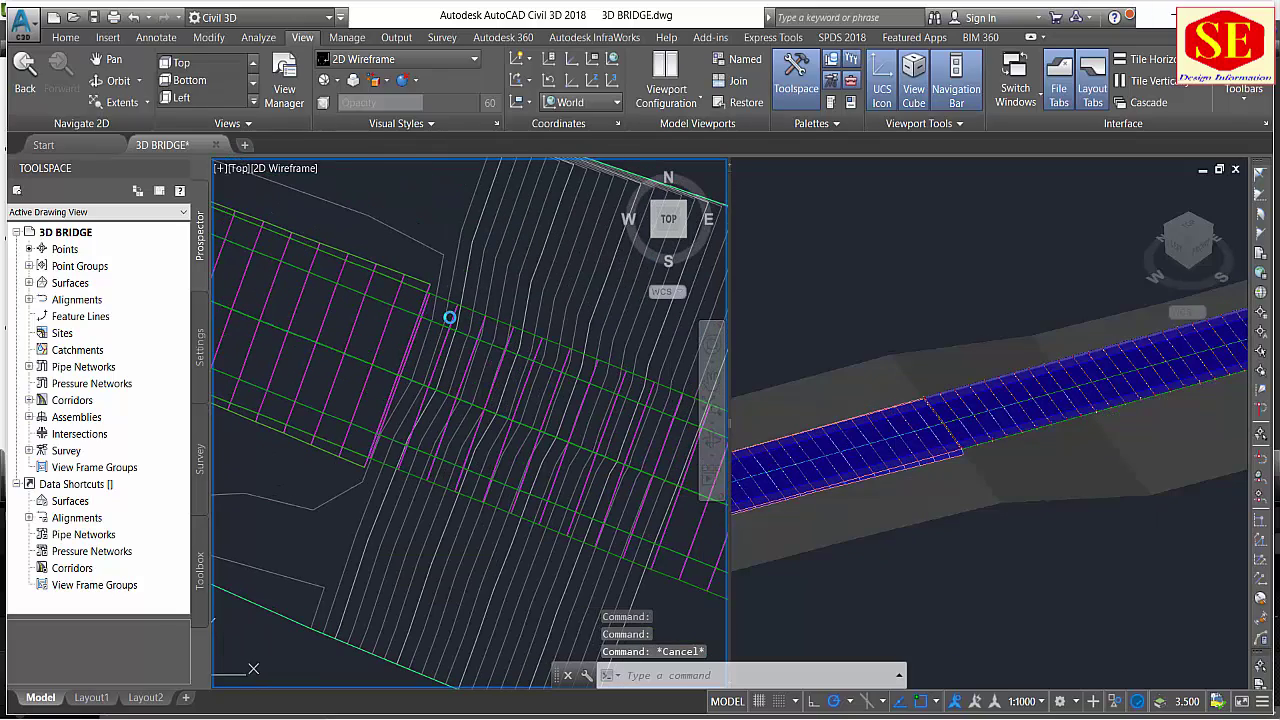
Draw a closed four-corner polyline outline across the corridor at the deck start.
text(pl)
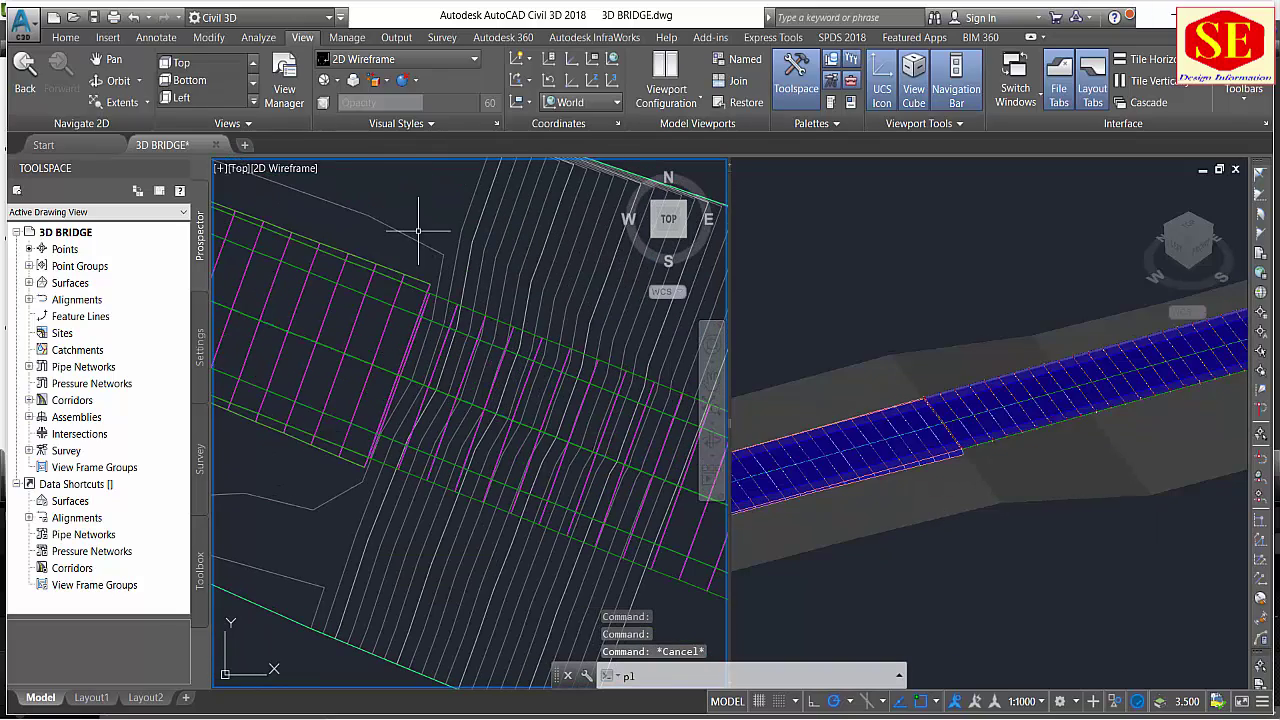
key(Return)
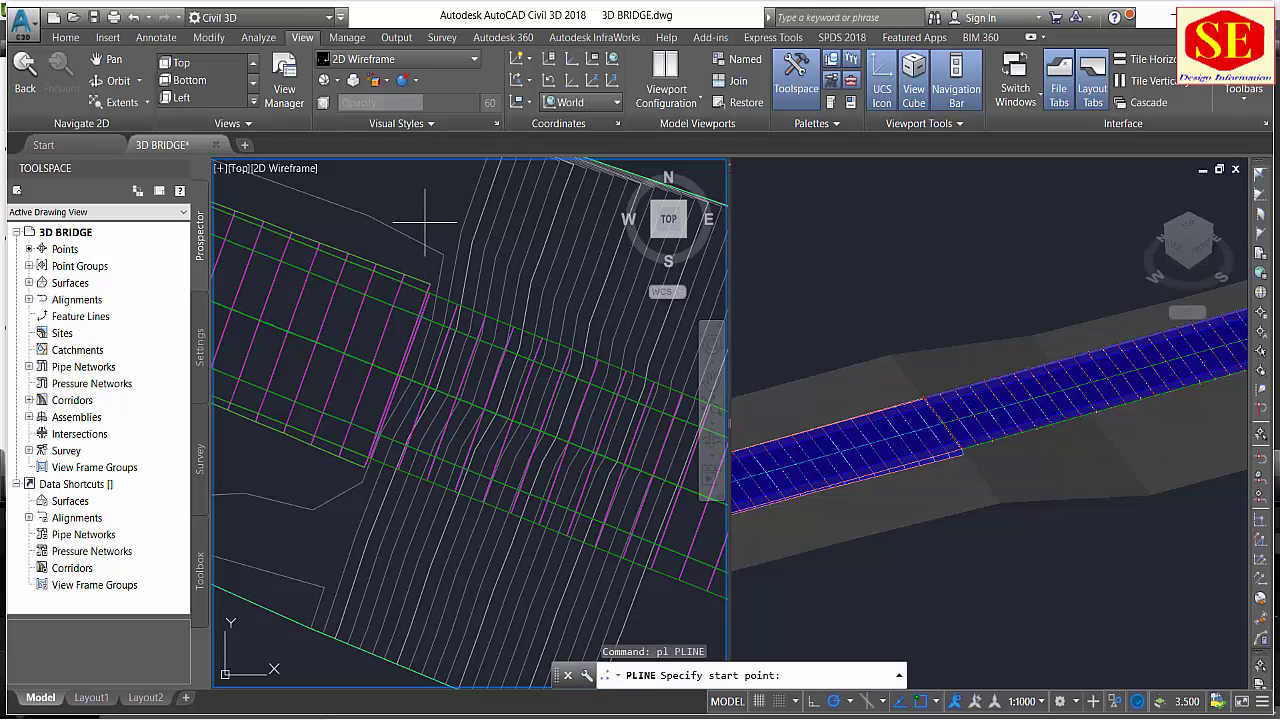
scroll(430, 285, up, 2)
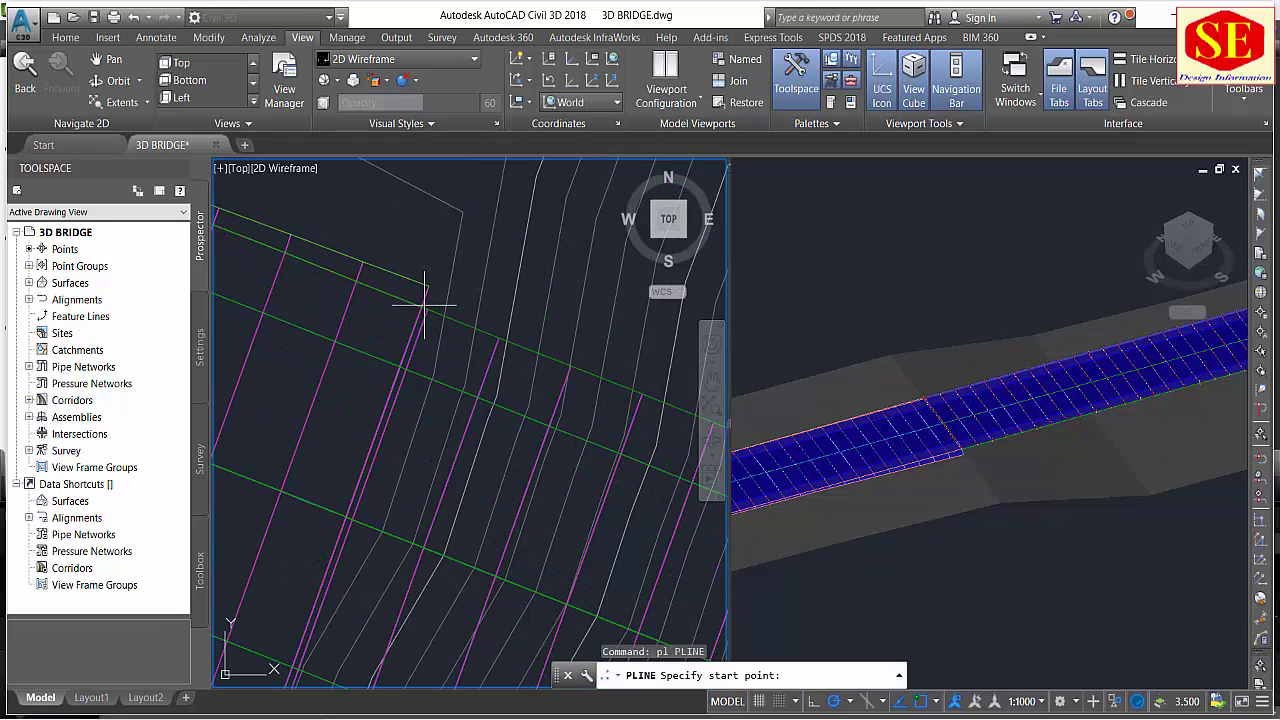
click(430, 313)
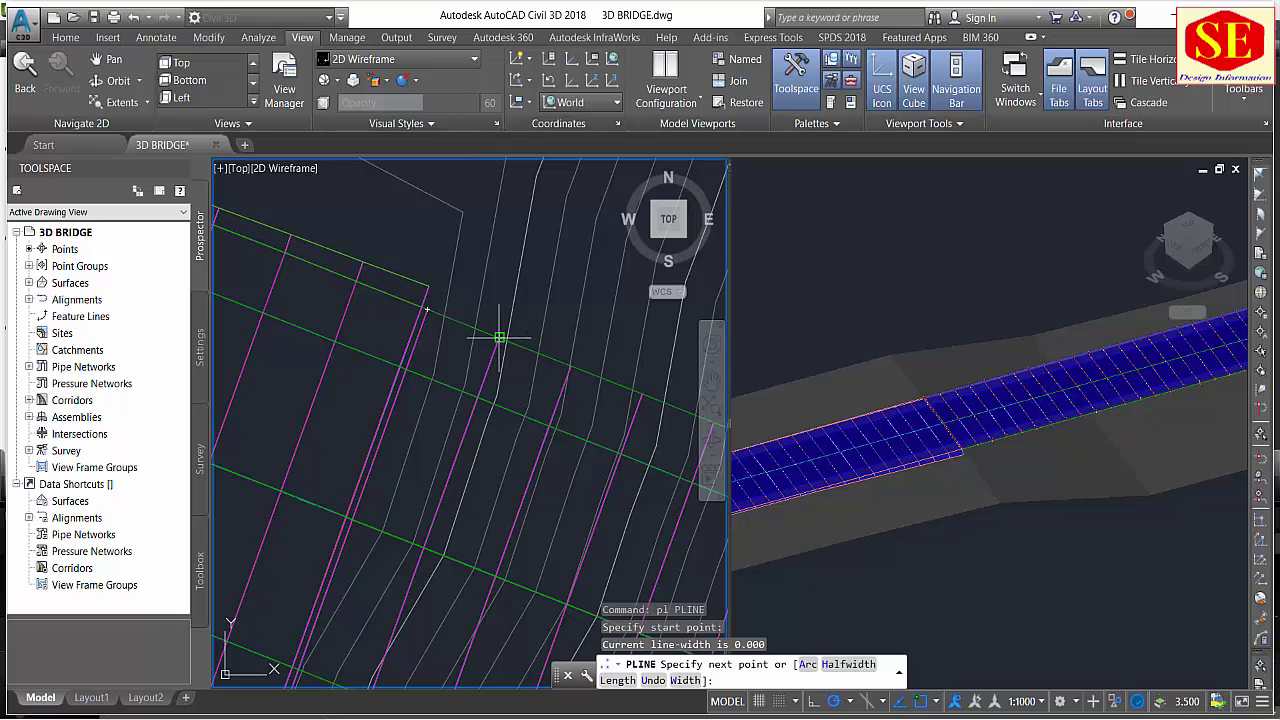
click(423, 528)
scroll(423, 529, up, 2)
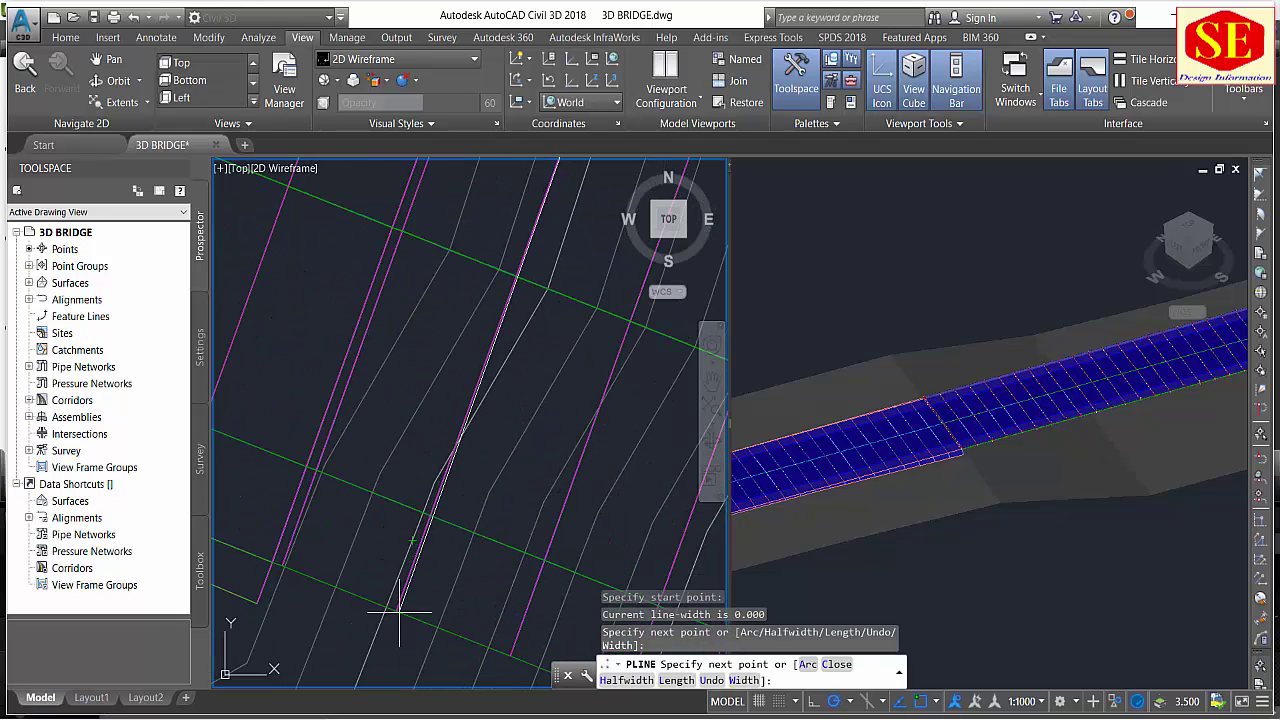
click(396, 609)
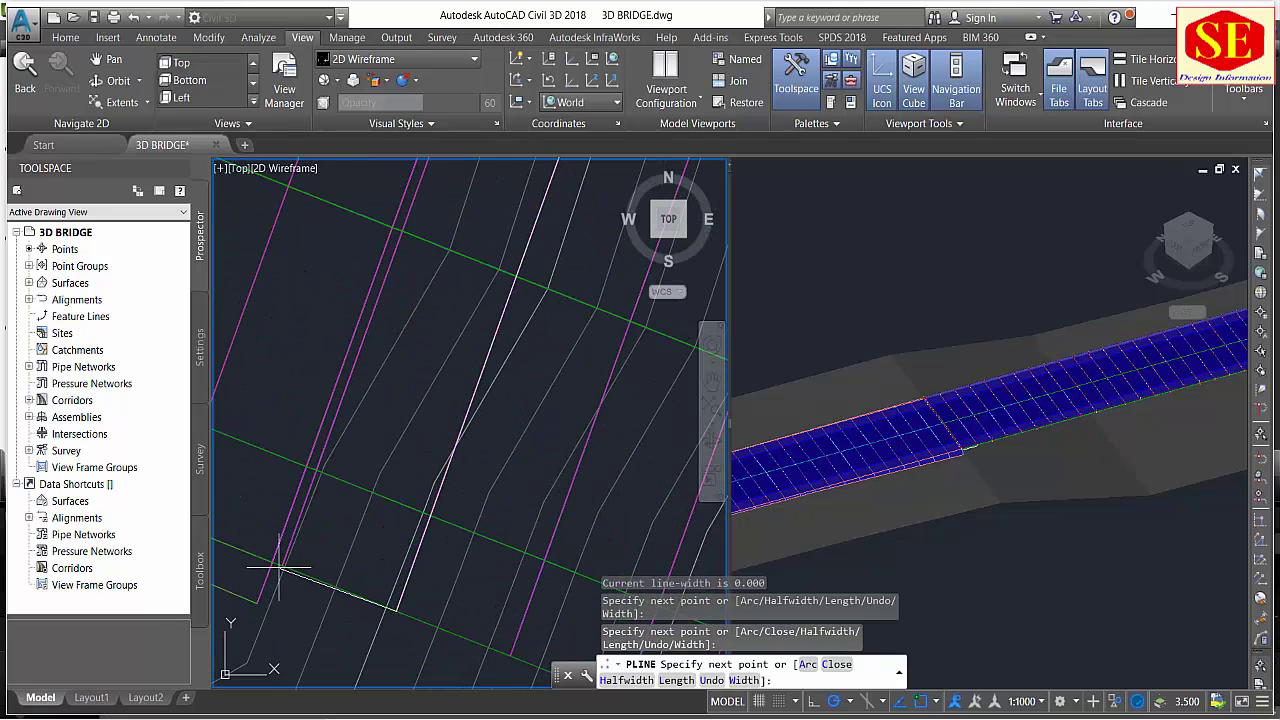
click(283, 566)
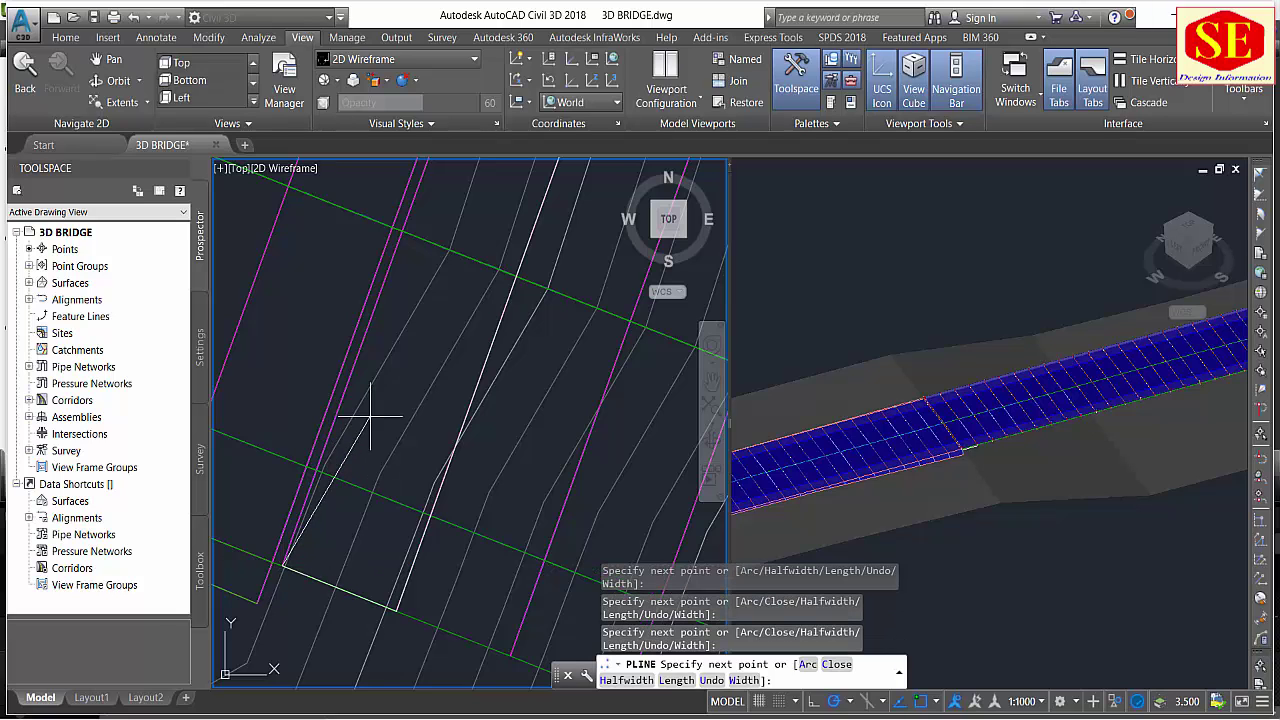
text(c)
key(Return)
Zoom out and select the new pier rectangle.
scroll(440, 300, down, 1)
scroll(440, 300, down, 1)
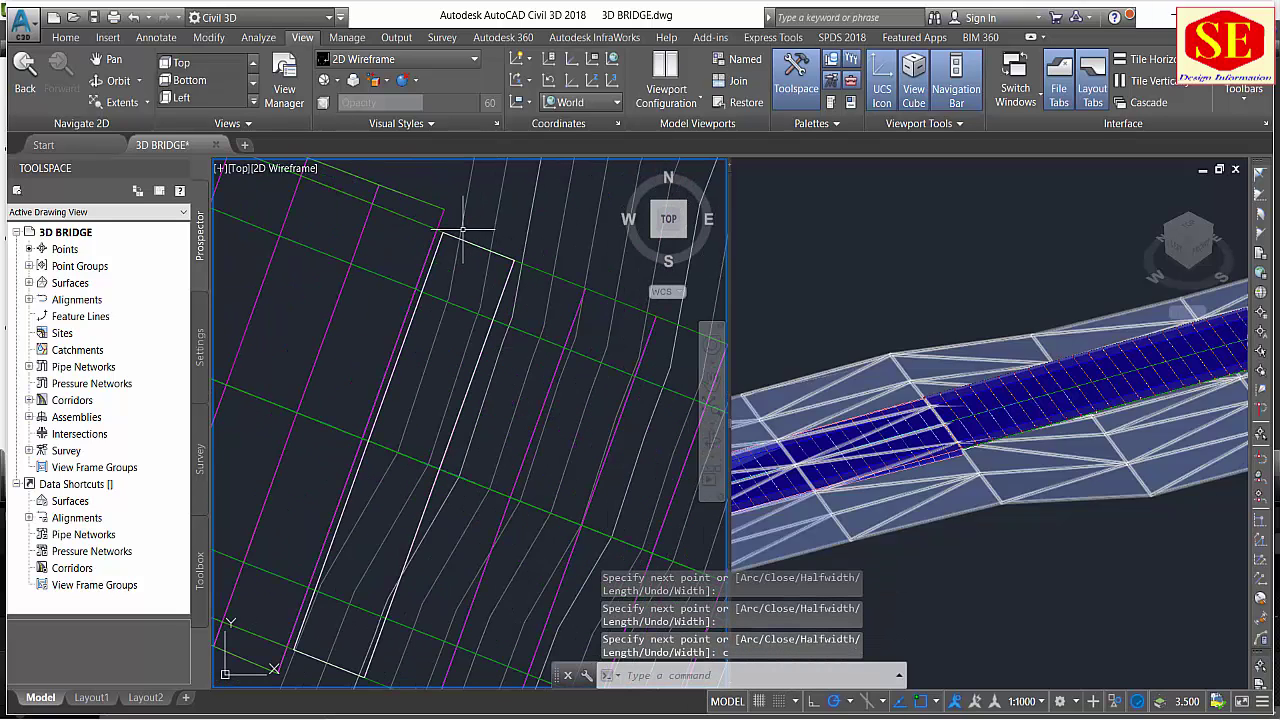
click(456, 234)
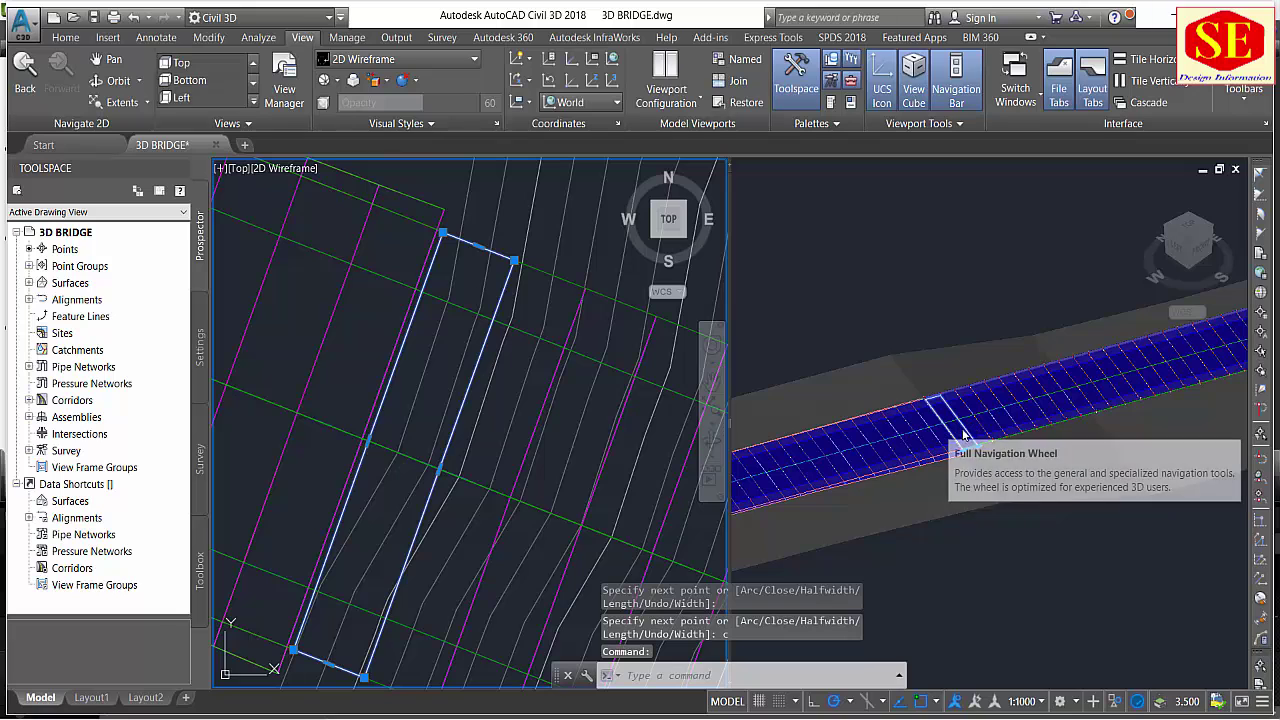
scroll(415, 292, down, 4)
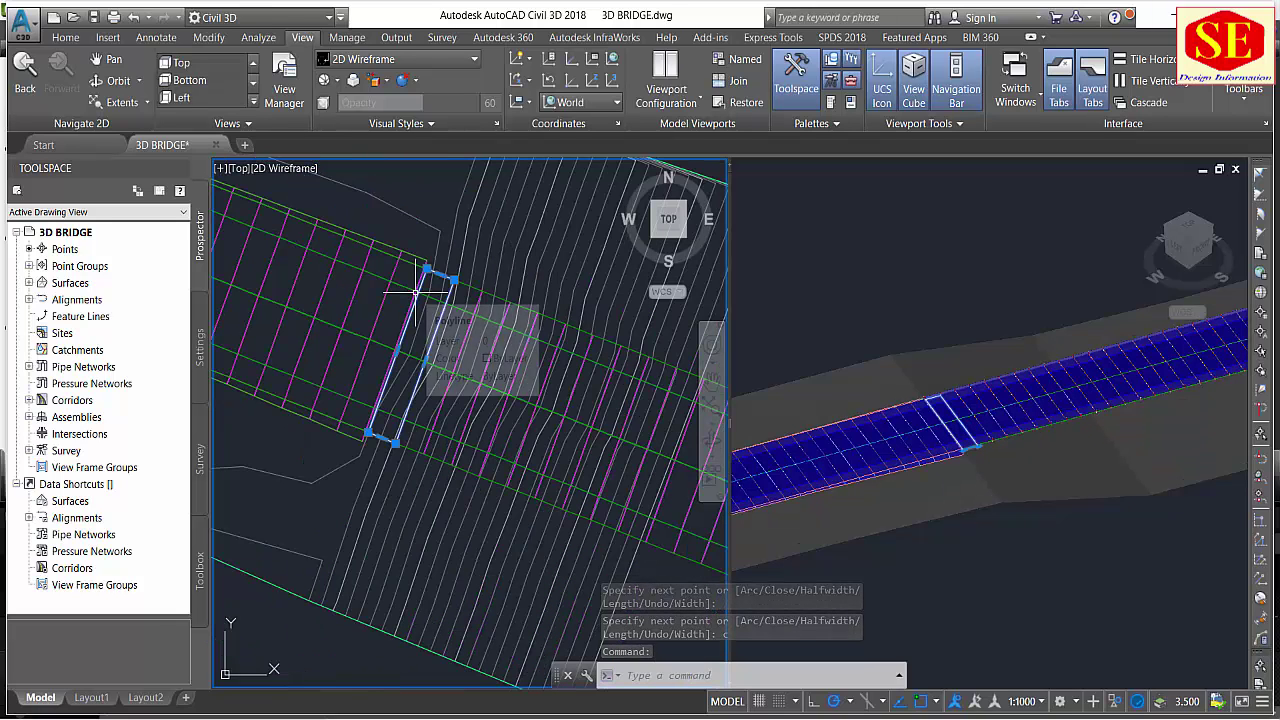
text(c)
Start a circle at the rectangle corner, then cancel it.
key(Return)
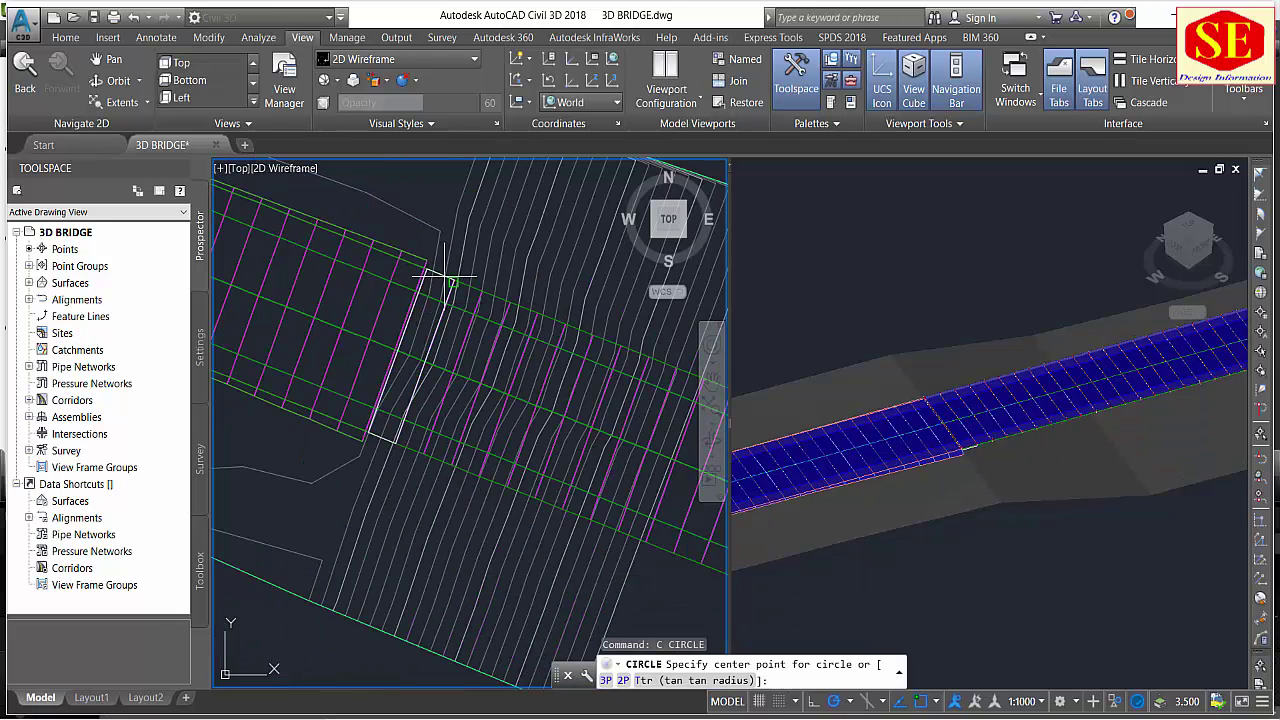
scroll(424, 268, up, 2)
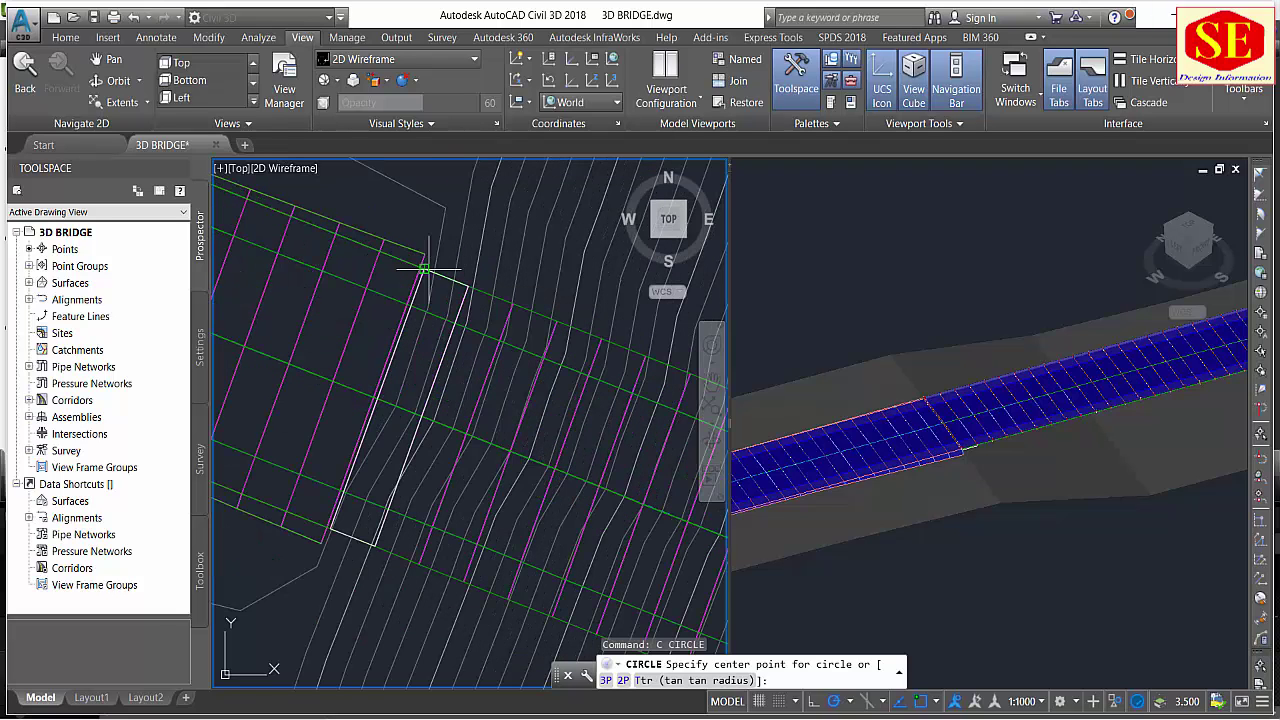
scroll(424, 268, up, 2)
click(490, 294)
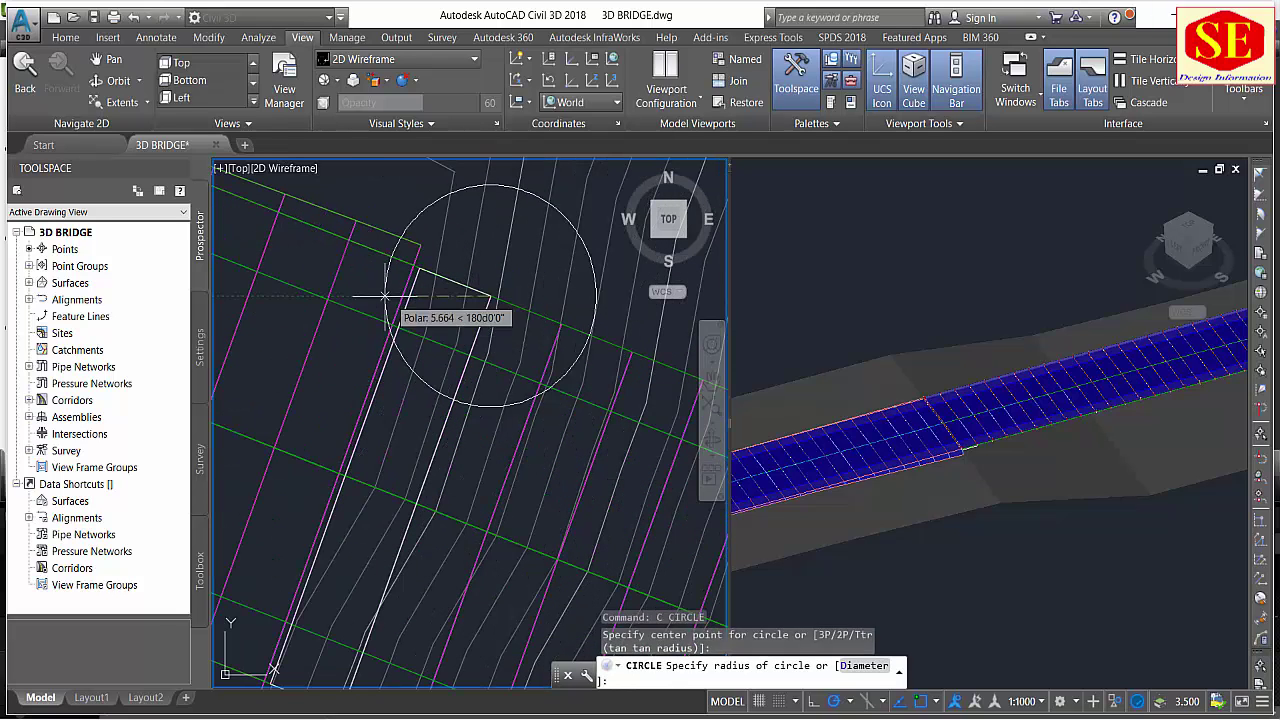
key(Escape)
key(Escape)
Copy the pier rectangle using its corner as the base point.
text(co)
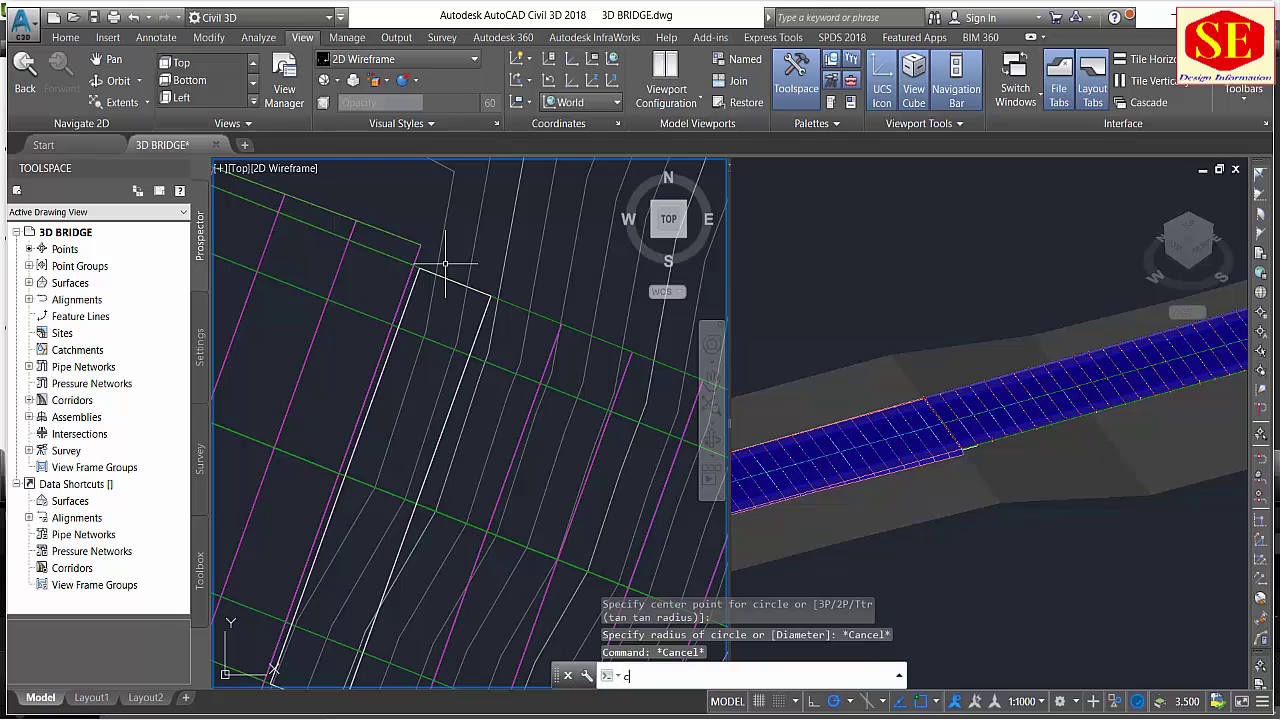
key(Return)
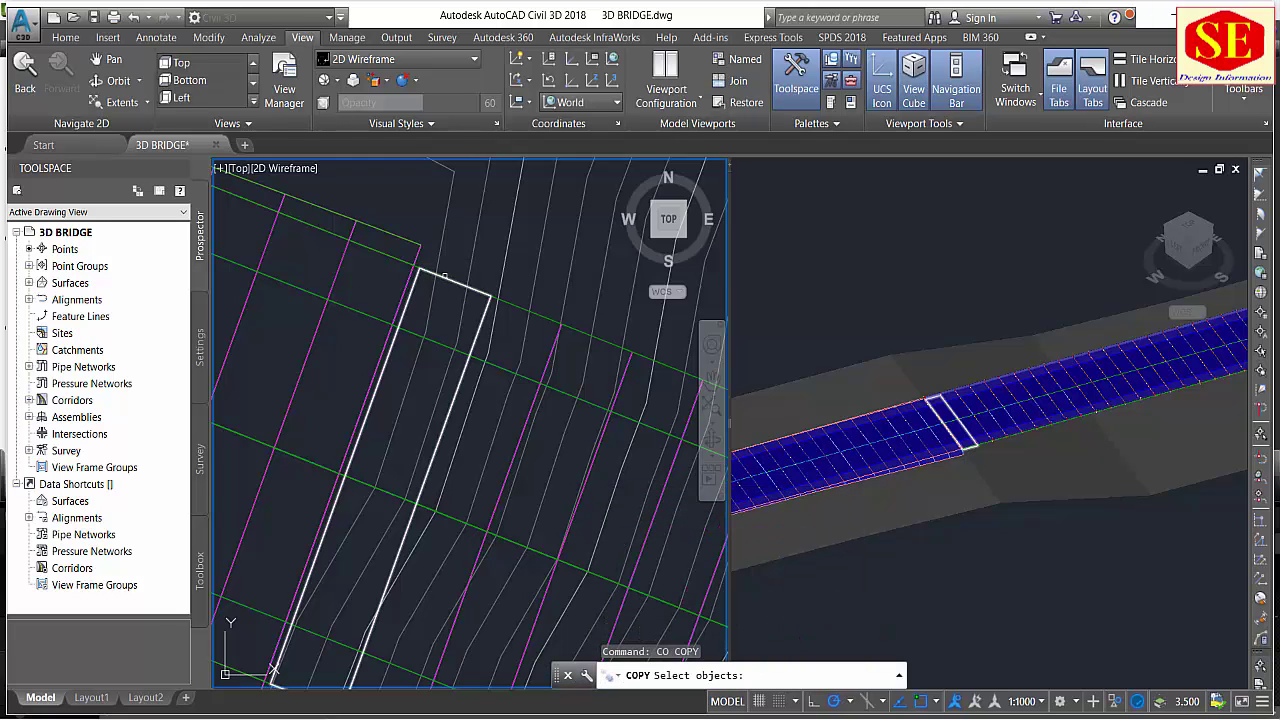
click(444, 279)
key(Return)
click(490, 296)
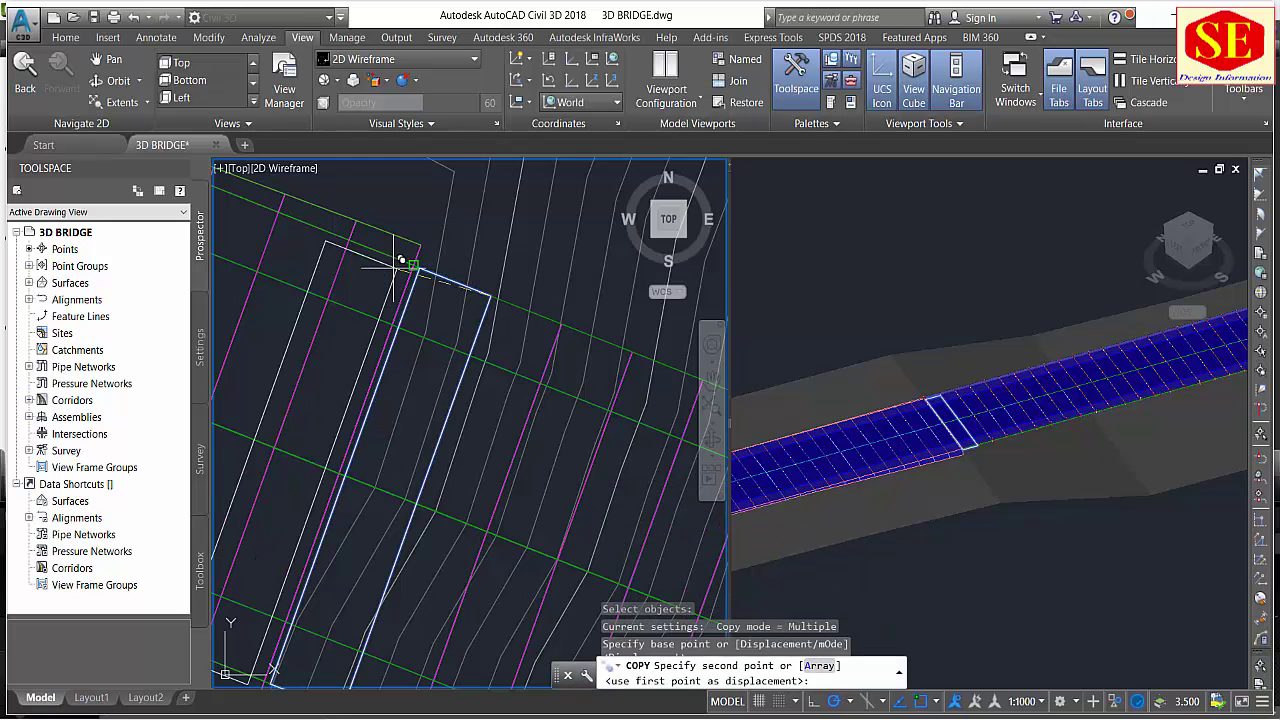
Place the rectangle copy at the next pier station point.
scroll(420, 260, down, 8)
scroll(568, 425, up, 5)
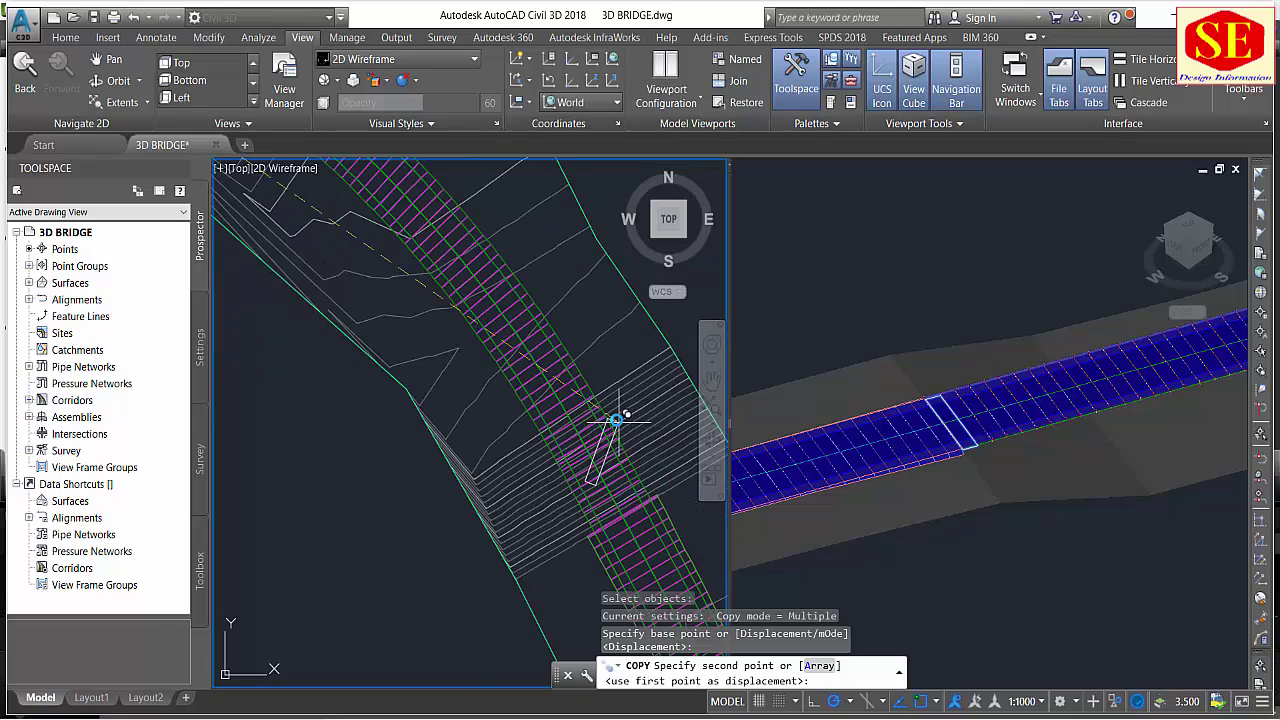
scroll(570, 400, up, 3)
scroll(530, 408, up, 2)
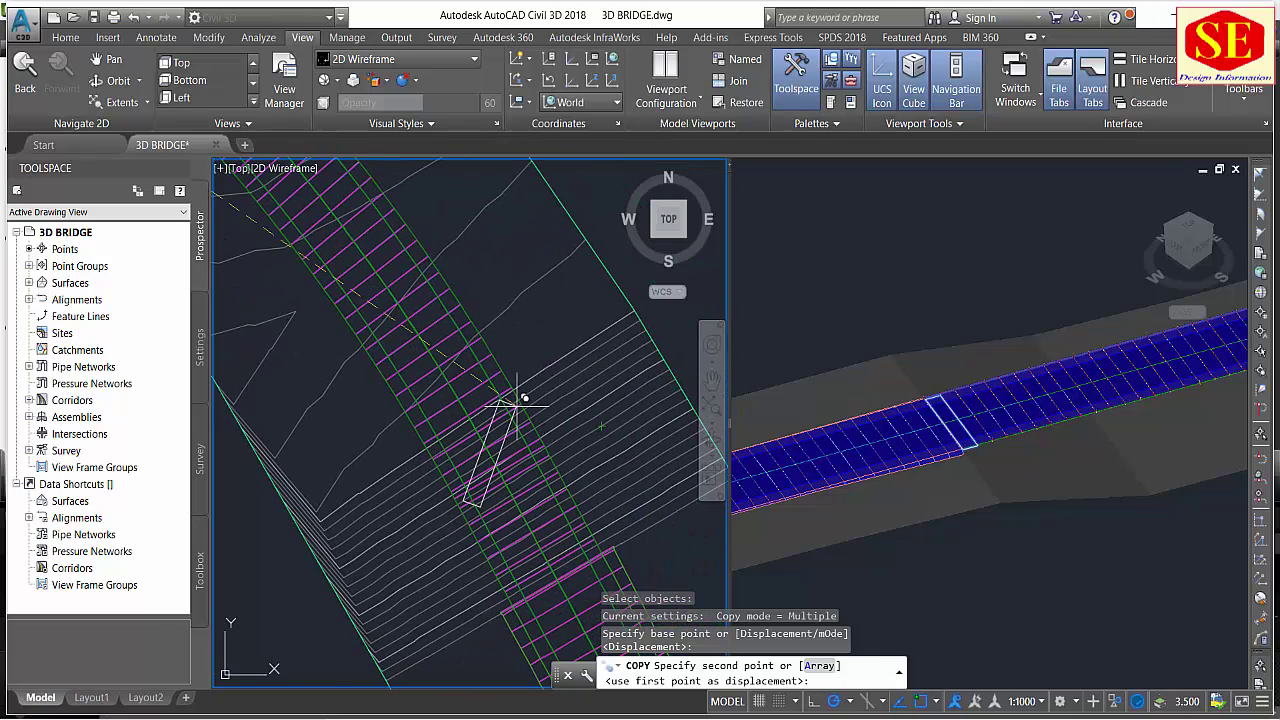
scroll(517, 402, up, 2)
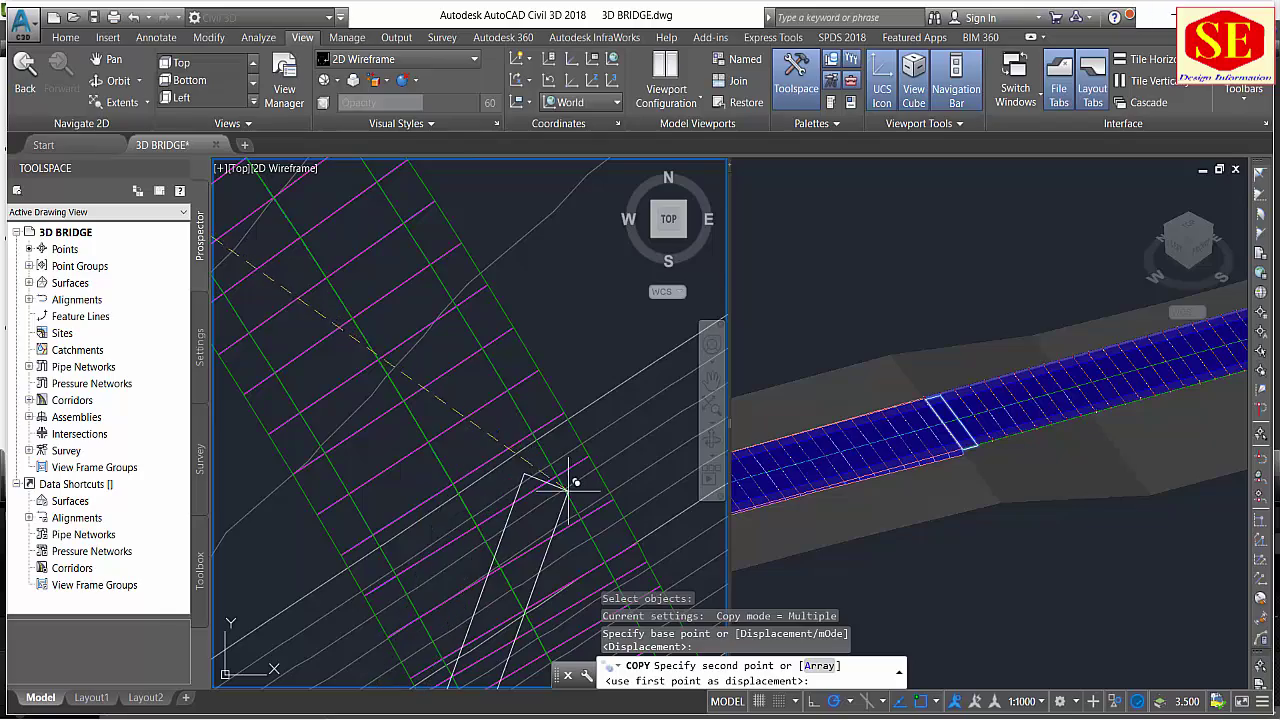
scroll(491, 357, down, 2)
scroll(505, 352, down, 2)
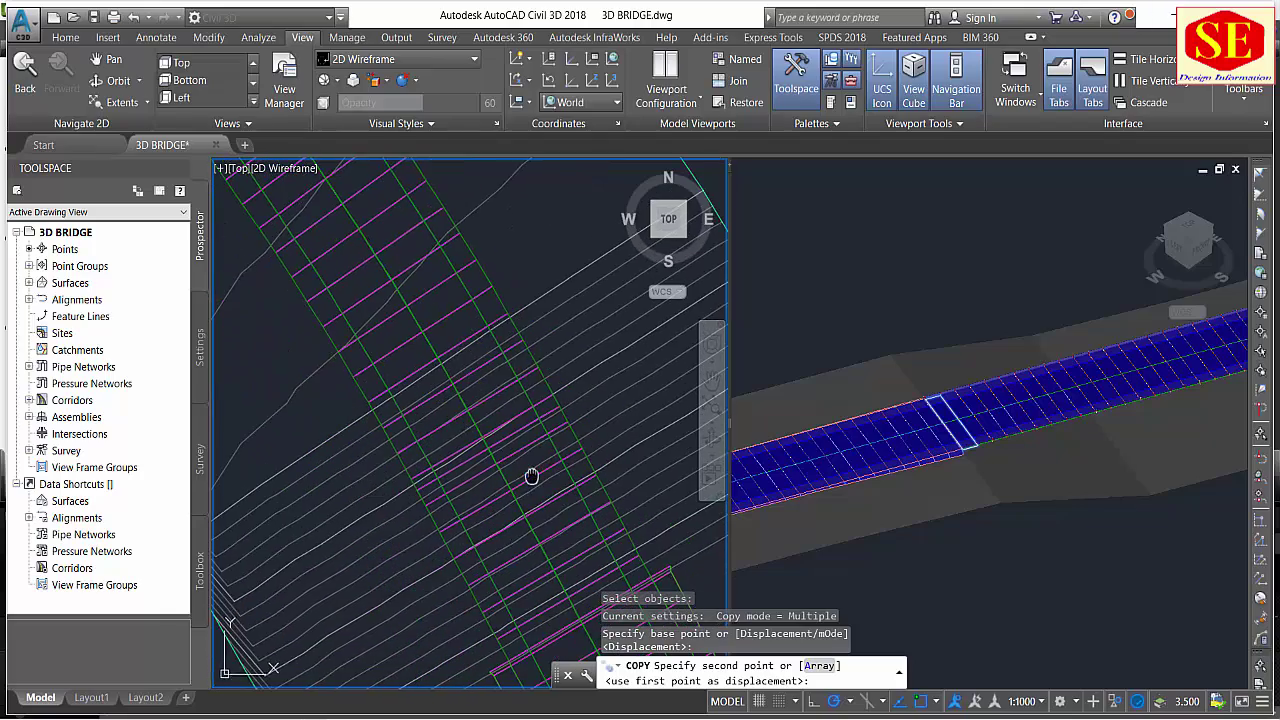
scroll(463, 323, up, 1)
scroll(555, 405, up, 1)
scroll(575, 395, up, 1)
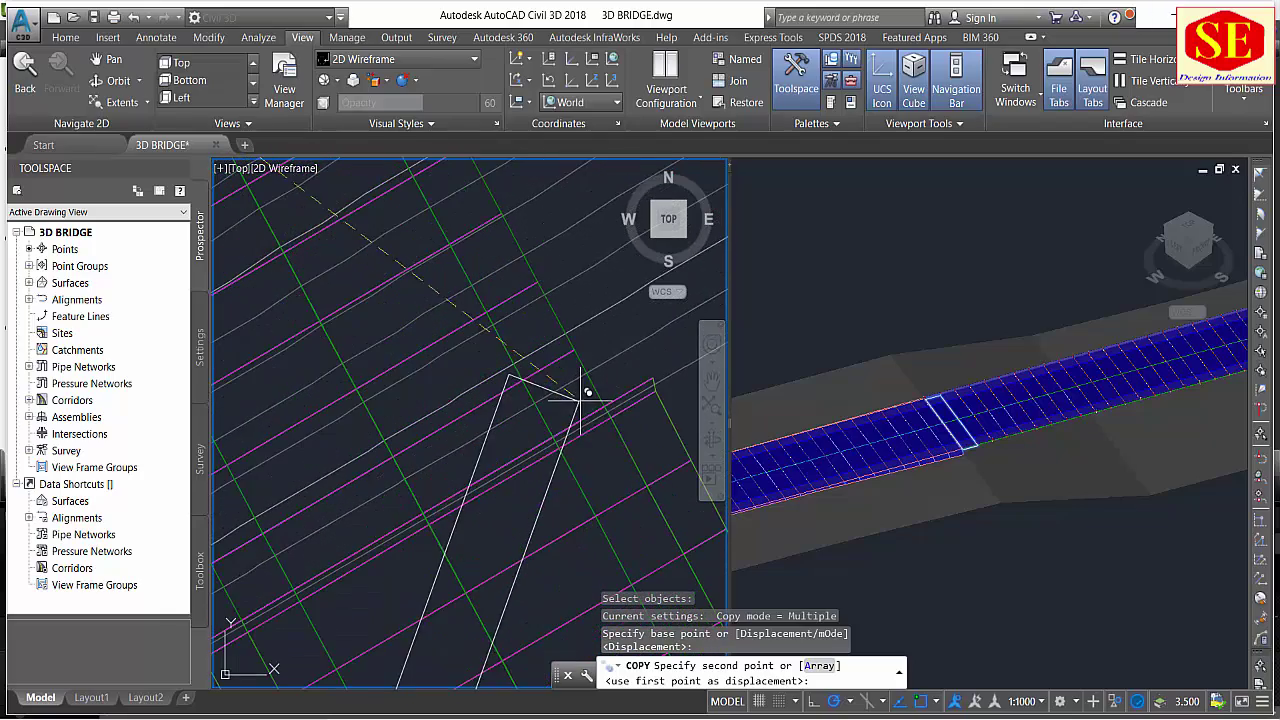
scroll(603, 393, up, 1)
scroll(605, 402, up, 3)
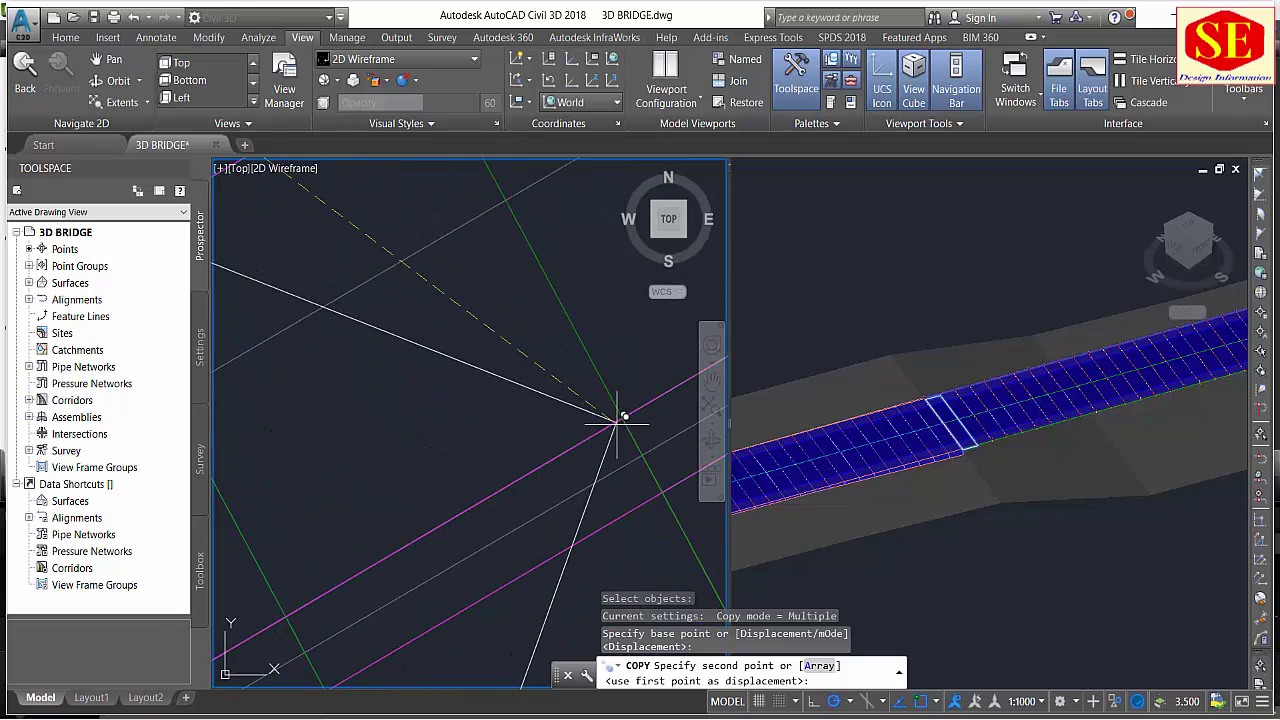
scroll(514, 394, down, 2)
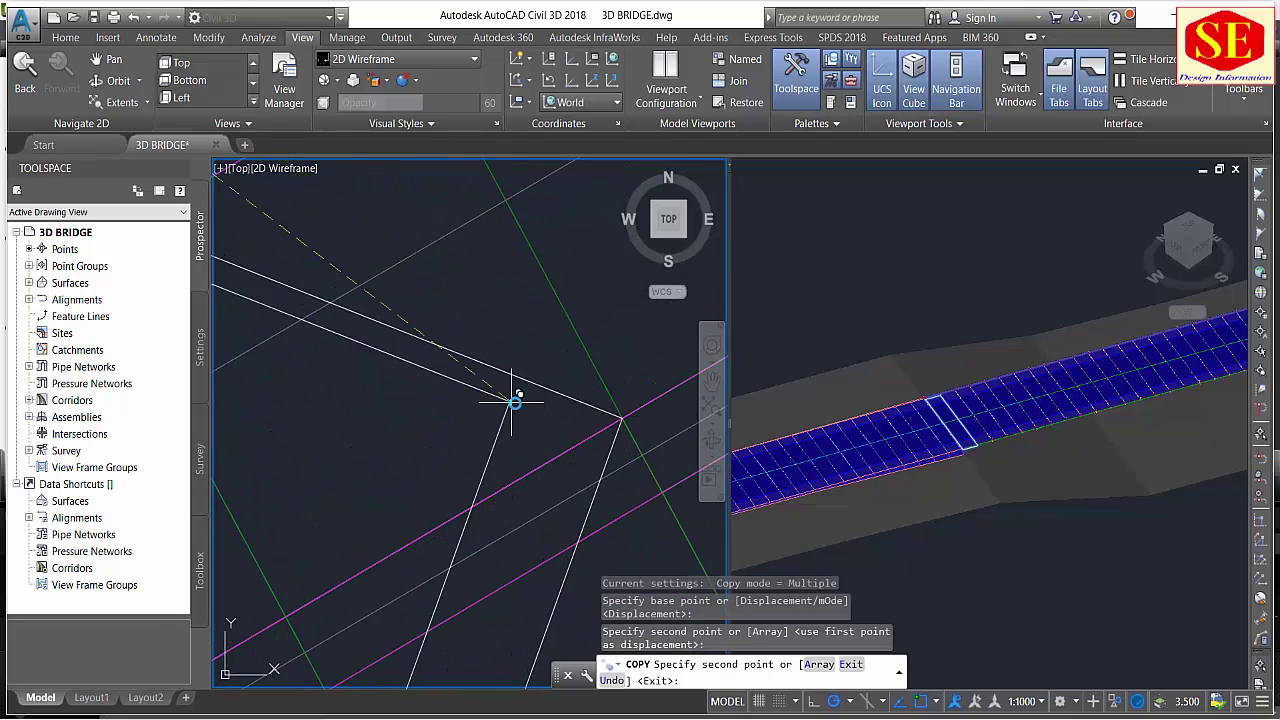
scroll(529, 400, down, 2)
click(463, 446)
key(Escape)
Rotate the copied rectangle about its corner to lie across the corridor.
text(r)
key(Return)
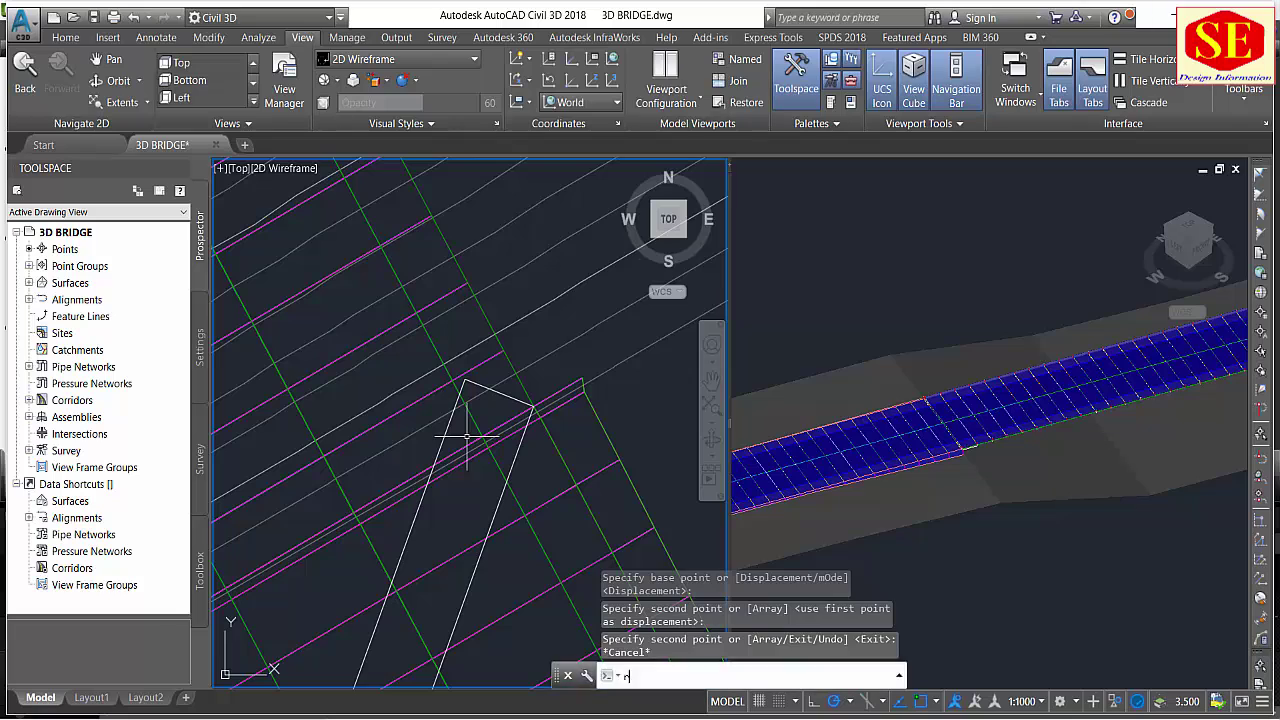
click(466, 436)
key(Return)
click(487, 408)
scroll(600, 408, down, 3)
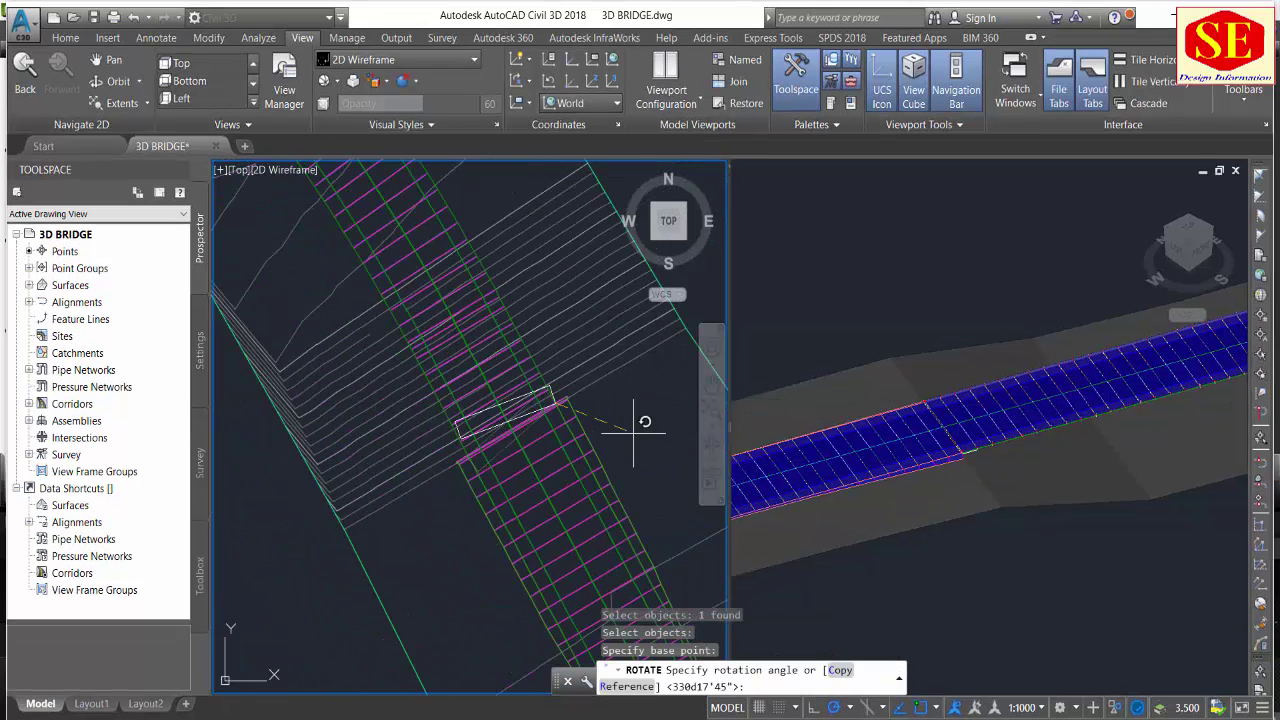
scroll(658, 412, up, 2)
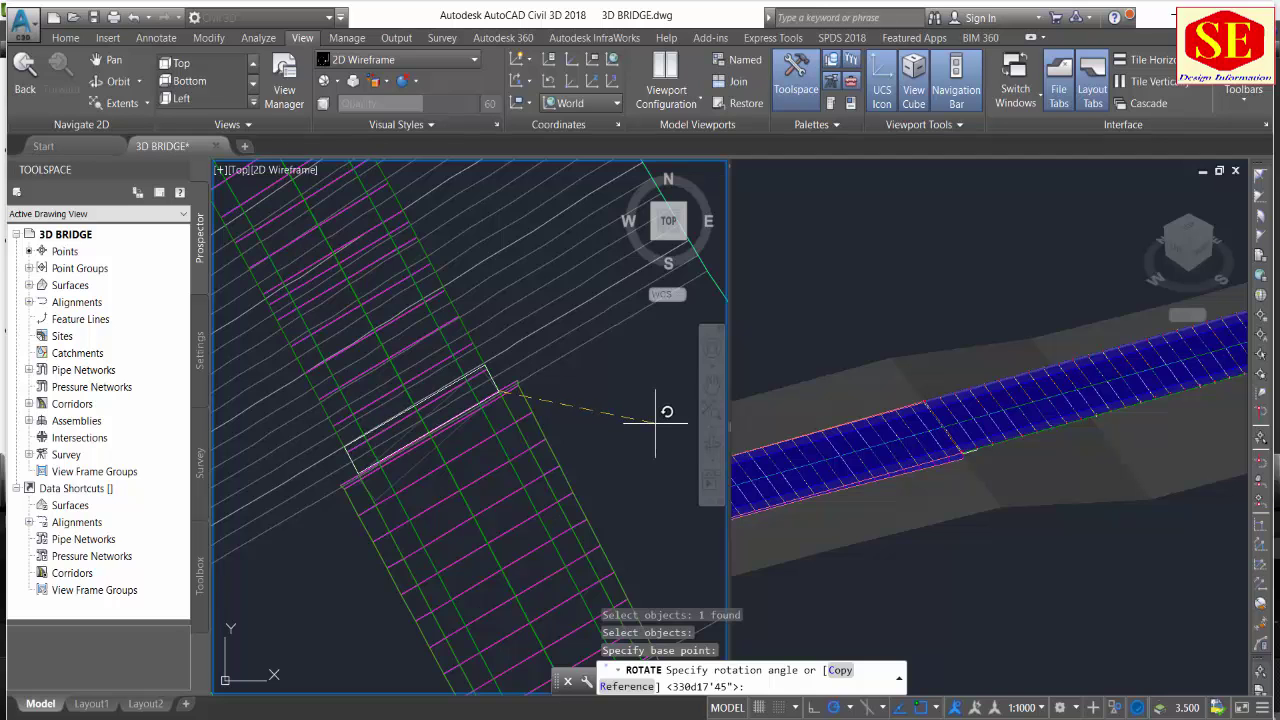
click(655, 422)
scroll(336, 452, up, 3)
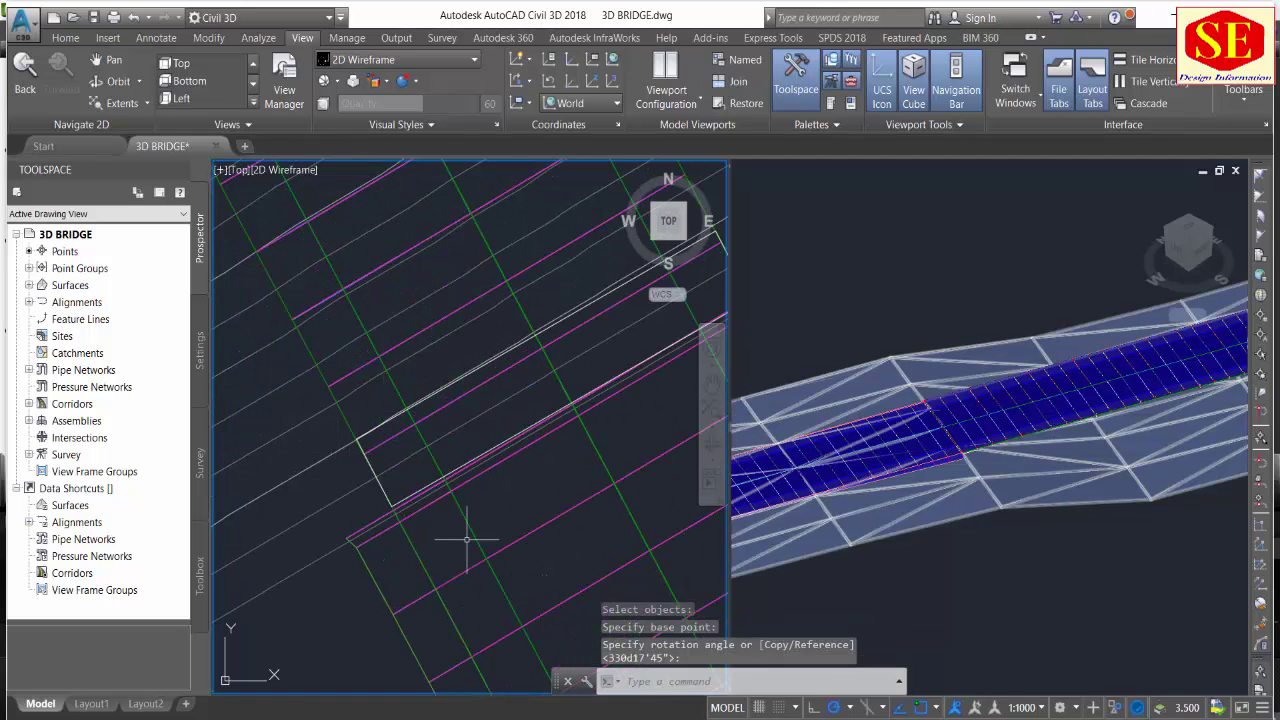
scroll(440, 460, down, 3)
key(Escape)
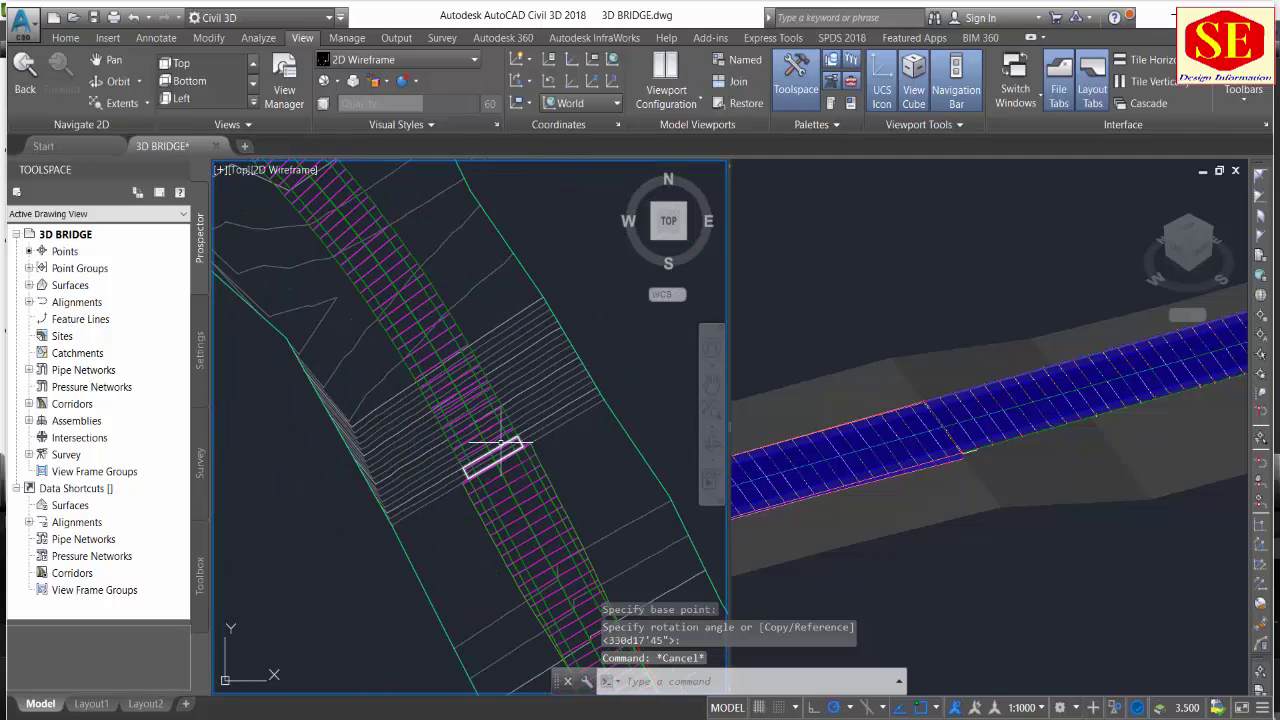
Clear the corridor selection and select the small pier rectangle.
scroll(509, 449, down, 2)
scroll(543, 520, down, 2)
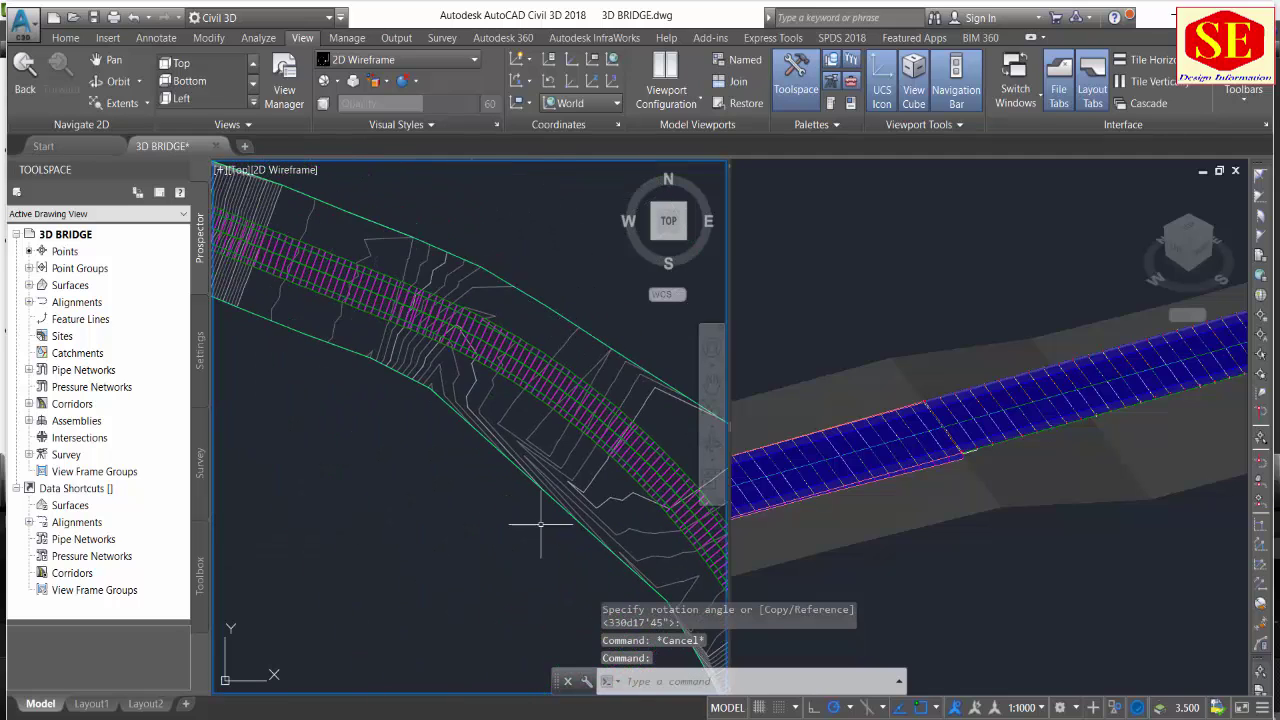
click(328, 340)
scroll(328, 340, up, 3)
key(Escape)
click(453, 310)
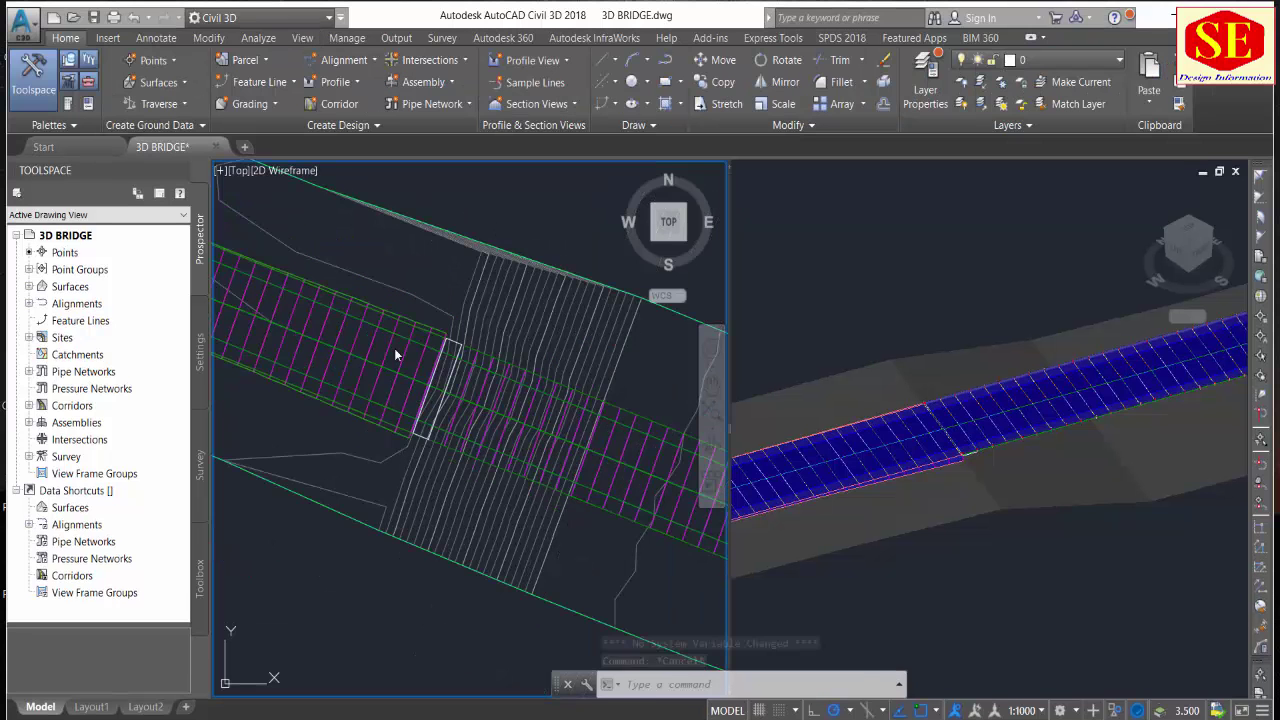
scroll(443, 345, up, 2)
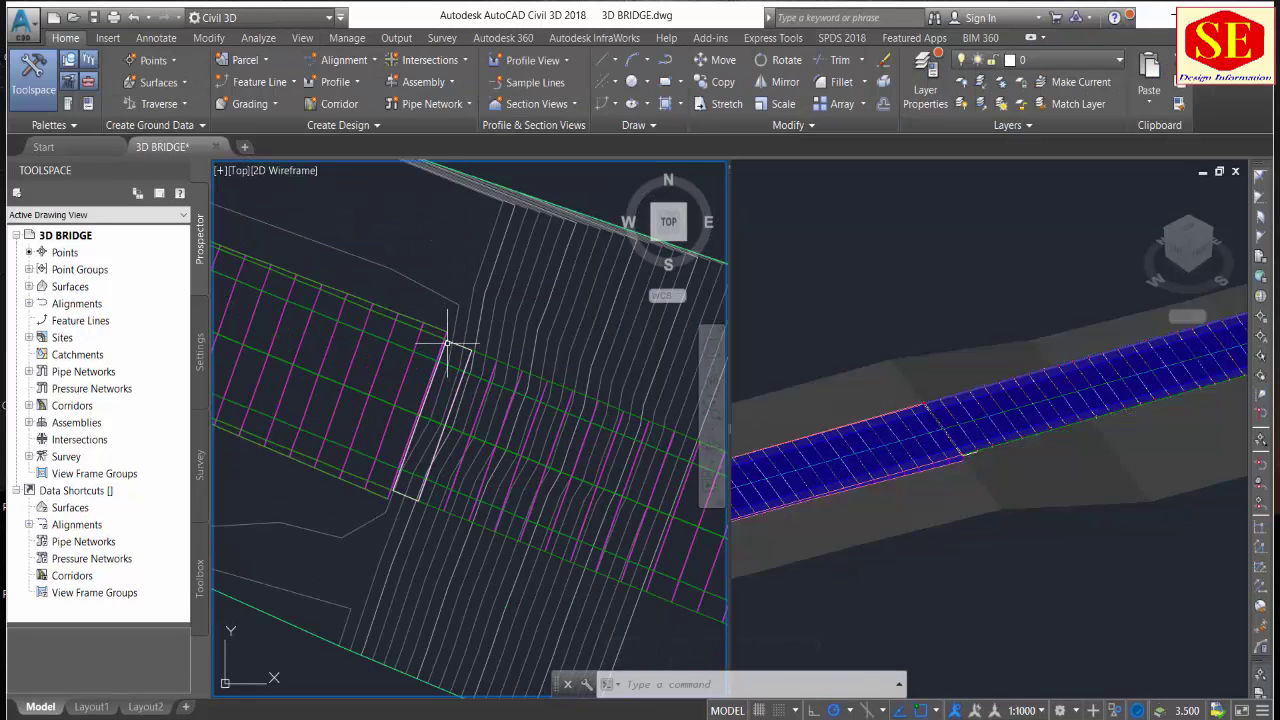
Convert the first pier rectangle into a feature line in Site 1.
click(294, 82)
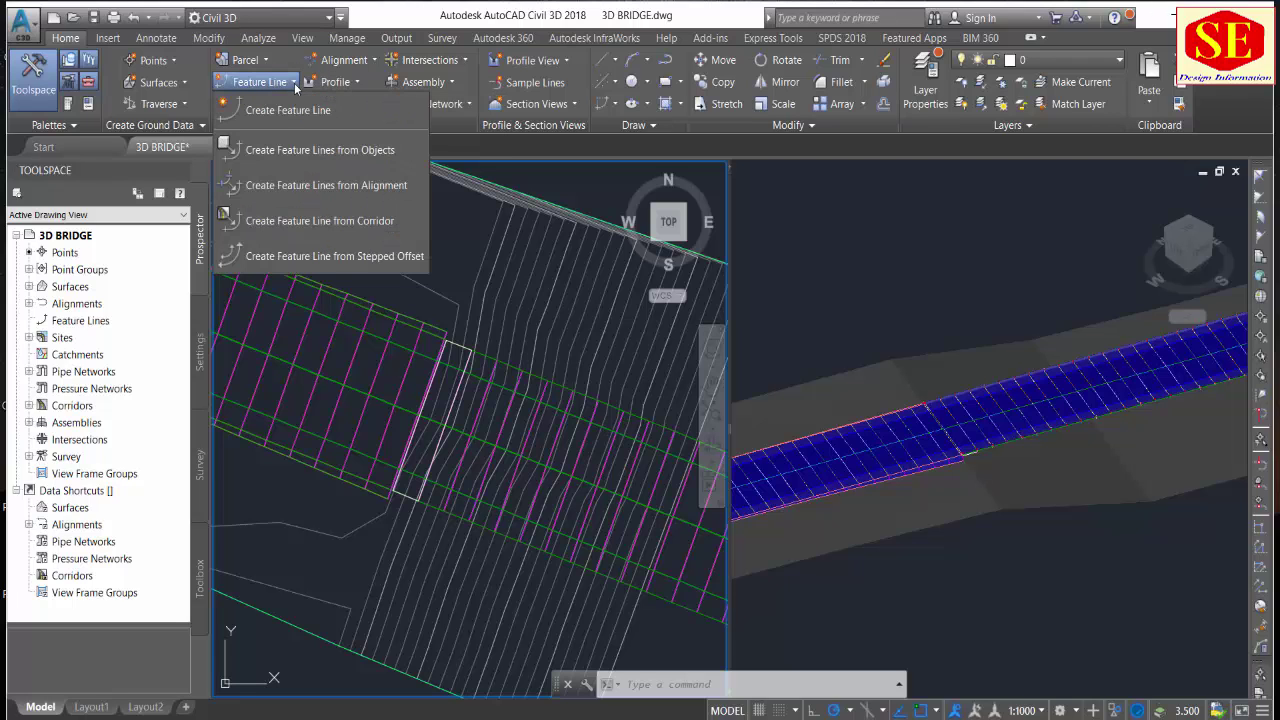
click(310, 150)
scroll(455, 347, up, 3)
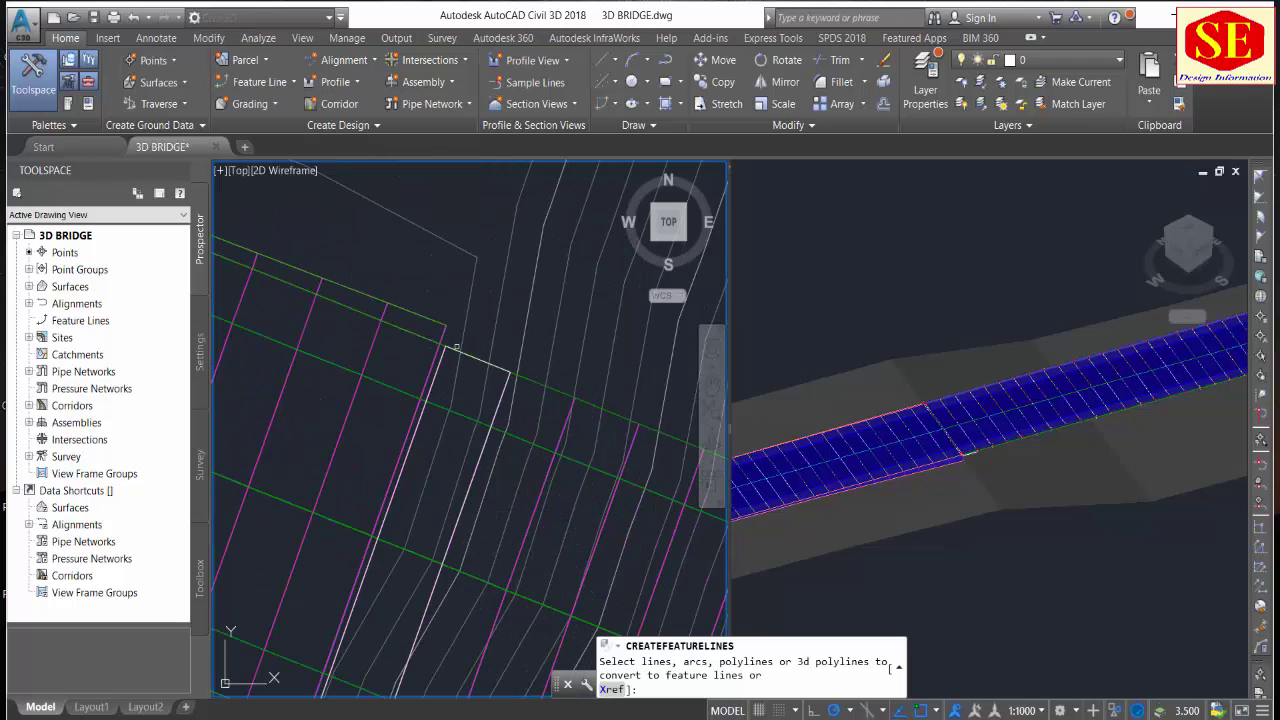
click(455, 347)
right_click(455, 348)
click(476, 358)
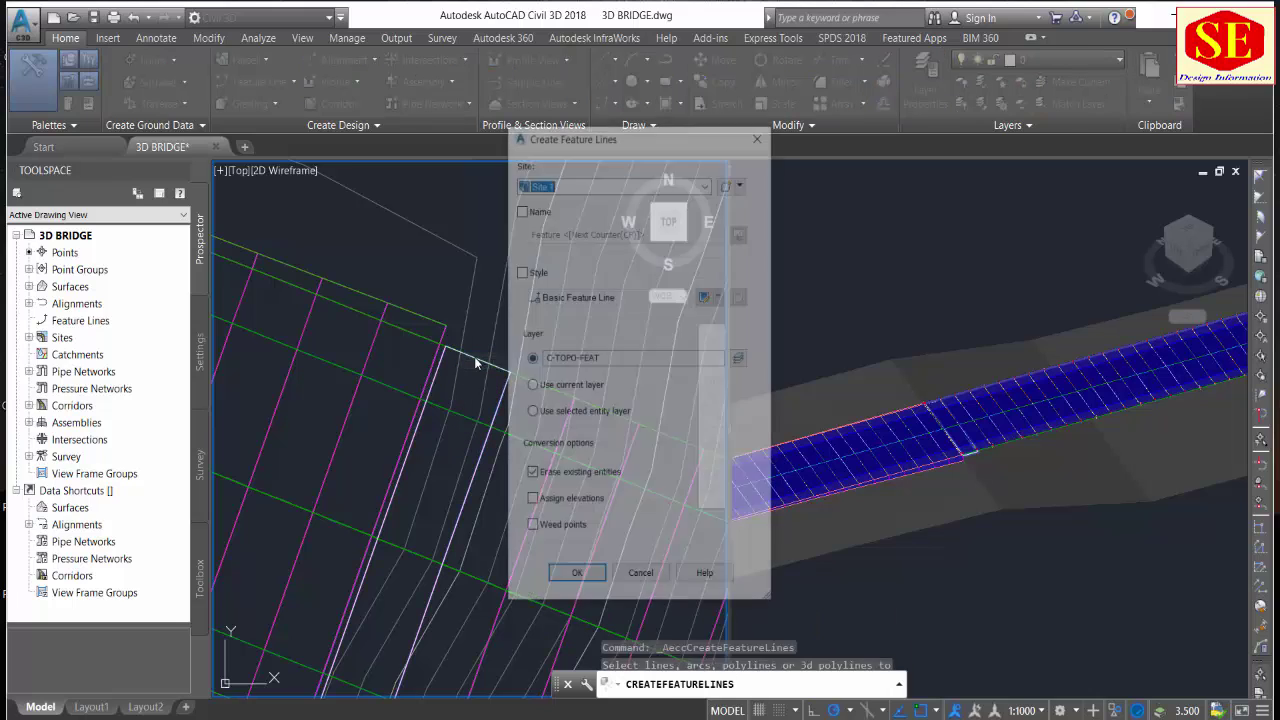
click(551, 188)
click(568, 232)
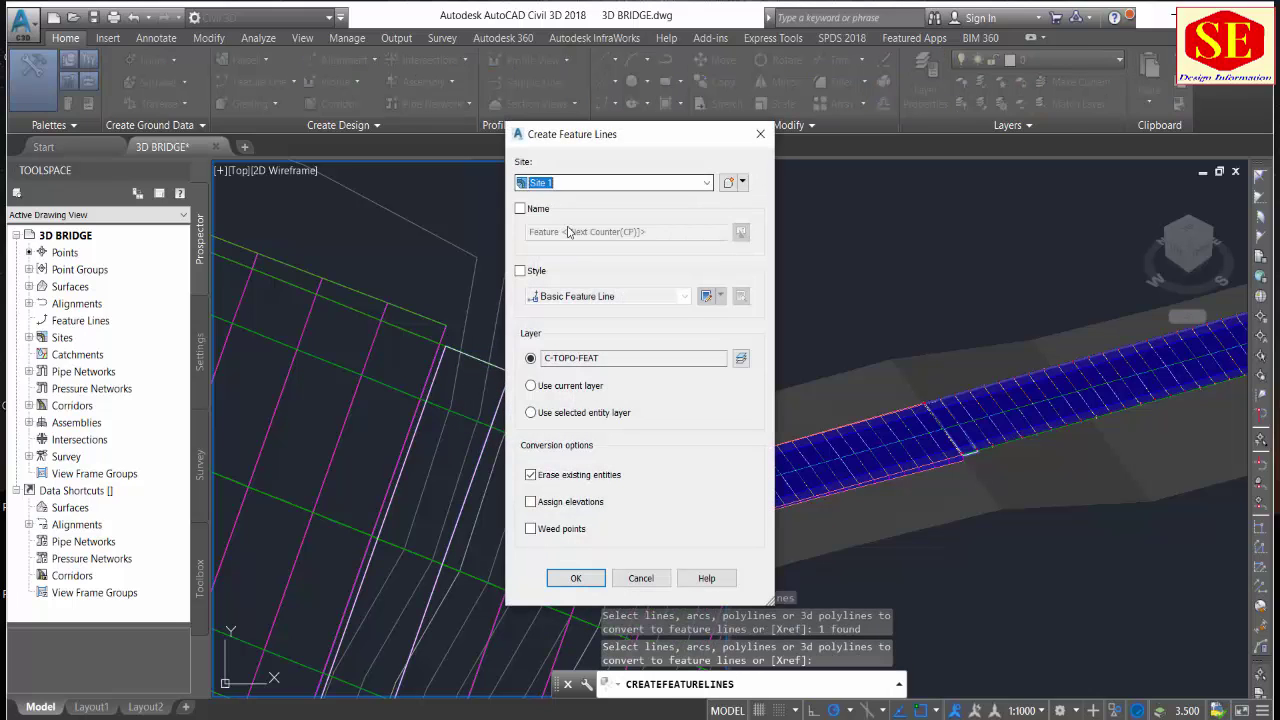
click(562, 580)
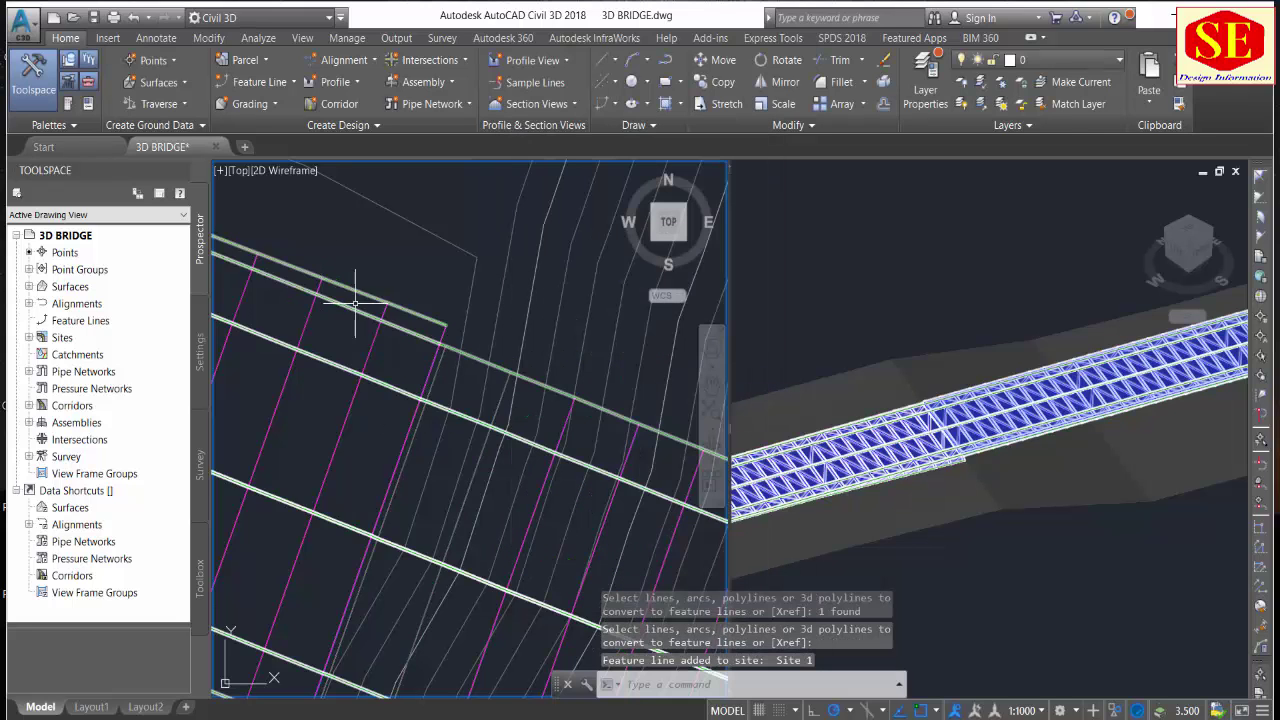
Convert the second pier rectangle into a feature line as well.
click(507, 392)
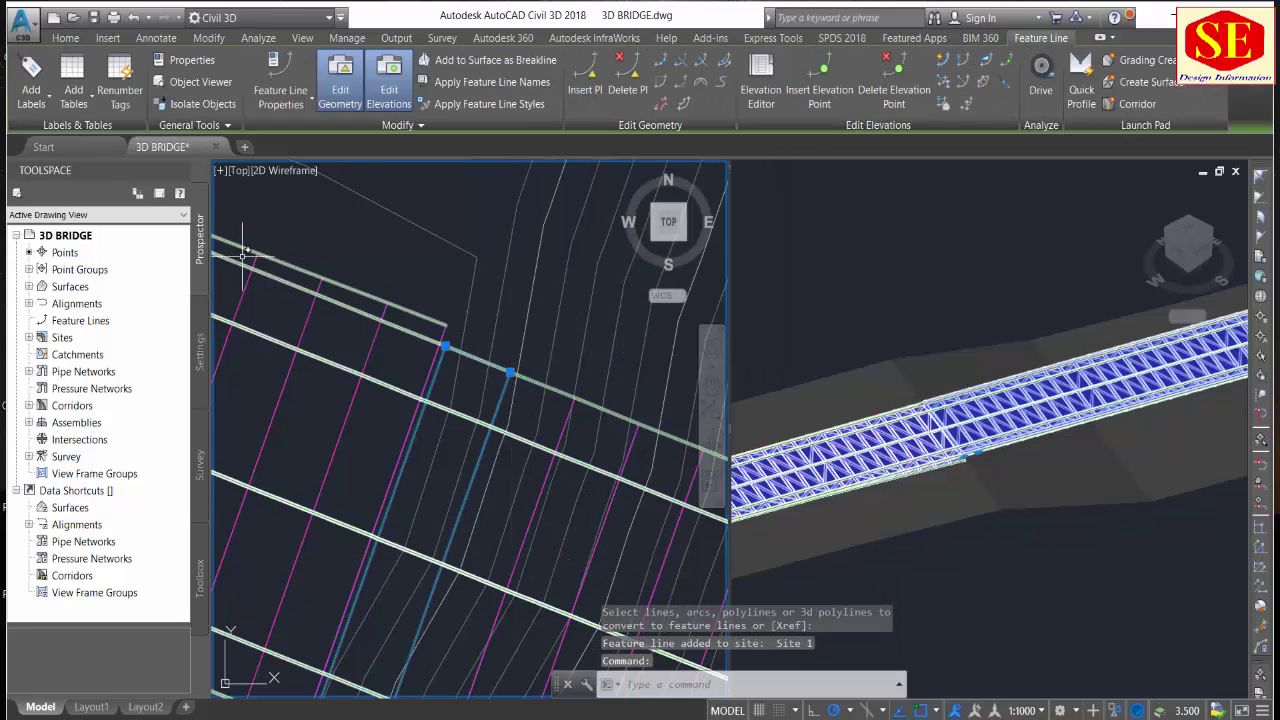
scroll(242, 256, down, 2)
key(Escape)
scroll(300, 310, down, 2)
scroll(369, 363, down, 2)
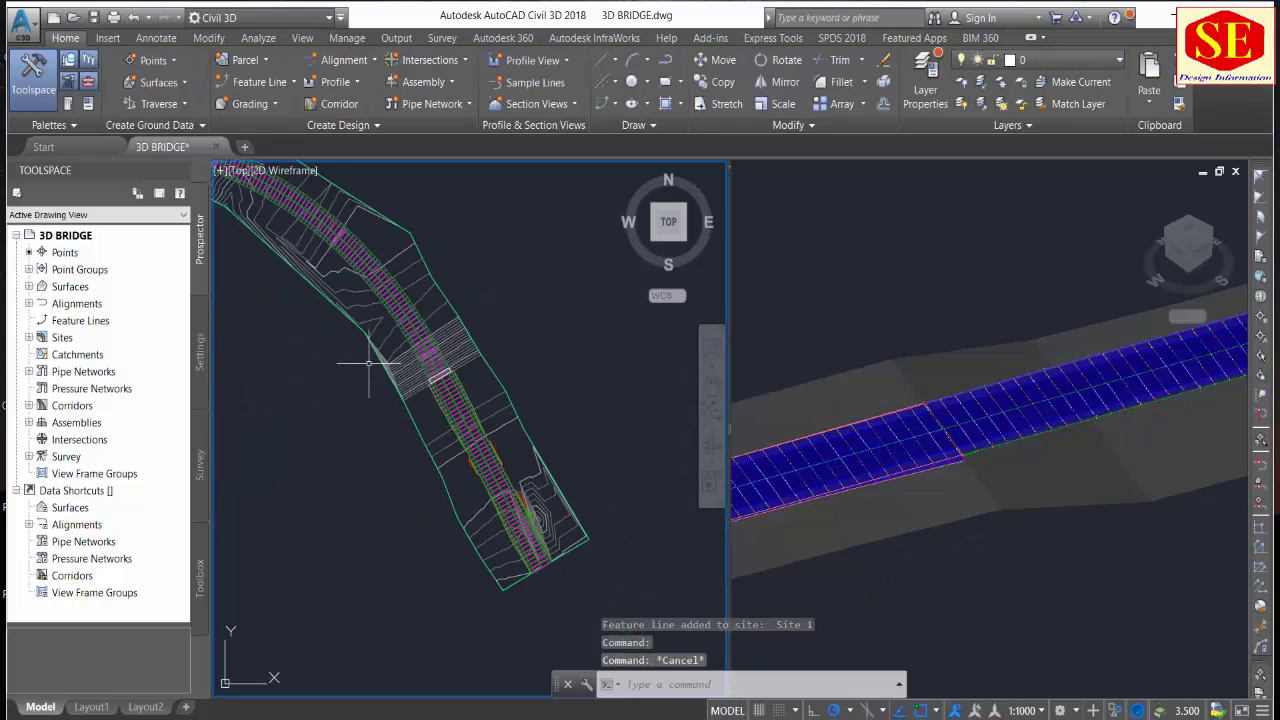
scroll(369, 363, up, 2)
scroll(434, 349, up, 2)
scroll(494, 397, up, 2)
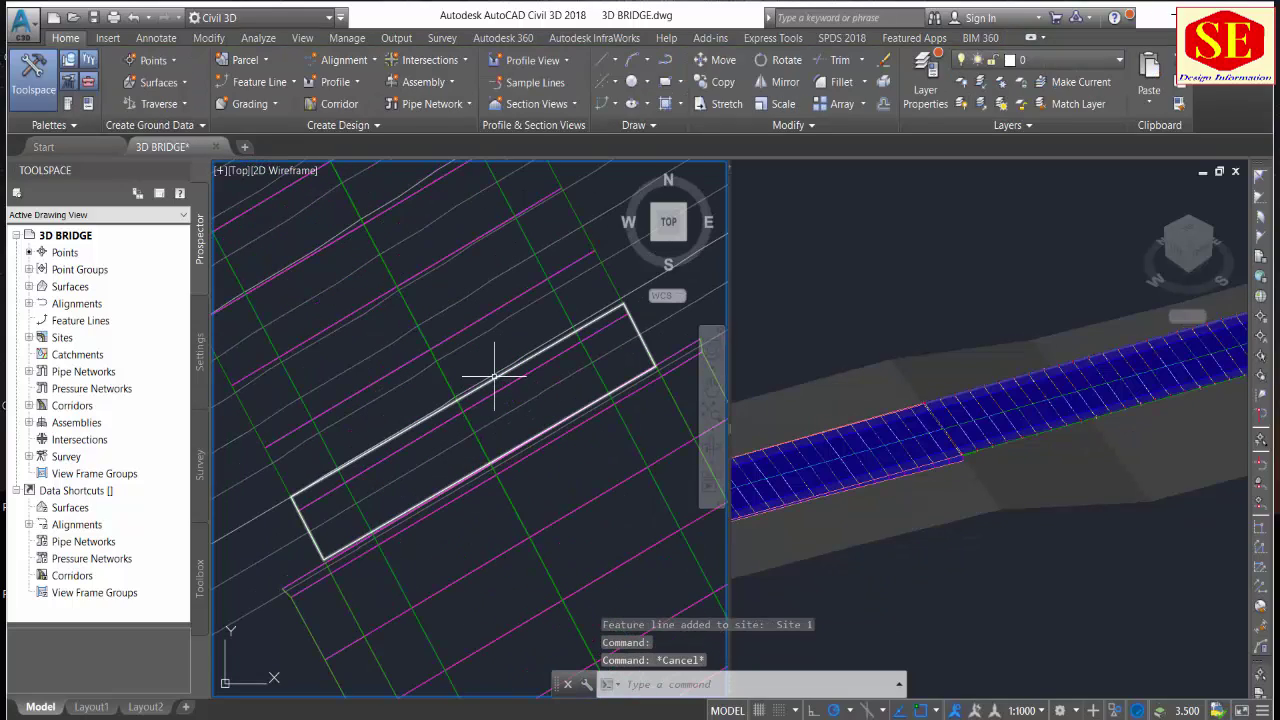
click(494, 377)
click(273, 88)
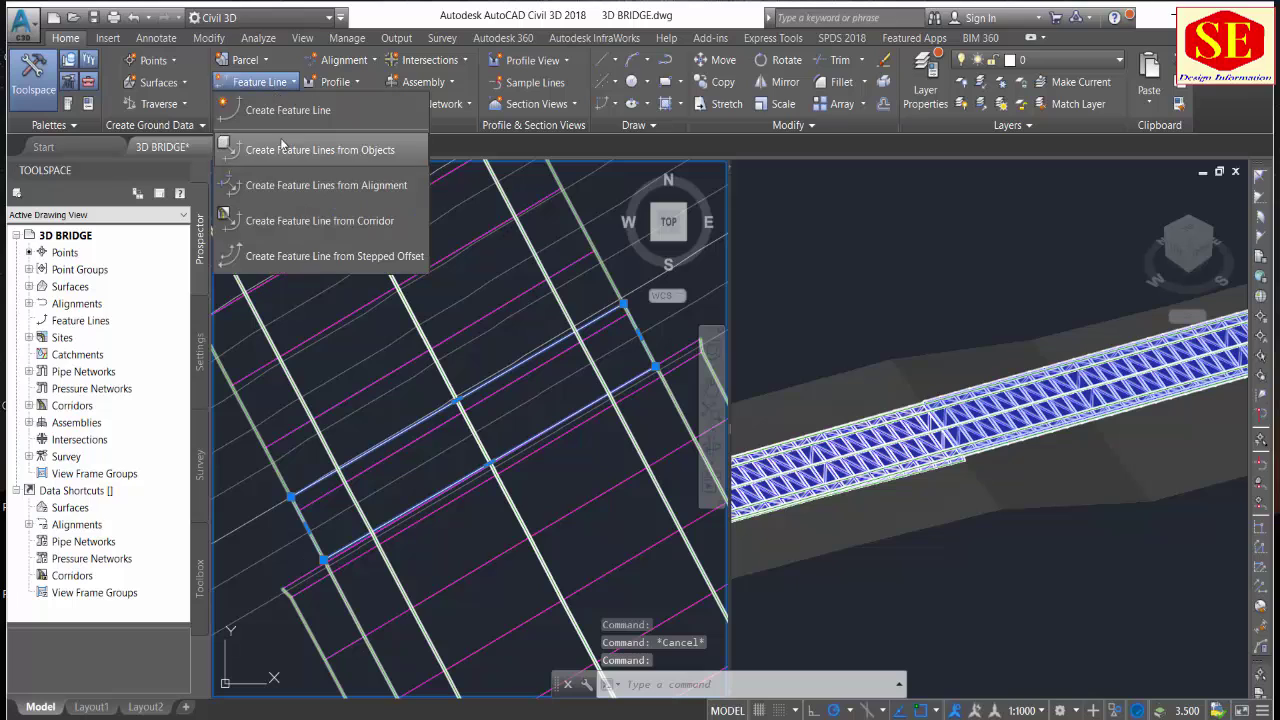
click(284, 148)
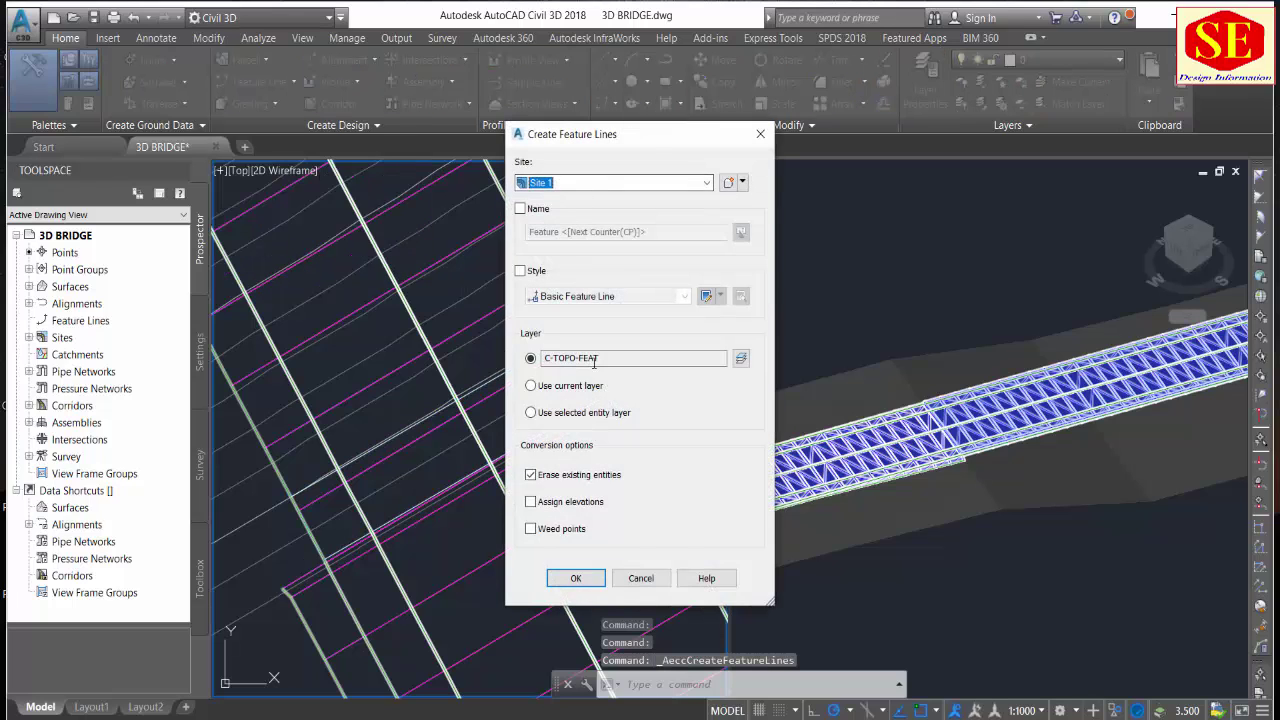
click(575, 578)
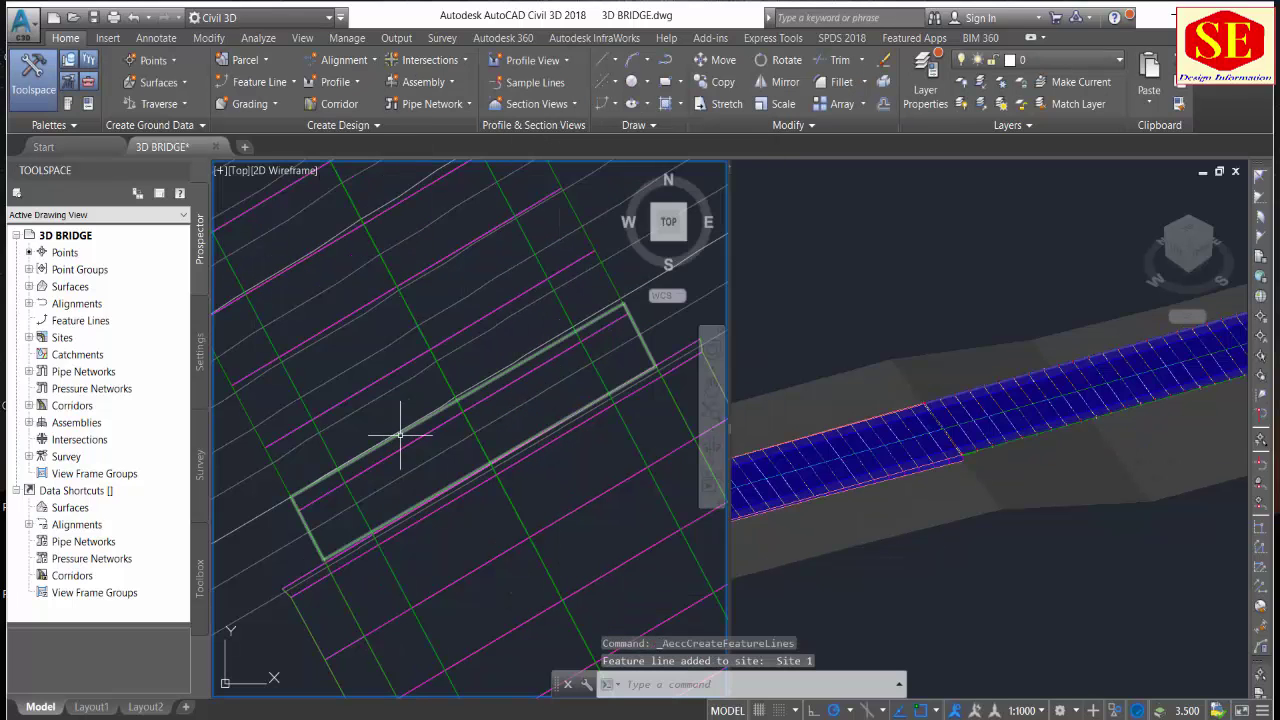
Select the new feature line and pan the plan toward the curved corridor.
click(400, 435)
scroll(500, 430, down, 3)
middle_drag(383, 330, 645, 595)
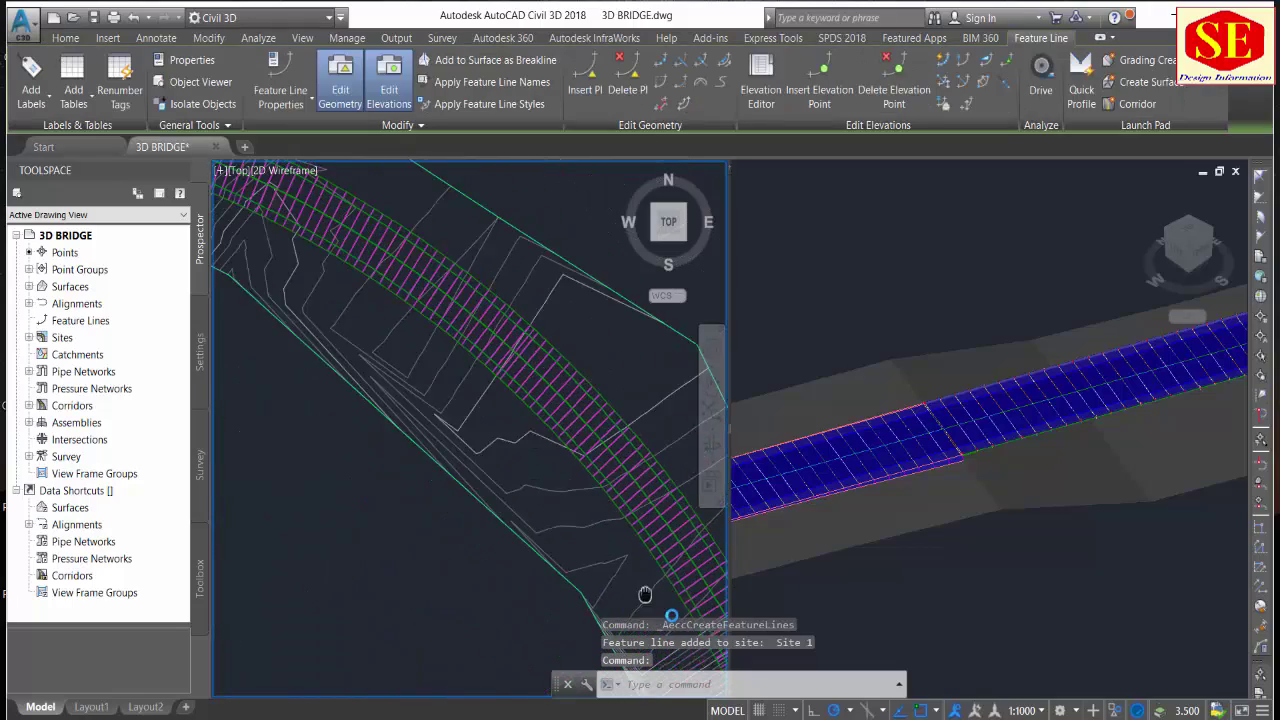
scroll(385, 360, up, 3)
scroll(391, 409, up, 3)
Erase the selected feature line, then undo to restore it.
text(e)
key(Return)
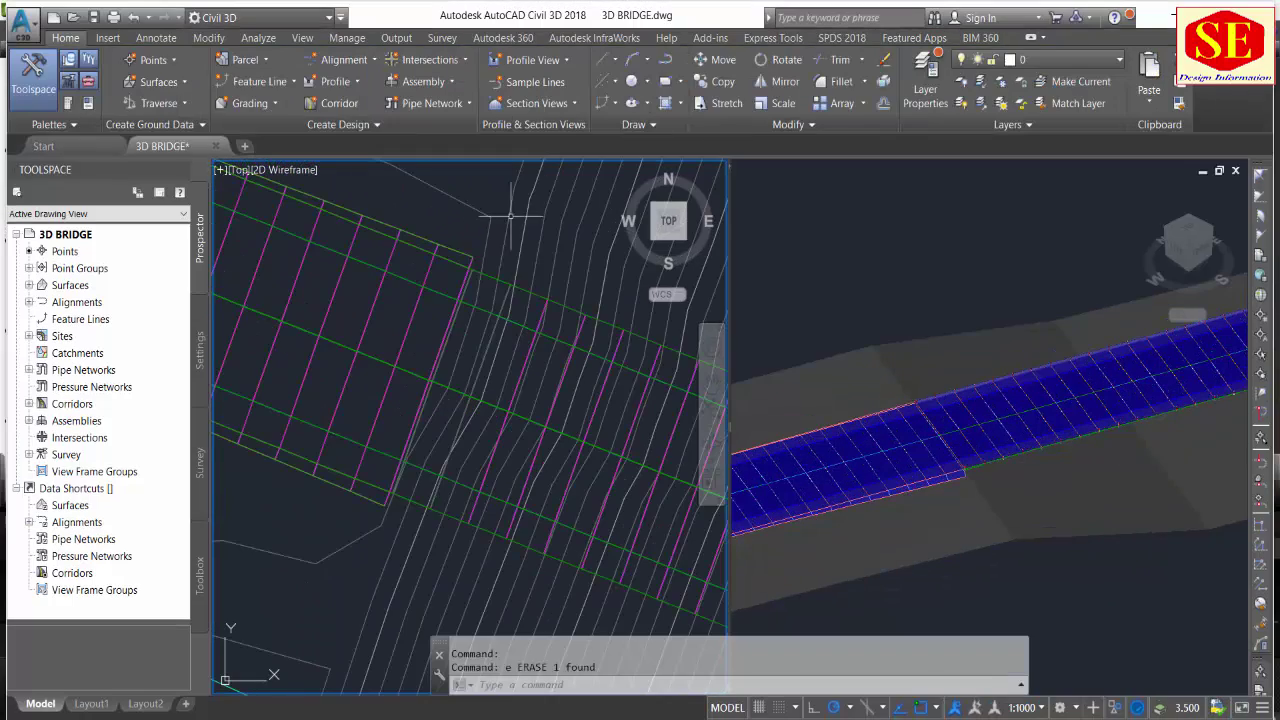
key(ctrl+z)
click(493, 283)
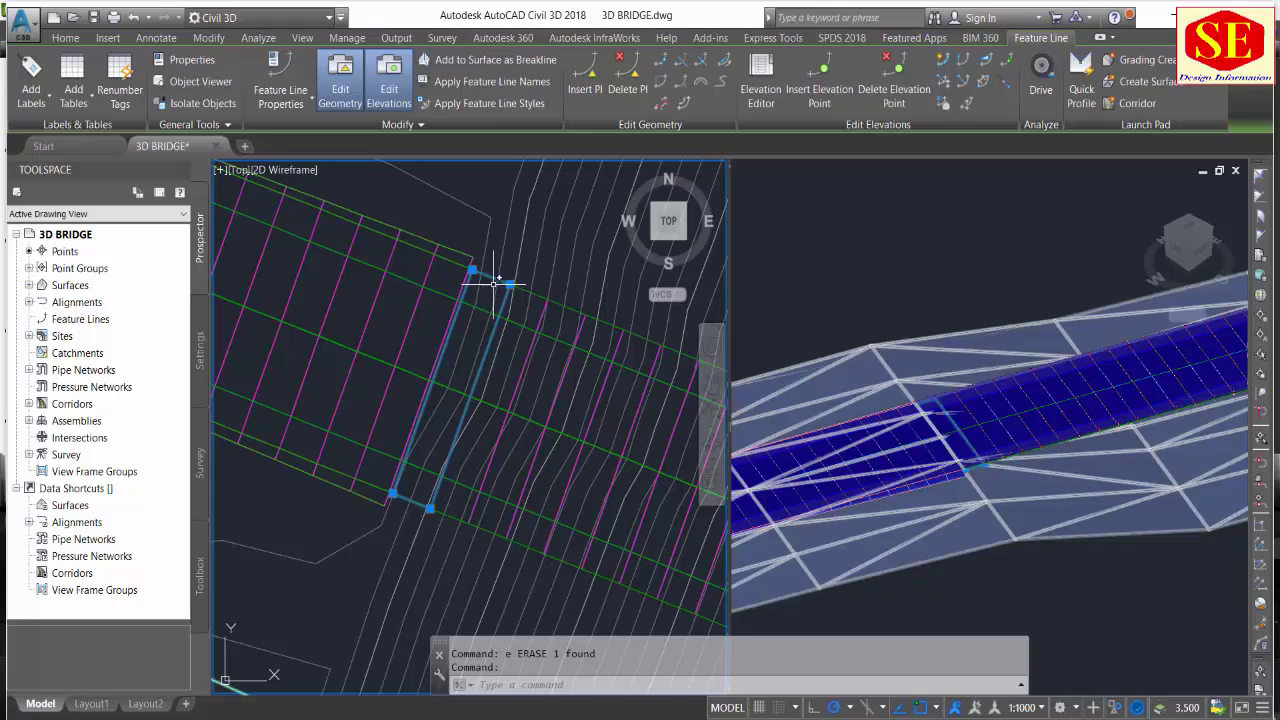
key(Escape)
Set the grading group to aa in Site 1.
click(275, 104)
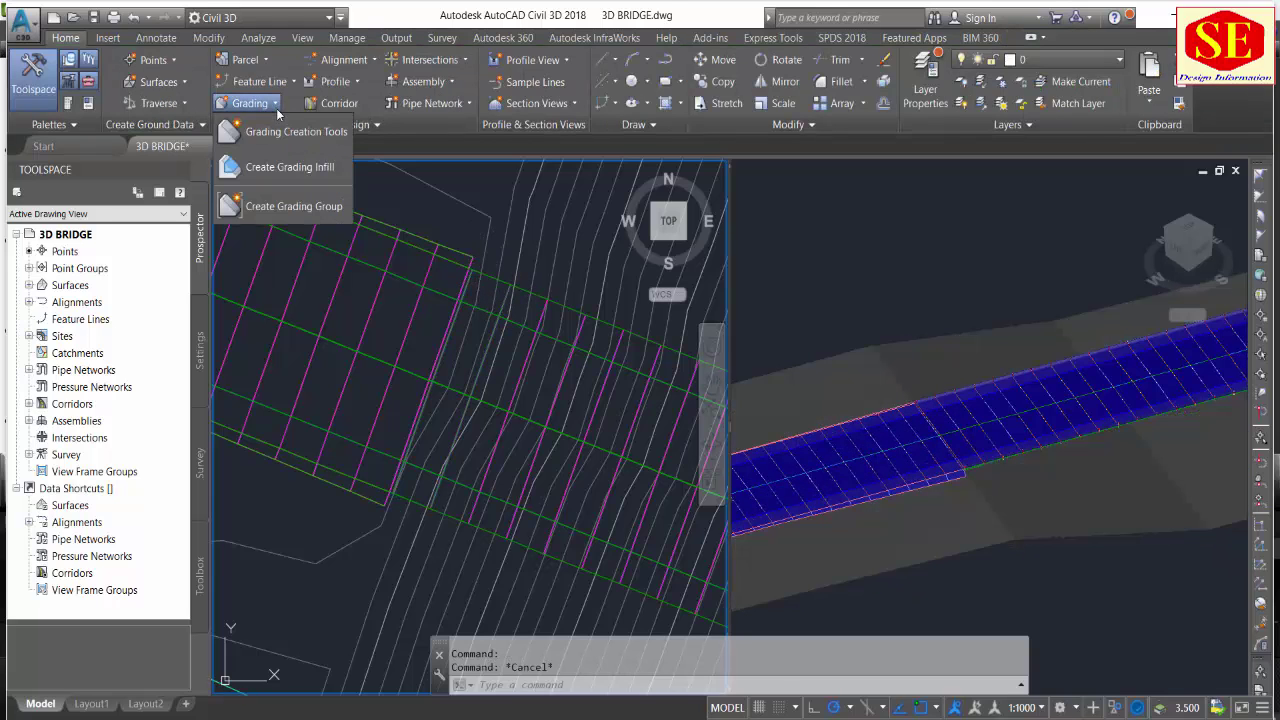
click(278, 133)
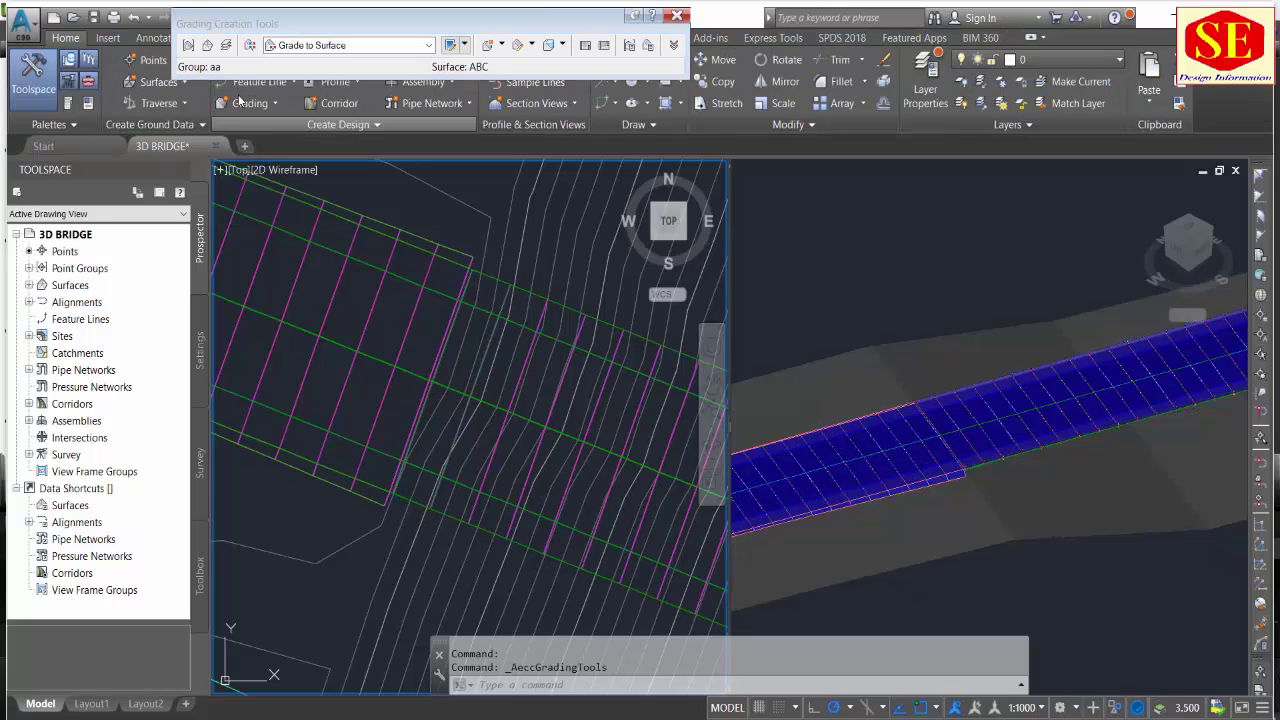
click(188, 45)
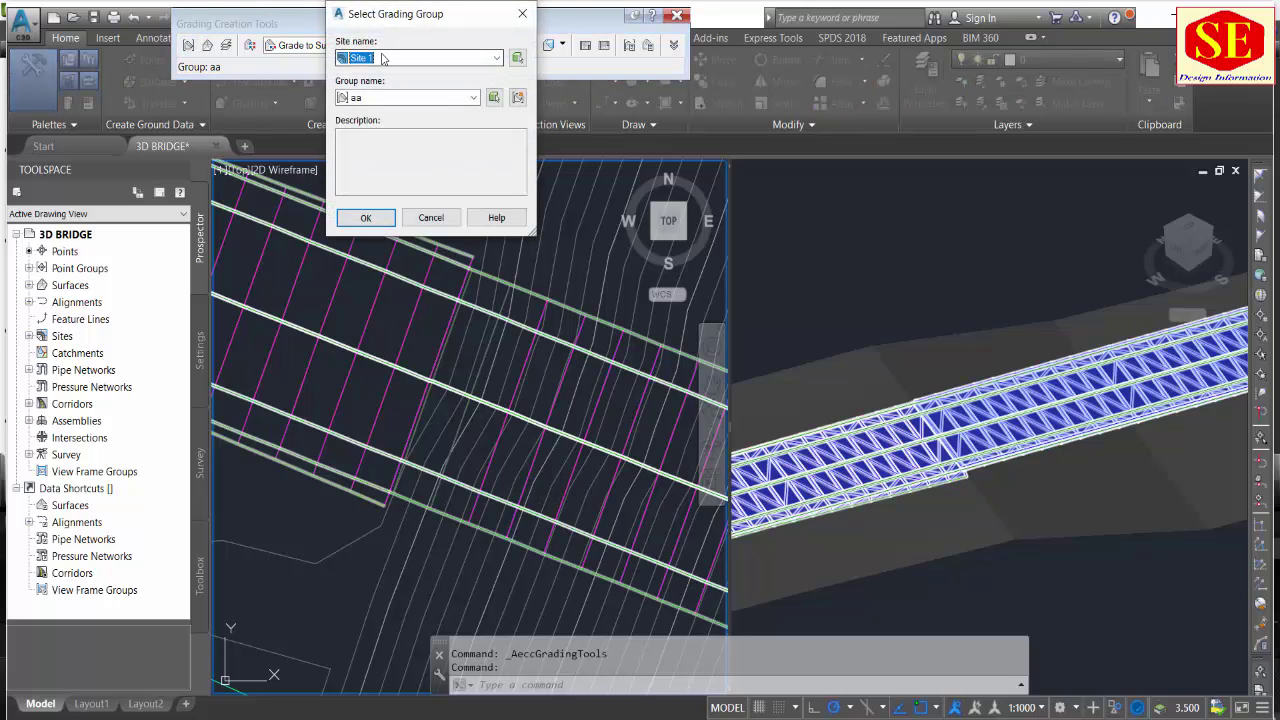
click(381, 58)
click(383, 99)
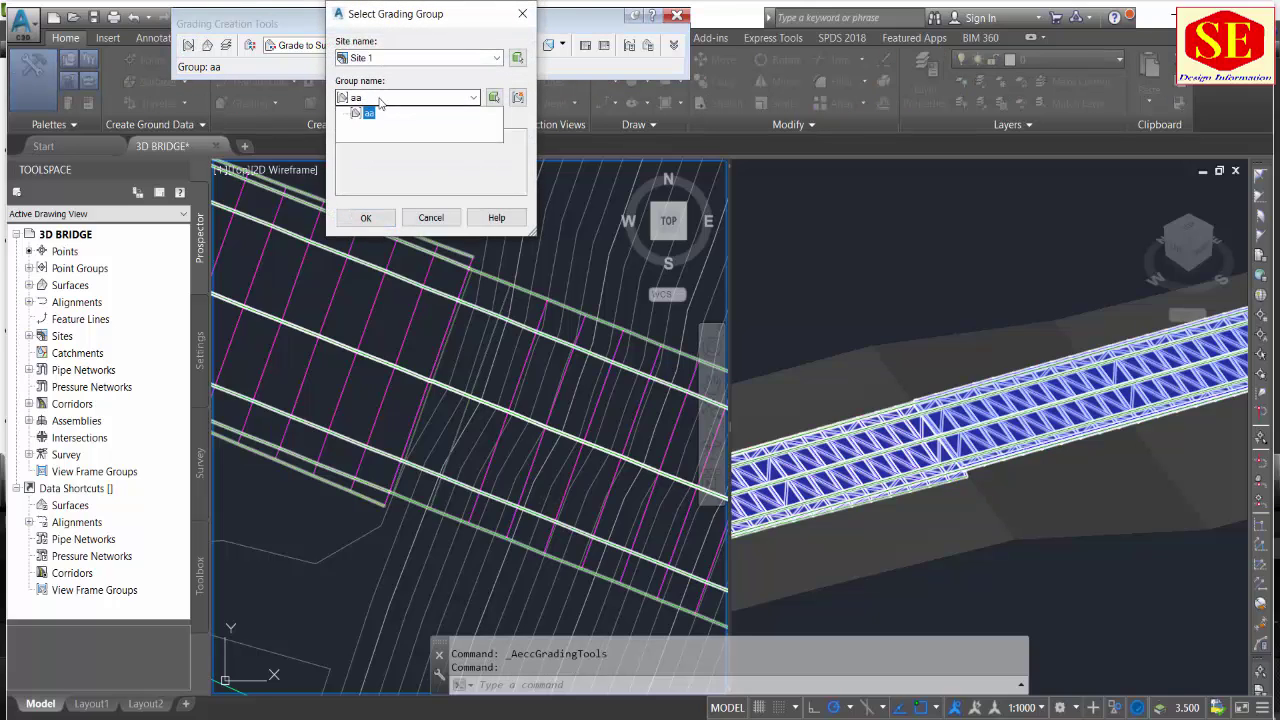
click(362, 112)
click(367, 218)
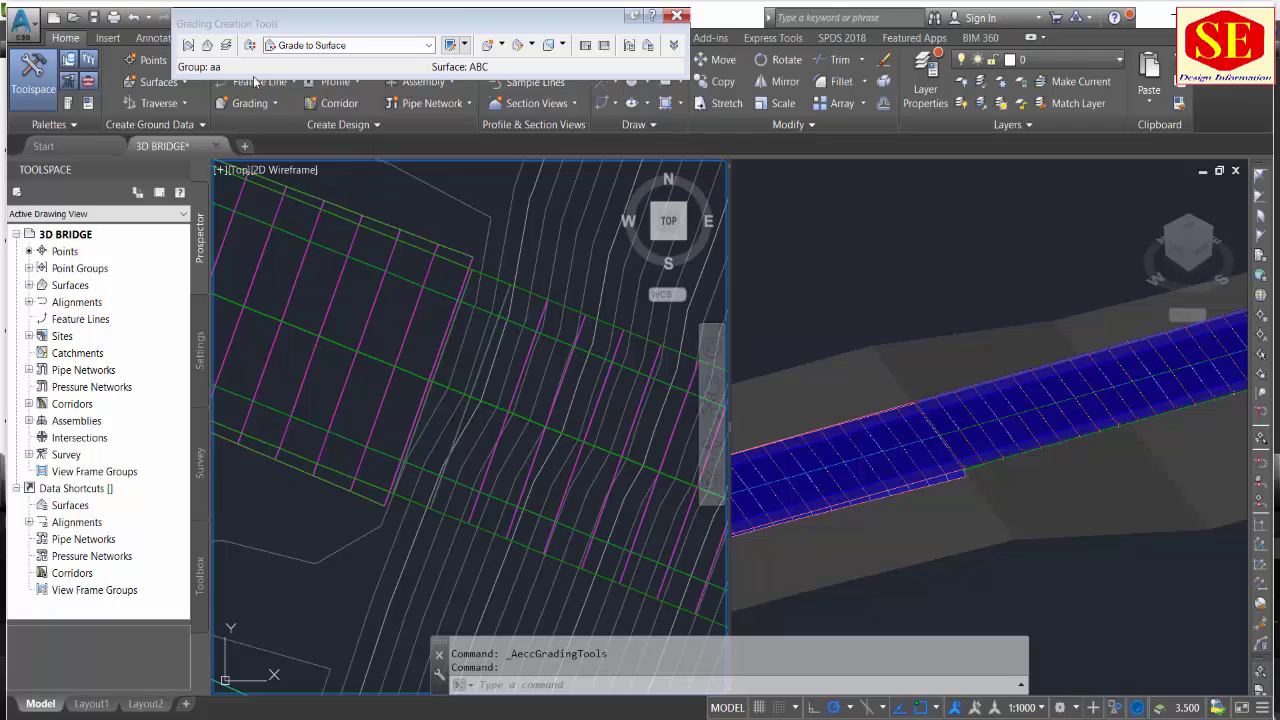
Target surface ABC and choose Grade to Surface as the grading criterion.
click(208, 48)
click(582, 362)
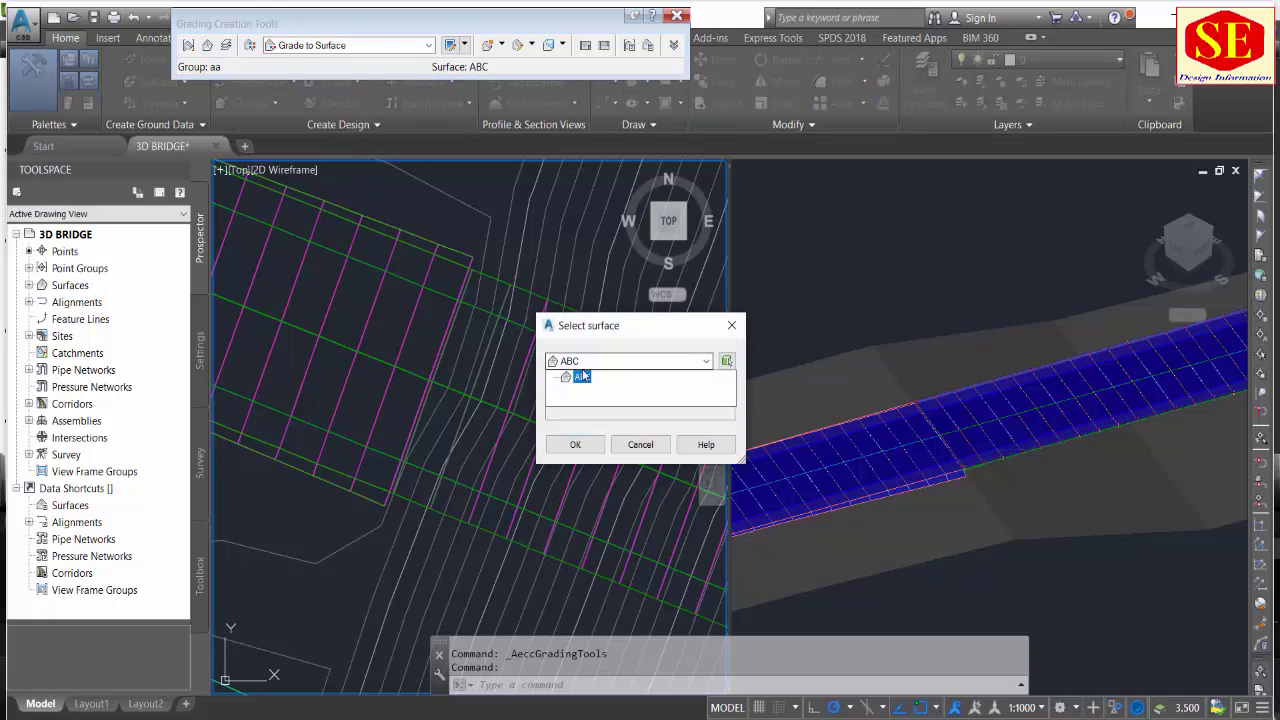
click(580, 378)
click(575, 444)
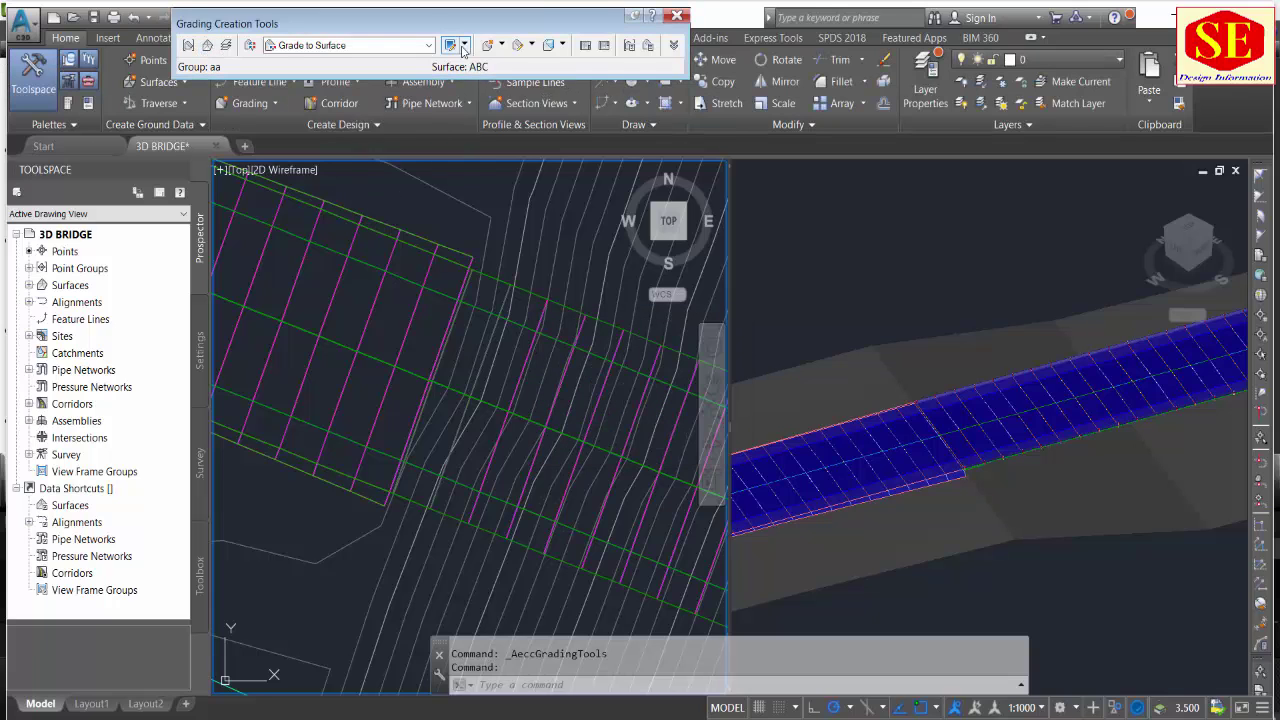
click(398, 46)
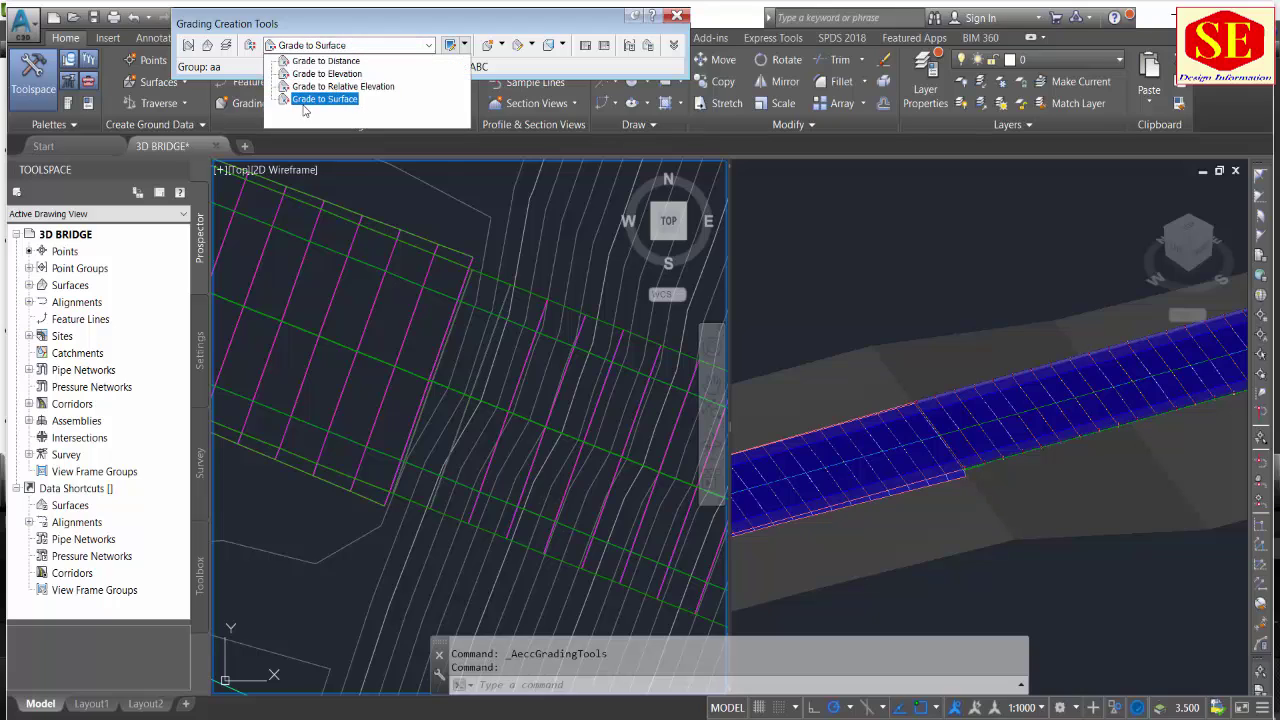
click(303, 101)
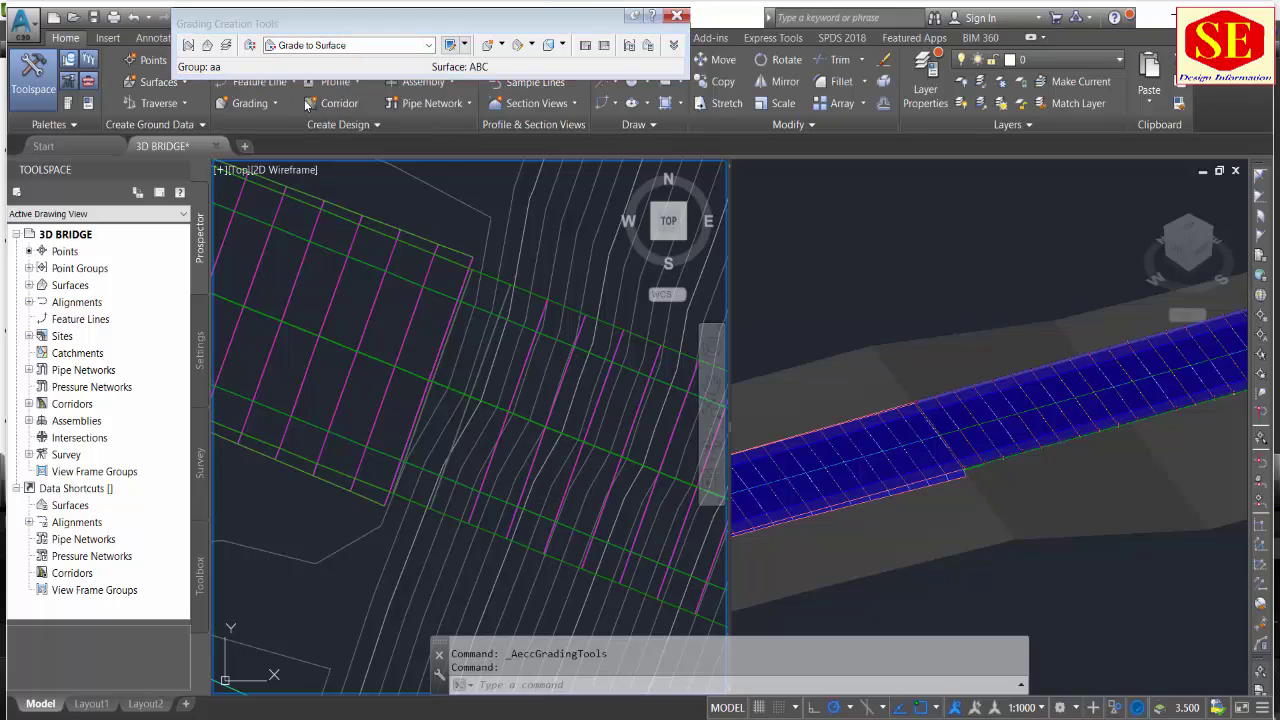
click(500, 48)
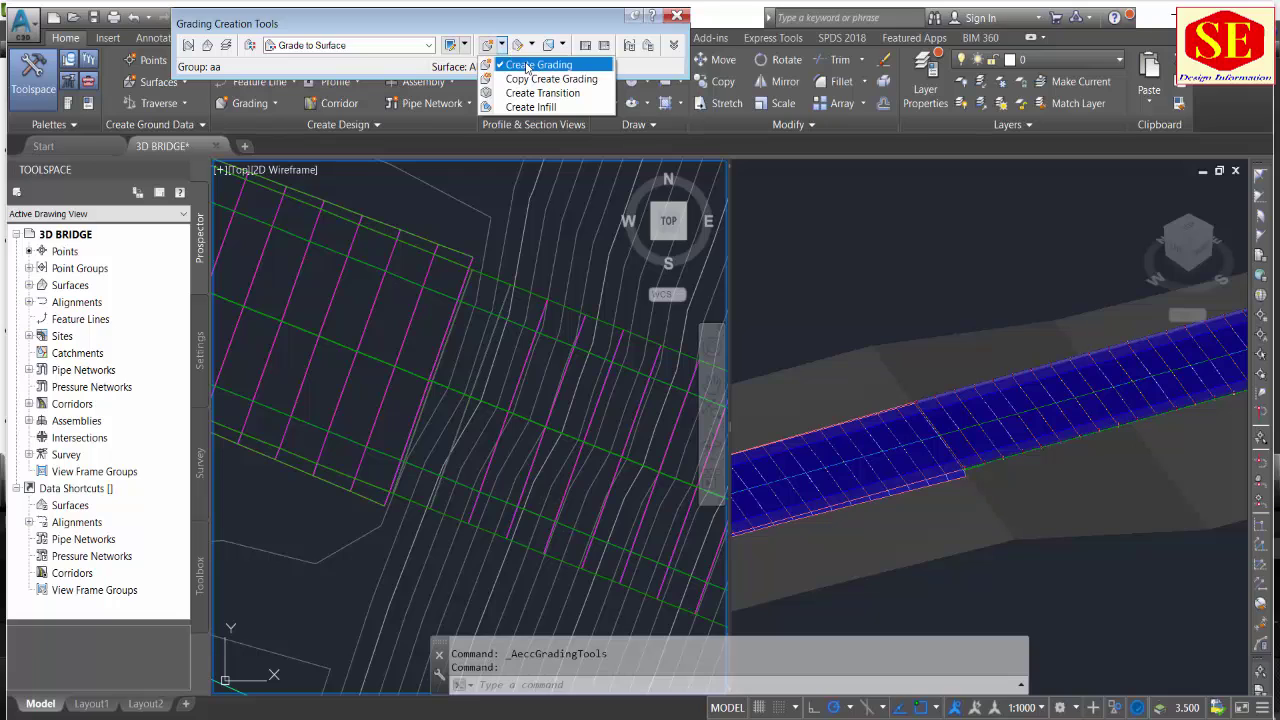
Grade the pier feature line's full length with 2.00:1 cut and fill slopes.
click(527, 65)
click(527, 65)
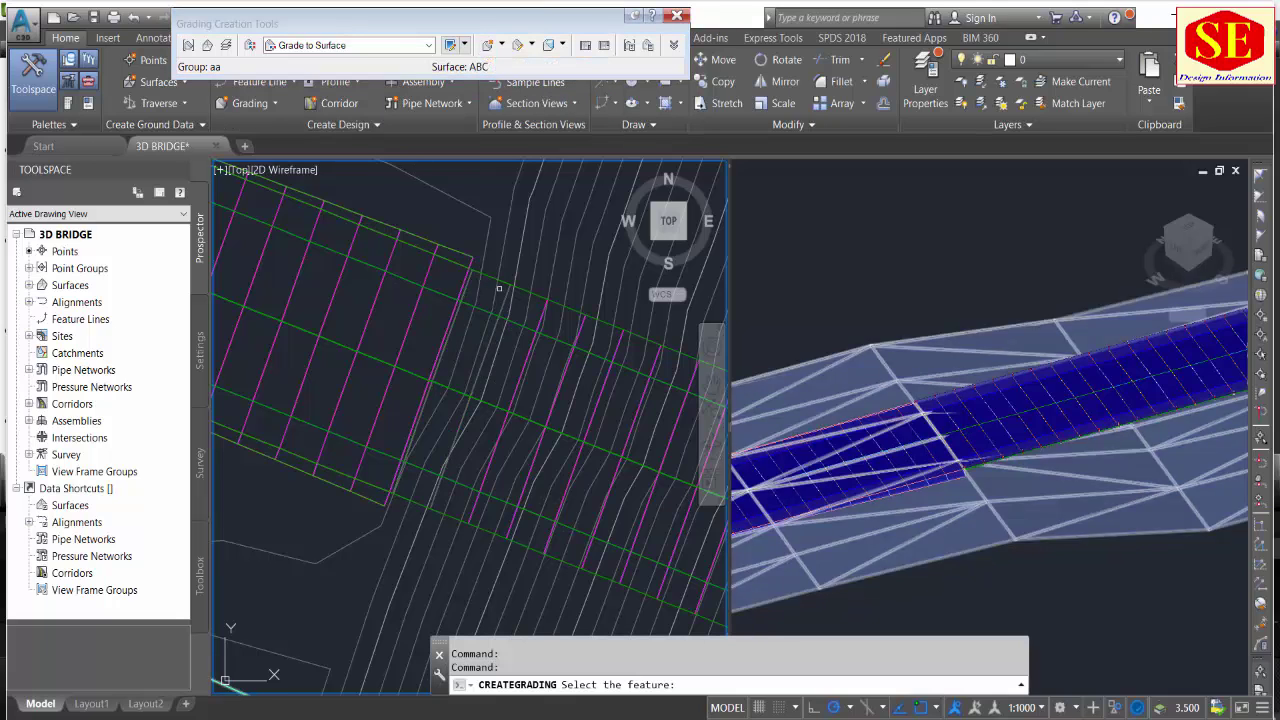
click(505, 291)
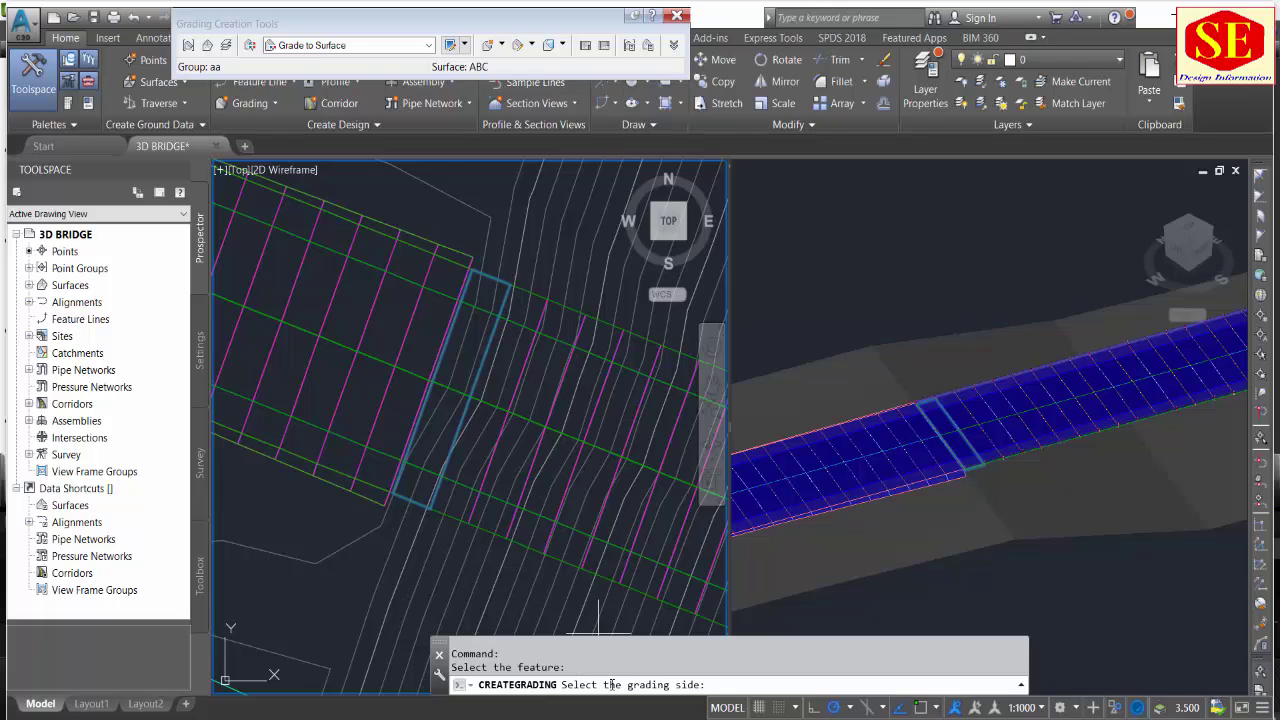
click(521, 303)
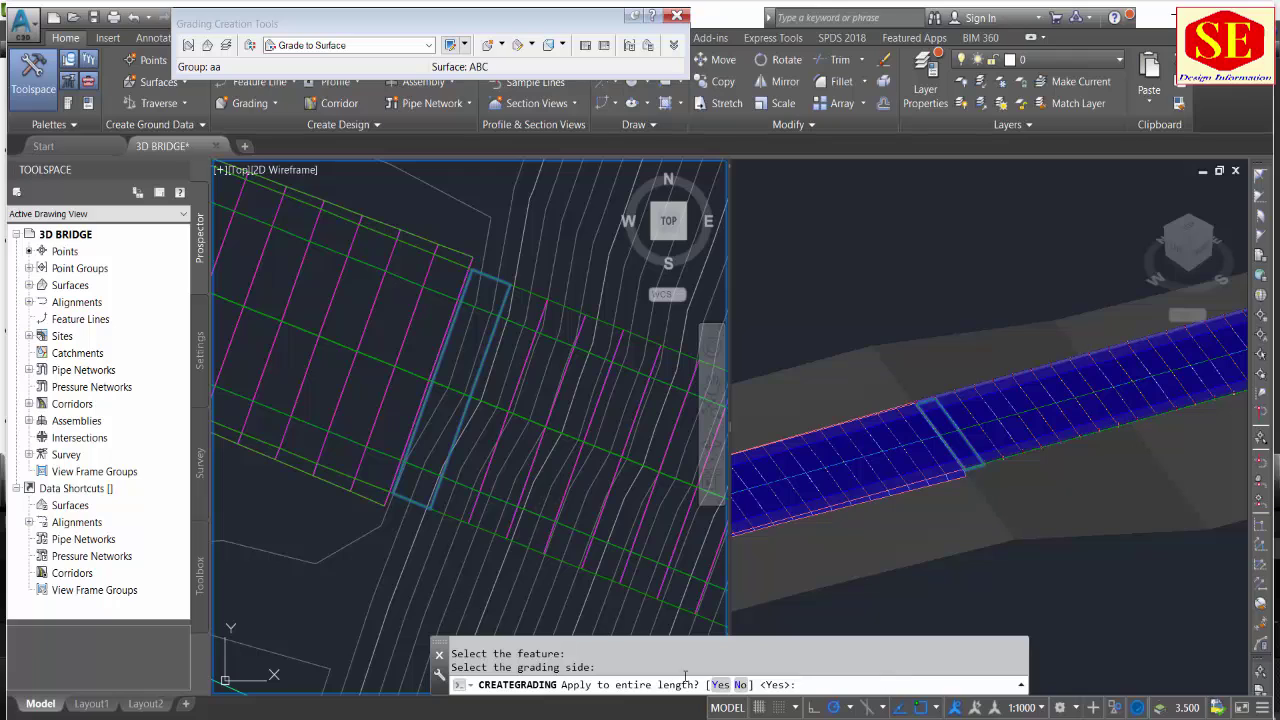
click(727, 685)
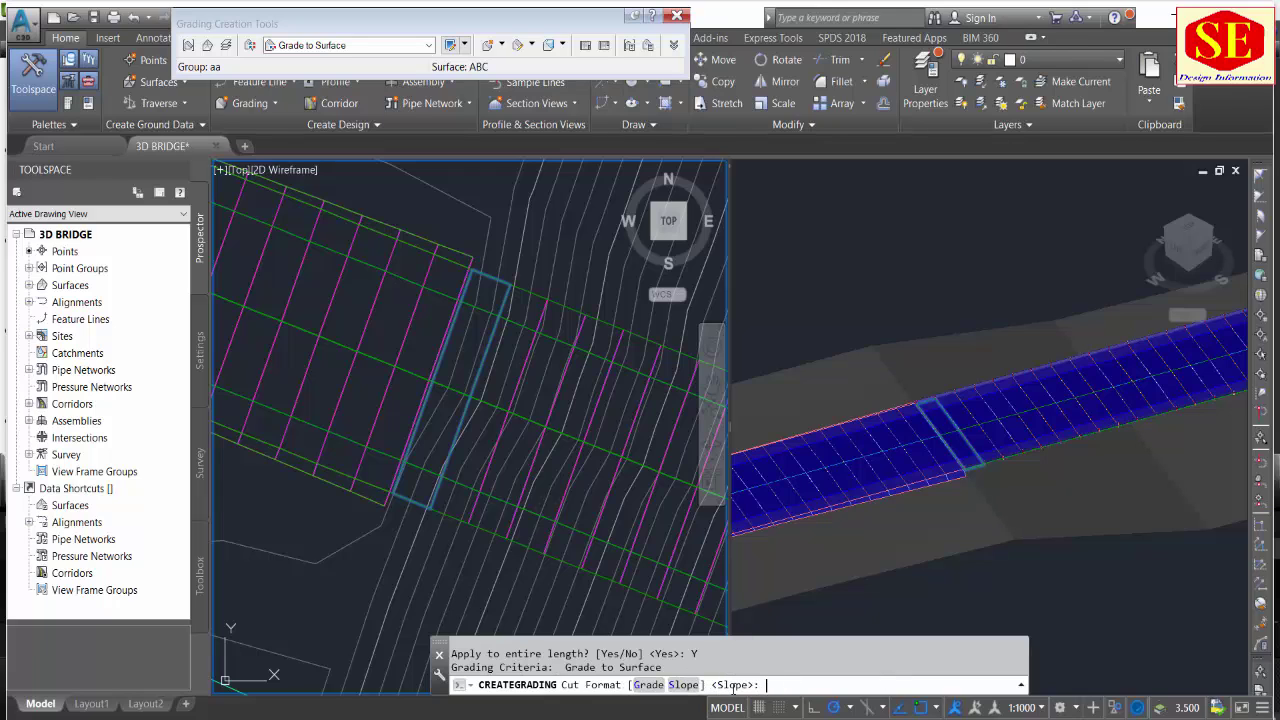
click(683, 685)
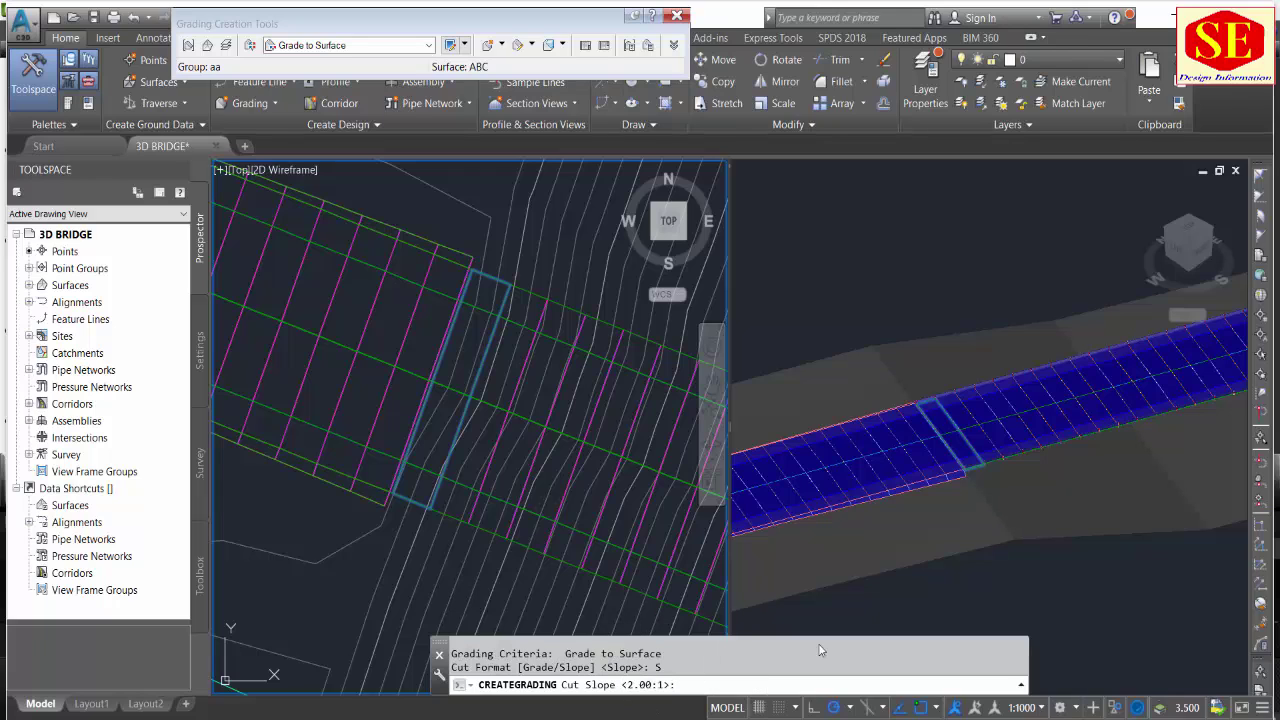
key(Return)
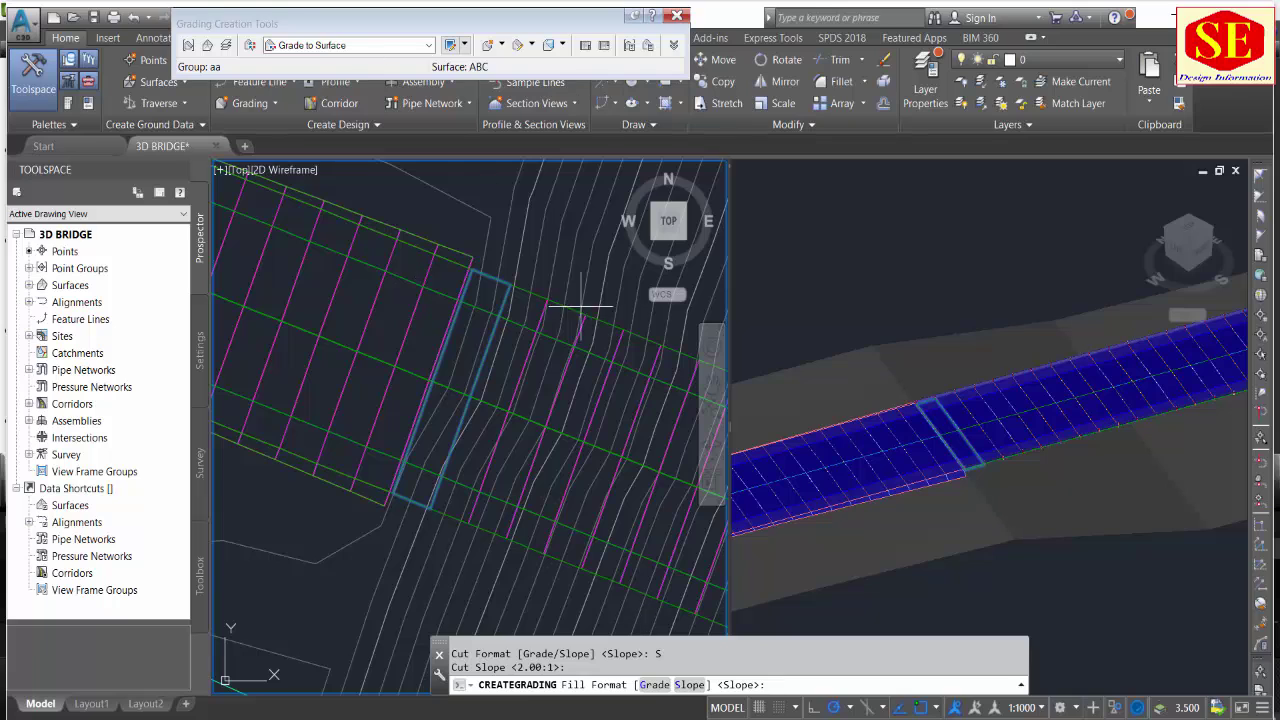
scroll(513, 322, up, 2)
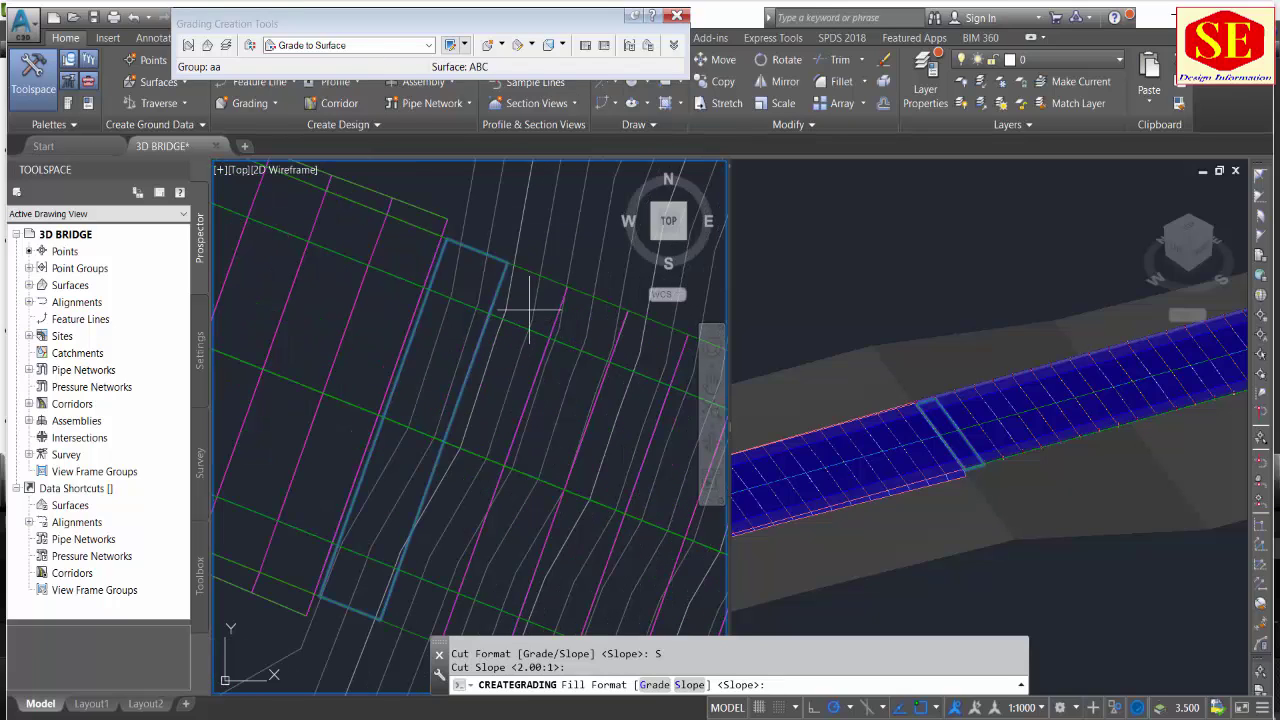
text(s)
key(Return)
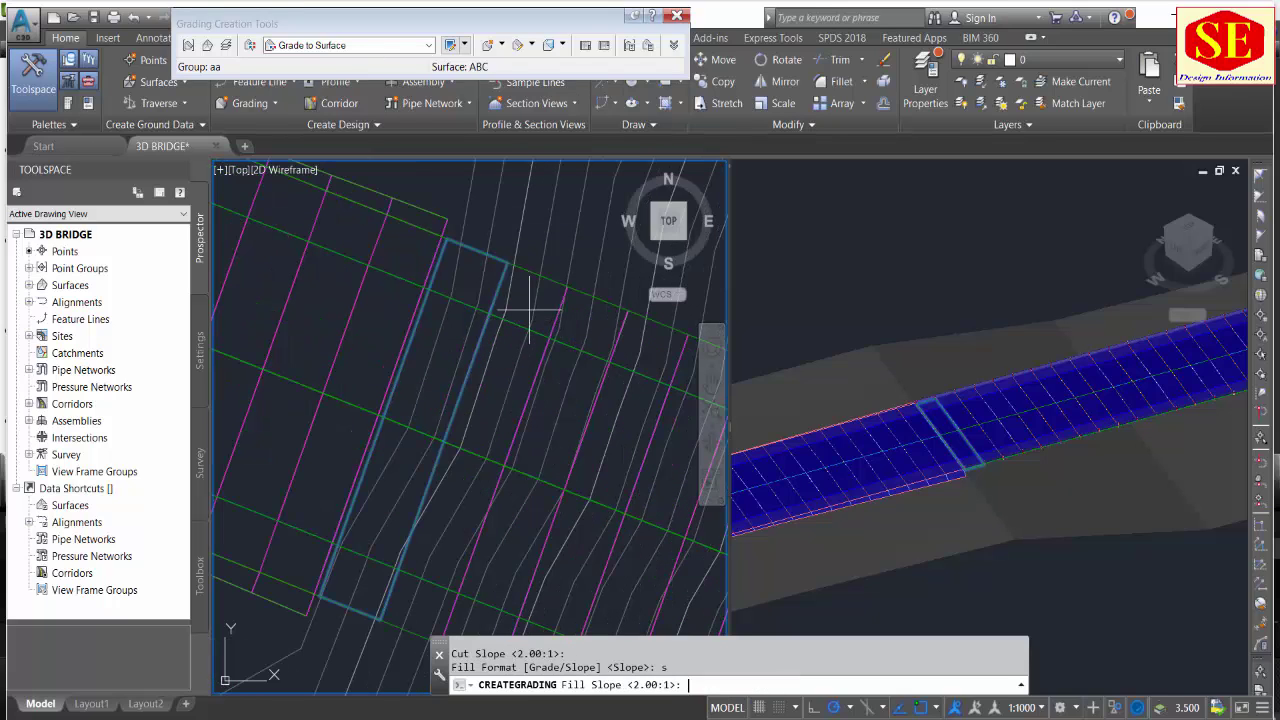
key(Return)
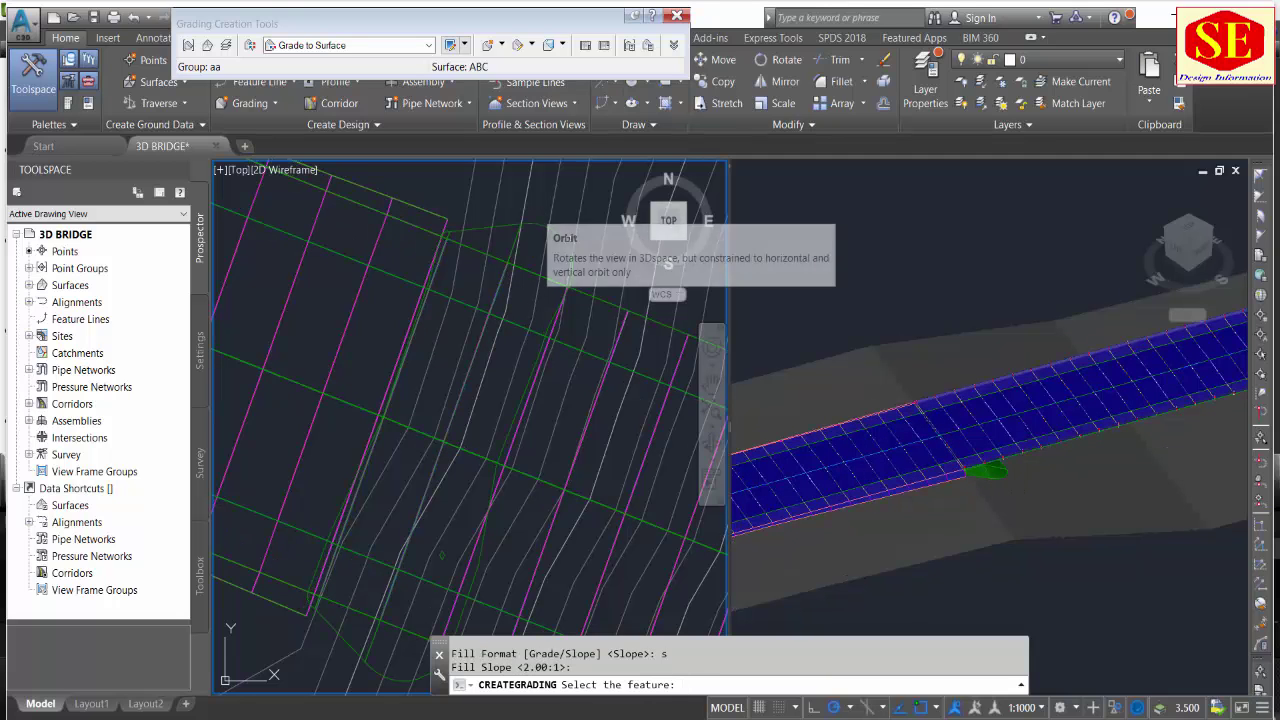
Inspect the new grading in the 3D view, then end the grading command.
click(1048, 570)
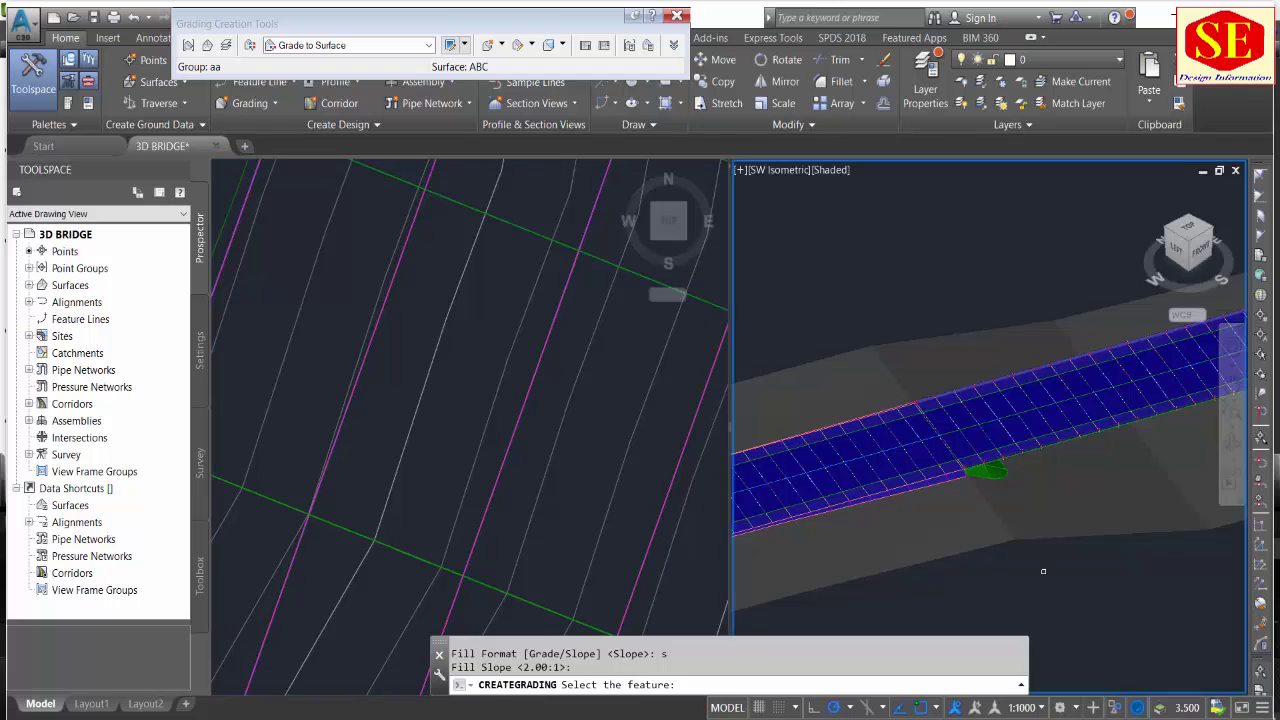
scroll(1043, 571, up, 1)
scroll(1043, 571, up, 1)
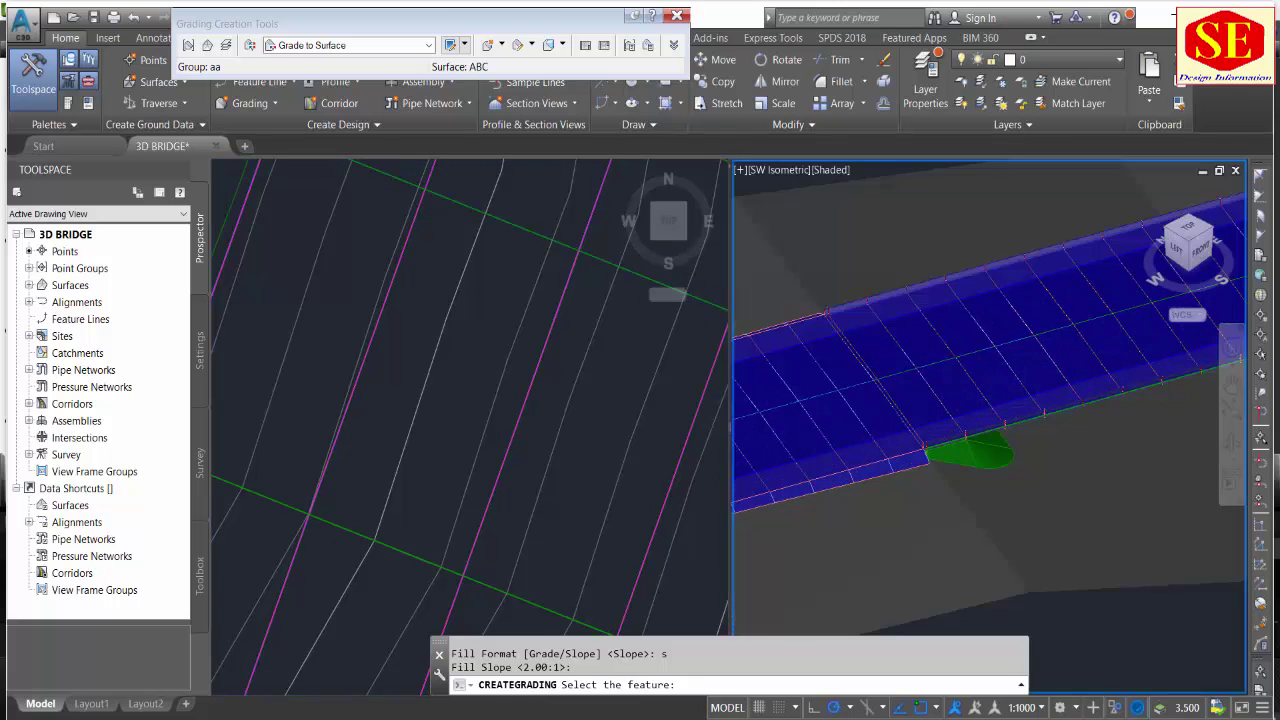
scroll(1043, 571, up, 2)
scroll(987, 461, up, 2)
scroll(987, 461, up, 1)
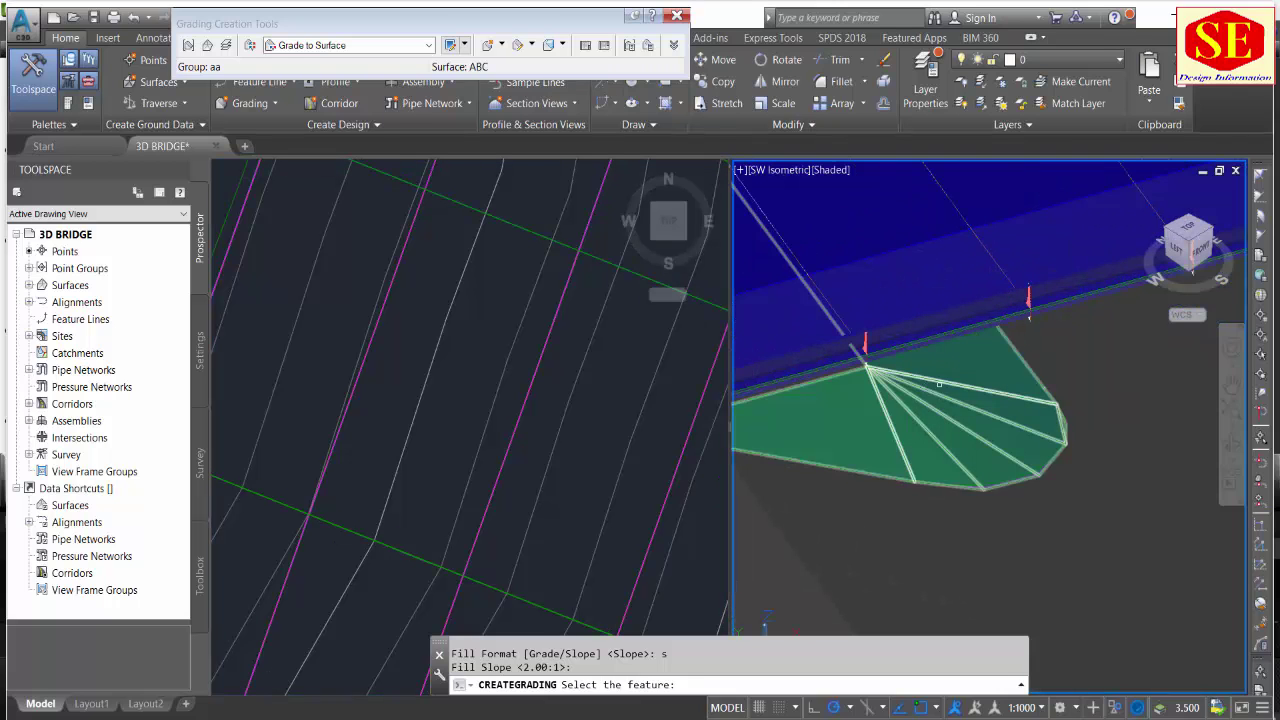
scroll(987, 461, down, 3)
scroll(987, 461, down, 1)
click(447, 342)
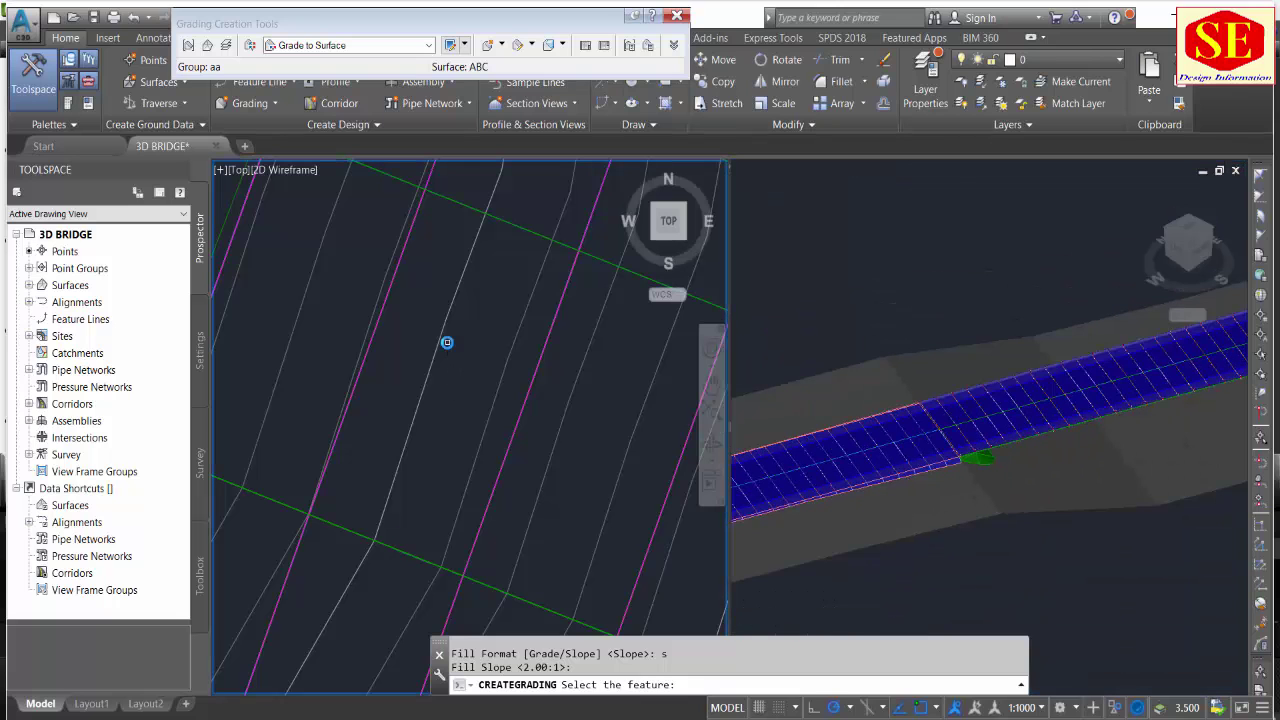
scroll(456, 343, down, 1)
scroll(440, 337, down, 2)
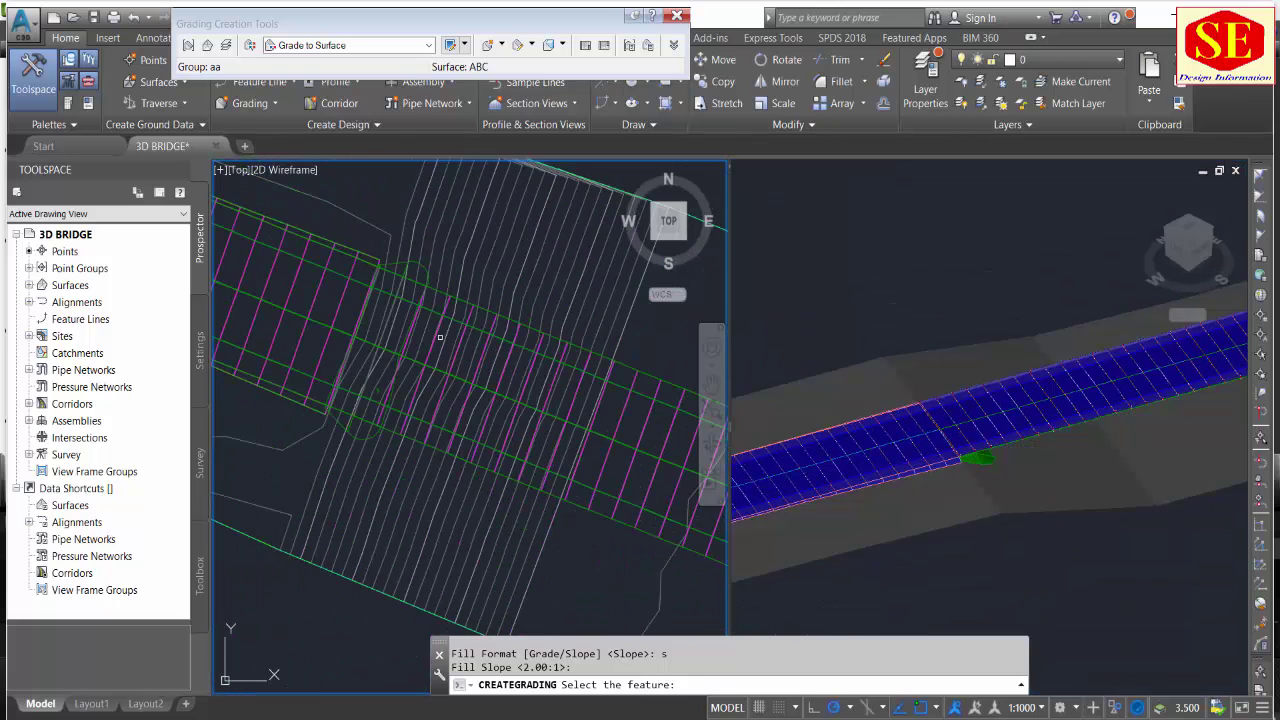
scroll(430, 325, down, 2)
key(Escape)
scroll(427, 322, up, 5)
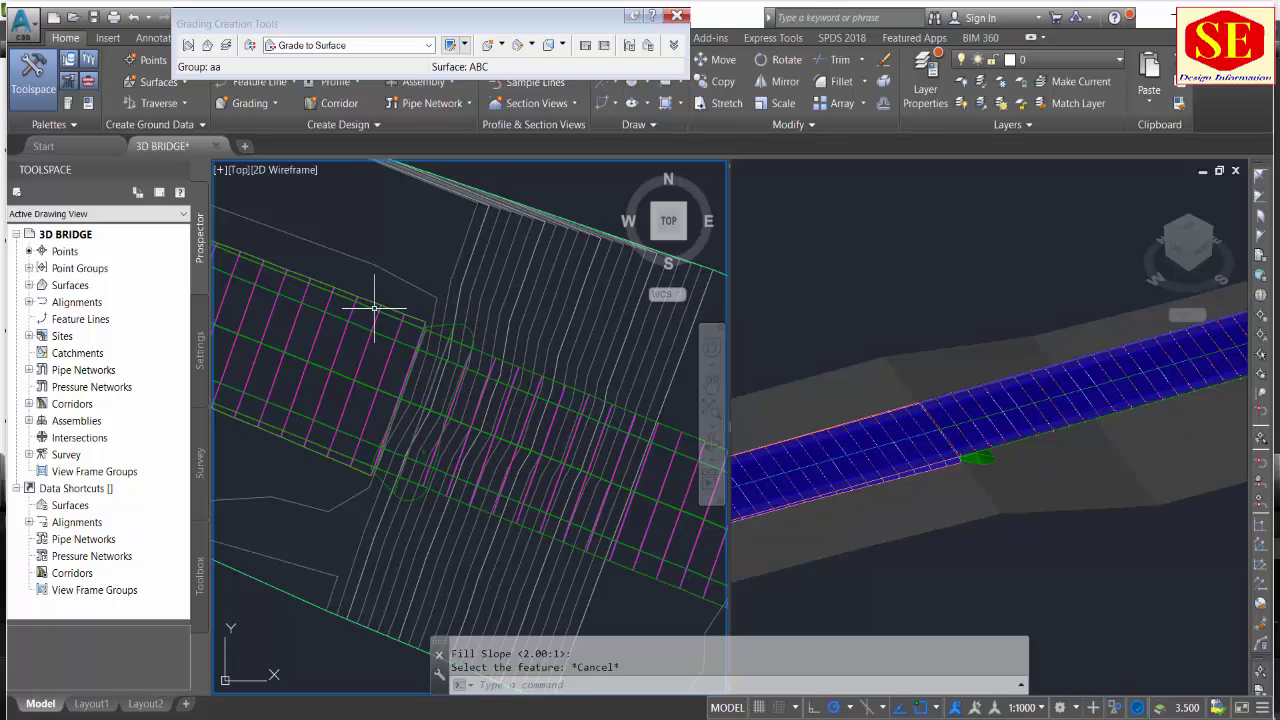
Switch the top plan viewport to a shaded visual style and zoom around it.
click(245, 172)
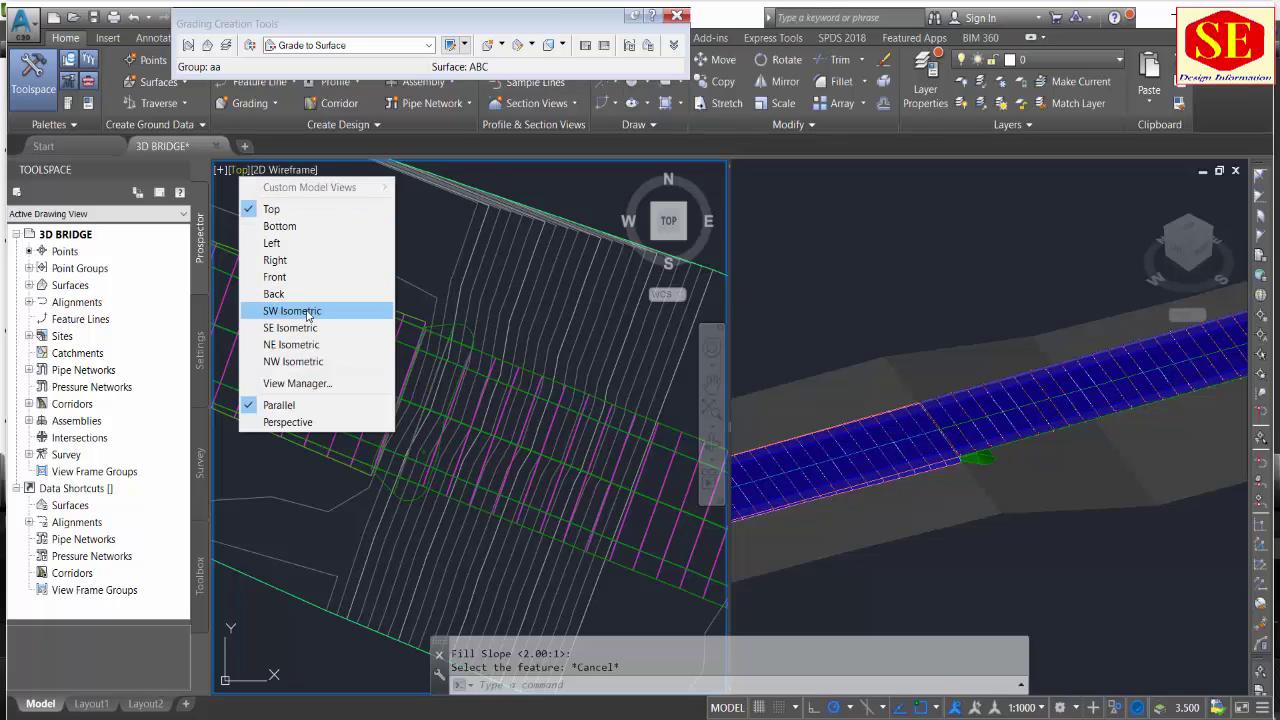
click(292, 171)
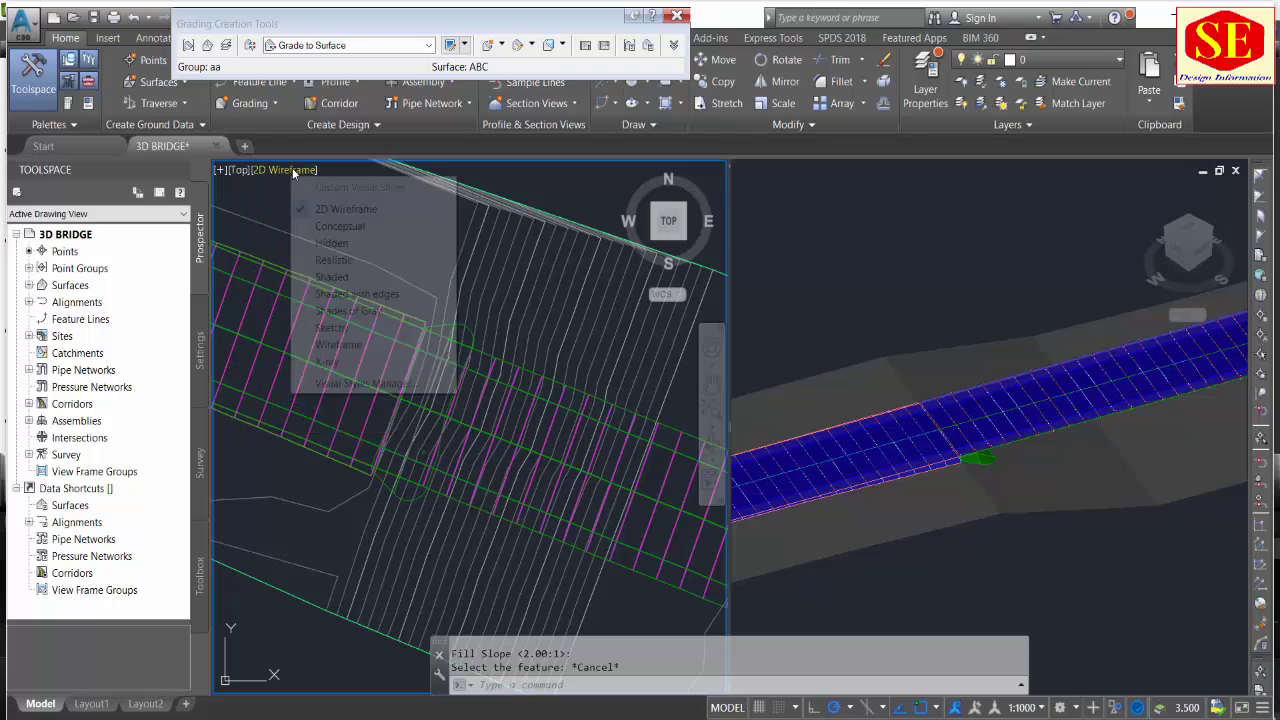
click(347, 265)
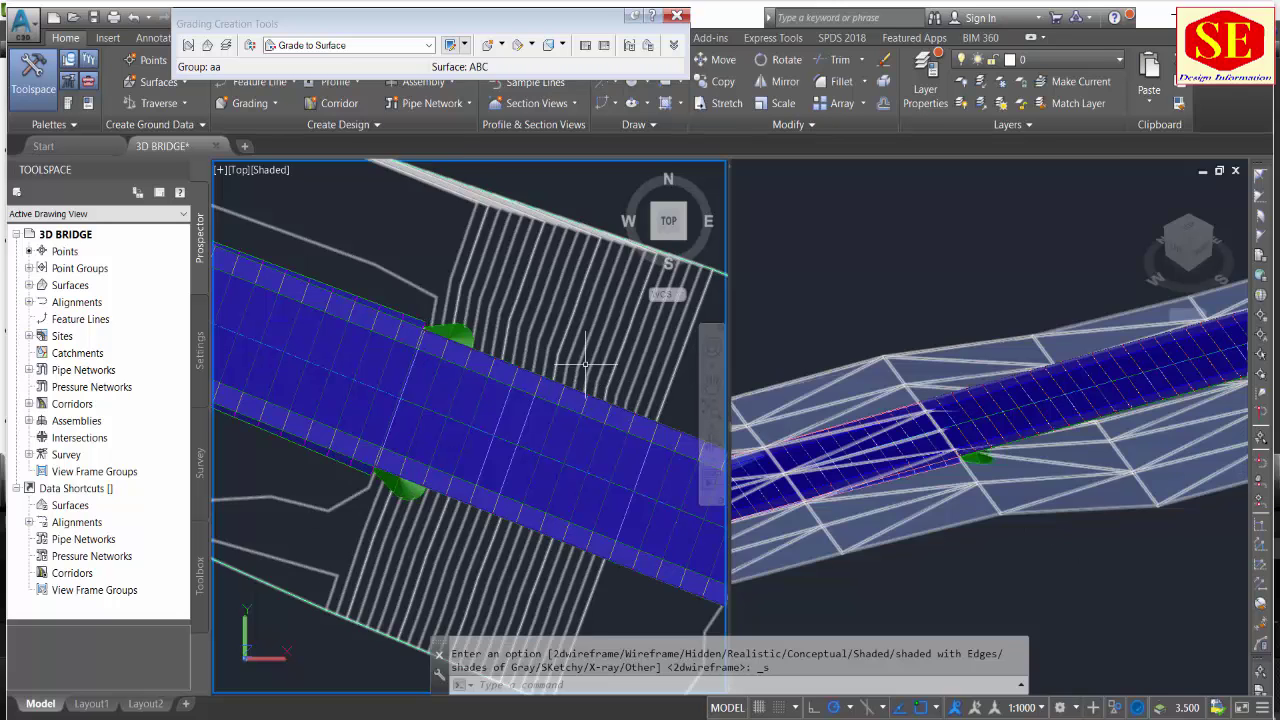
scroll(349, 286, down, 2)
scroll(471, 355, down, 2)
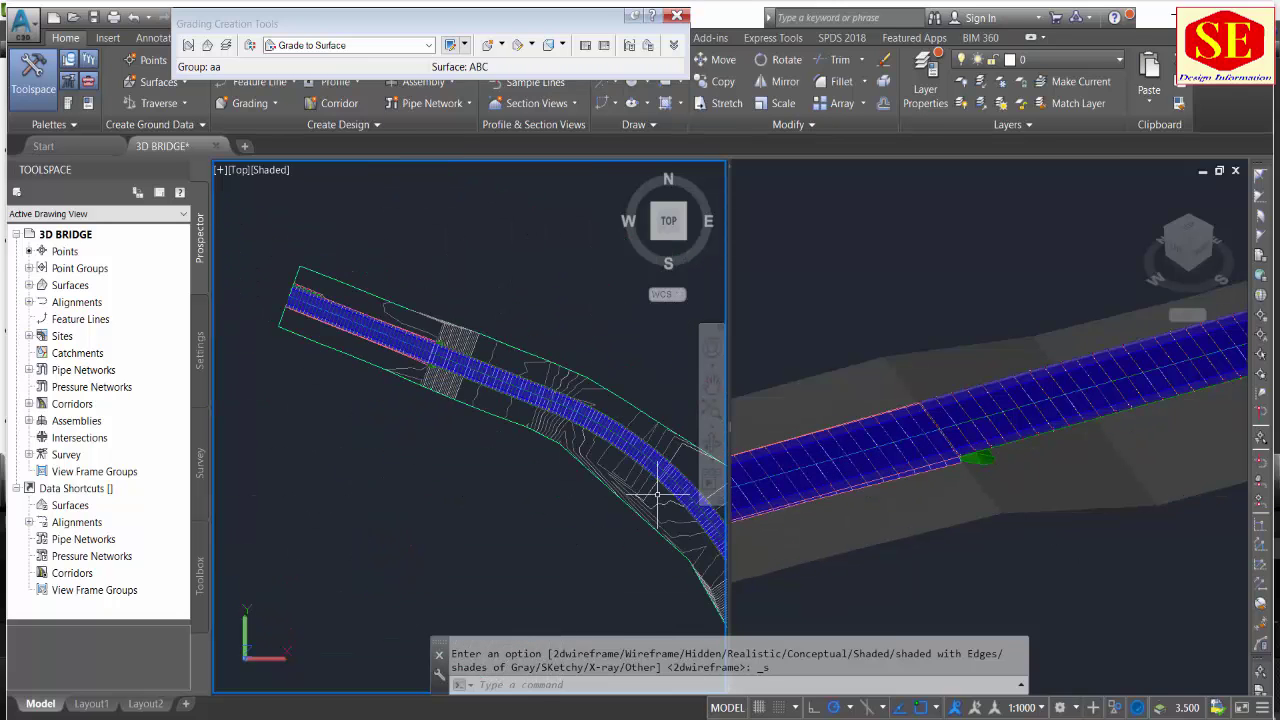
scroll(431, 329, up, 2)
scroll(529, 414, up, 2)
scroll(503, 368, up, 3)
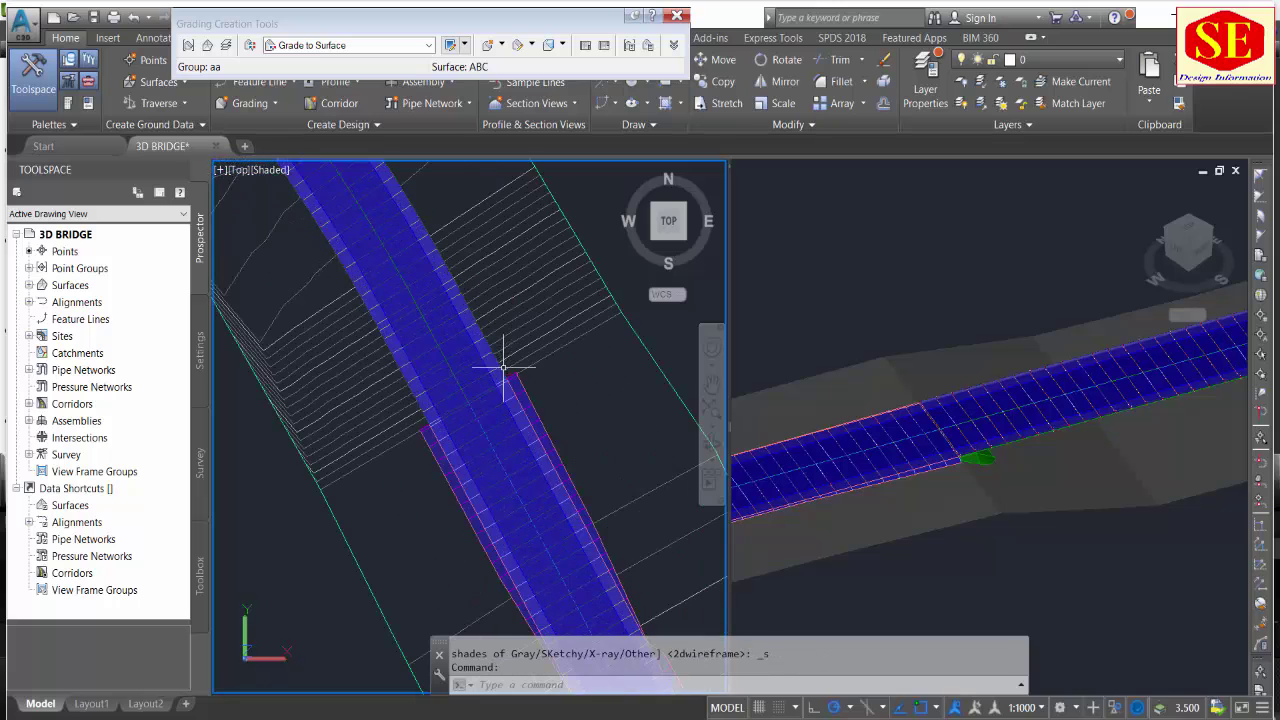
Orbit the 3D viewport to a southwest isometric angle and zoom in.
click(1018, 592)
shift+middle_drag(914, 523, 920, 514)
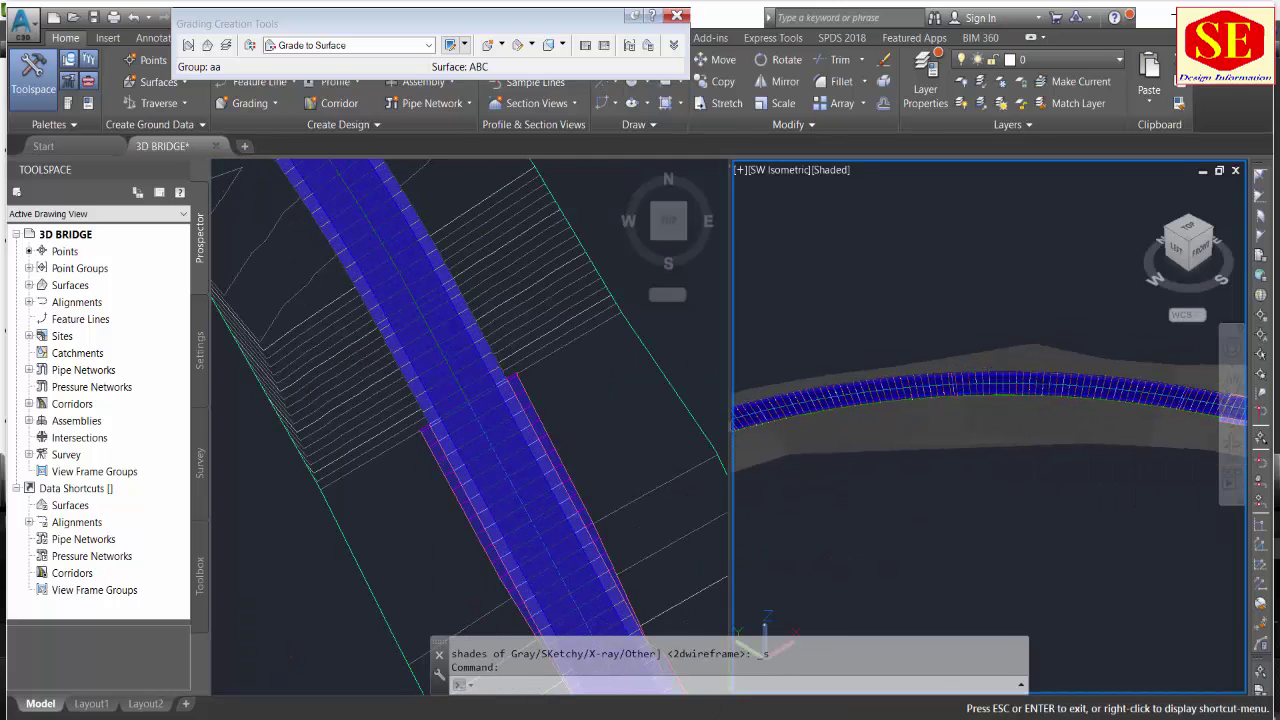
shift+middle_drag(886, 471, 830, 478)
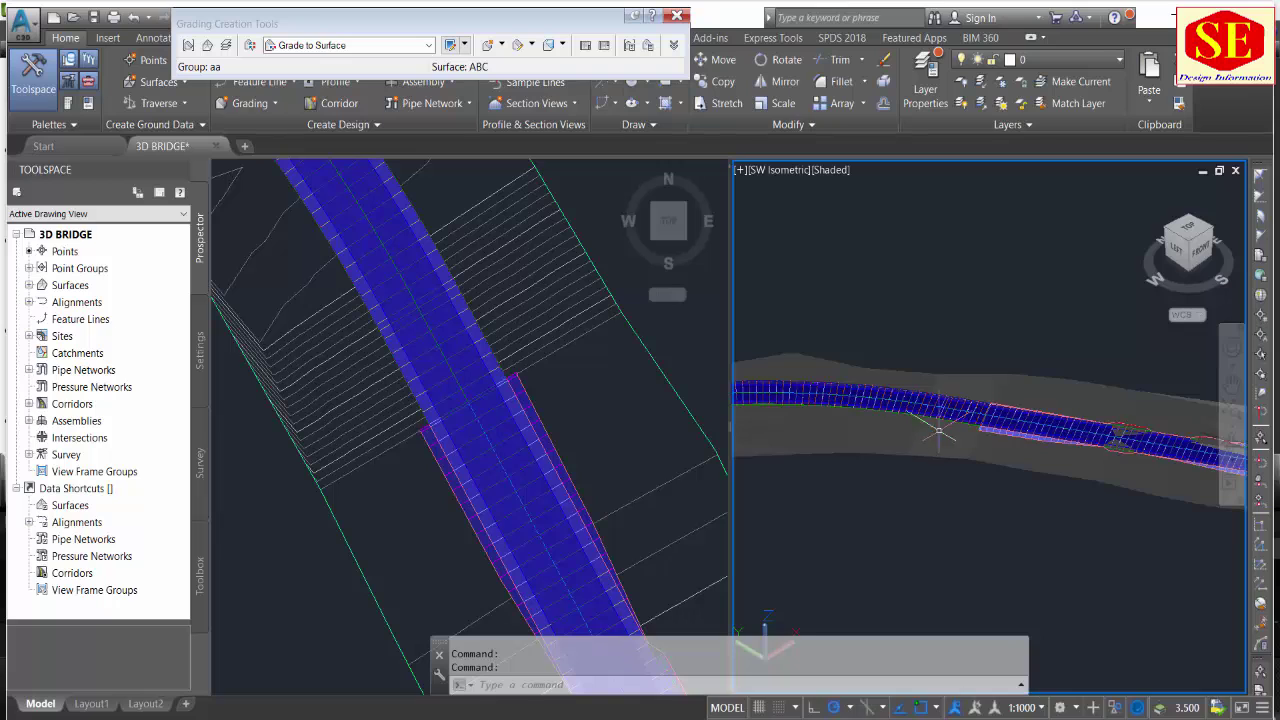
scroll(960, 415, up, 2)
scroll(1027, 377, up, 2)
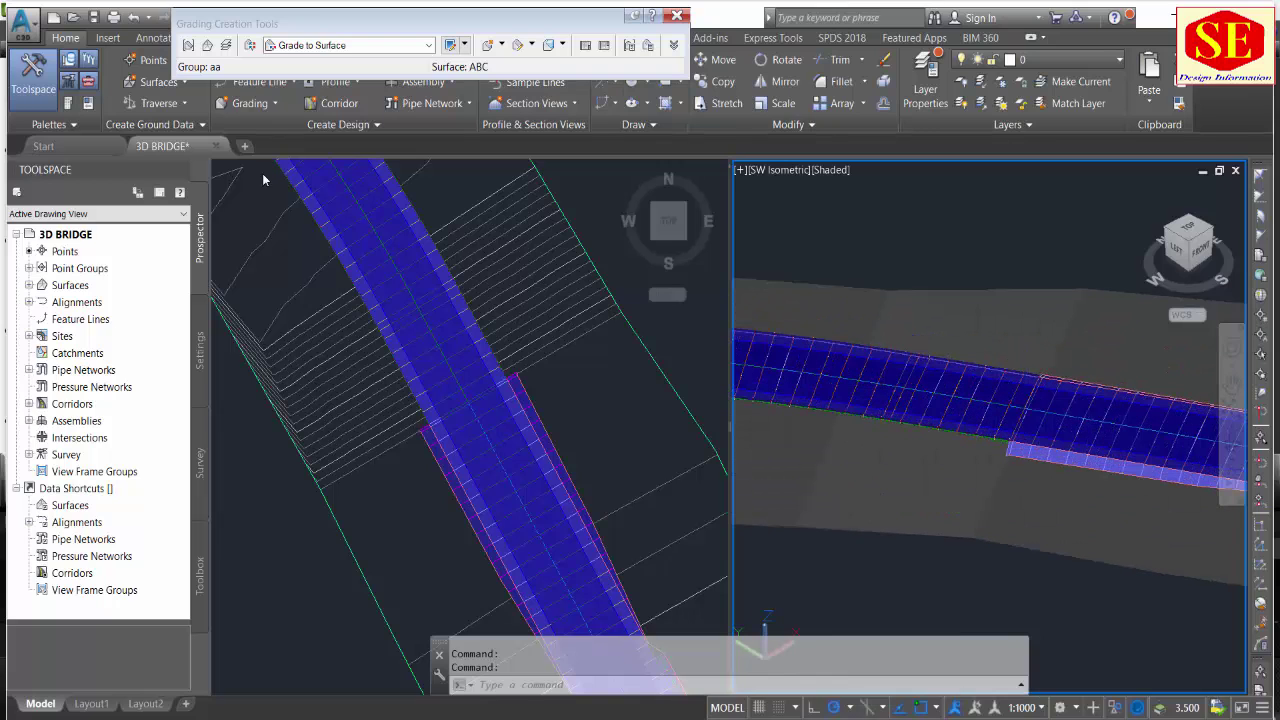
Try Conceptual in the top viewport, then set 2D Wireframe and zoom on the rectangle.
click(258, 206)
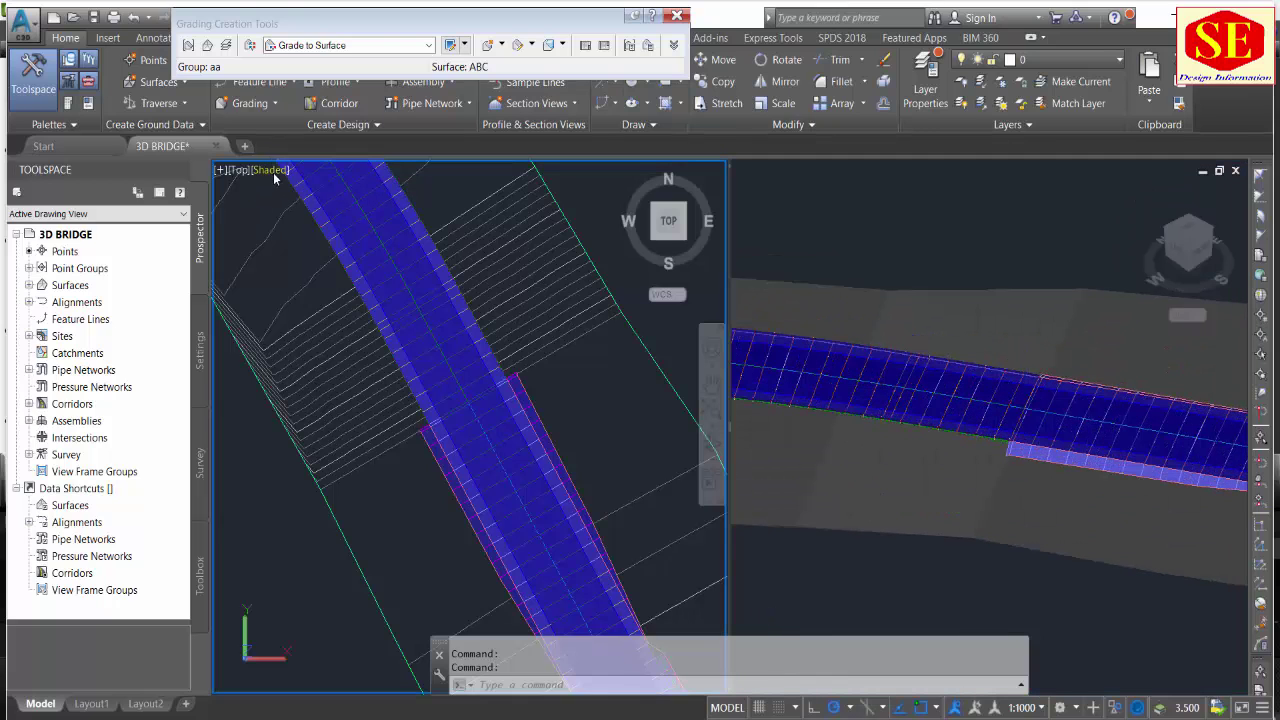
click(272, 176)
click(308, 226)
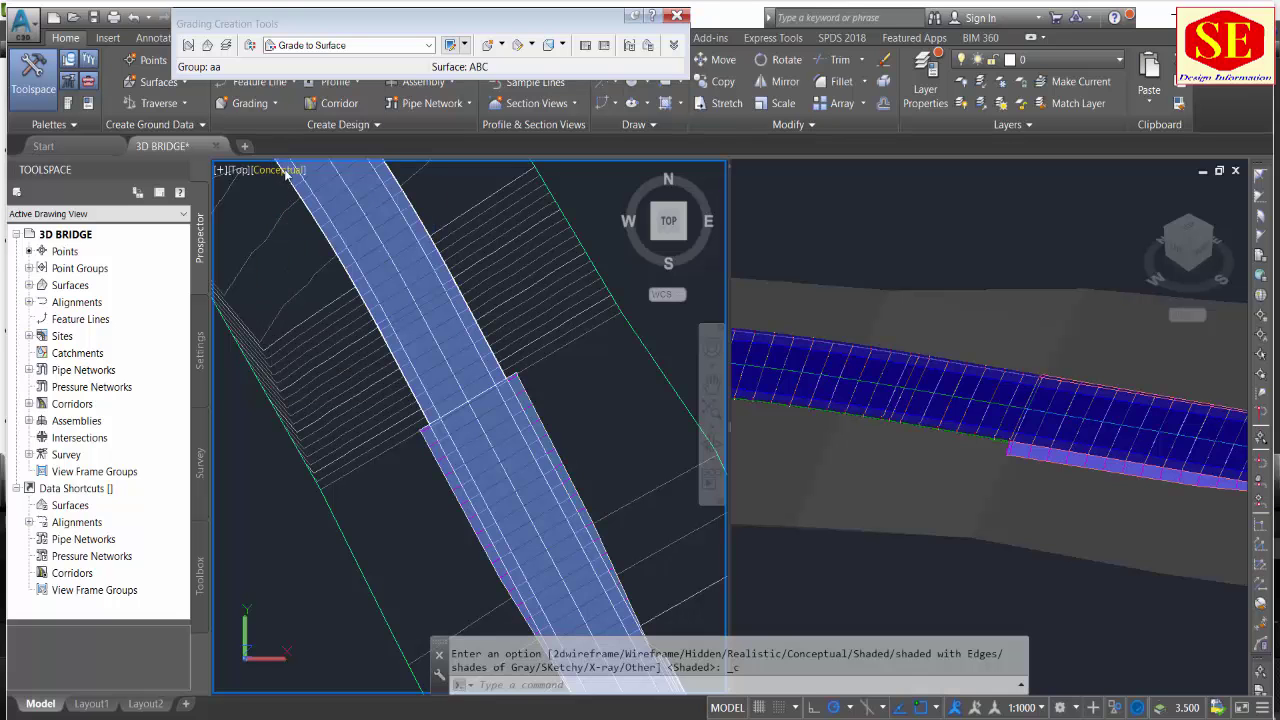
click(275, 172)
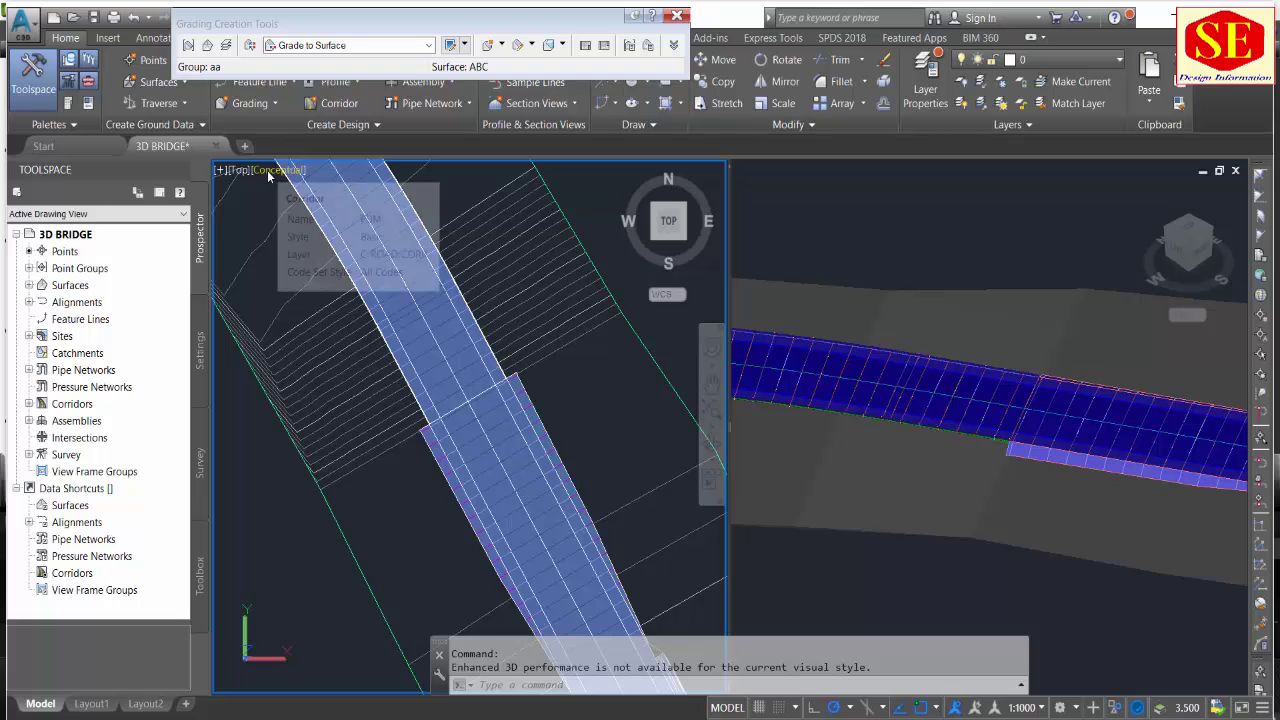
click(299, 208)
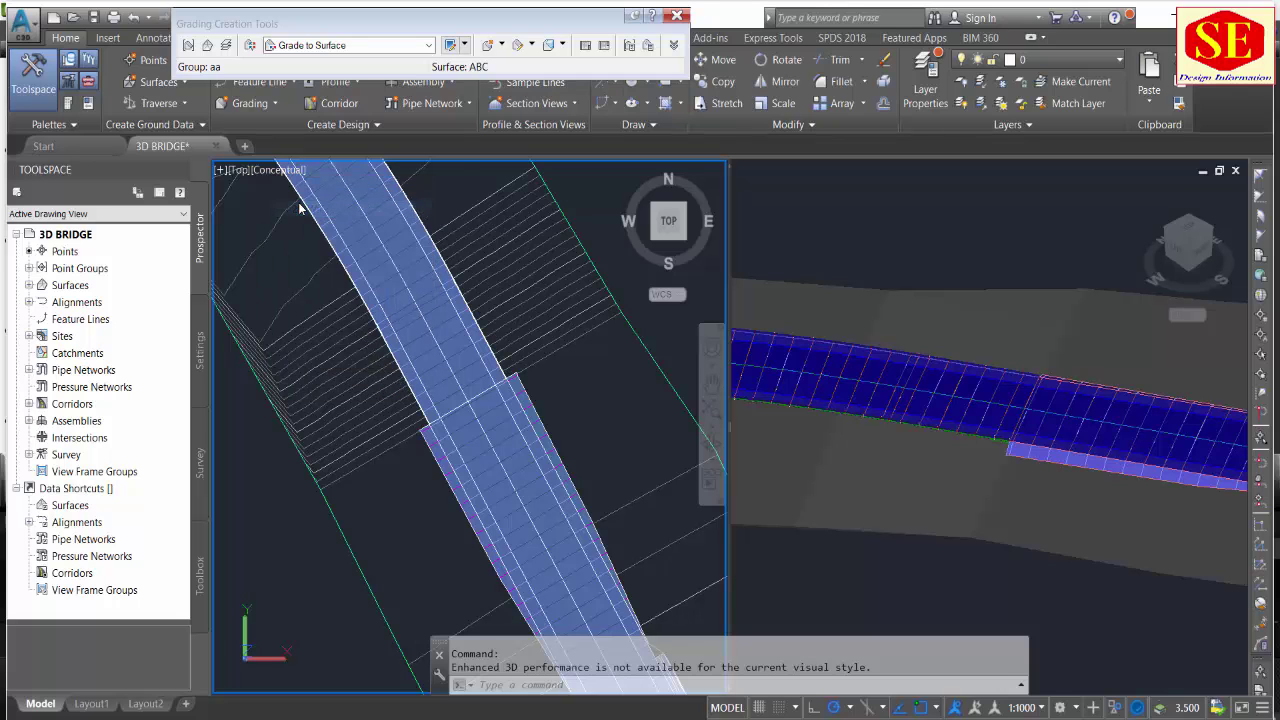
scroll(471, 429, up, 2)
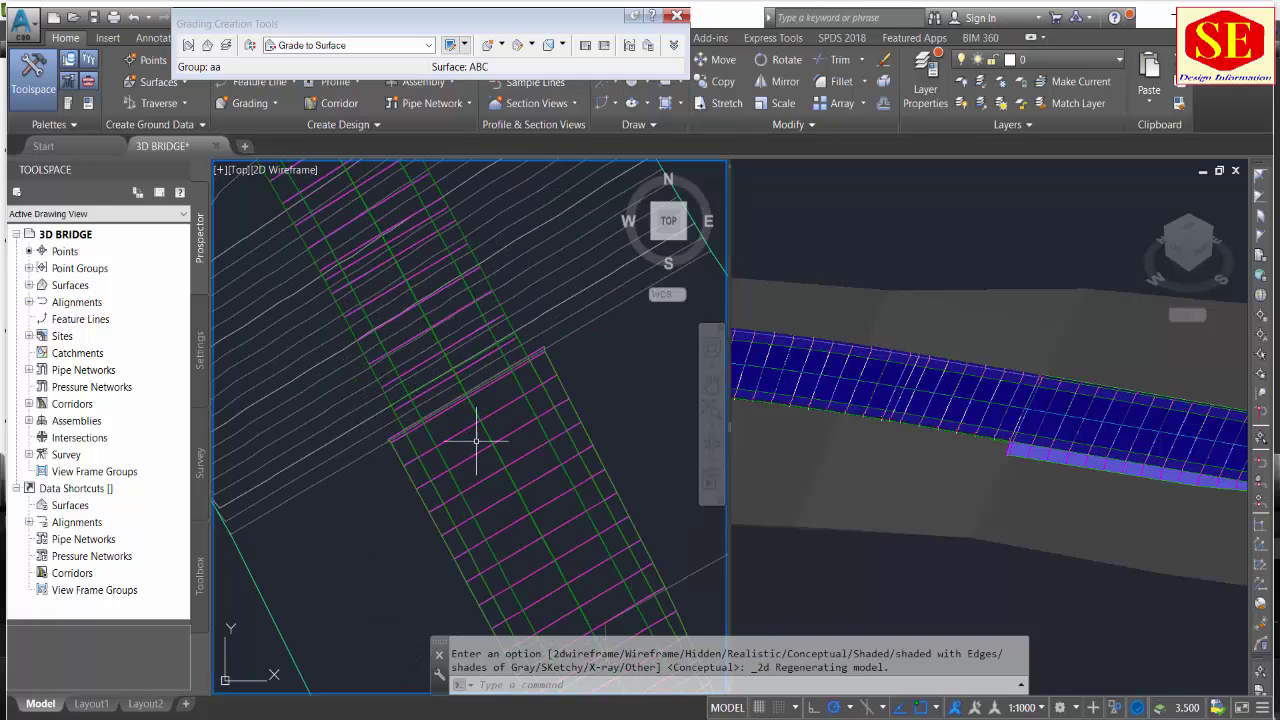
scroll(417, 423, up, 2)
scroll(386, 337, up, 2)
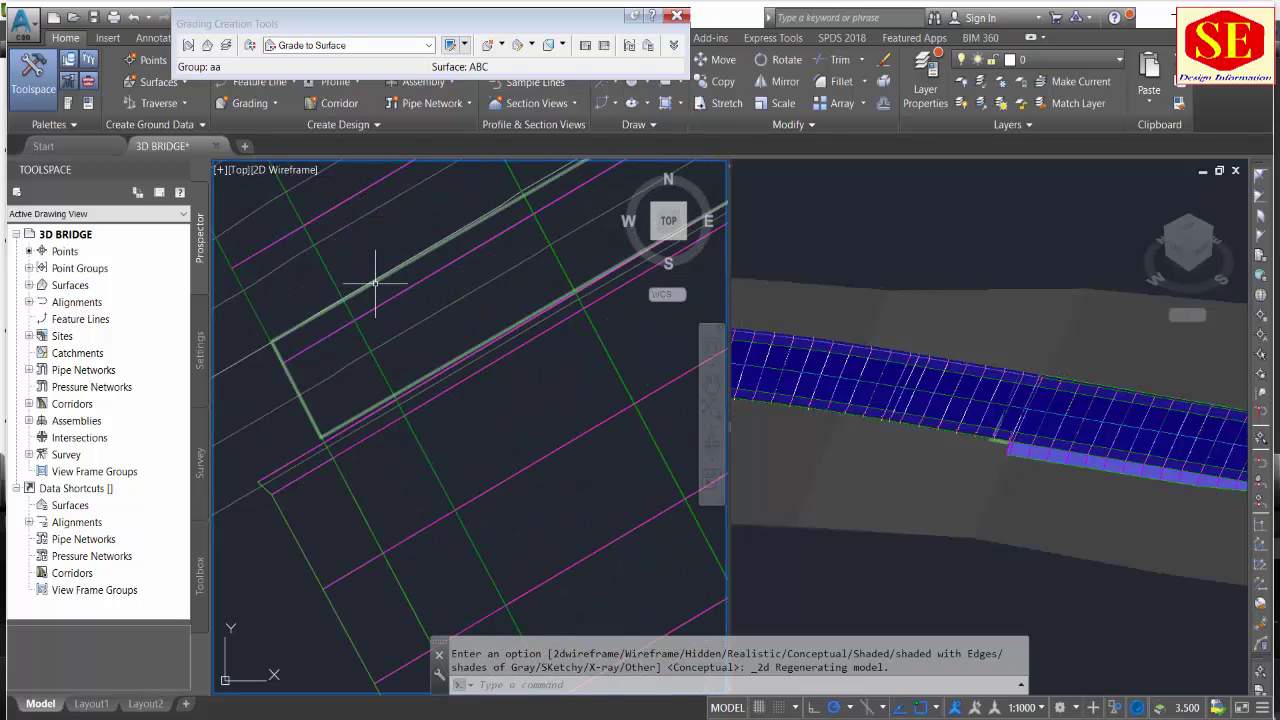
Open the Grading Creation Tools and keep grading group aa.
click(369, 283)
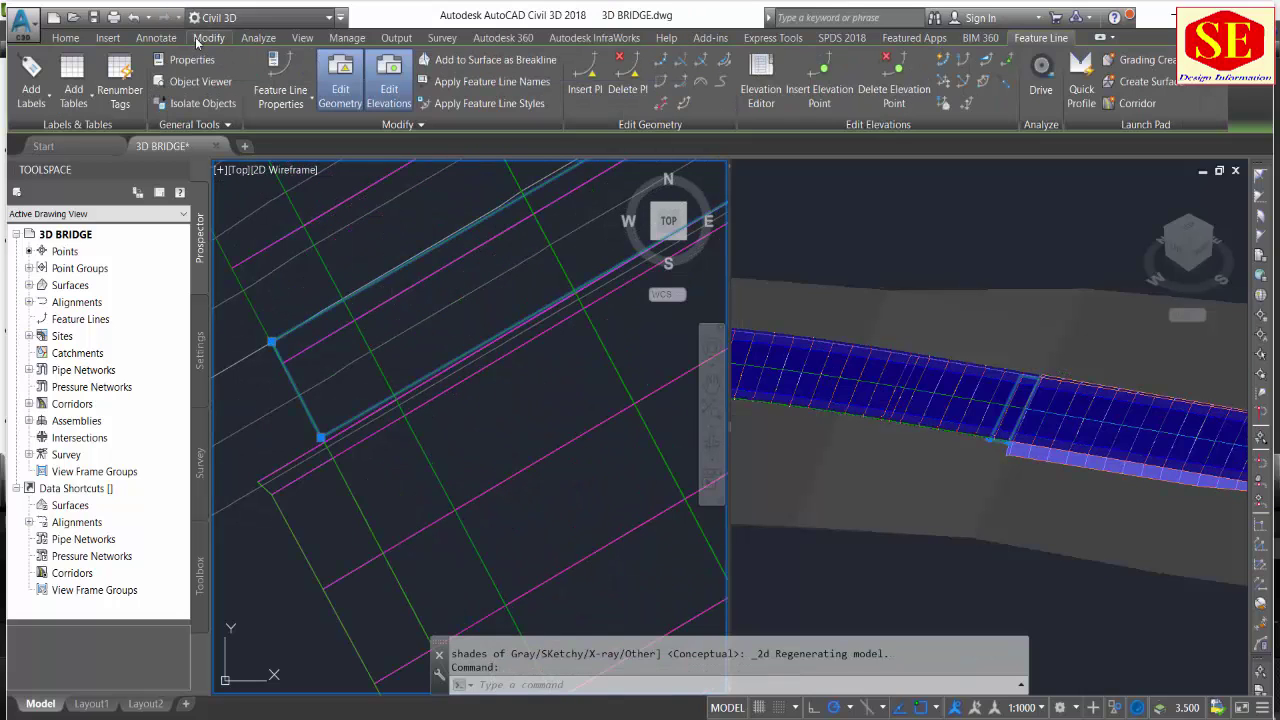
key(Escape)
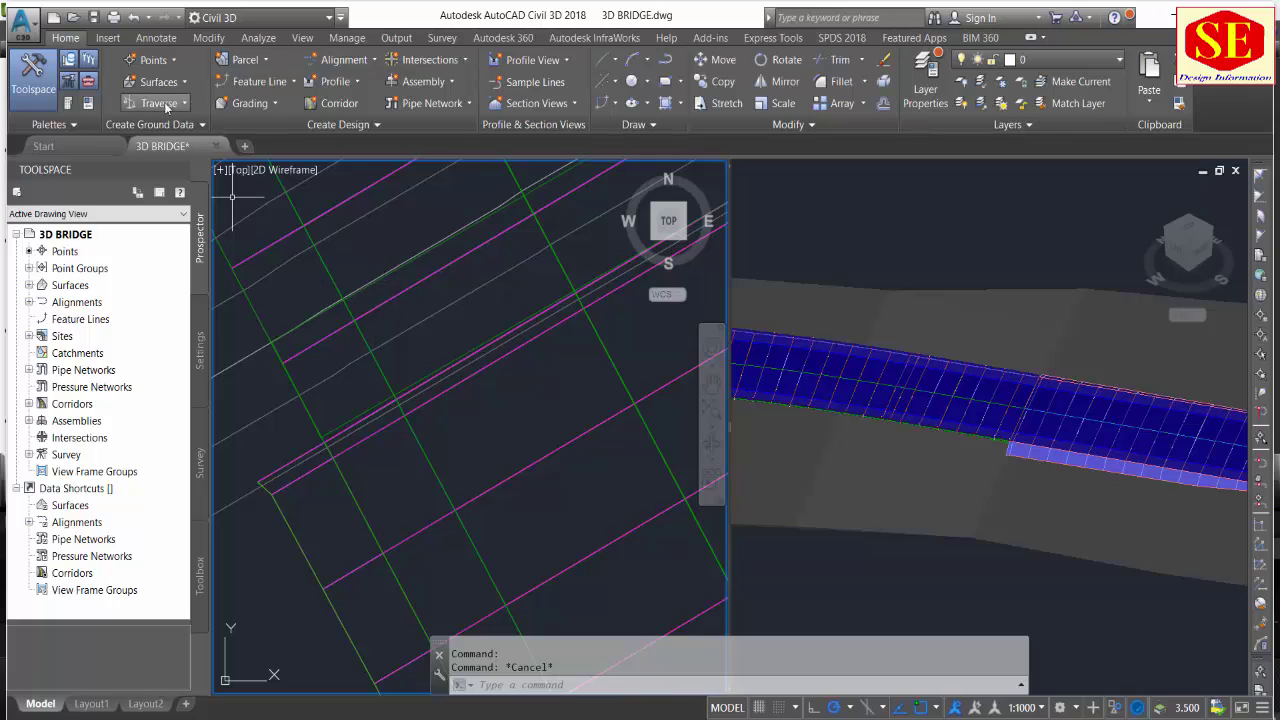
click(272, 103)
click(268, 132)
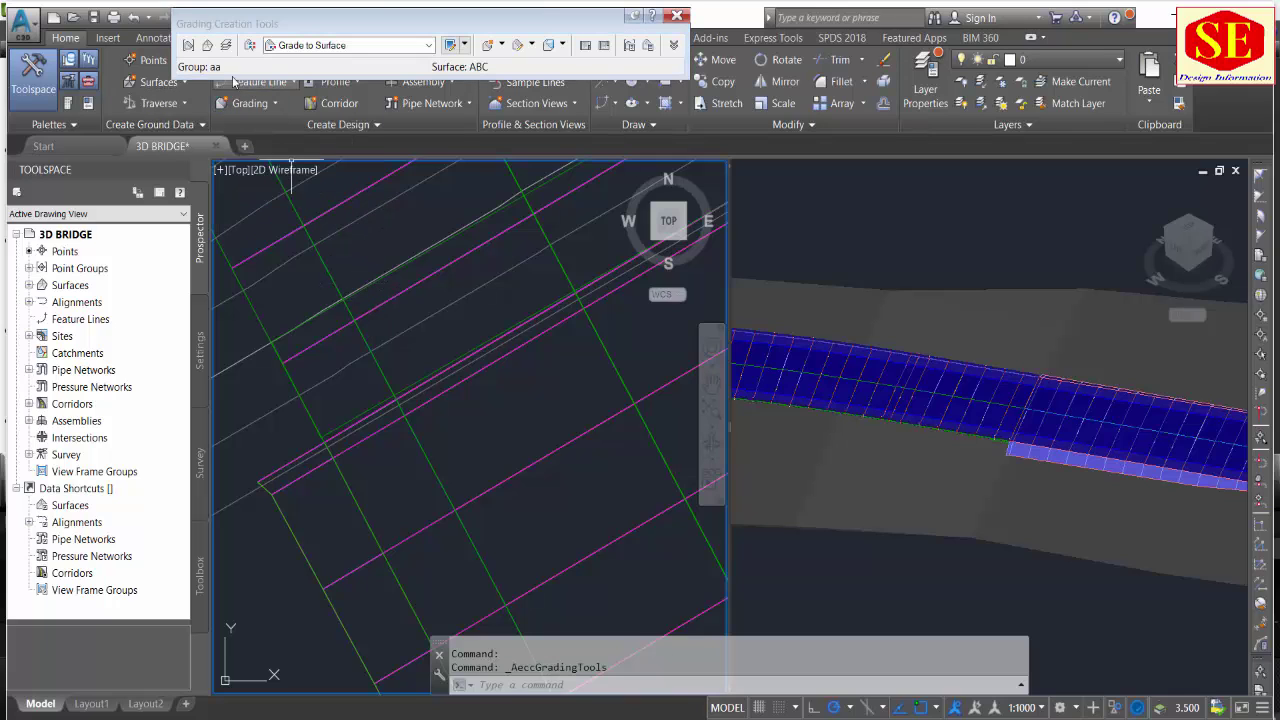
click(188, 45)
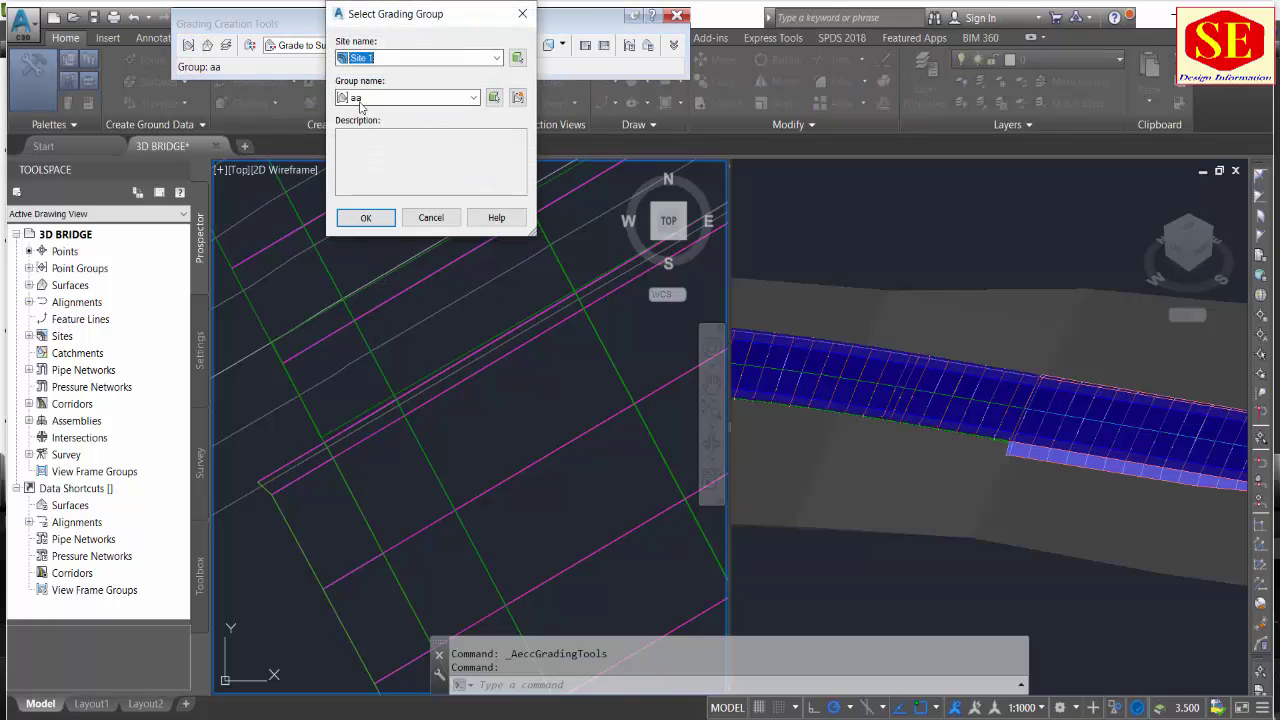
click(362, 99)
click(365, 108)
click(366, 217)
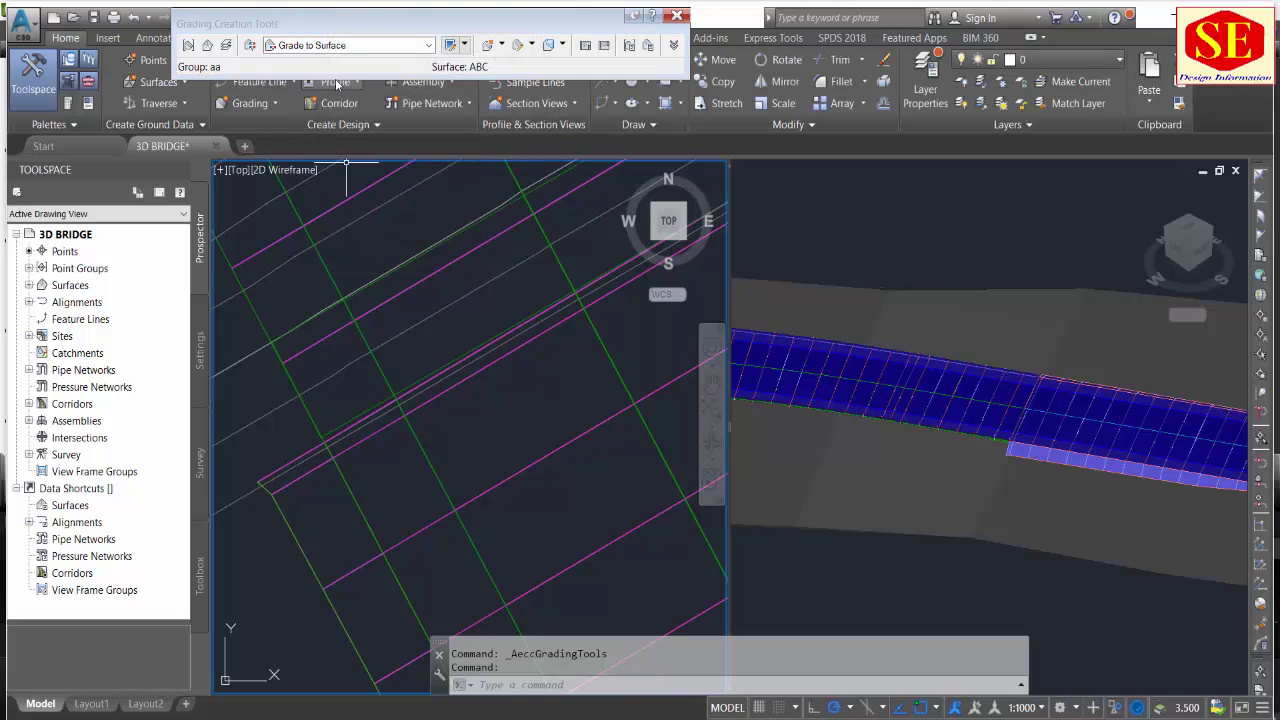
Target surface ABC with Grade to Surface criteria and start a new grading.
click(207, 45)
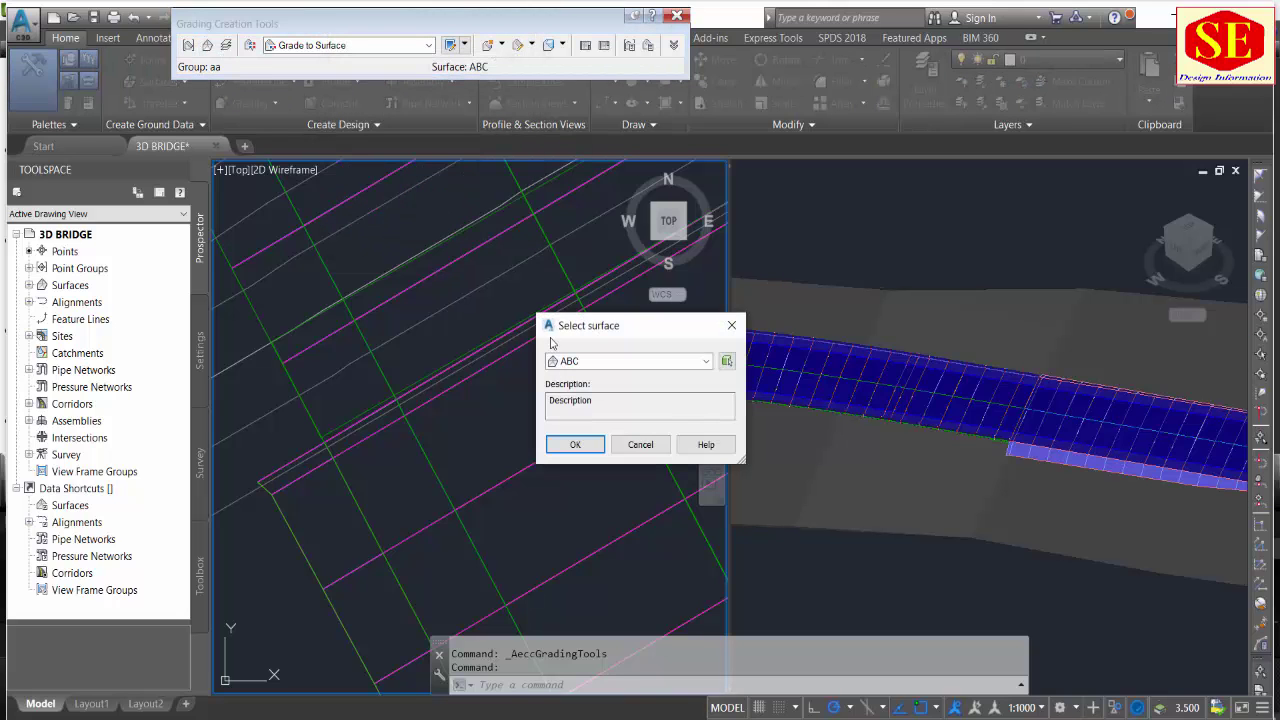
click(583, 444)
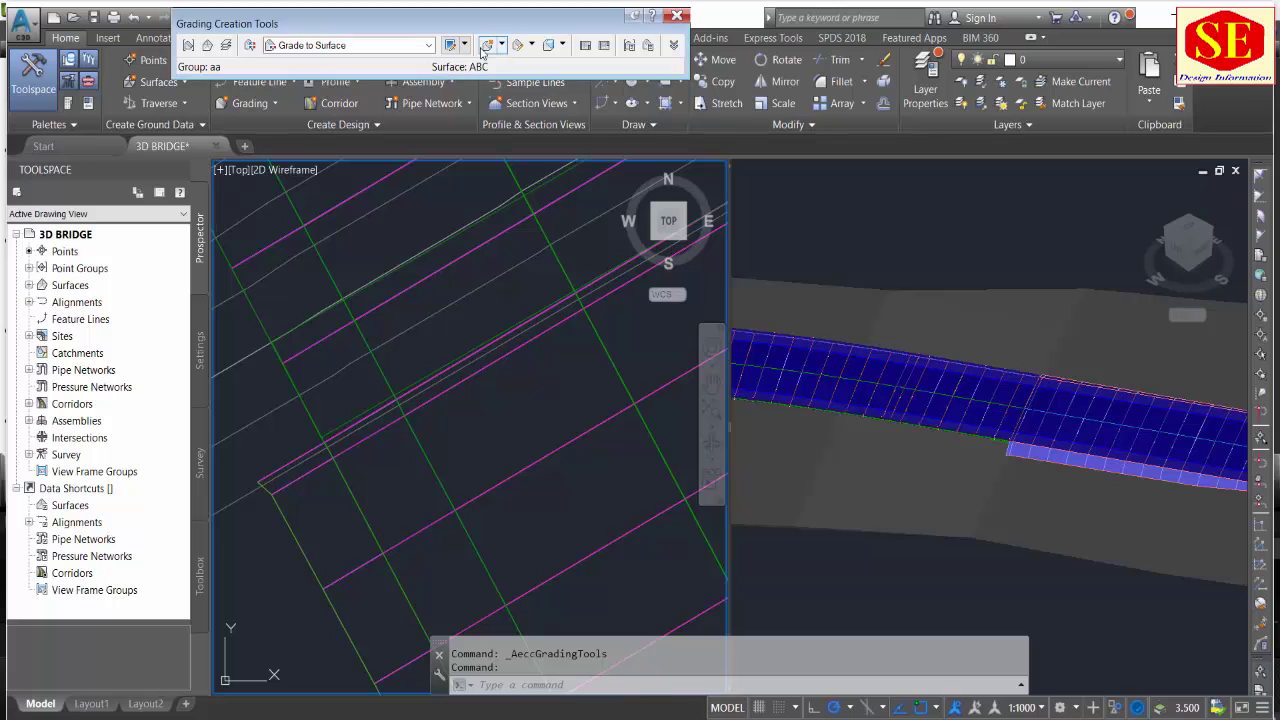
click(406, 45)
click(360, 100)
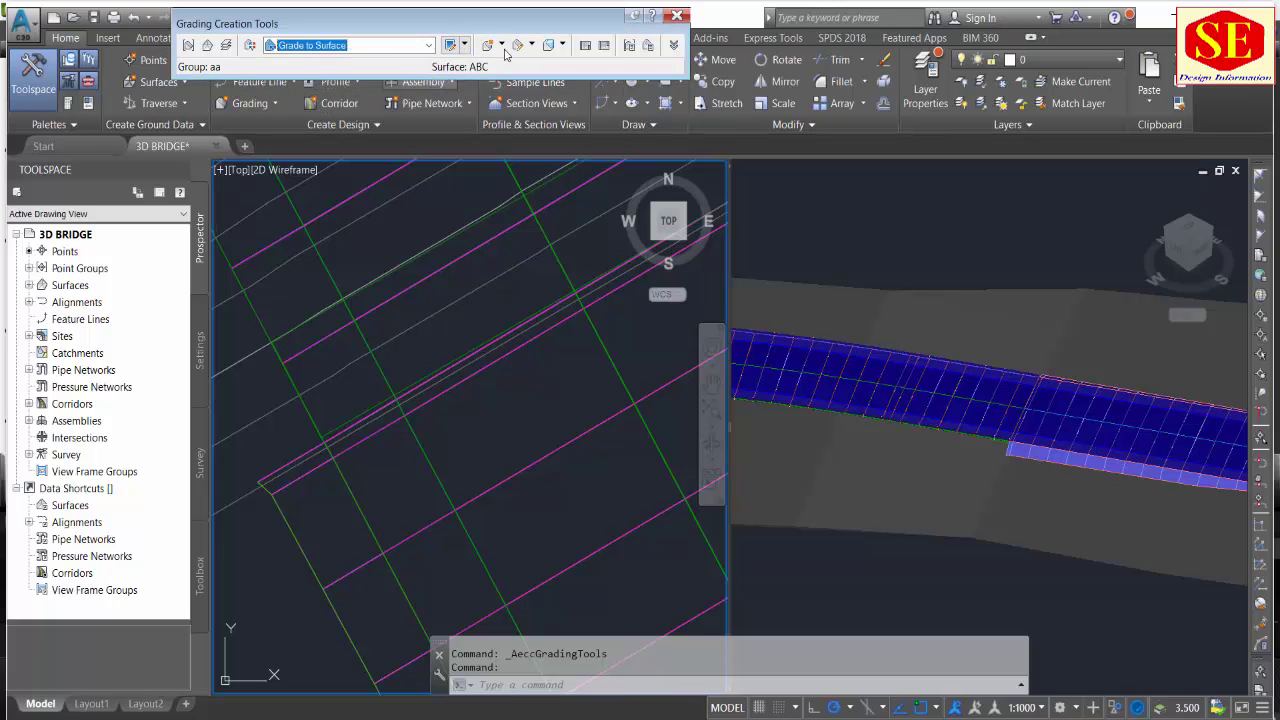
click(502, 45)
click(540, 63)
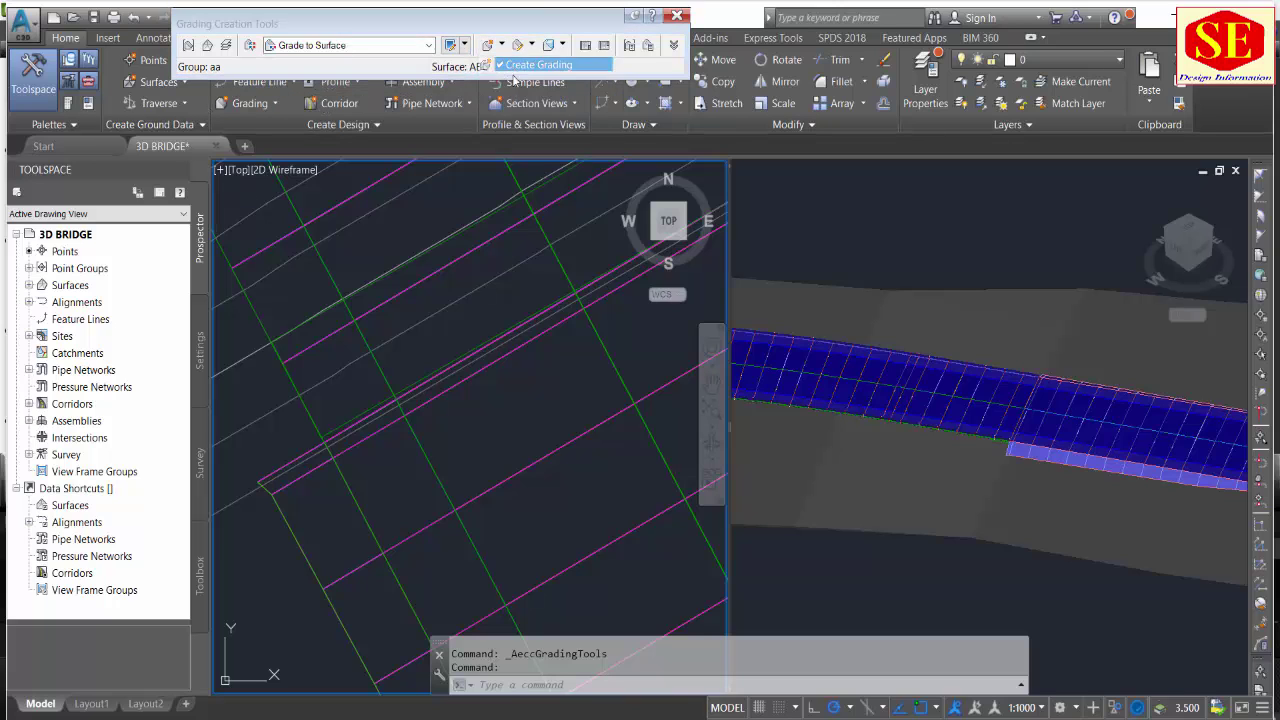
Pick the rectangular feature line, its grading side, and apply to the entire length.
click(361, 292)
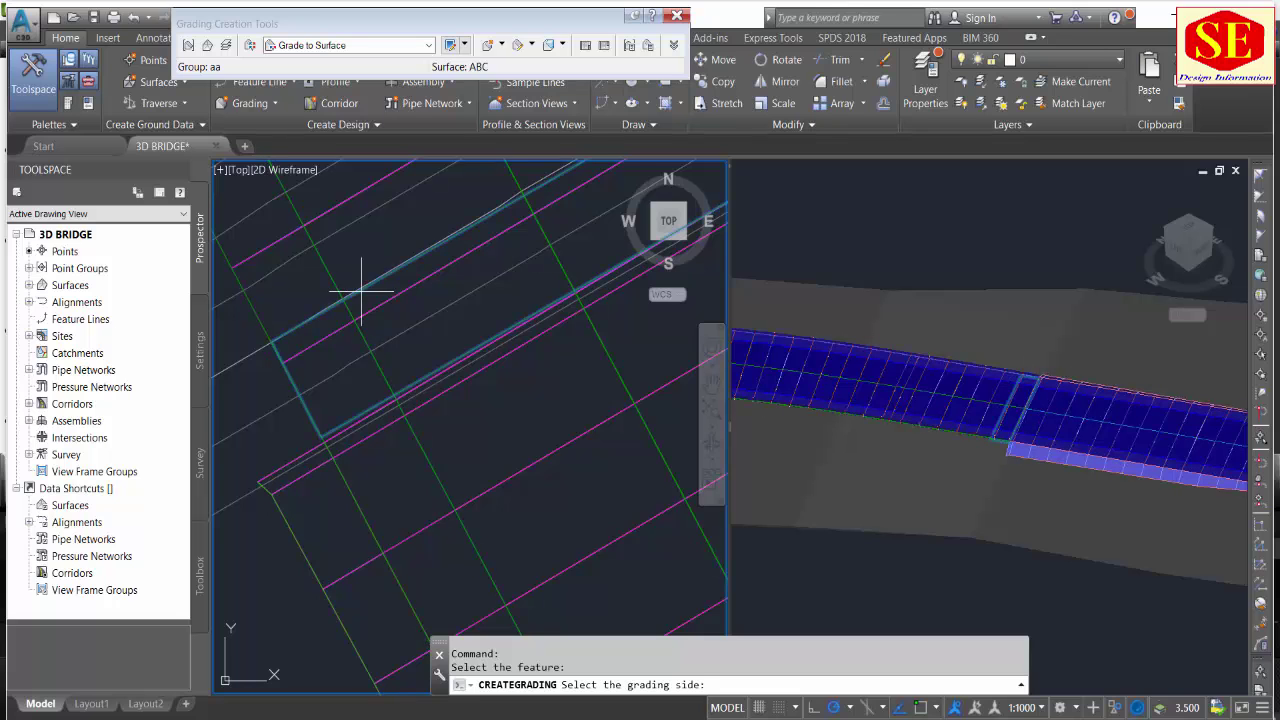
click(378, 284)
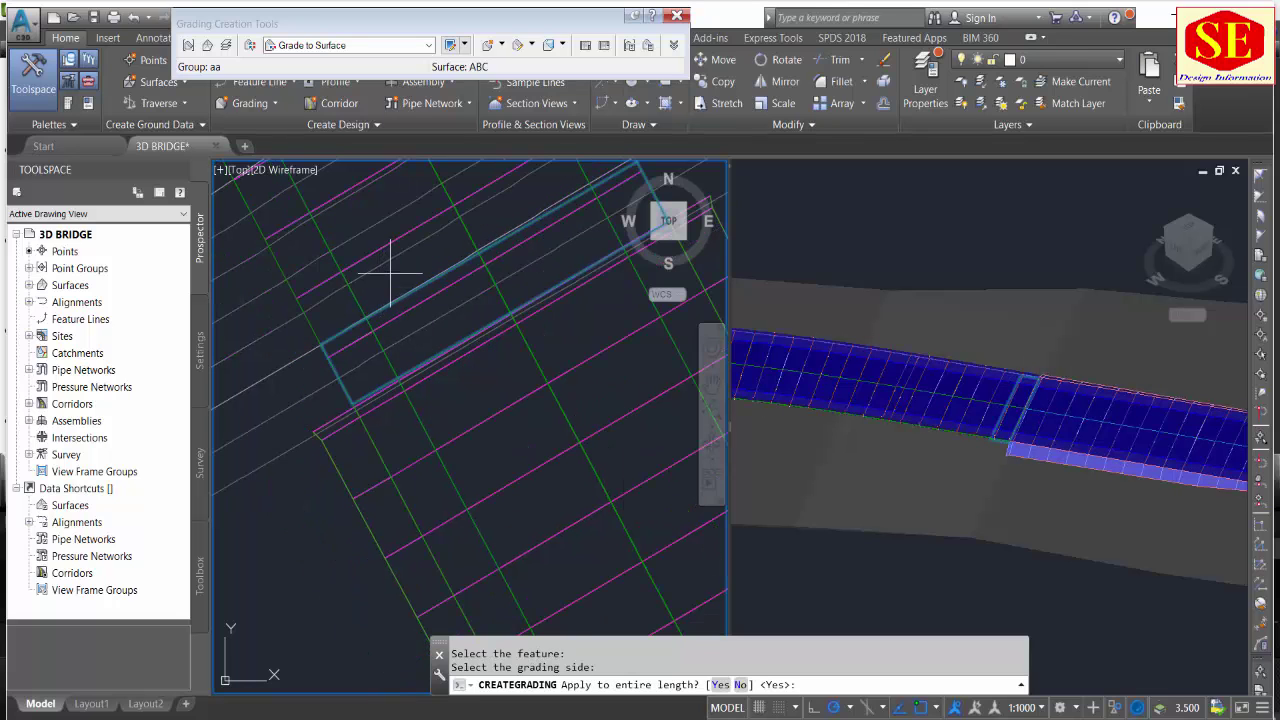
click(721, 684)
text(s)
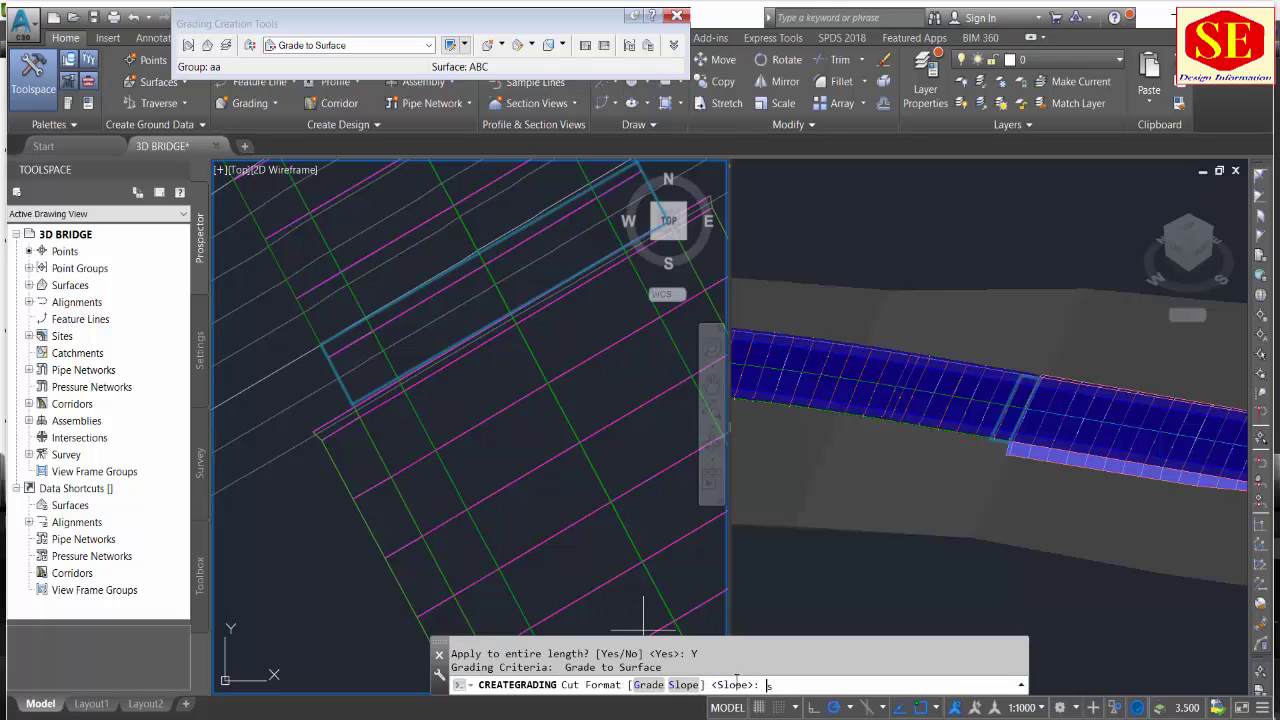
Set cut and fill slopes to 2:1 to create the grading, then zoom to review it.
key(Return)
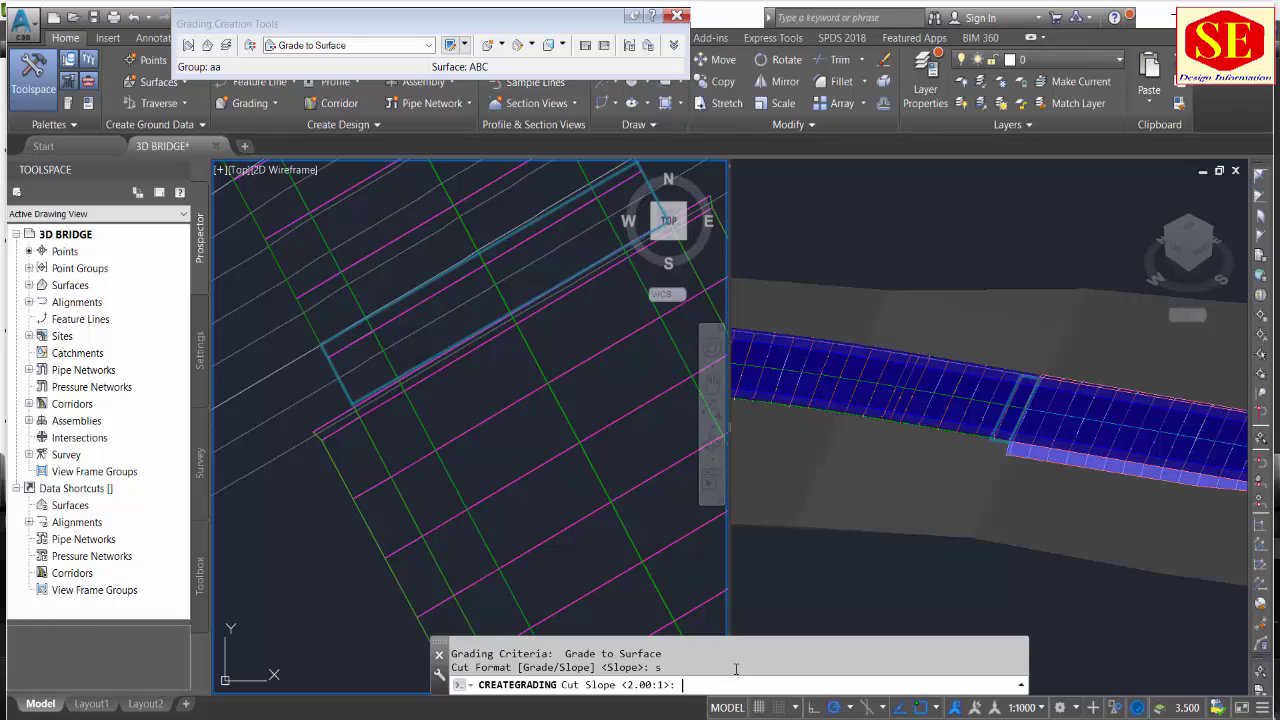
text(2)
key(Return)
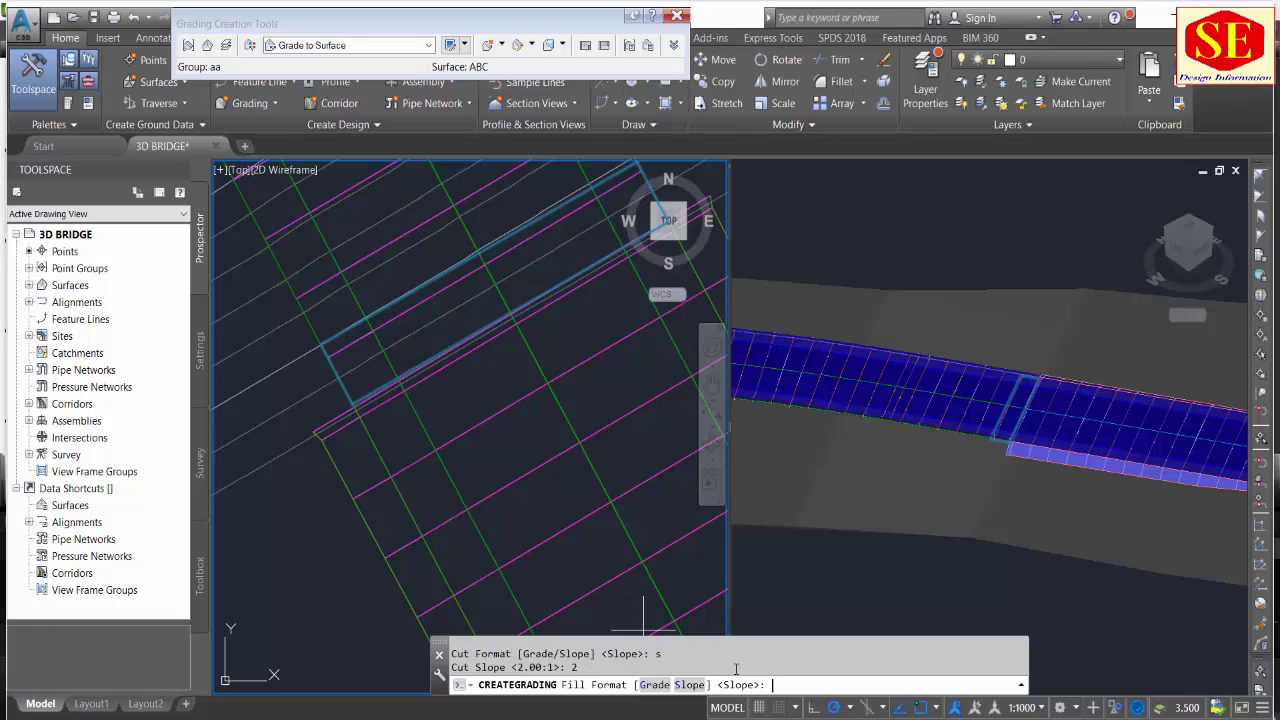
text(s)
key(Return)
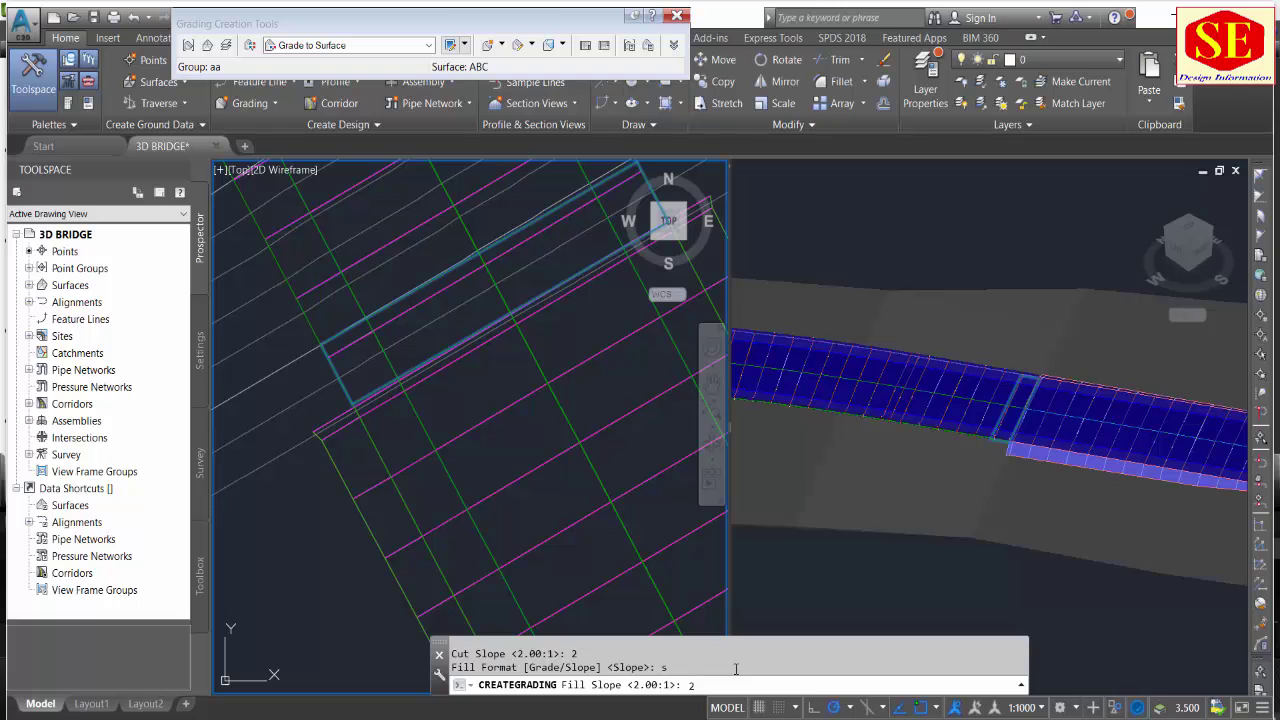
key(Return)
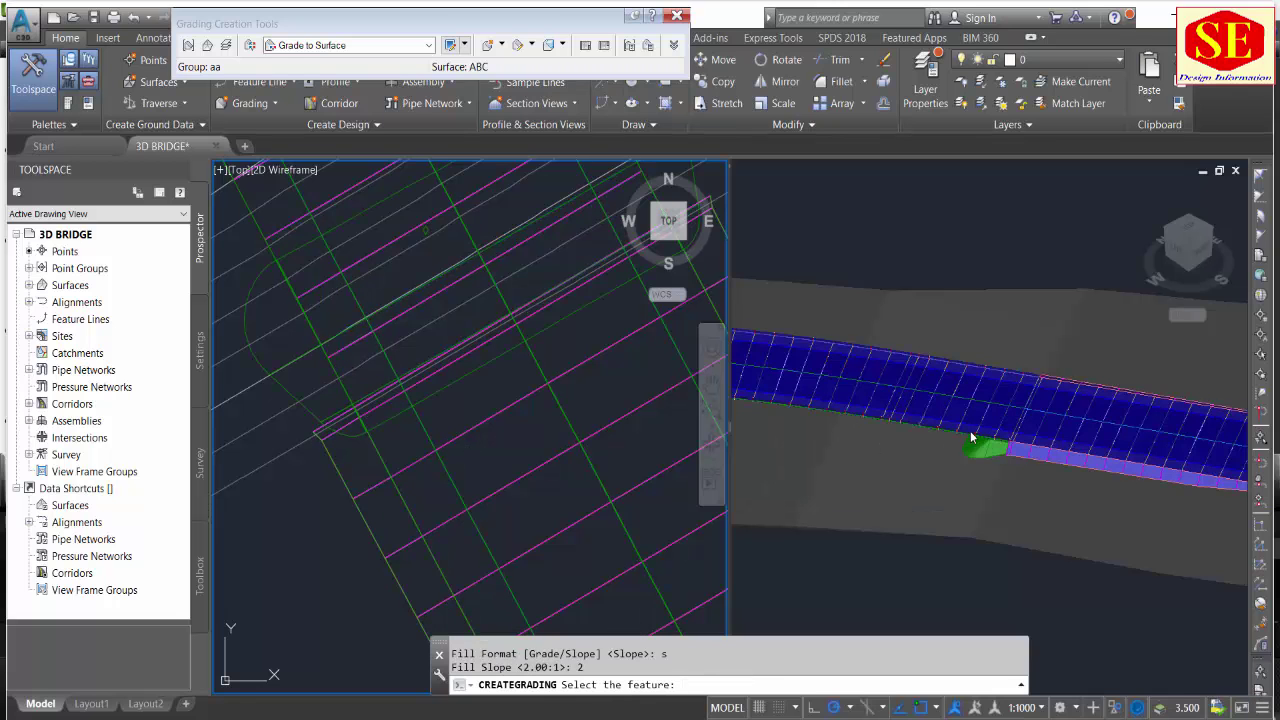
scroll(709, 494, down, 2)
scroll(709, 494, down, 2)
scroll(709, 494, down, 3)
scroll(709, 494, down, 3)
scroll(435, 368, up, 5)
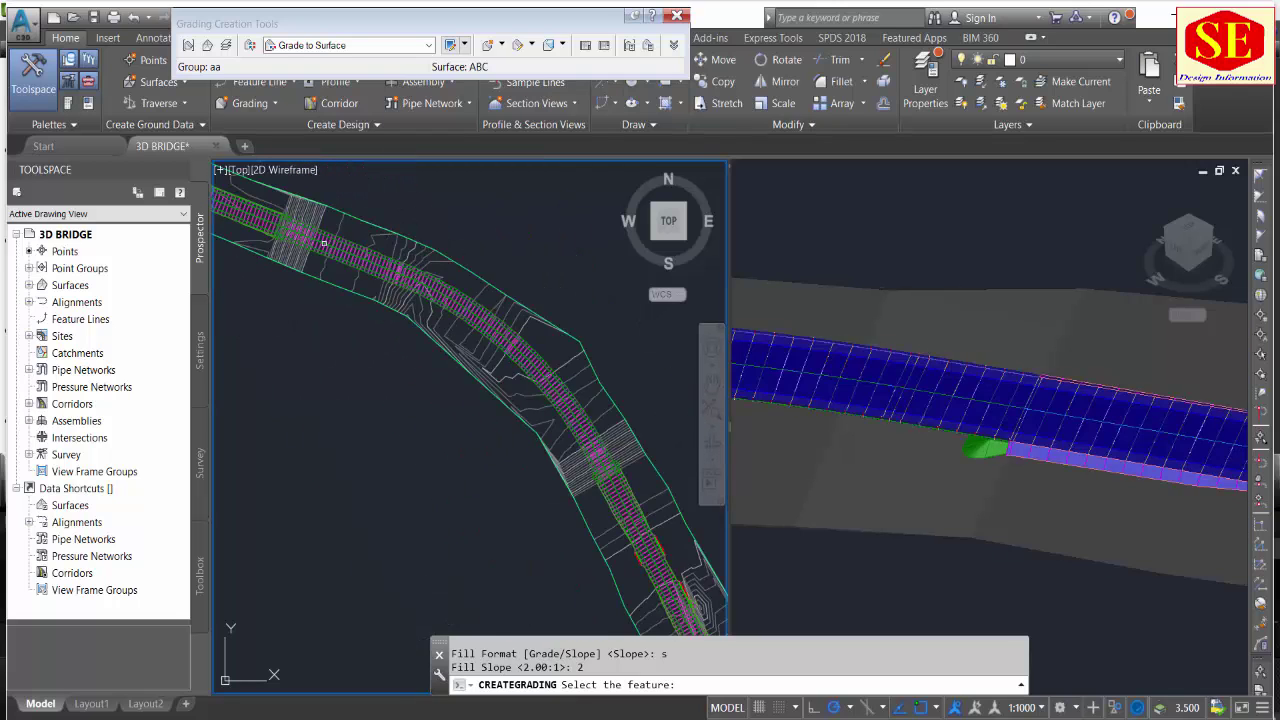
scroll(290, 176, down, 3)
key(Escape)
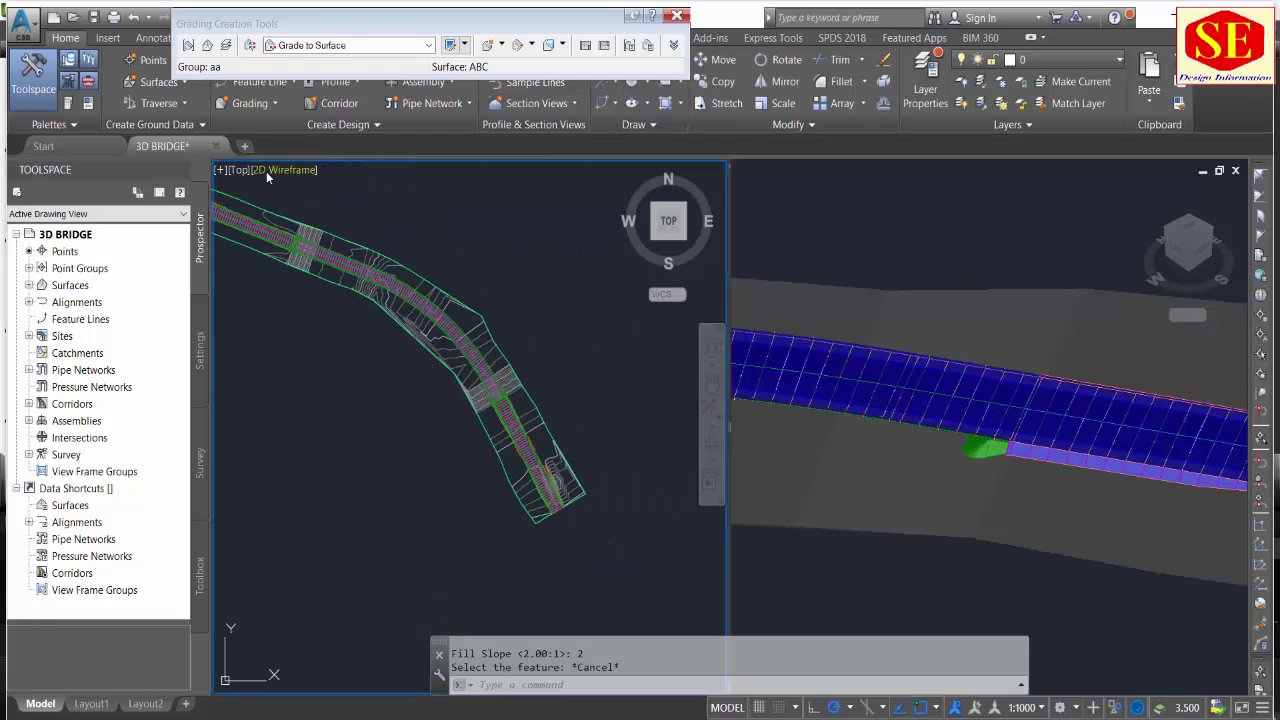
Show the plan viewport shaded and zoom in on it.
click(268, 171)
click(306, 277)
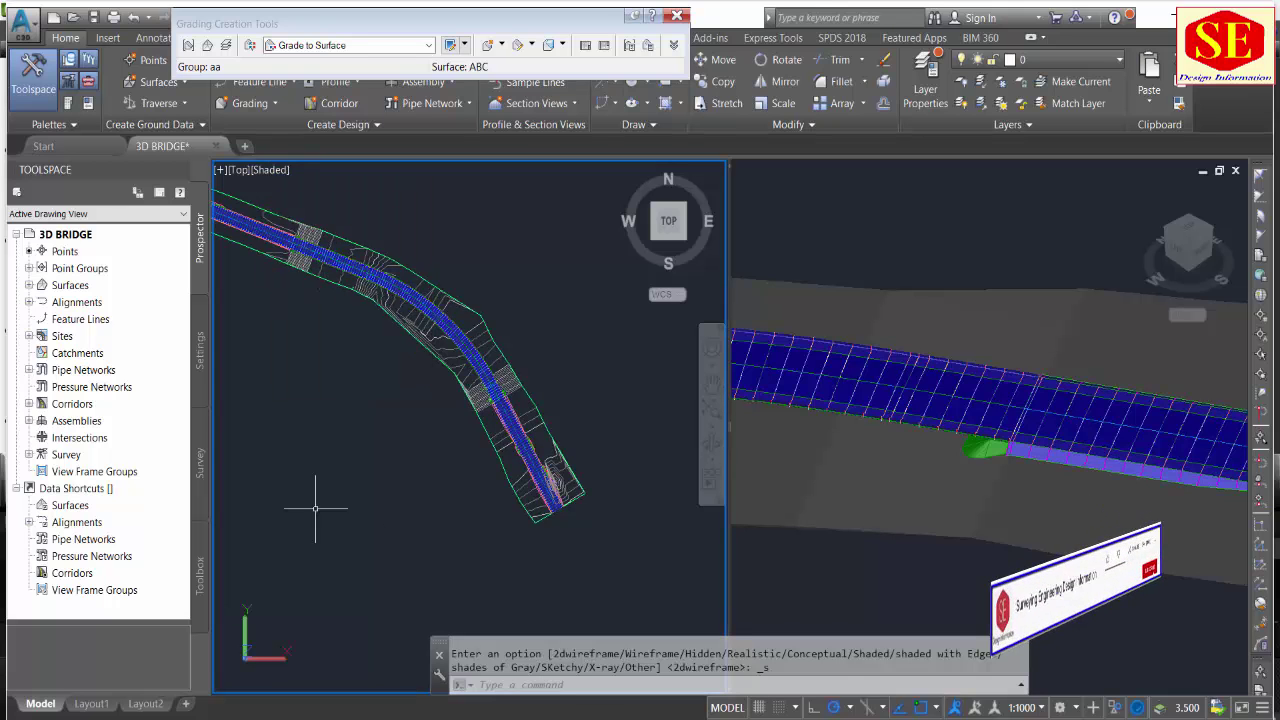
scroll(586, 334, up, 5)
scroll(588, 470, up, 2)
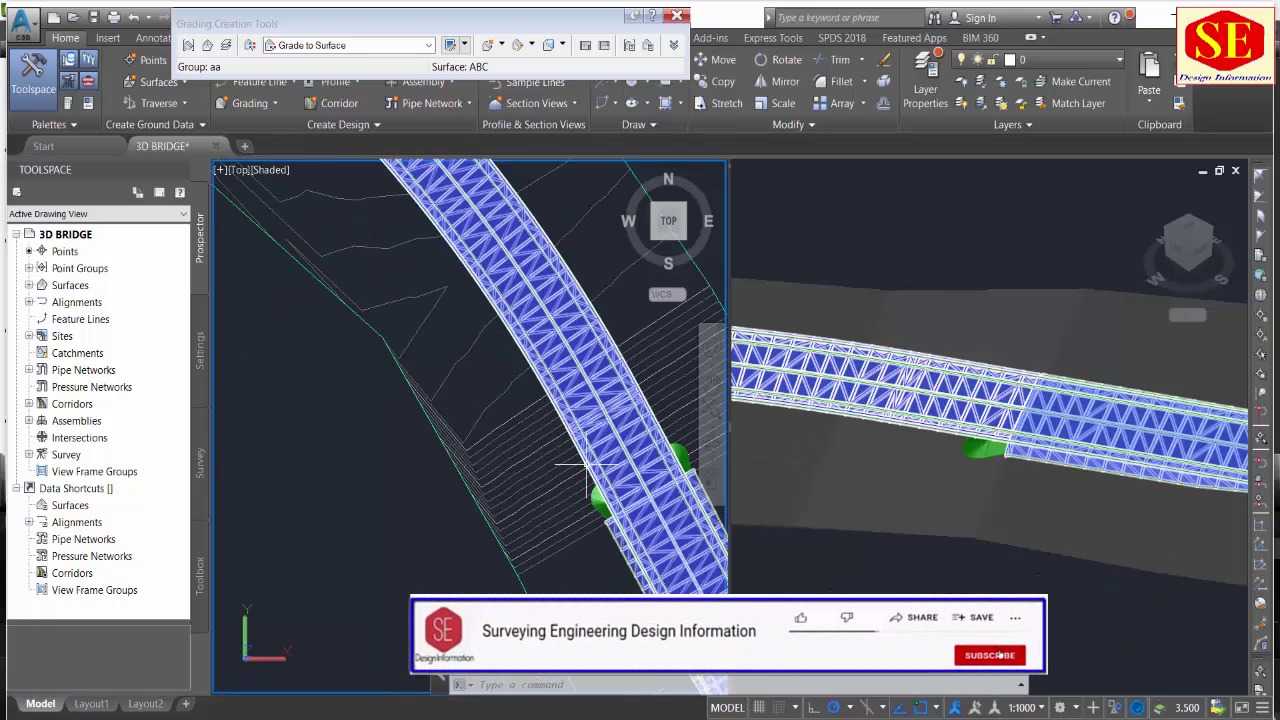
scroll(470, 380, down, 3)
scroll(470, 330, up, 3)
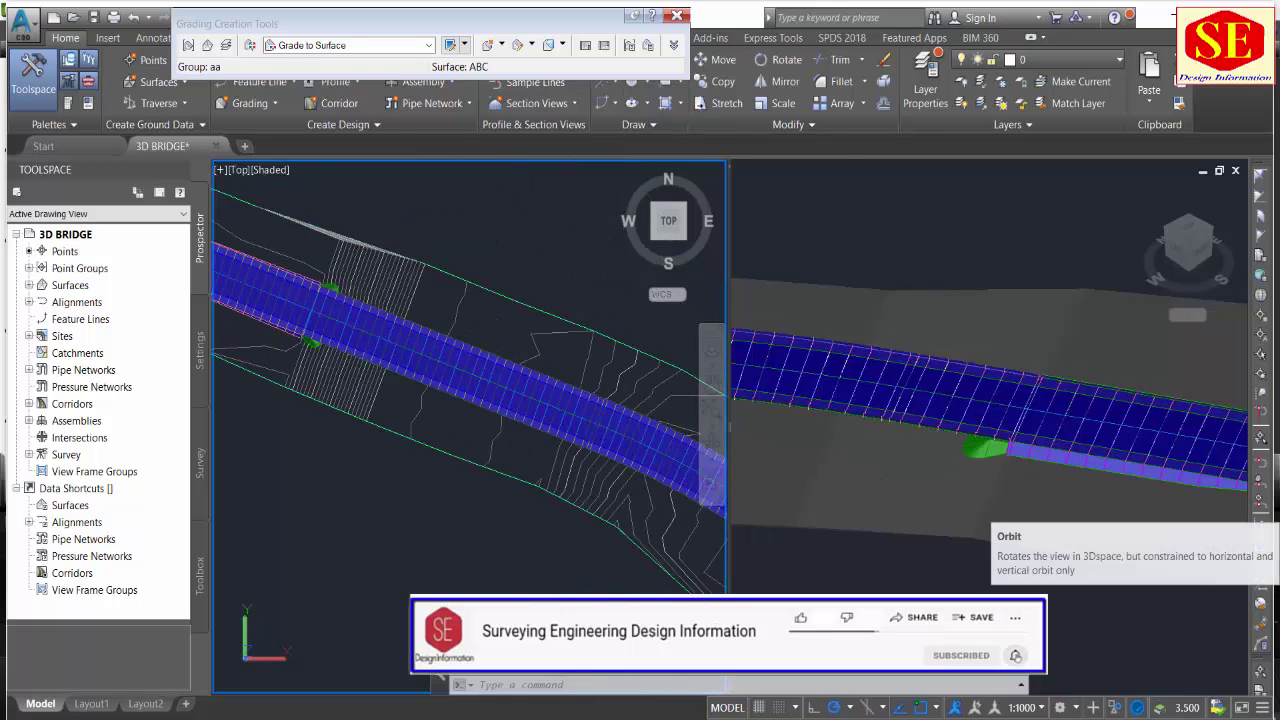
Activate the SW Isometric viewport and zoom to frame the corridor.
click(1060, 510)
scroll(946, 350, down, 2)
scroll(1020, 358, down, 1)
scroll(1090, 450, up, 1)
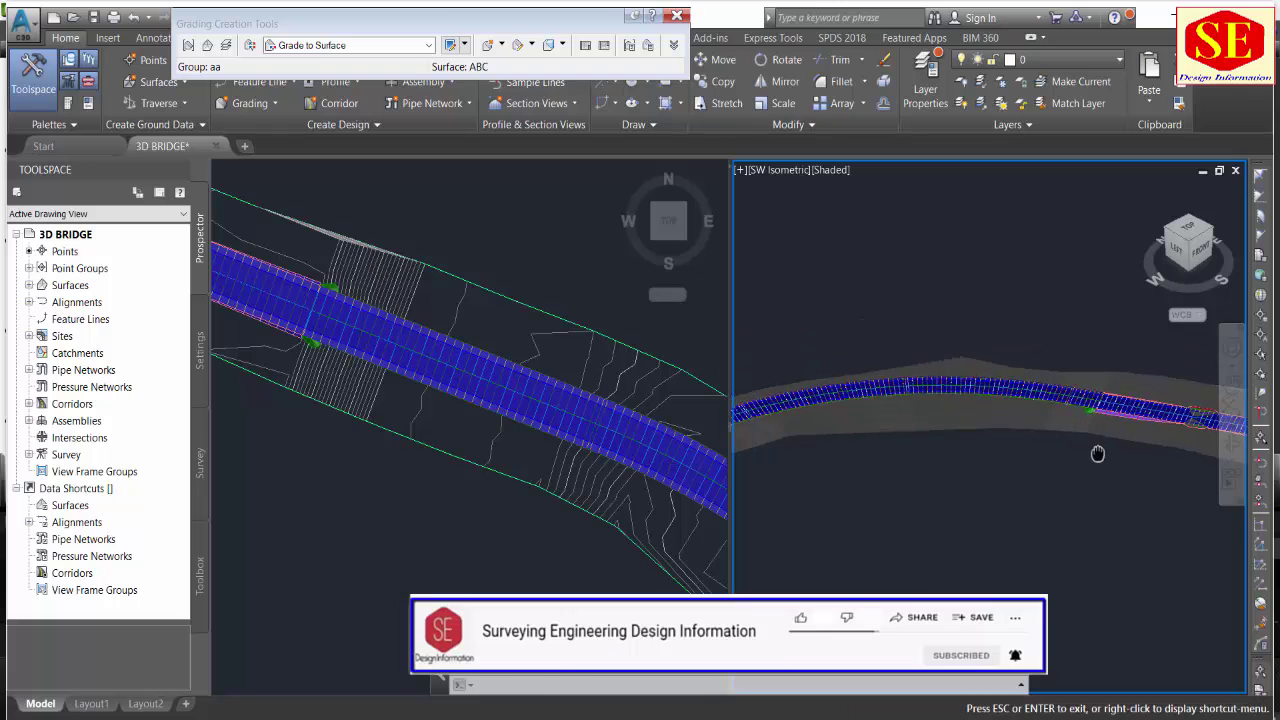
scroll(1075, 445, up, 1)
scroll(1071, 446, up, 1)
scroll(1071, 446, up, 1)
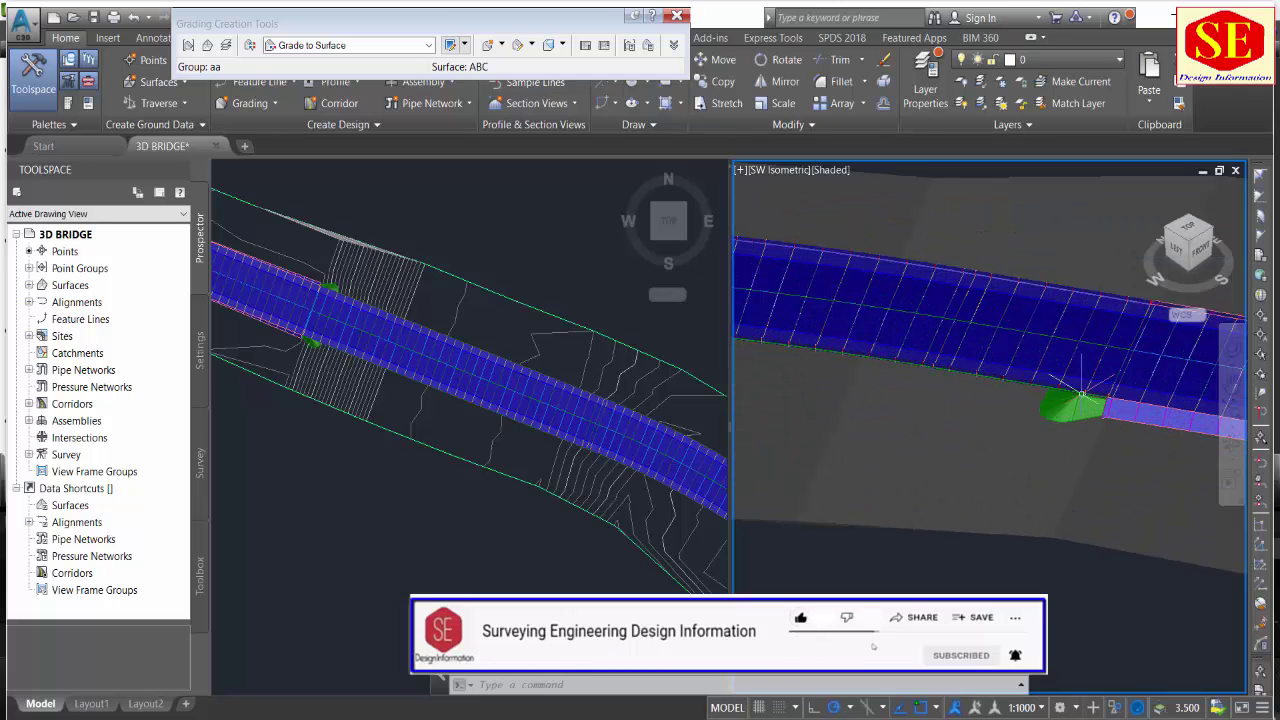
scroll(1085, 385, down, 2)
scroll(977, 437, down, 1)
Pan the isometric view along the corridor toward the green grading.
middle_drag(977, 437, 1000, 428)
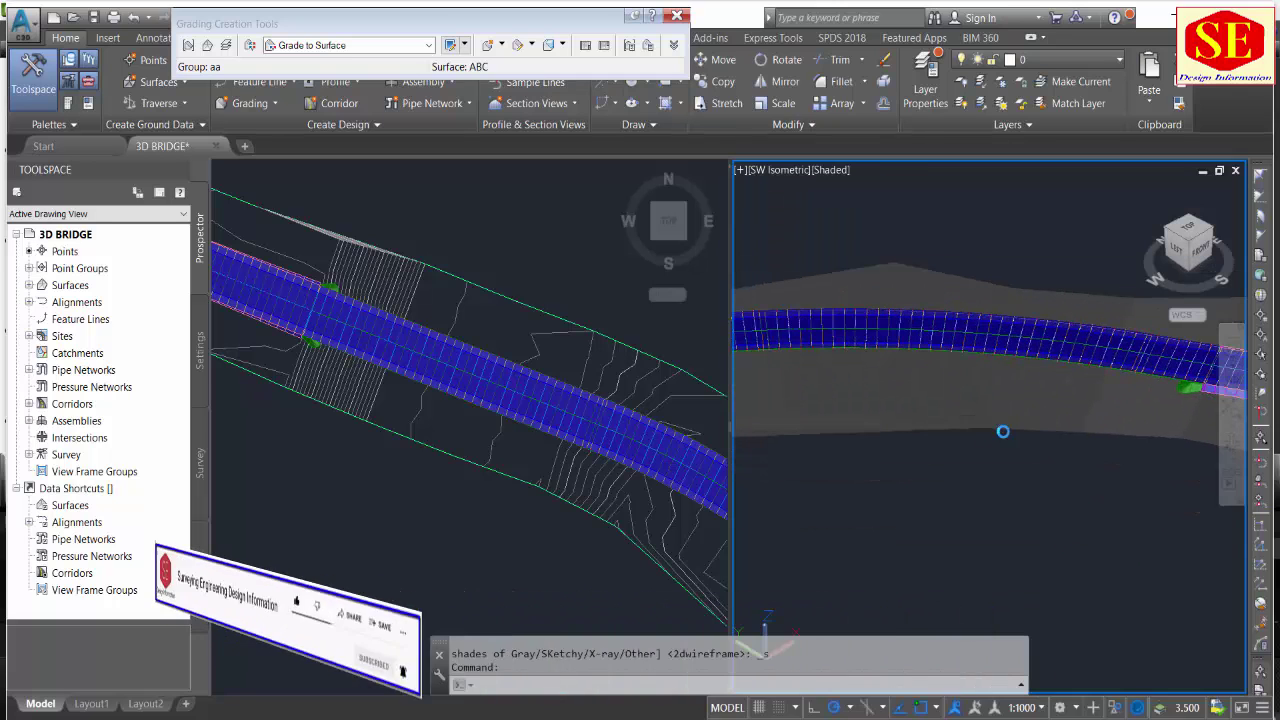
middle_drag(763, 383, 1157, 394)
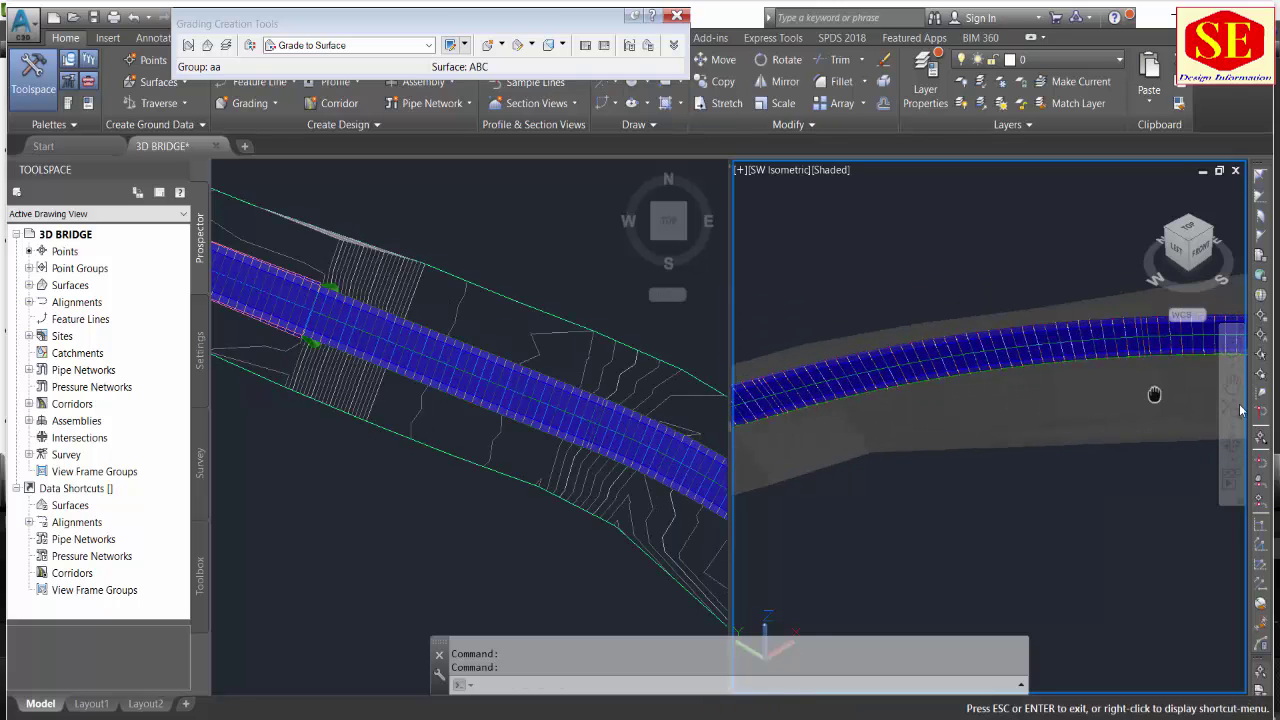
click(1232, 340)
drag(958, 430, 900, 445)
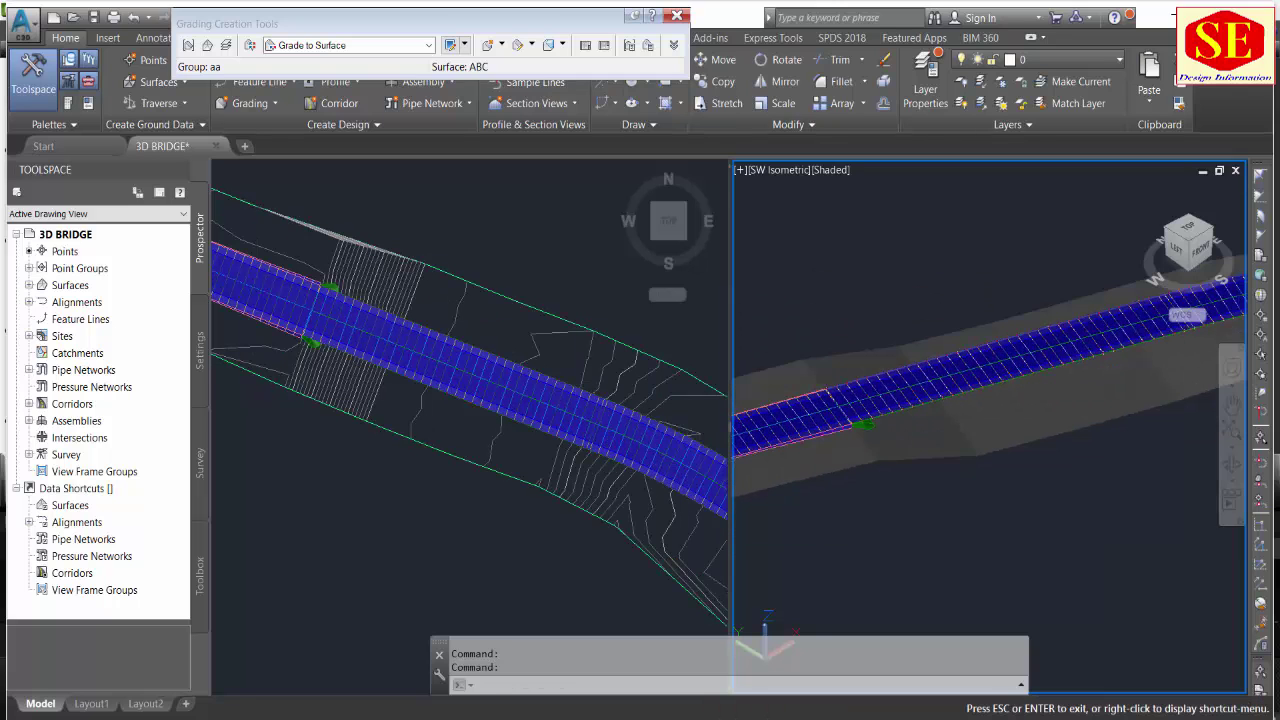
key(Escape)
middle_drag(850, 430, 900, 400)
scroll(956, 453, up, 3)
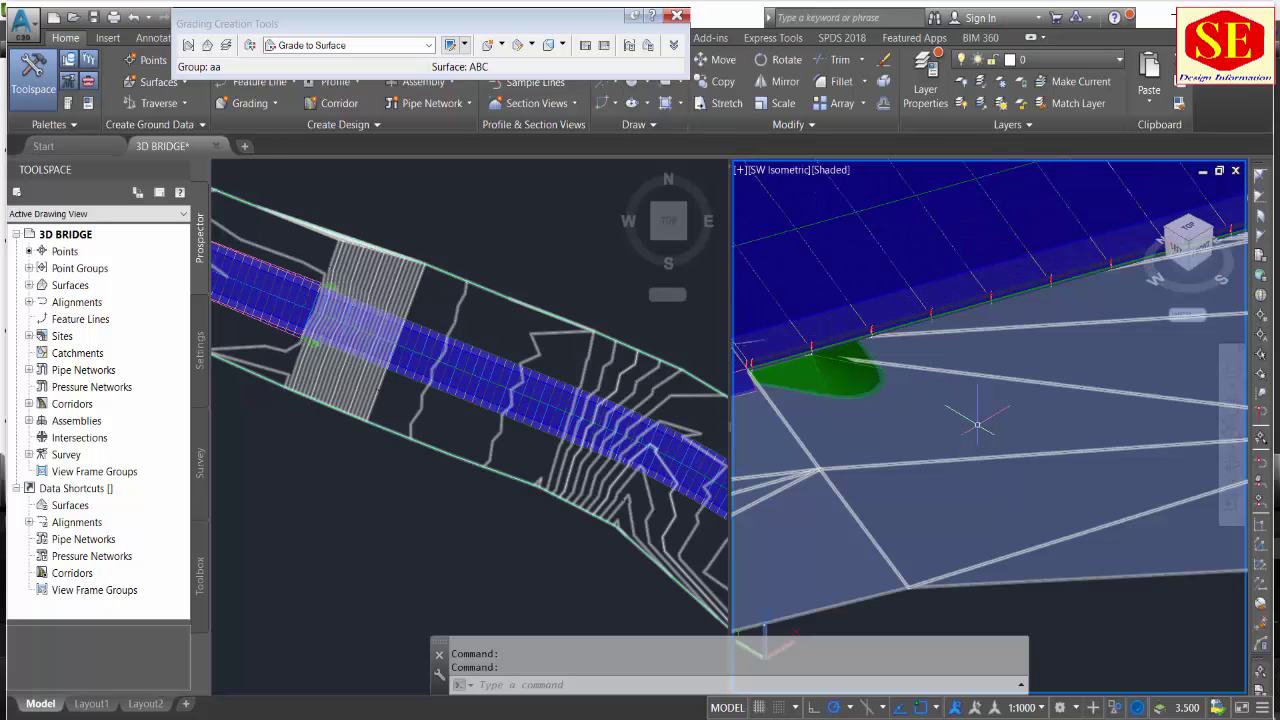
middle_drag(880, 430, 975, 418)
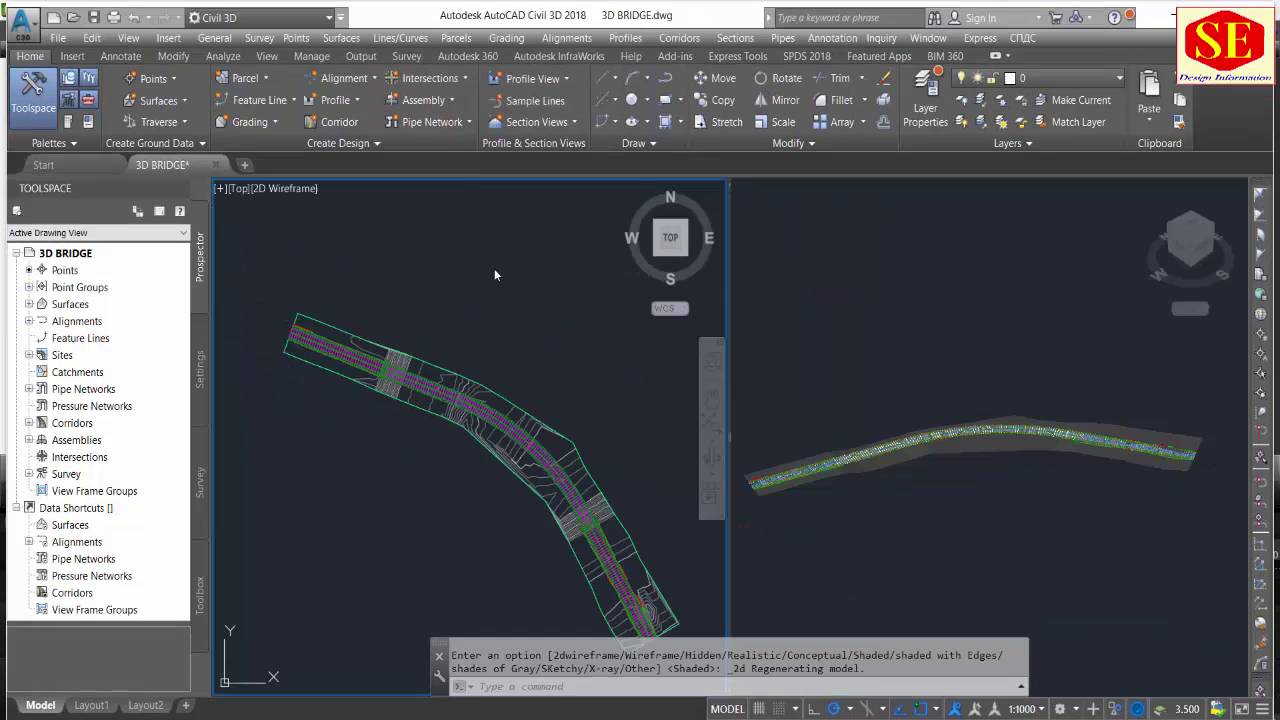
click(930, 280)
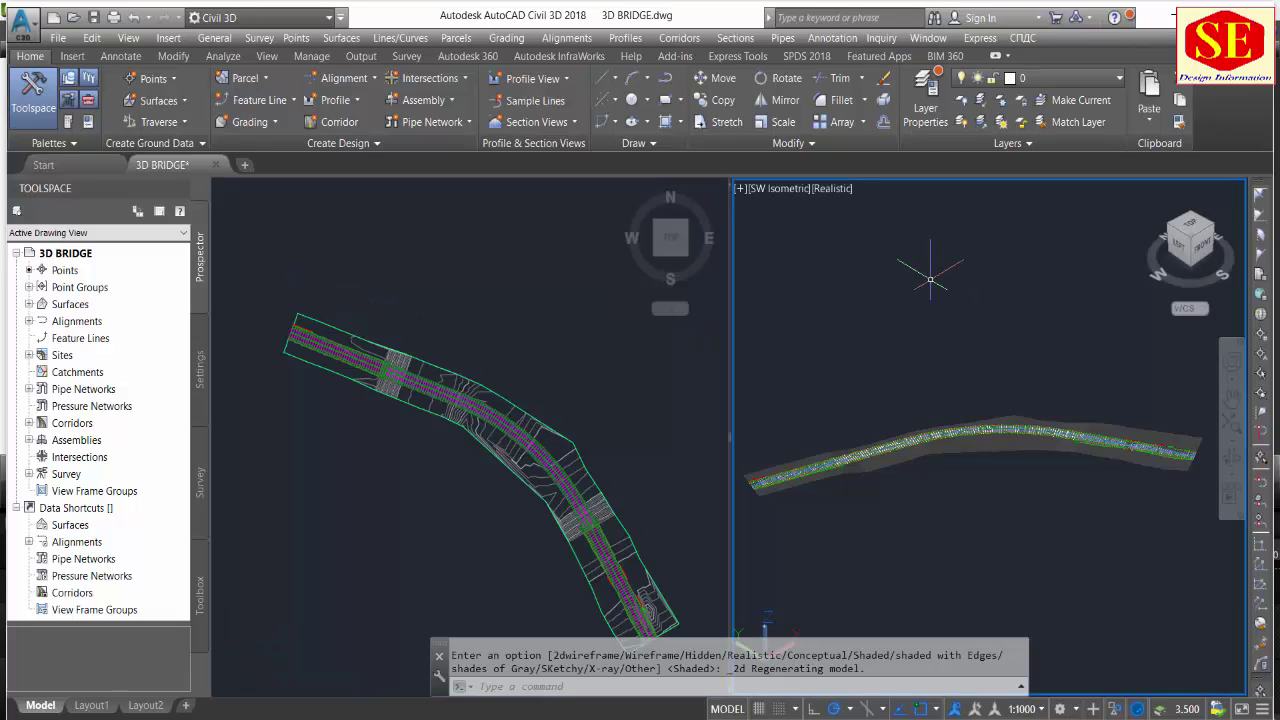
click(72, 56)
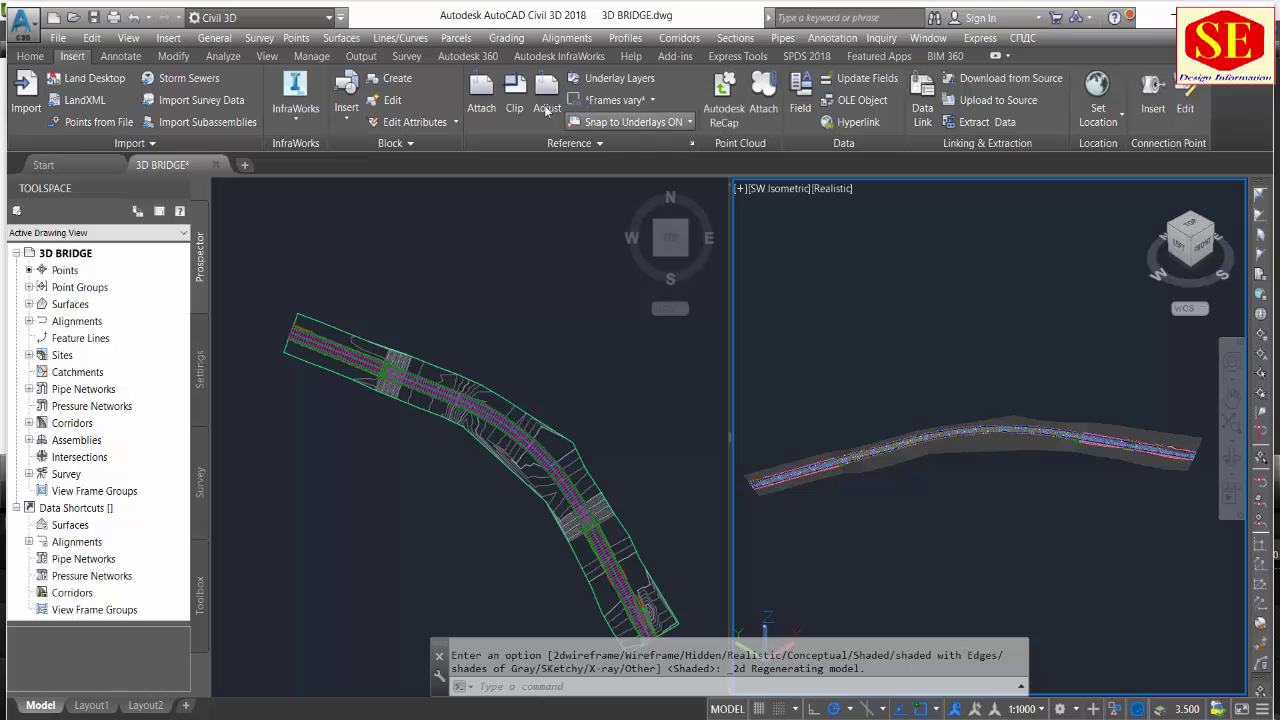
Change the viewport configuration to Single and orbit the bridge model.
click(267, 56)
click(680, 120)
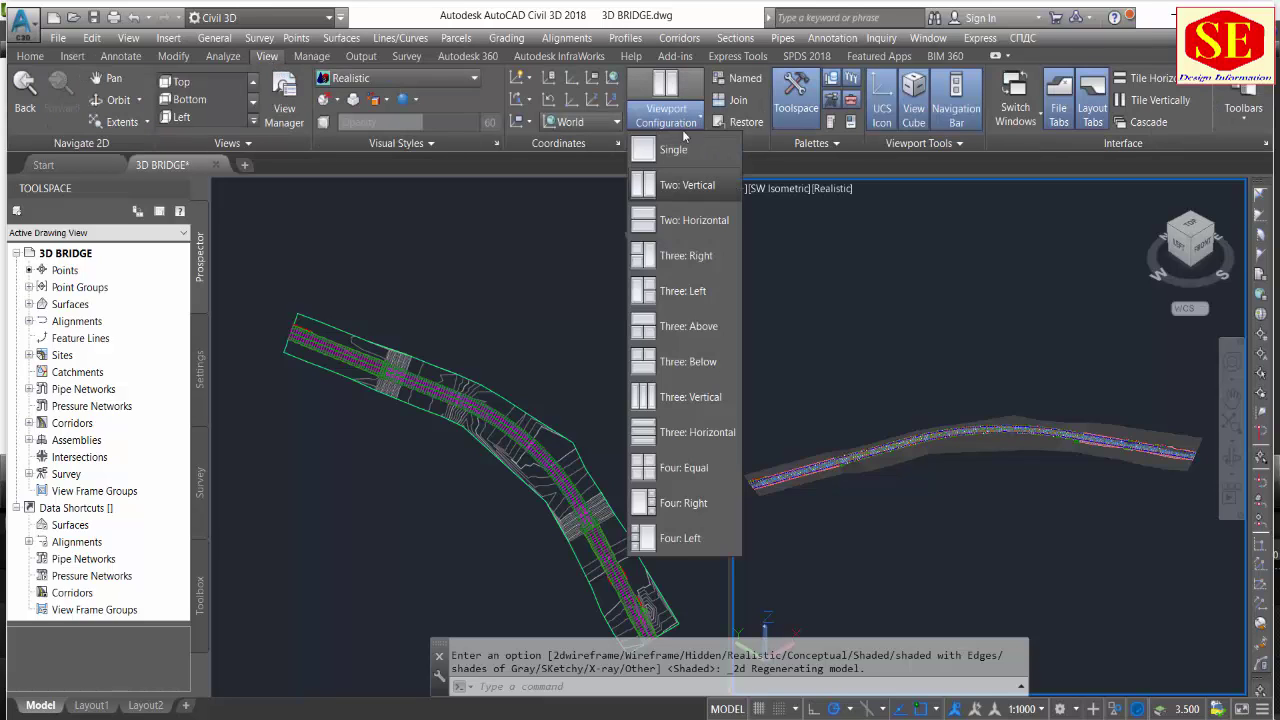
click(681, 156)
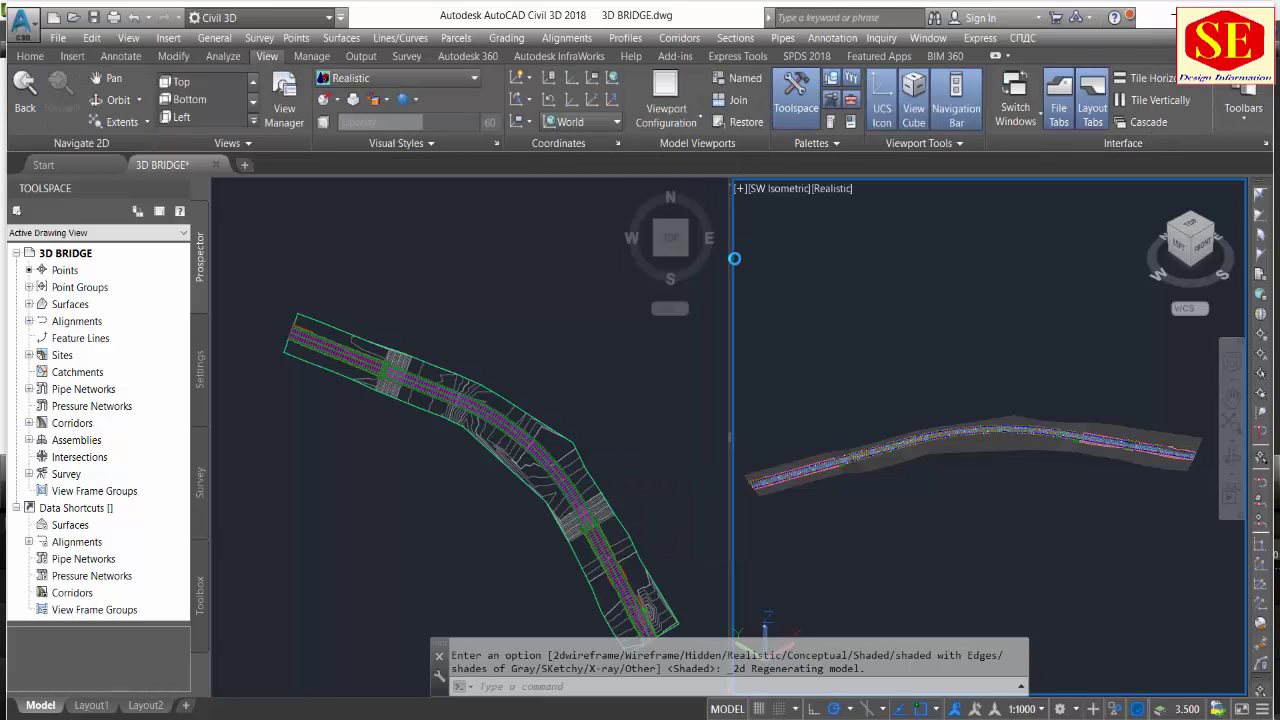
drag(734, 258, 551, 363)
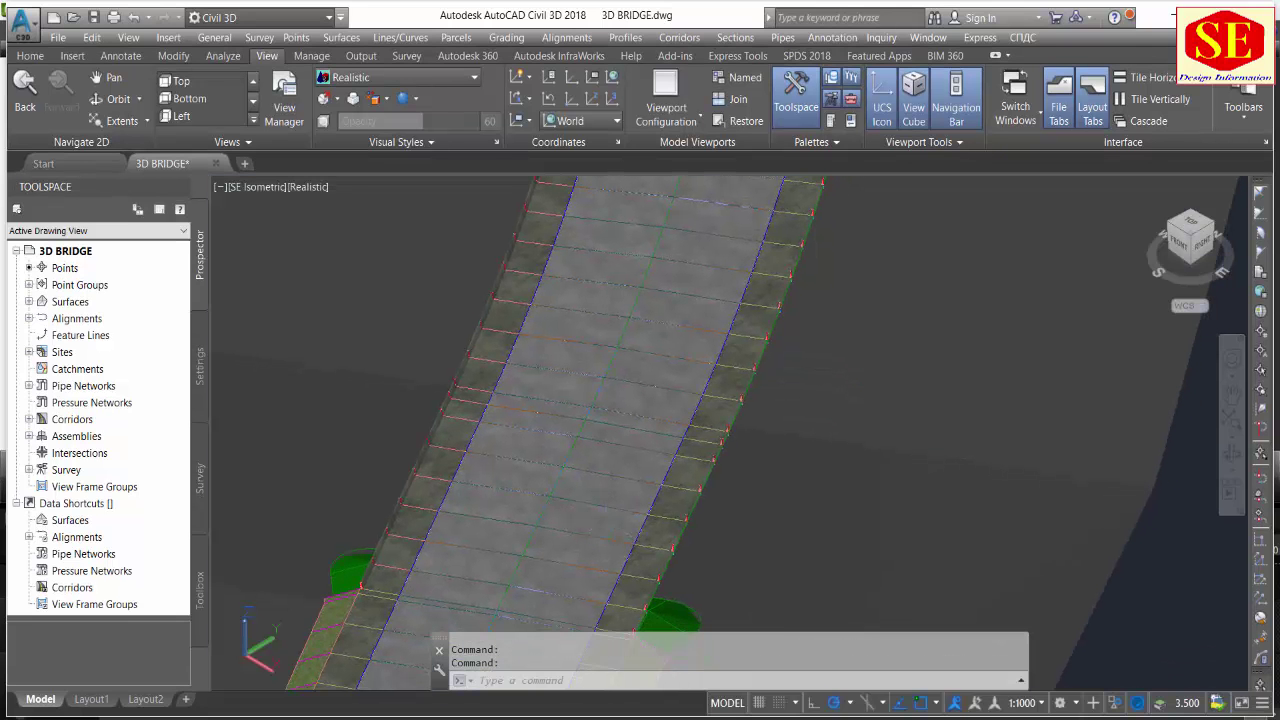
mouse_move(720, 470)
shift+middle_down()
mouse_move(638, 473)
mouse_move(642, 455)
shift+middle_up()
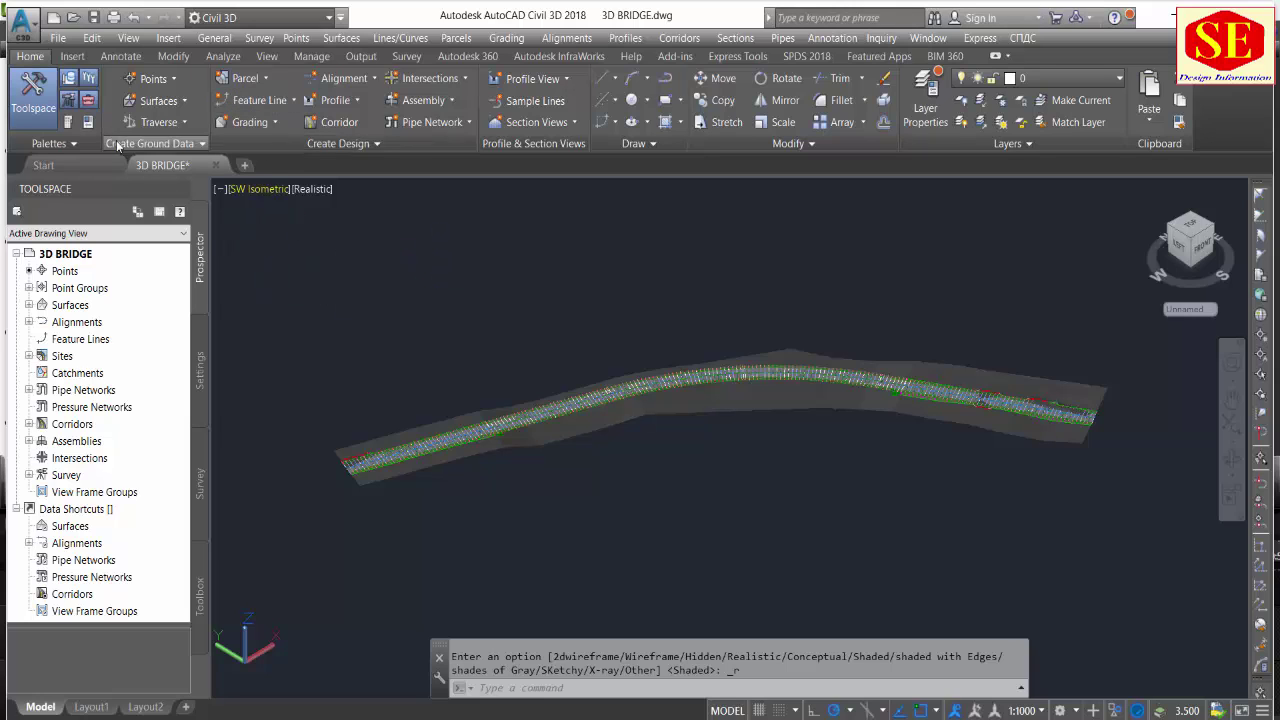
Set the view to Top with 2D Wireframe style and zoom in on the corridor.
click(238, 189)
click(264, 228)
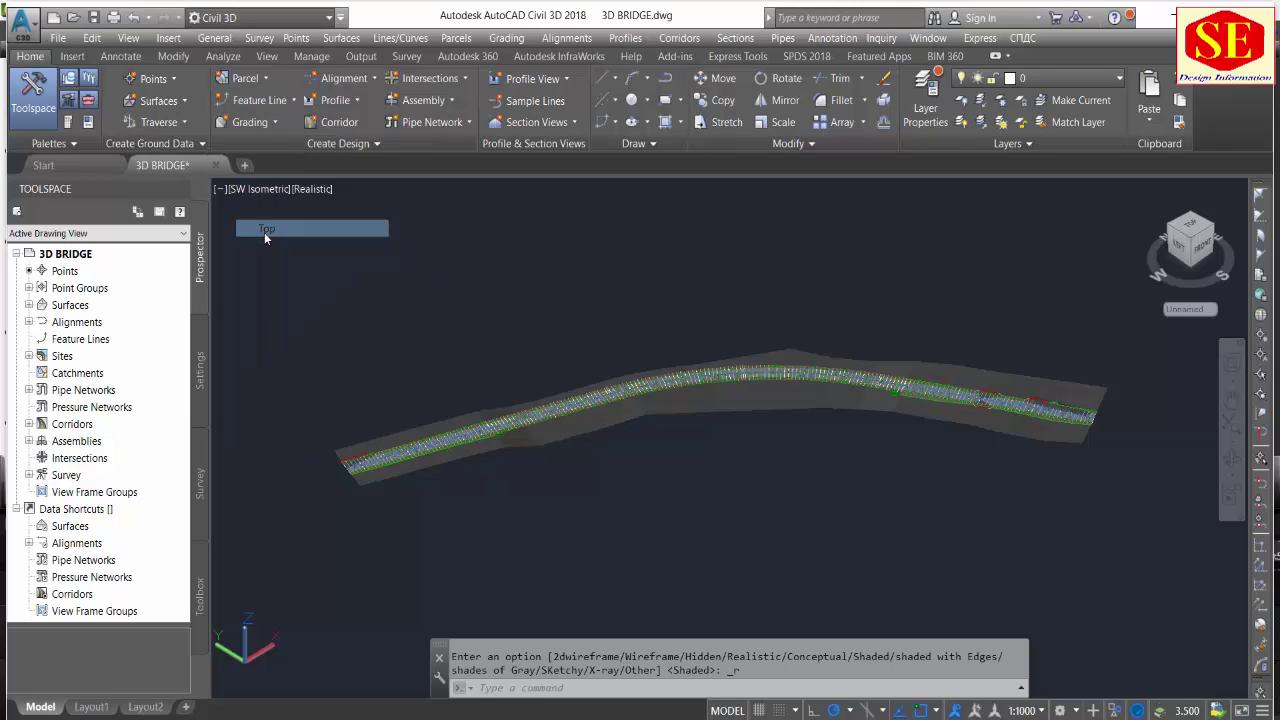
click(275, 191)
click(305, 228)
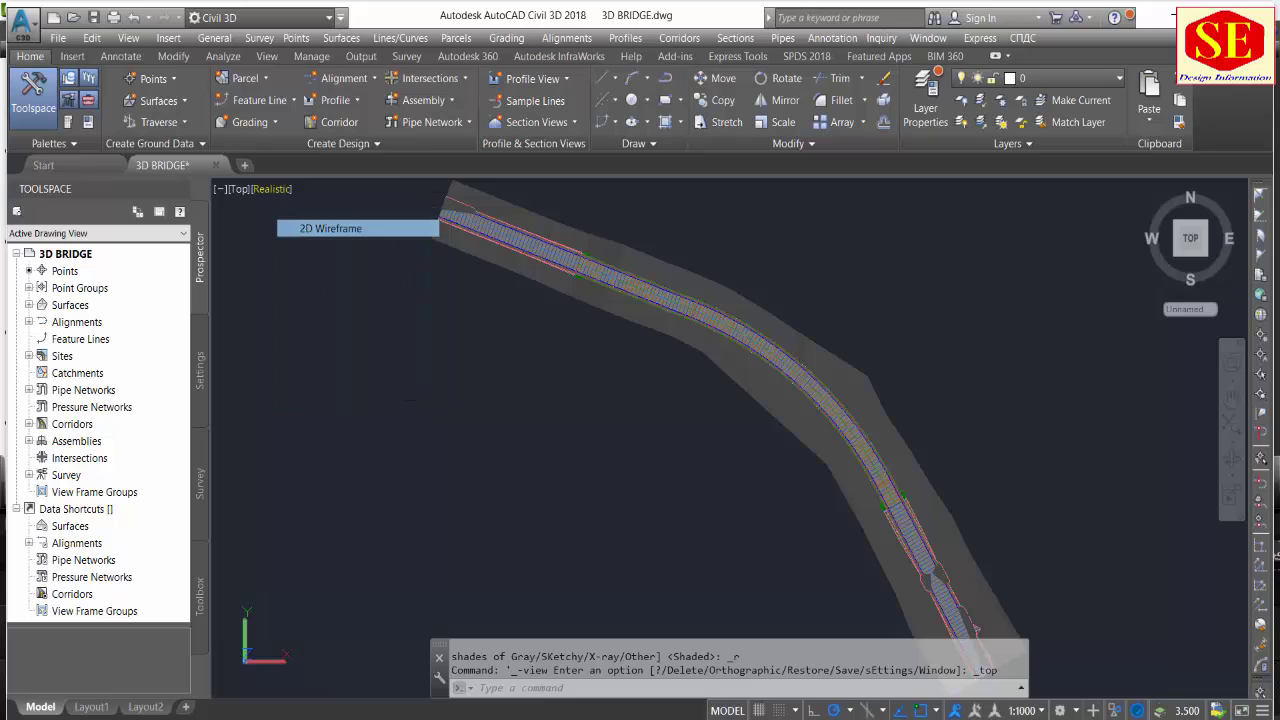
scroll(765, 398, up, 2)
scroll(760, 400, up, 2)
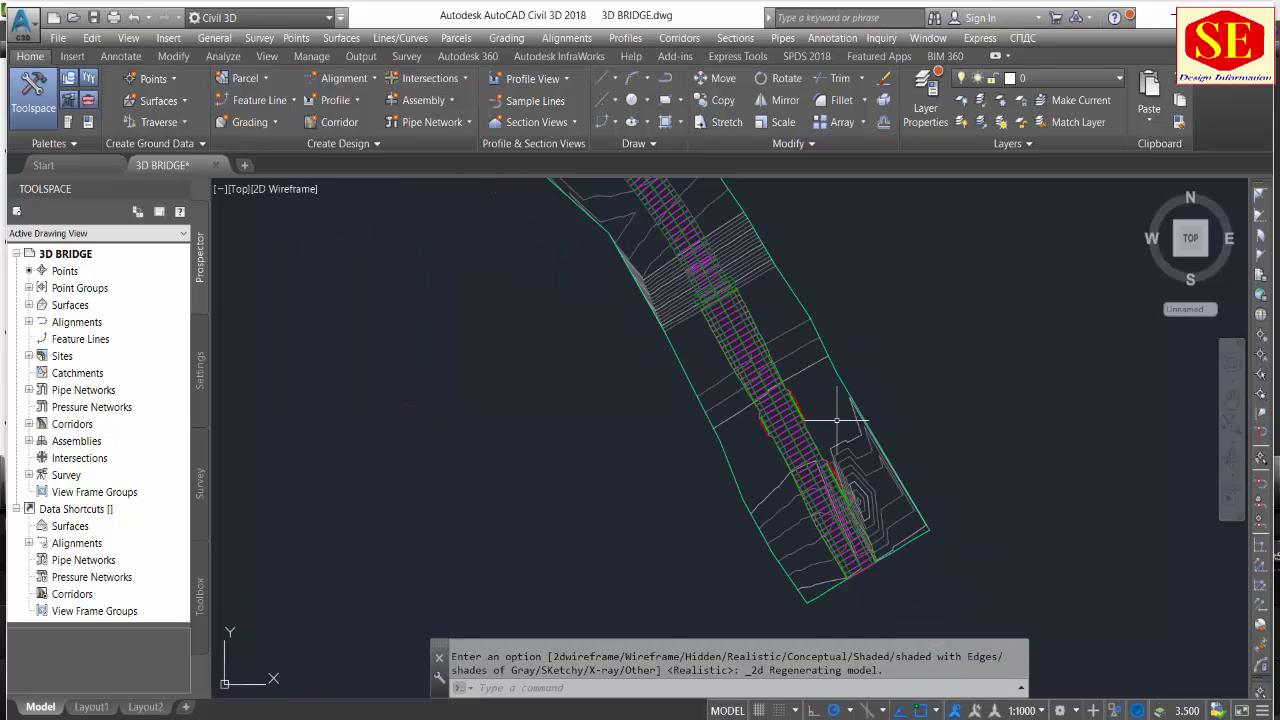
scroll(730, 405, up, 2)
scroll(700, 413, up, 2)
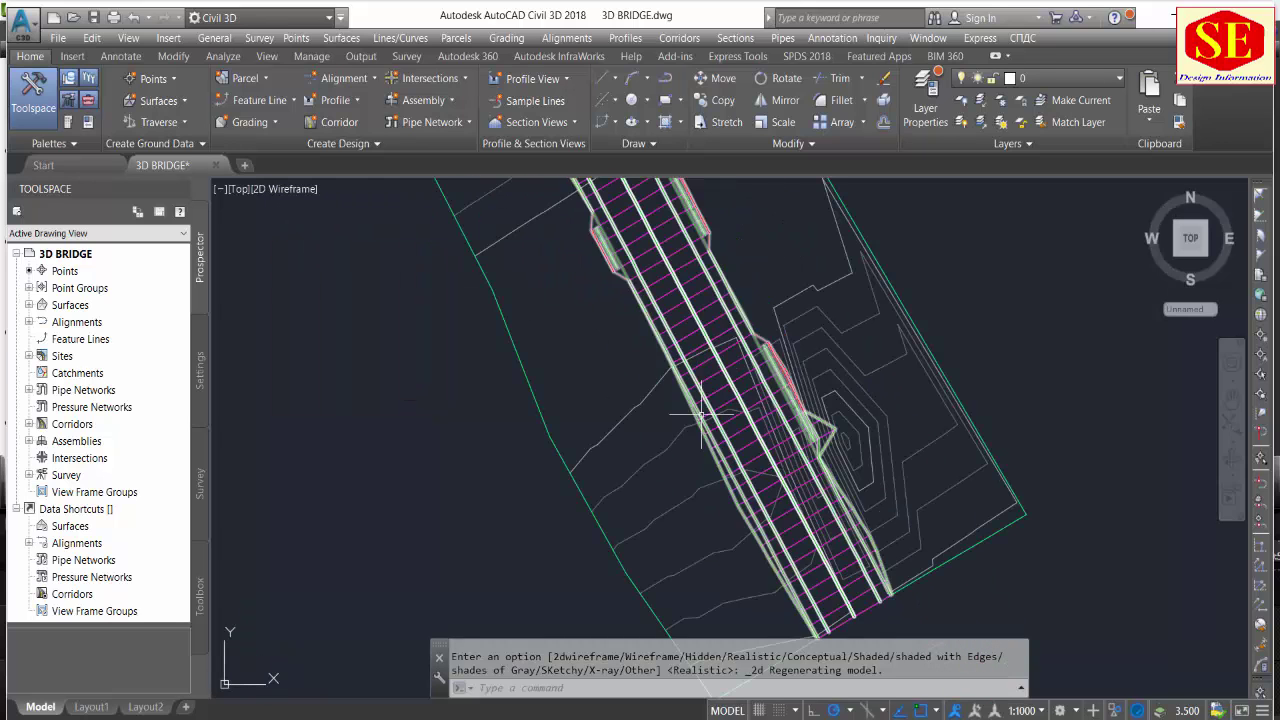
click(229, 59)
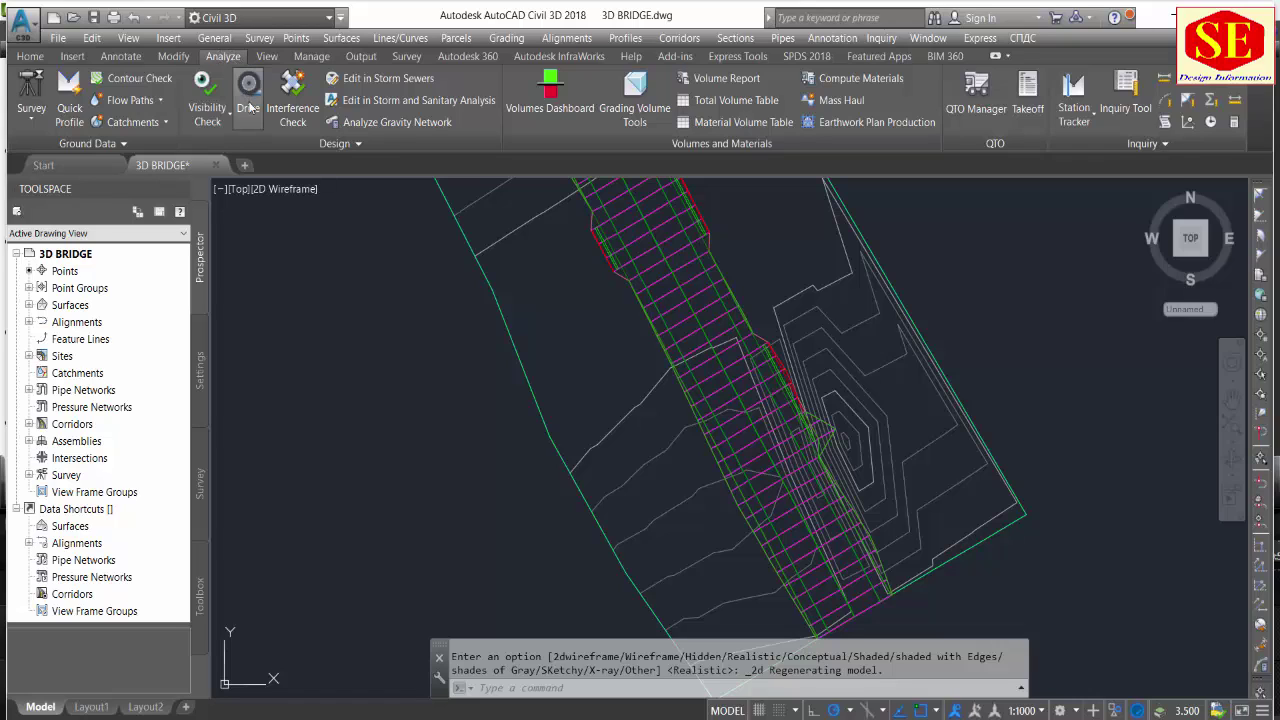
Start a Drive along the corridor's Crown feature line, chosen from the feature line list.
click(249, 100)
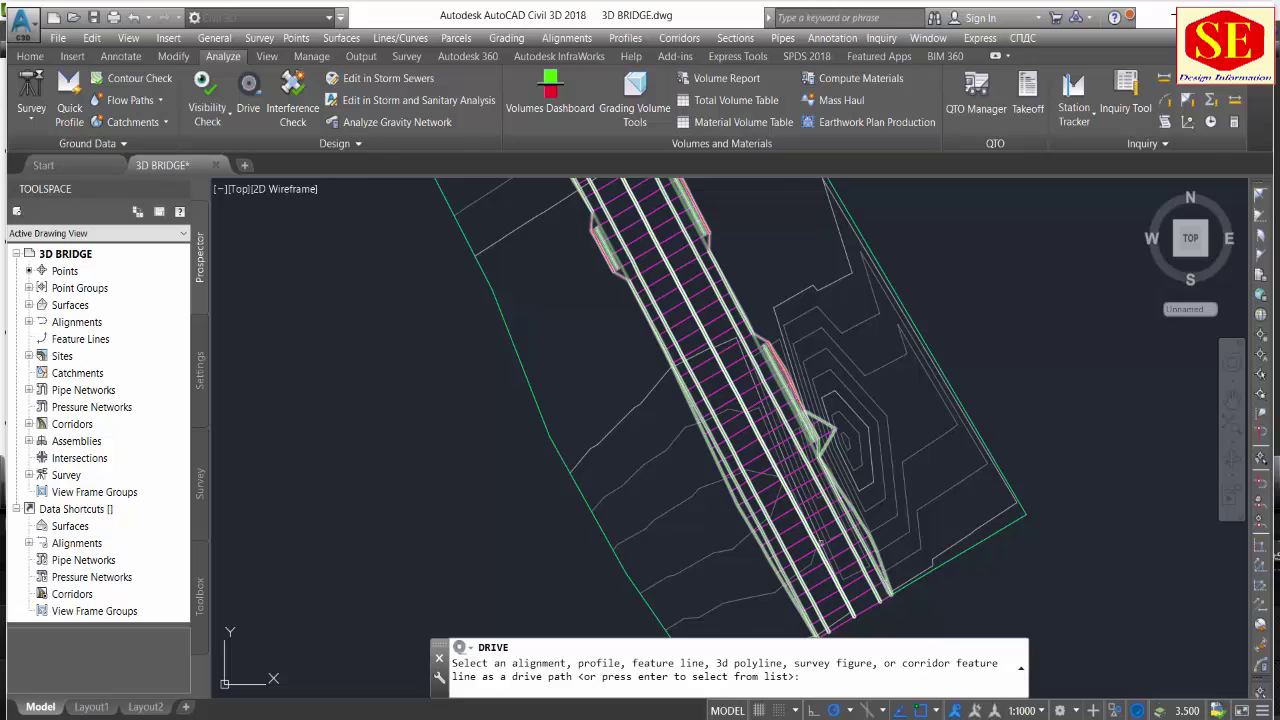
scroll(820, 540, up, 5)
click(802, 525)
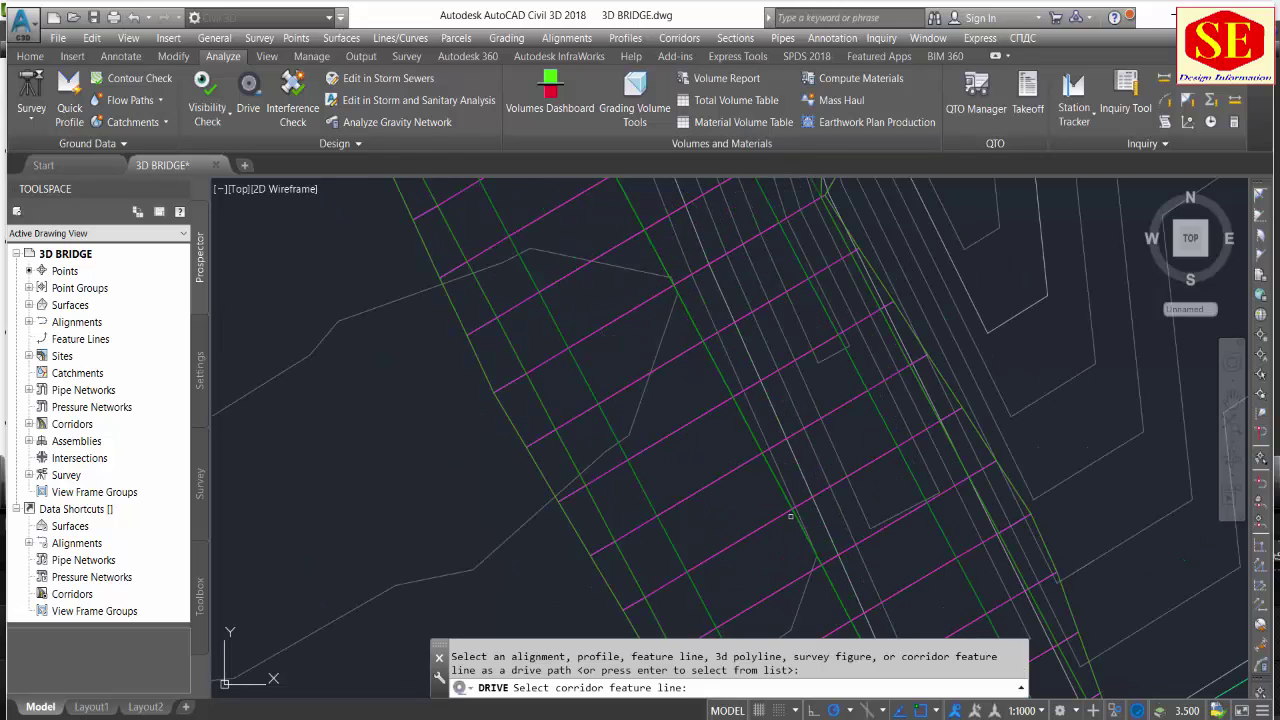
click(790, 516)
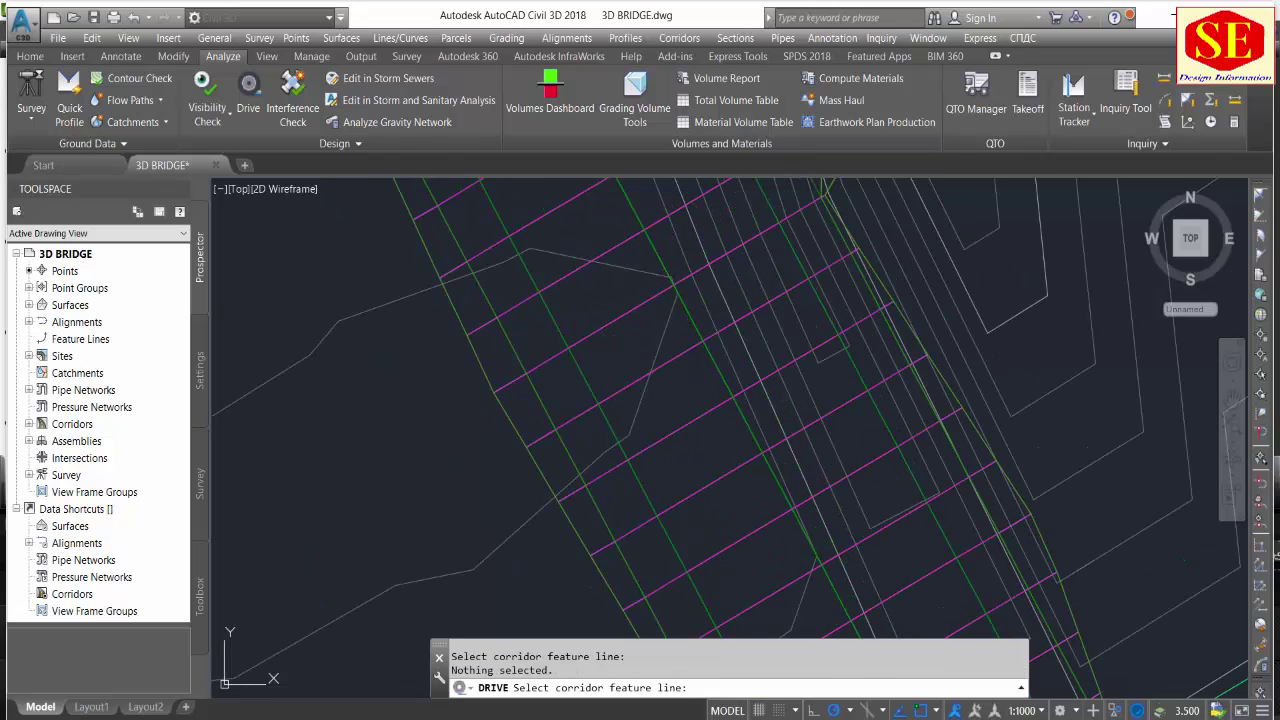
key(Return)
click(644, 323)
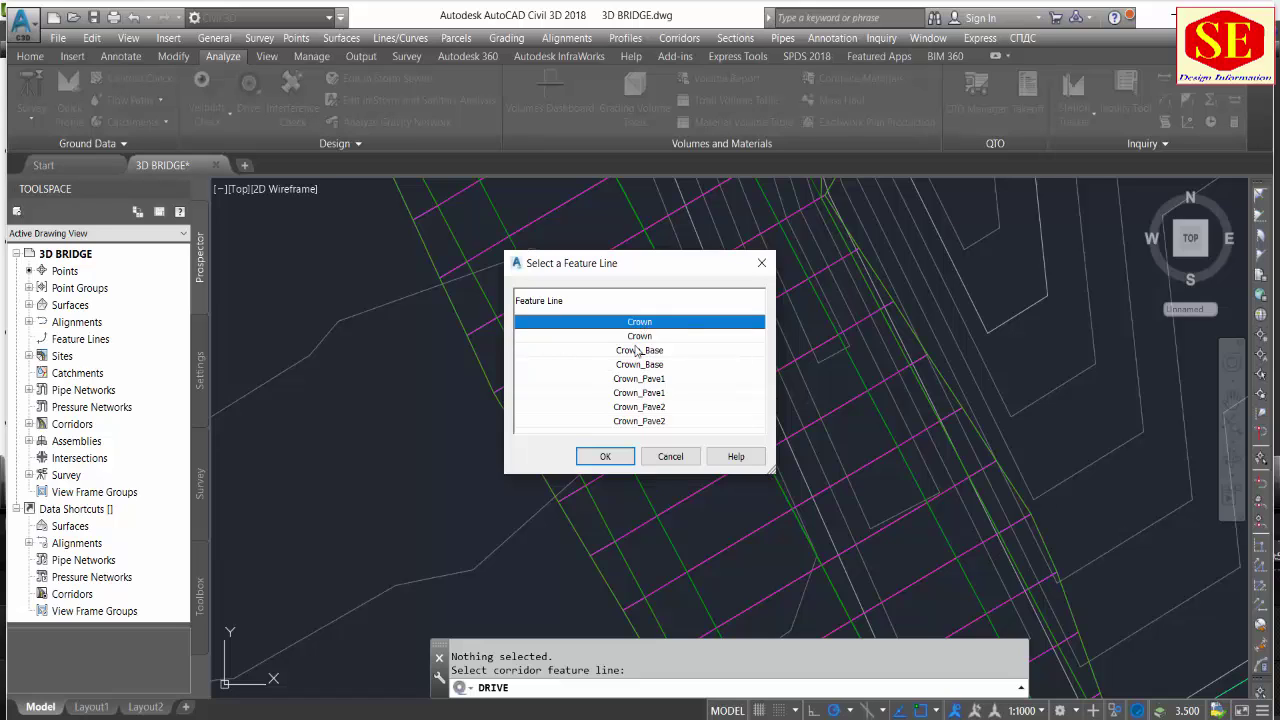
click(603, 457)
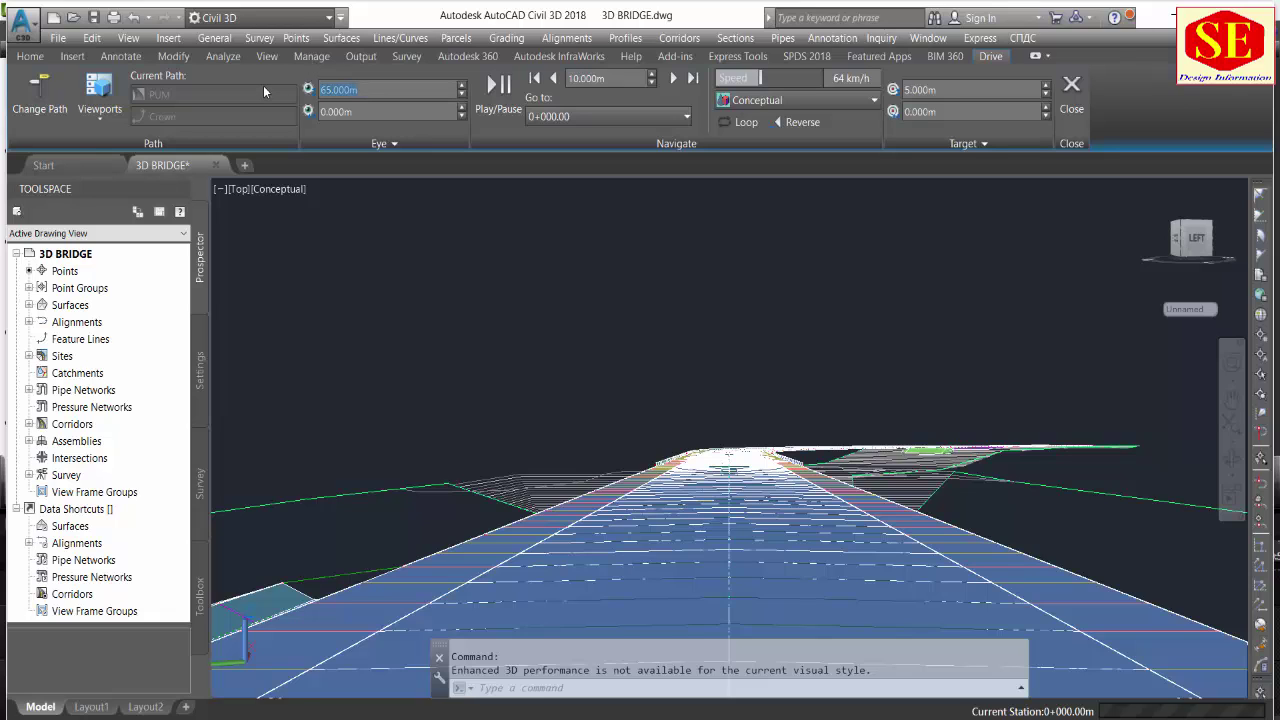
Set the drive eye and target heights to 6 m with 1 m offsets.
text(6)
key(Return)
click(849, 77)
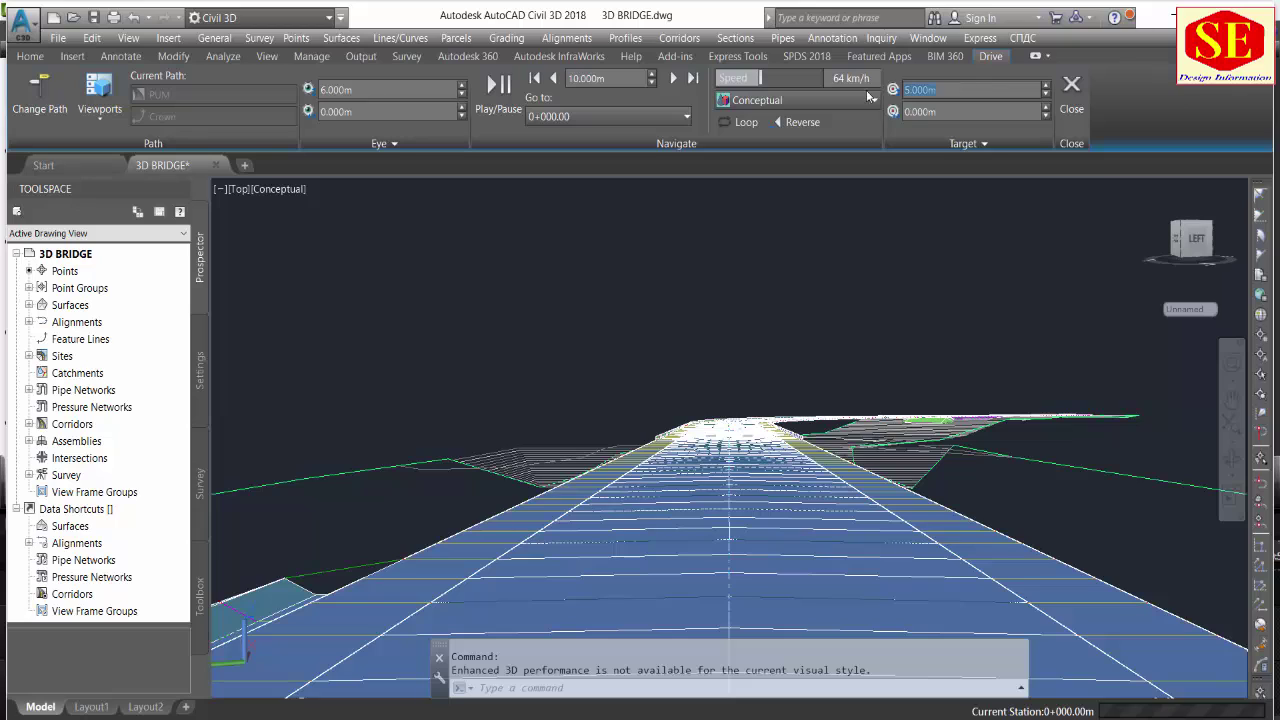
text(6)
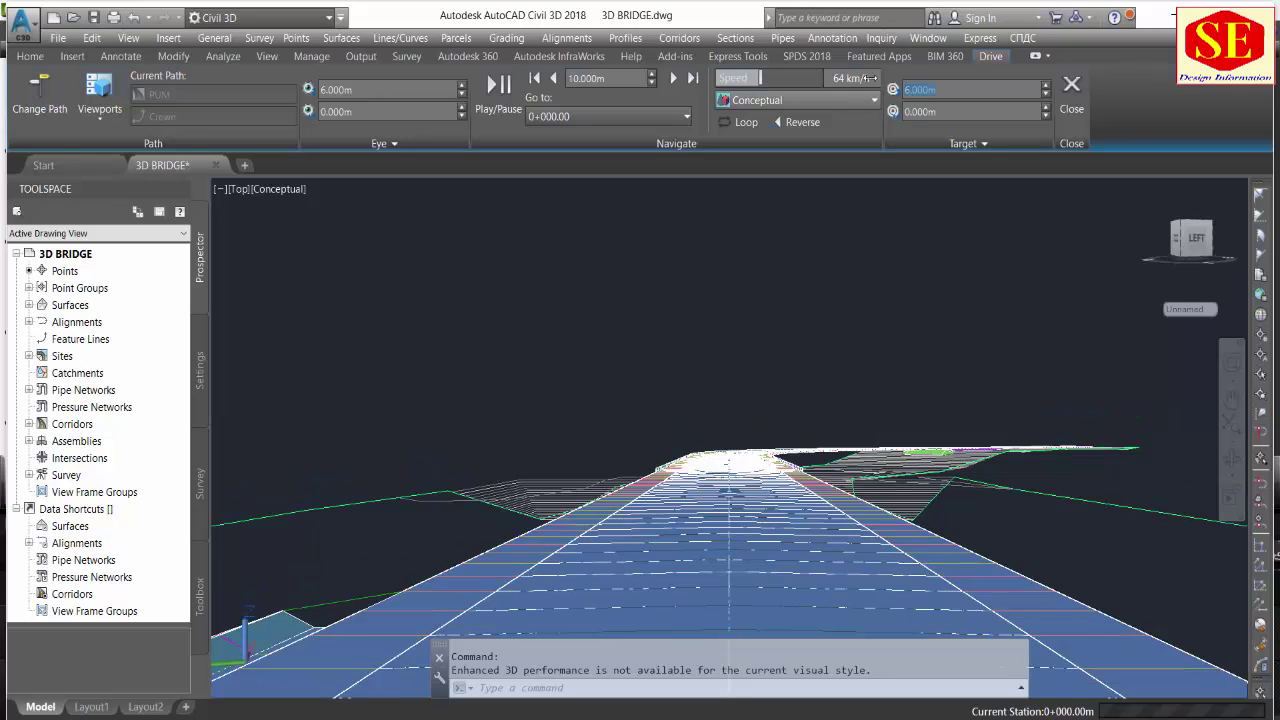
click(946, 125)
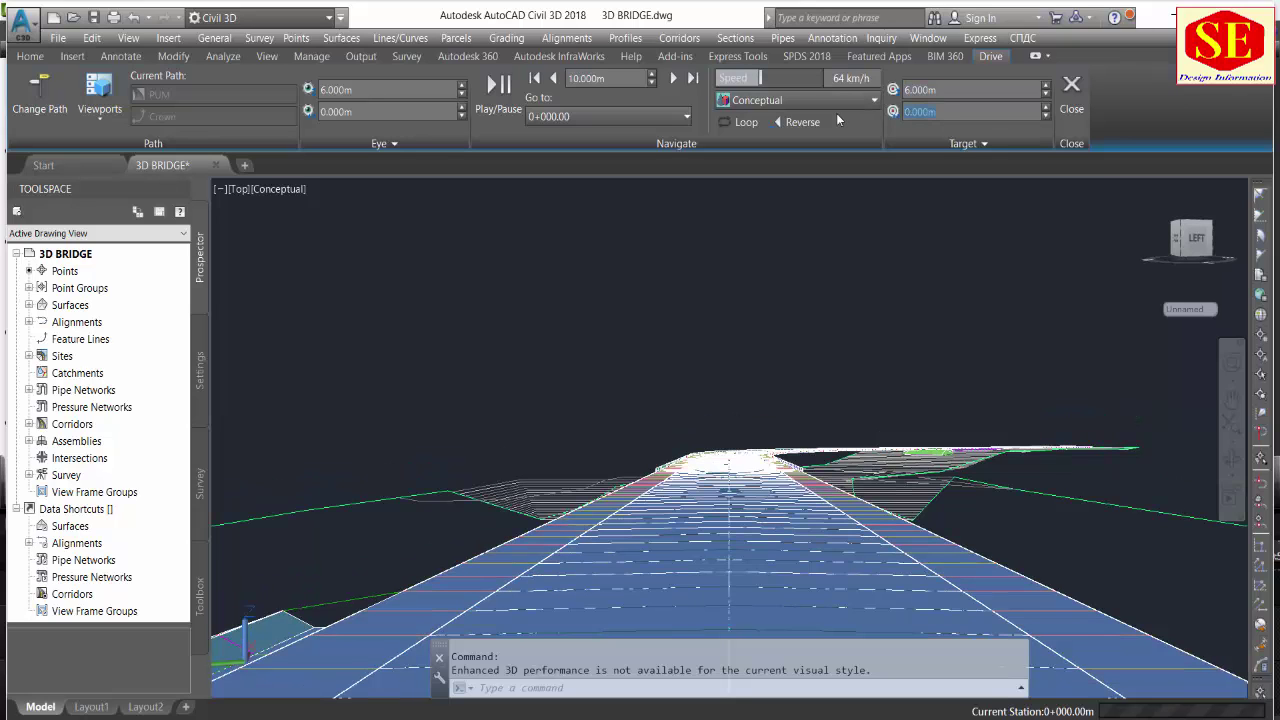
text(1)
key(Return)
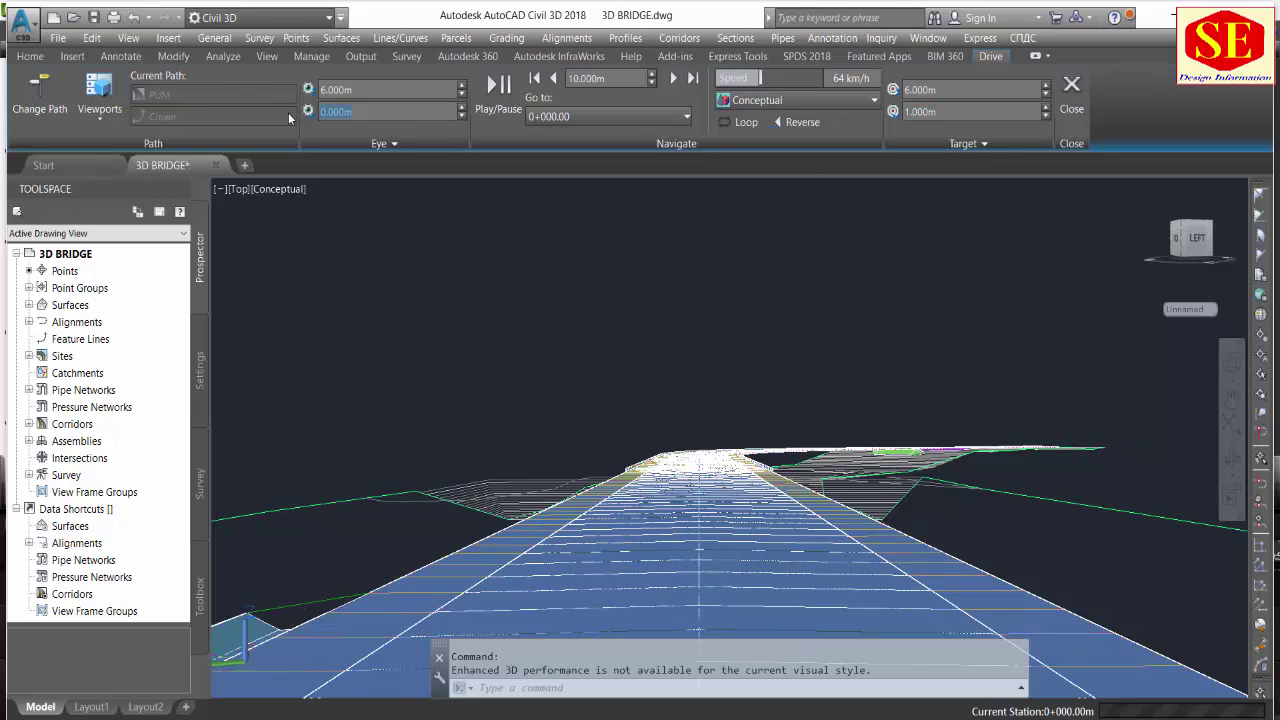
text(1)
key(Return)
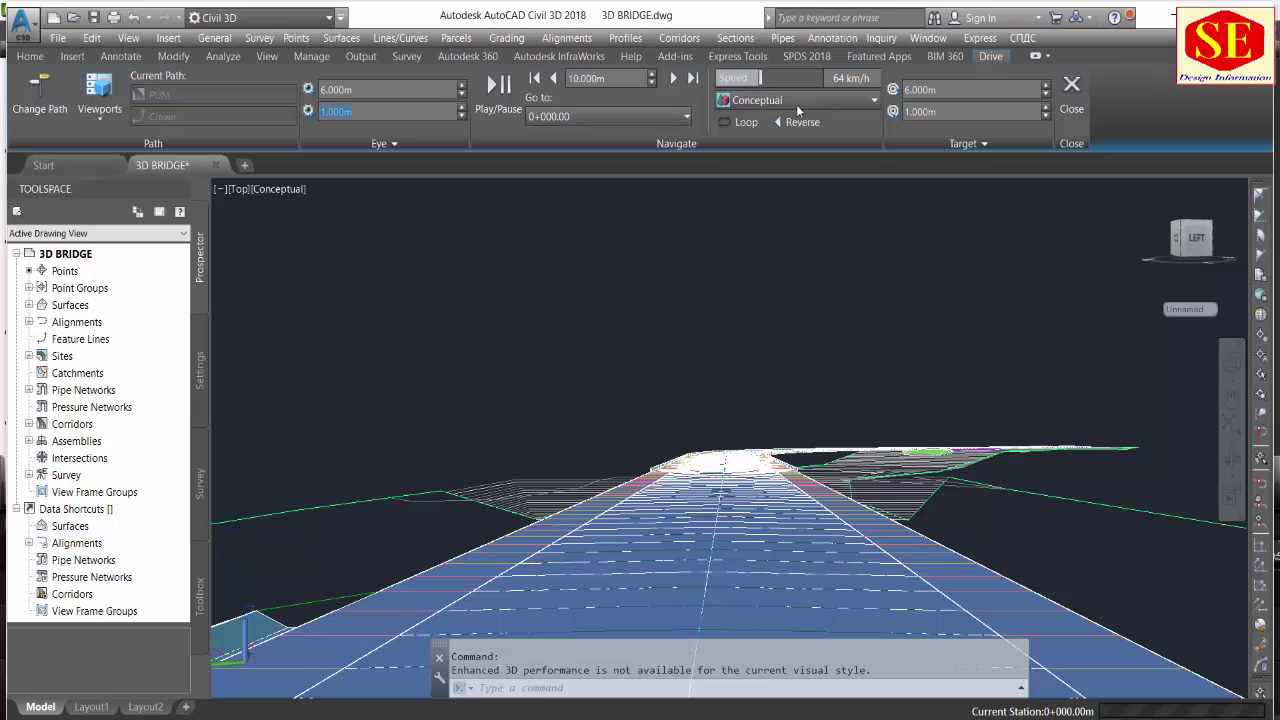
Switch the drive view to Realistic, play it to station 0+965.00, then exit.
click(799, 104)
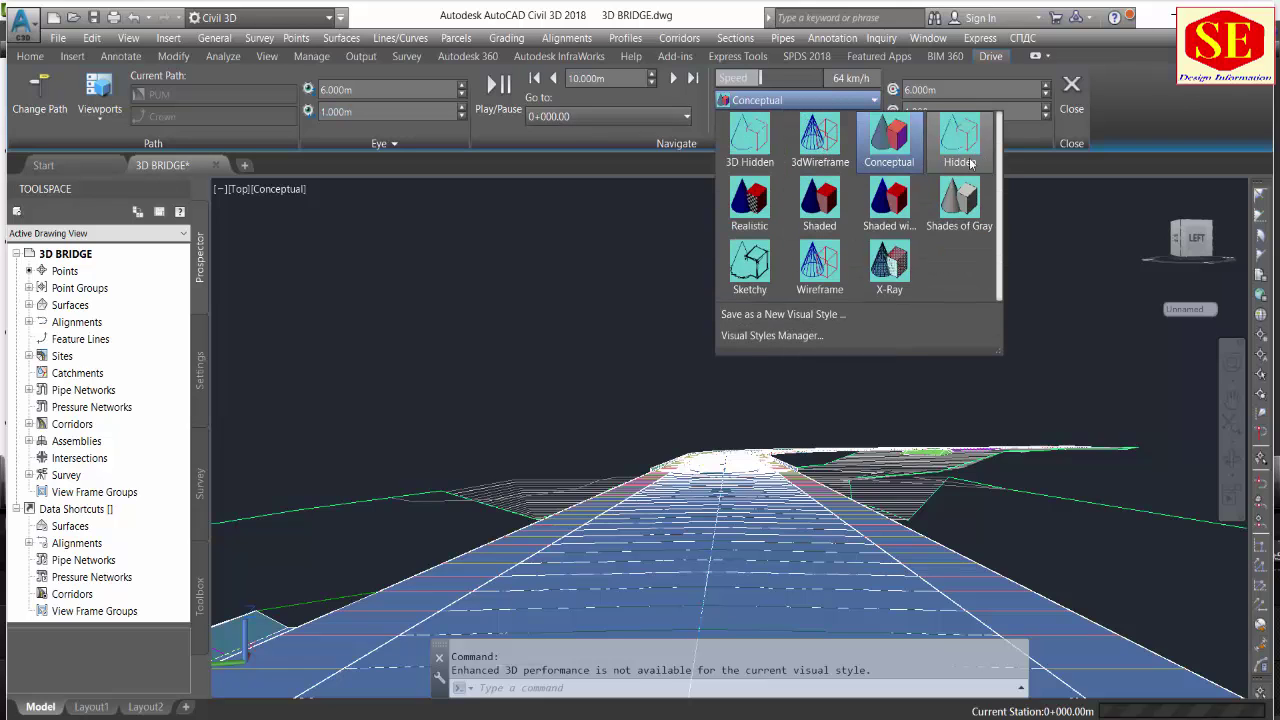
click(790, 206)
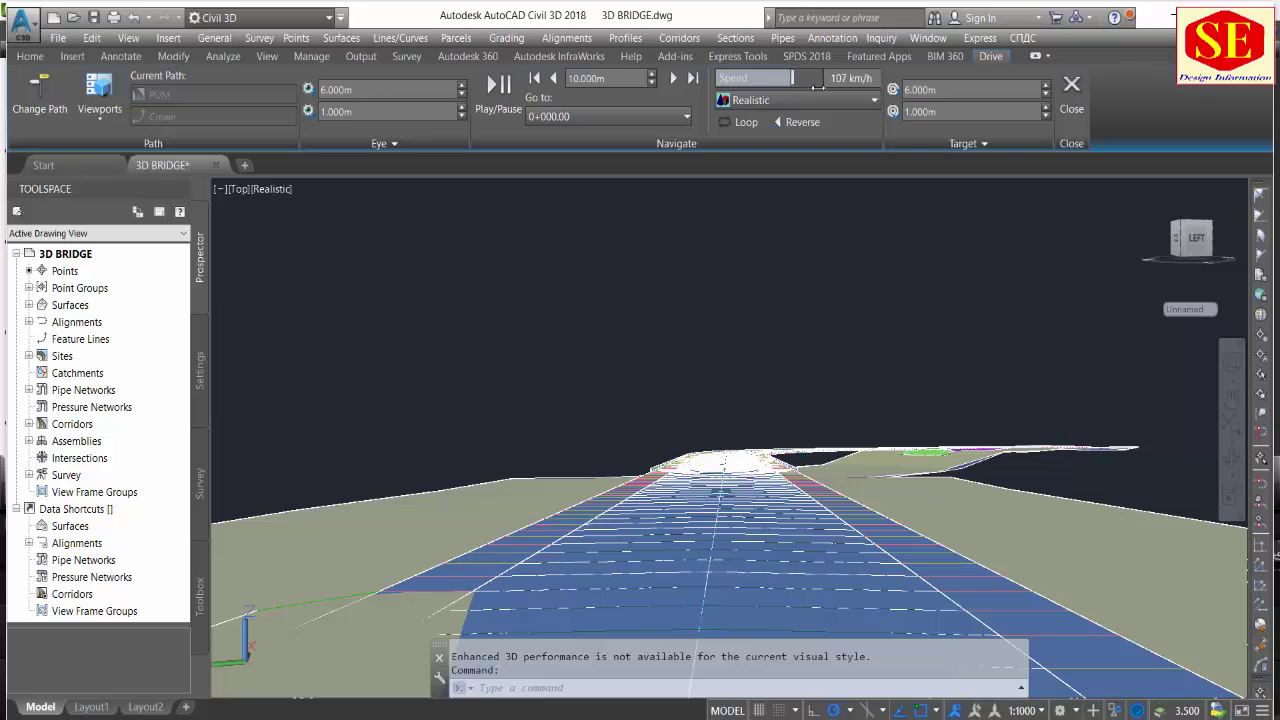
click(507, 88)
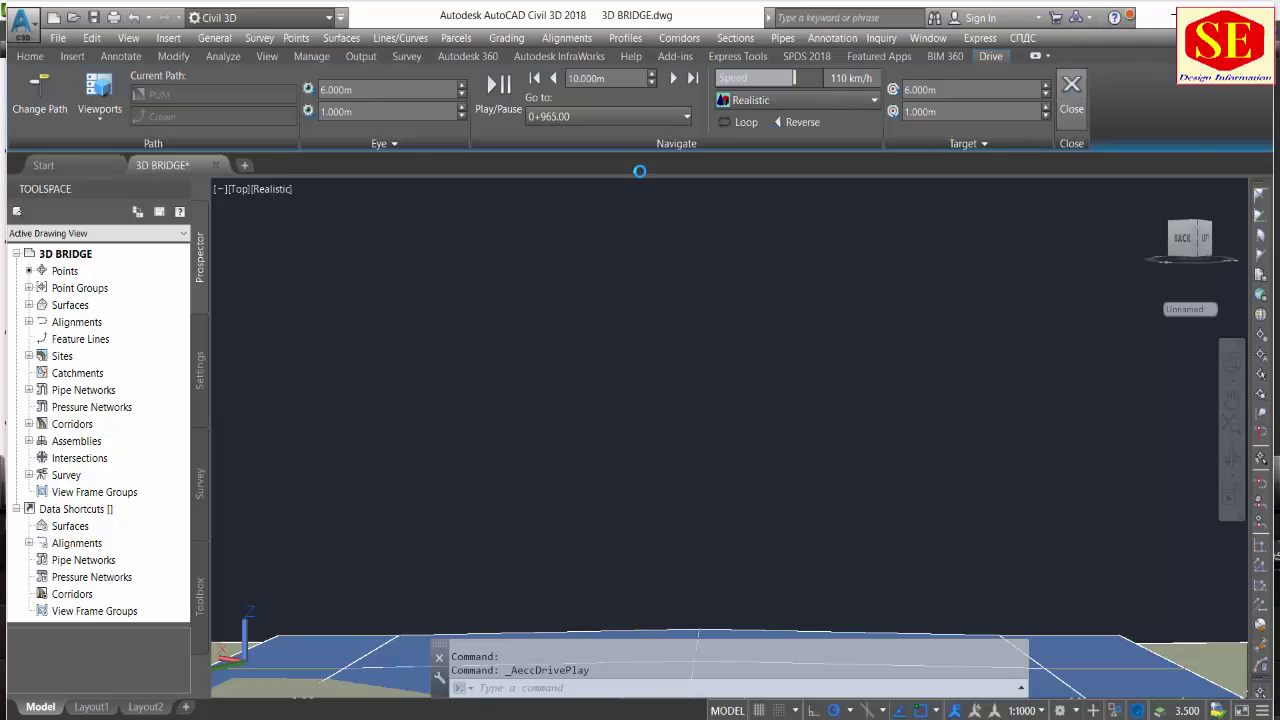
key(Escape)
Zoom and pan around the top 2D Wireframe plan of the graded corridor's station labels.
scroll(745, 252, up, 1)
scroll(745, 252, up, 2)
scroll(745, 252, up, 3)
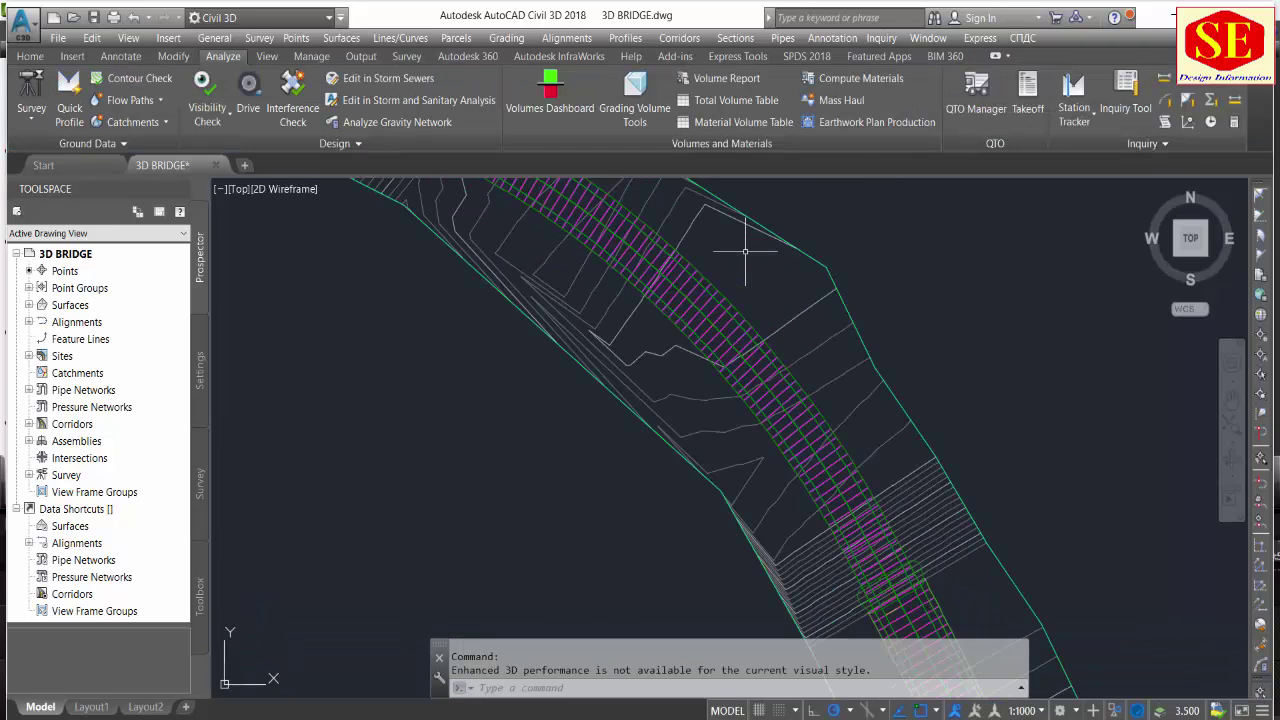
scroll(700, 409, up, 2)
scroll(608, 297, up, 1)
scroll(626, 283, up, 2)
scroll(563, 316, up, 1)
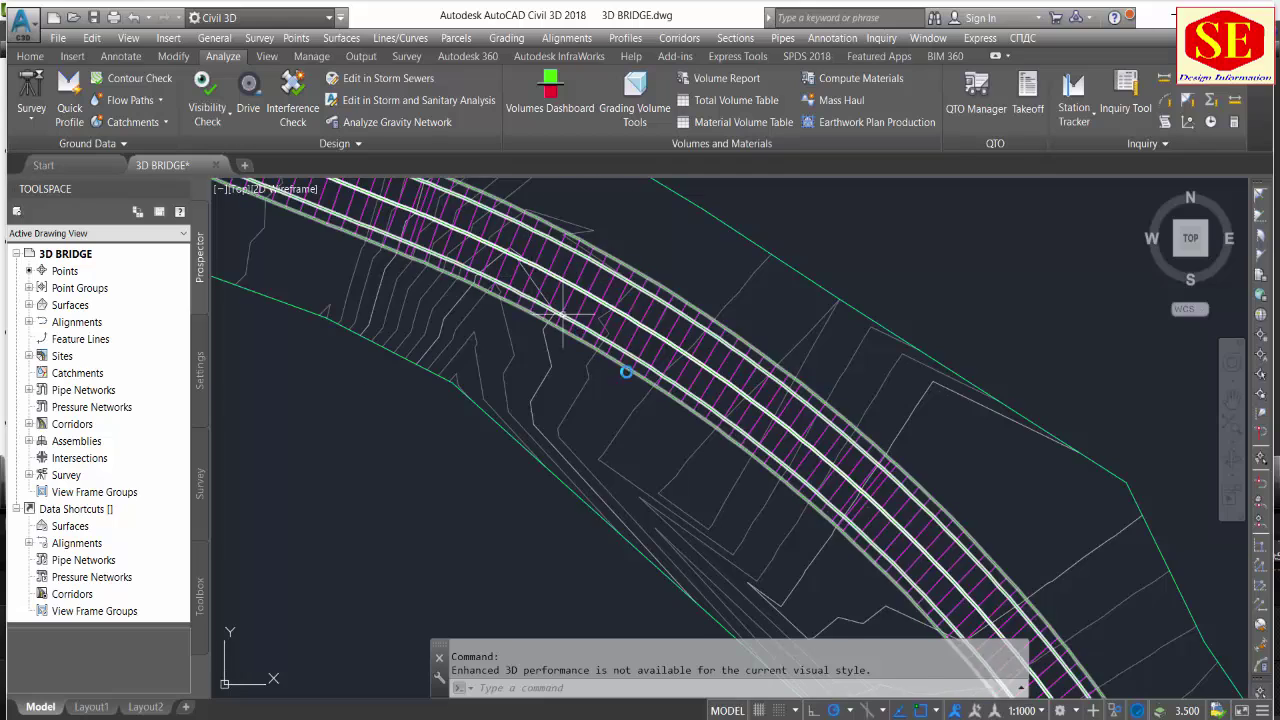
scroll(563, 316, up, 2)
scroll(618, 340, down, 1)
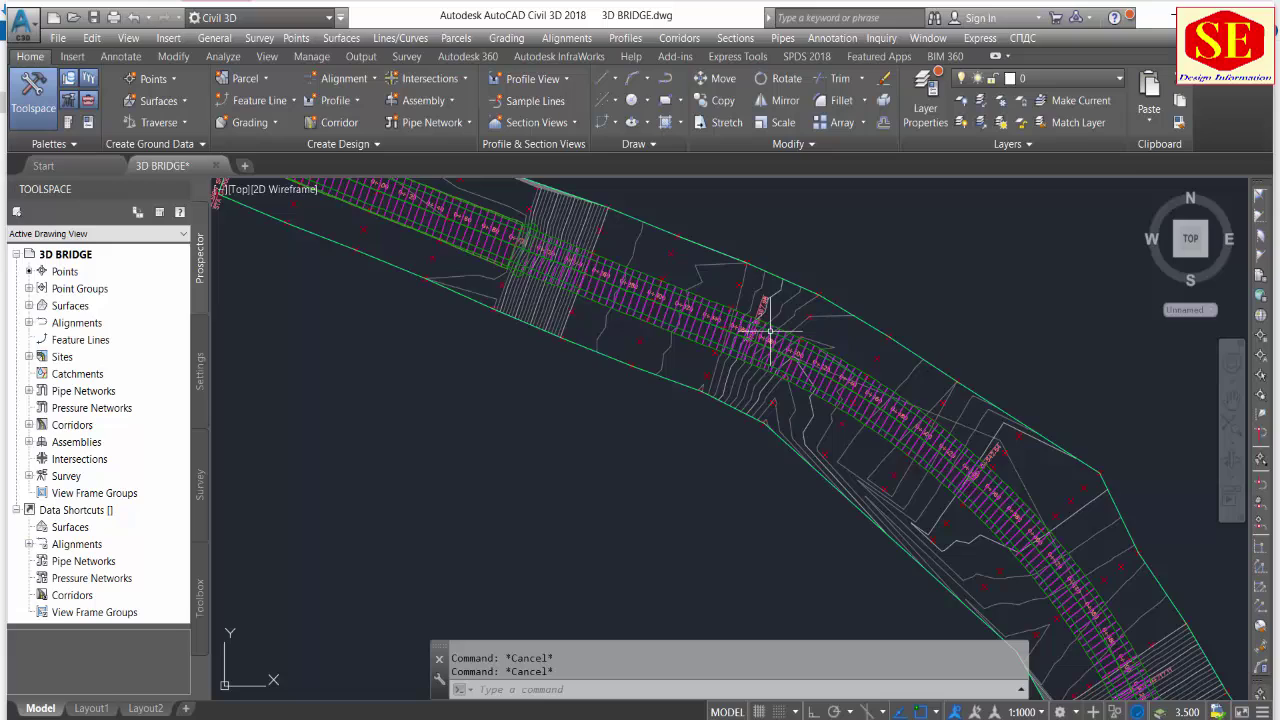
scroll(830, 441, up, 2)
scroll(830, 441, up, 1)
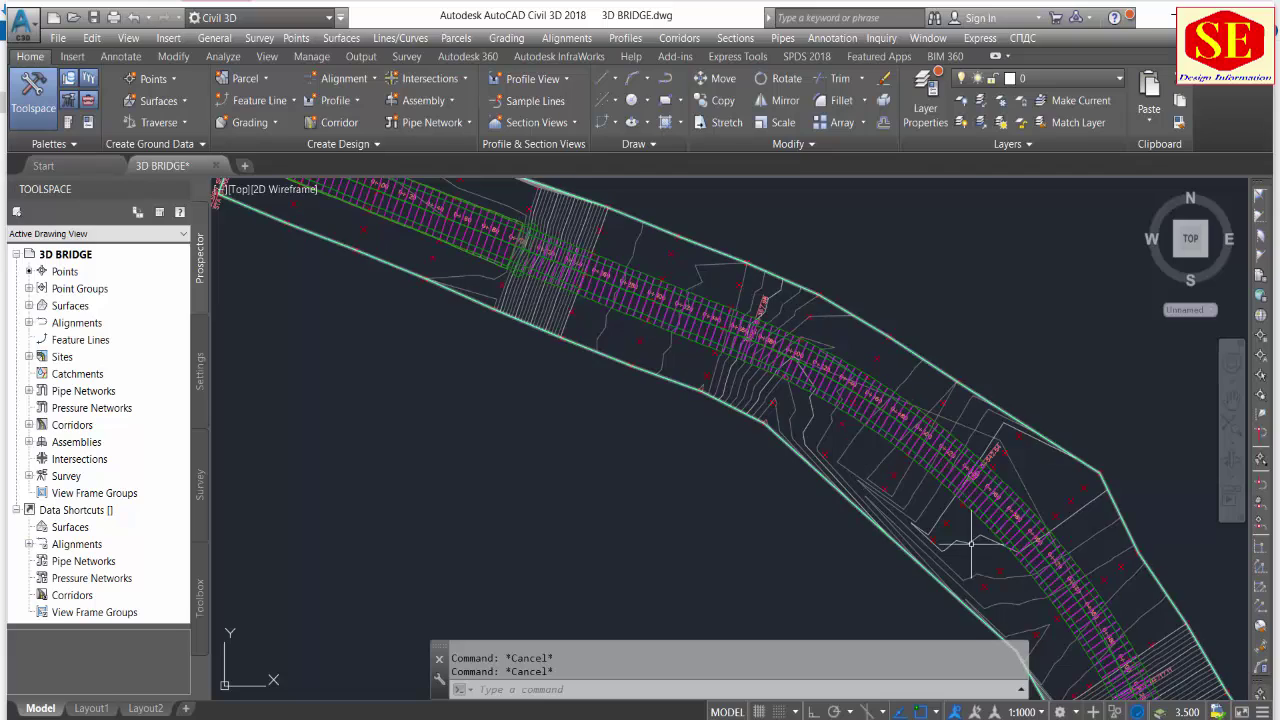
scroll(898, 449, down, 1)
scroll(900, 440, down, 2)
scroll(894, 460, down, 1)
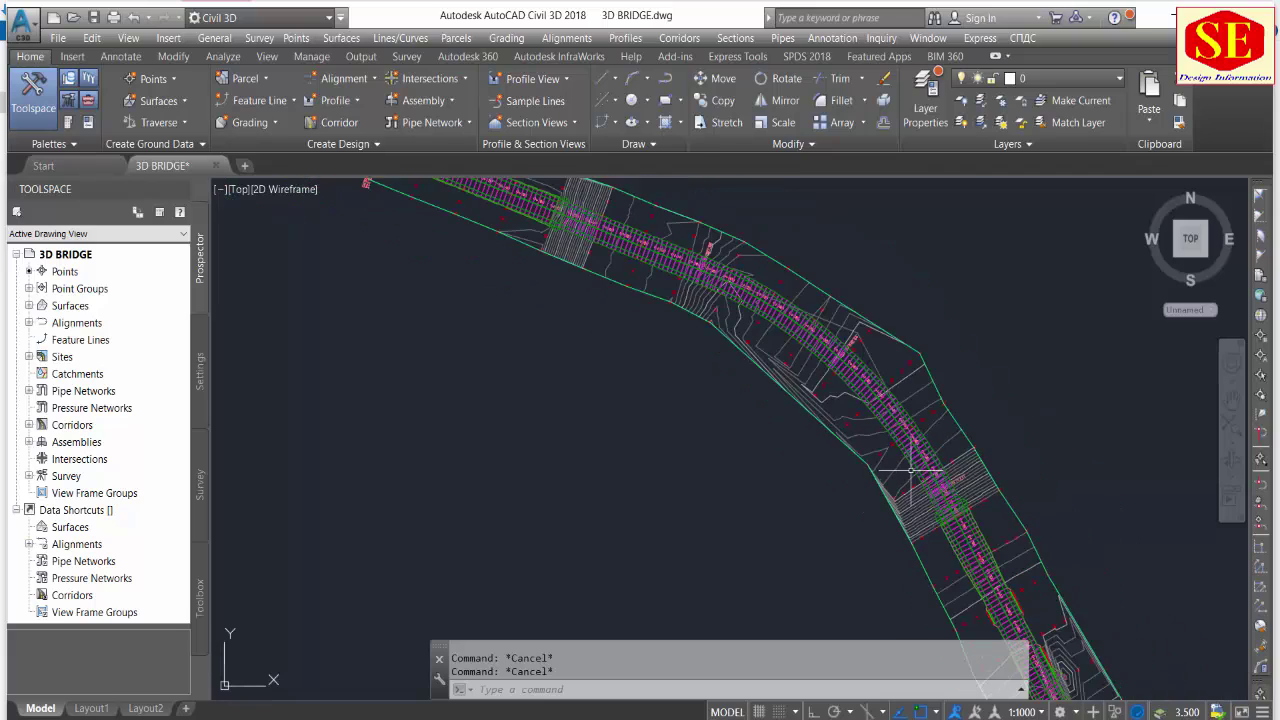
scroll(948, 496, down, 2)
scroll(948, 496, up, 1)
scroll(914, 492, up, 4)
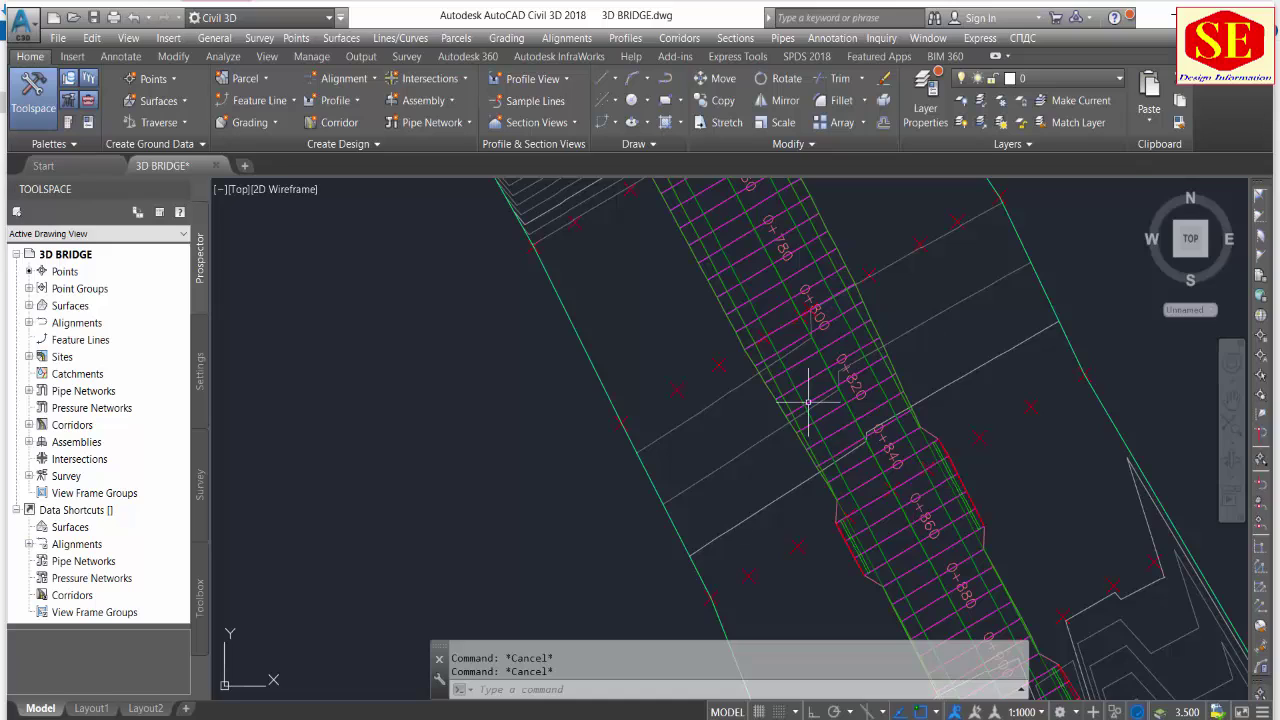
scroll(808, 401, down, 2)
scroll(866, 320, down, 2)
scroll(1134, 563, down, 1)
scroll(745, 355, down, 1)
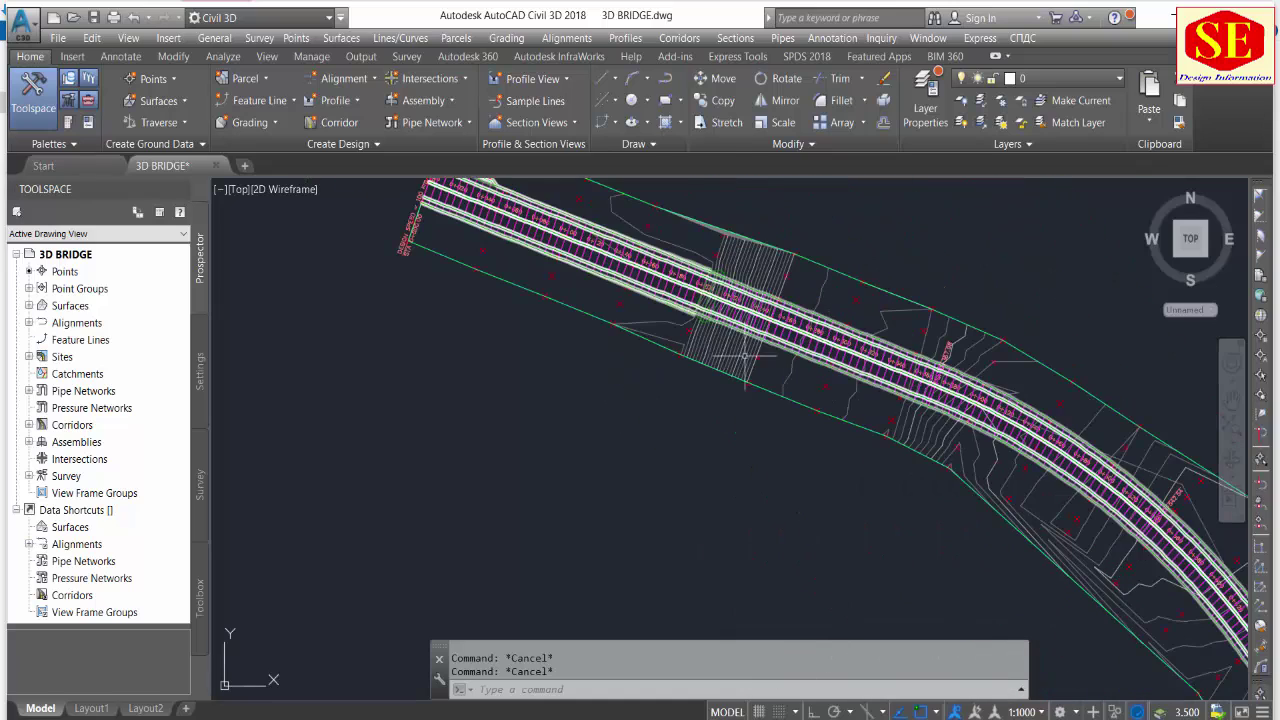
middle_drag(767, 463, 660, 357)
scroll(621, 397, up, 2)
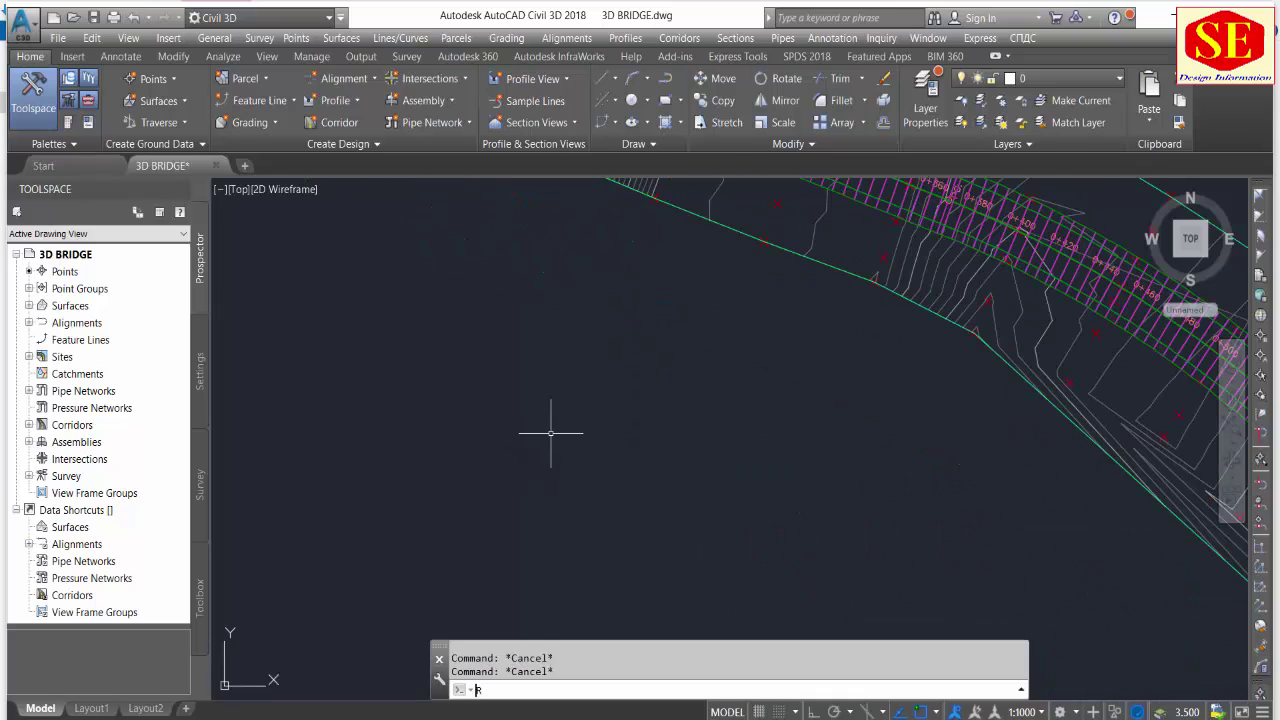
Draw a 28 by 6 rectangle beside the corridor.
text(REC)
key(Return)
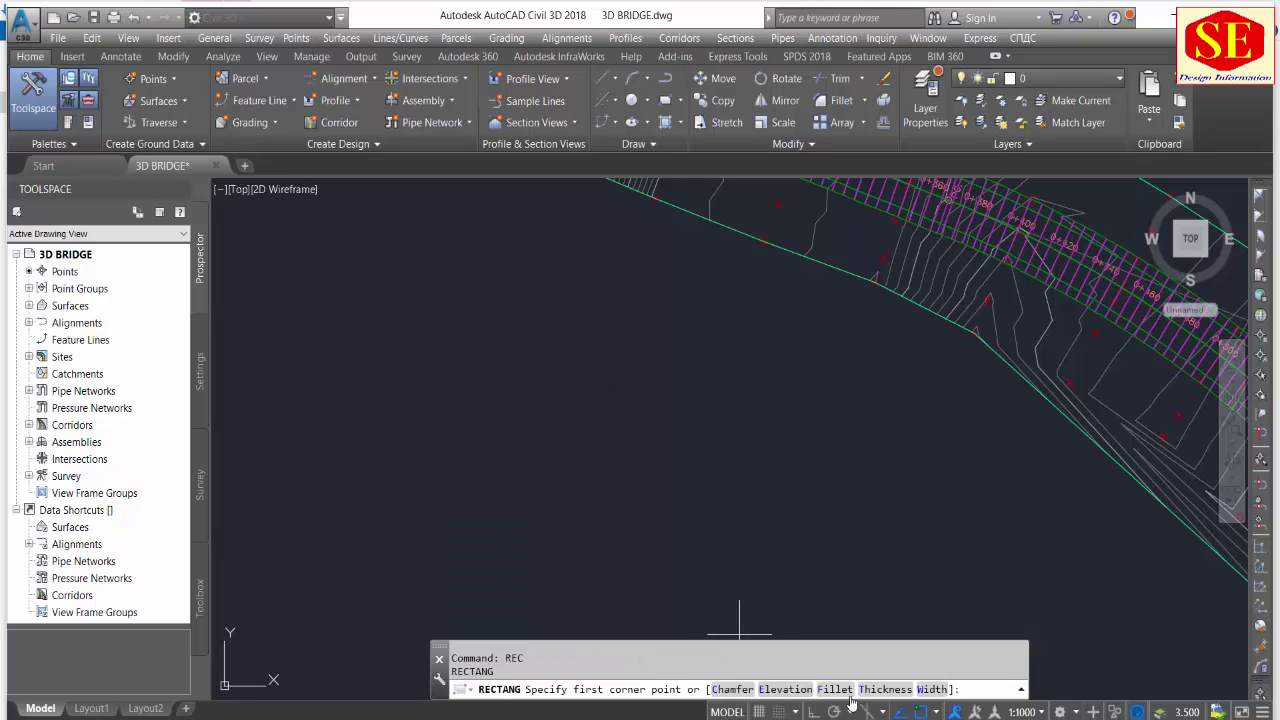
click(676, 352)
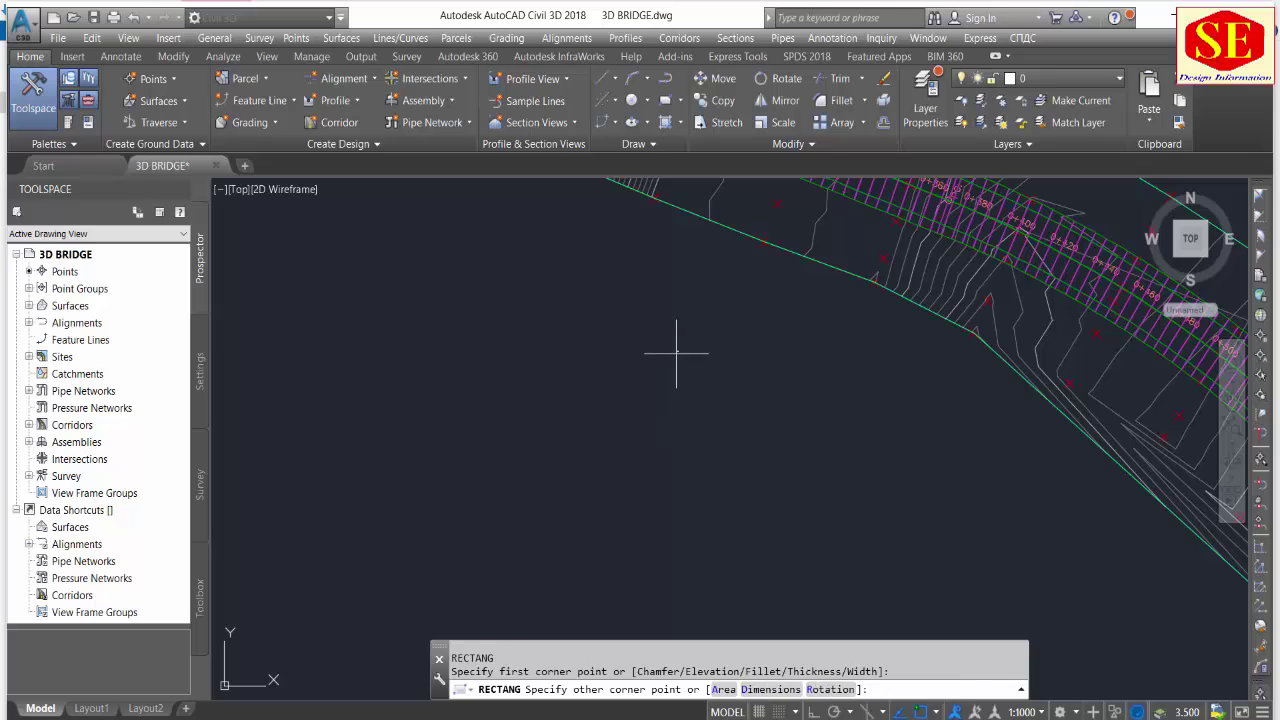
click(778, 689)
text(28)
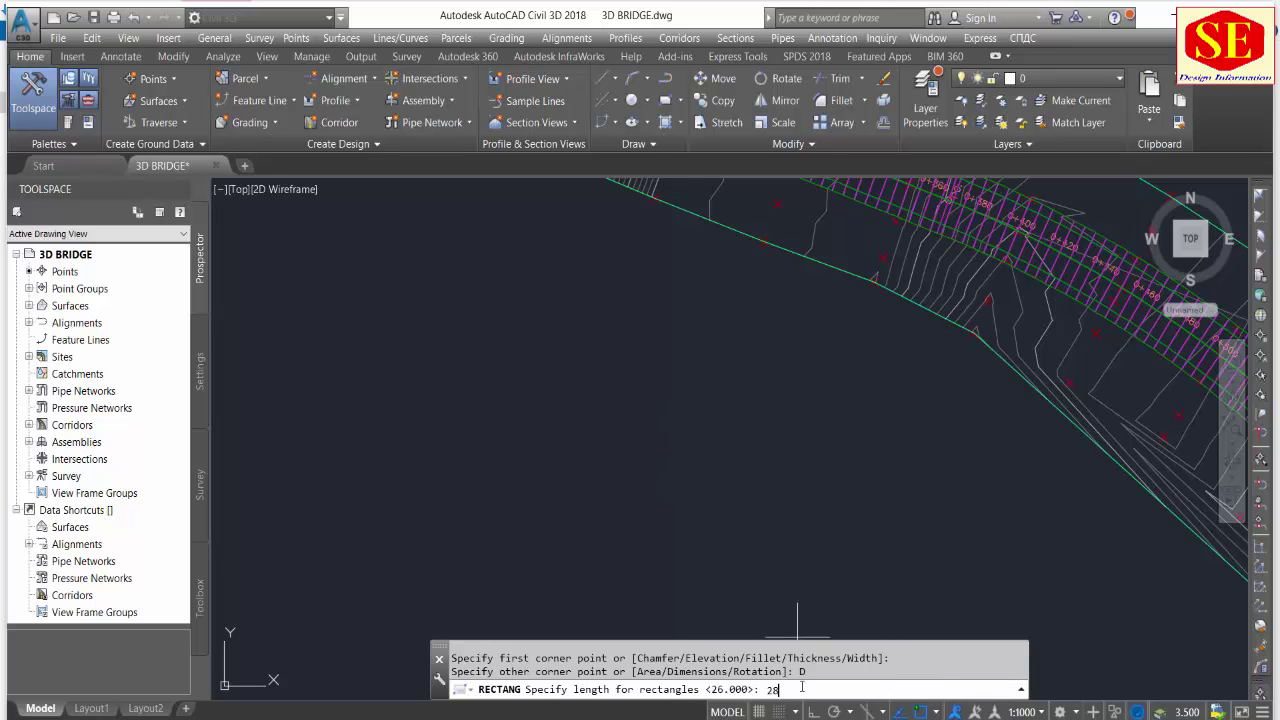
key(Return)
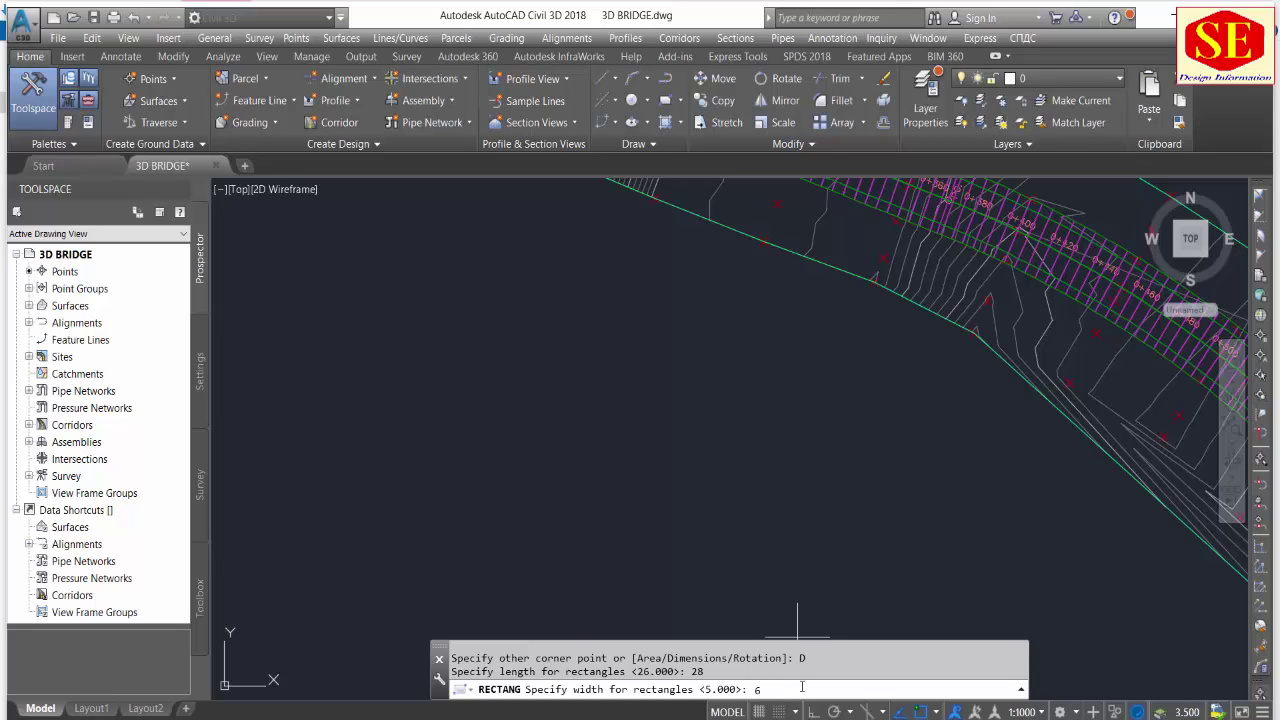
key(Return)
key(Return)
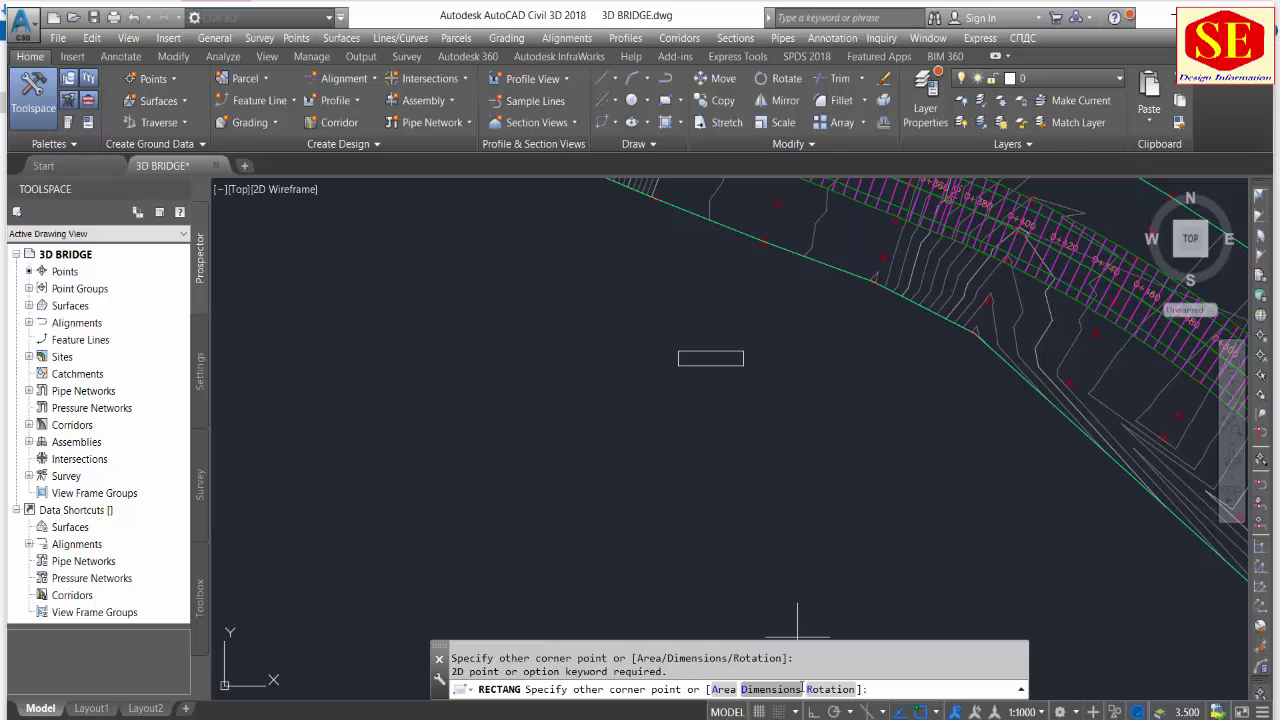
click(660, 417)
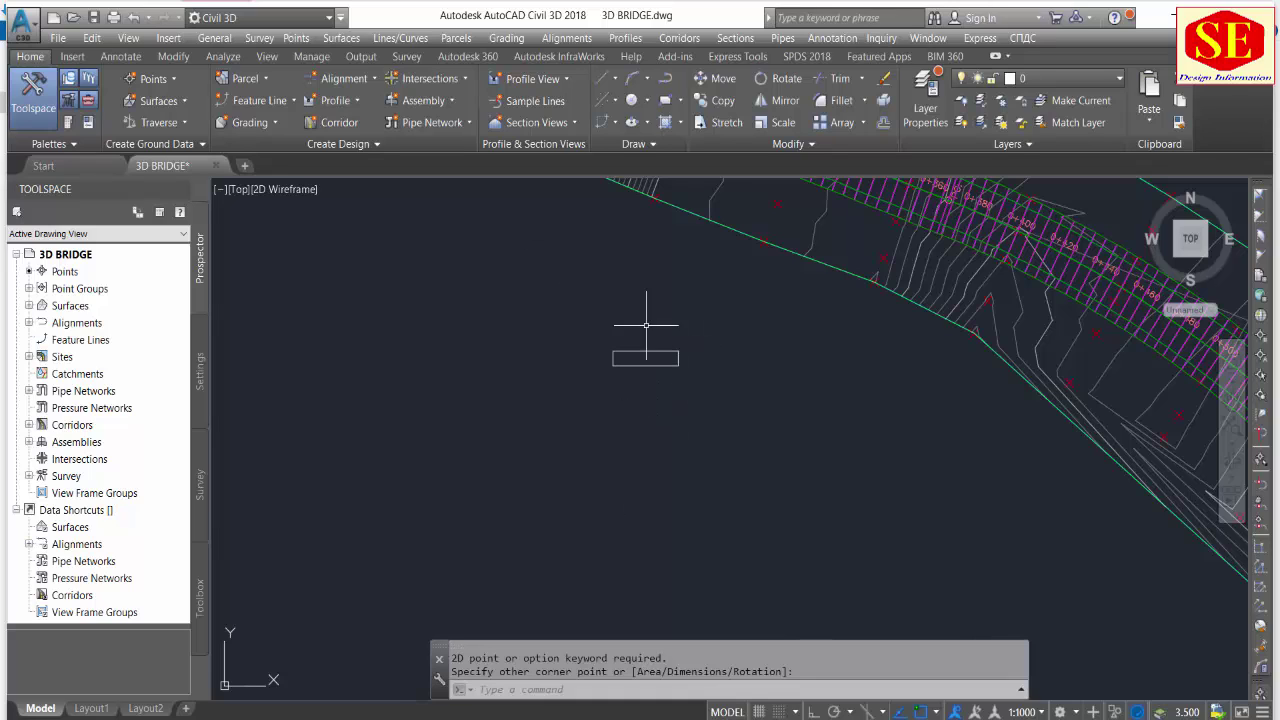
Draw a centre line between the rectangle's right and left edge midpoints.
text(l)
key(Return)
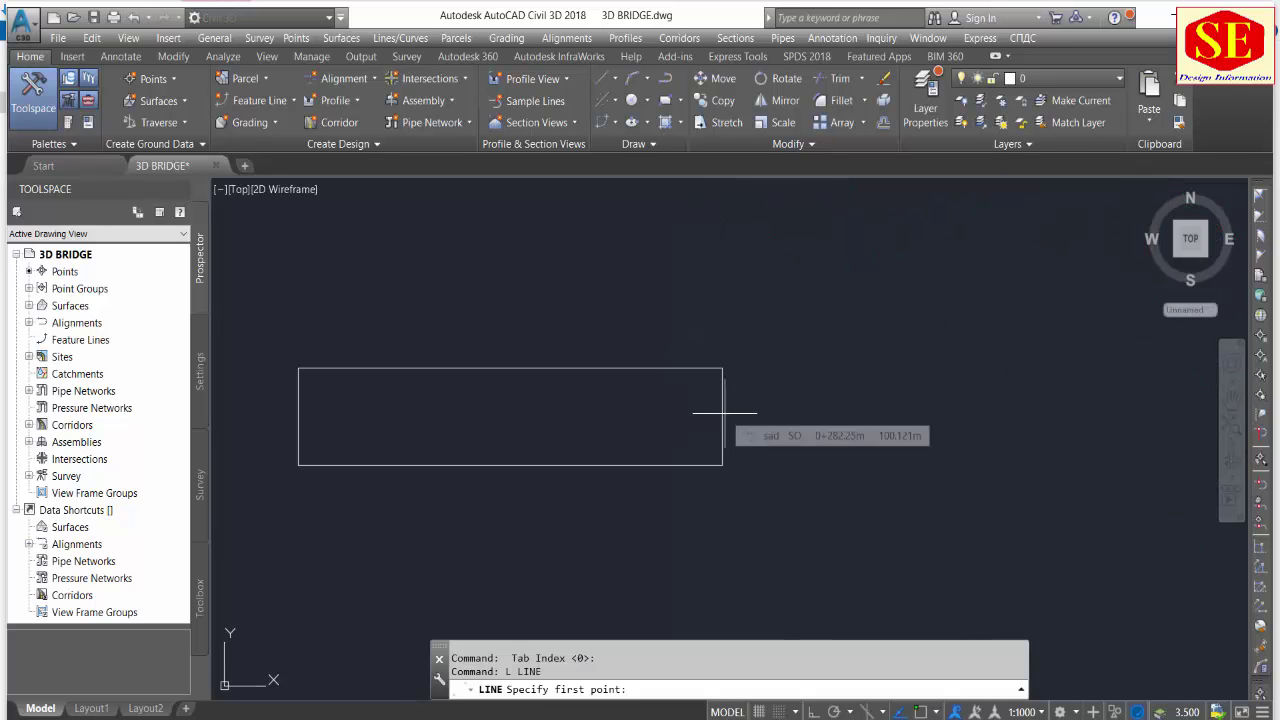
key(F3)
click(722, 417)
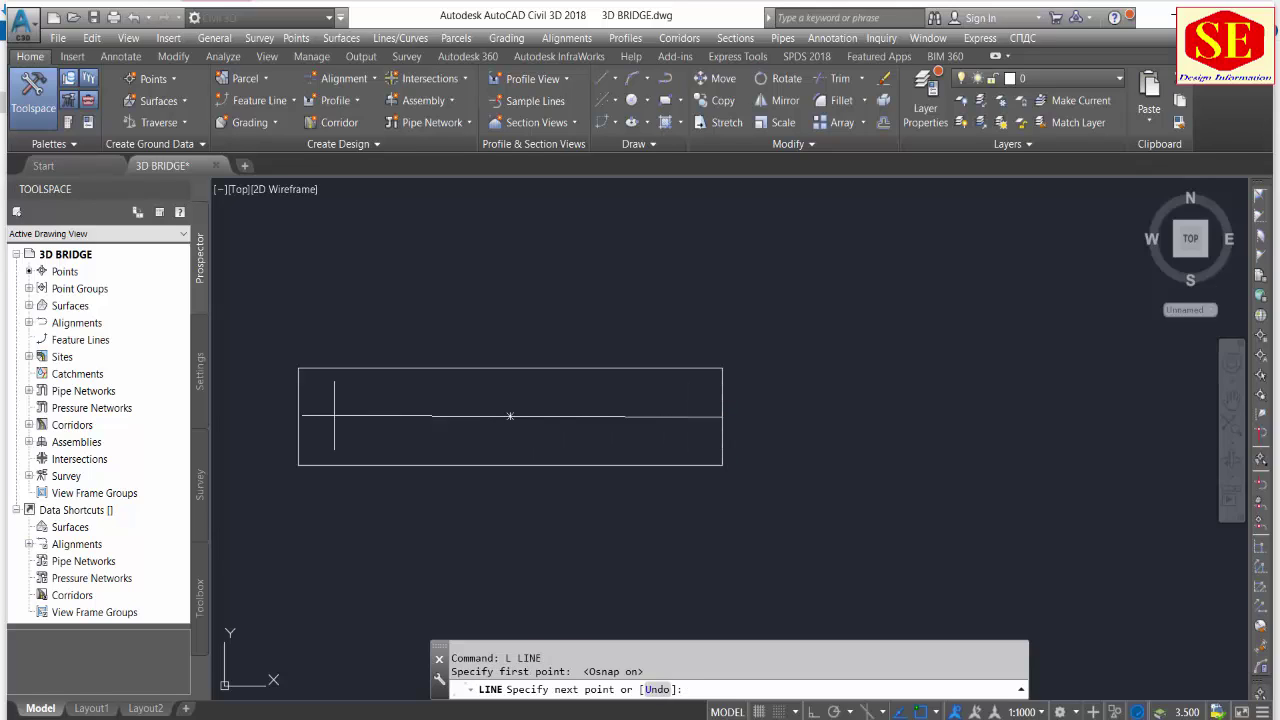
click(298, 416)
key(Escape)
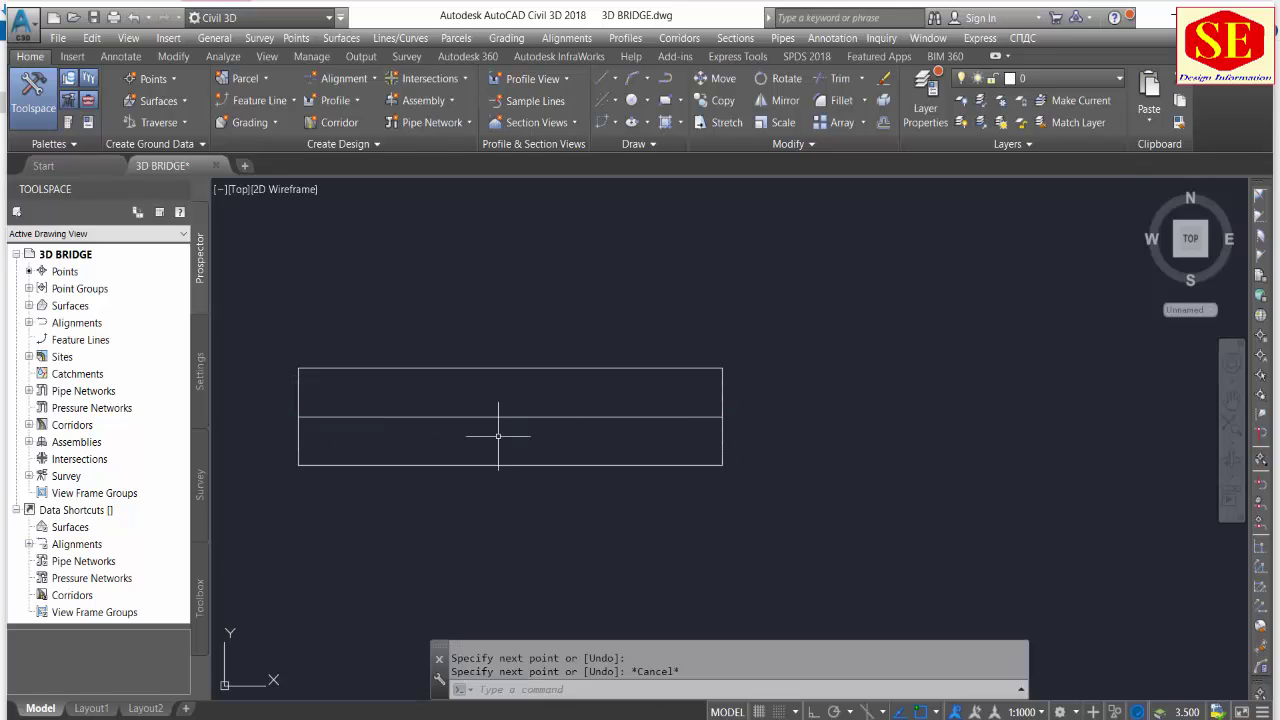
click(601, 415)
middle_drag(637, 454, 838, 466)
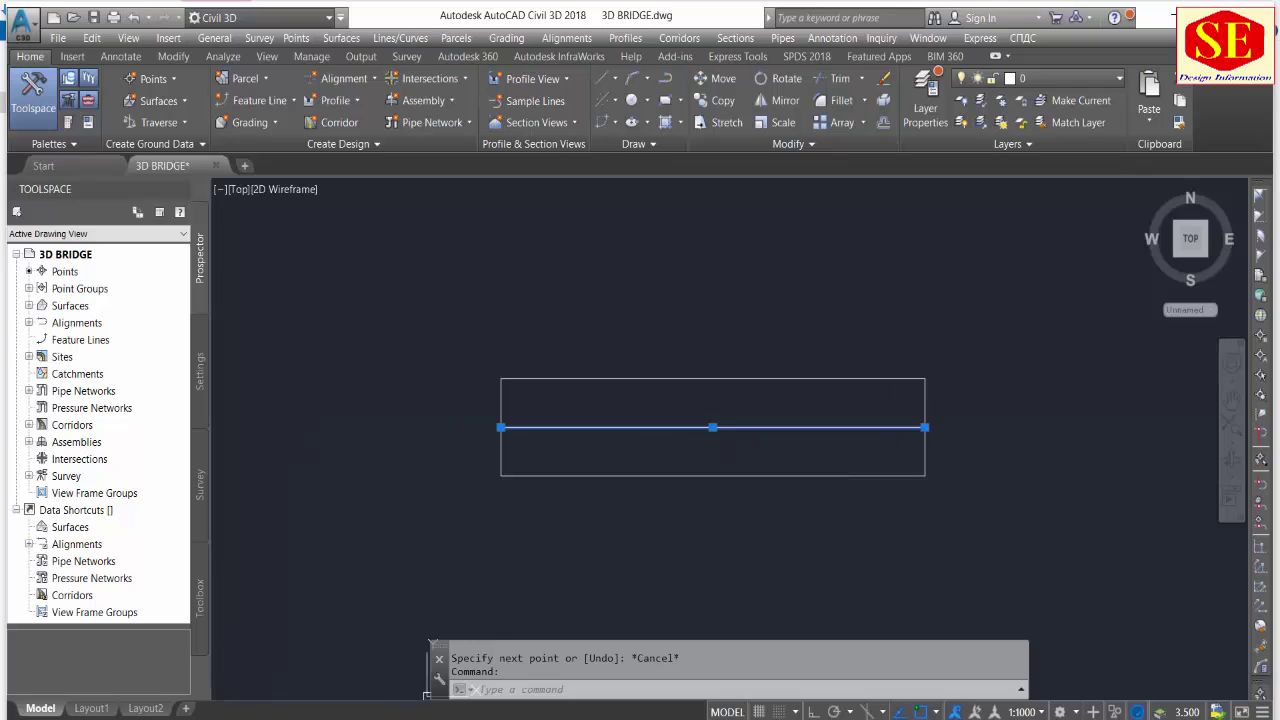
Divide the centre line into 6 equal segments with DIV.
text(D)
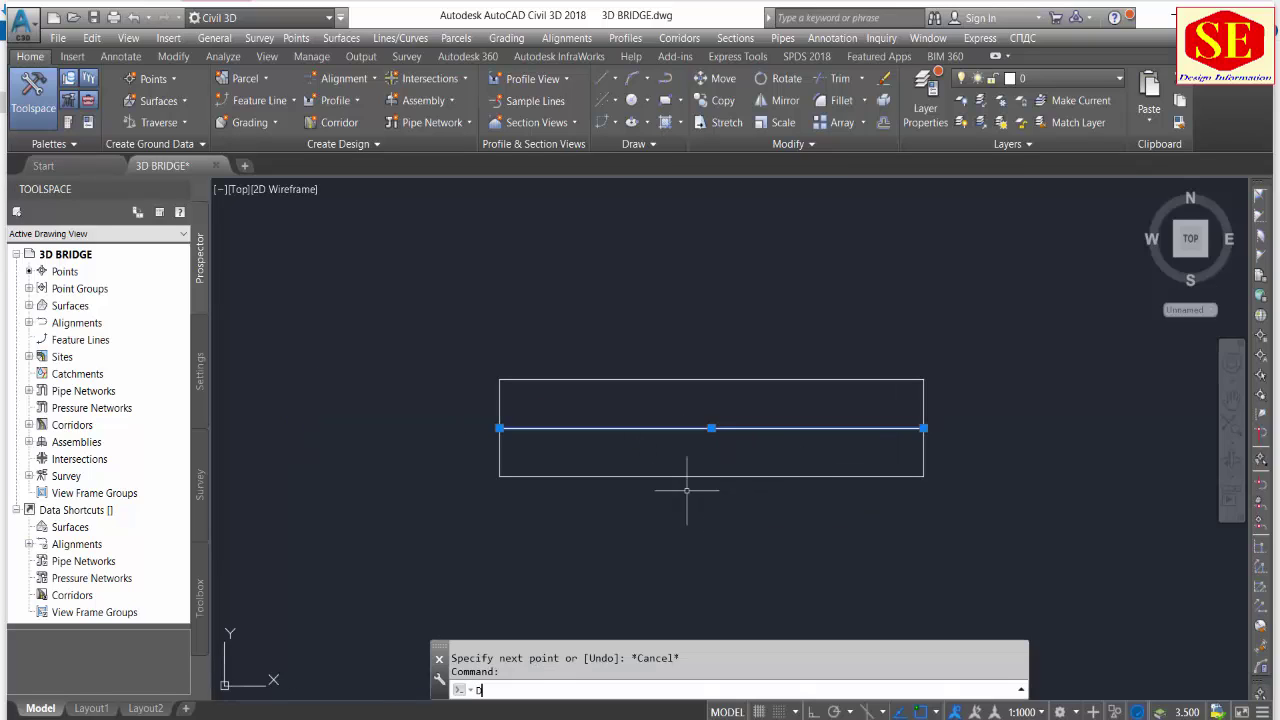
text(IV)
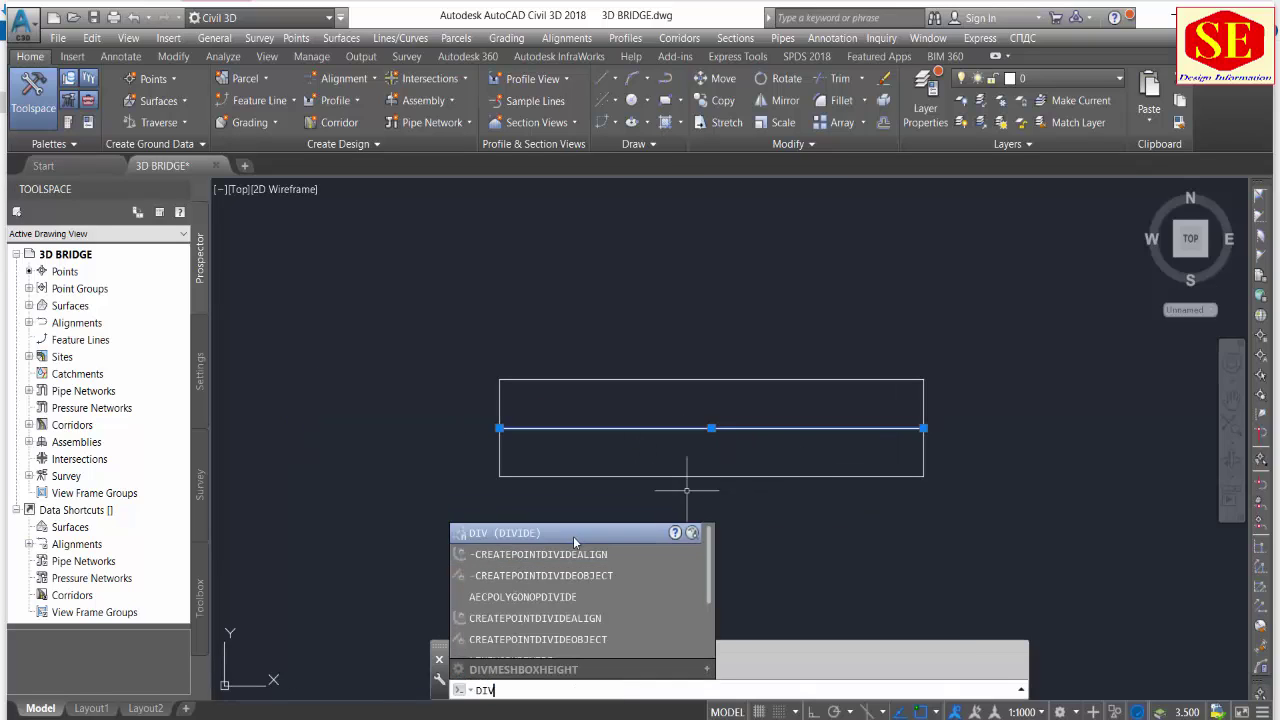
key(Return)
click(658, 429)
text(6)
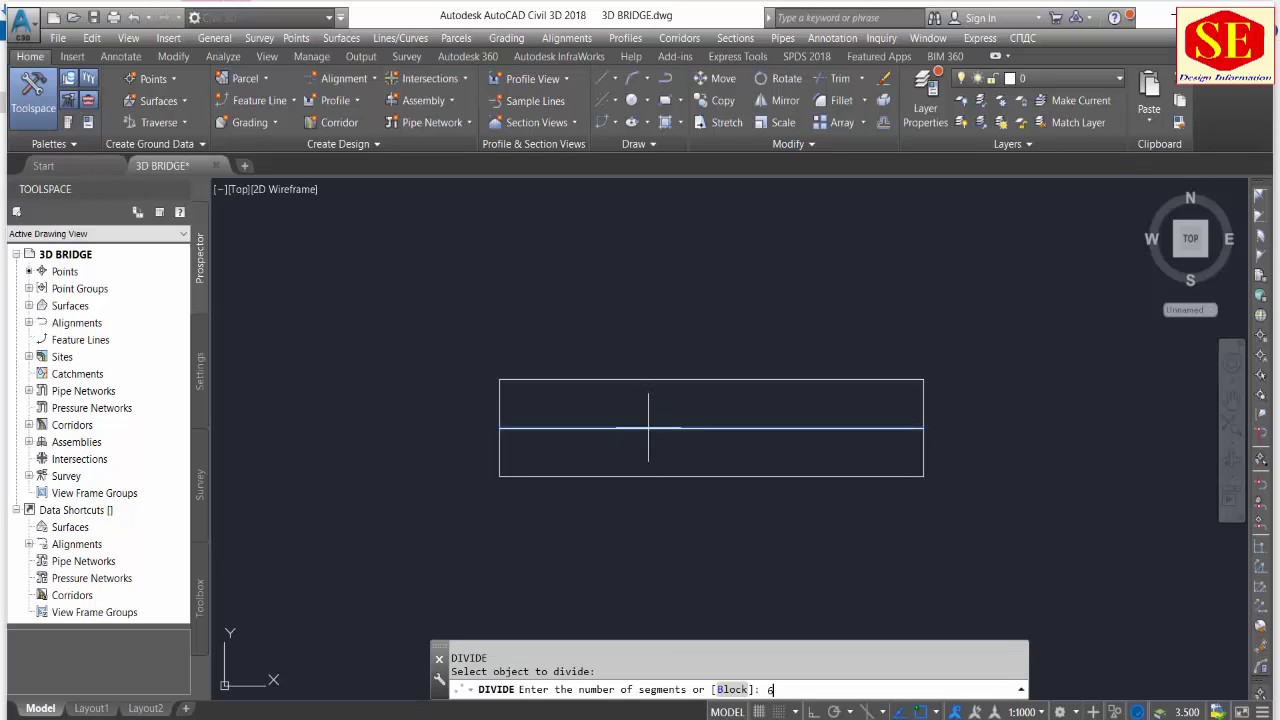
key(Return)
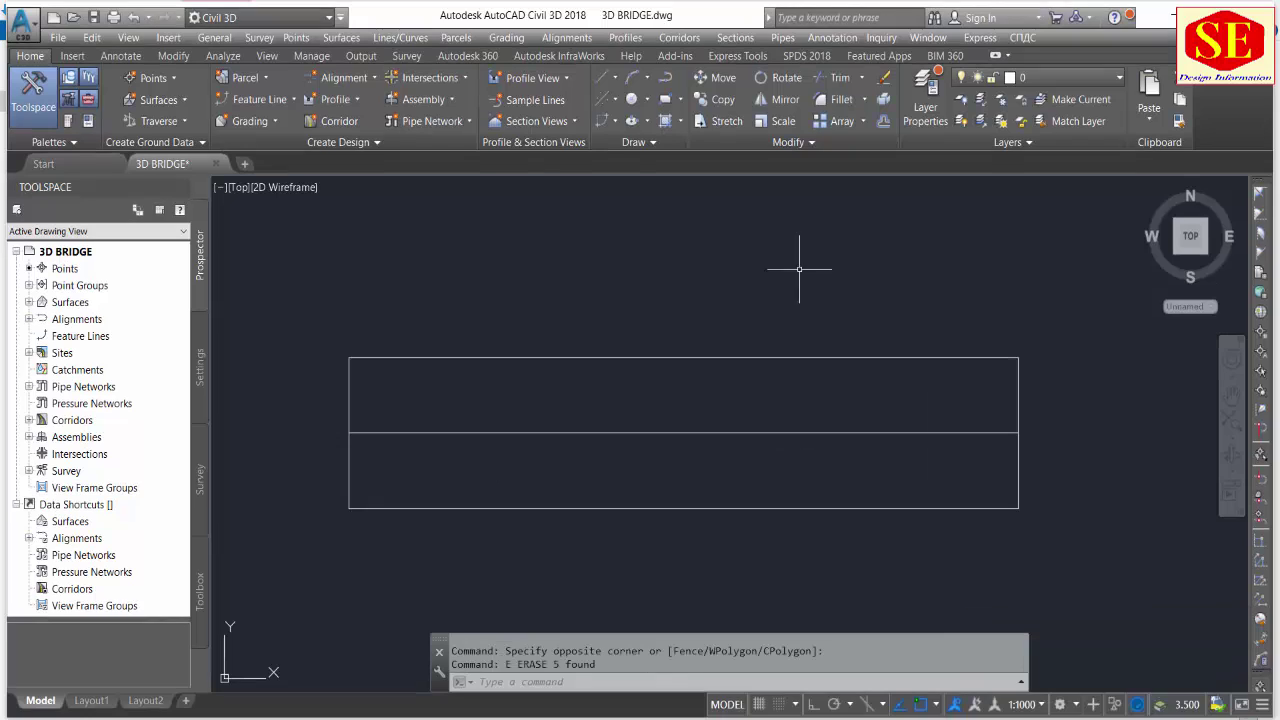
Draw a radius-2 circle on the centre line and copy it to the division points.
text(c)
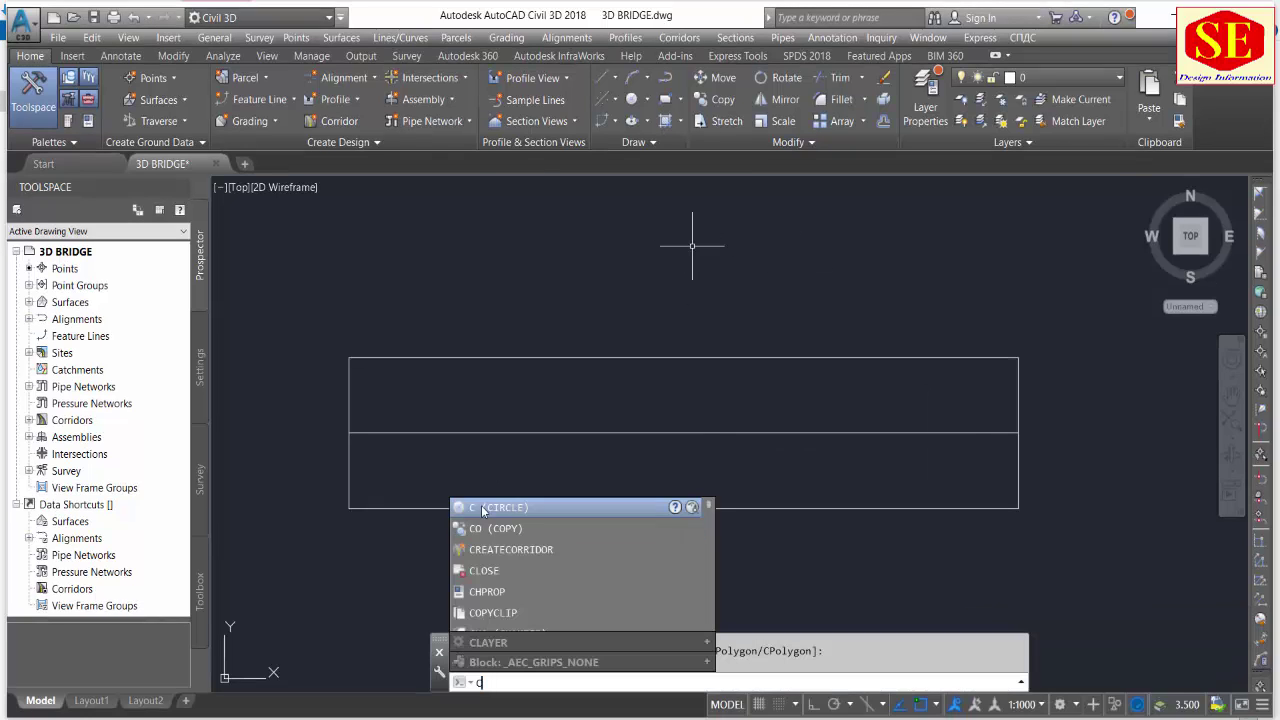
key(Return)
click(906, 432)
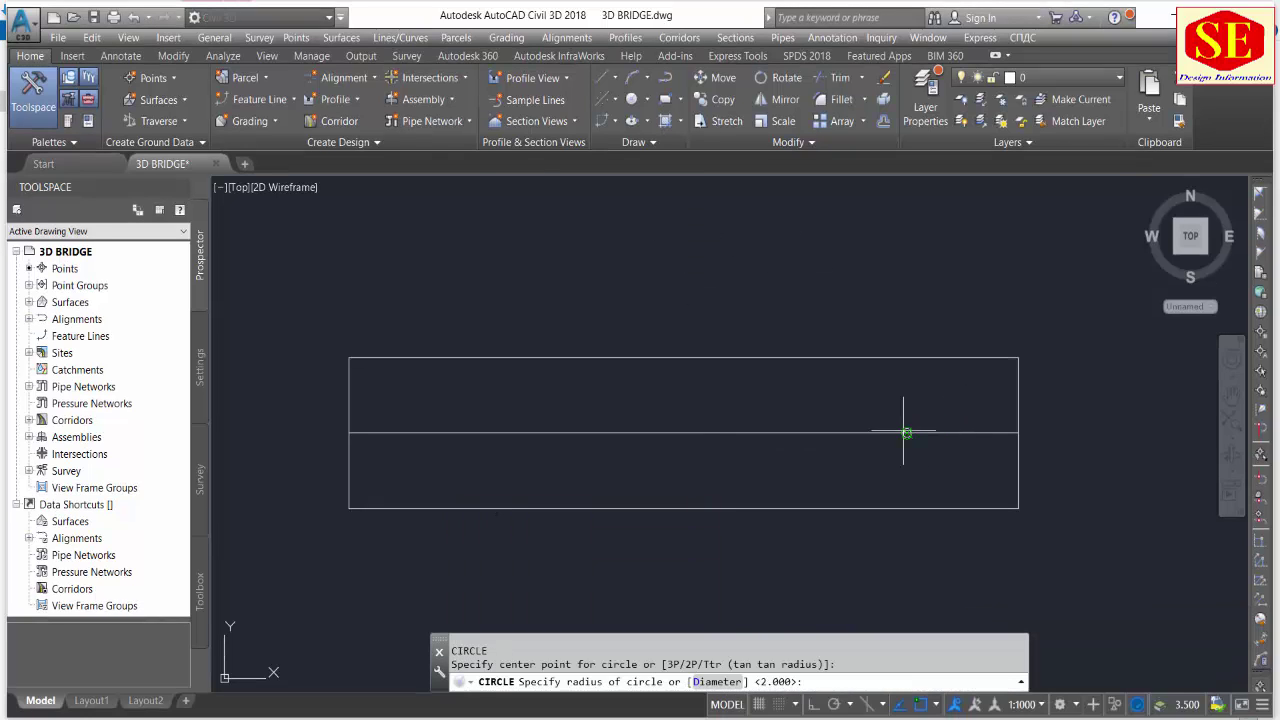
text(2)
key(Return)
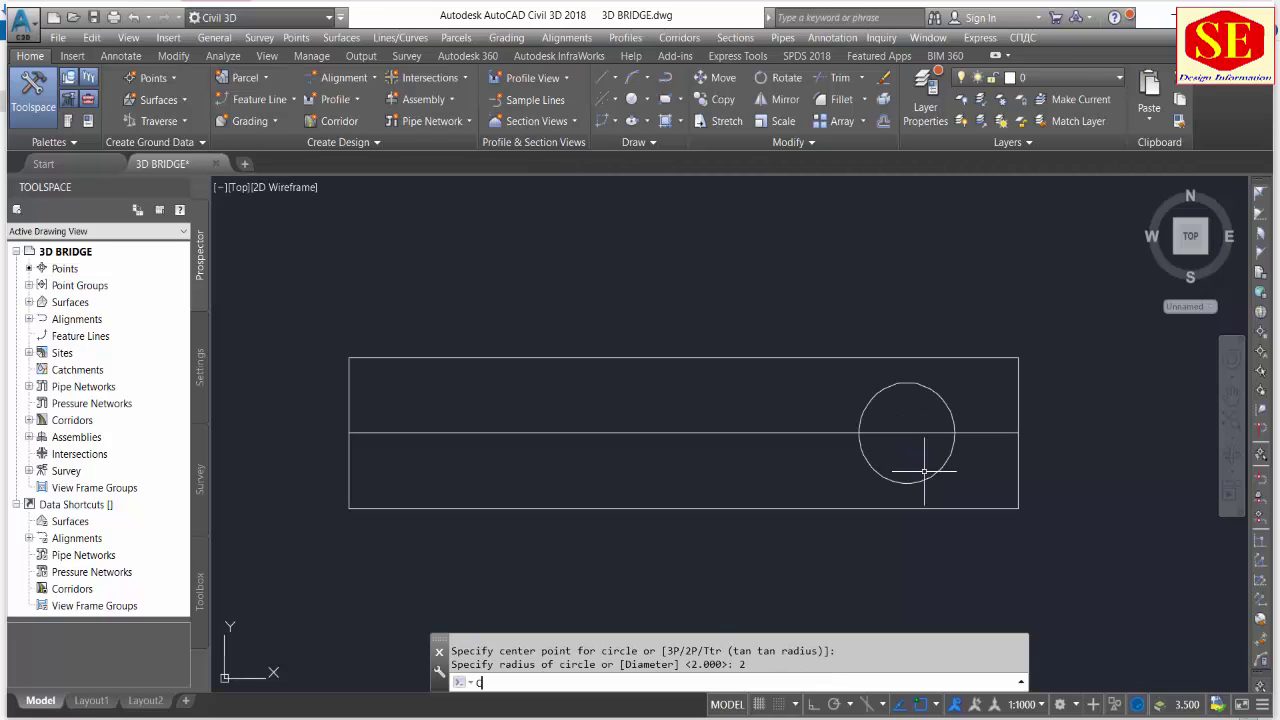
text(o)
key(Return)
click(908, 386)
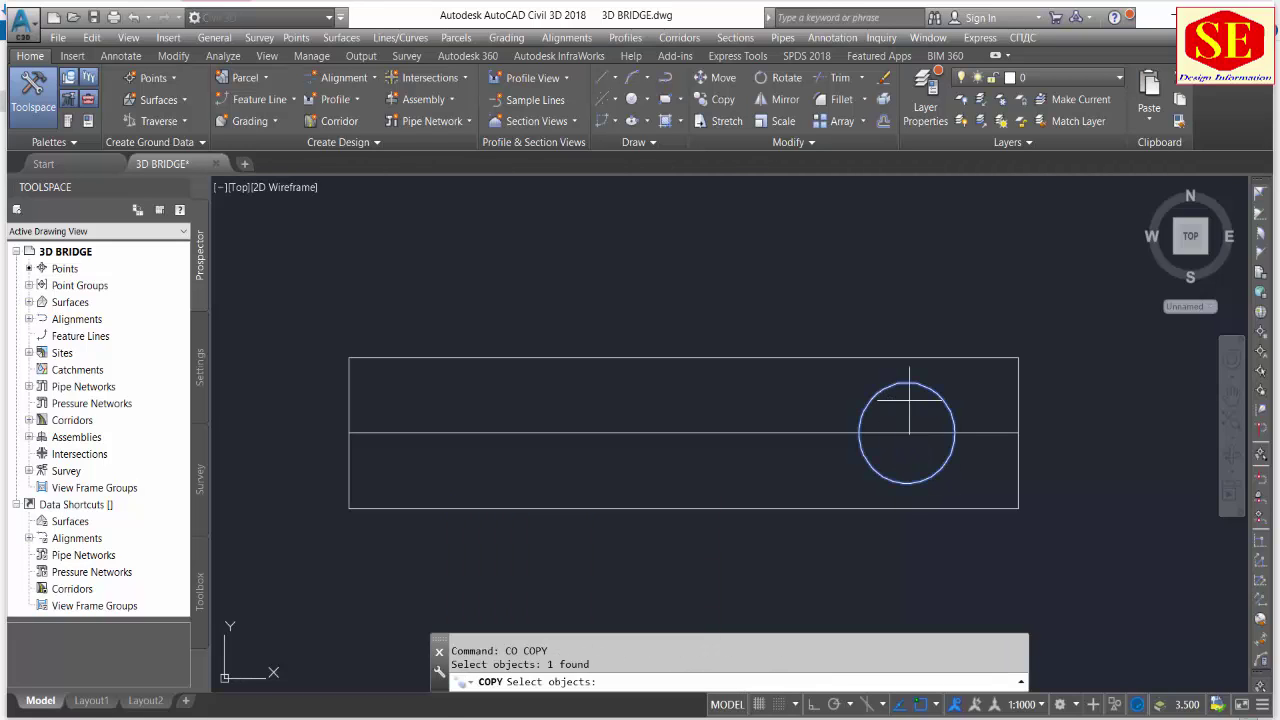
key(Return)
click(906, 432)
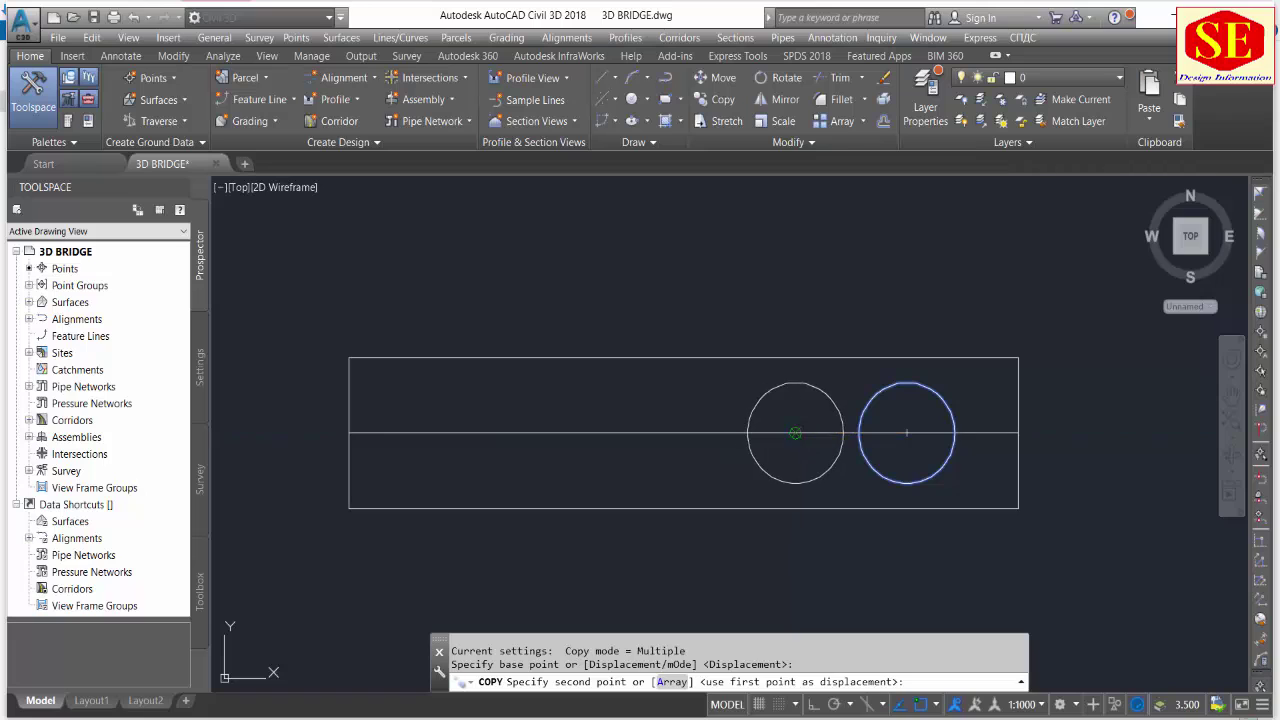
click(795, 432)
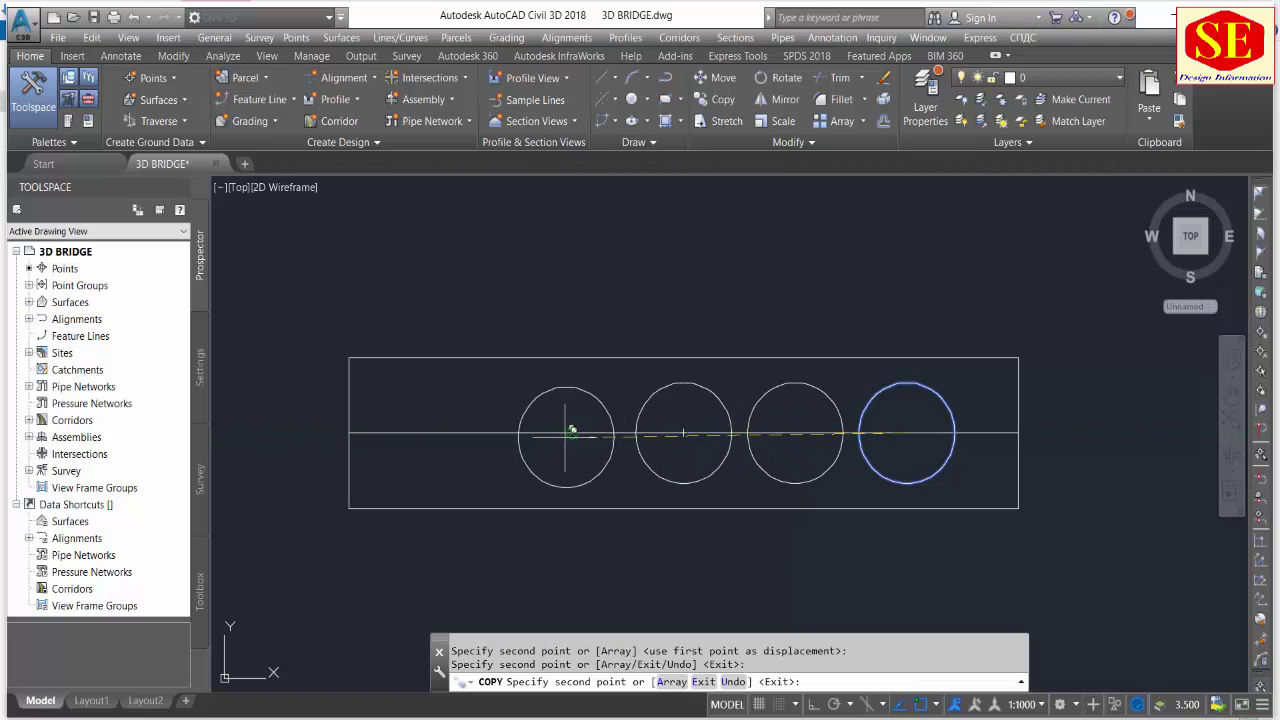
click(573, 431)
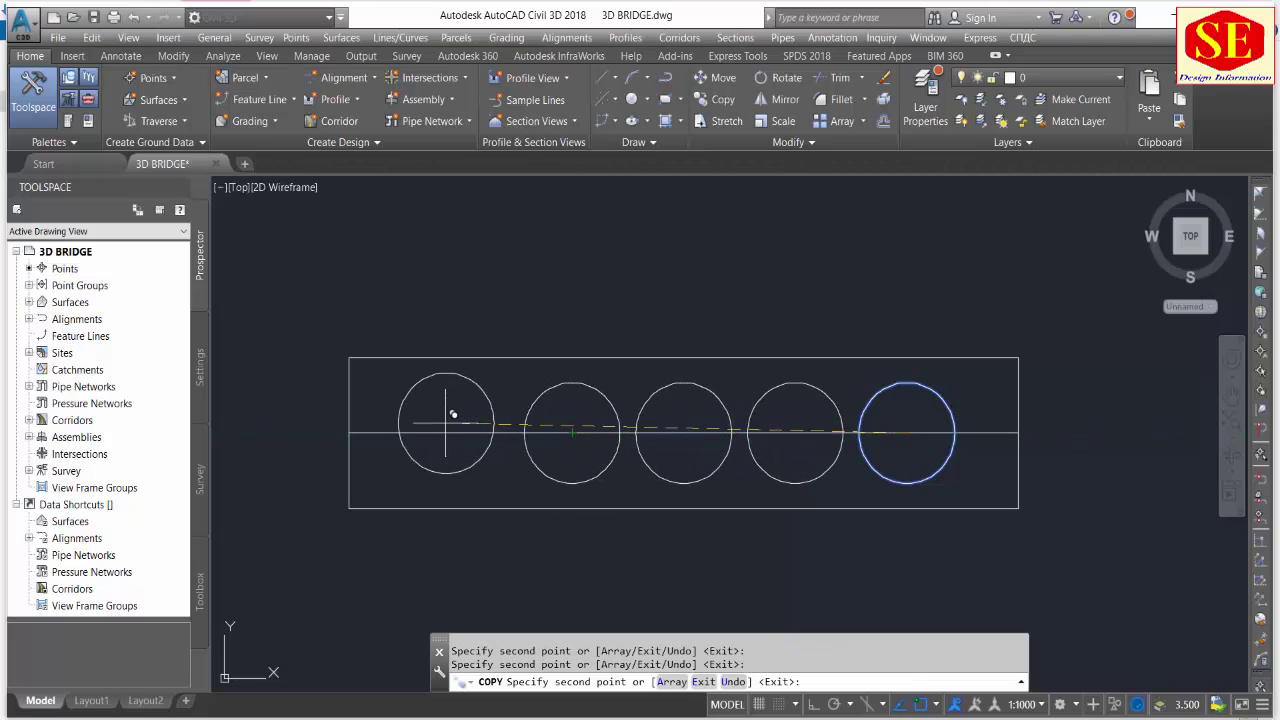
right_click(528, 420)
click(560, 443)
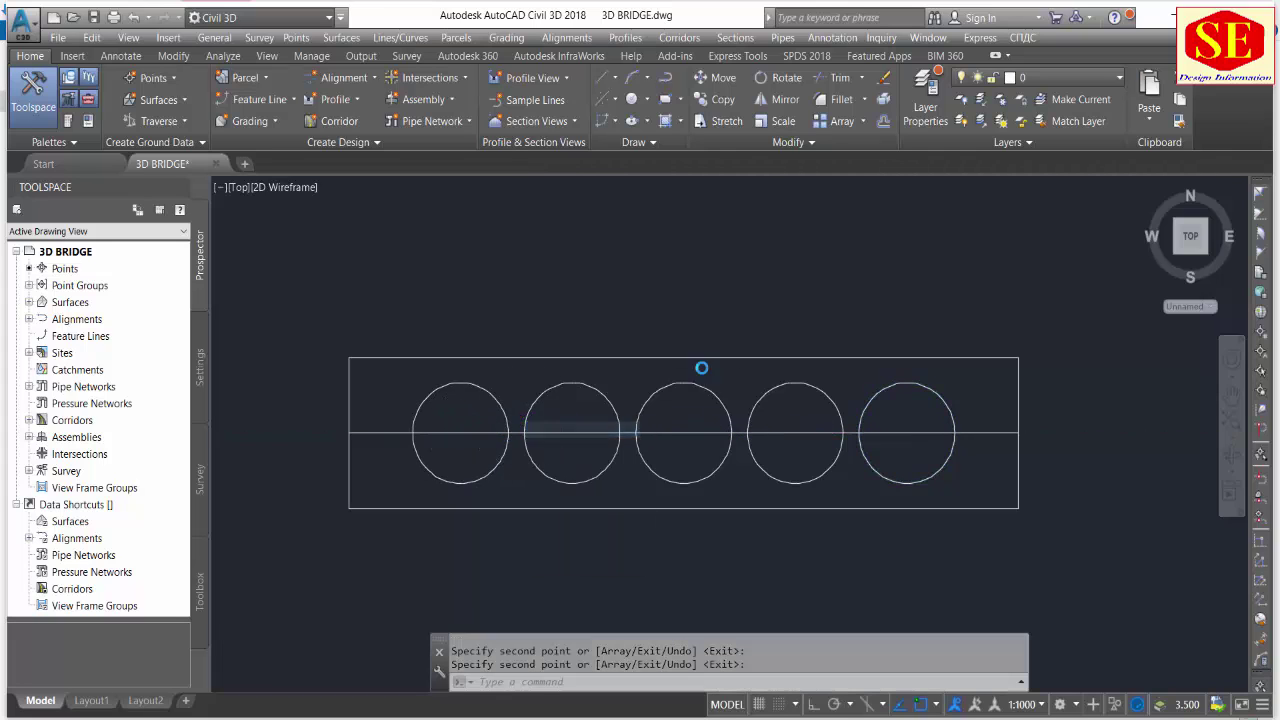
Group the rectangle, centre line and five circles as one unnamed group.
scroll(700, 366, down, 3)
scroll(727, 369, up, 1)
scroll(759, 381, down, 2)
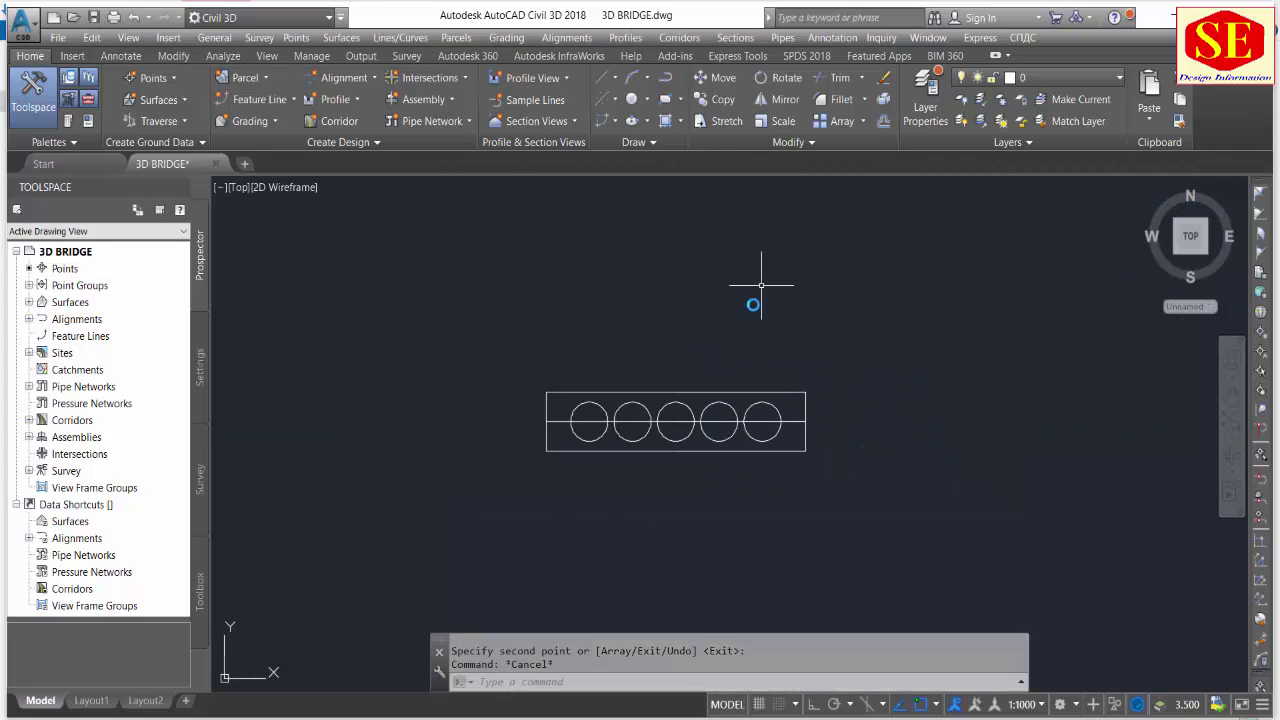
scroll(720, 363, down, 3)
scroll(720, 363, down, 2)
mouse_move(894, 271)
middle_down()
mouse_move(838, 326)
mouse_move(828, 281)
middle_up()
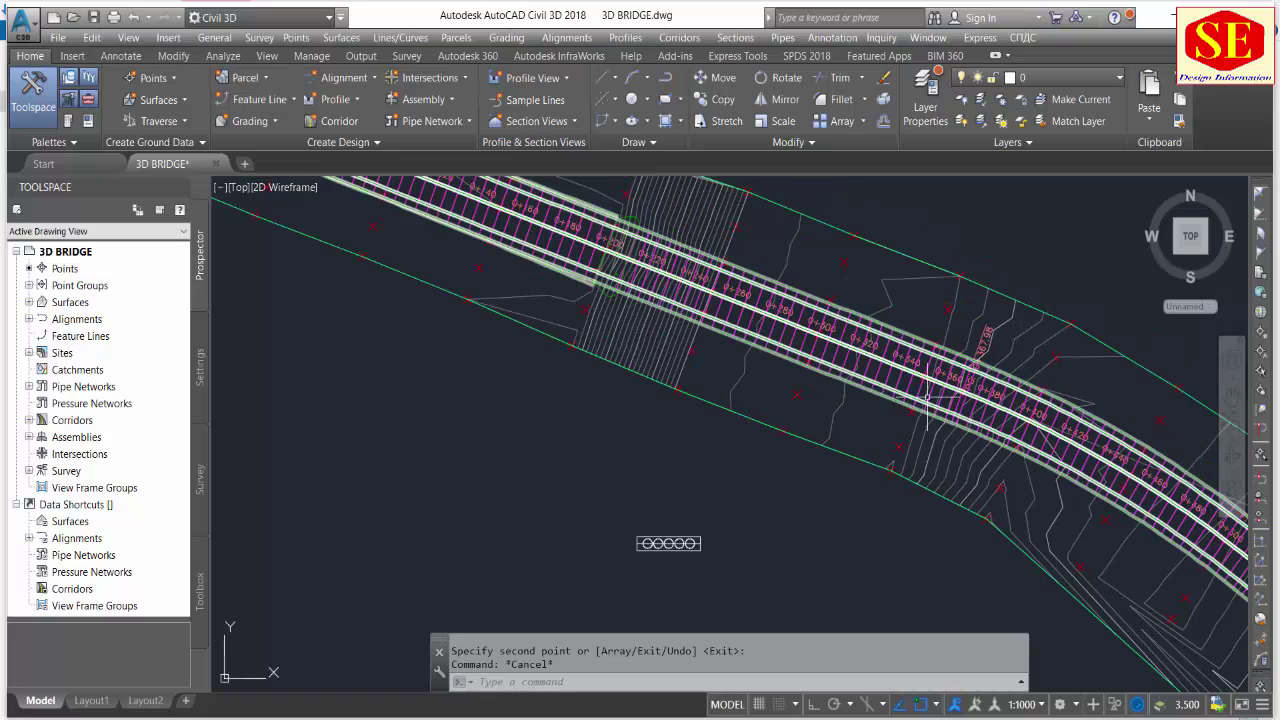
scroll(606, 466, up, 2)
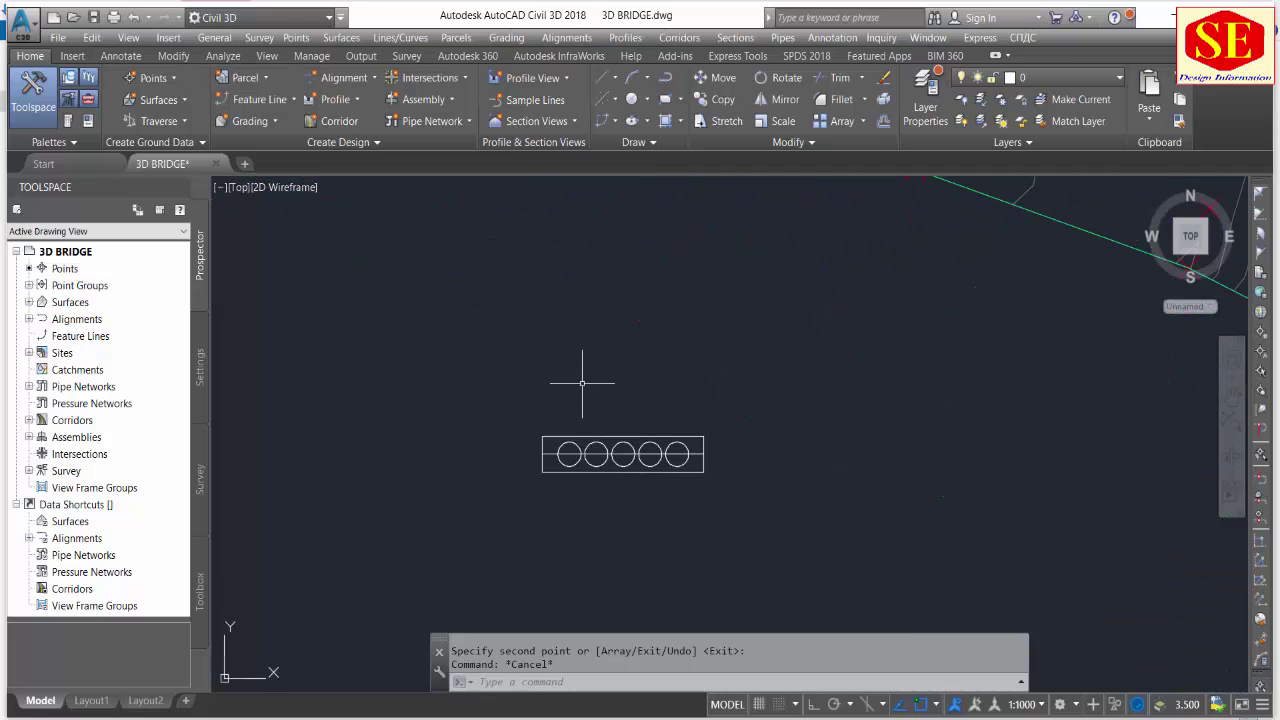
text(G)
click(497, 508)
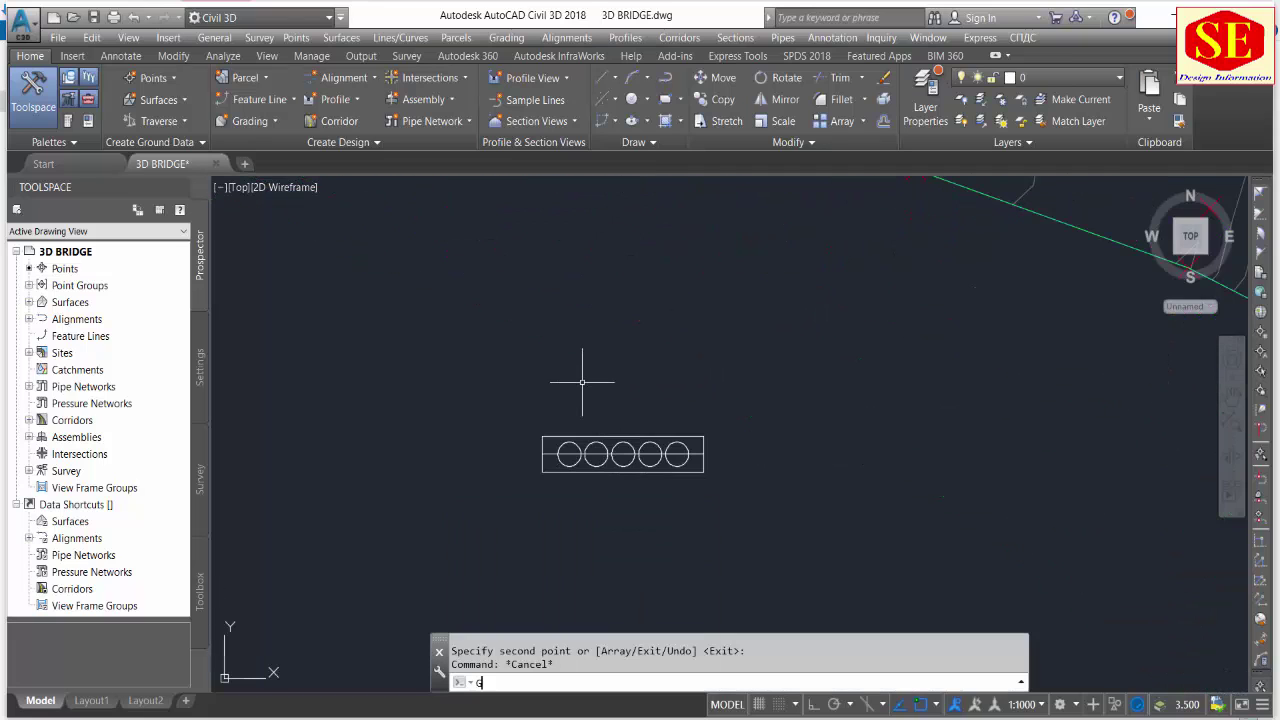
click(465, 362)
click(795, 543)
right_click(755, 410)
click(757, 400)
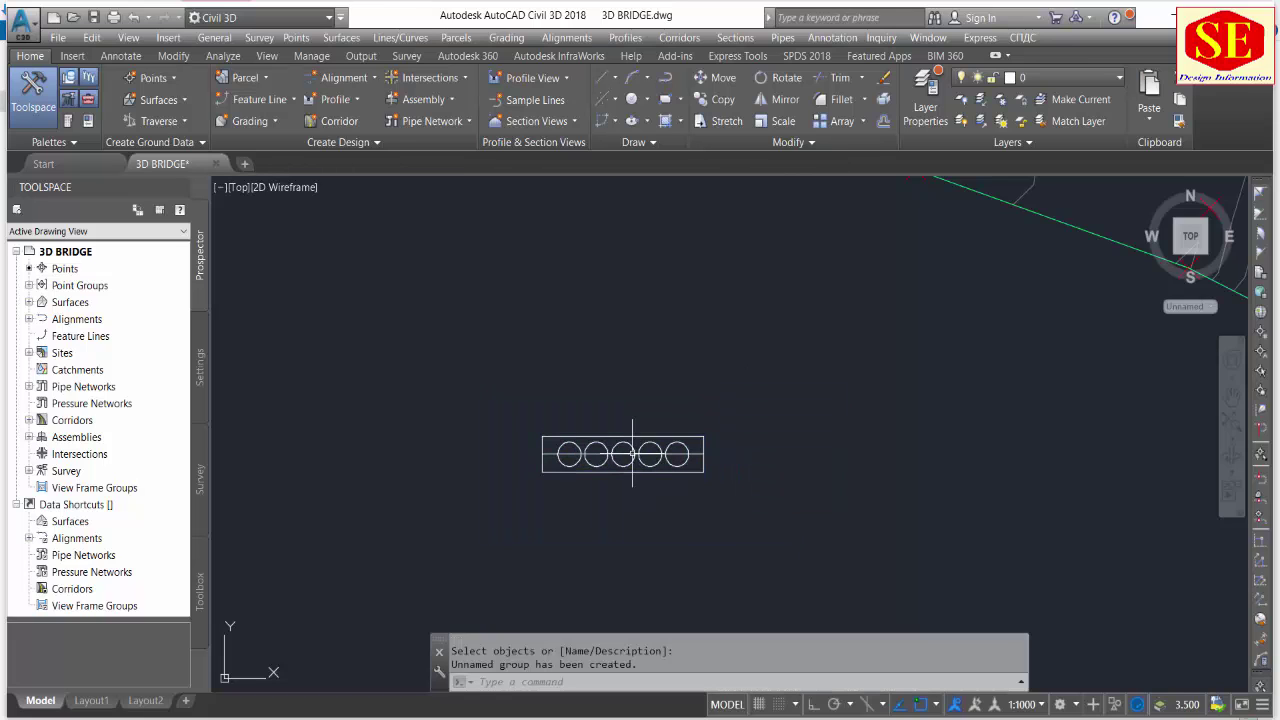
click(600, 434)
key(Escape)
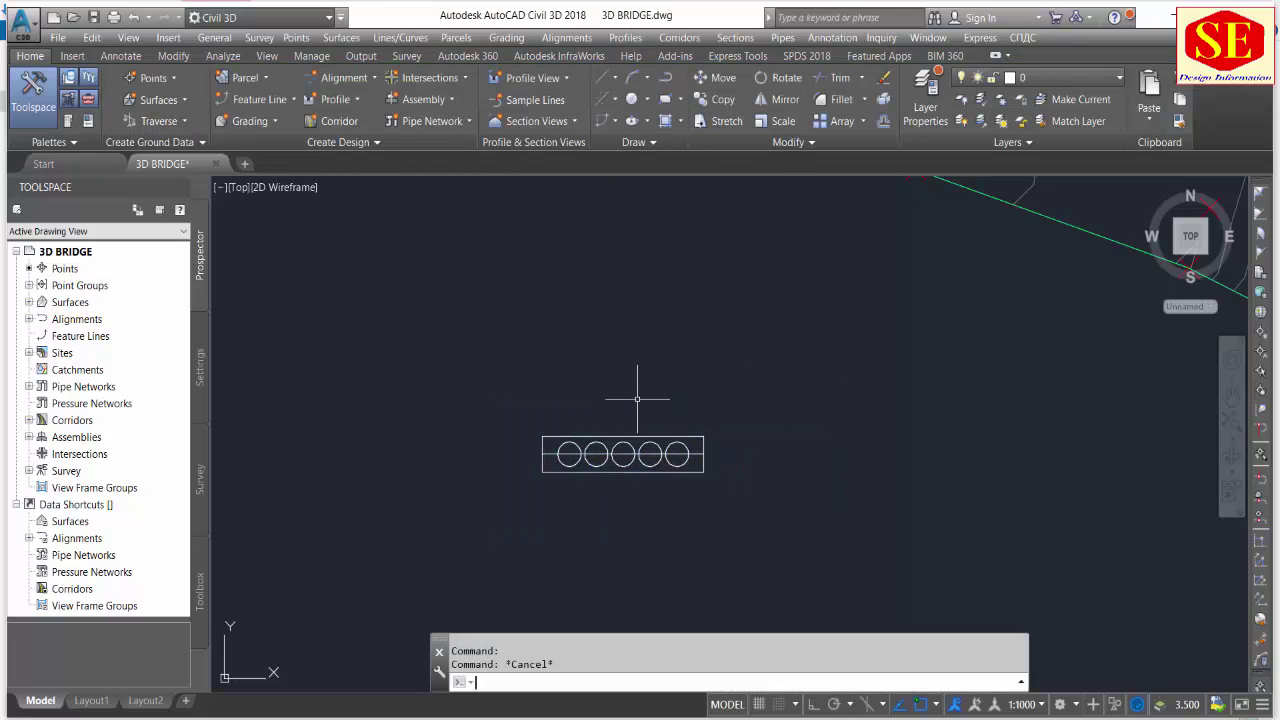
text(CO)
key(Return)
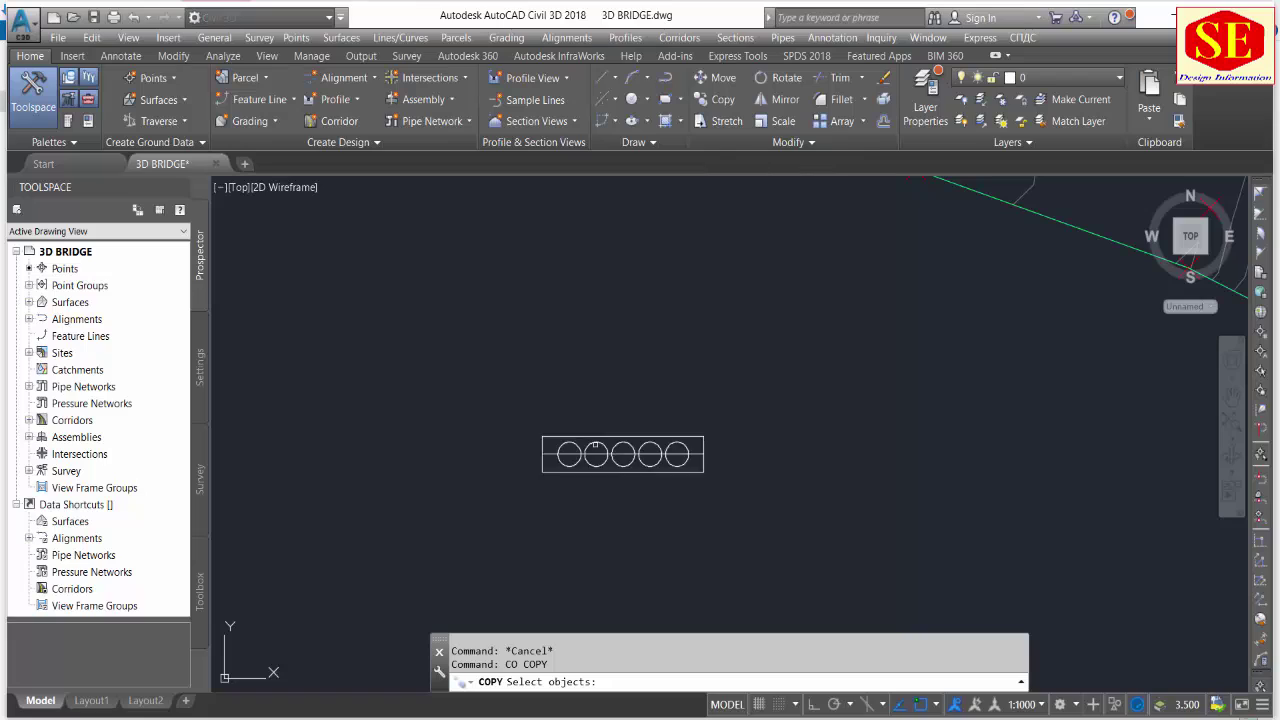
Copy the grouped pier block to three pier stations along the corridor.
click(570, 447)
key(Return)
click(543, 455)
scroll(829, 286, down, 5)
scroll(857, 363, up, 2)
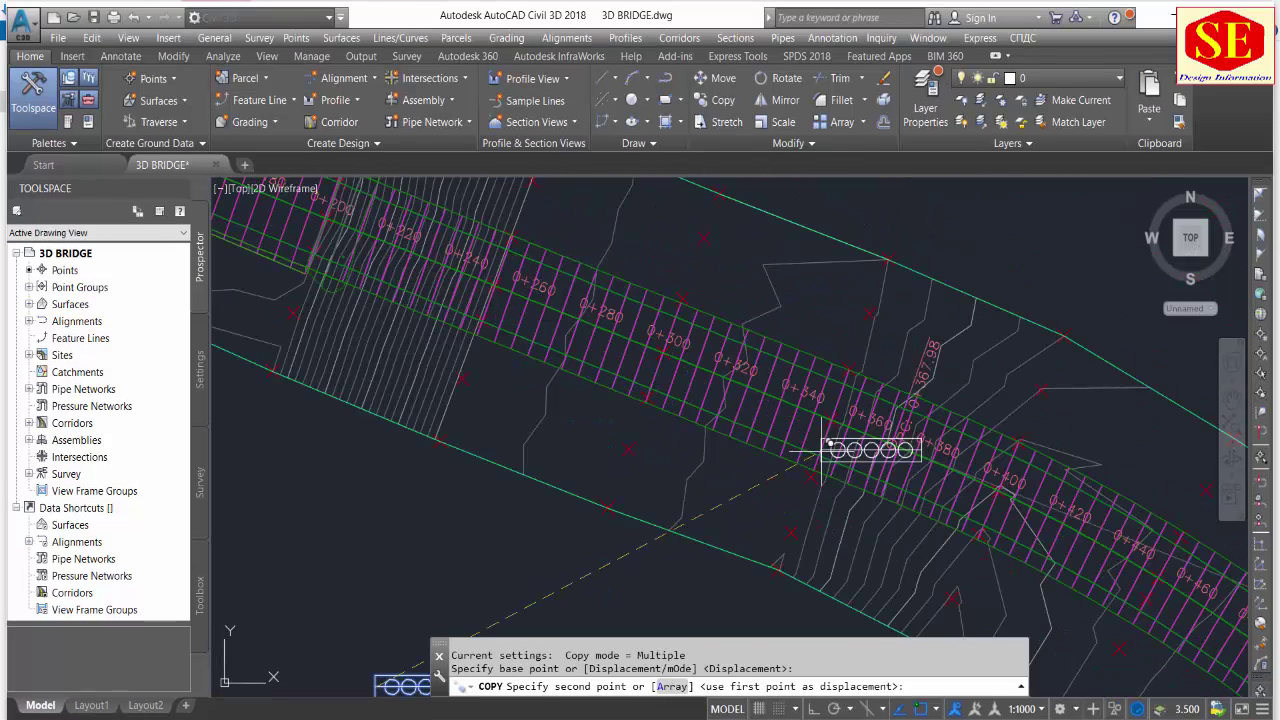
scroll(794, 486, up, 3)
scroll(803, 451, up, 4)
click(803, 452)
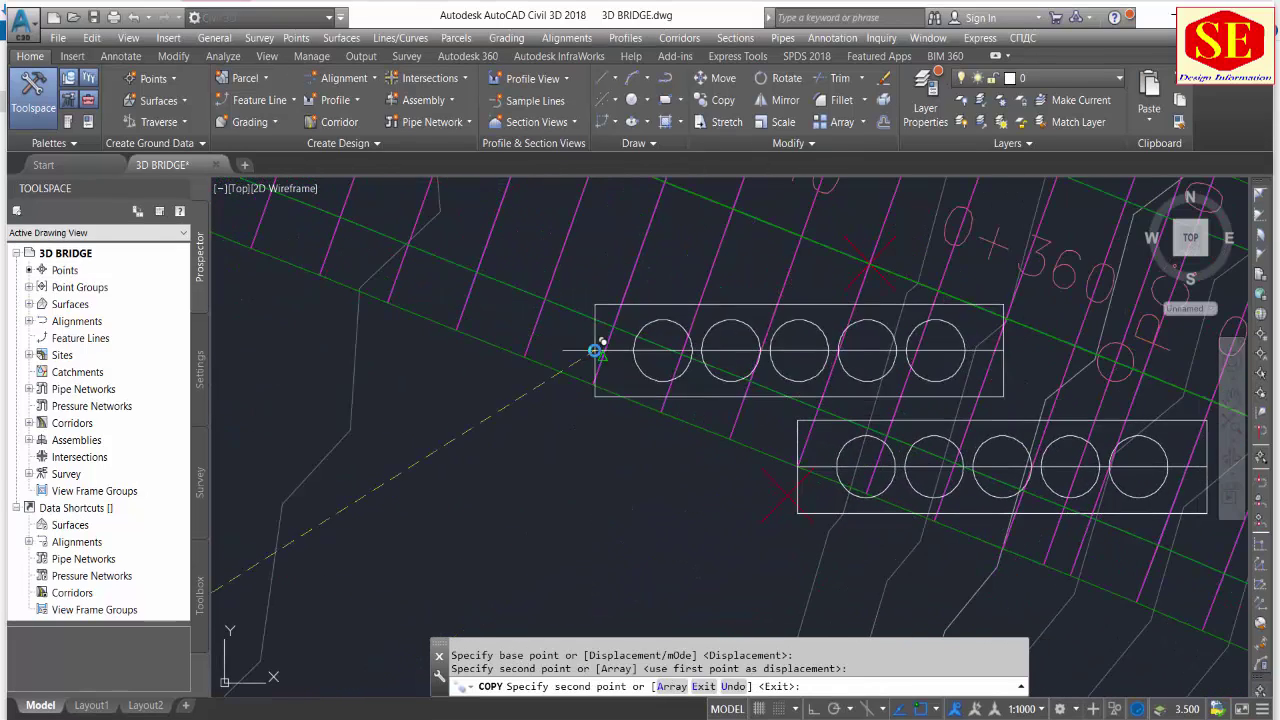
scroll(600, 342, down, 5)
scroll(857, 308, down, 3)
scroll(766, 474, up, 2)
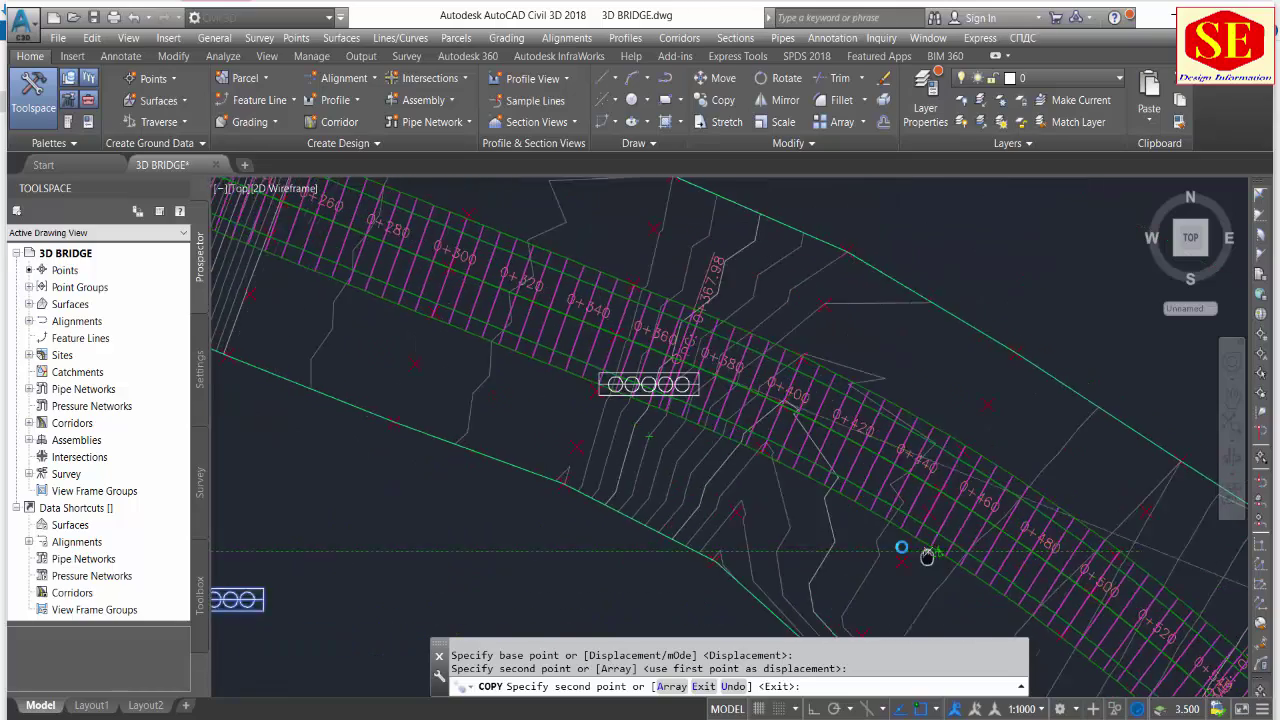
scroll(883, 529, up, 4)
click(886, 523)
scroll(600, 409, down, 4)
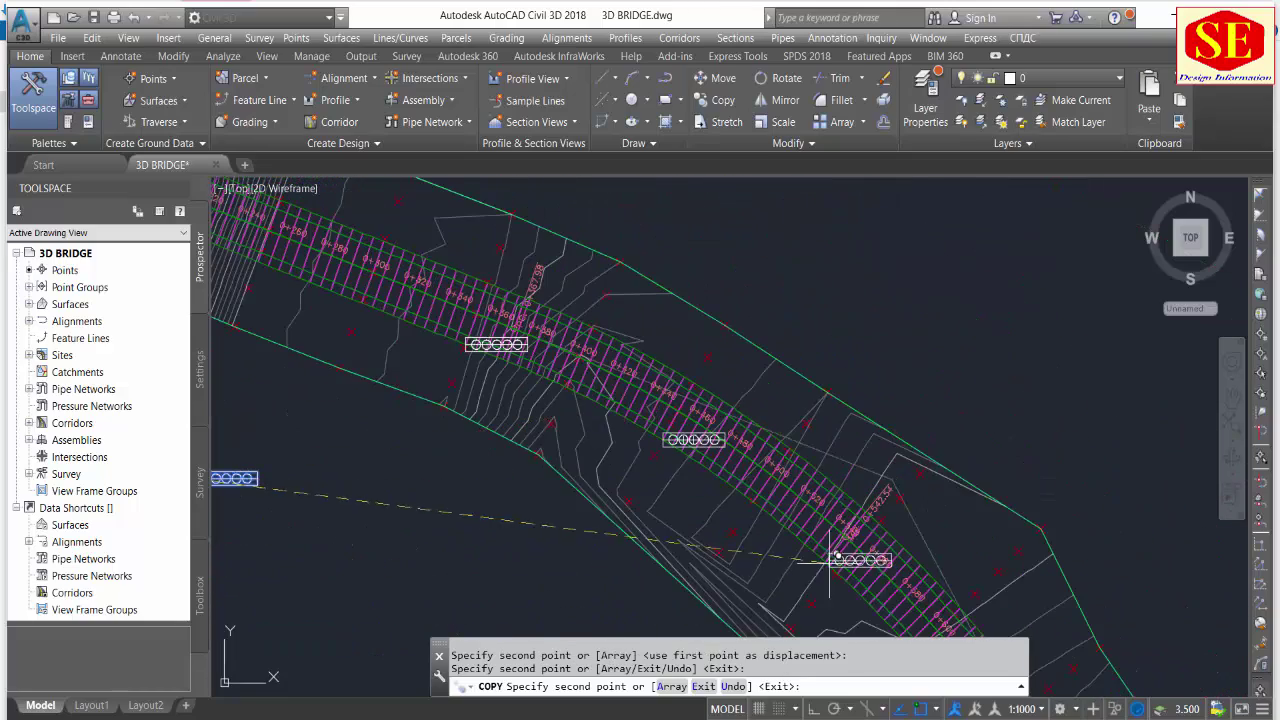
scroll(845, 543, up, 3)
scroll(850, 543, up, 2)
click(866, 543)
scroll(671, 529, down, 5)
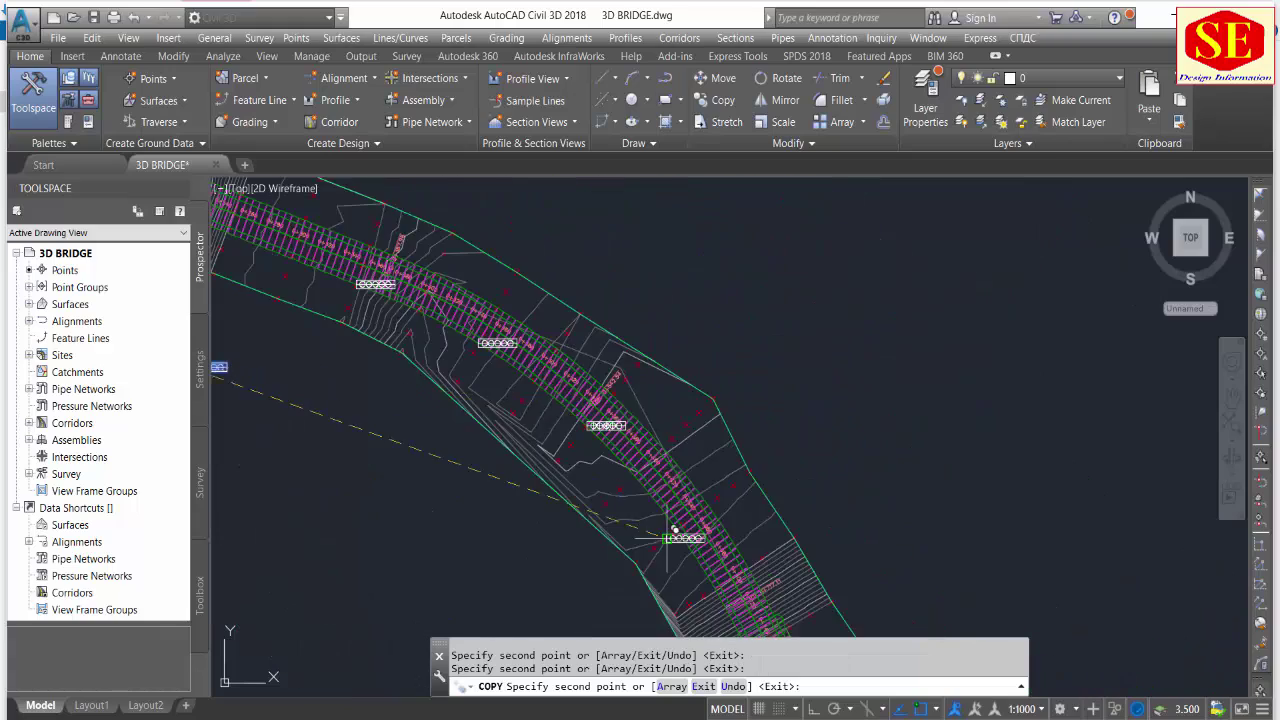
scroll(700, 489, up, 4)
scroll(705, 435, down, 2)
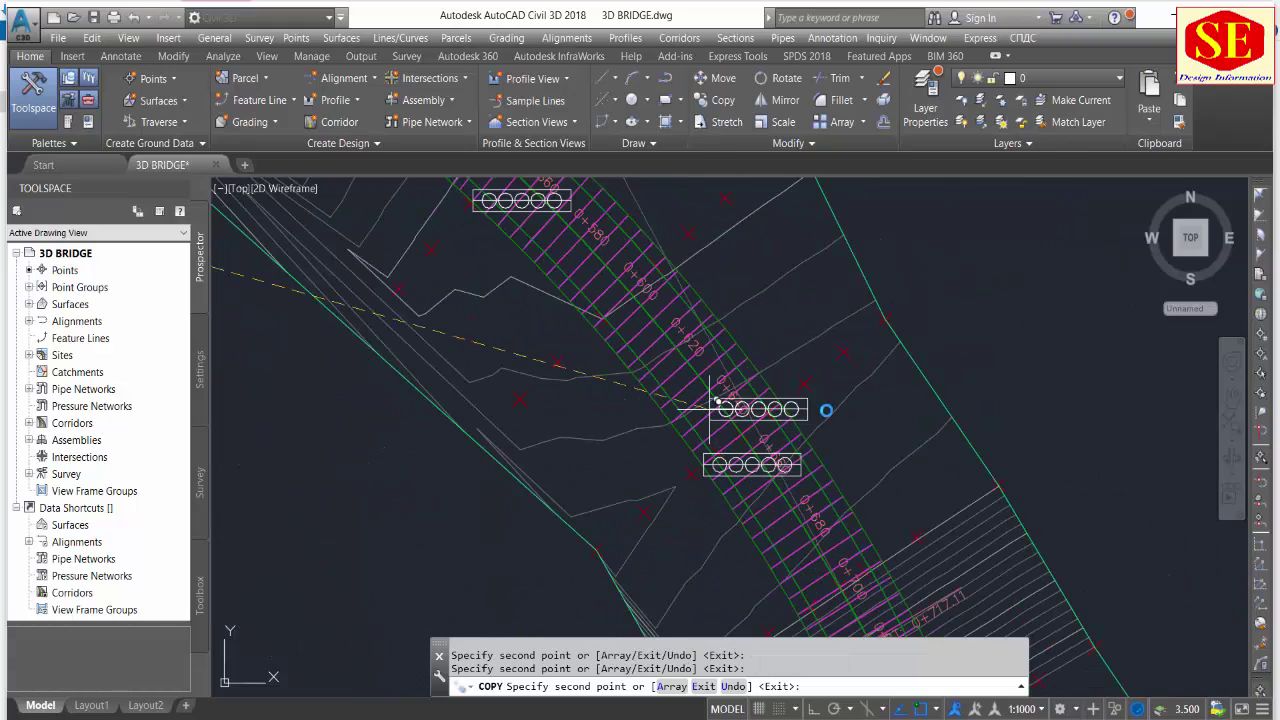
scroll(710, 408, down, 2)
key(Escape)
Rotate the first two pier blocks with RO to lie across the corridor.
text(RO)
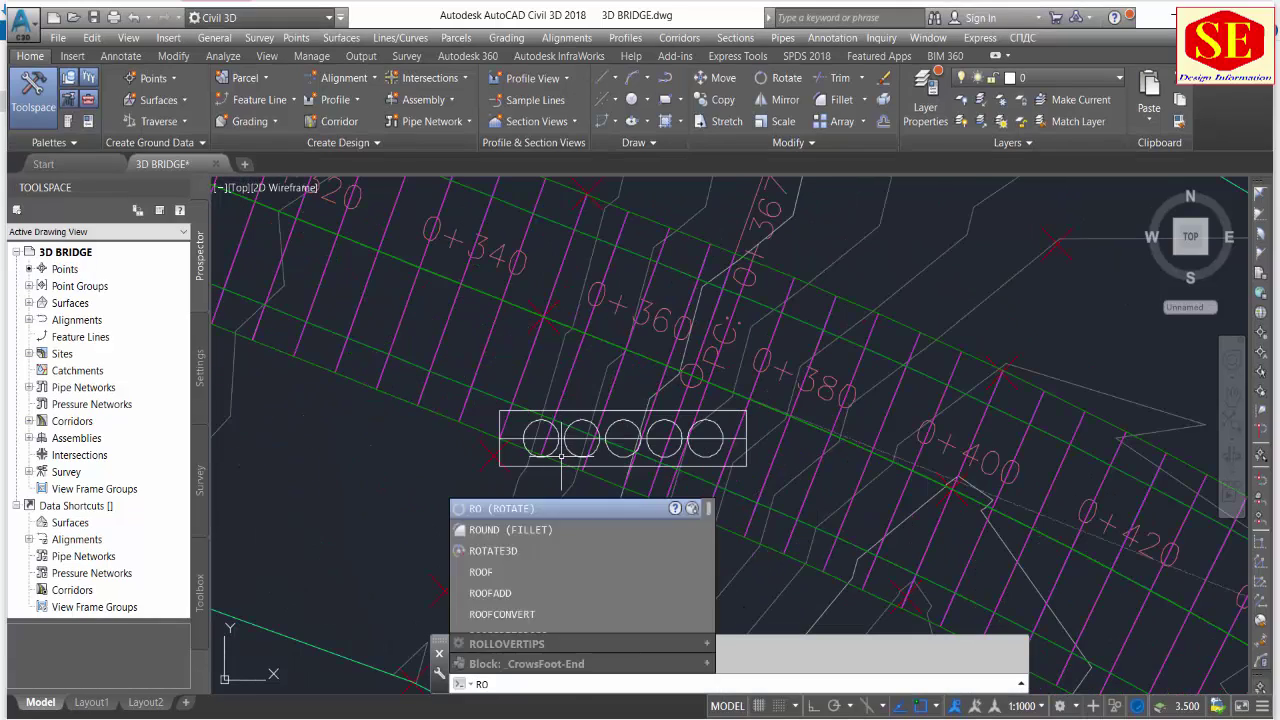
key(Return)
click(498, 456)
key(Return)
click(622, 436)
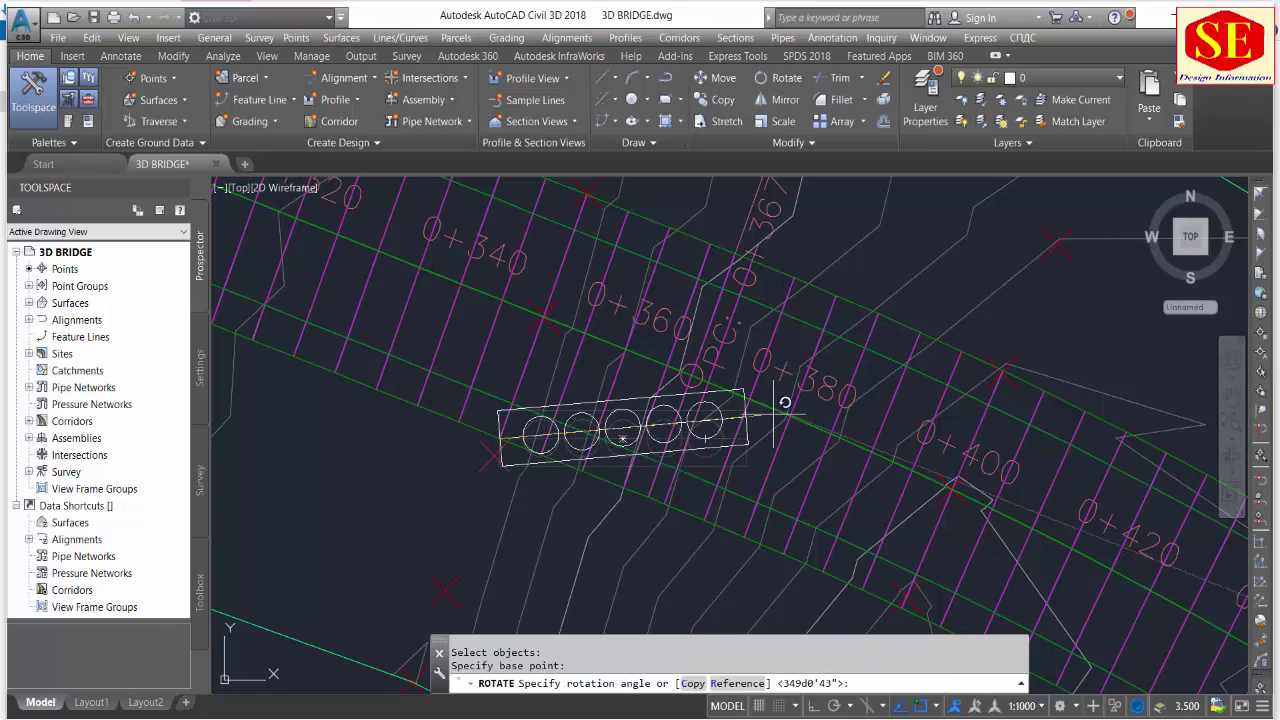
scroll(565, 360, up, 1)
click(575, 345)
scroll(708, 375, down, 3)
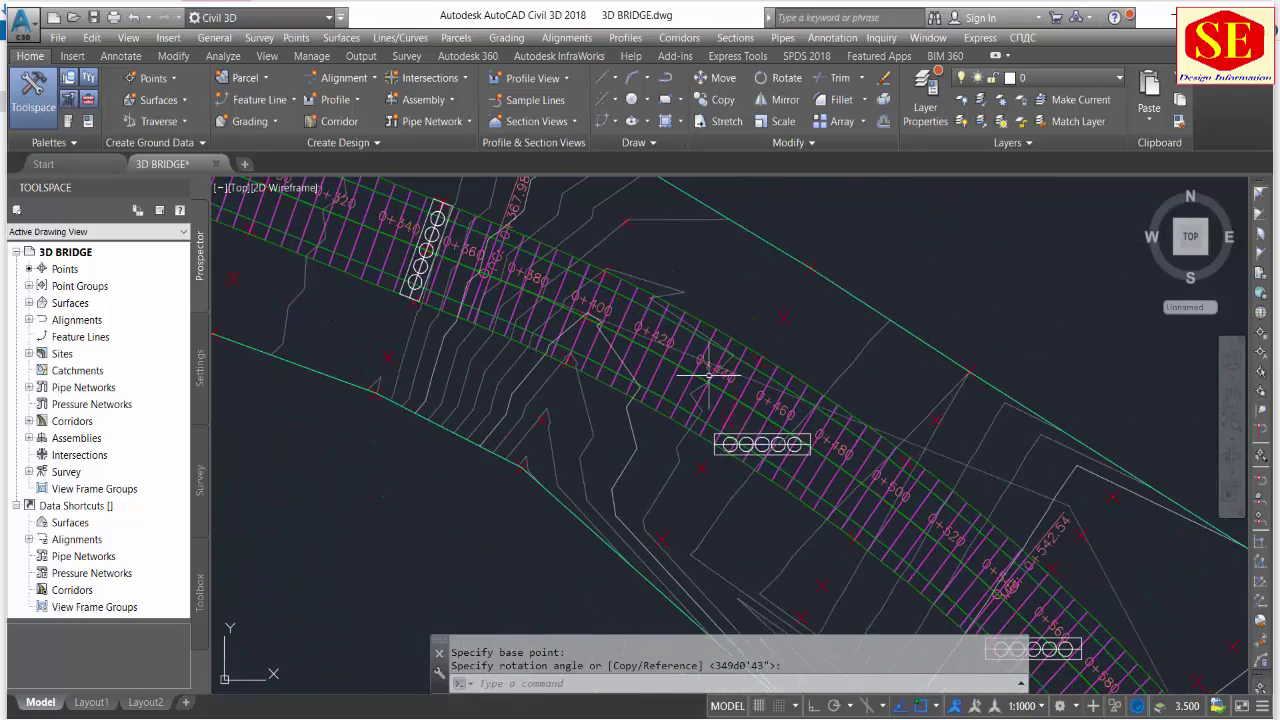
scroll(708, 375, up, 3)
key(Return)
click(760, 461)
key(Return)
click(683, 455)
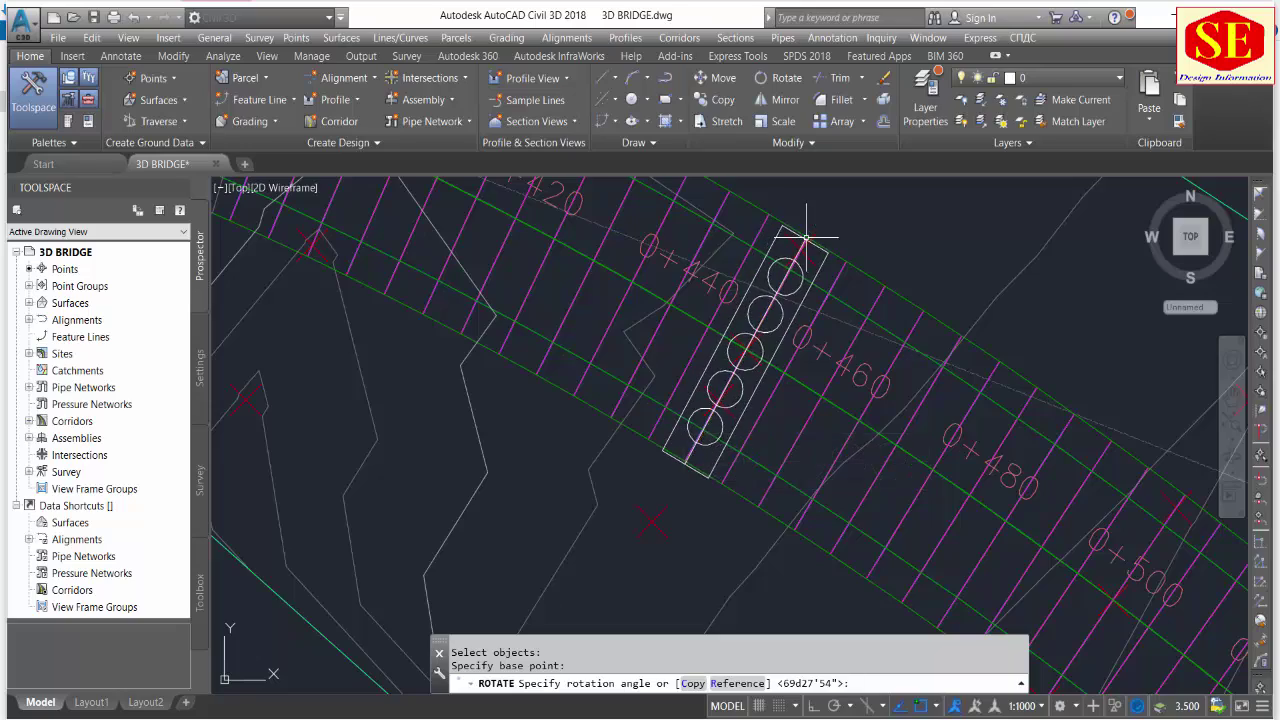
scroll(806, 237, down, 2)
scroll(757, 357, up, 2)
click(740, 437)
Rotate the pier blocks near 0+540 and 0+640 across the corridor.
key(Return)
click(783, 427)
key(Return)
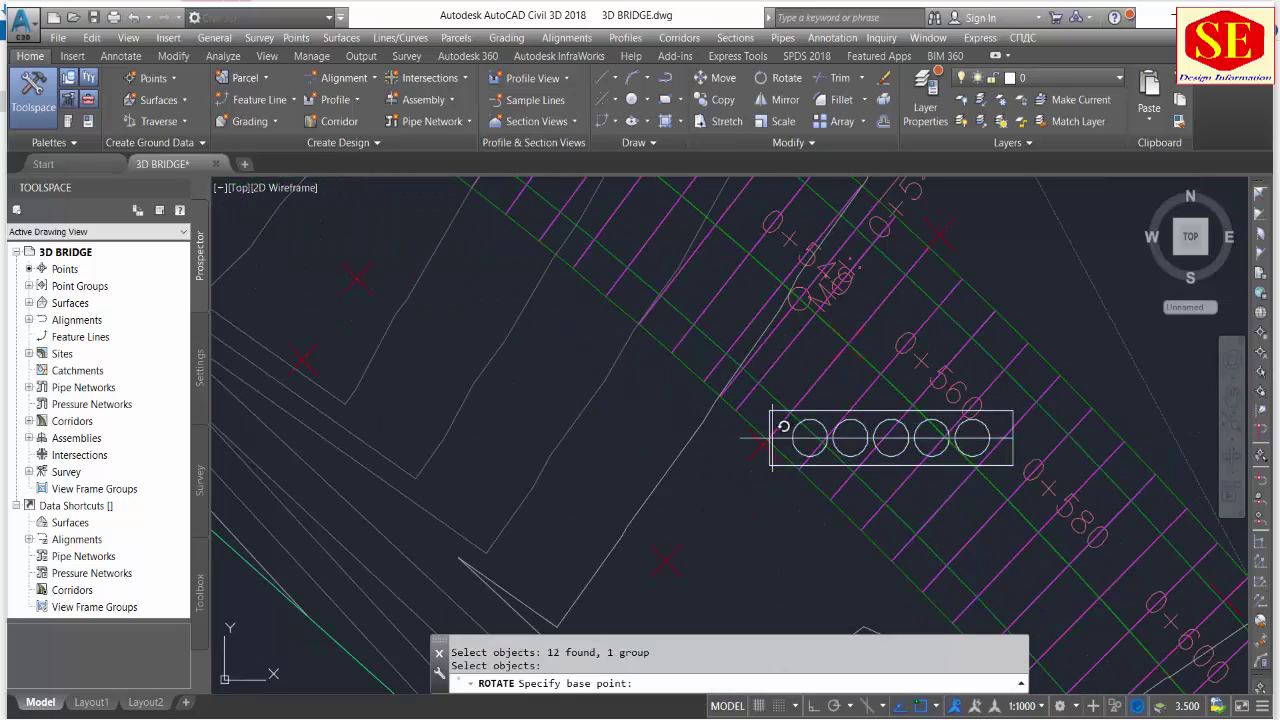
click(770, 437)
scroll(680, 237, down, 2)
scroll(741, 376, up, 2)
click(741, 376)
key(Return)
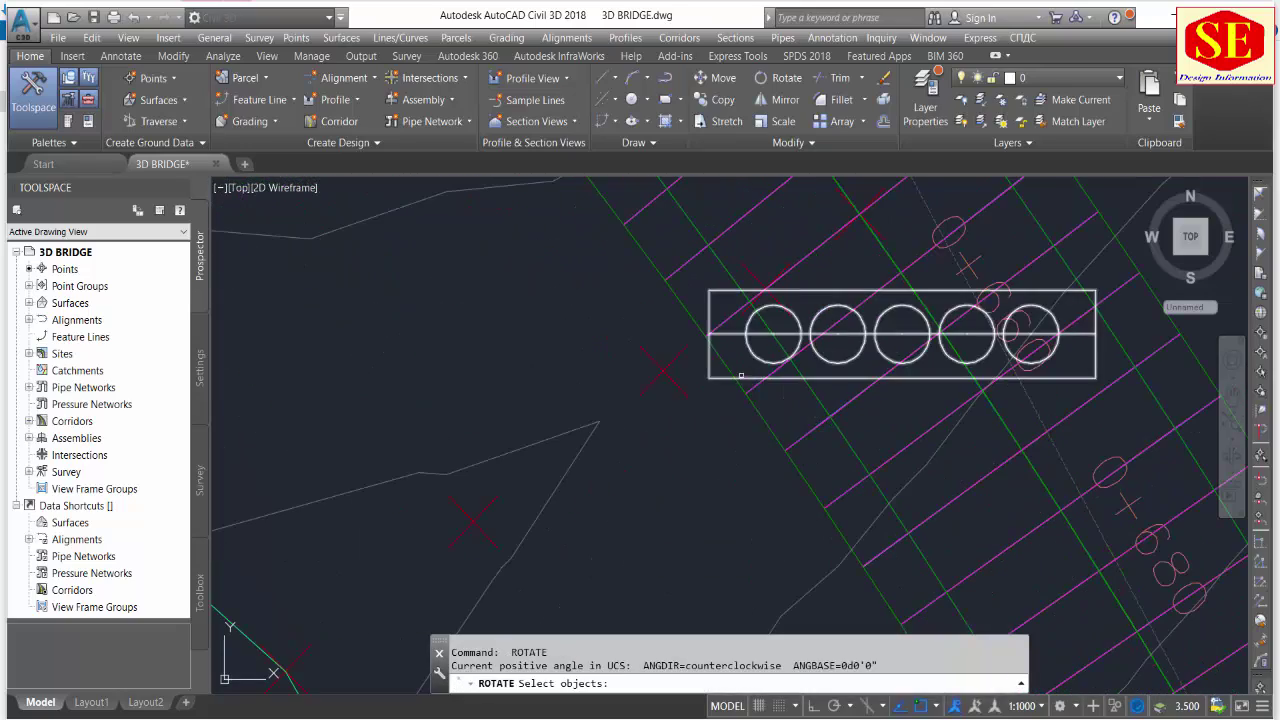
click(741, 376)
key(Return)
click(710, 377)
scroll(749, 363, down, 2)
scroll(766, 423, up, 1)
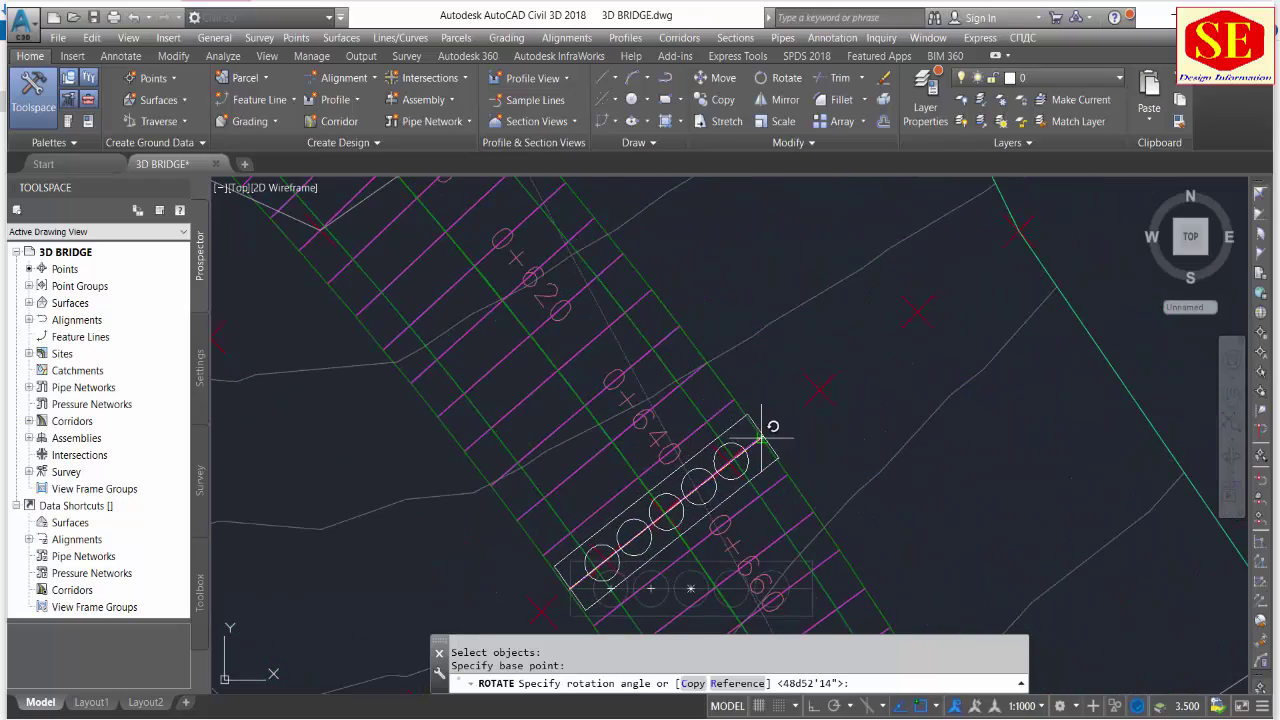
click(762, 437)
scroll(762, 437, down, 3)
scroll(871, 371, up, 2)
middle_drag(669, 441, 610, 368)
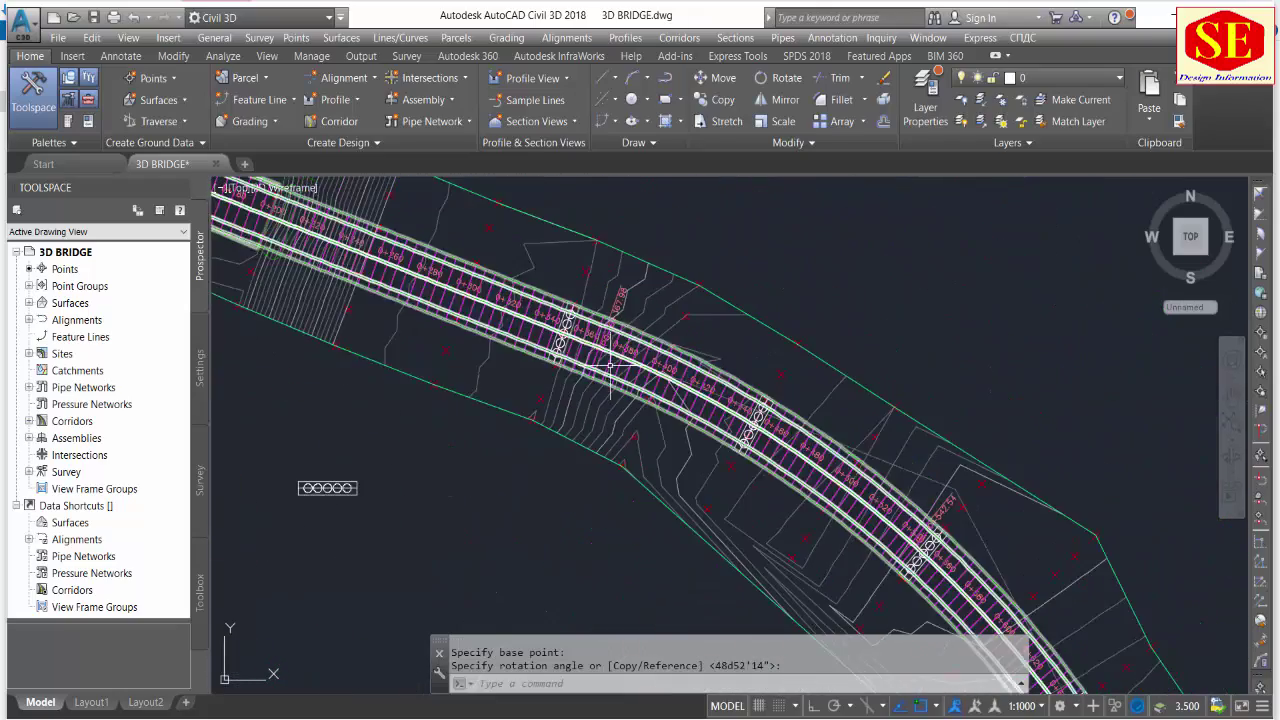
scroll(610, 368, up, 3)
scroll(586, 286, up, 1)
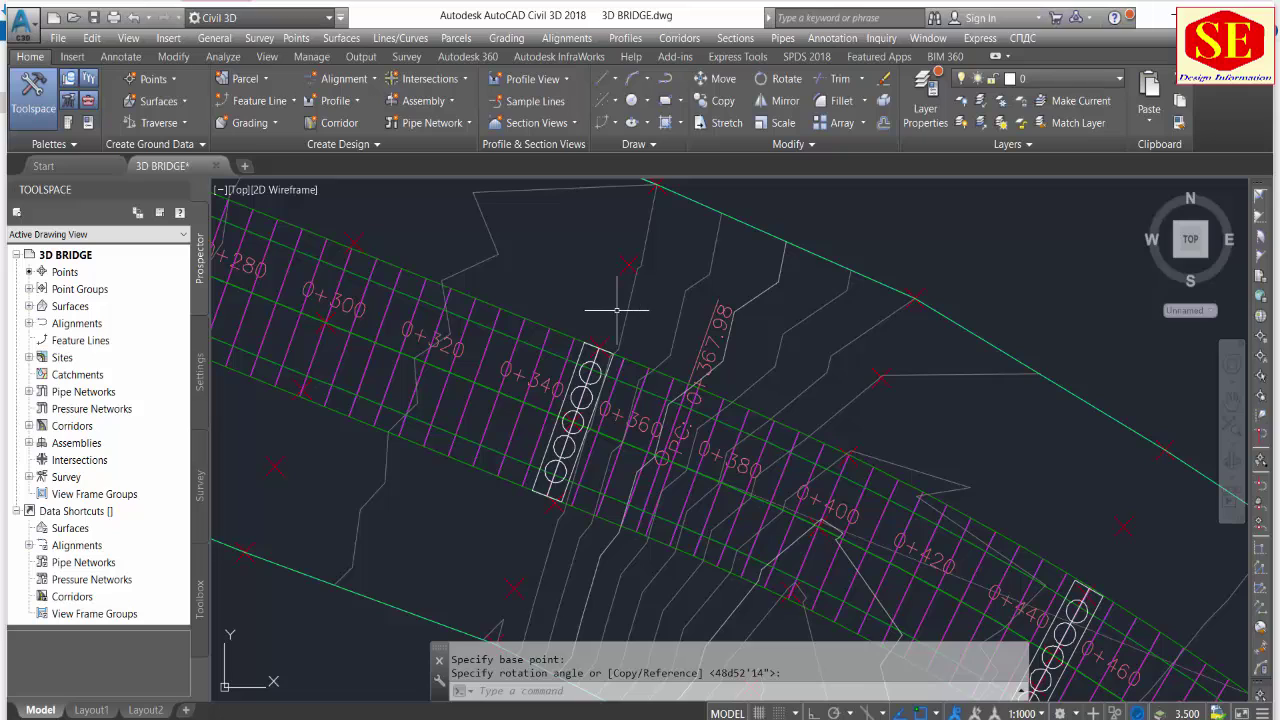
Add spot elevation labels from surface ABC at the pier block ends.
click(593, 288)
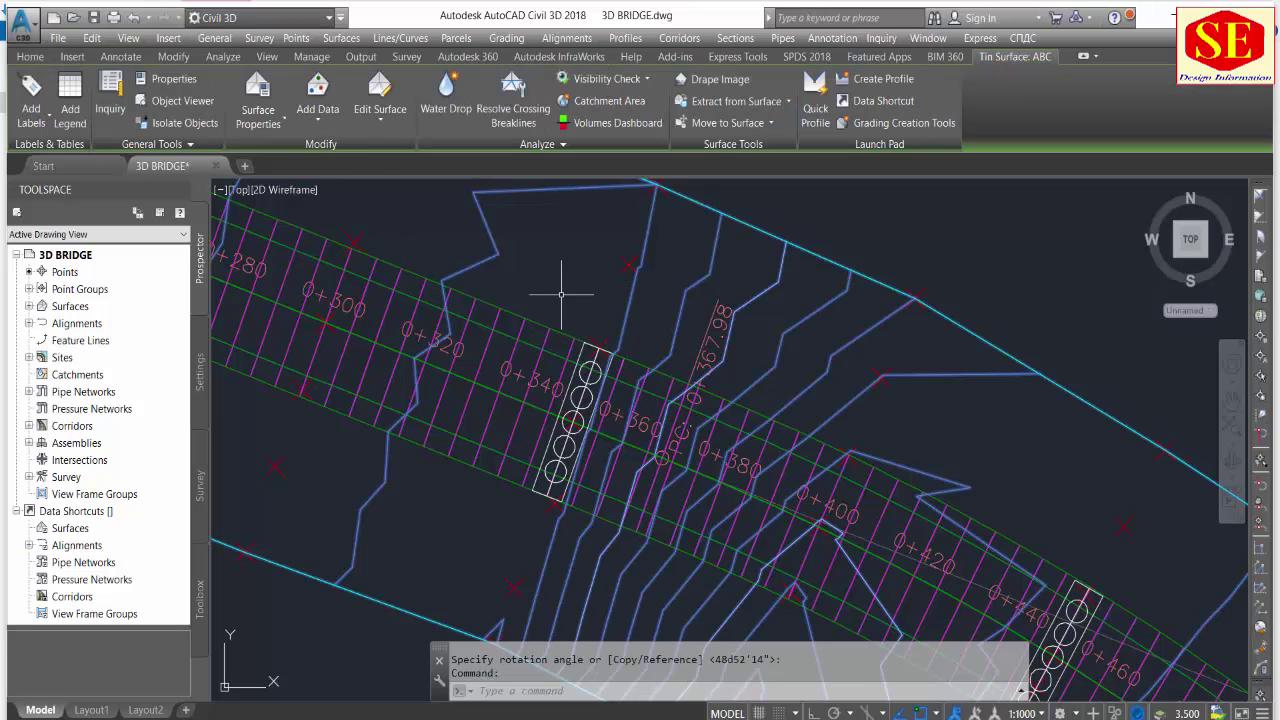
click(40, 122)
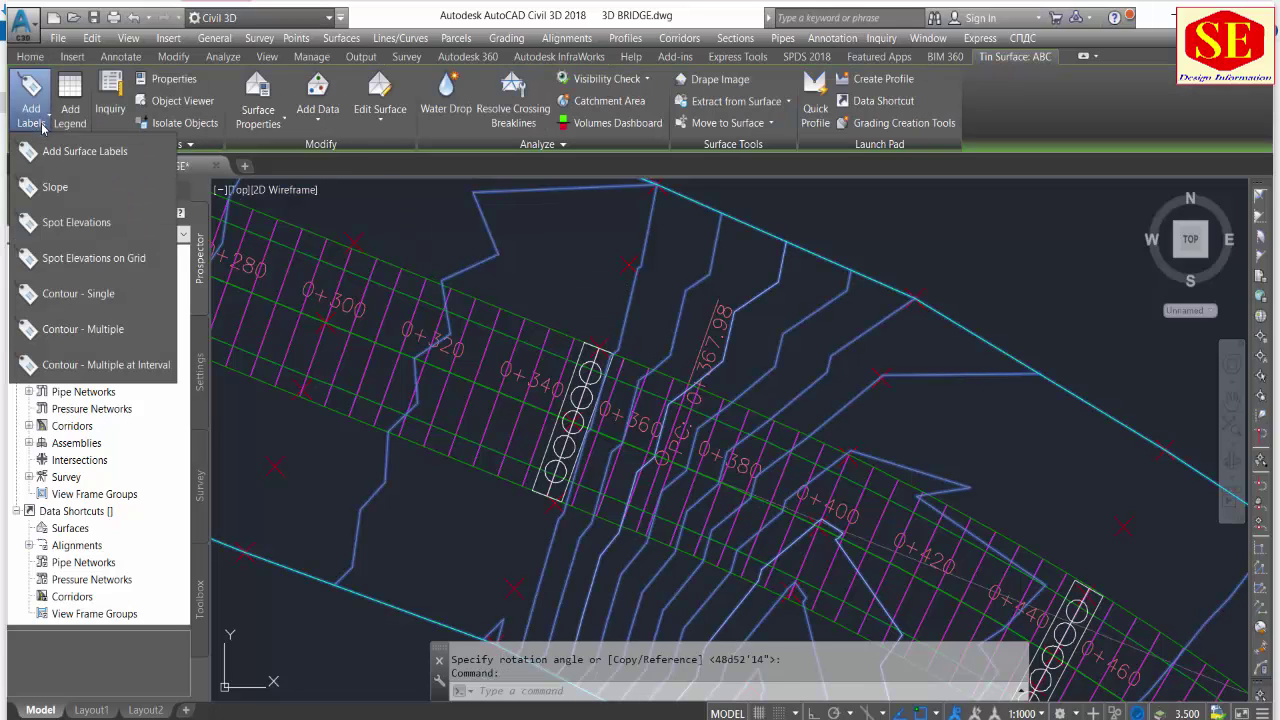
click(99, 238)
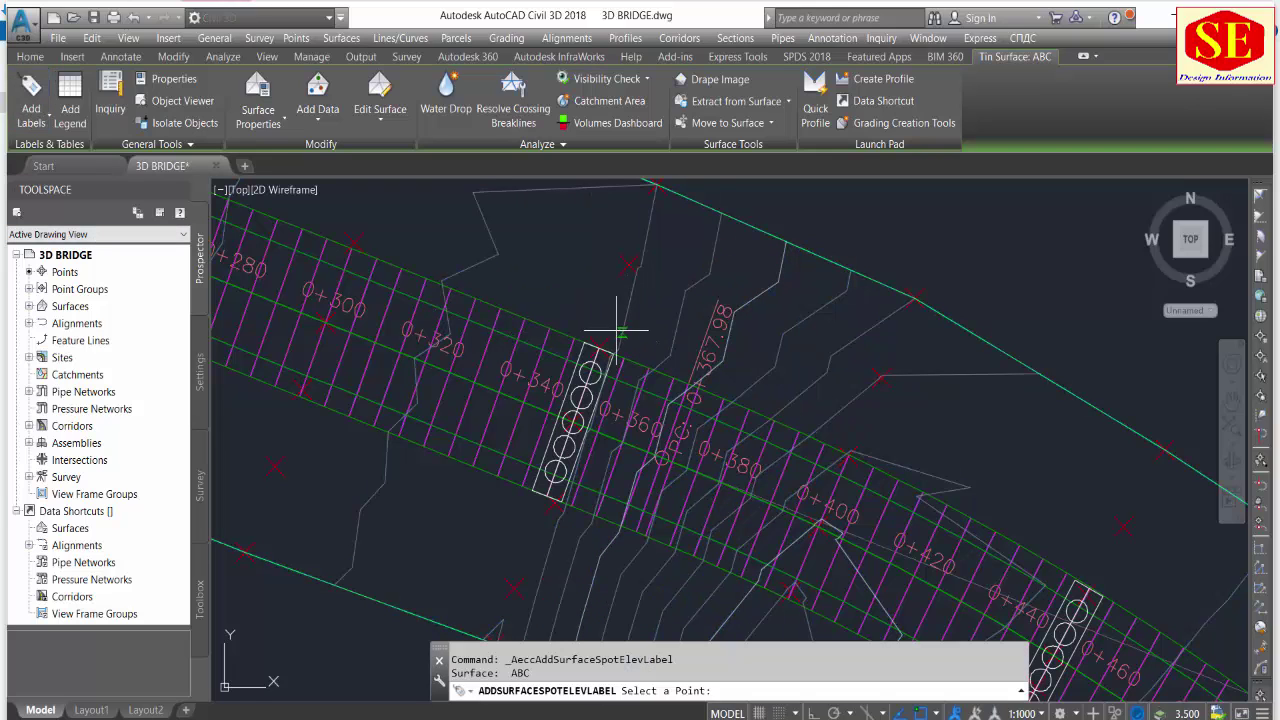
middle_drag(889, 414, 793, 381)
scroll(793, 381, up, 5)
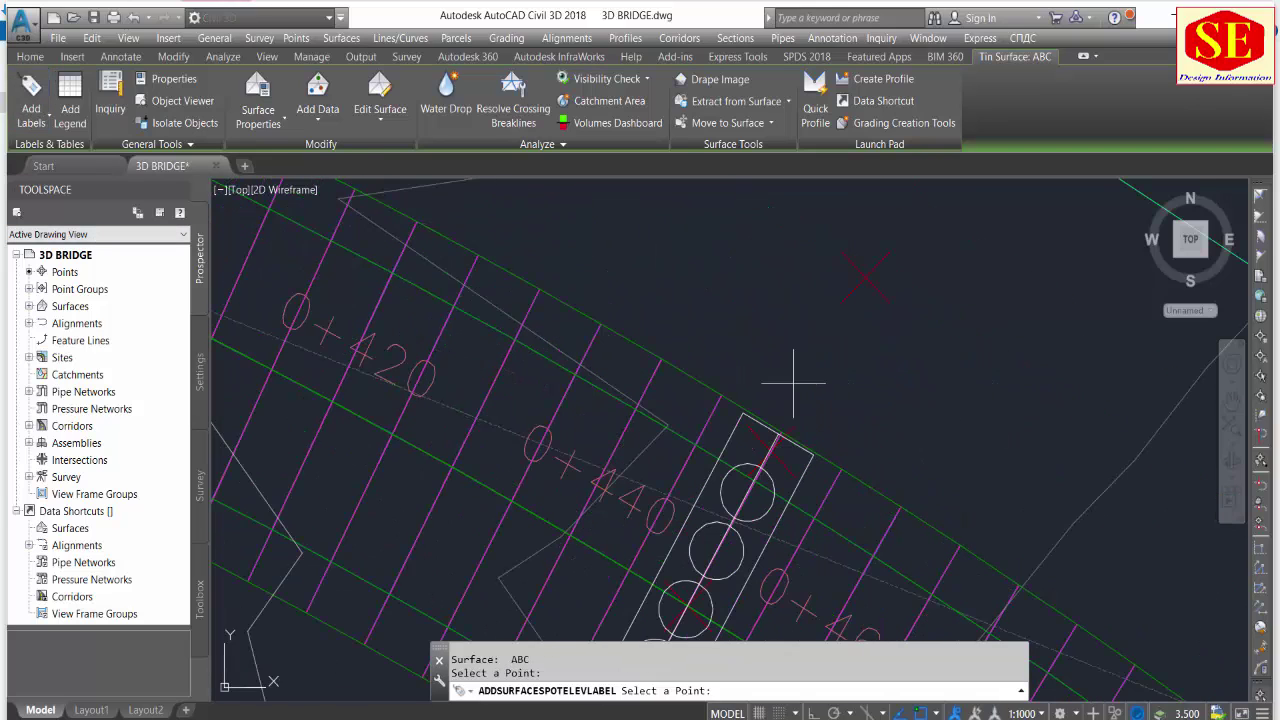
scroll(991, 457, down, 5)
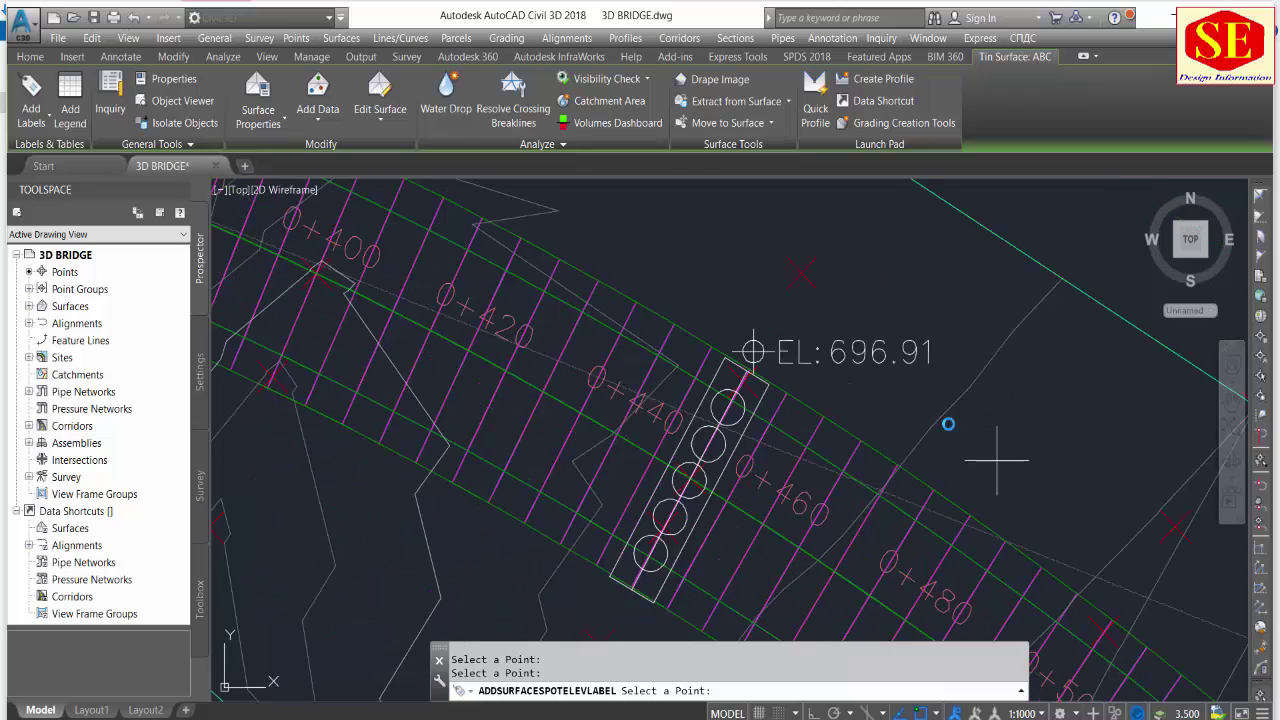
scroll(847, 370, up, 3)
scroll(791, 333, down, 4)
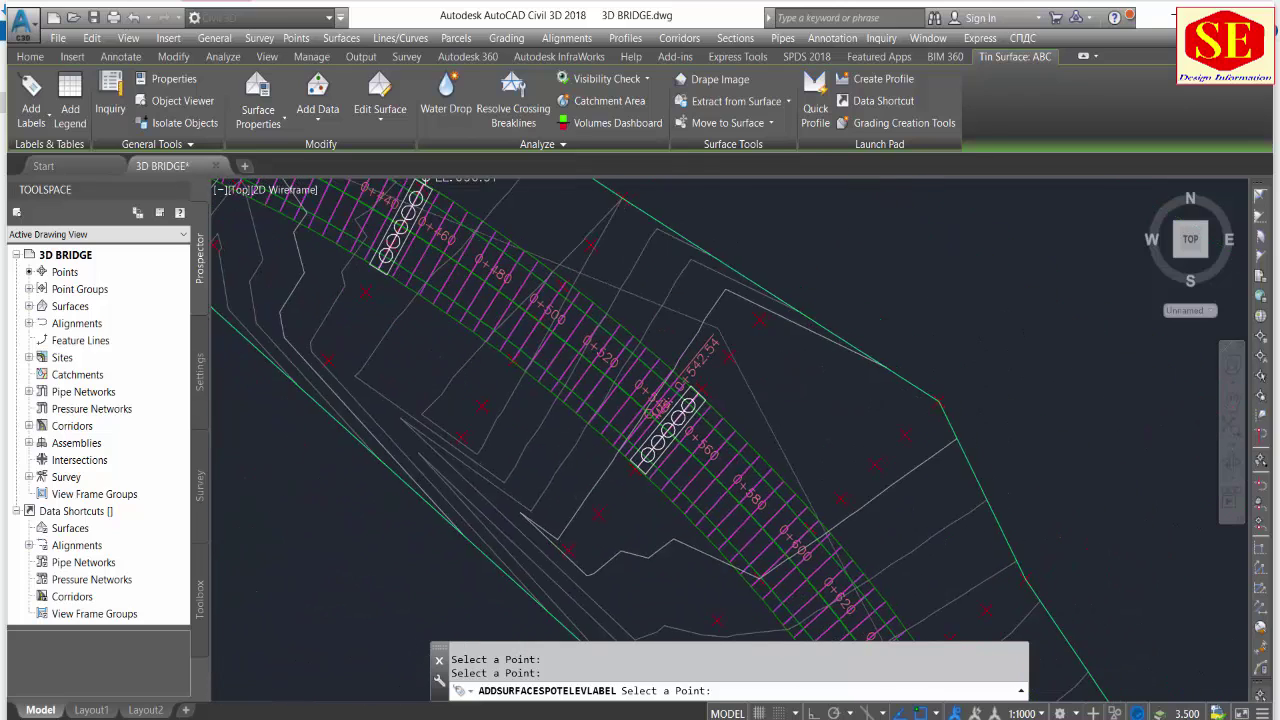
scroll(751, 390, up, 4)
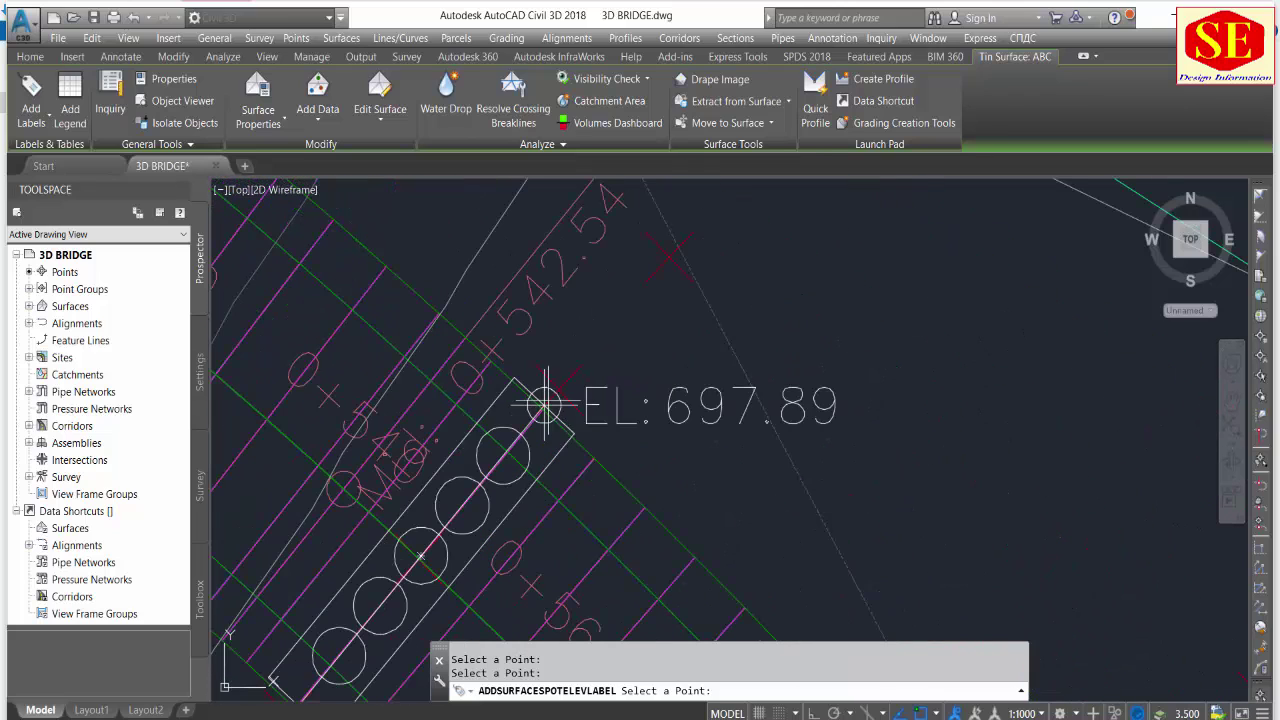
scroll(591, 380, down, 1)
scroll(914, 463, down, 3)
scroll(800, 440, up, 2)
scroll(697, 427, up, 2)
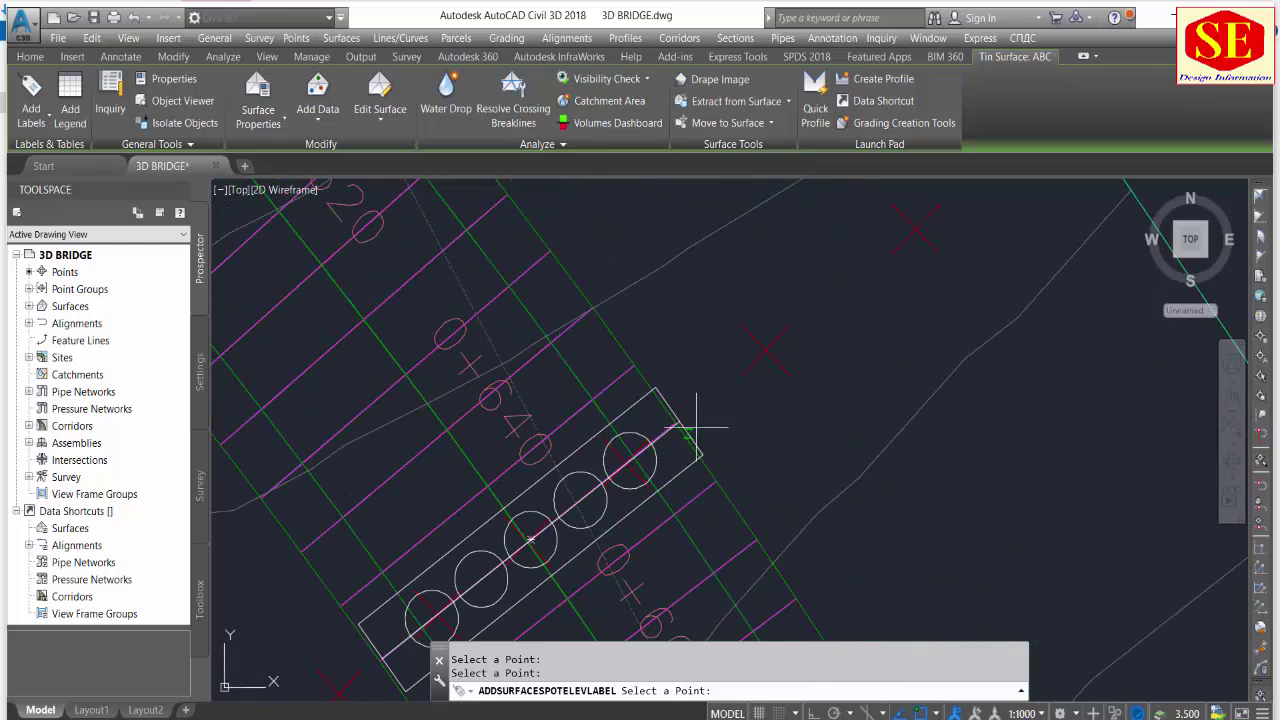
click(680, 422)
scroll(700, 383, down, 2)
scroll(800, 437, down, 1)
scroll(771, 366, up, 2)
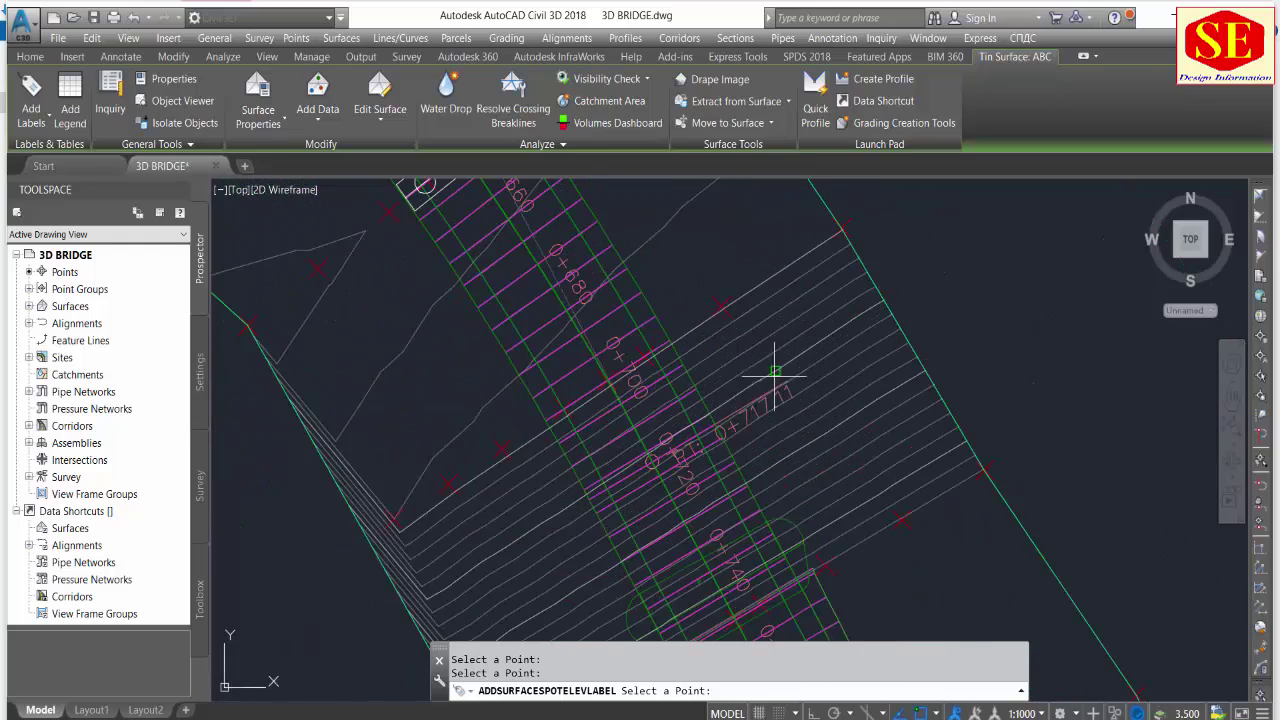
middle_drag(771, 366, 1048, 626)
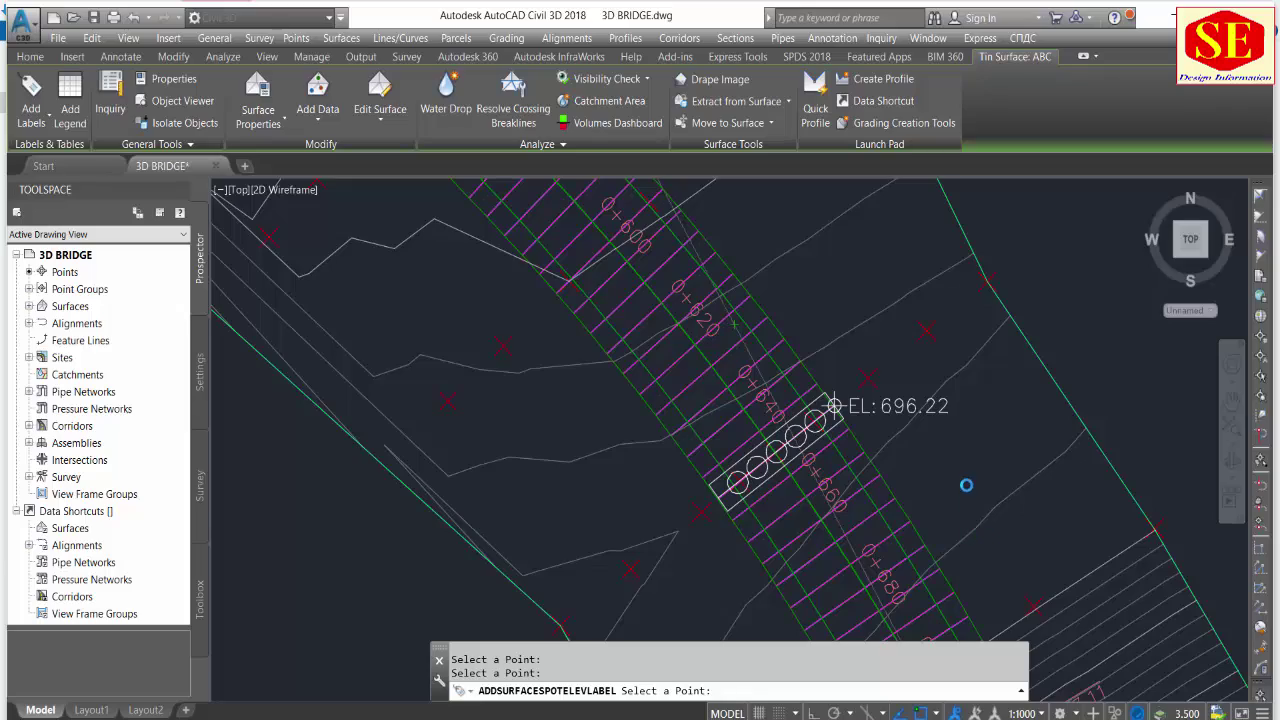
key(Escape)
Pan along the corridor to review the elevation labels and clear the surface selection.
scroll(918, 505, up, 2)
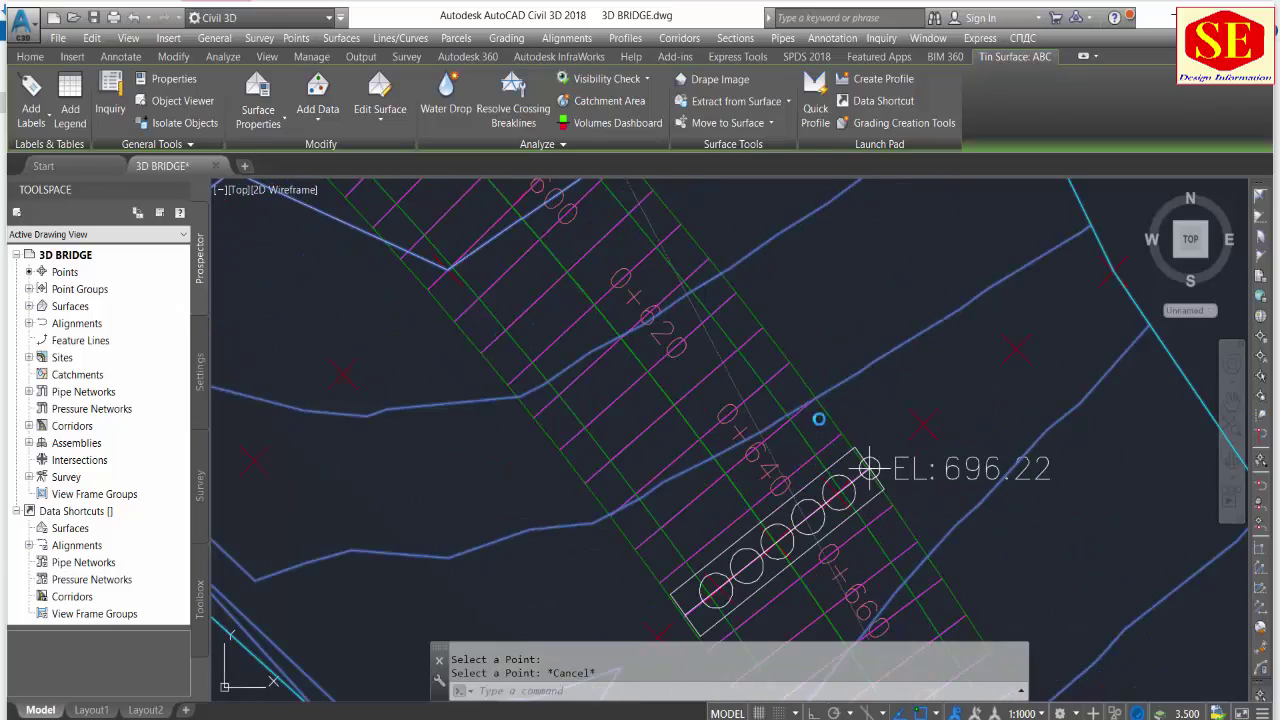
mouse_move(869, 468)
middle_down()
mouse_move(871, 423)
mouse_move(957, 434)
middle_up()
mouse_move(857, 343)
middle_down()
mouse_move(885, 505)
mouse_move(578, 275)
middle_up()
scroll(885, 503, down, 3)
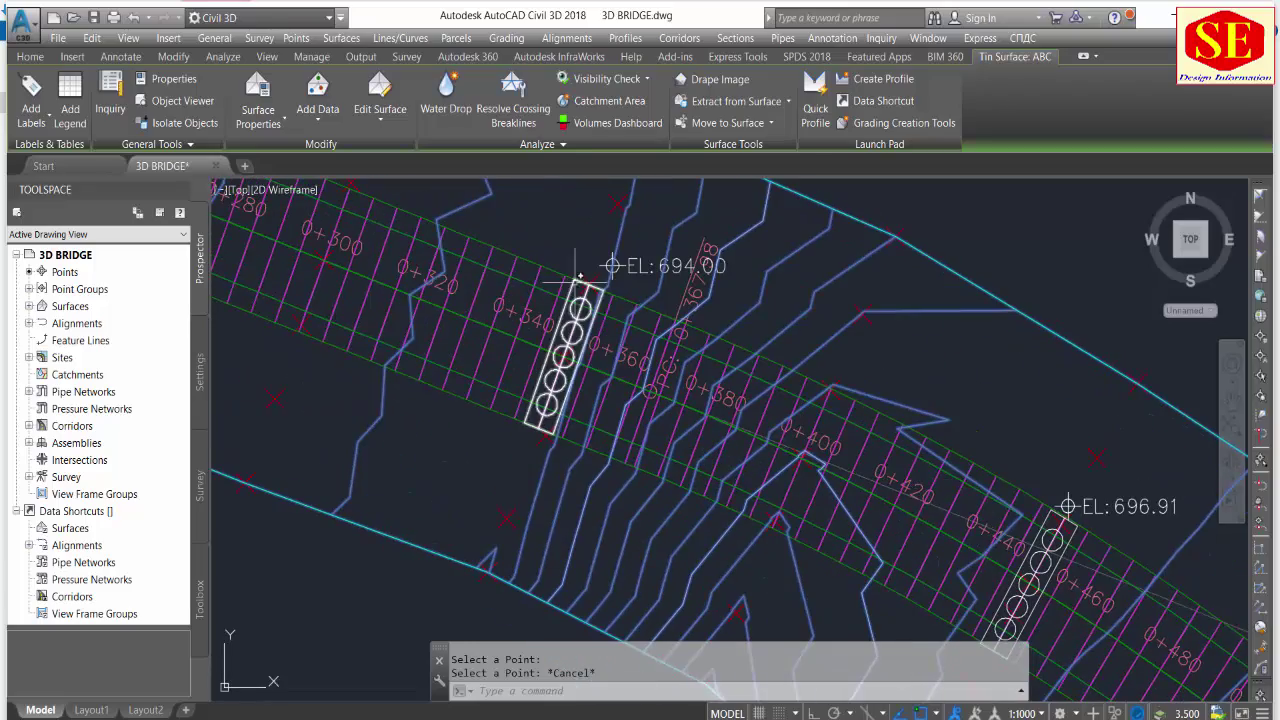
scroll(650, 360, down, 2)
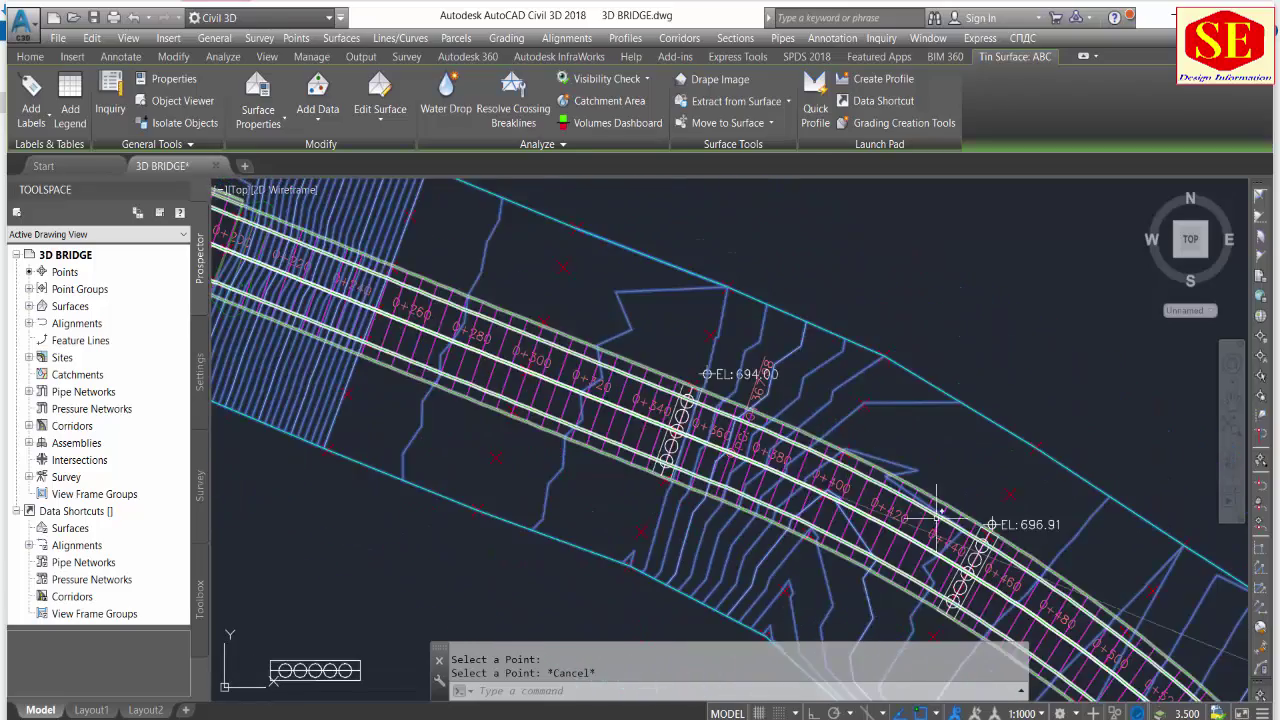
scroll(937, 513, down, 2)
scroll(629, 366, up, 3)
scroll(629, 366, up, 2)
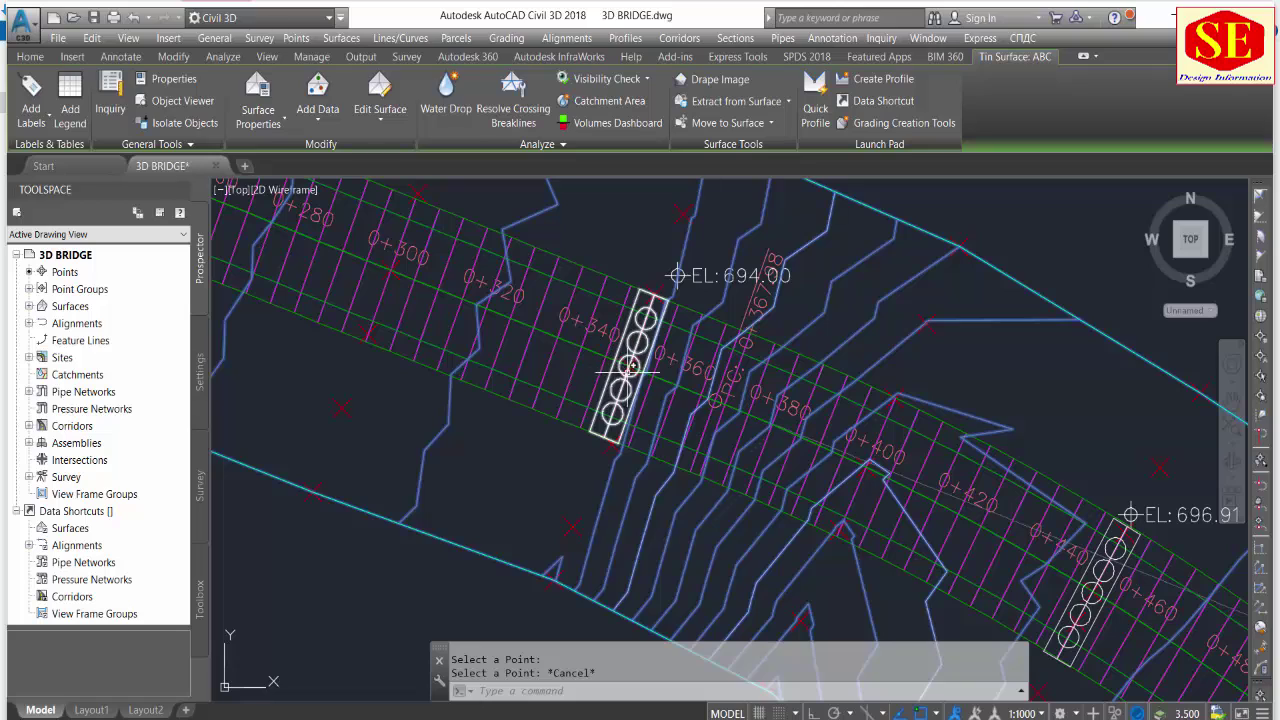
key(Escape)
scroll(629, 366, down, 3)
scroll(640, 278, up, 4)
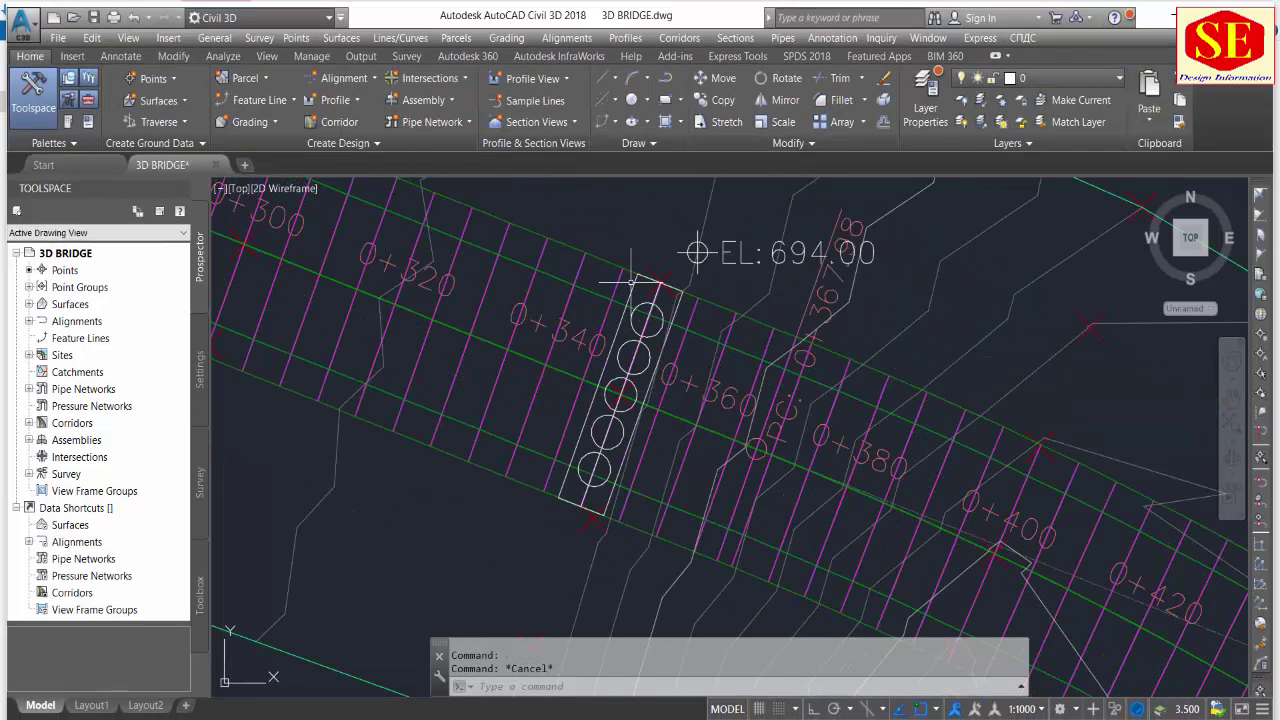
Show the pier block rectangle's polyline properties: elevation 707.119, area 168.000, length 68.000.
click(636, 285)
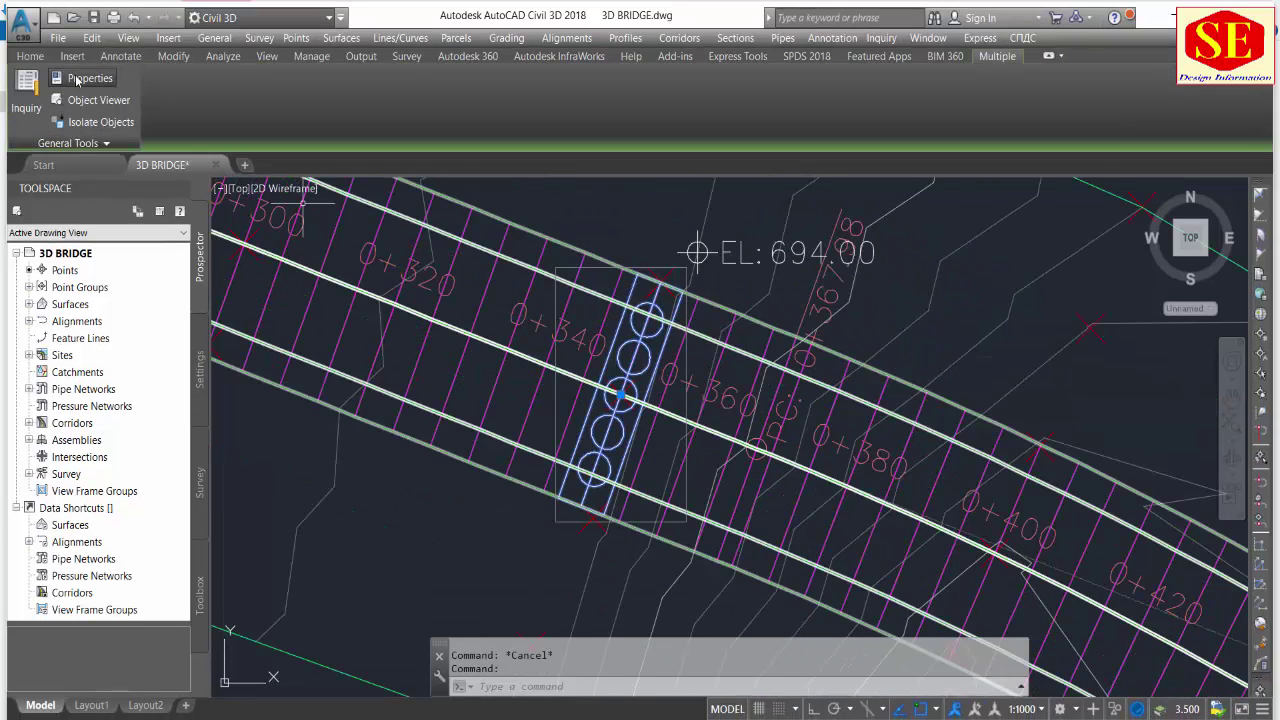
click(80, 78)
click(77, 70)
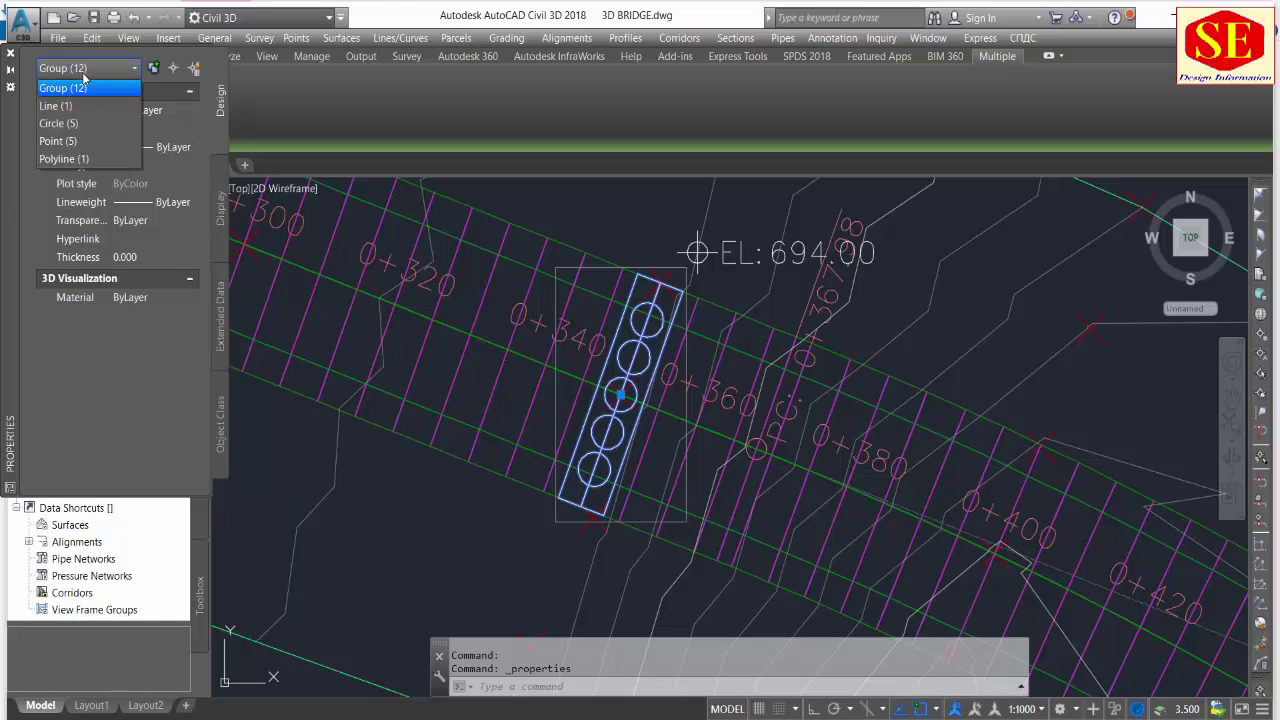
click(73, 160)
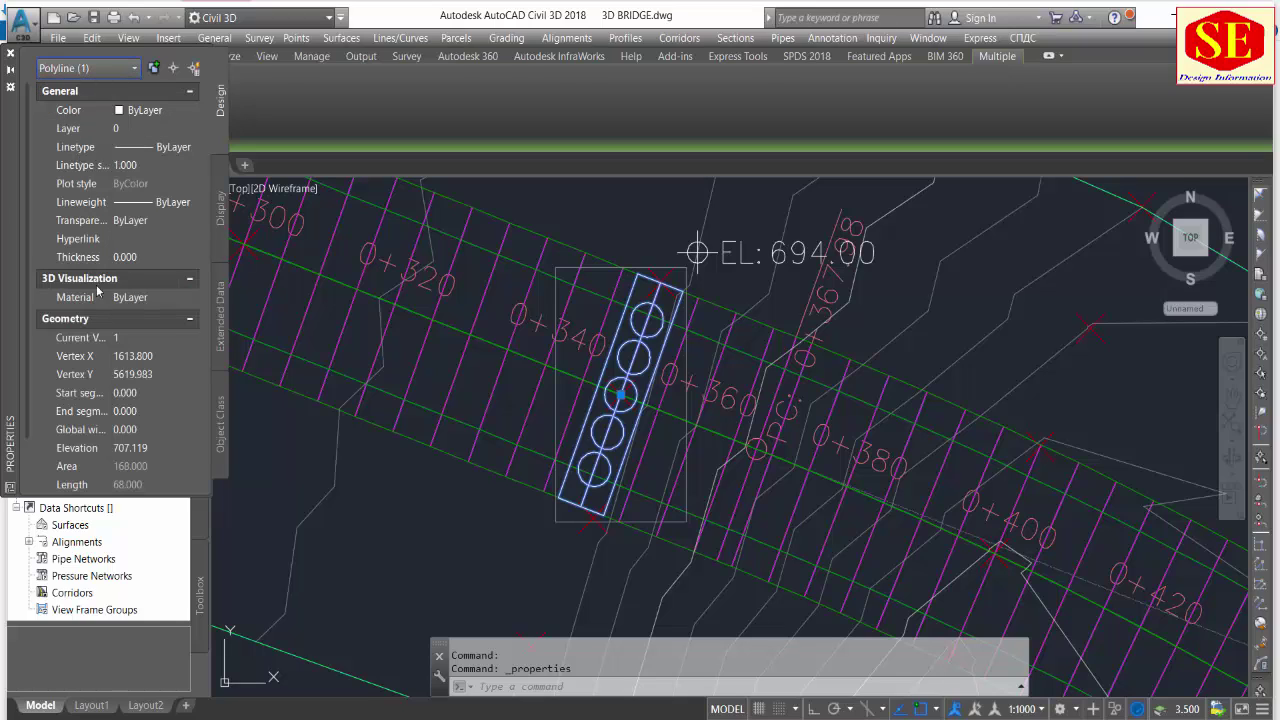
scroll(140, 428, down, 3)
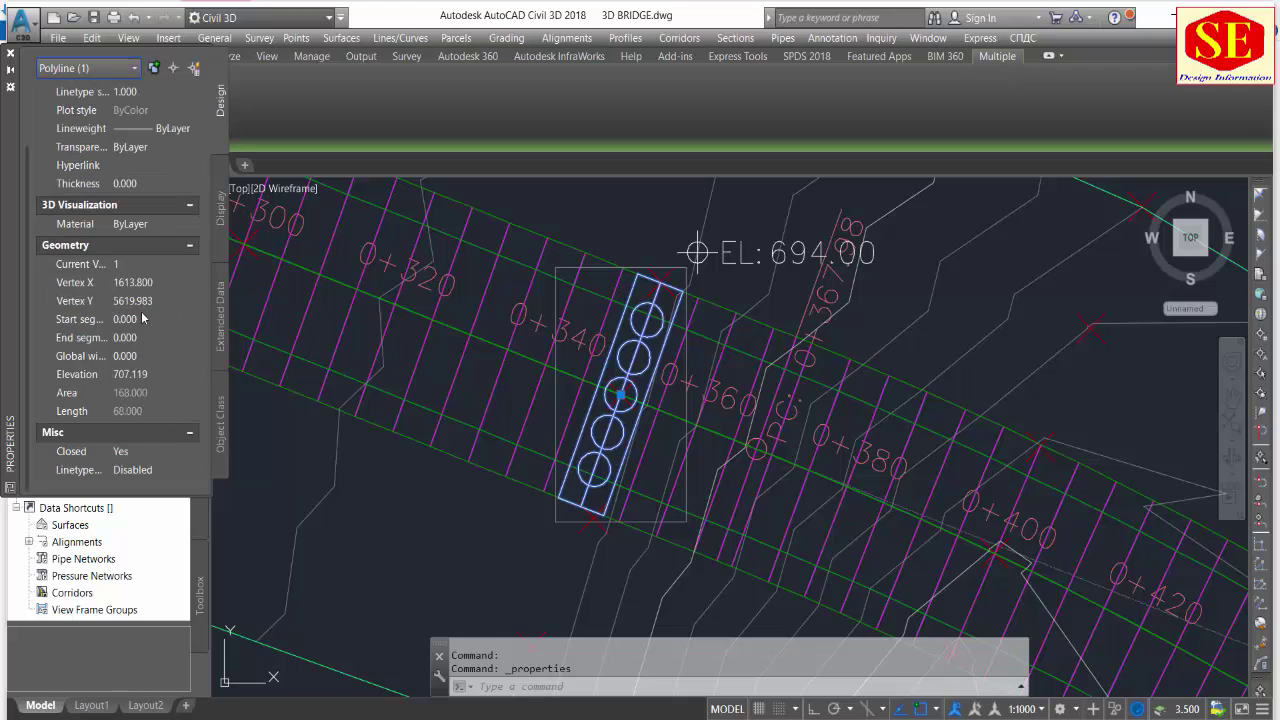
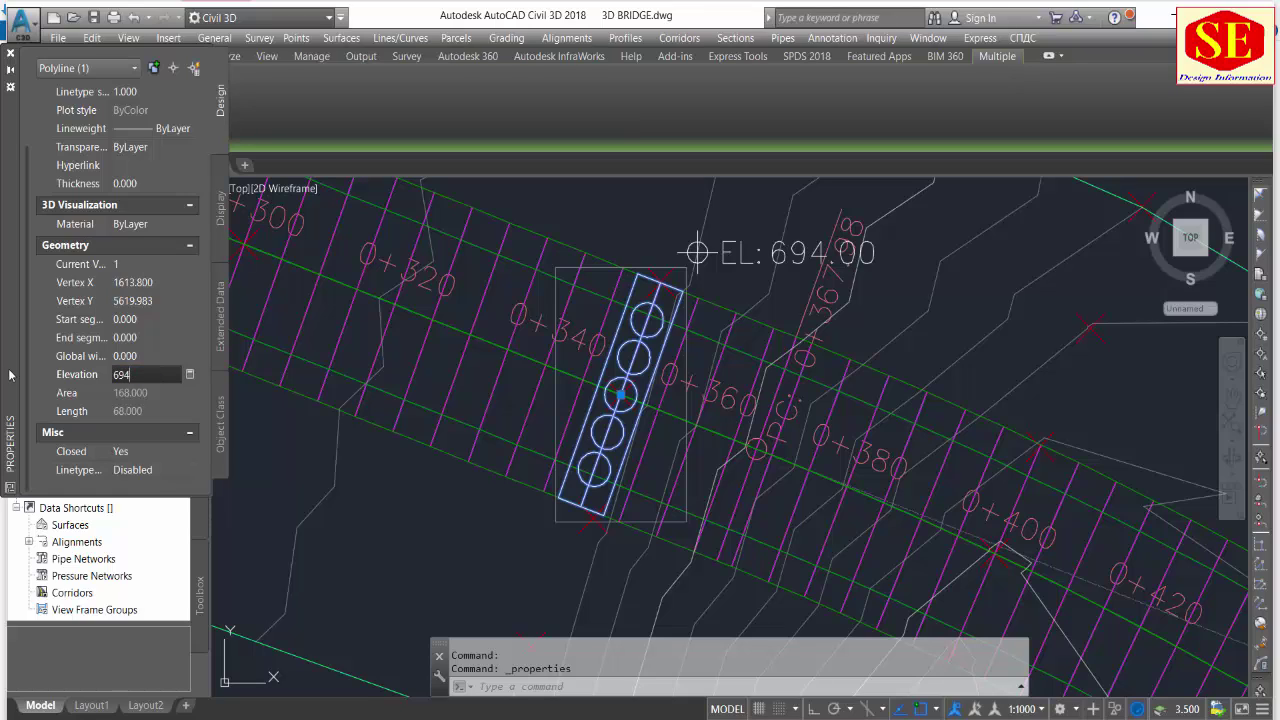
Filter Properties to the five circles and set their Center Z to 694.
click(111, 69)
click(89, 123)
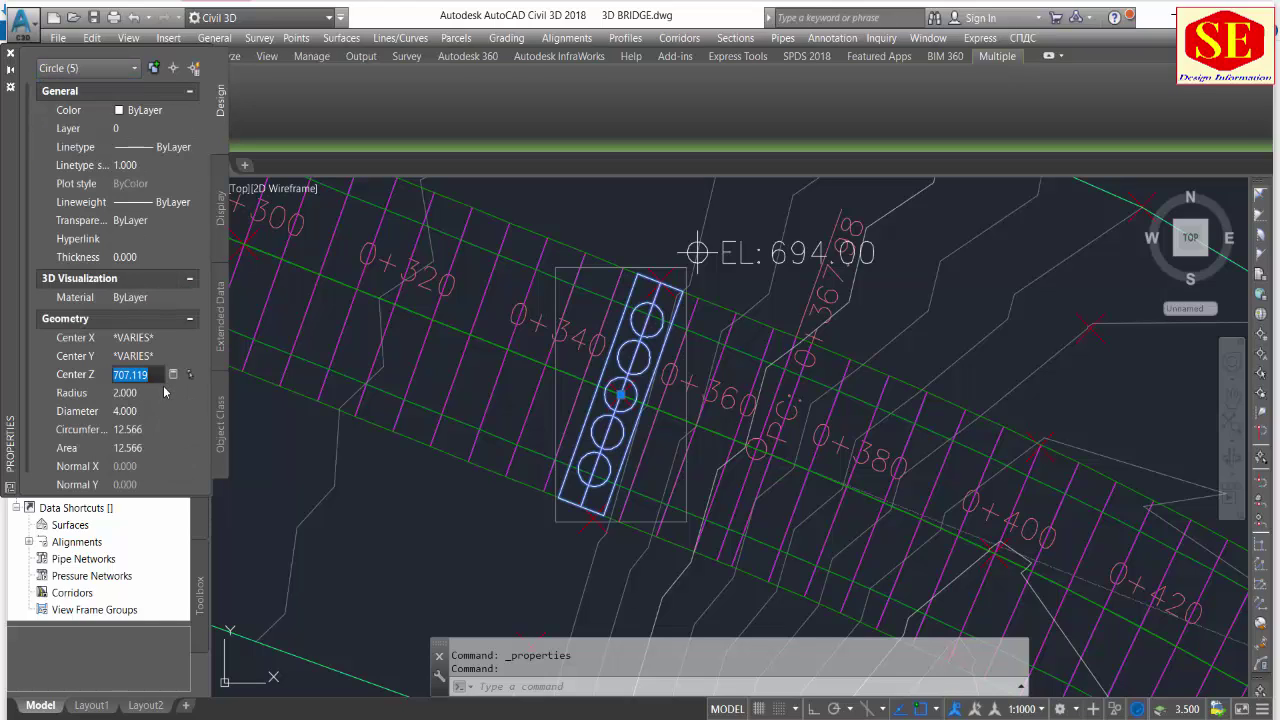
text(694)
click(160, 449)
scroll(192, 358, down, 1)
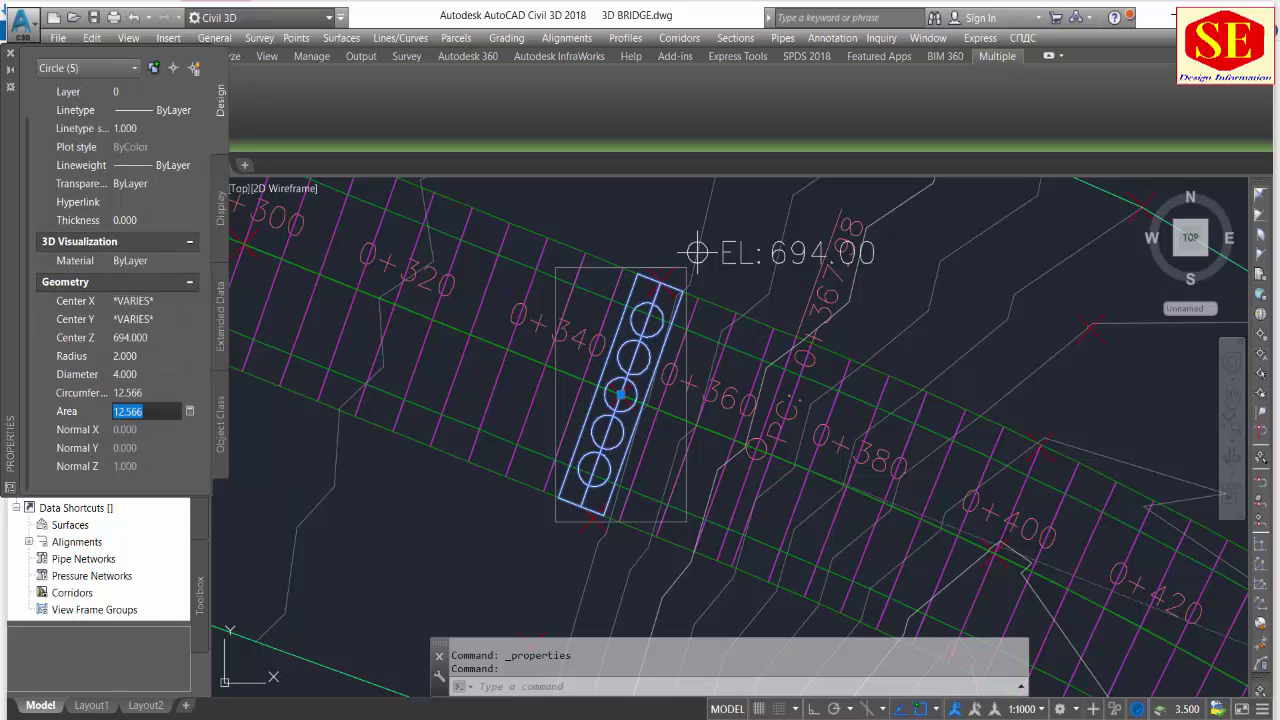
key(Escape)
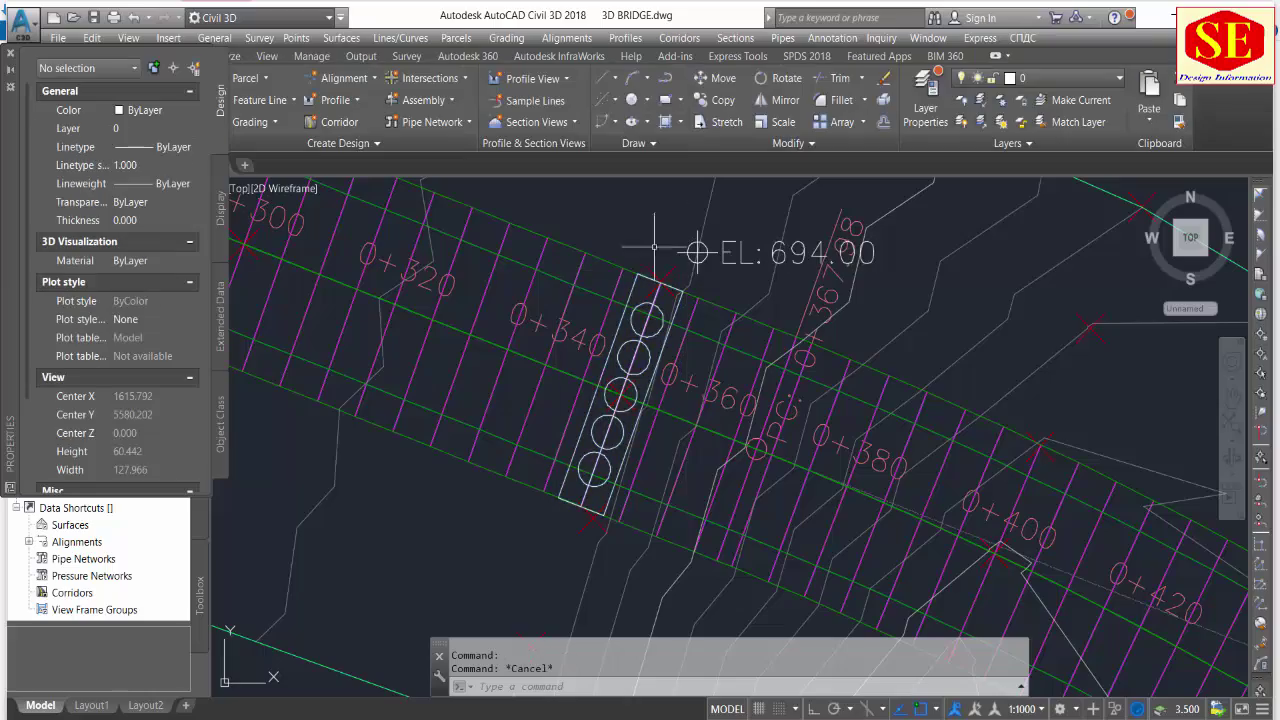
Orbit to a 3D view, then ungroup the footing outline and its circles.
mouse_move(578, 549)
shift+middle_down()
mouse_move(783, 393)
mouse_move(857, 363)
shift+middle_up()
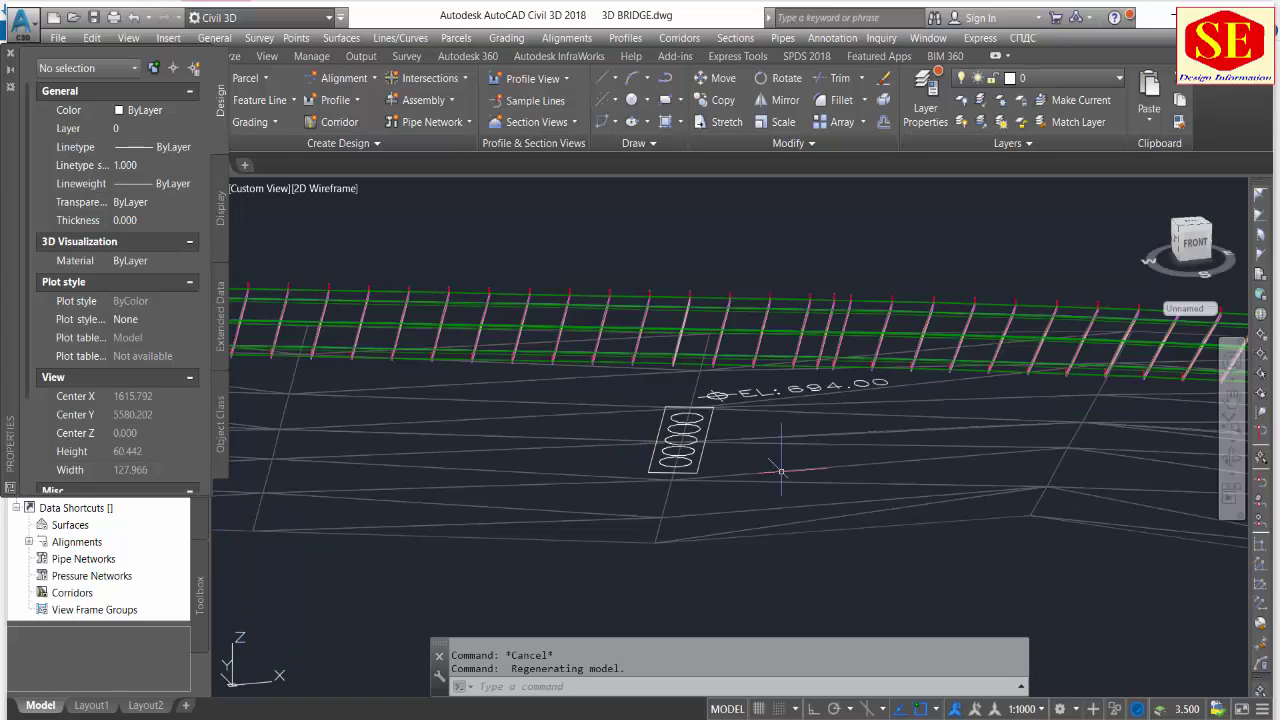
scroll(688, 393, up, 3)
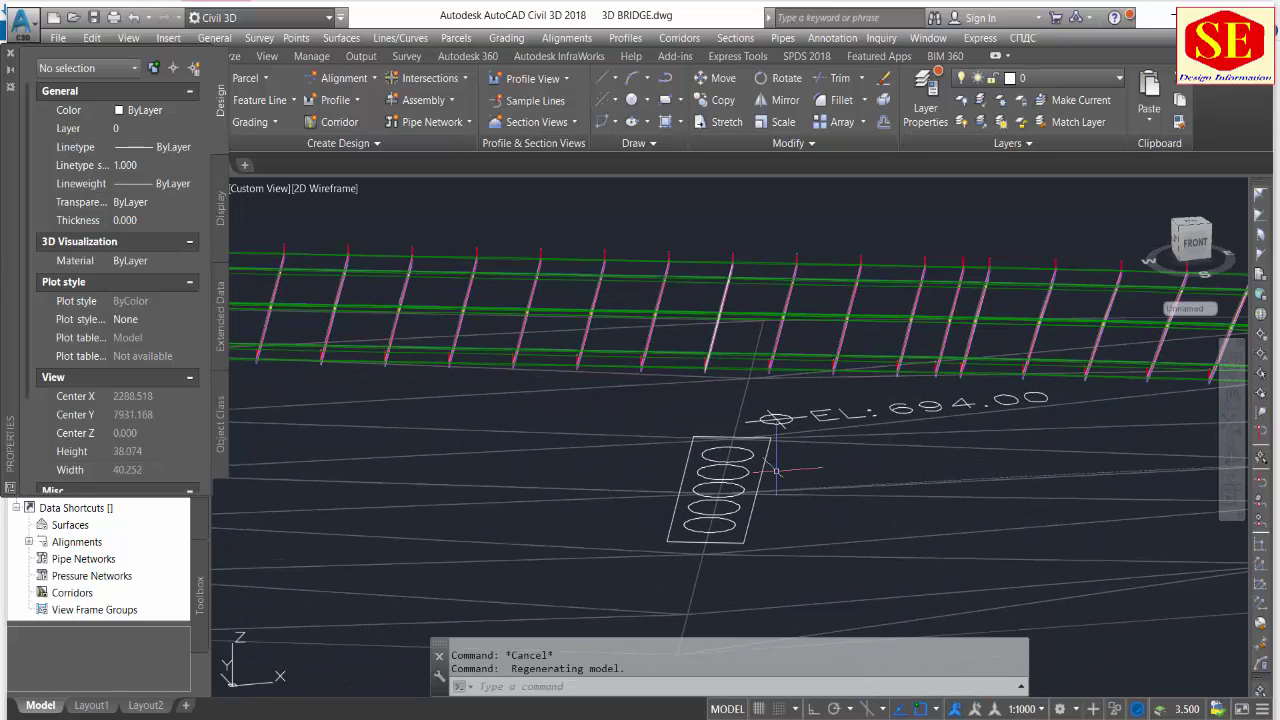
click(9, 57)
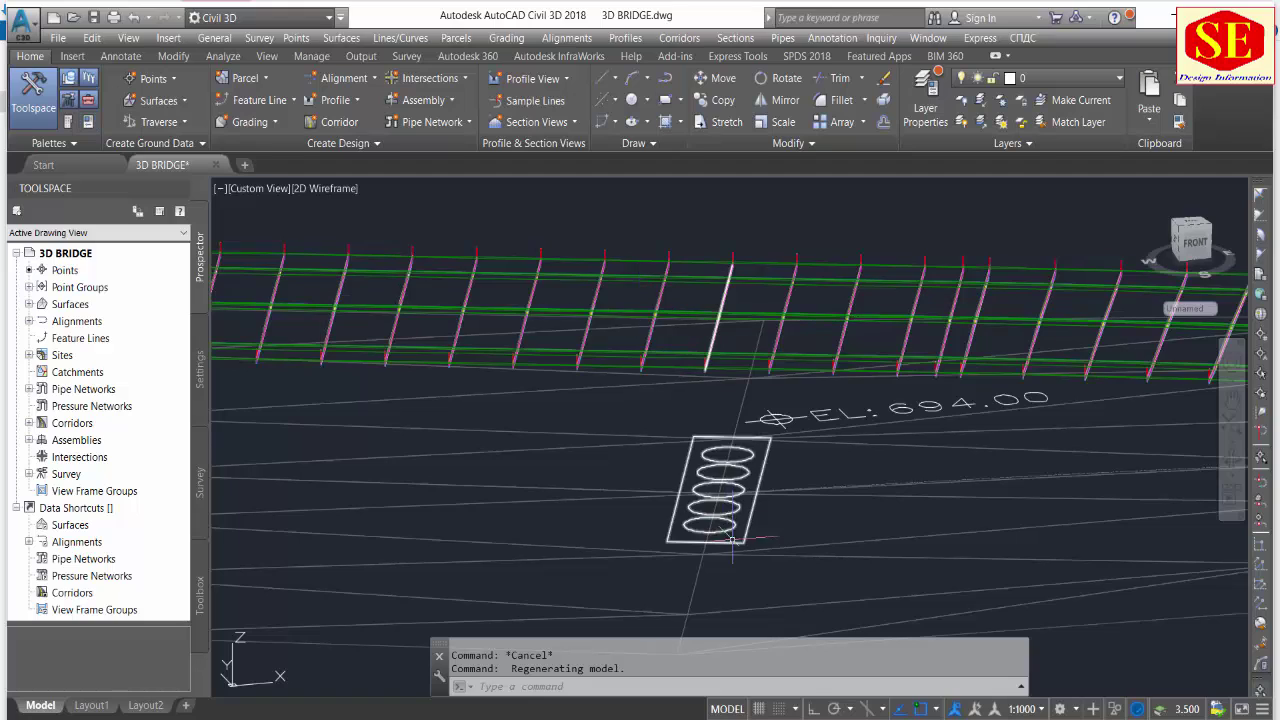
middle_drag(826, 462, 753, 360)
drag(496, 178, 802, 454)
text(UN)
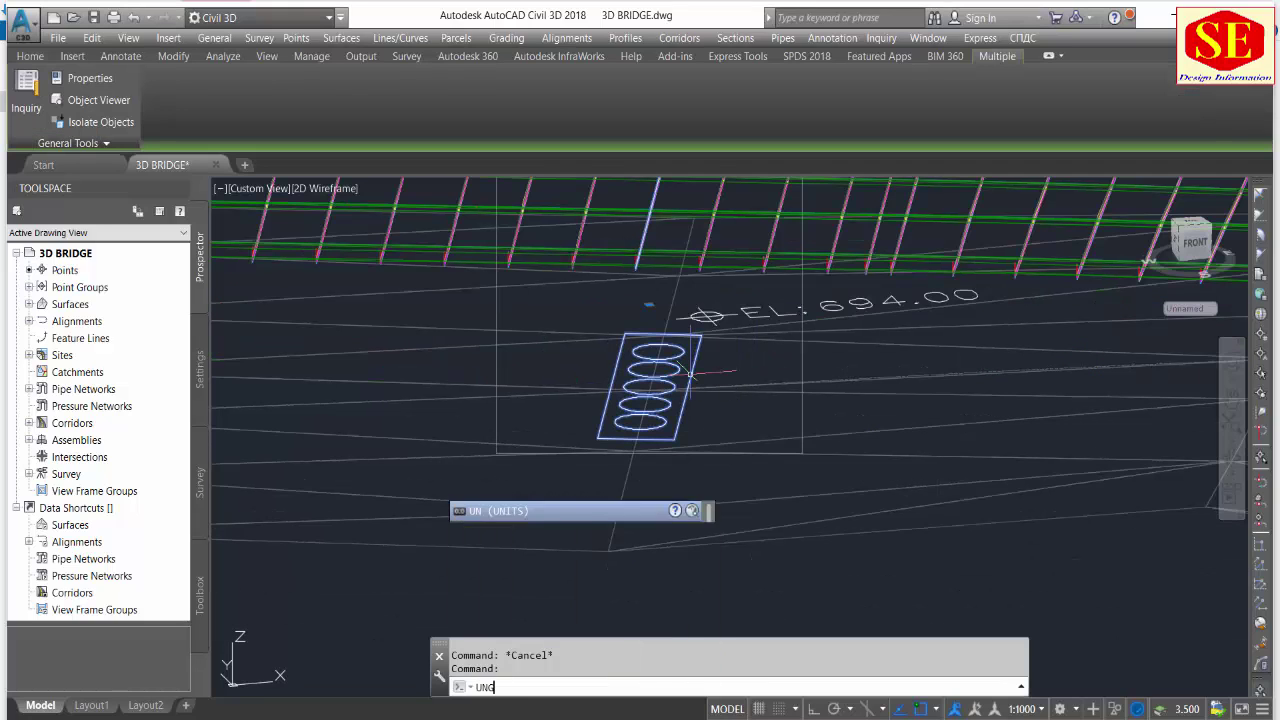
text(G)
click(494, 669)
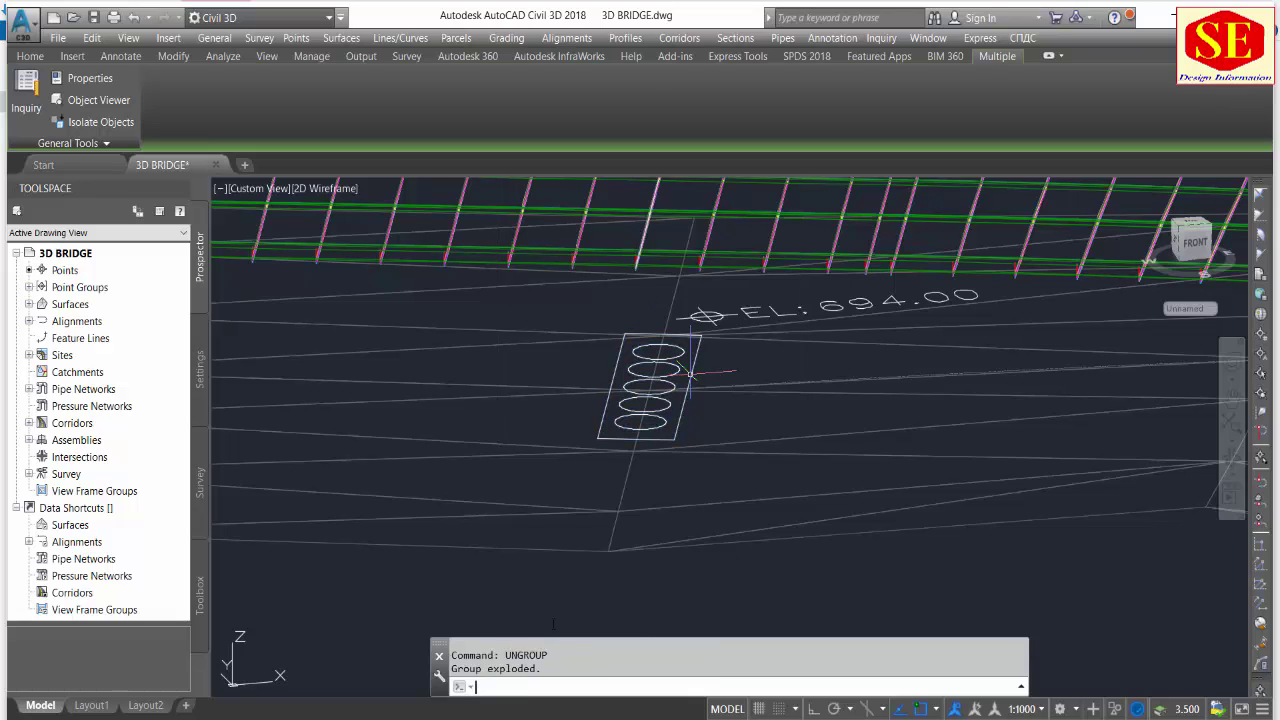
Group the five pier ellipses into one group with G.
scroll(666, 422, up, 6)
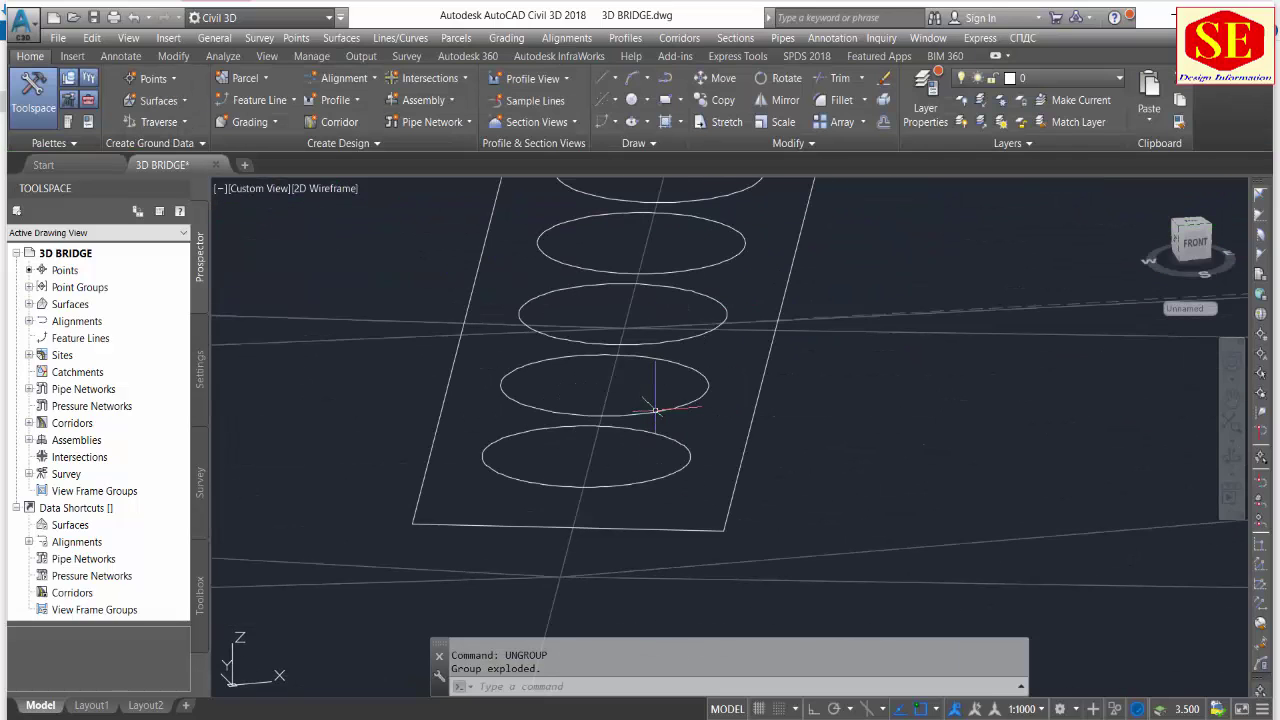
drag(662, 404, 660, 433)
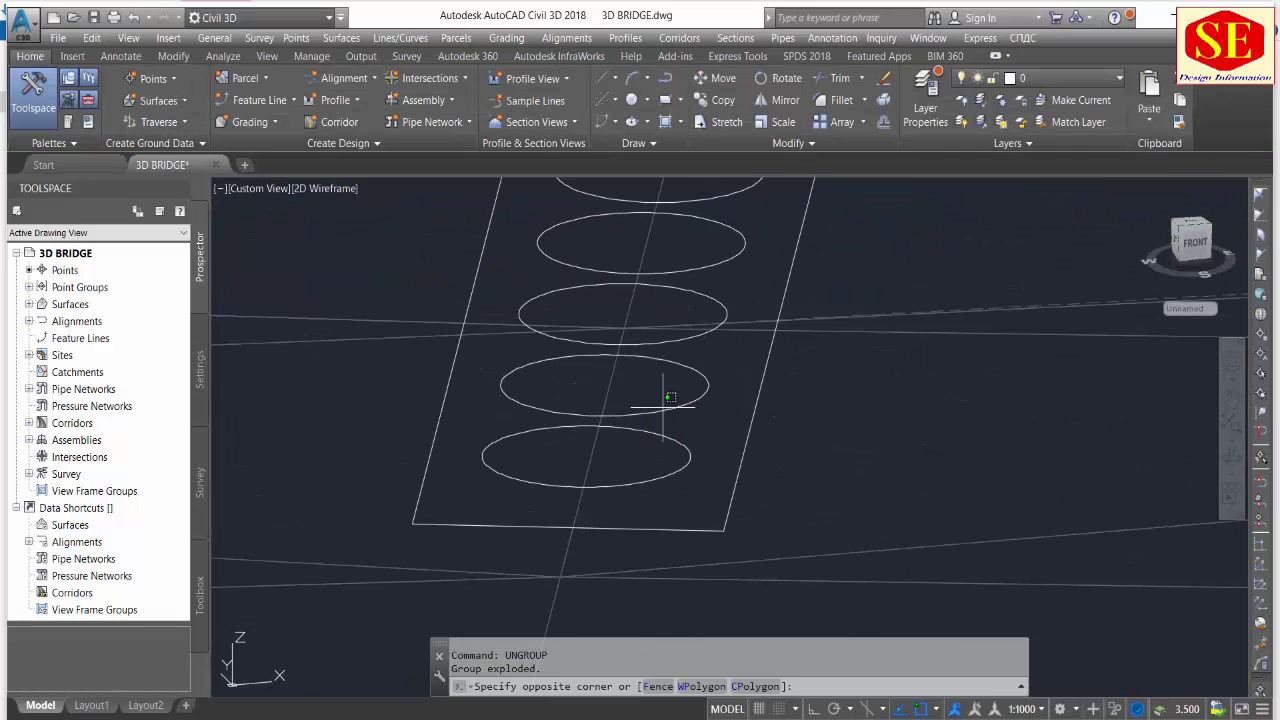
click(679, 273)
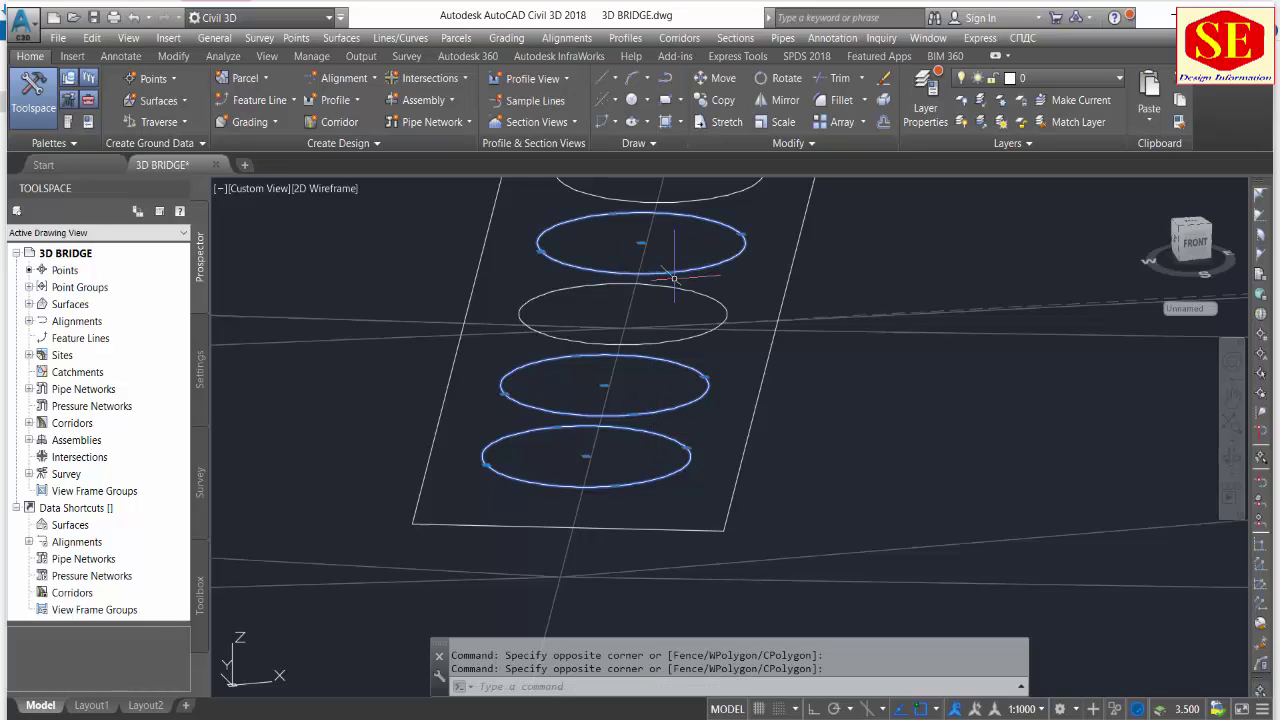
click(675, 330)
middle_drag(678, 254, 656, 360)
click(658, 376)
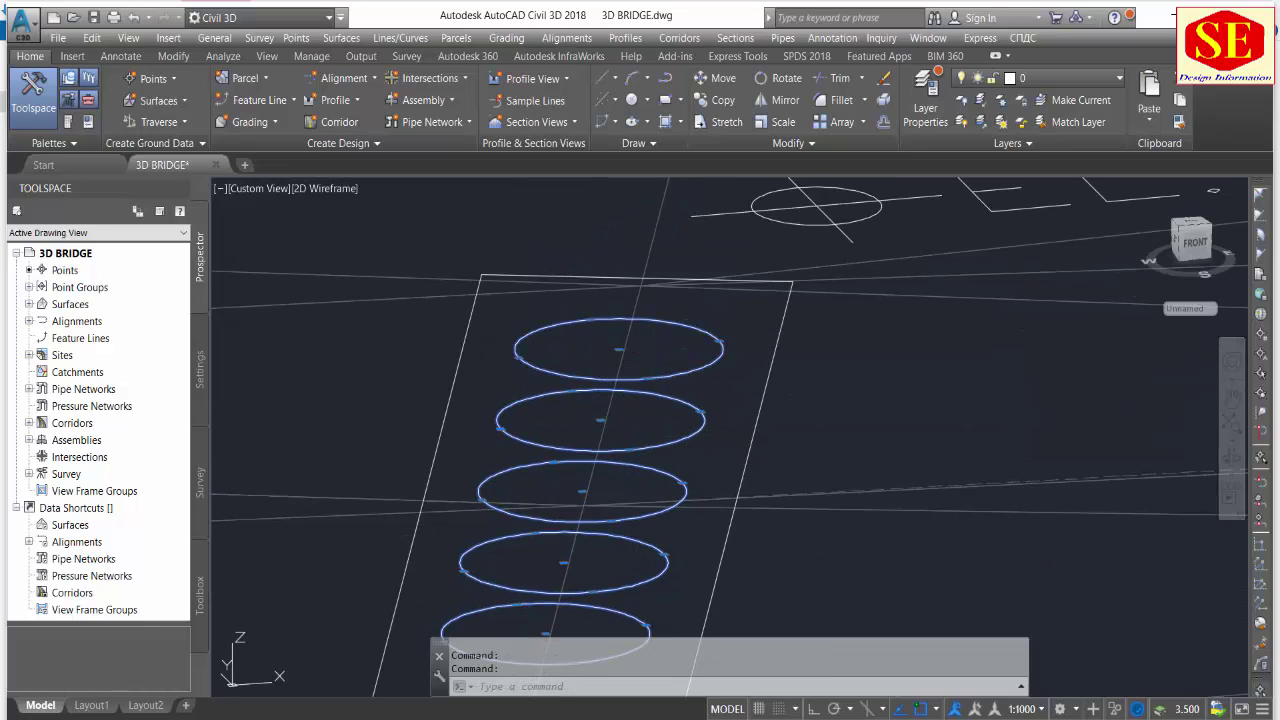
scroll(681, 363, down, 2)
text(g)
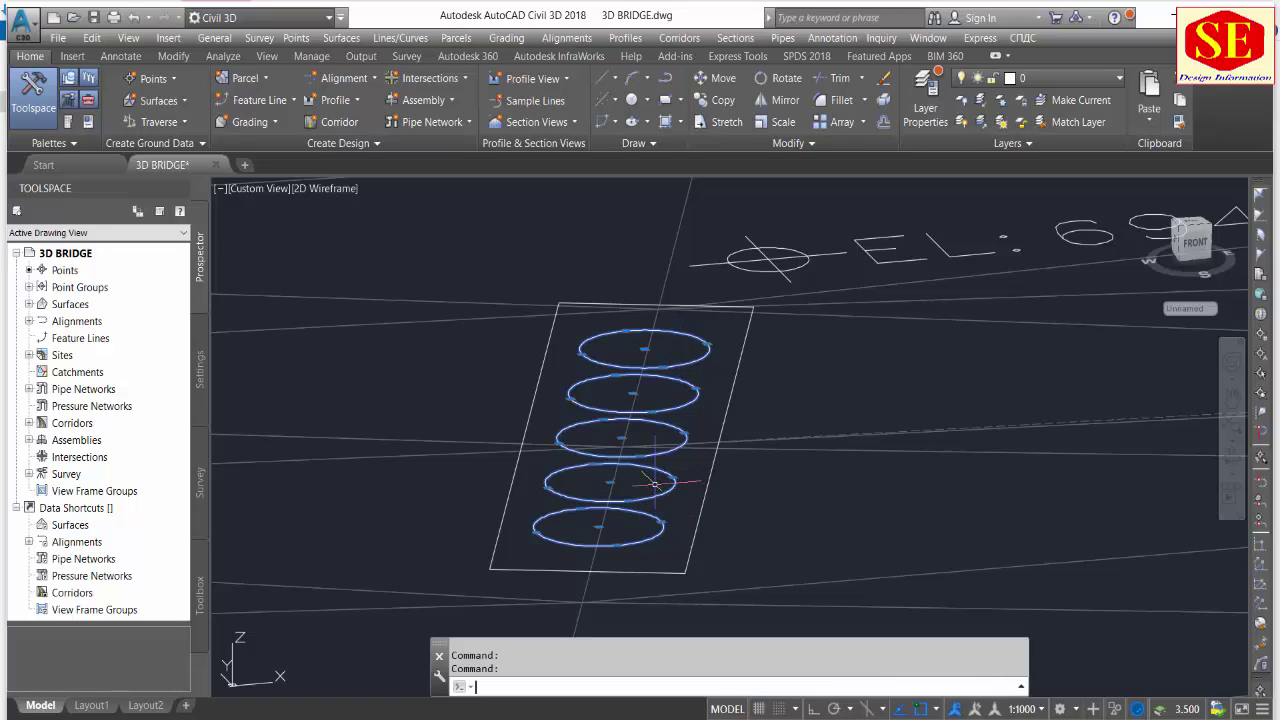
key(Return)
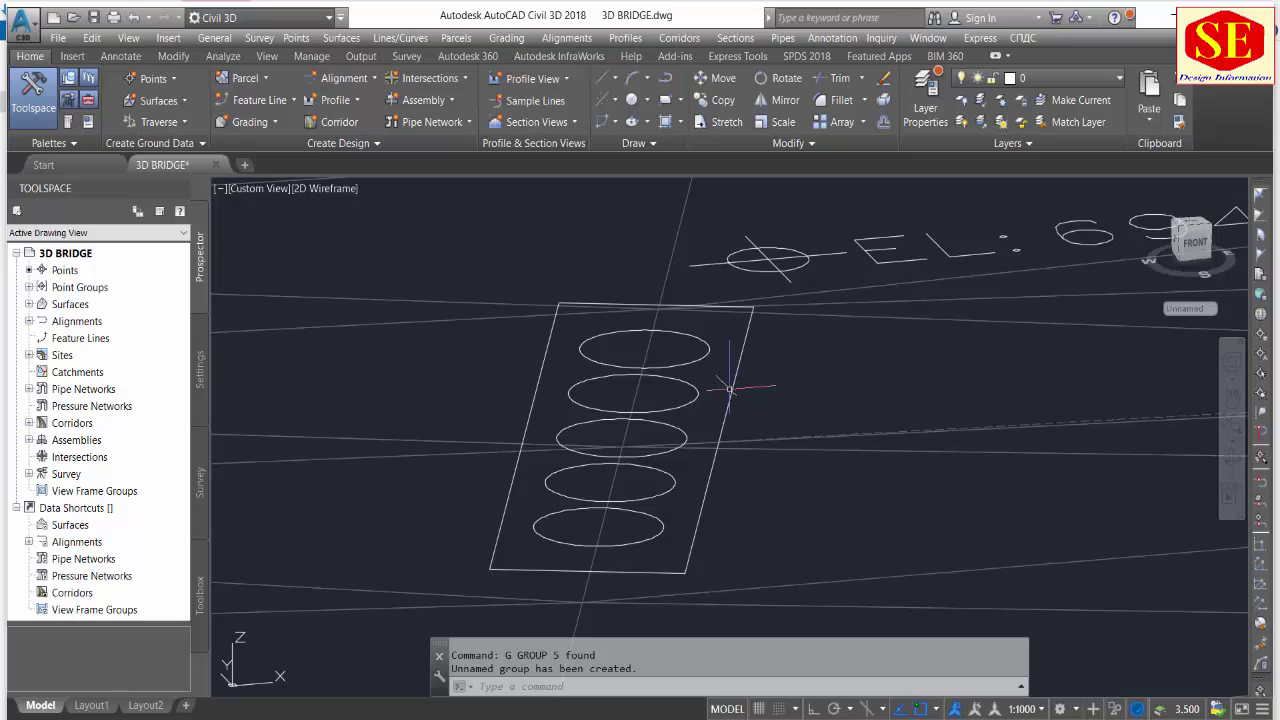
click(730, 388)
key(Escape)
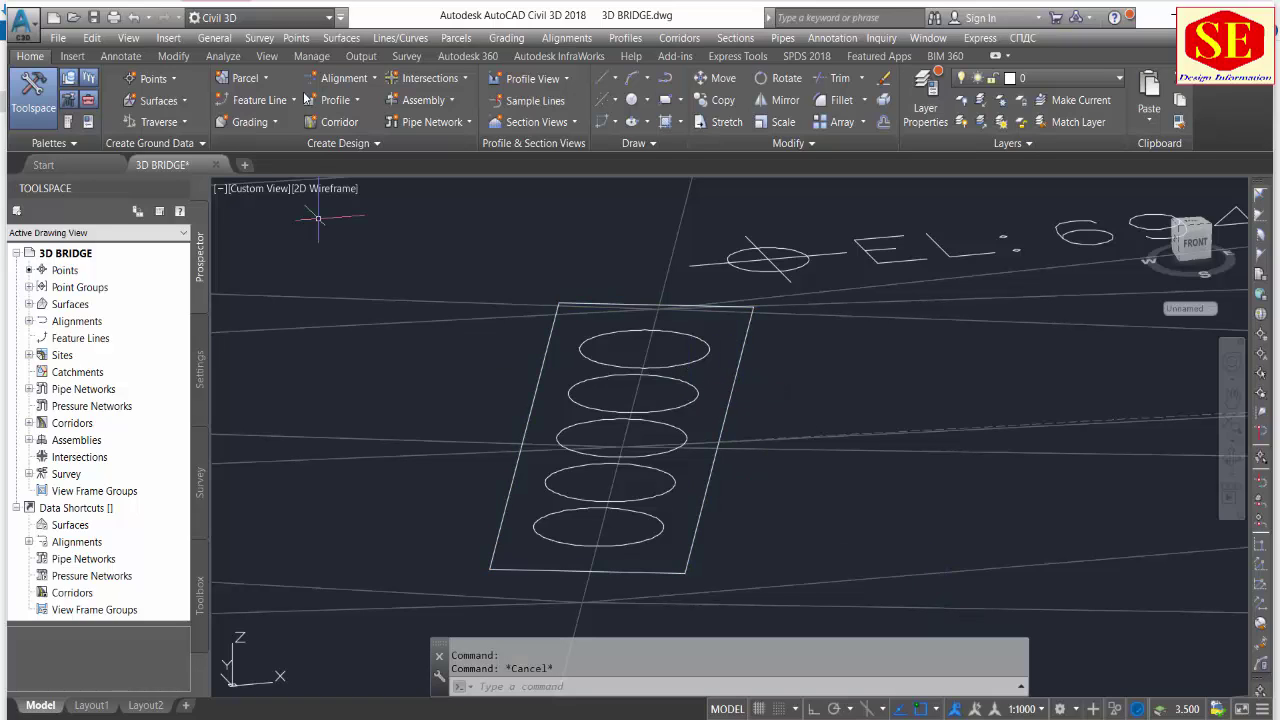
Extrude the rectangular footing outline to a height of 1.
text(E)
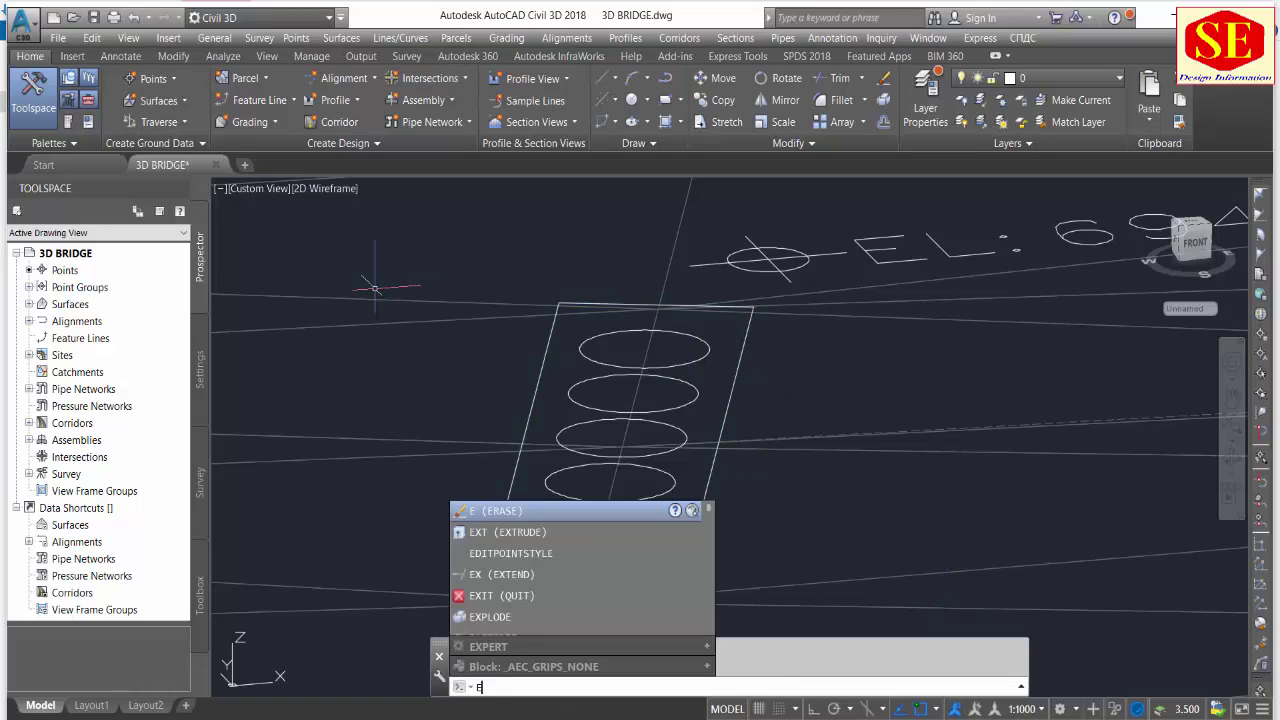
text(XT)
click(541, 512)
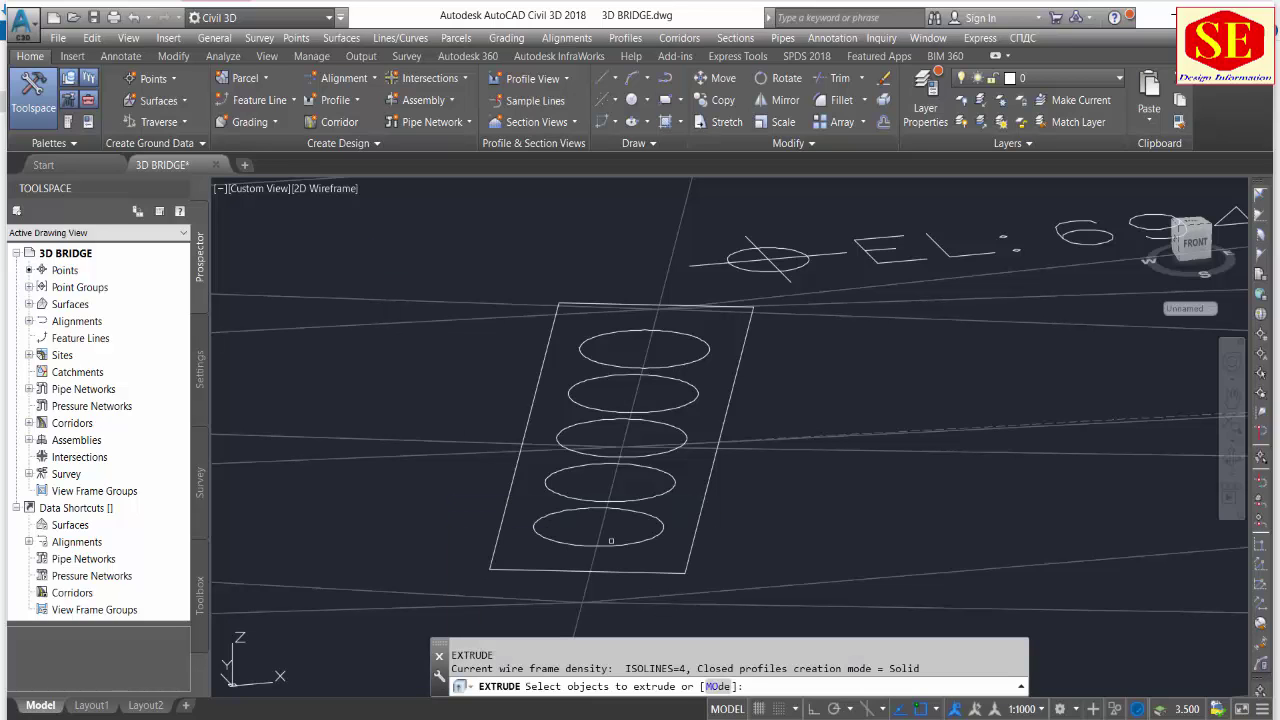
click(647, 572)
key(Return)
middle_drag(768, 501, 791, 371)
text(1)
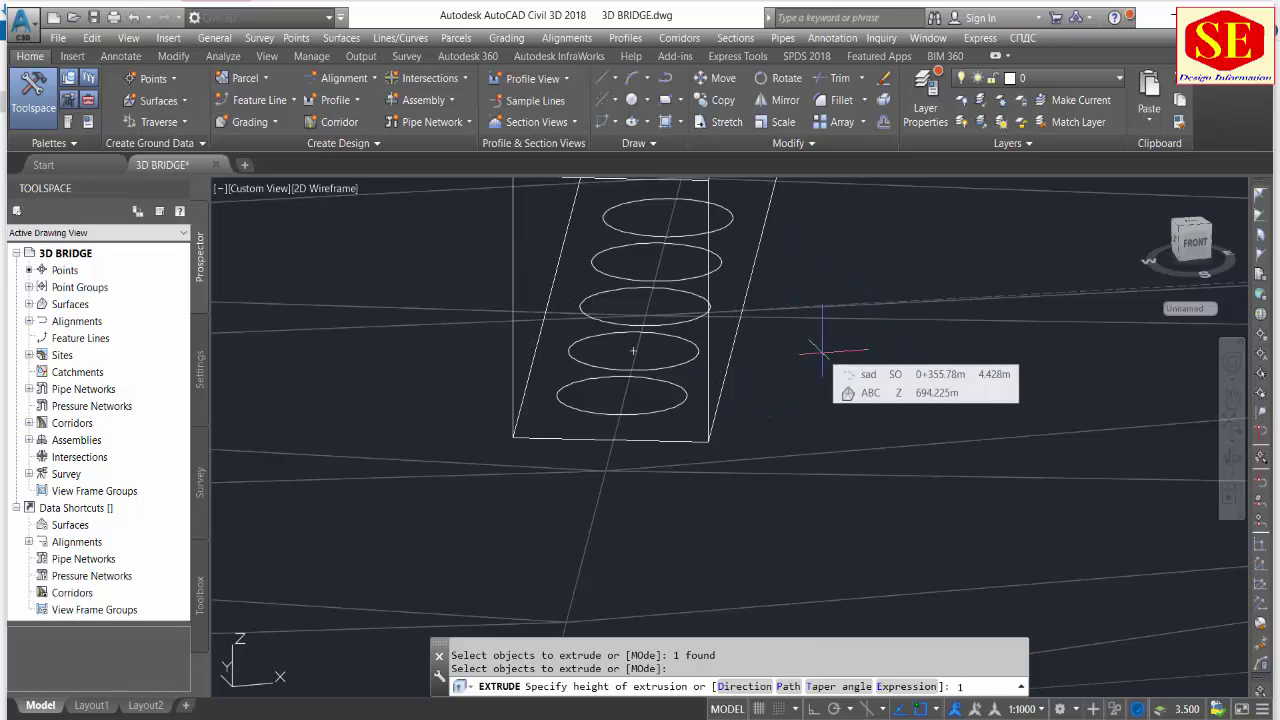
key(Return)
middle_drag(810, 389, 778, 537)
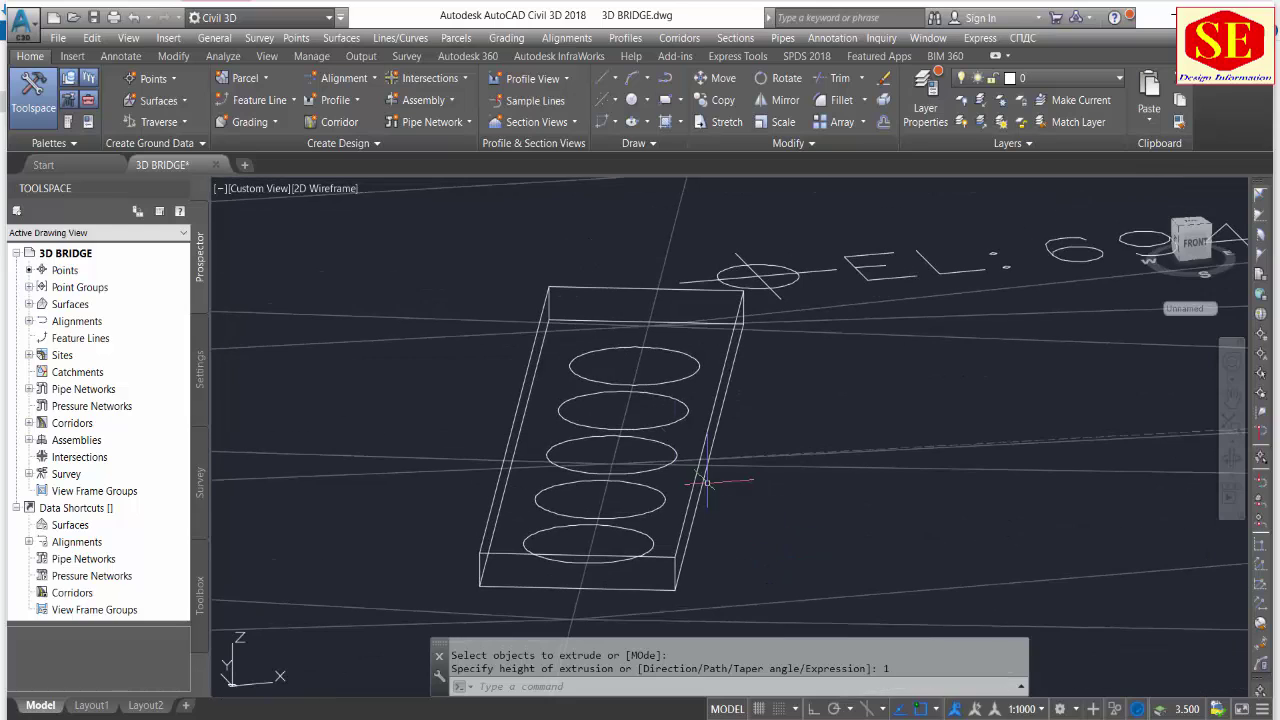
Start an extrusion on the grouped circles, then cancel it.
key(Return)
click(676, 455)
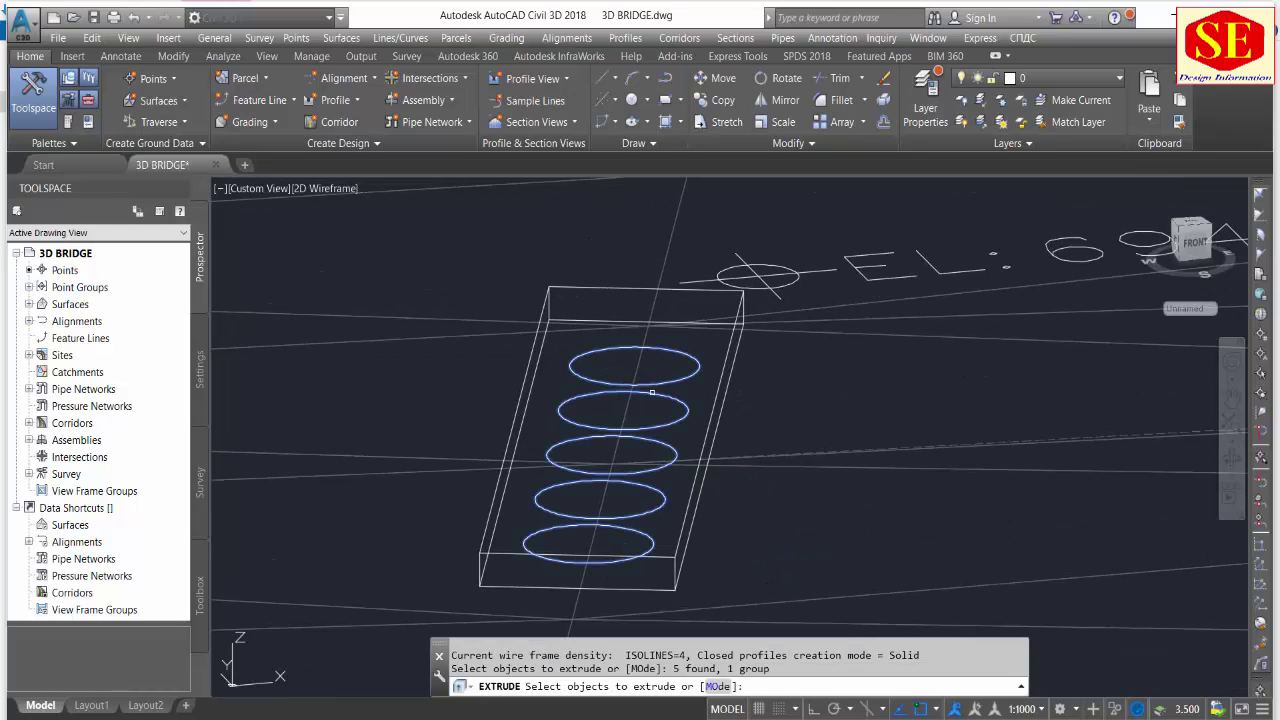
scroll(694, 430, down, 5)
key(Escape)
scroll(436, 436, up, 4)
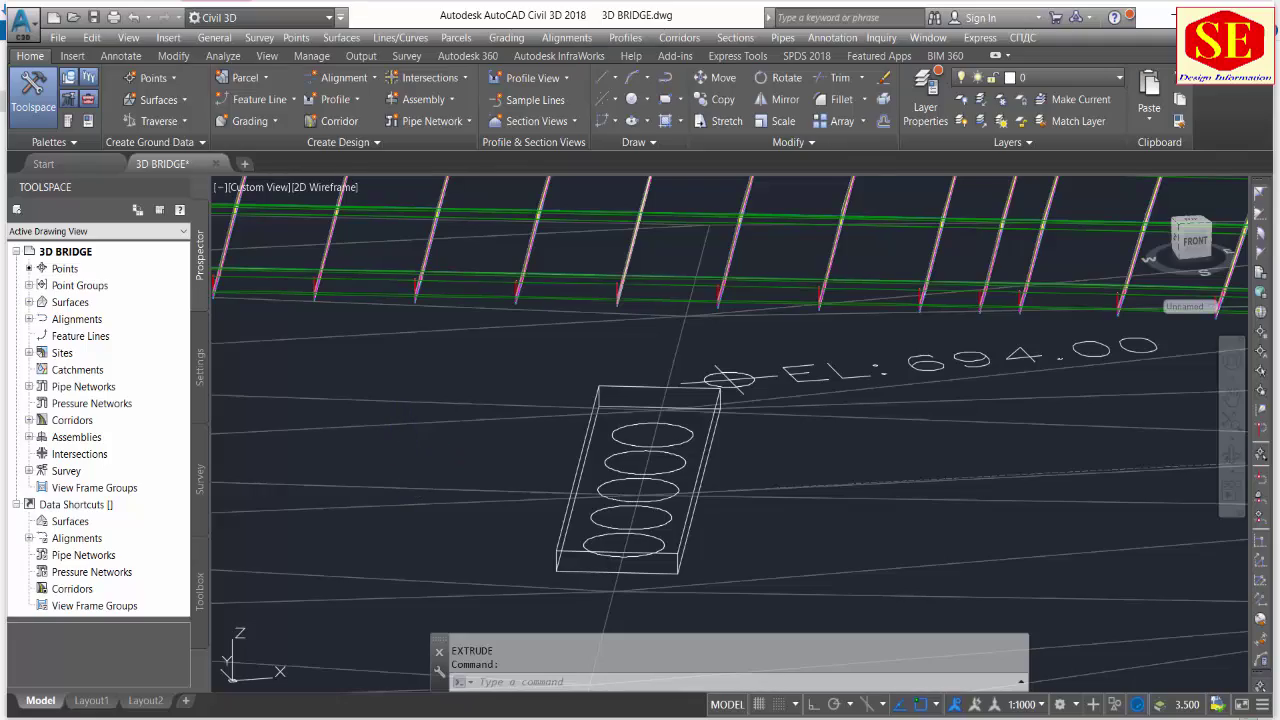
Extrude the grouped circles to a picked height, forming the pier columns.
shift+middle_drag(729, 380, 619, 462)
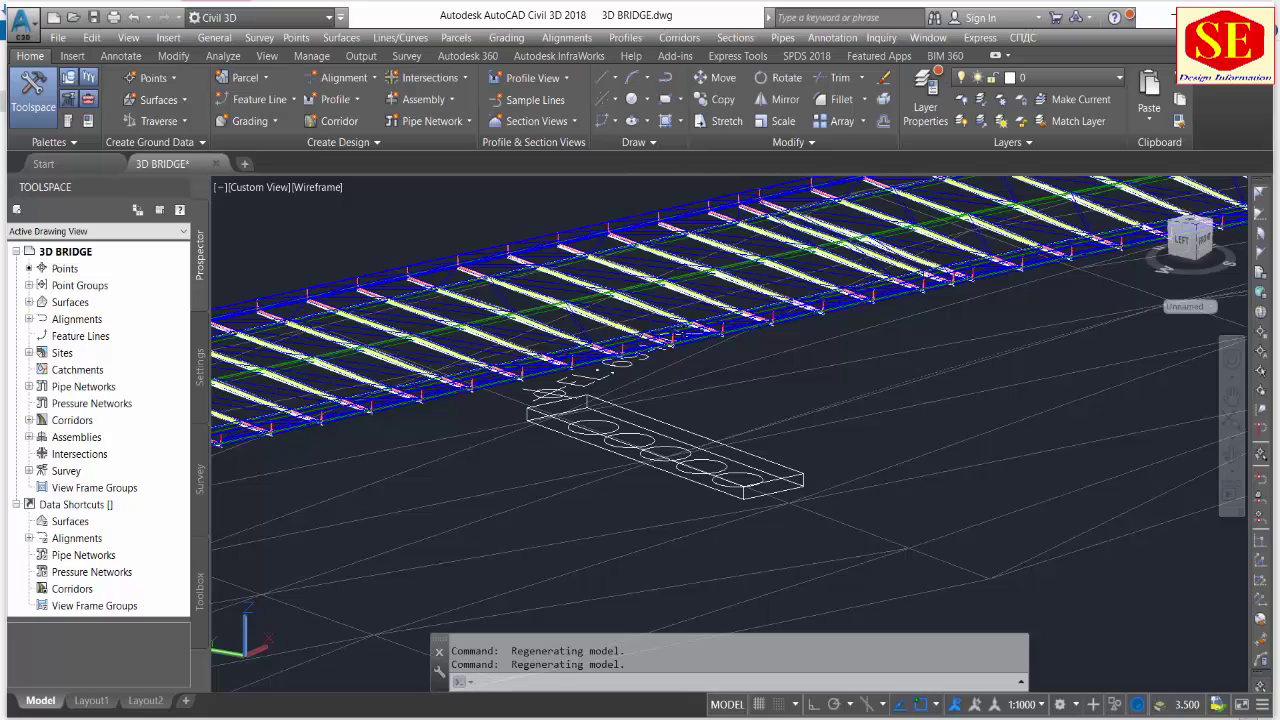
text(EXT)
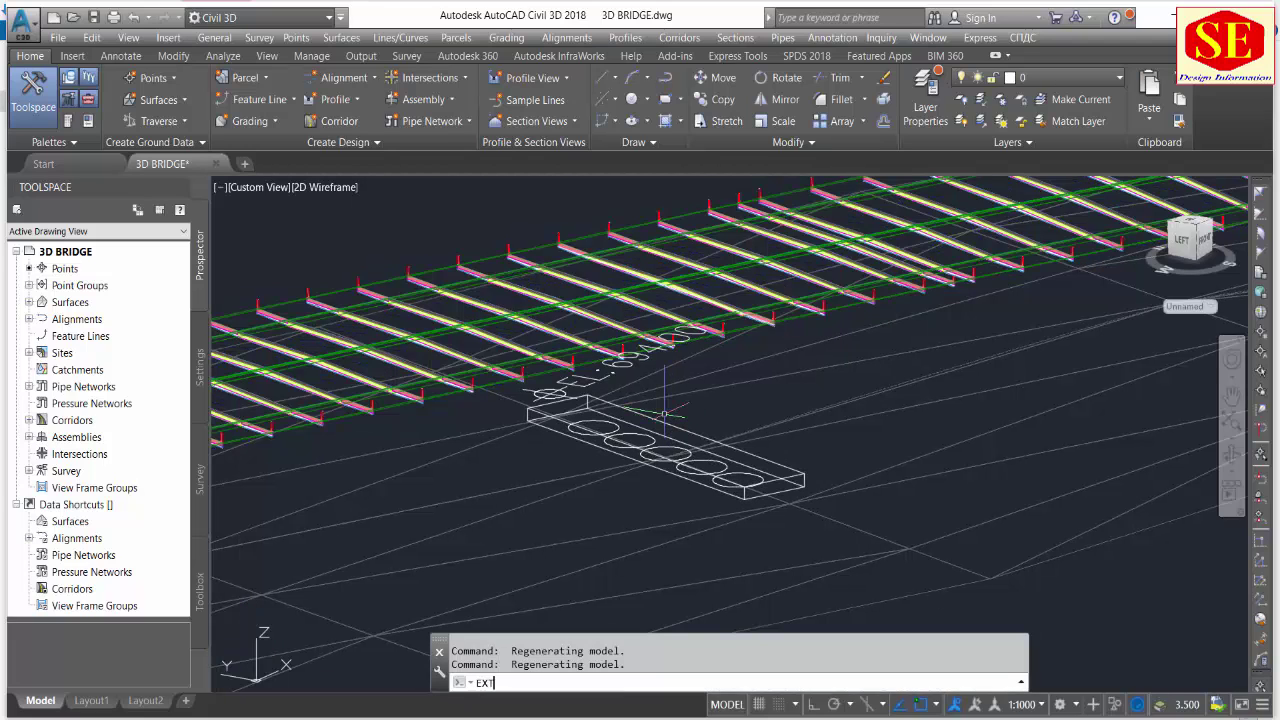
key(Return)
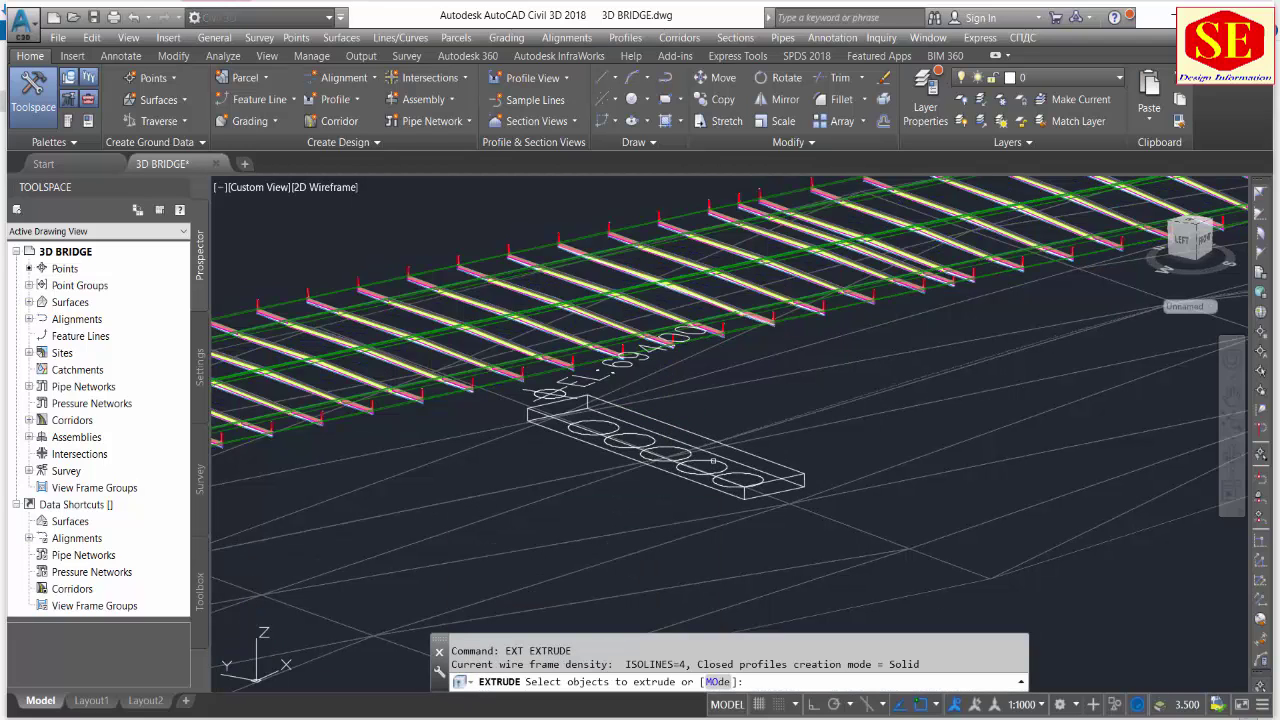
click(713, 461)
right_click(655, 463)
click(680, 471)
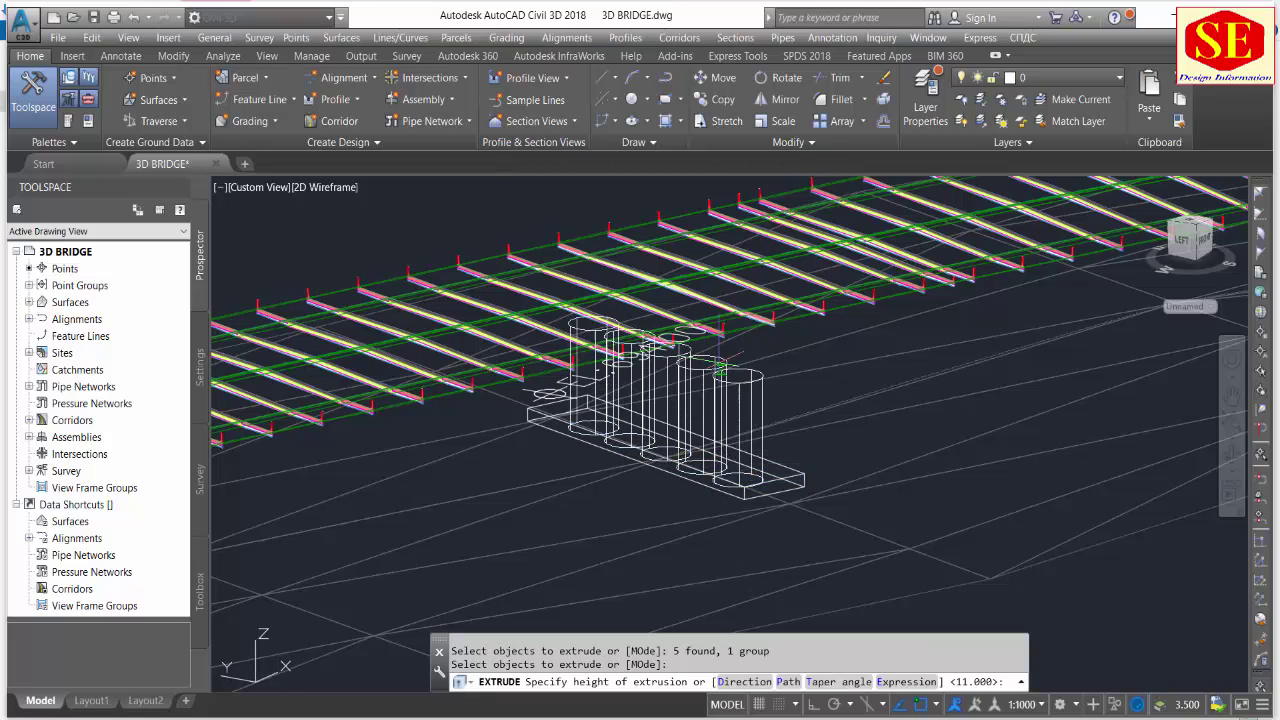
scroll(722, 300, up, 1)
scroll(722, 300, up, 3)
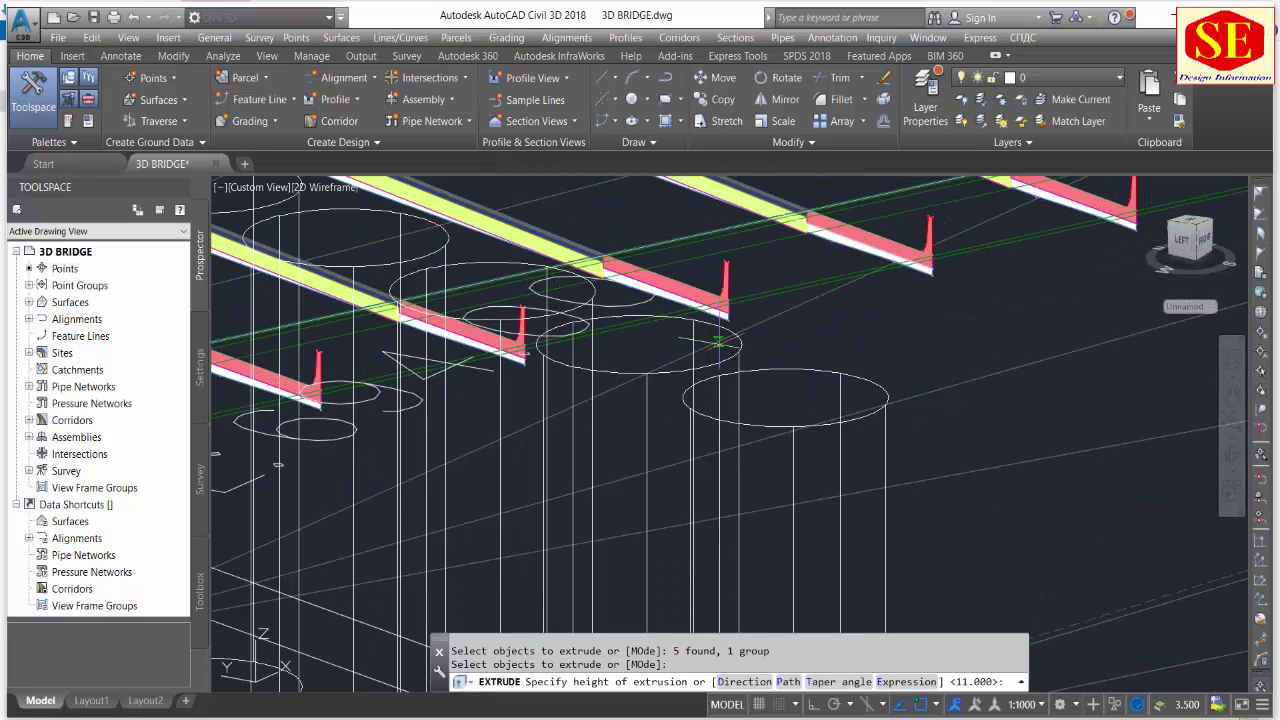
click(665, 480)
scroll(662, 485, down, 3)
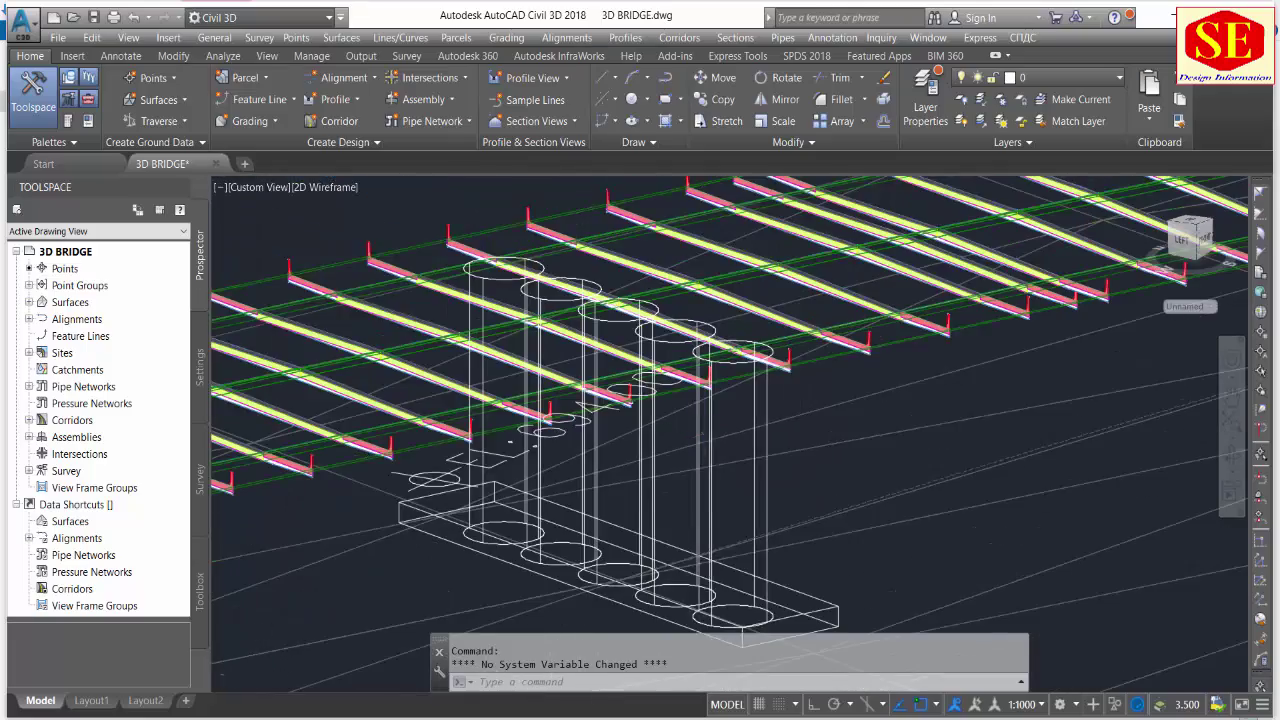
scroll(662, 485, down, 1)
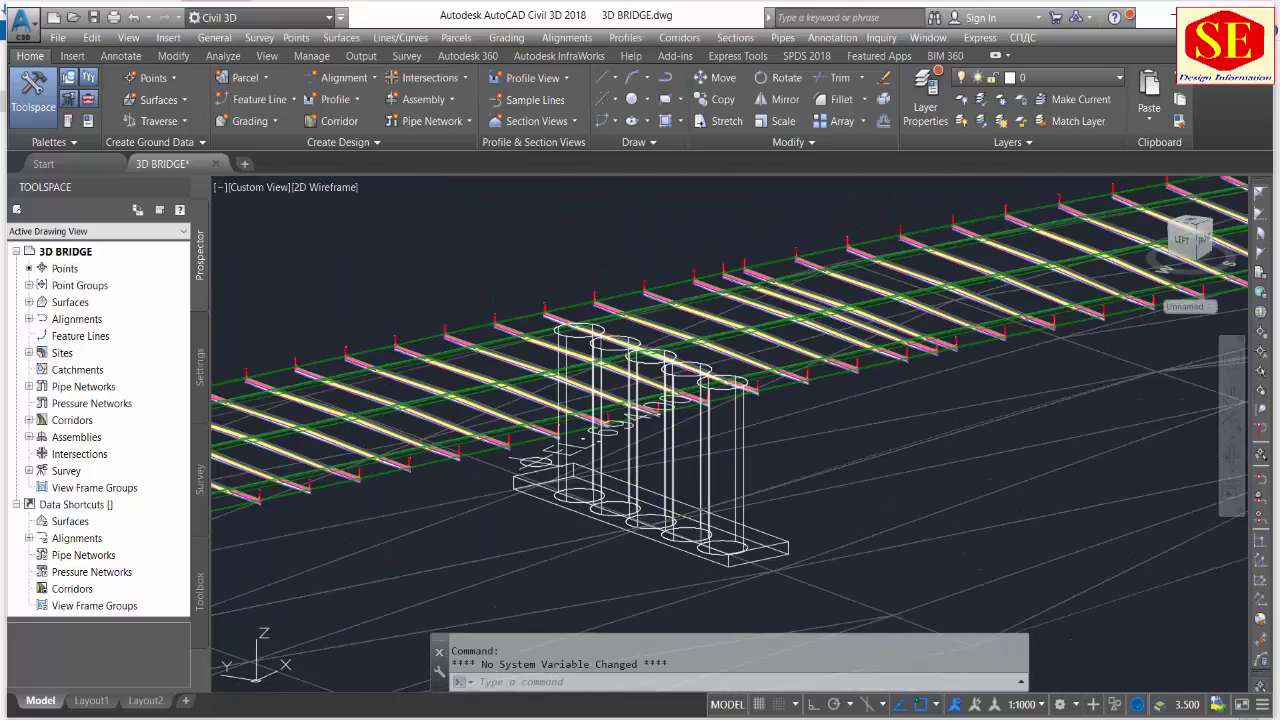
Orbit around the bridge to inspect the columns from behind and front.
shift+middle_drag(662, 485, 994, 489)
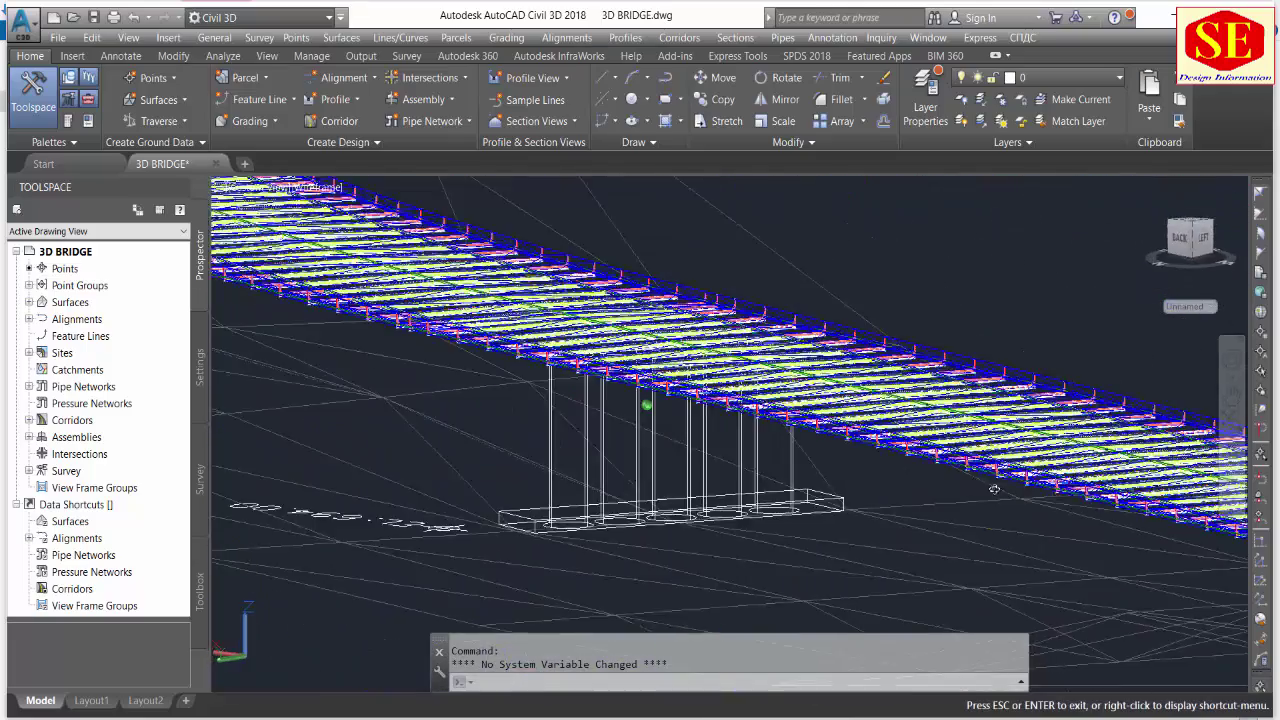
mouse_move(994, 489)
shift+middle_down()
mouse_move(1025, 457)
mouse_move(985, 515)
mouse_move(666, 524)
shift+middle_up()
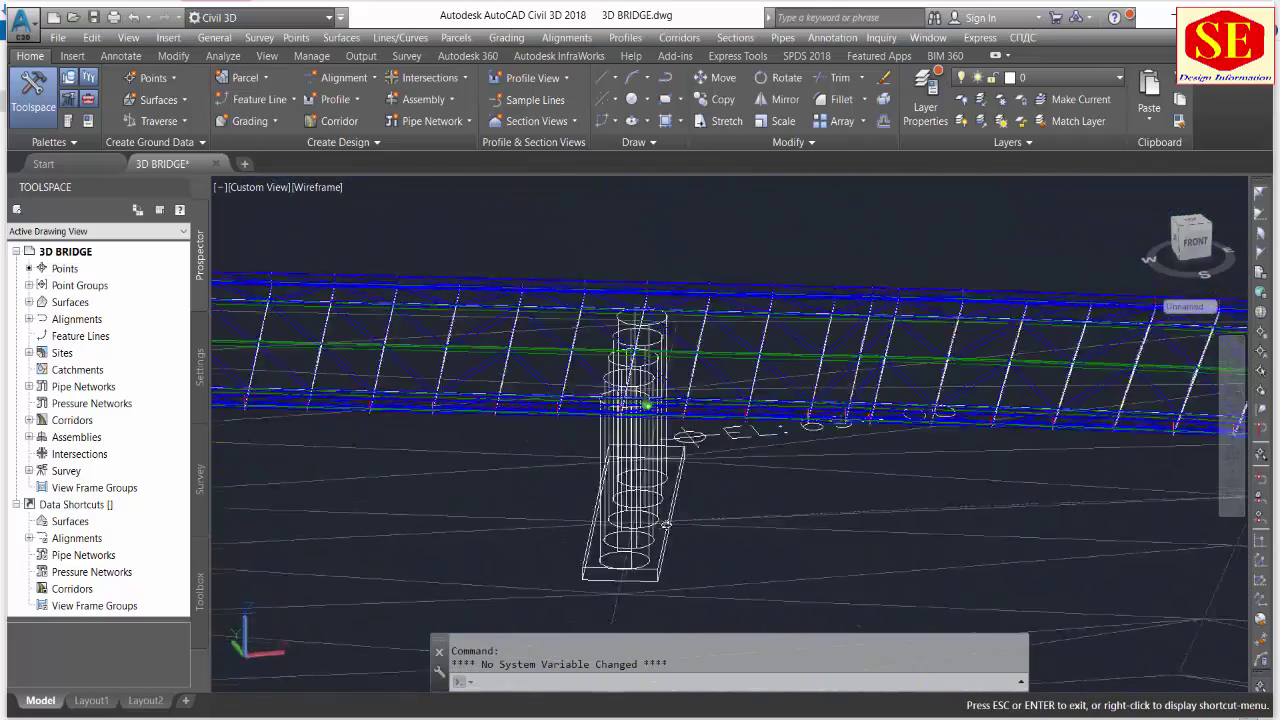
shift+middle_drag(666, 524, 557, 470)
key(Escape)
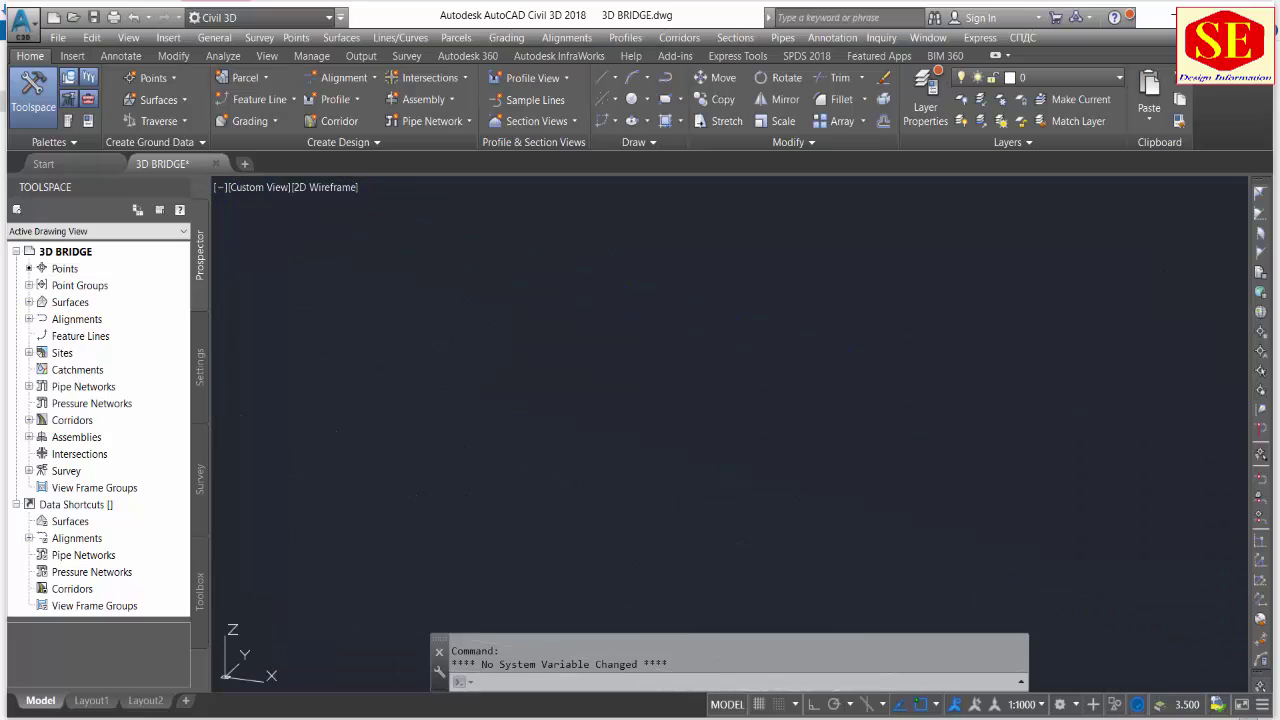
click(330, 190)
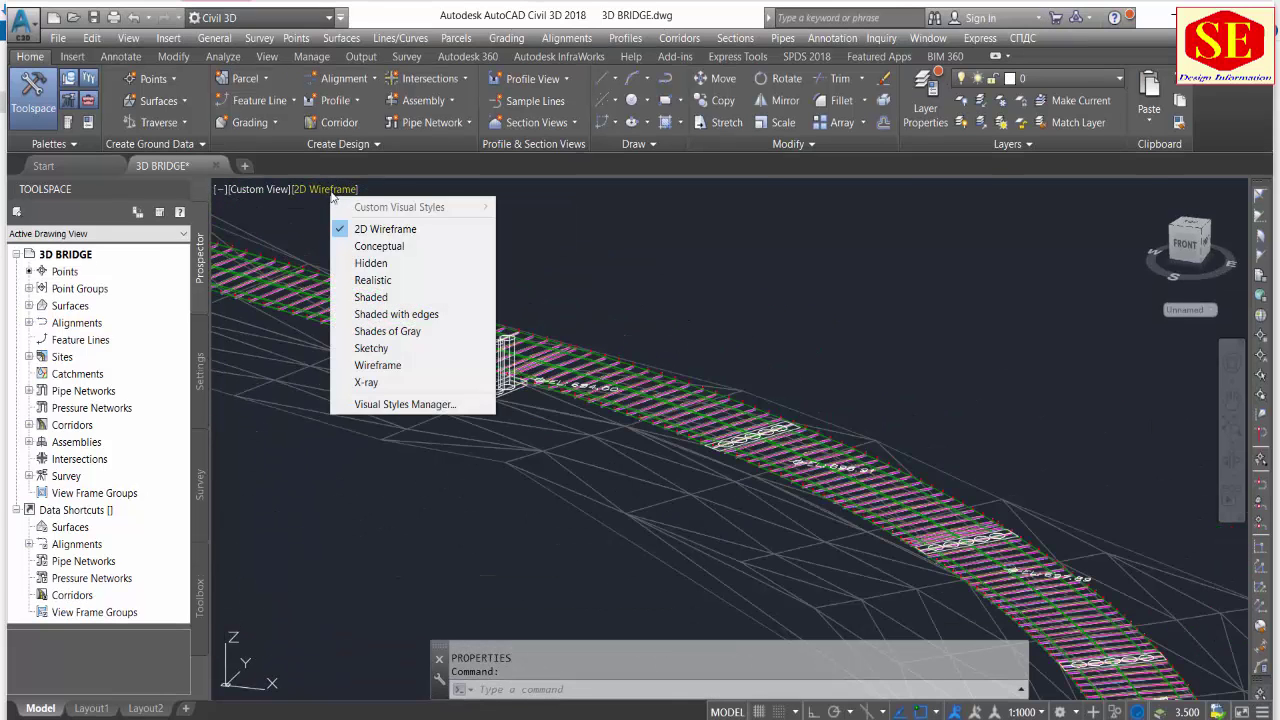
click(370, 297)
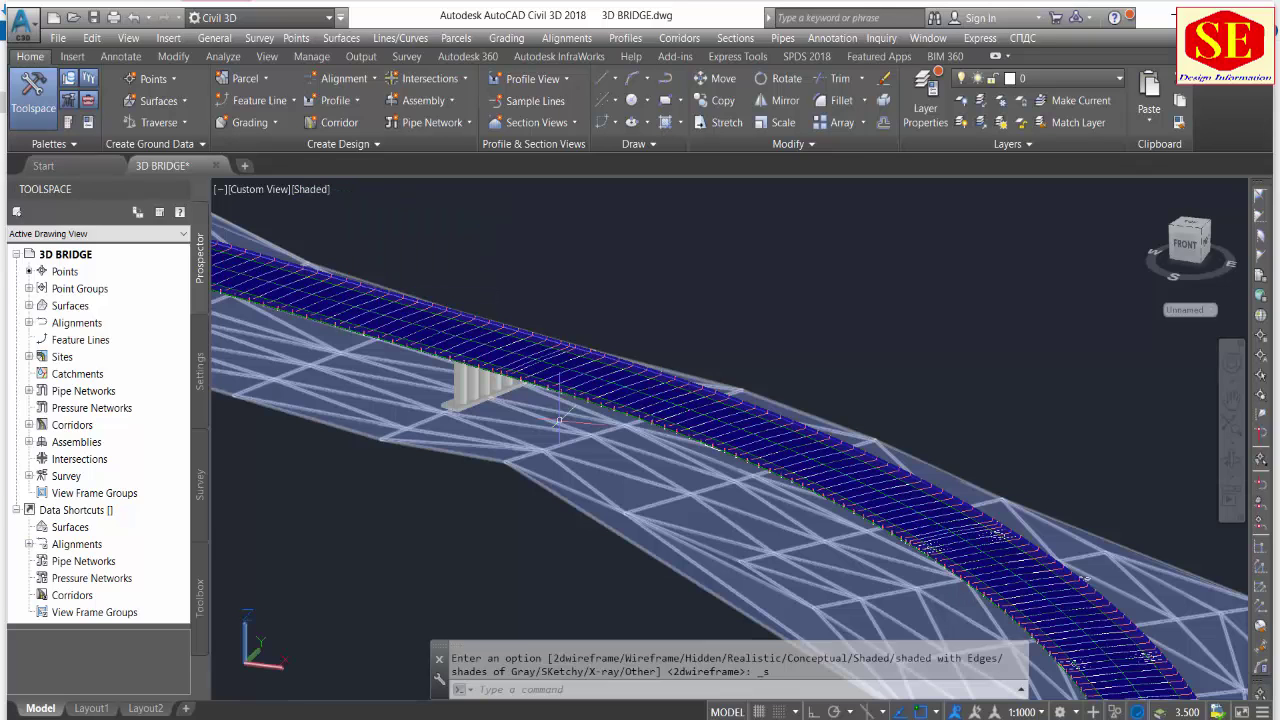
scroll(472, 351, up, 4)
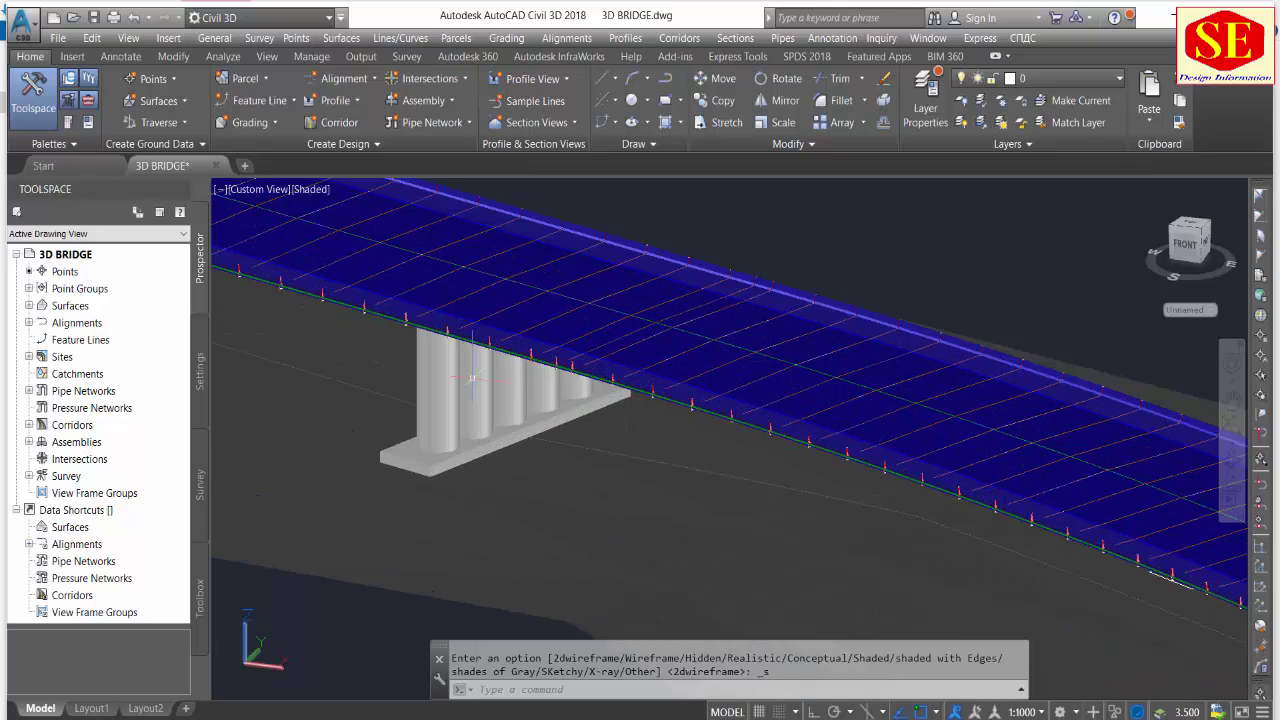
click(308, 189)
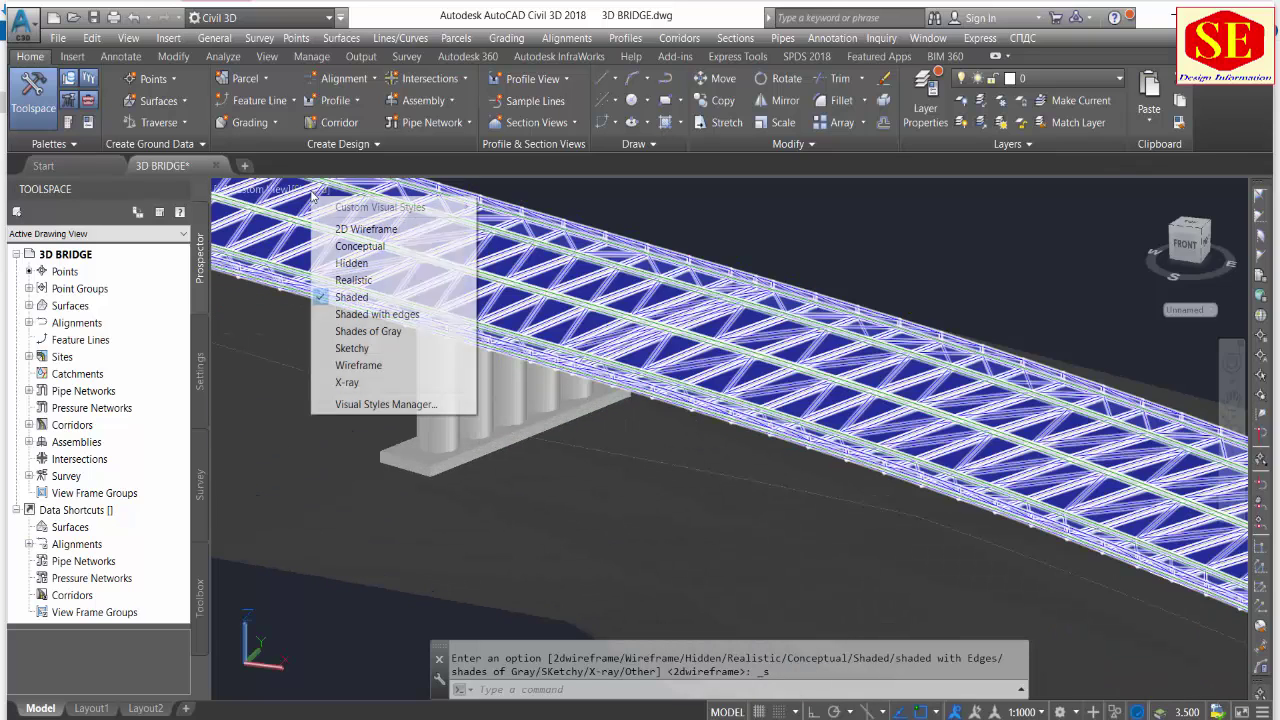
click(360, 229)
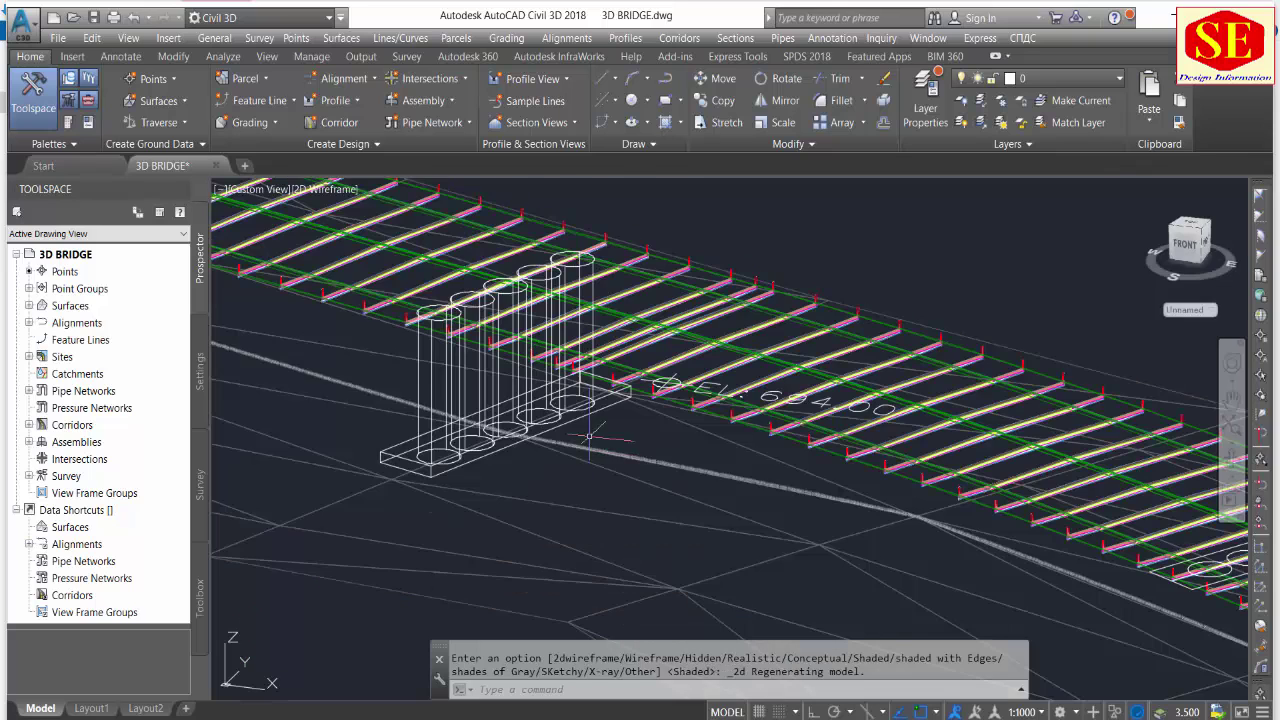
scroll(600, 350, down, 5)
scroll(590, 320, up, 4)
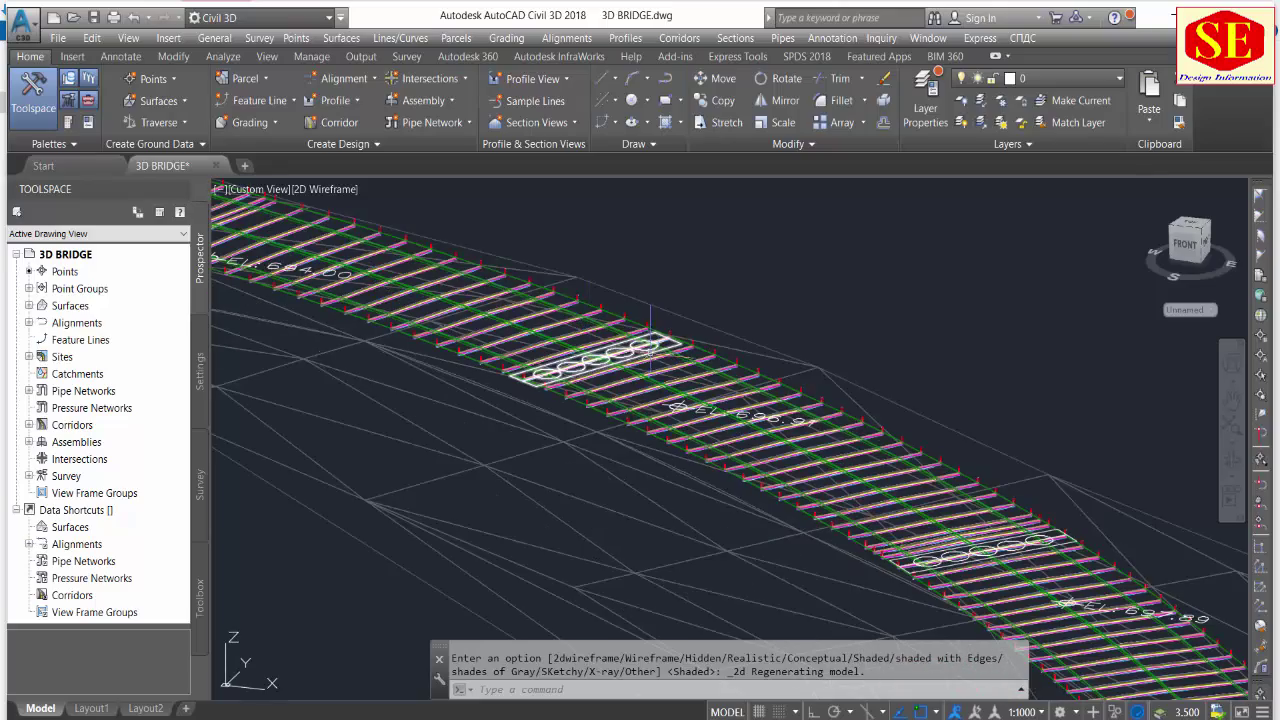
scroll(700, 420, up, 2)
scroll(817, 500, up, 2)
scroll(817, 505, up, 2)
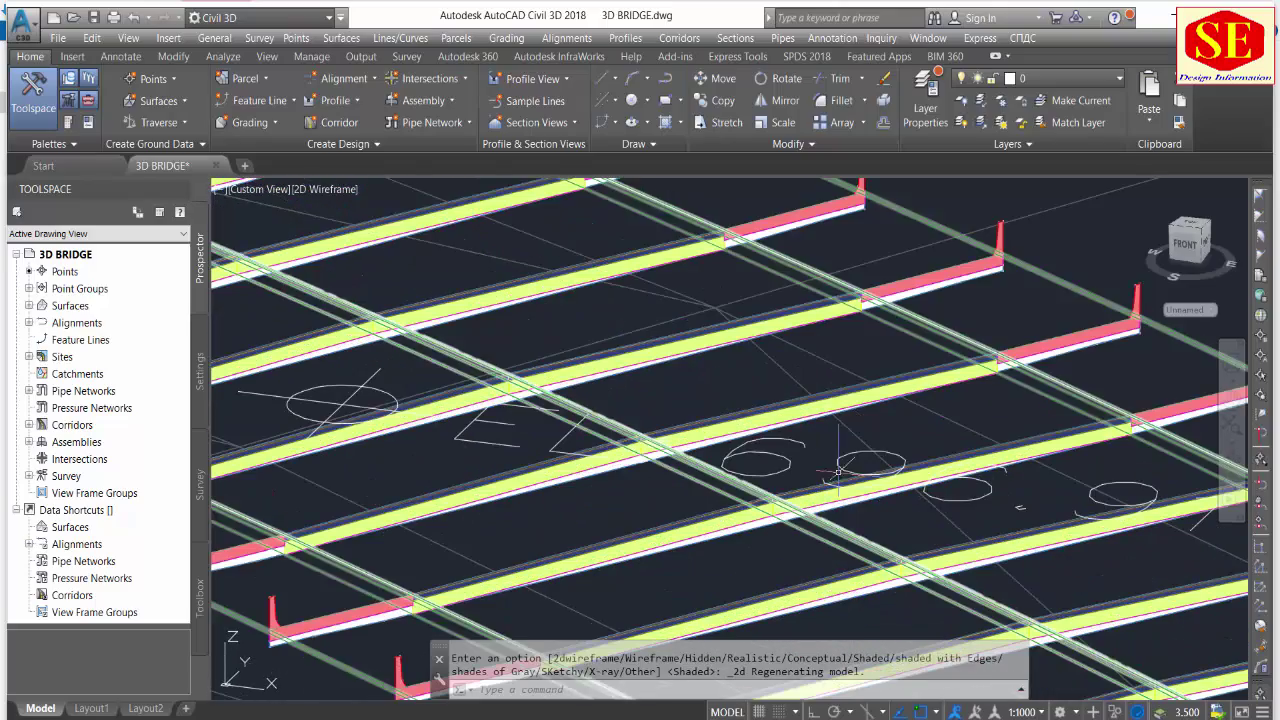
click(850, 470)
scroll(848, 430, down, 2)
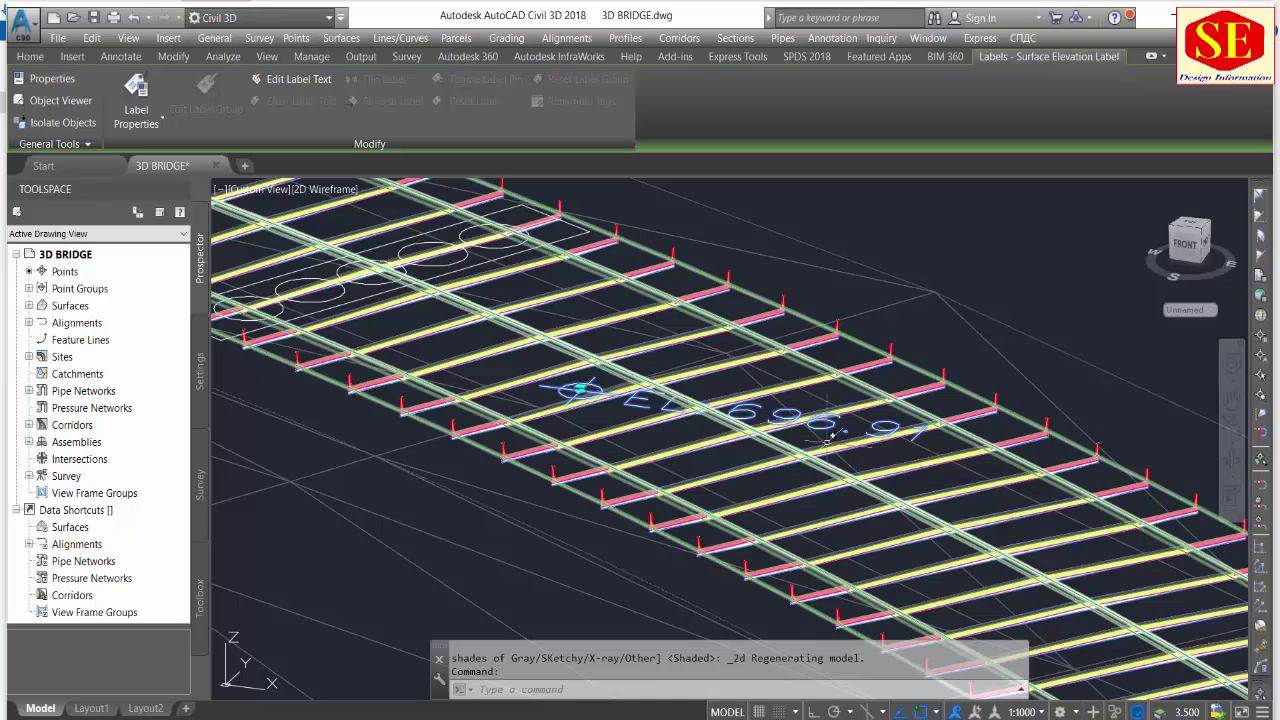
key(Escape)
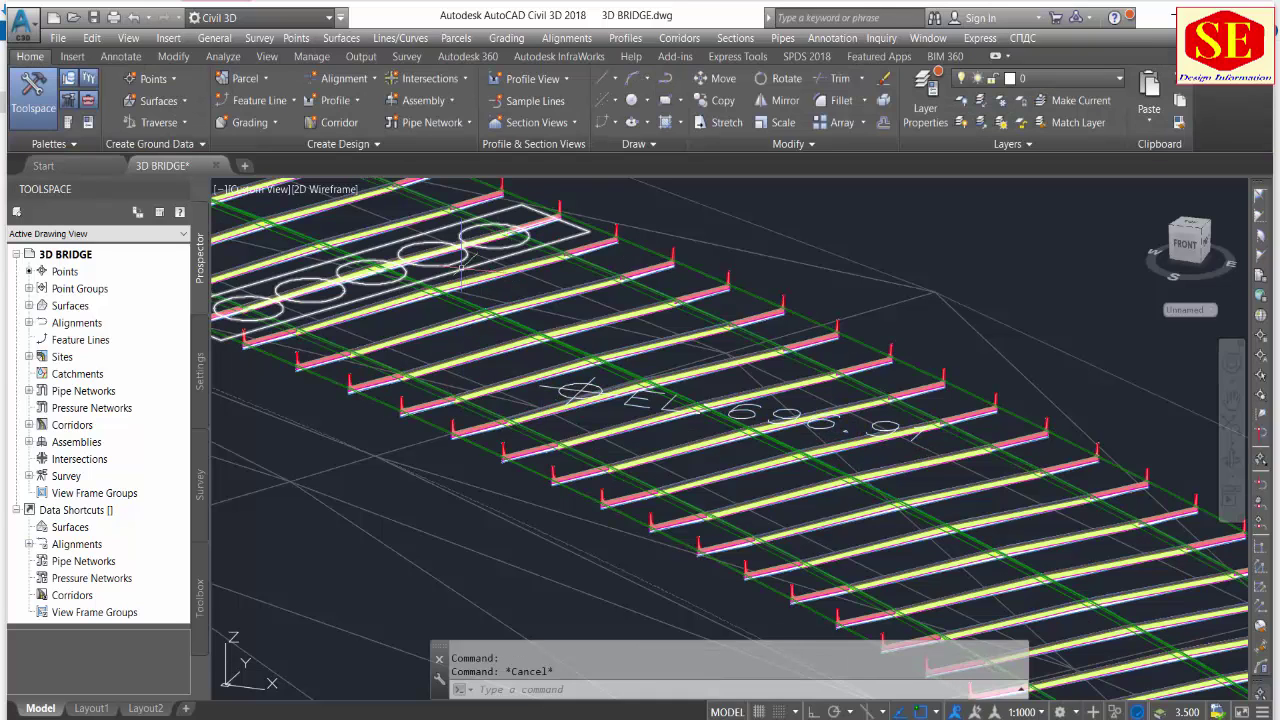
click(470, 250)
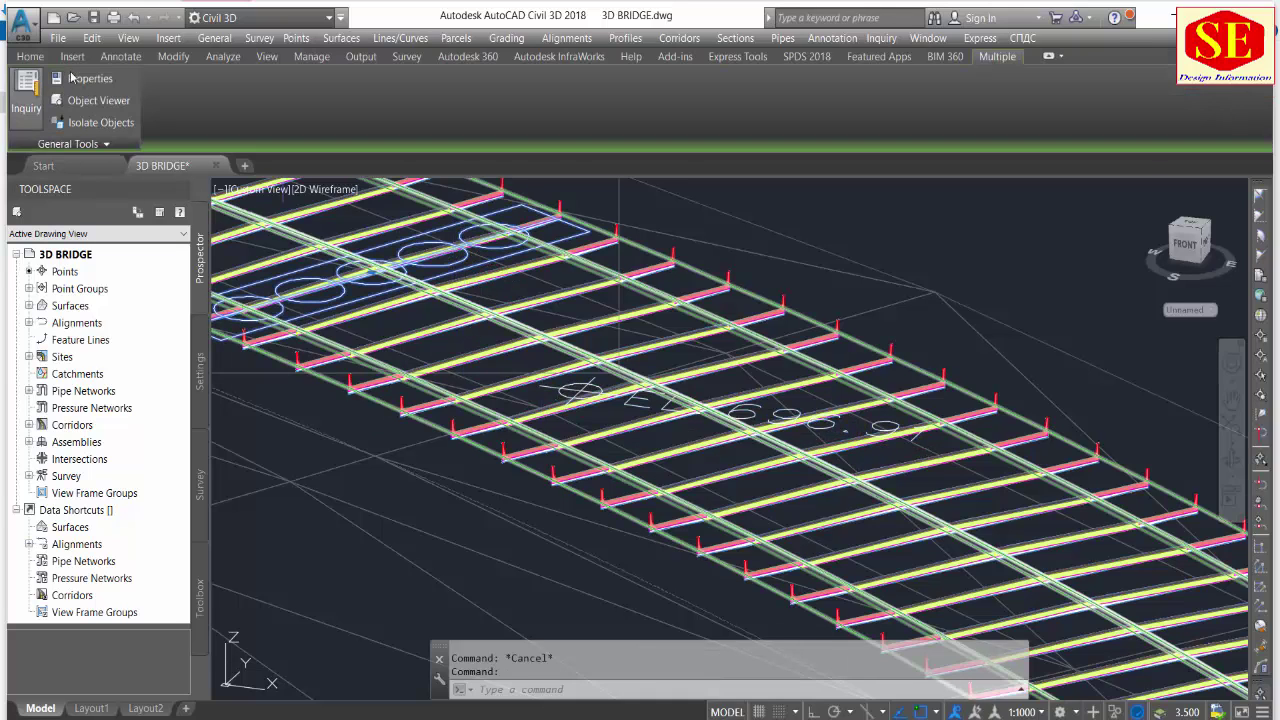
Set the first slab outline's elevation to 696.910.
click(88, 79)
scroll(529, 357, down, 5)
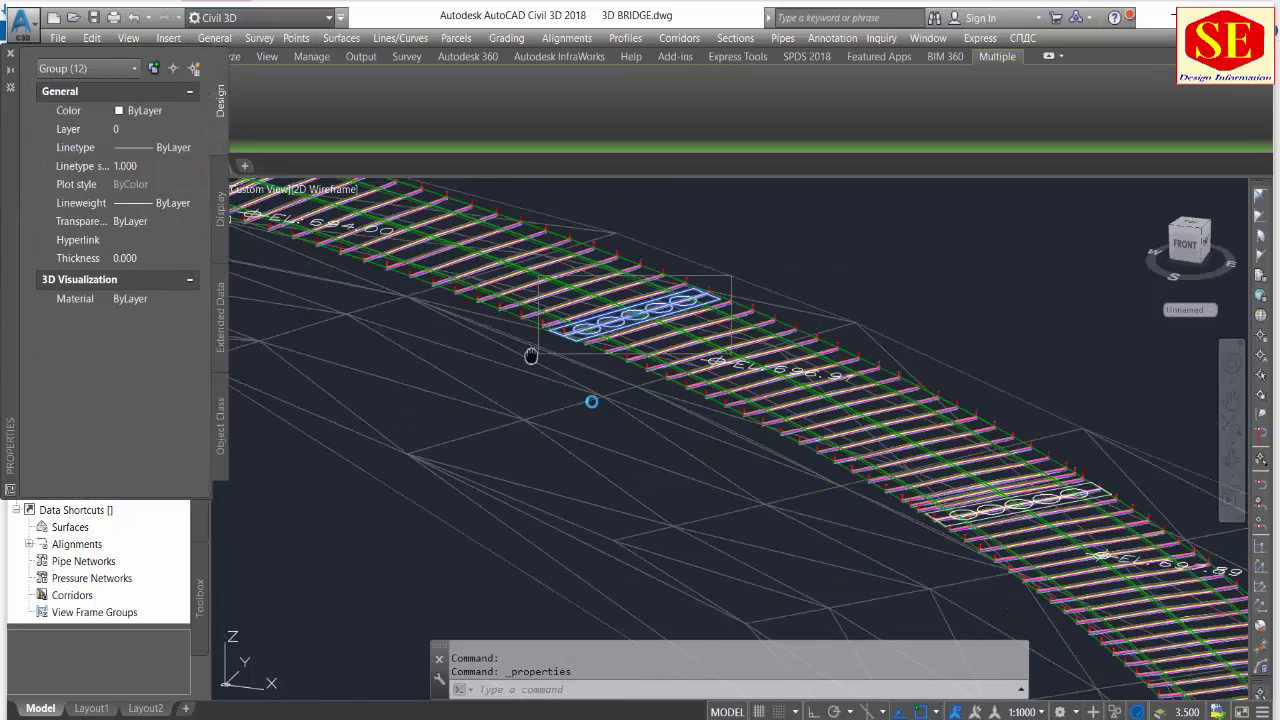
scroll(529, 357, up, 3)
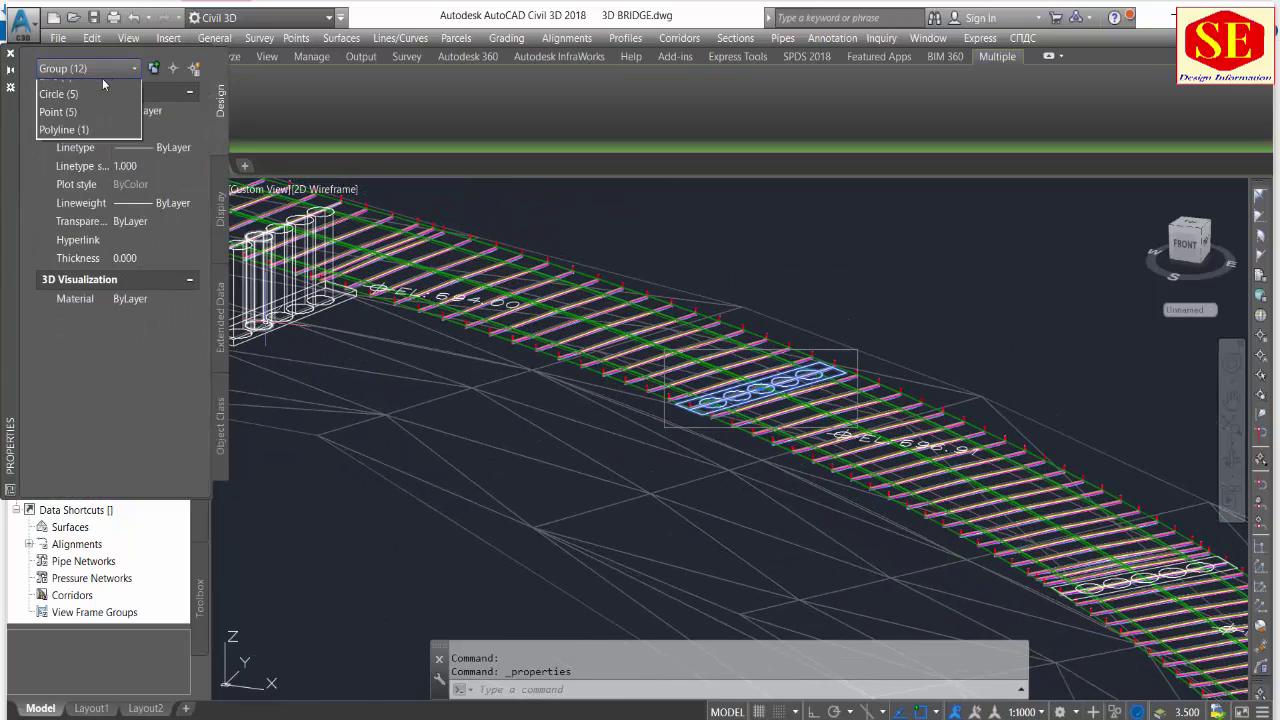
click(73, 160)
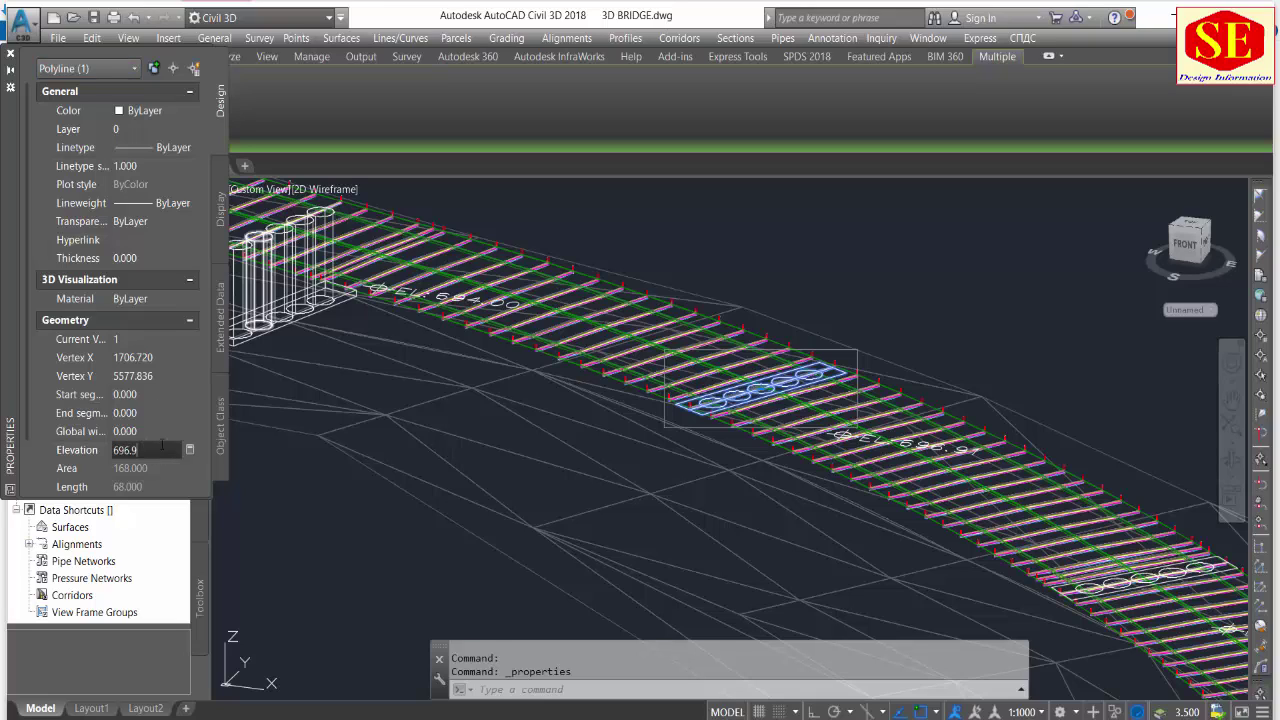
text(696.910)
key(Return)
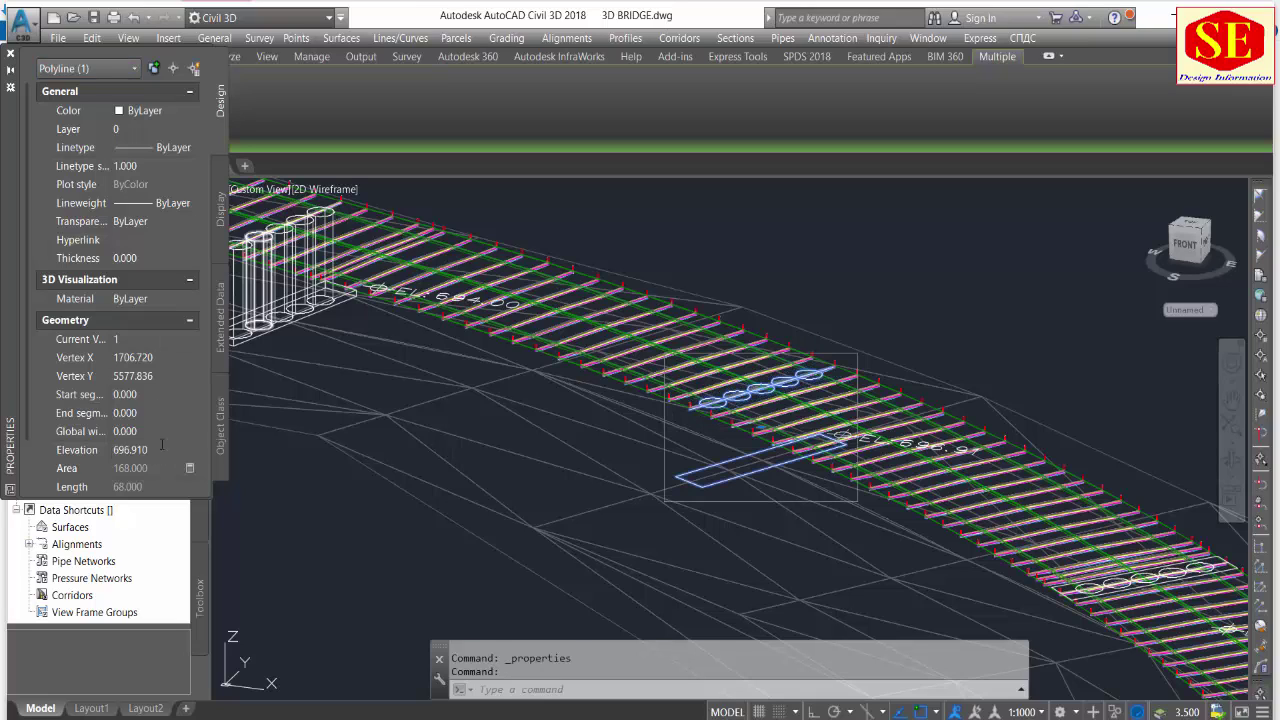
Set the first slab's five circles to Center Z 696.910.
scroll(704, 488, up, 4)
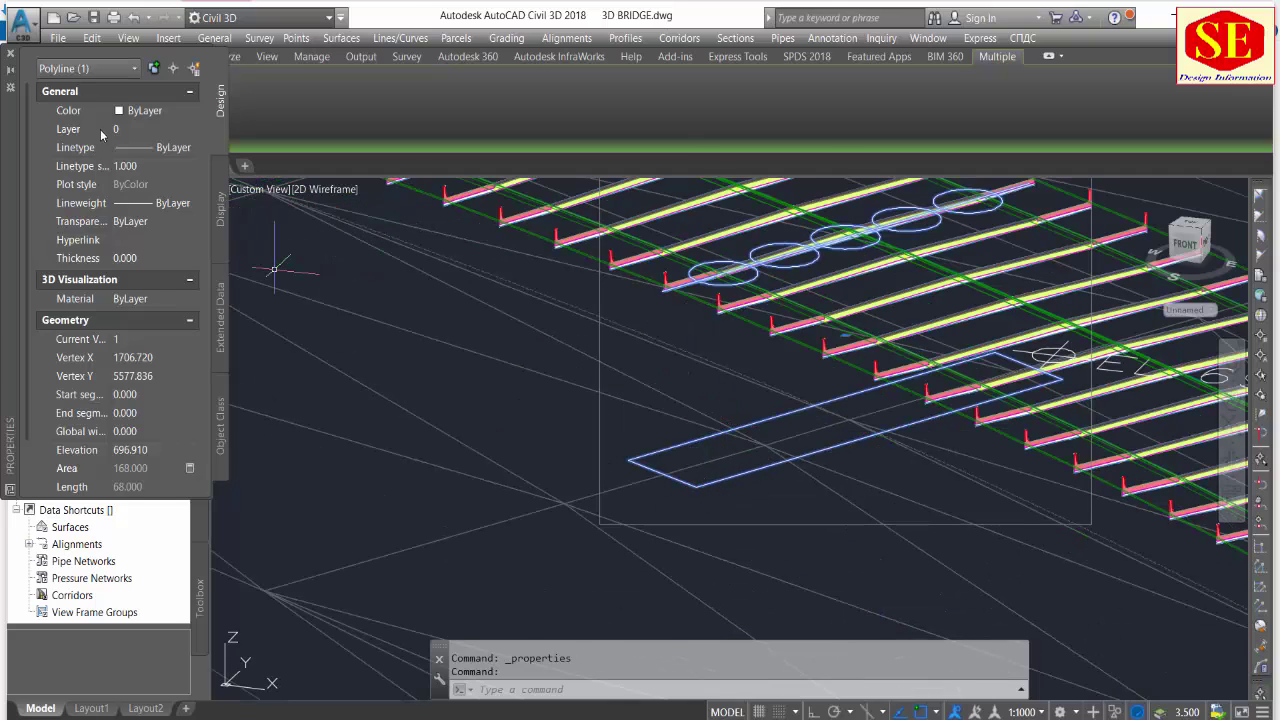
click(98, 69)
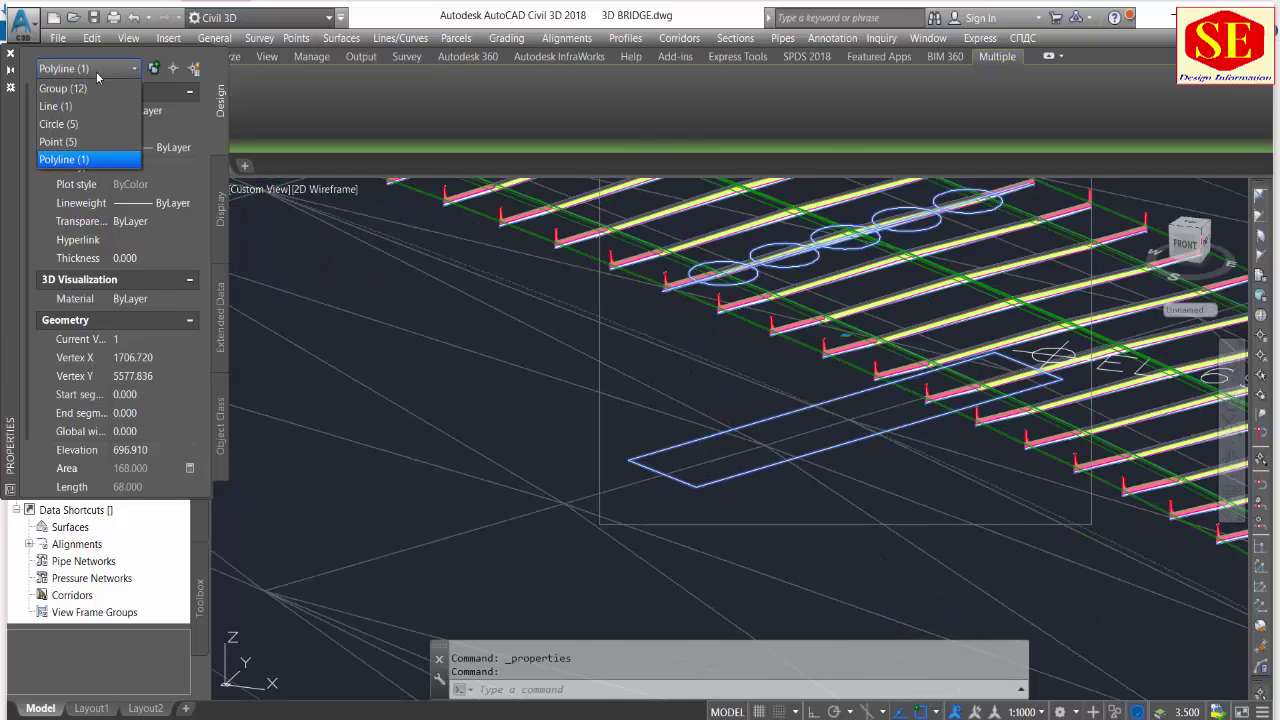
click(86, 125)
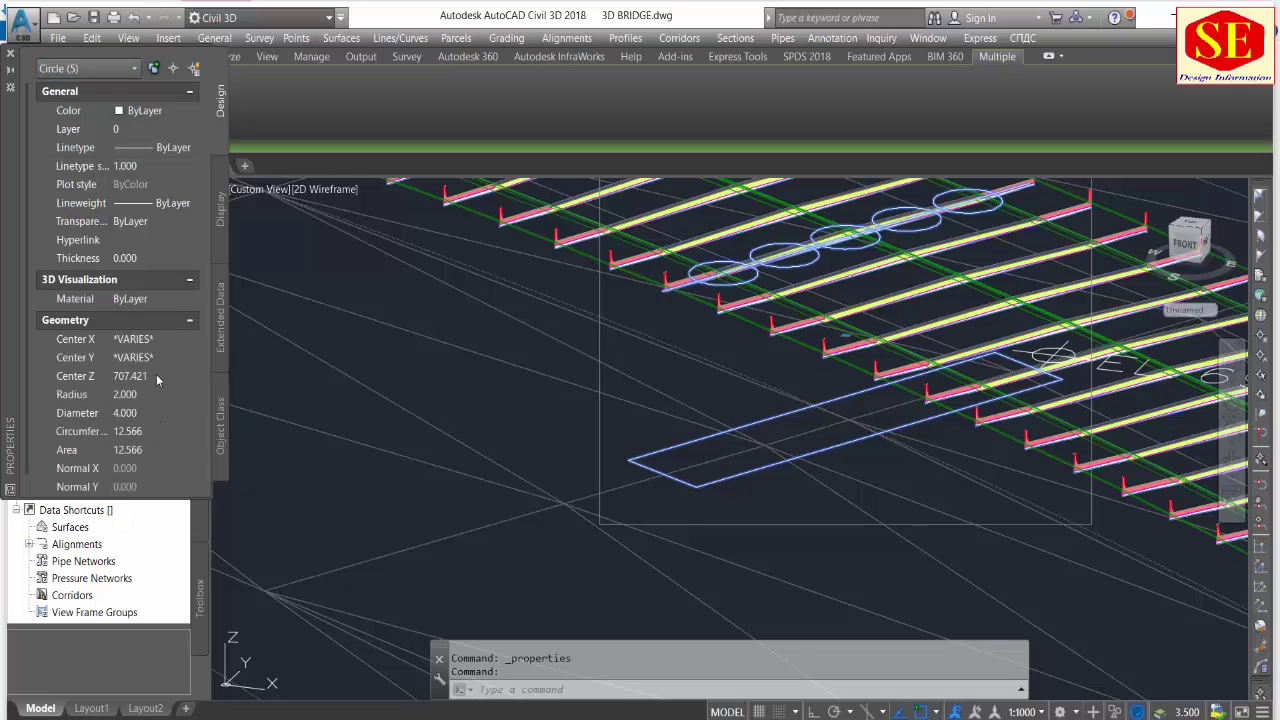
click(156, 375)
key(Tab)
scroll(570, 352, down, 2)
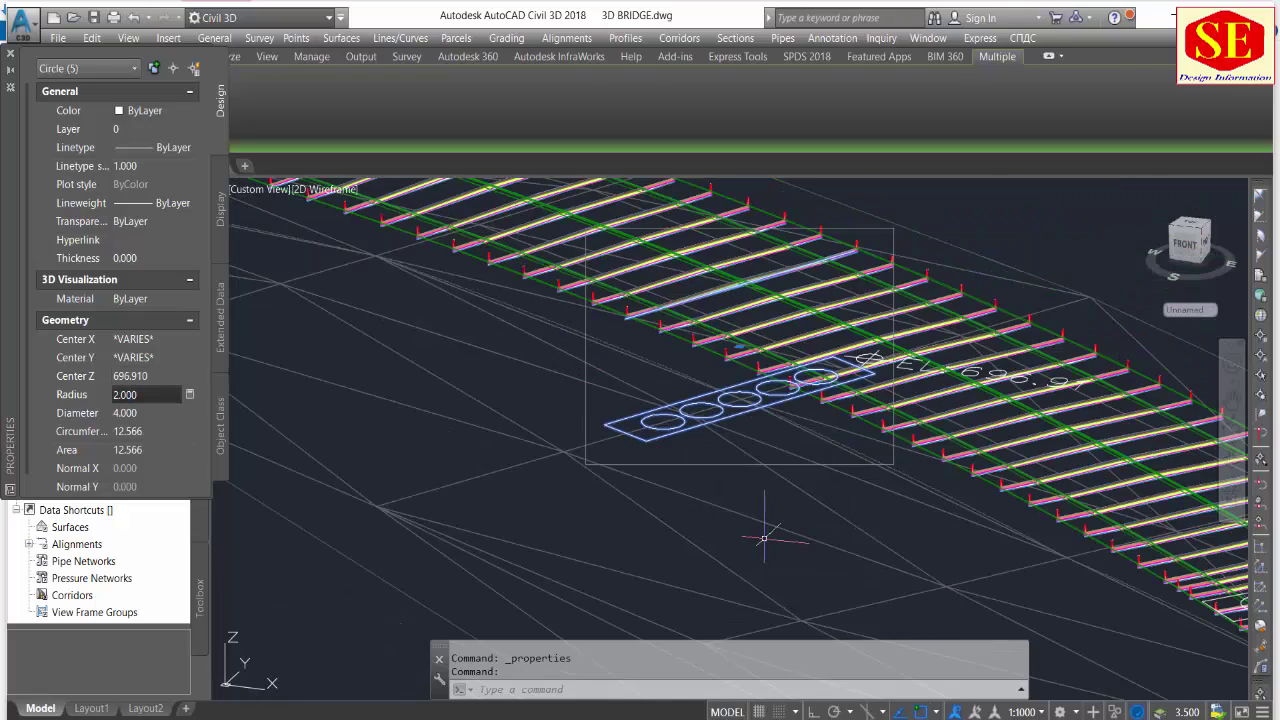
key(Escape)
Select the next slab group and set its outline elevation to 696.220.
scroll(764, 538, down, 3)
scroll(640, 408, up, 2)
scroll(640, 408, up, 2)
scroll(689, 395, down, 2)
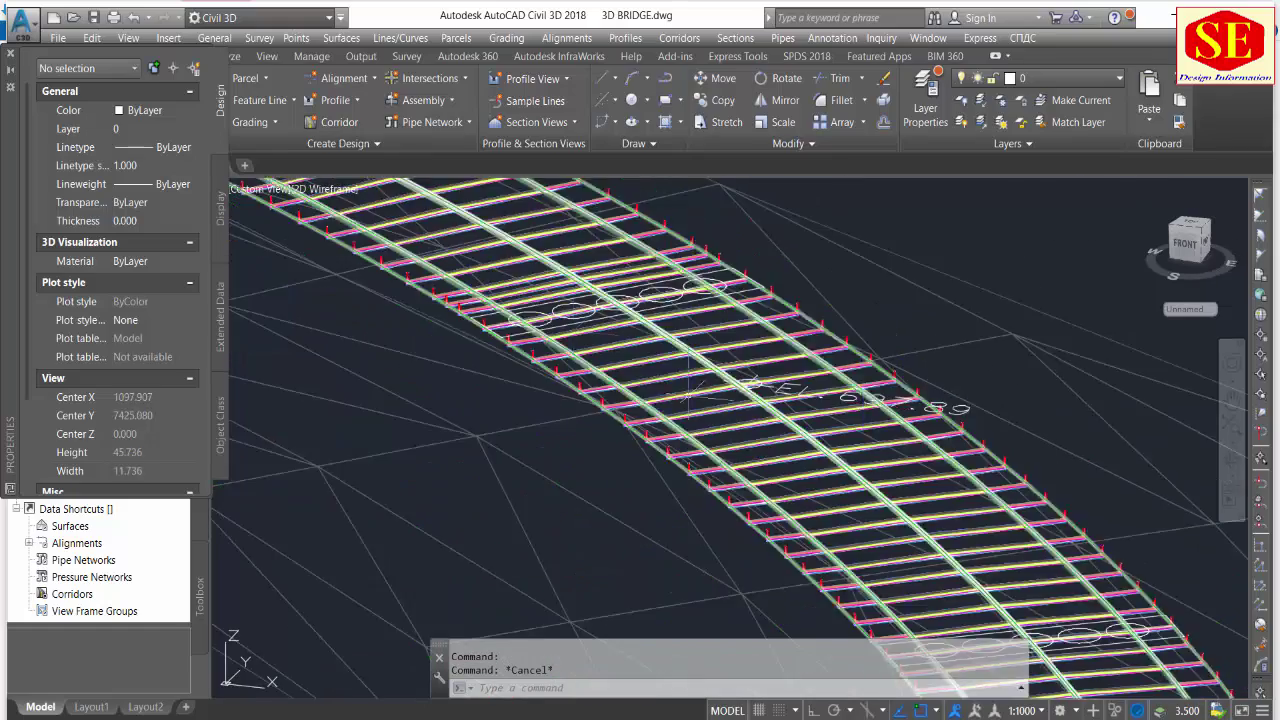
scroll(687, 392, up, 3)
click(687, 392)
click(85, 68)
click(80, 162)
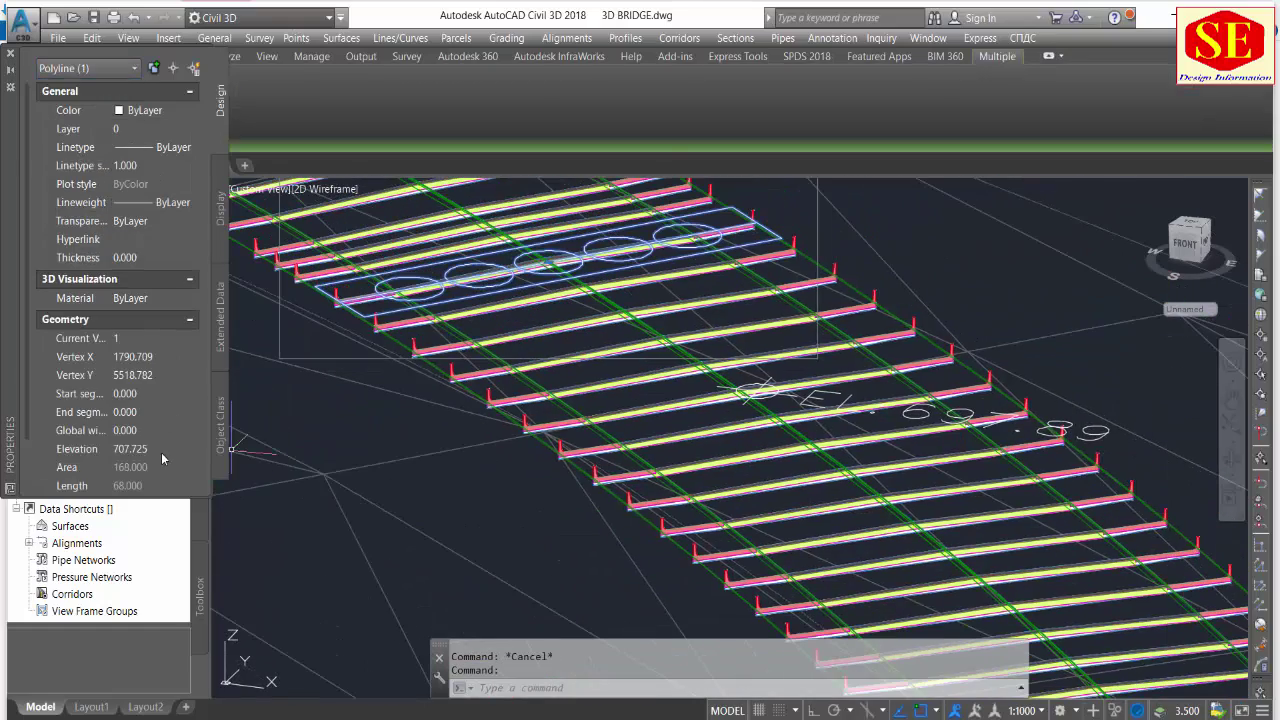
key(Return)
click(85, 68)
click(80, 146)
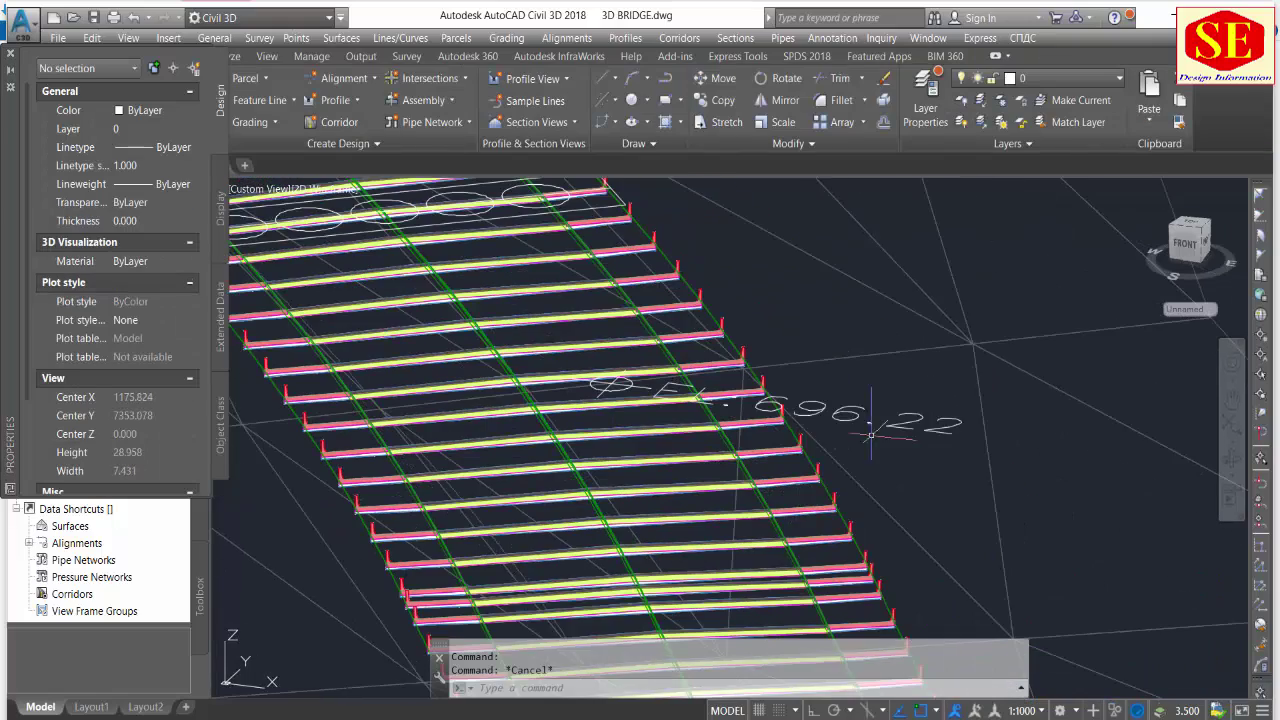
click(85, 68)
click(100, 162)
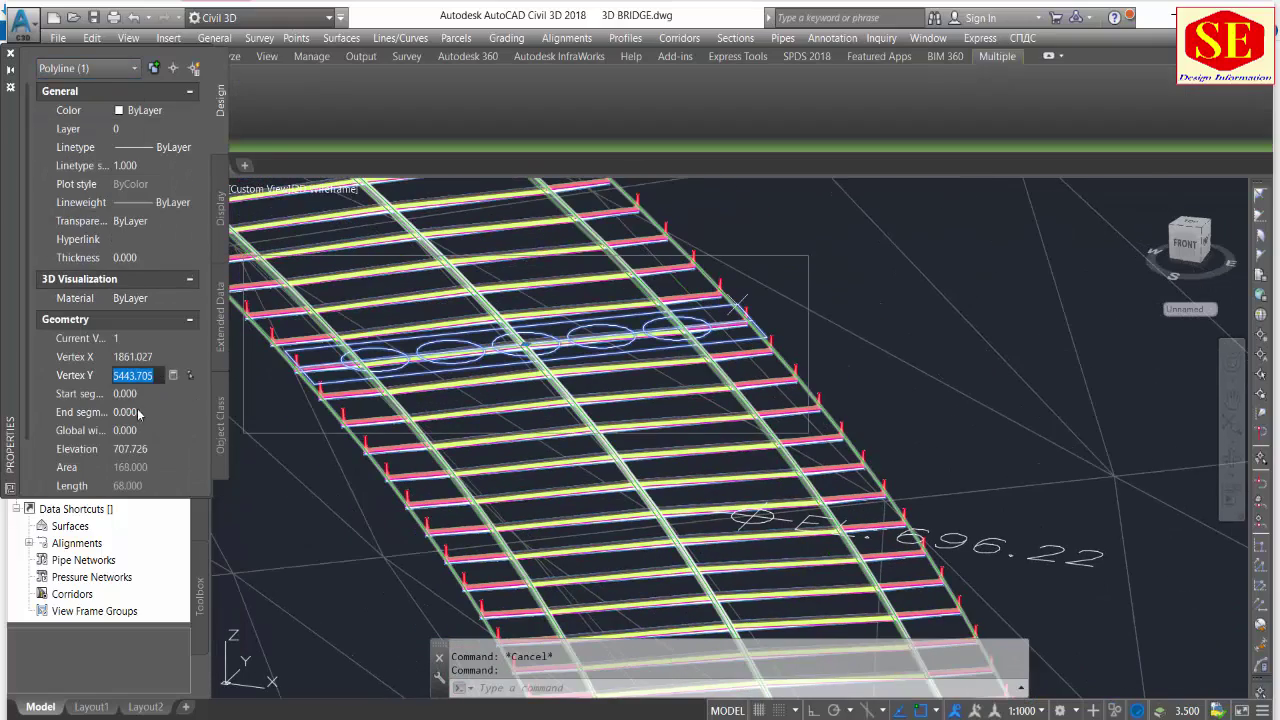
text(696.22)
key(Return)
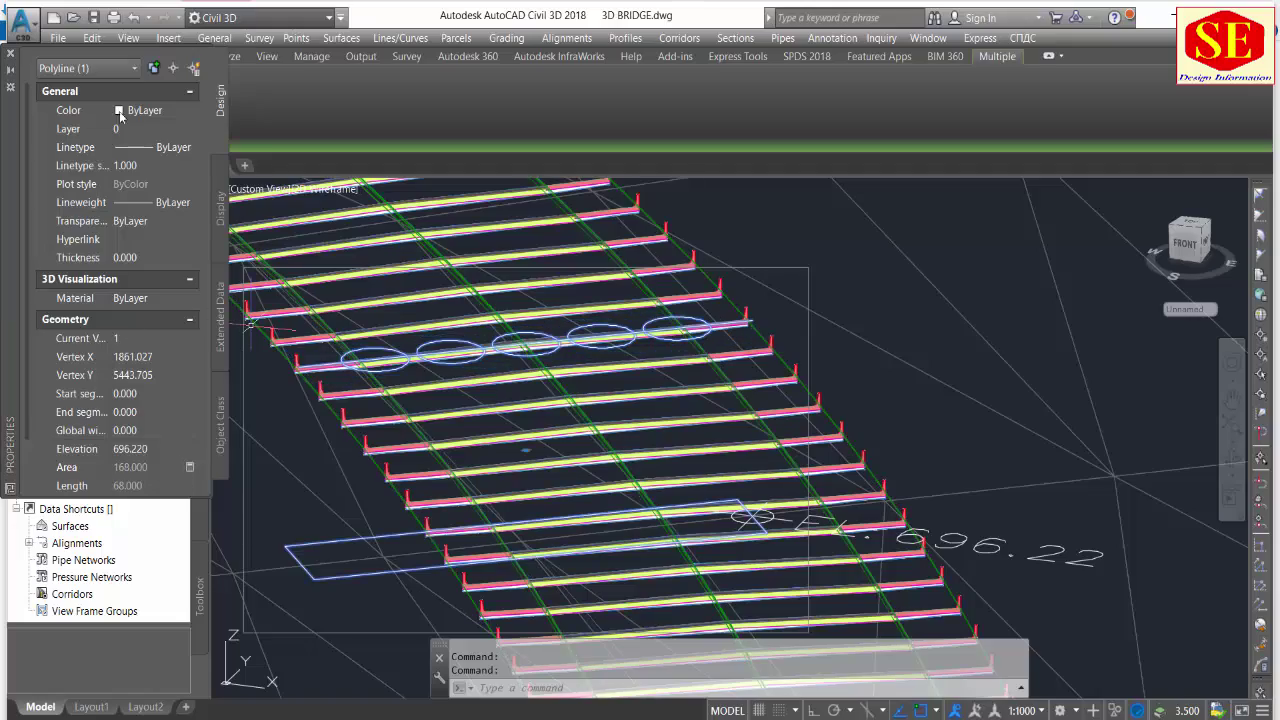
Set that slab's five circles to Center Z 696.220.
click(85, 68)
click(58, 124)
click(132, 375)
key(Return)
scroll(700, 420, down, 5)
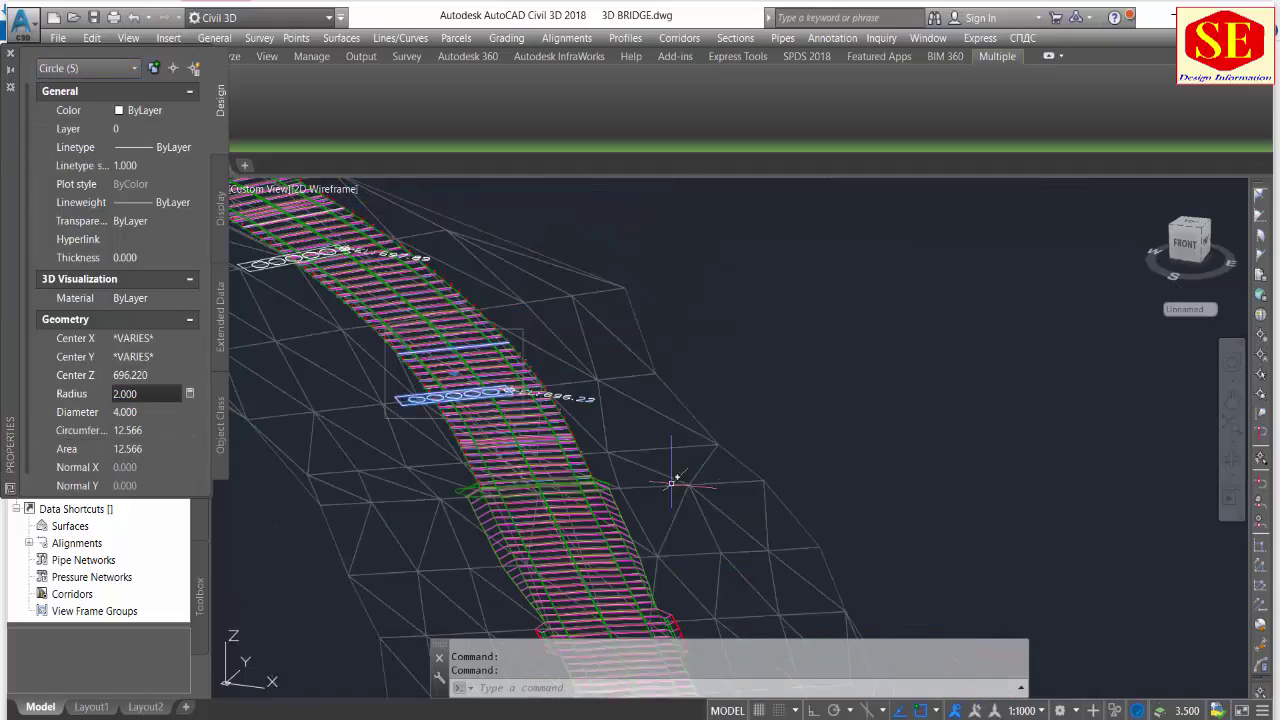
key(Escape)
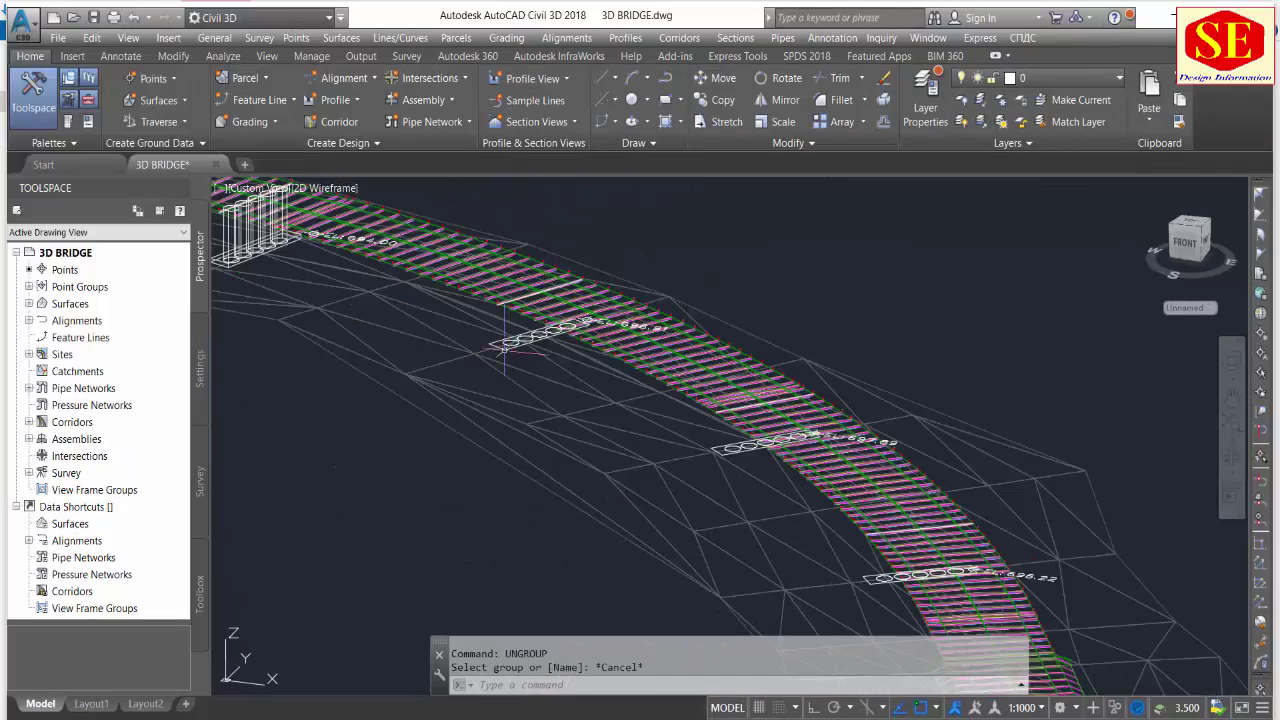
Ungroup the first slab group of outline and circles.
scroll(512, 345, up, 5)
click(512, 345)
key(Escape)
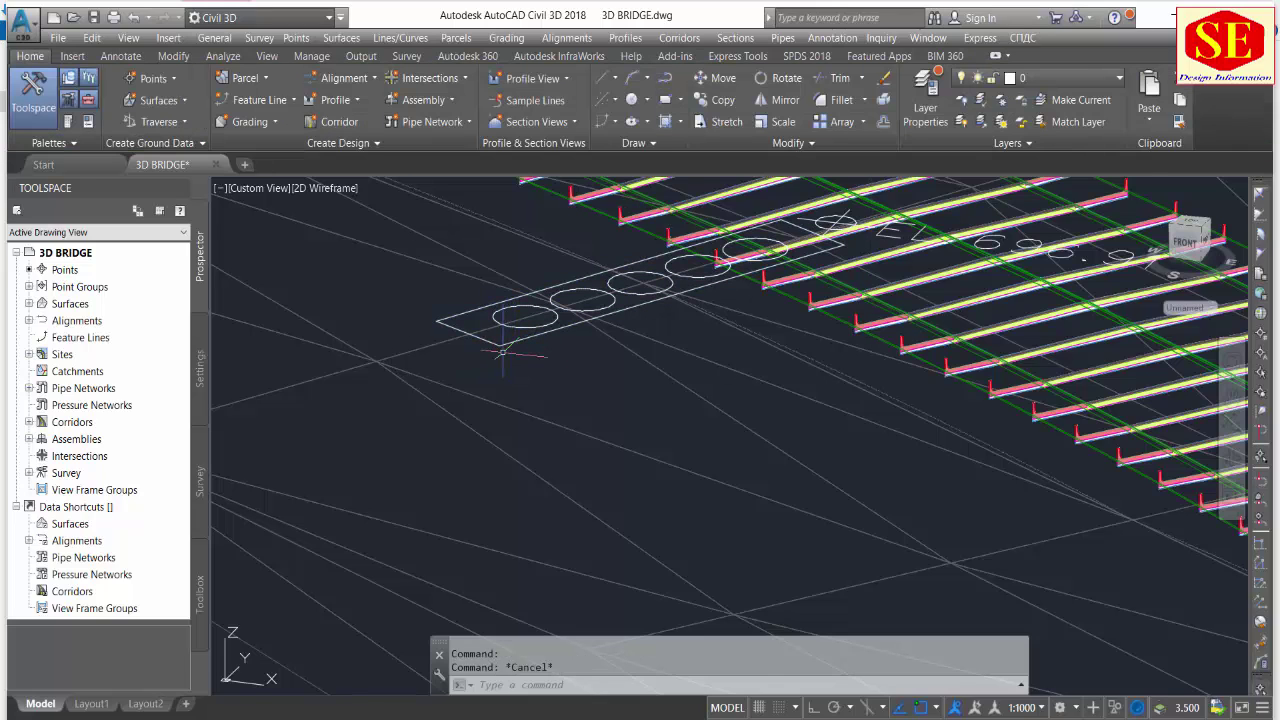
text(UNG)
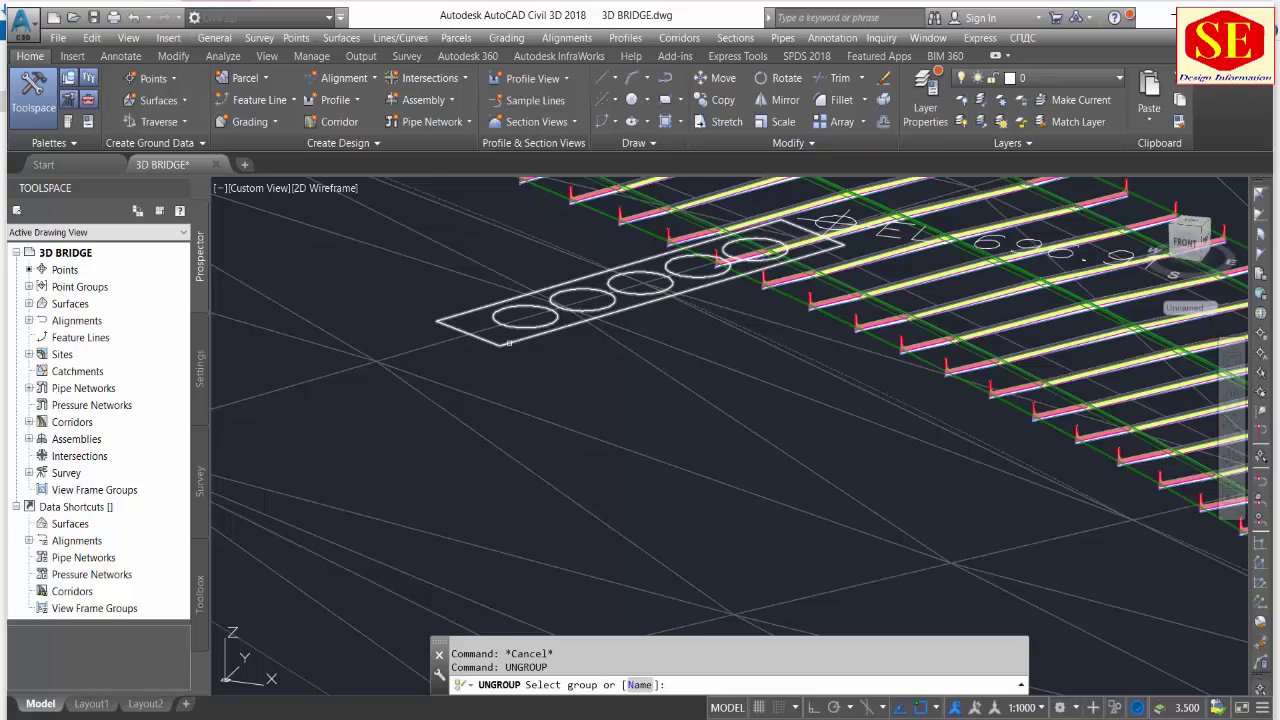
click(487, 337)
key(Escape)
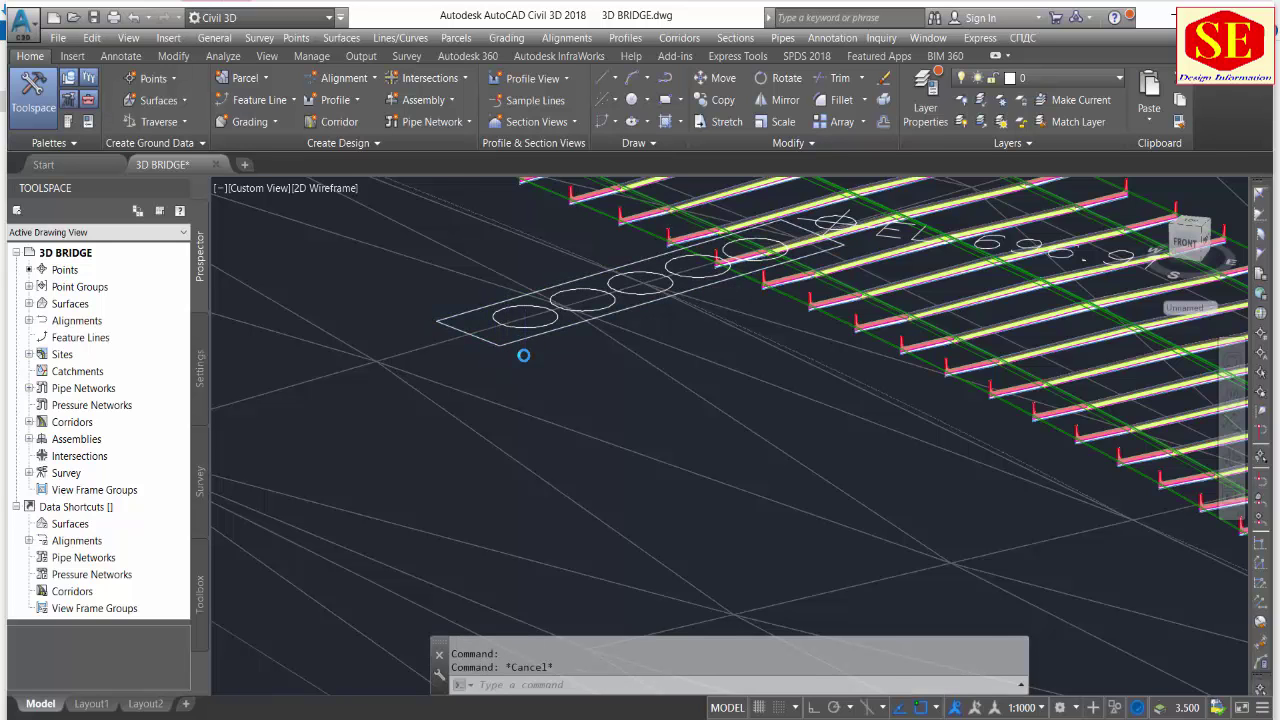
scroll(523, 354, down, 3)
scroll(700, 415, down, 2)
scroll(700, 418, up, 4)
Ungroup the next slab group and the text-and-circle group.
key(Return)
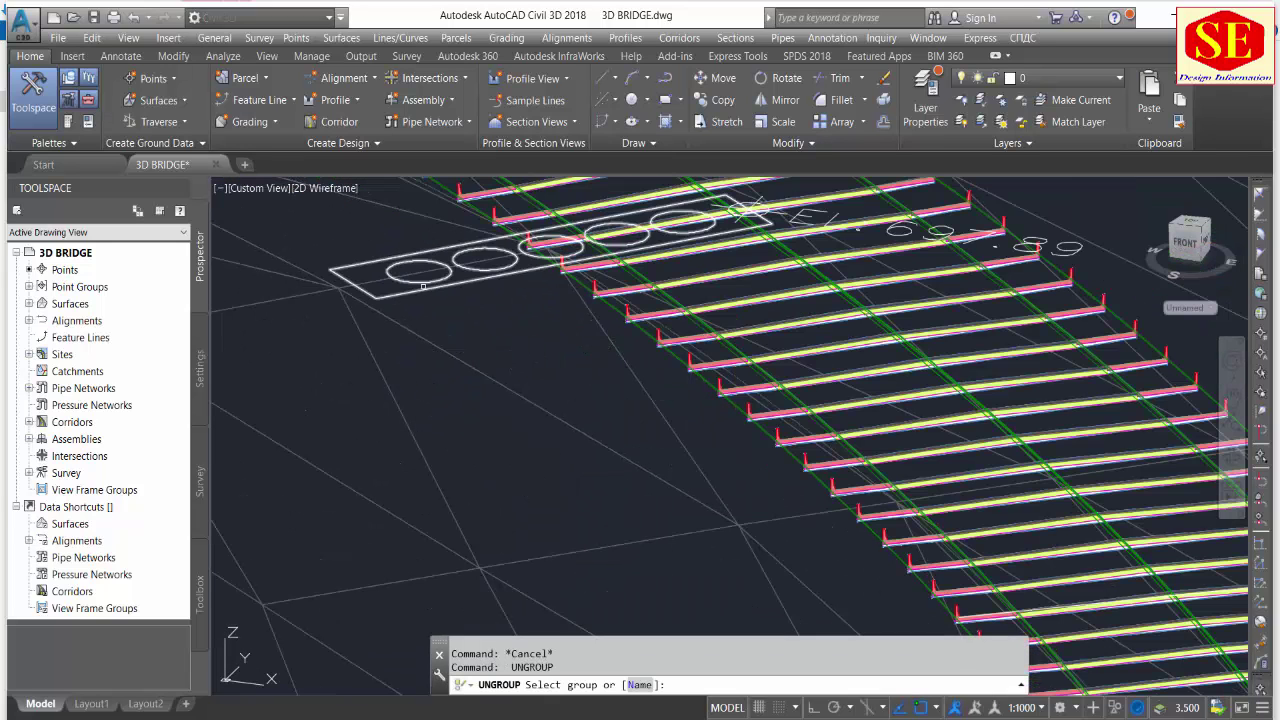
click(418, 288)
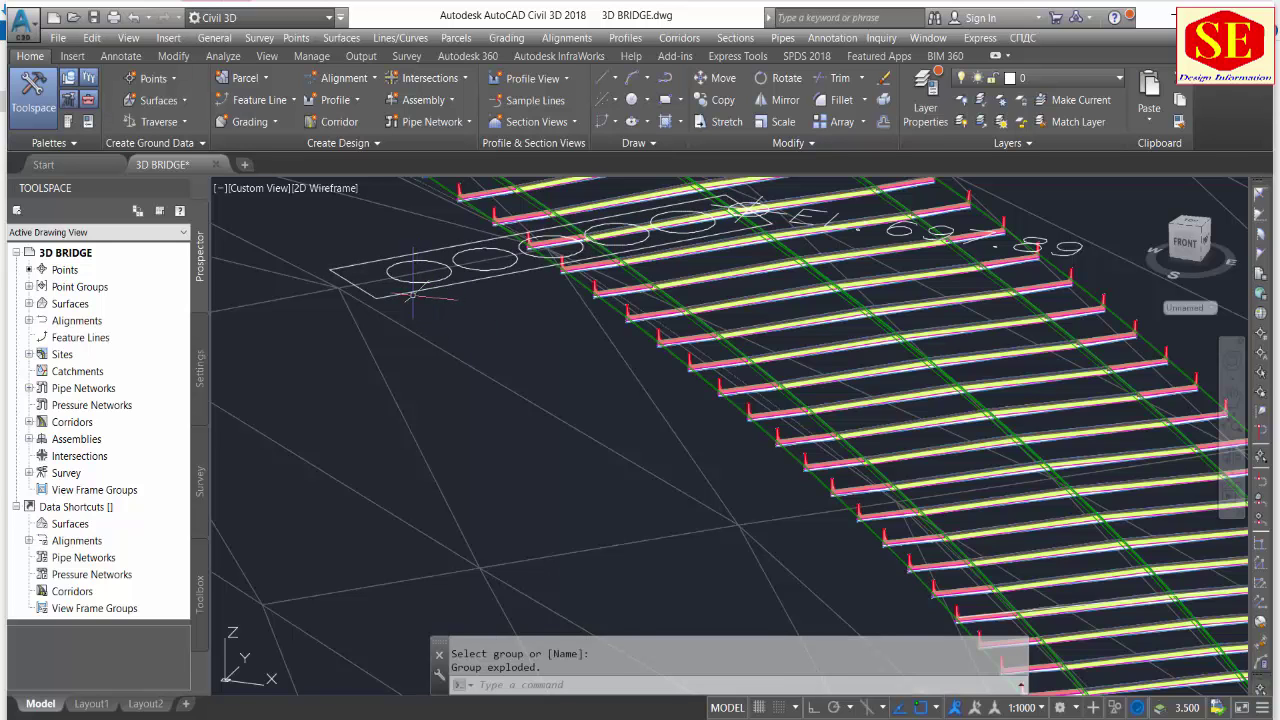
key(Escape)
scroll(560, 440, down, 3)
scroll(540, 420, up, 3)
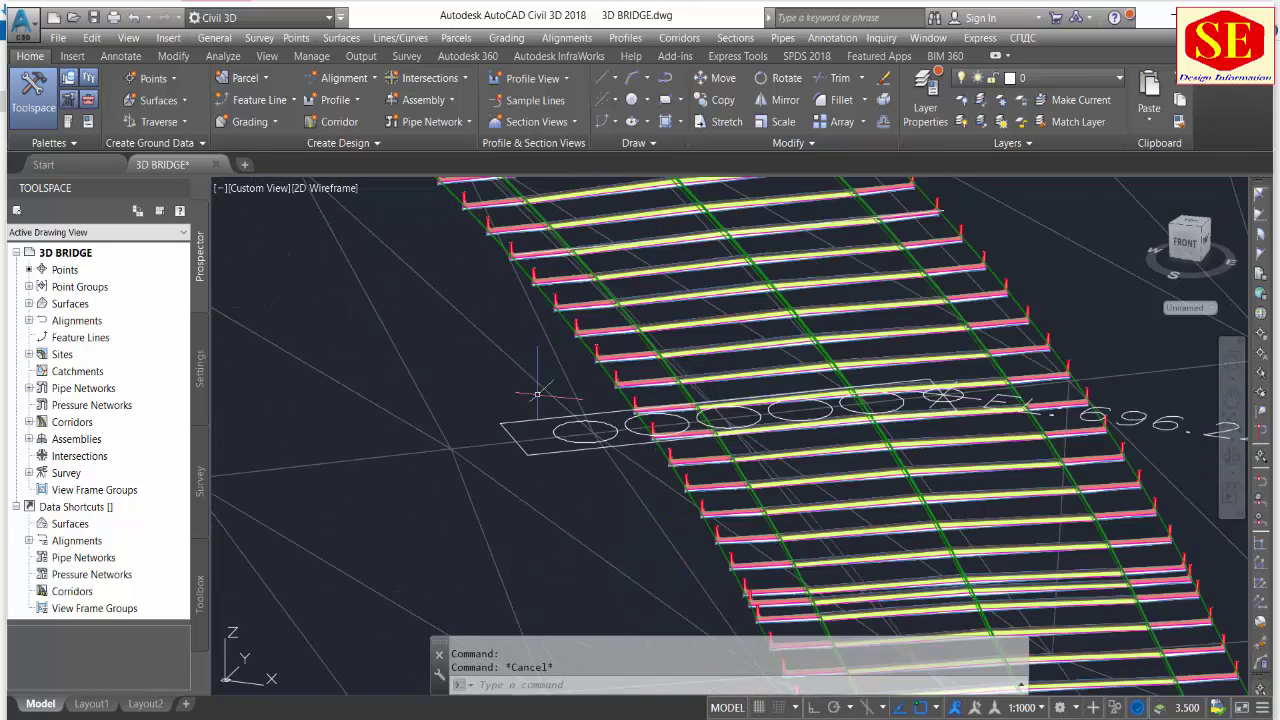
key(Return)
click(532, 419)
text(GR)
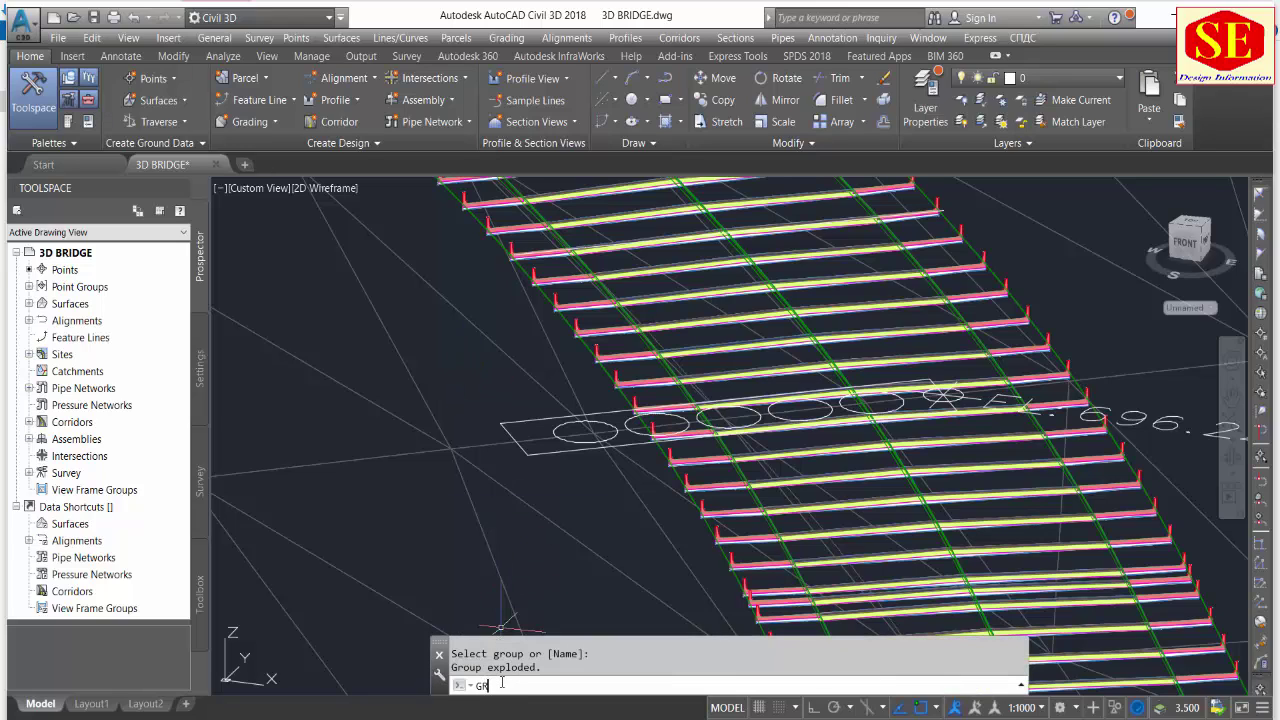
Group the first pier's five circles into a new unnamed group.
text(OUP)
key(Return)
click(600, 440)
scroll(640, 433, up, 3)
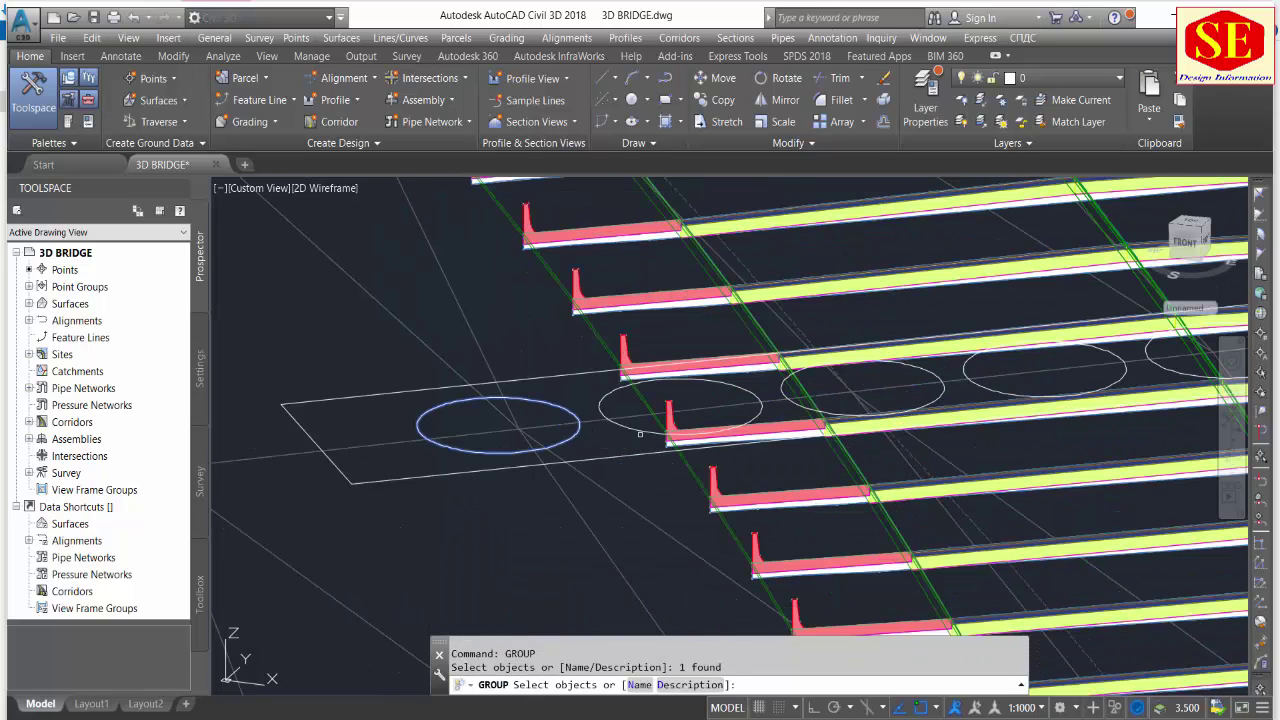
click(640, 433)
click(1006, 390)
scroll(1006, 390, down, 2)
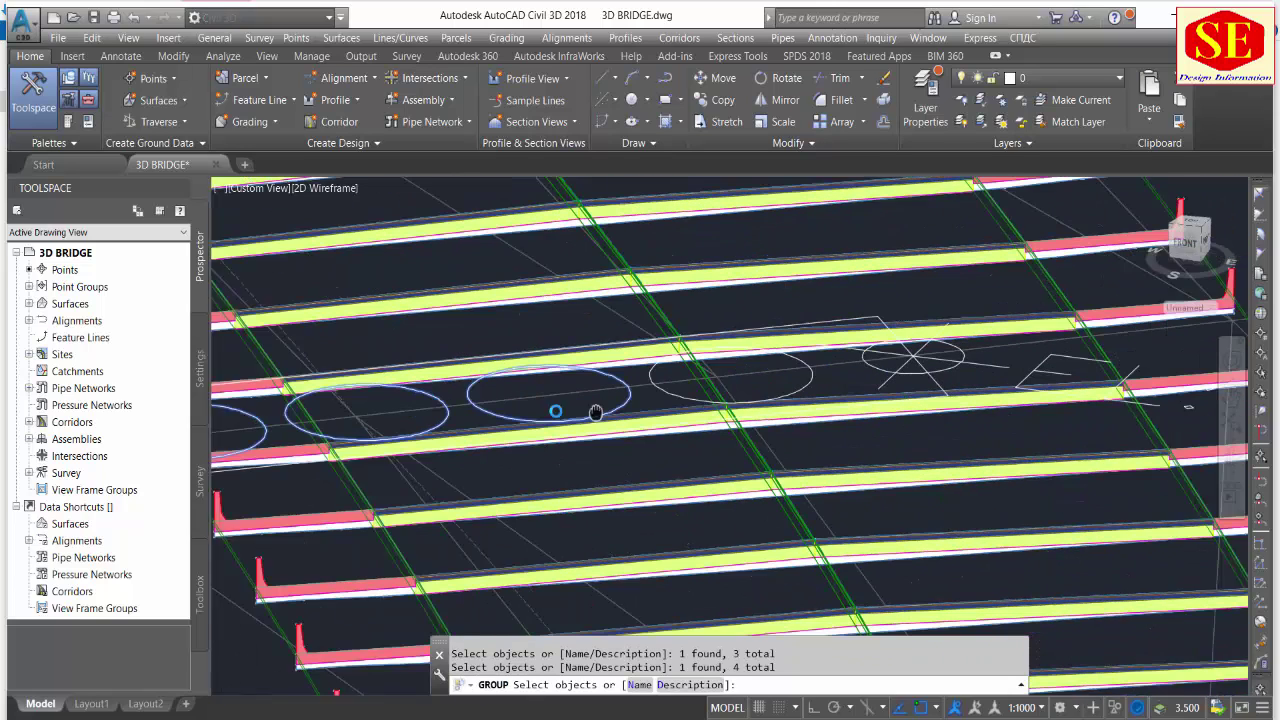
click(870, 420)
scroll(860, 400, down, 3)
right_click(820, 363)
click(848, 373)
scroll(800, 340, up, 2)
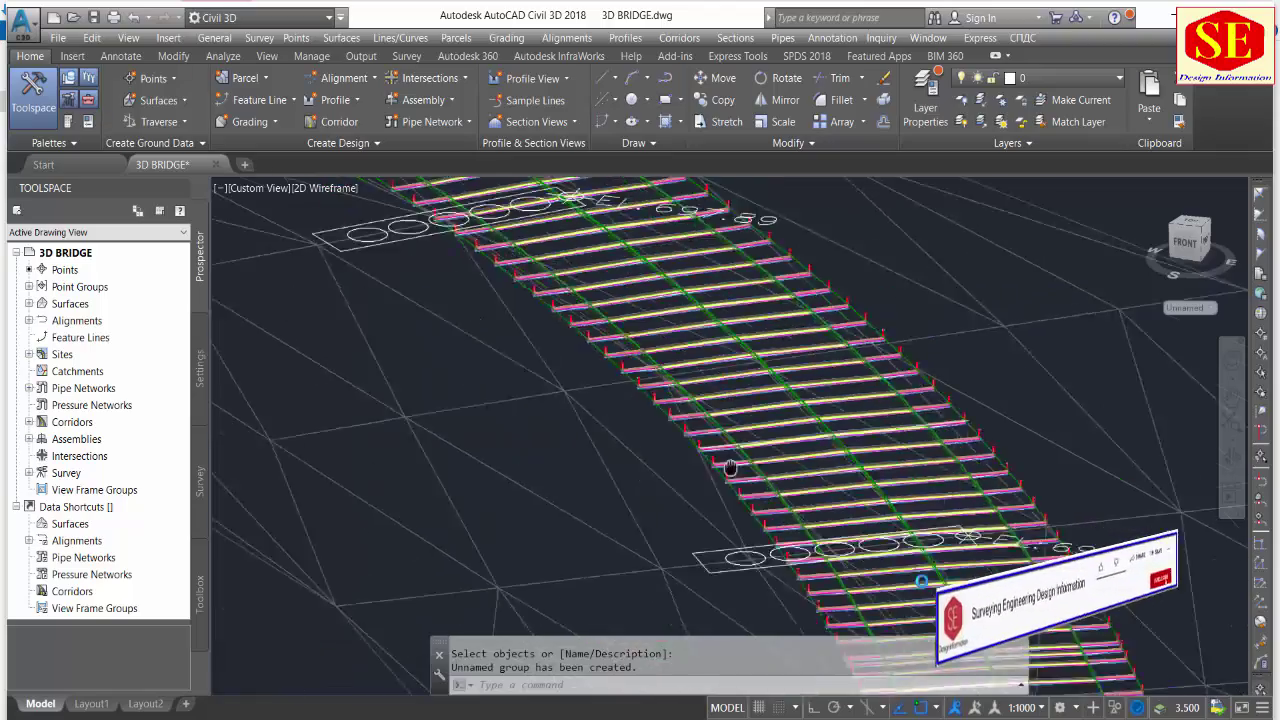
scroll(800, 340, up, 2)
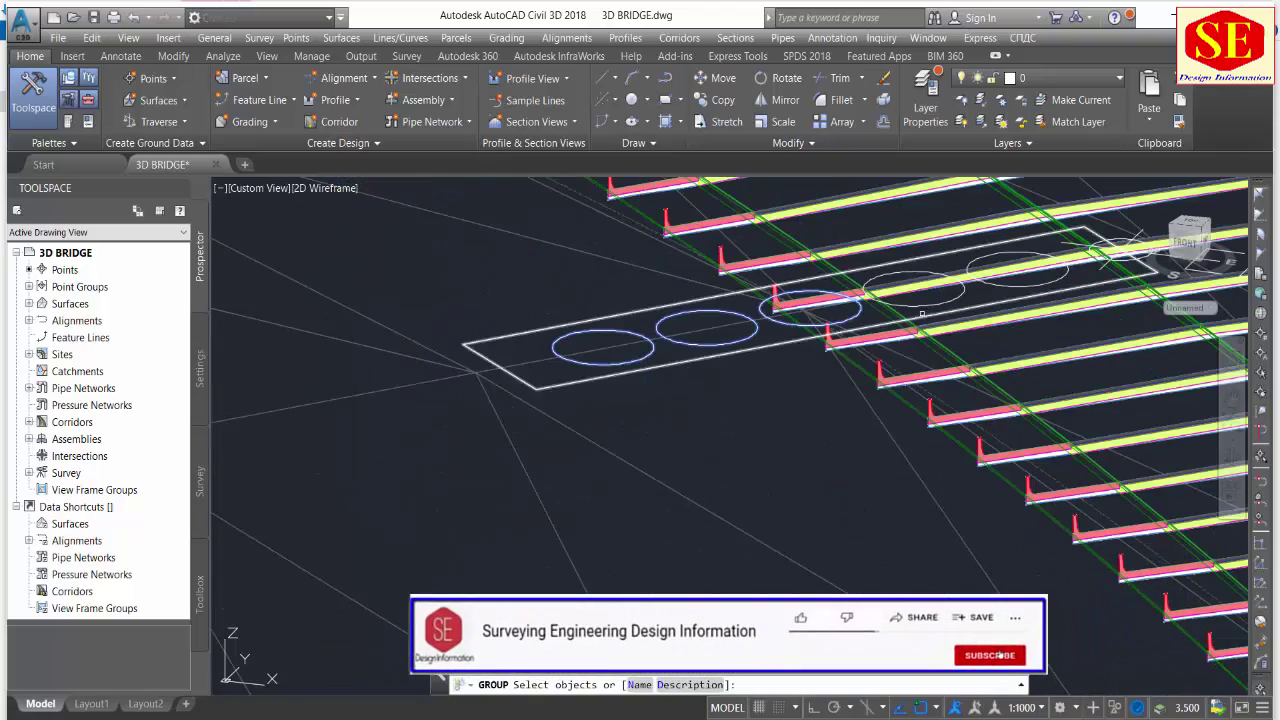
Group the other pier's row of circles into a second group.
middle_drag(900, 310, 628, 350)
right_click(628, 350)
click(662, 360)
scroll(655, 367, down, 2)
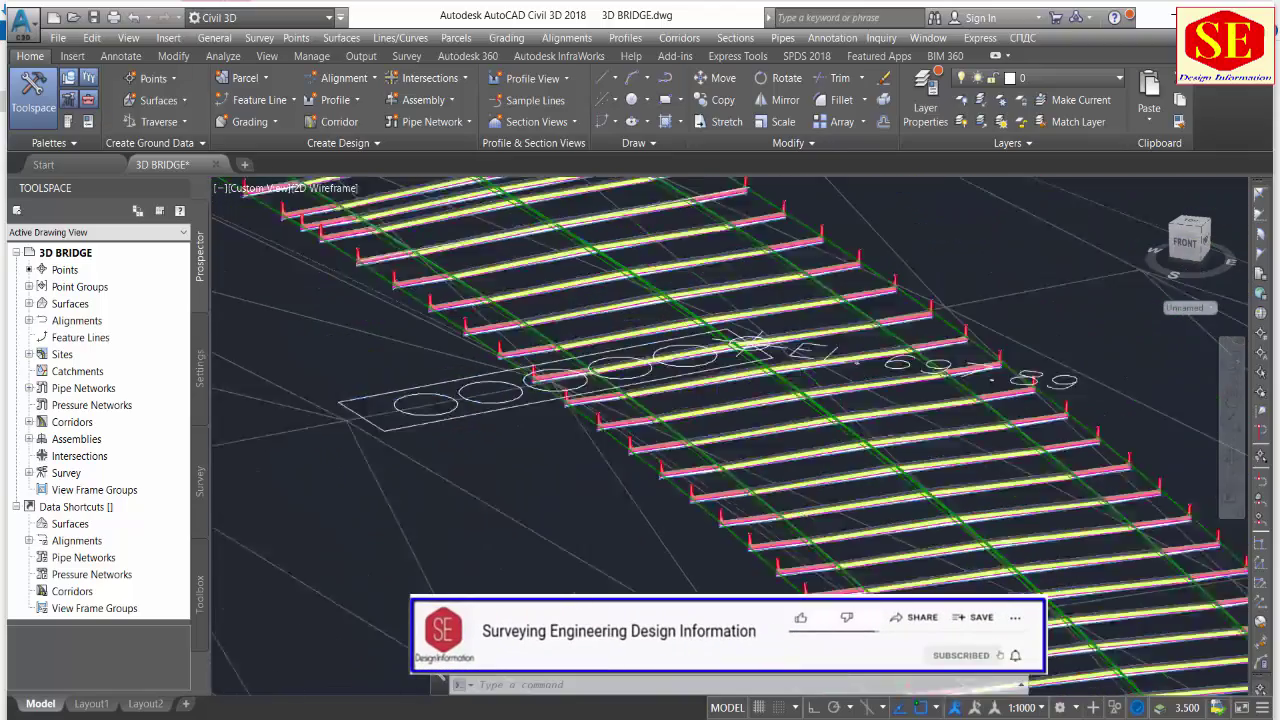
scroll(840, 528, up, 4)
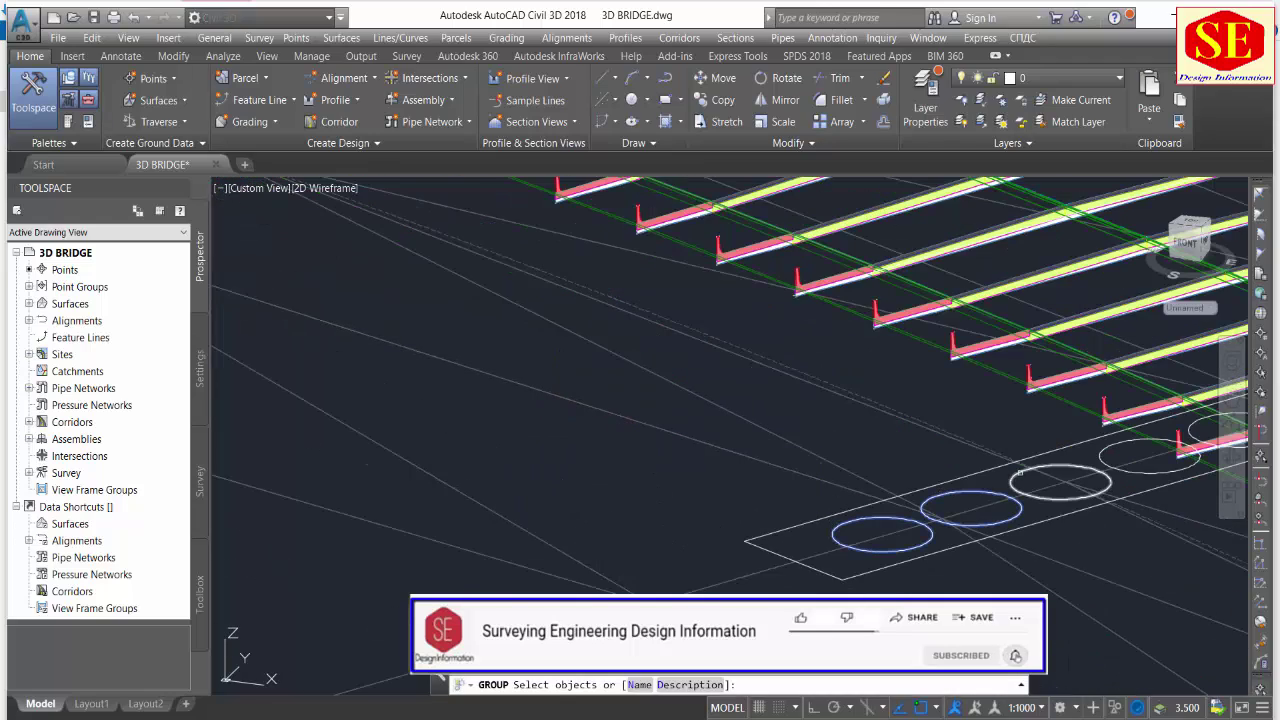
middle_drag(1105, 445, 638, 451)
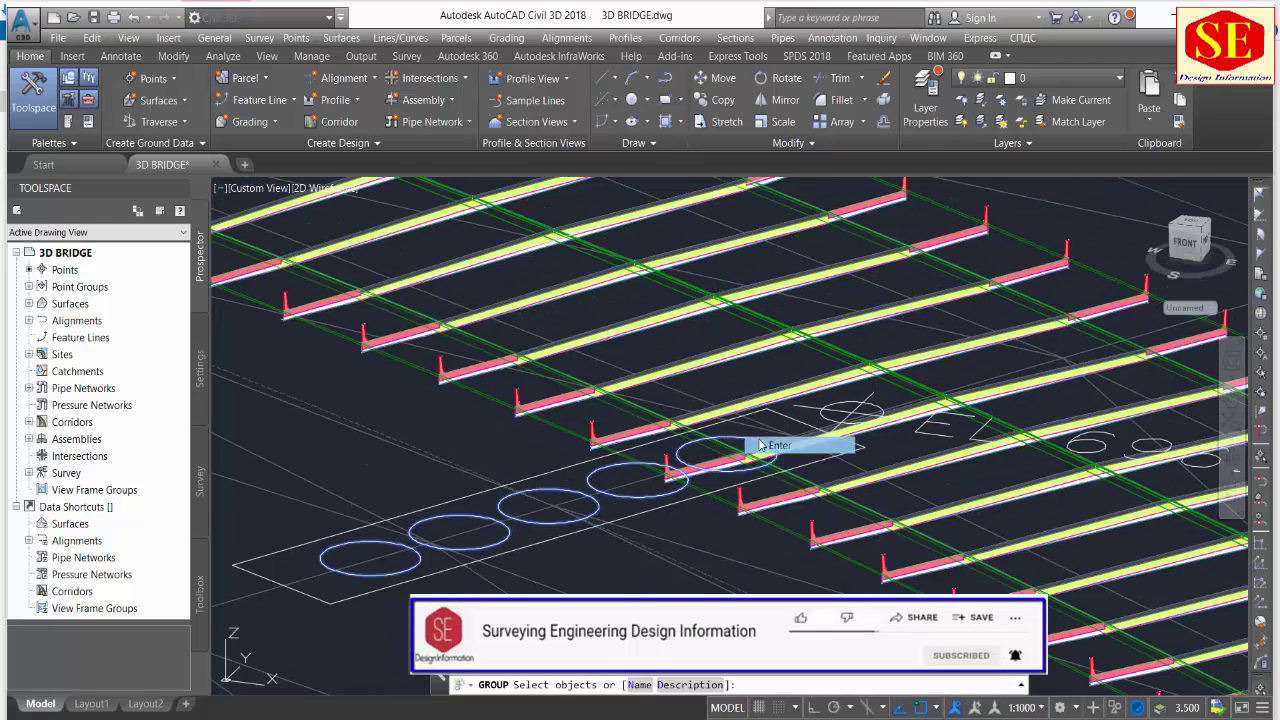
key(Return)
scroll(494, 431, down, 2)
scroll(470, 445, down, 2)
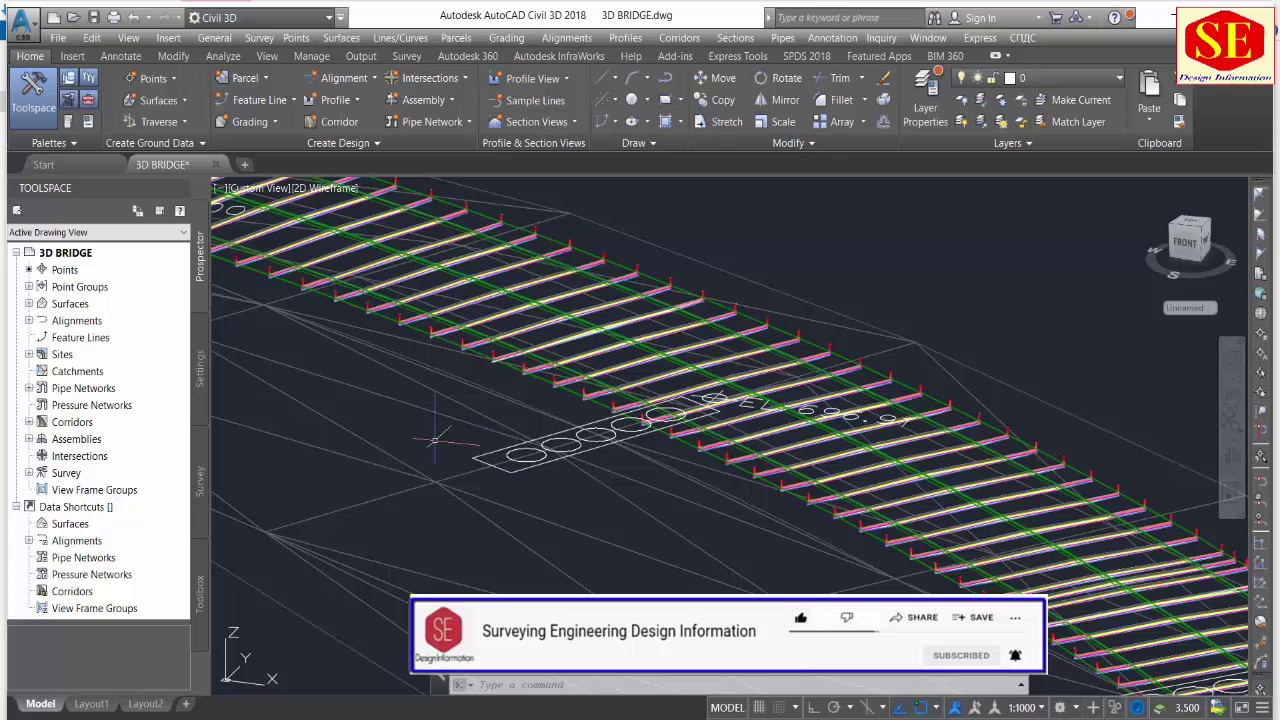
Extrude the first pier outline into a slab and its five circles into columns, then undo the columns.
text(ext)
key(Return)
click(478, 460)
key(Return)
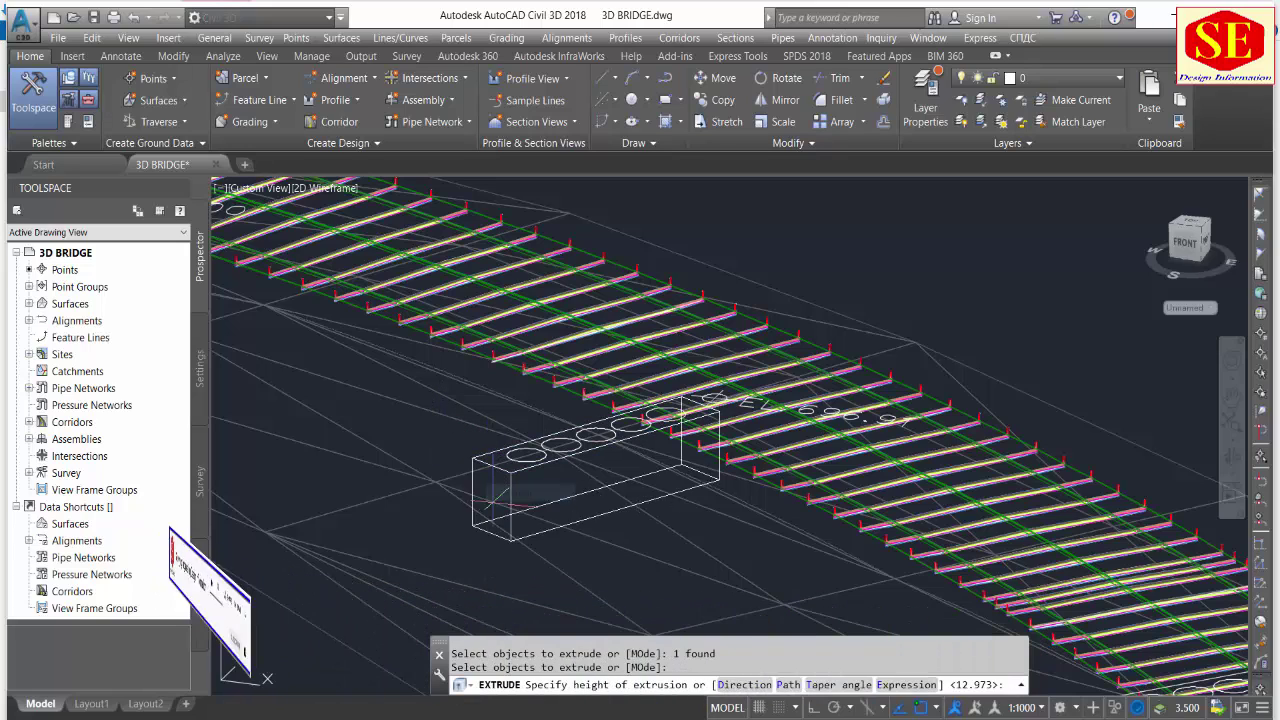
click(548, 470)
key(Return)
scroll(548, 460, up, 3)
click(483, 461)
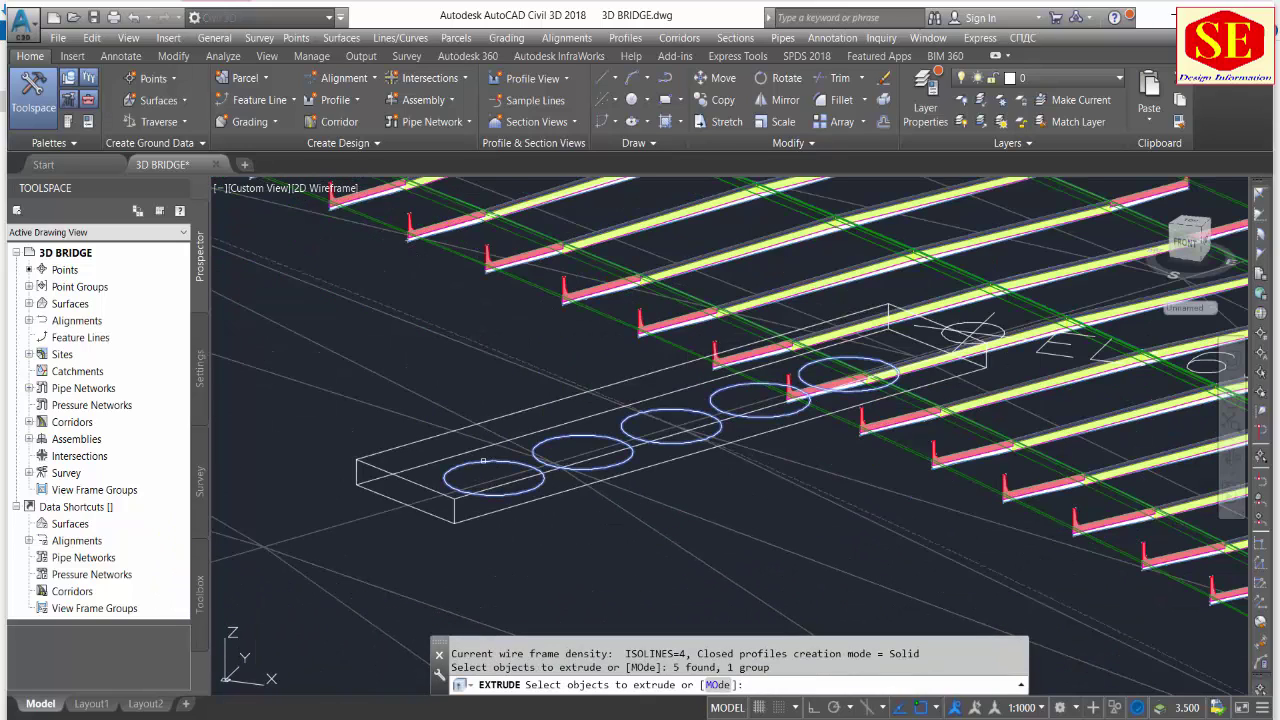
scroll(483, 461, down, 4)
scroll(483, 461, up, 2)
key(Return)
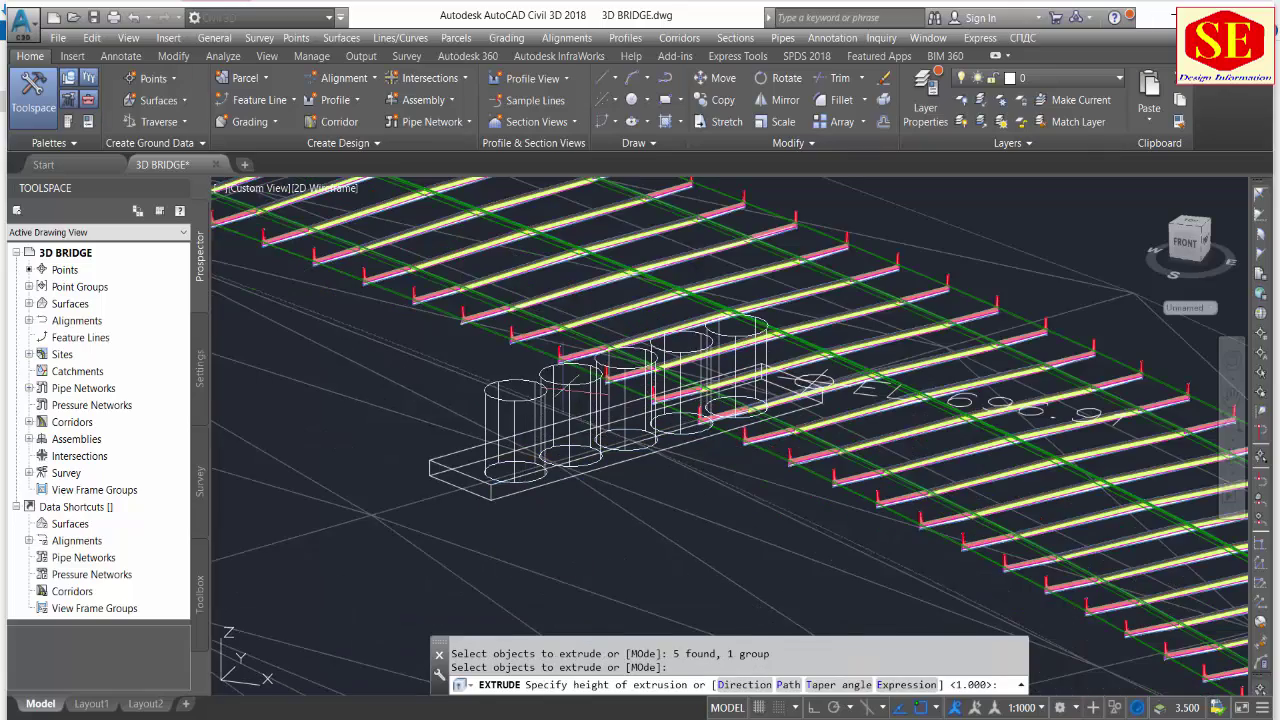
scroll(605, 430, down, 2)
click(603, 476)
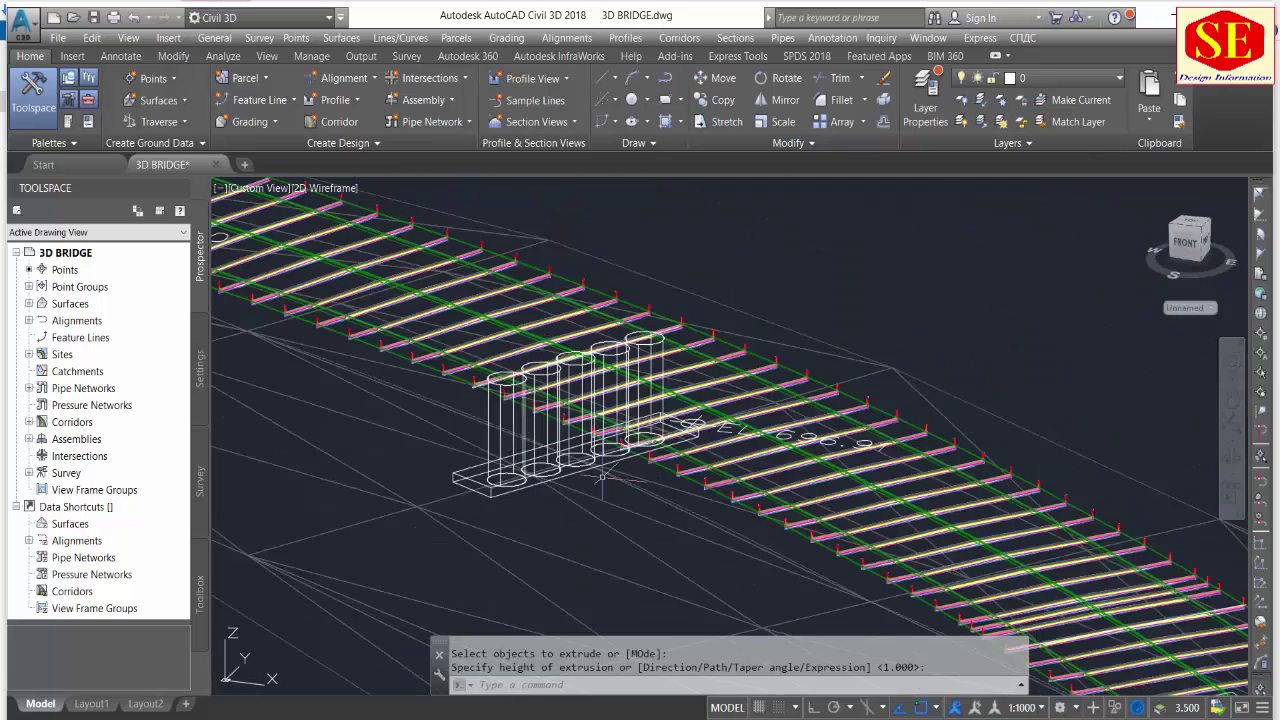
key(ctrl+z)
Re-extrude the pier slab 1 unit high and reselect its five circles, cancelling the column preview.
key(Return)
click(603, 470)
right_click(602, 476)
click(620, 488)
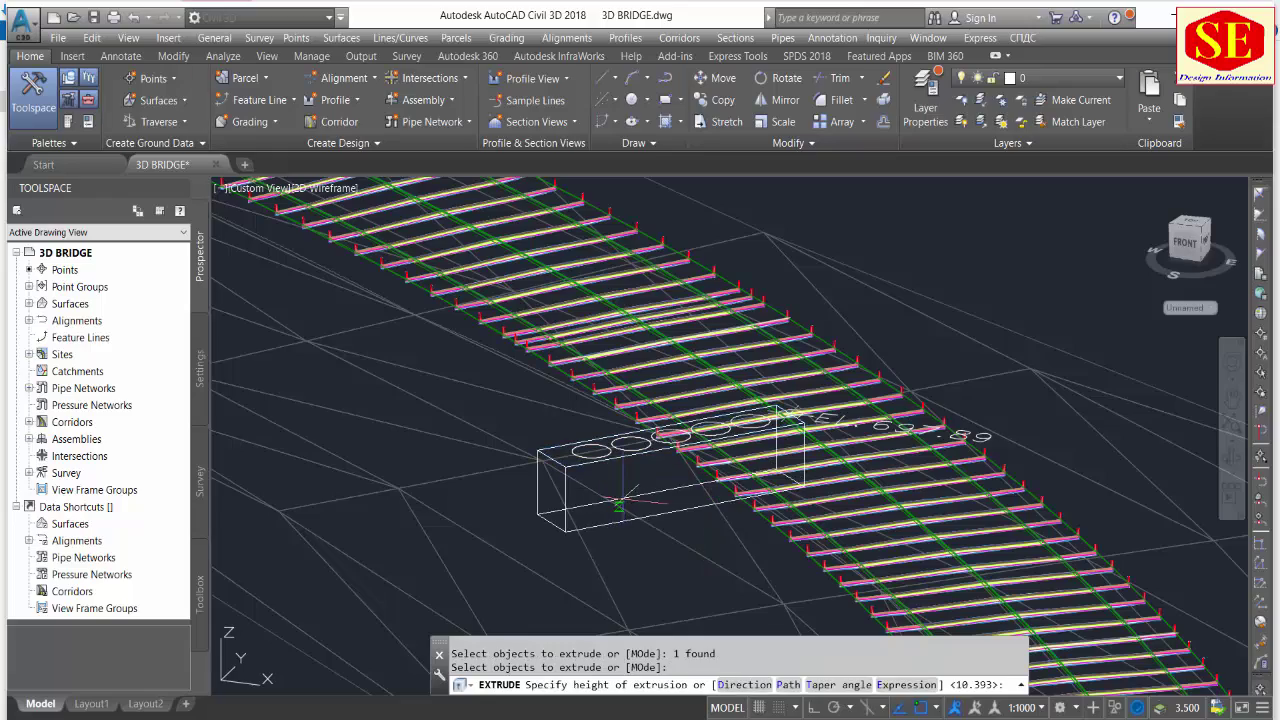
text(1)
key(Return)
key(Return)
scroll(620, 500, up, 3)
click(592, 528)
right_click(590, 520)
click(612, 528)
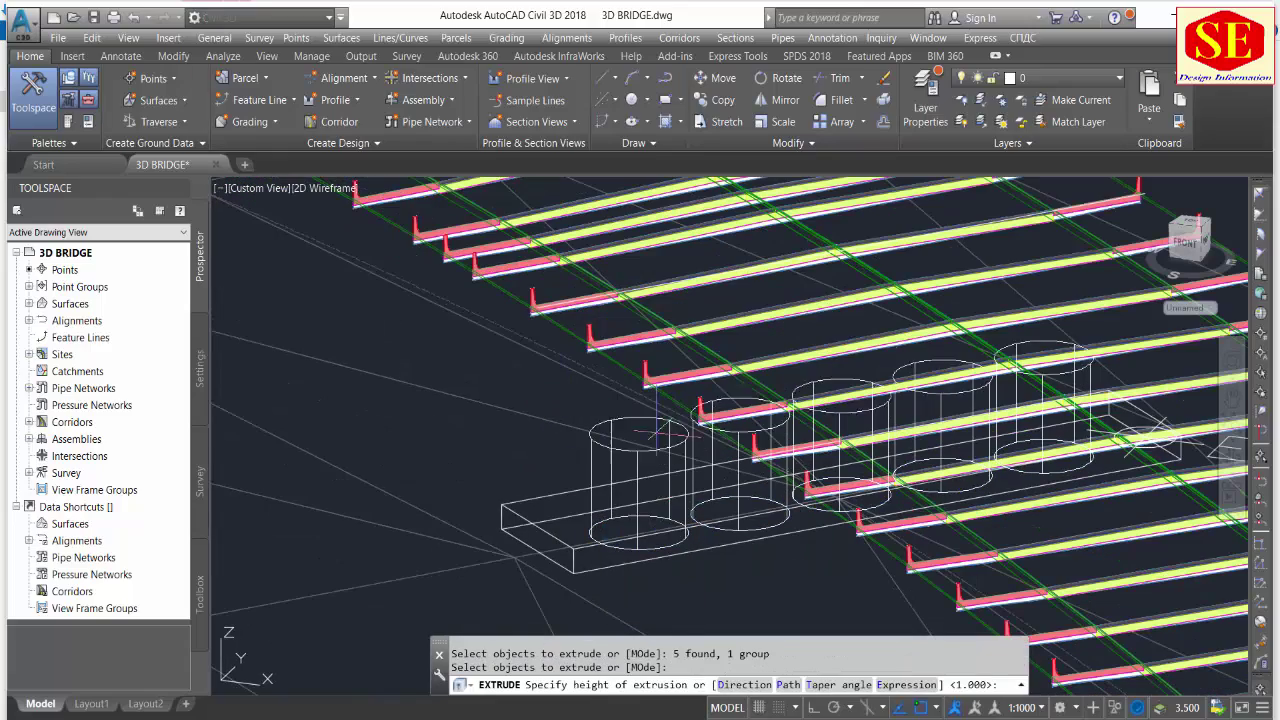
scroll(620, 435, down, 3)
key(Escape)
Extrude the other pier's outline 1 unit thick and its five circles up to the deck.
key(Return)
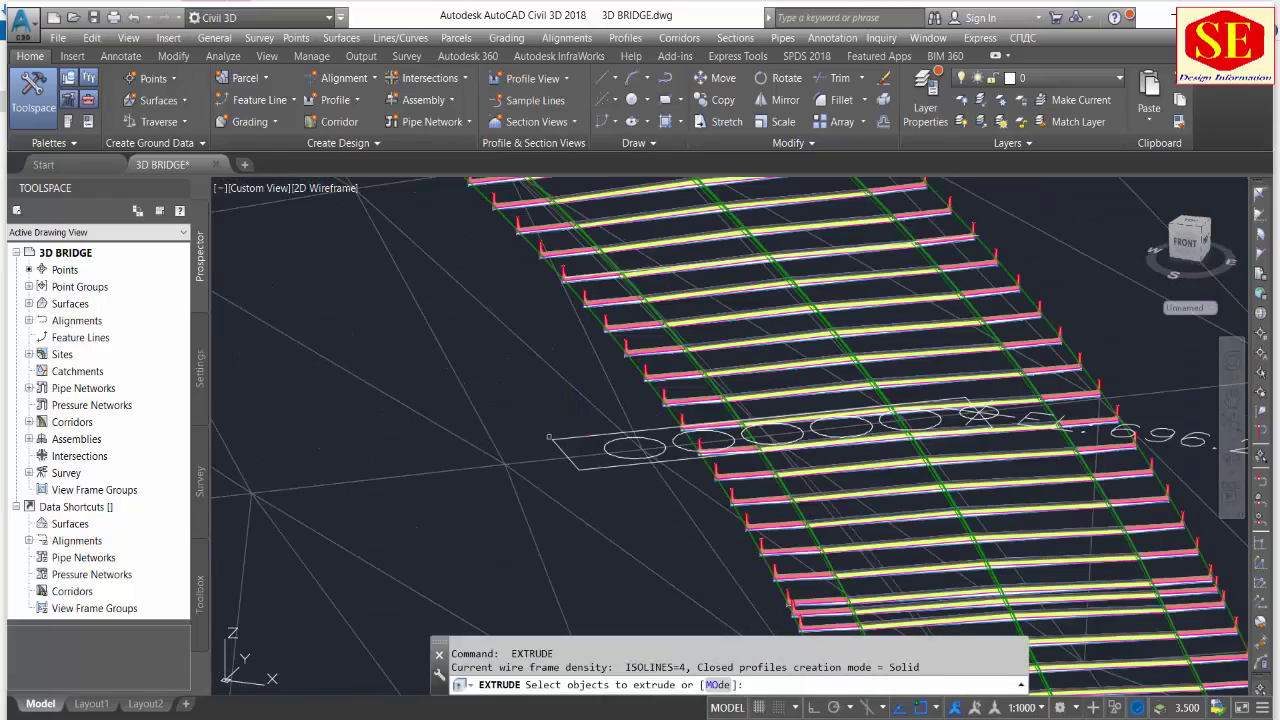
click(548, 437)
key(Return)
text(1)
key(Return)
scroll(553, 403, up, 2)
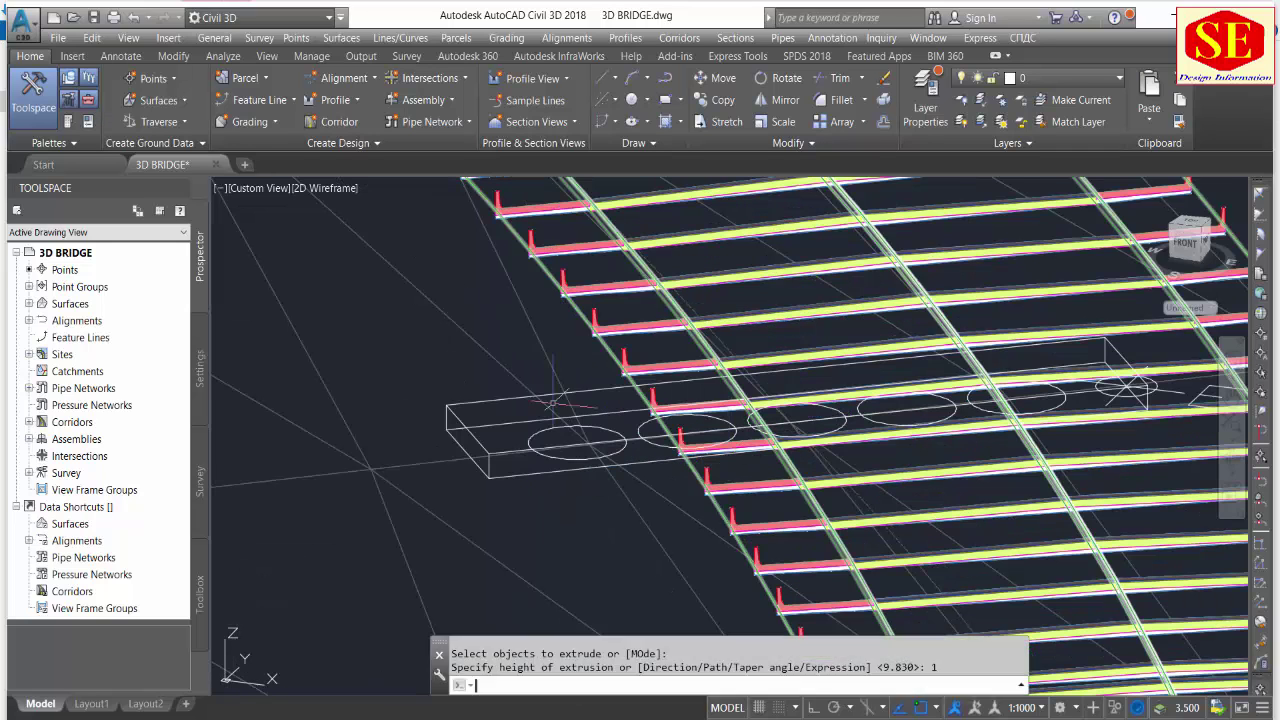
key(Return)
click(556, 430)
key(Return)
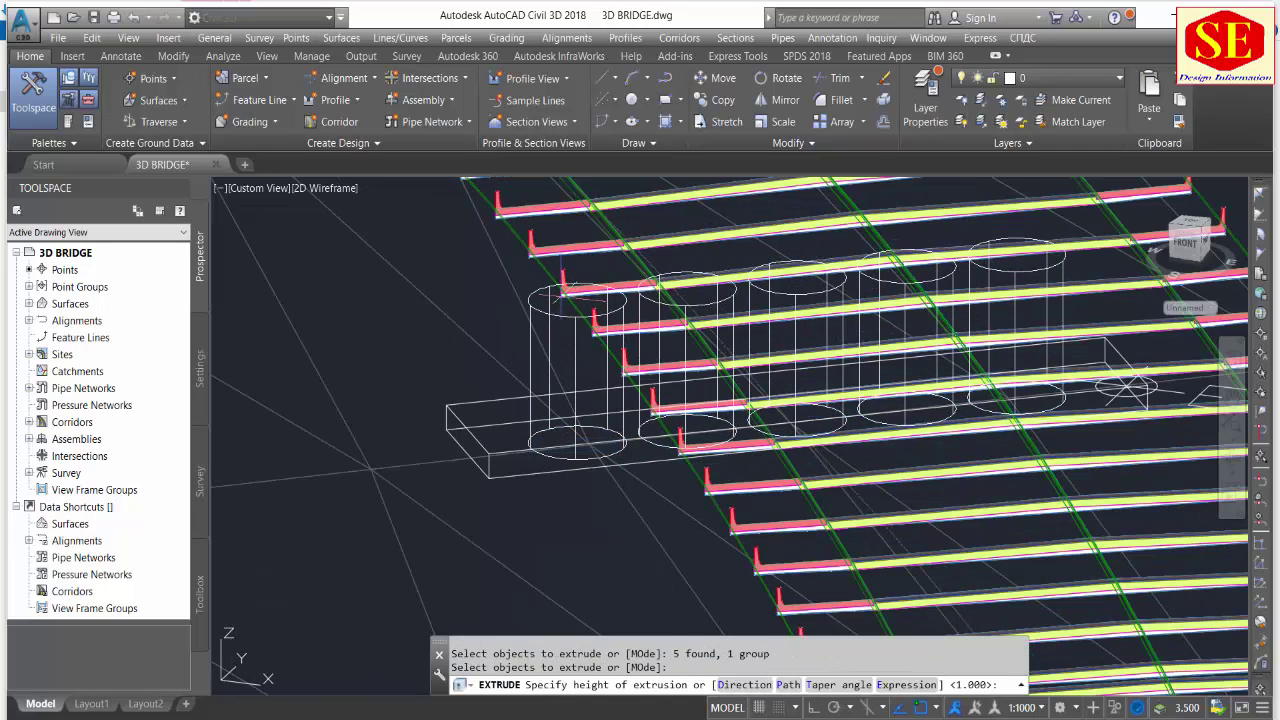
scroll(1125, 385, up, 2)
click(452, 522)
scroll(452, 522, down, 4)
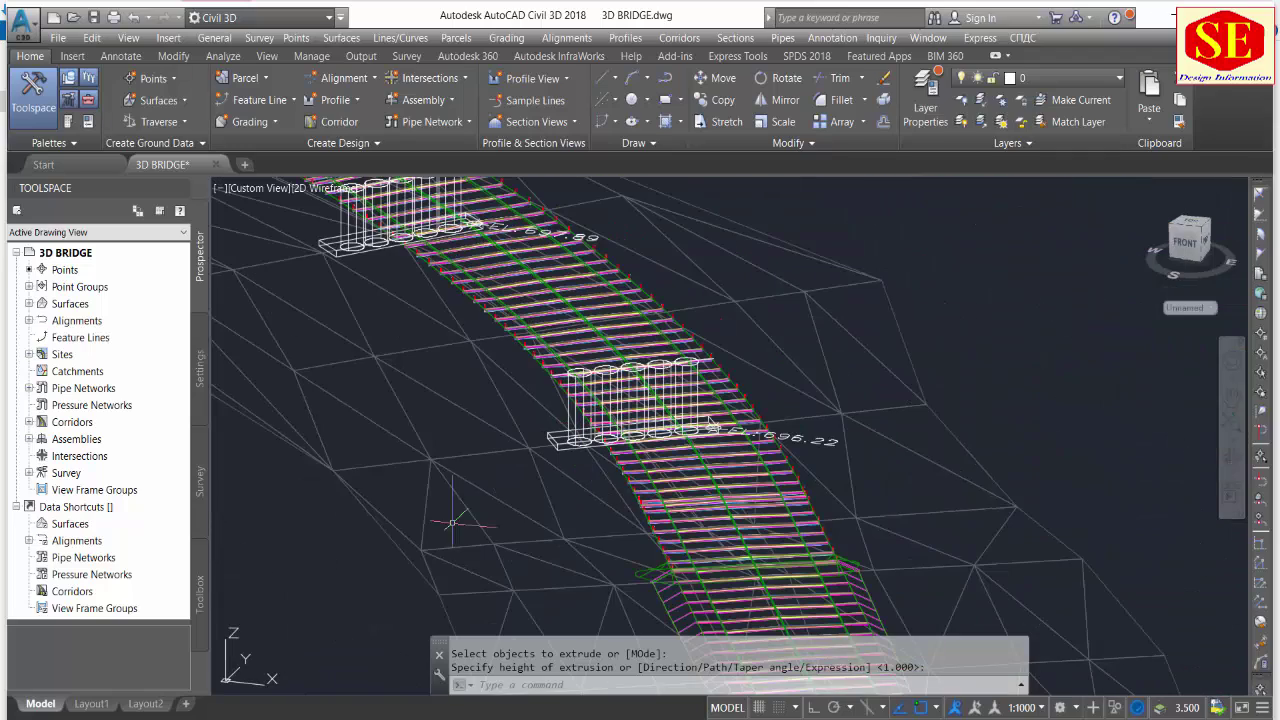
shift+middle_drag(710, 420, 560, 400)
Switch the viewport visual style to Shaded.
key(Escape)
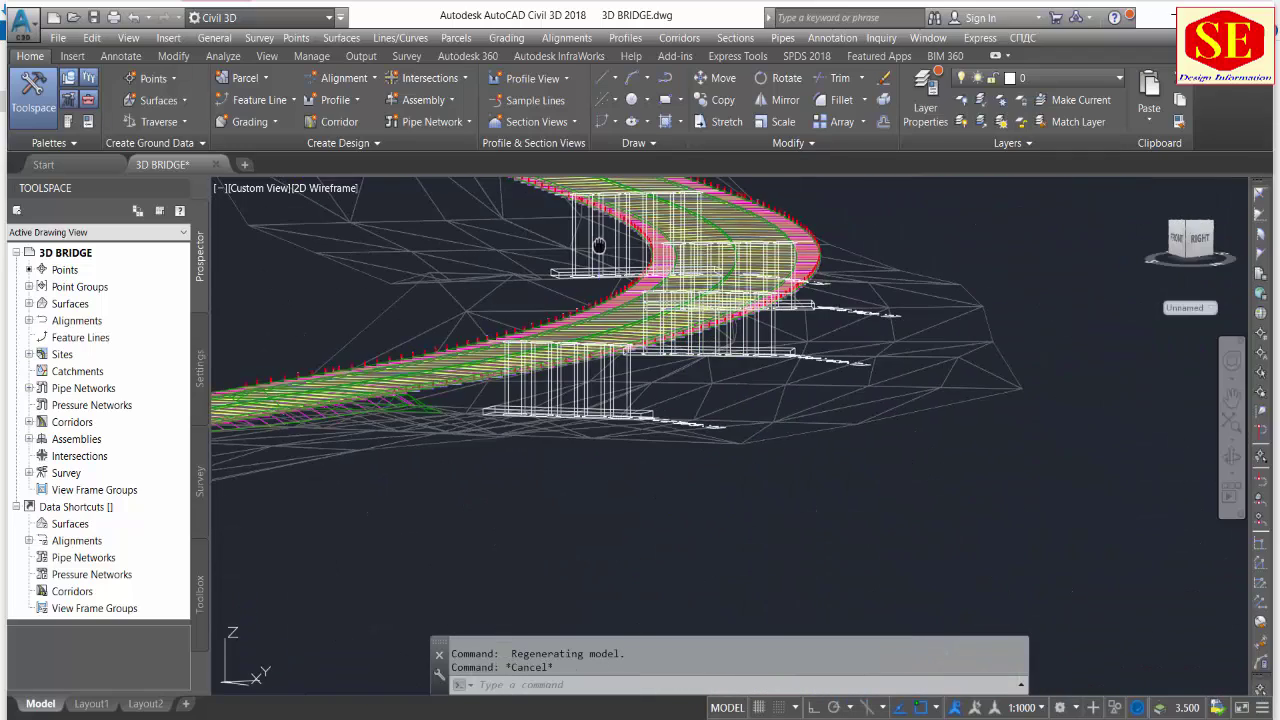
click(296, 190)
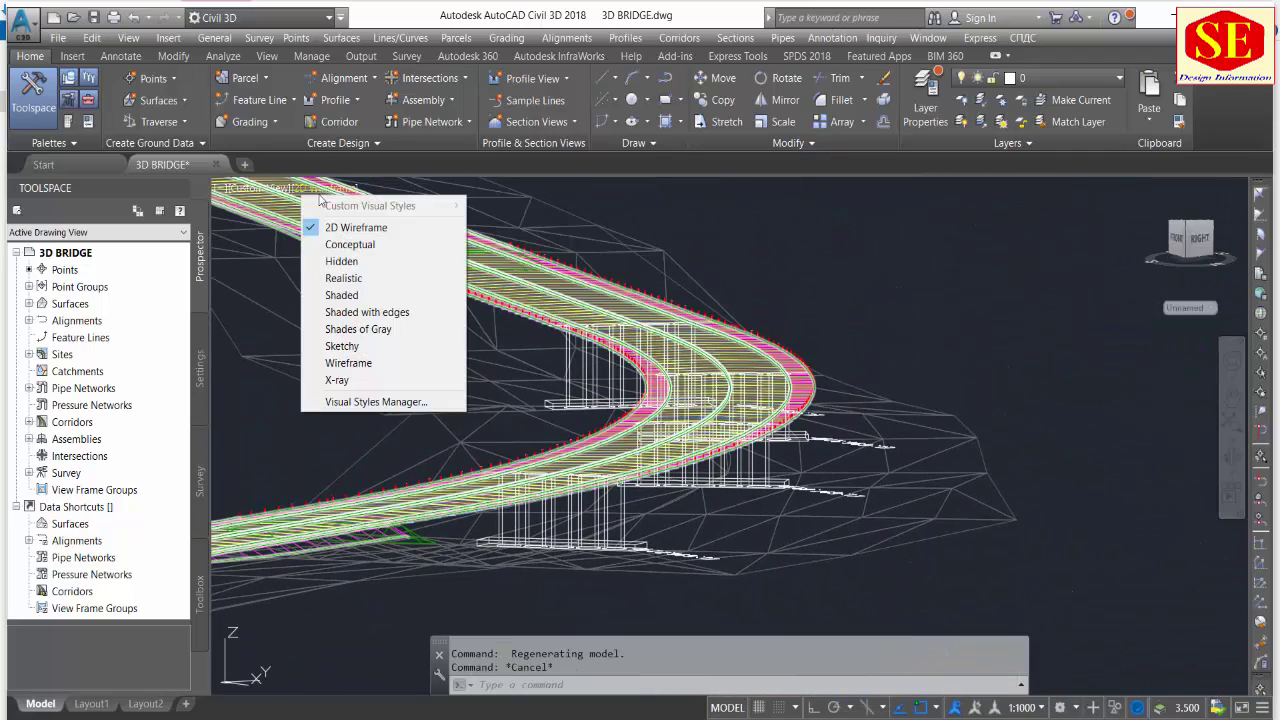
click(400, 293)
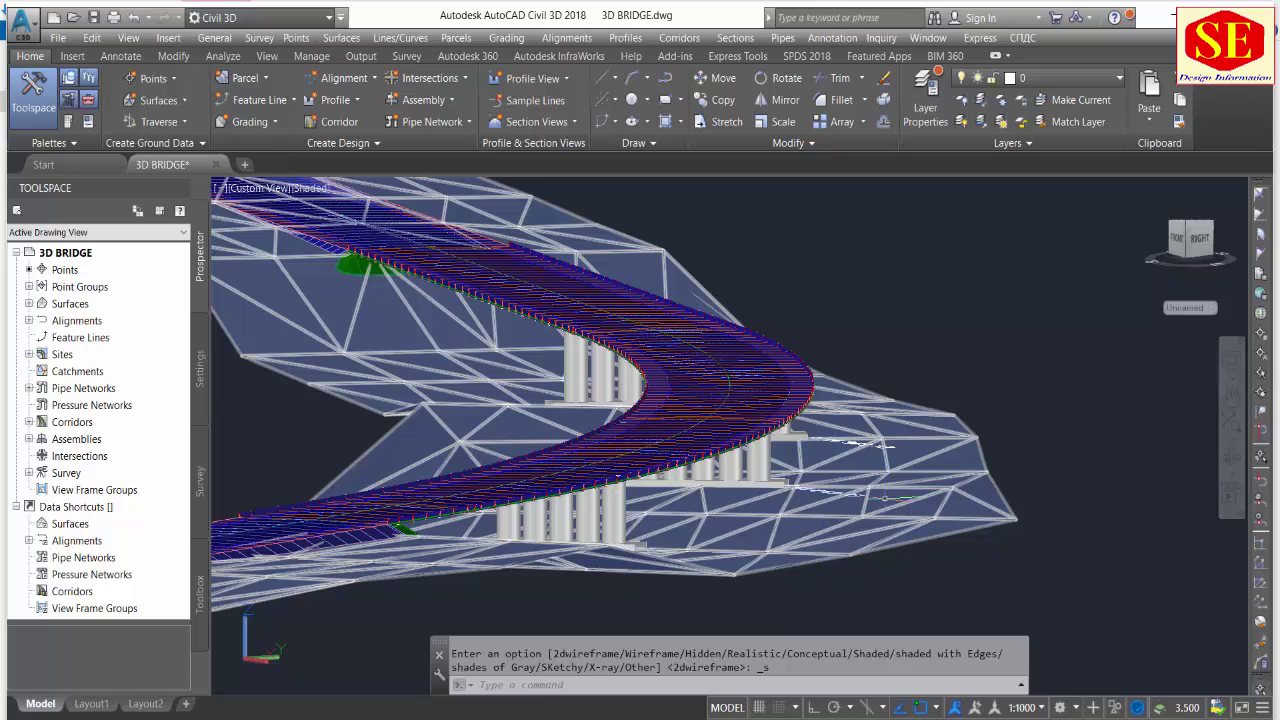
scroll(800, 441, up, 2)
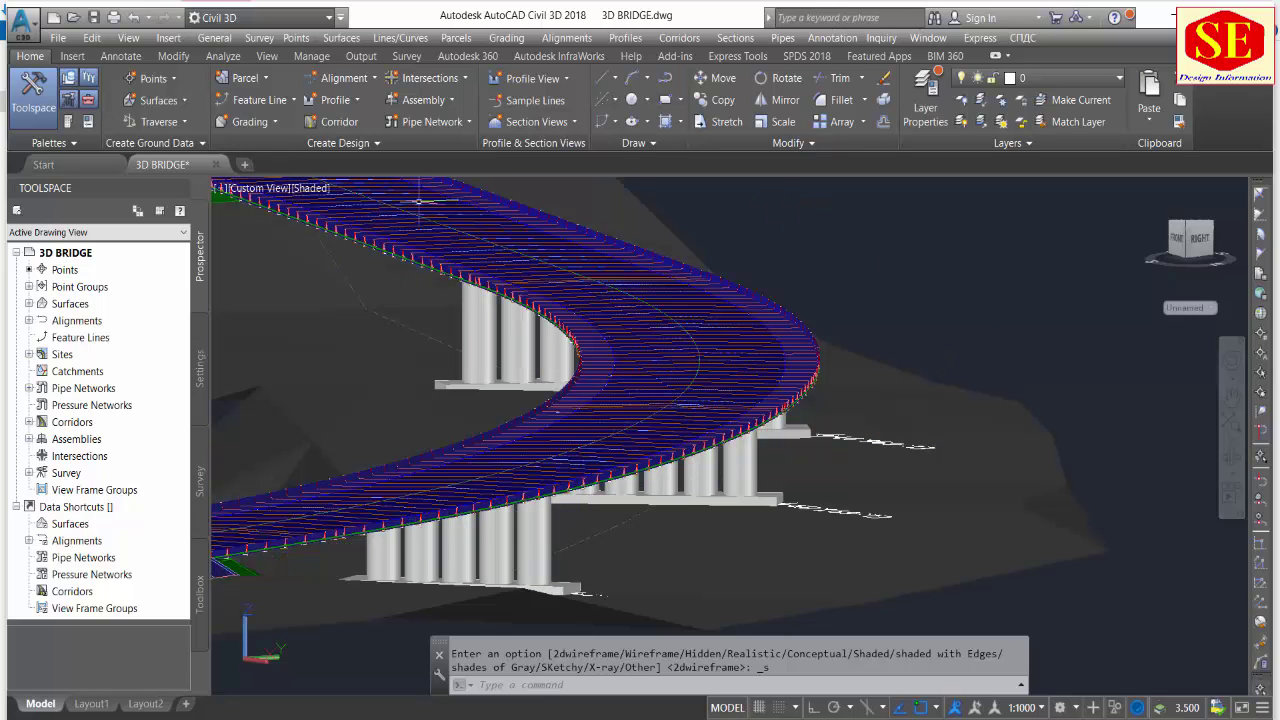
Set the SW Isometric view and orbit around the curved deck and its piers.
click(245, 189)
click(288, 329)
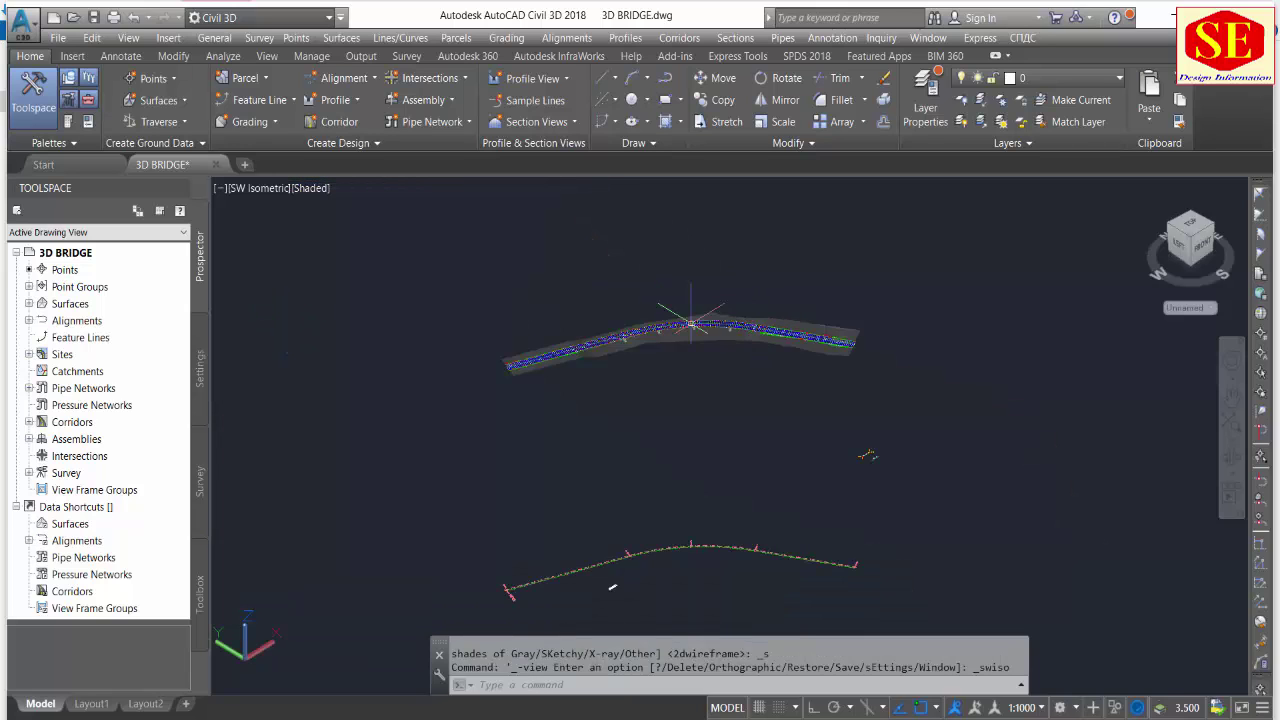
scroll(690, 323, up, 2)
scroll(720, 340, up, 3)
scroll(762, 366, up, 1)
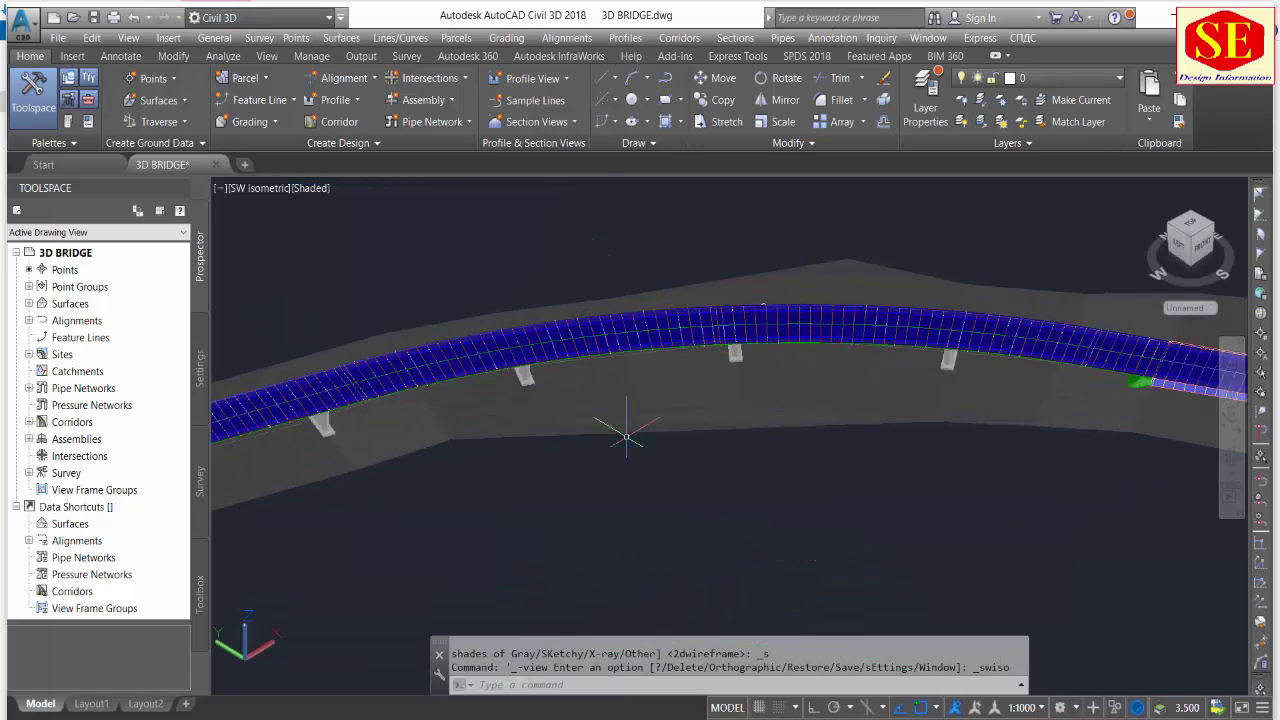
shift+middle_drag(763, 305, 656, 375)
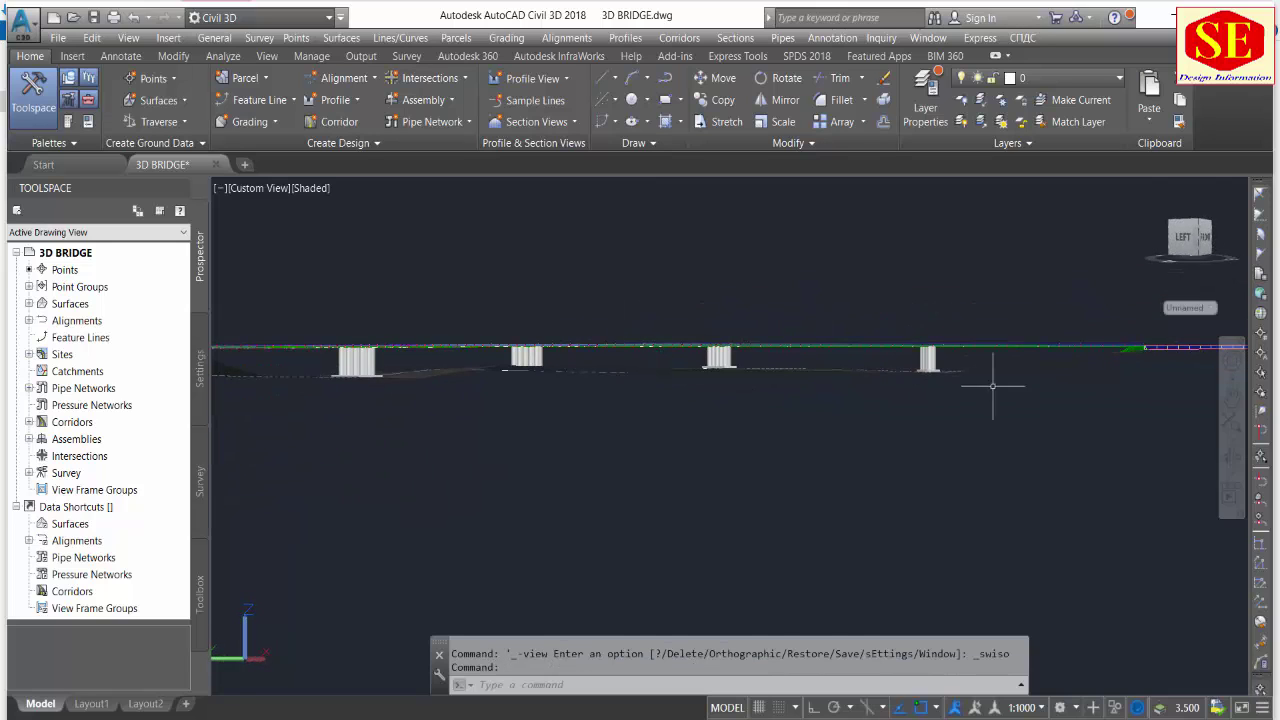
mouse_move(993, 385)
middle_down()
mouse_move(863, 520)
mouse_move(932, 534)
middle_up()
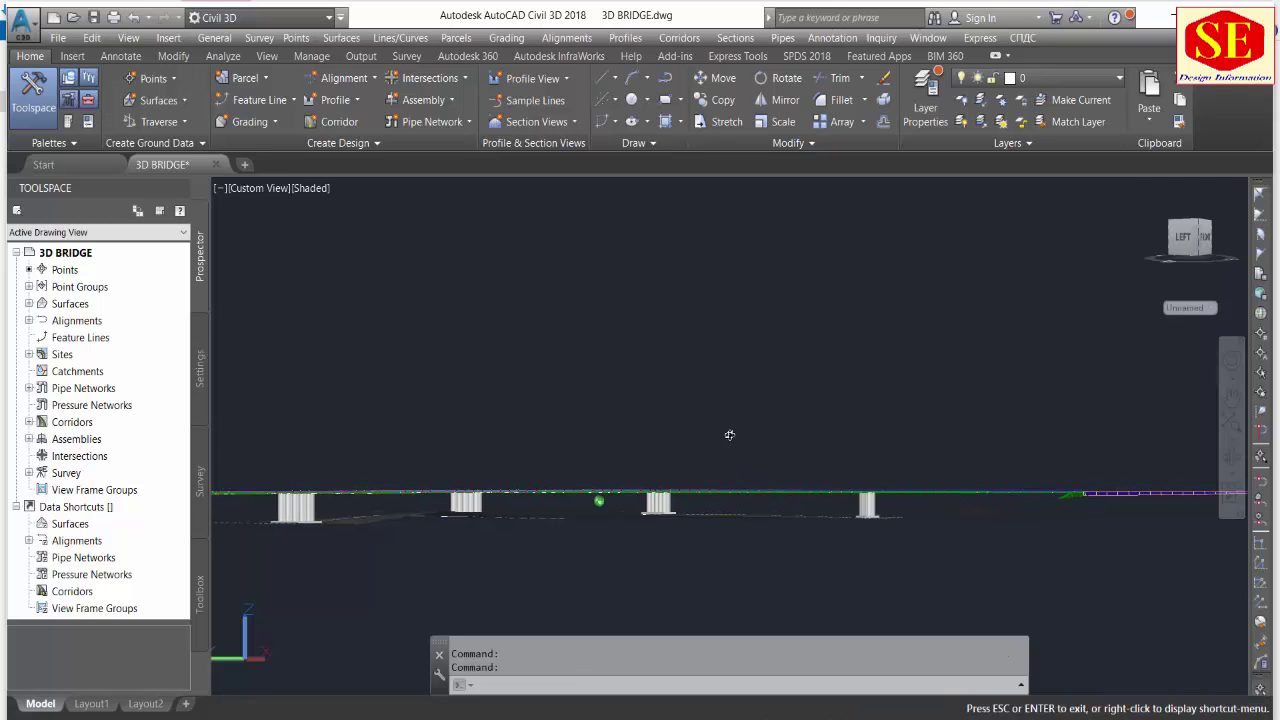
mouse_move(729, 435)
shift+middle_down()
mouse_move(829, 473)
mouse_move(821, 441)
shift+middle_up()
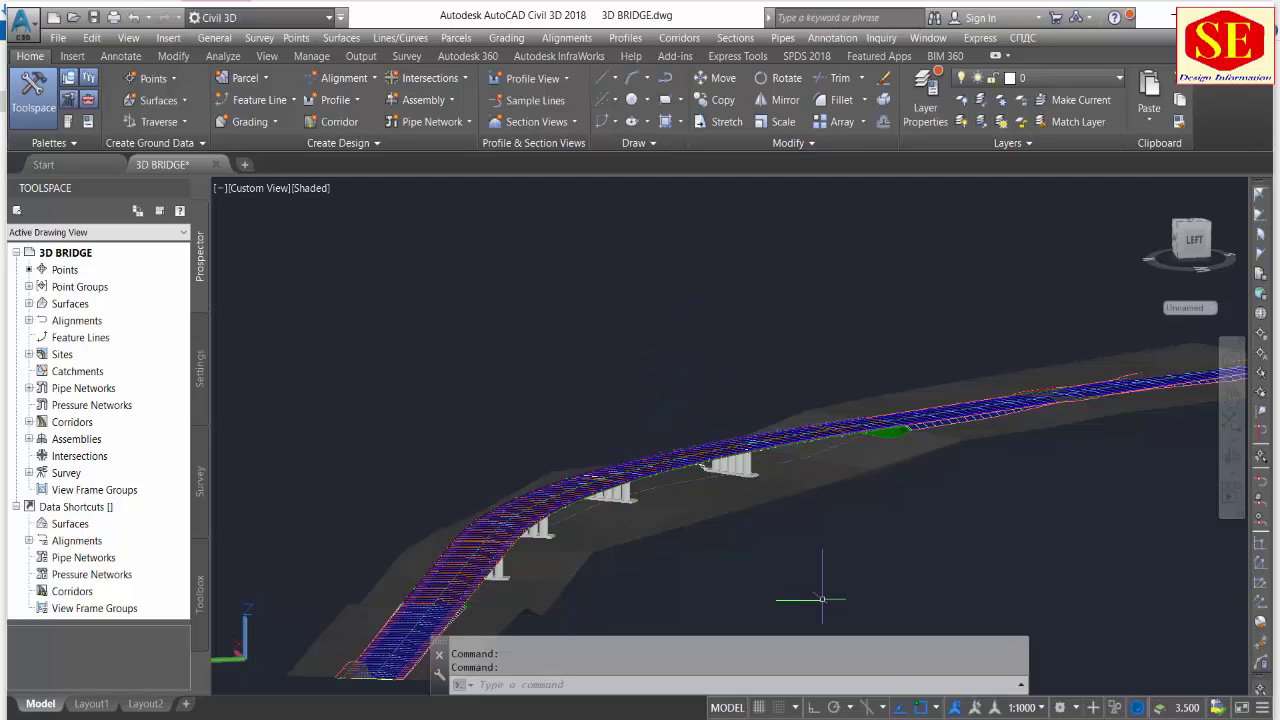
shift+middle_drag(822, 599, 931, 214)
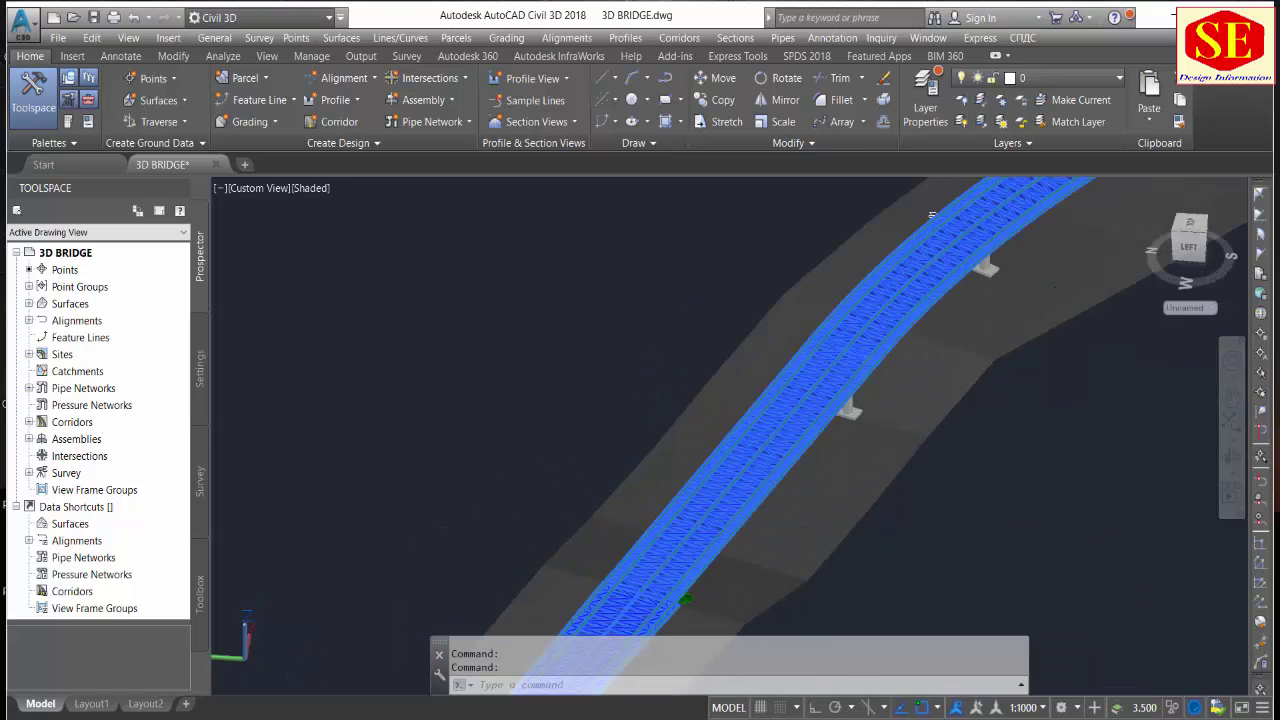
Isolate the bridge road corridor in the view and clear the selection.
click(759, 424)
right_click(770, 418)
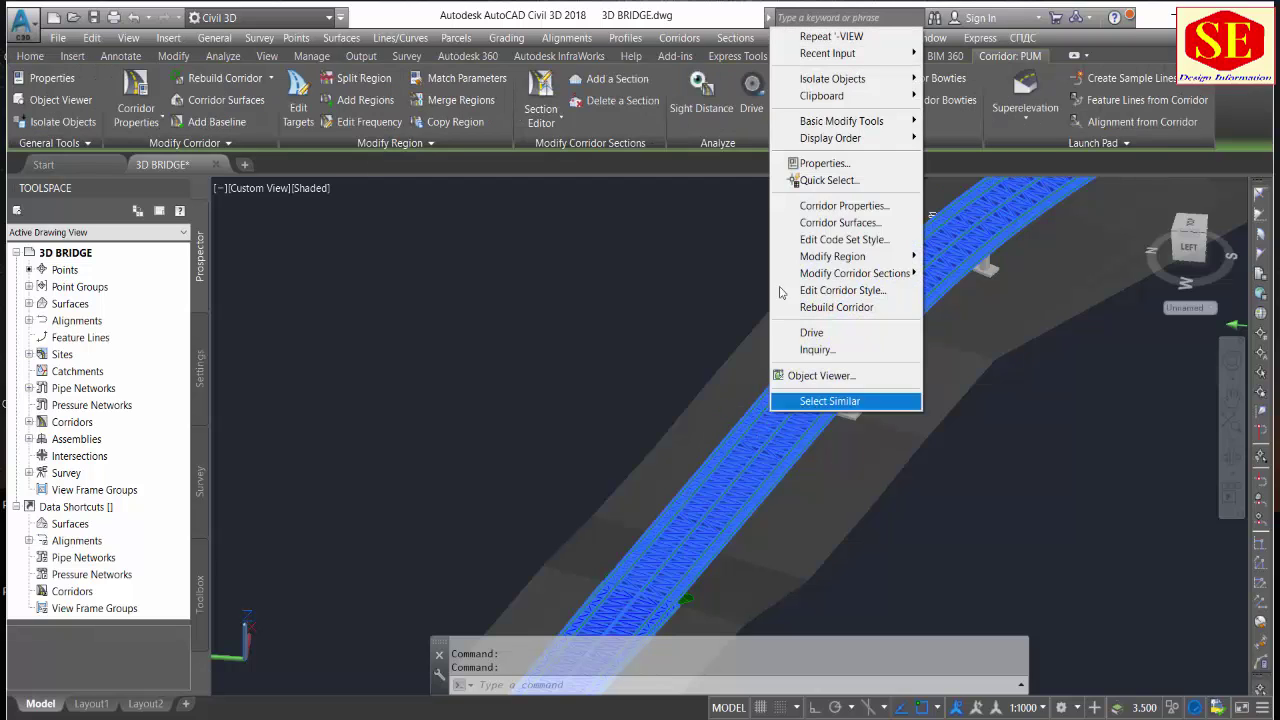
mouse_move(832, 79)
click(1053, 80)
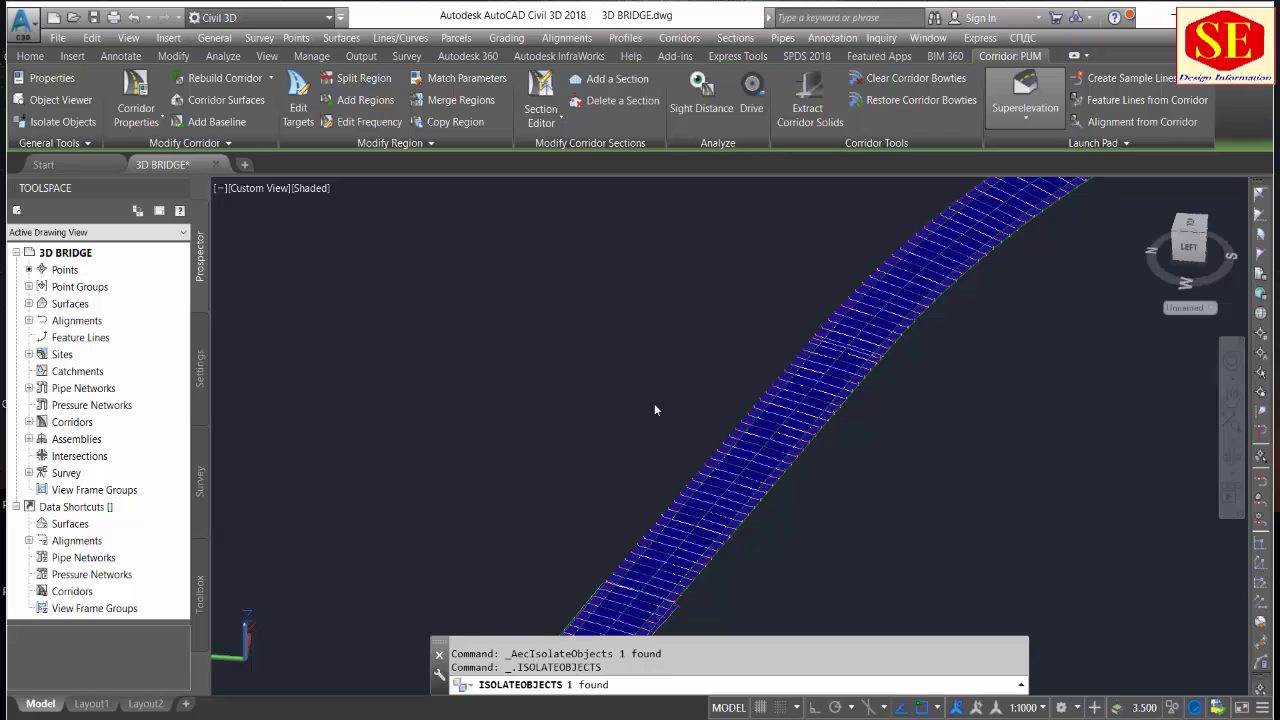
scroll(640, 395, down, 1)
key(Escape)
scroll(628, 381, down, 1)
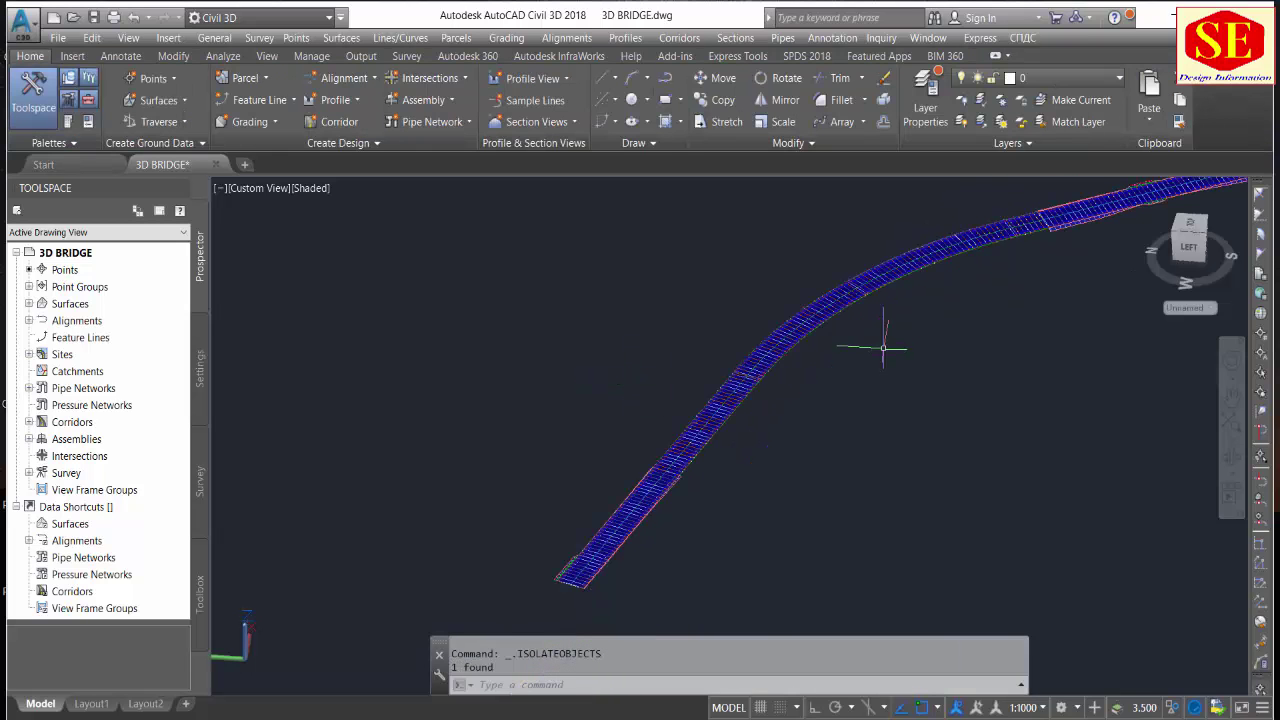
Display the corridor in 2D Wireframe and zoom to its lower end.
shift+middle_drag(883, 348, 803, 435)
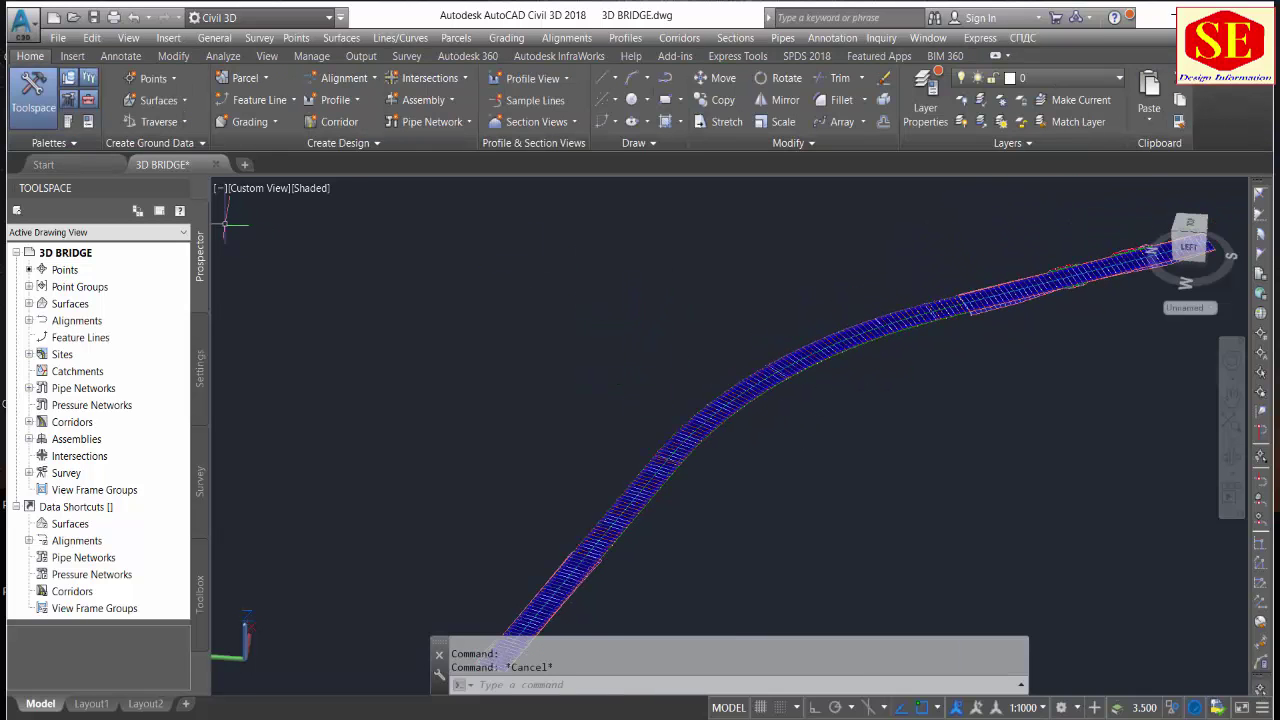
click(312, 188)
click(349, 224)
shift+middle_drag(714, 502, 727, 458)
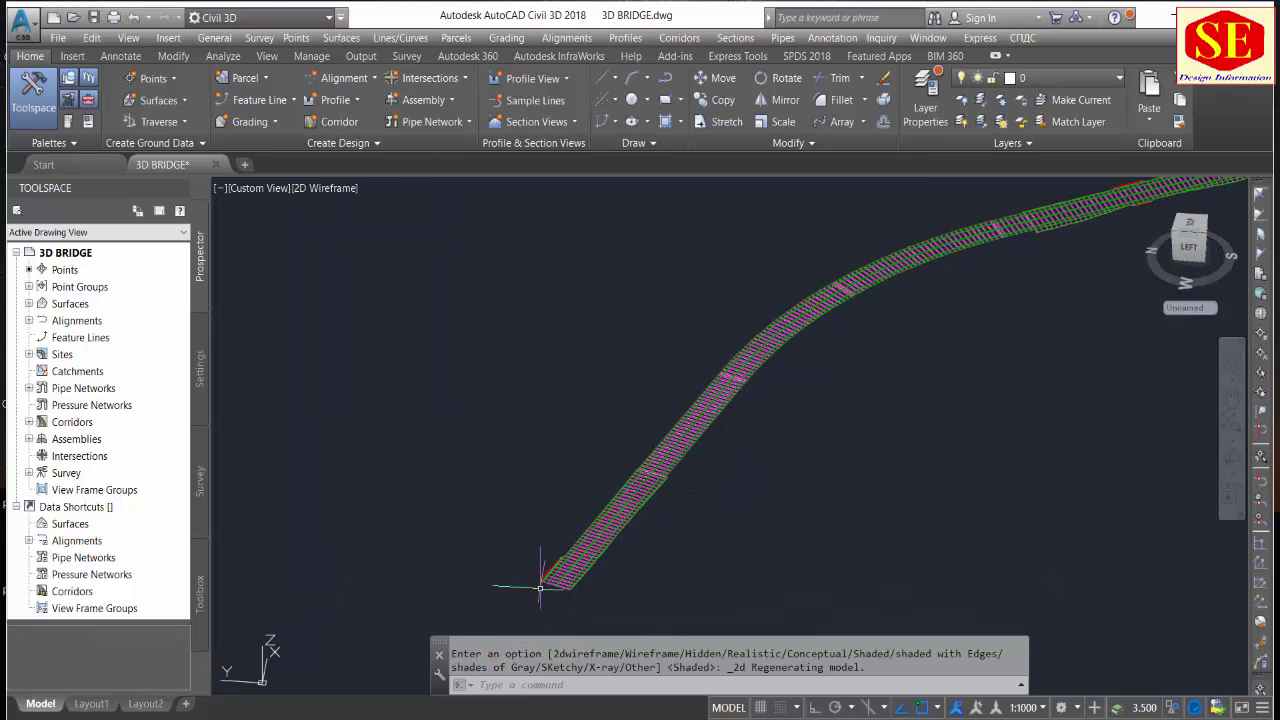
scroll(540, 588, up, 3)
scroll(545, 590, up, 3)
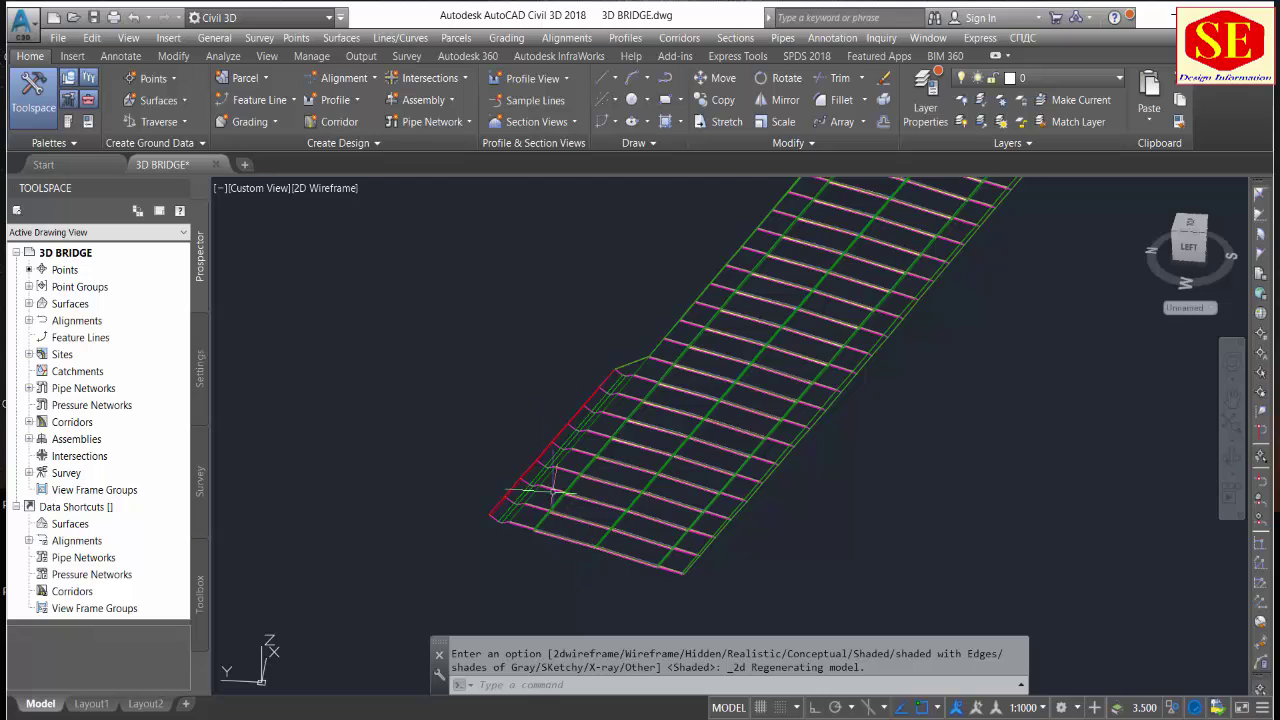
scroll(553, 487, up, 3)
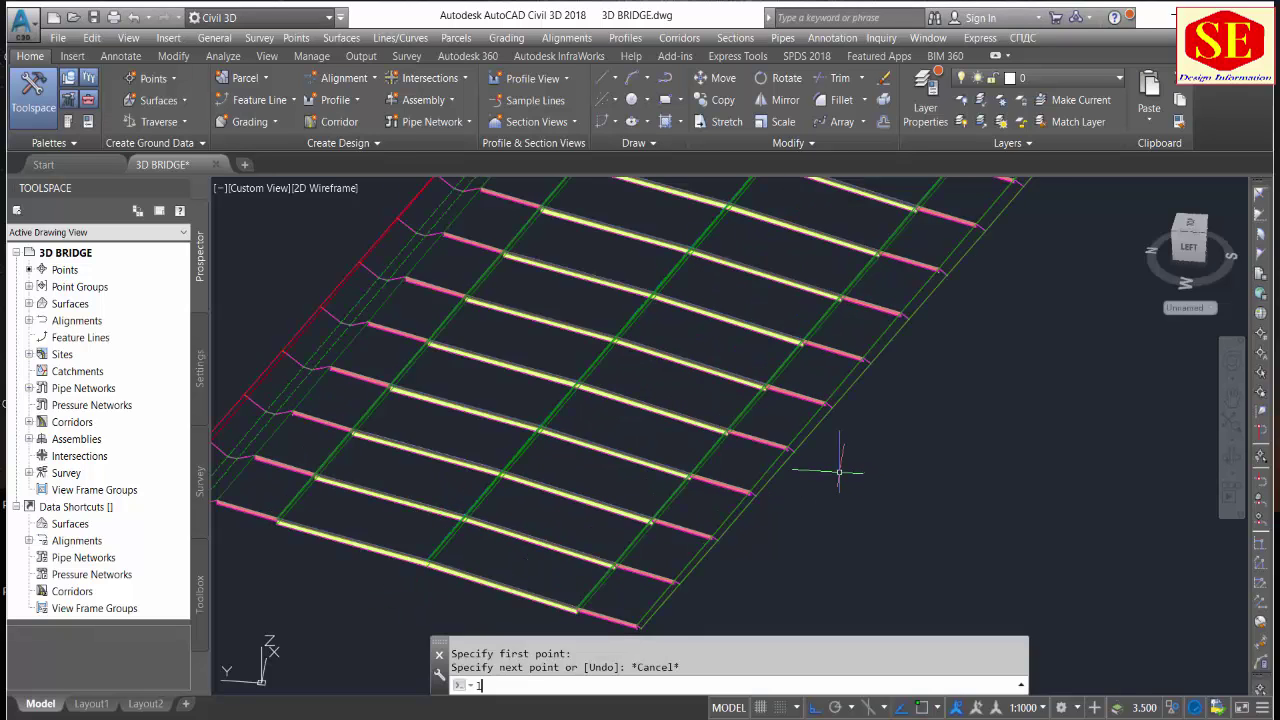
Draw a 5-unit vertical line from an endpoint snap at the corridor's lower end.
shift+right_click(425, 548)
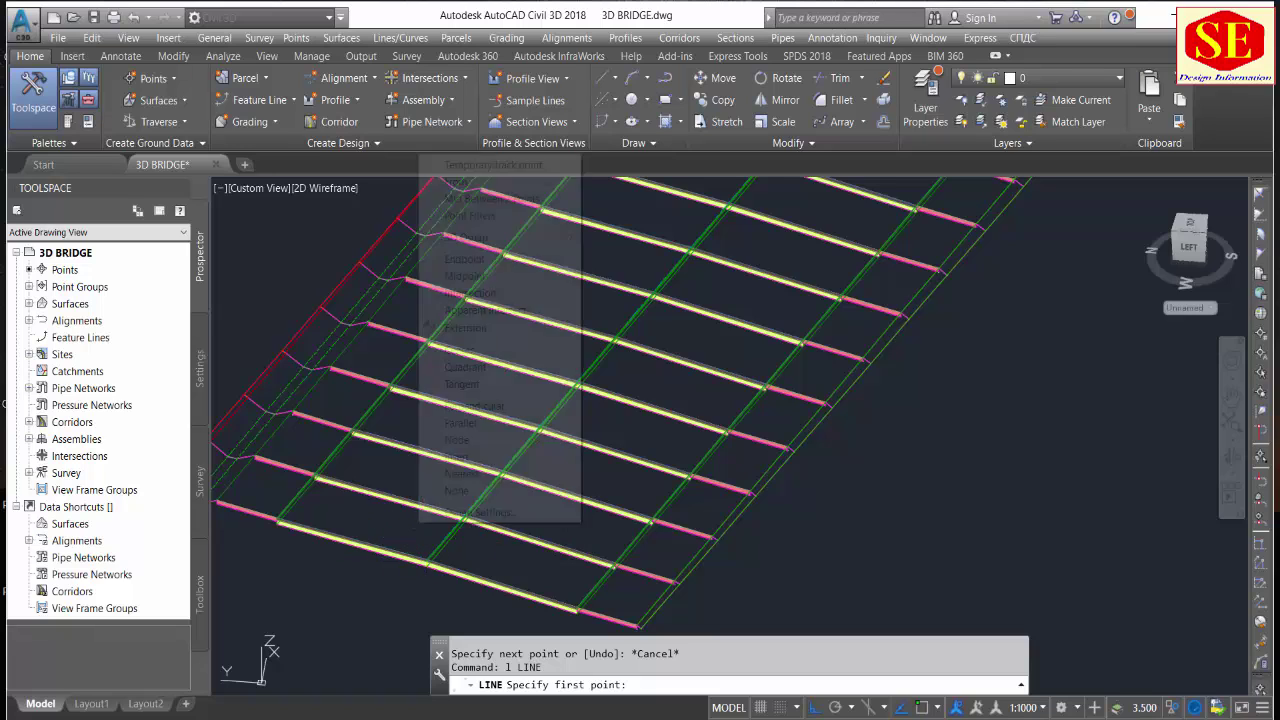
click(454, 266)
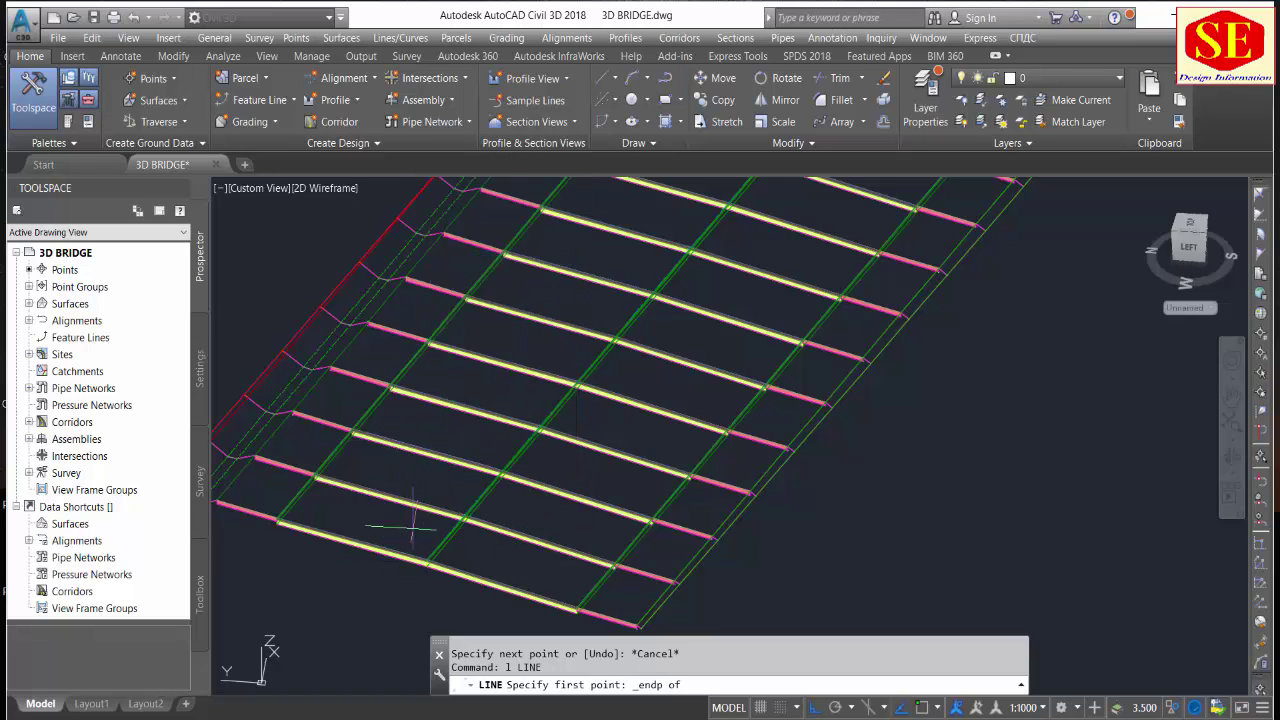
click(426, 560)
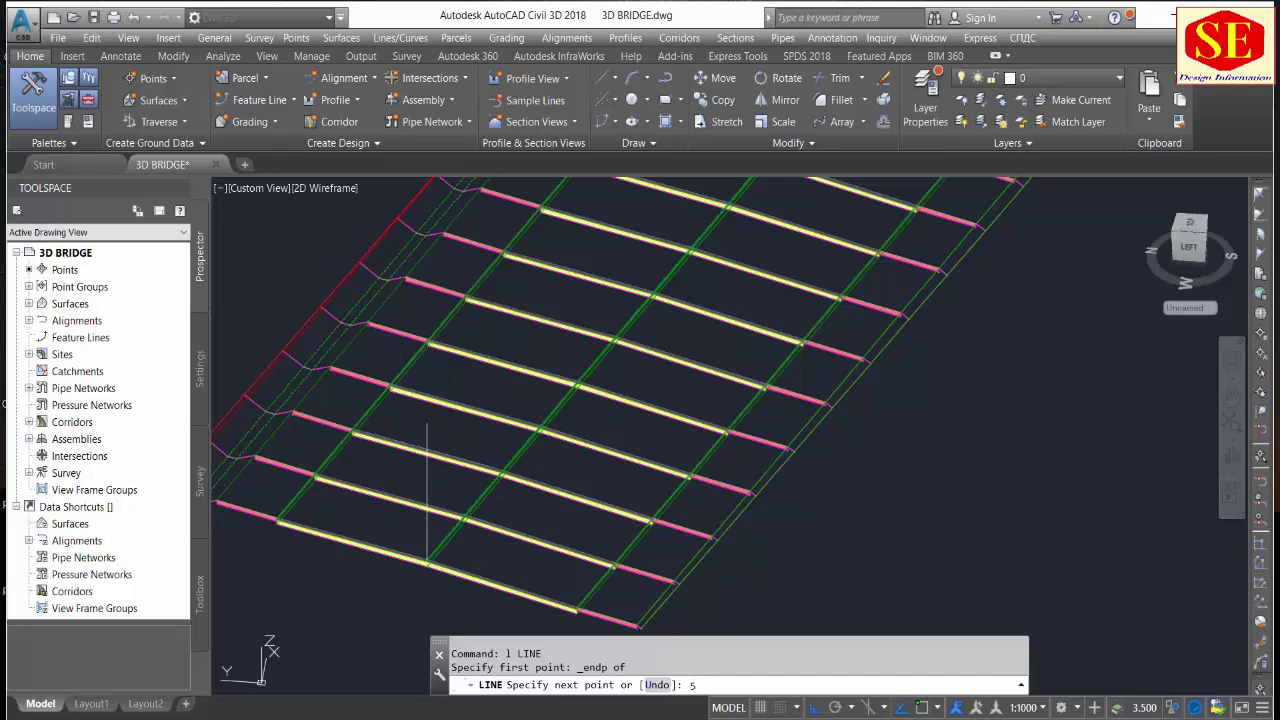
key(Return)
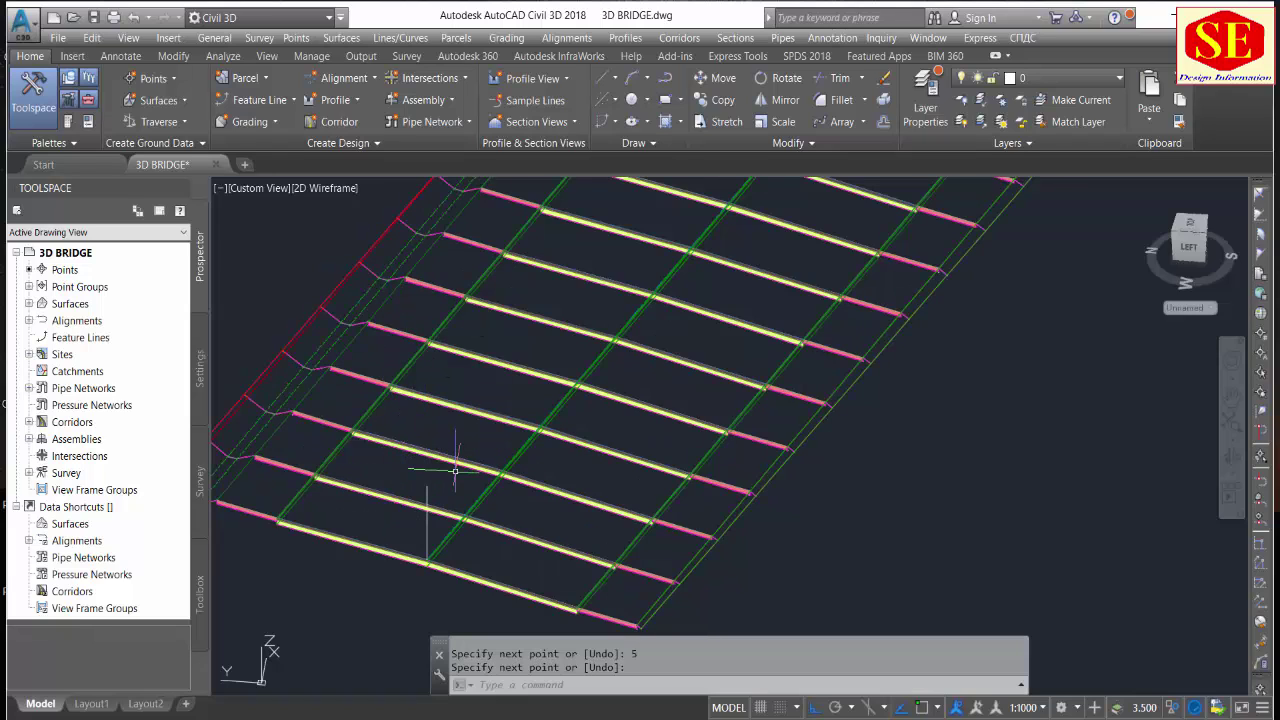
mouse_move(430, 560)
shift+middle_down()
mouse_move(762, 498)
mouse_move(787, 464)
mouse_move(499, 510)
mouse_move(429, 500)
mouse_move(447, 528)
mouse_move(470, 510)
shift+middle_up()
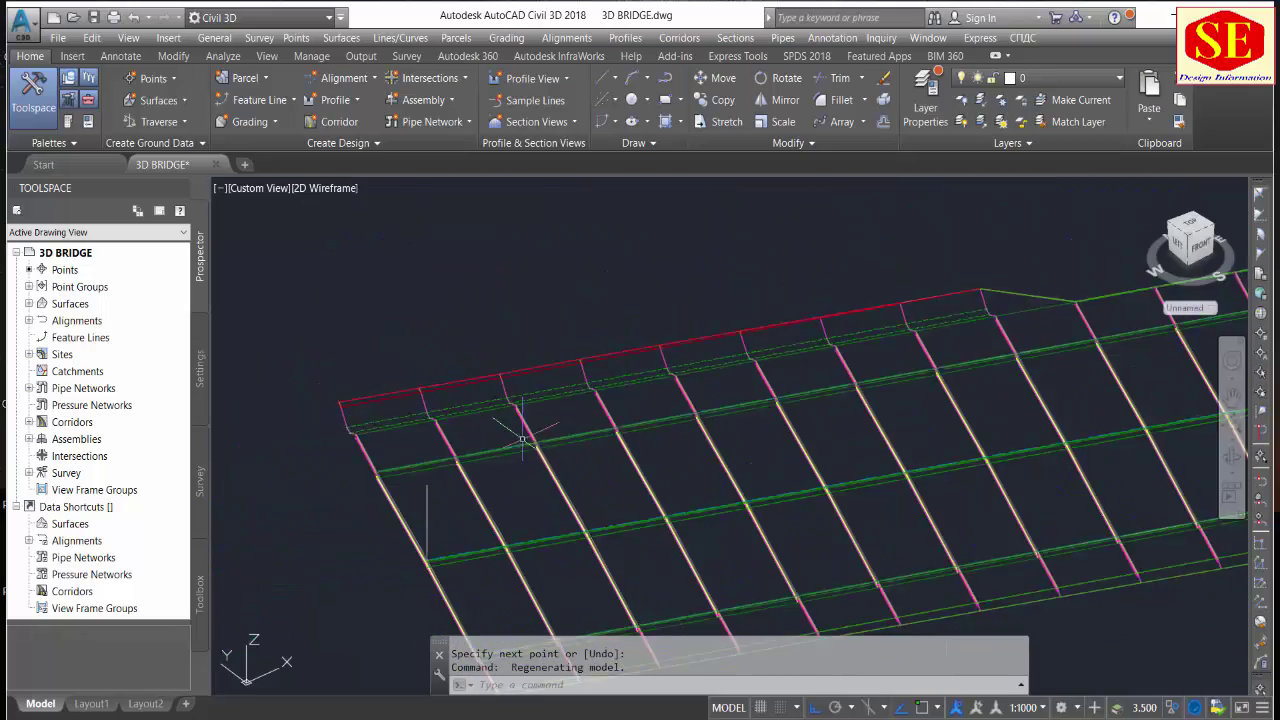
scroll(522, 440, down, 2)
scroll(522, 440, down, 2)
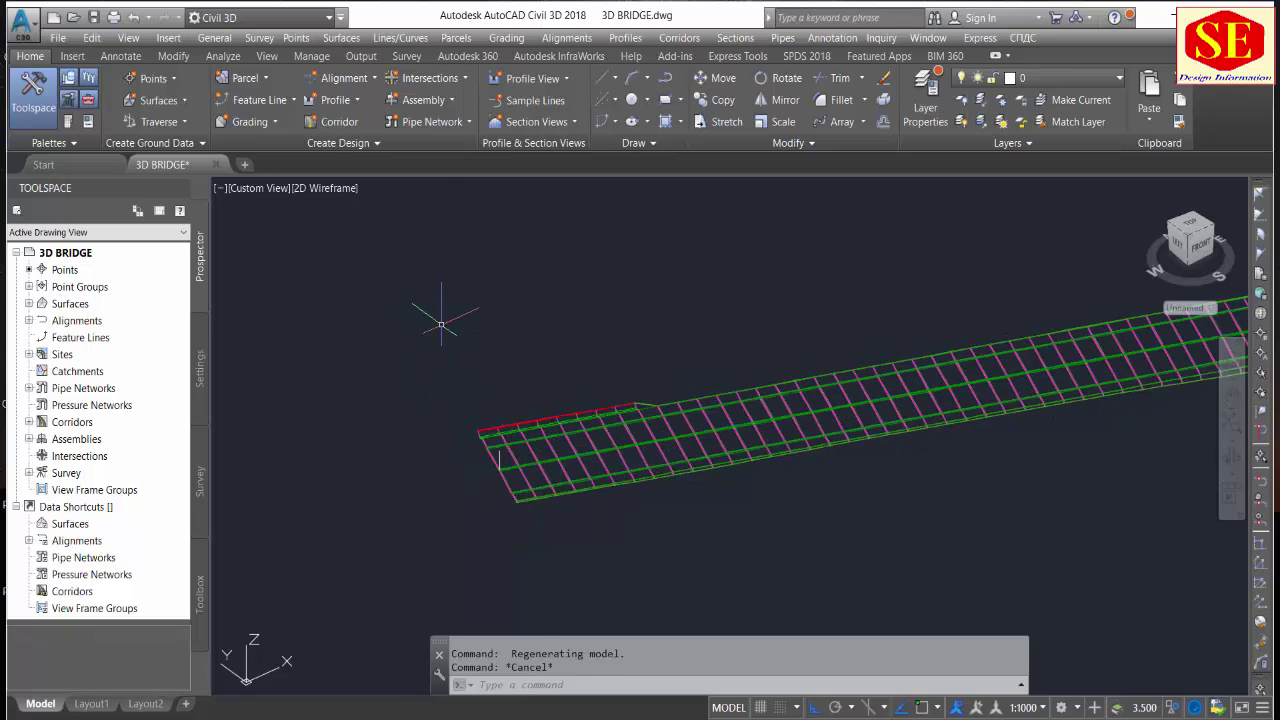
Start copying the 5-unit line, using its endpoint as the base point.
click(477, 685)
text(CO)
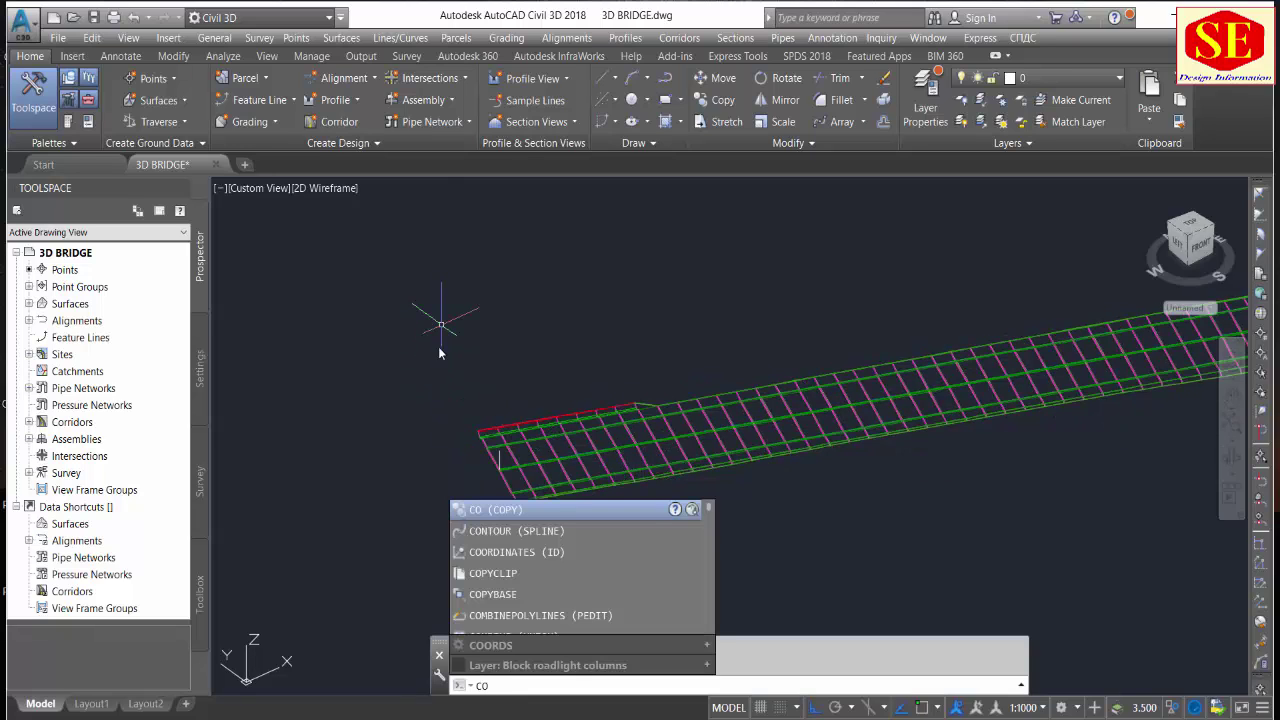
click(470, 510)
scroll(504, 453, up, 2)
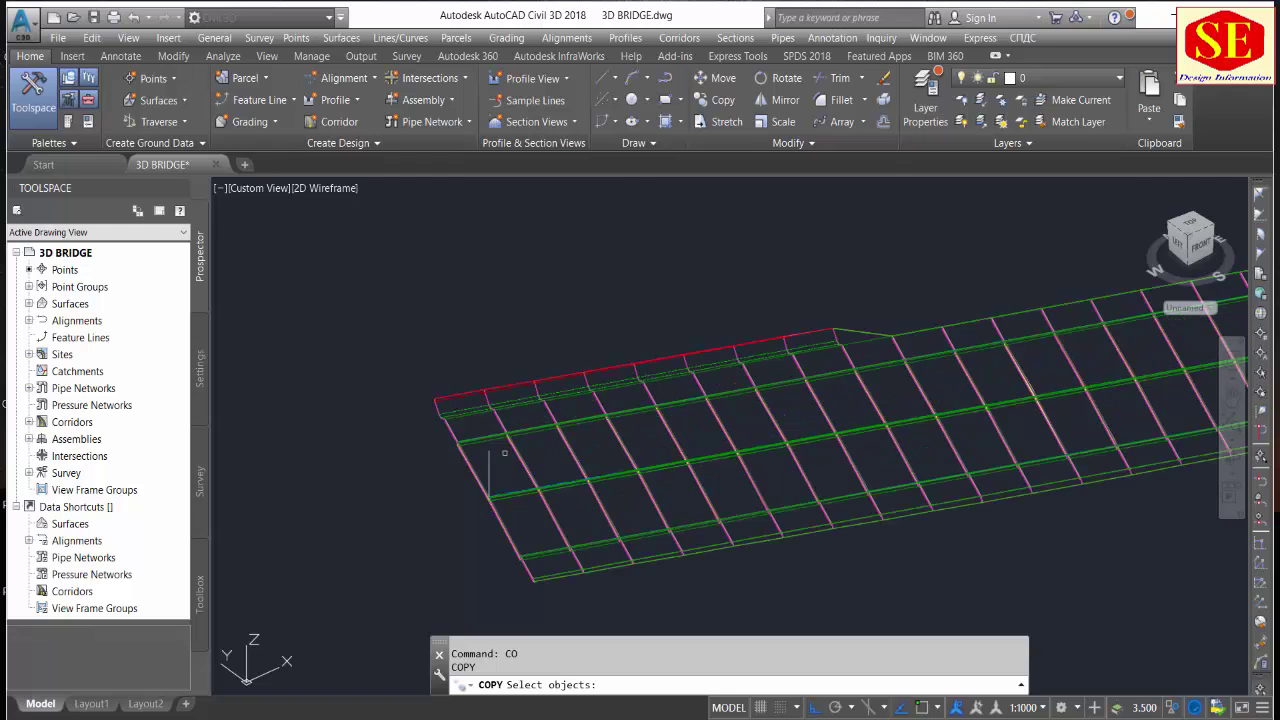
key(Return)
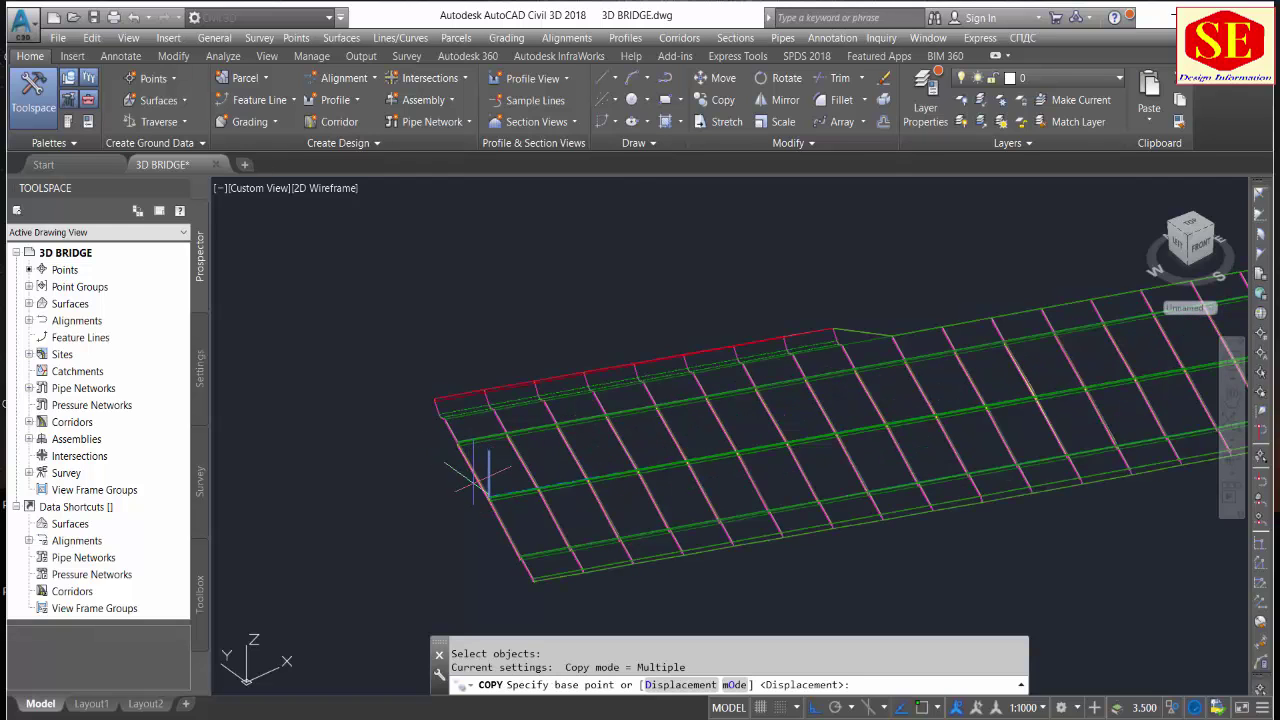
shift+right_click(478, 480)
click(514, 160)
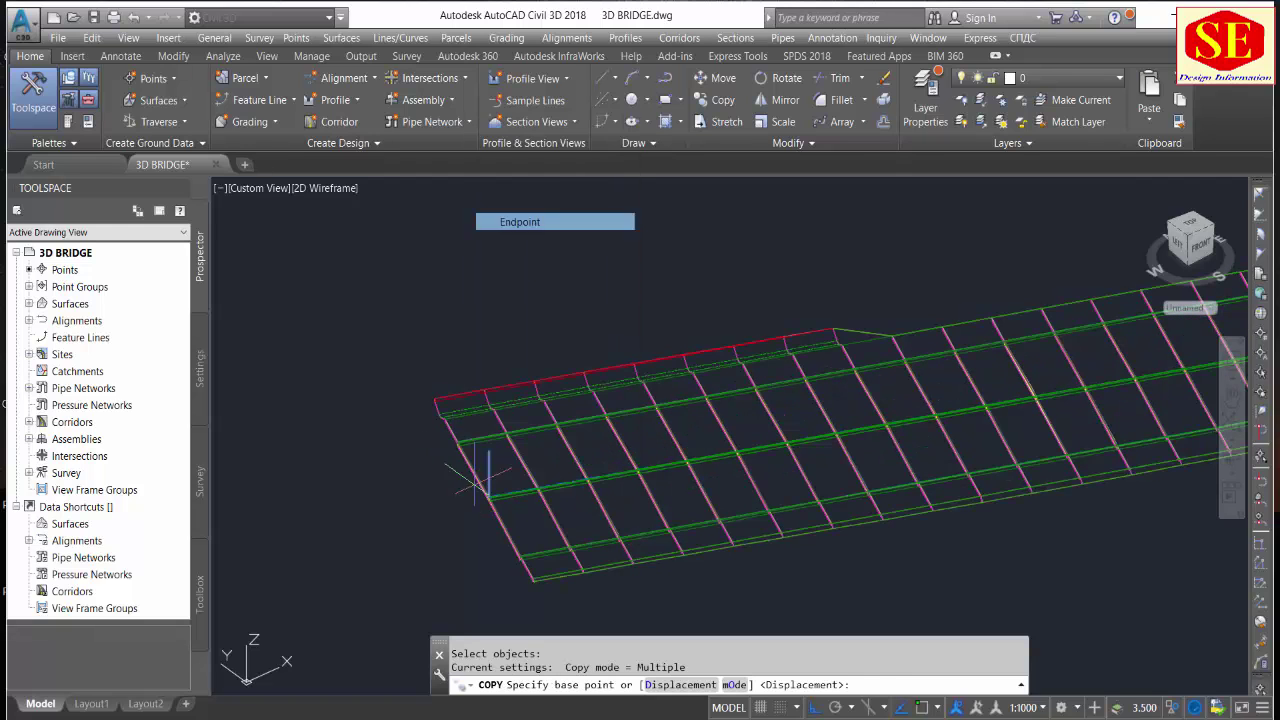
click(488, 497)
scroll(480, 490, down, 3)
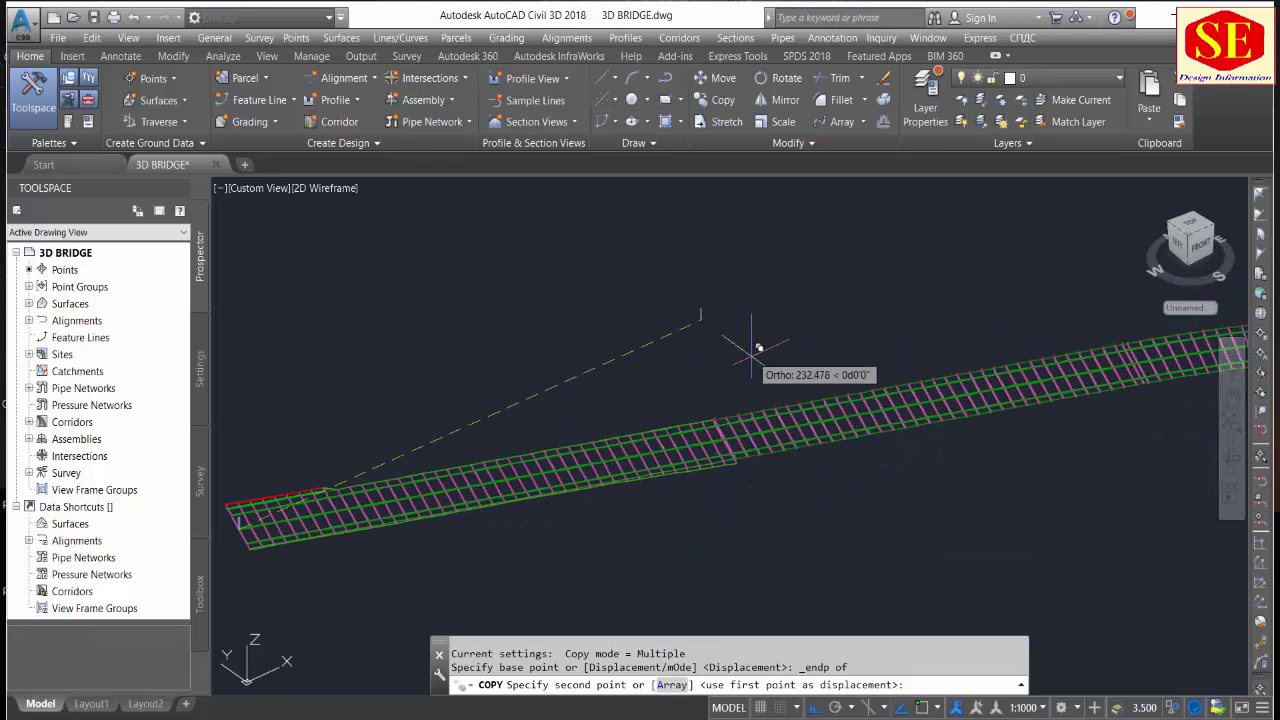
scroll(735, 410, up, 3)
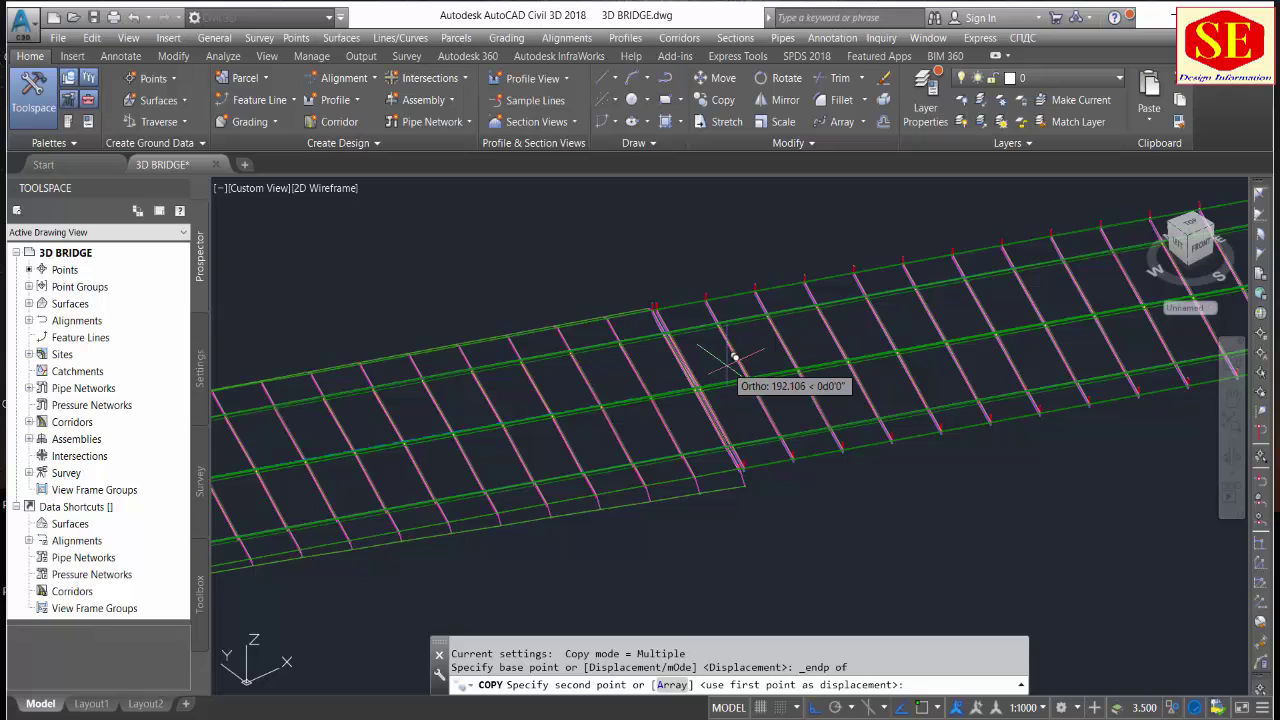
Place copies of the line at the first two deck endpoints.
shift+right_click(733, 357)
click(770, 469)
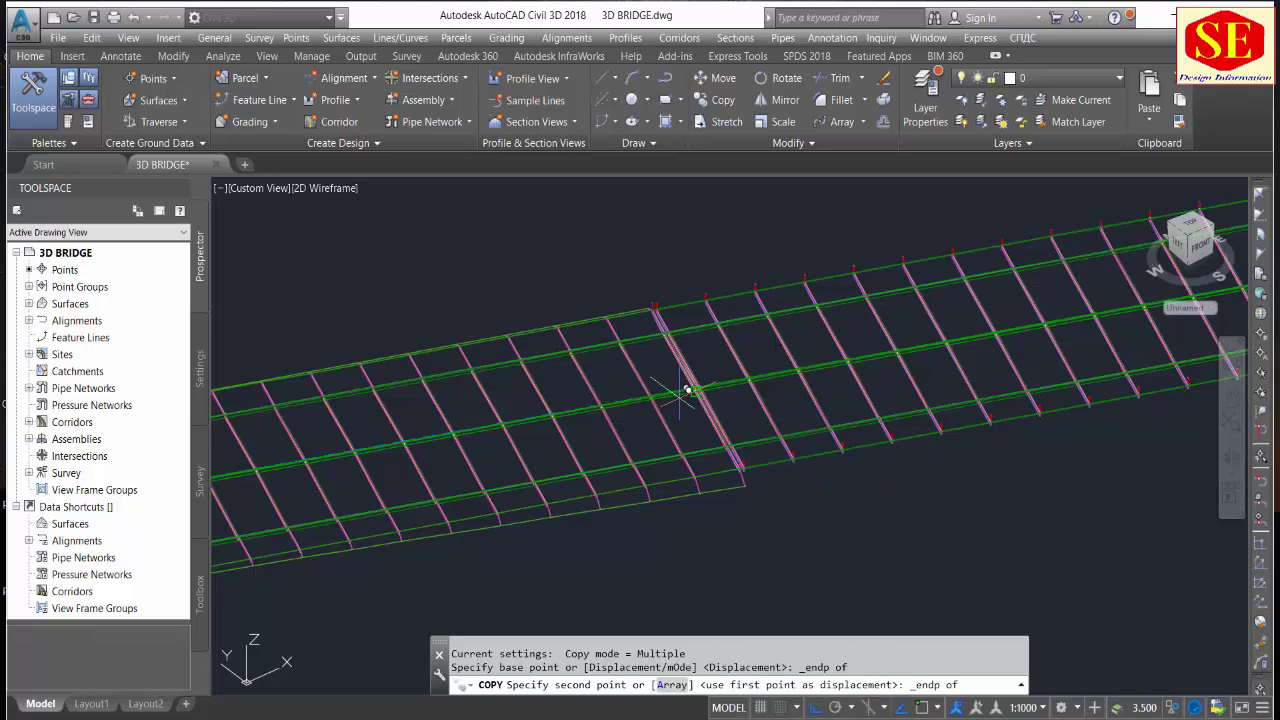
scroll(703, 381, up, 4)
click(698, 383)
scroll(590, 375, down, 8)
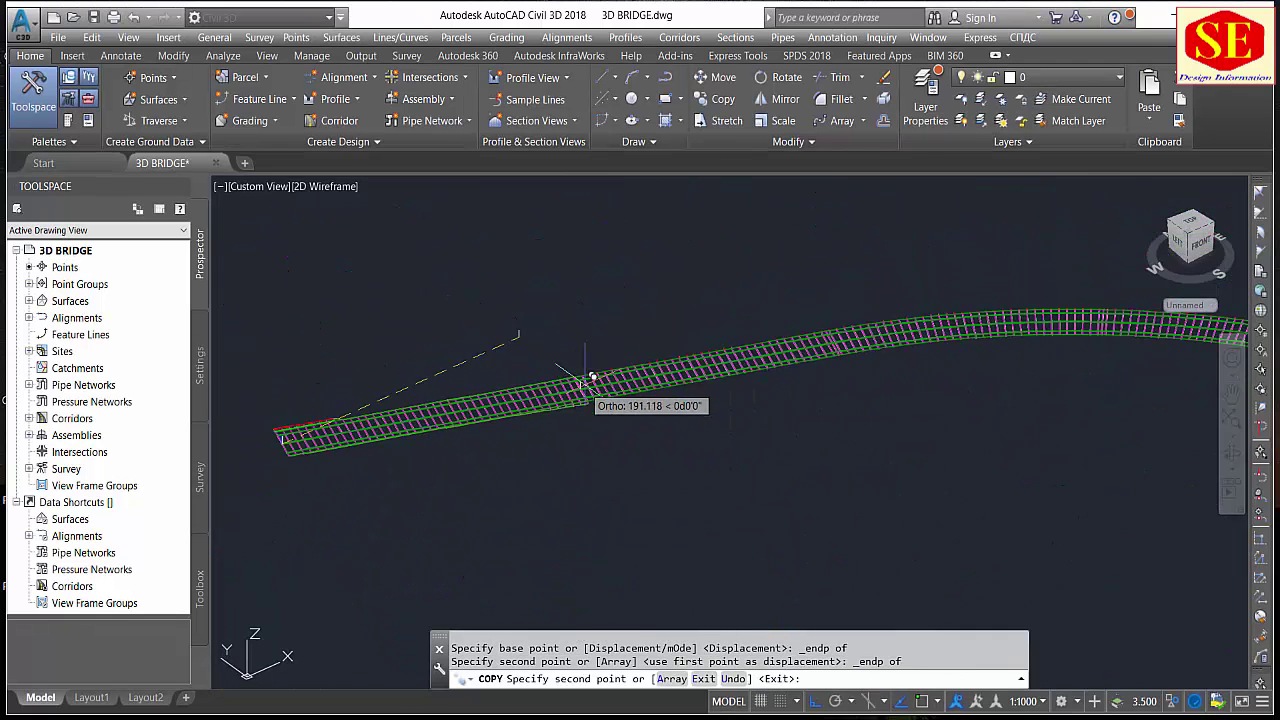
scroll(862, 322, up, 2)
shift+right_click(862, 322)
click(903, 428)
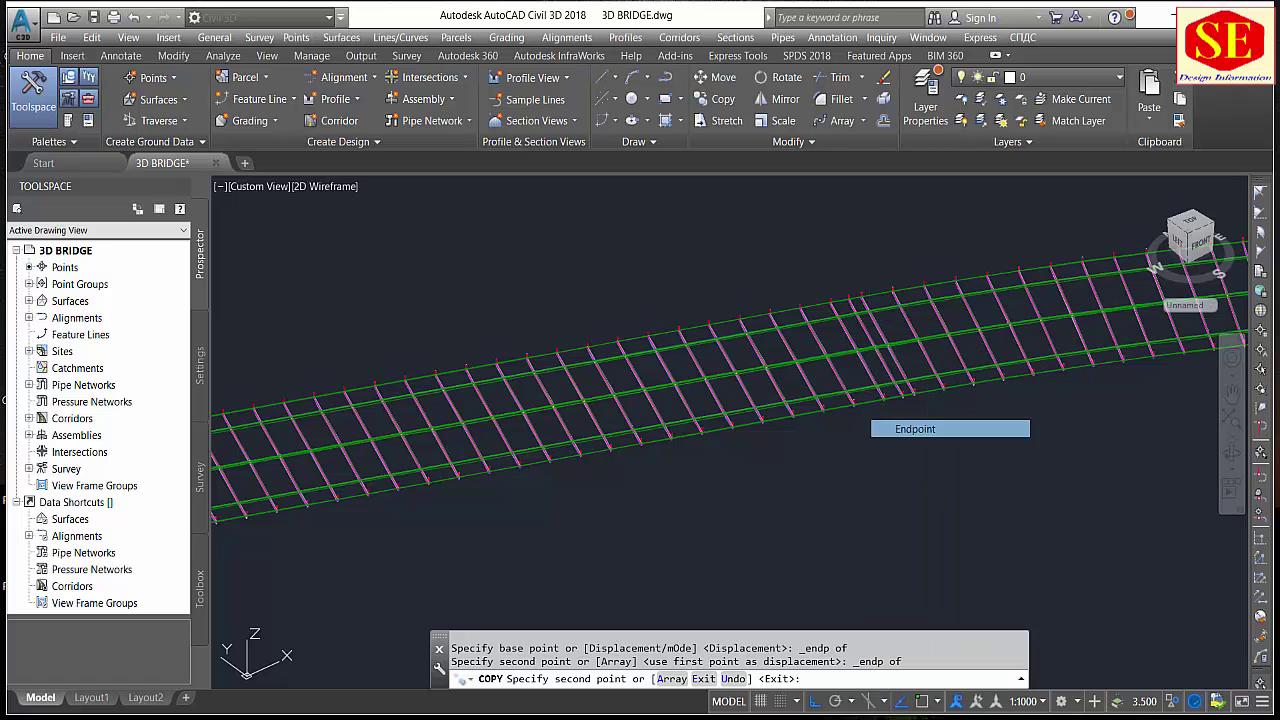
click(865, 320)
scroll(644, 387, down, 2)
shift+middle_drag(644, 387, 594, 471)
Place two more line copies at endpoints further along the deck.
shift+right_click(805, 425)
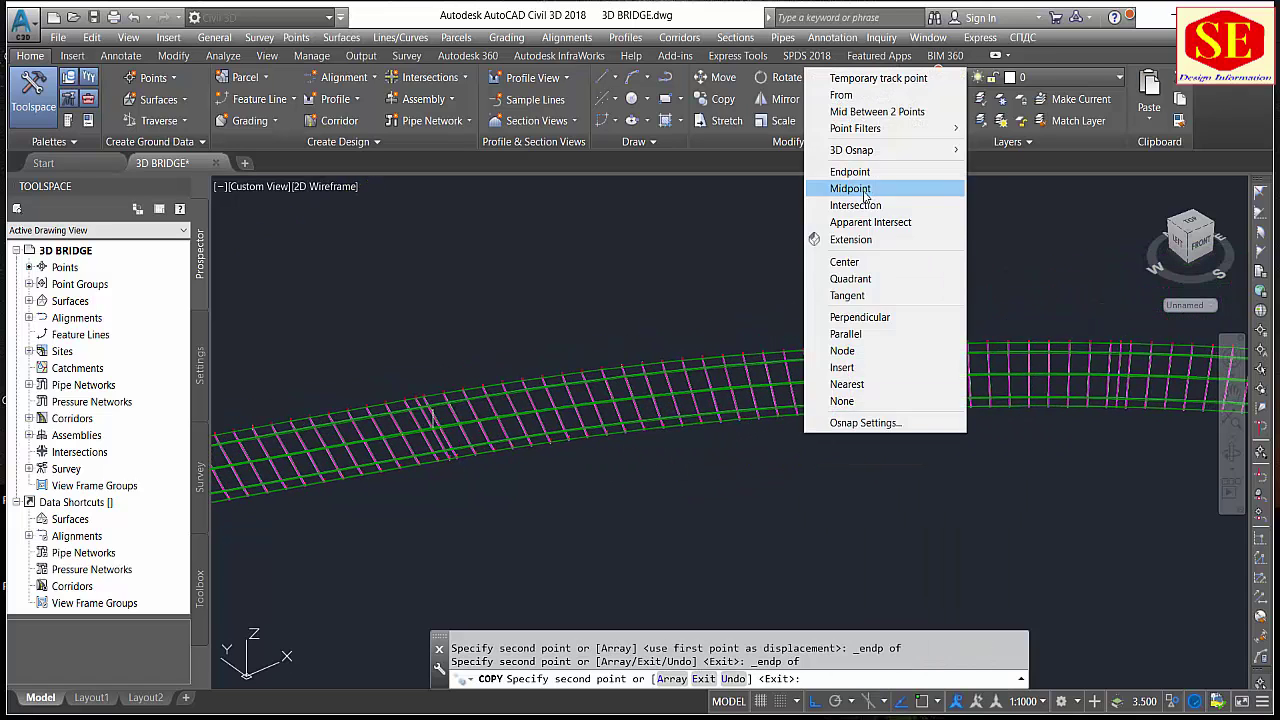
click(855, 175)
click(757, 377)
shift+right_click(895, 408)
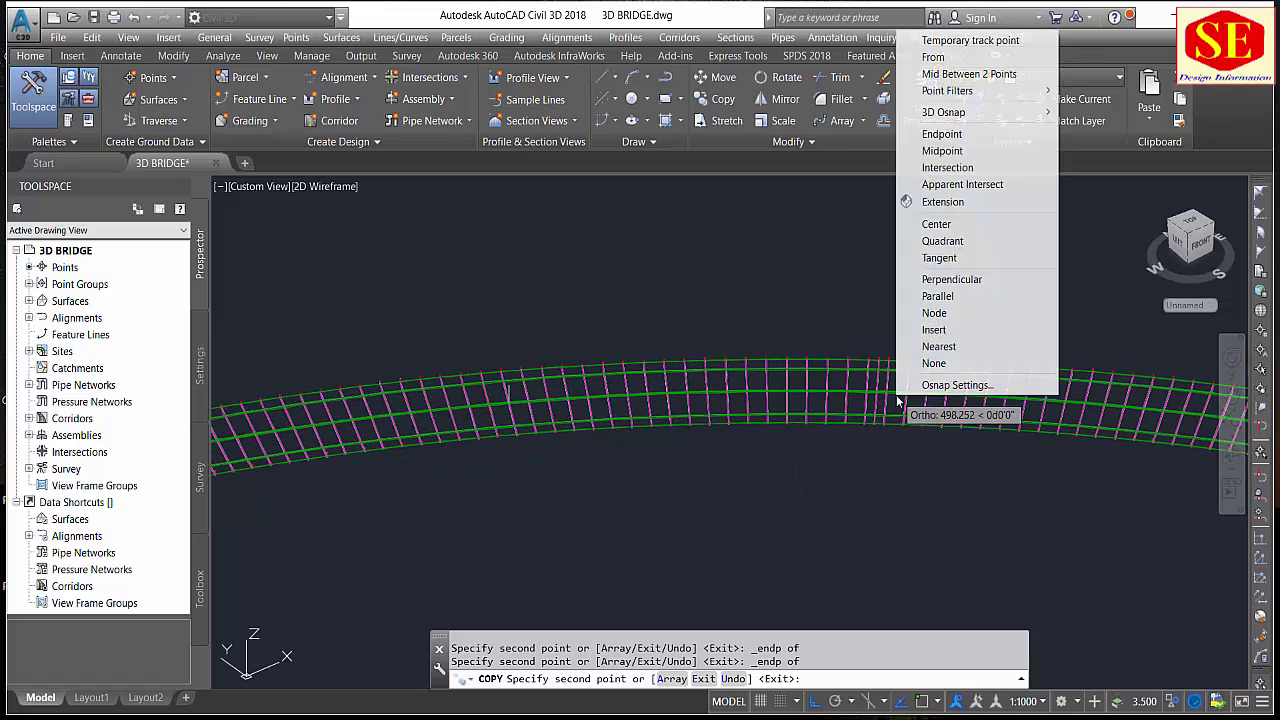
click(941, 134)
scroll(886, 374, up, 2)
click(612, 392)
scroll(623, 400, down, 2)
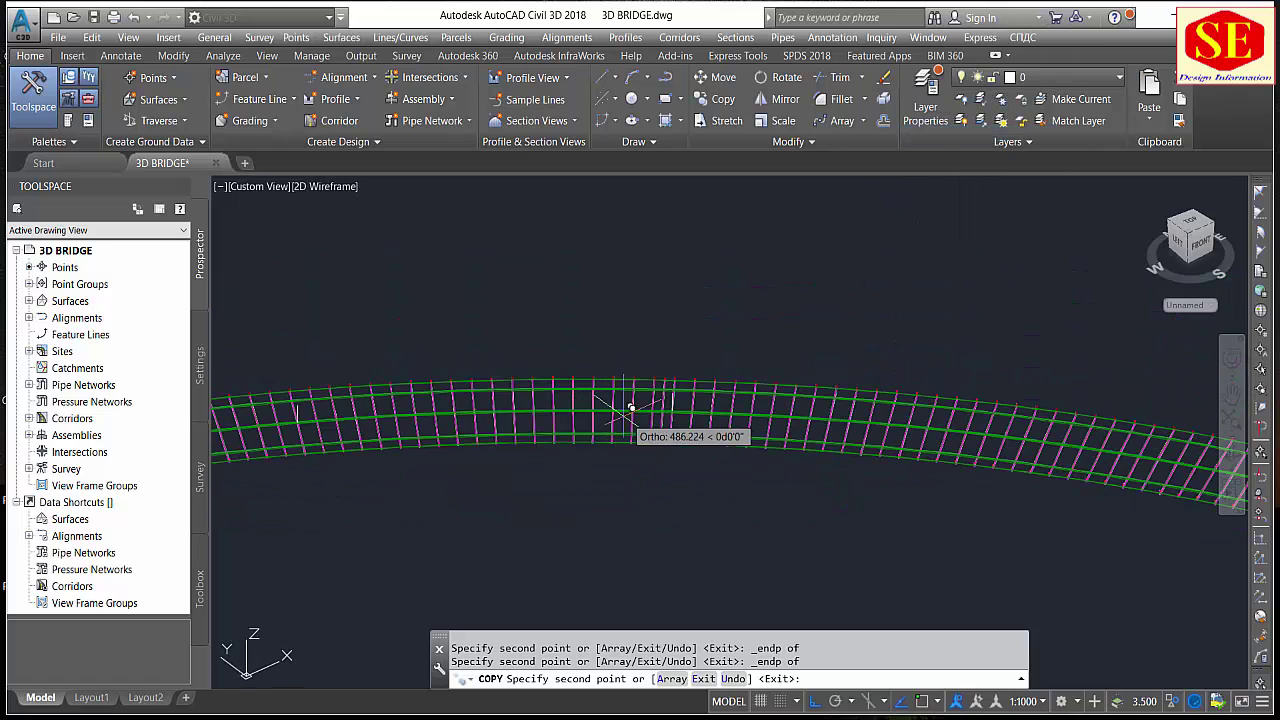
Continue snapping line copies to endpoints along the curving deck.
shift+middle_drag(745, 490, 858, 485)
shift+right_click(856, 485)
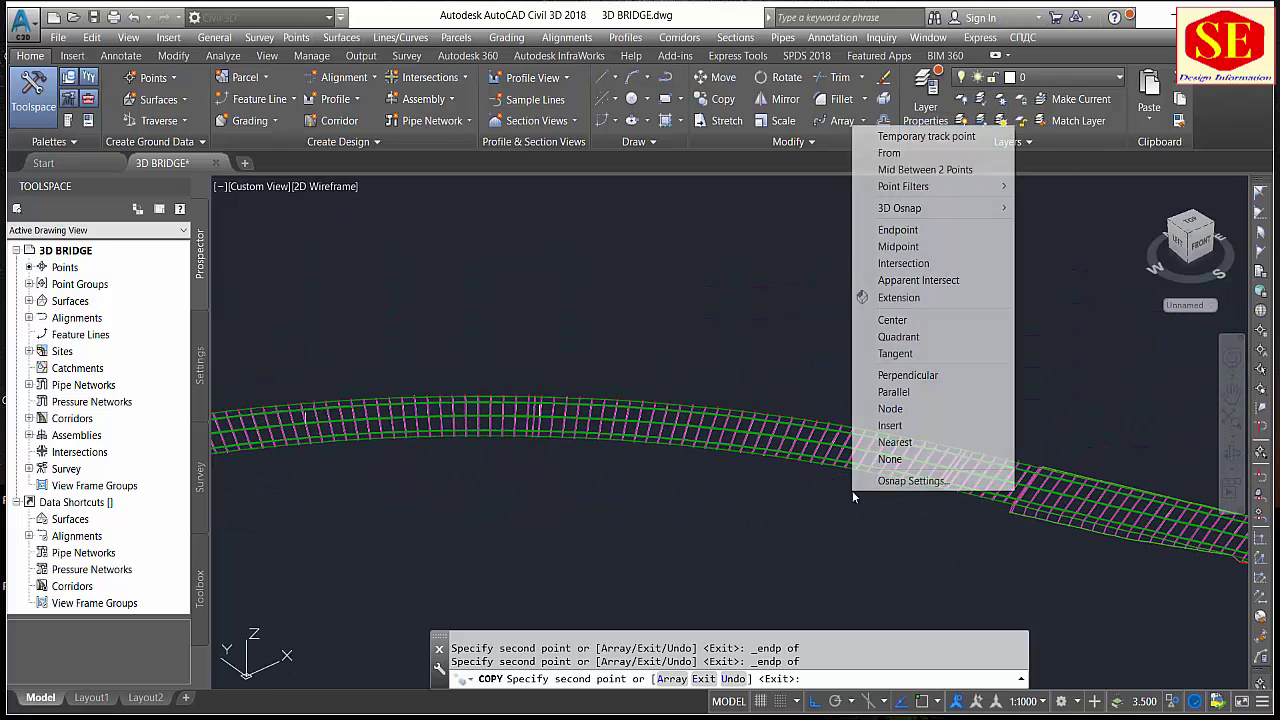
click(890, 229)
scroll(950, 490, up, 2)
shift+right_click(968, 465)
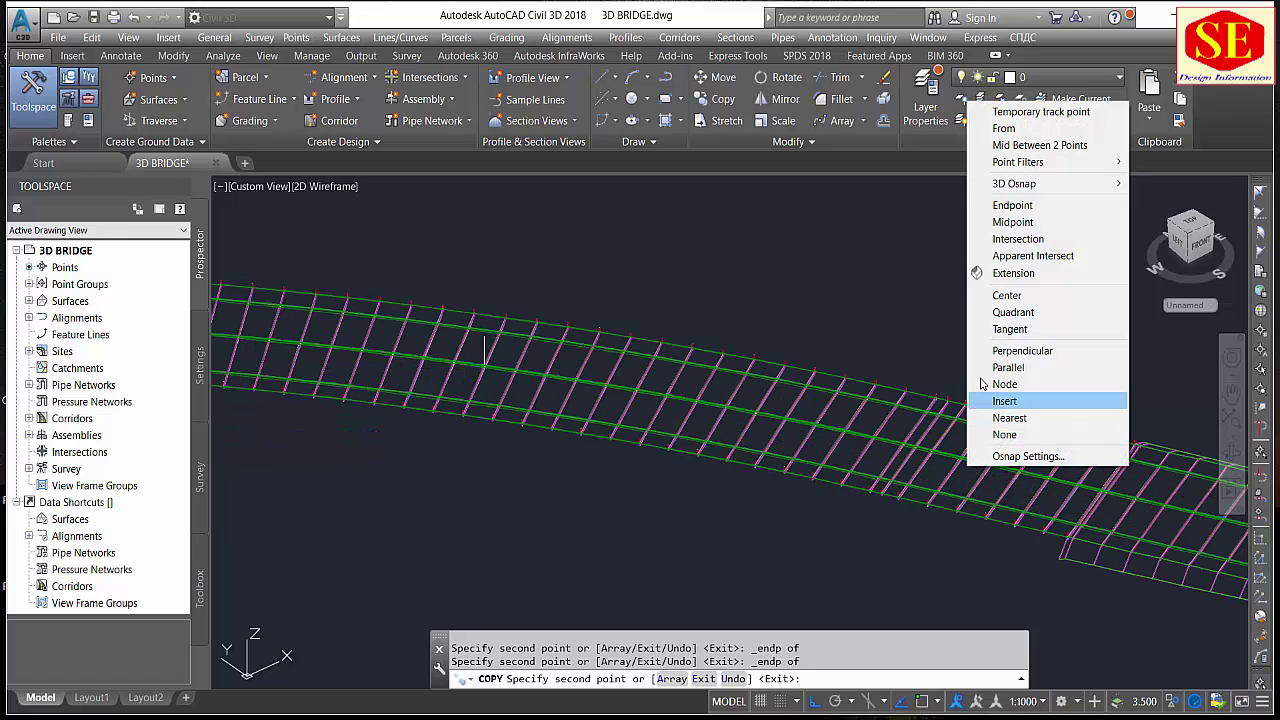
click(1016, 205)
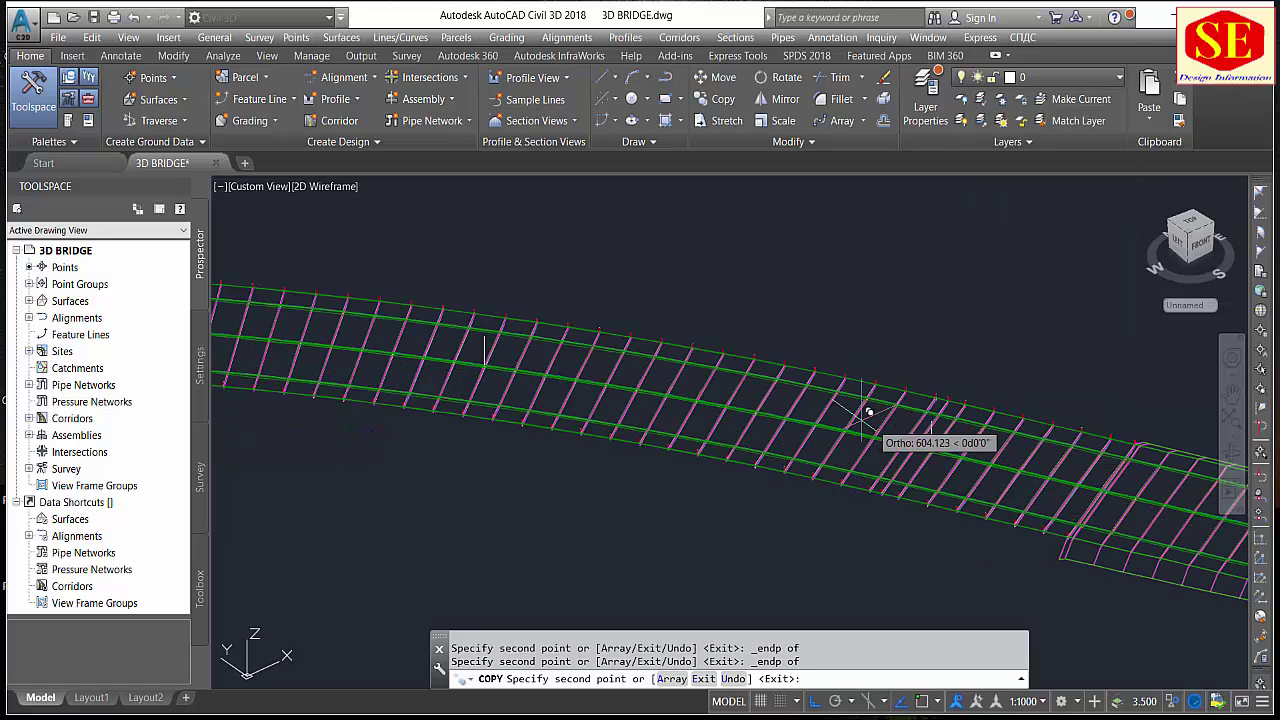
scroll(885, 455, down, 2)
scroll(888, 462, down, 2)
Place the last line copy at the deck's far end and finish copying.
shift+right_click(634, 375)
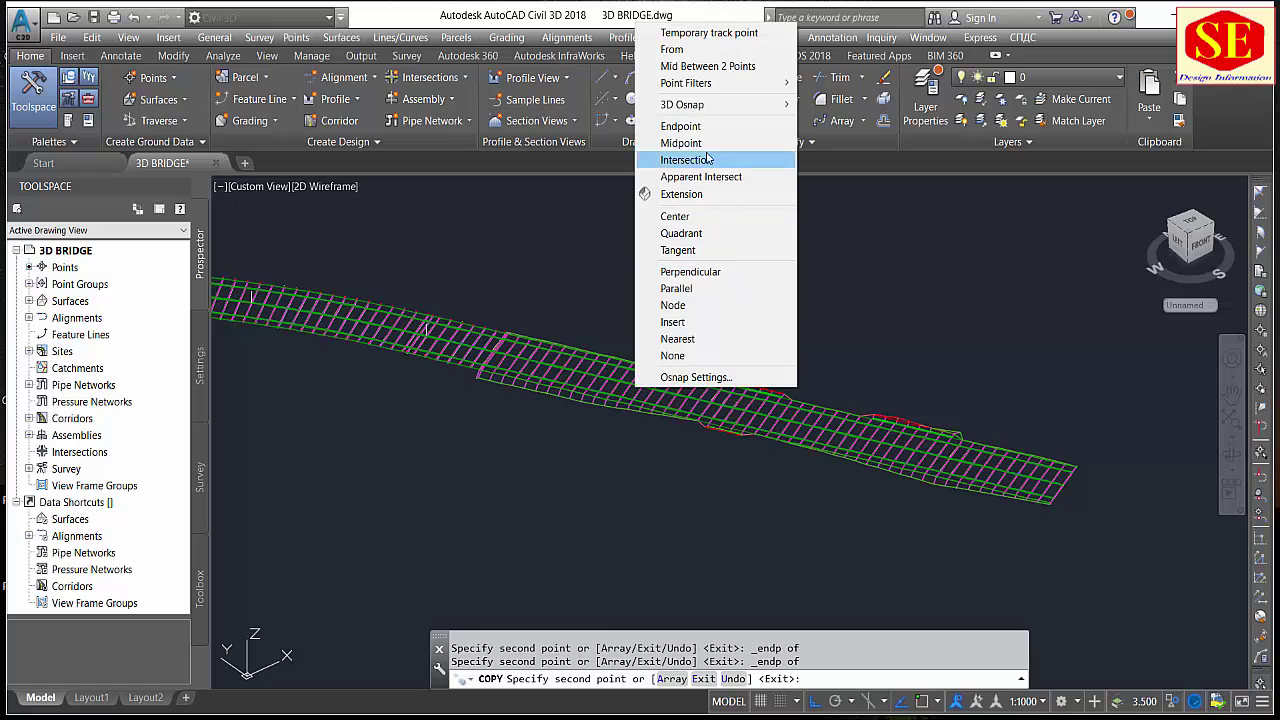
click(680, 128)
scroll(691, 400, up, 2)
scroll(814, 357, up, 2)
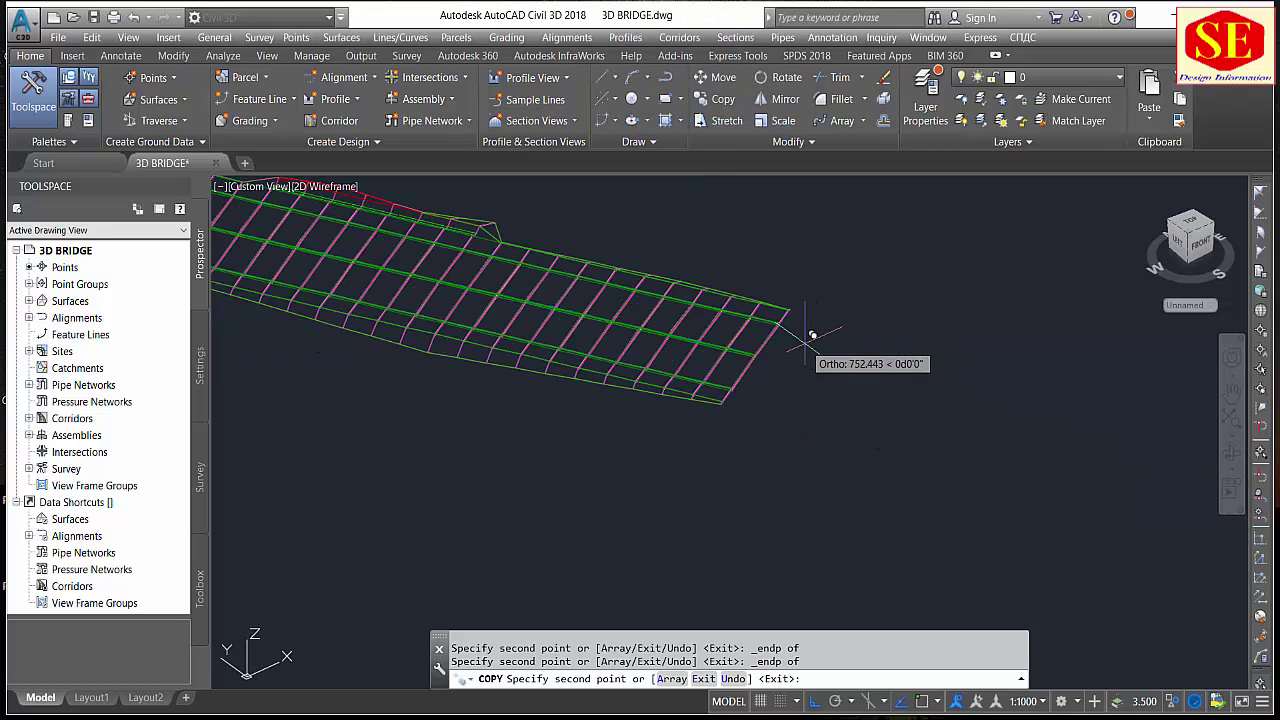
shift+right_click(820, 350)
click(866, 452)
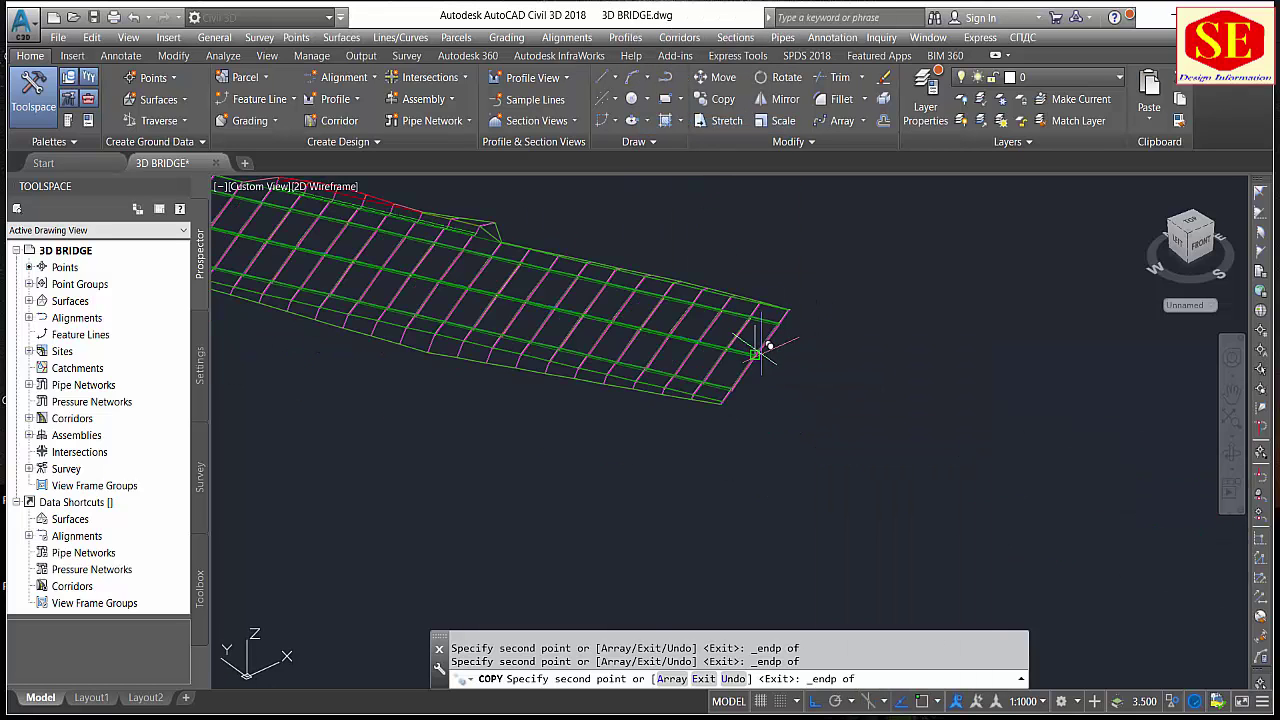
click(829, 391)
key(Return)
End the orbit and zoom and pan until the deck fills the view.
scroll(835, 420, down, 2)
scroll(600, 460, down, 1)
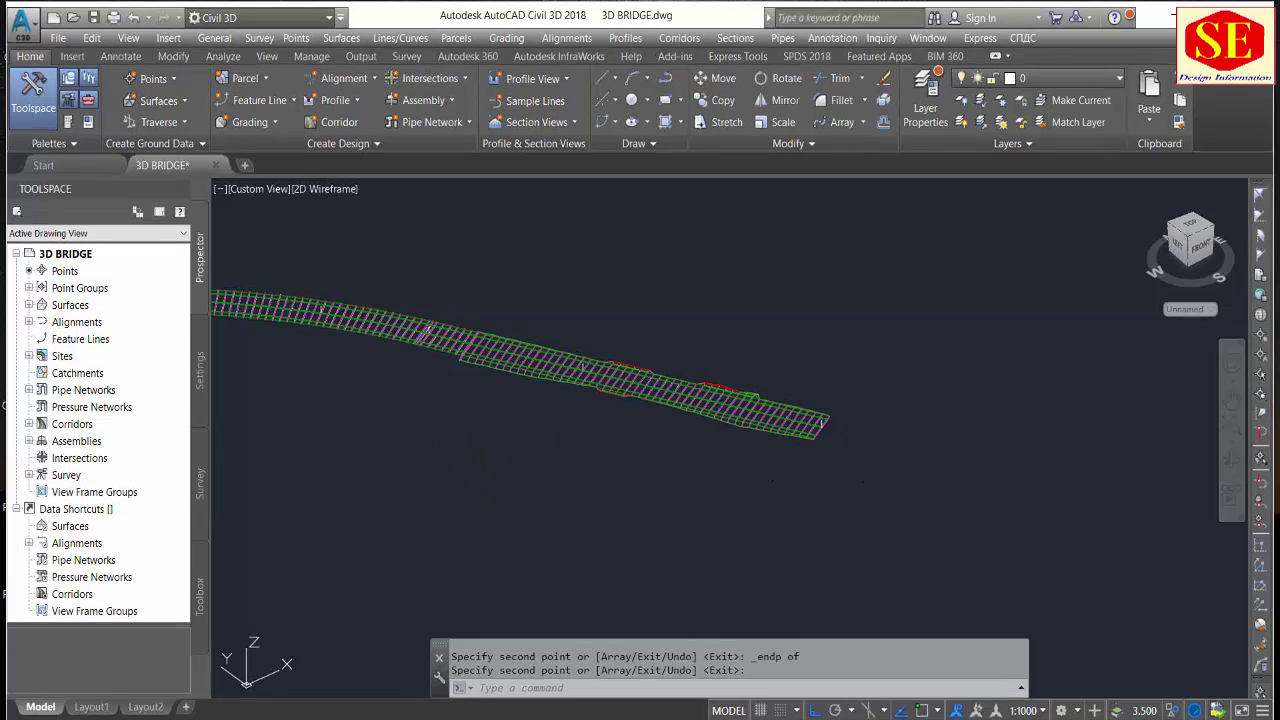
mouse_move(820, 423)
shift+middle_down()
mouse_move(667, 463)
mouse_move(655, 415)
mouse_move(709, 451)
mouse_move(757, 449)
mouse_move(674, 446)
shift+middle_up()
key(Escape)
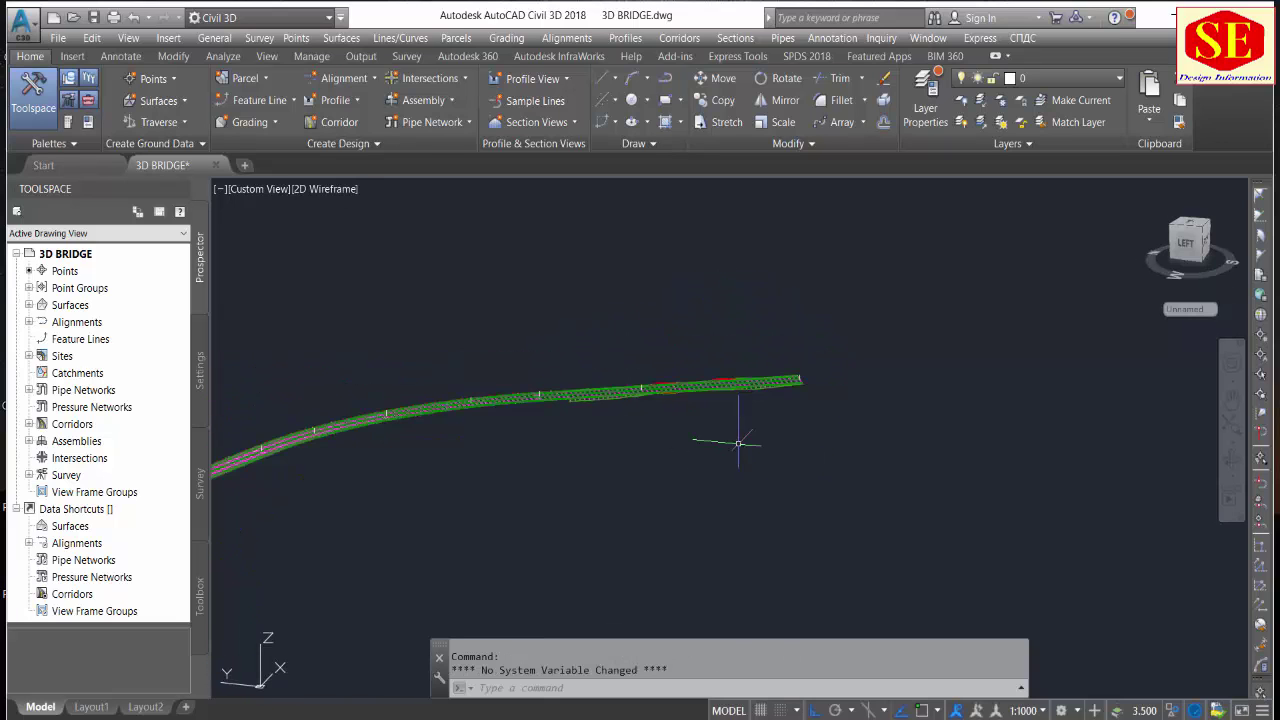
middle_drag(353, 488, 731, 386)
scroll(406, 444, up, 3)
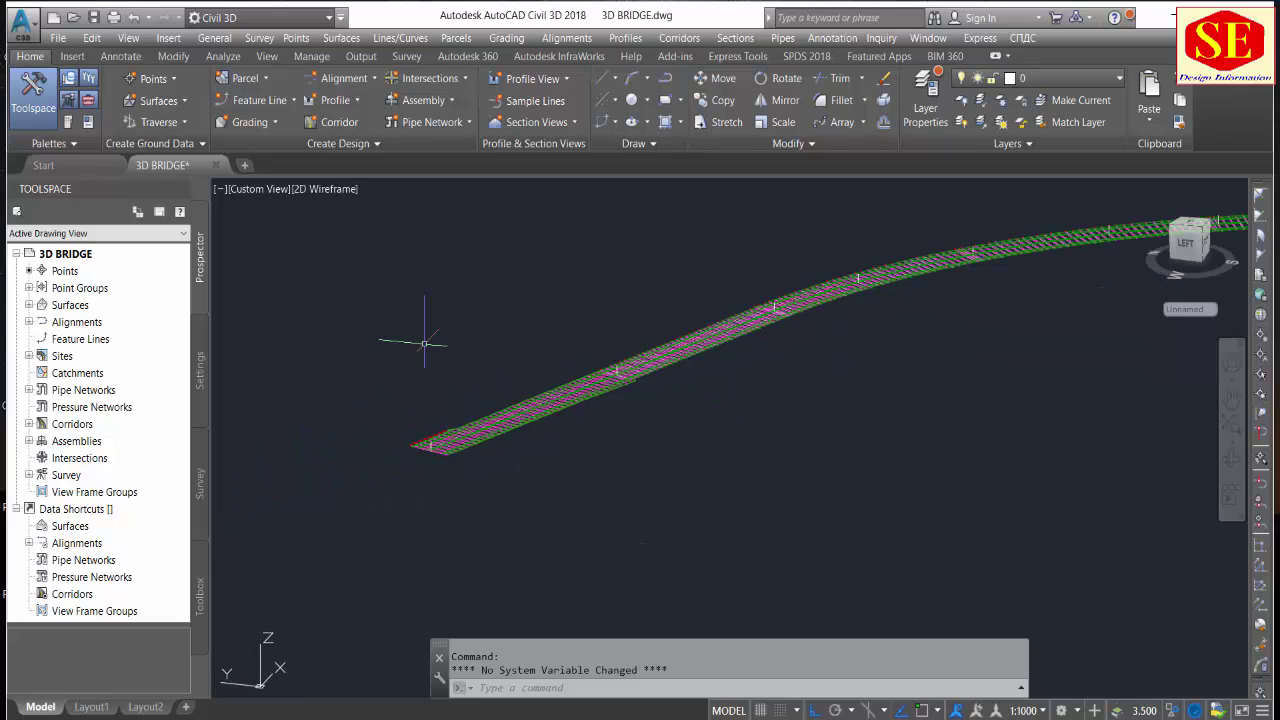
middle_drag(424, 343, 354, 372)
Start a SPLINE at the deck's end and snap its second point to a deck endpoint.
text(s)
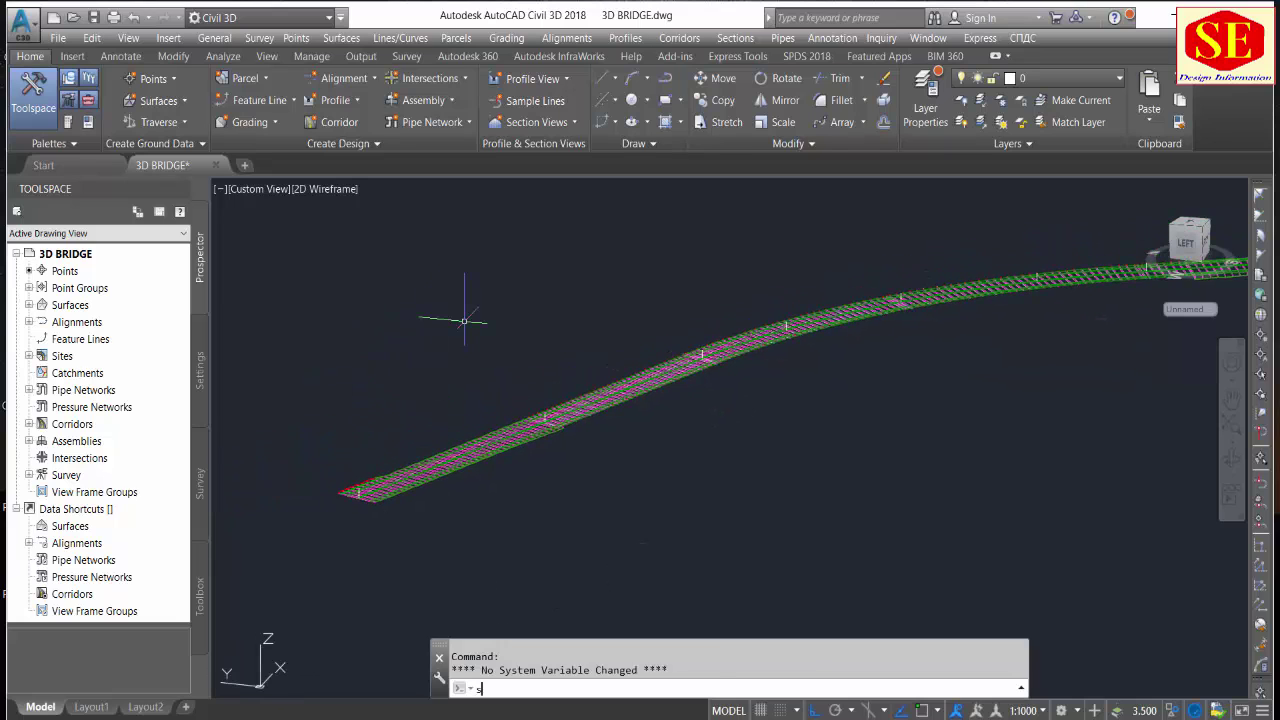
text(pline)
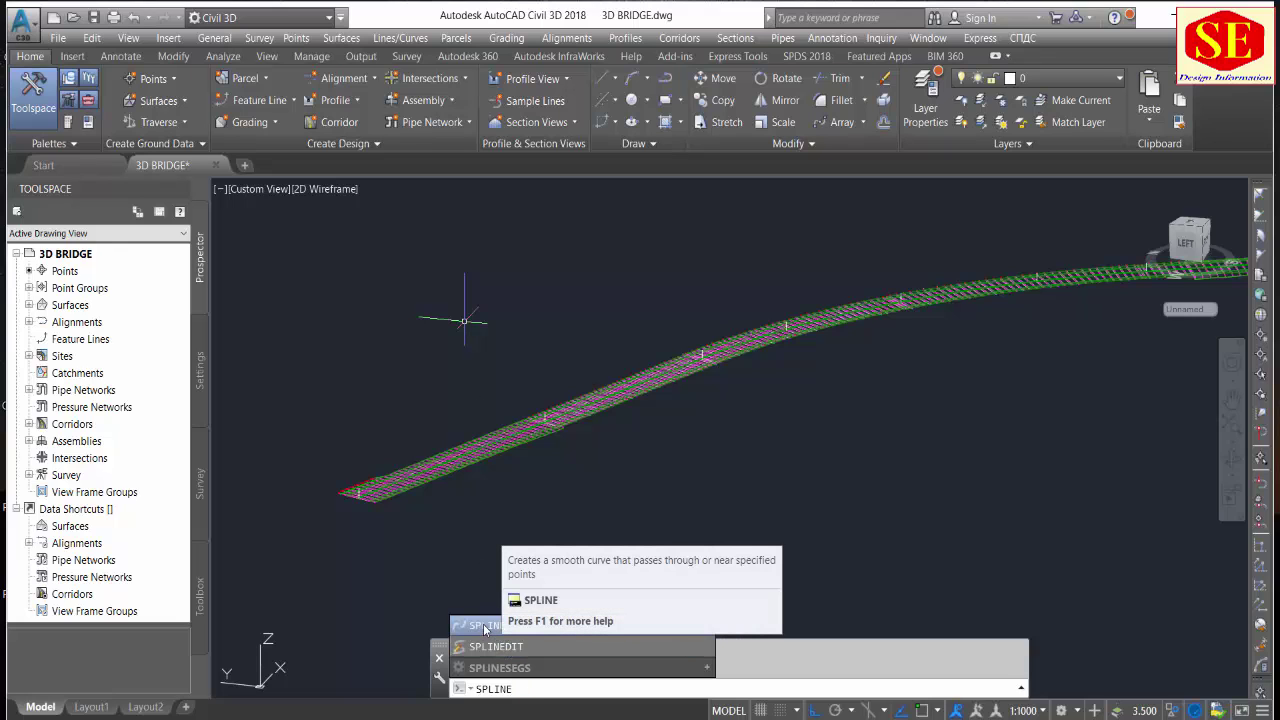
click(485, 626)
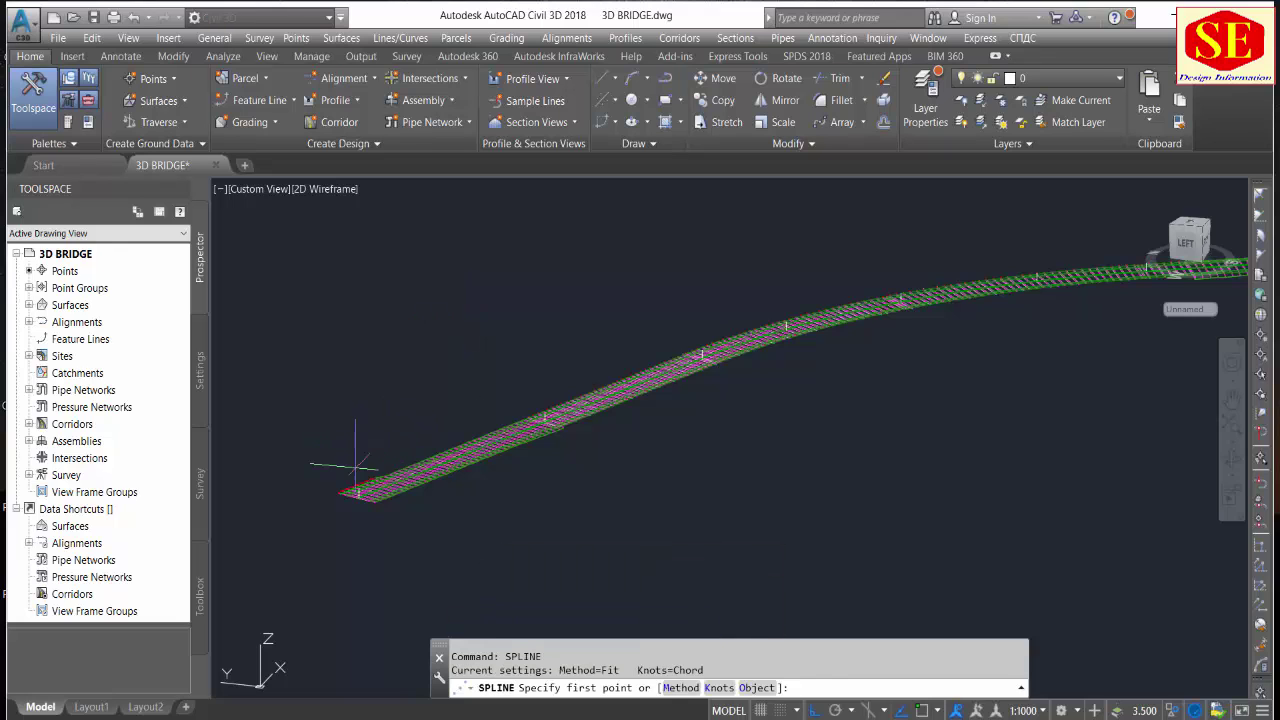
scroll(355, 465, up, 3)
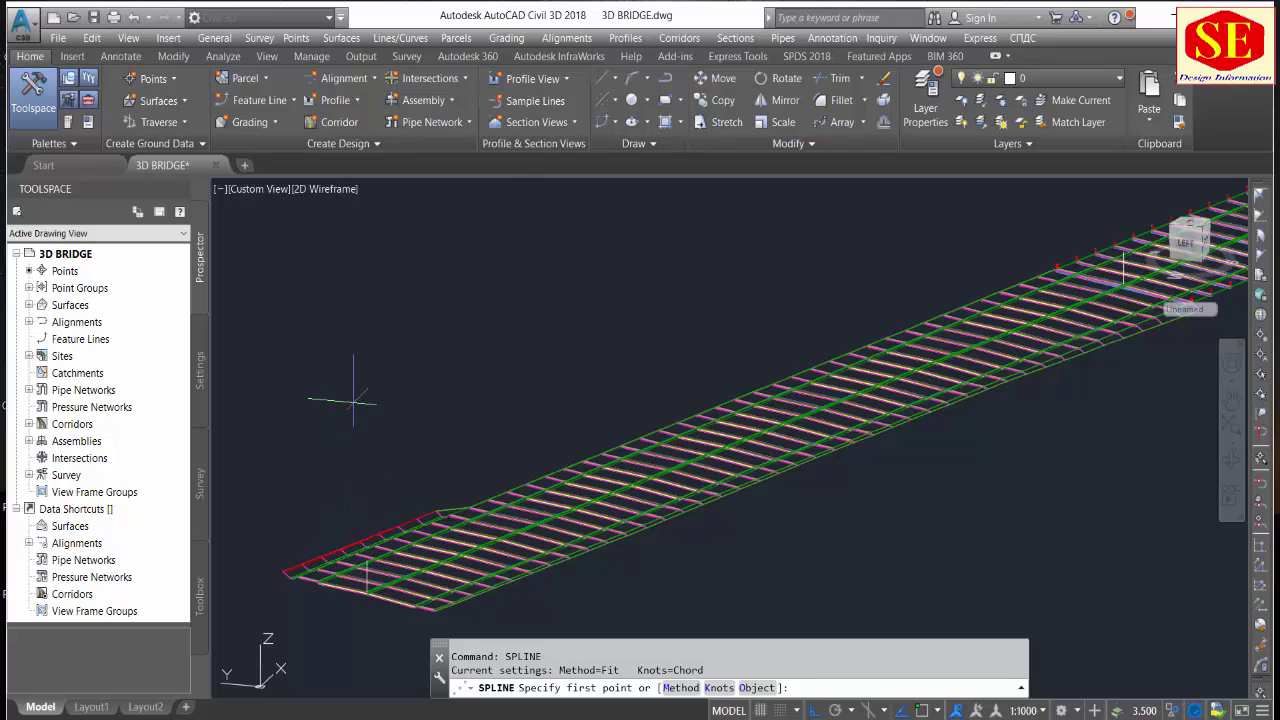
shift+right_click(353, 401)
click(390, 138)
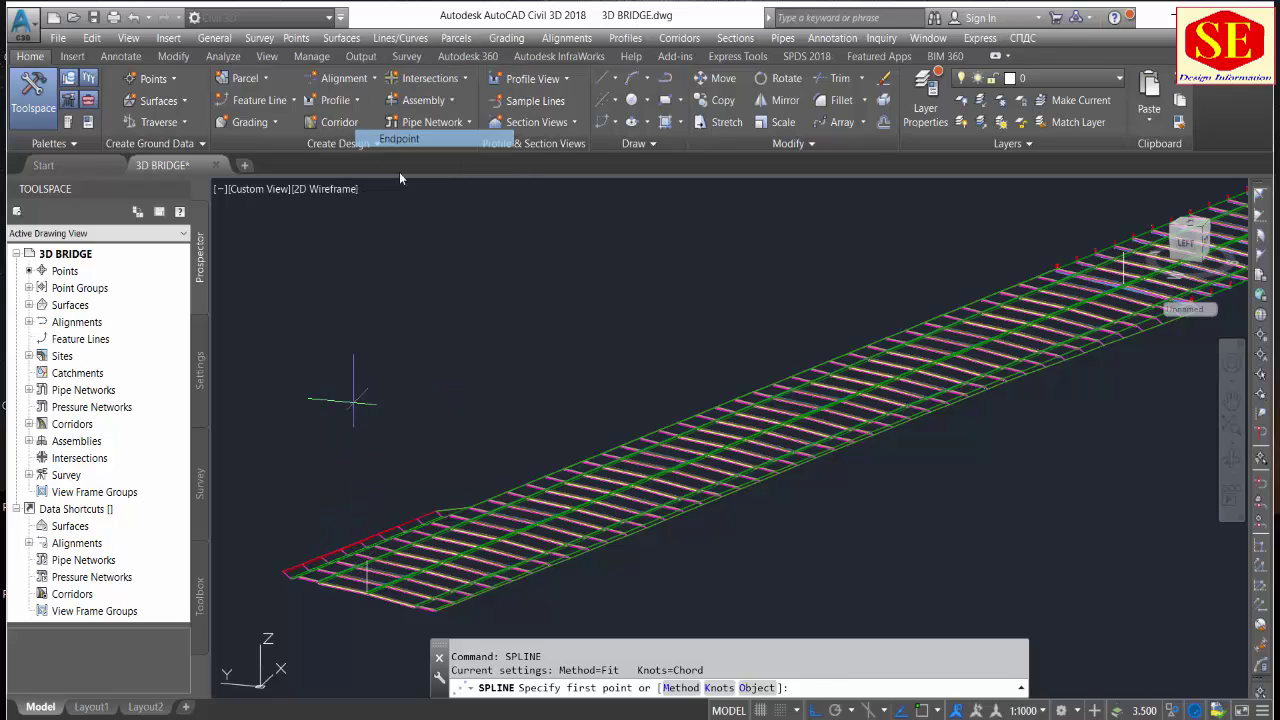
click(367, 560)
scroll(728, 330, up, 2)
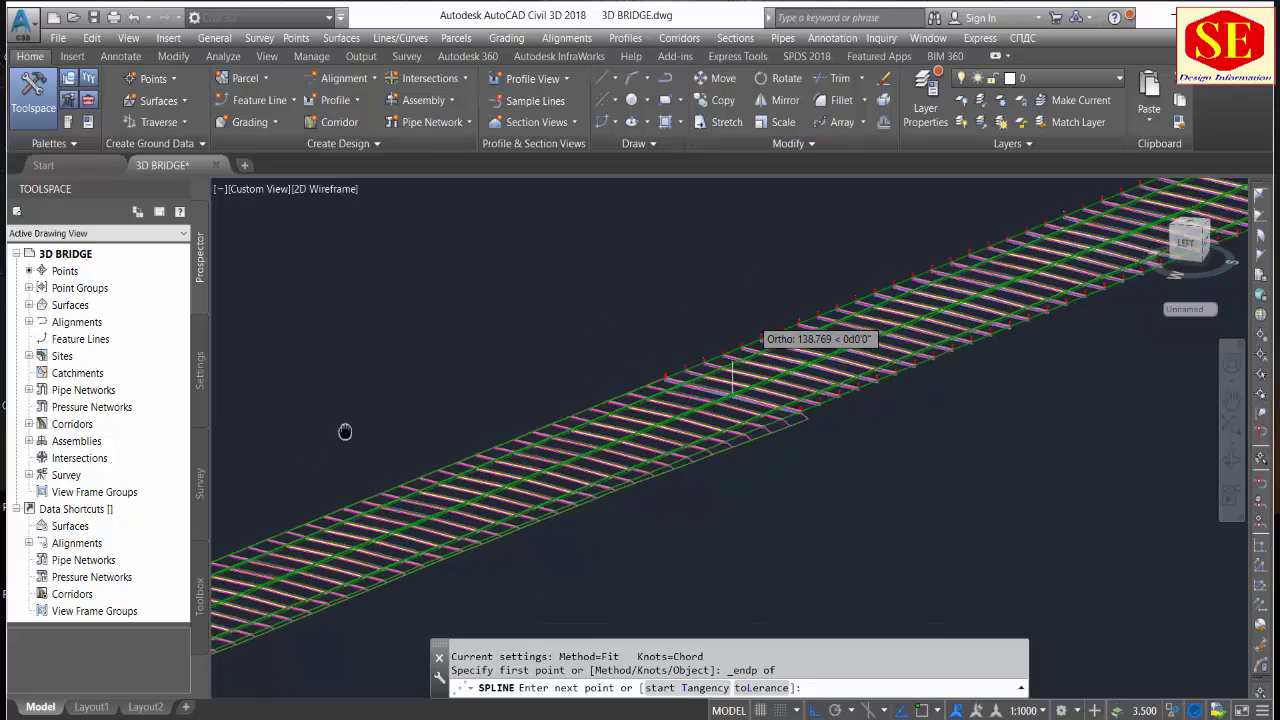
scroll(663, 394, up, 1)
scroll(693, 340, up, 2)
shift+right_click(645, 307)
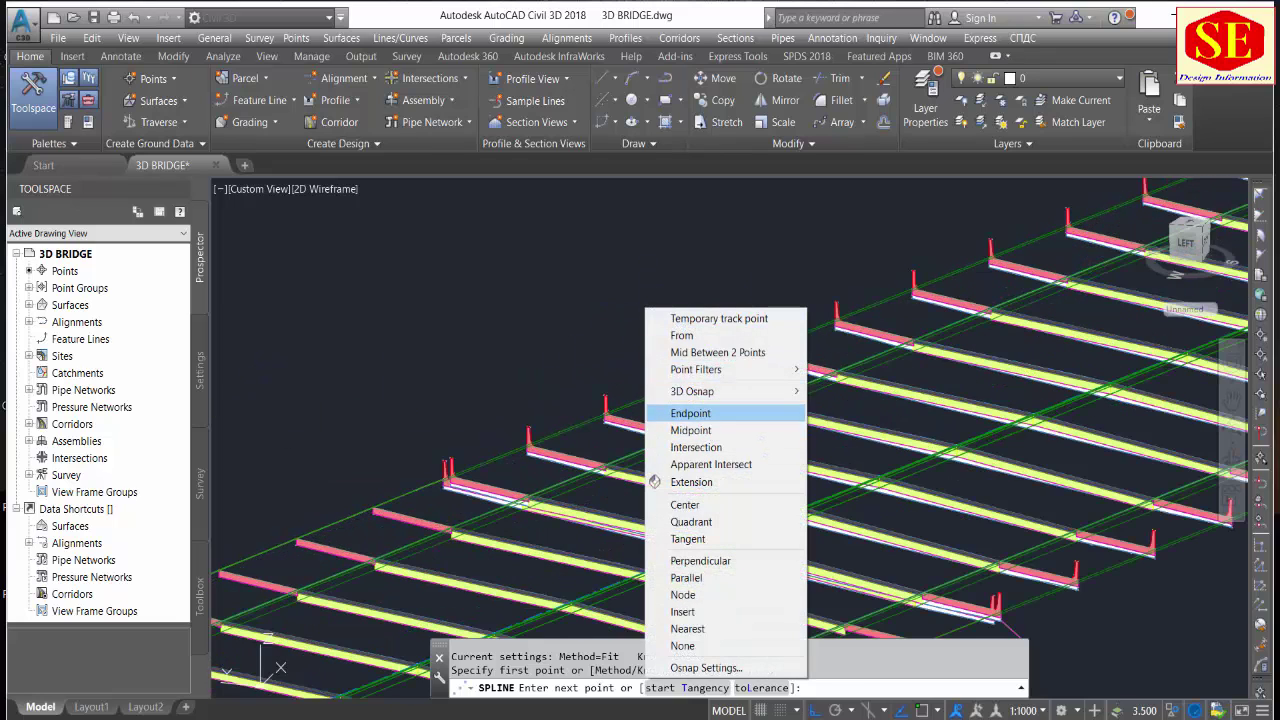
click(695, 413)
click(719, 411)
Continue the spline through three more endpoints along the deck edge.
scroll(300, 343, down, 2)
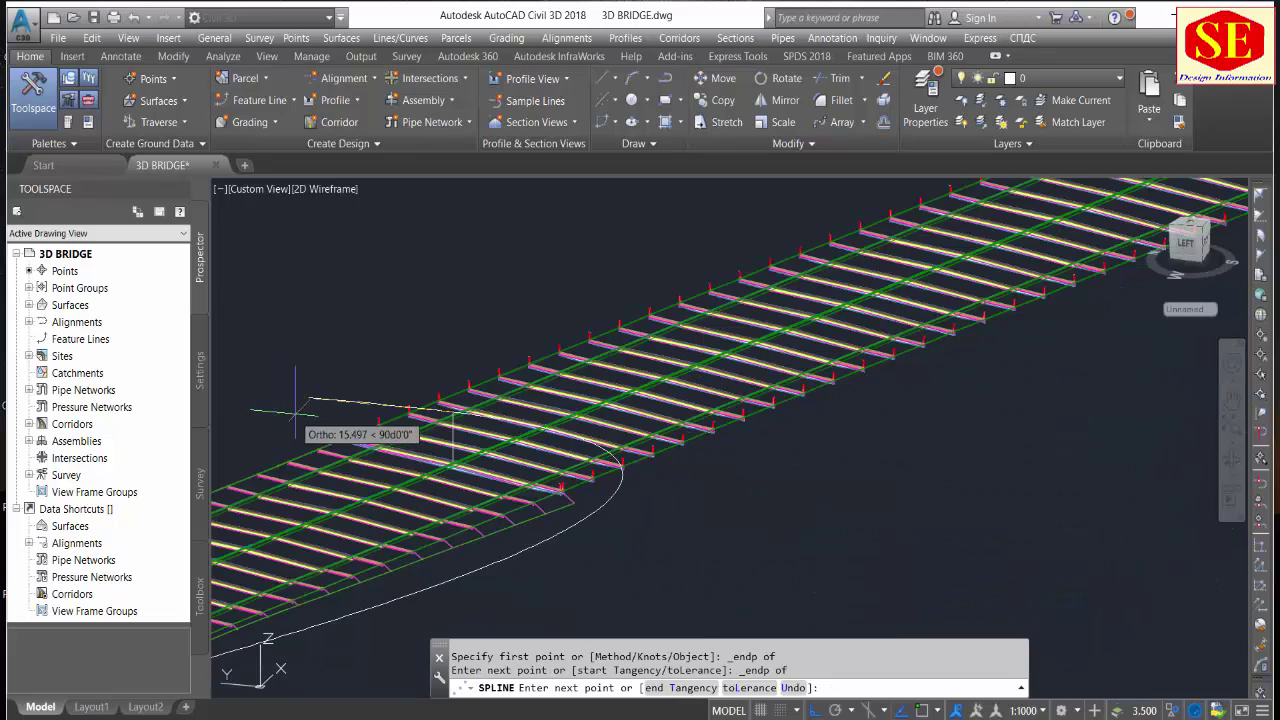
scroll(671, 349, down, 1)
scroll(692, 347, down, 1)
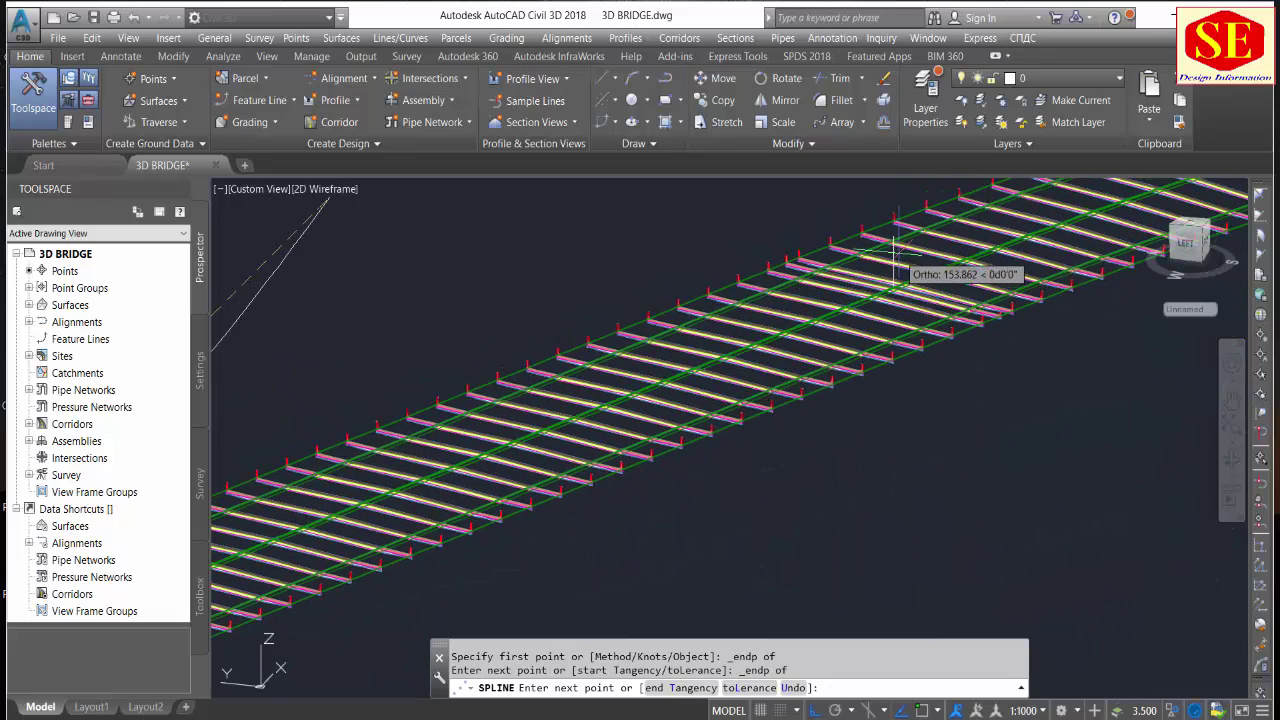
shift+right_click(897, 252)
click(957, 360)
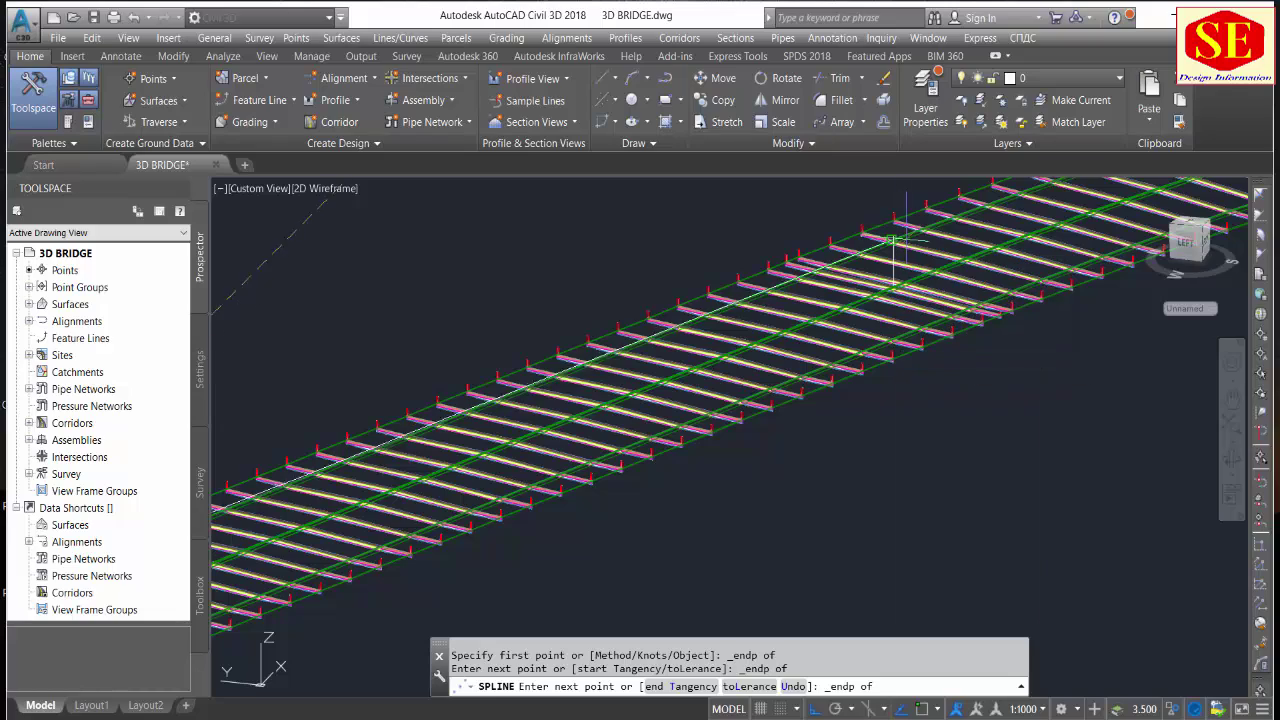
click(925, 250)
middle_drag(225, 490, 217, 507)
shift+right_click(790, 263)
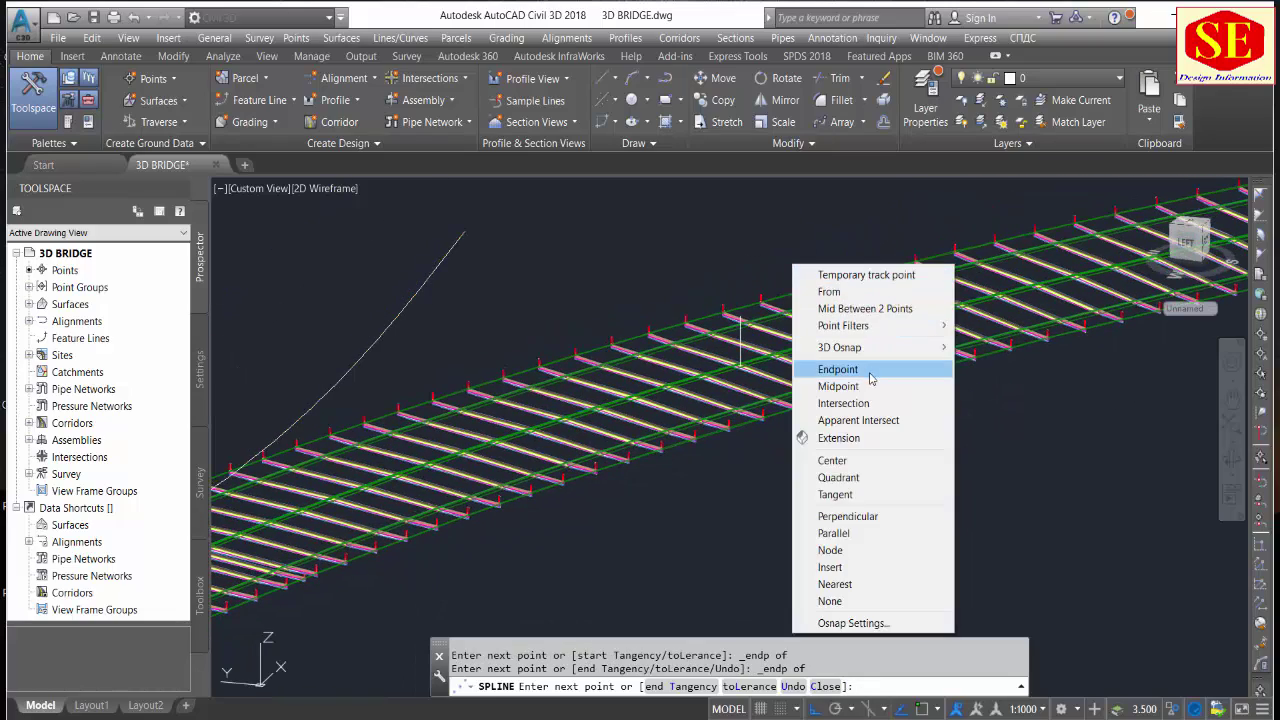
click(829, 371)
click(740, 318)
shift+middle_drag(900, 290, 762, 290)
shift+right_click(762, 290)
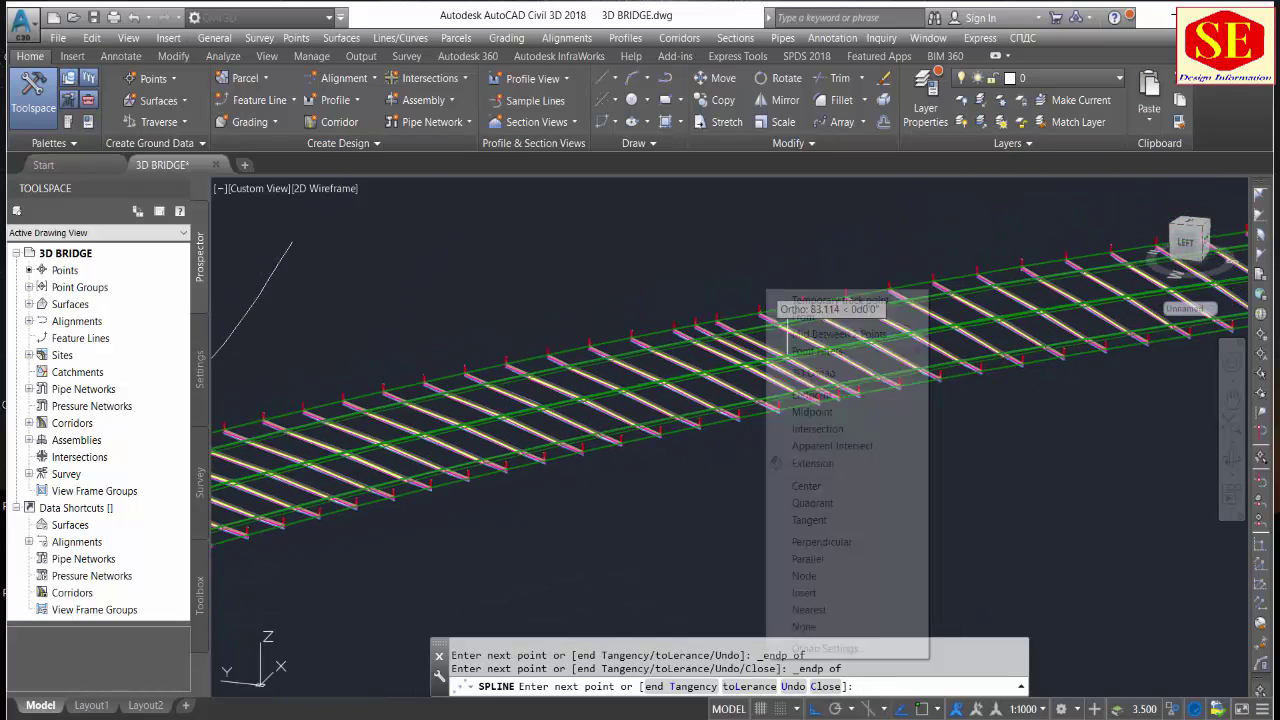
click(814, 394)
click(797, 310)
Snap the final spline point to the bridge-end endpoint and finish the curve.
mouse_move(885, 351)
shift+middle_down()
mouse_move(985, 365)
mouse_move(800, 300)
shift+middle_up()
shift+right_click(888, 337)
key(Escape)
shift+right_click(860, 315)
key(Escape)
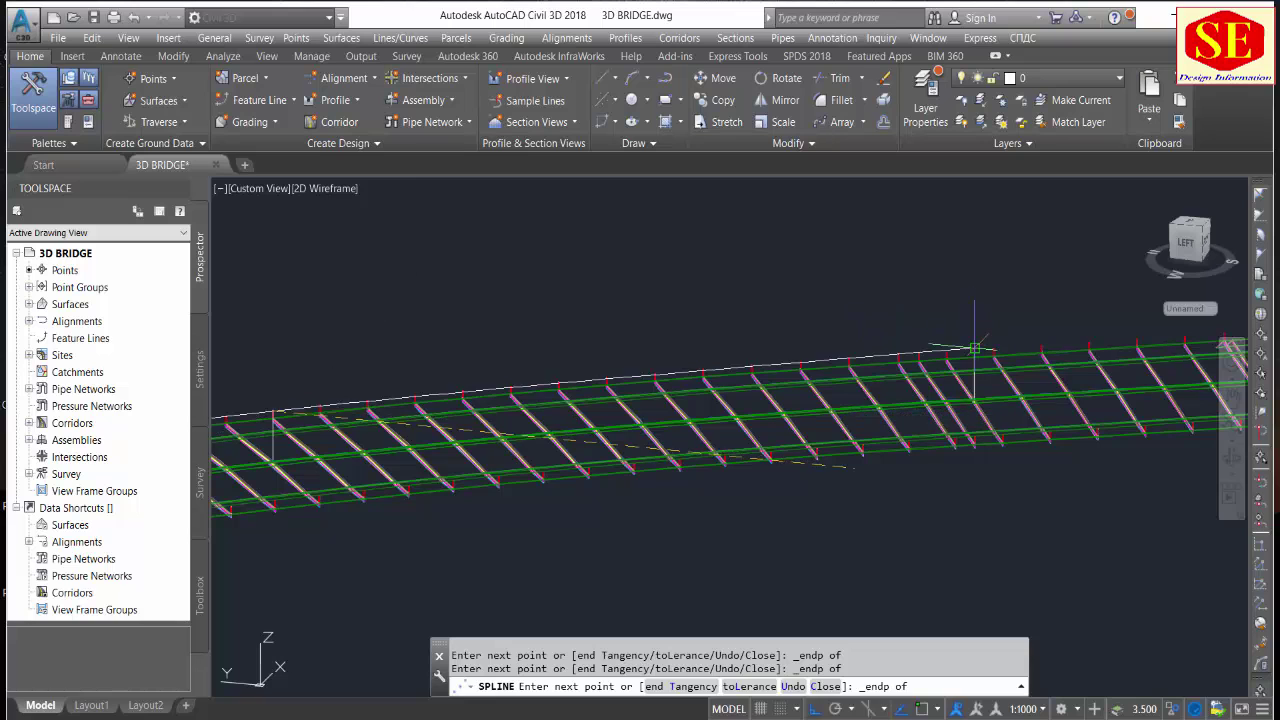
mouse_move(914, 343)
shift+middle_down()
mouse_move(785, 375)
mouse_move(777, 337)
mouse_move(827, 375)
shift+middle_up()
shift+right_click(777, 337)
key(Escape)
shift+right_click(905, 338)
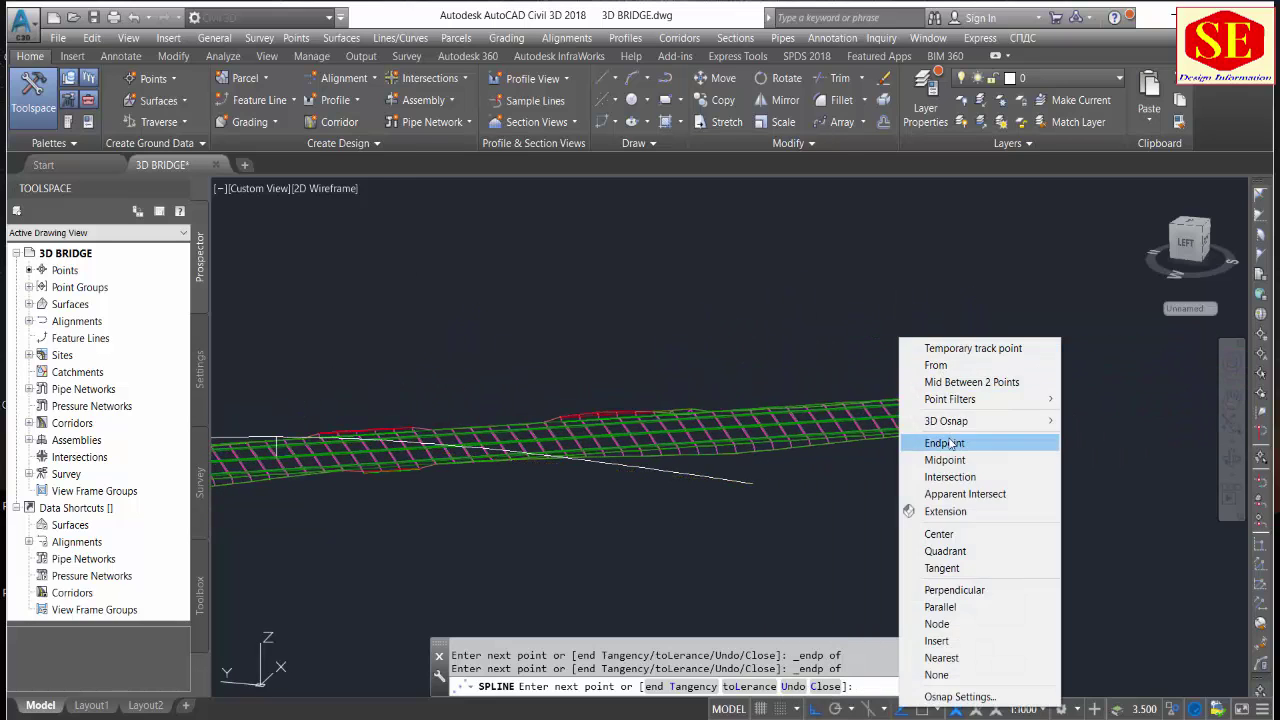
click(935, 440)
click(909, 400)
right_click(931, 368)
click(968, 371)
mouse_move(968, 371)
shift+middle_down()
mouse_move(971, 357)
mouse_move(800, 363)
mouse_move(663, 289)
mouse_move(692, 330)
mouse_move(419, 438)
shift+middle_up()
key(Escape)
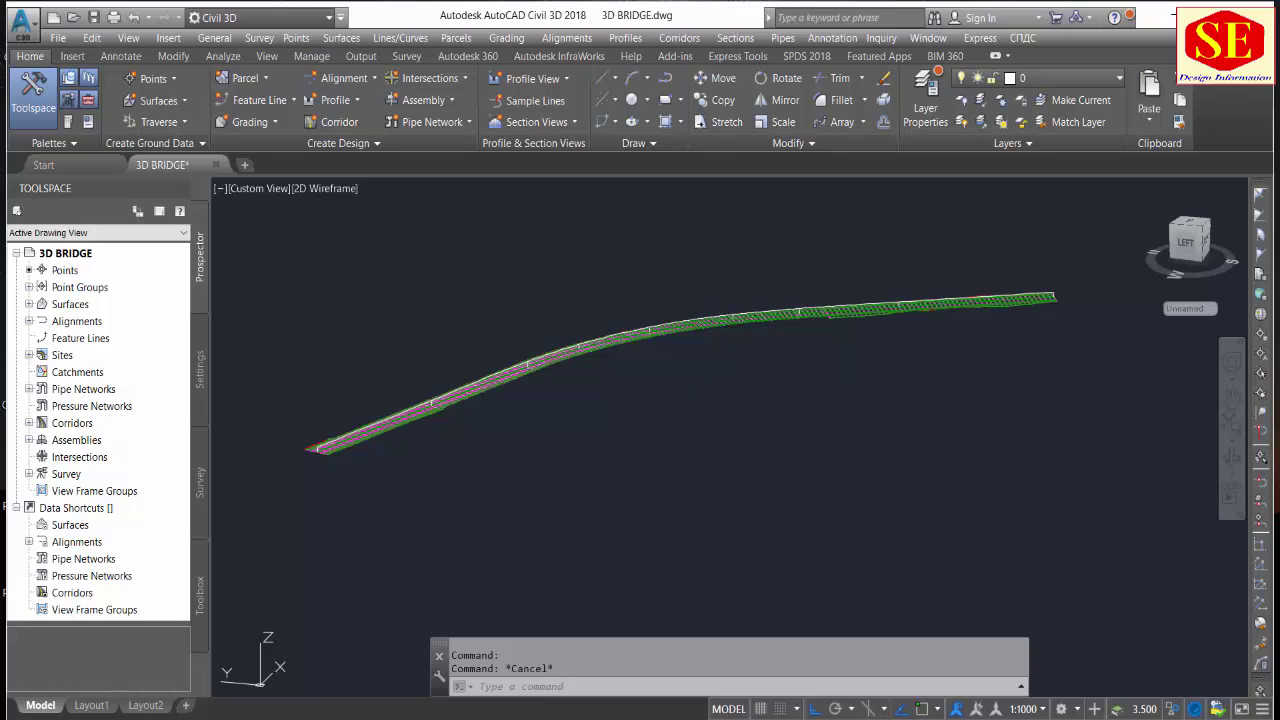
Switch the bridge to Top, then SW Isometric view, and zoom to the deck's starting end.
mouse_move(682, 400)
shift+middle_down()
mouse_move(663, 385)
mouse_move(631, 391)
mouse_move(651, 429)
mouse_move(700, 429)
mouse_move(737, 407)
shift+middle_up()
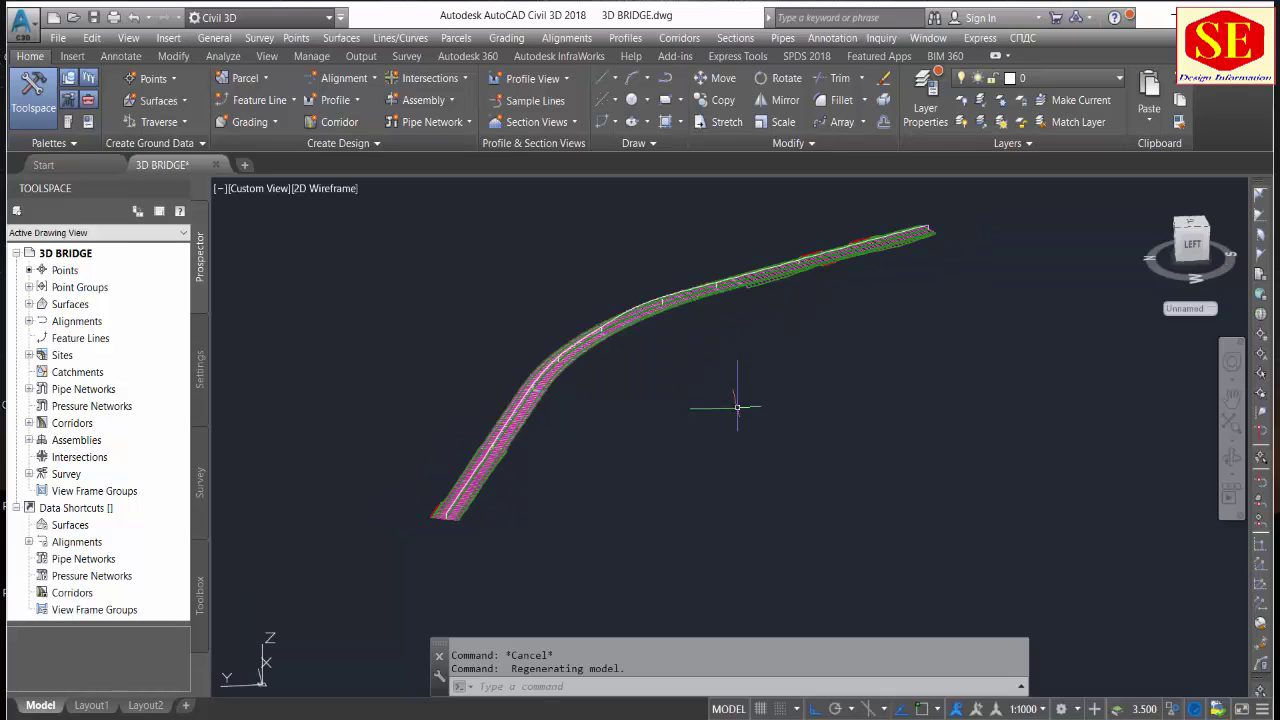
click(255, 188)
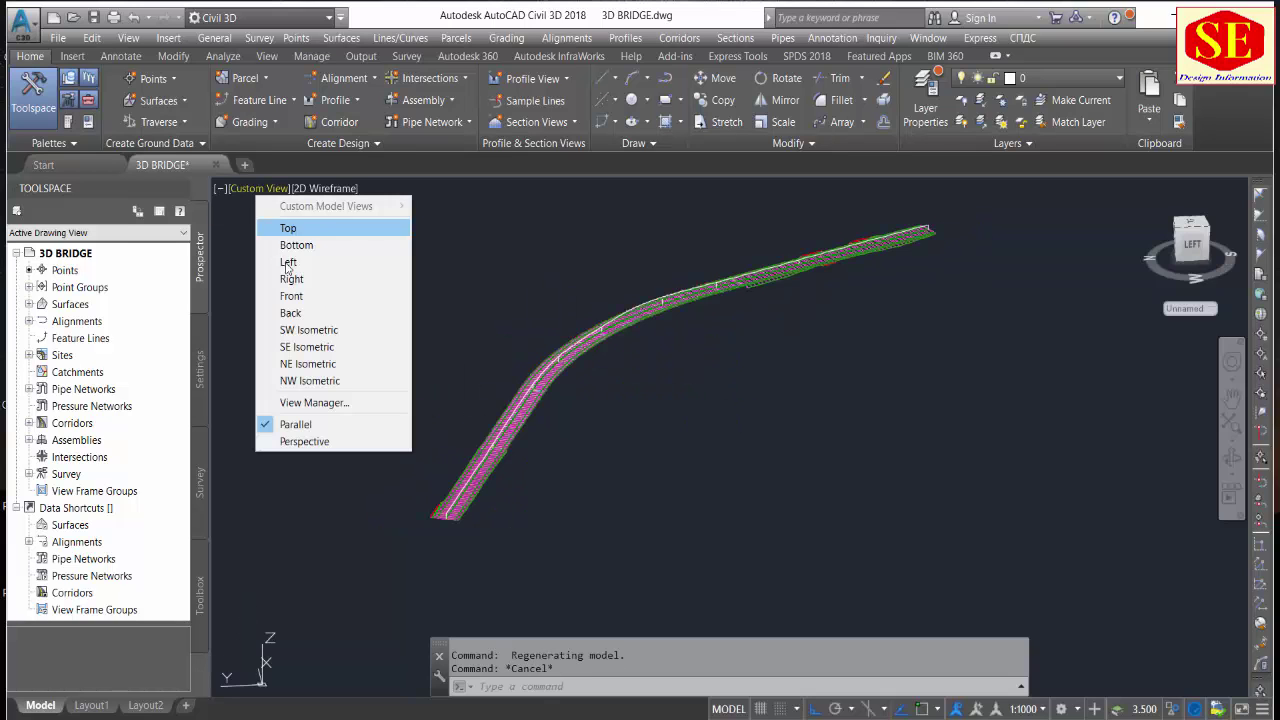
click(277, 226)
click(255, 188)
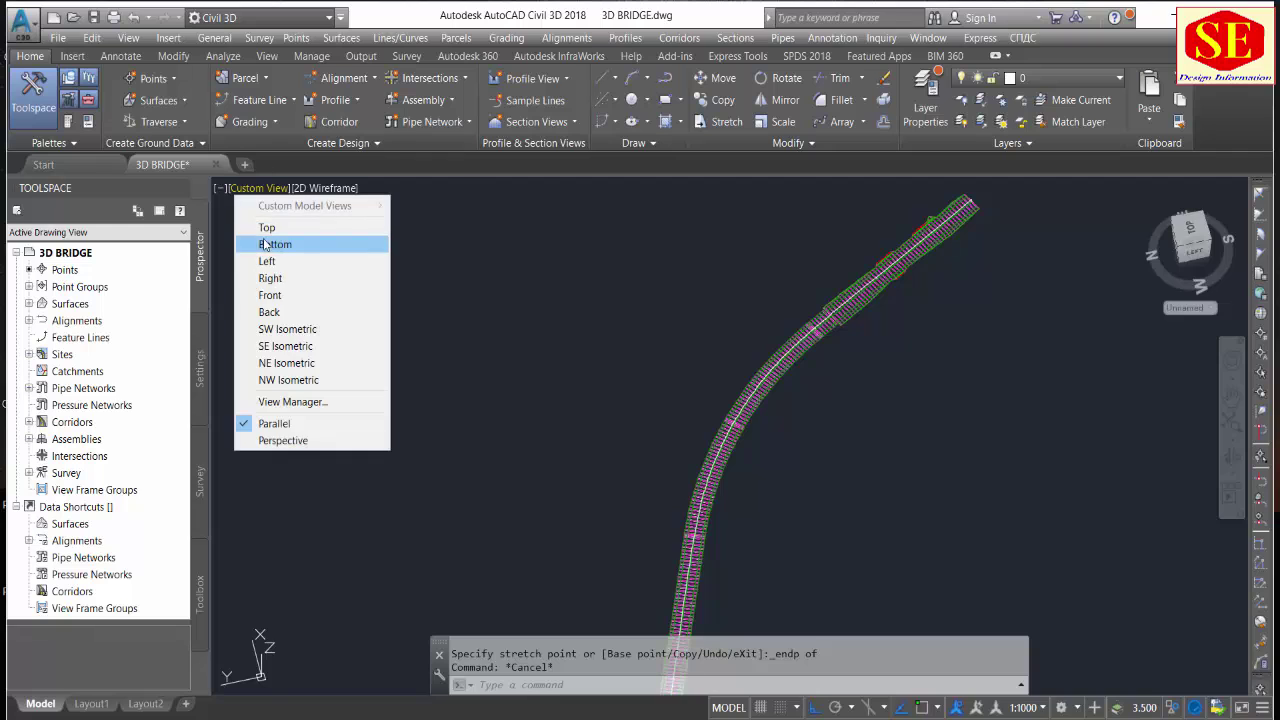
click(270, 226)
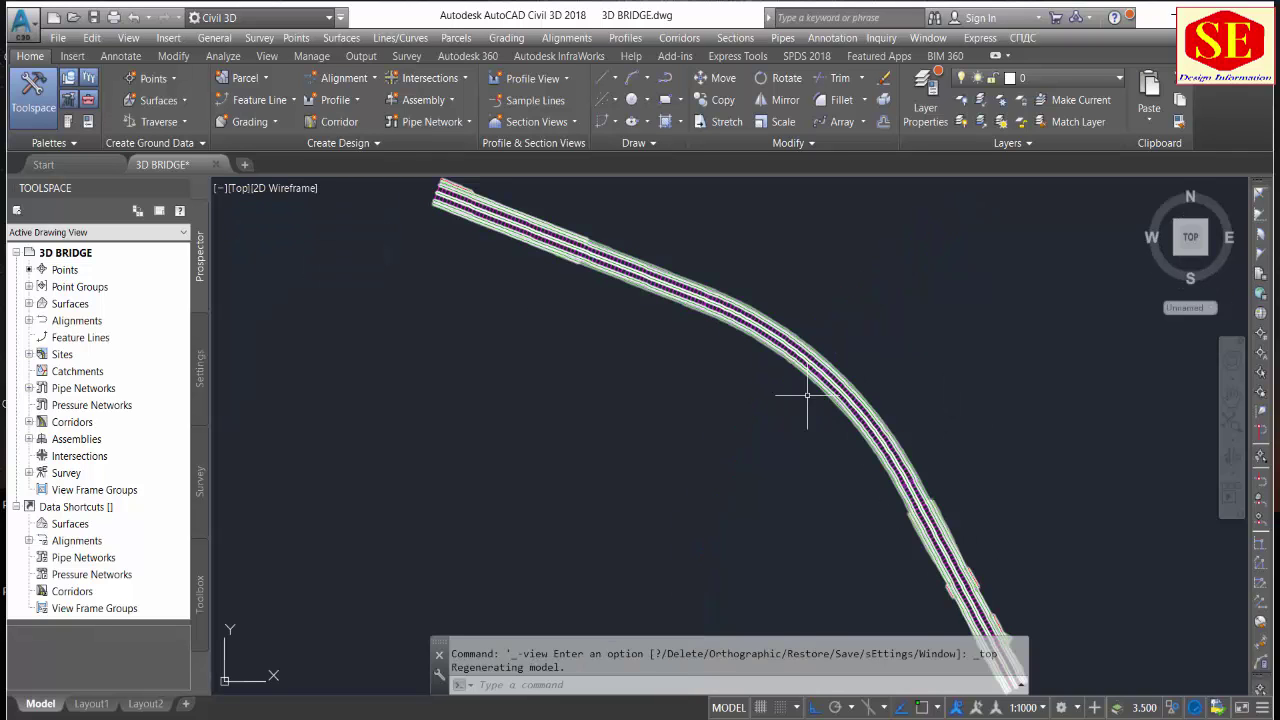
middle_drag(443, 243, 429, 420)
key(Escape)
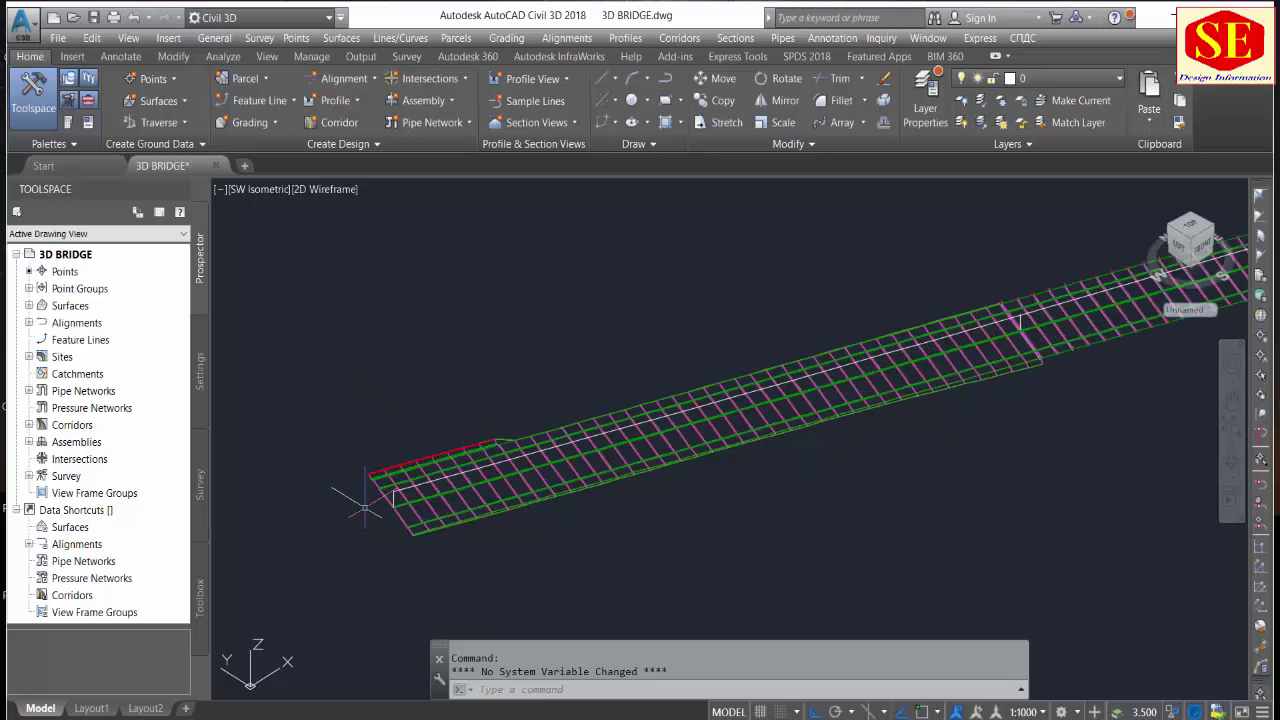
scroll(365, 505, up, 2)
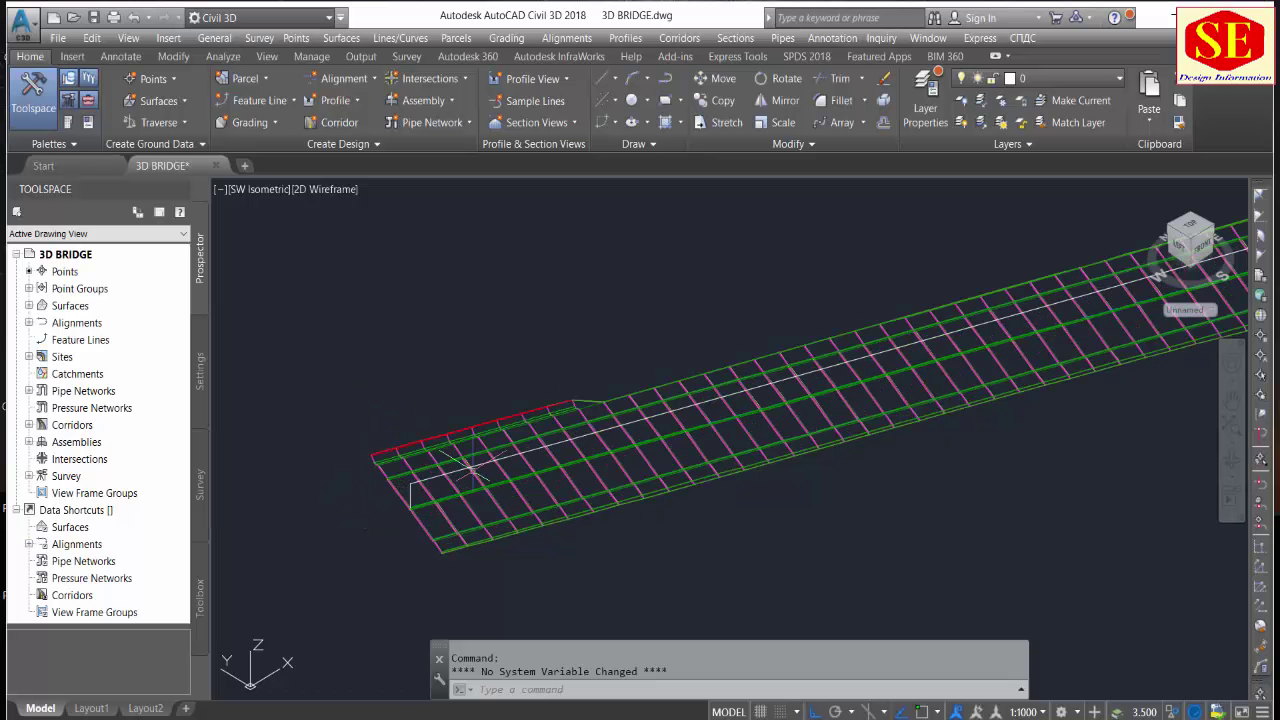
middle_drag(775, 242, 577, 393)
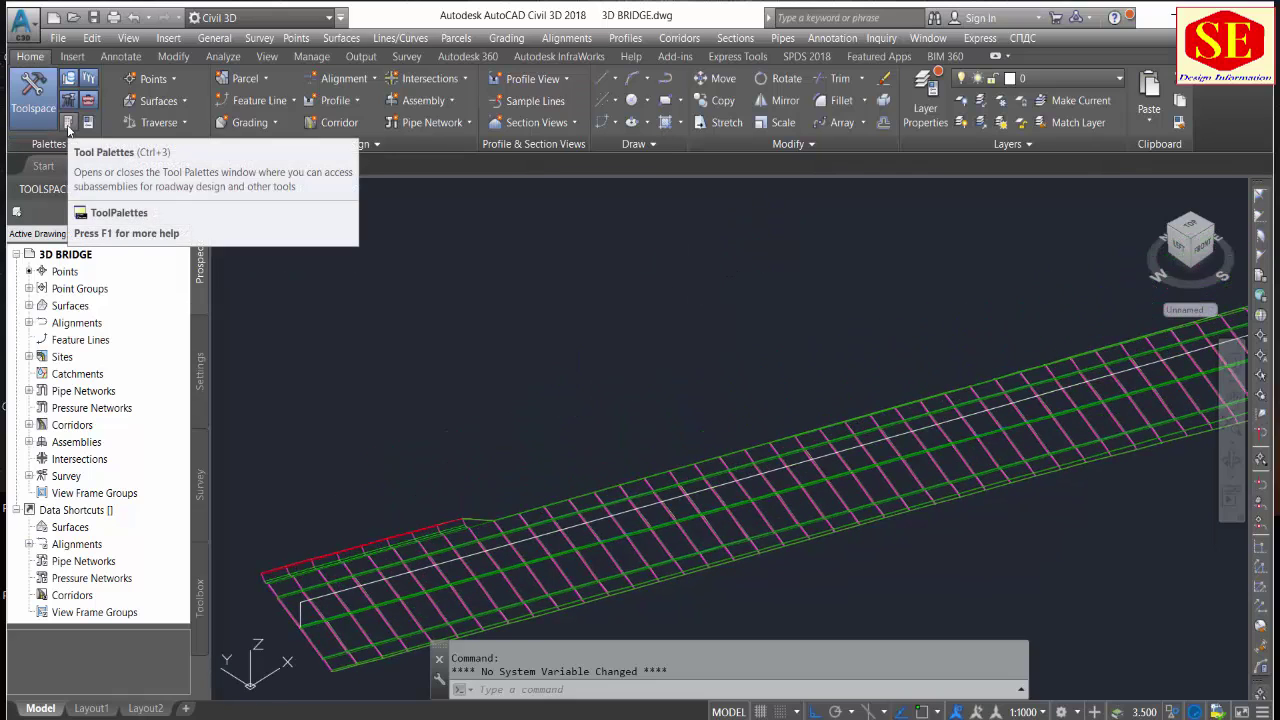
Open the Tool Palettes window and switch it to the Civil Materials palette.
click(67, 122)
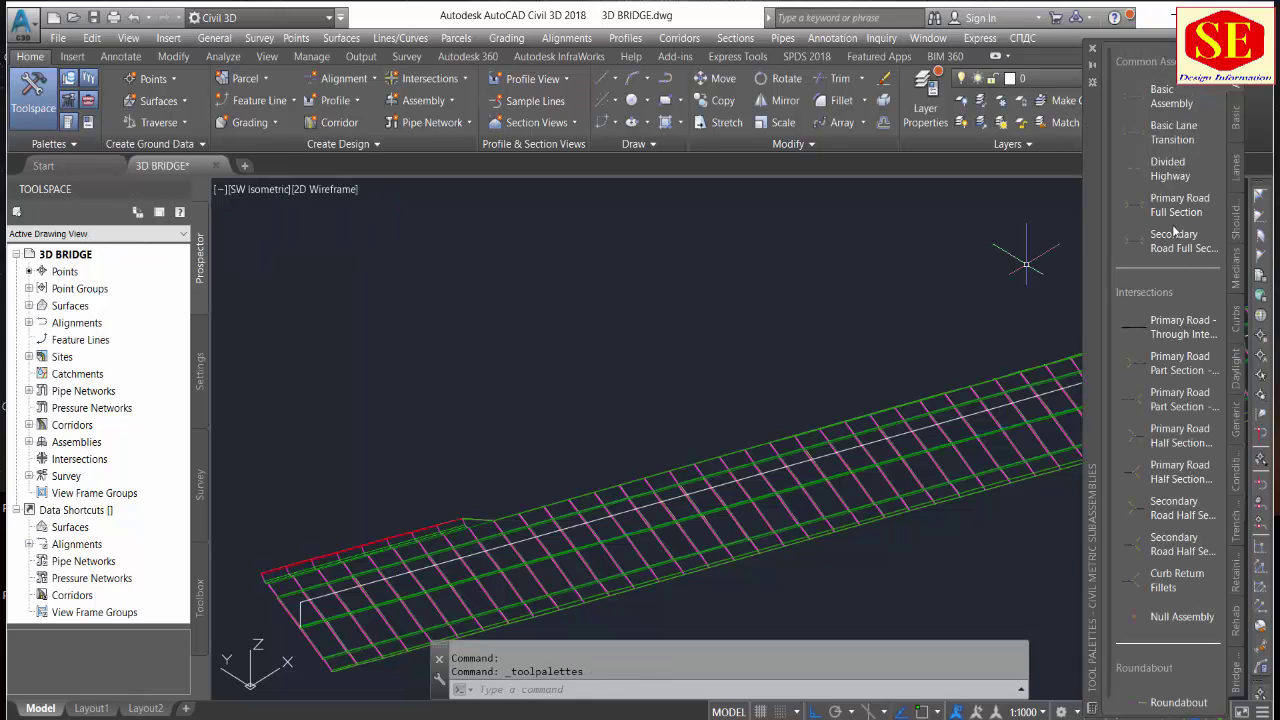
scroll(1170, 450, down, 1)
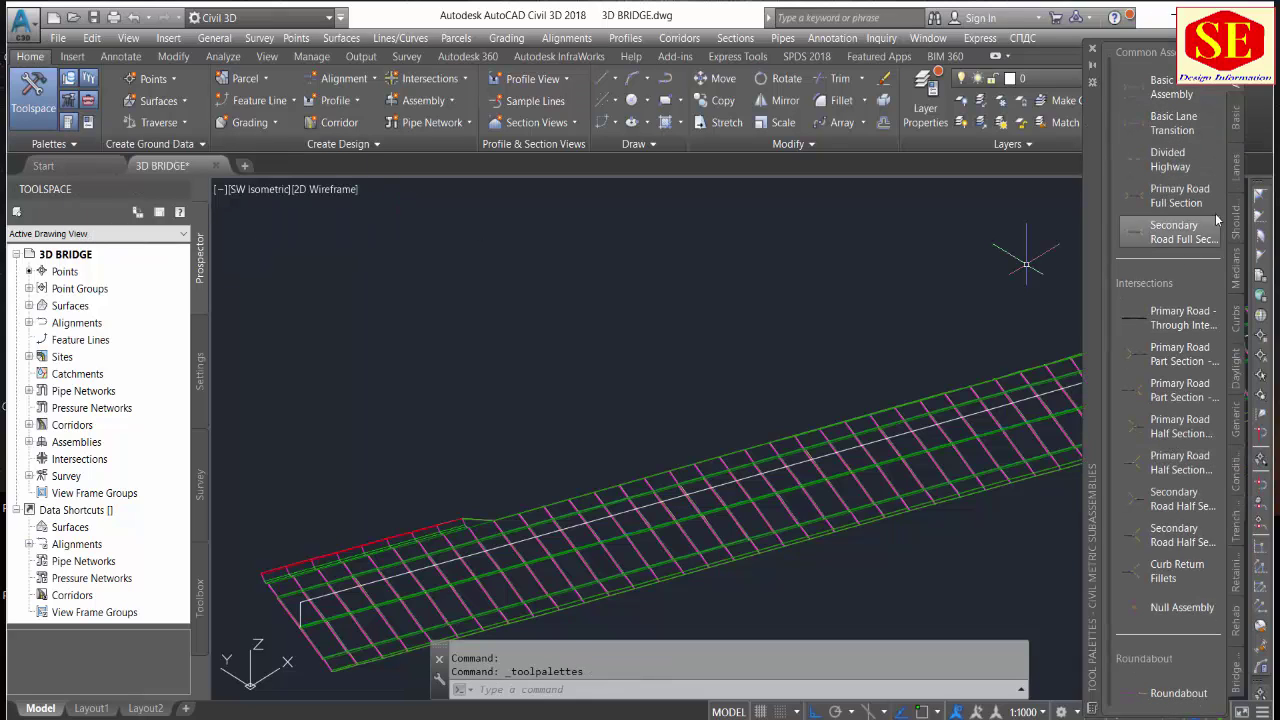
click(1094, 86)
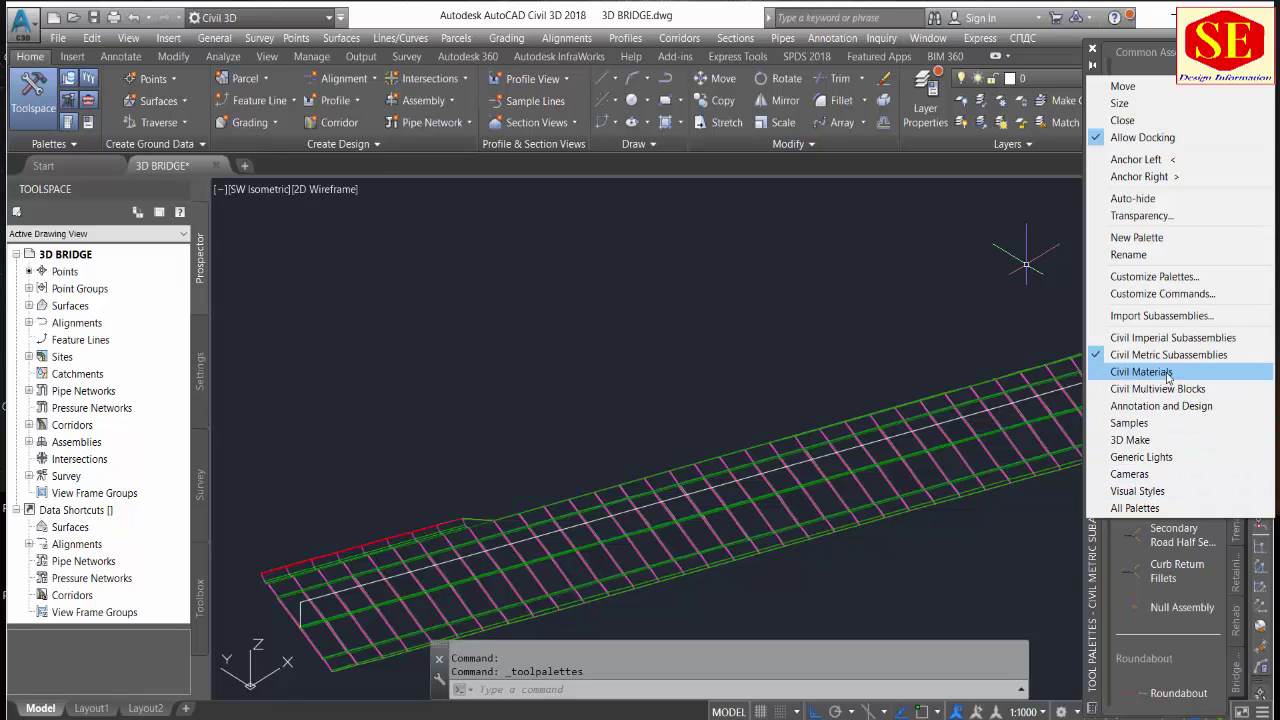
click(1167, 373)
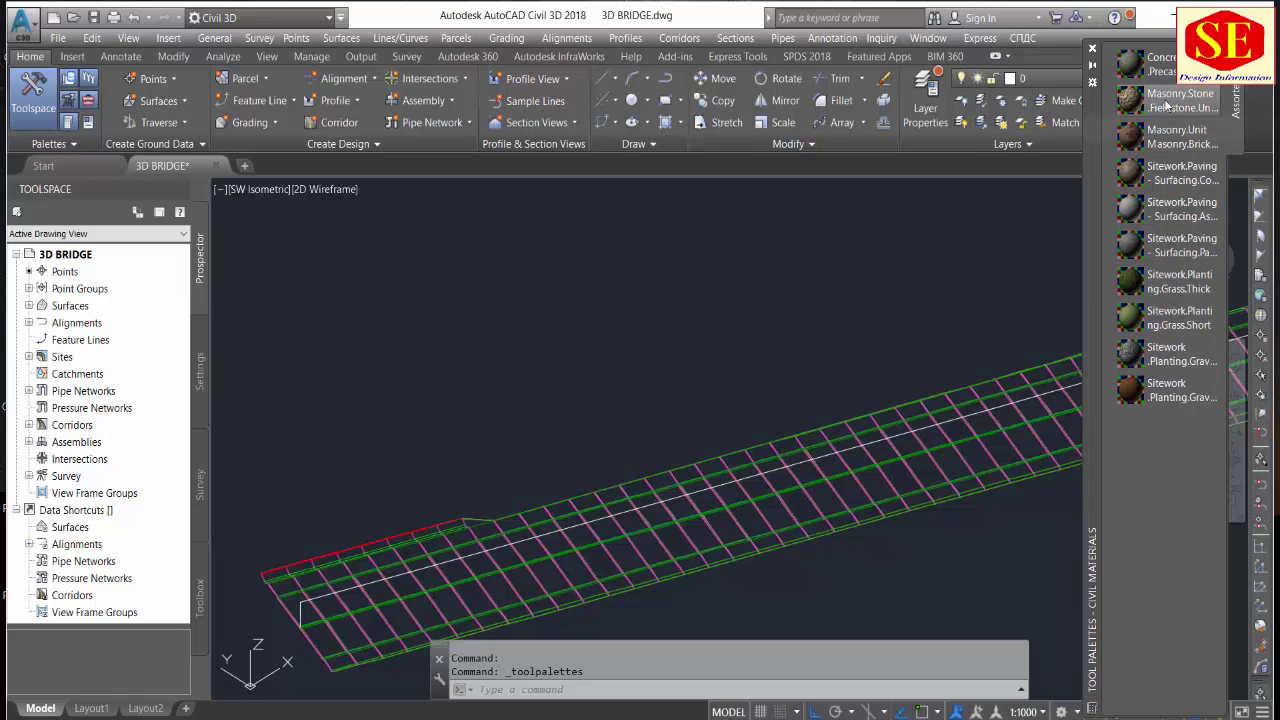
drag(1165, 135, 1168, 170)
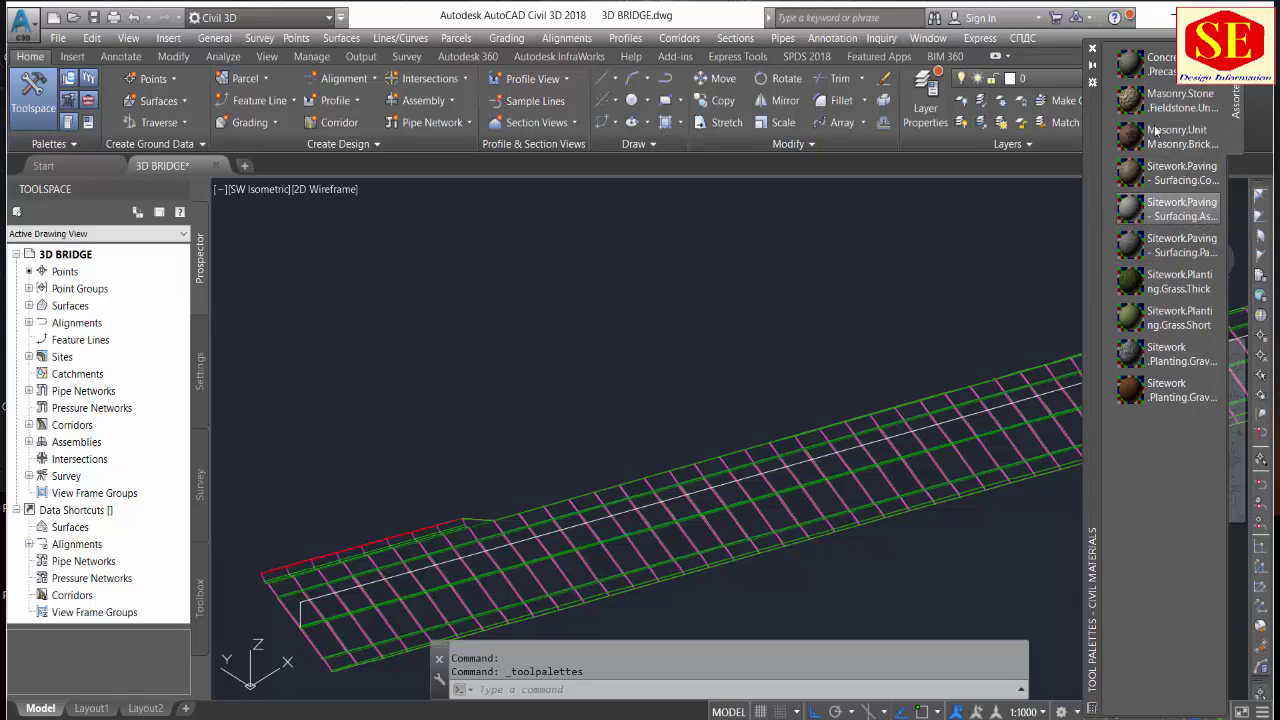
click(1094, 84)
click(1117, 393)
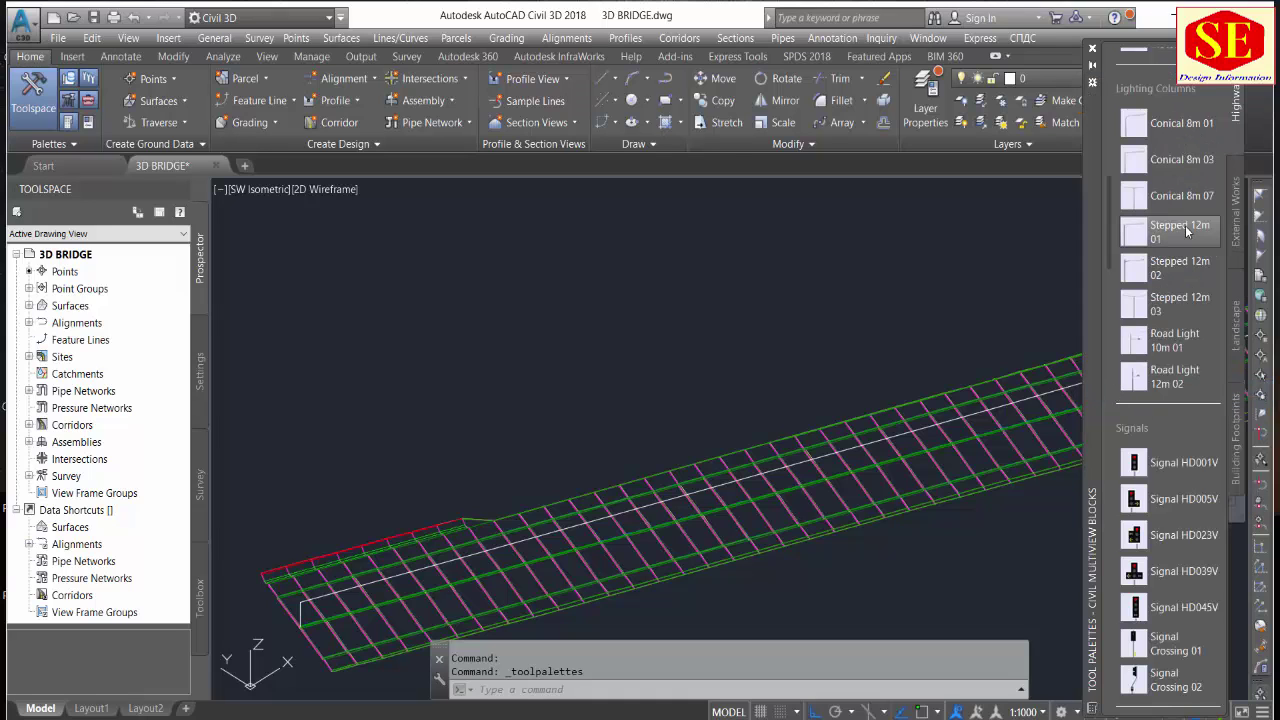
scroll(1178, 150, up, 5)
scroll(1187, 207, up, 5)
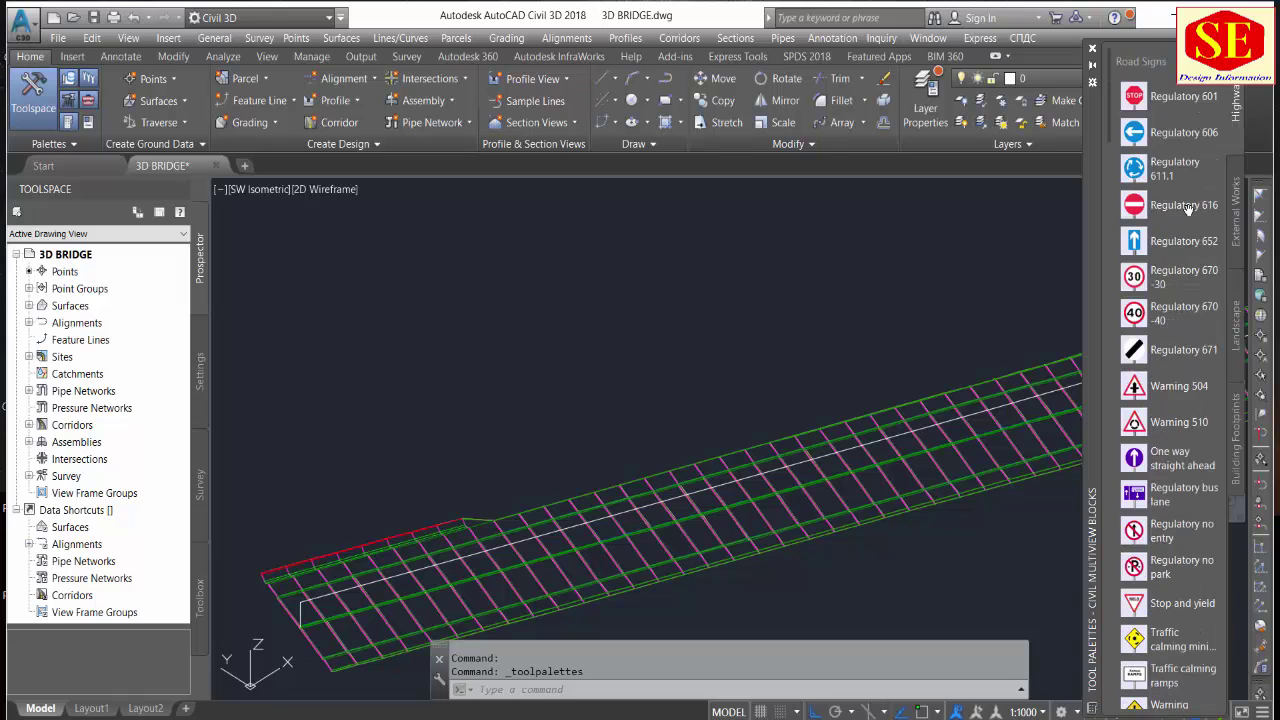
scroll(1181, 180, down, 2)
scroll(1180, 170, down, 3)
scroll(1179, 160, down, 3)
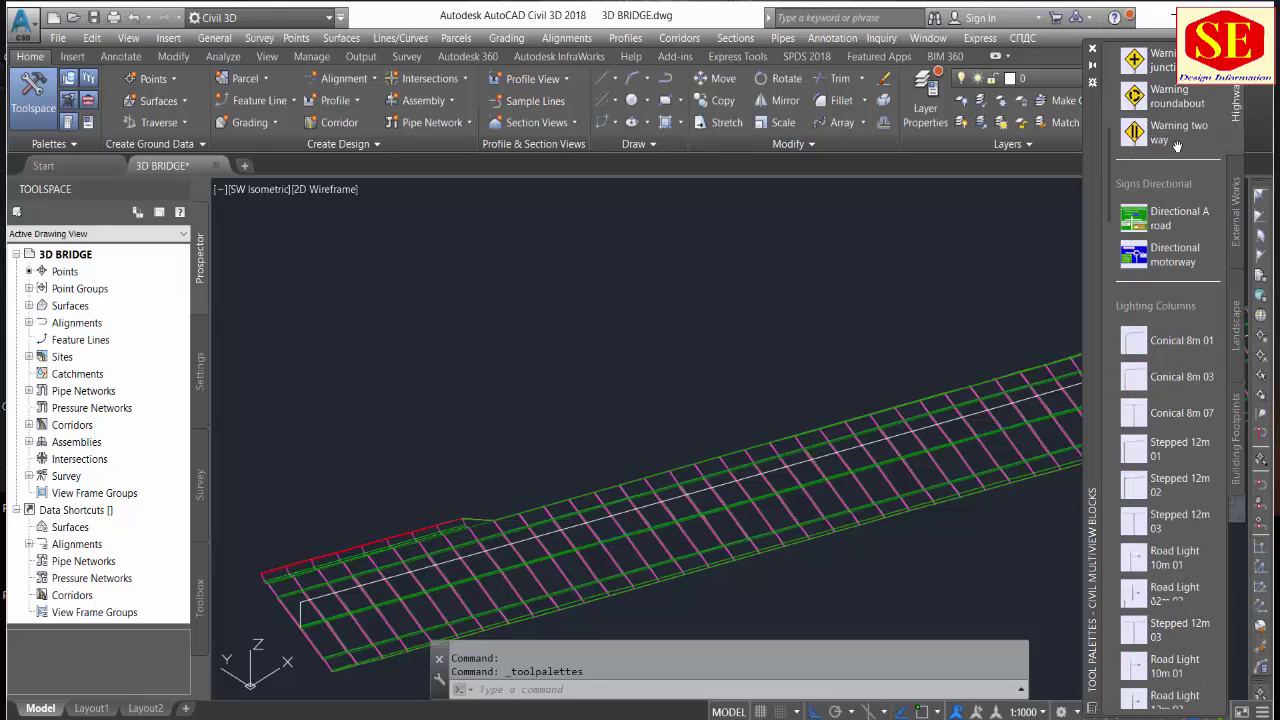
scroll(1177, 146, down, 2)
scroll(1150, 360, down, 3)
scroll(1153, 385, down, 3)
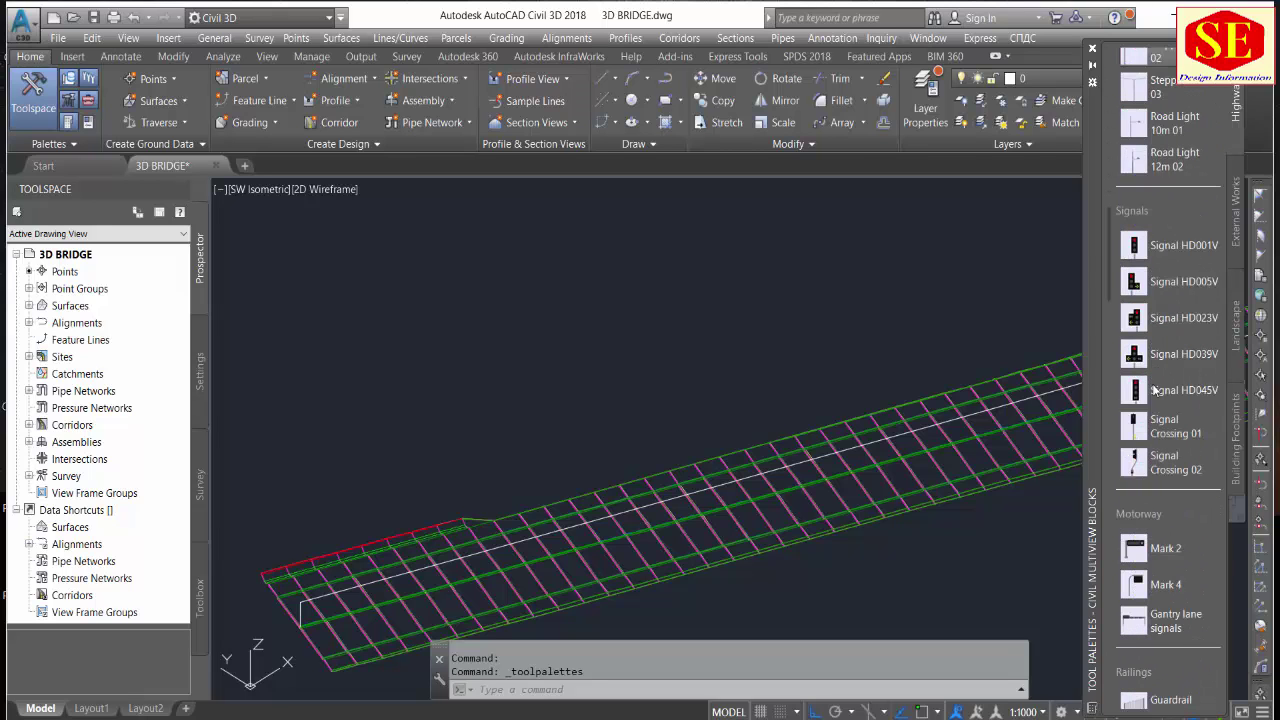
scroll(1158, 275, down, 3)
scroll(1165, 330, down, 3)
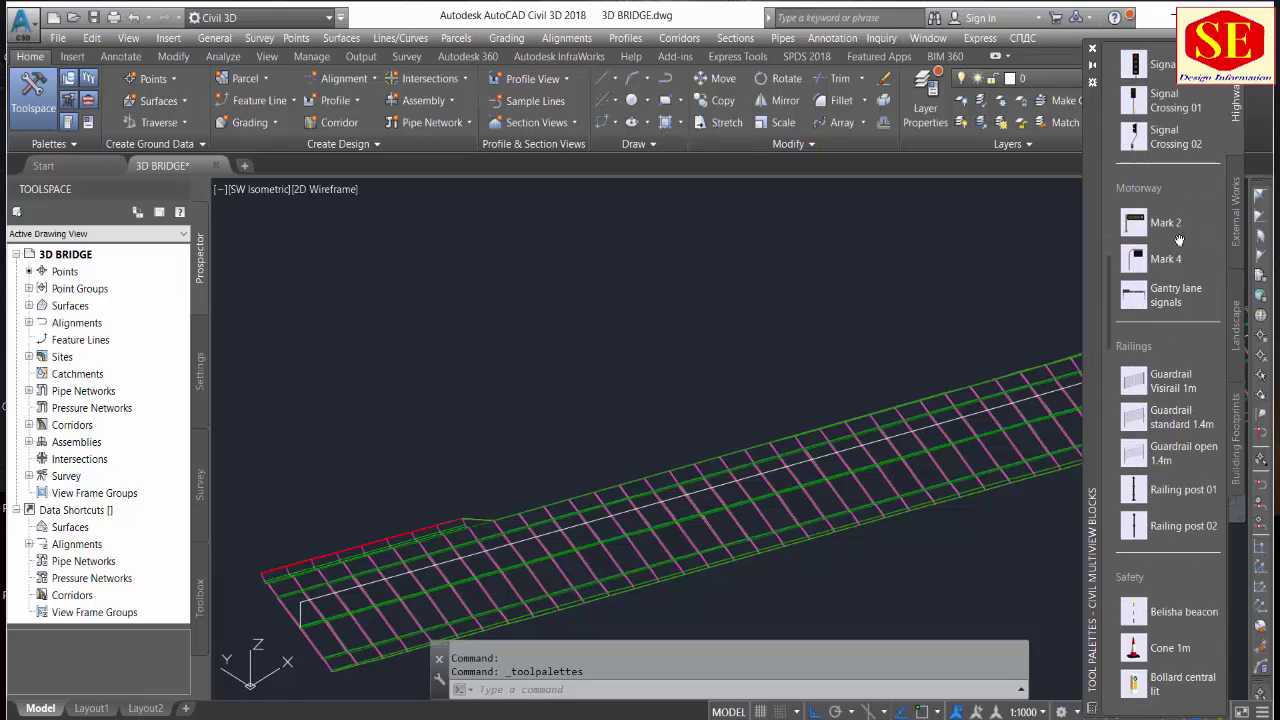
scroll(1198, 264, down, 2)
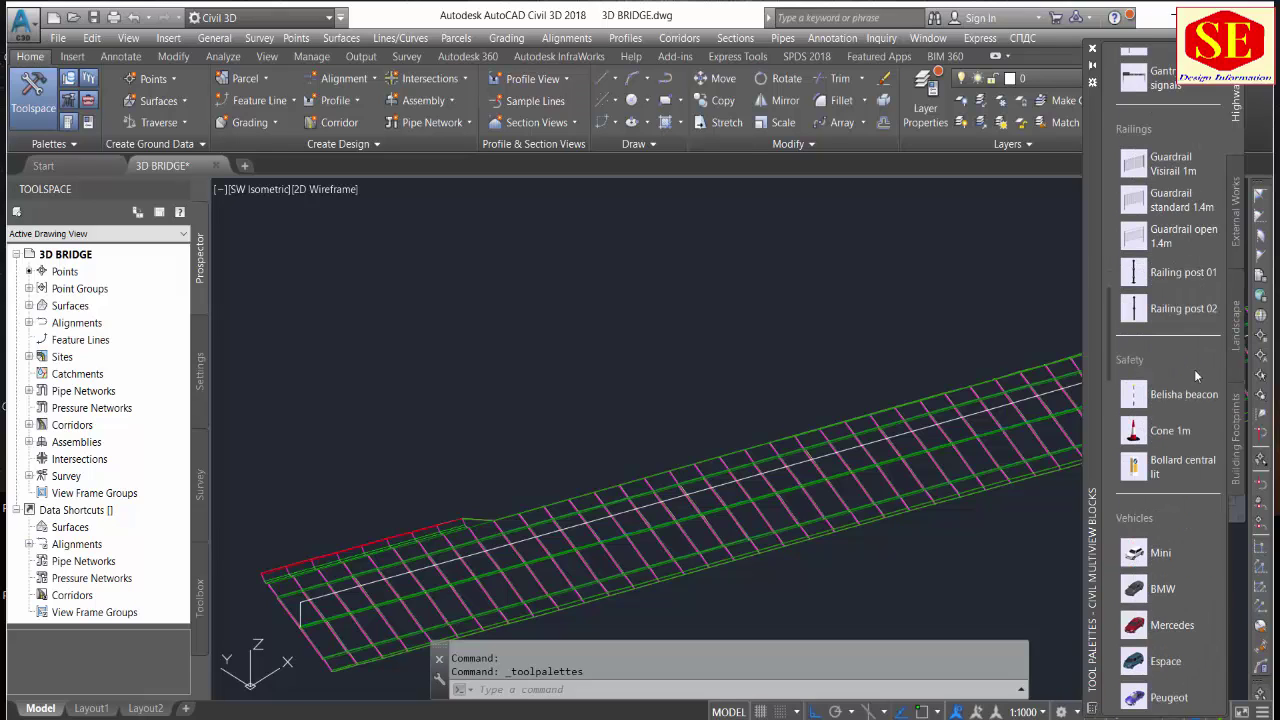
scroll(1192, 400, down, 3)
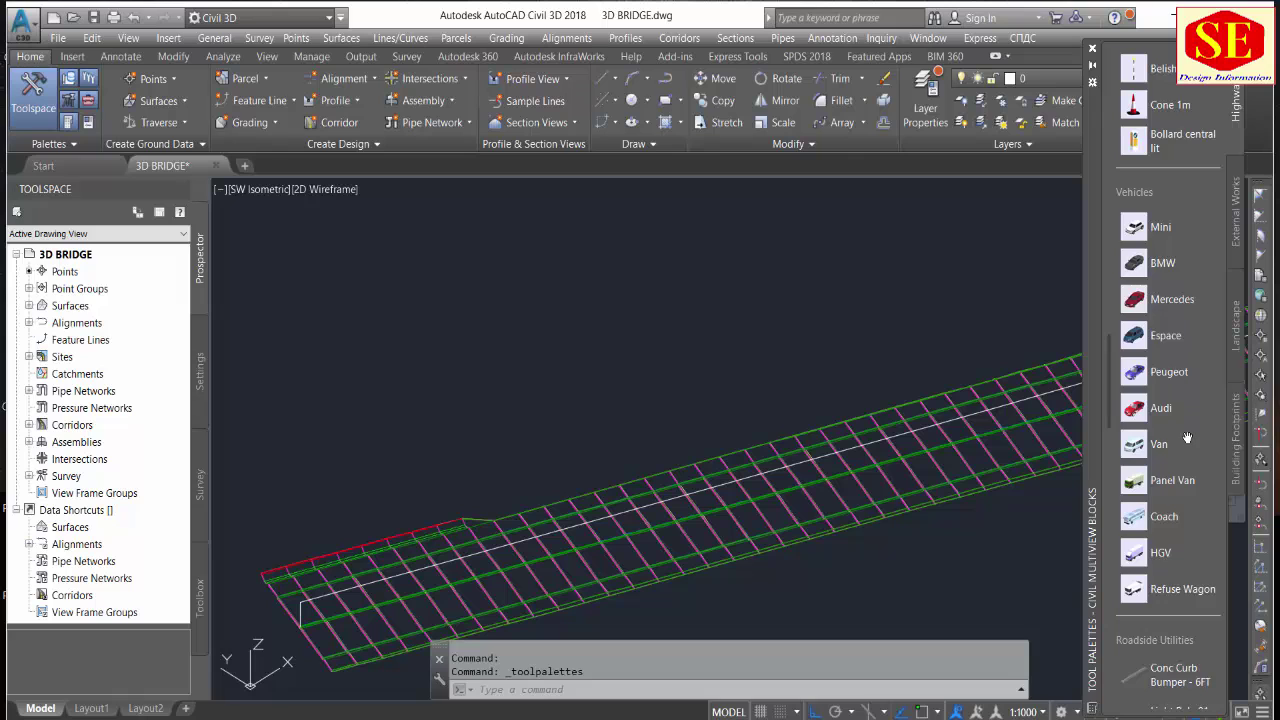
scroll(1187, 438, down, 4)
scroll(1187, 438, down, 4)
scroll(1187, 438, down, 4)
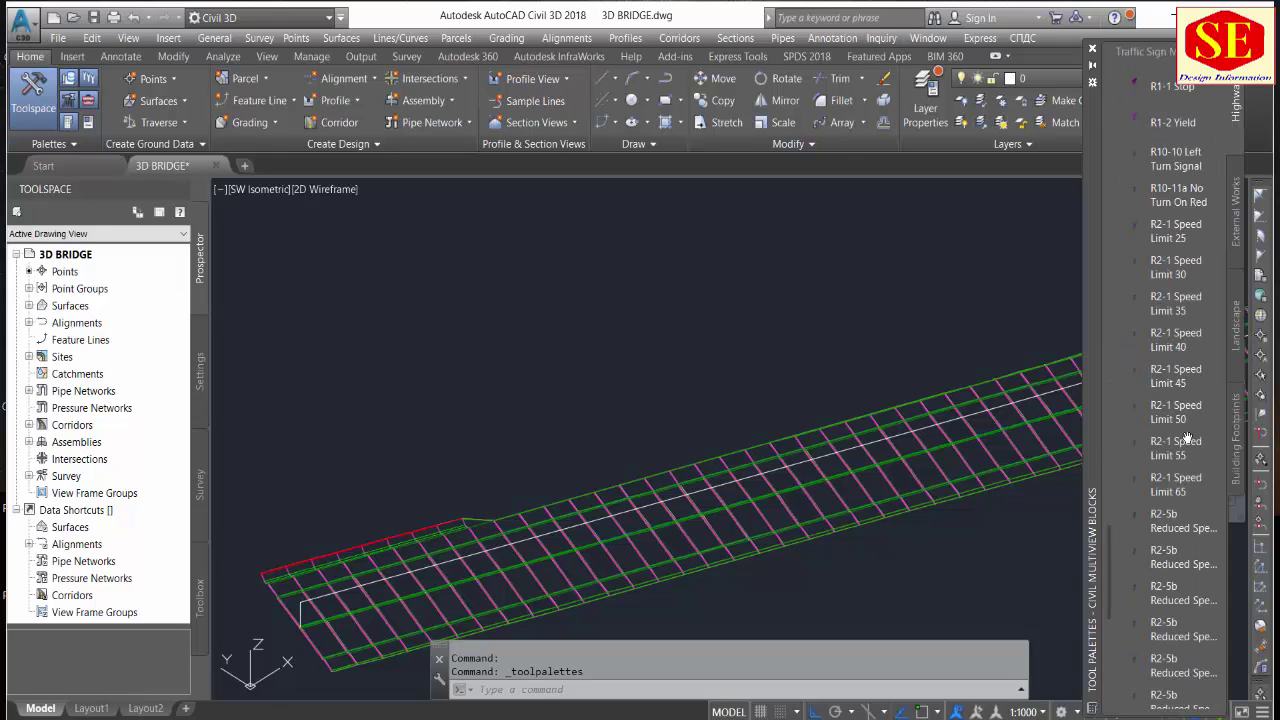
scroll(1187, 440, up, 5)
scroll(1187, 440, up, 5)
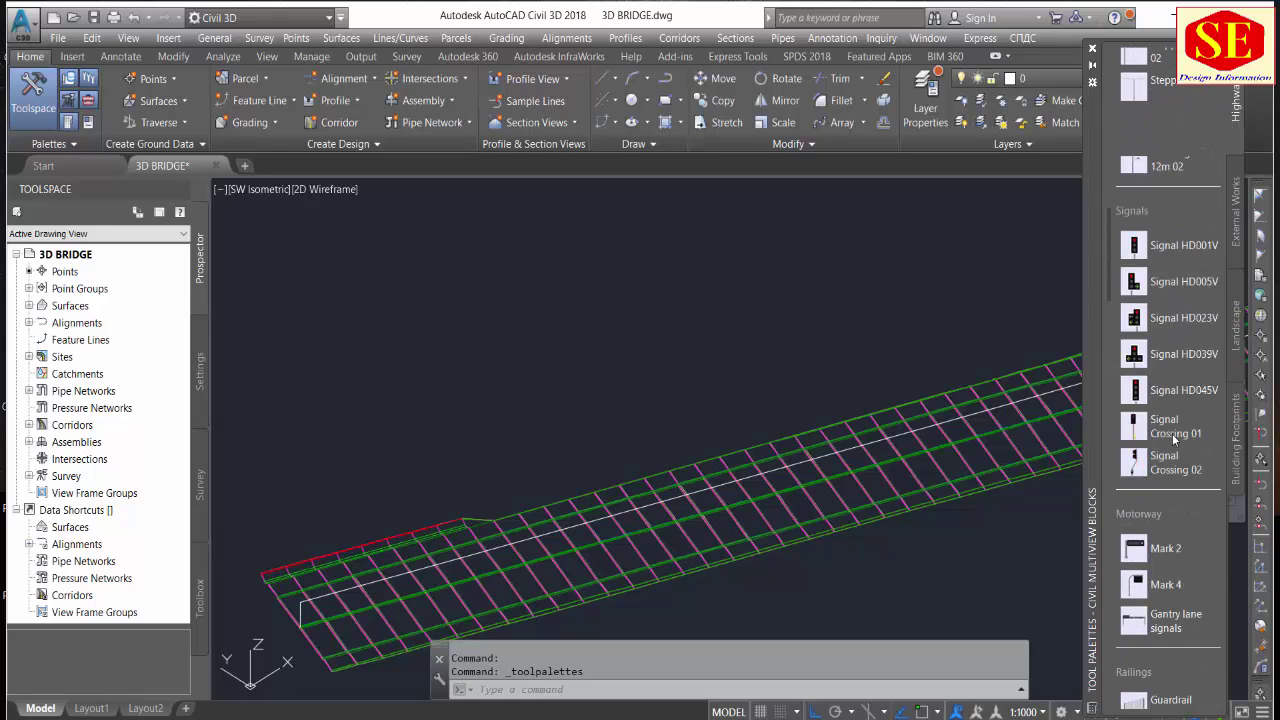
scroll(1148, 370, up, 5)
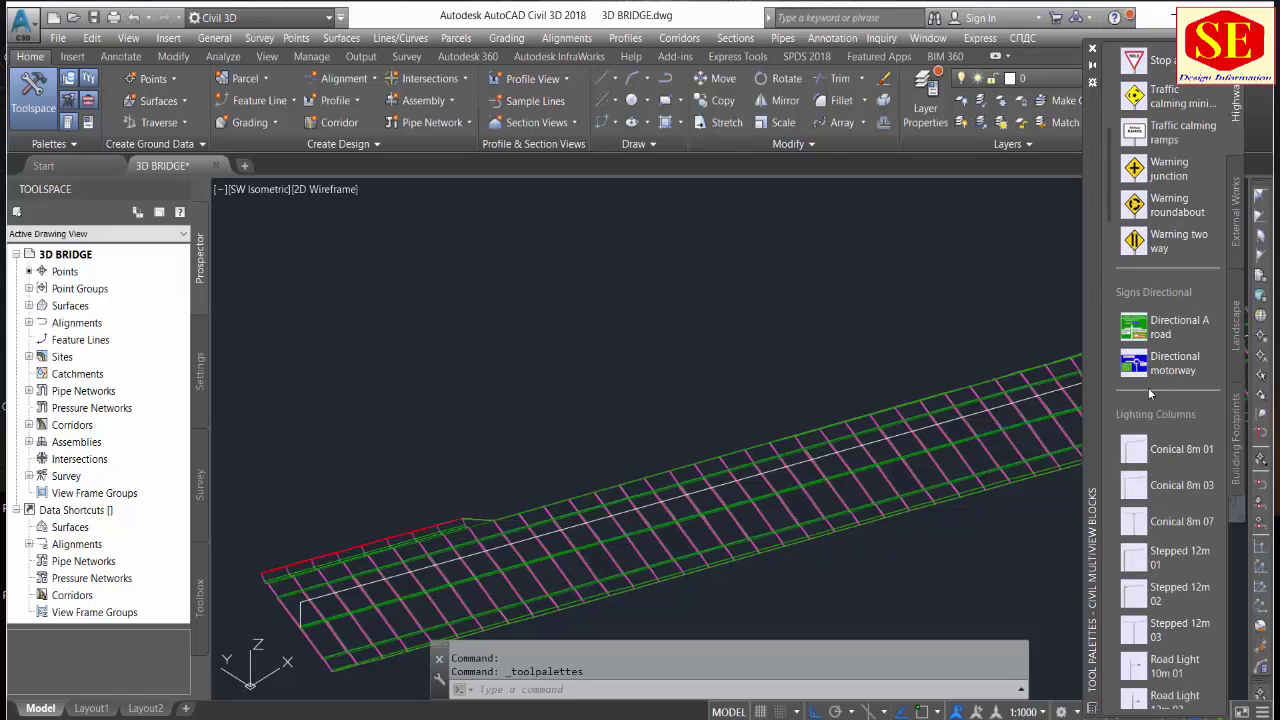
scroll(1189, 484, down, 1)
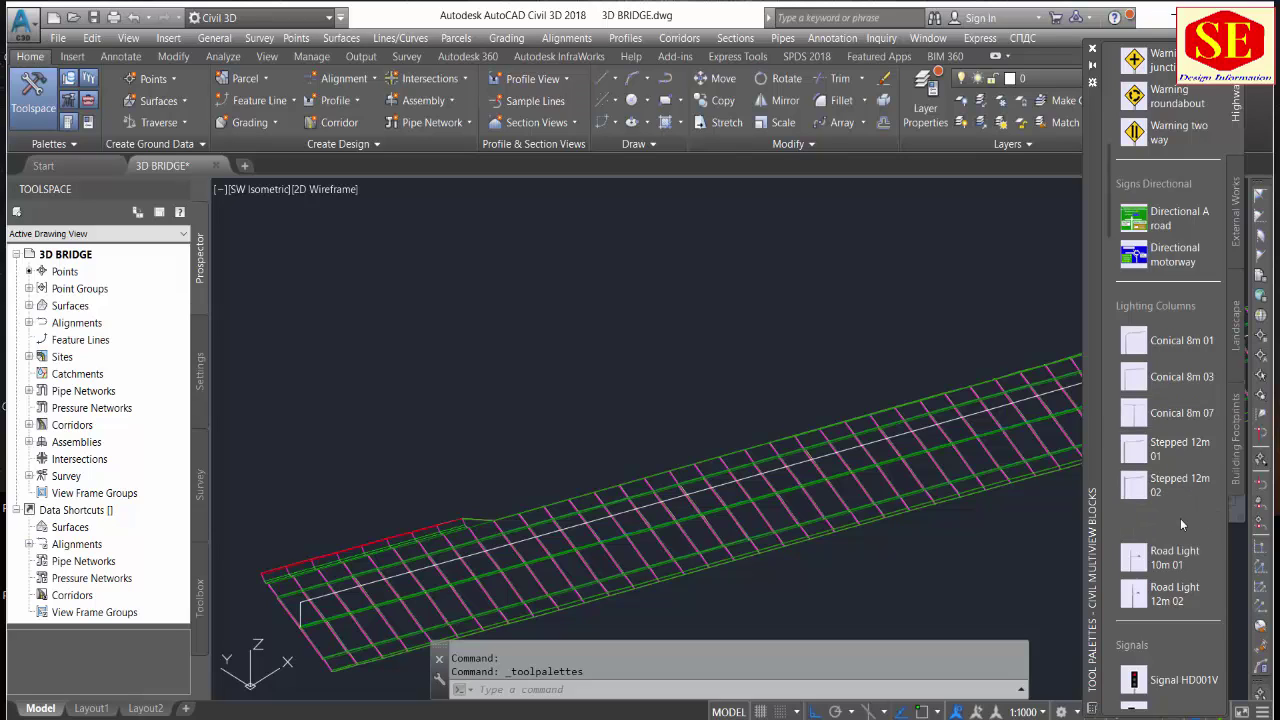
Insert the Stepped 12m 03 lighting column at the deck's left end, adjusting object snaps.
click(1180, 520)
scroll(772, 285, down, 2)
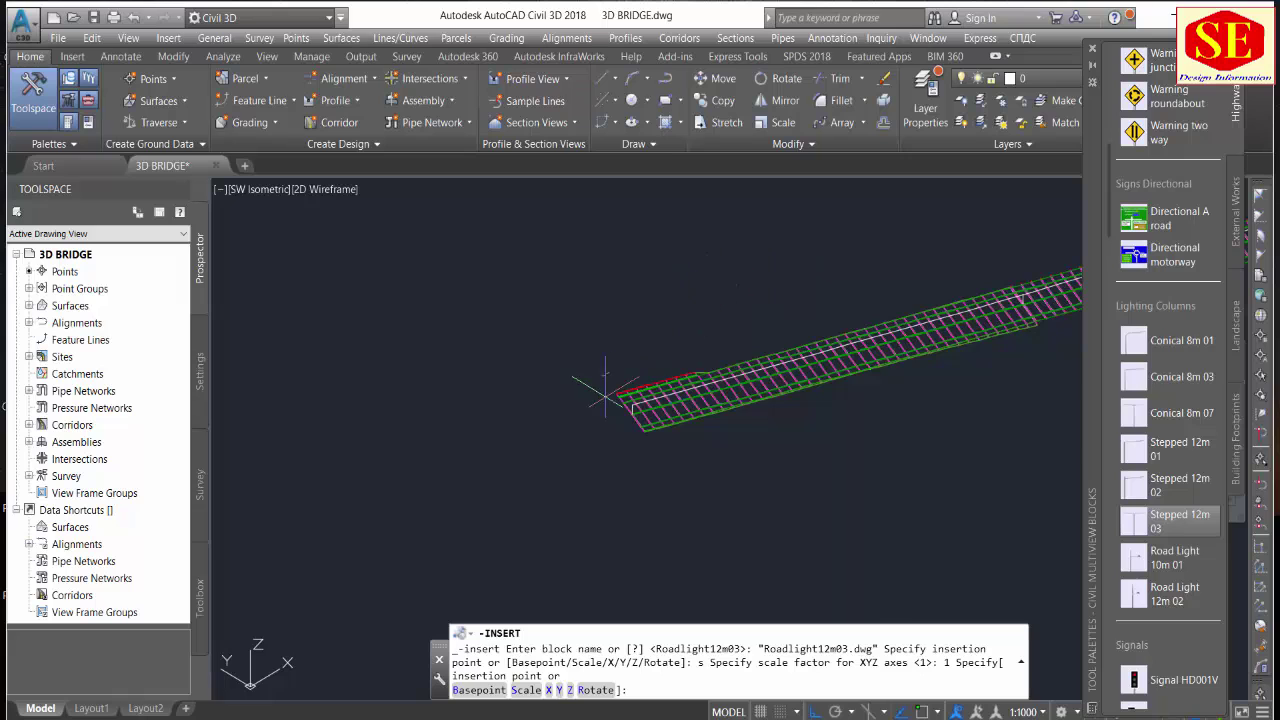
scroll(605, 395, up, 5)
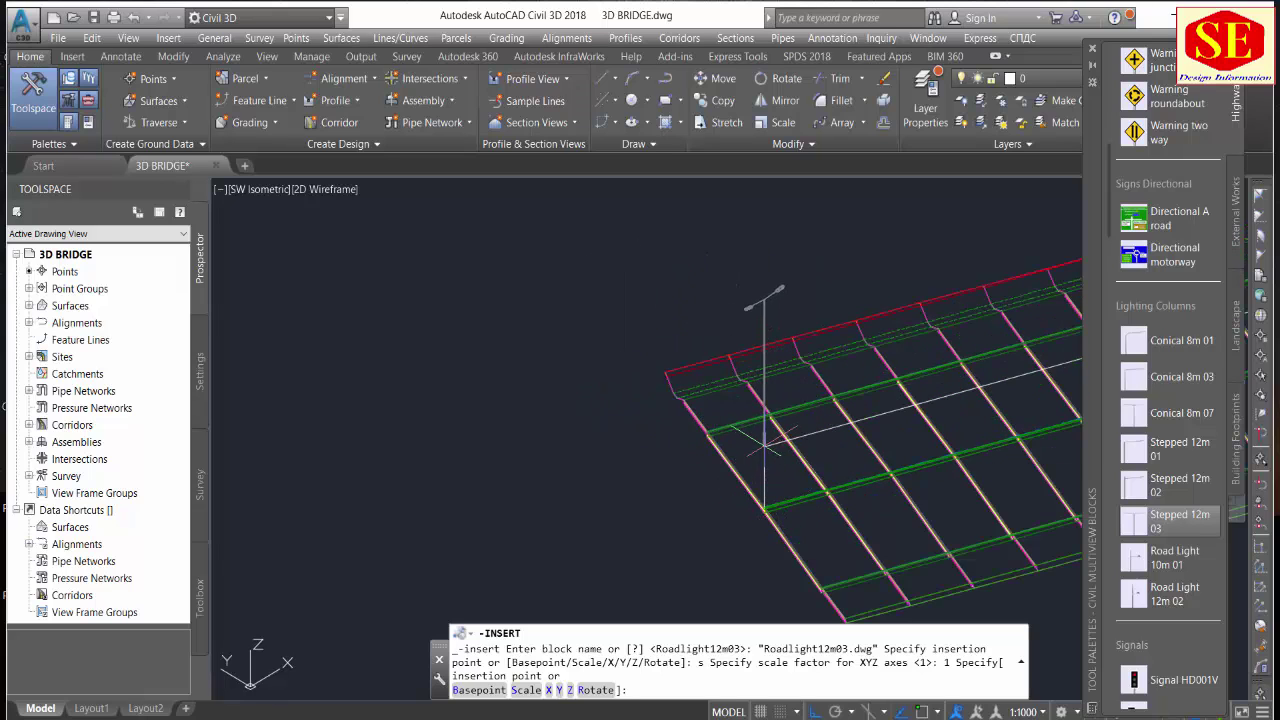
scroll(762, 445, up, 3)
scroll(752, 456, up, 2)
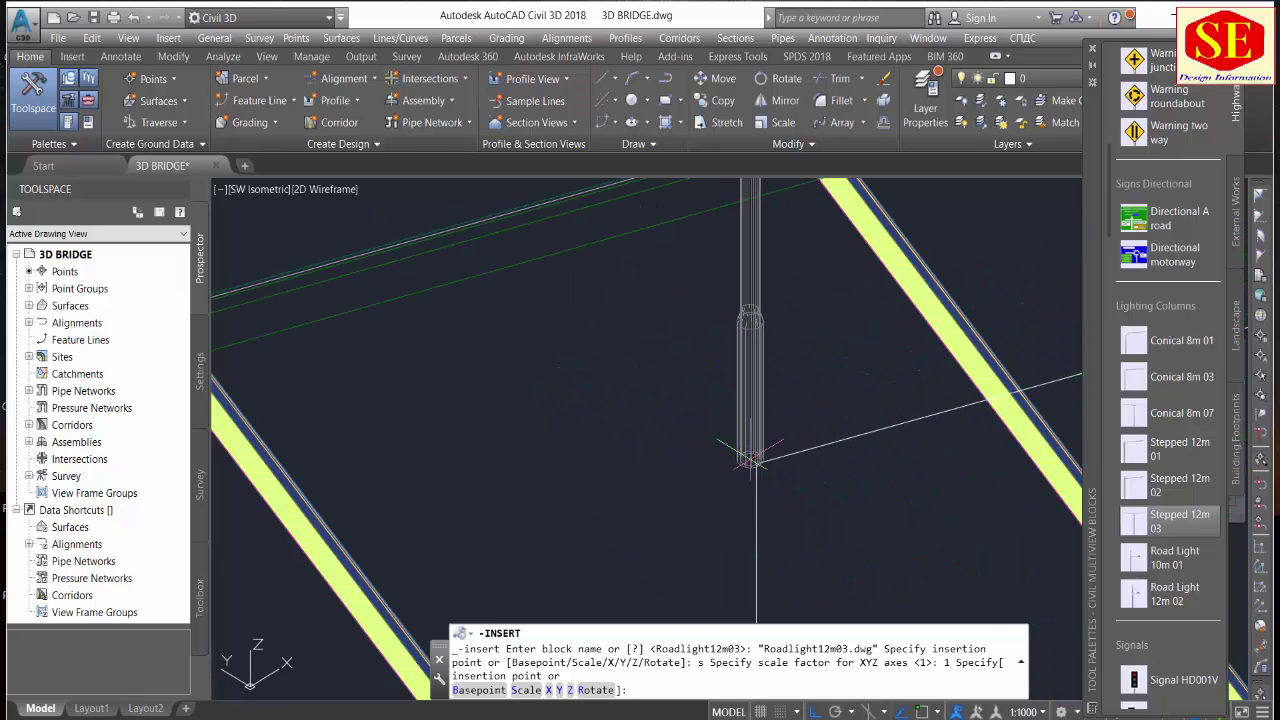
right_click(868, 711)
click(930, 690)
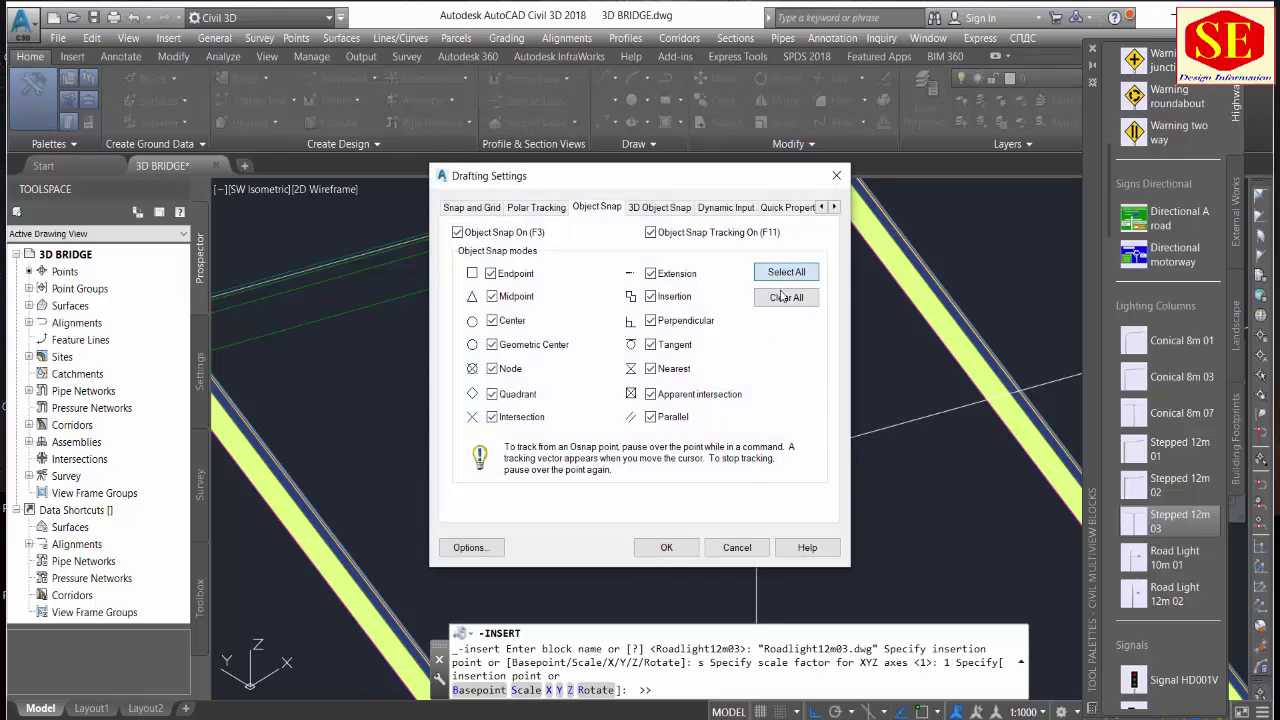
click(666, 548)
click(751, 446)
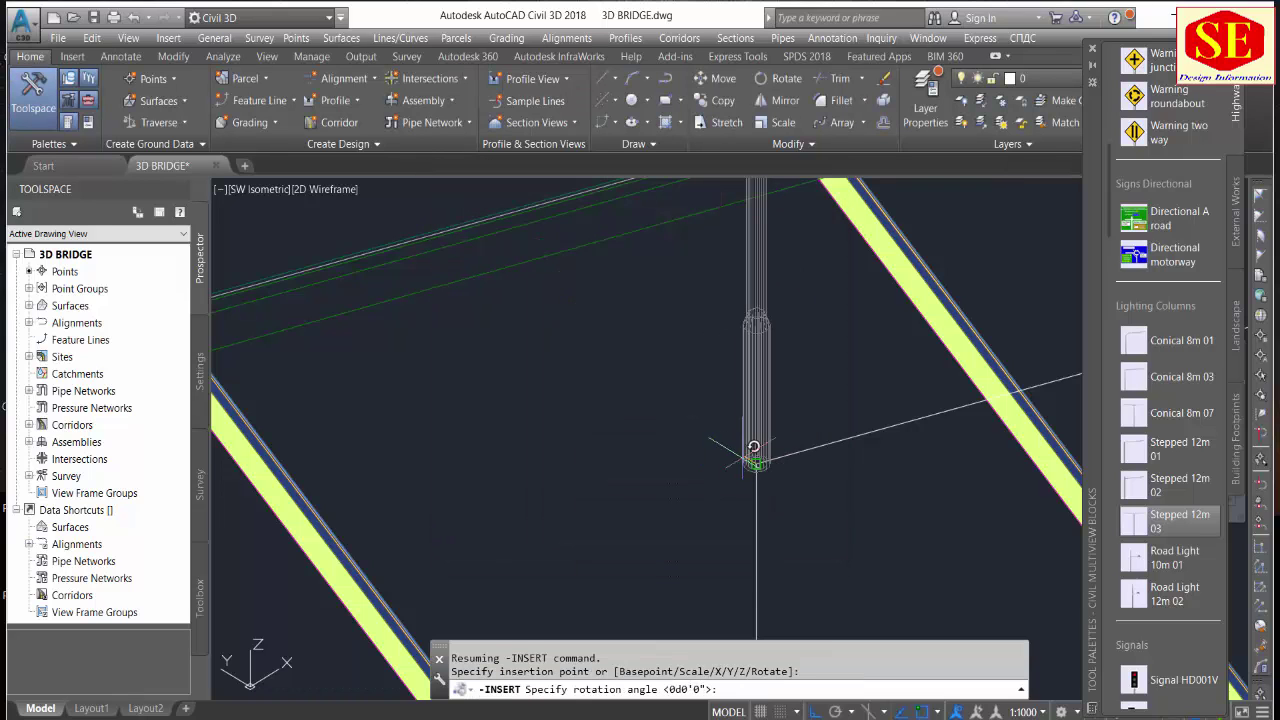
Accept the pole's default rotation and auto-hide the tool palettes.
scroll(657, 413, down, 3)
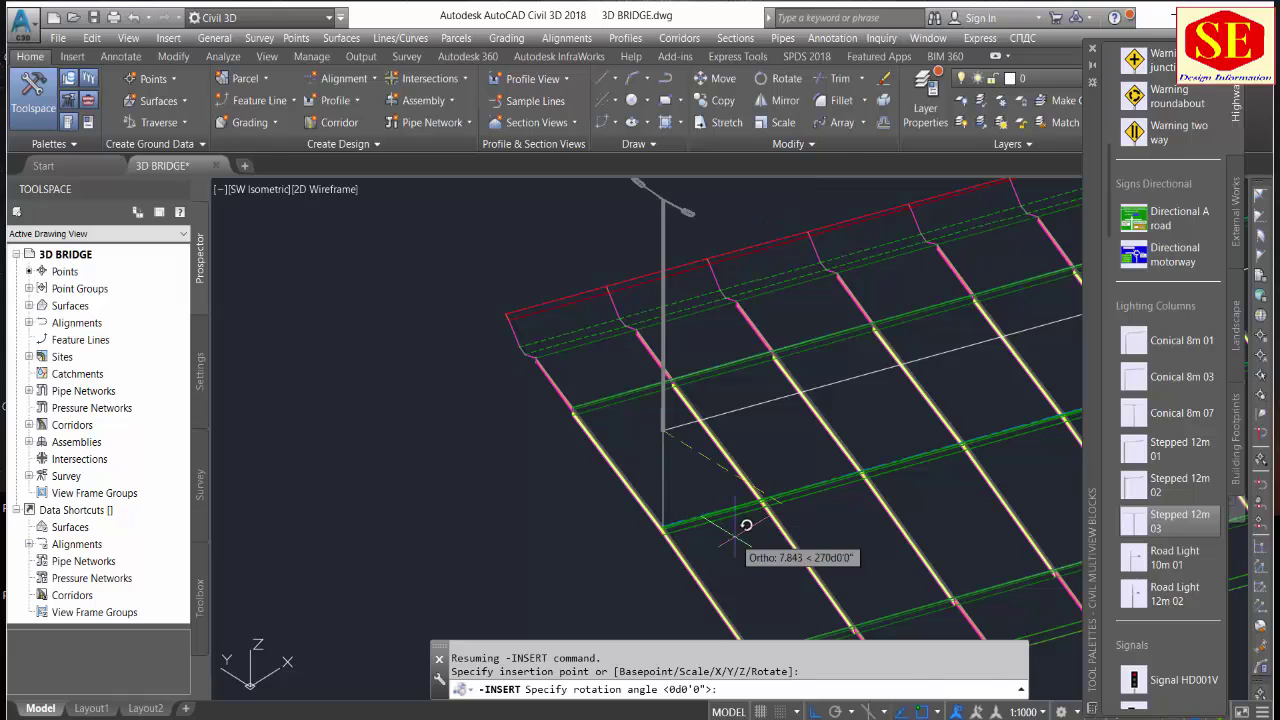
scroll(735, 537, down, 2)
middle_drag(797, 603, 720, 505)
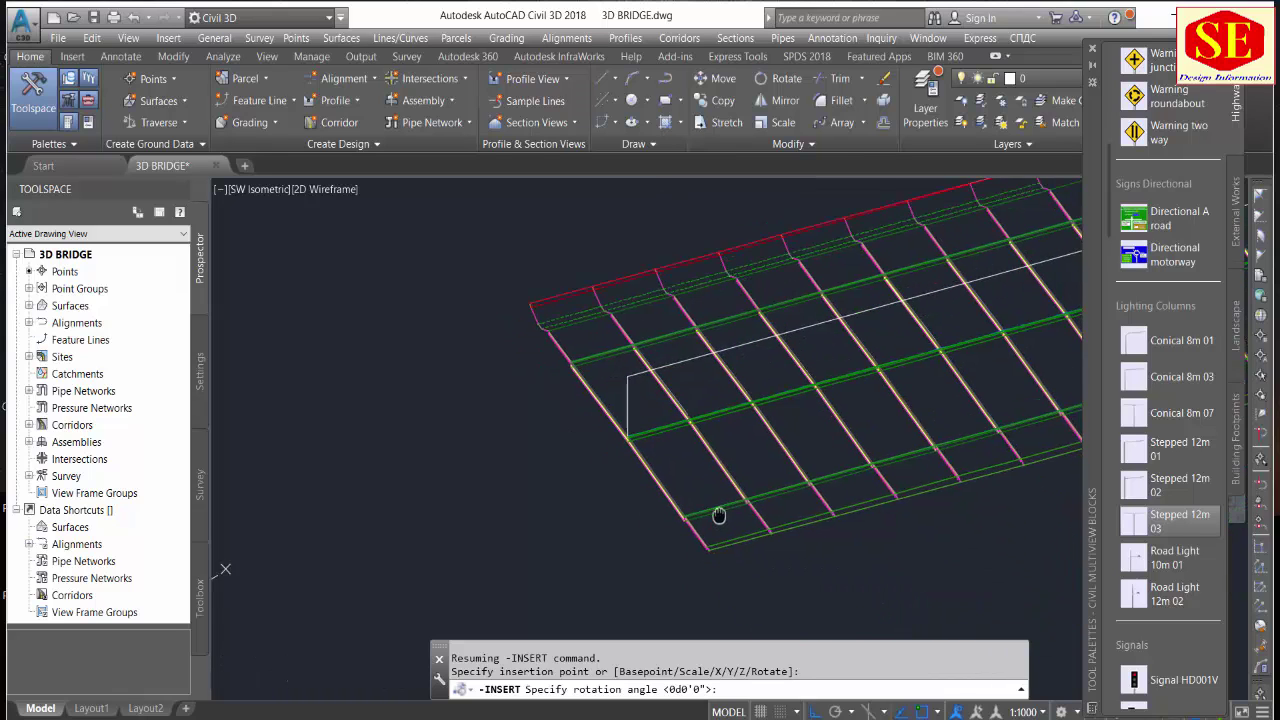
click(805, 568)
right_click(805, 568)
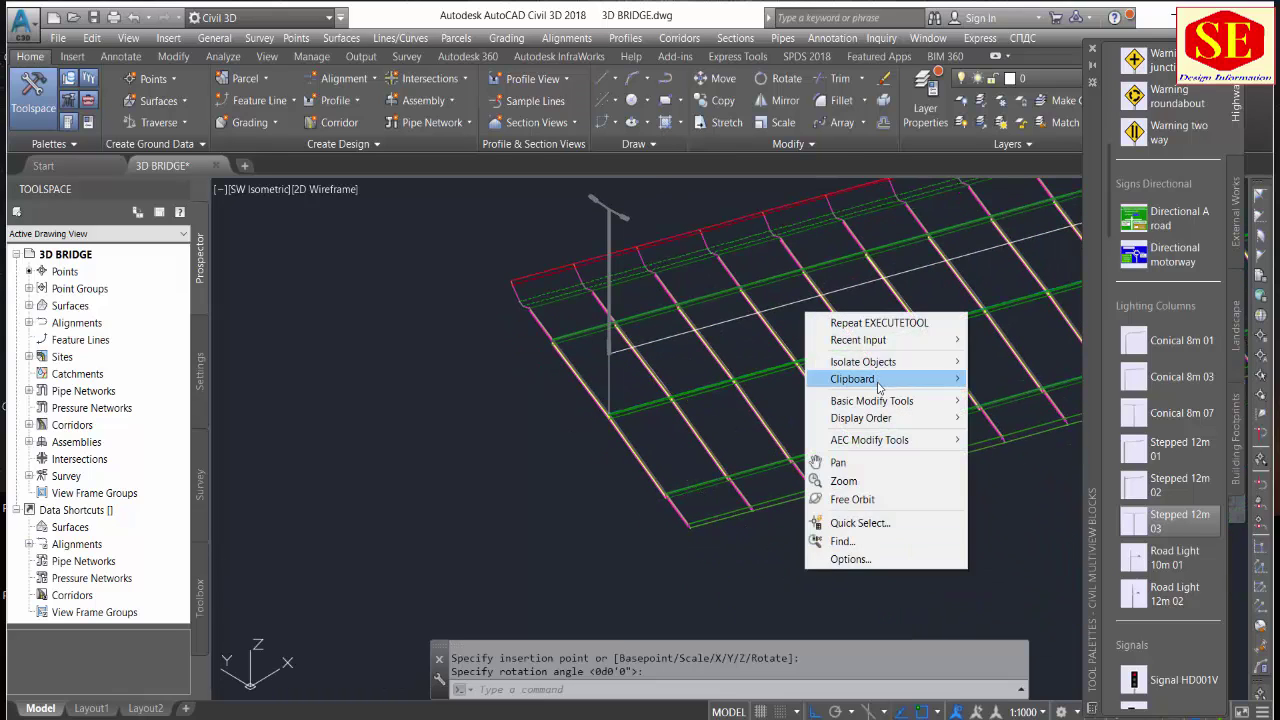
key(Escape)
scroll(519, 462, down, 1)
scroll(519, 462, up, 2)
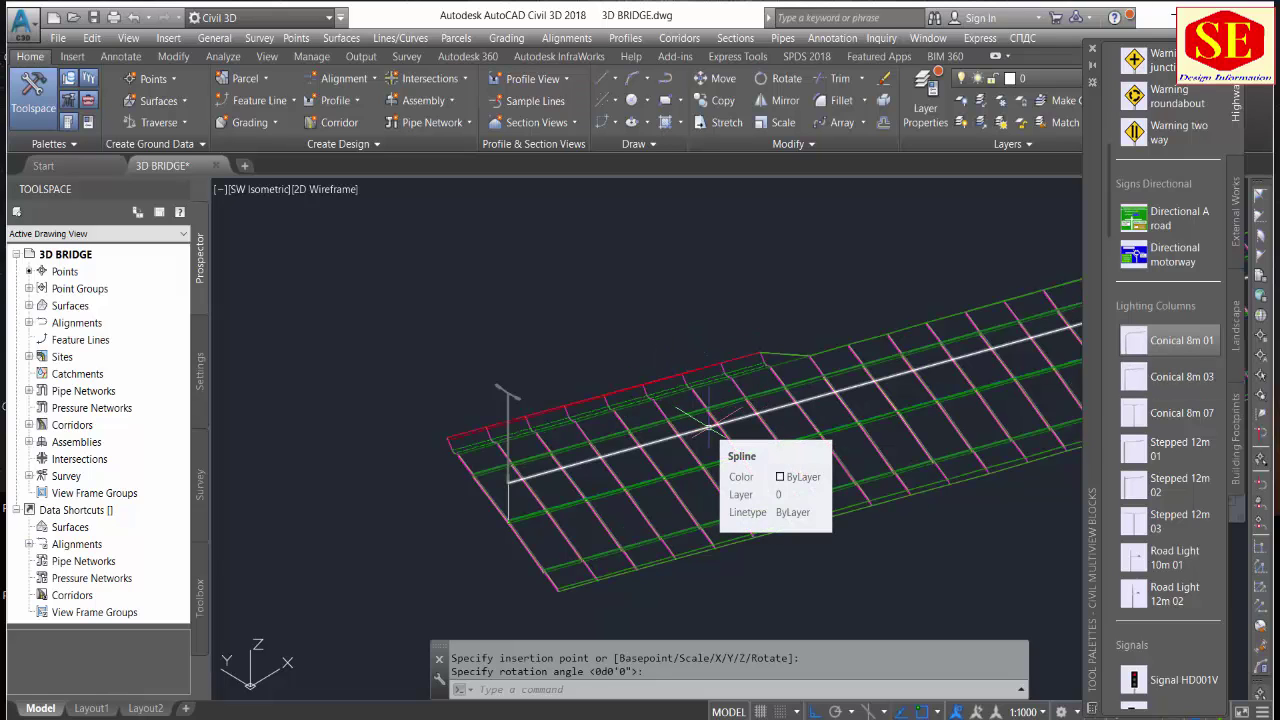
scroll(745, 425, down, 1)
scroll(508, 486, down, 1)
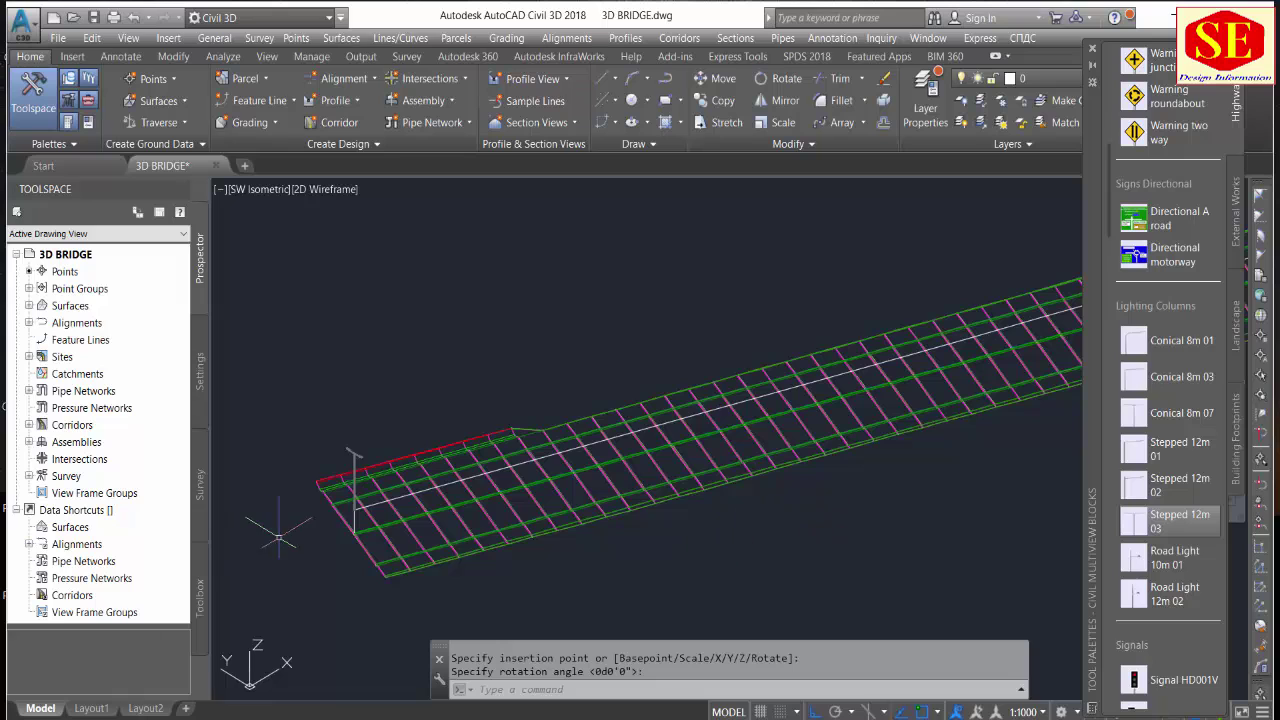
scroll(517, 529, up, 1)
scroll(520, 497, up, 1)
scroll(578, 395, up, 1)
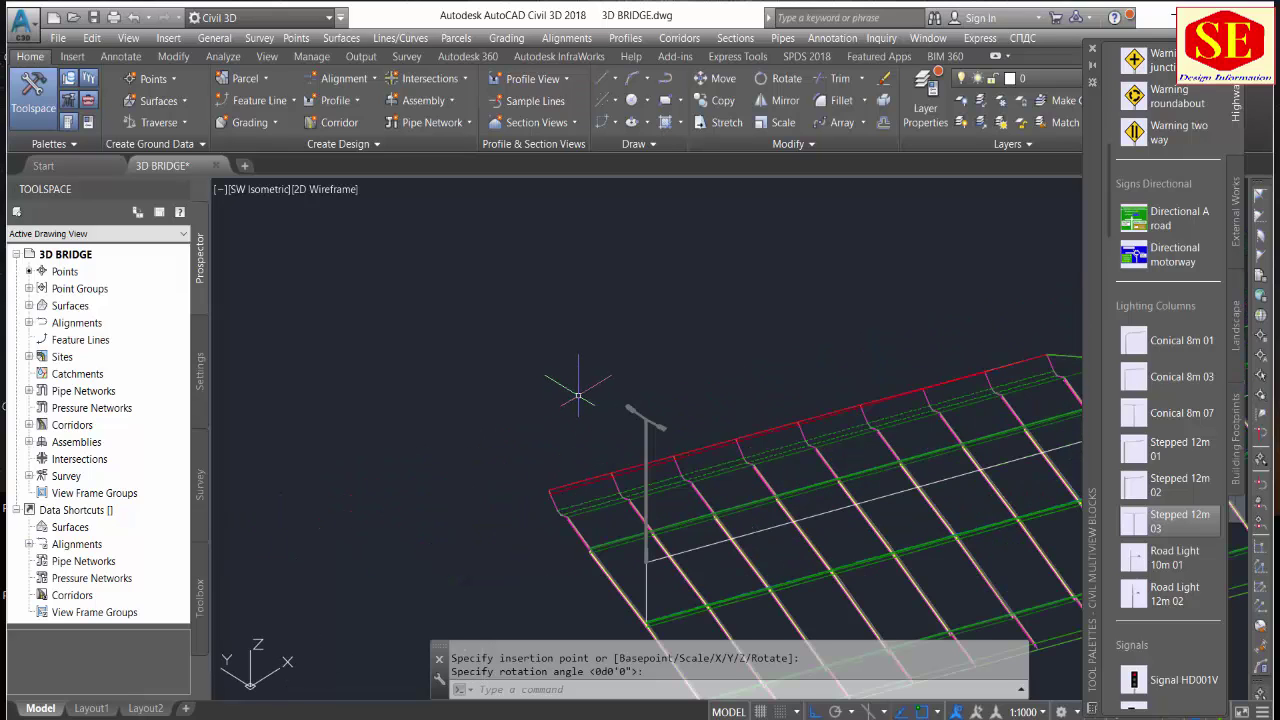
scroll(275, 357, down, 1)
scroll(349, 351, down, 1)
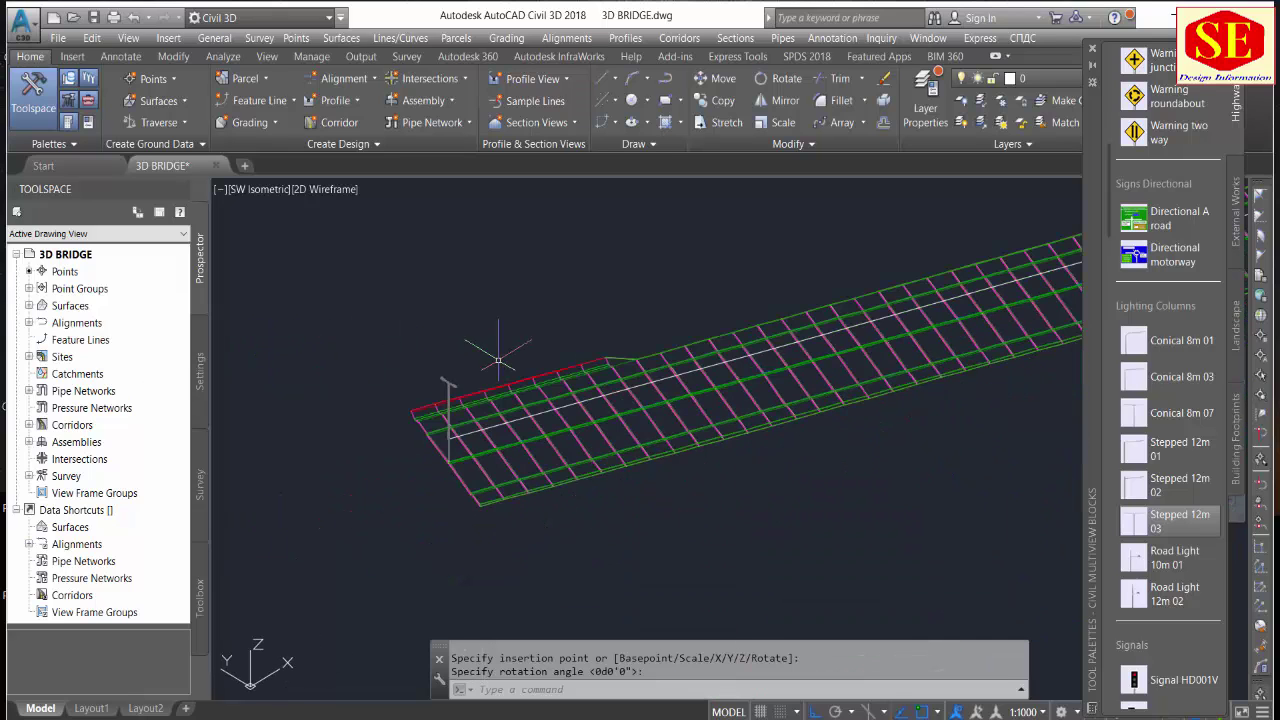
scroll(473, 365, up, 1)
click(1092, 65)
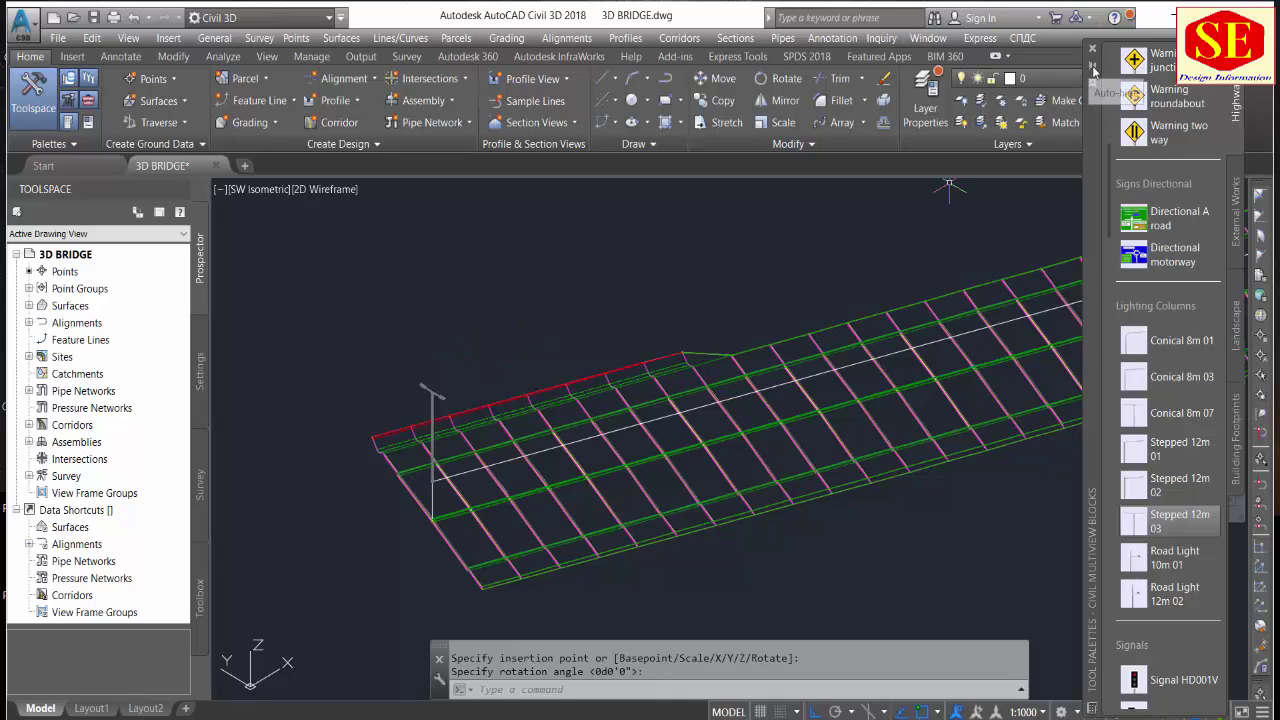
Path-array the light pole along the white deck centre-line spline.
click(430, 380)
key(Escape)
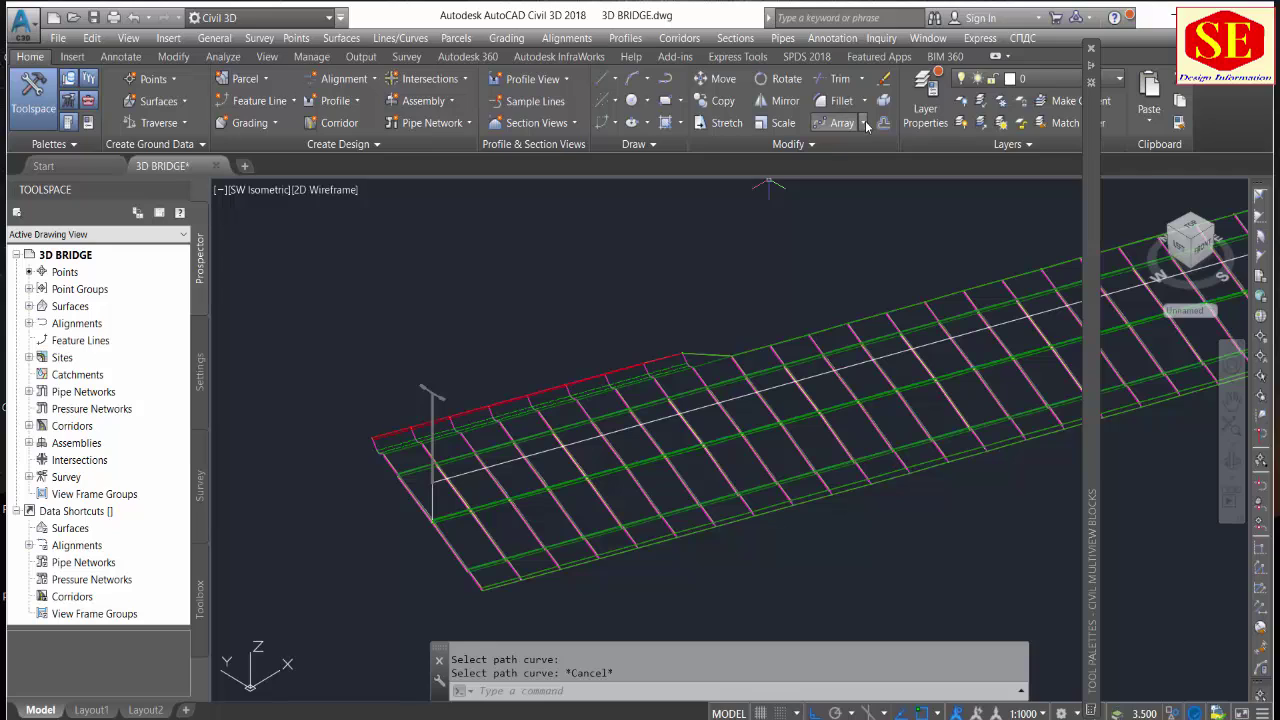
click(865, 122)
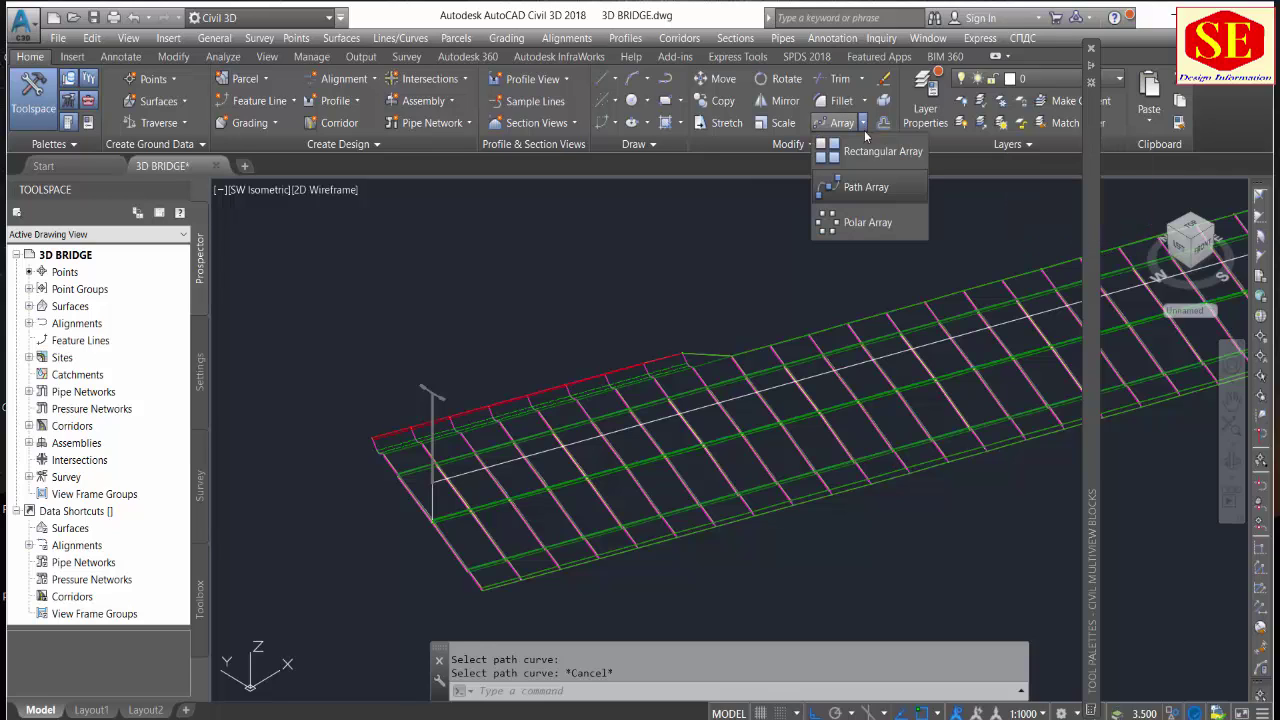
click(856, 188)
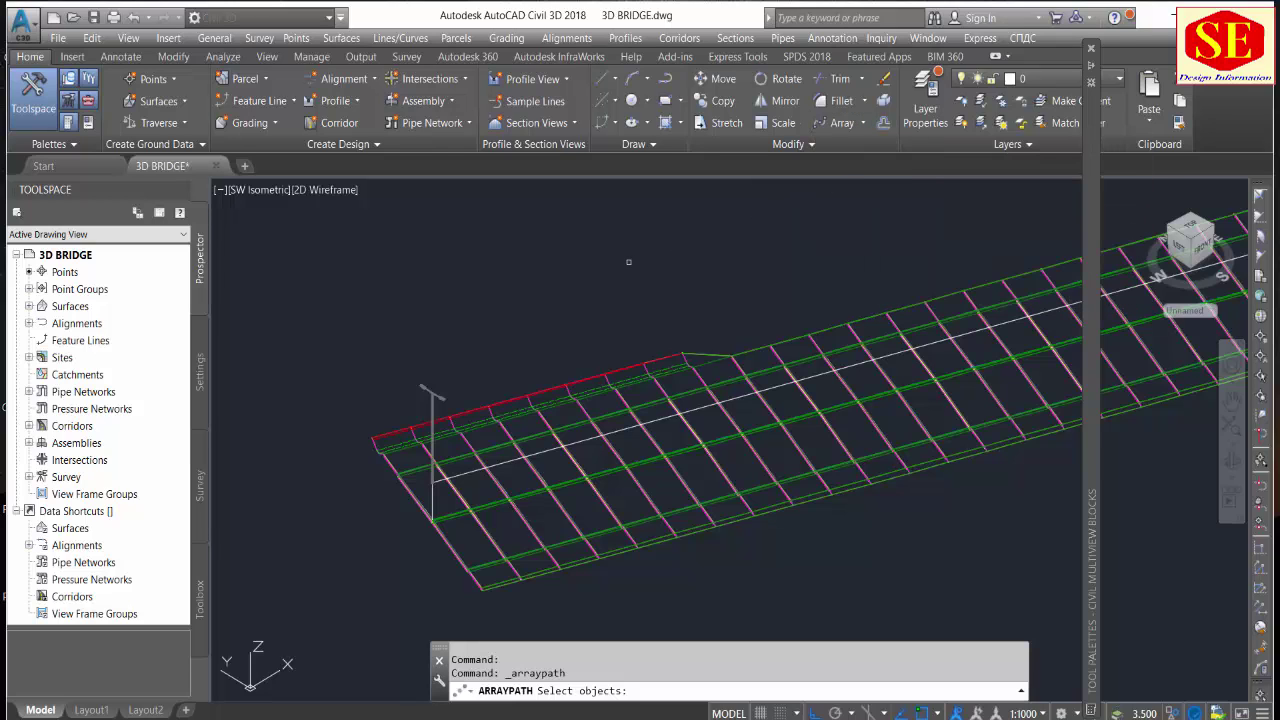
click(427, 387)
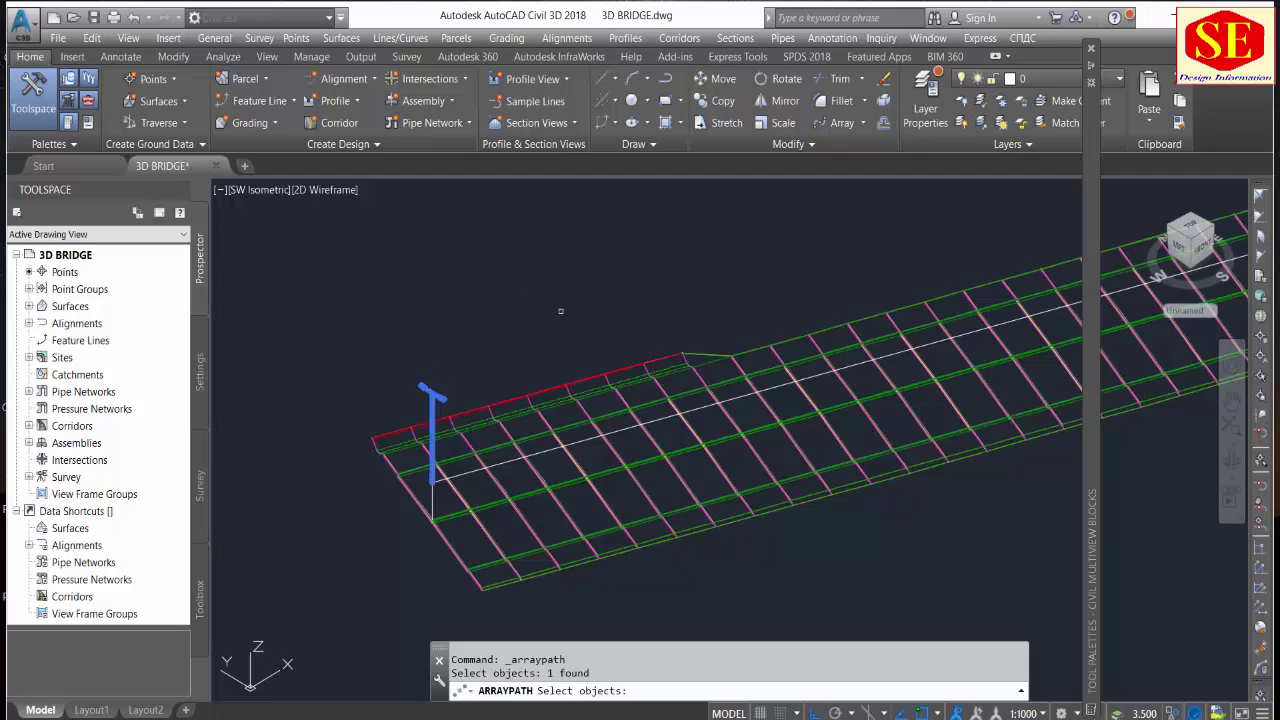
key(Return)
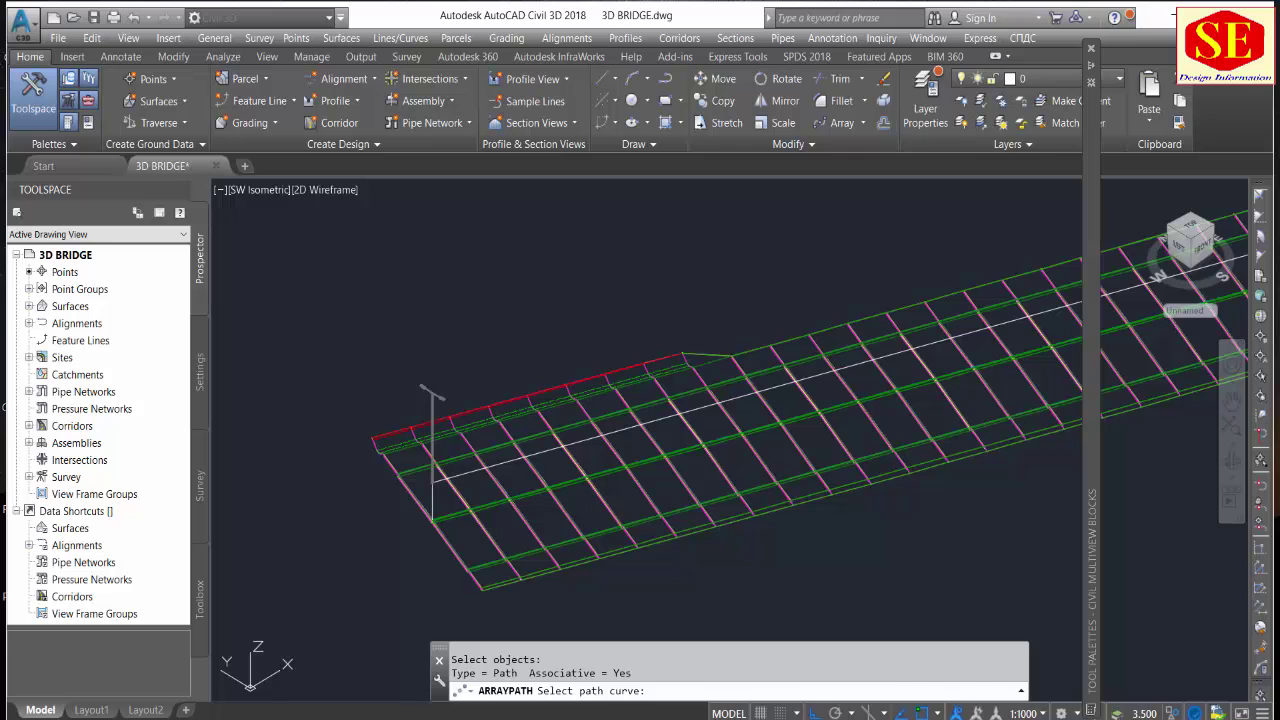
click(487, 462)
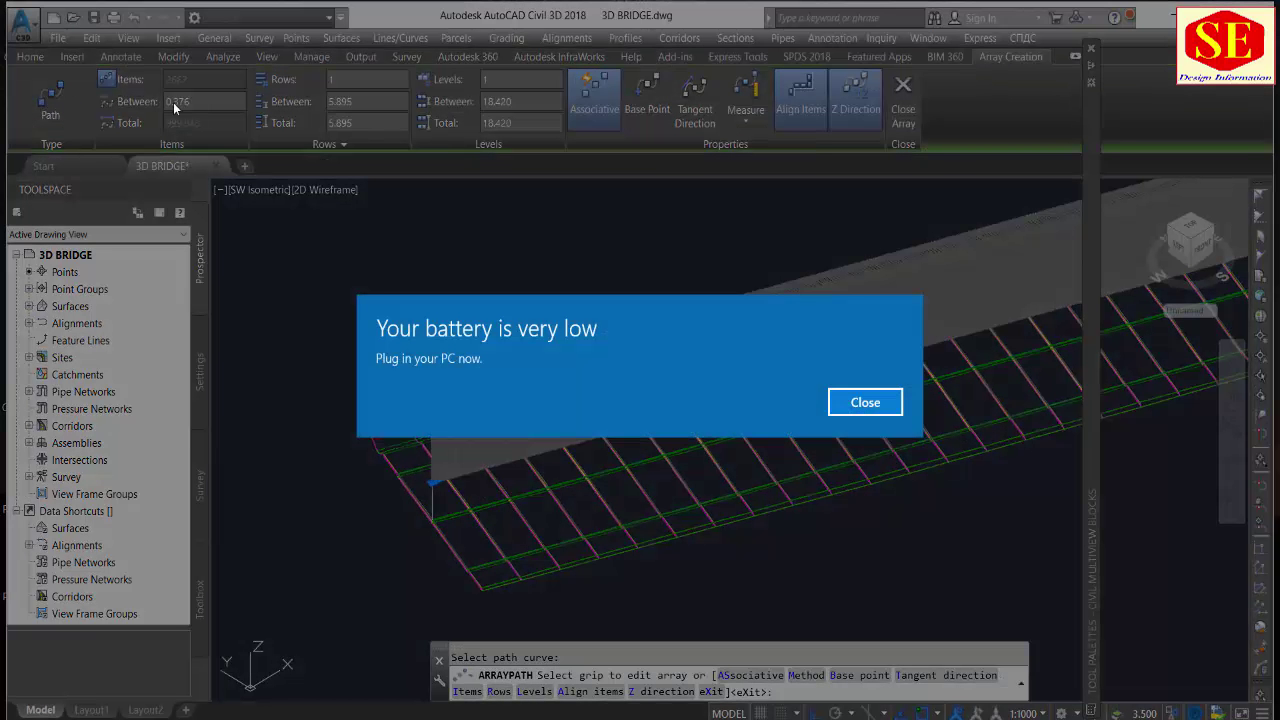
Set the array spacing values so the lamp posts stand 50 apart along the deck.
click(865, 401)
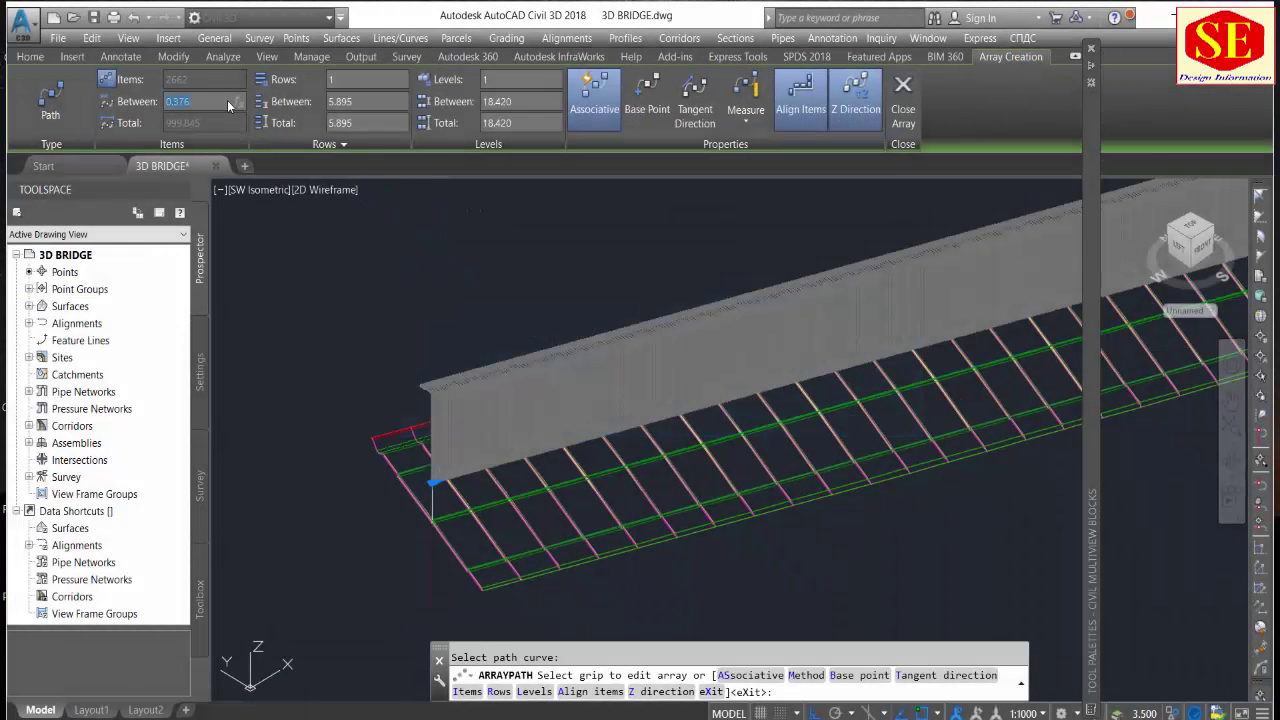
text(500)
key(Return)
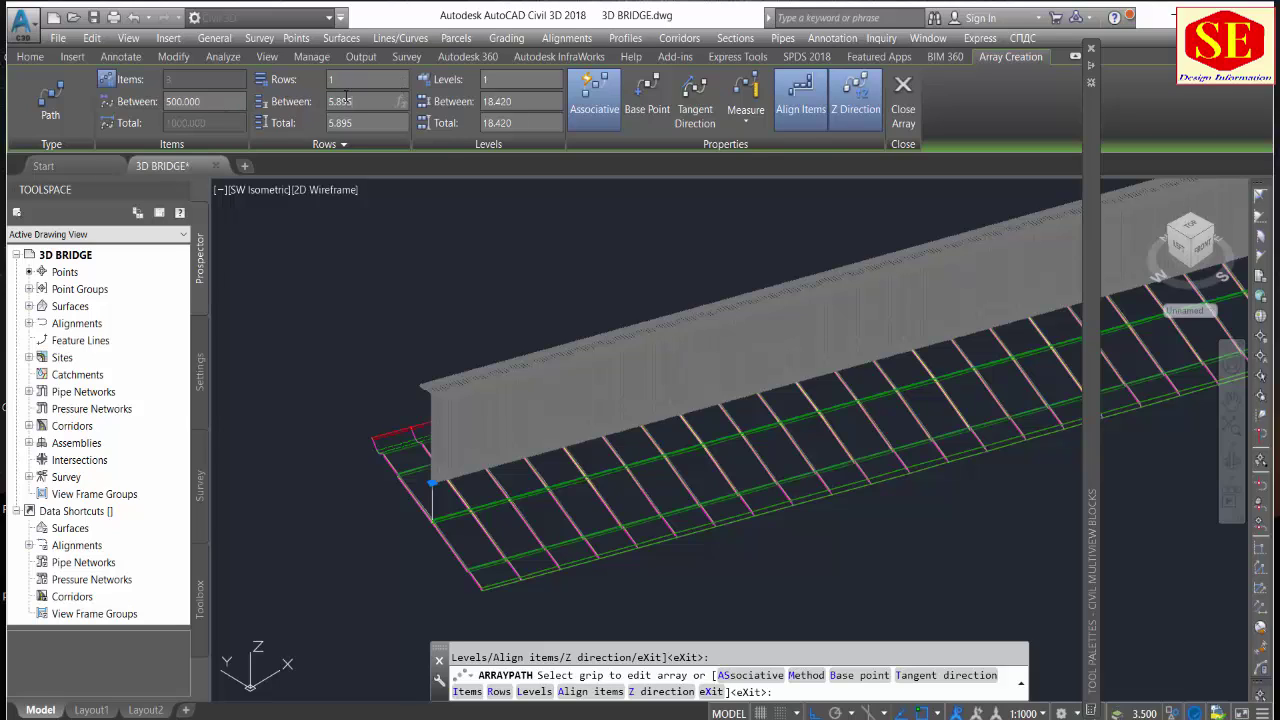
click(357, 101)
text(500)
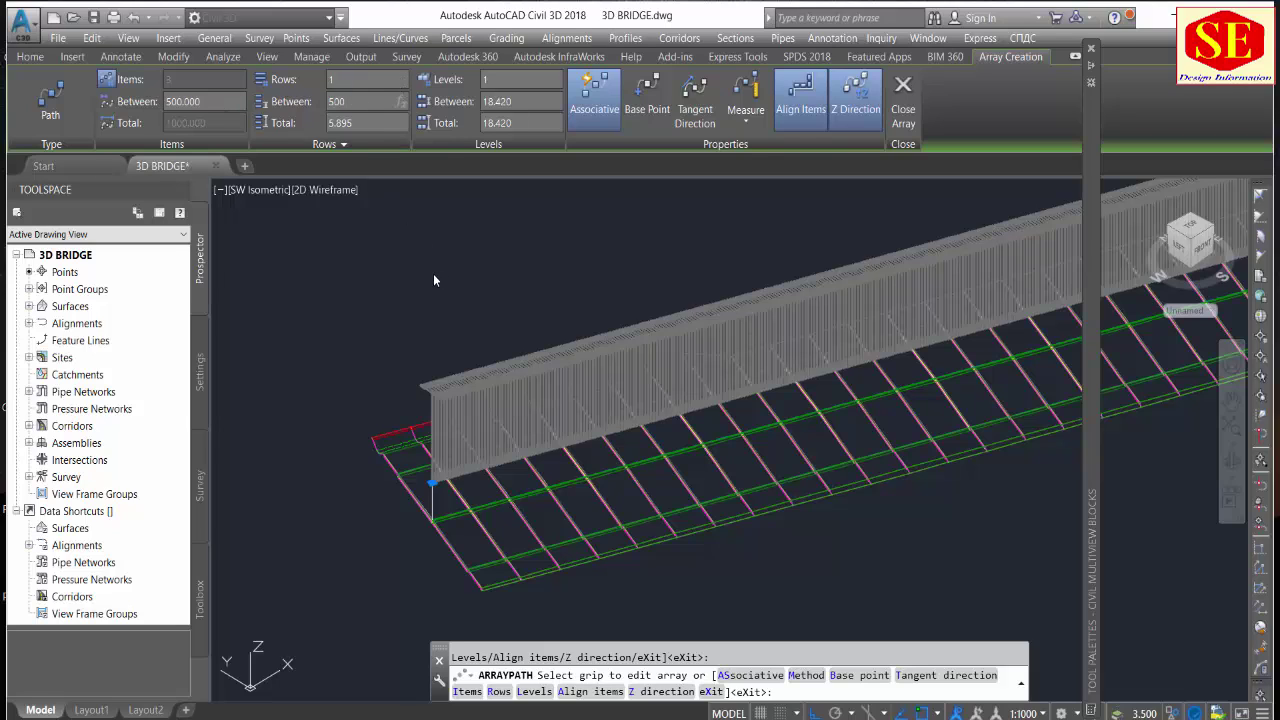
key(Return)
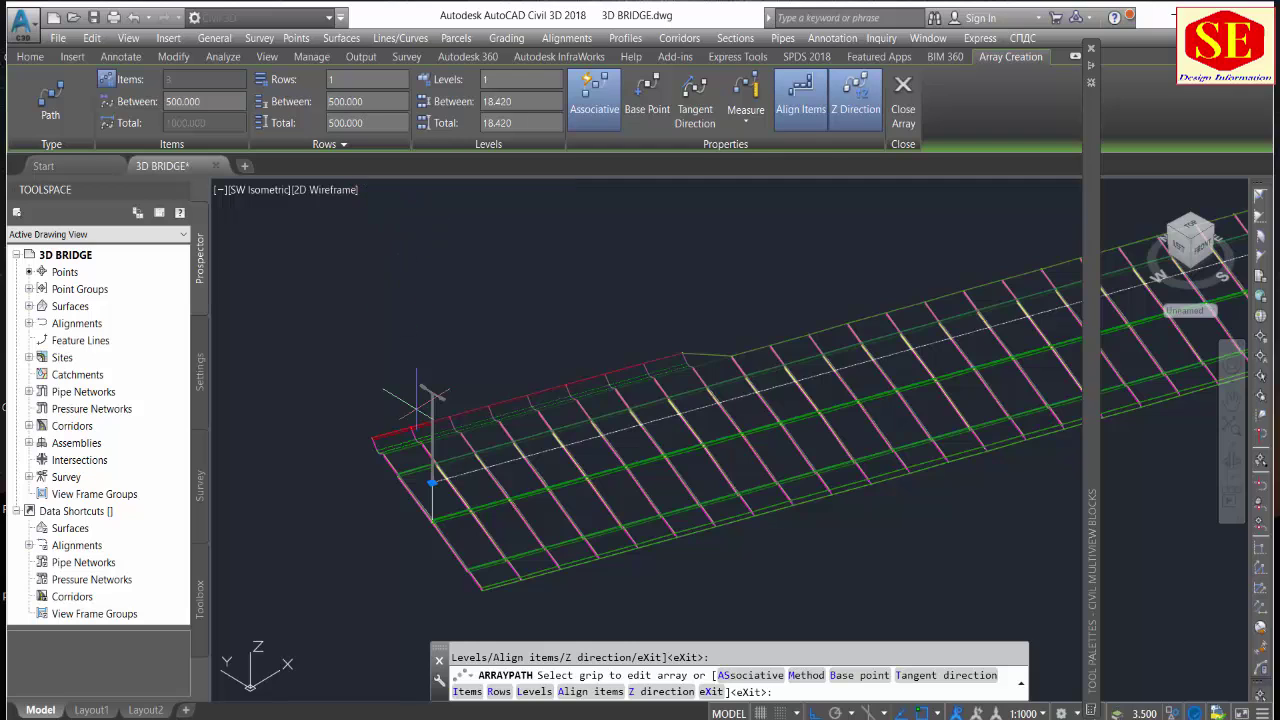
scroll(418, 398, down, 2)
scroll(414, 392, down, 2)
scroll(800, 315, up, 1)
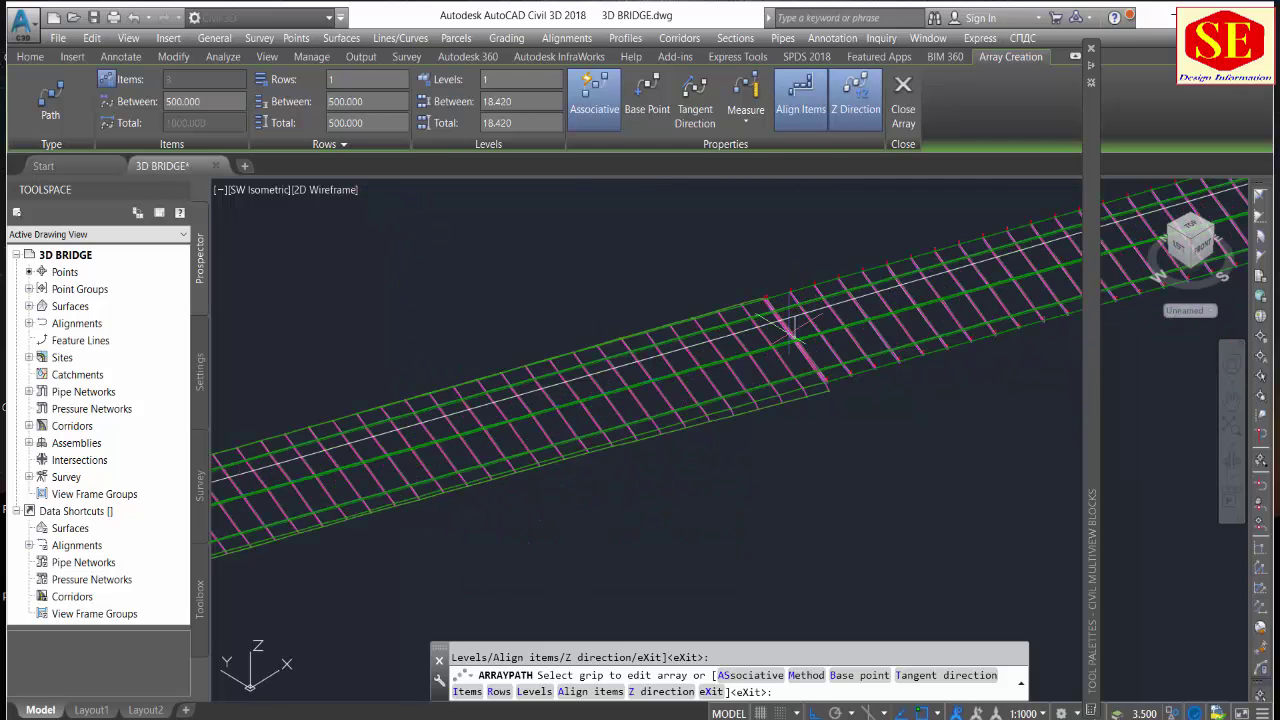
scroll(790, 340, up, 1)
scroll(740, 370, up, 1)
scroll(727, 385, up, 1)
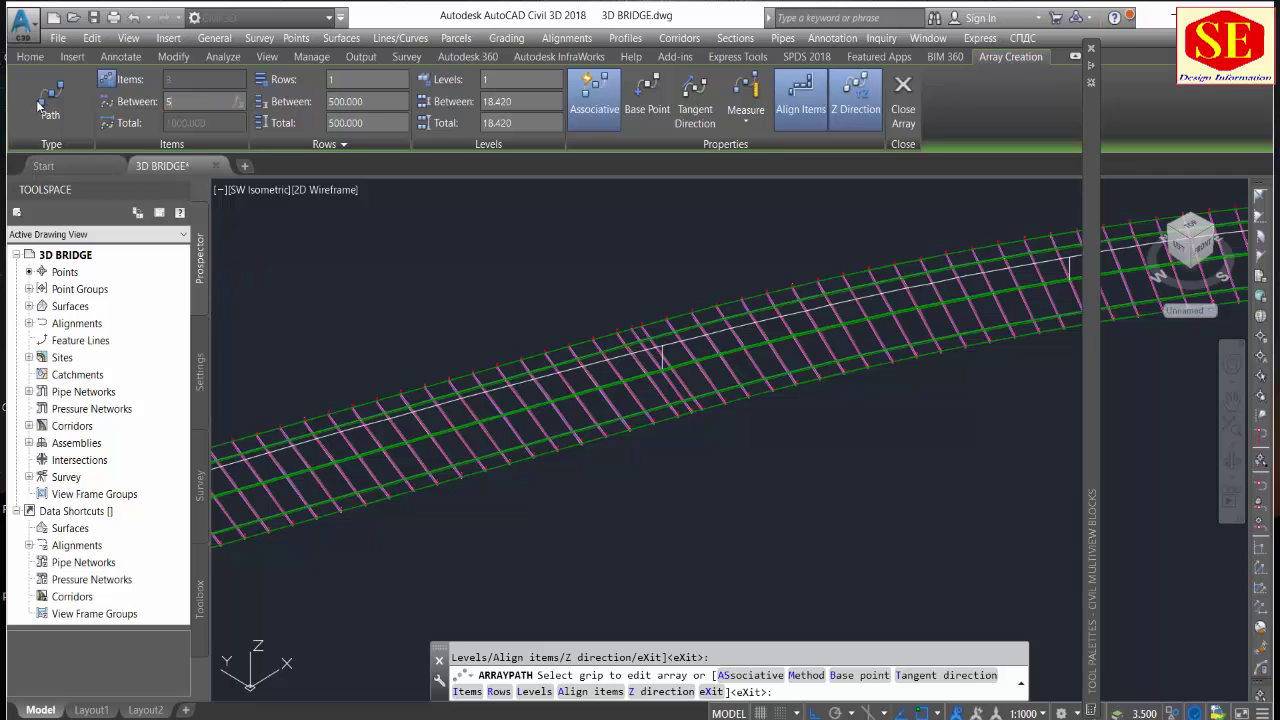
text(0)
key(Return)
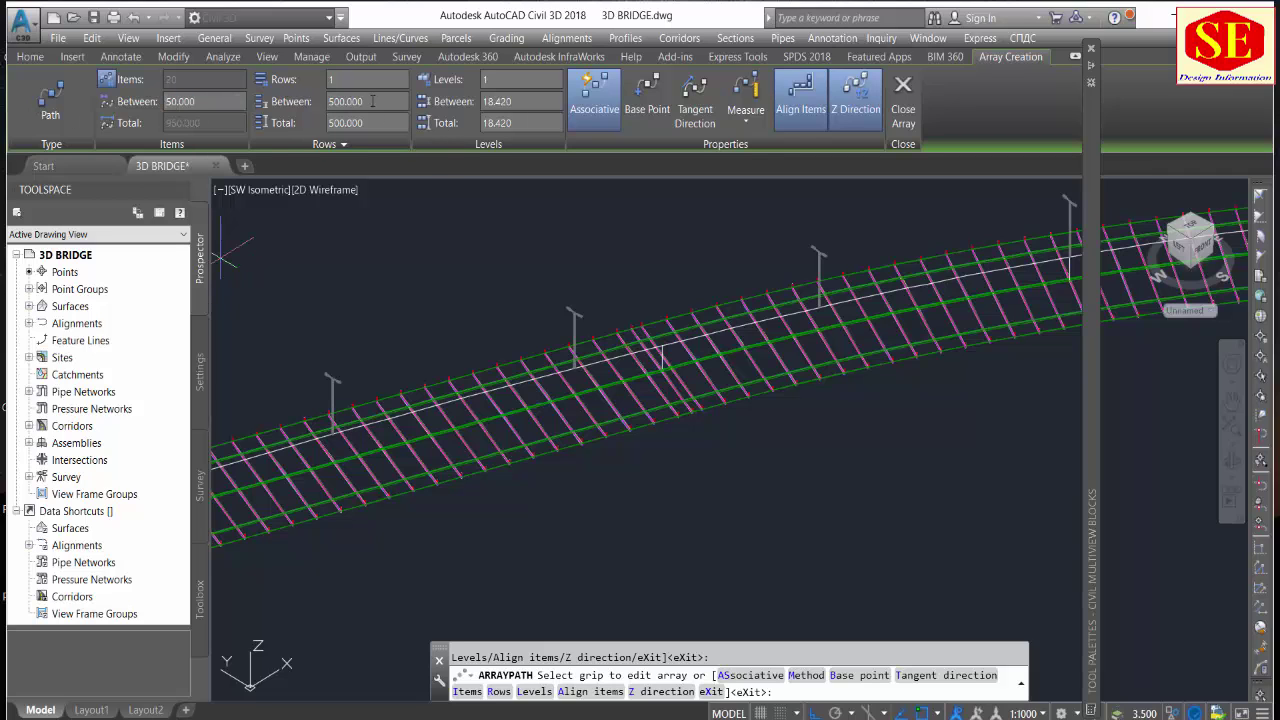
Review the whole curved deck and commit the array of 20 lamp posts.
mouse_move(585, 380)
shift+middle_down()
mouse_move(651, 414)
mouse_move(503, 448)
mouse_move(871, 437)
mouse_move(850, 355)
shift+middle_up()
scroll(483, 352, down, 2)
scroll(980, 391, down, 2)
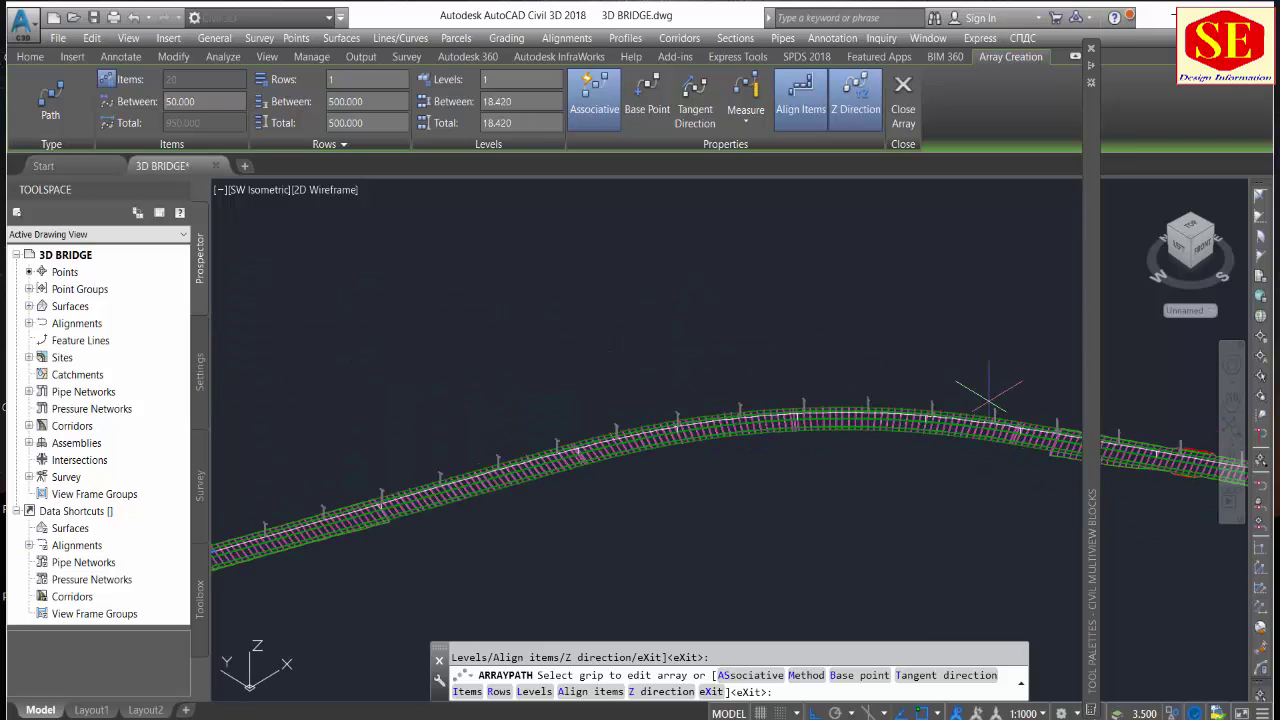
middle_drag(980, 391, 703, 421)
scroll(703, 421, down, 1)
scroll(400, 428, up, 3)
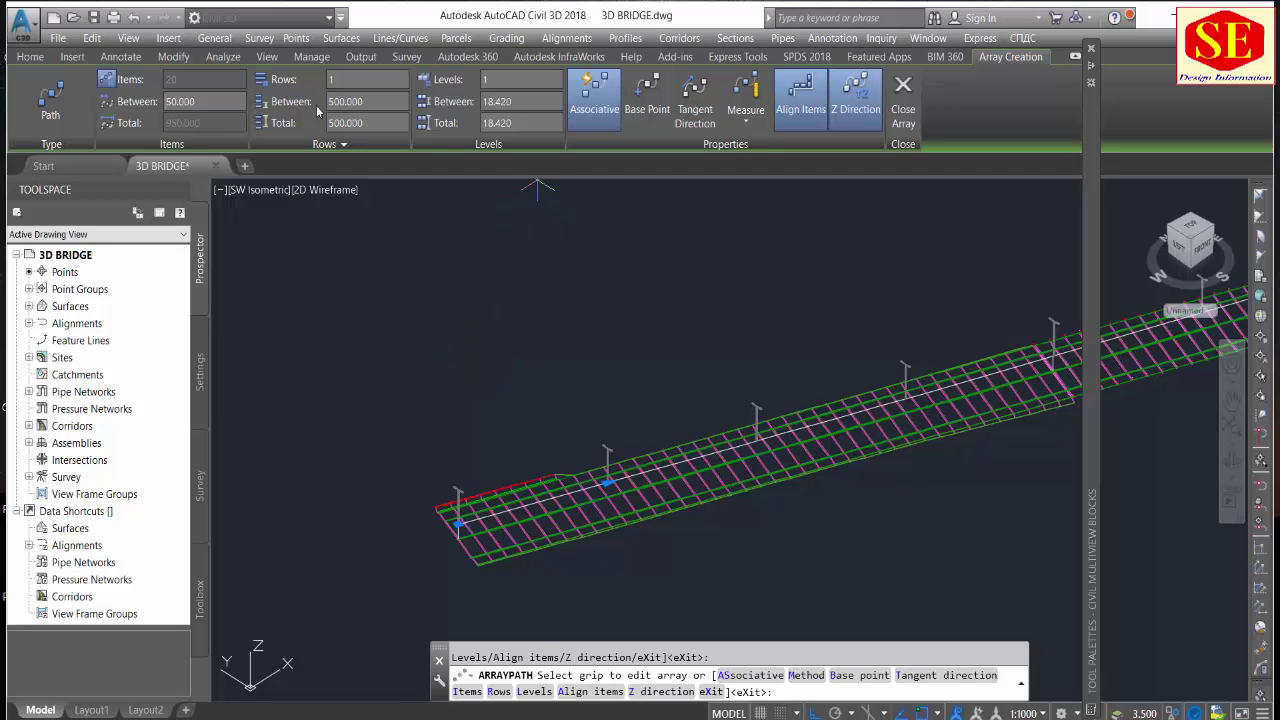
right_click(507, 296)
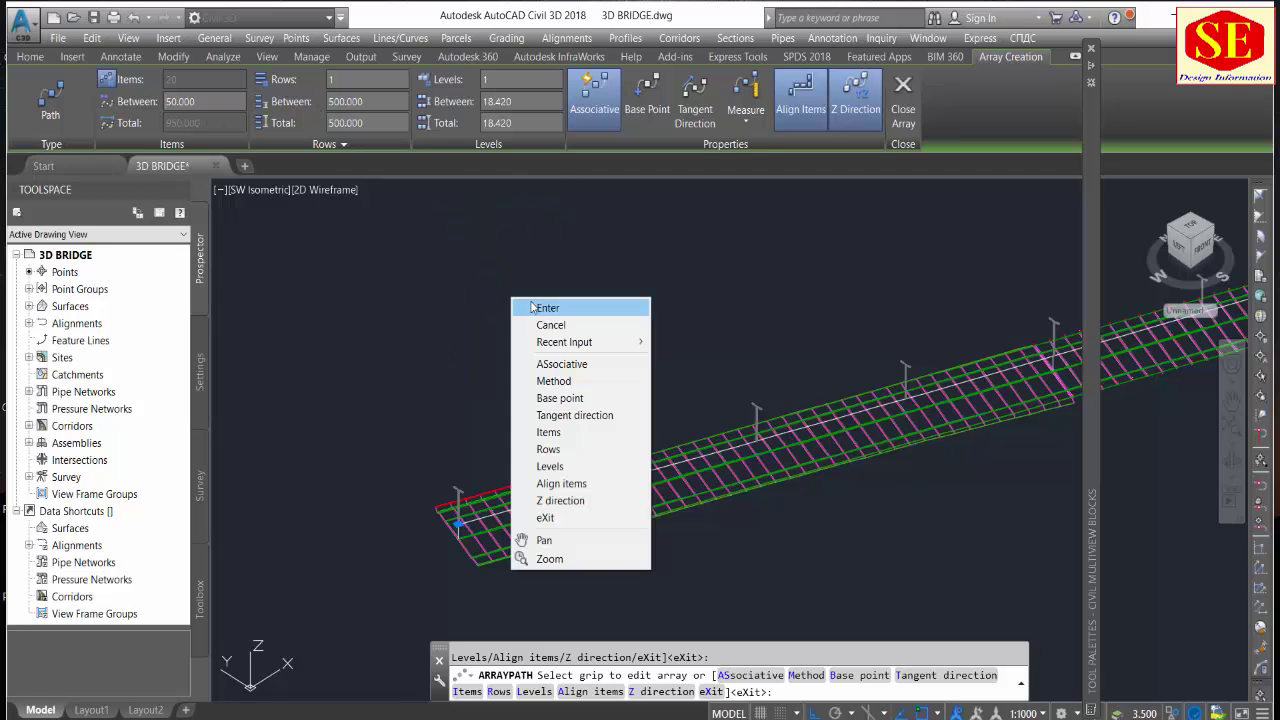
click(540, 302)
scroll(523, 275, down, 2)
middle_drag(667, 474, 583, 534)
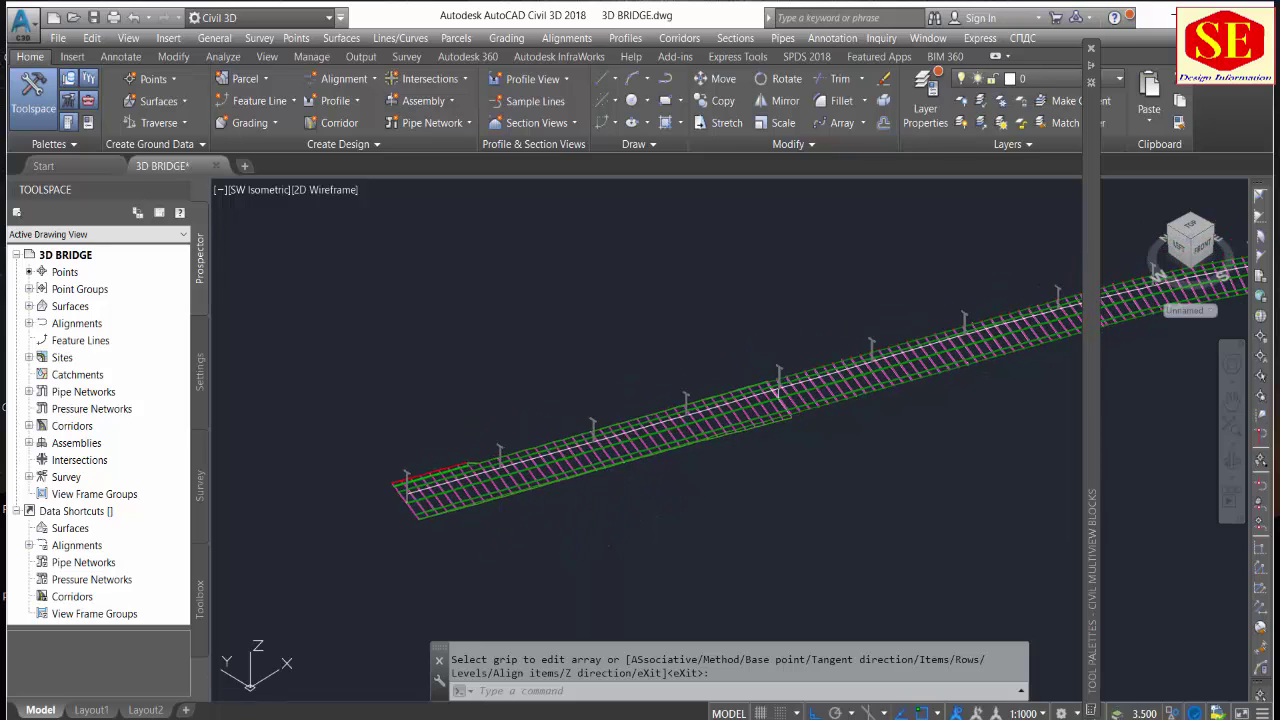
Zoom in on a lamp post and select the array, showing 20 items 50 apart.
shift+middle_drag(674, 583, 748, 549)
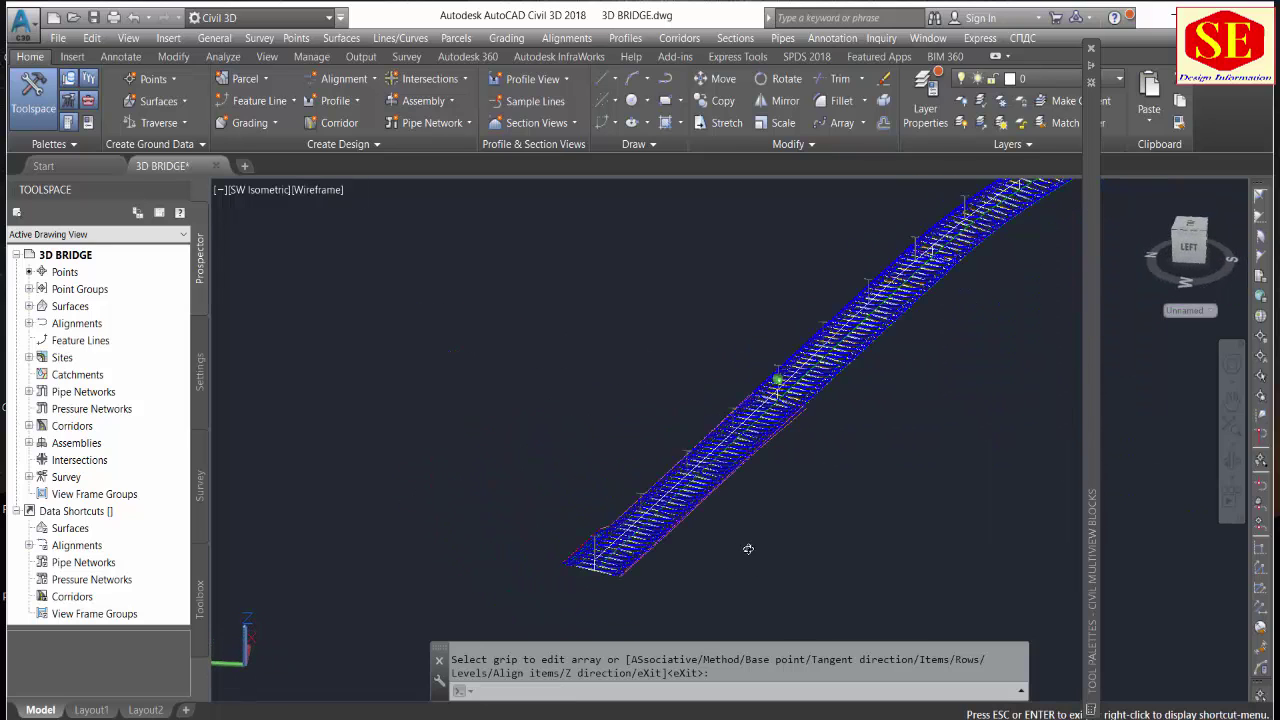
shift+middle_drag(748, 549, 686, 543)
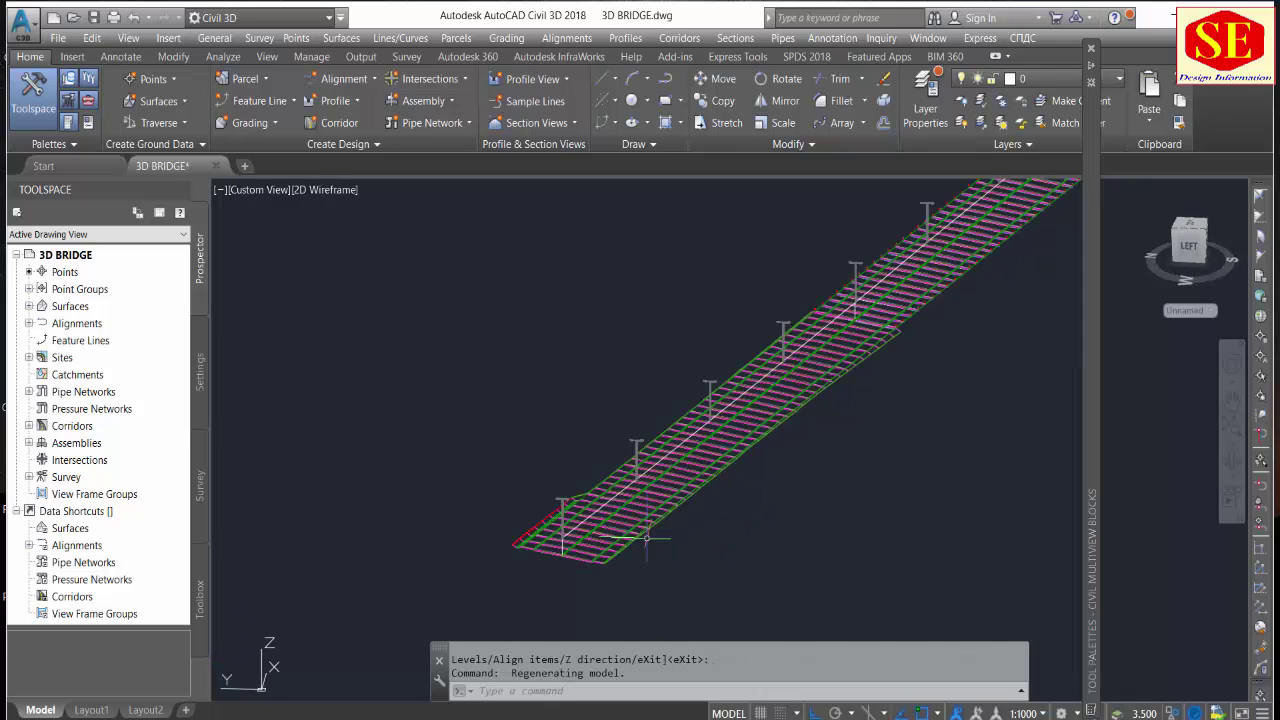
scroll(646, 538, up, 3)
scroll(573, 440, up, 2)
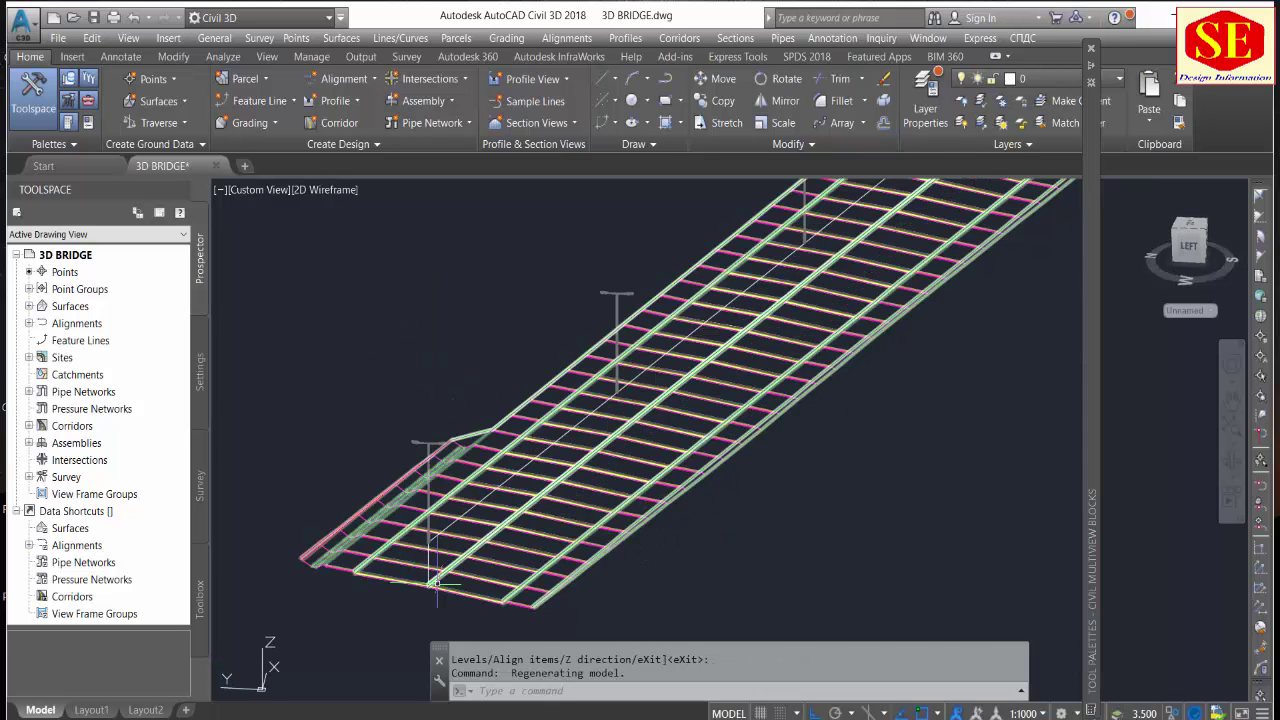
scroll(436, 582, up, 3)
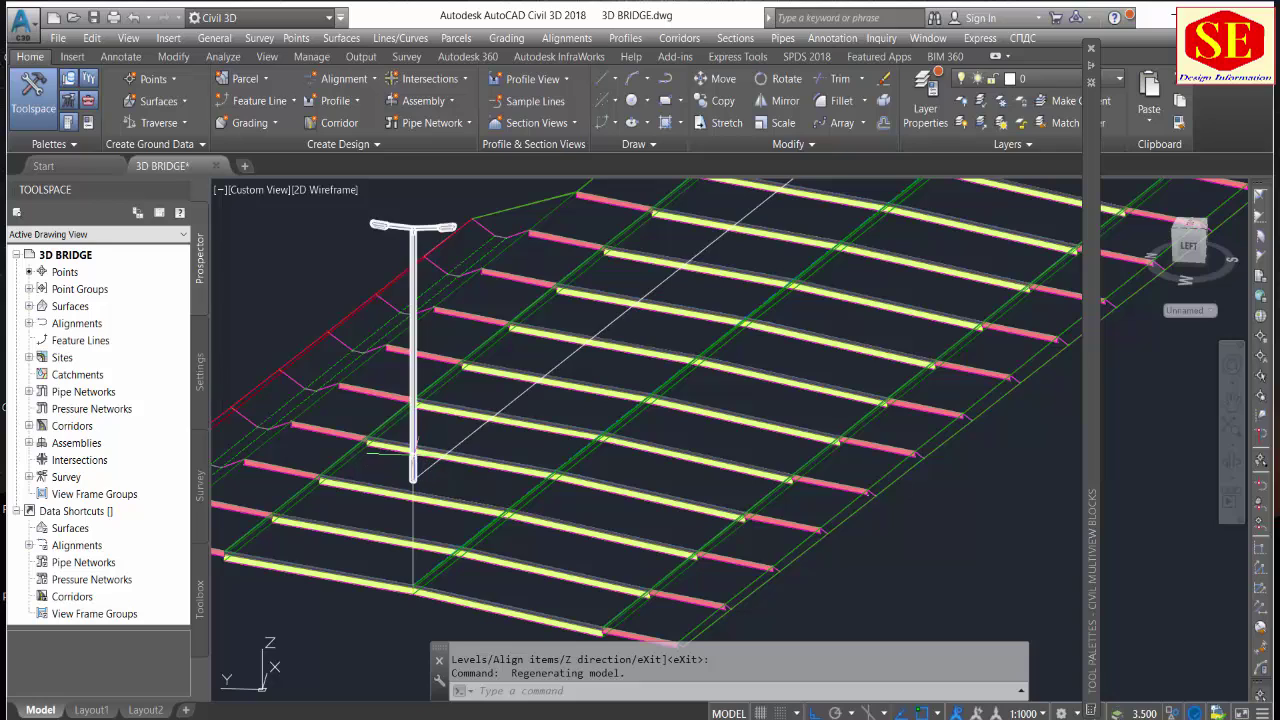
click(413, 453)
scroll(410, 470, down, 4)
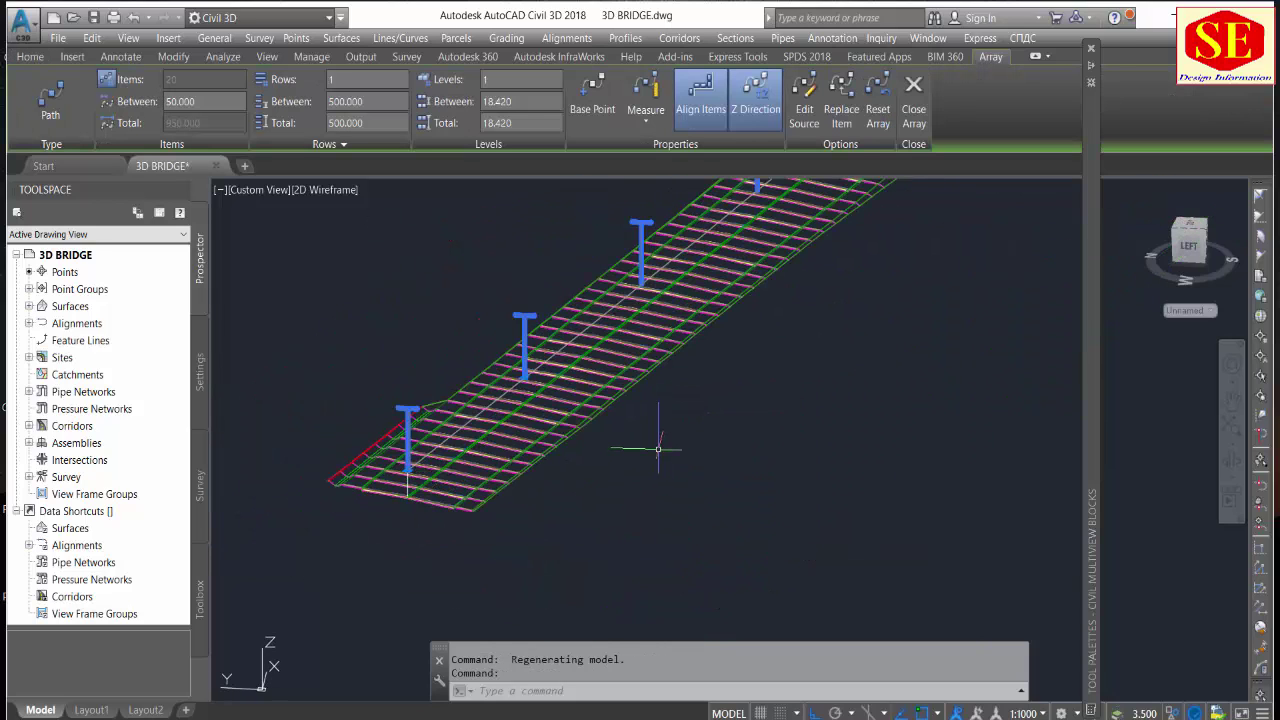
Move the lamp-post array from a post base down onto the deck, breaking its path association.
text(m)
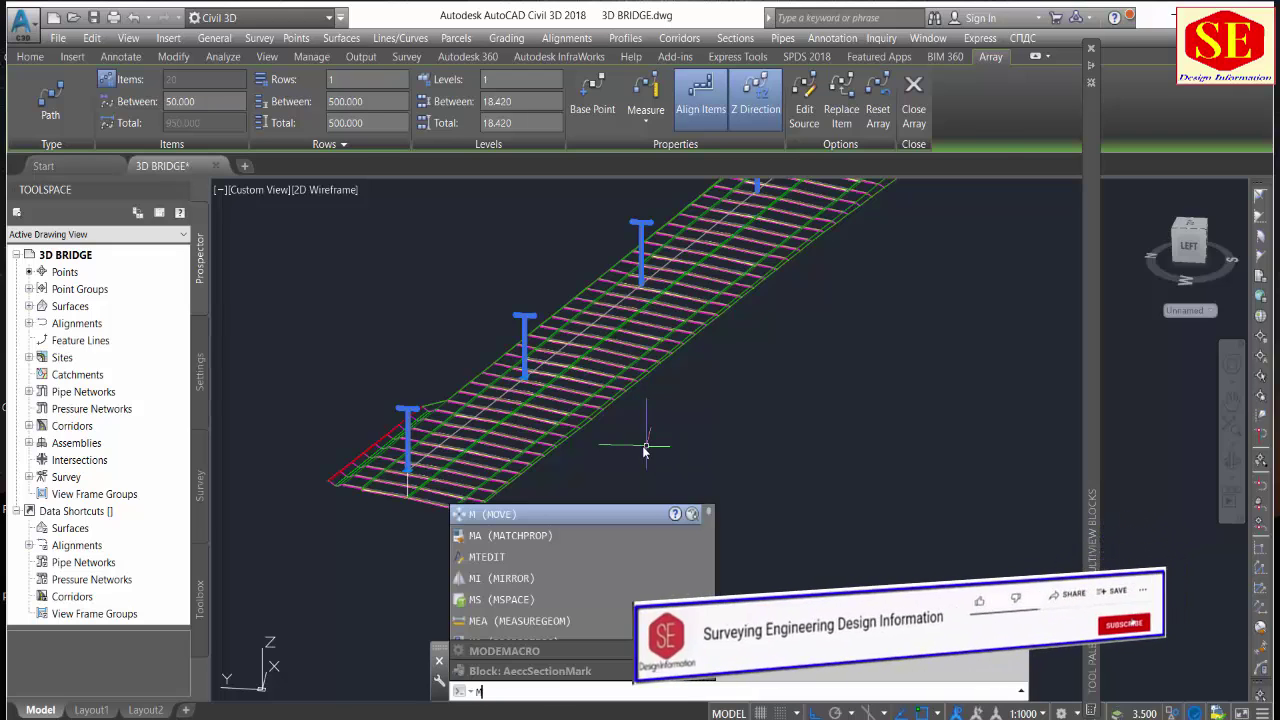
key(Return)
scroll(405, 497, up, 5)
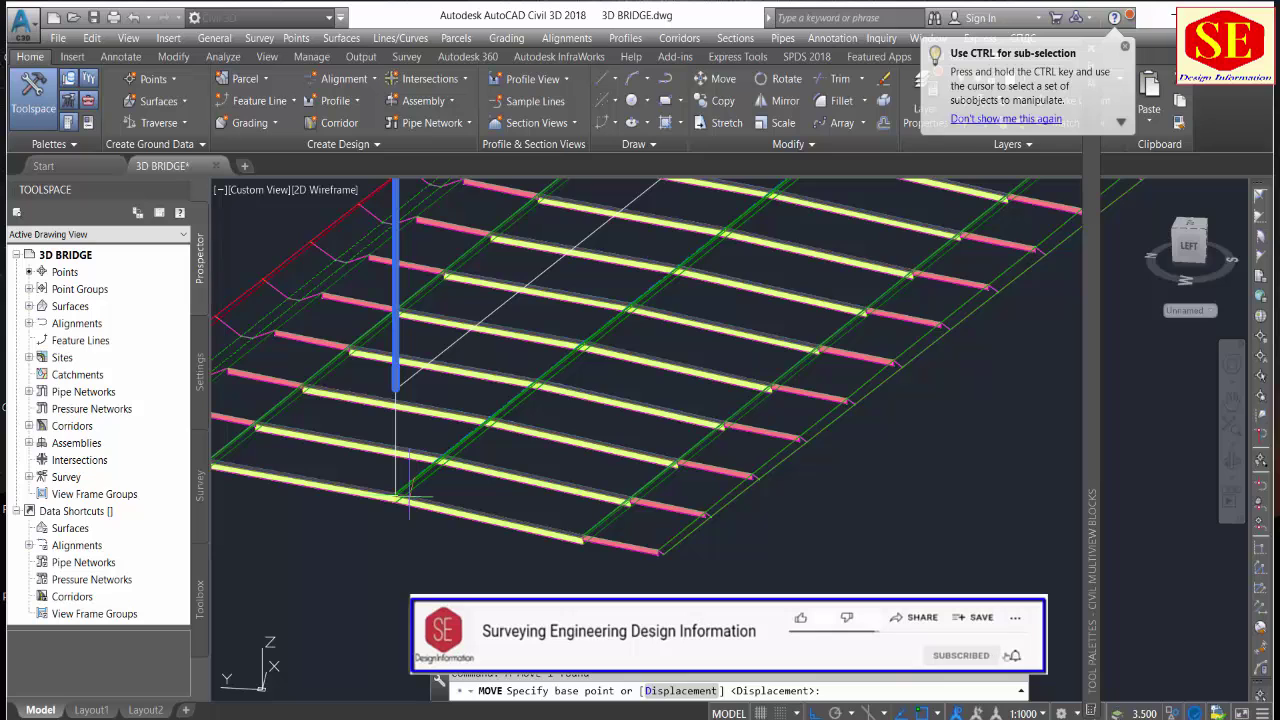
scroll(265, 350, up, 3)
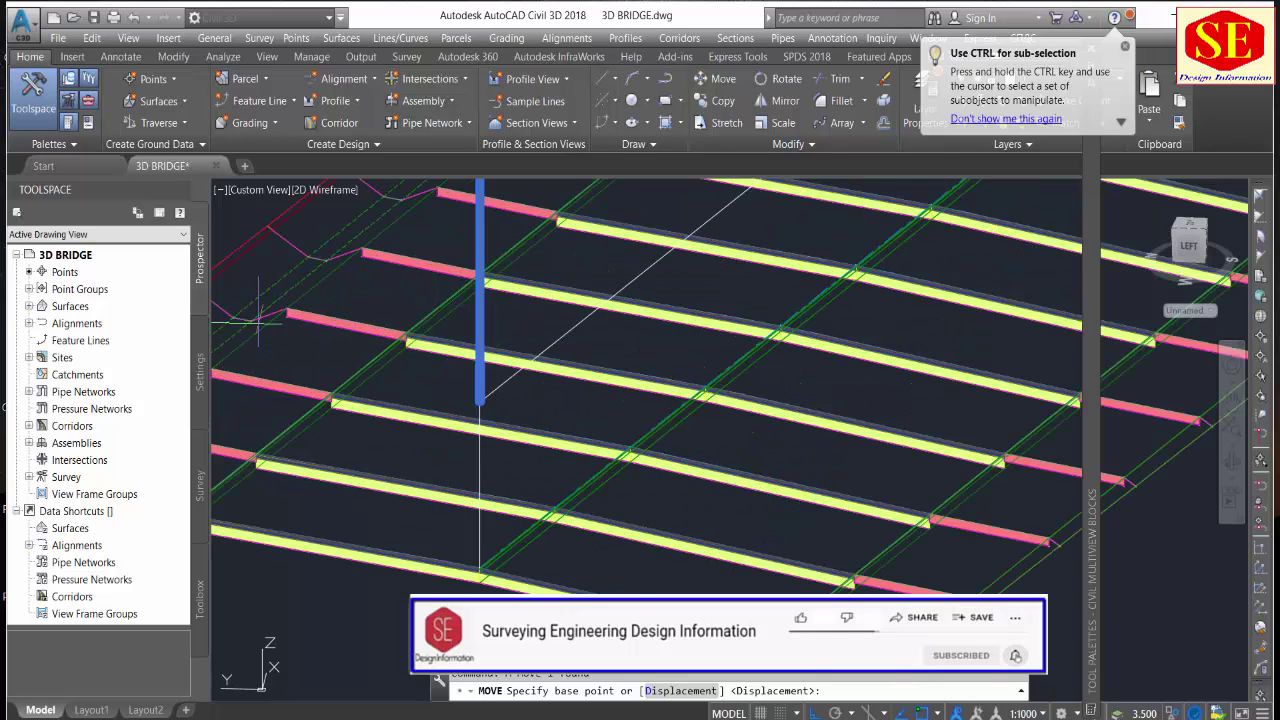
click(479, 401)
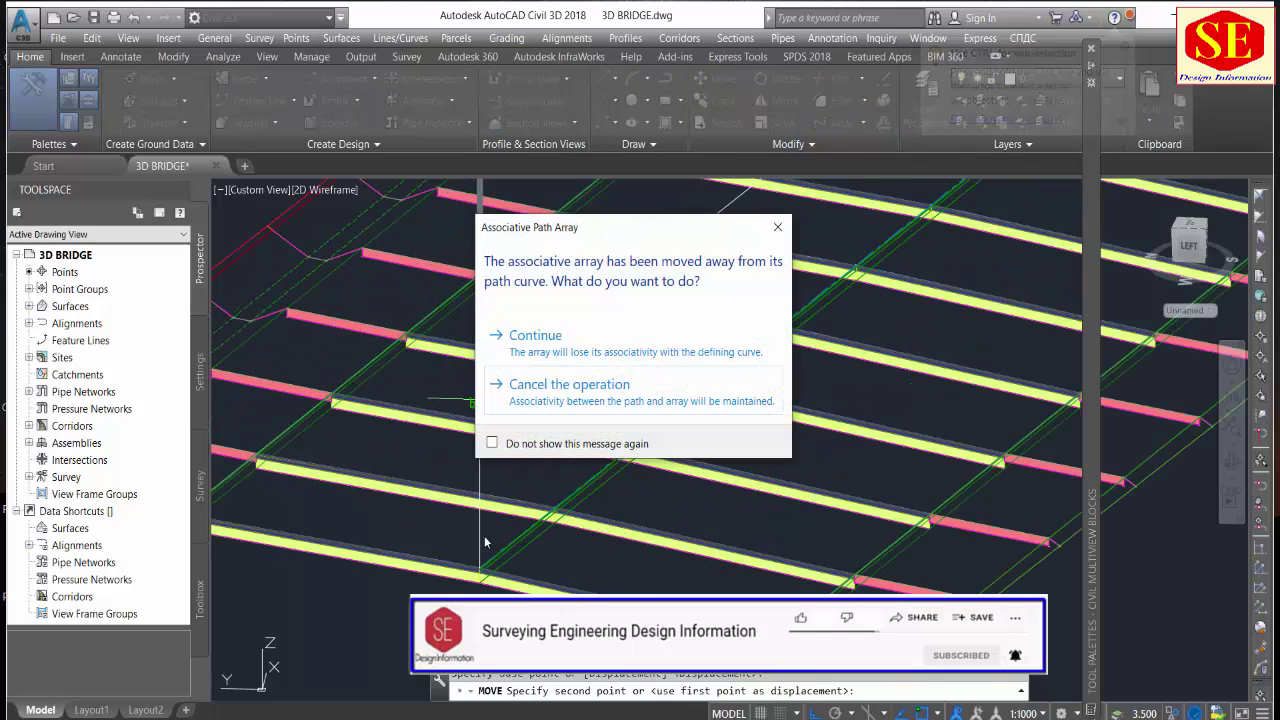
click(537, 345)
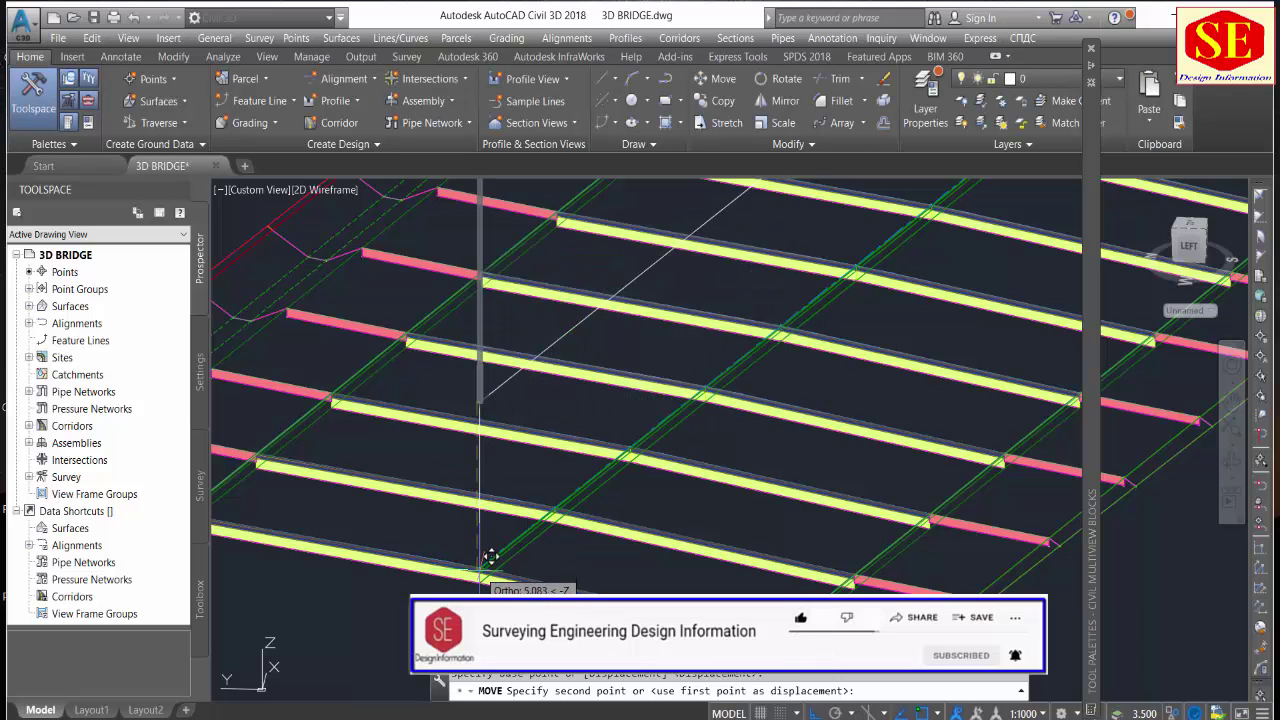
click(484, 568)
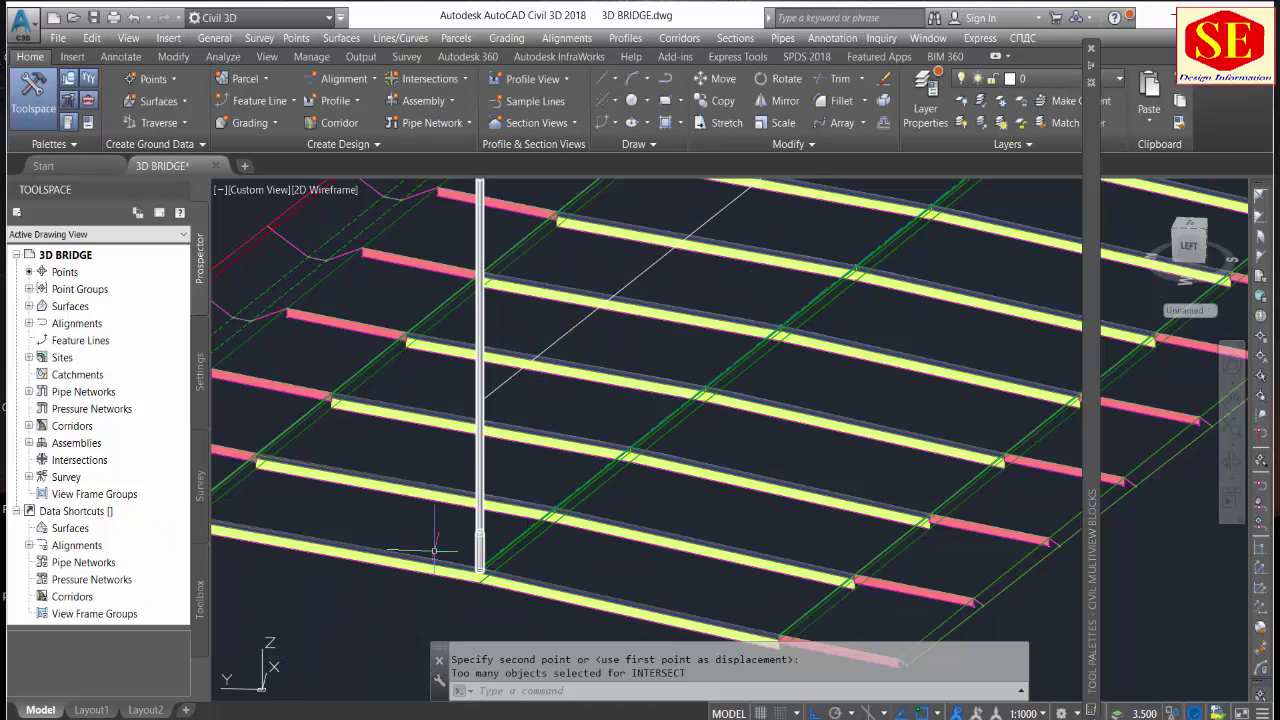
Review the posts standing along the curved deck and show the Analyze tools.
scroll(421, 519, down, 5)
scroll(757, 386, down, 3)
scroll(800, 385, up, 3)
scroll(814, 380, up, 1)
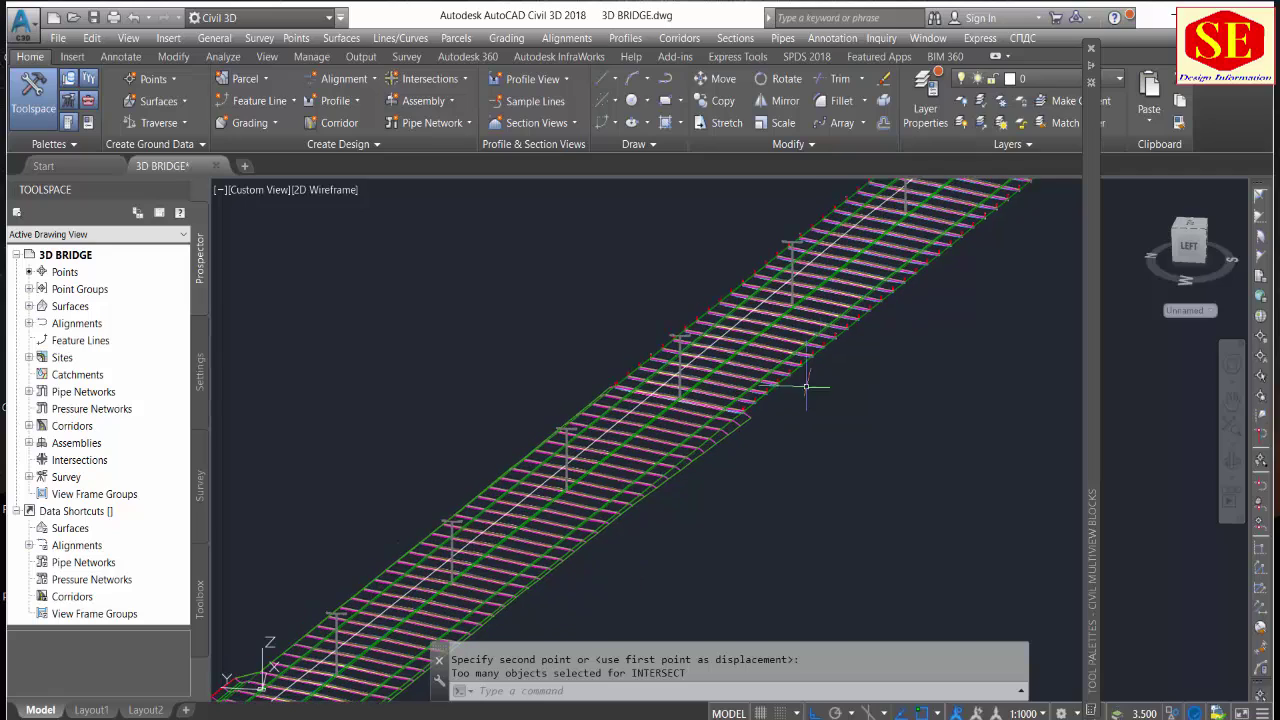
middle_drag(814, 380, 571, 560)
scroll(743, 437, down, 2)
scroll(851, 417, down, 2)
scroll(423, 591, down, 2)
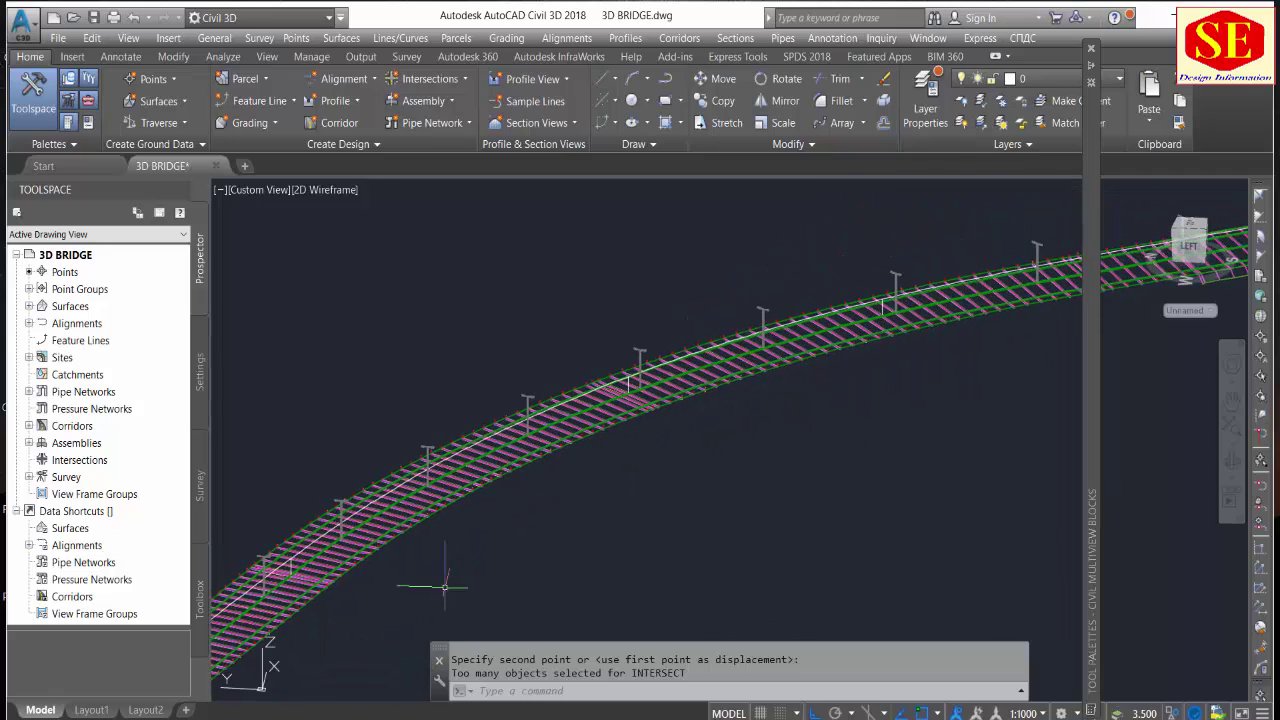
scroll(858, 388, down, 2)
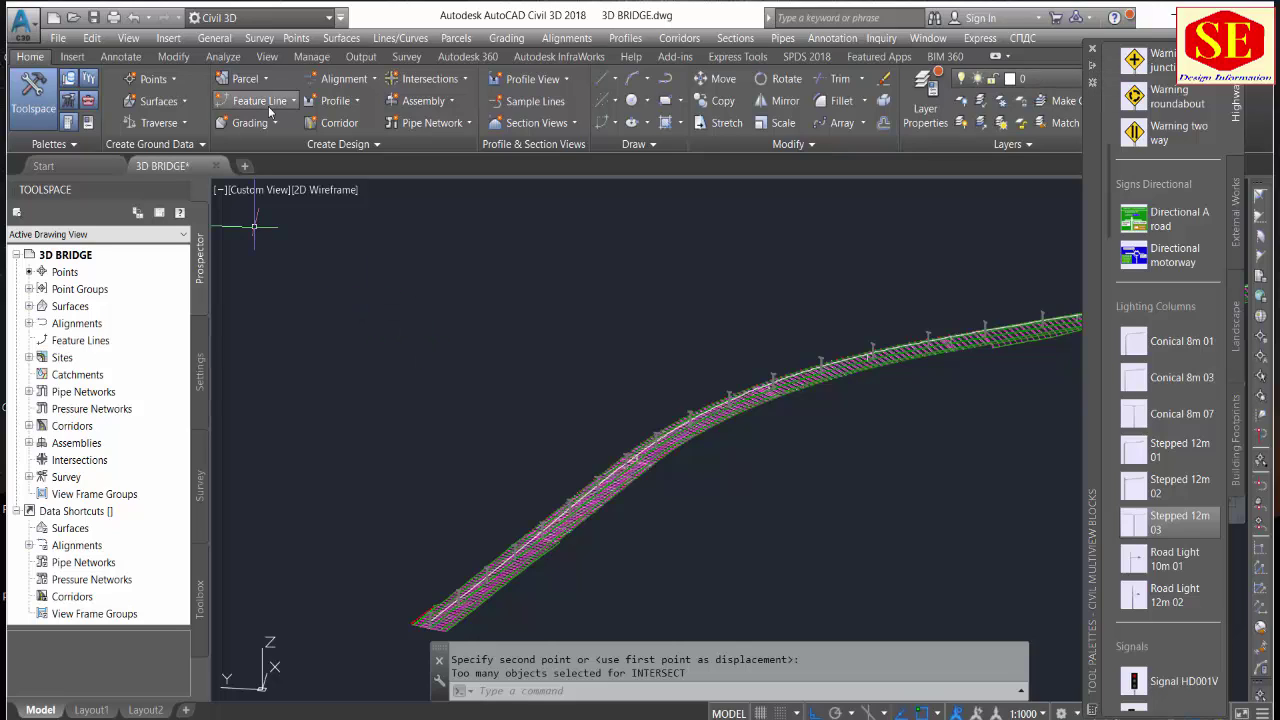
key(Escape)
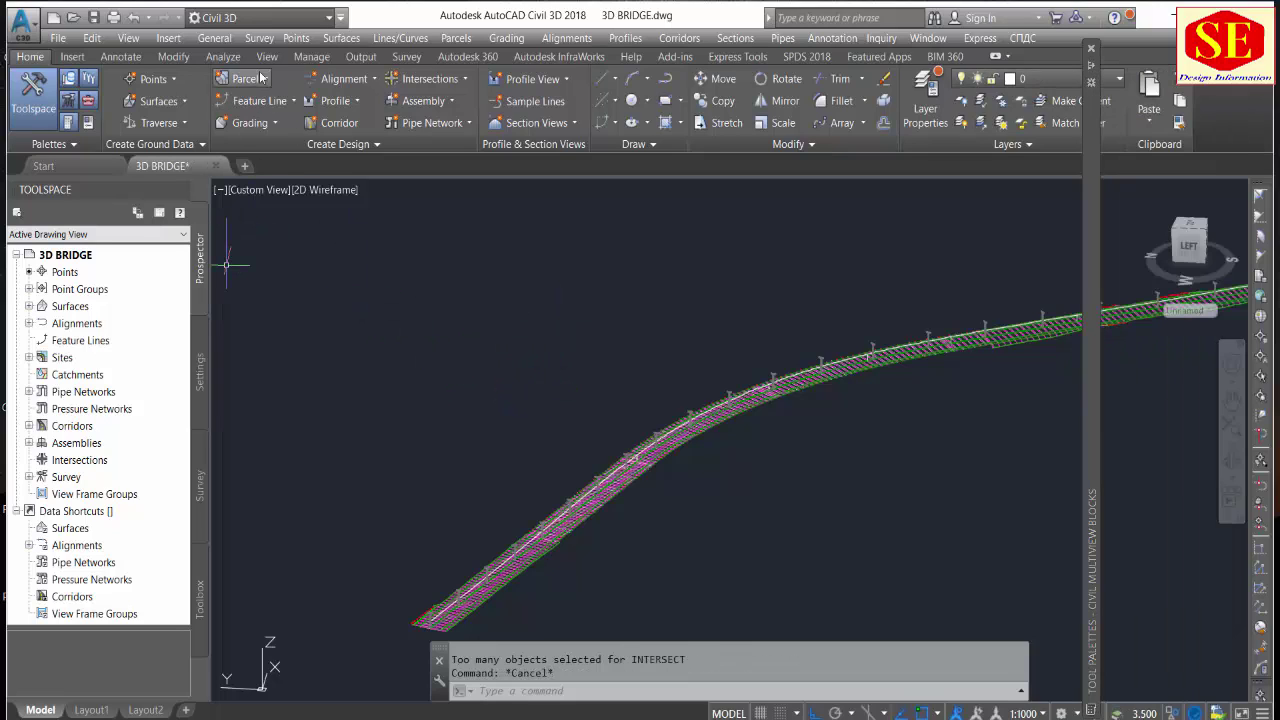
click(223, 56)
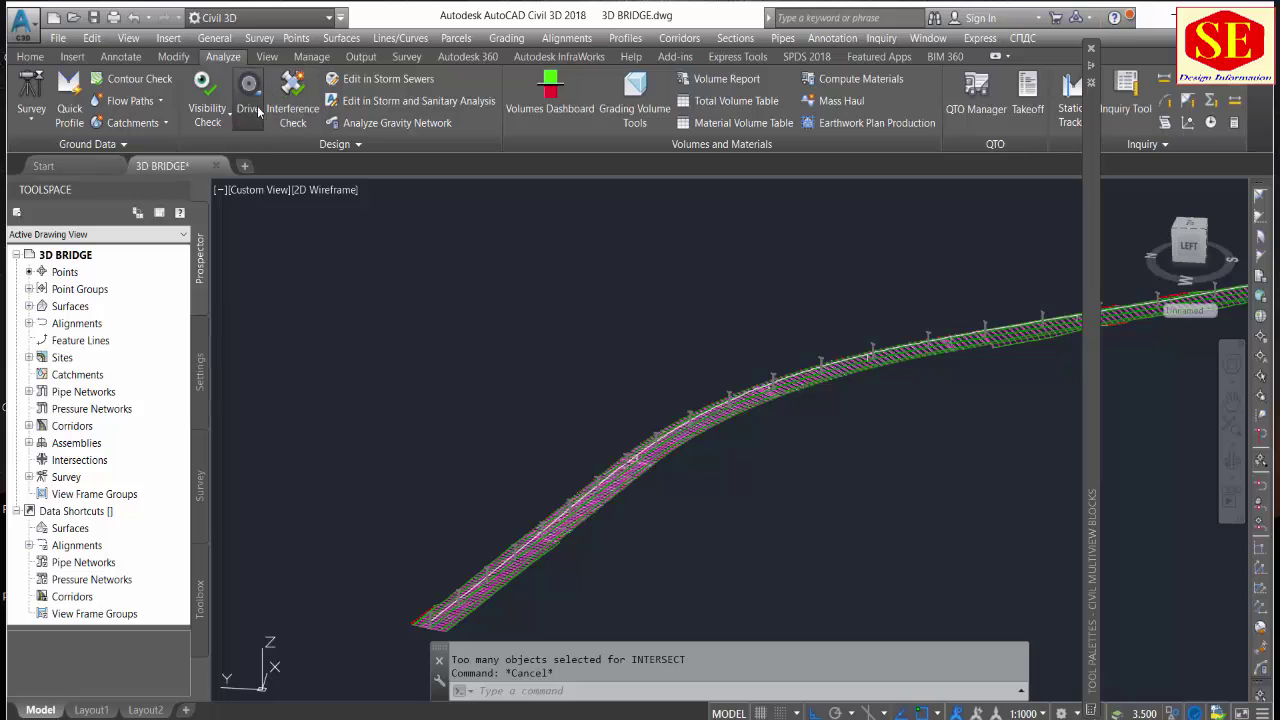
Start a Drive review along the bridge corridor using the Crown feature line as the path.
click(248, 95)
click(649, 467)
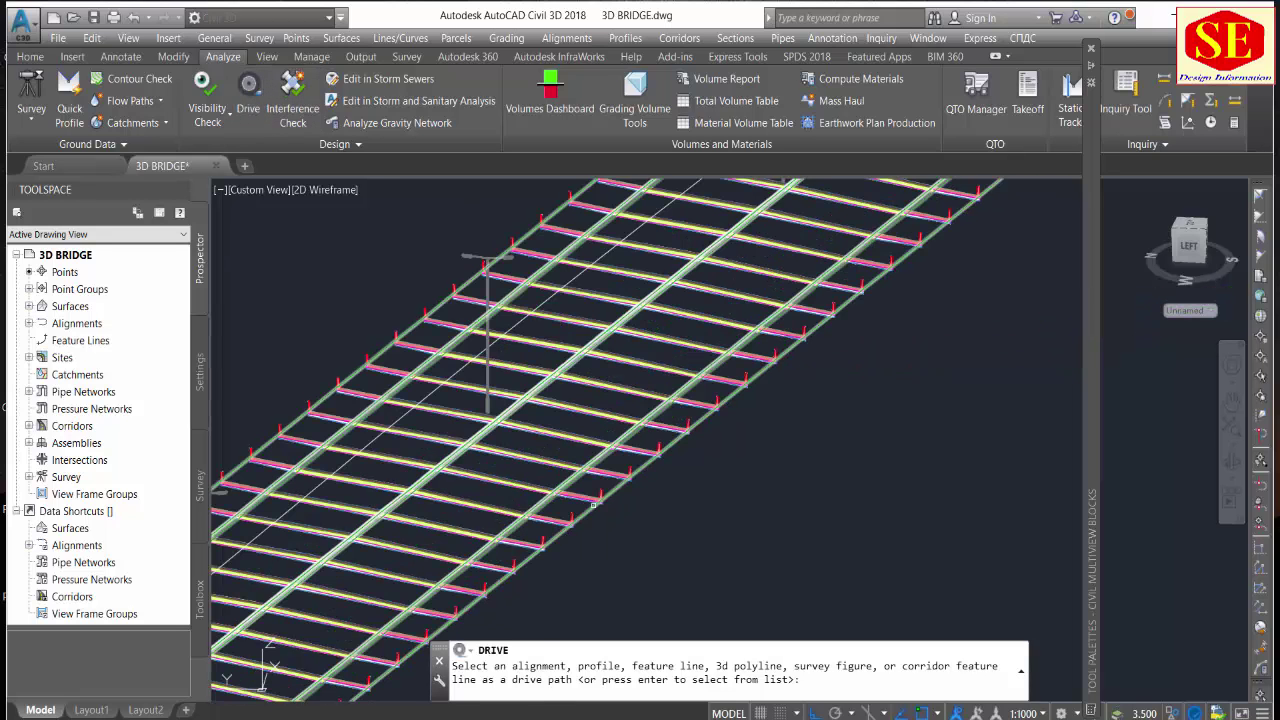
click(444, 460)
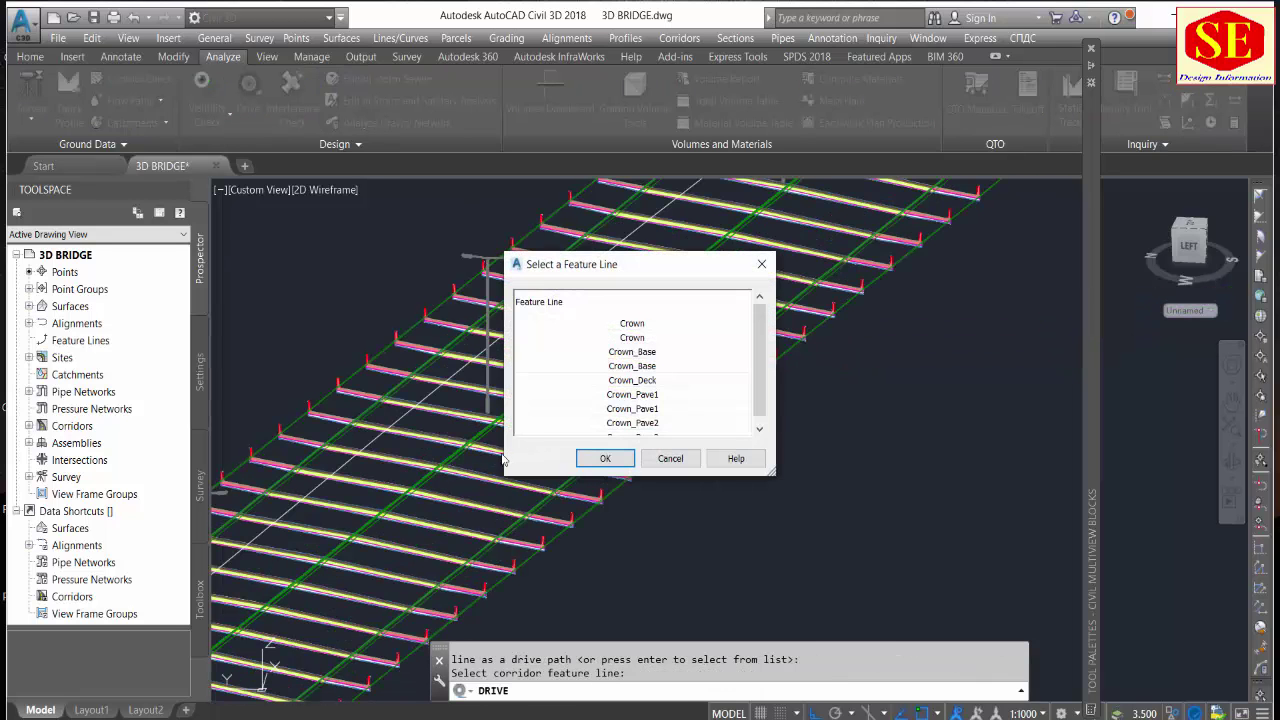
click(625, 323)
click(607, 459)
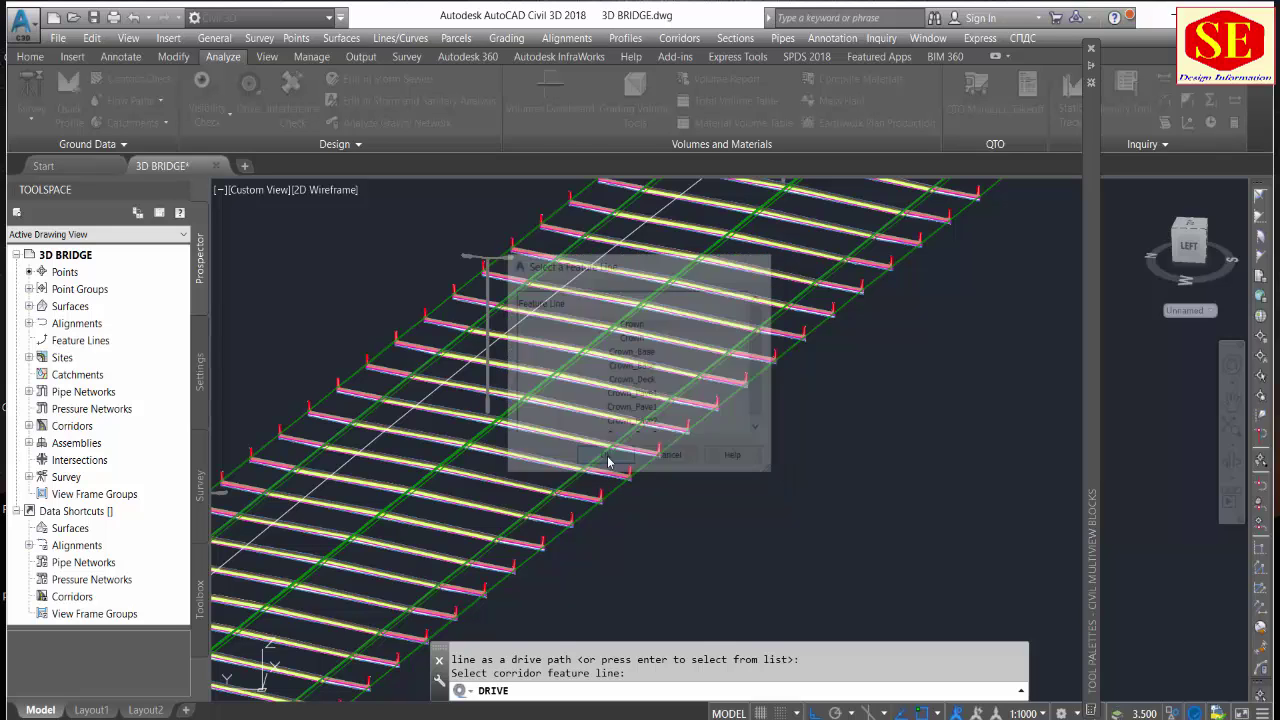
click(611, 450)
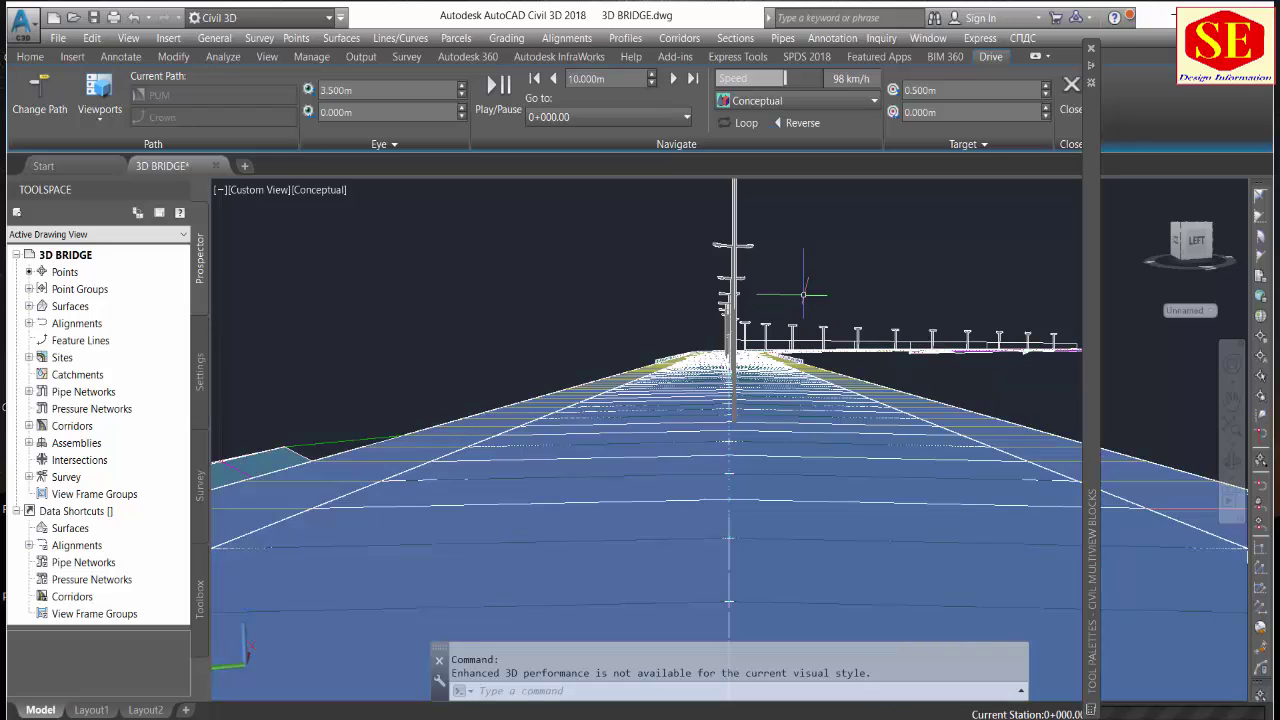
click(1092, 49)
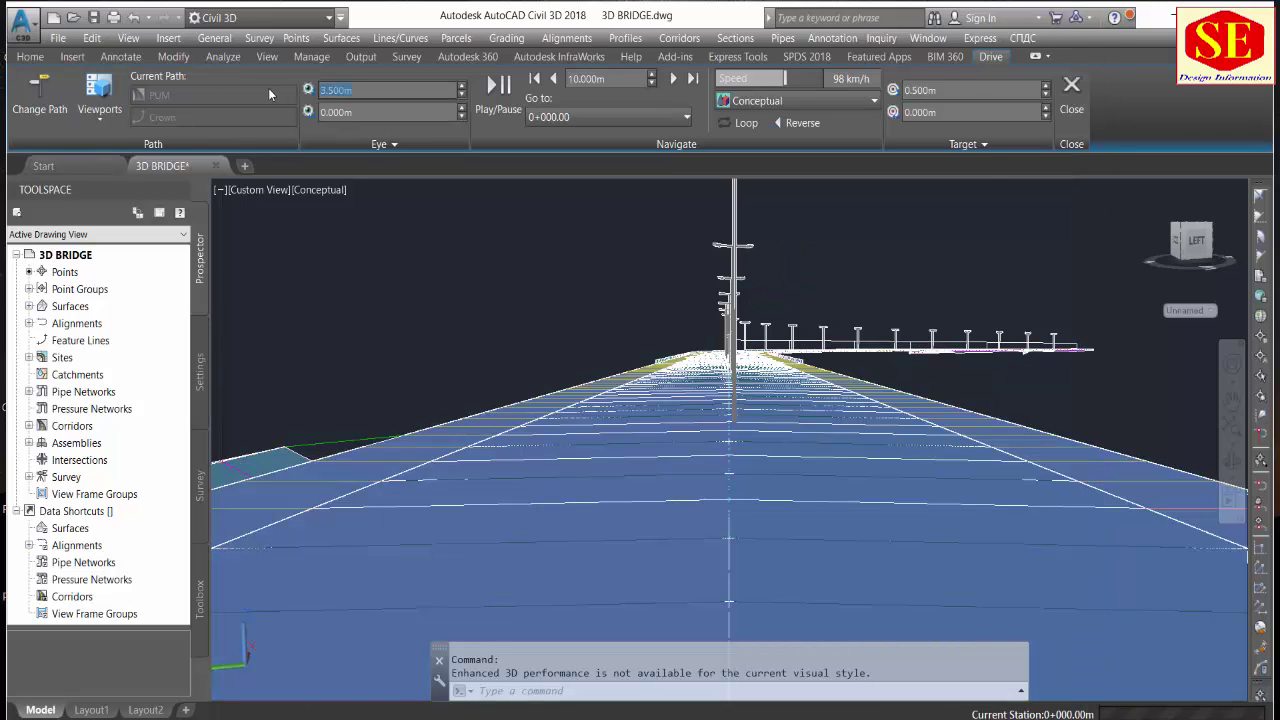
Set both drive eye heights to 5 m and check the visual styles list.
text(5)
key(Return)
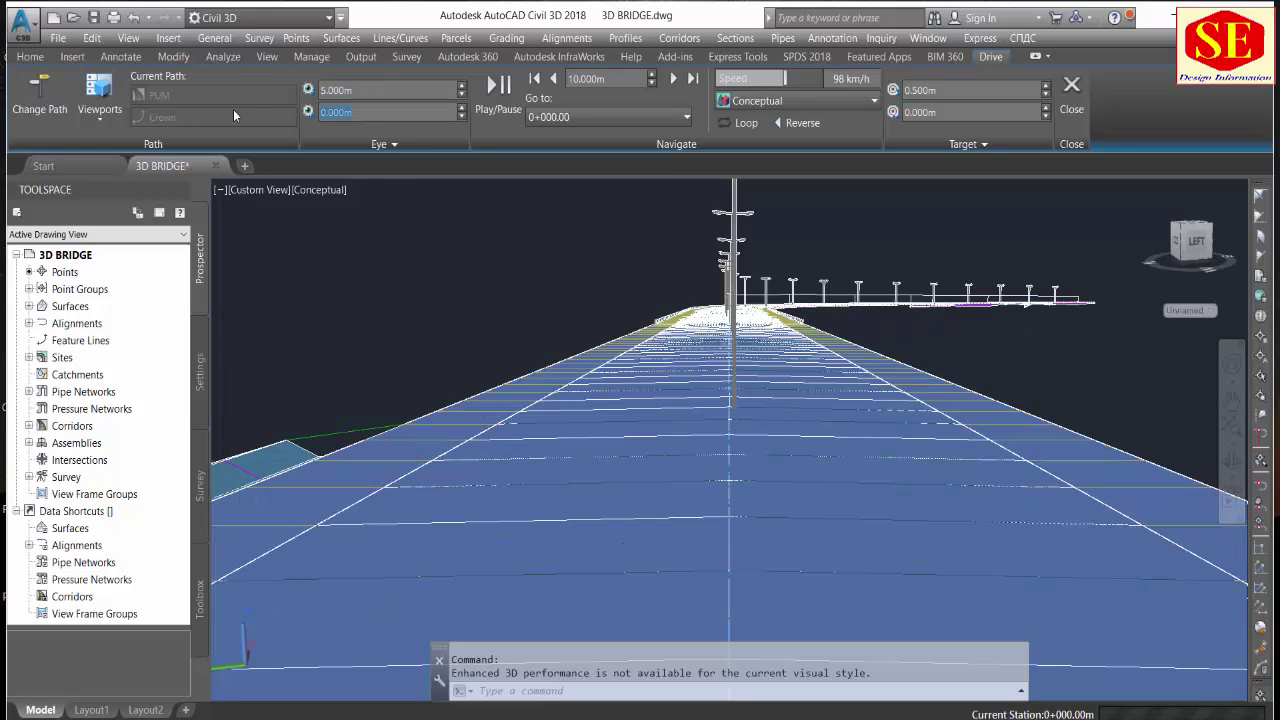
text(5)
key(Return)
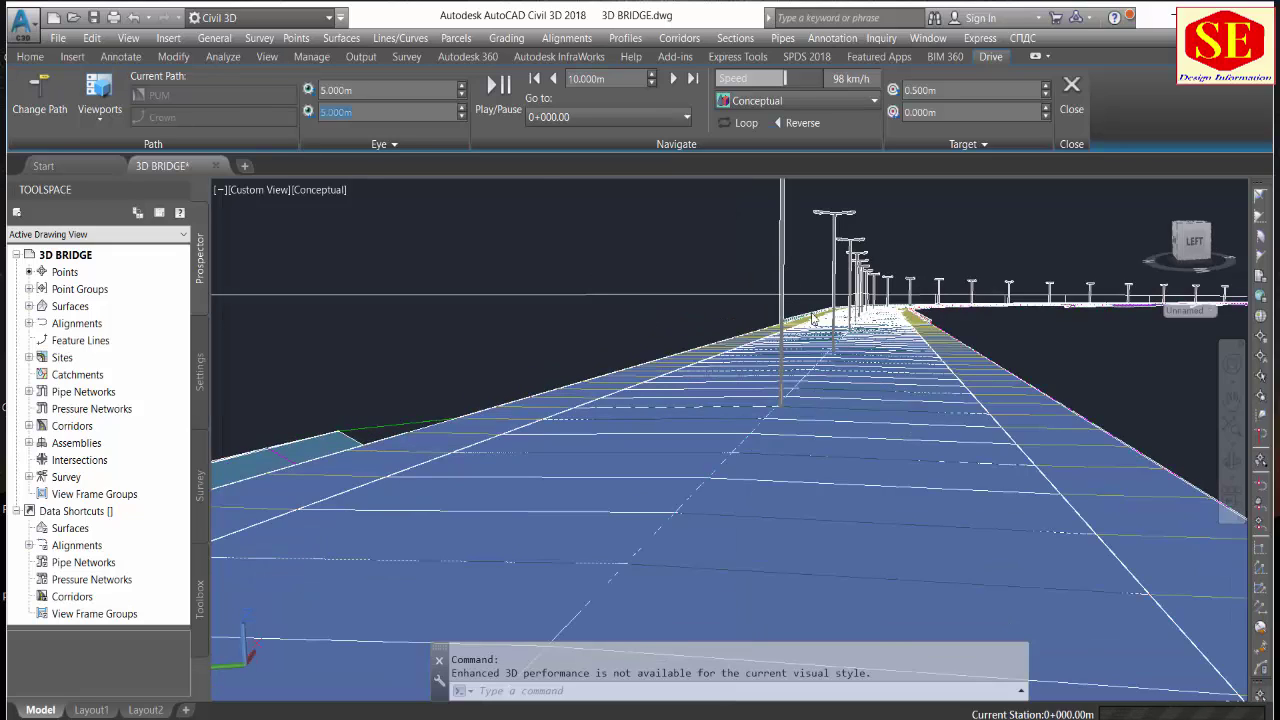
click(775, 101)
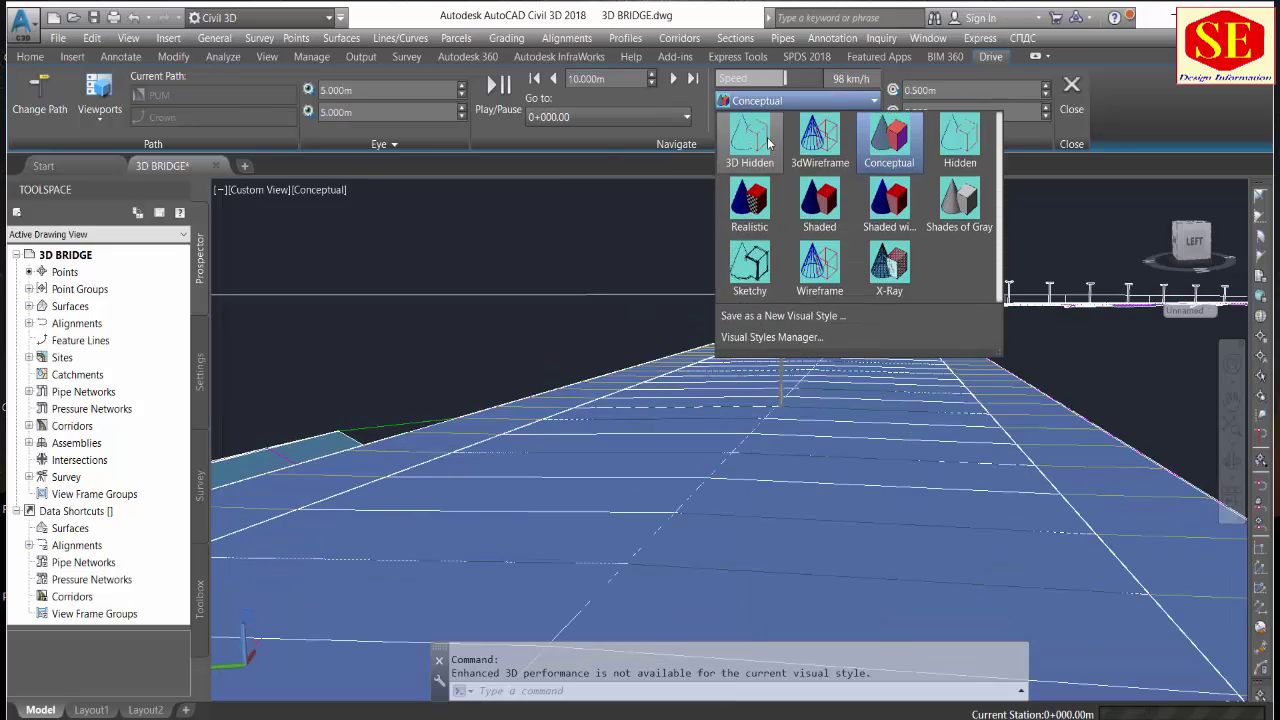
key(Escape)
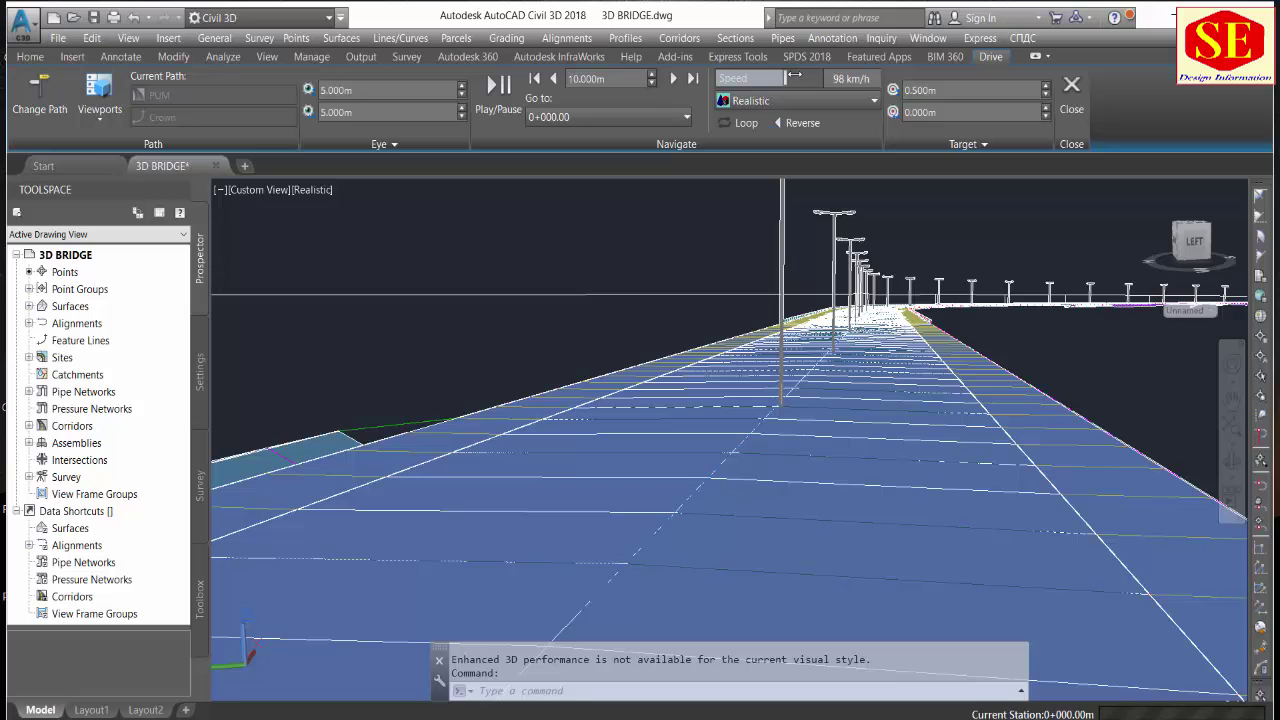
Play the drive-through along the road, exit Drive, and reframe the bridge view.
click(498, 86)
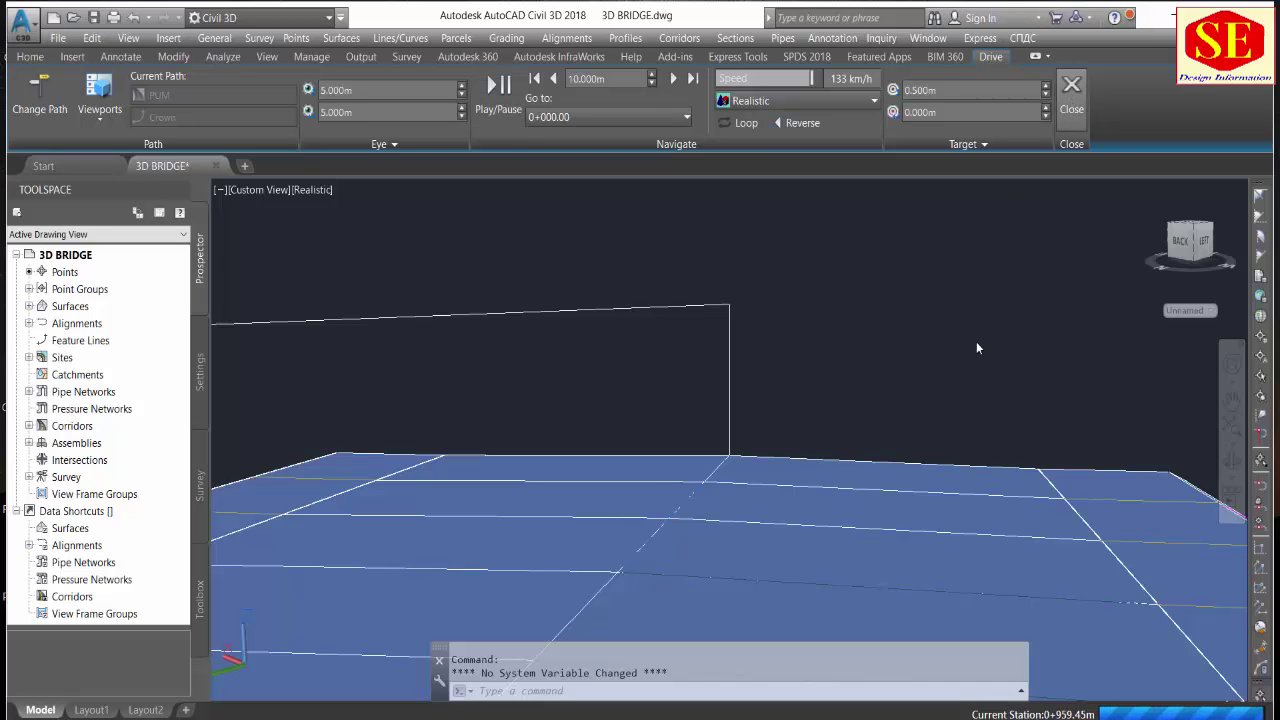
key(Escape)
mouse_move(777, 398)
middle_down()
mouse_move(857, 305)
mouse_move(568, 505)
middle_up()
scroll(760, 308, up, 2)
scroll(760, 308, up, 5)
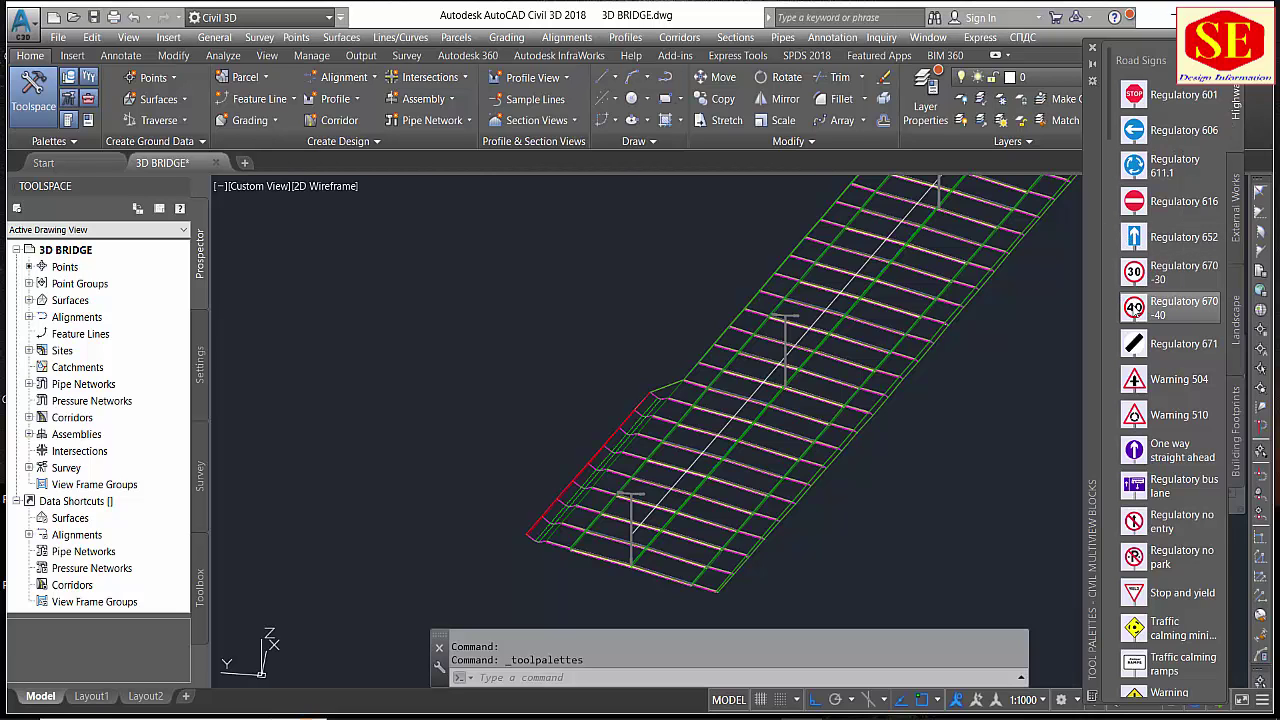
Insert the Regulatory 670-40 speed-limit sign at the deck's starting edge with rotation 0.
click(1133, 308)
scroll(528, 537, up, 2)
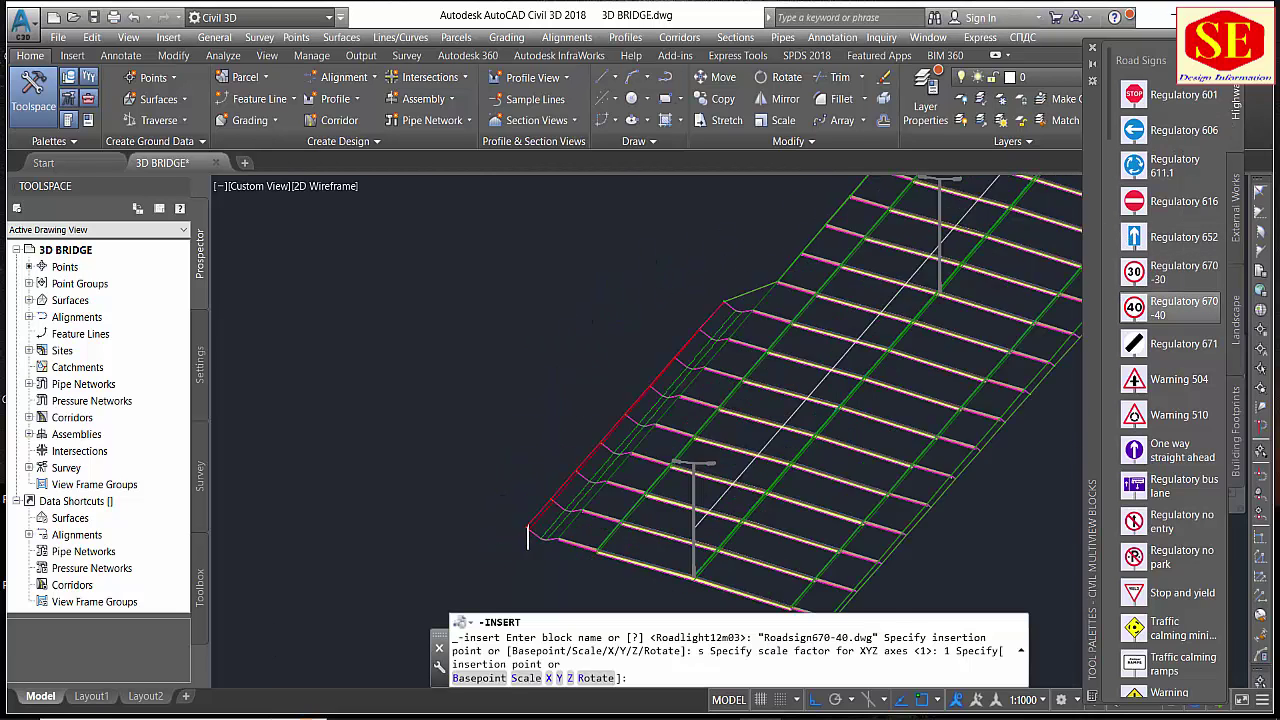
scroll(528, 537, up, 3)
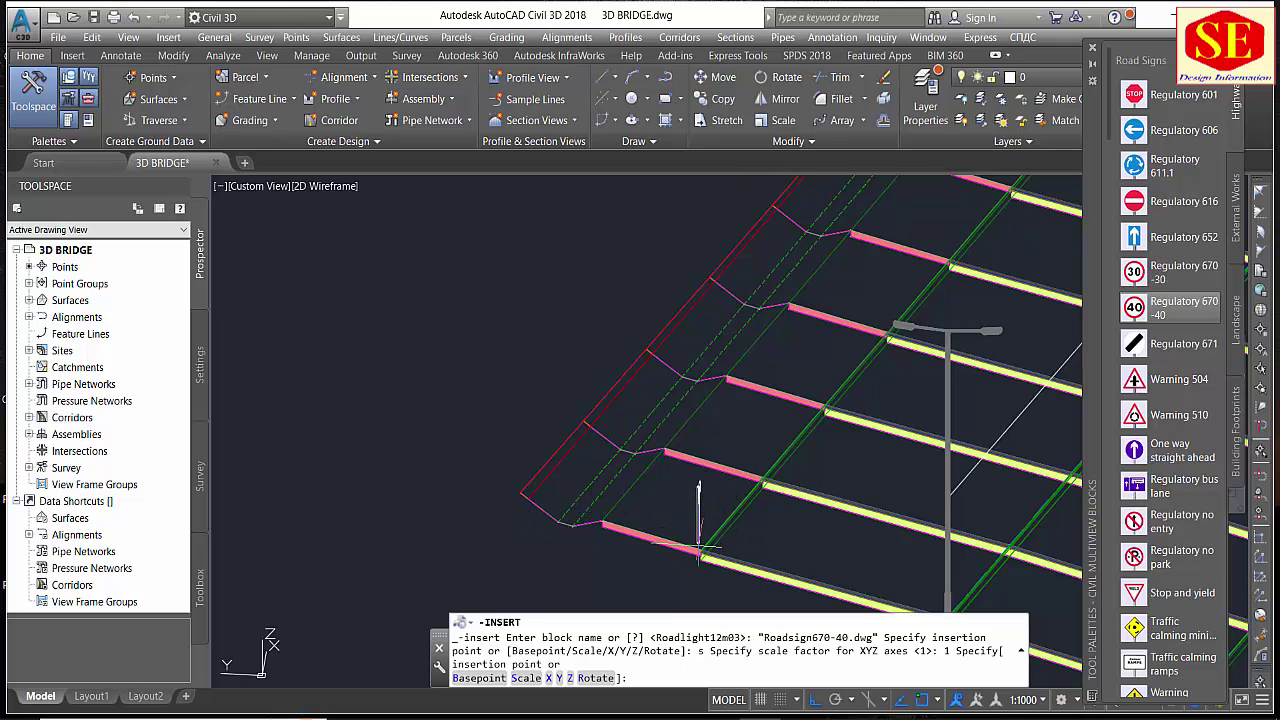
scroll(701, 548, up, 2)
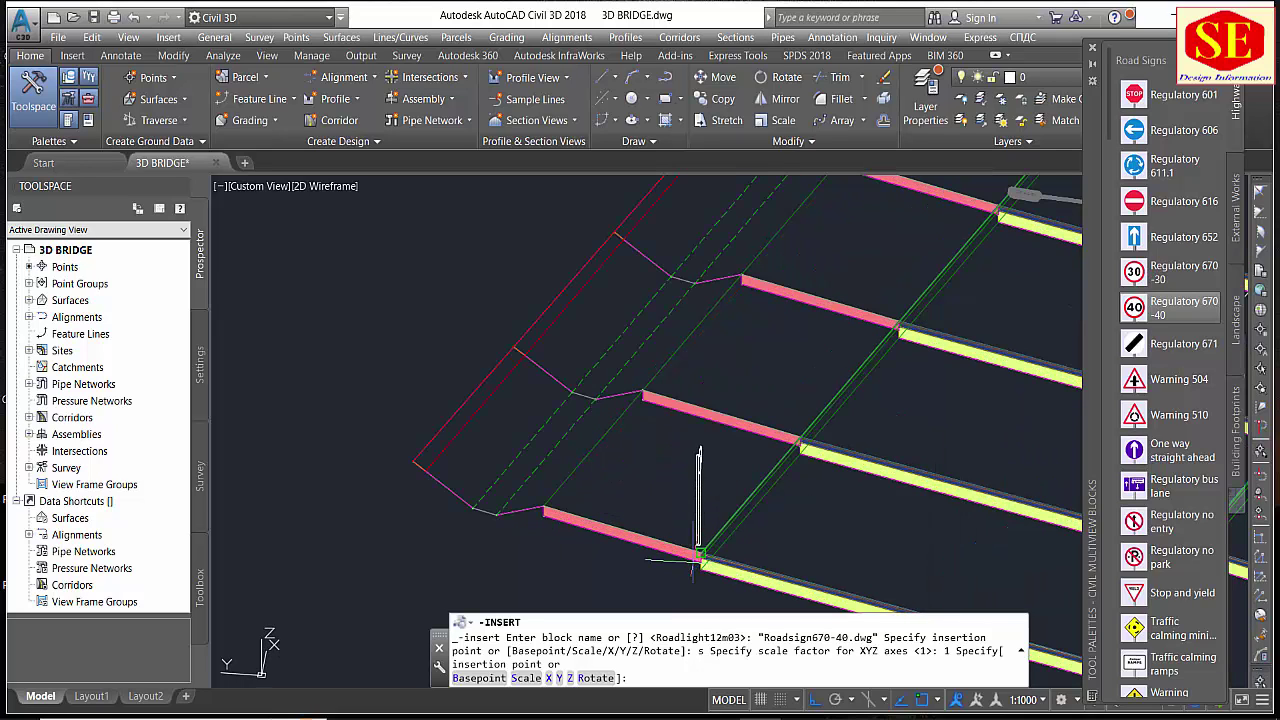
click(698, 561)
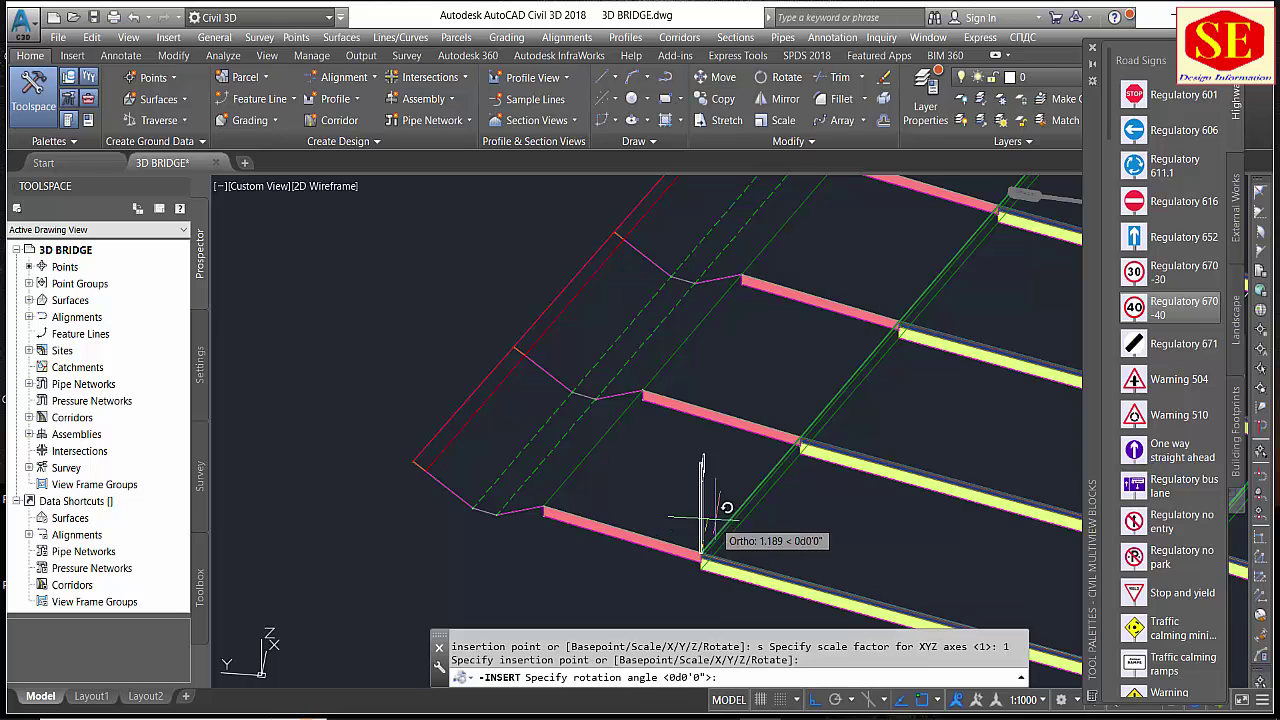
scroll(800, 528, down, 2)
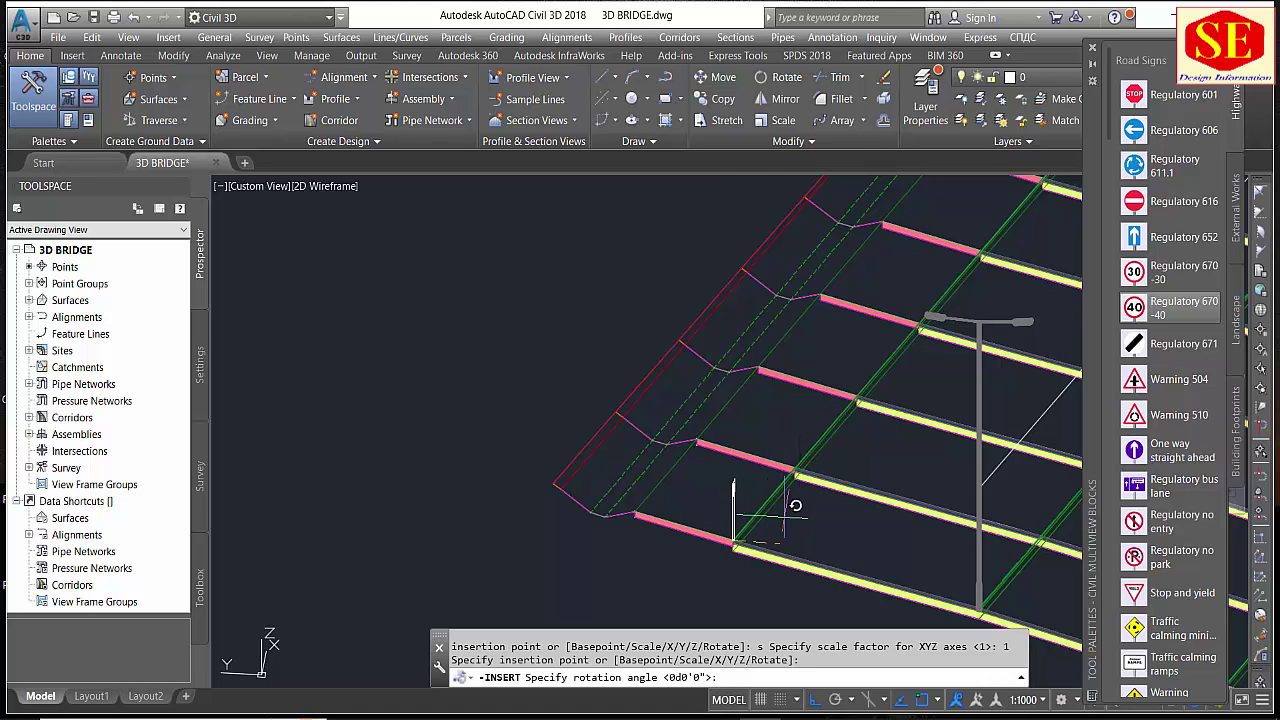
key(Return)
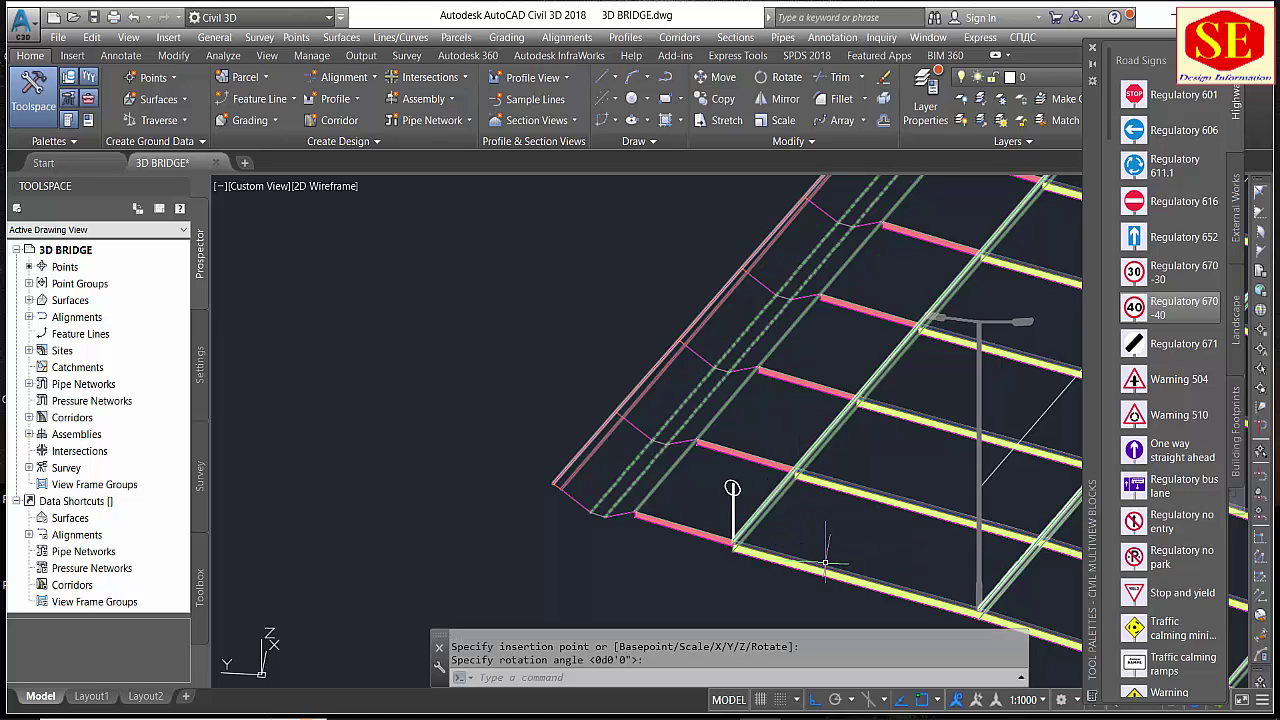
right_click(826, 555)
scroll(353, 464, down, 4)
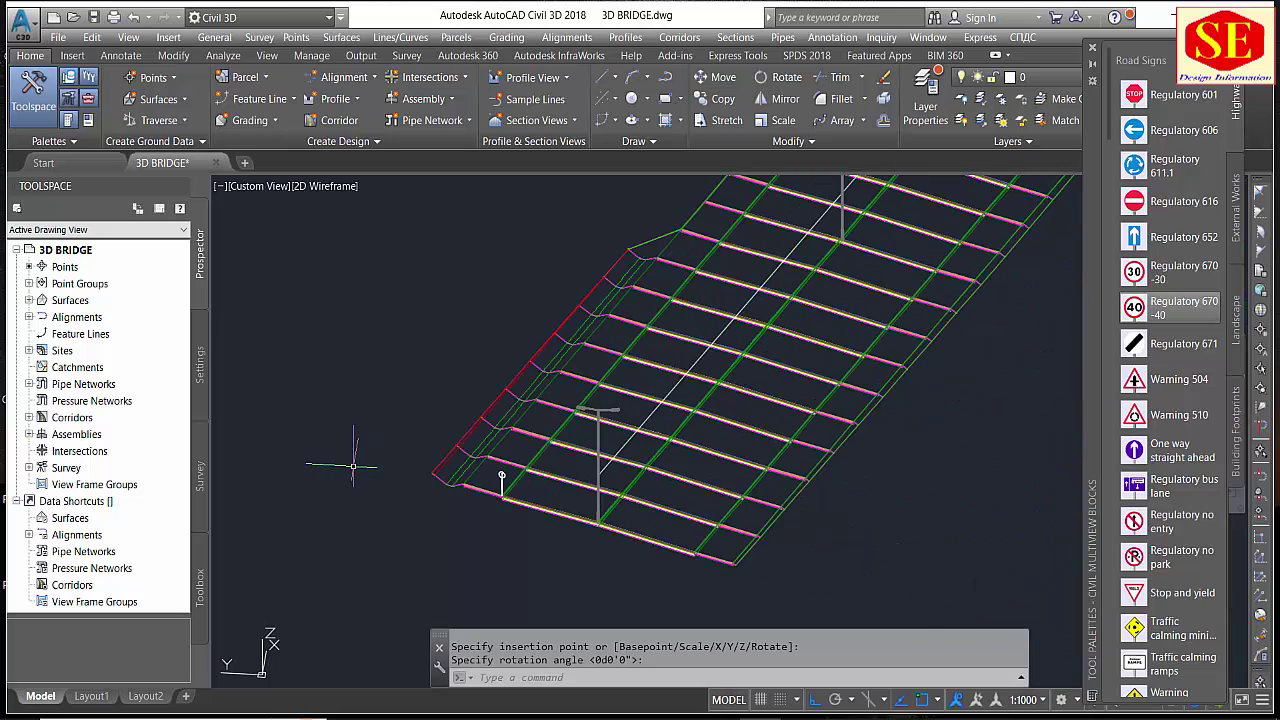
scroll(353, 464, up, 5)
Switch the viewport to Realistic style and zoom in toward the speed-limit sign.
click(324, 190)
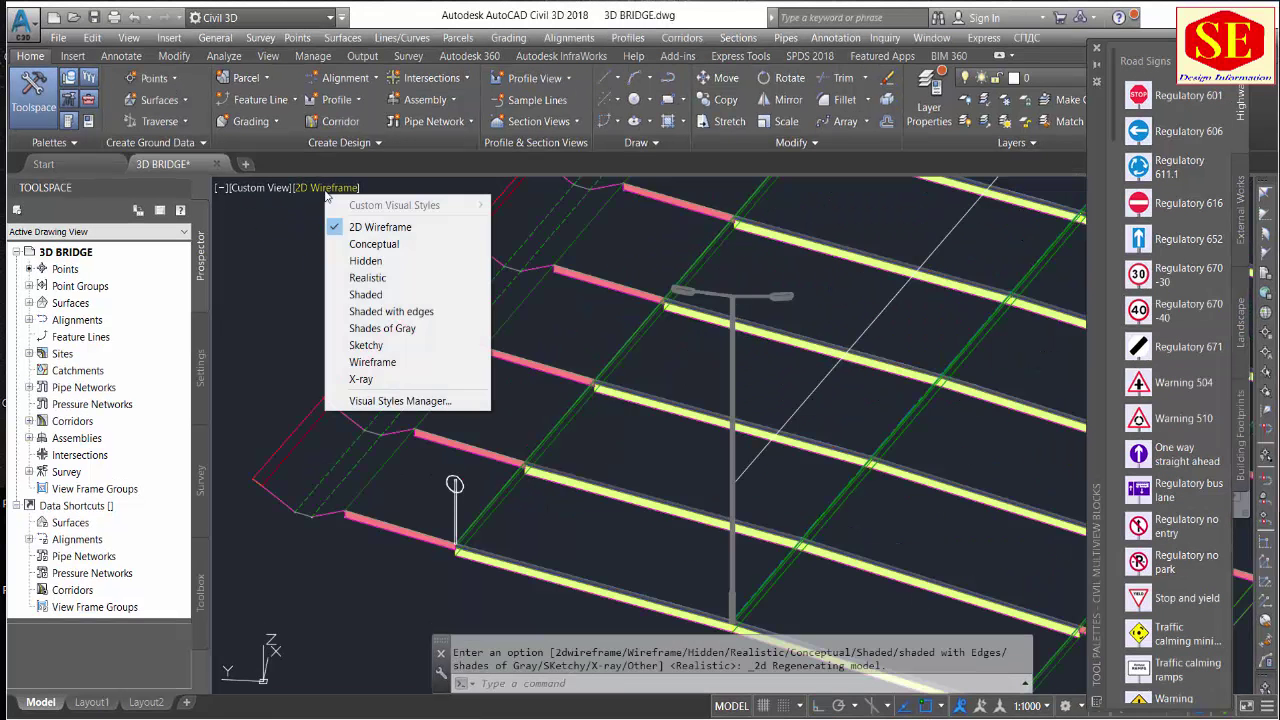
click(371, 281)
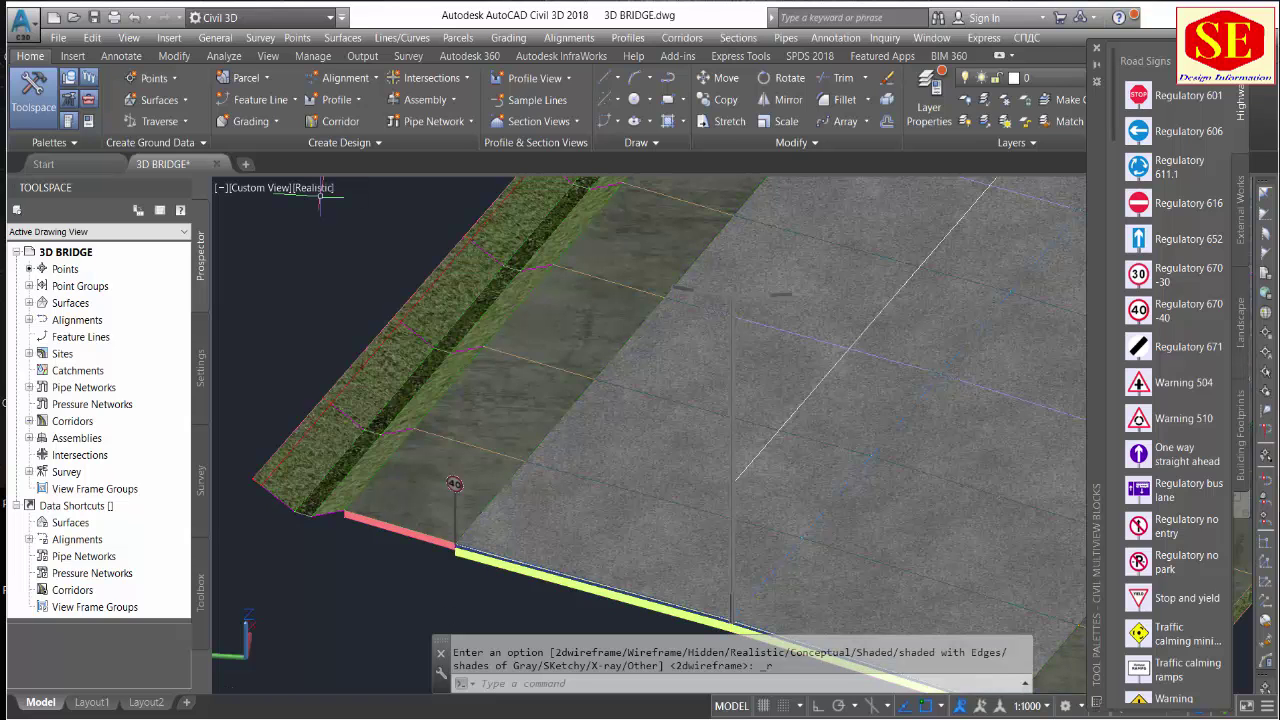
scroll(331, 445, up, 2)
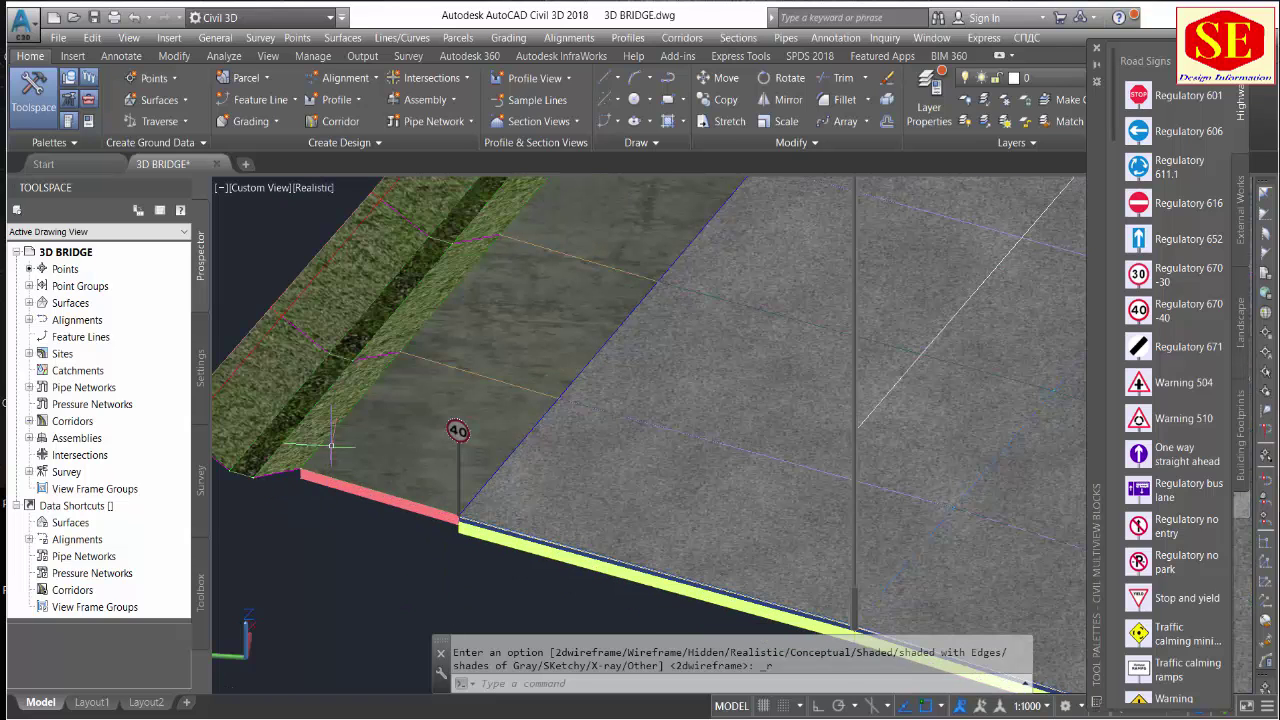
scroll(449, 420, up, 2)
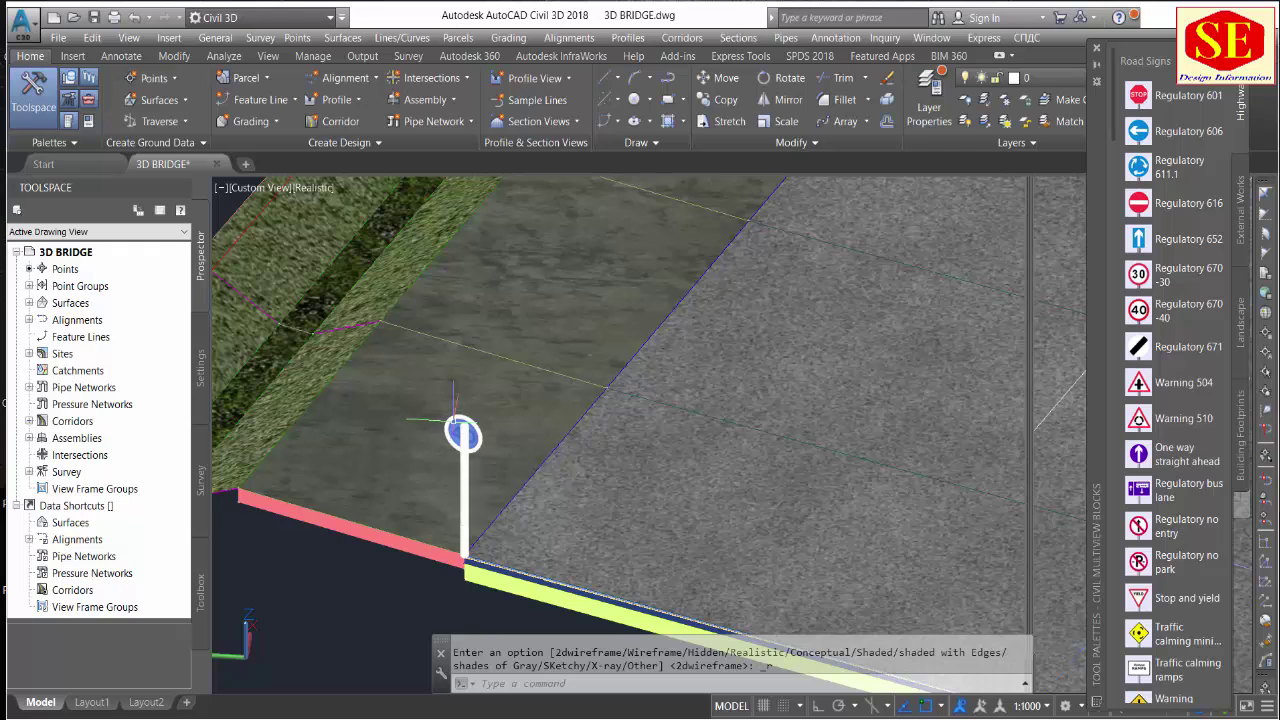
Open the 40 sign's block definition, close it unedited, and pan along the road.
click(453, 420)
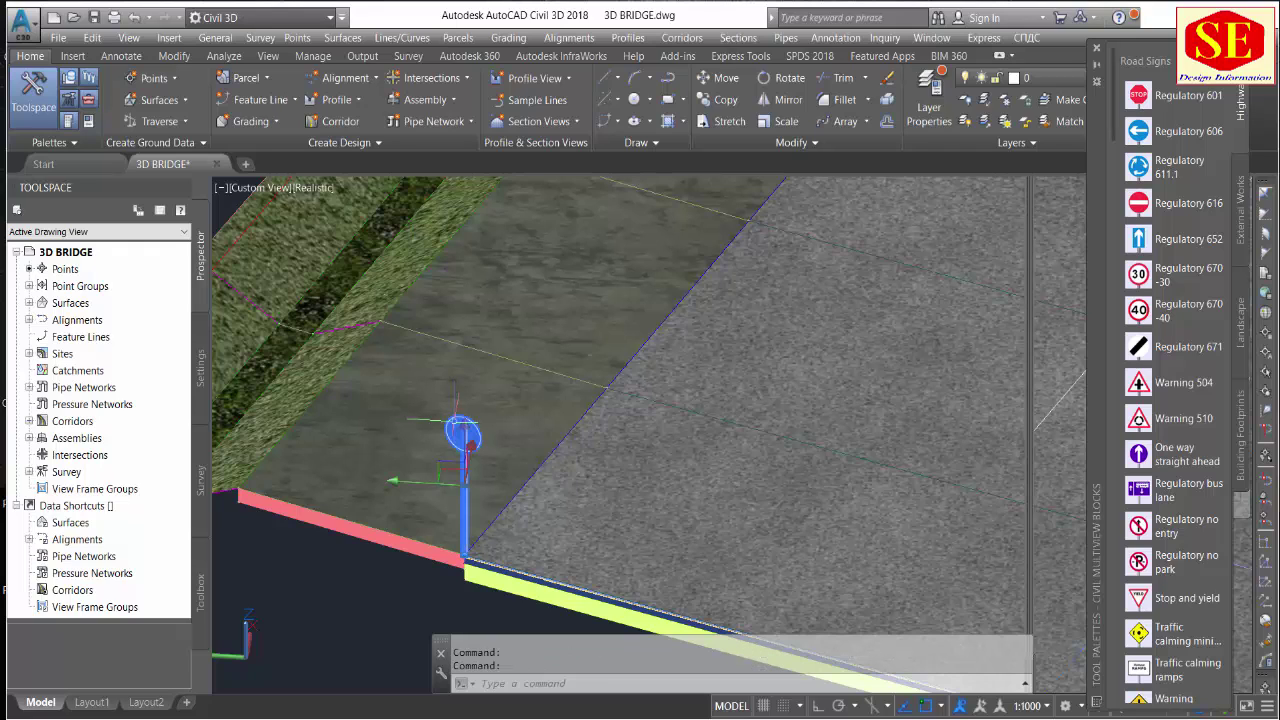
double_click(462, 420)
scroll(565, 300, down, 3)
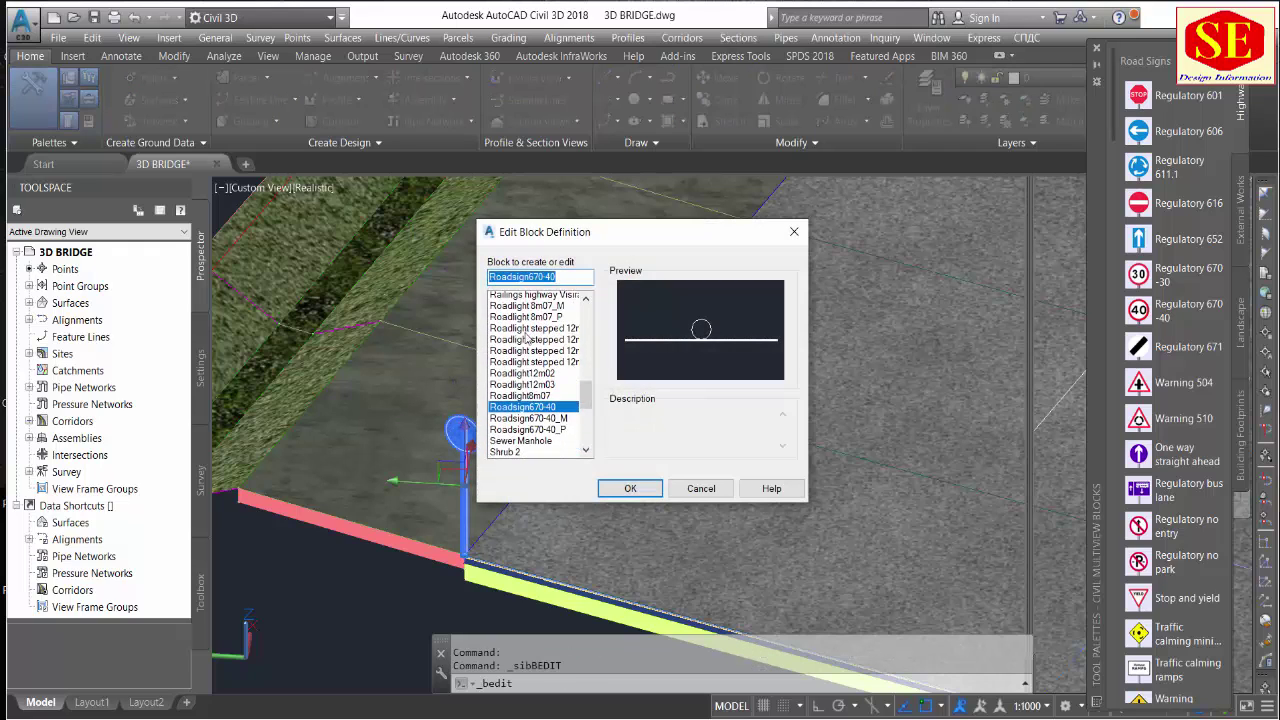
scroll(575, 330, down, 2)
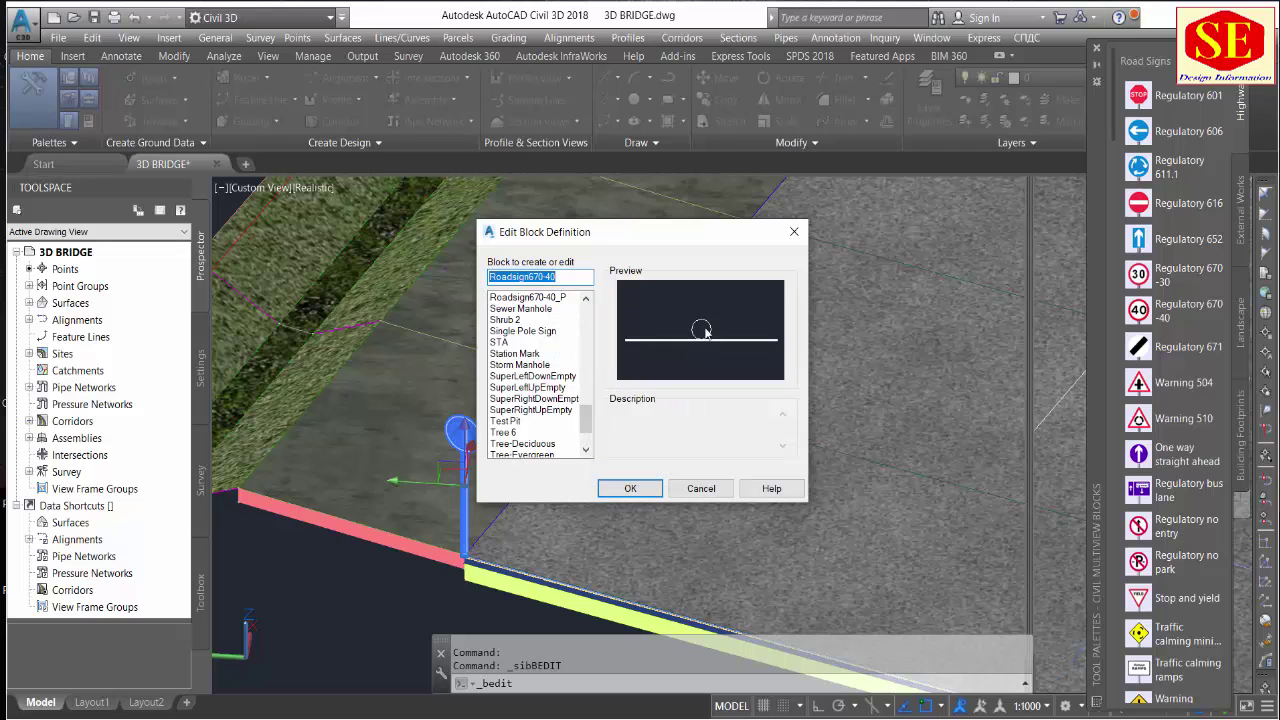
key(Escape)
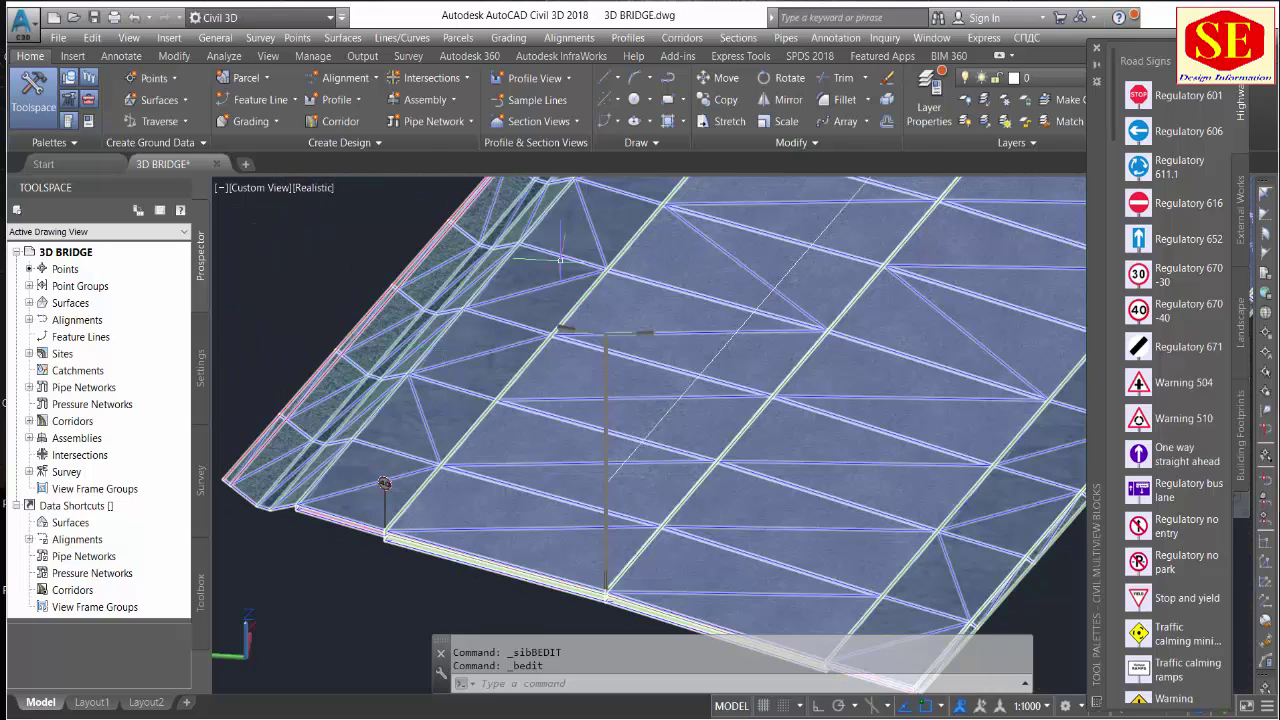
middle_drag(453, 537, 636, 499)
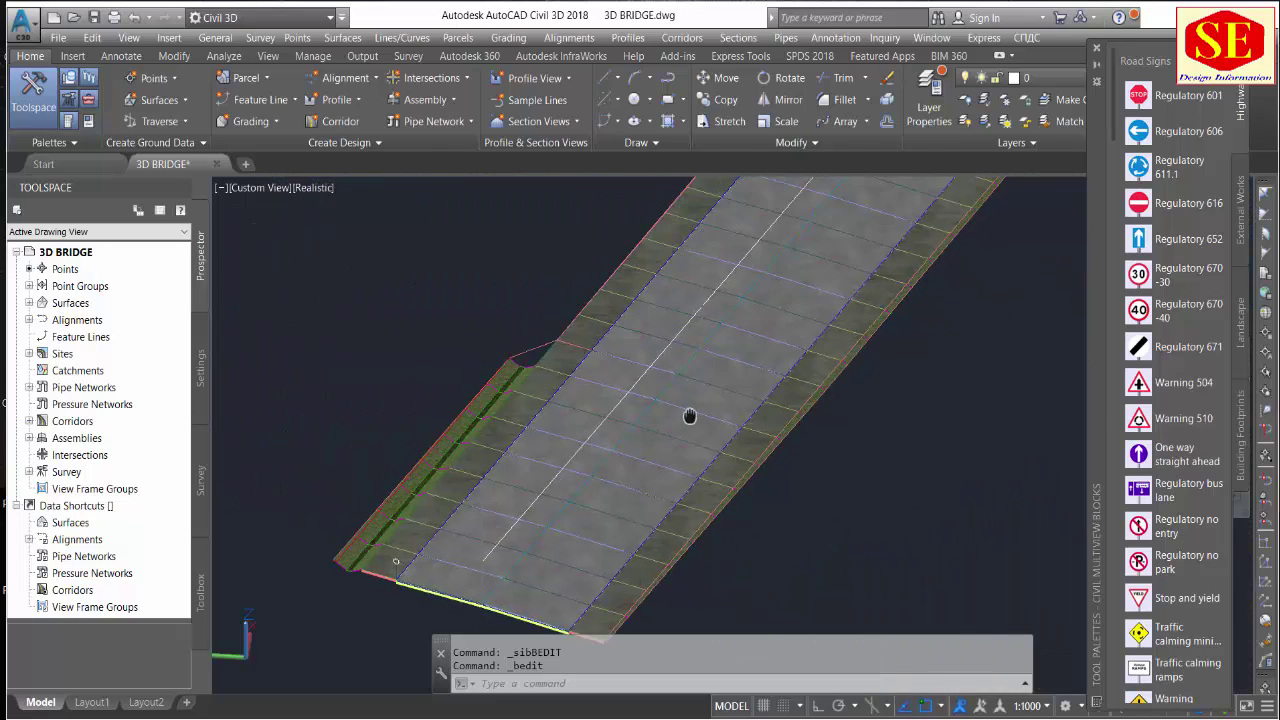
Return the bridge display to 2D Wireframe and frame the deck with its lamp posts.
click(312, 188)
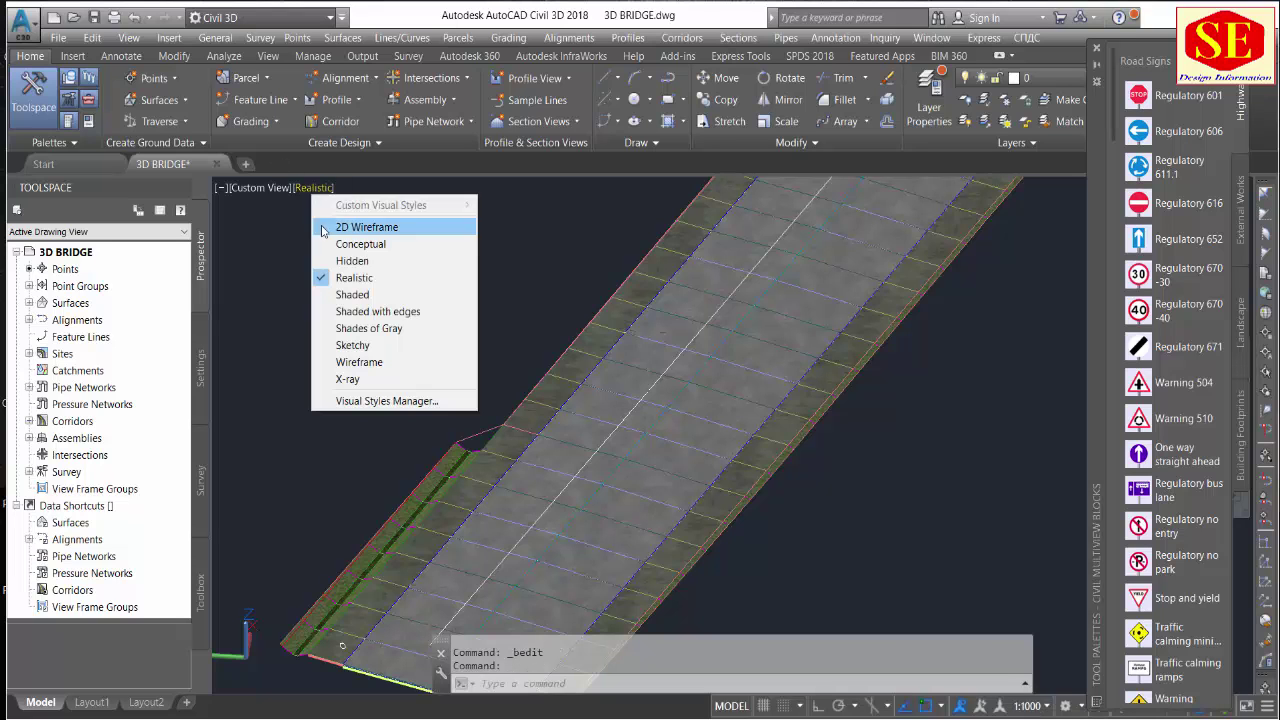
click(337, 224)
shift+middle_drag(825, 309, 758, 449)
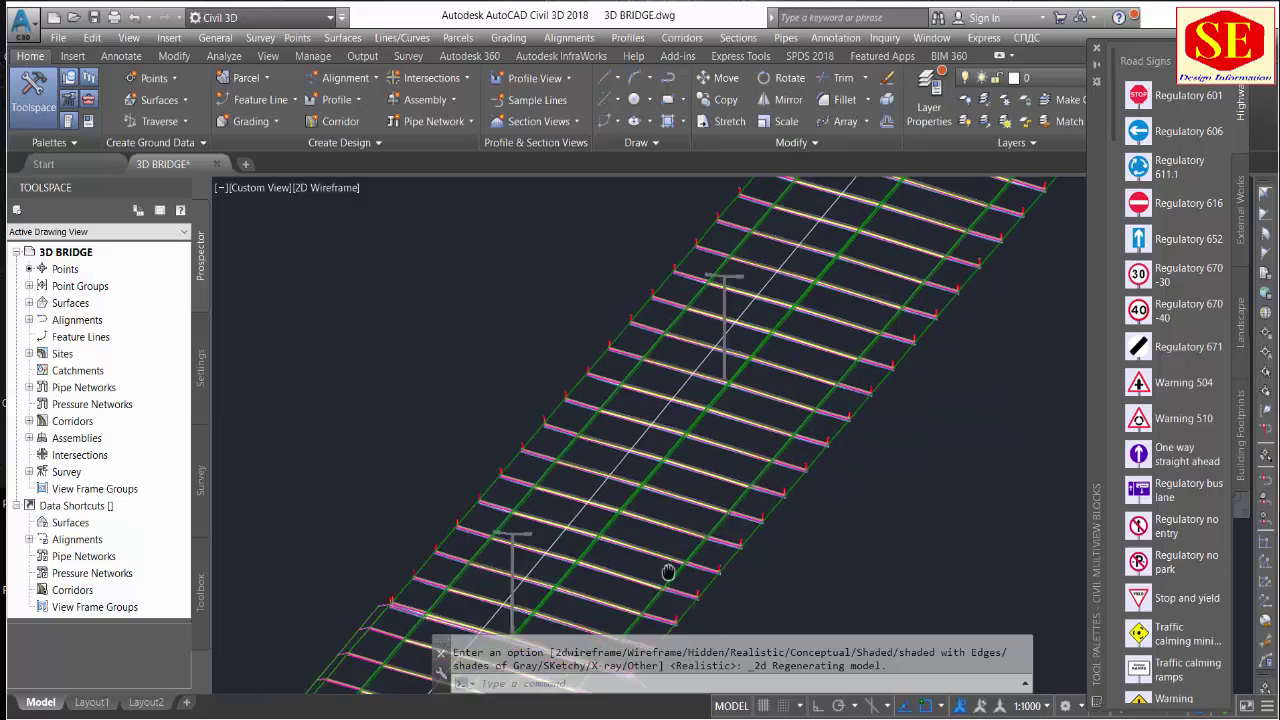
scroll(758, 449, down, 3)
mouse_move(758, 449)
middle_down()
mouse_move(889, 404)
mouse_move(632, 620)
mouse_move(652, 437)
middle_up()
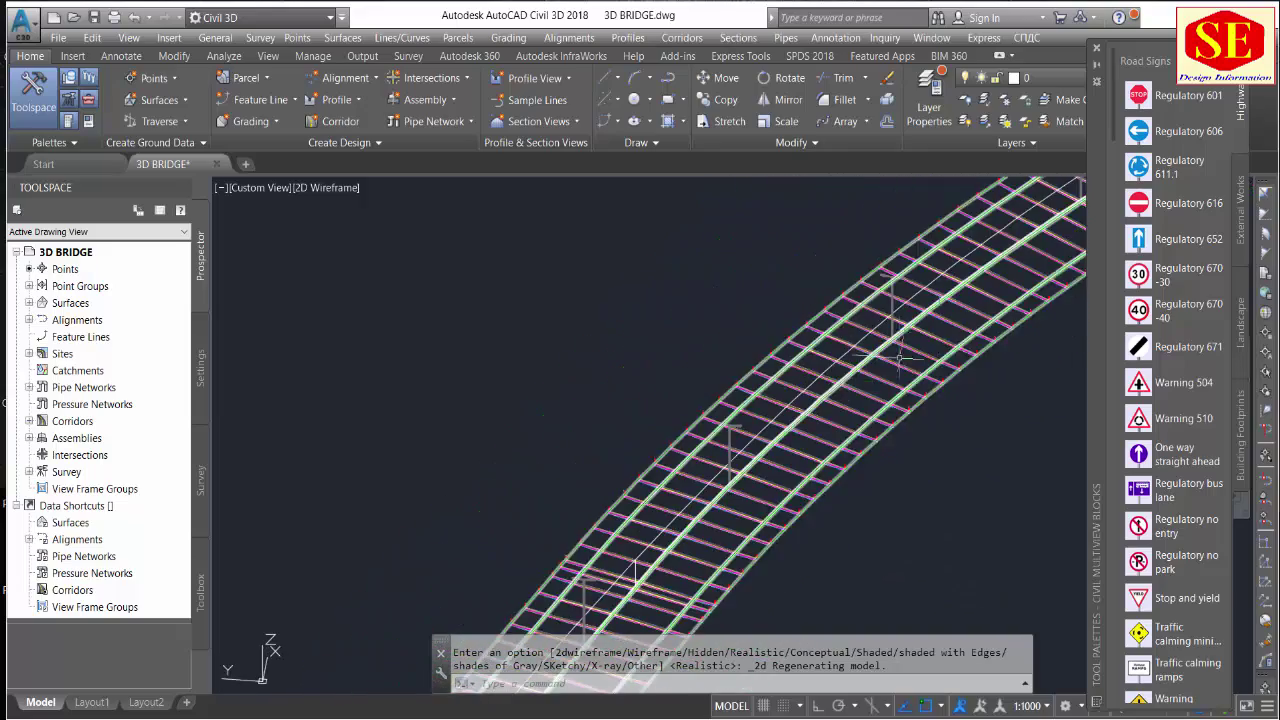
scroll(890, 410, up, 1)
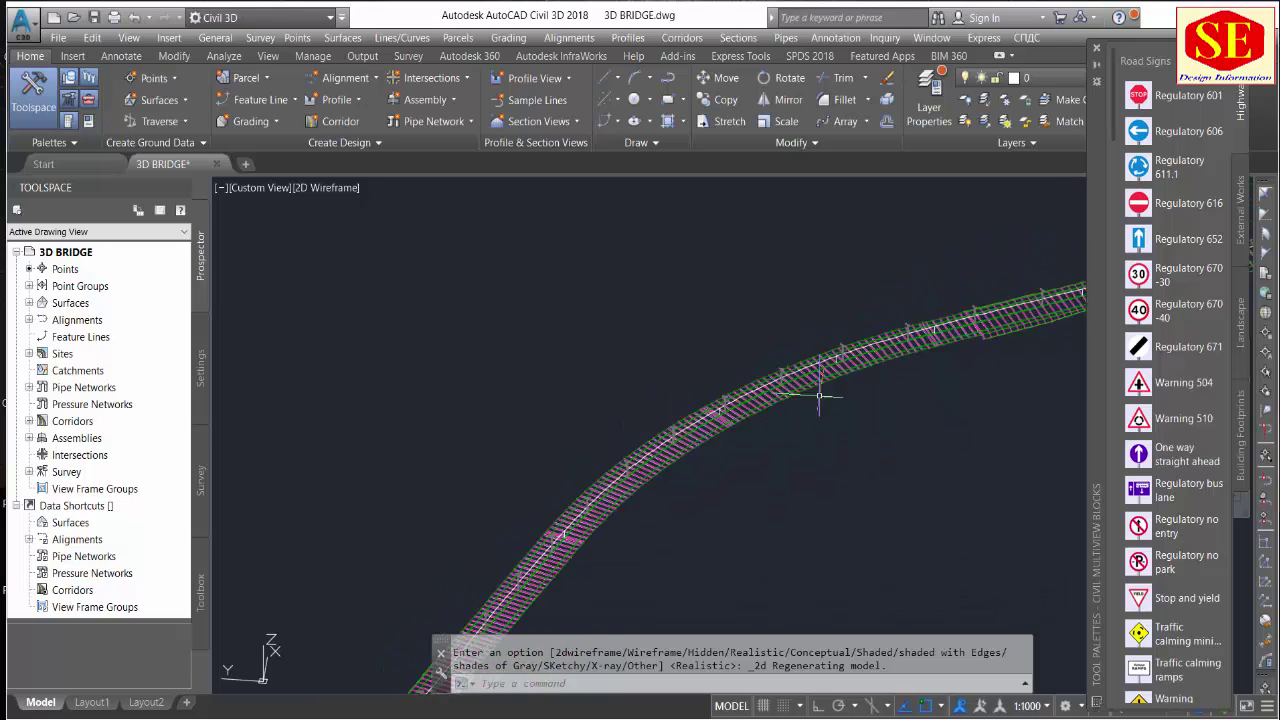
scroll(890, 410, up, 2)
scroll(890, 410, up, 2)
middle_drag(890, 410, 735, 375)
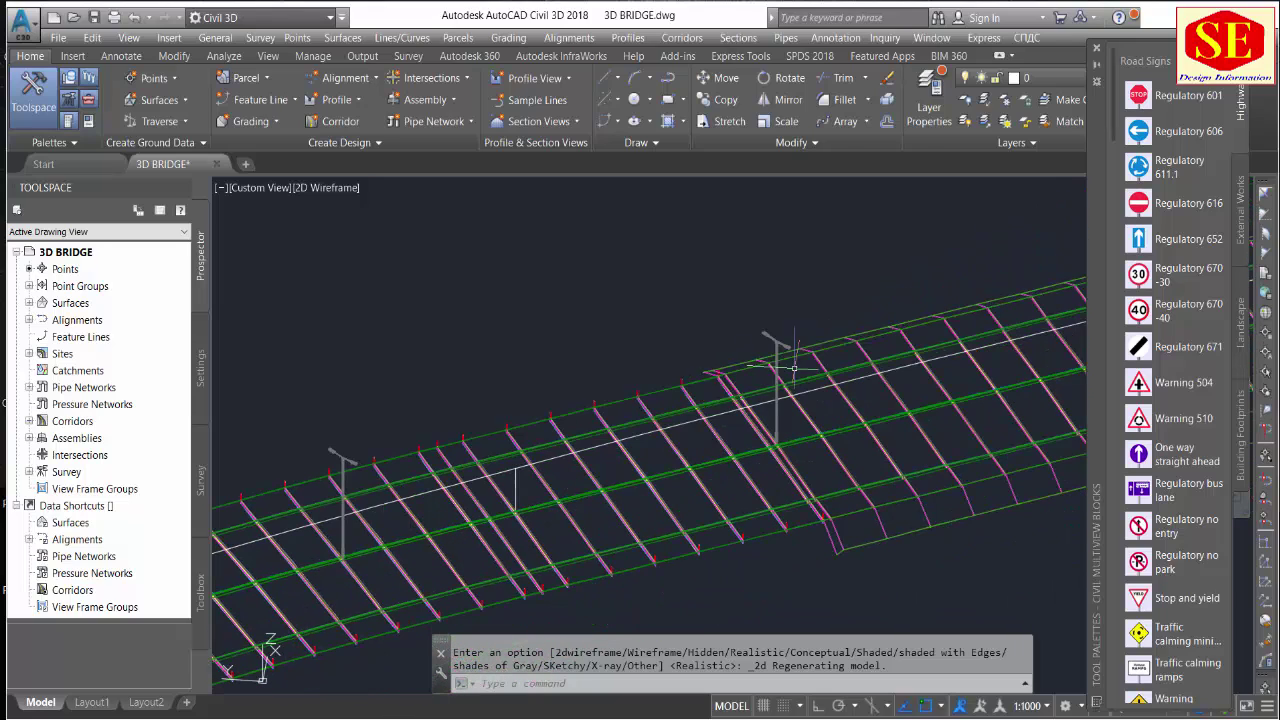
scroll(1170, 200, down, 3)
scroll(1170, 173, down, 2)
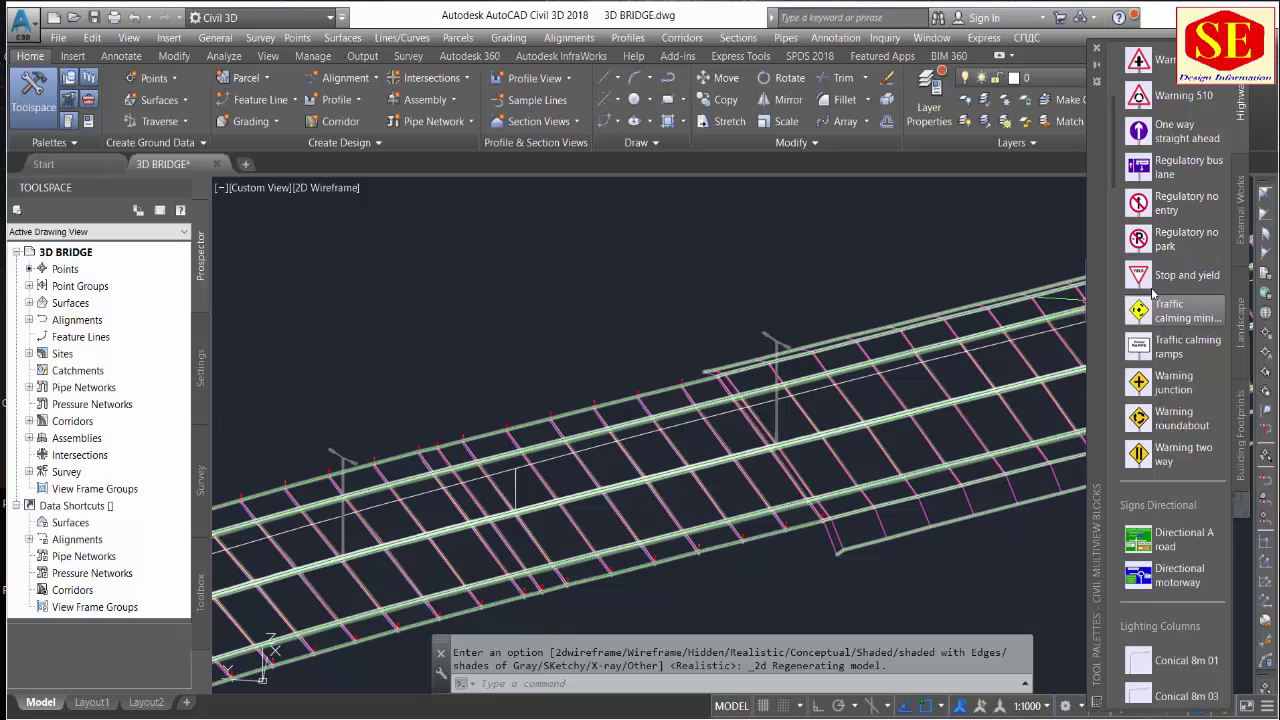
Scroll to the palette's Motorway section and begin inserting the Mark 2 signal.
scroll(1175, 393, down, 3)
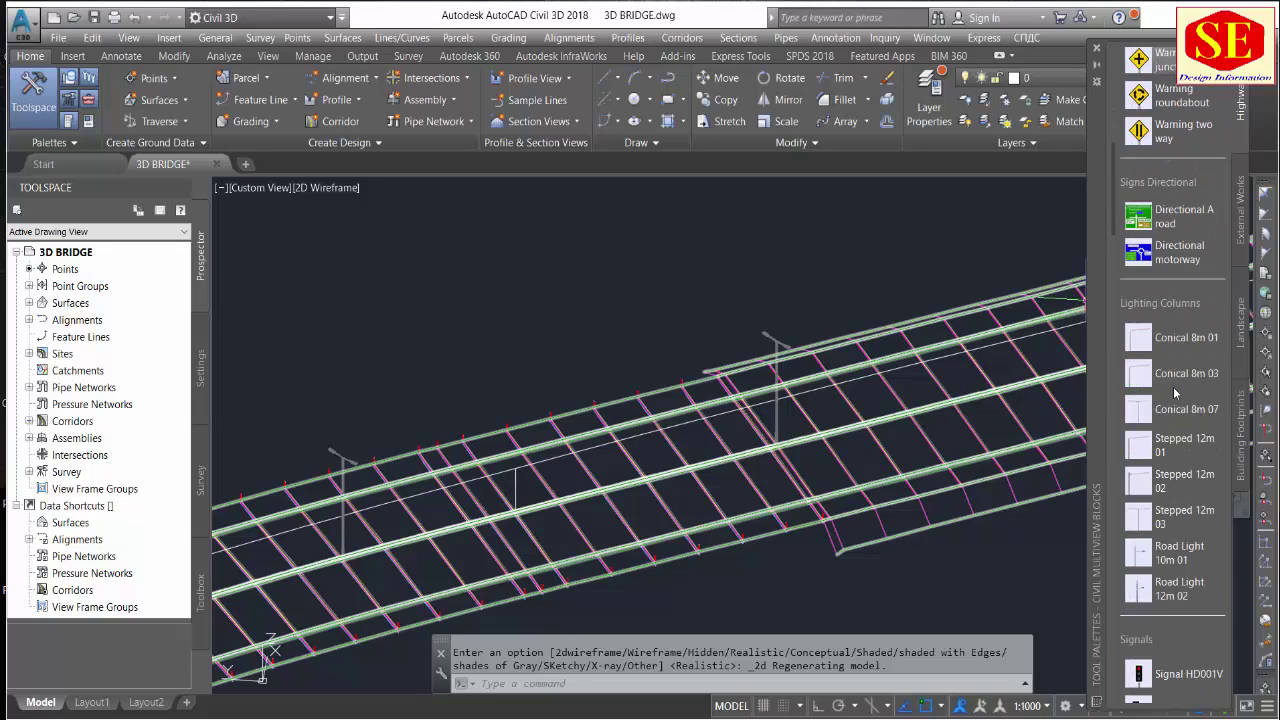
scroll(1187, 350, down, 4)
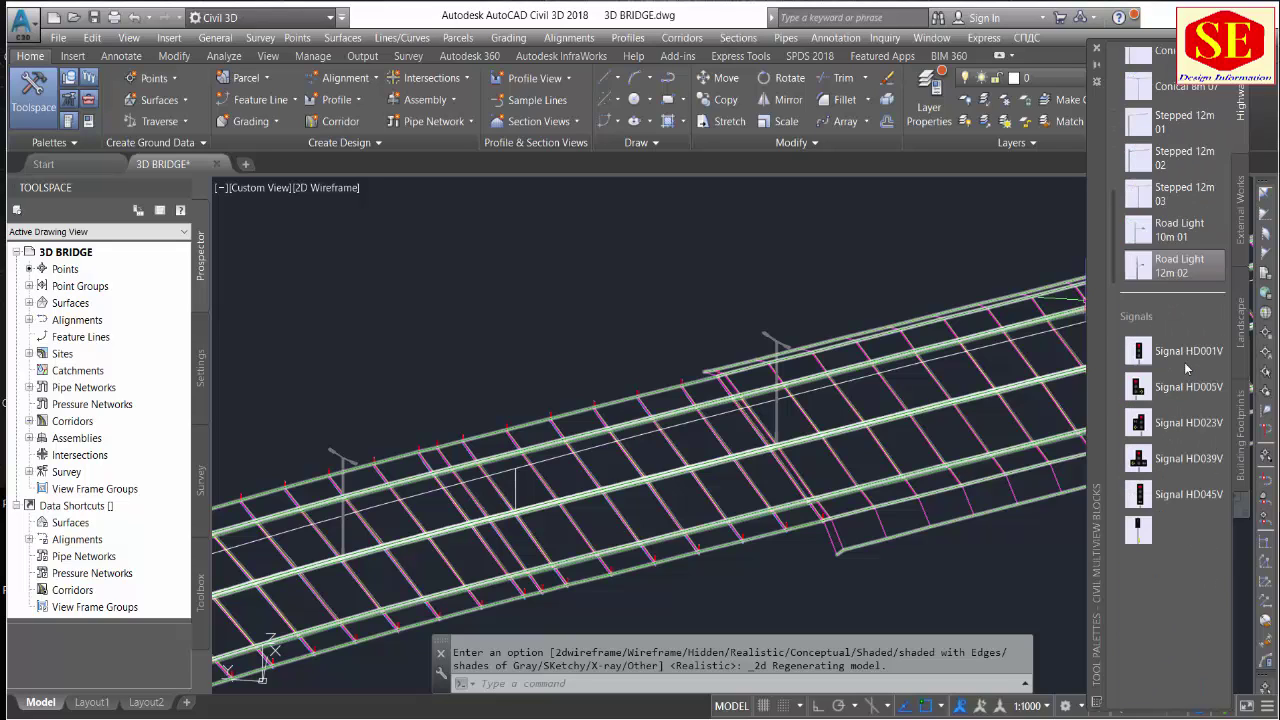
scroll(1184, 362, down, 2)
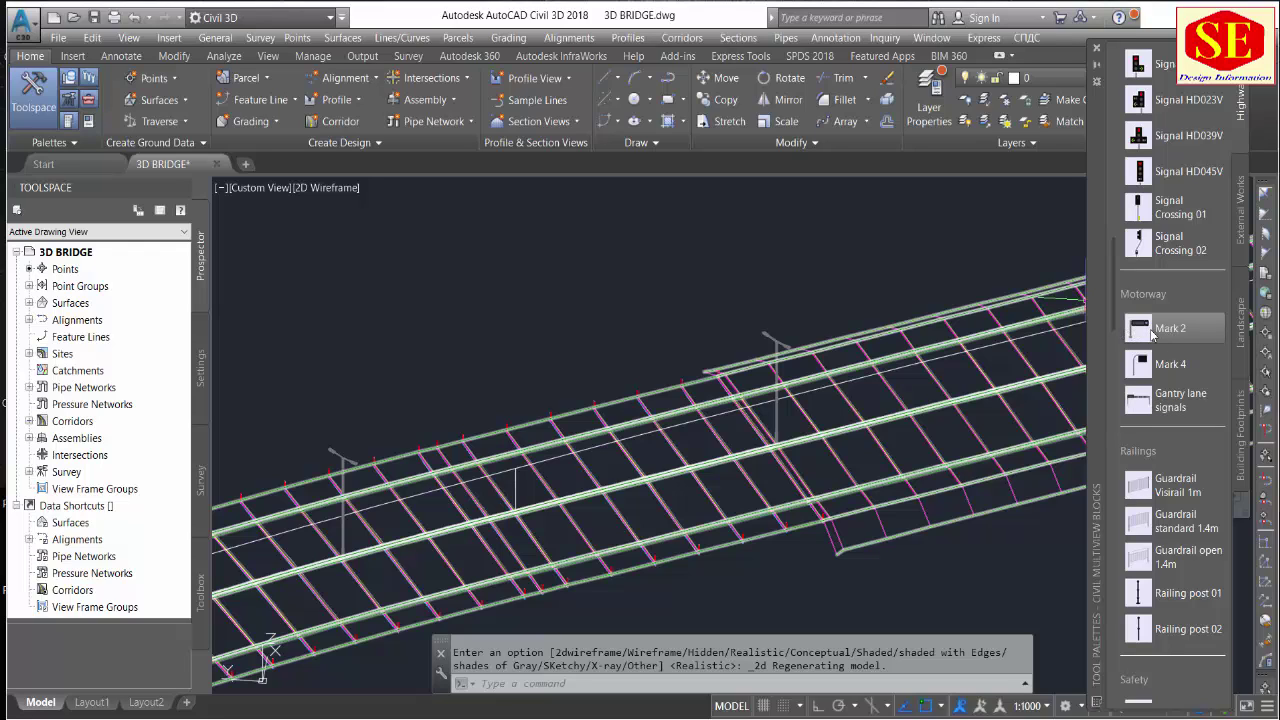
drag(1140, 335, 1118, 343)
scroll(705, 390, up, 3)
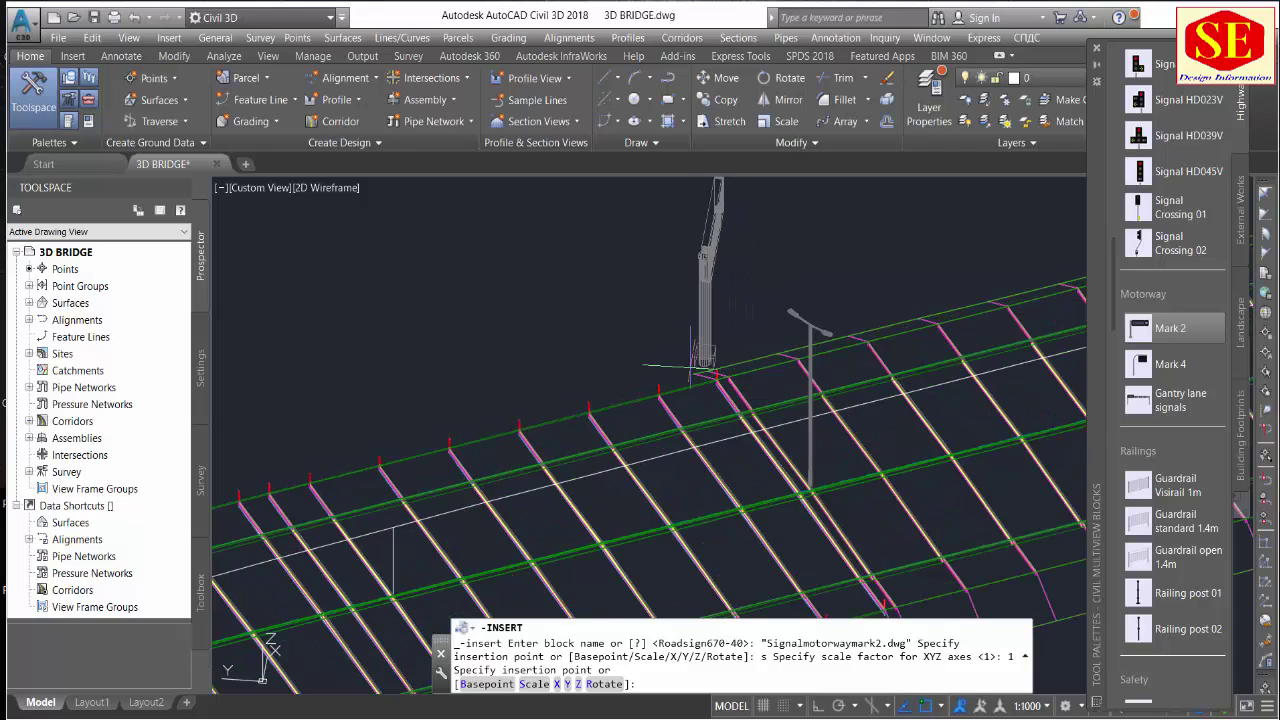
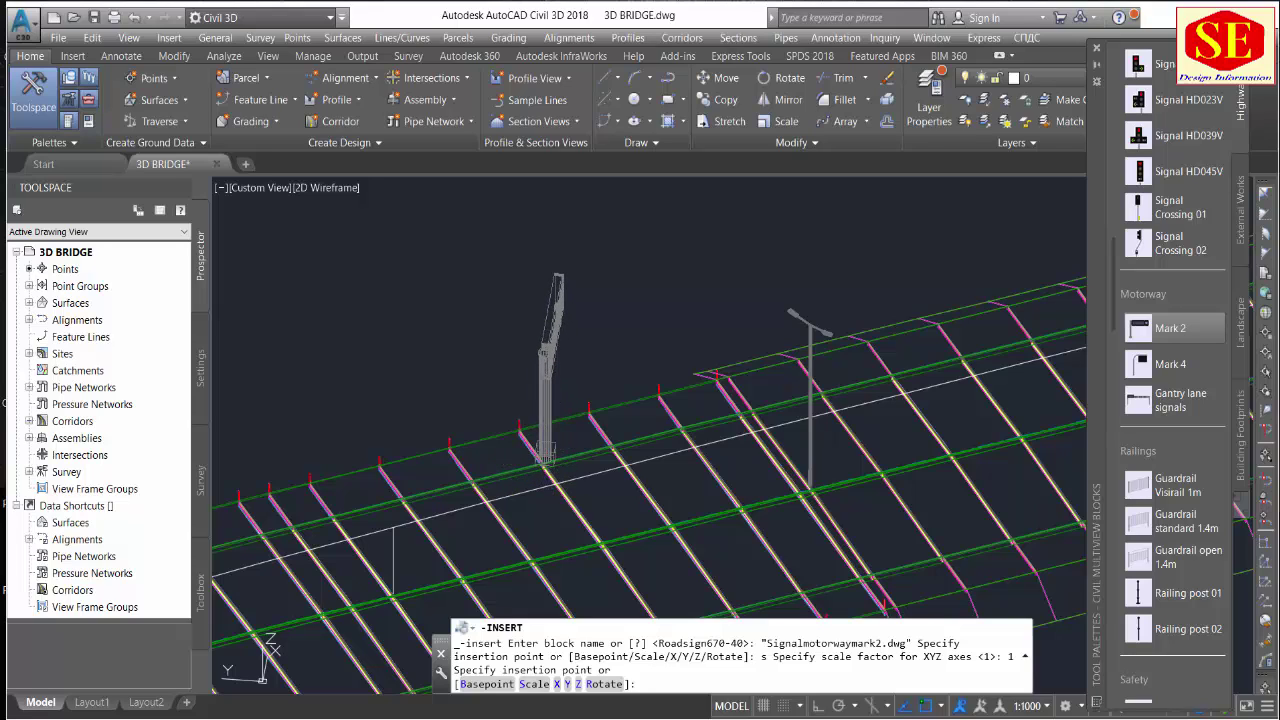
Place the Mark 2 motorway sign on the bridge deck and set its rotation.
click(543, 463)
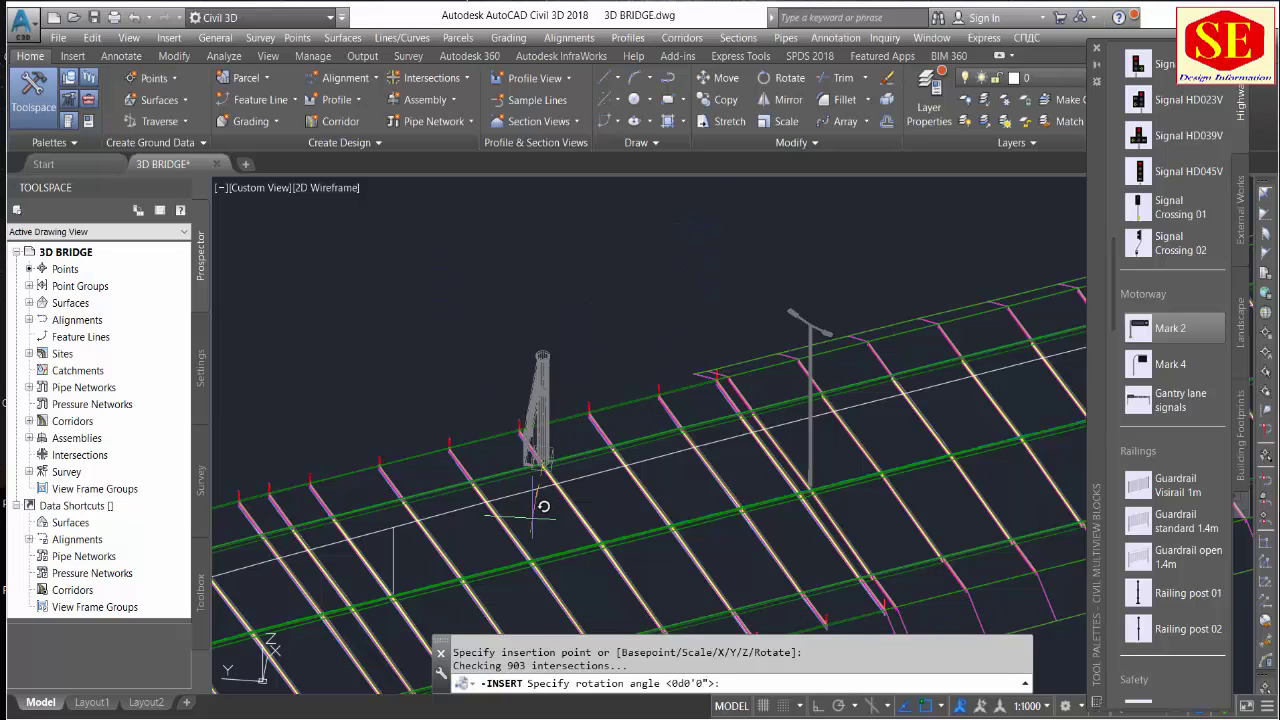
middle_drag(543, 506, 590, 320)
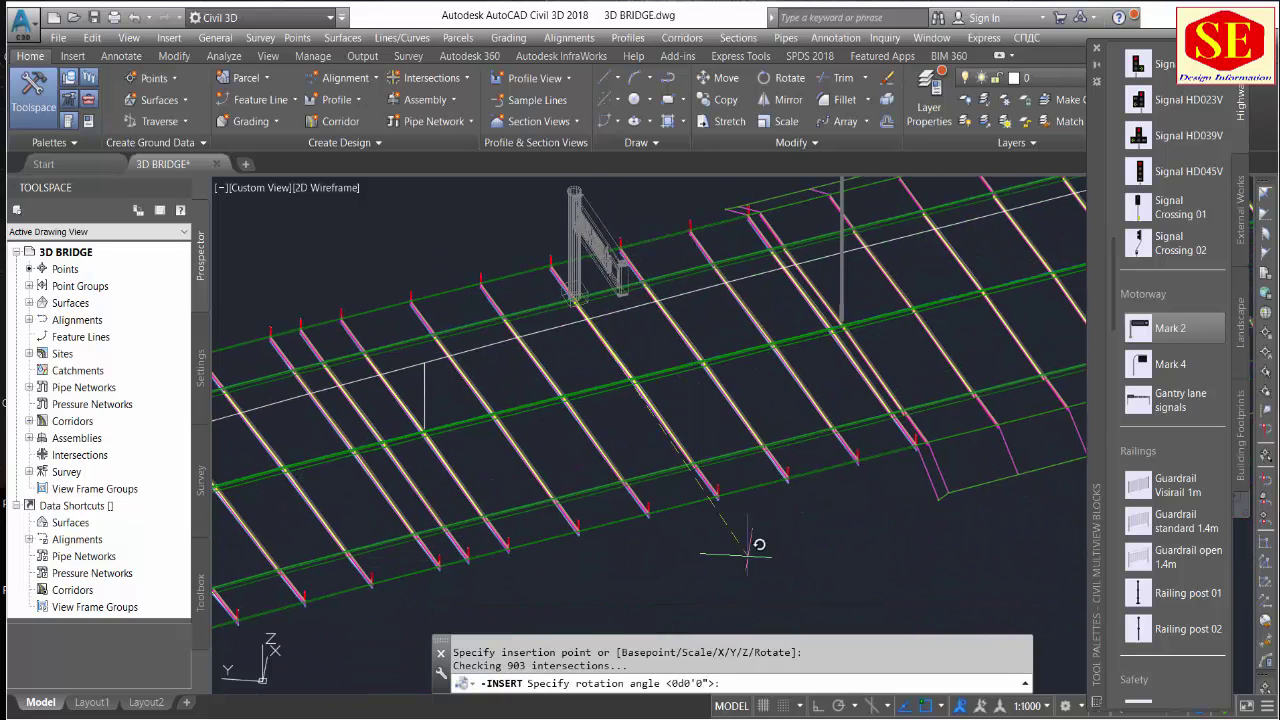
click(791, 588)
middle_drag(791, 555, 343, 226)
Switch the viewport to the Realistic visual style and inspect the new sign post.
click(330, 195)
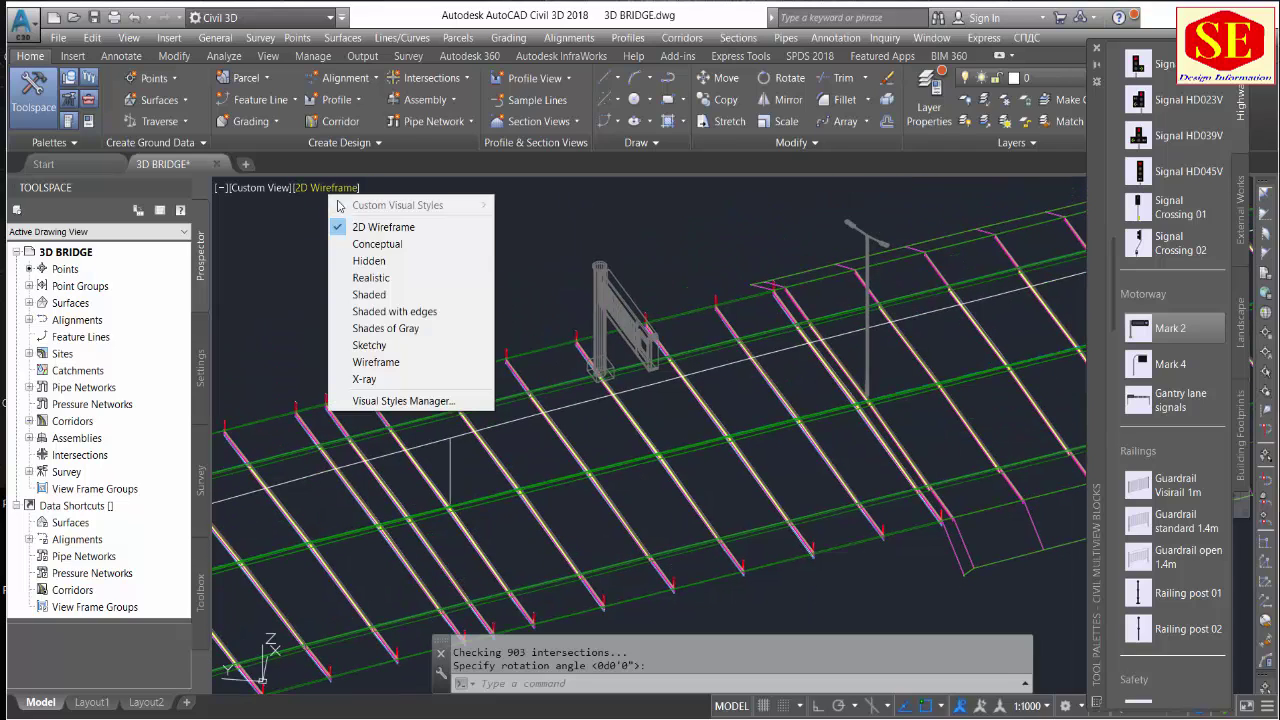
click(363, 282)
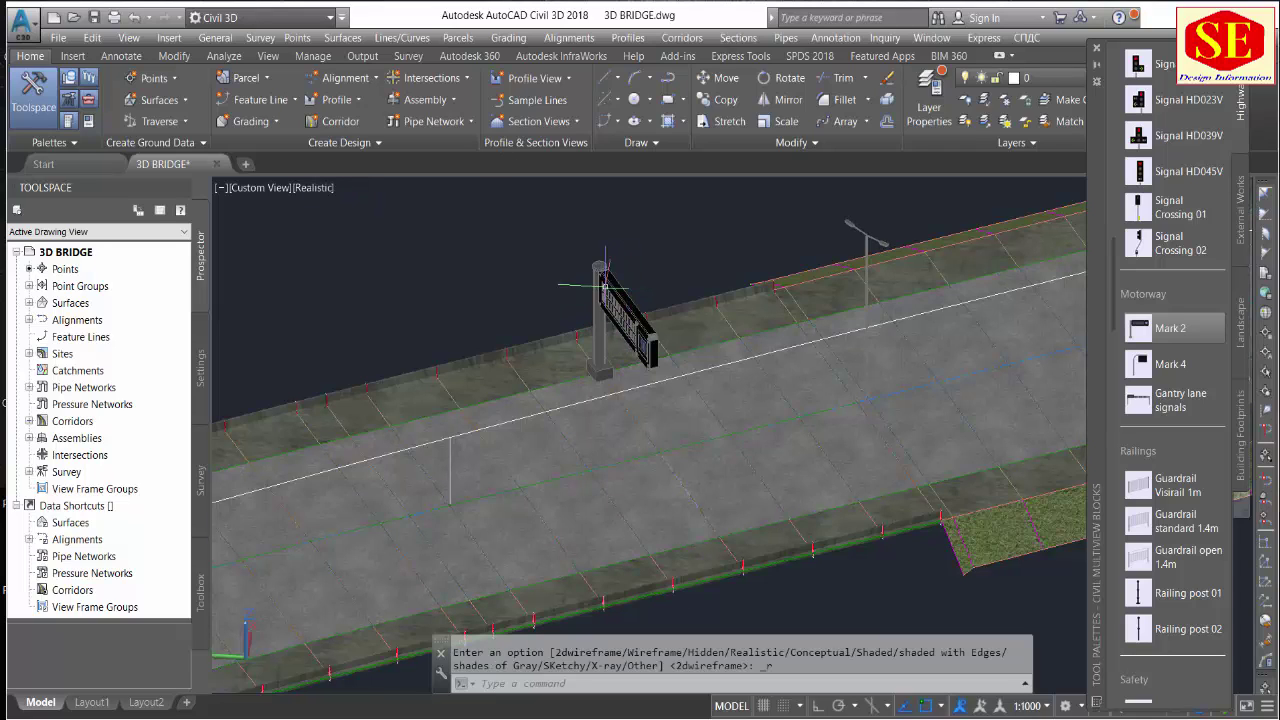
click(604, 286)
key(Escape)
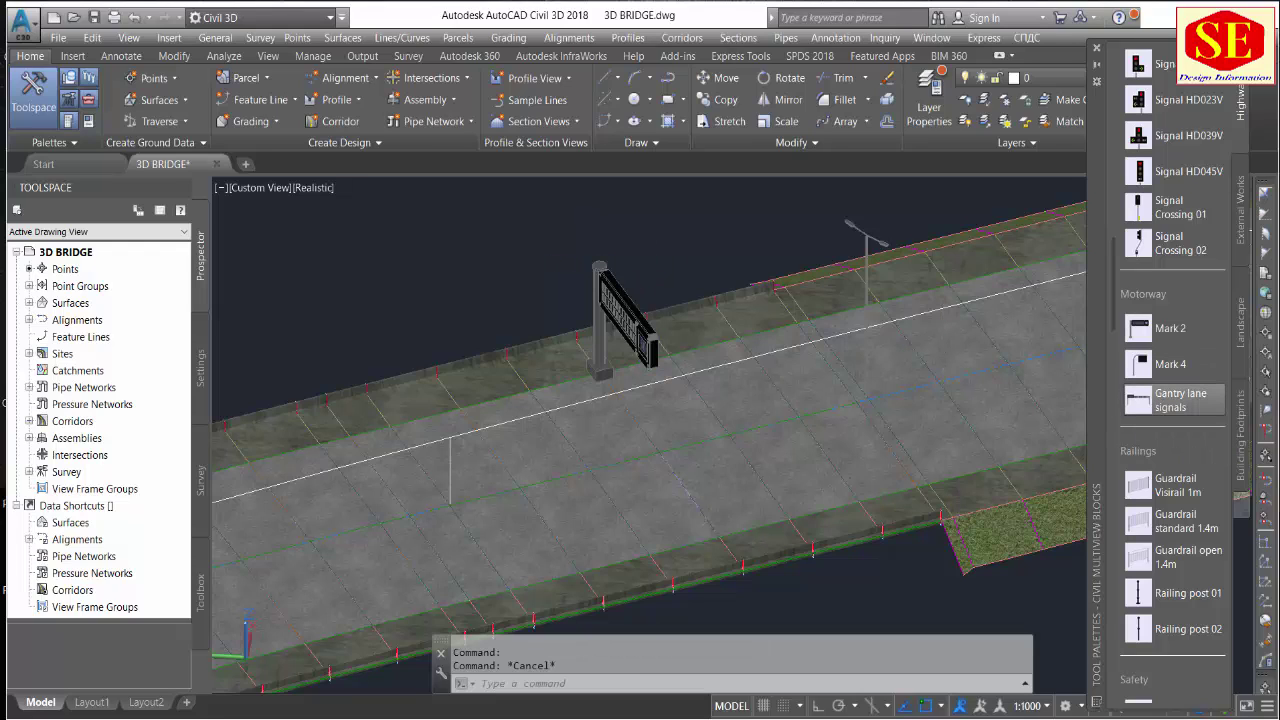
Try placing the gantry on the deck, then cancel the pending block insertion.
scroll(597, 313, down, 1)
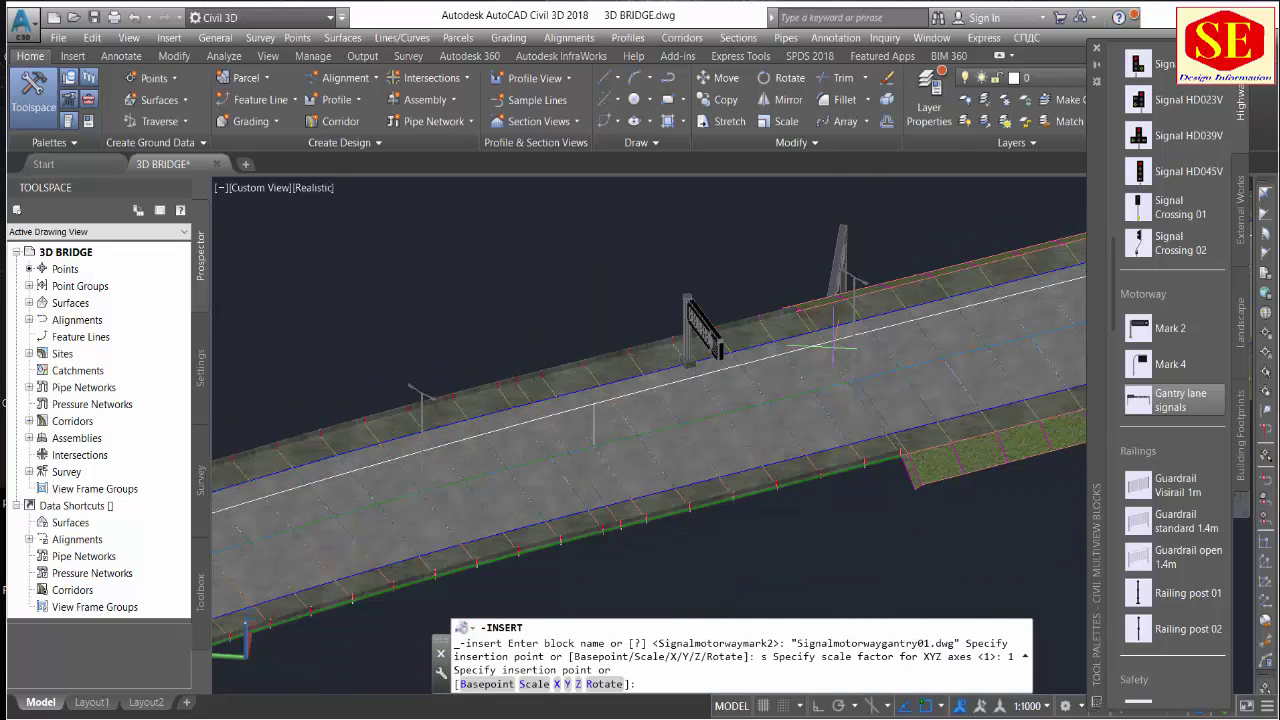
scroll(597, 313, down, 1)
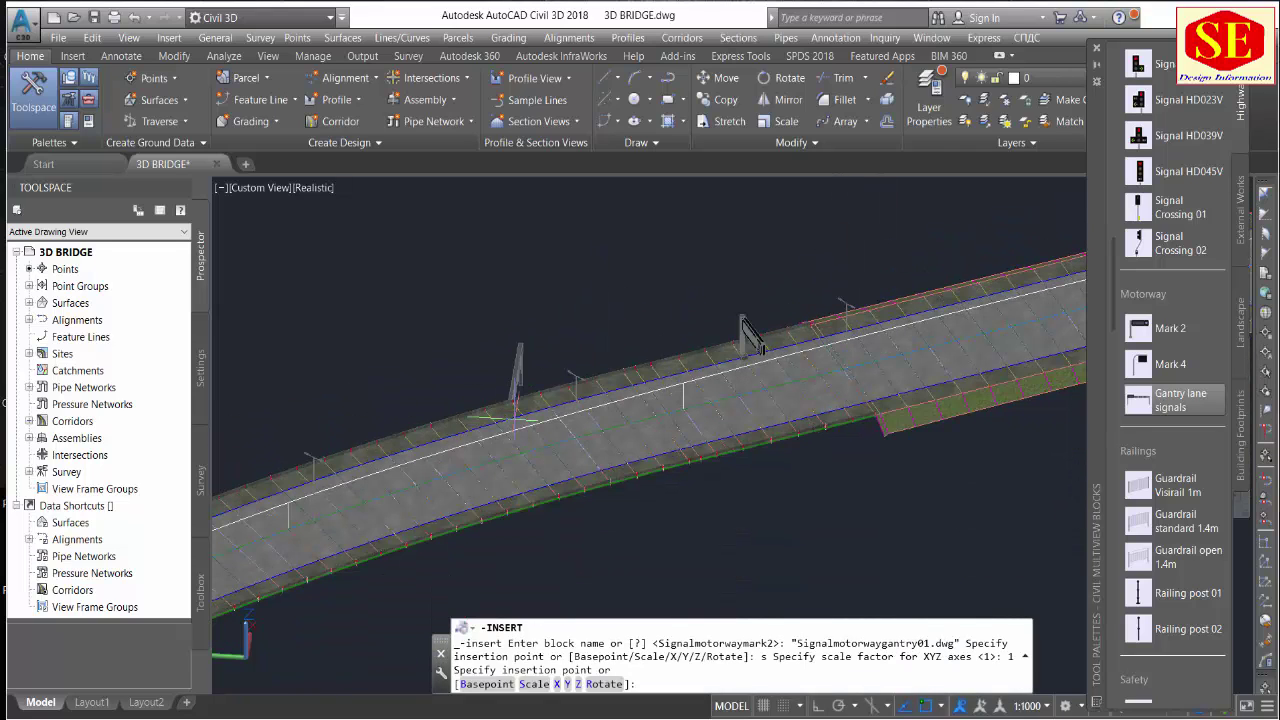
scroll(520, 420, up, 3)
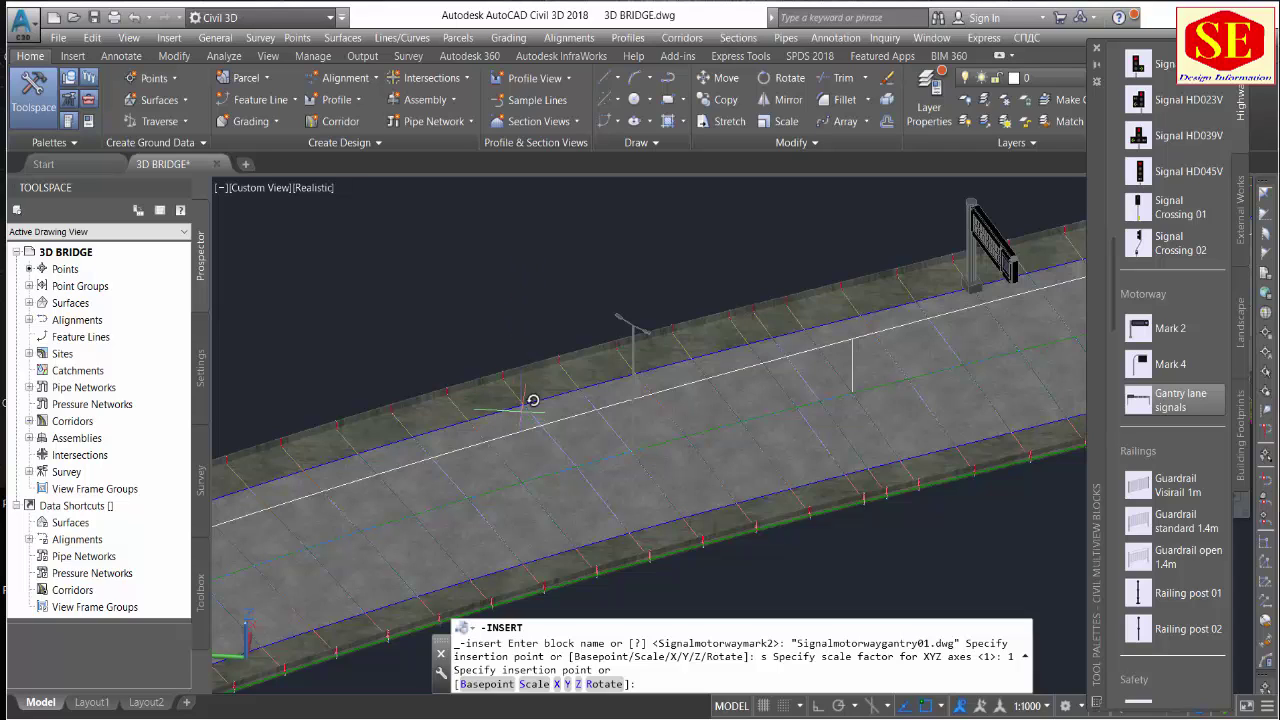
click(530, 400)
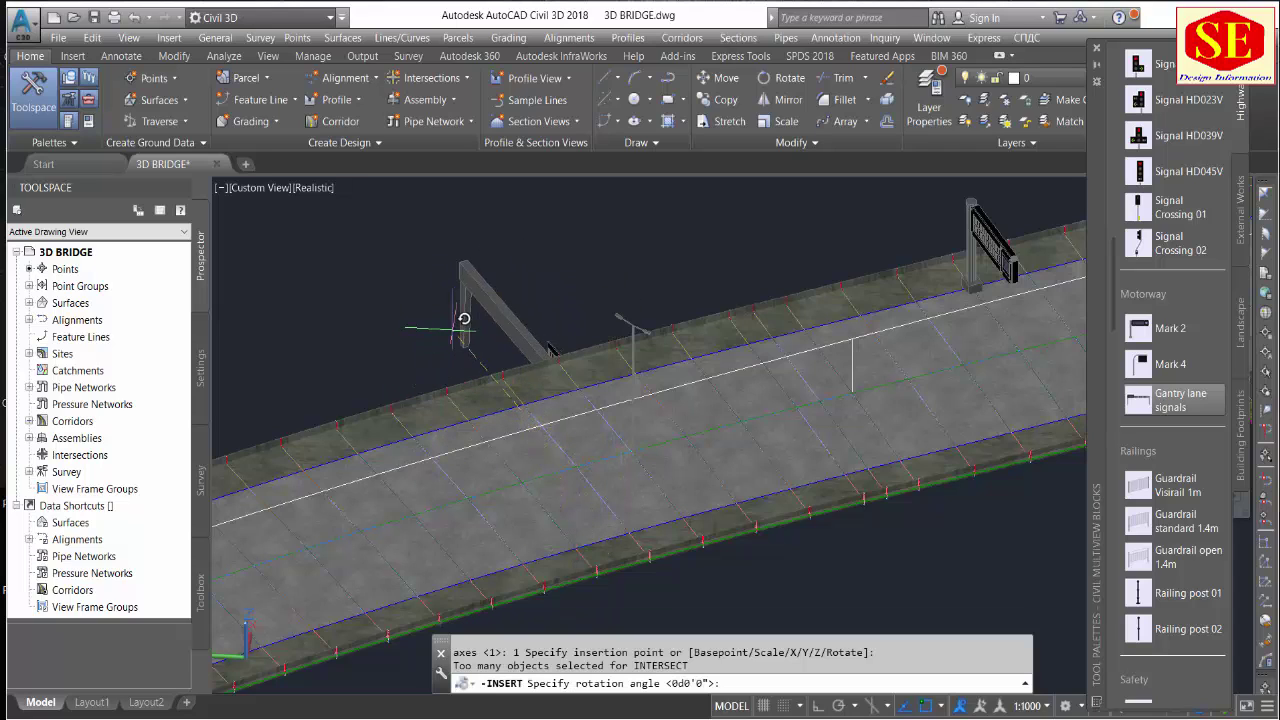
key(Escape)
scroll(586, 391, up, 3)
key(Return)
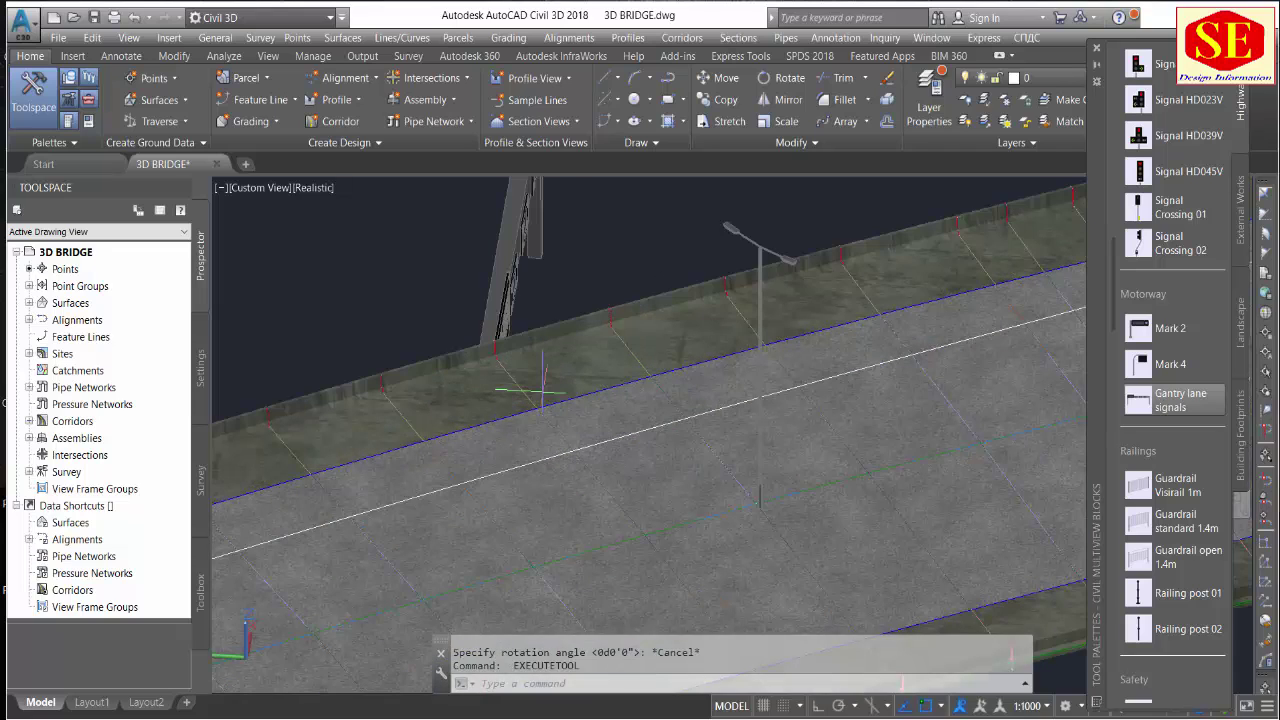
key(Escape)
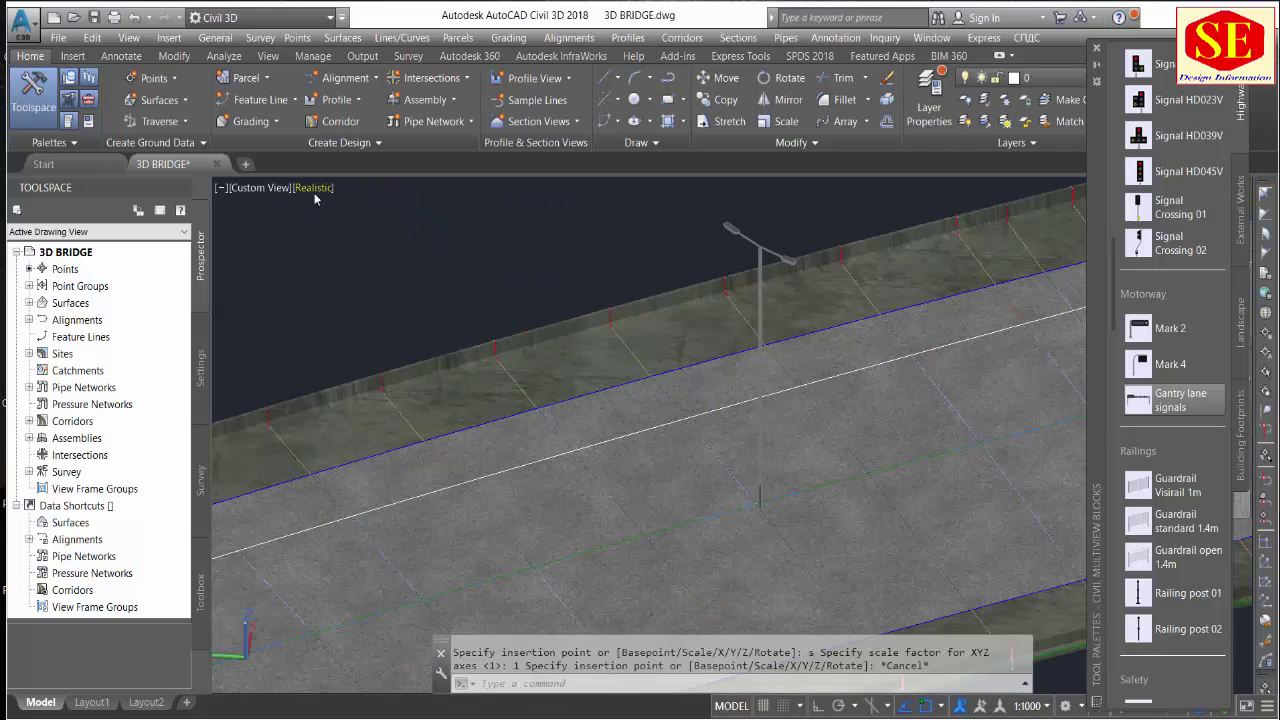
Return to 2D Wireframe and insert the Gantry lane signals block across the deck.
click(314, 188)
click(345, 223)
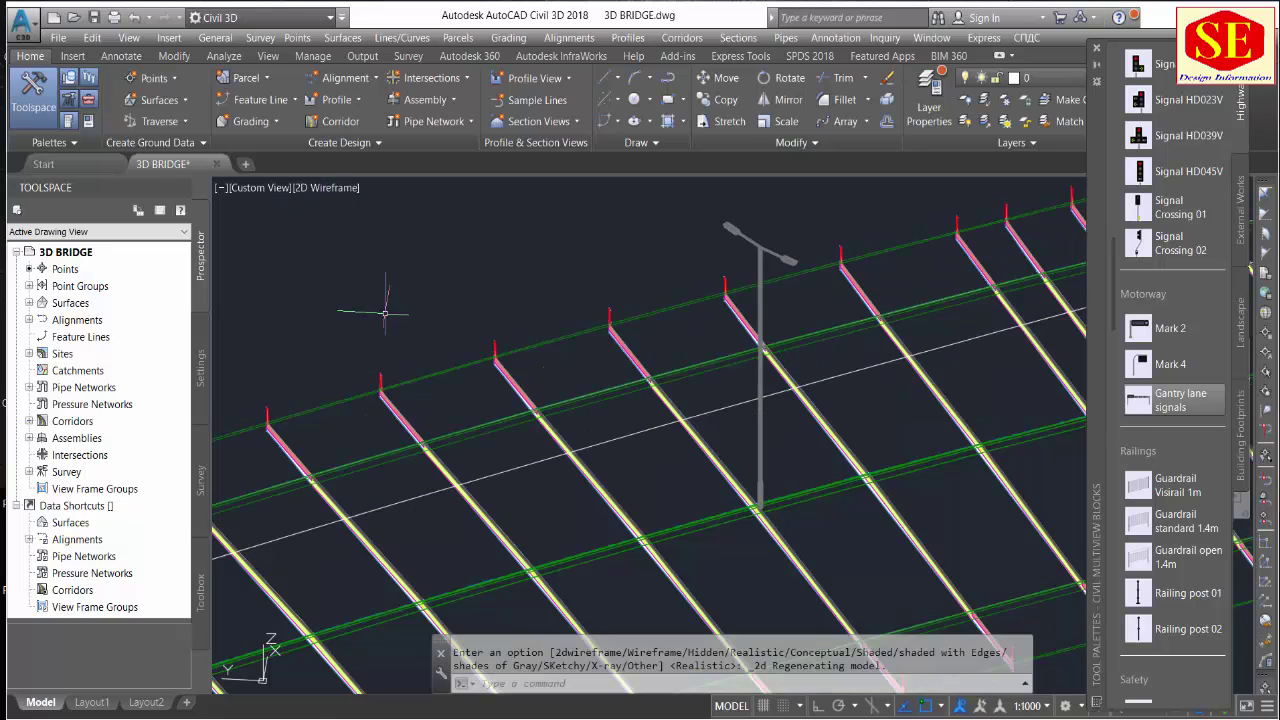
click(1143, 405)
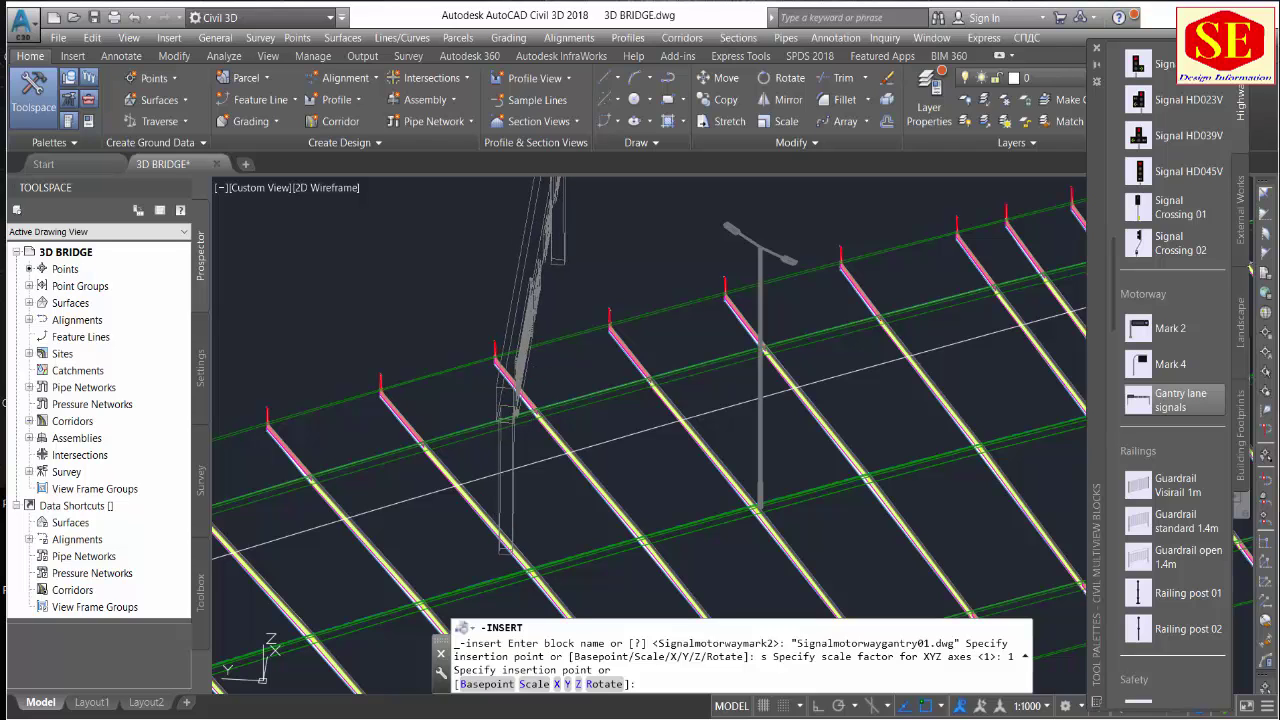
scroll(497, 285, down, 3)
click(595, 440)
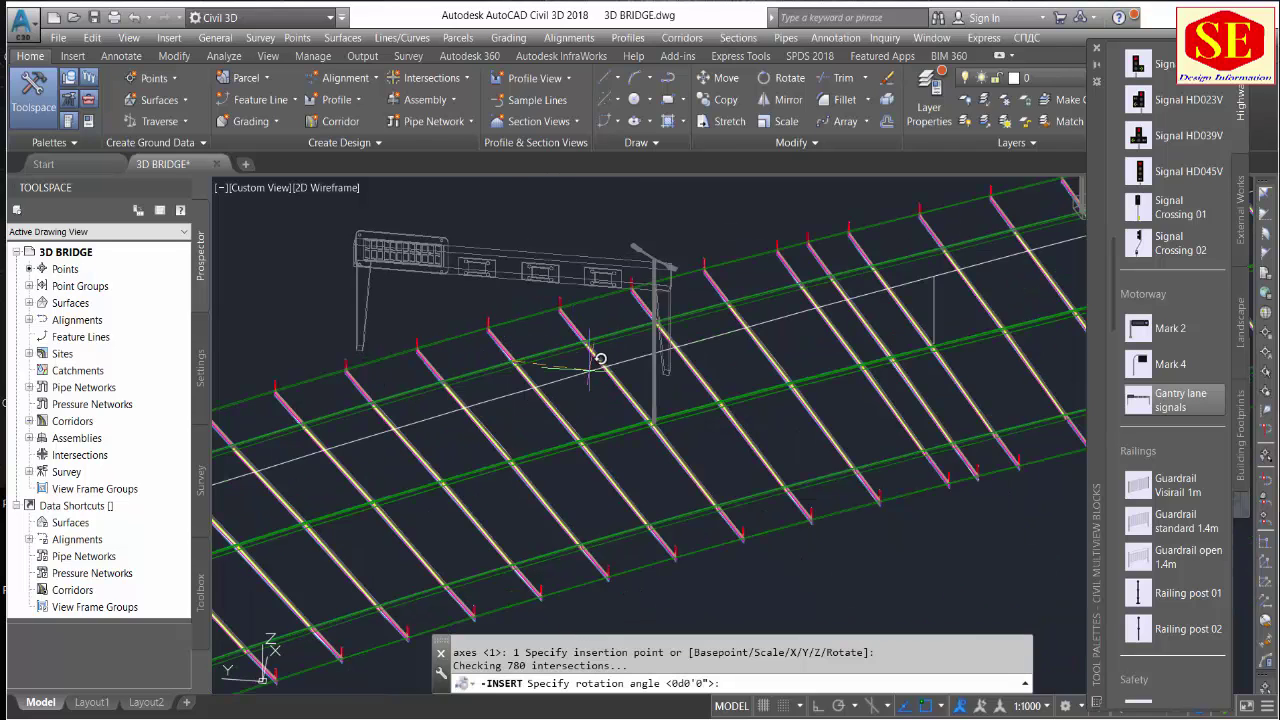
middle_drag(663, 514, 628, 408)
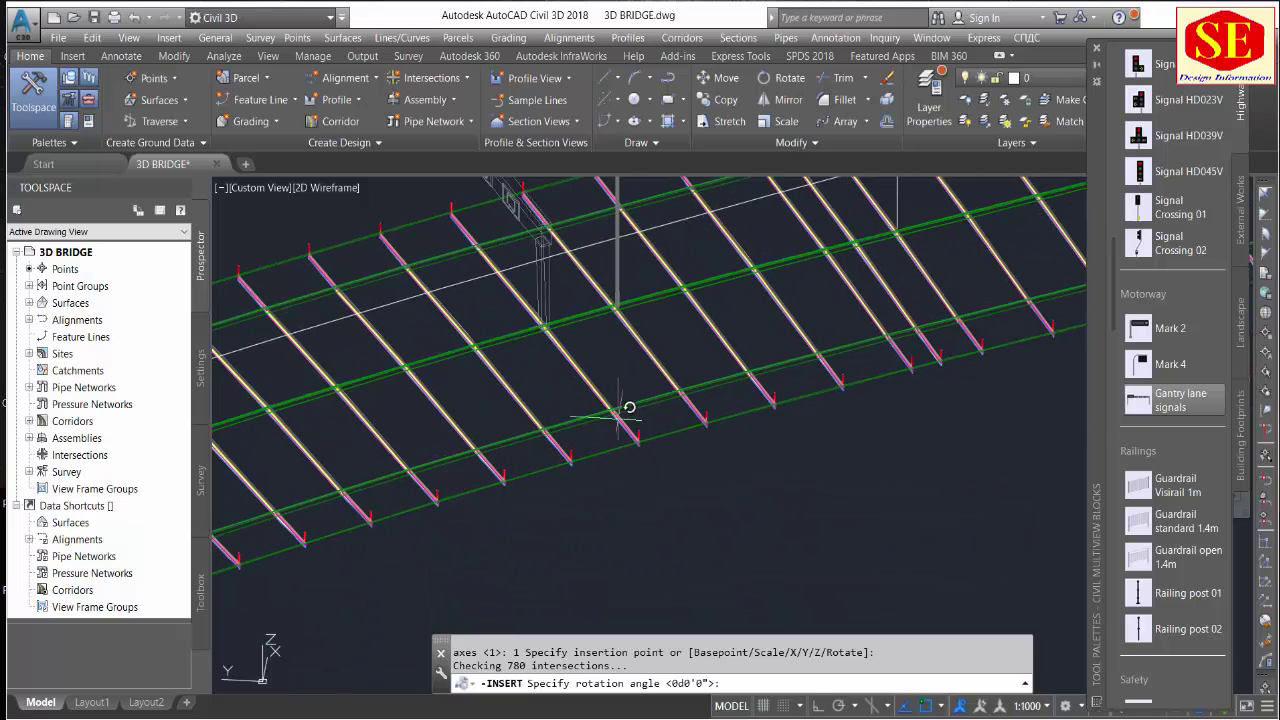
right_click(678, 488)
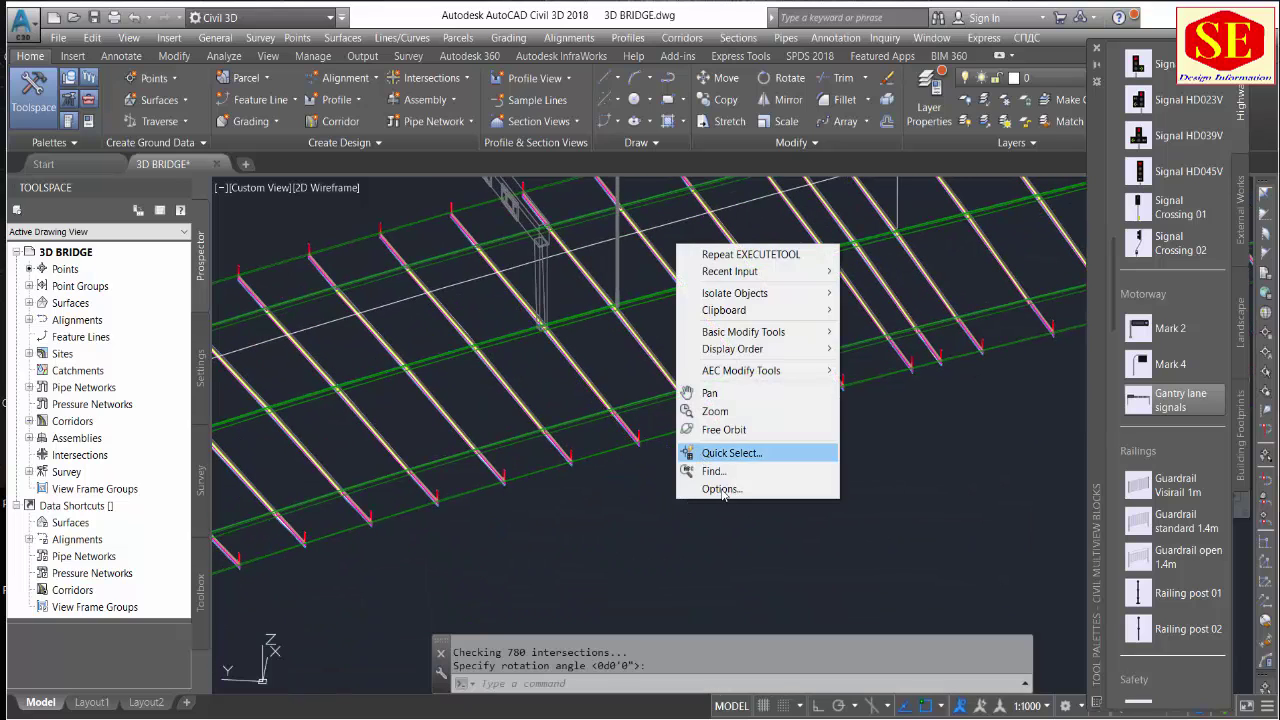
click(674, 497)
click(740, 505)
scroll(735, 515, down, 2)
key(Escape)
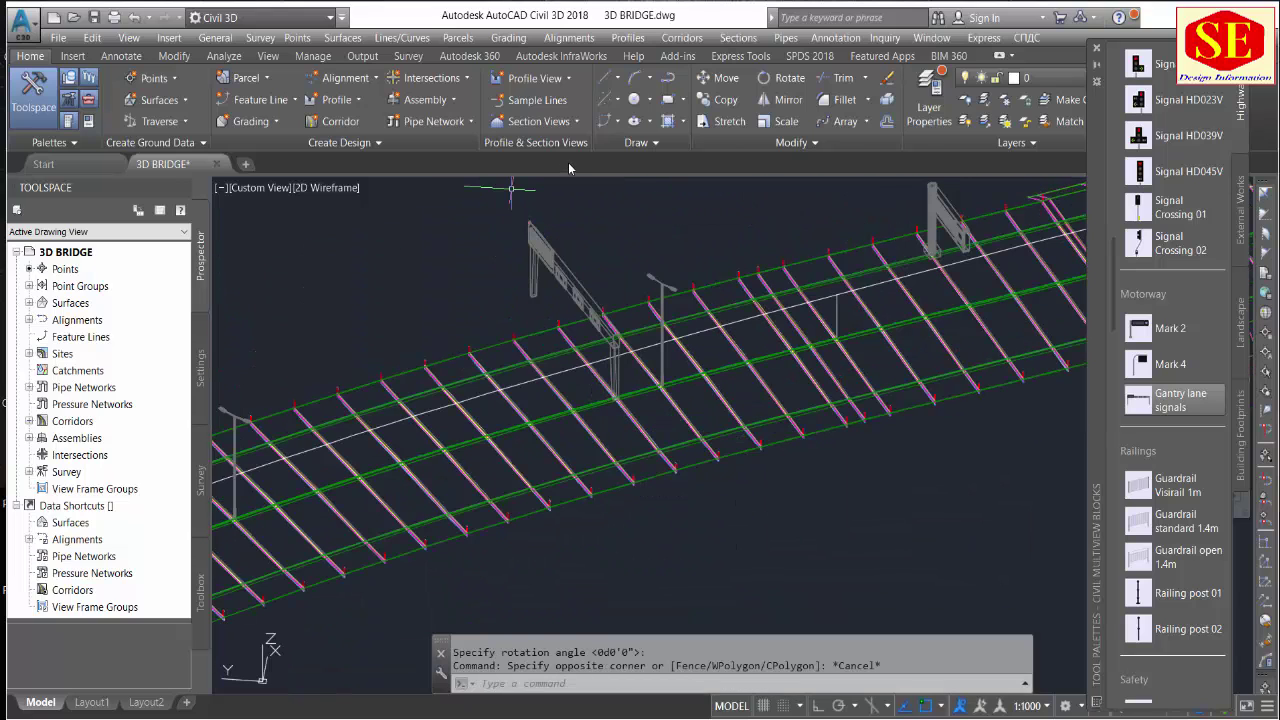
Start moving the gantry with M, pick a base point, then cancel the move.
text(m)
key(Return)
click(572, 266)
click(529, 234)
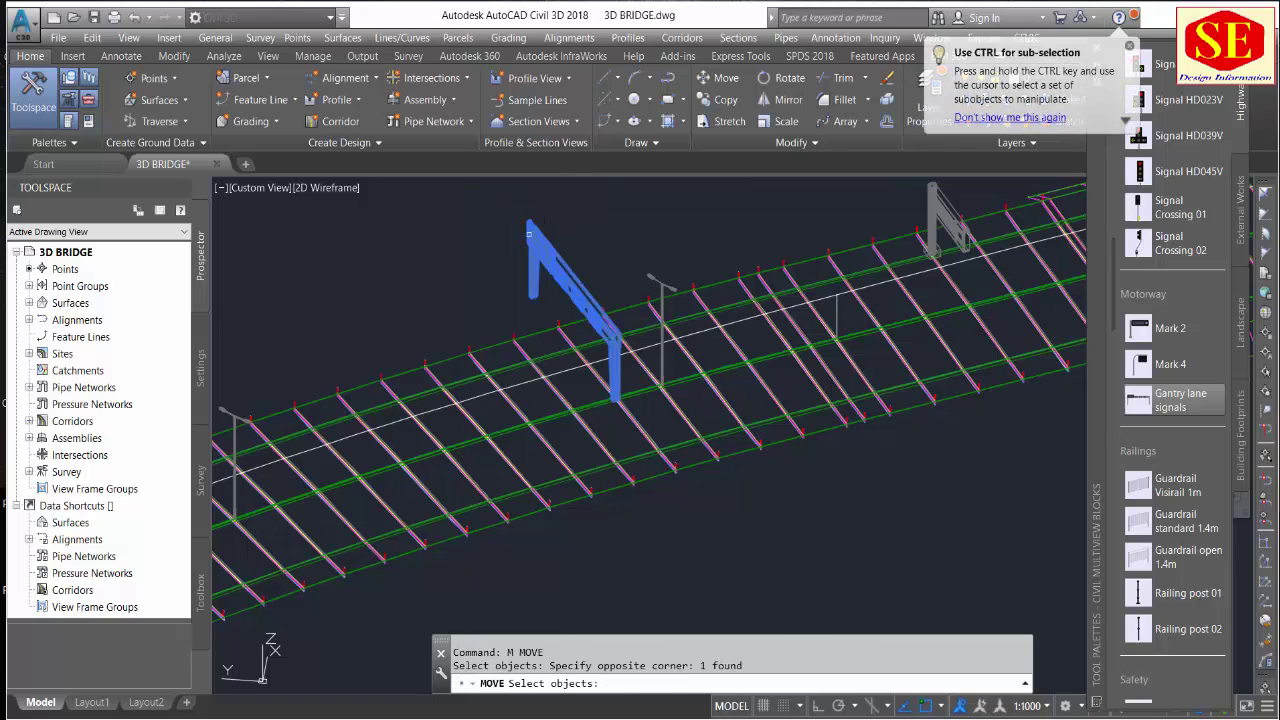
key(Return)
click(535, 295)
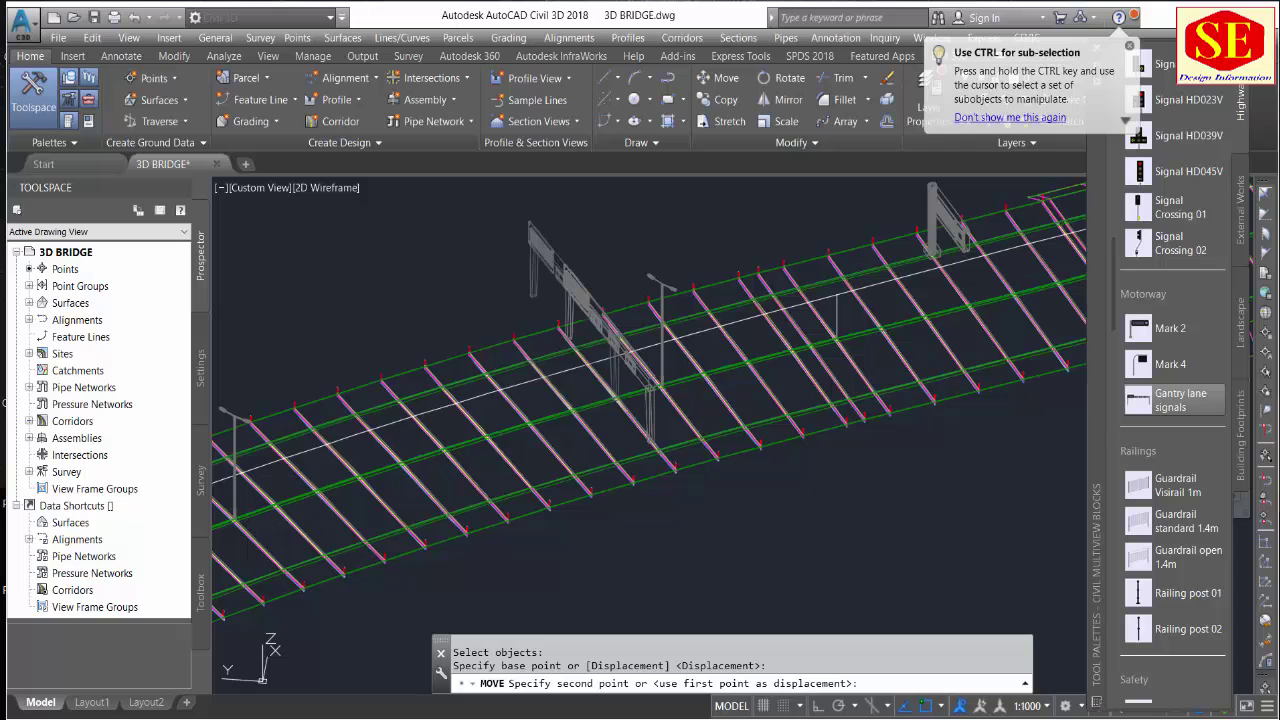
key(Escape)
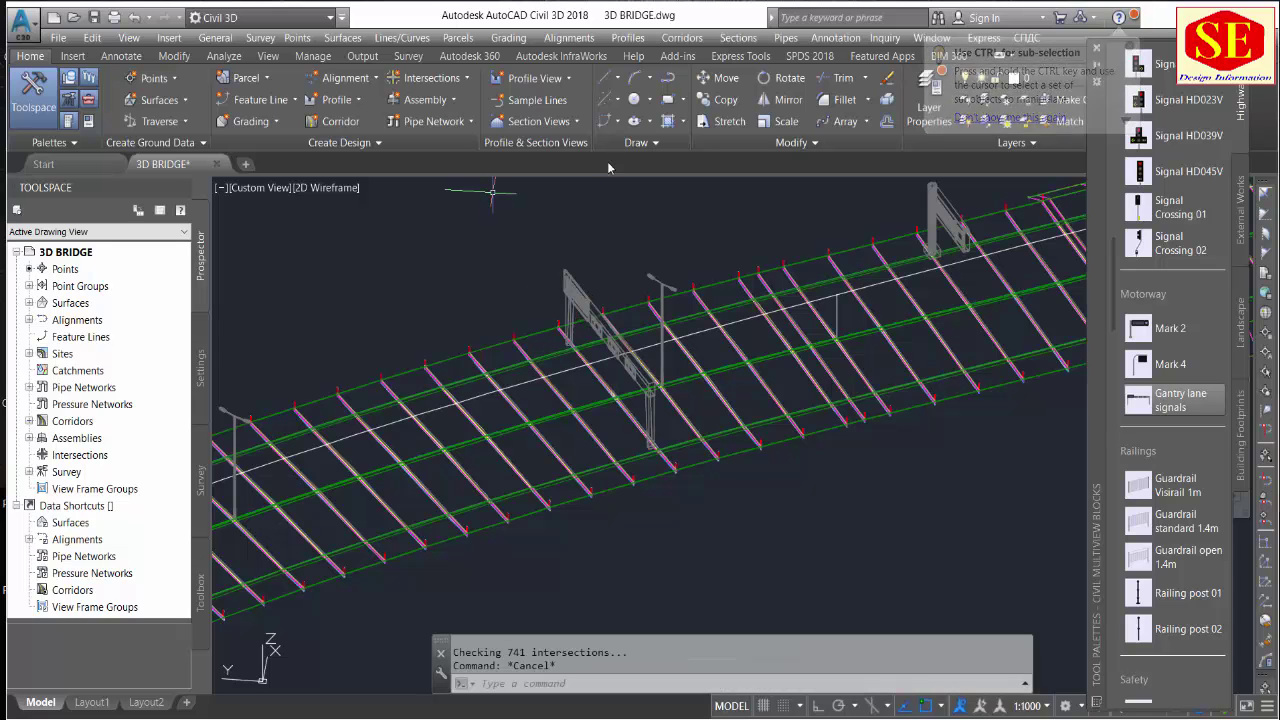
scroll(657, 432, up, 1)
scroll(657, 432, up, 1)
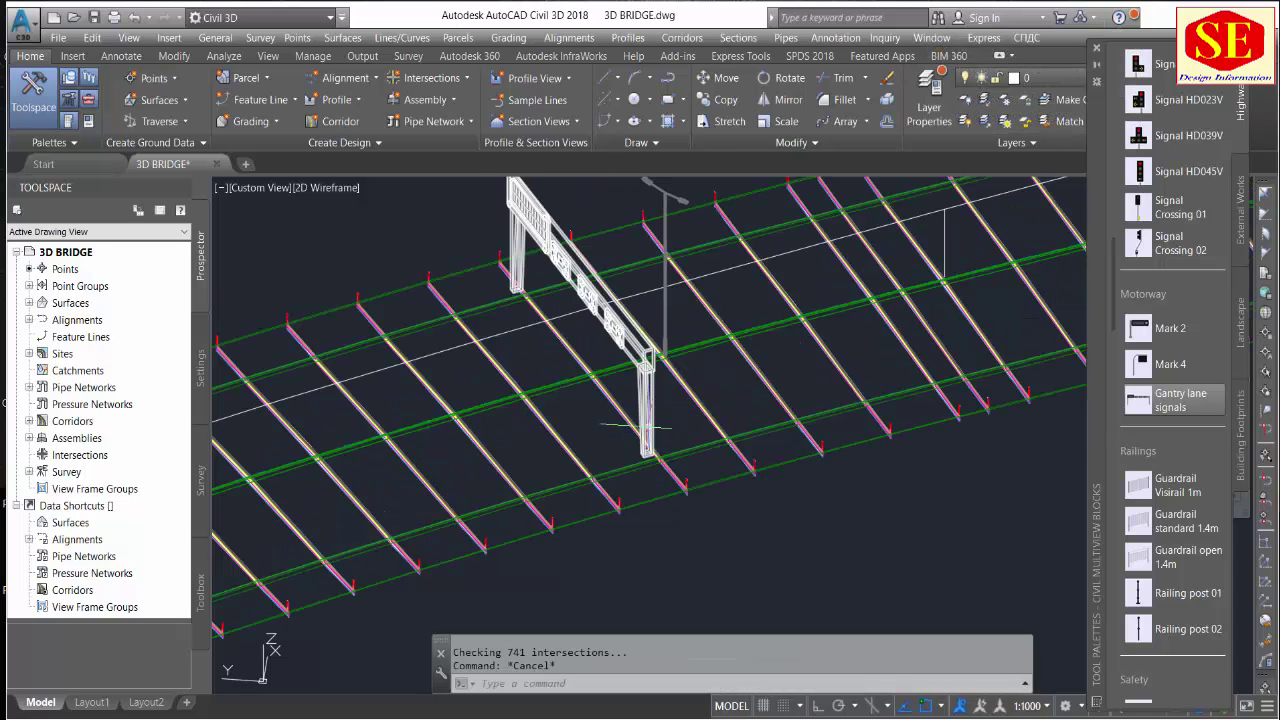
scroll(634, 426, up, 1)
Retry moving the gantry, cancel it, and zoom back in toward the gantry.
text(m)
key(Return)
click(646, 403)
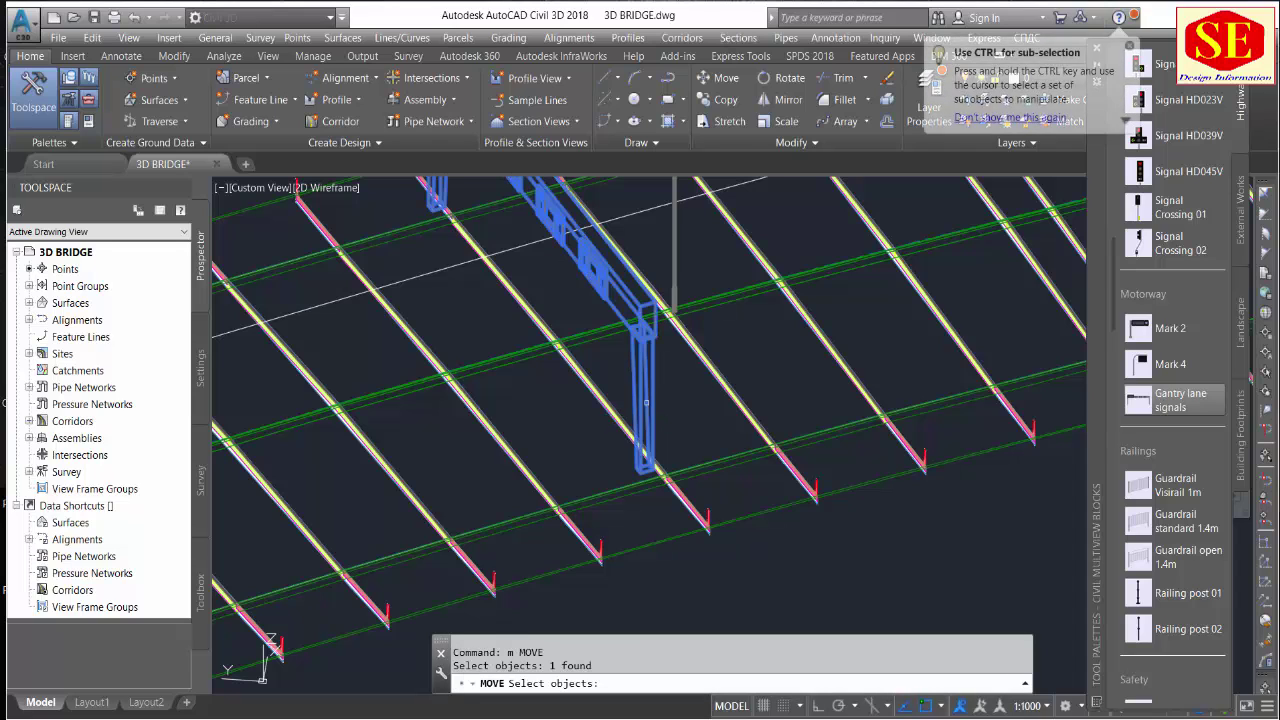
key(Return)
click(575, 405)
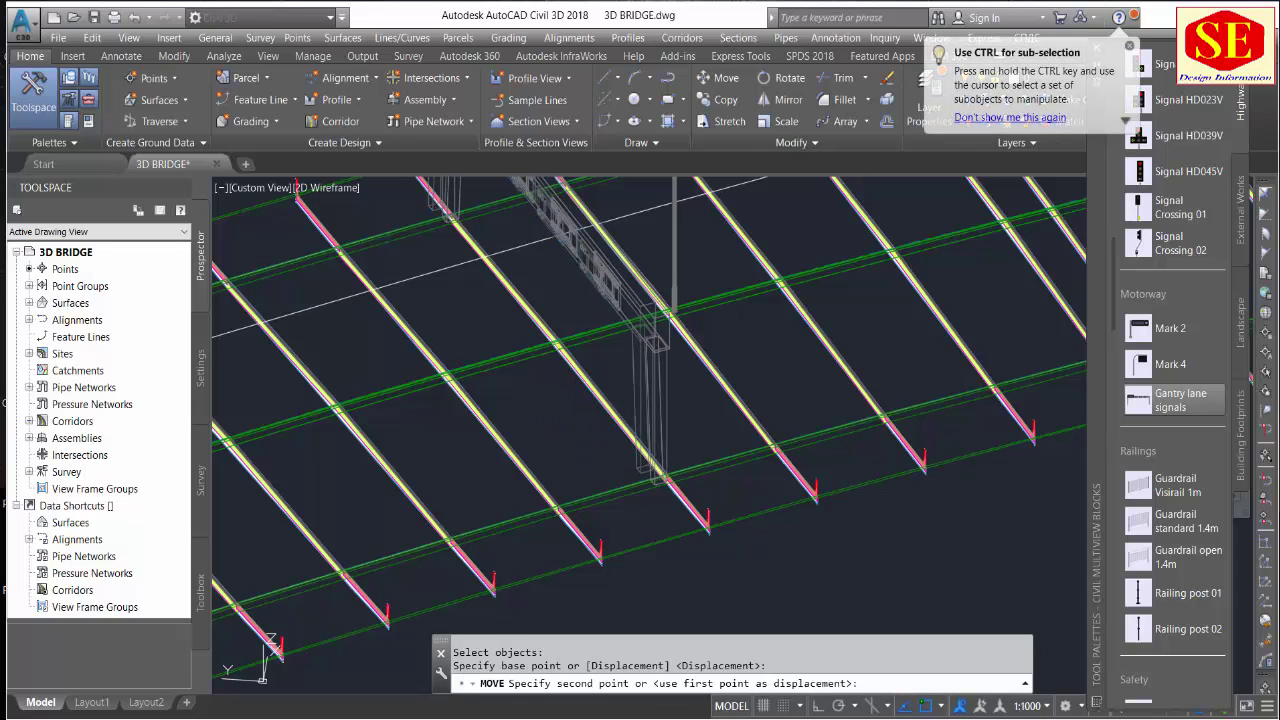
scroll(590, 430, down, 3)
key(Escape)
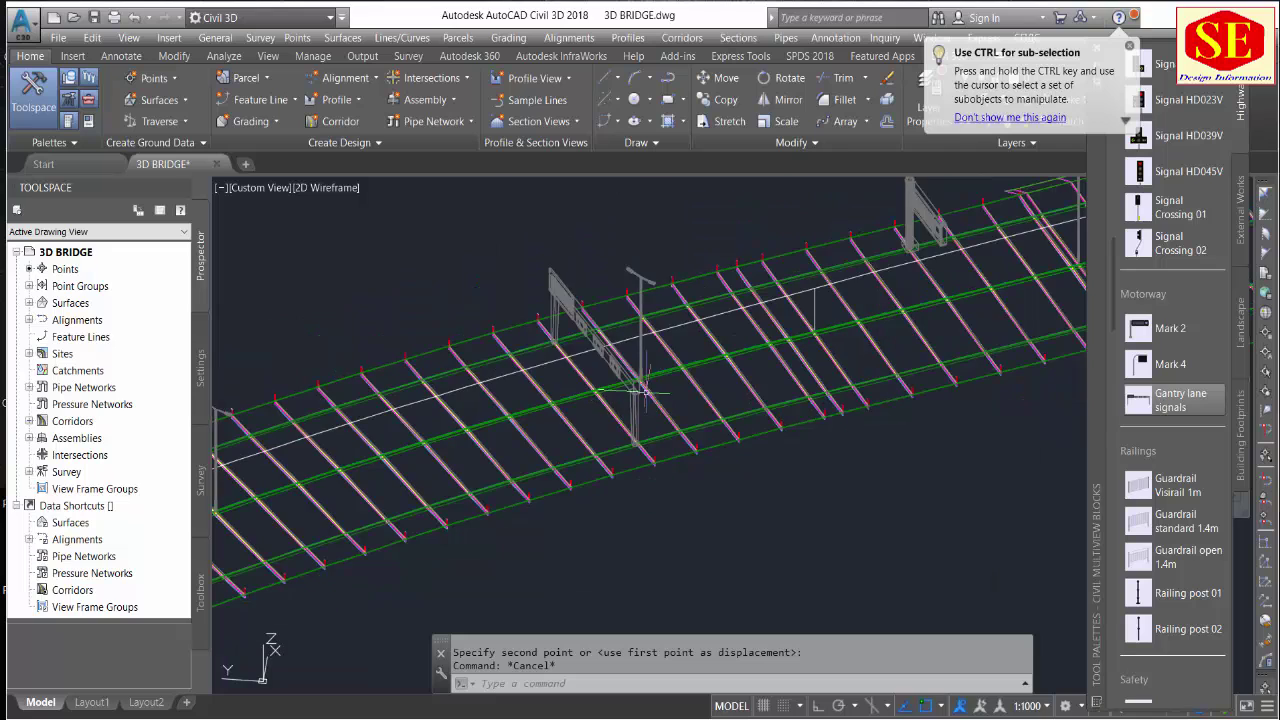
scroll(505, 454, up, 1)
scroll(560, 440, up, 1)
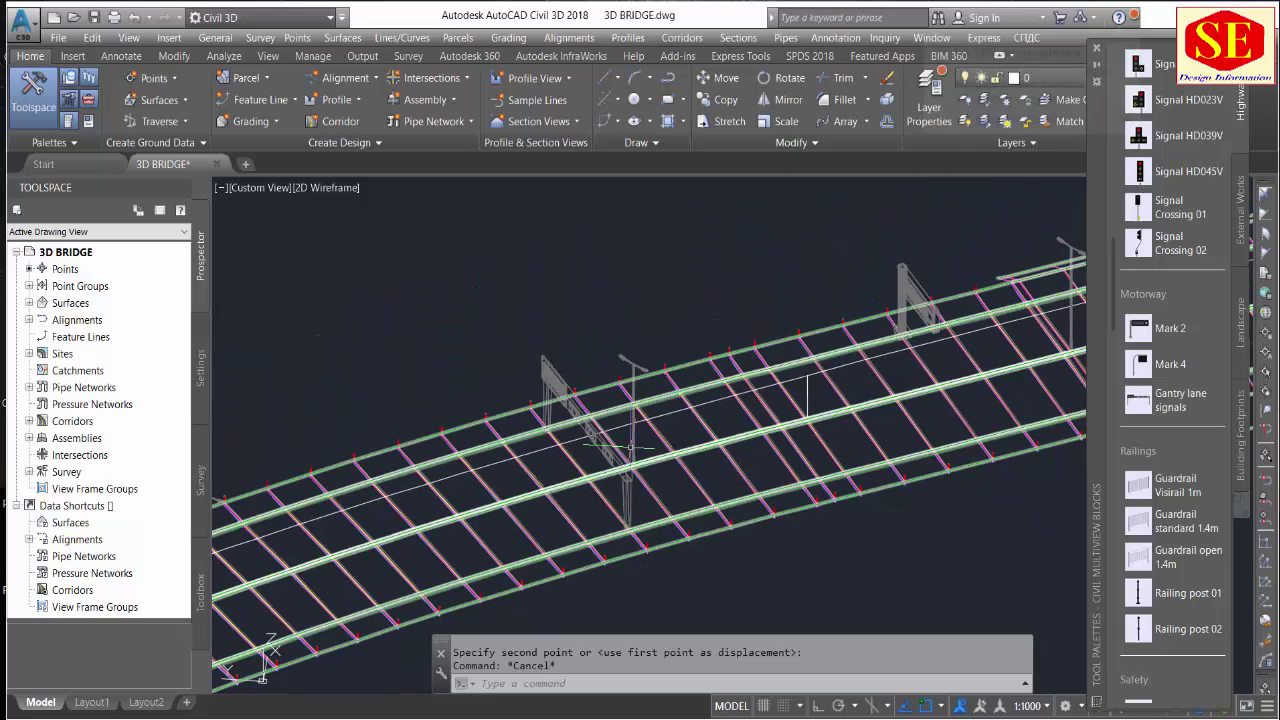
scroll(604, 425, up, 1)
scroll(603, 430, up, 1)
scroll(610, 465, up, 1)
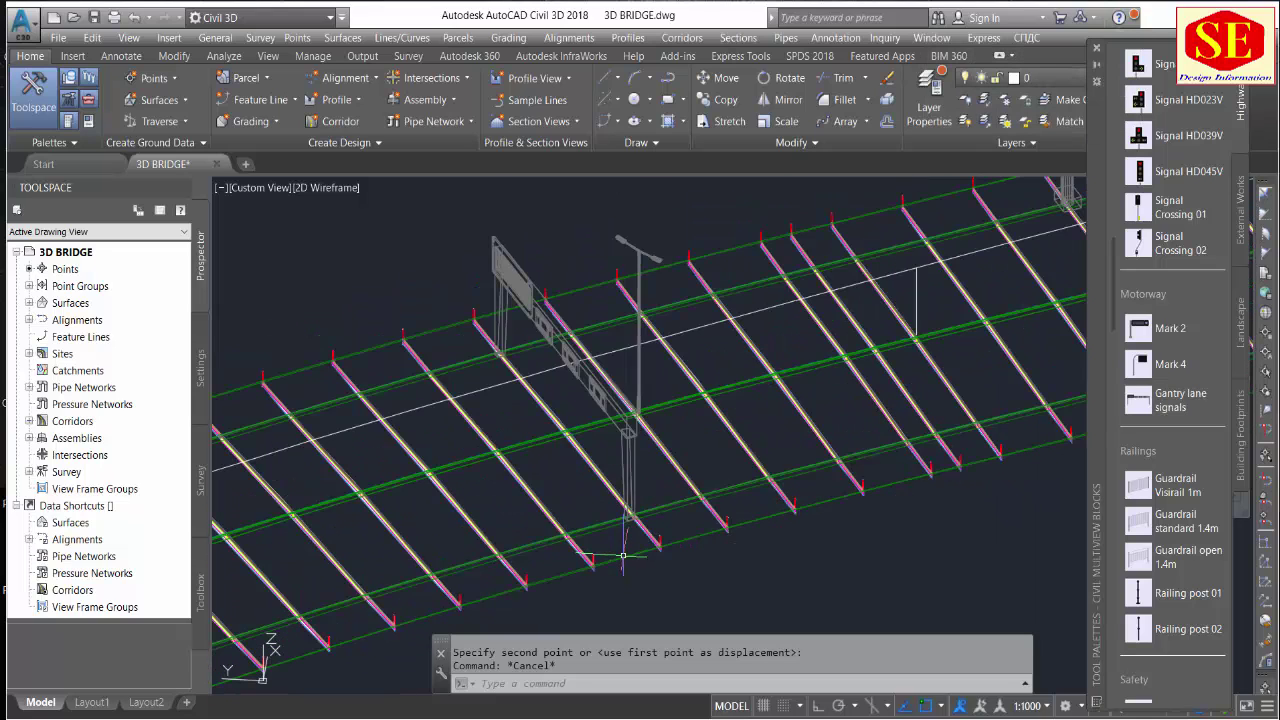
scroll(615, 495, up, 1)
Switch to the Realistic style and orbit the model to face the gantry.
click(339, 190)
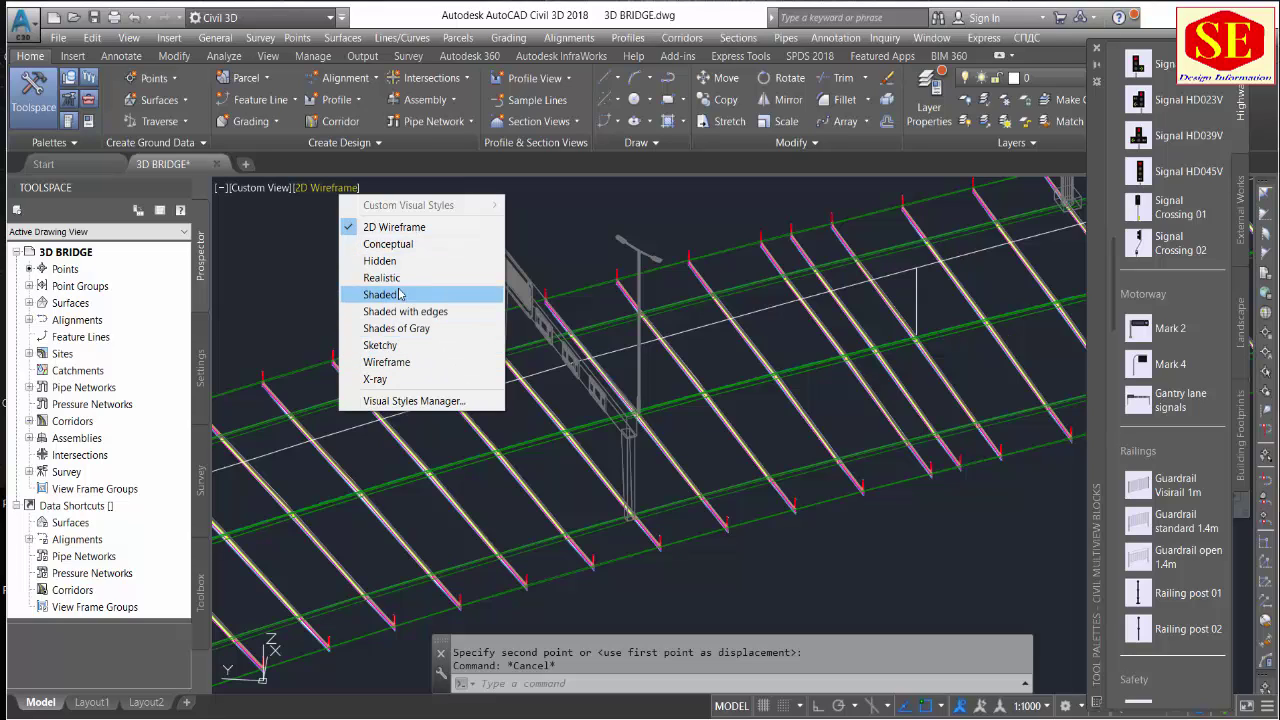
click(398, 276)
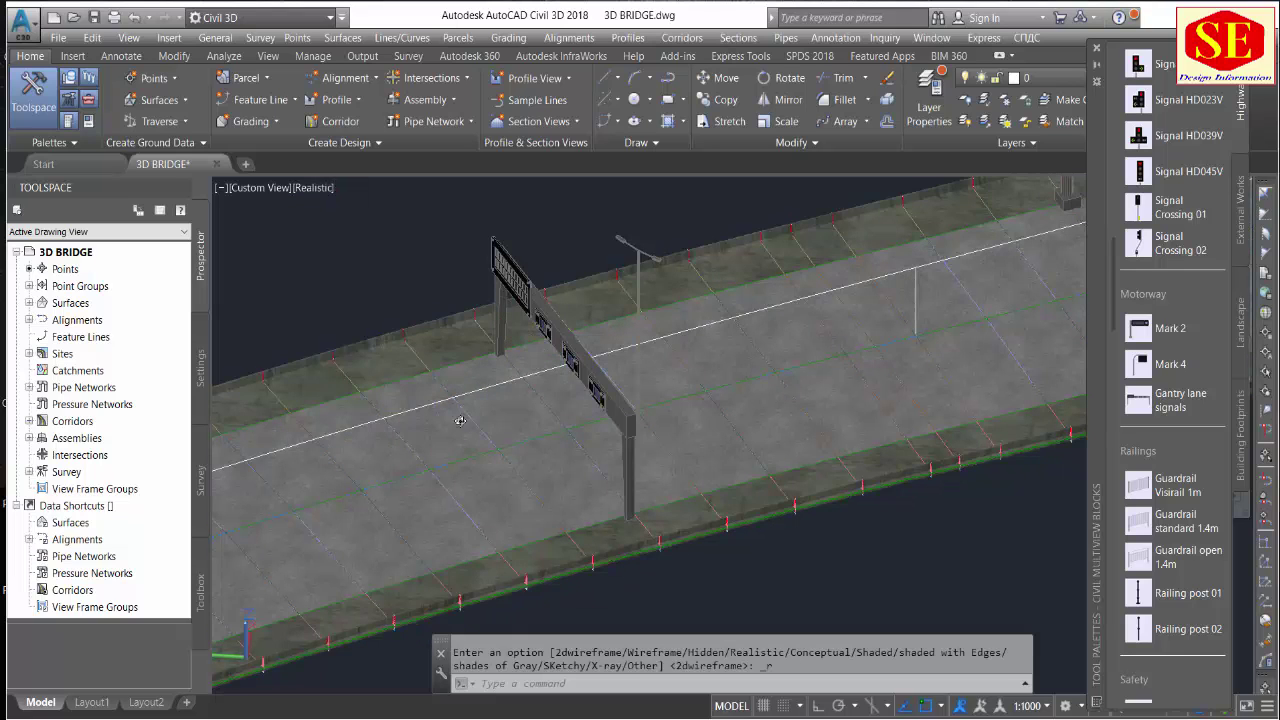
shift+middle_drag(460, 420, 566, 406)
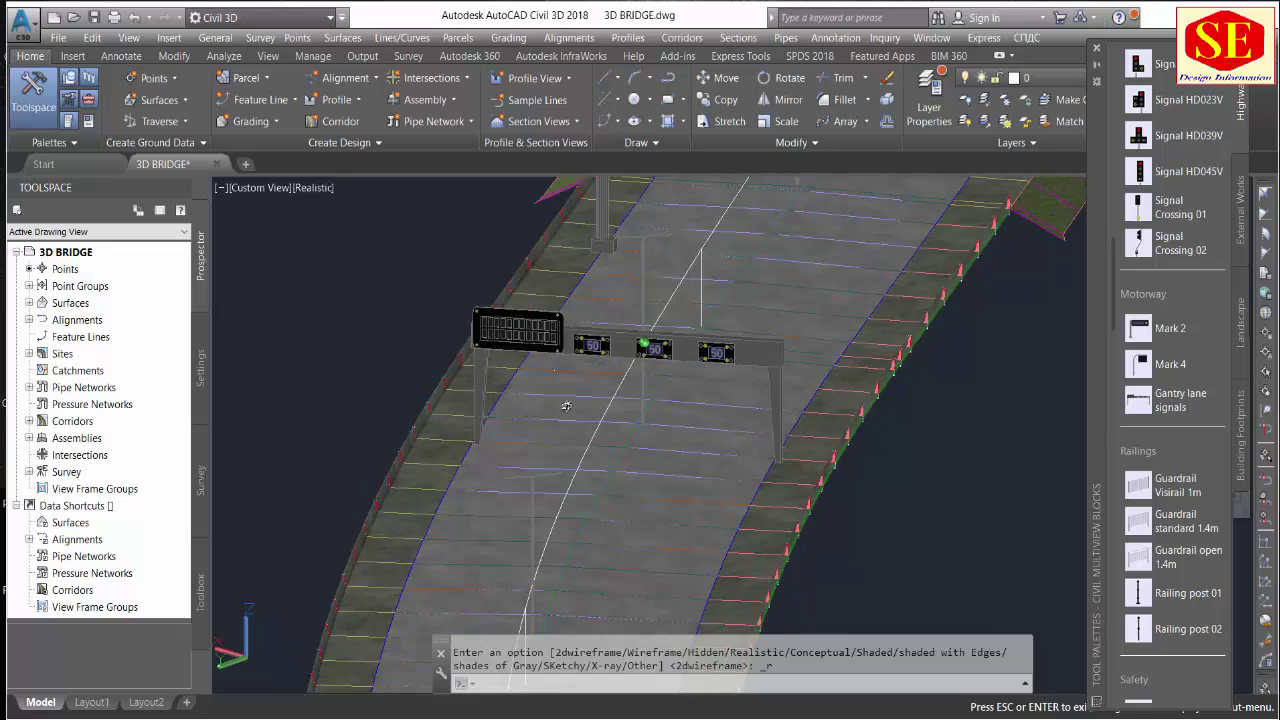
scroll(566, 406, down, 3)
scroll(566, 406, down, 2)
scroll(566, 406, down, 2)
mouse_move(566, 406)
middle_down()
mouse_move(588, 458)
mouse_move(543, 566)
middle_up()
Pan to the curved road section and pick the Mini car from the Vehicles palette.
scroll(543, 566, down, 2)
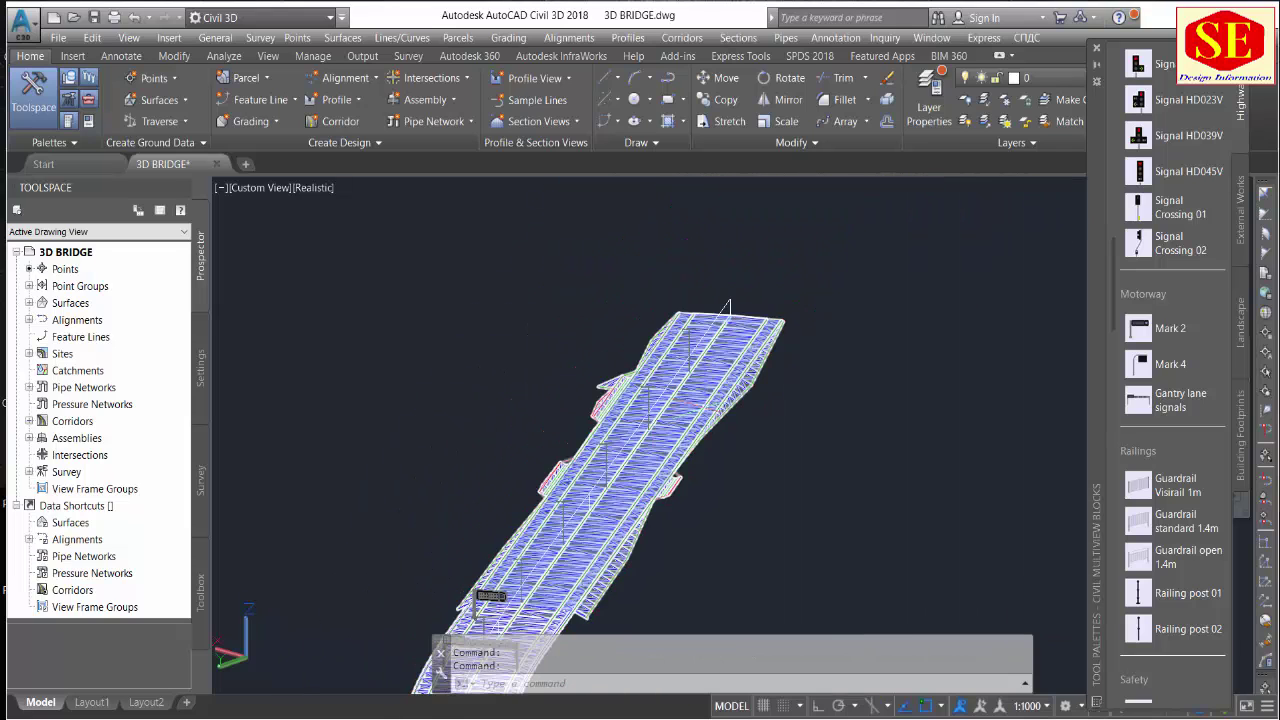
scroll(623, 509, up, 2)
mouse_move(623, 509)
middle_down()
mouse_move(766, 303)
mouse_move(766, 392)
mouse_move(554, 259)
middle_up()
scroll(1181, 535, down, 2)
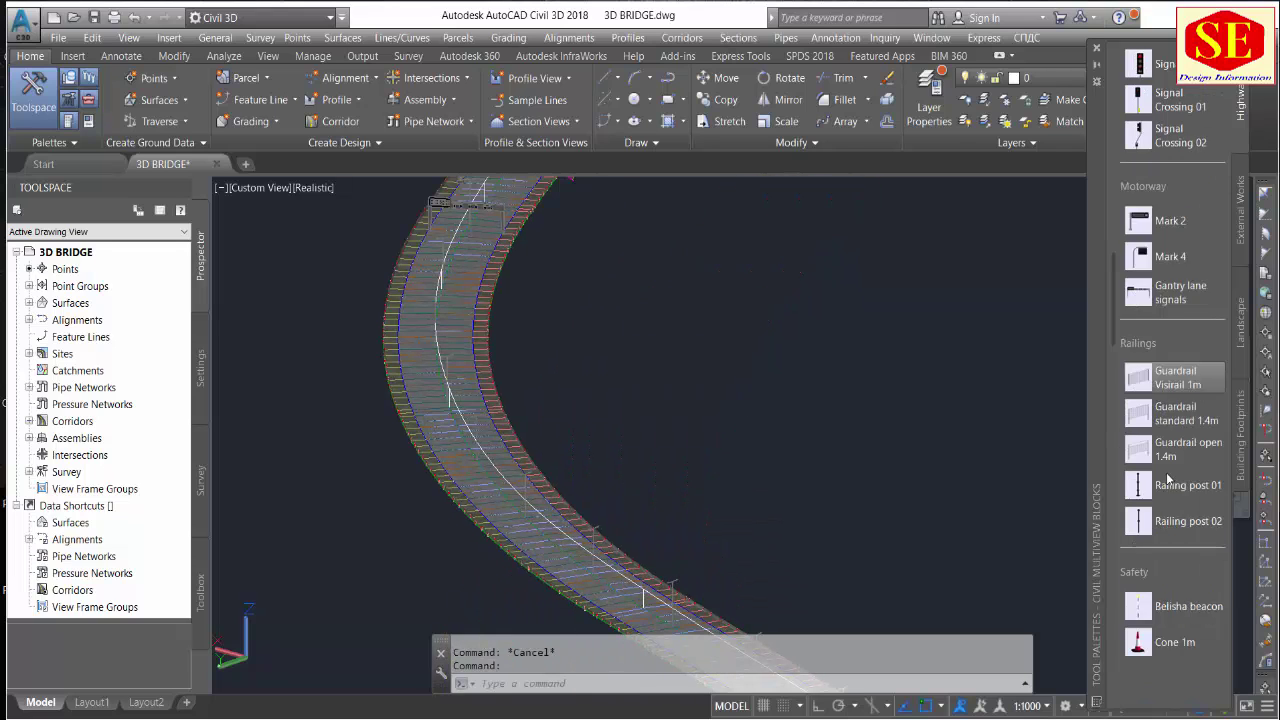
scroll(1181, 535, down, 2)
scroll(1181, 535, down, 4)
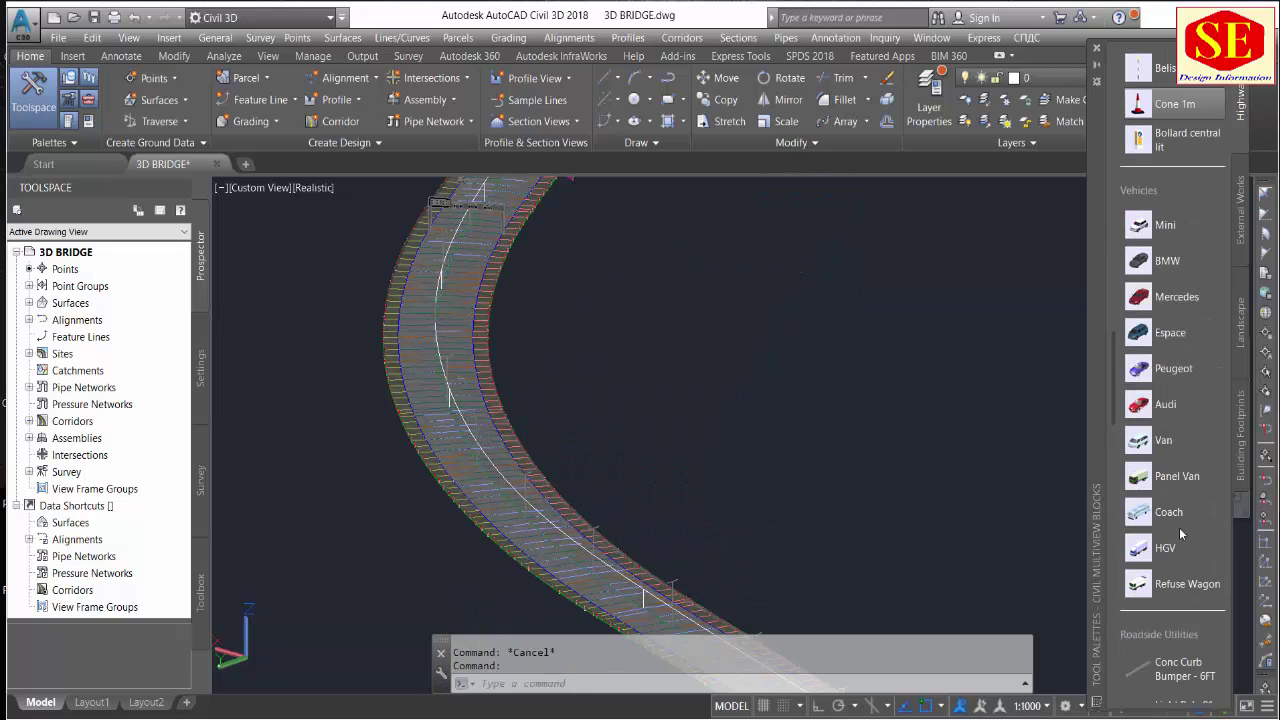
click(1138, 225)
click(318, 189)
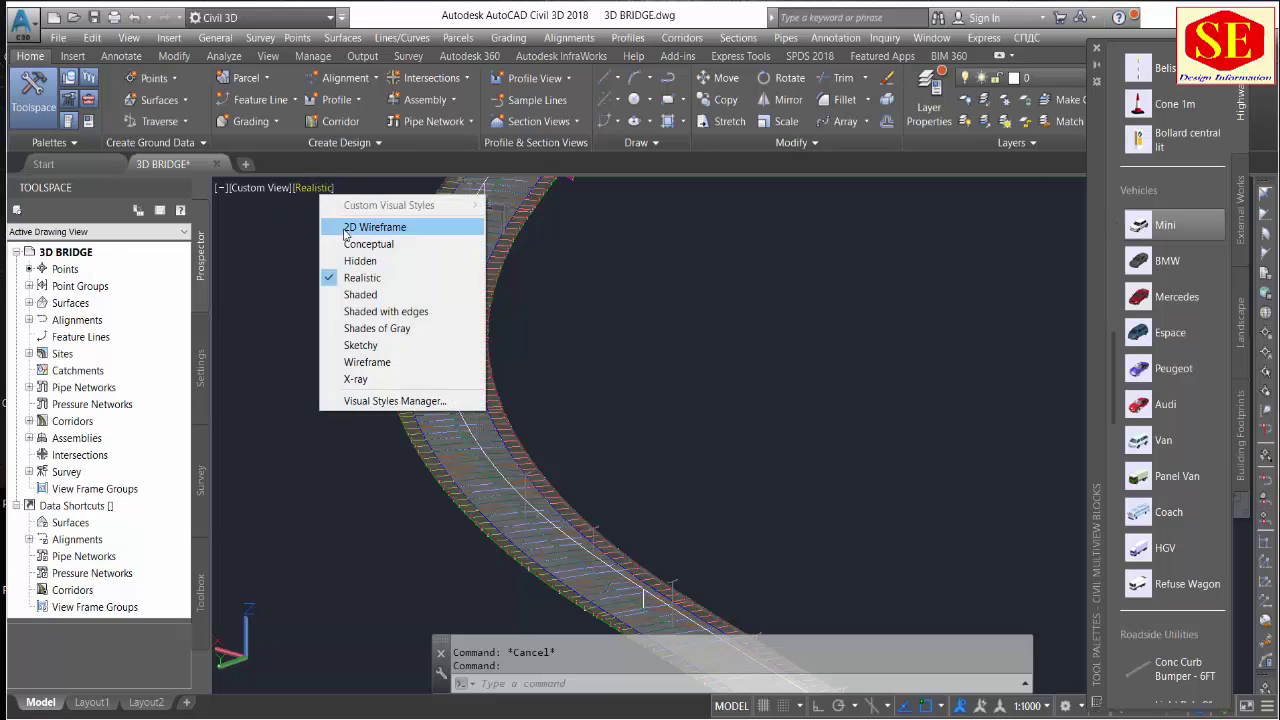
Return the display to 2D Wireframe and zoom onto one bridge segment.
click(460, 272)
middle_drag(731, 454, 247, 162)
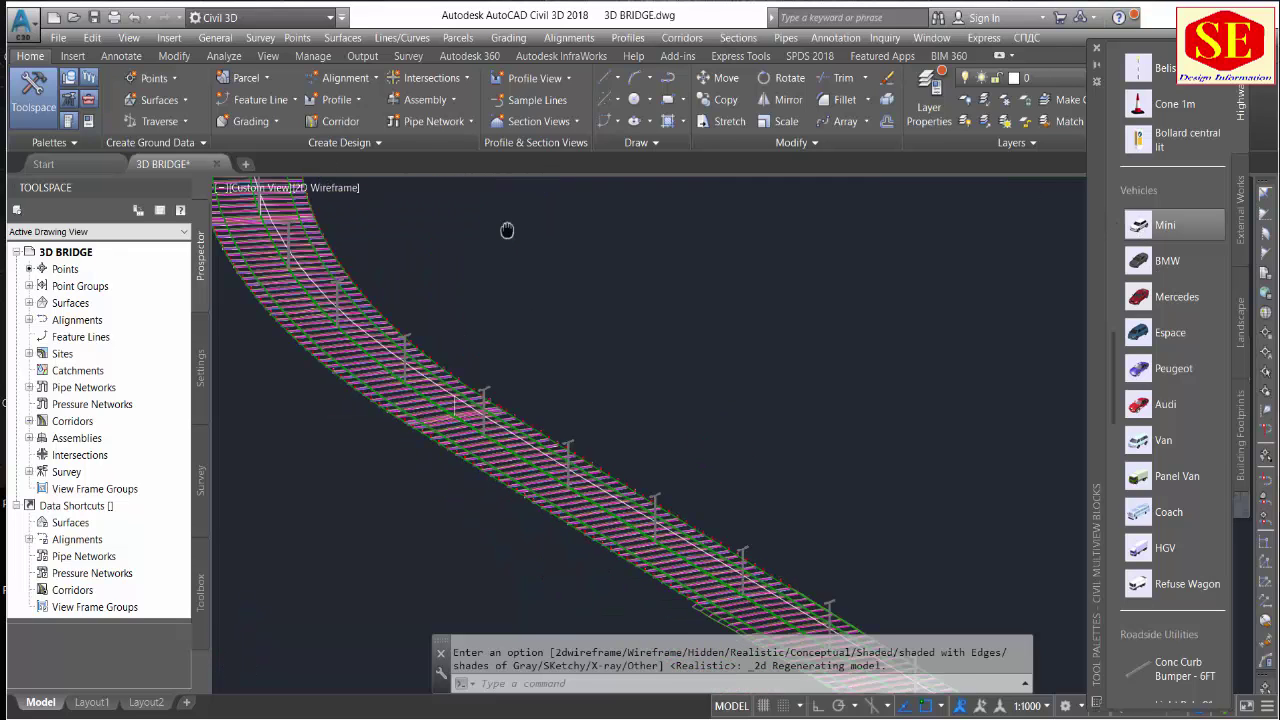
scroll(247, 162, up, 3)
key(Escape)
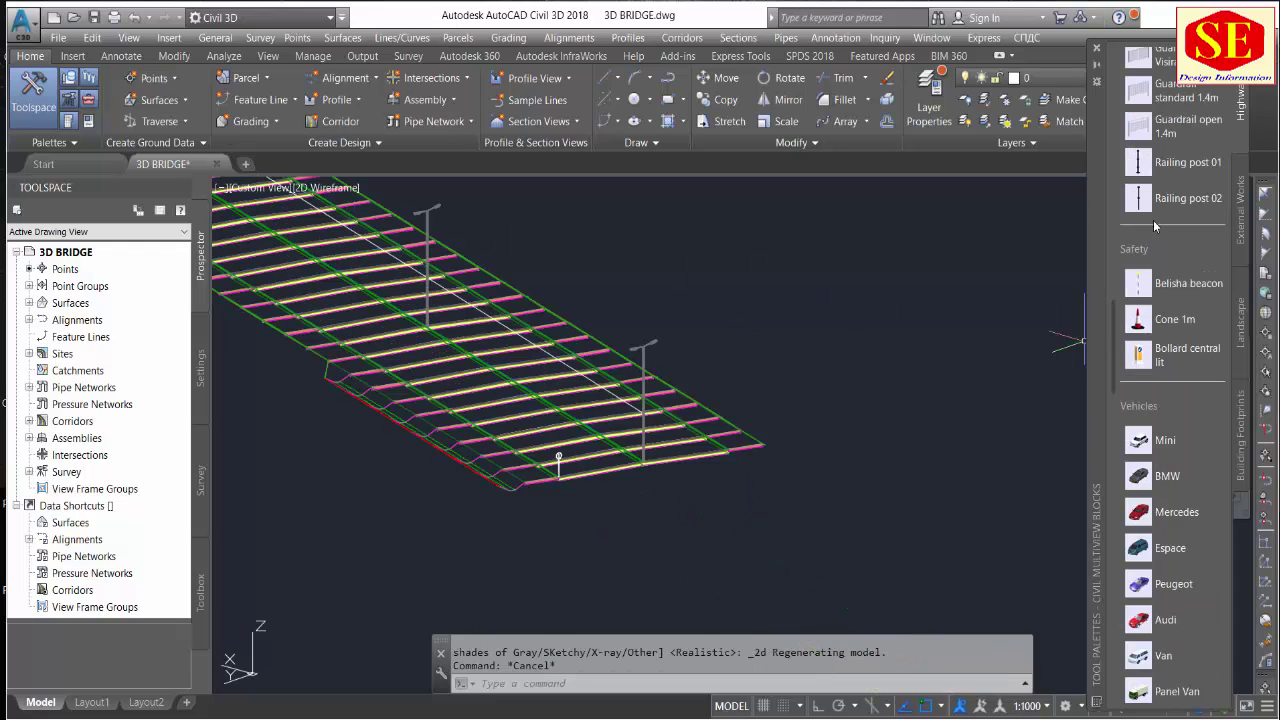
scroll(1158, 280, down, 2)
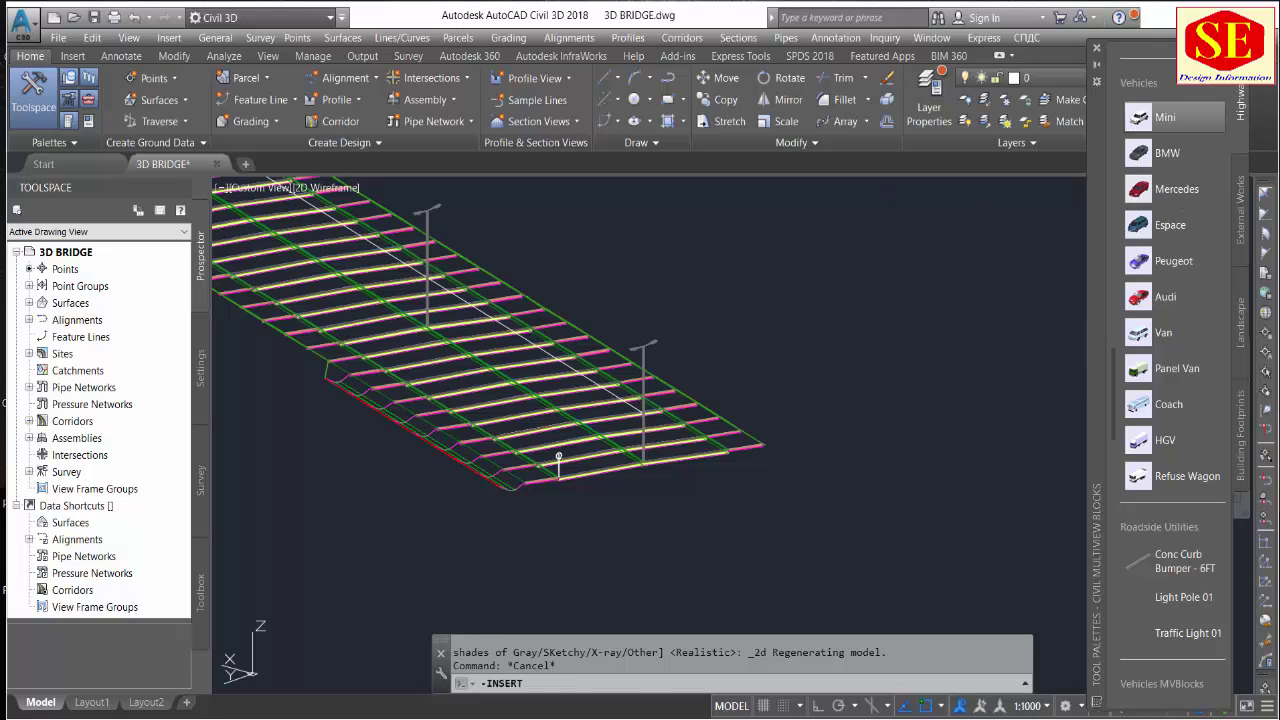
Place the Mini and the Mercedes cars on the bridge deck.
scroll(490, 390, up, 1)
text(1)
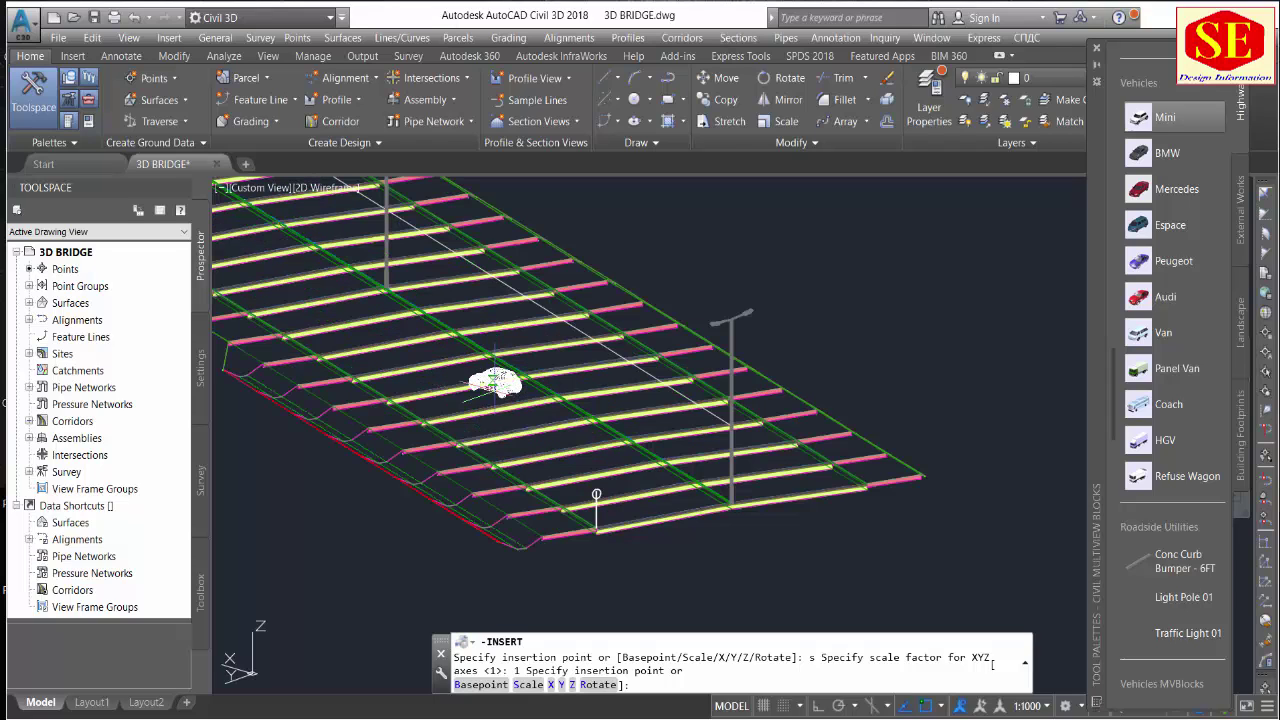
click(480, 373)
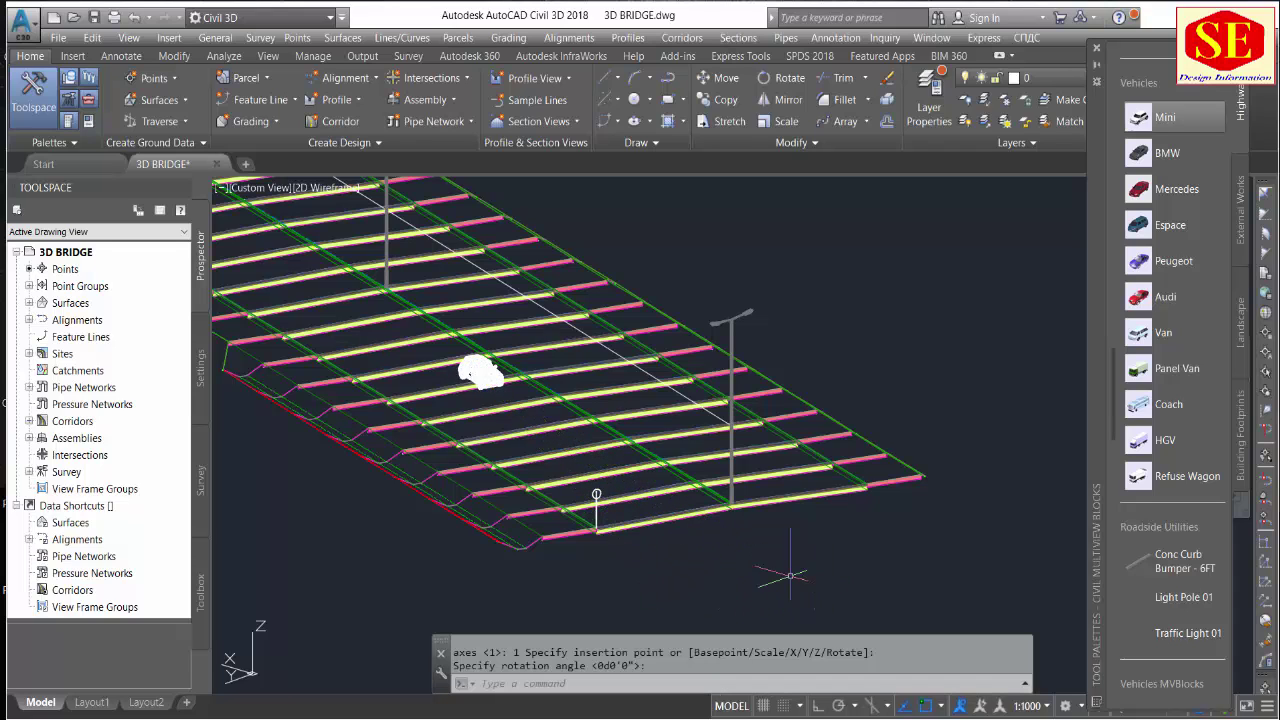
key(Escape)
middle_drag(576, 378, 711, 523)
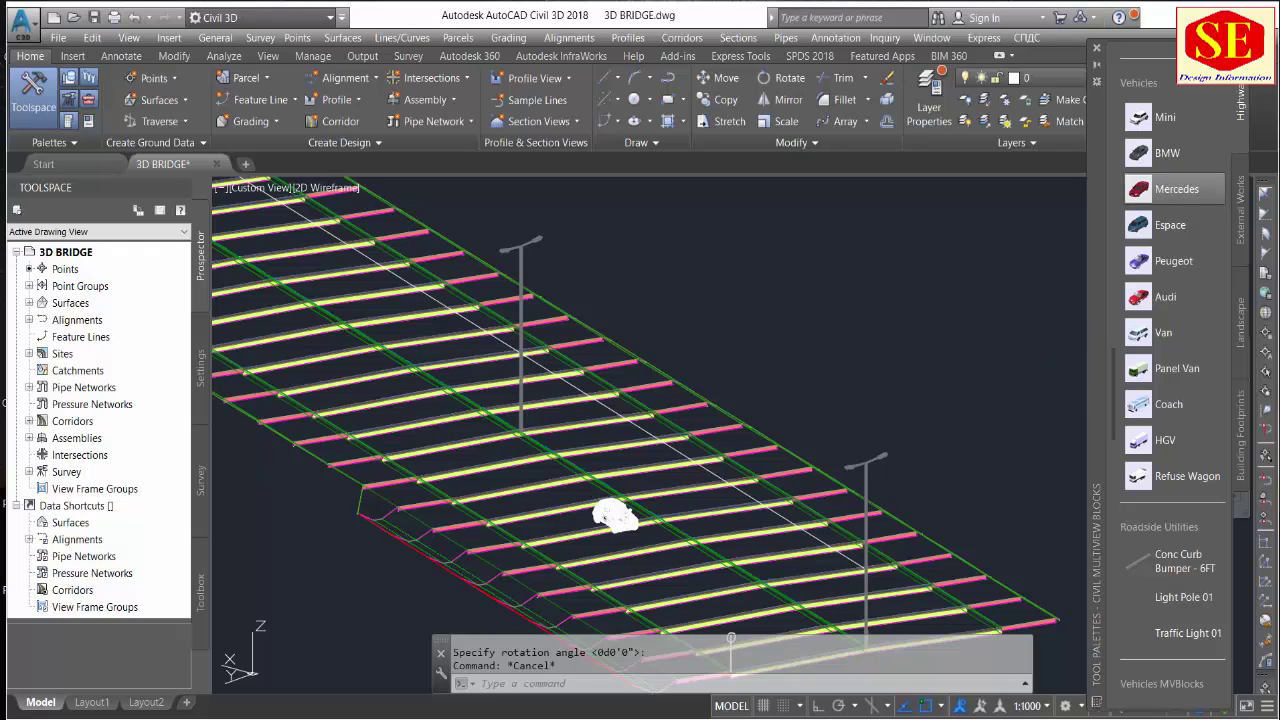
click(1176, 189)
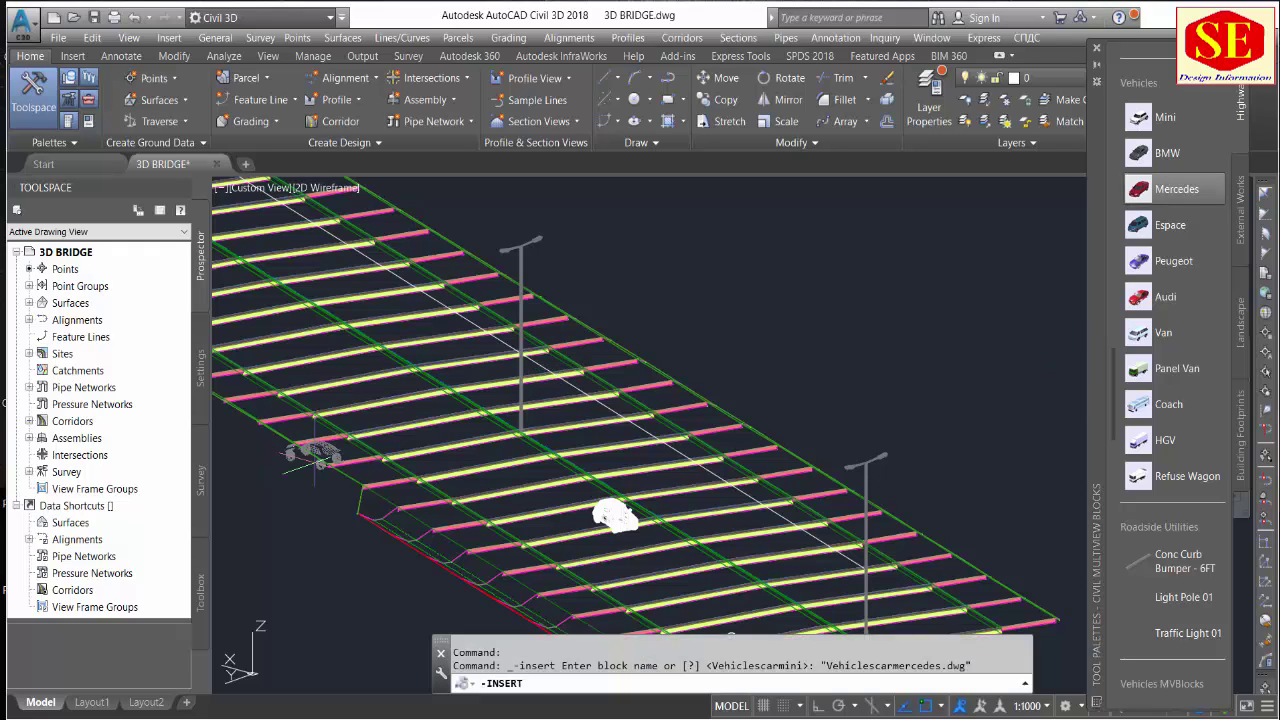
click(305, 330)
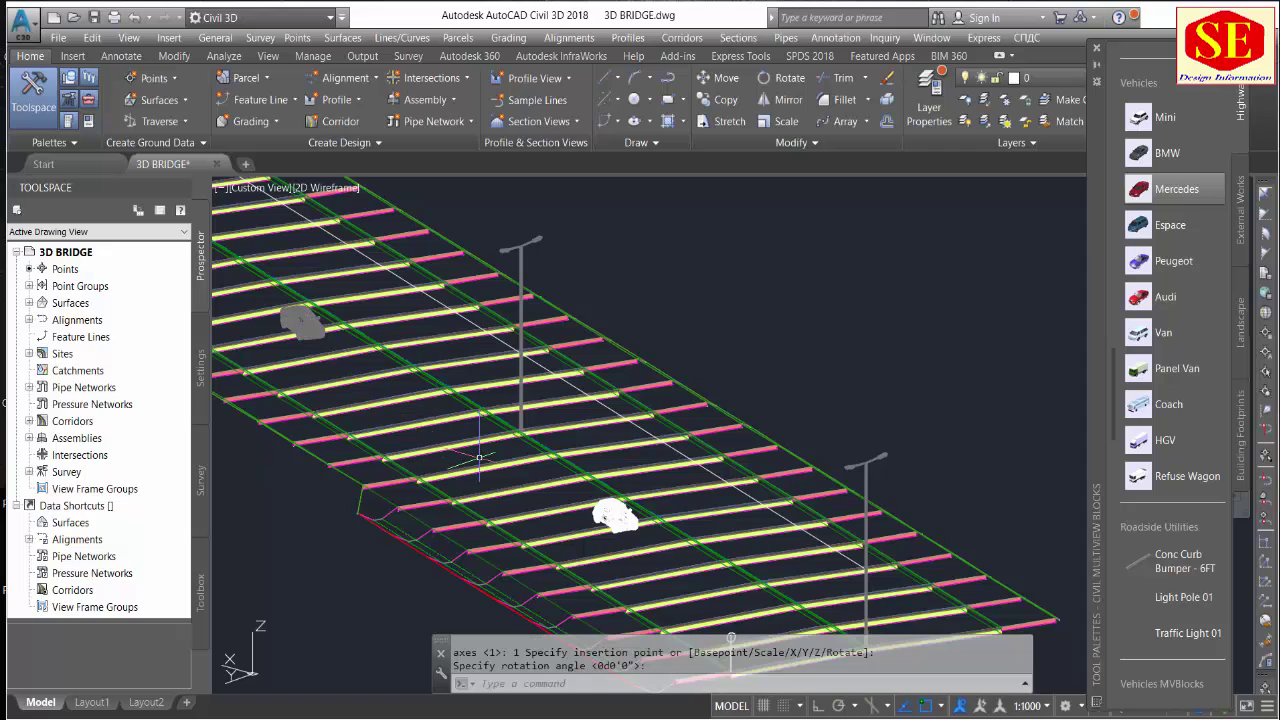
scroll(440, 437, down, 2)
scroll(440, 437, up, 1)
key(Escape)
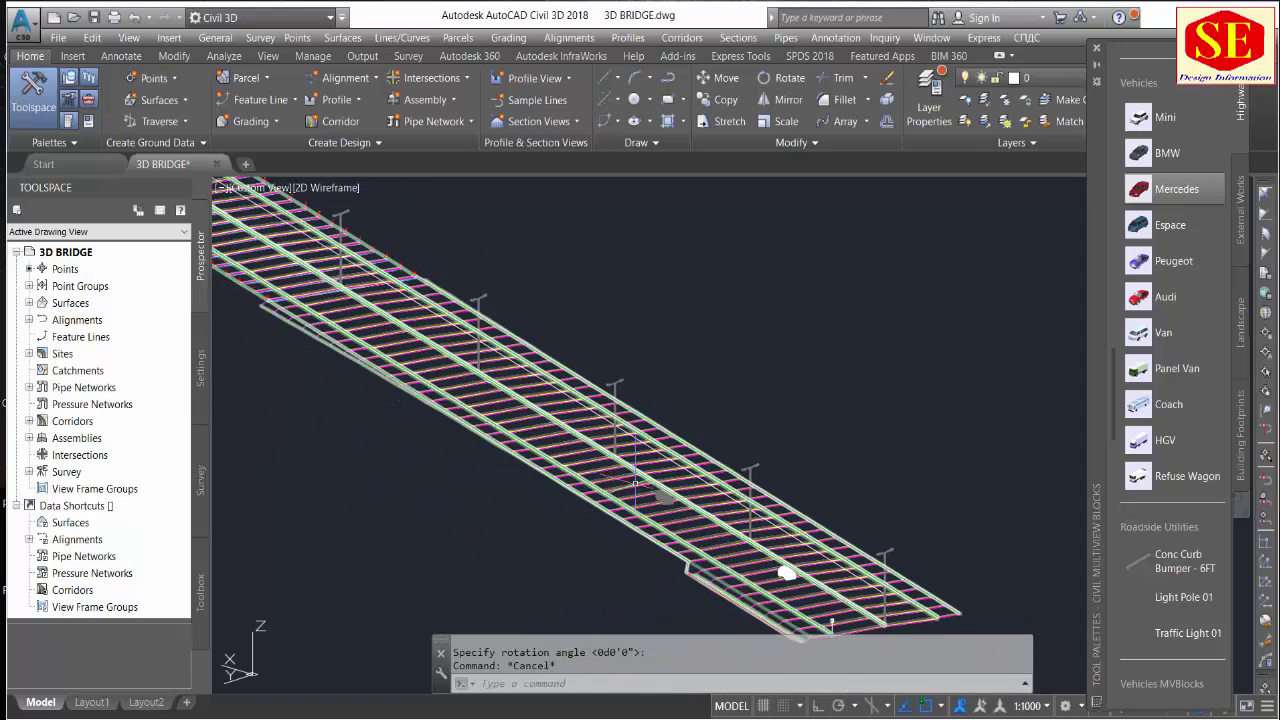
Place the Panel Van on the deck, then cancel the unfinished insertion.
scroll(857, 439, up, 2)
middle_drag(857, 439, 820, 368)
click(1187, 368)
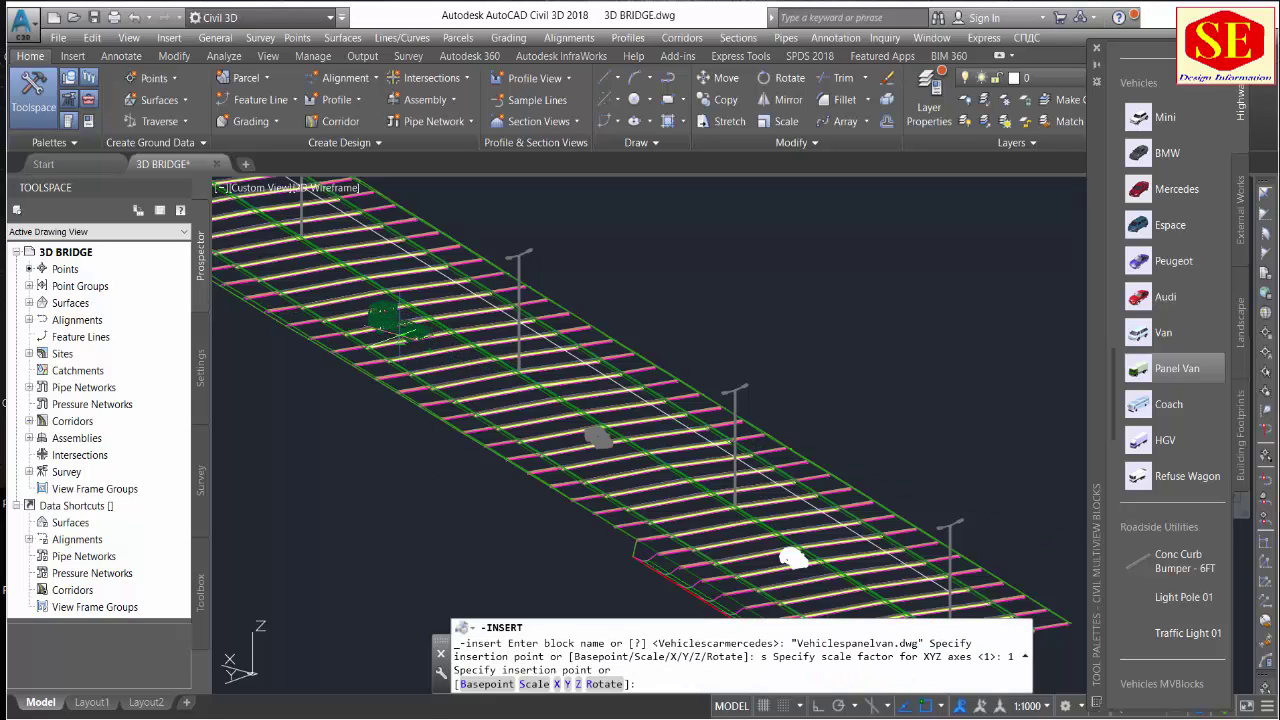
click(399, 338)
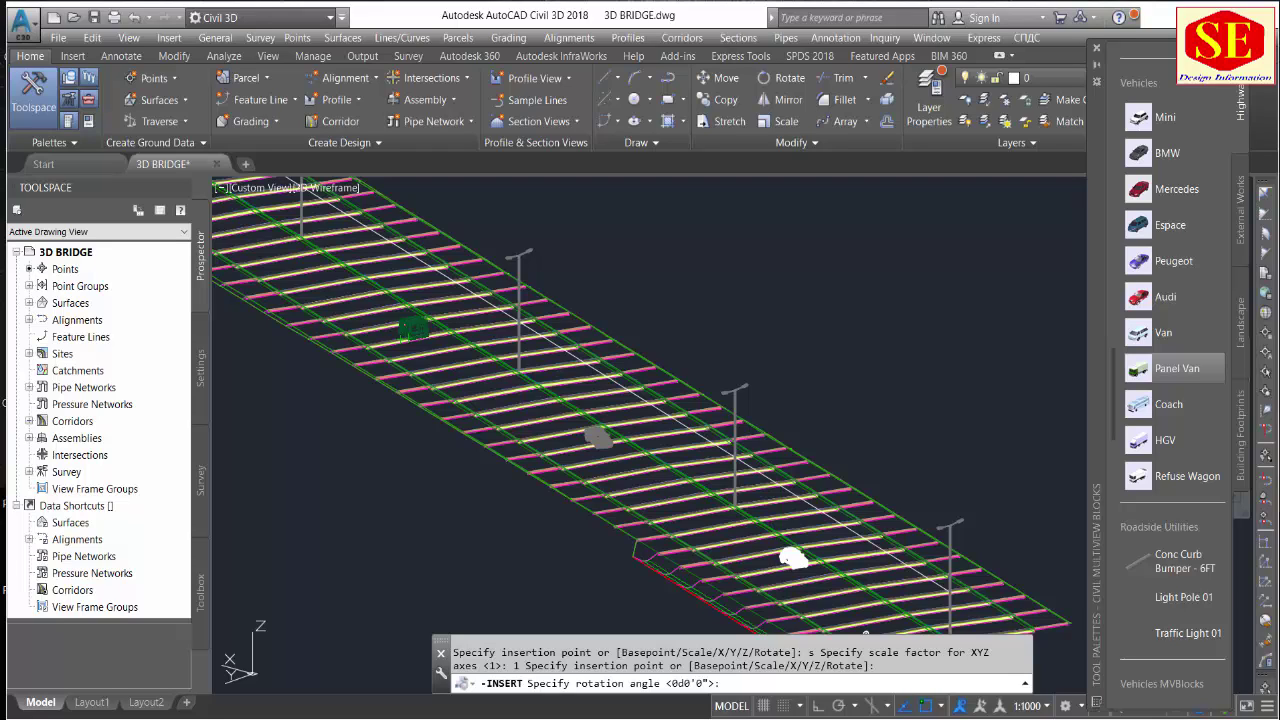
key(Escape)
key(Escape)
scroll(1025, 688, down, 2)
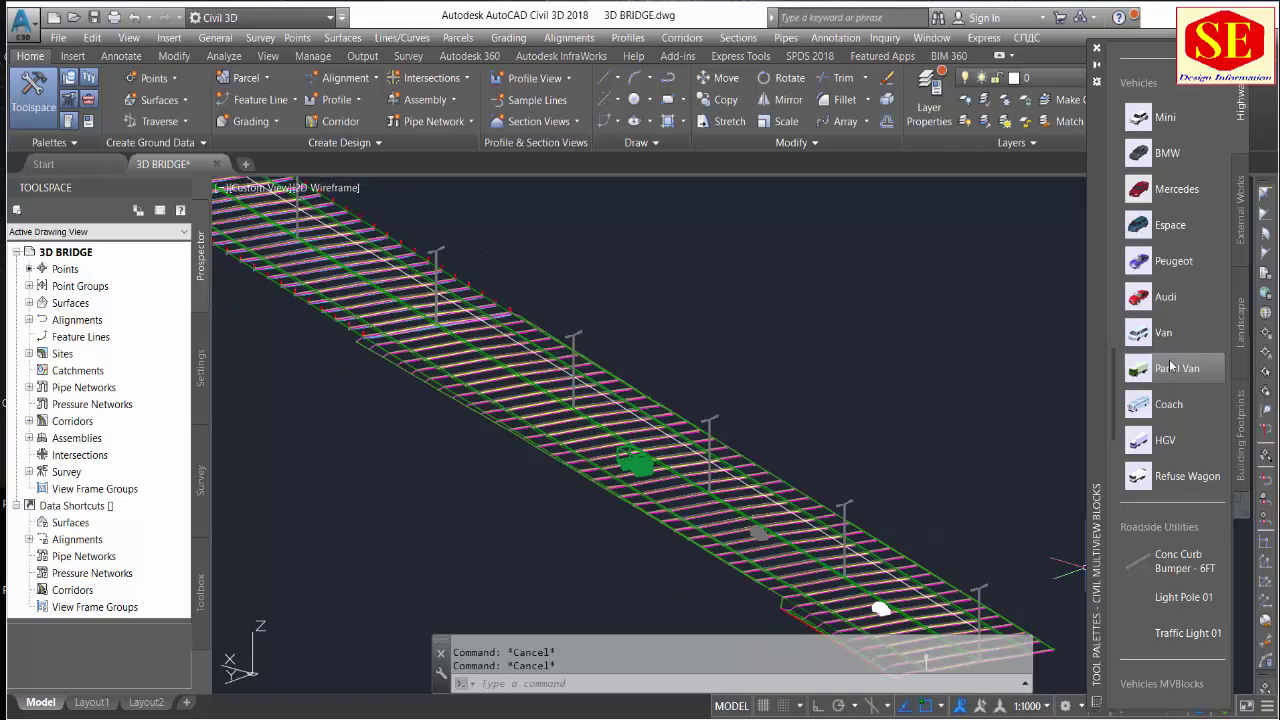
scroll(1175, 346, down, 5)
scroll(1175, 346, down, 1)
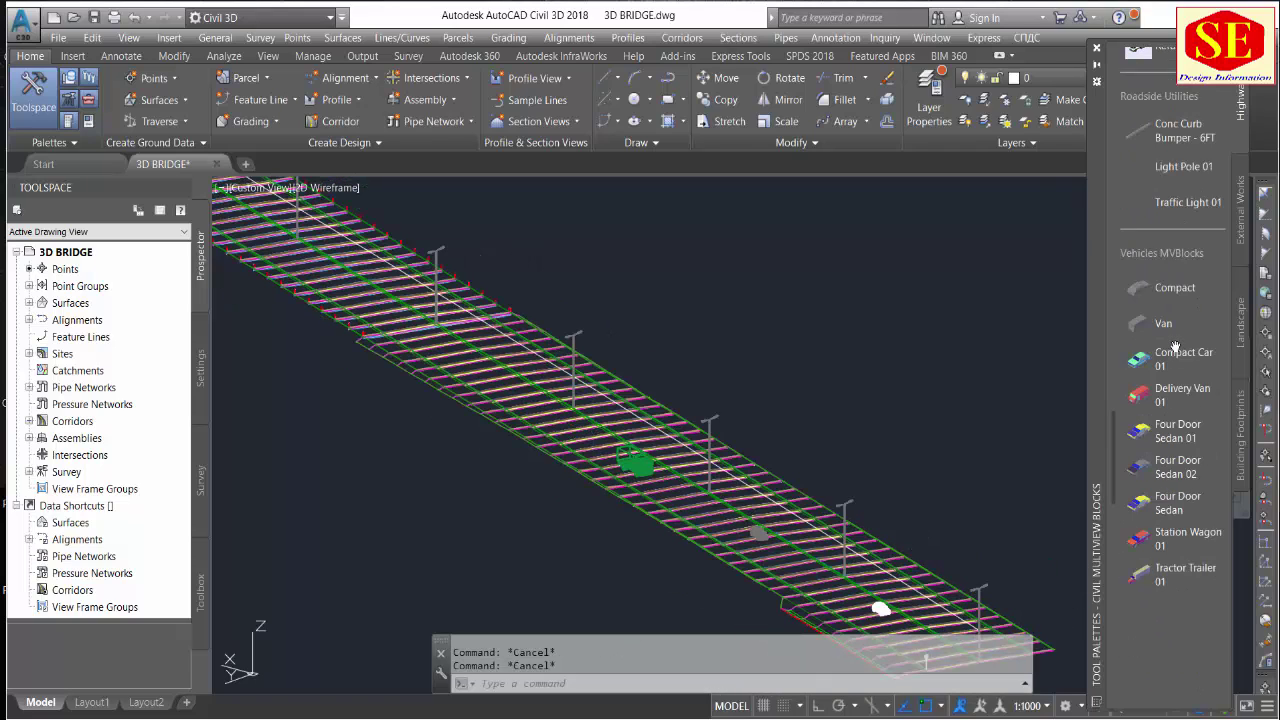
scroll(1175, 346, down, 3)
scroll(1175, 346, down, 2)
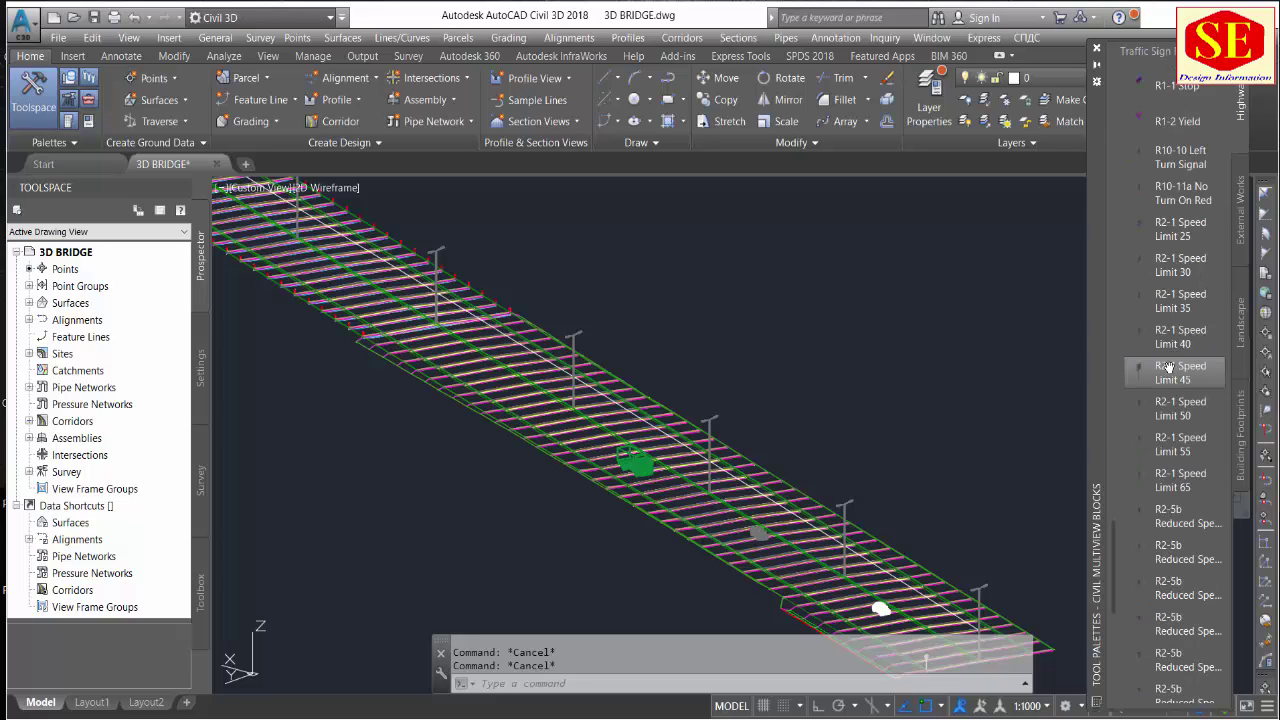
scroll(1176, 364, down, 5)
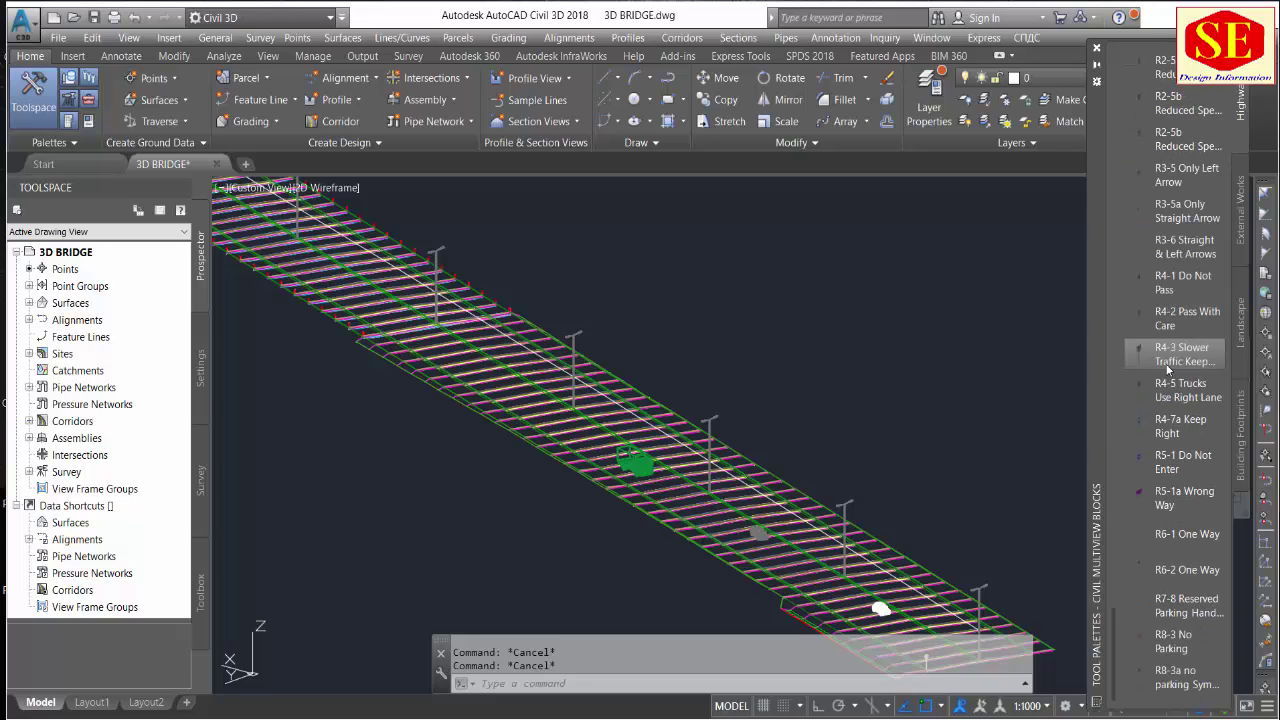
scroll(1171, 562, up, 2)
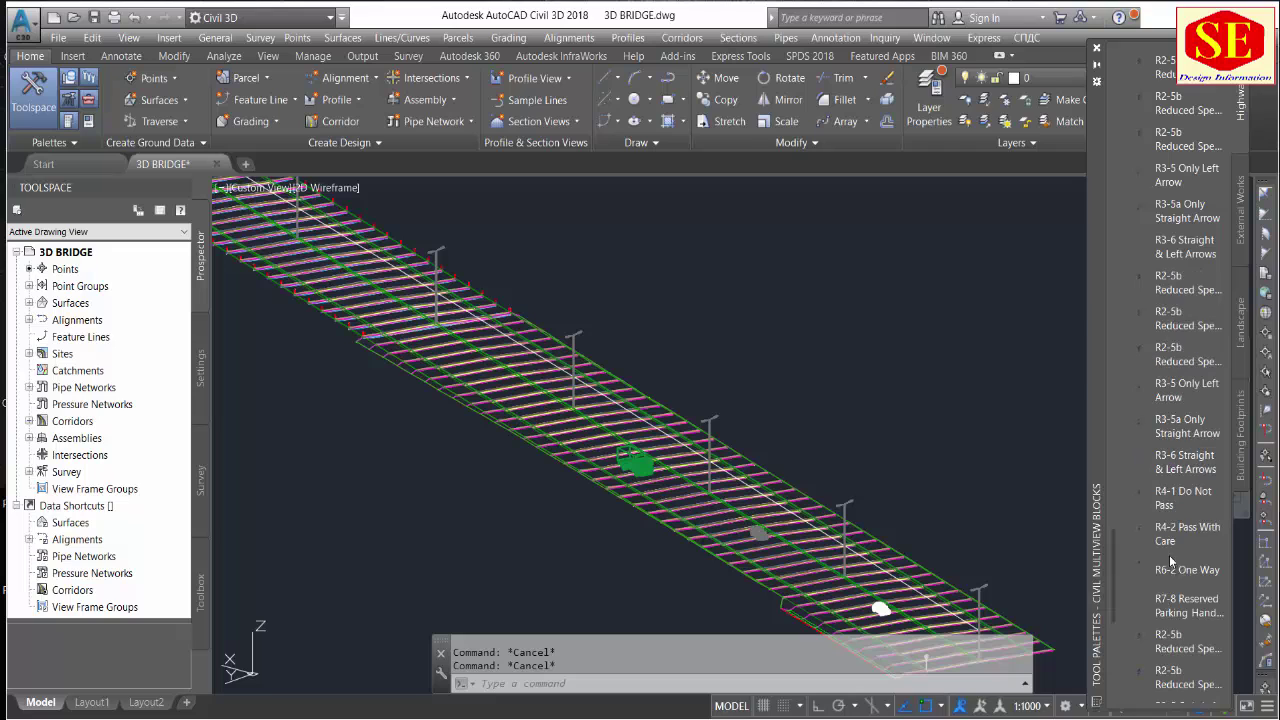
scroll(1140, 357, up, 10)
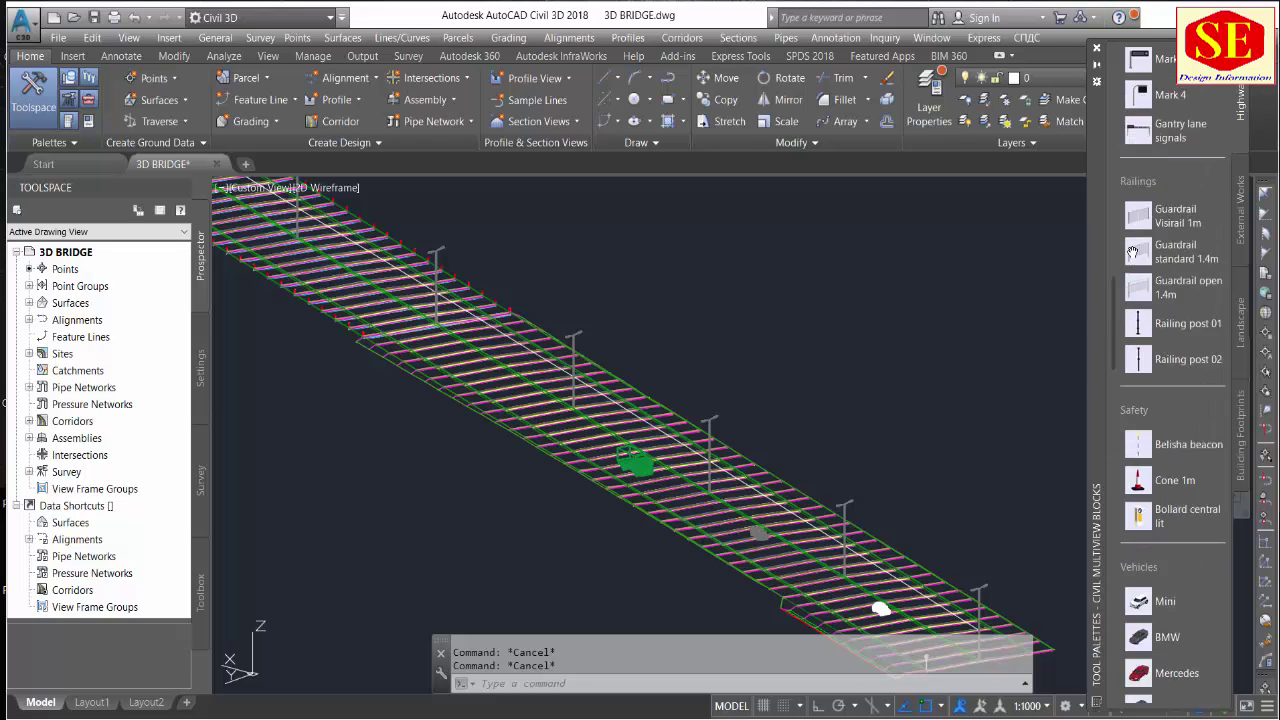
scroll(1132, 252, up, 5)
scroll(1137, 257, up, 5)
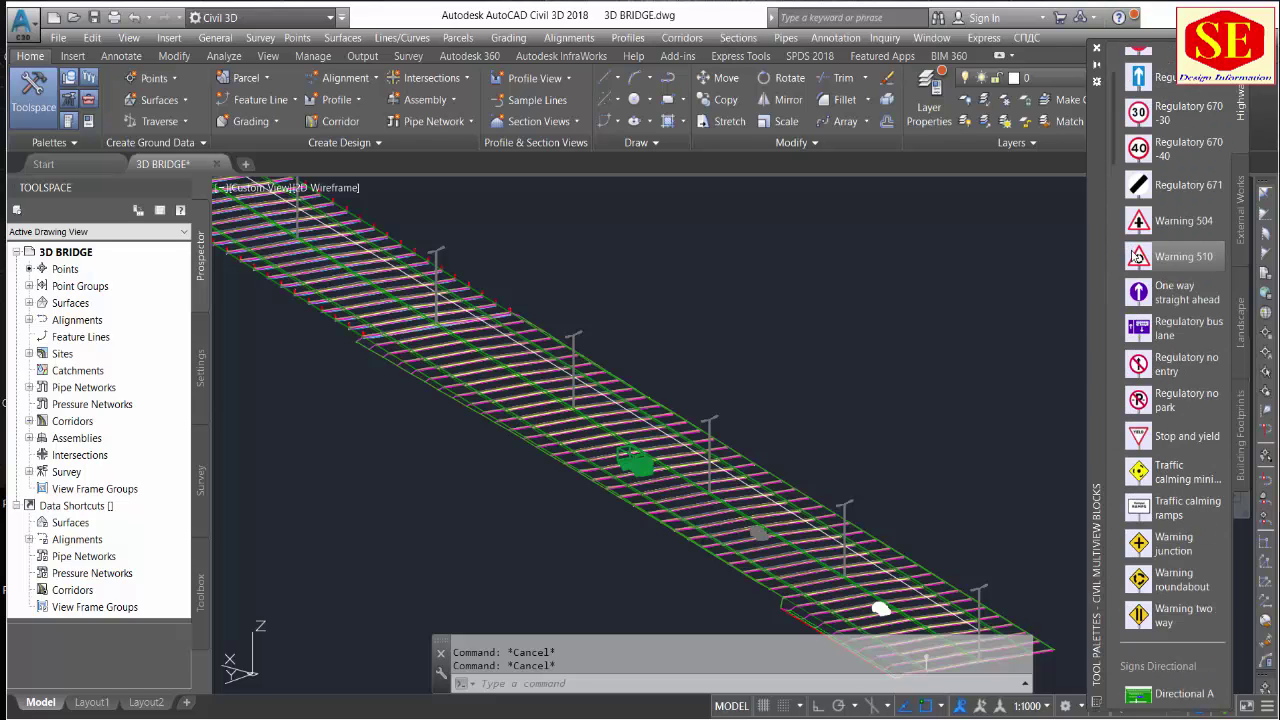
scroll(1137, 255, up, 3)
scroll(757, 286, down, 5)
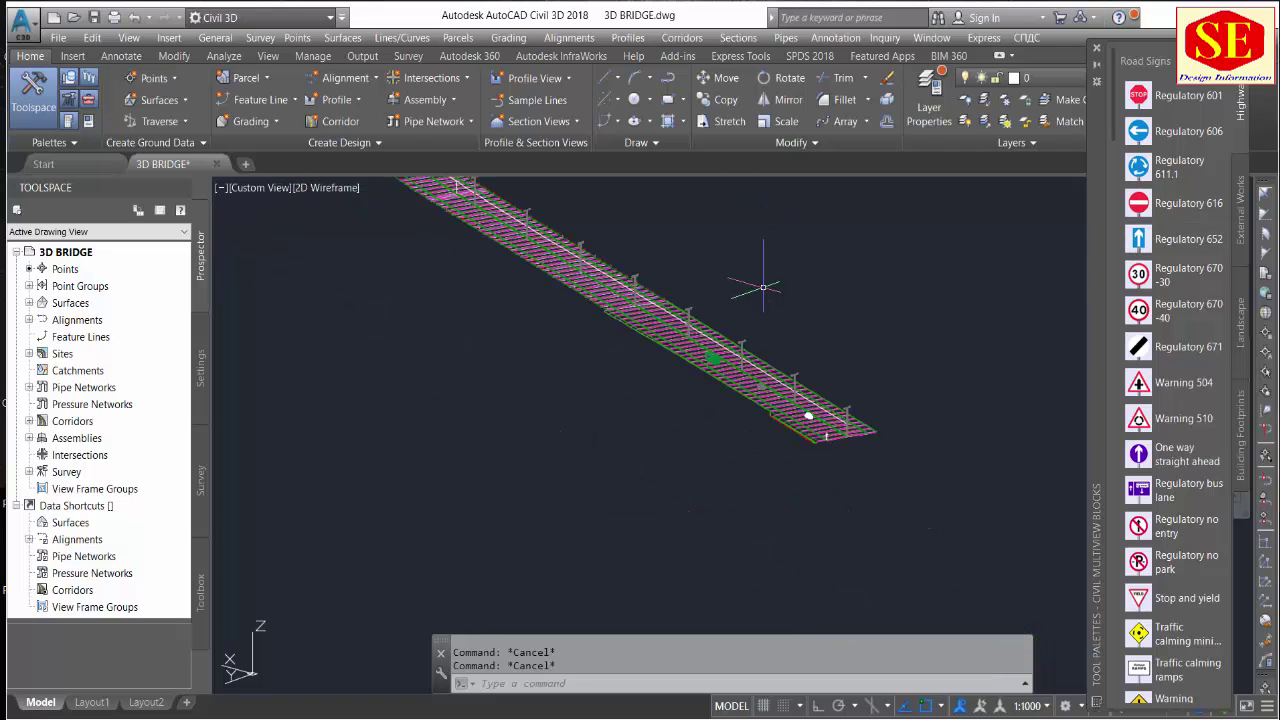
scroll(812, 456, up, 3)
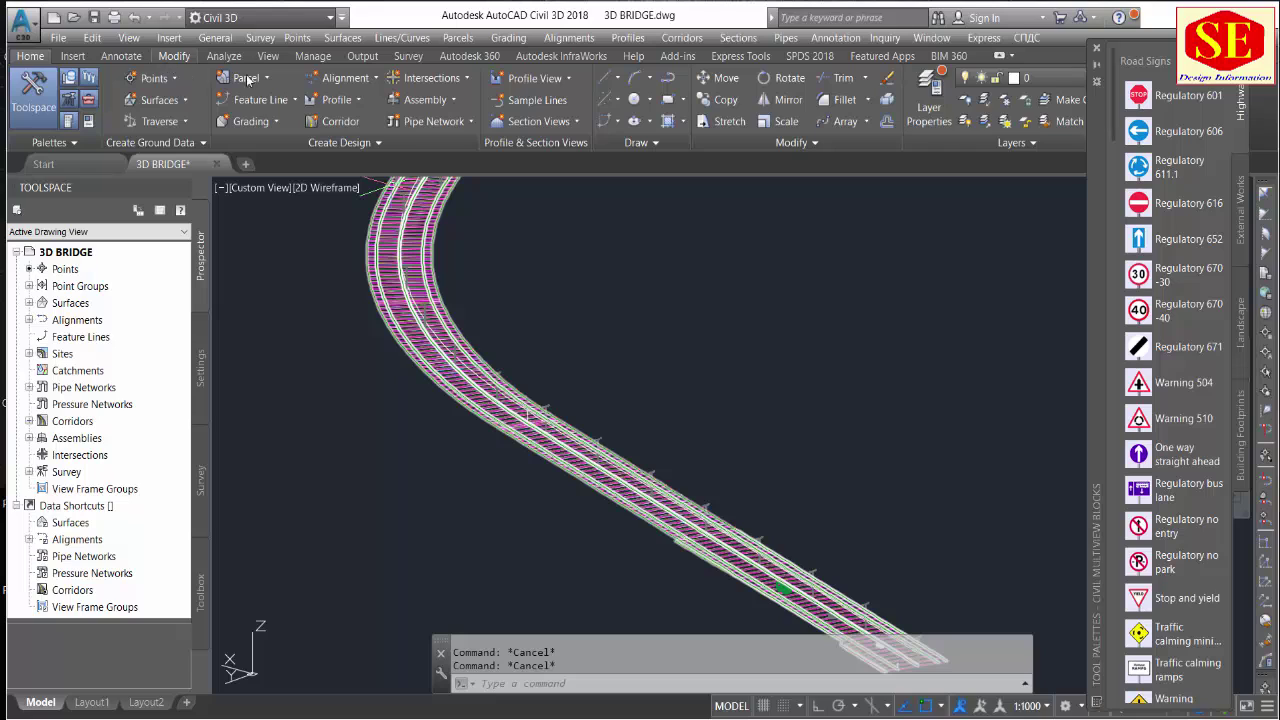
Start a Drive from the Analyze tab along the corridor's Crown_Sub feature line.
click(224, 55)
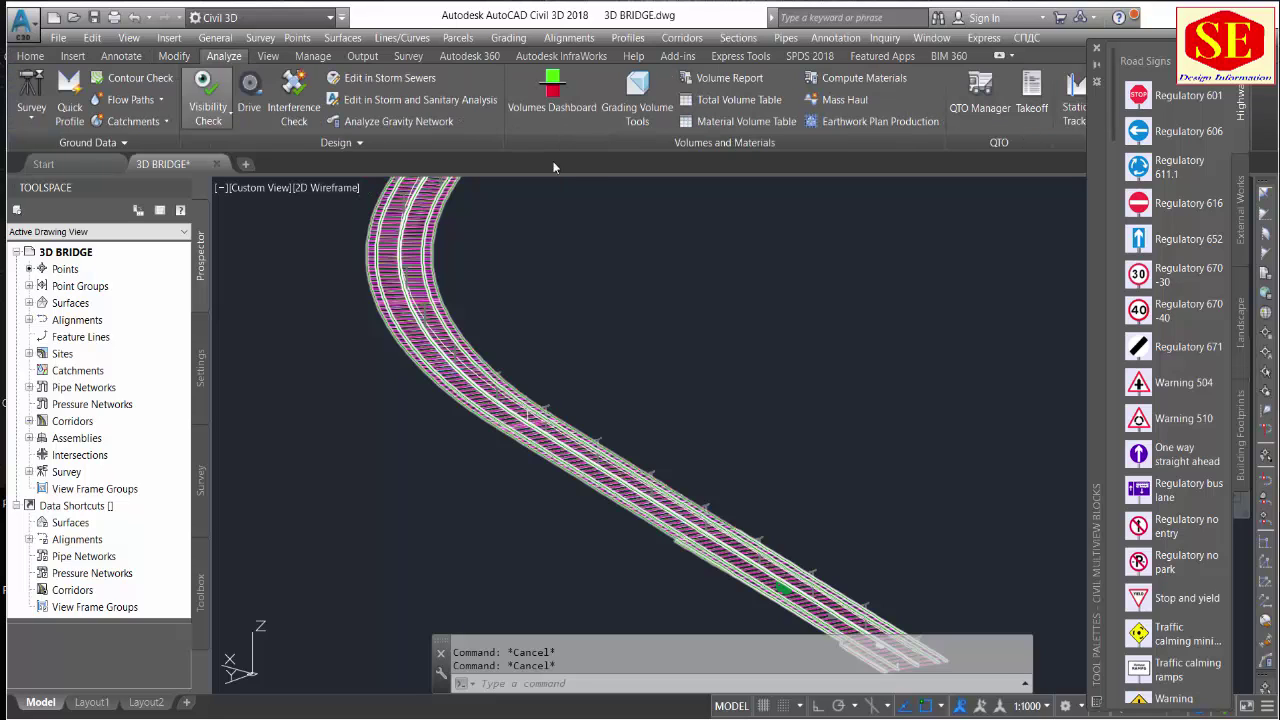
click(249, 95)
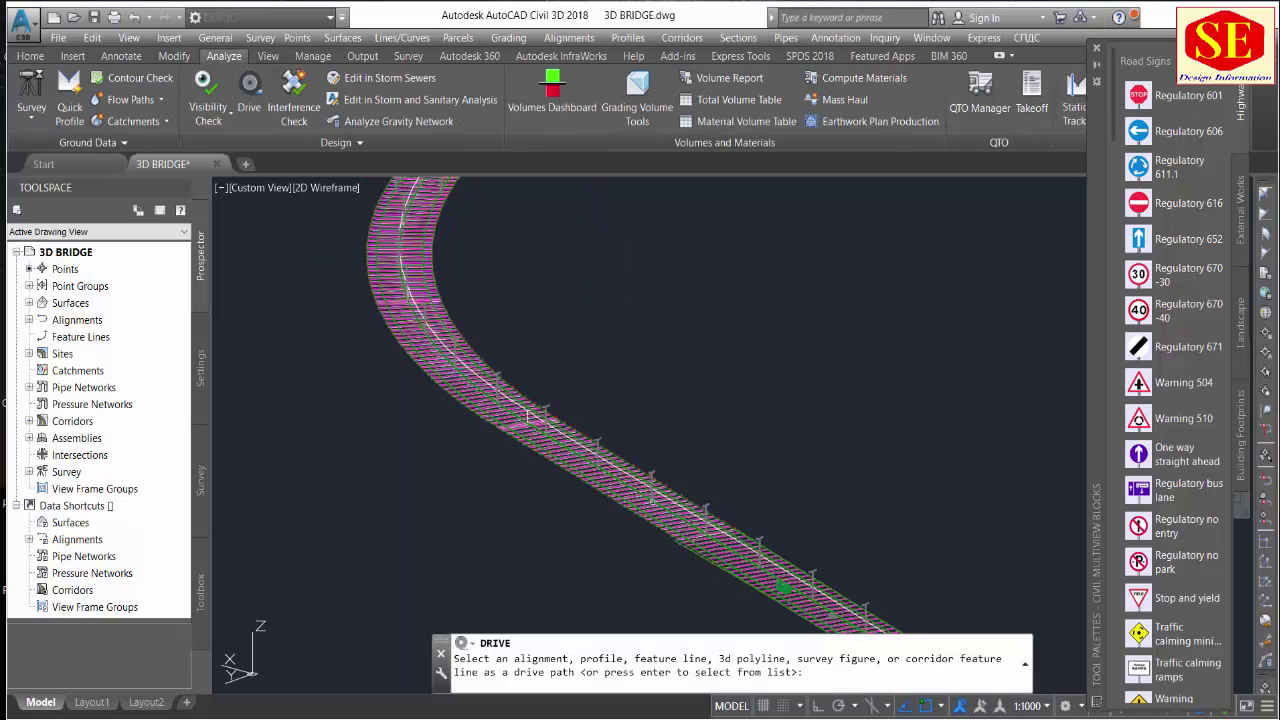
click(652, 499)
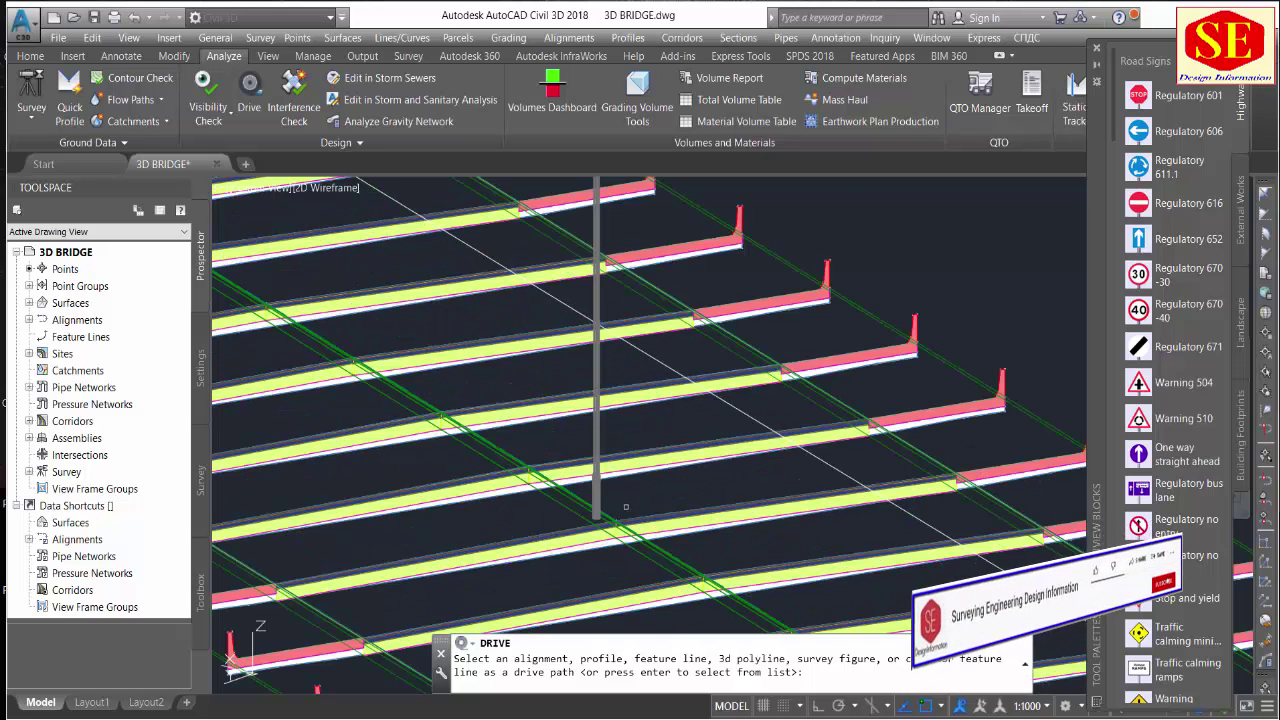
click(567, 499)
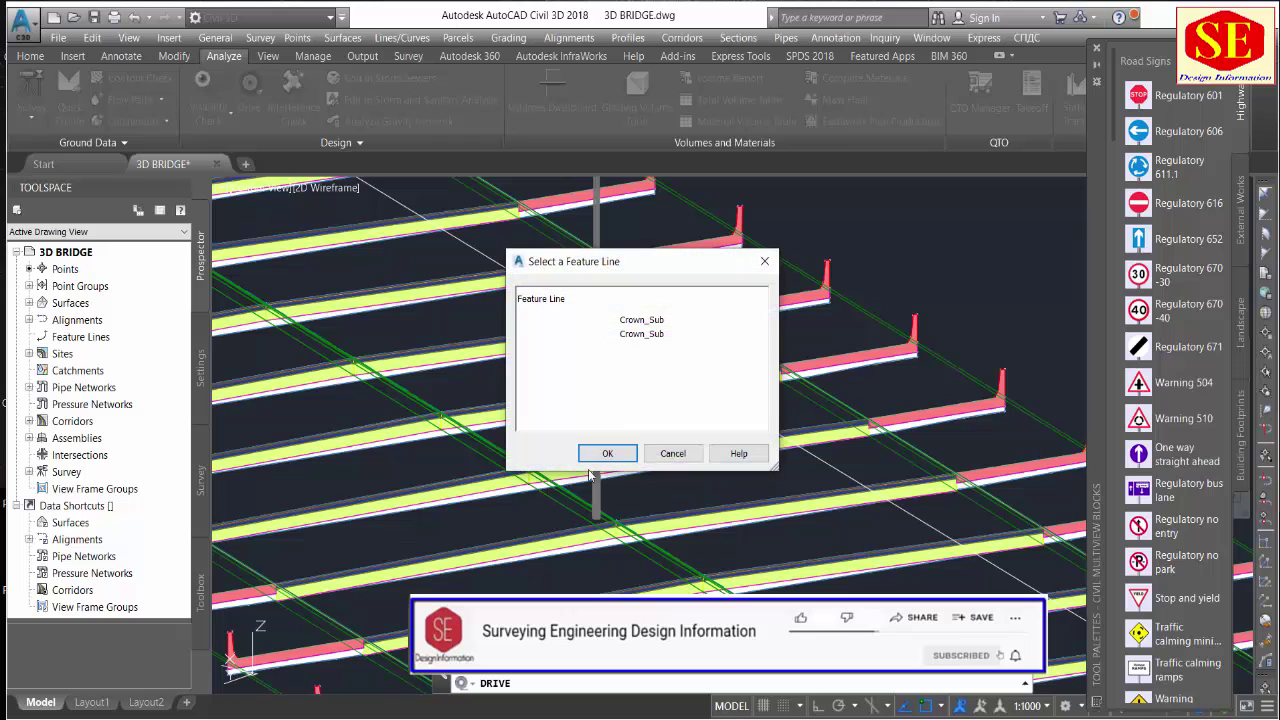
click(606, 455)
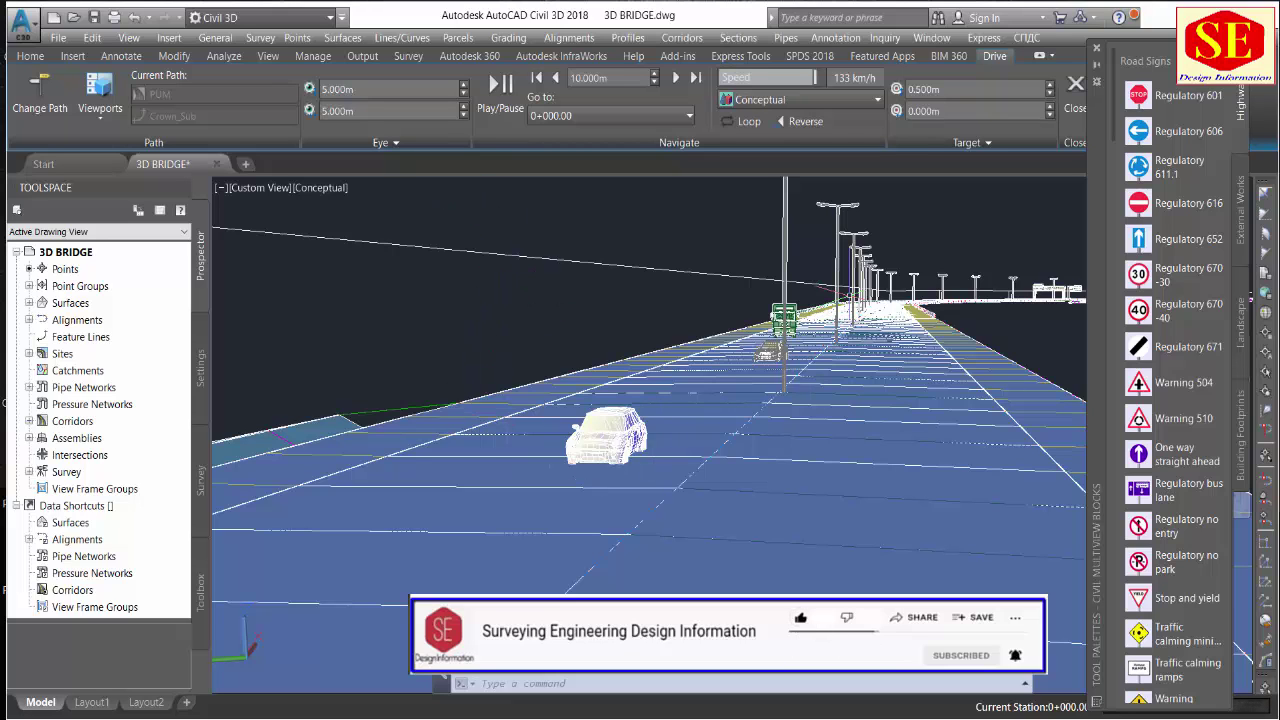
Orbit the drive view along the lit road and check the Drive tab's visual style list.
shift+middle_drag(757, 329, 776, 347)
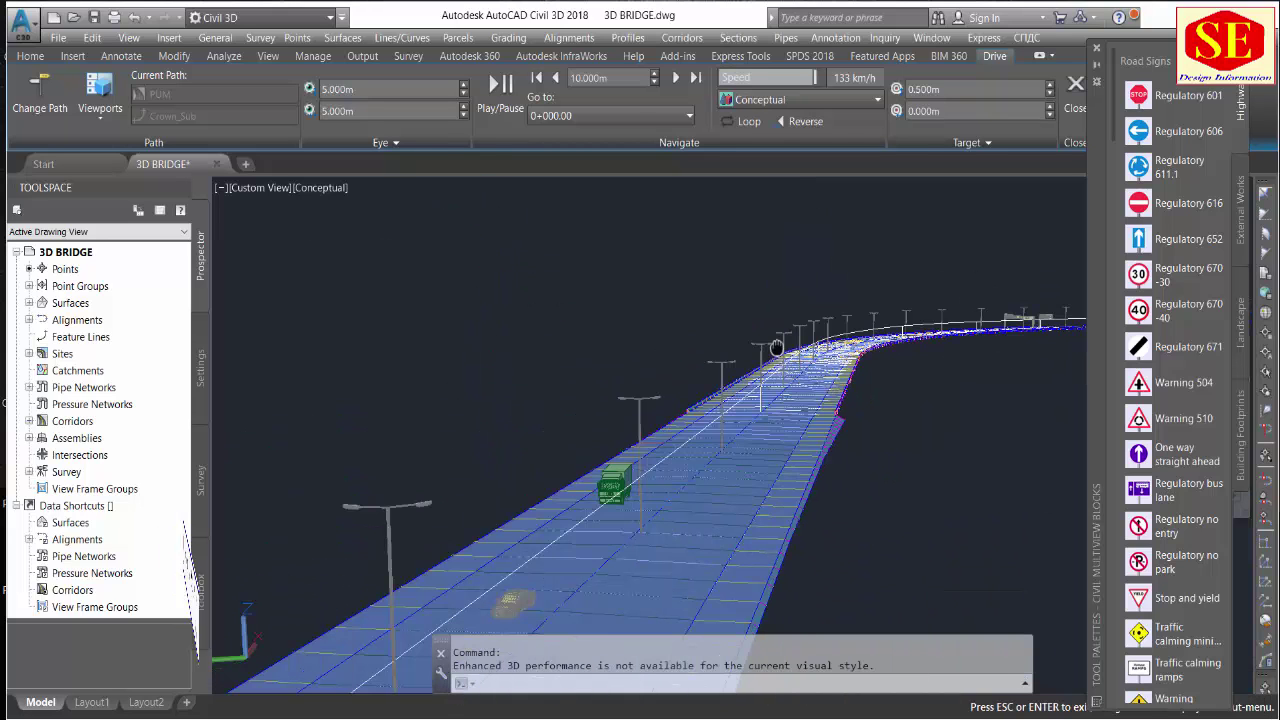
click(752, 100)
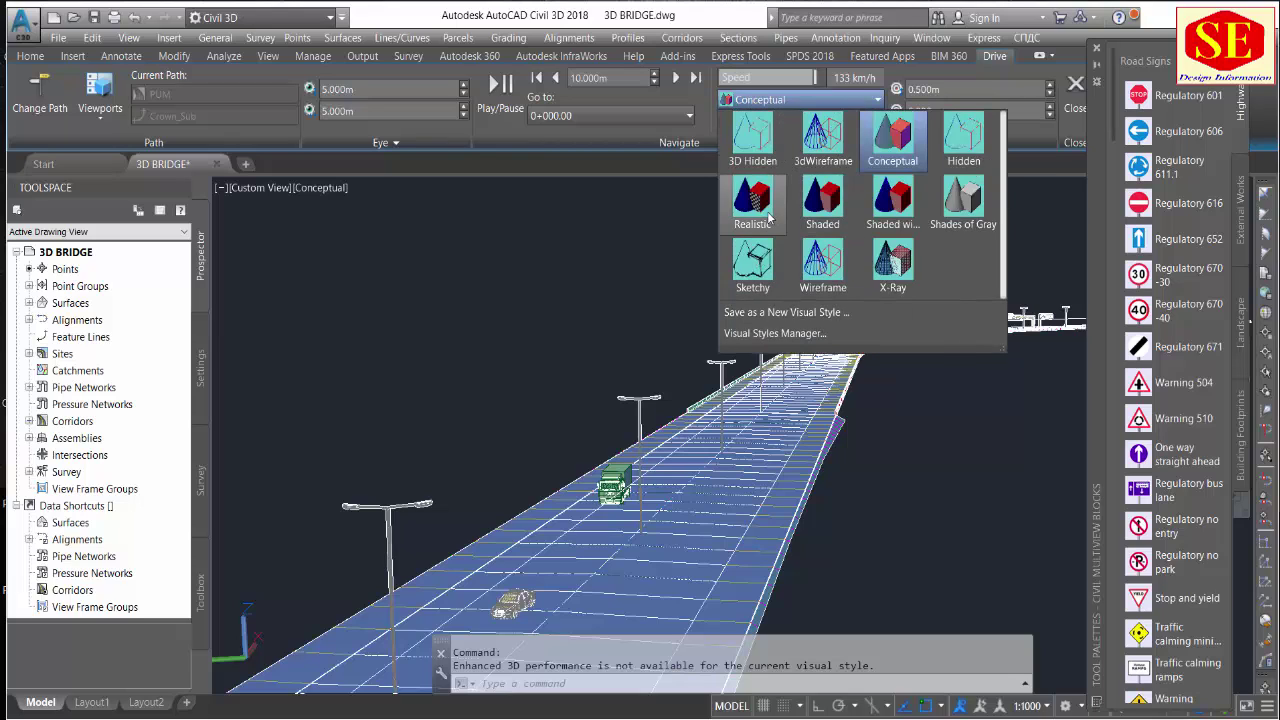
key(Escape)
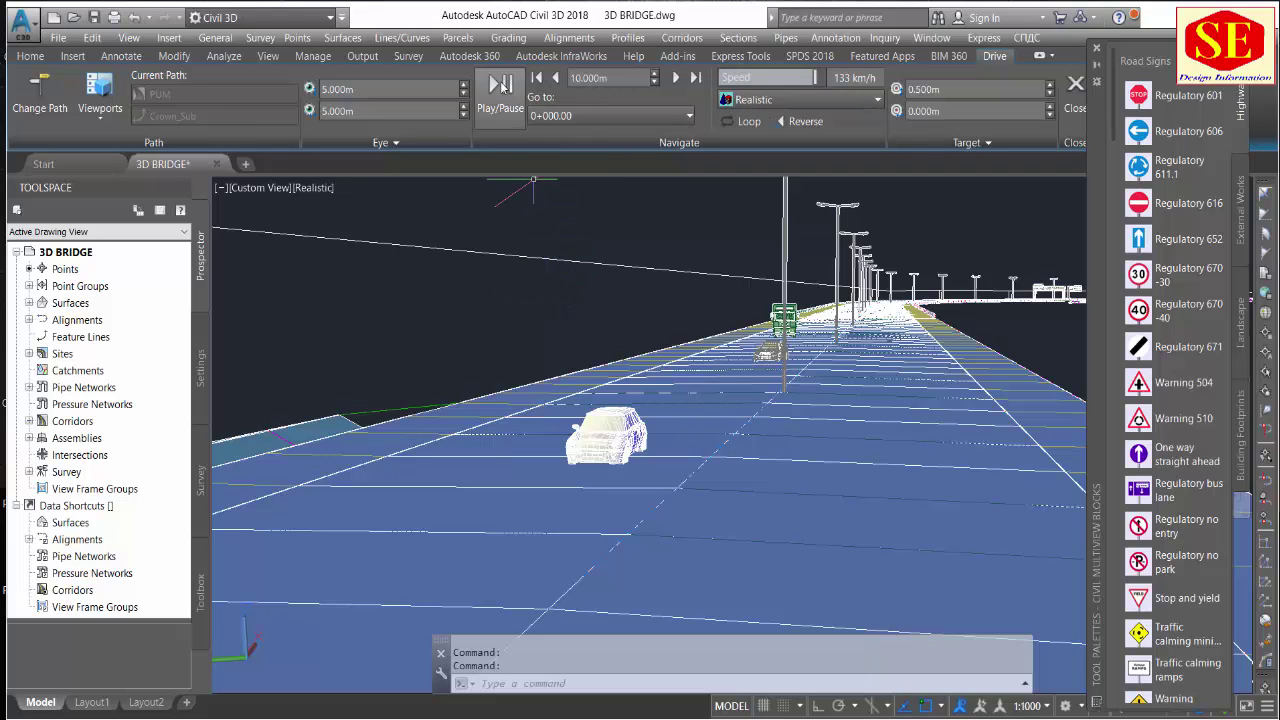
Play the drive along the road, stop it, and jump back to station 0+005.00.
click(497, 88)
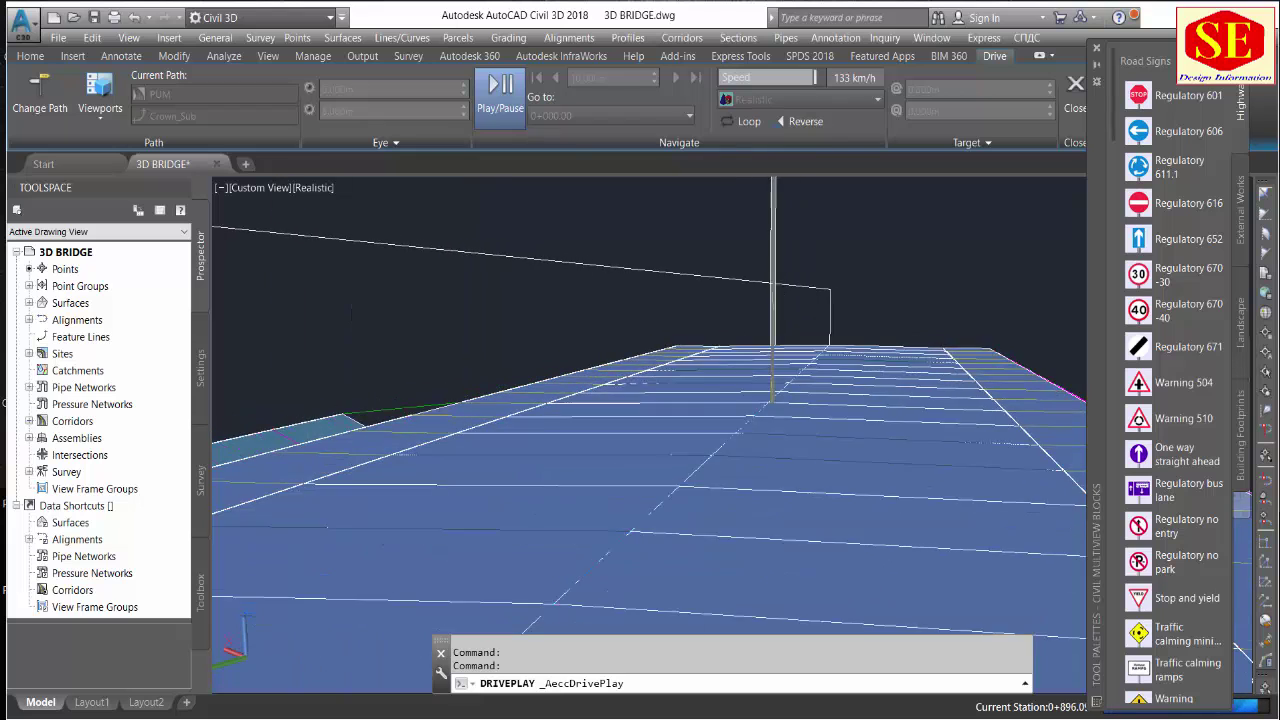
key(Escape)
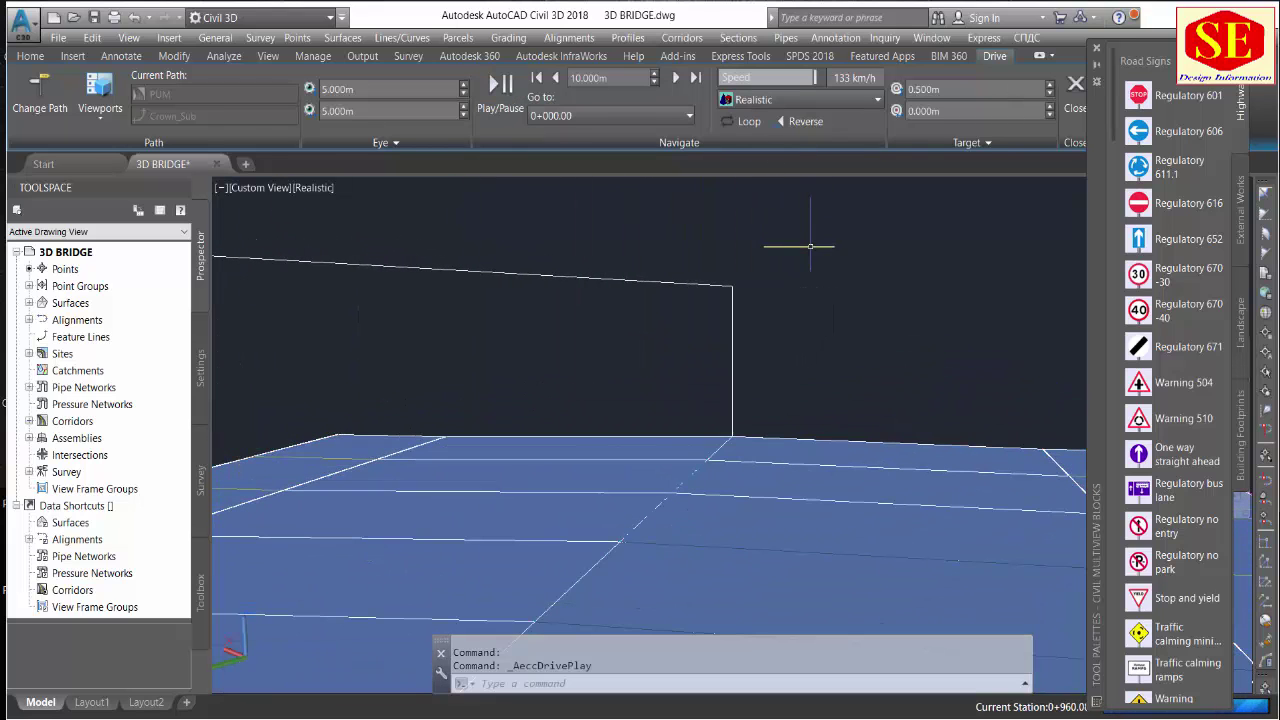
click(625, 118)
click(573, 152)
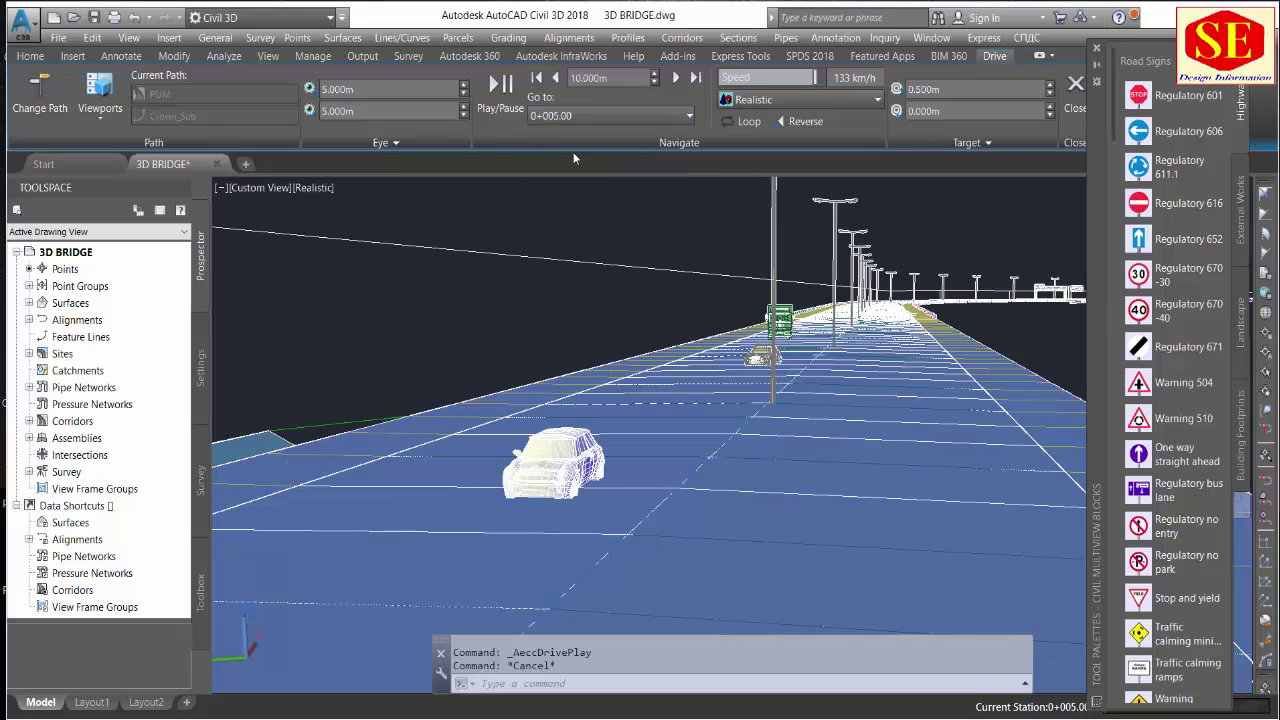